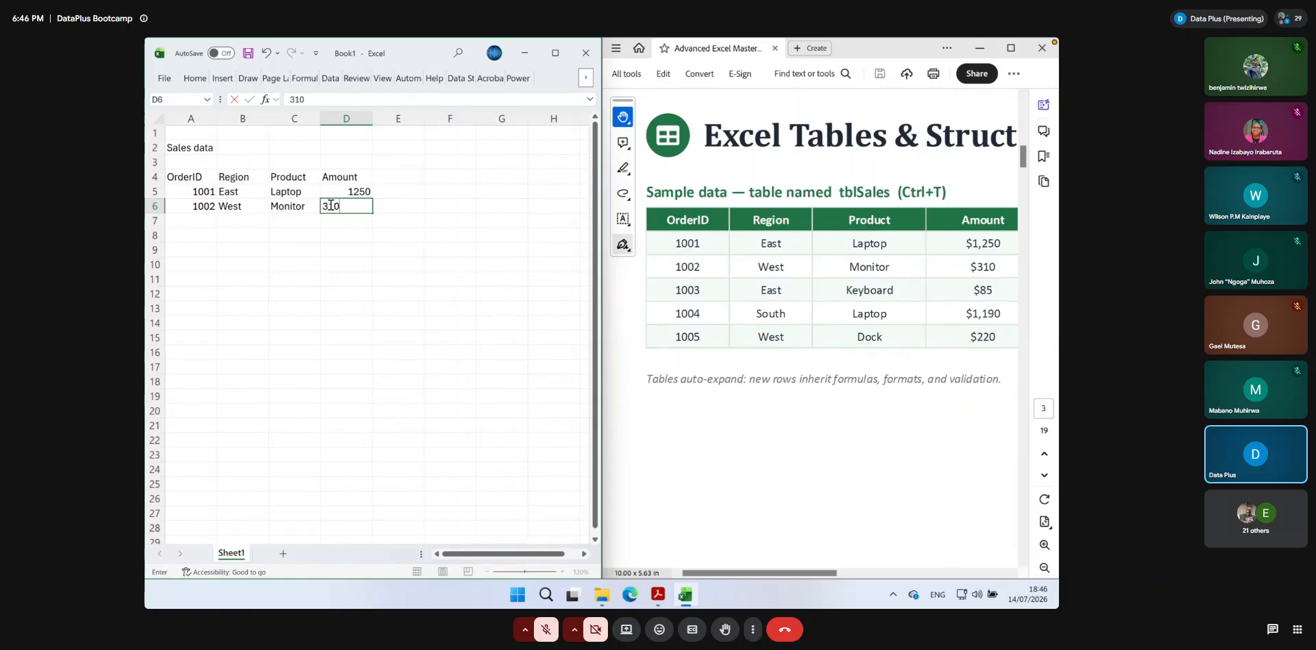
Enter 310 as the amount for order 1002
{"action": "key", "text": "Return"}
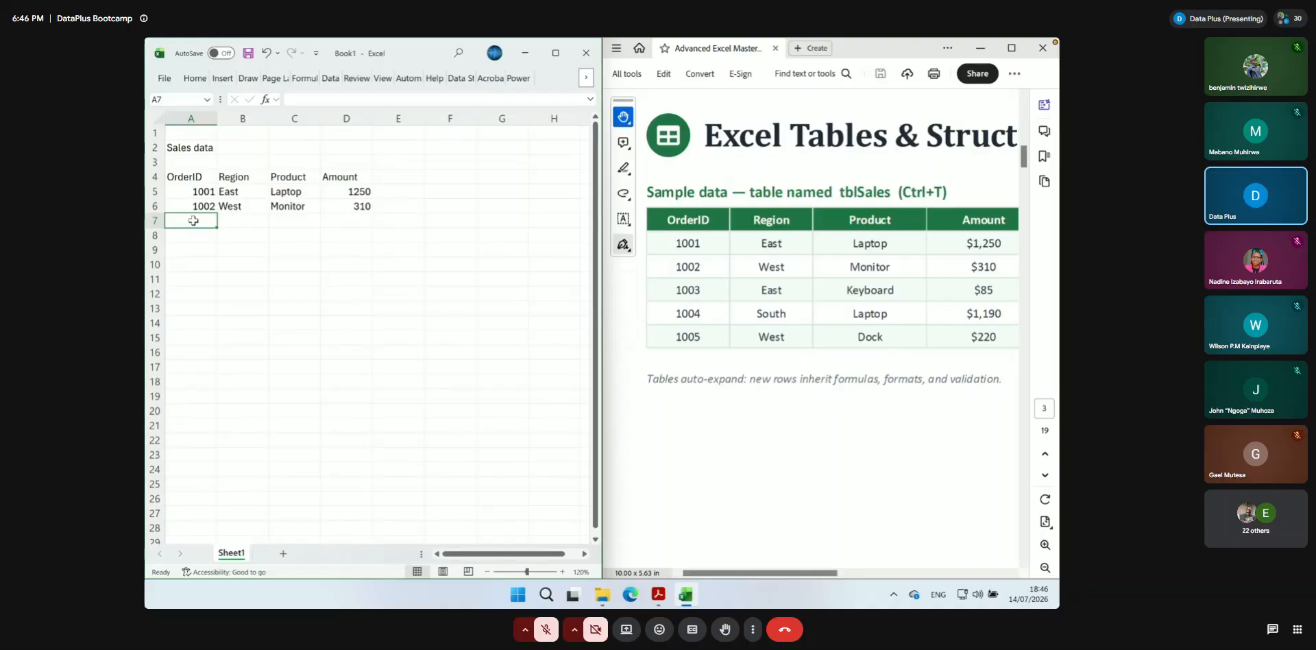
Open the meeting chat and draft the message "the slides are available in the whatsapp group you can check them"
{"action": "left_click", "coordinate": [1272, 629]}
{"action": "left_click", "coordinate": [1208, 587]}
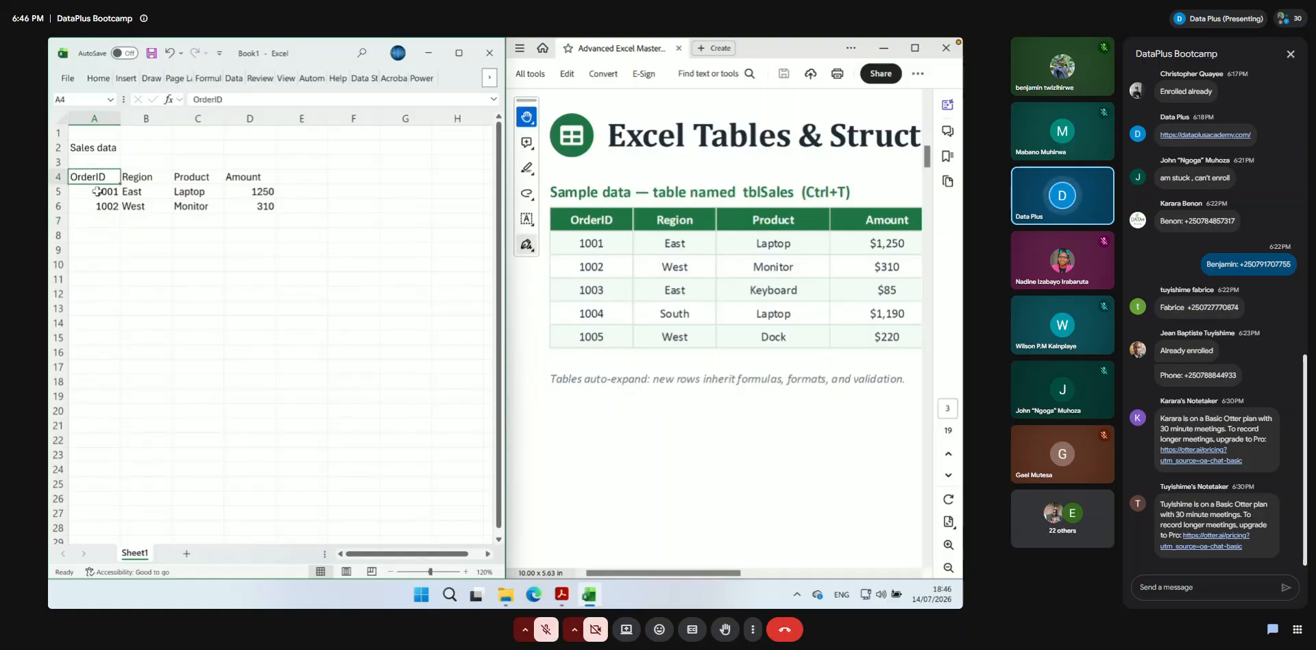
{"action": "type", "text": "the slide"}
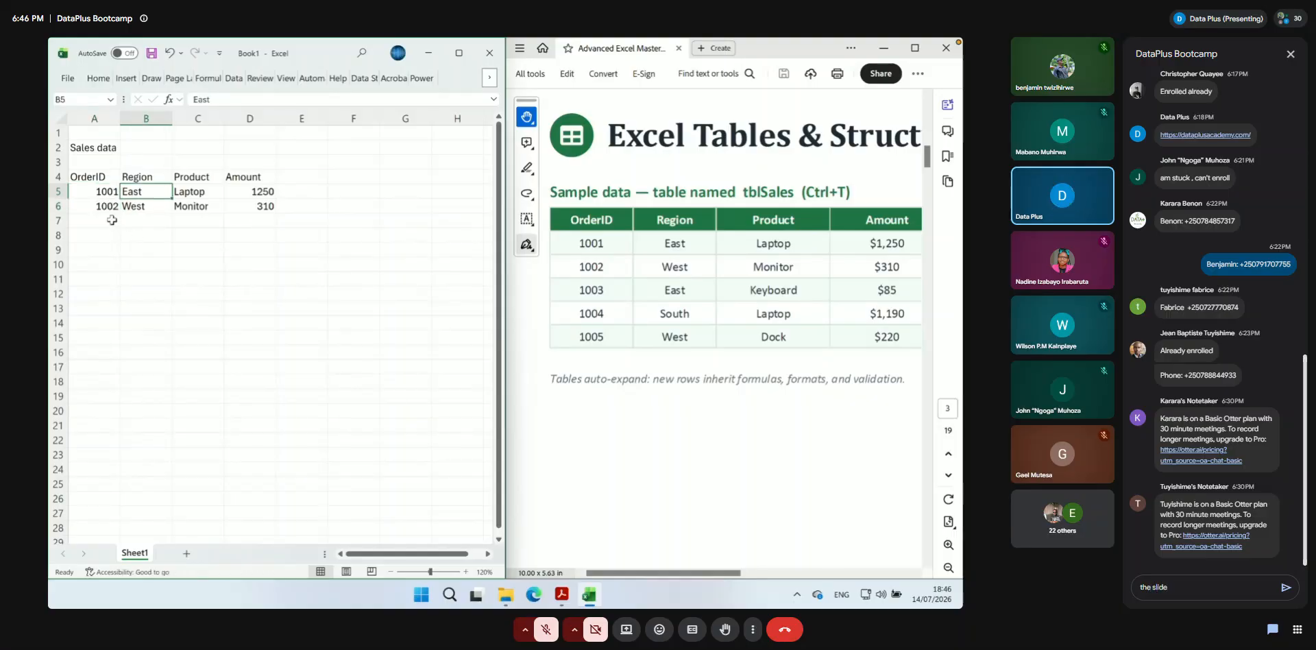
{"action": "type", "text": "s are a"}
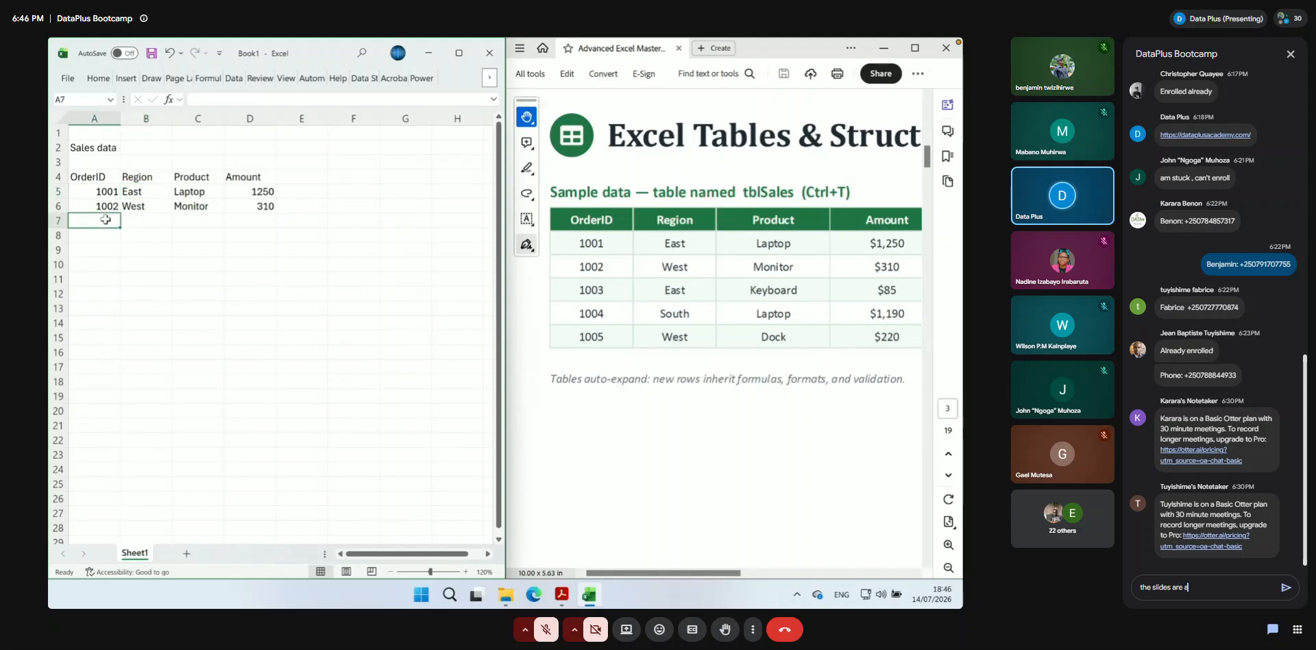
{"action": "type", "text": "vailab"}
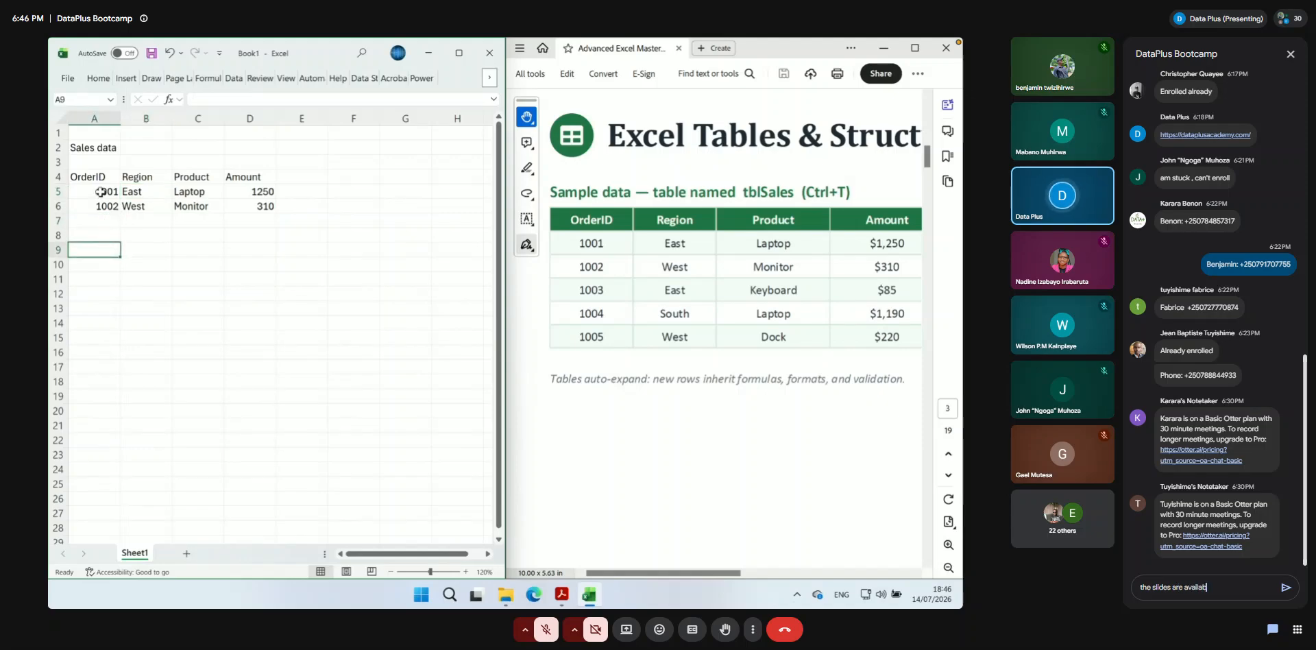
{"action": "type", "text": "le in the wha"}
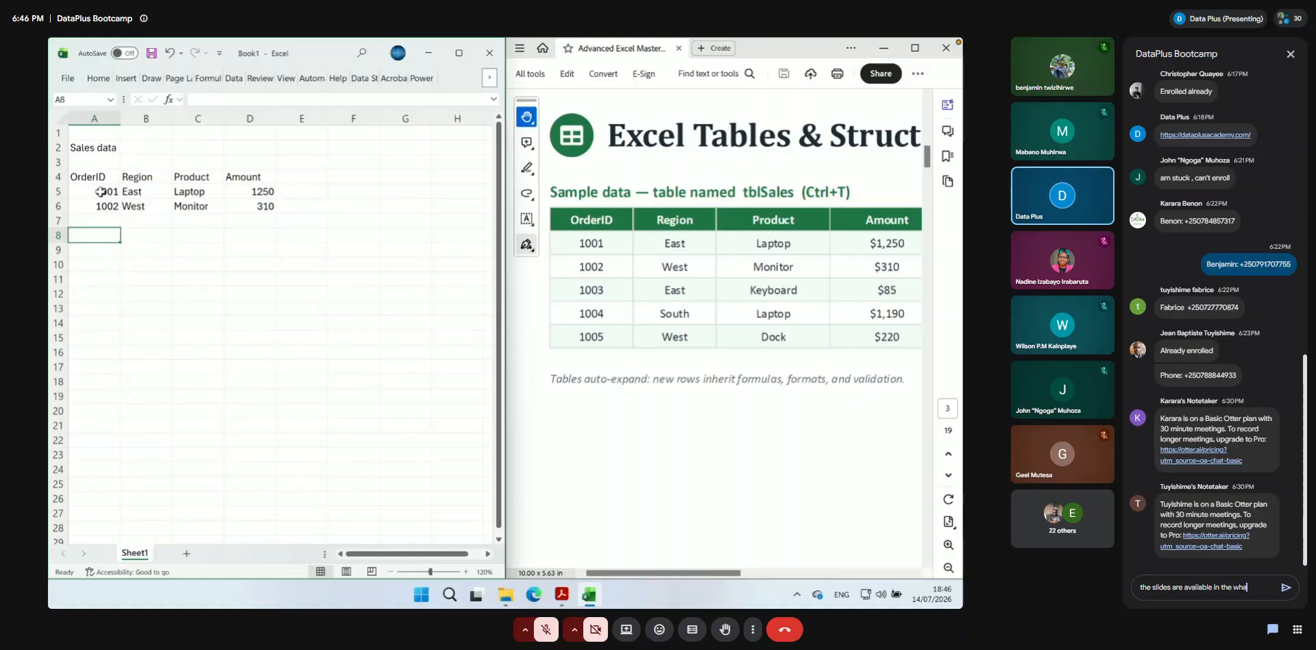
{"action": "type", "text": "tsap"}
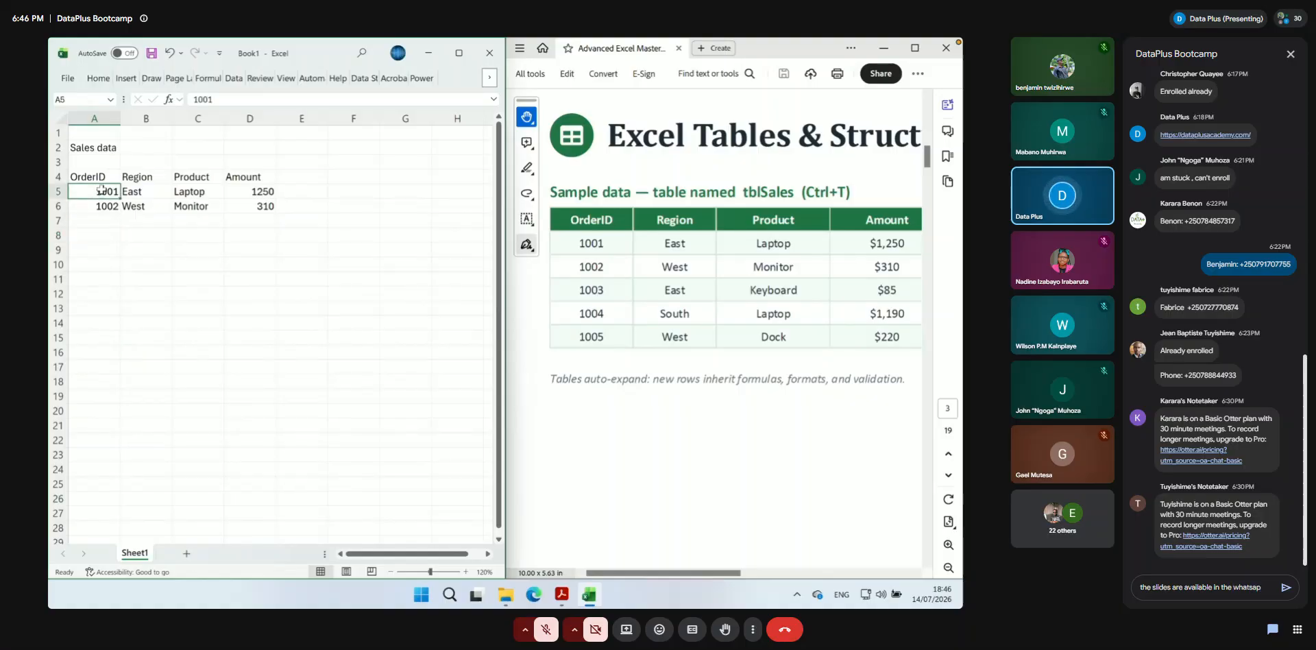
{"action": "type", "text": "p grp"}
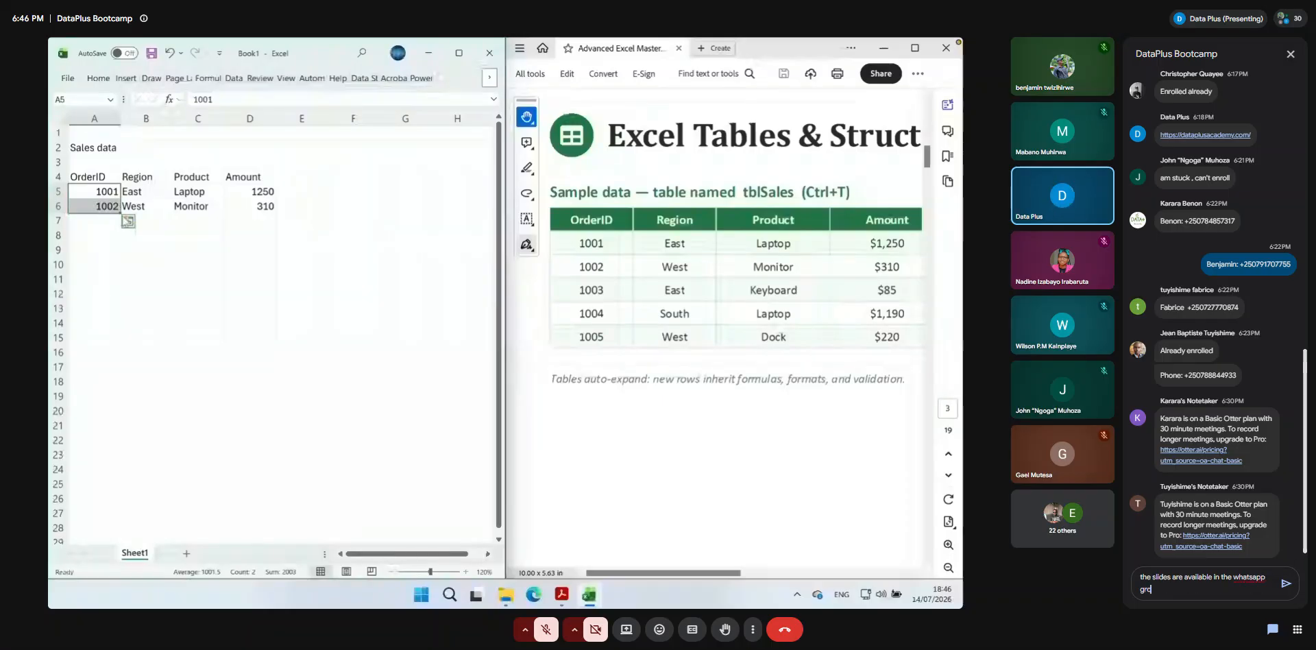
{"action": "key", "text": "BackSpace"}
{"action": "type", "text": "oup"}
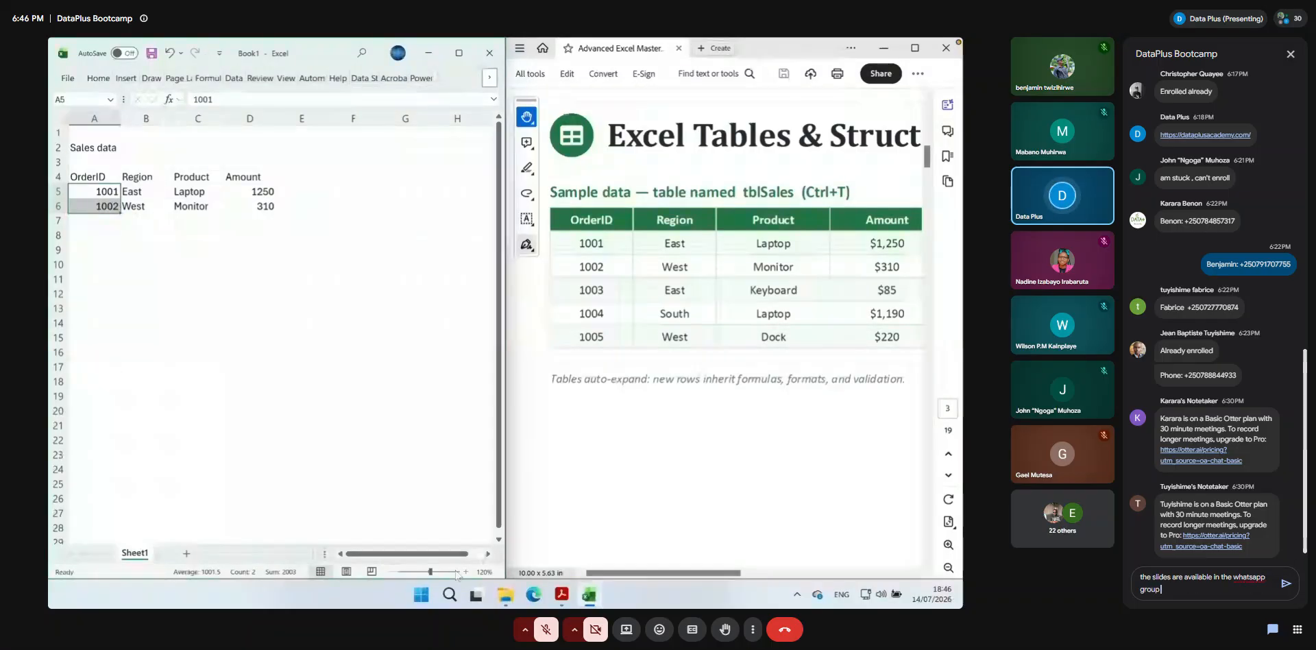
{"action": "type", "text": " you c"}
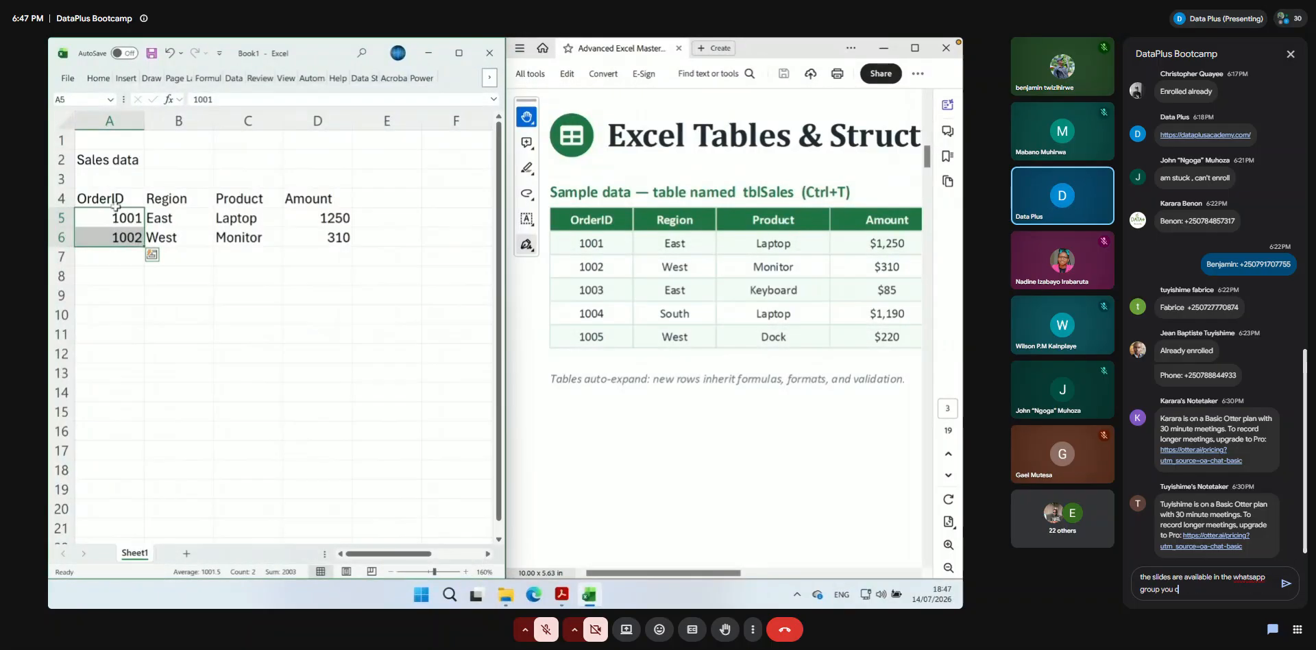
{"action": "type", "text": "an check them"}
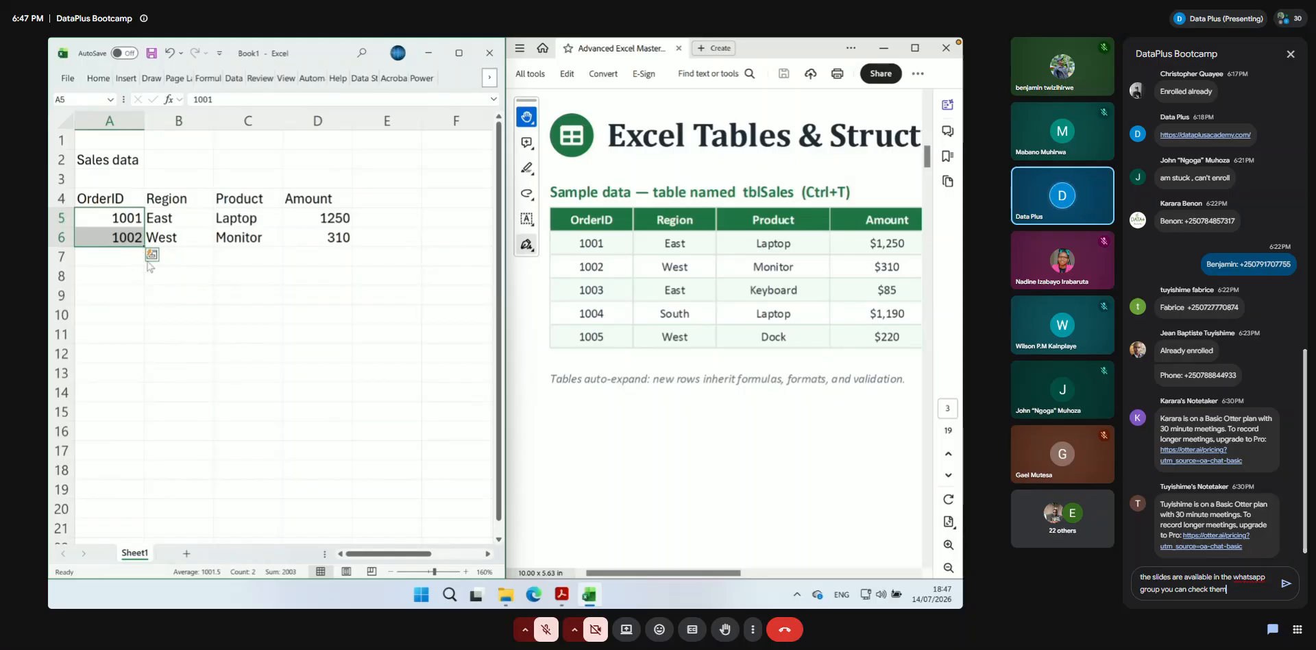
Correct "whatsapp" to "WhatsApp" in the drafted chat message and send it
{"action": "double_click", "coordinate": [1237, 576]}
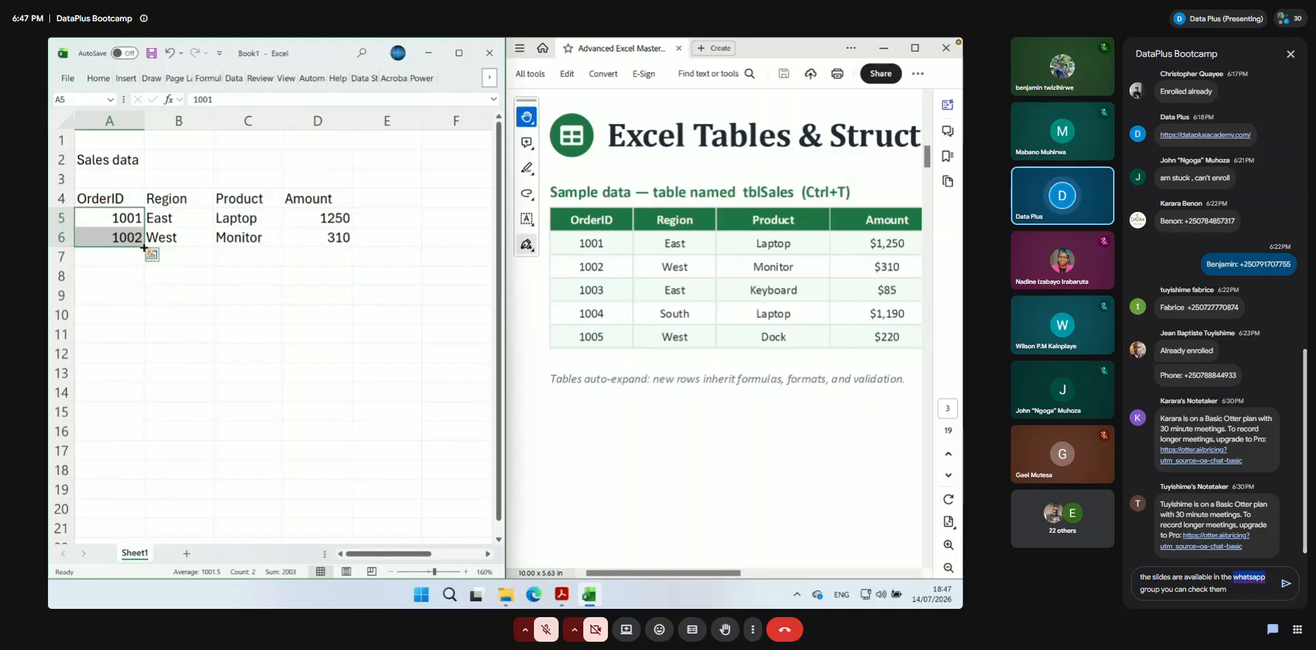
{"action": "type", "text": "WhatsApp"}
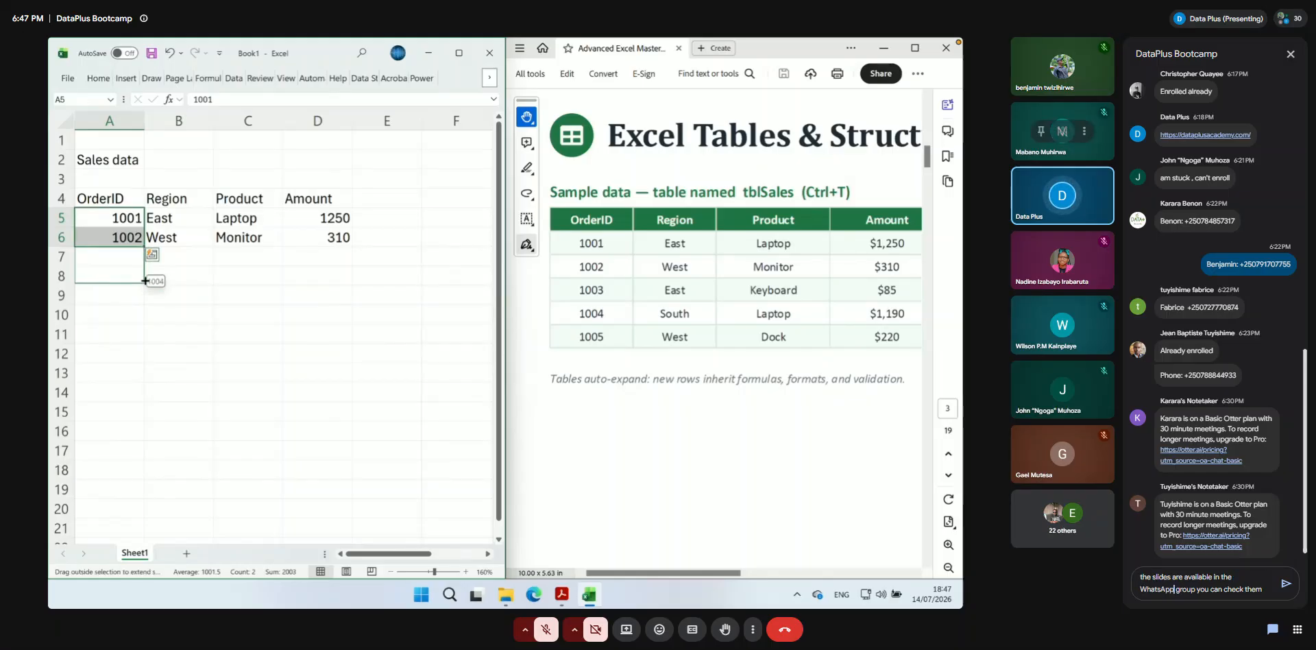
{"action": "key", "text": "Return"}
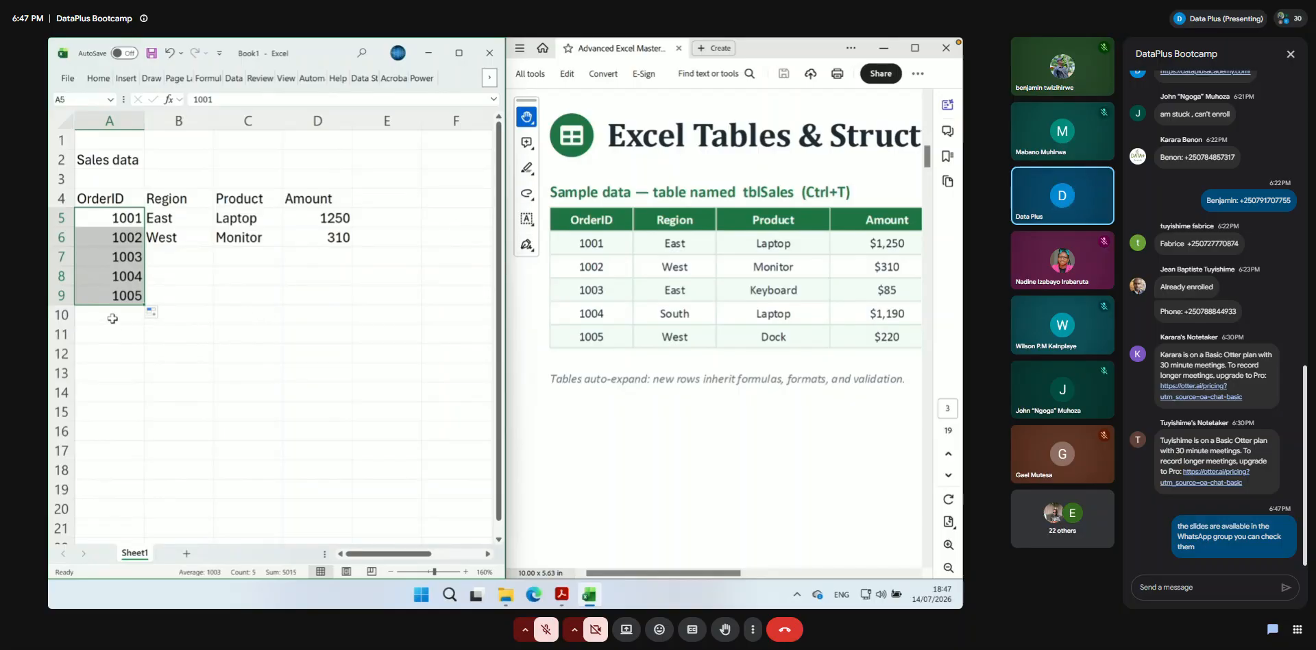
Fill in the row of order 1003 with region East, product Keyboard and amount 85
{"action": "left_click", "coordinate": [176, 261]}
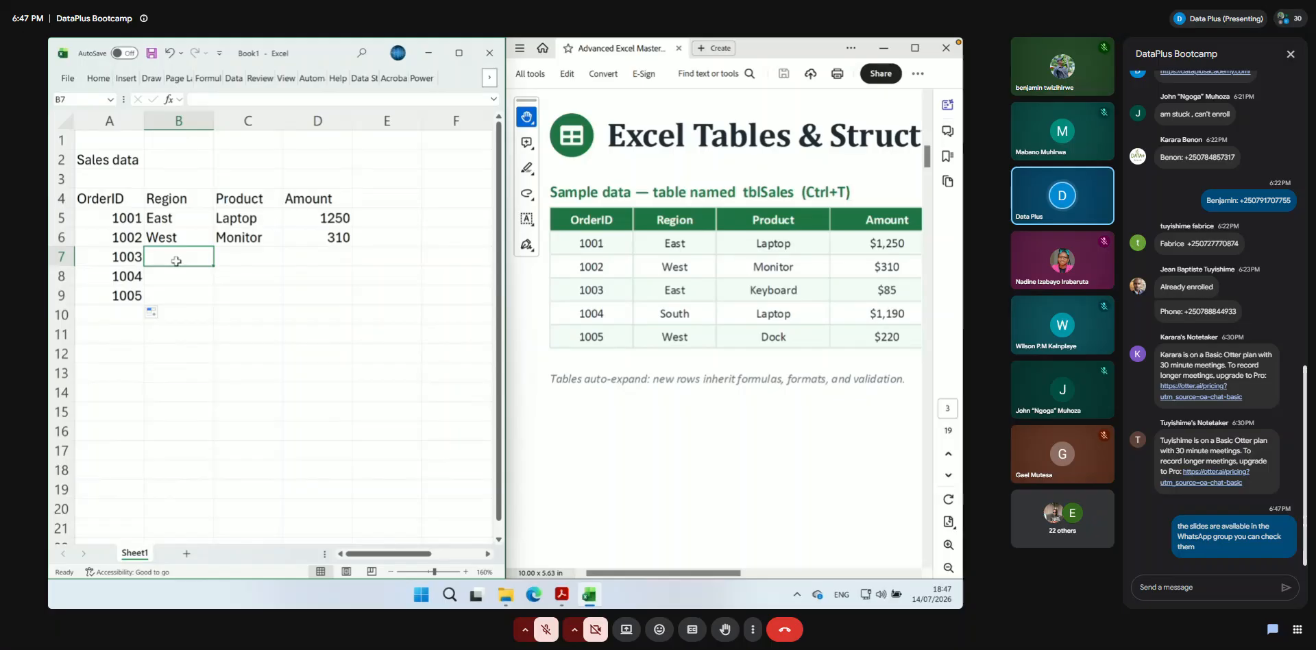
{"action": "left_click_drag", "start_coordinate": [126, 218], "coordinate": [129, 296]}
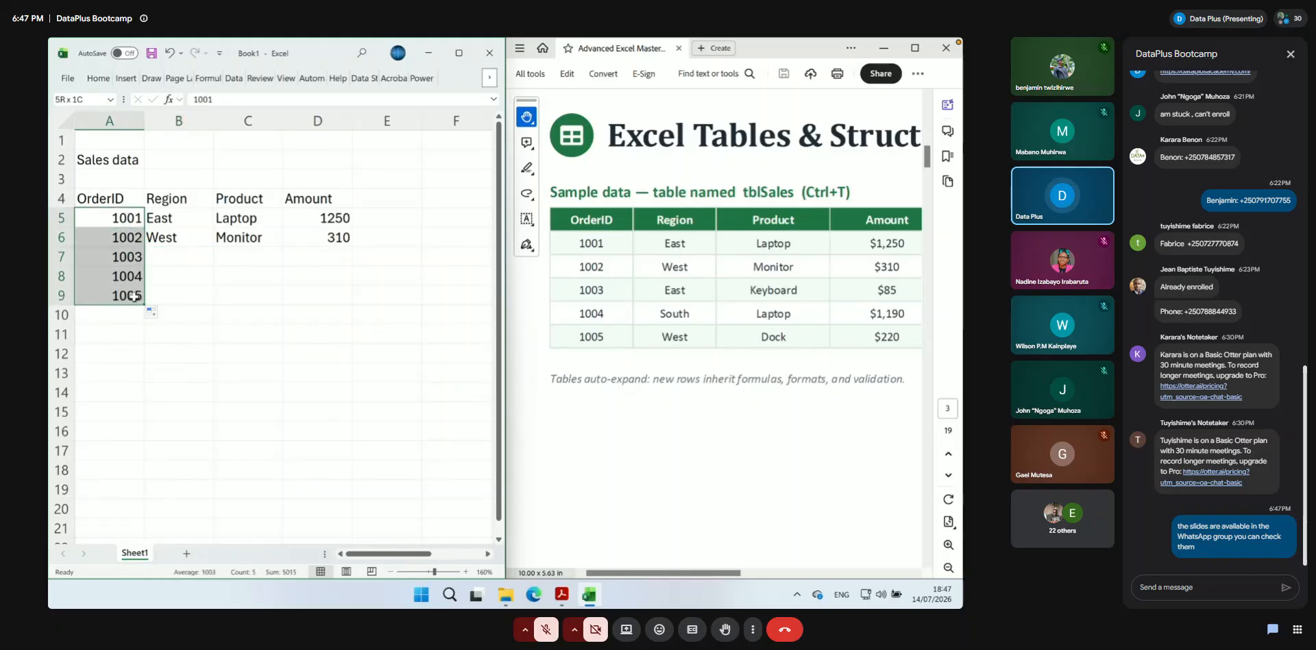
{"action": "left_click", "coordinate": [198, 254]}
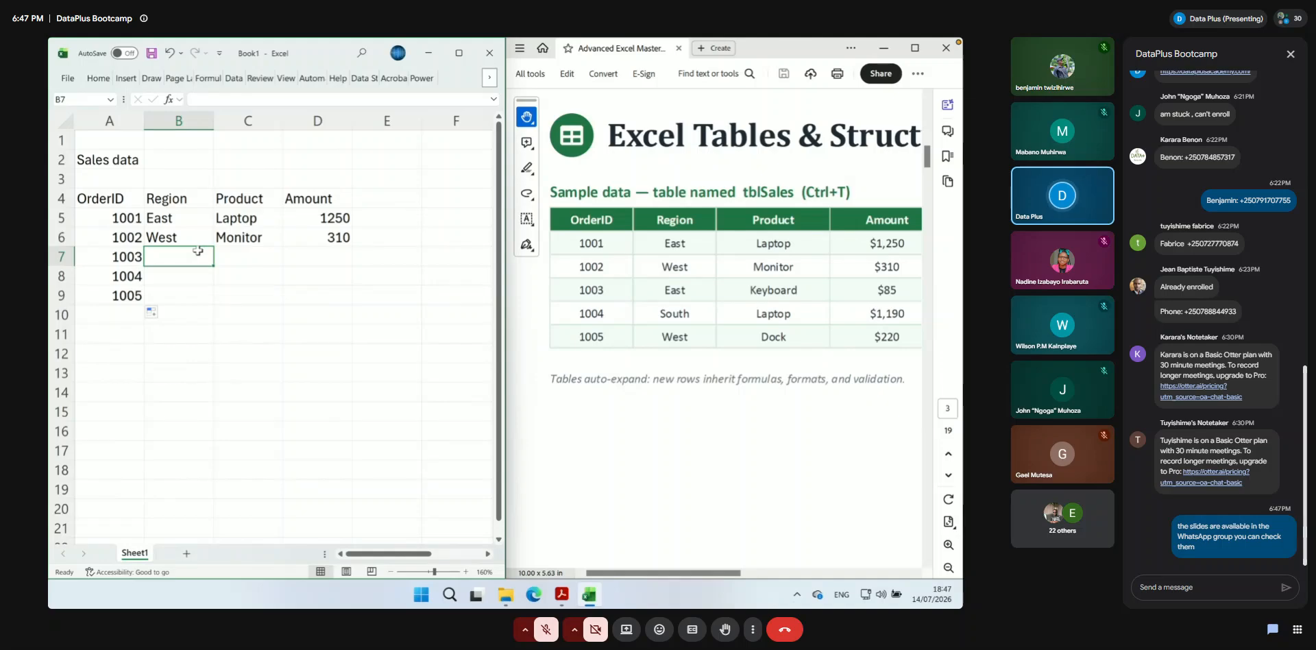
{"action": "type", "text": "East"}
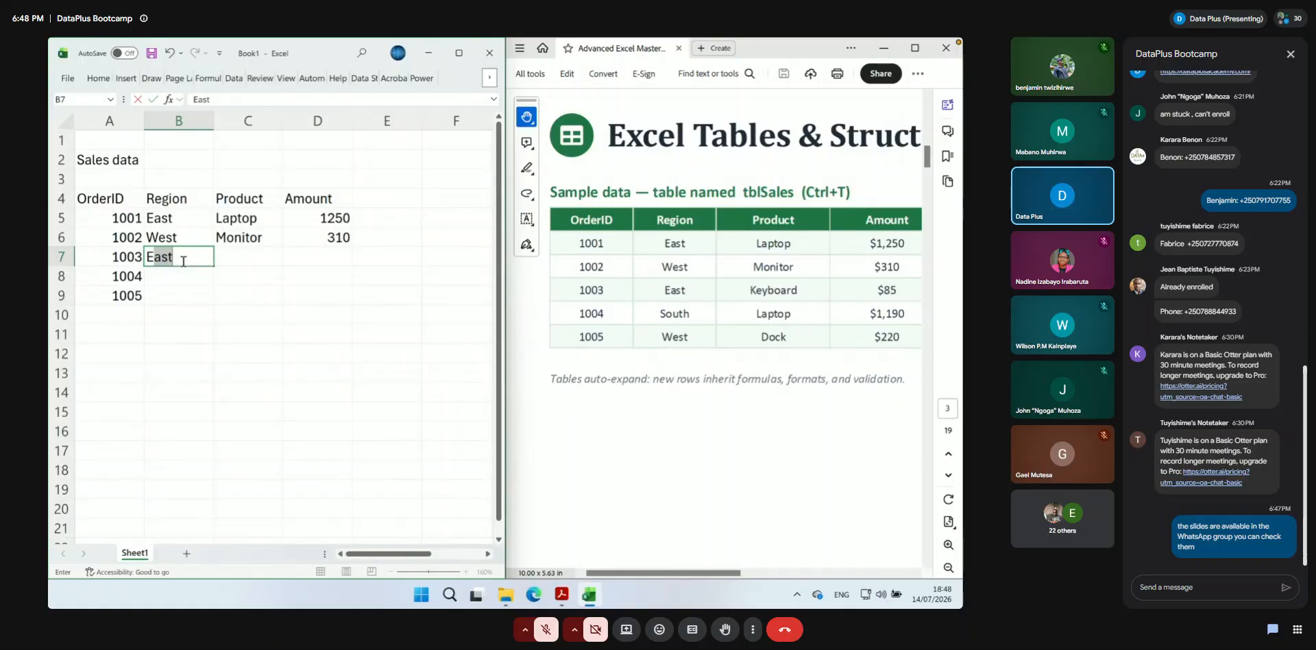
{"action": "key", "text": "Tab"}
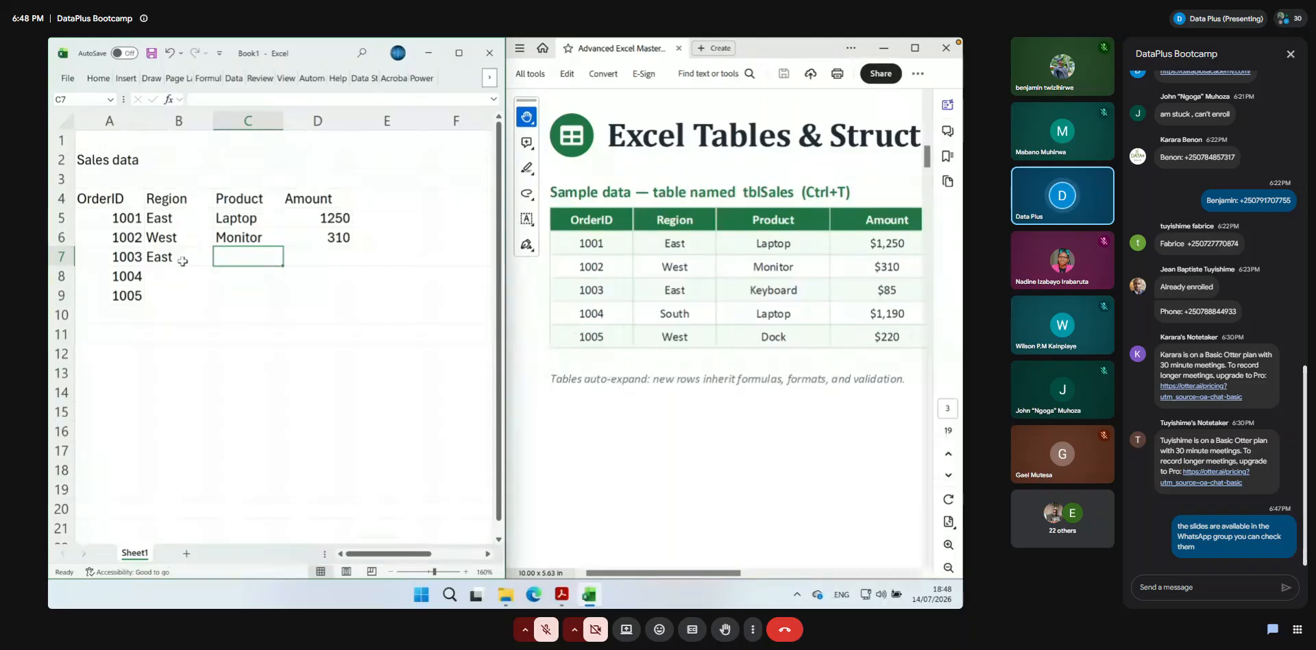
{"action": "type", "text": "Keyboard"}
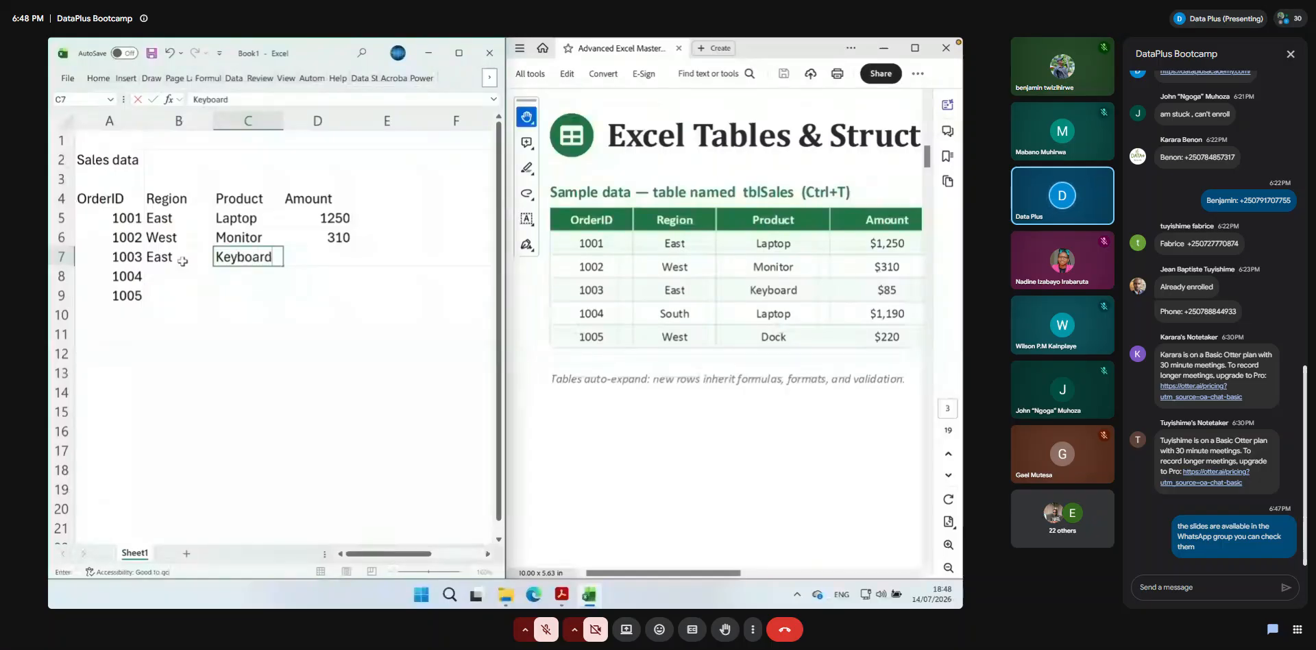
{"action": "key", "text": "Tab"}
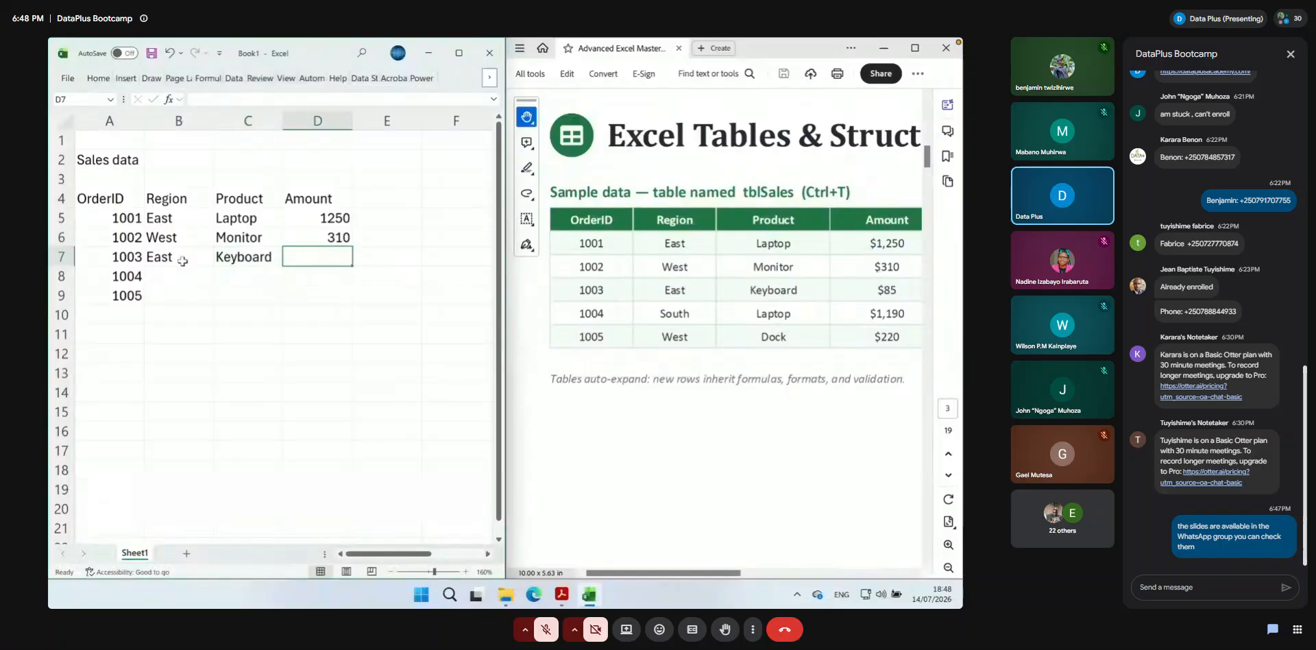
{"action": "type", "text": "85"}
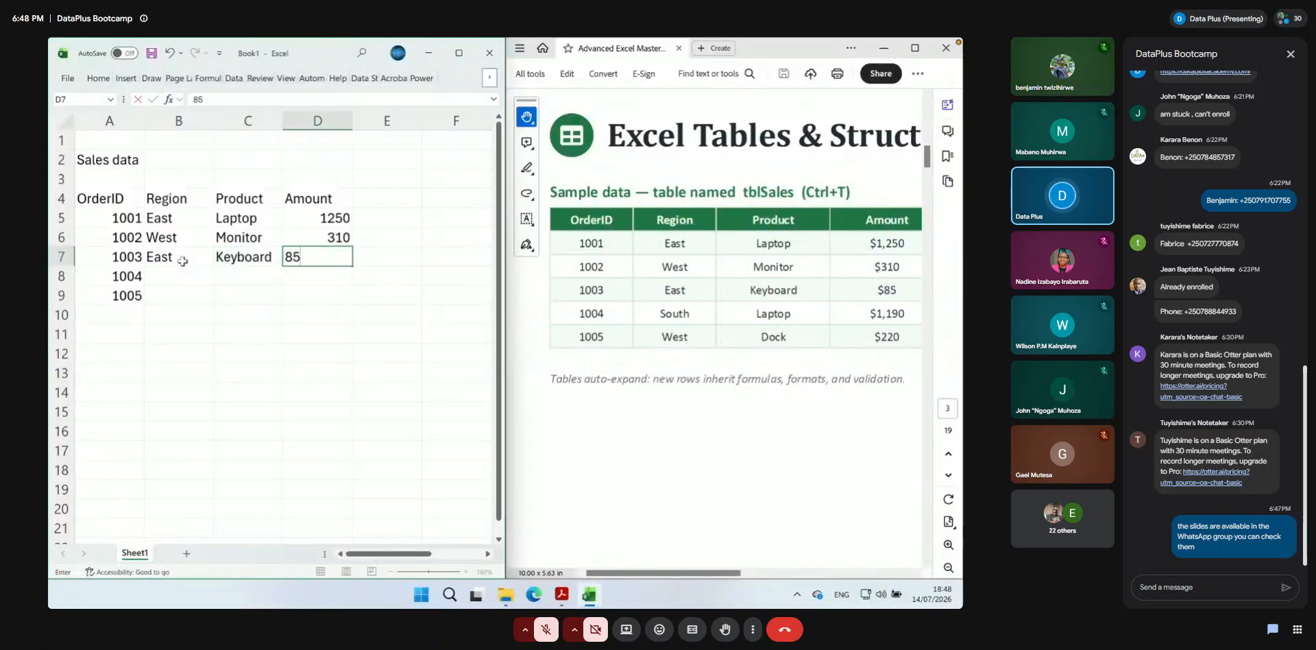
{"action": "key", "text": "Return"}
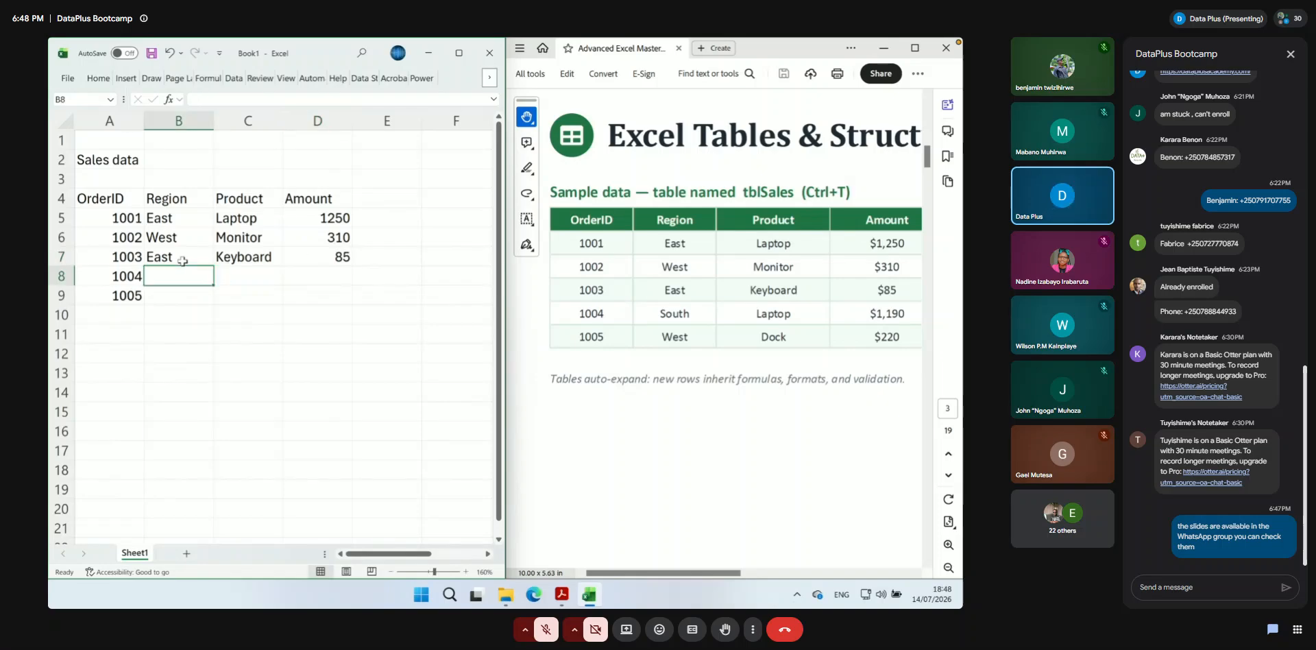
Fill in the row of order 1004 with region South, product Laptop and amount 1190
{"action": "type", "text": "South"}
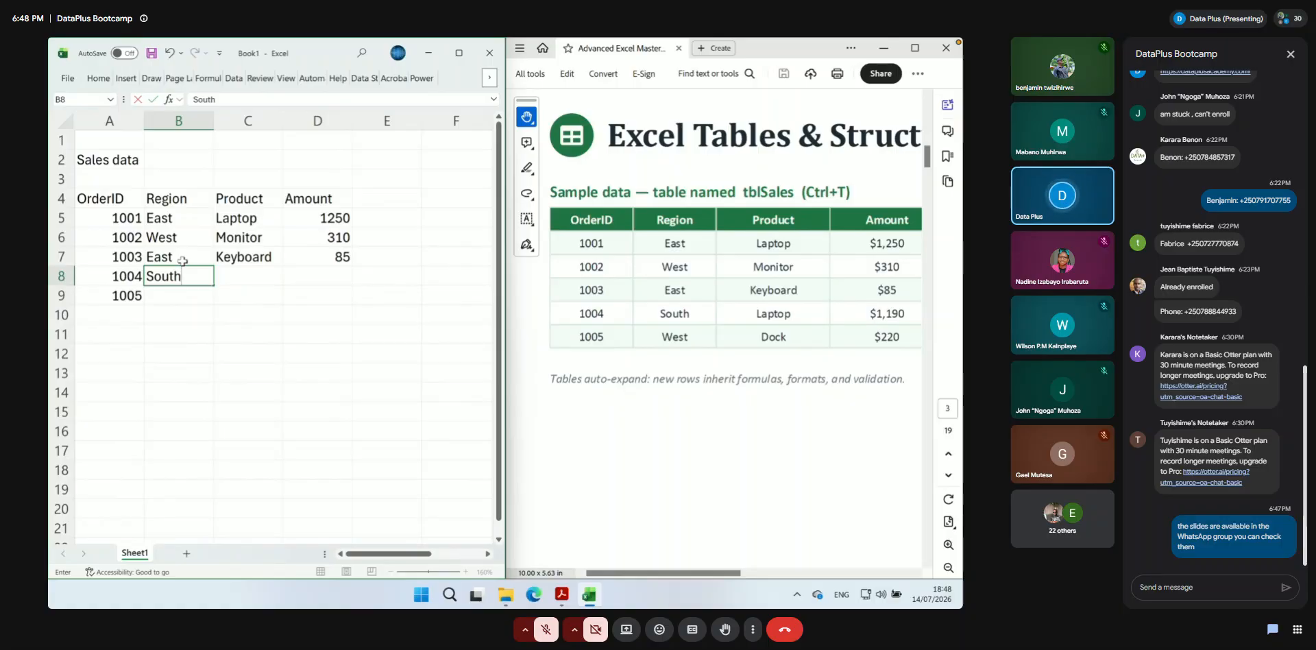
{"action": "key", "text": "Tab"}
{"action": "type", "text": "L"}
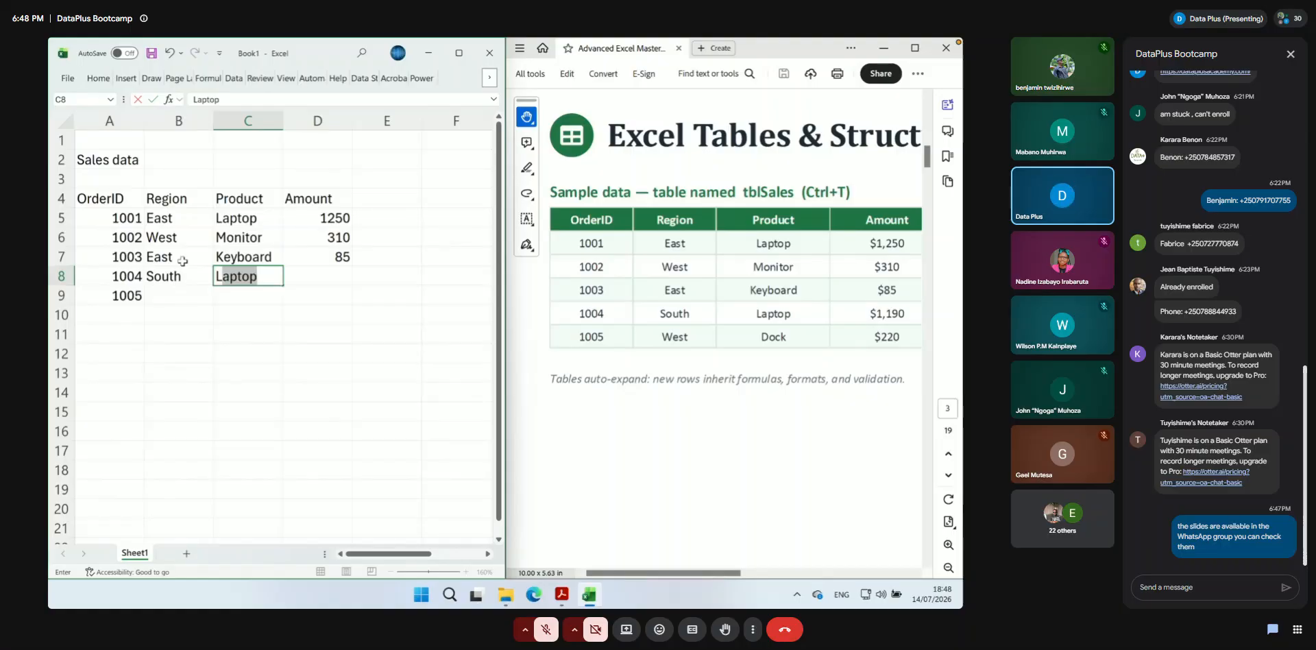
{"action": "key", "text": "BackSpace"}
{"action": "type", "text": "l"}
{"action": "key", "text": "Return"}
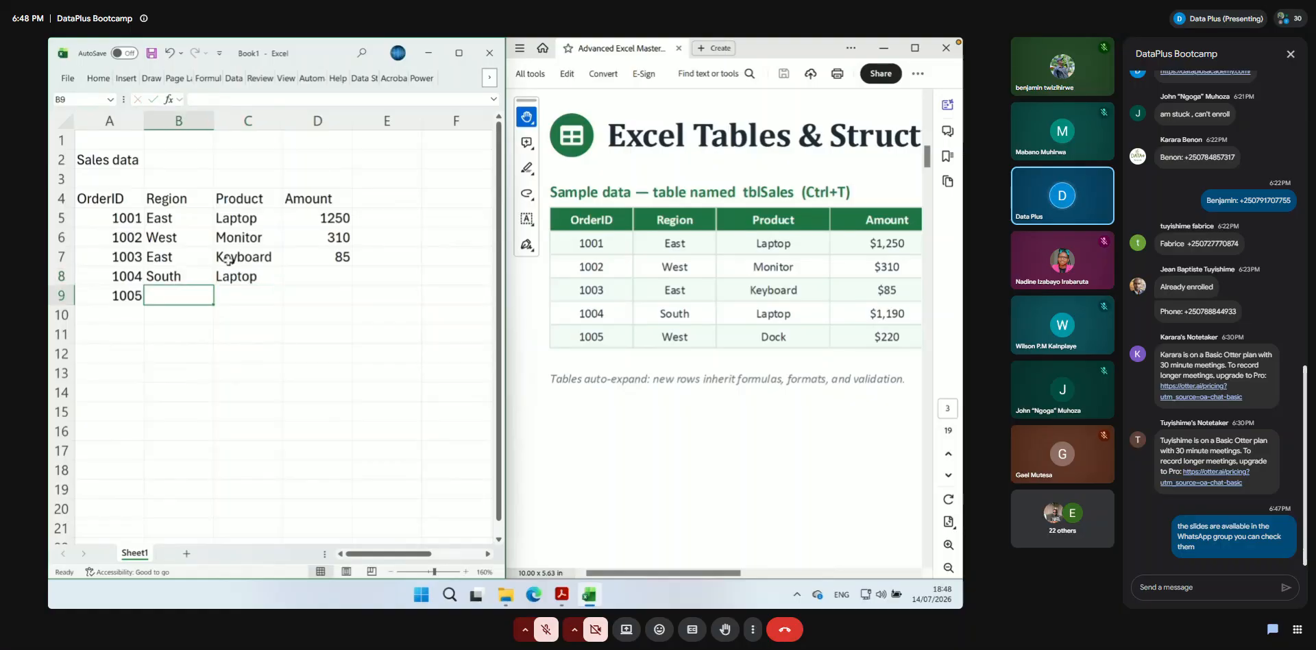
{"action": "left_click", "coordinate": [238, 277]}
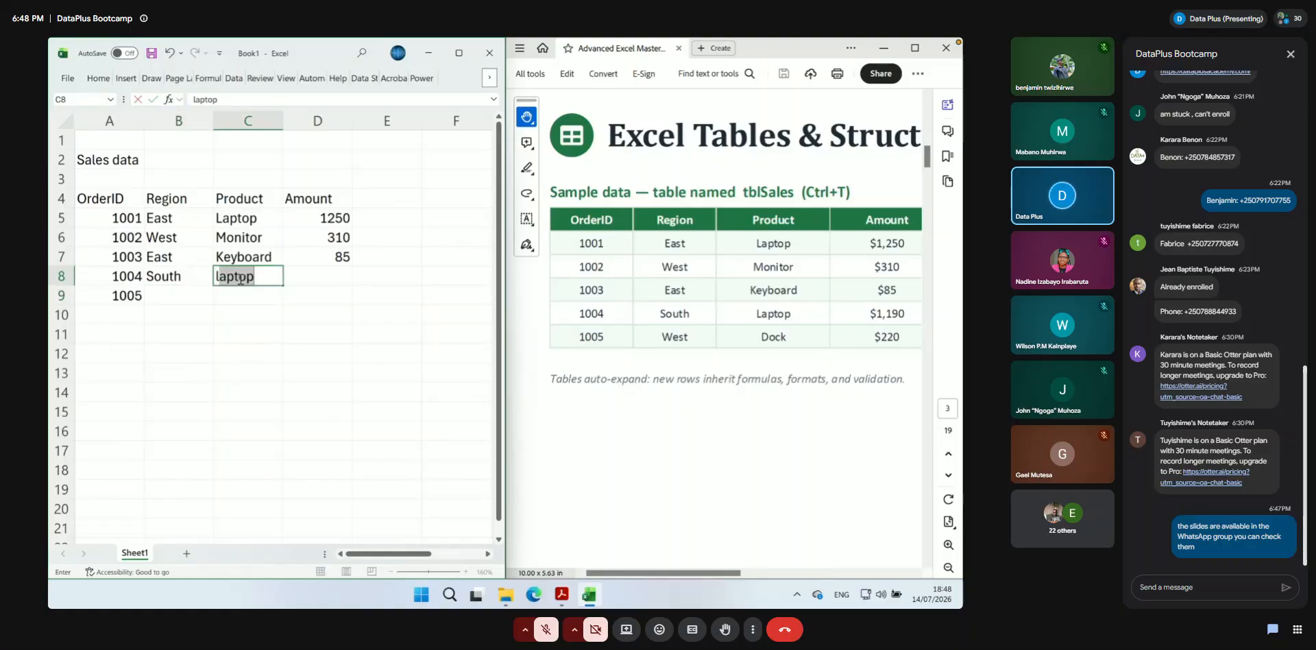
{"action": "key", "text": "Right"}
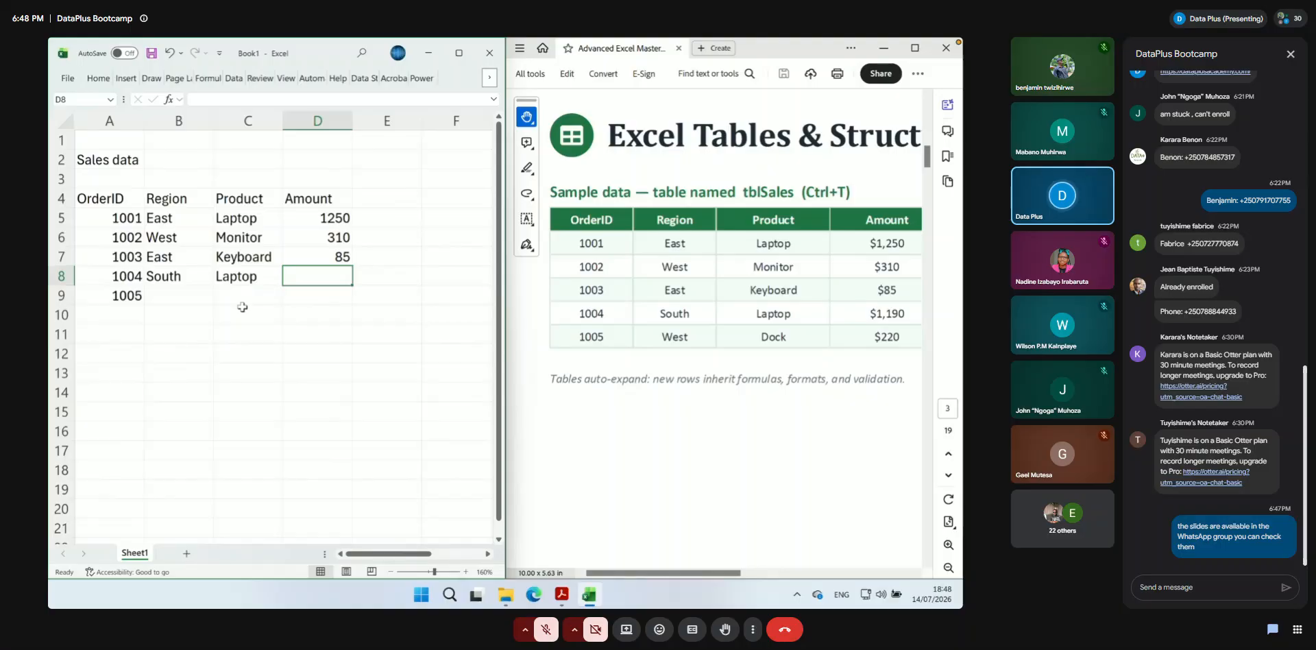
{"action": "type", "text": "1190"}
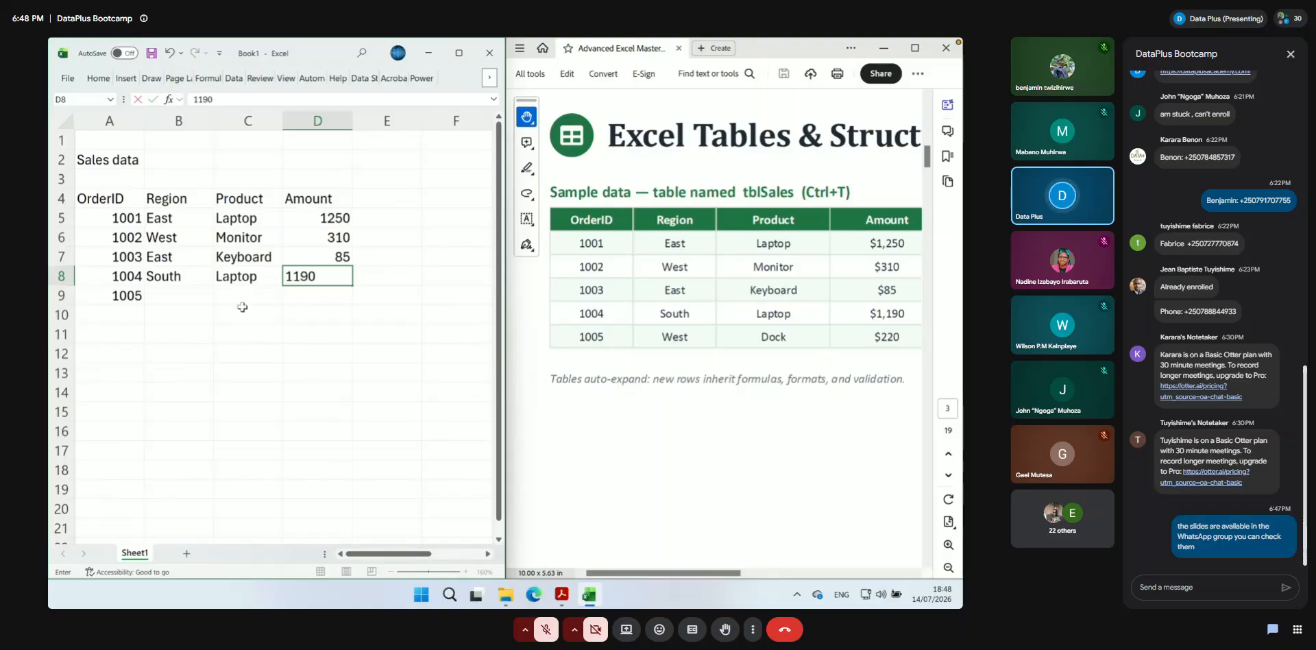
{"action": "left_click", "coordinate": [242, 306]}
Fill in the row of order 1005 with region West, product Dock and amount 220
{"action": "left_click", "coordinate": [197, 290]}
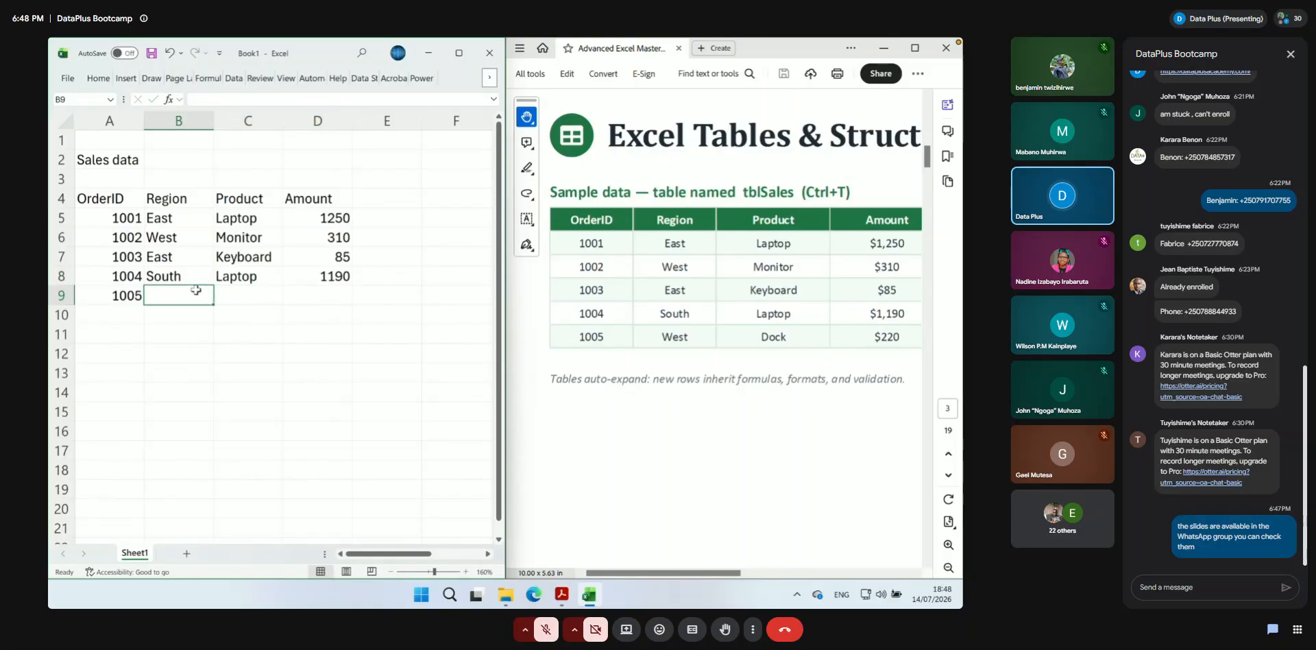
{"action": "type", "text": "West"}
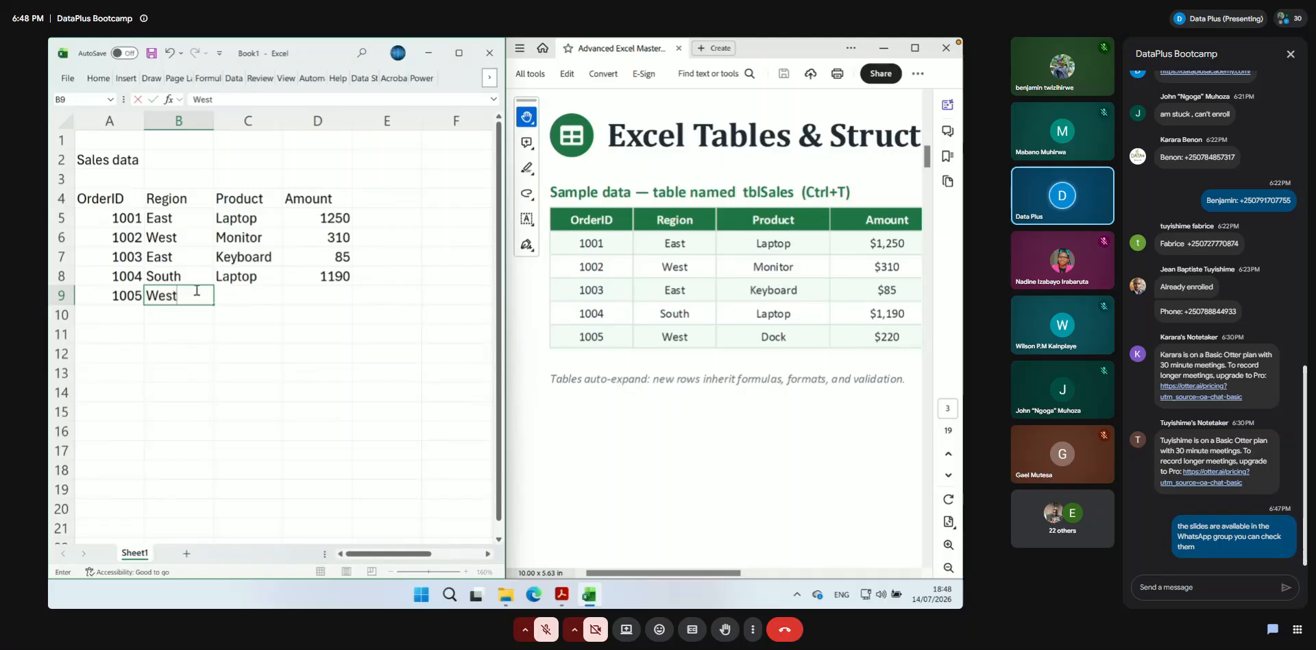
{"action": "key", "text": "Tab"}
{"action": "type", "text": "D"}
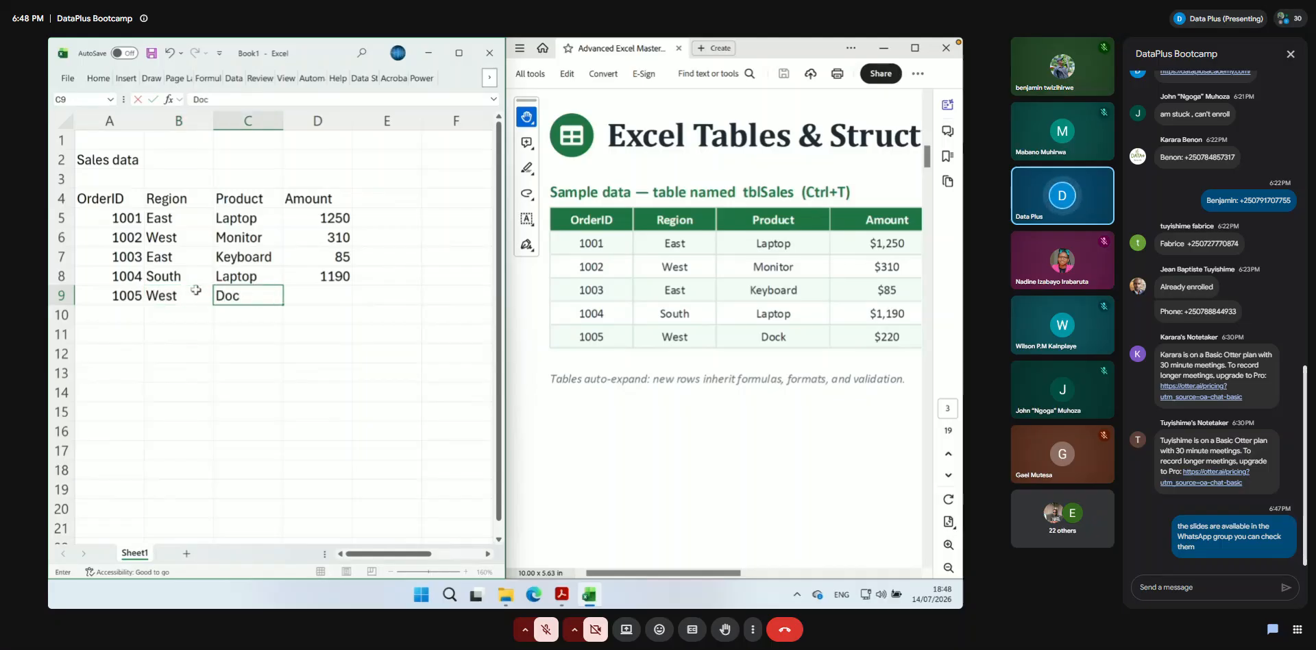
{"action": "key", "text": "Tab"}
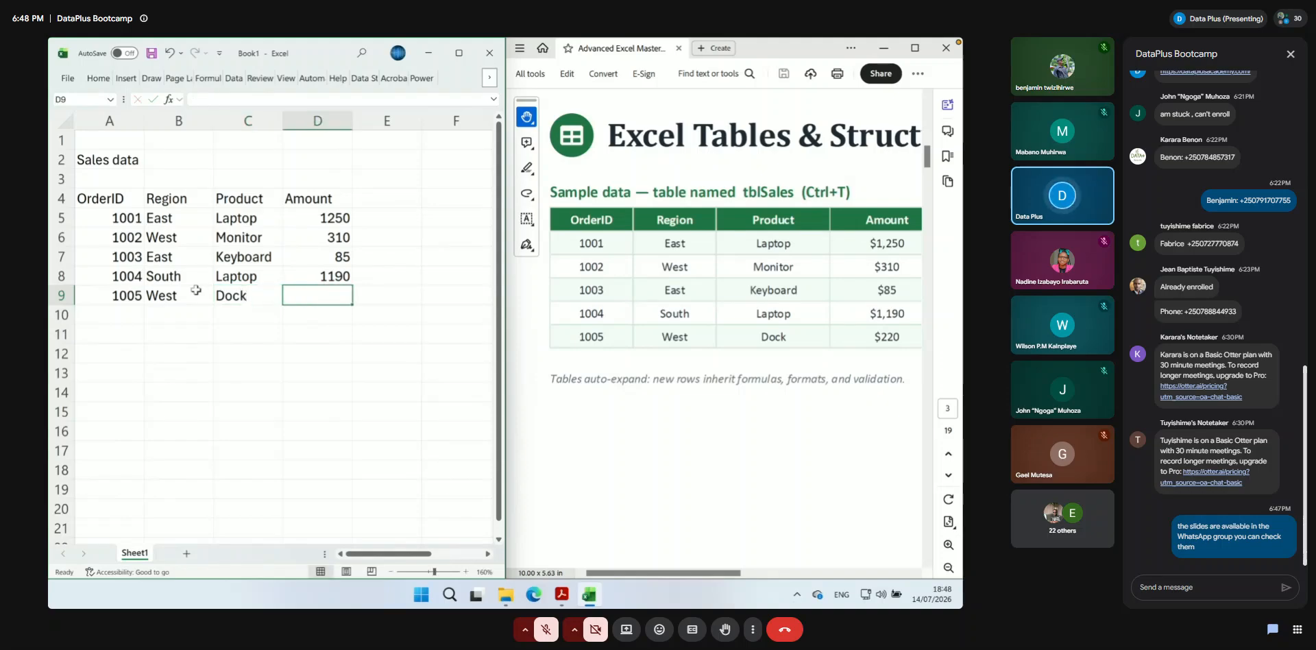
{"action": "type", "text": "22"}
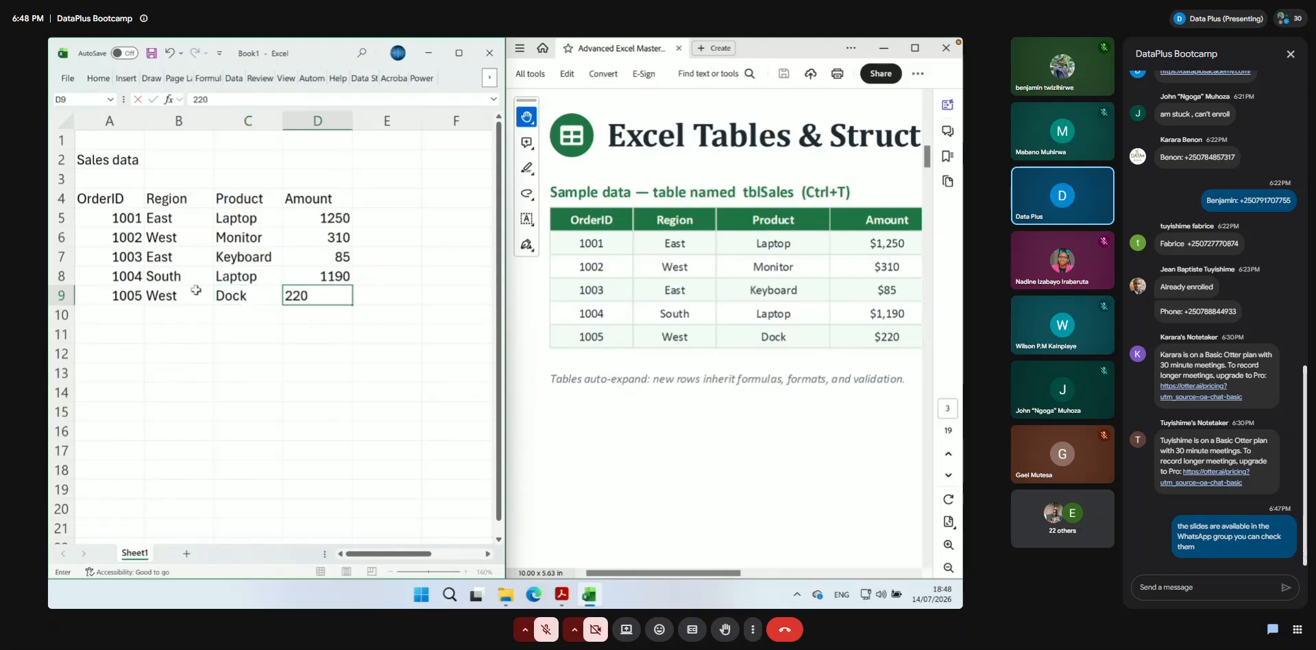
{"action": "type", "text": "0"}
{"action": "key", "text": "Return"}
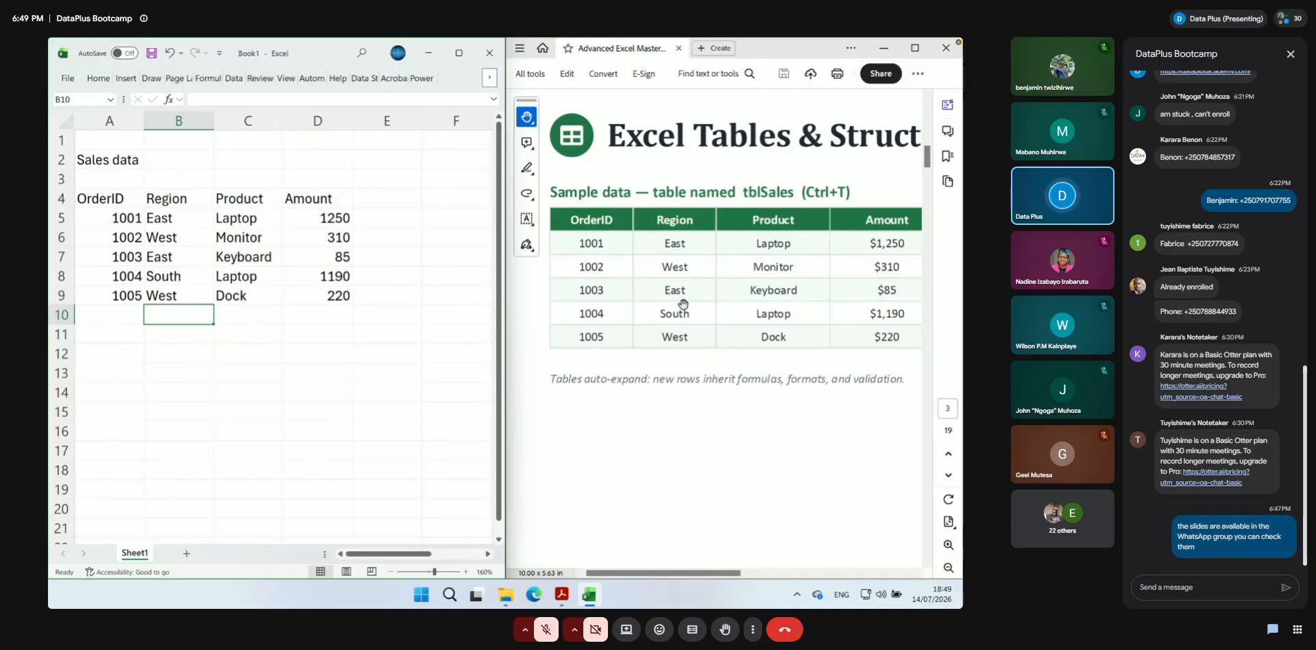
Highlight the sales data in A4:D9 including its header row
{"action": "left_click", "coordinate": [96, 198]}
{"action": "left_click_drag", "start_coordinate": [96, 198], "coordinate": [346, 299]}
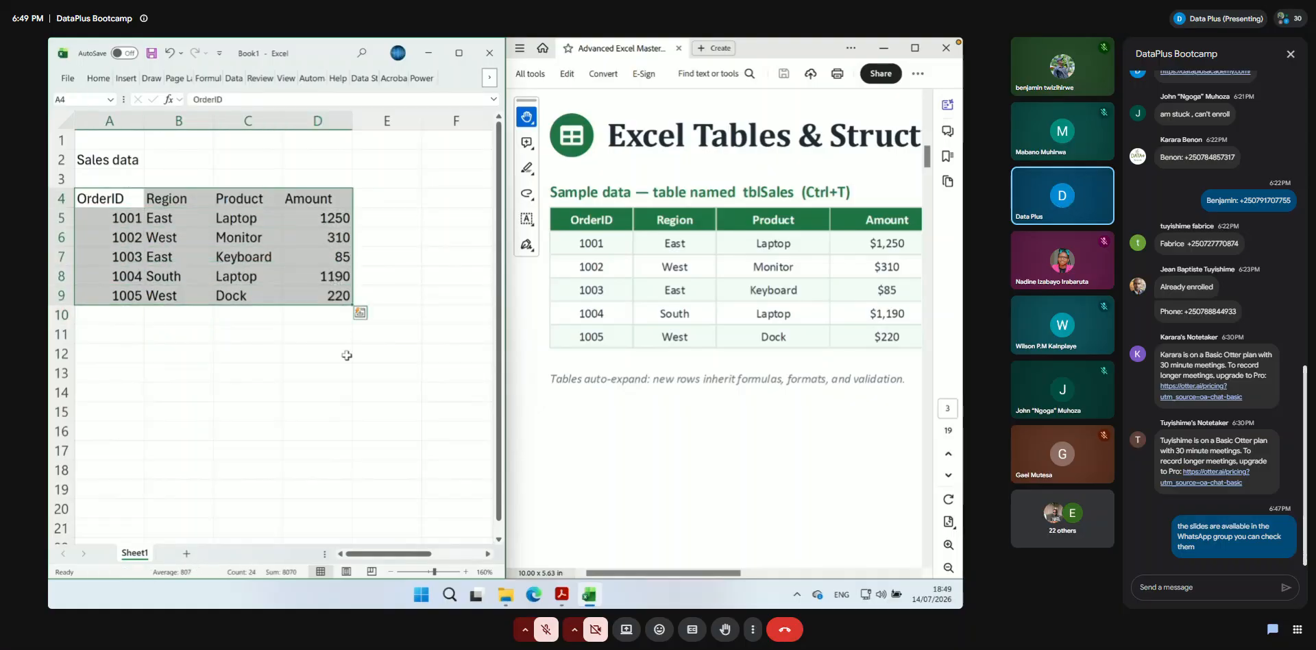
{"action": "left_click", "coordinate": [100, 198]}
{"action": "left_click_drag", "start_coordinate": [95, 193], "coordinate": [345, 300]}
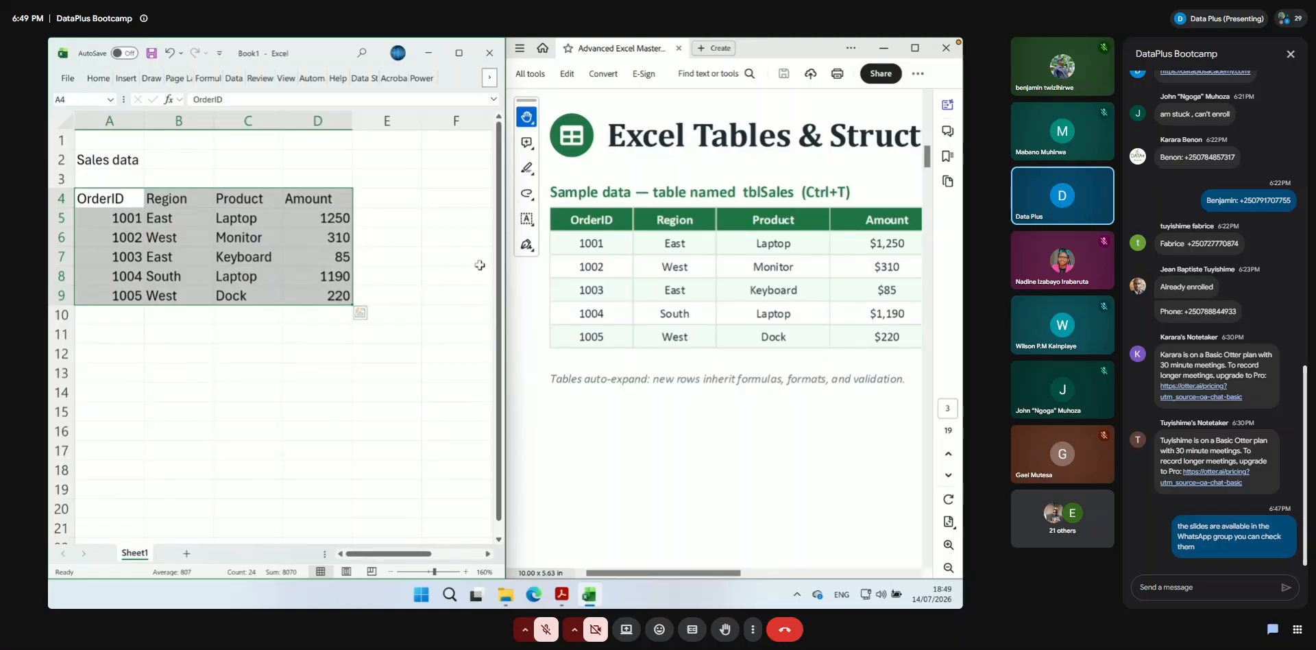
{"action": "left_click", "coordinate": [244, 275]}
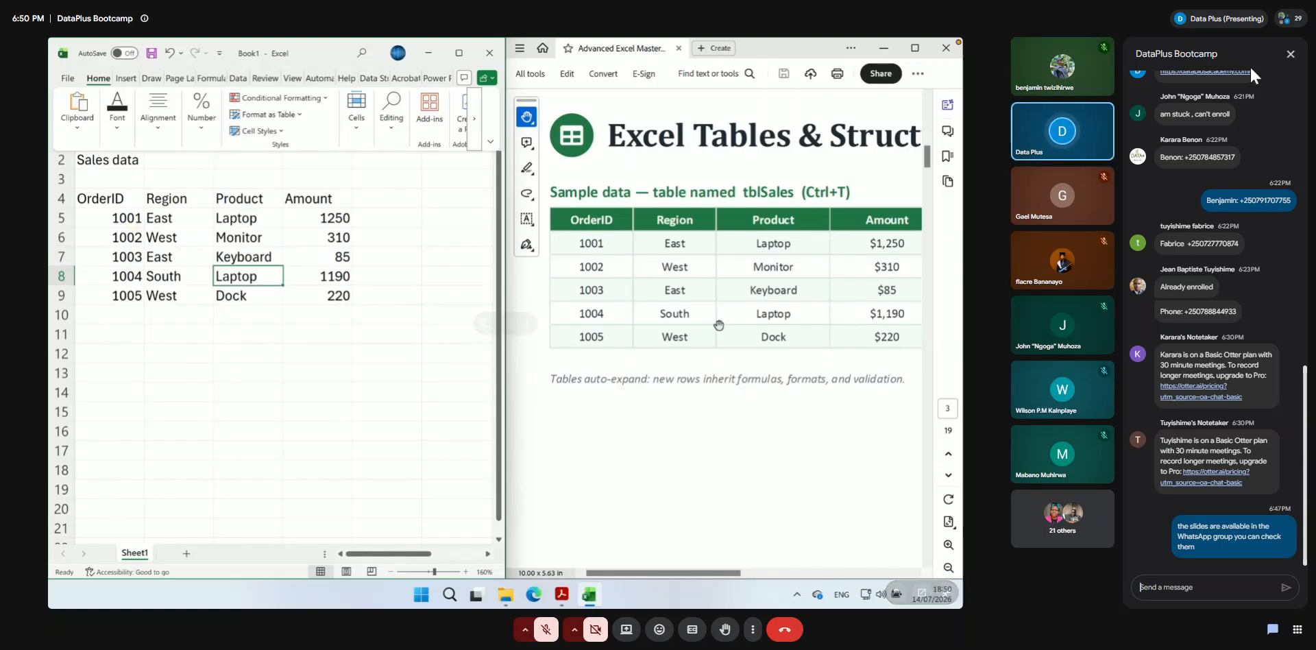
Close the meeting chat and maximize the workbook window
{"action": "left_click", "coordinate": [1290, 54]}
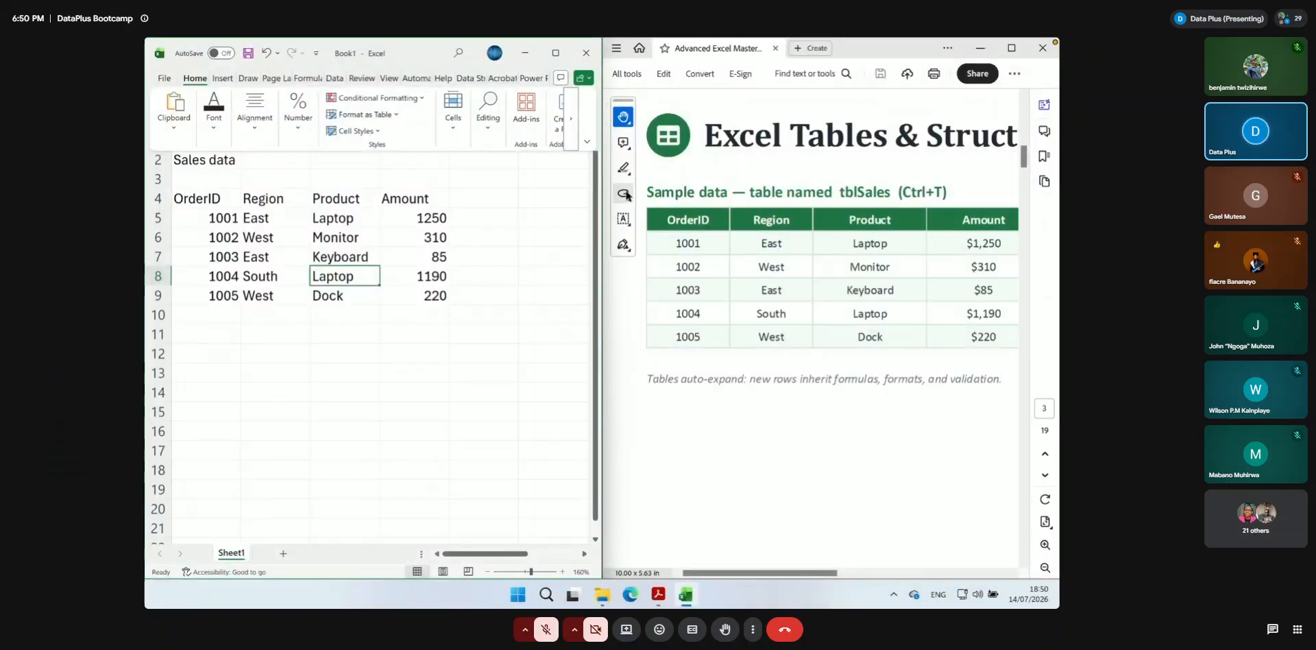
{"action": "left_click", "coordinate": [555, 54]}
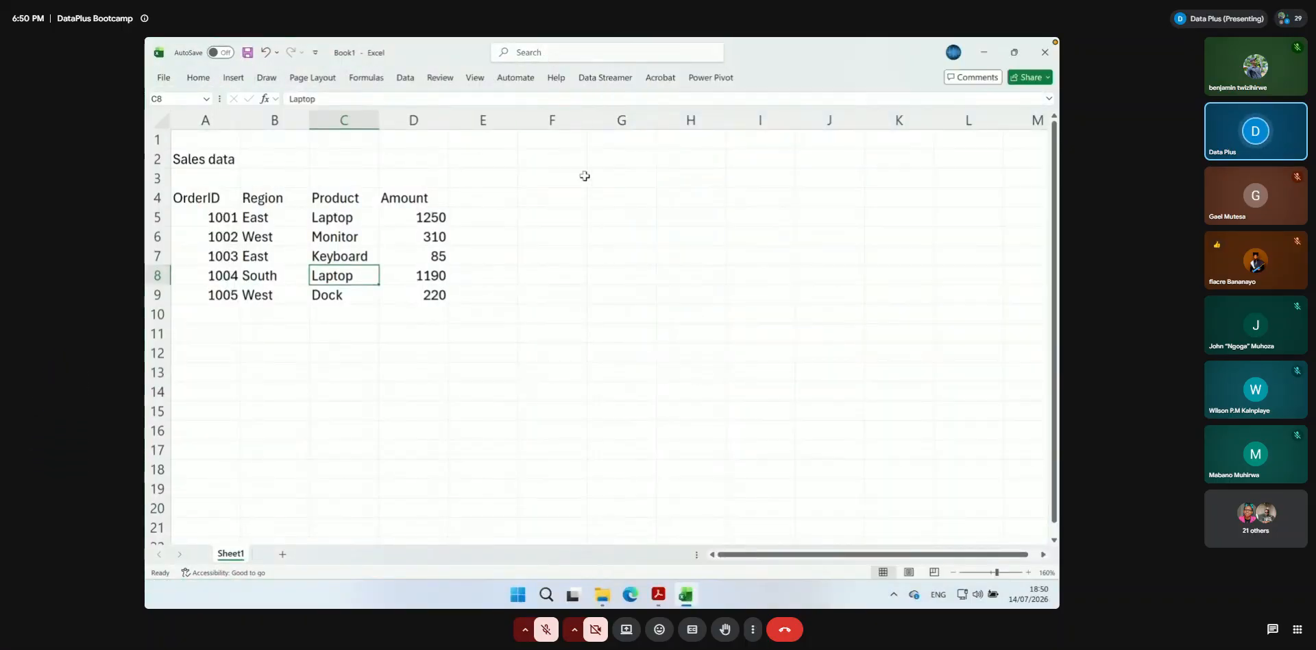
{"action": "left_click", "coordinate": [195, 81]}
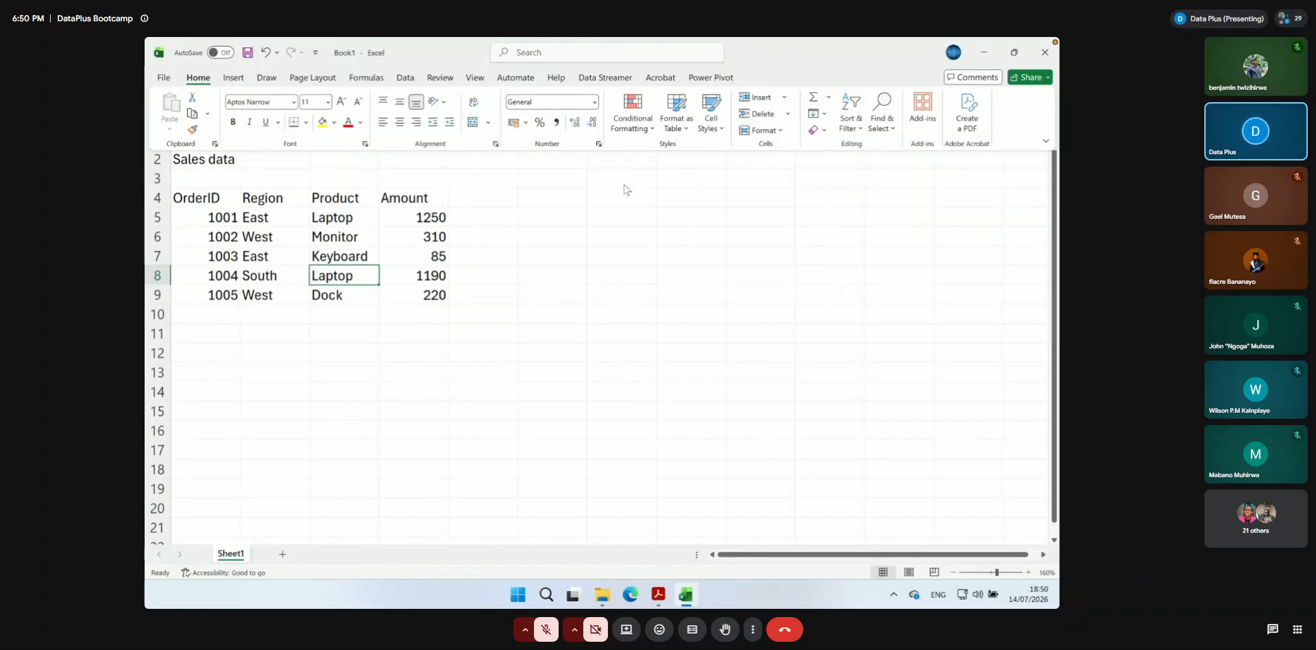
{"action": "left_click", "coordinate": [1045, 141]}
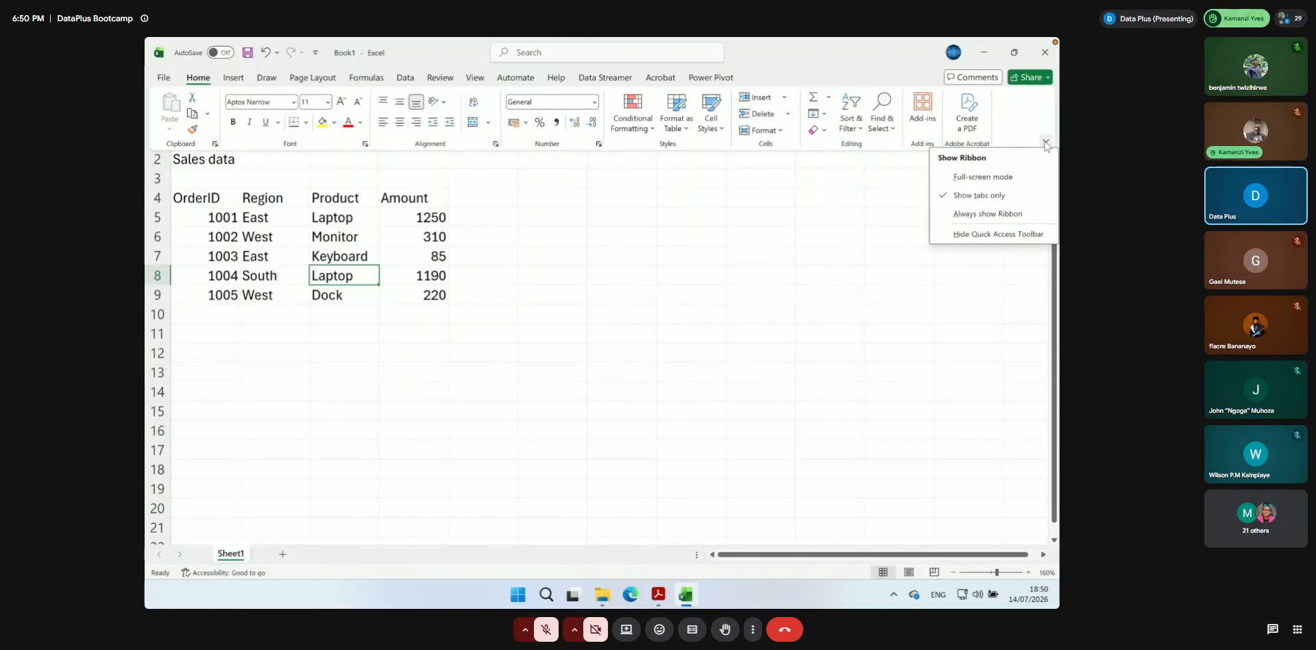
{"action": "left_click", "coordinate": [809, 215]}
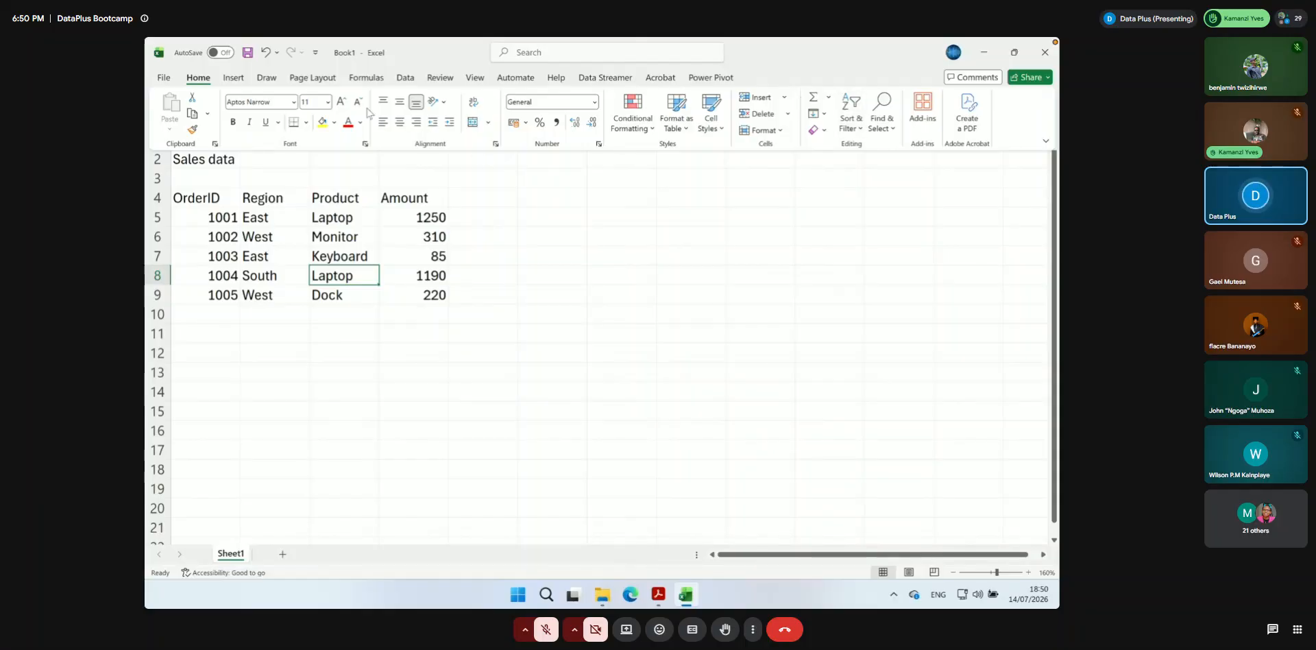
Unmute the meeting microphone and select the amounts in D5:D9
{"action": "left_click", "coordinate": [546, 629]}
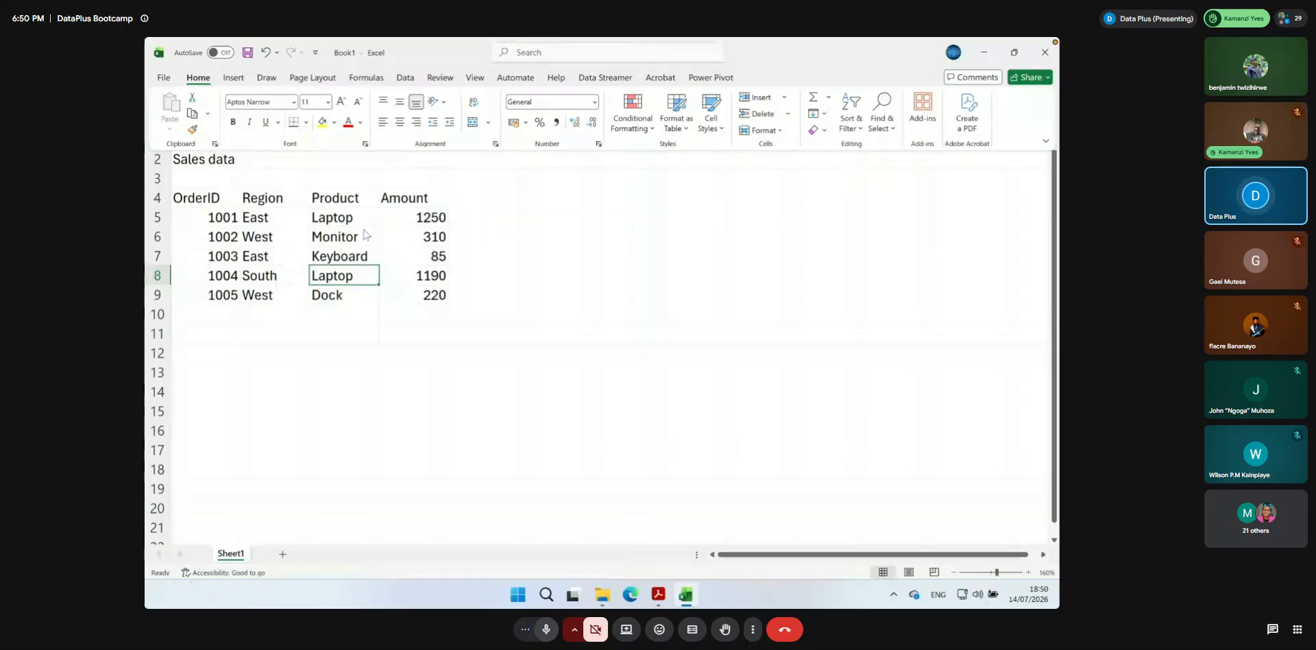
{"action": "left_click", "coordinate": [402, 217]}
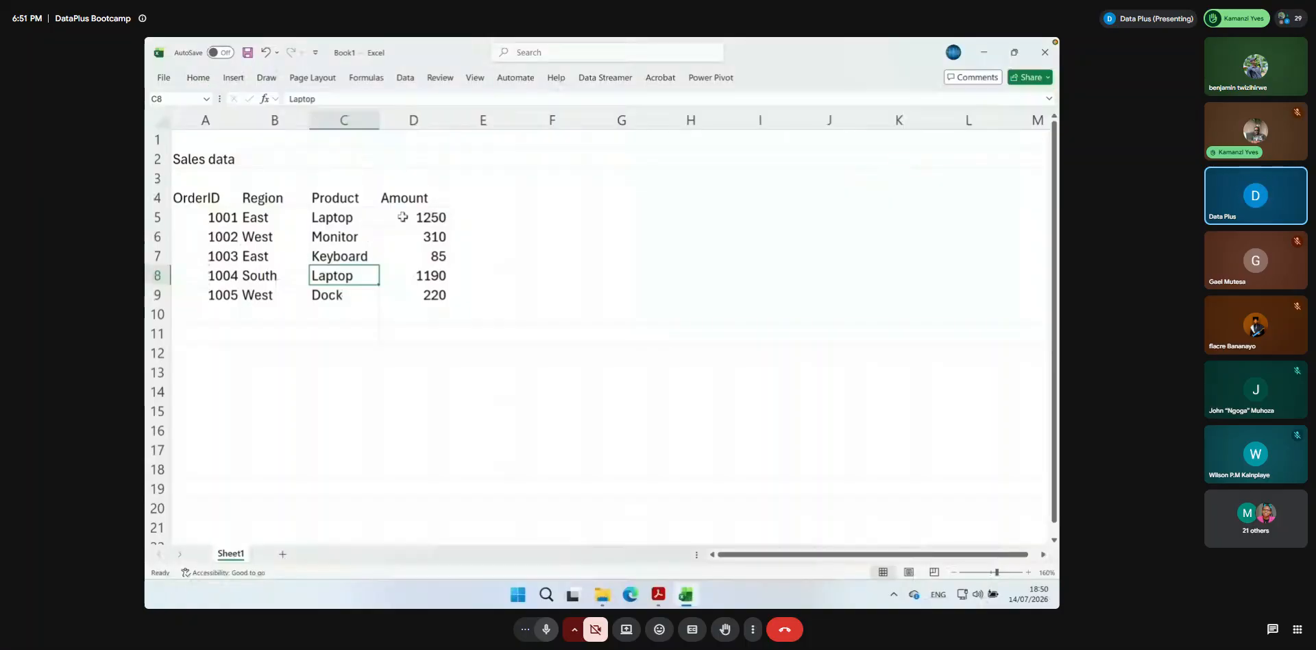
{"action": "left_click_drag", "start_coordinate": [402, 217], "coordinate": [411, 295]}
Set the ribbon to always show so the Home commands stay expanded
{"action": "left_click", "coordinate": [201, 78]}
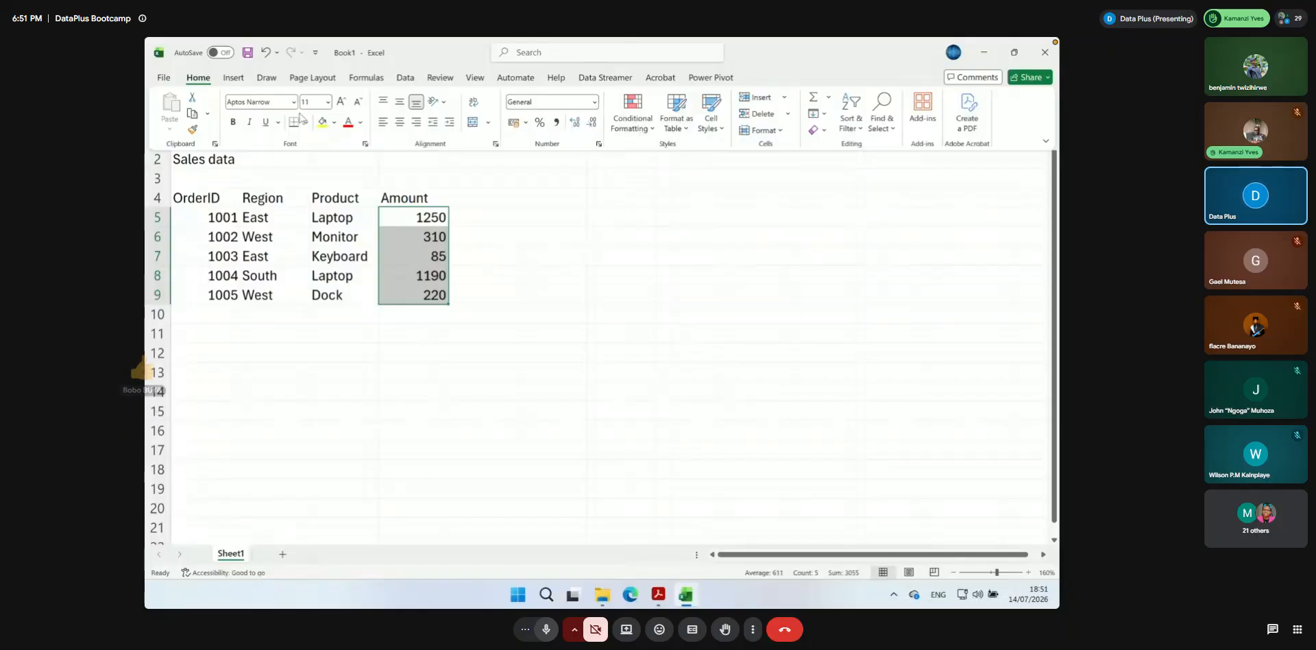
{"action": "left_click", "coordinate": [1046, 141]}
{"action": "left_click", "coordinate": [987, 203]}
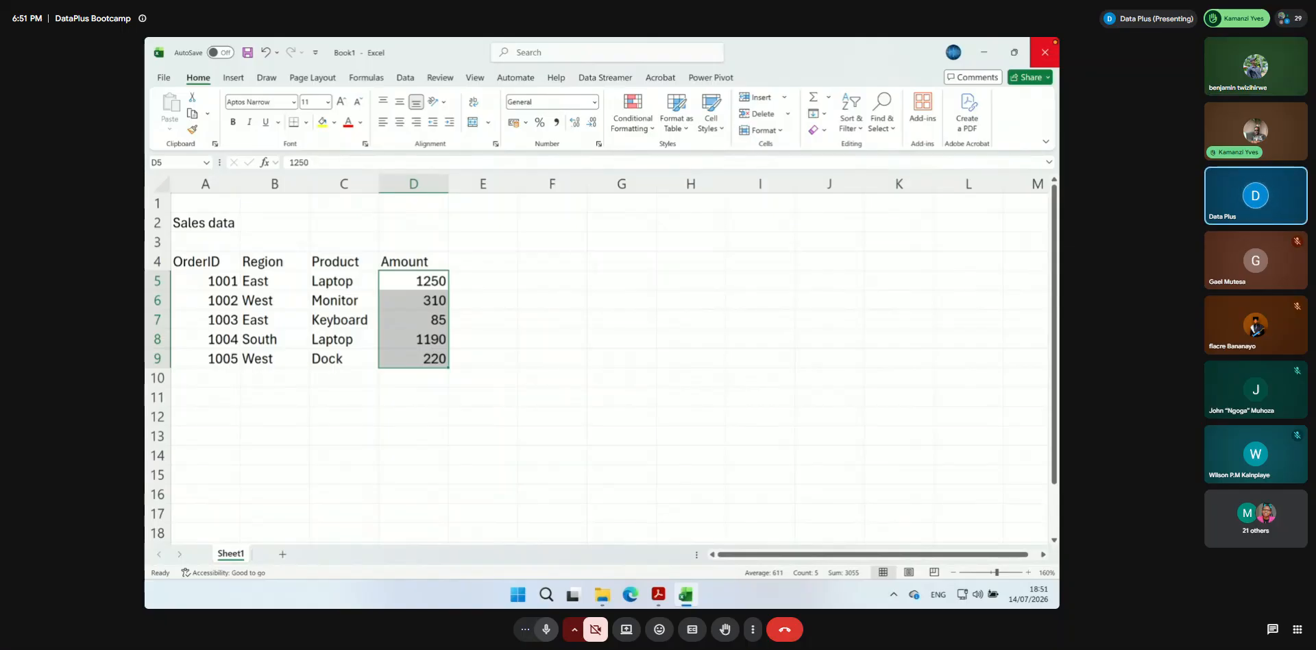
Mute the meeting microphone and reselect the amounts in D5:D9
{"action": "left_click", "coordinate": [548, 630]}
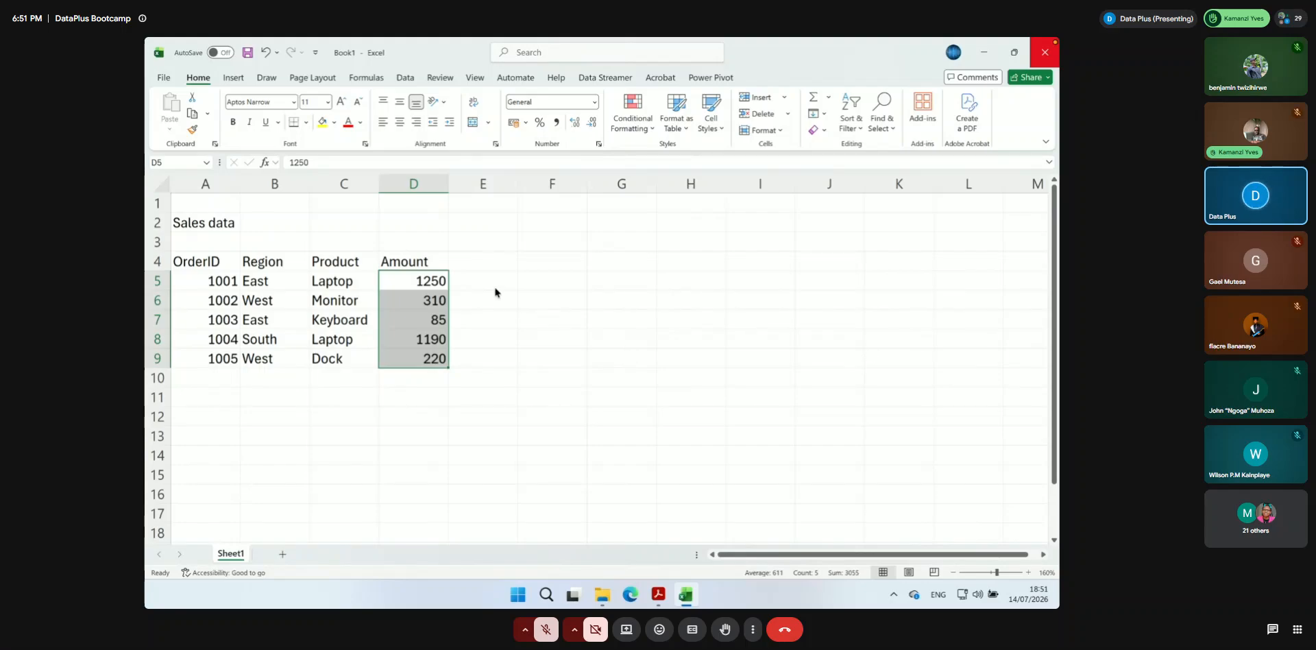
{"action": "left_click_drag", "start_coordinate": [403, 283], "coordinate": [411, 362]}
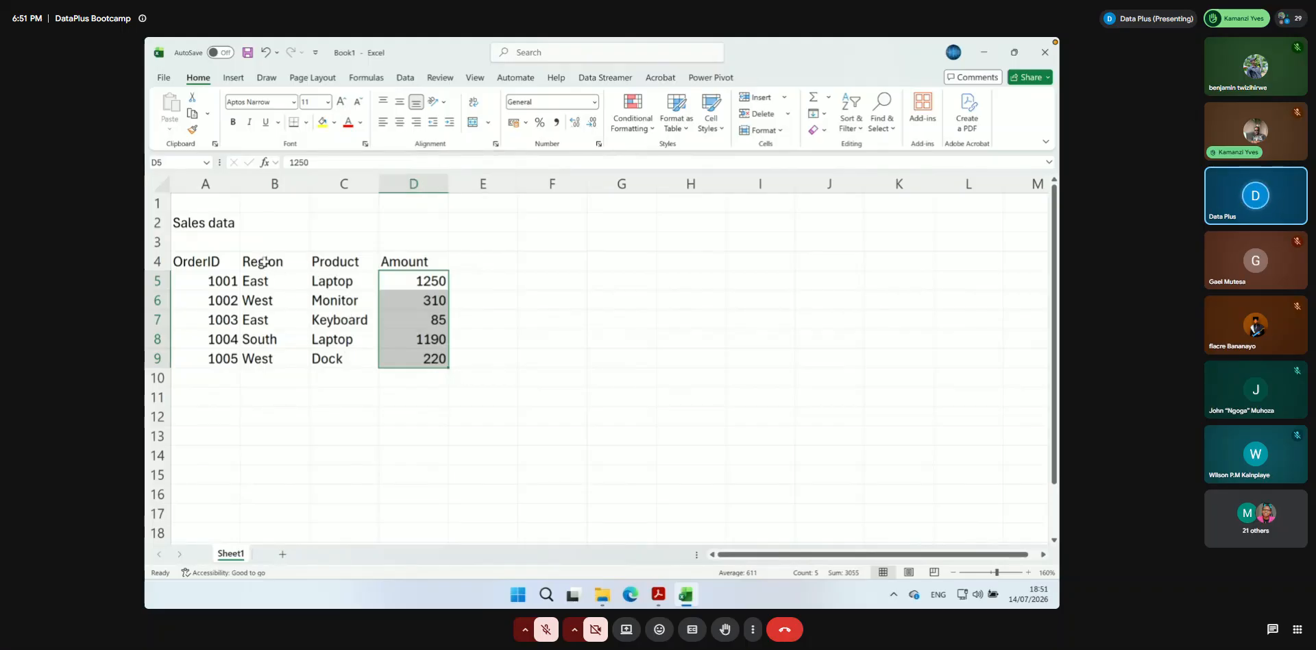
Demonstrate the vertical and horizontal alignments on the regions in B5:B9, ending with bottom and left alignment
{"action": "left_click_drag", "start_coordinate": [255, 283], "coordinate": [259, 354]}
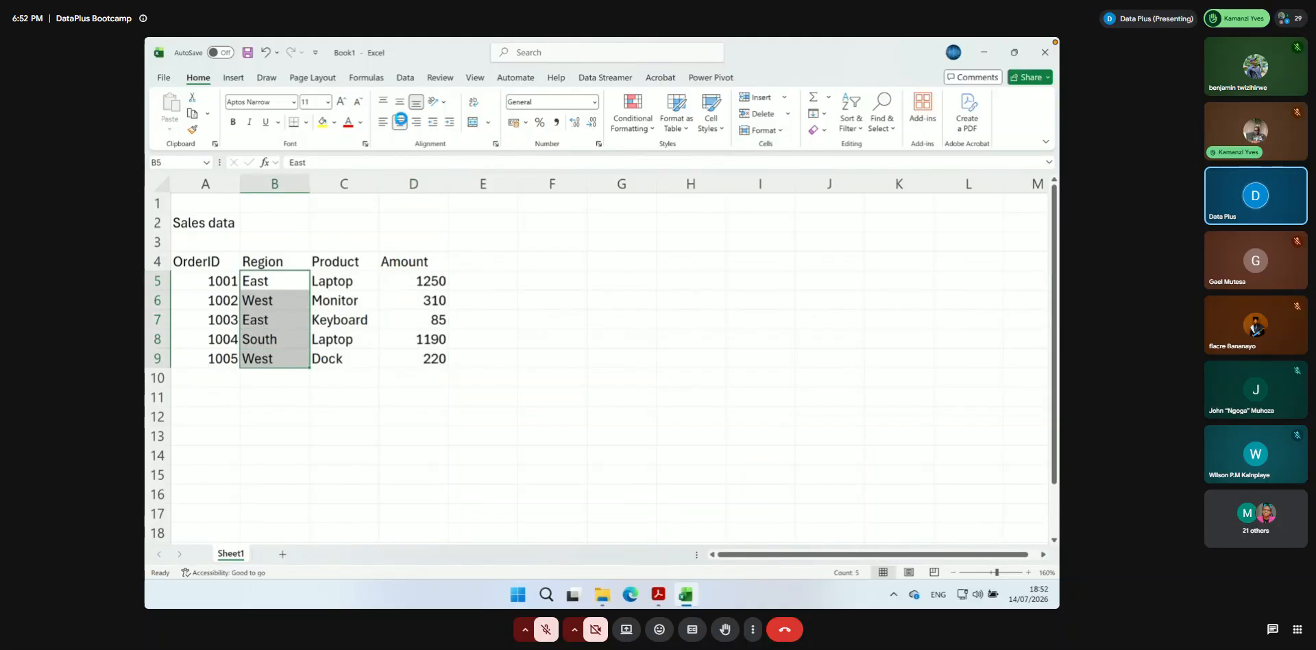
{"action": "left_click", "coordinate": [399, 102]}
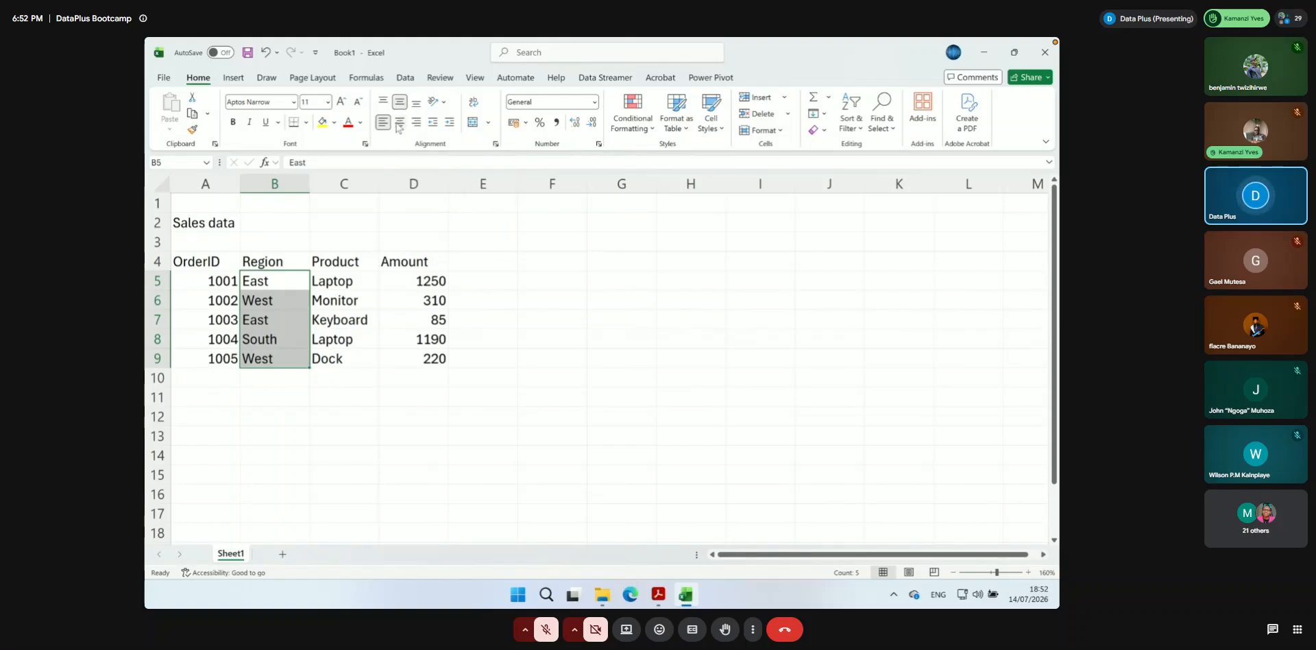
{"action": "left_click", "coordinate": [400, 123]}
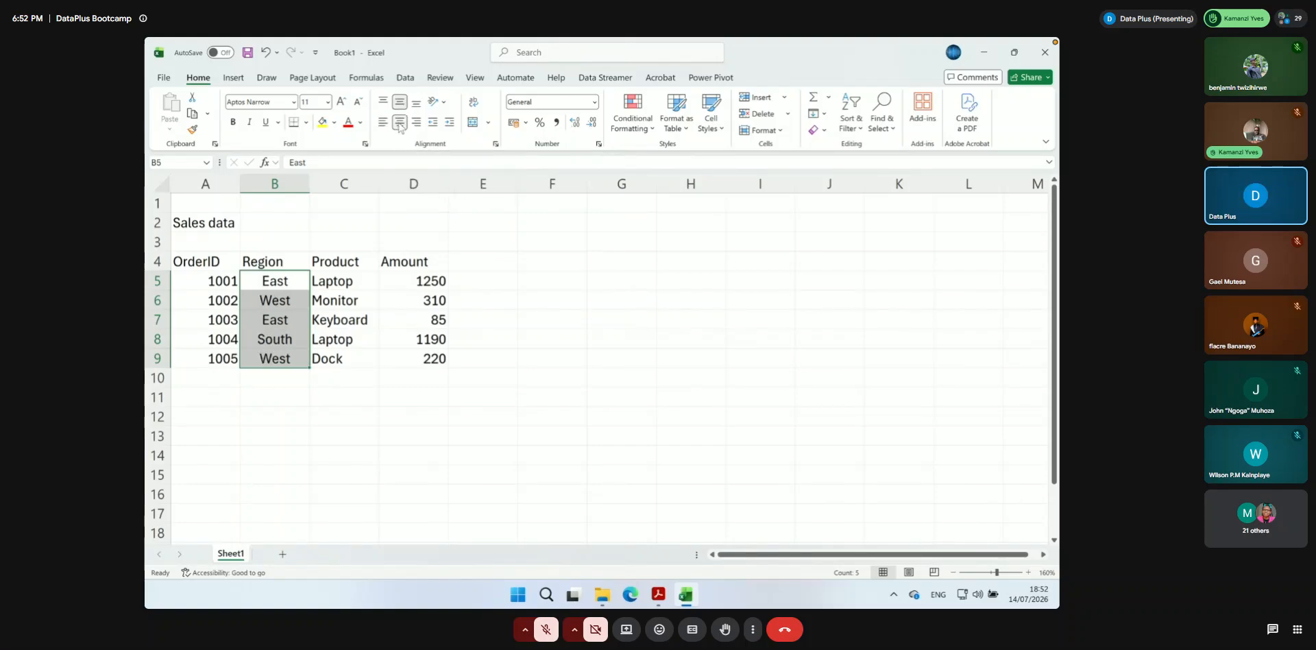
{"action": "left_click", "coordinate": [416, 122]}
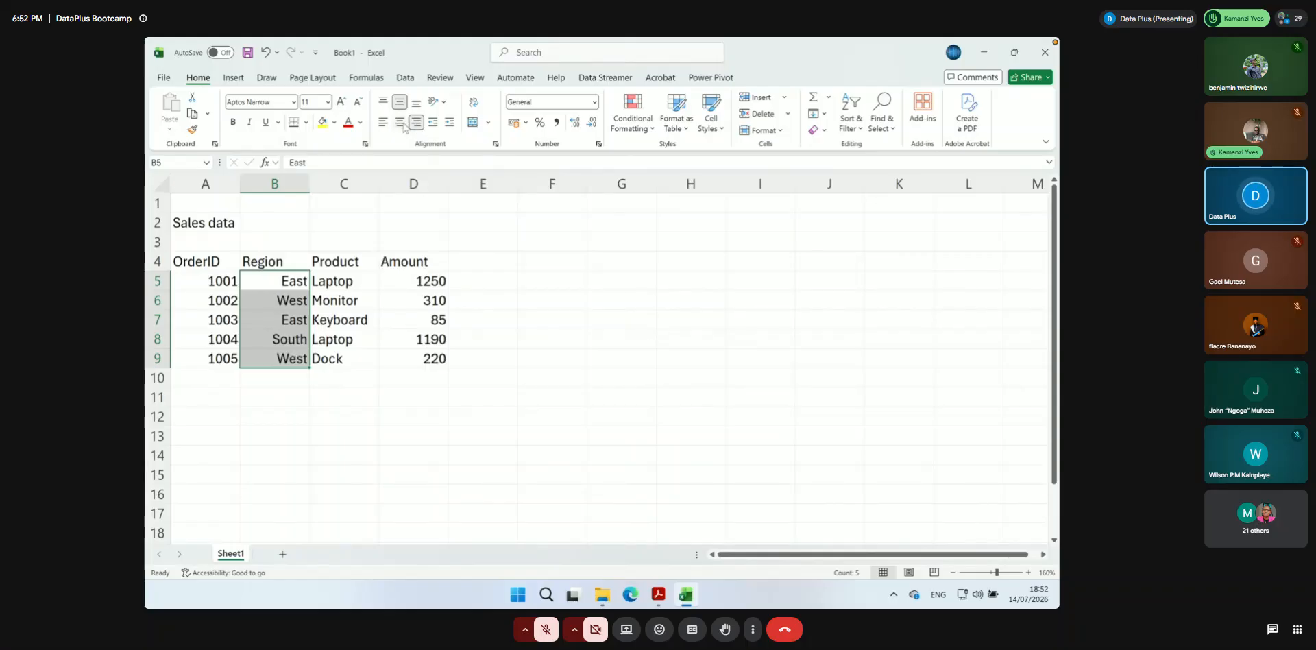
{"action": "left_click", "coordinate": [382, 123]}
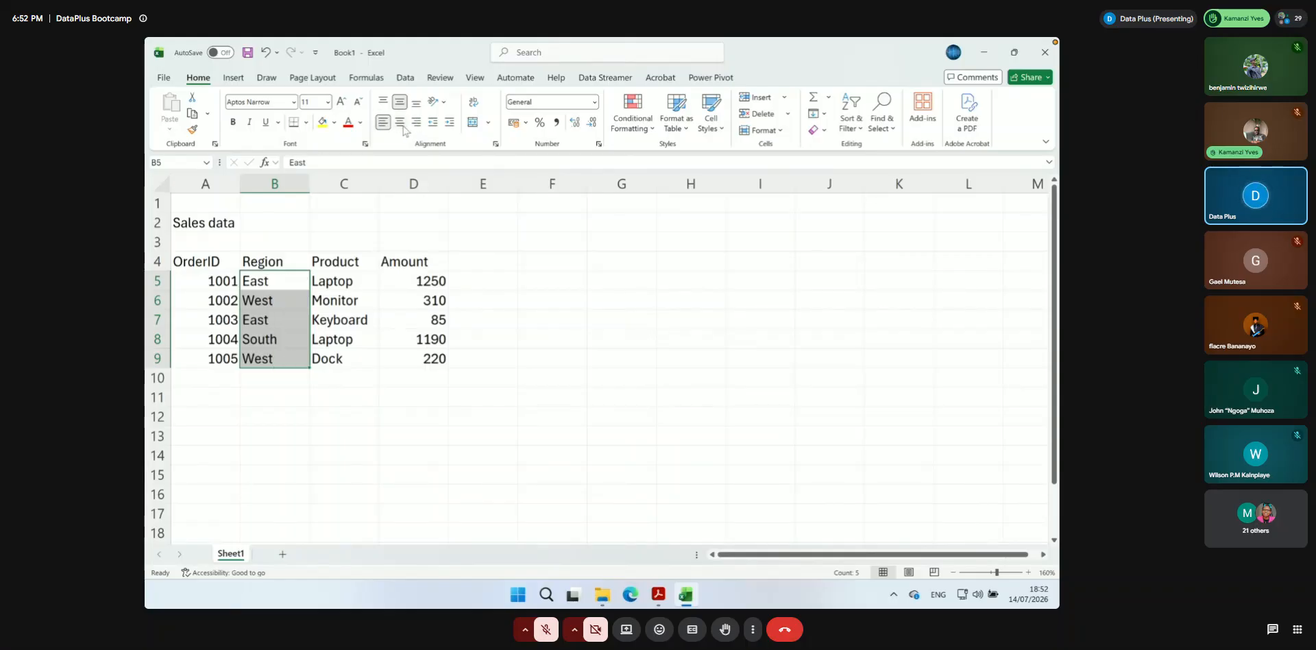
{"action": "left_click", "coordinate": [399, 122]}
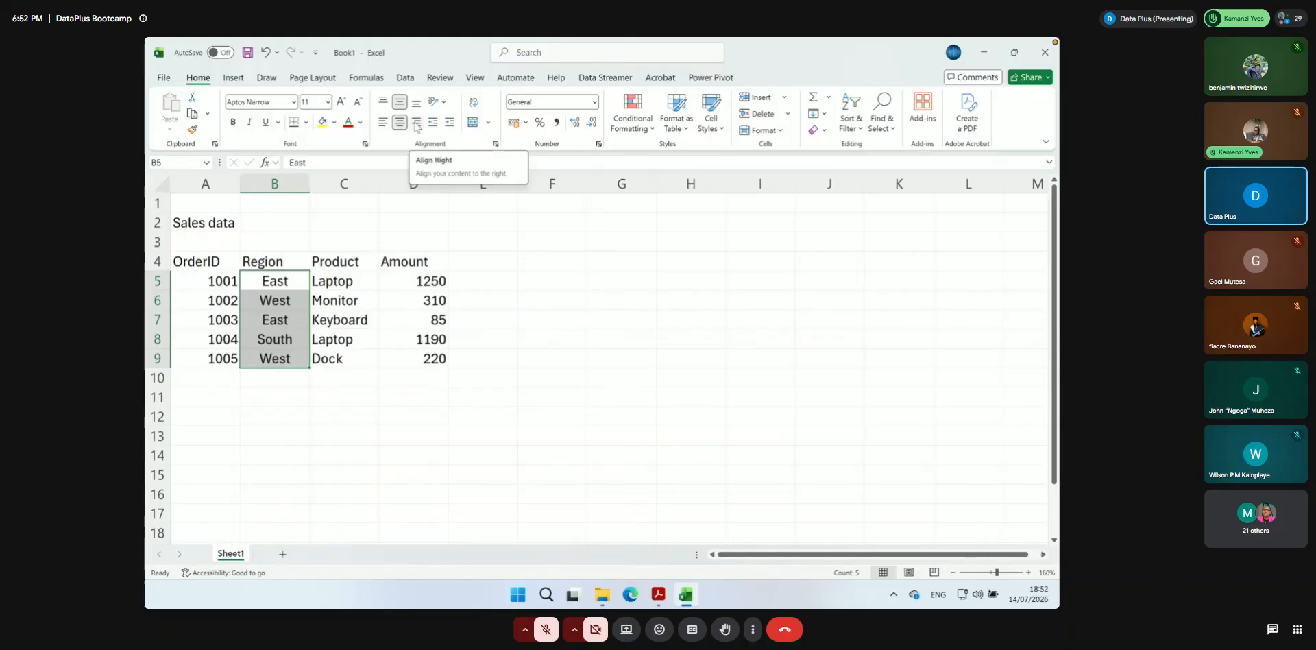
{"action": "left_click", "coordinate": [416, 123]}
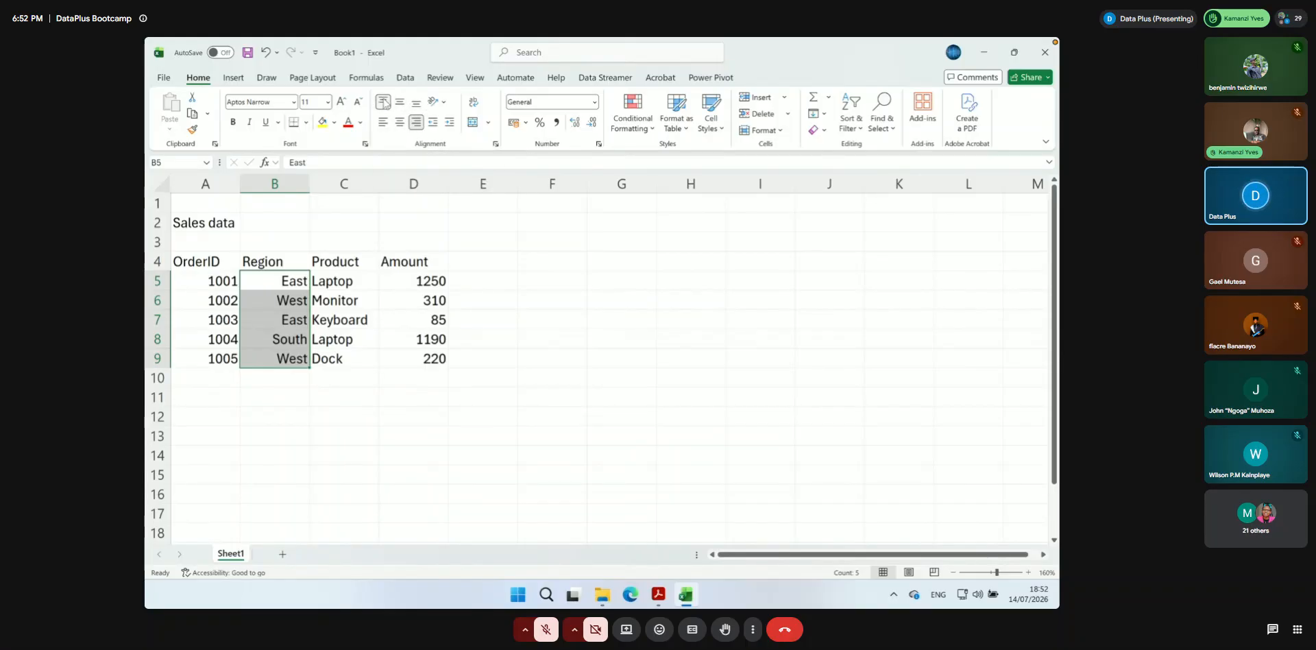
{"action": "left_click", "coordinate": [400, 103]}
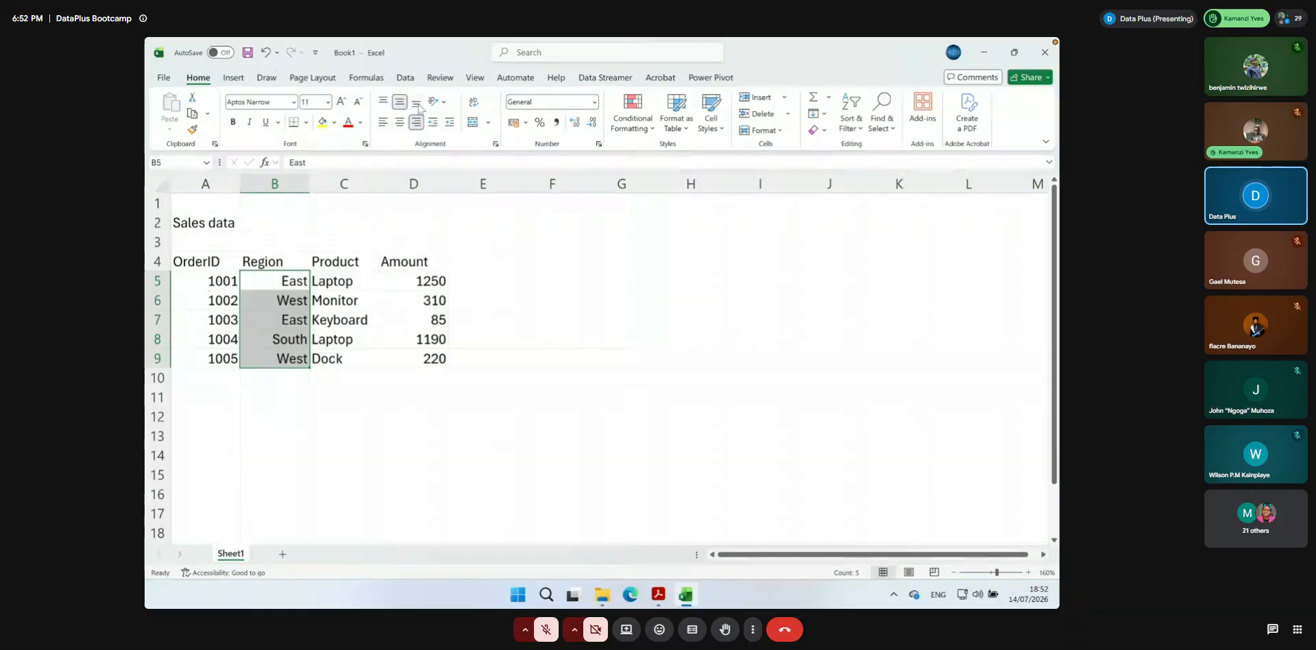
{"action": "left_click", "coordinate": [417, 103]}
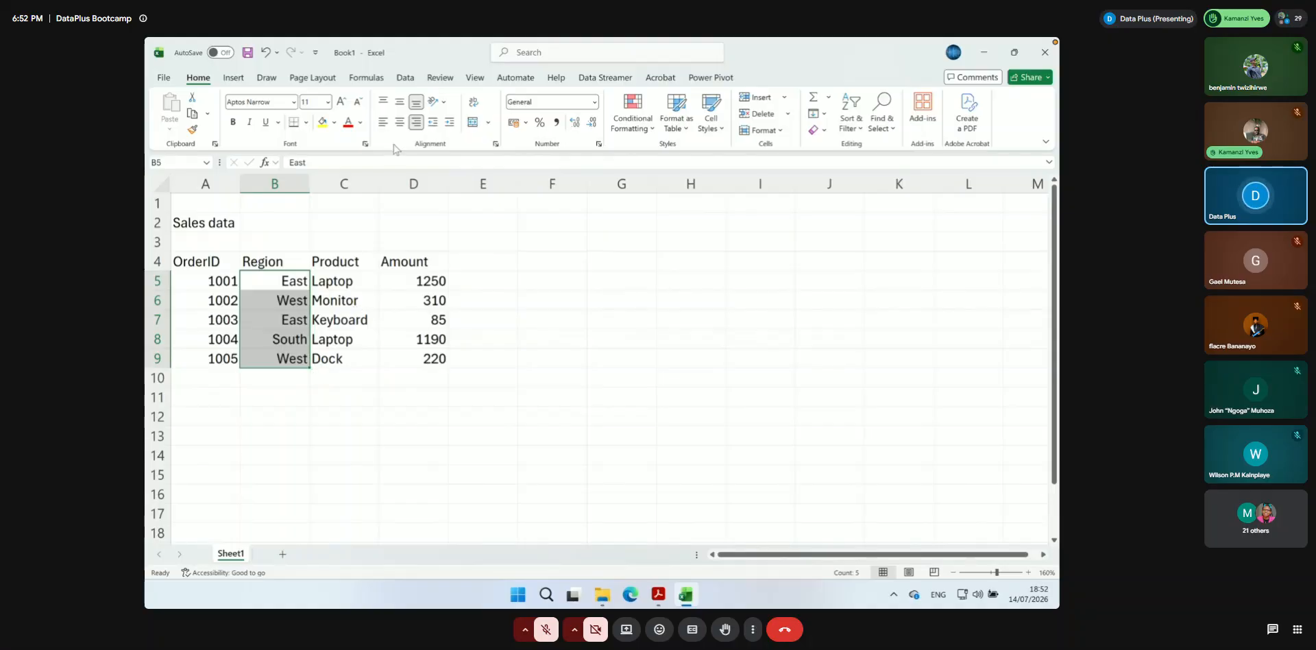
{"action": "left_click", "coordinate": [384, 122]}
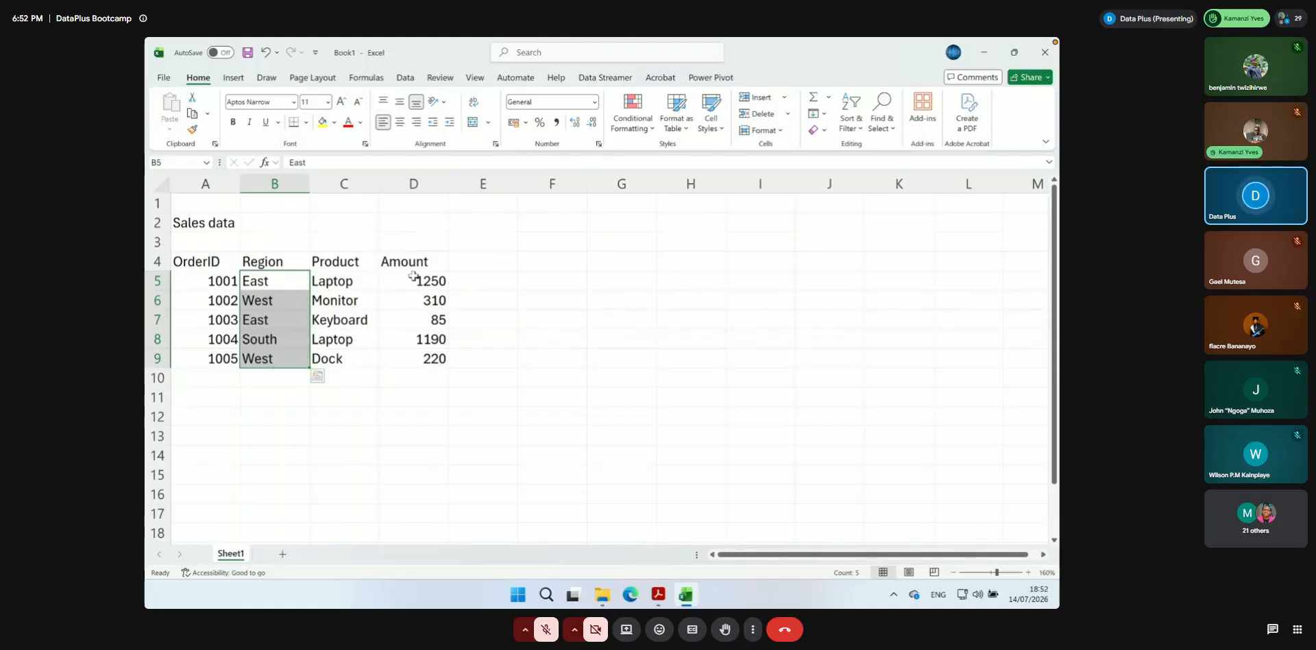
Enter "Section 1" in G3 and "Subsection" in the cell below it
{"action": "left_click", "coordinate": [620, 242]}
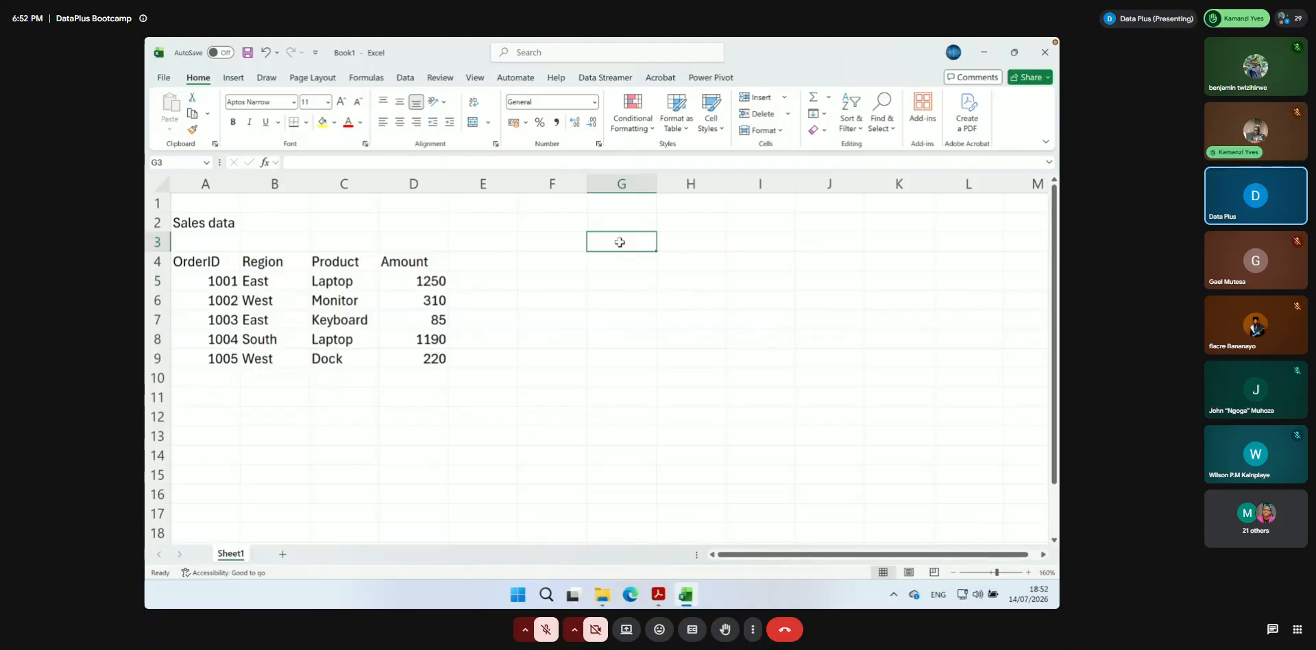
{"action": "type", "text": "Section 1"}
{"action": "key", "text": "Return"}
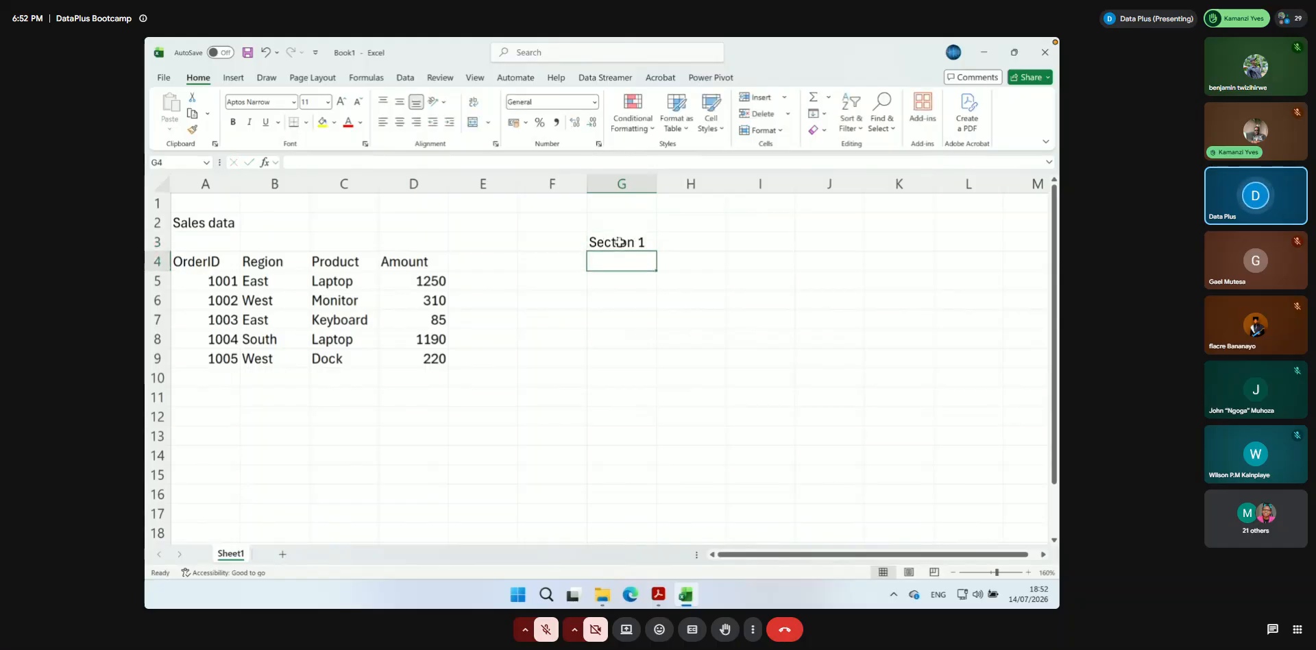
{"action": "type", "text": "Su"}
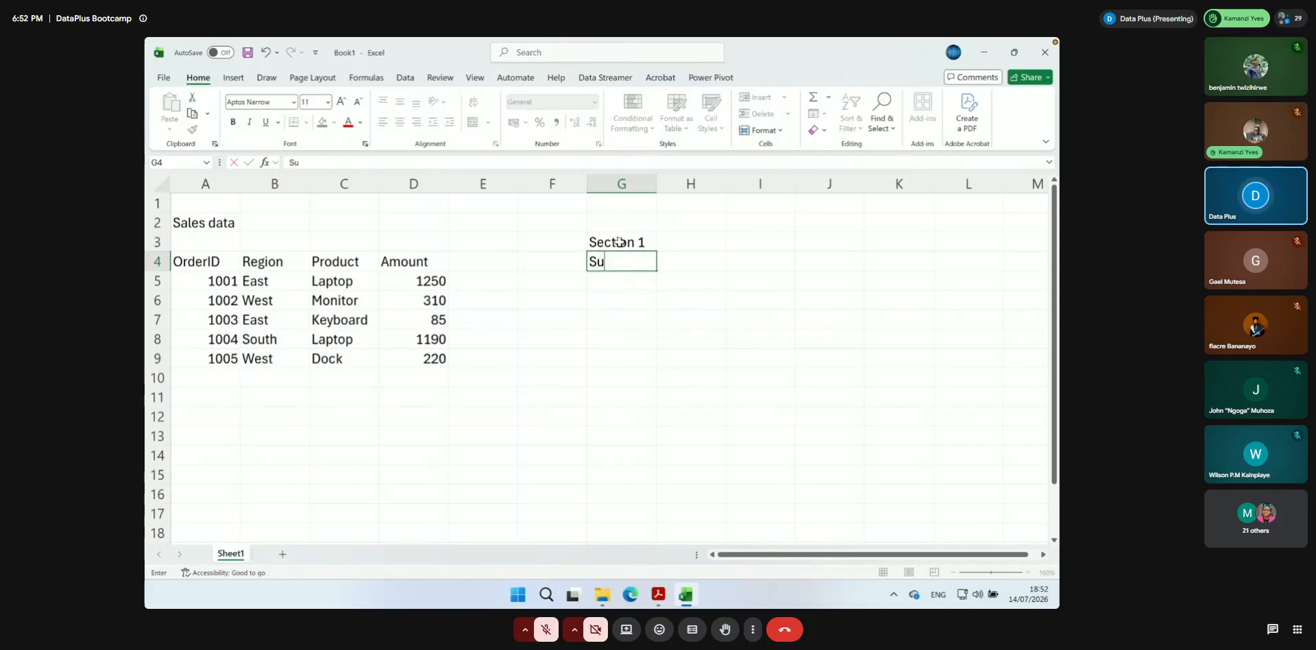
{"action": "type", "text": "bsection"}
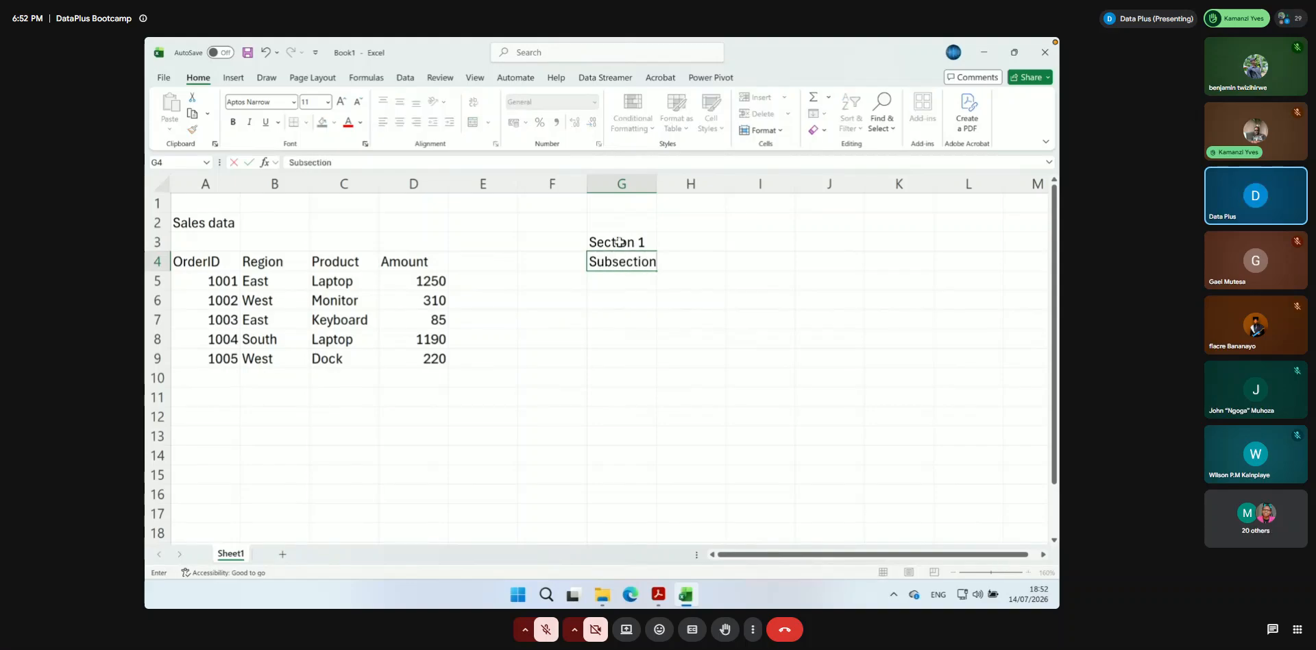
{"action": "key", "text": "Return"}
Indent the "Subsection" text in G4 by one level
{"action": "left_click", "coordinate": [619, 266]}
{"action": "left_click", "coordinate": [450, 123]}
{"action": "left_click", "coordinate": [638, 284]}
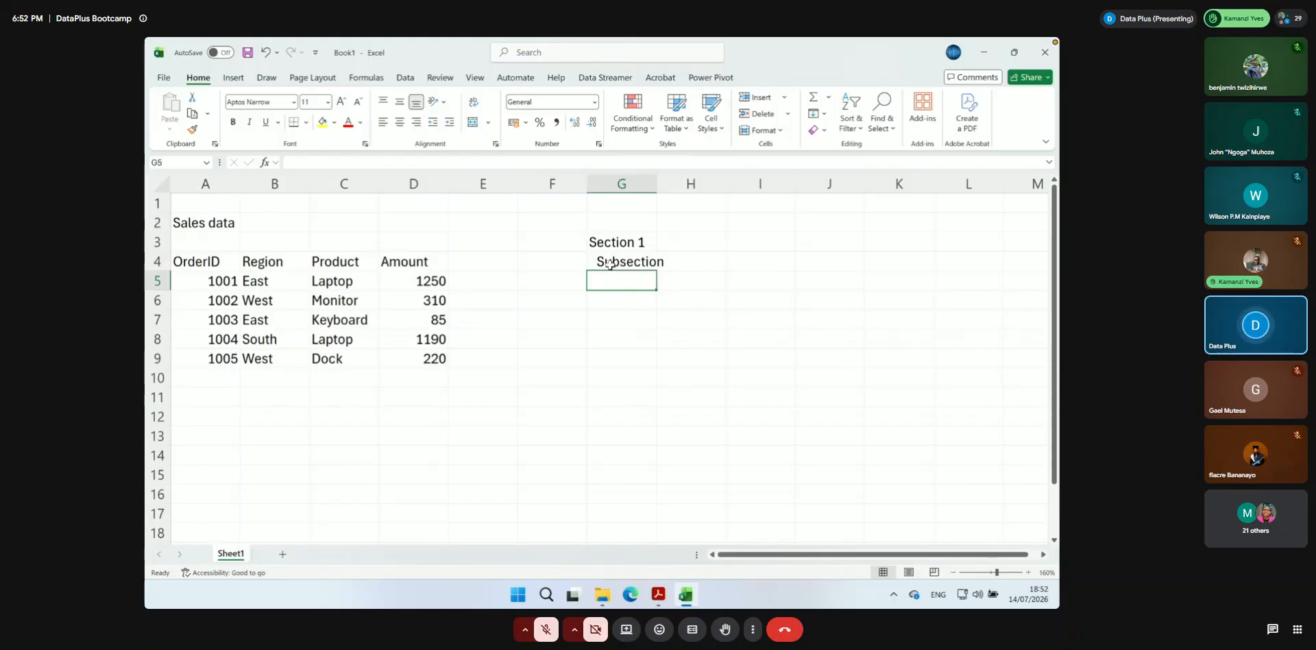
{"action": "left_click", "coordinate": [595, 242]}
{"action": "left_click", "coordinate": [610, 259]}
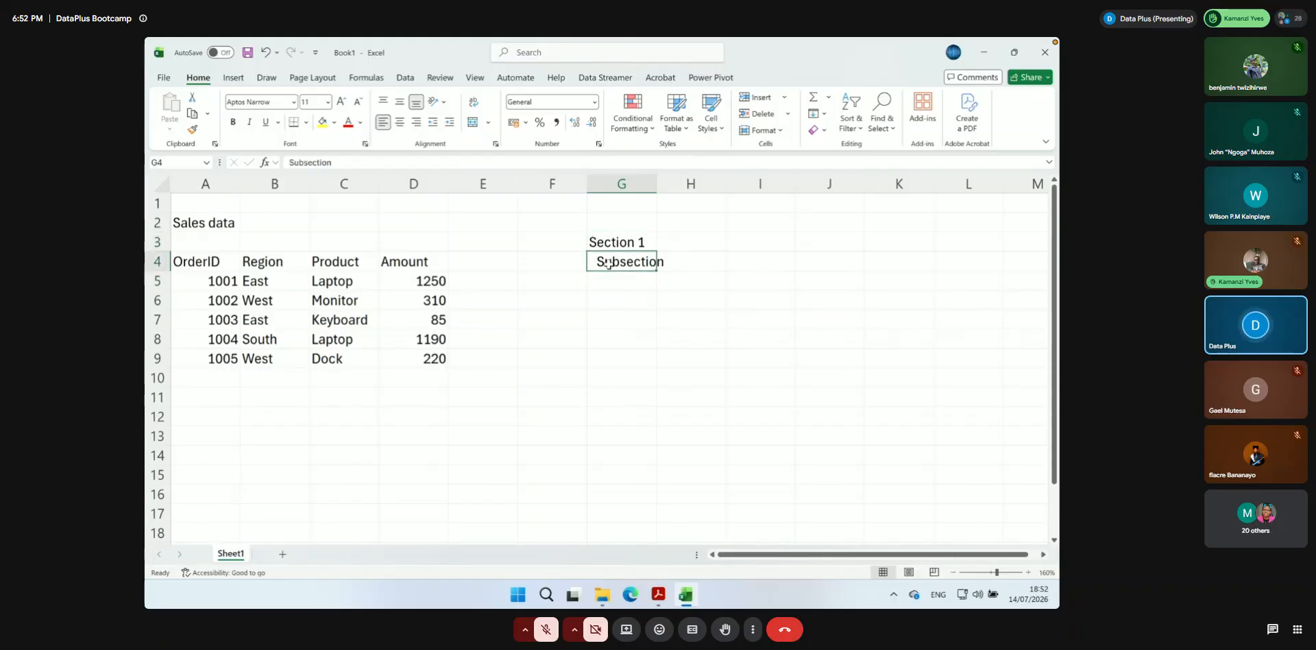
Increase the indent of the regions in B5:B9 by three levels and decrease it back to none
{"action": "left_click_drag", "start_coordinate": [259, 281], "coordinate": [264, 358]}
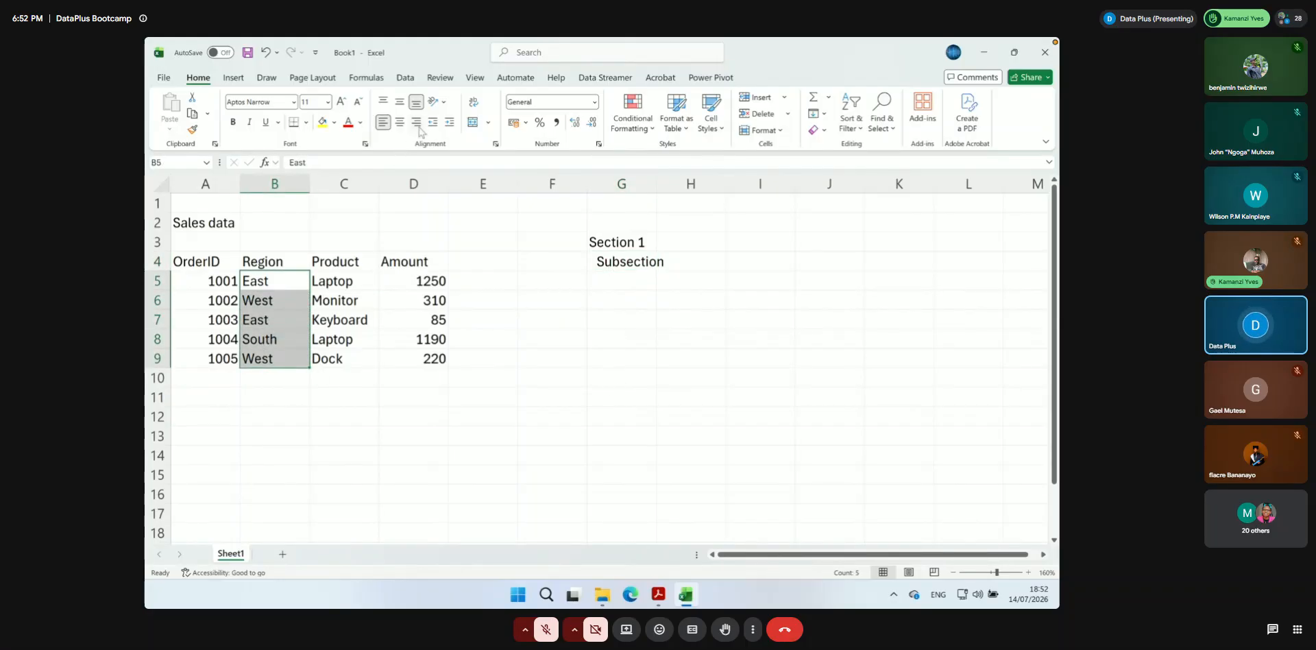
{"action": "left_click", "coordinate": [448, 122]}
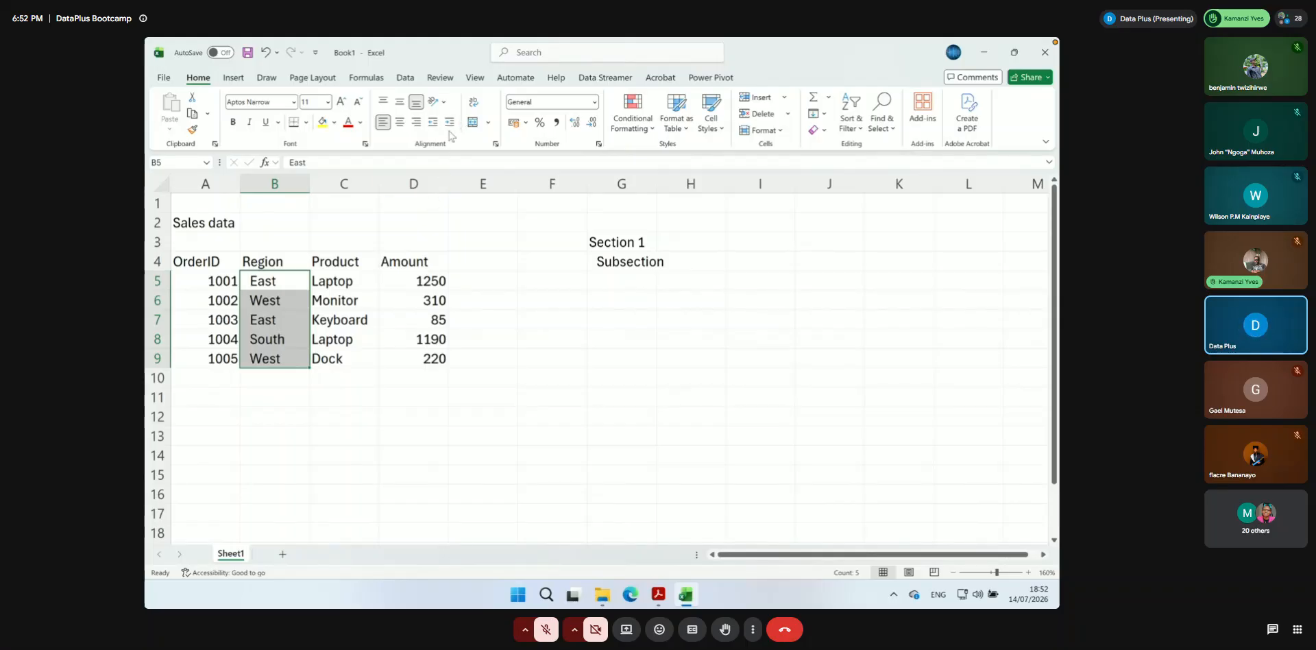
{"action": "left_click", "coordinate": [449, 123]}
{"action": "left_click", "coordinate": [450, 123]}
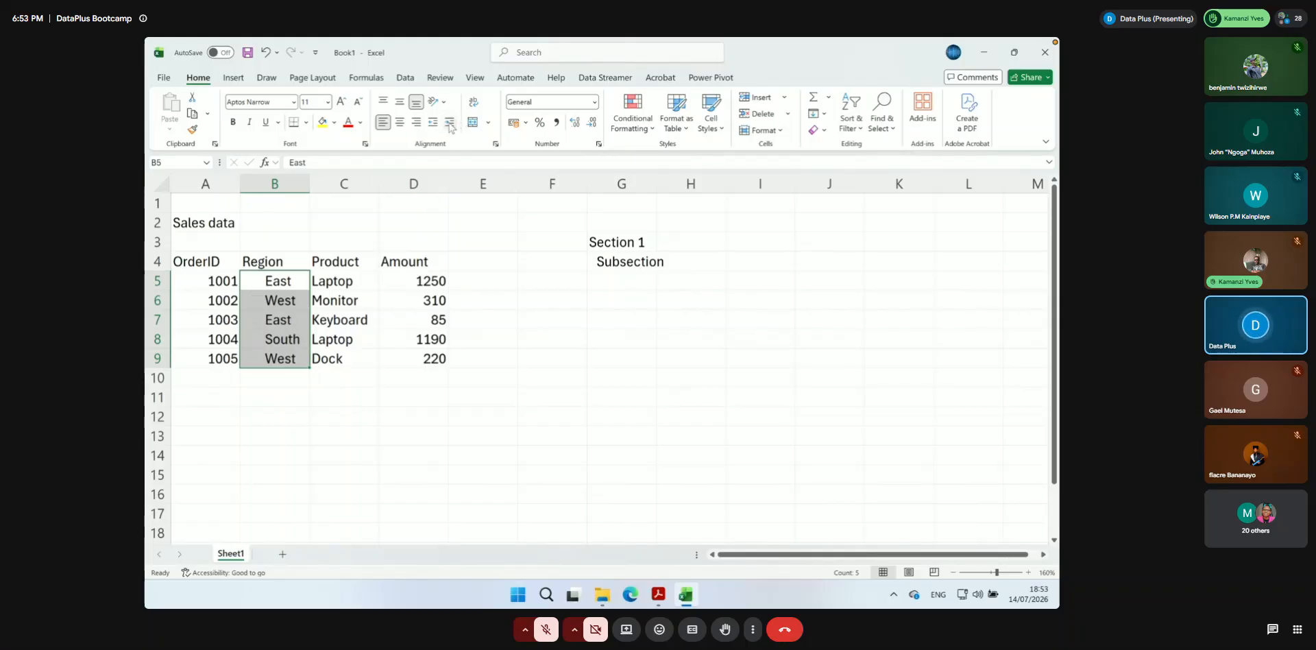
{"action": "left_click", "coordinate": [433, 122]}
{"action": "left_click", "coordinate": [433, 122]}
{"action": "left_click", "coordinate": [432, 122]}
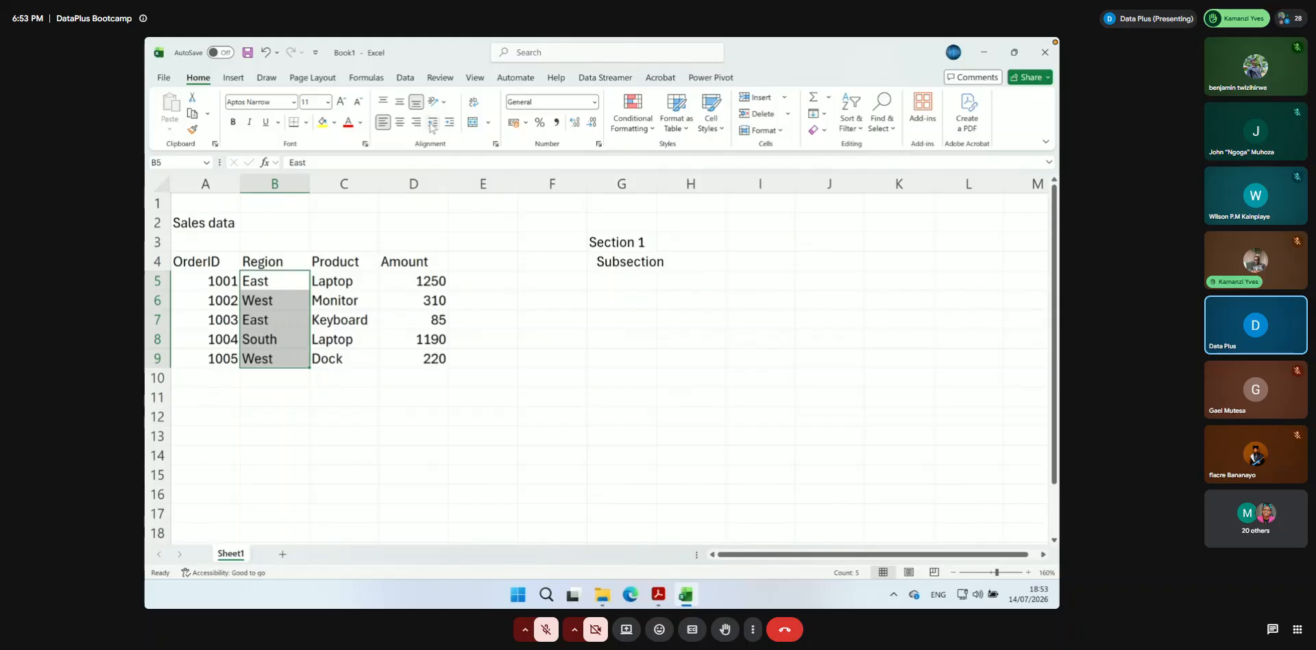
{"action": "left_click", "coordinate": [463, 394]}
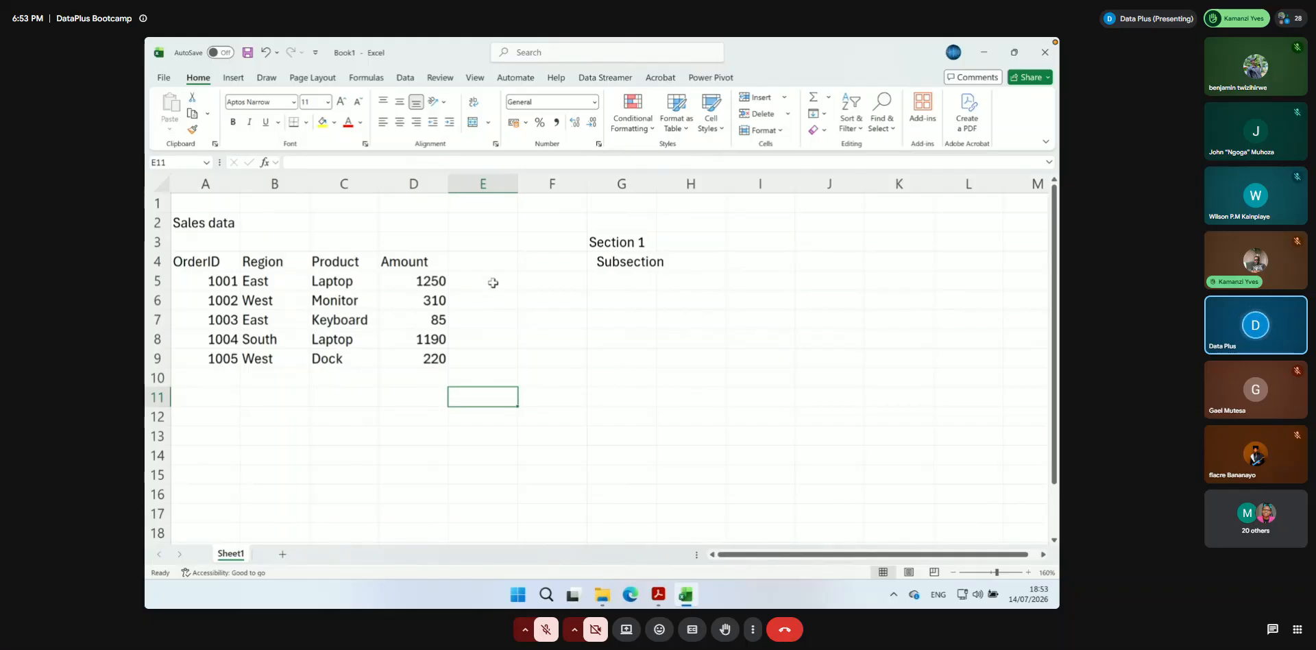
Apply the English (United States) dollar accounting format to the amounts in D5:D9
{"action": "left_click", "coordinate": [409, 279]}
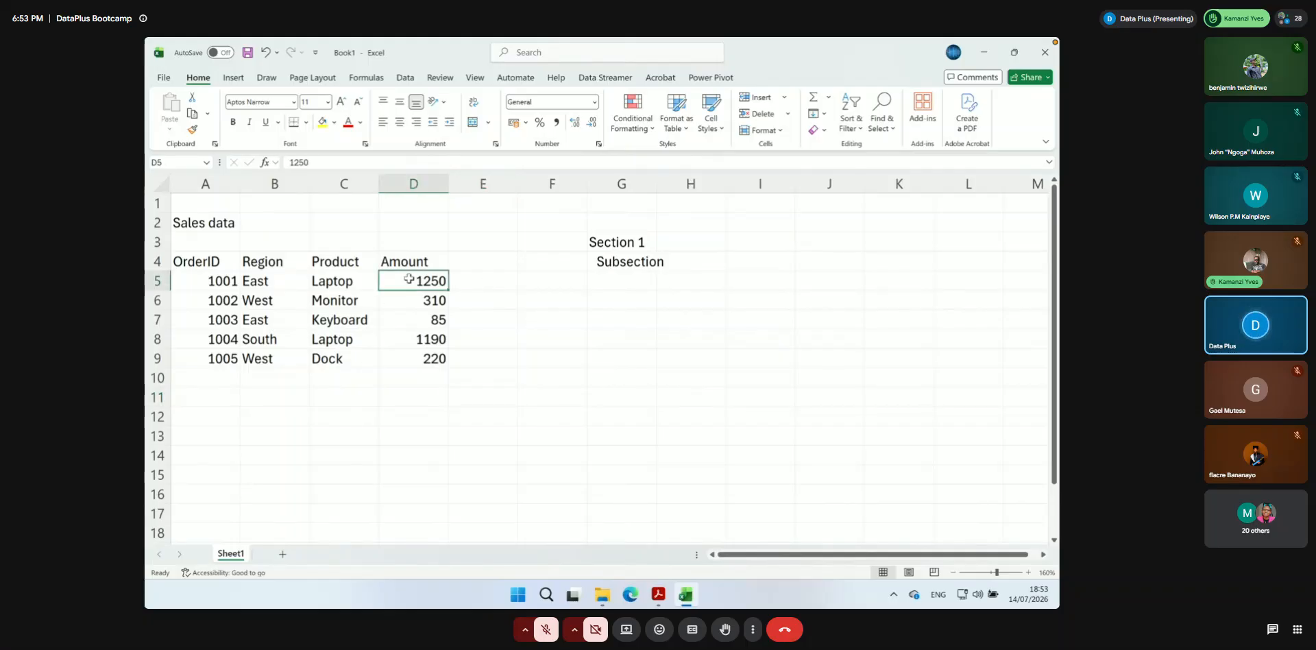
{"action": "left_click", "coordinate": [658, 596]}
{"action": "left_click_drag", "start_coordinate": [415, 281], "coordinate": [415, 358]}
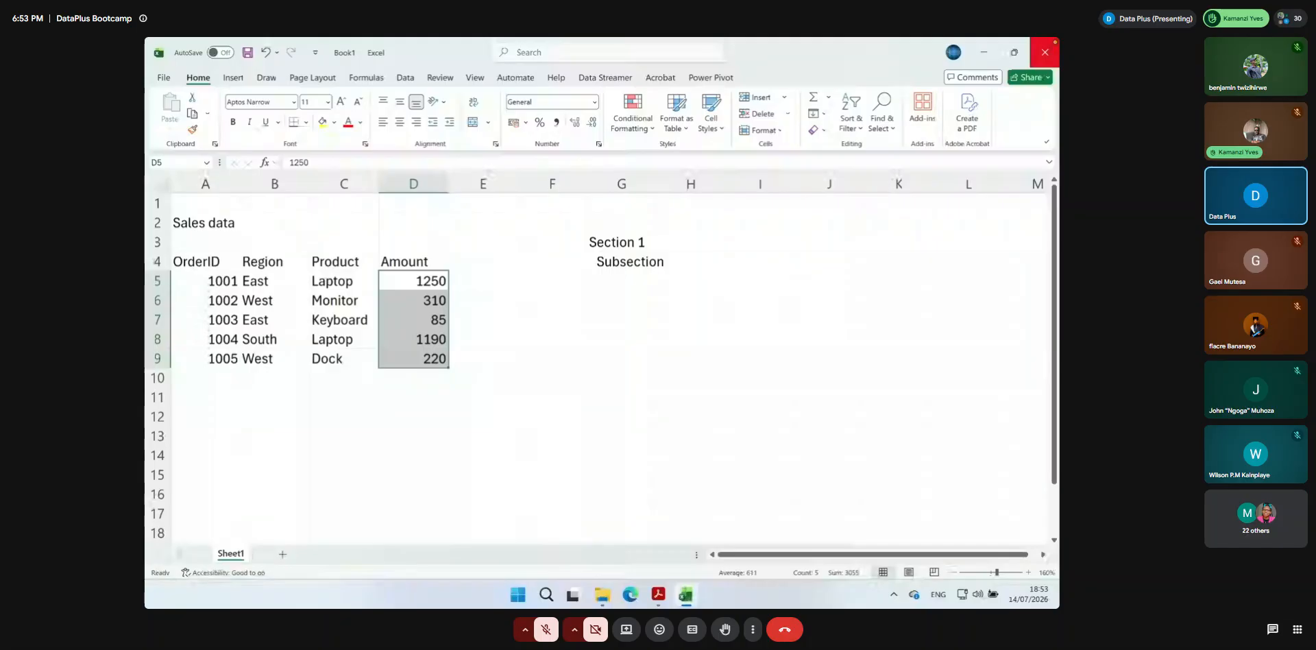
{"action": "left_click", "coordinate": [526, 124]}
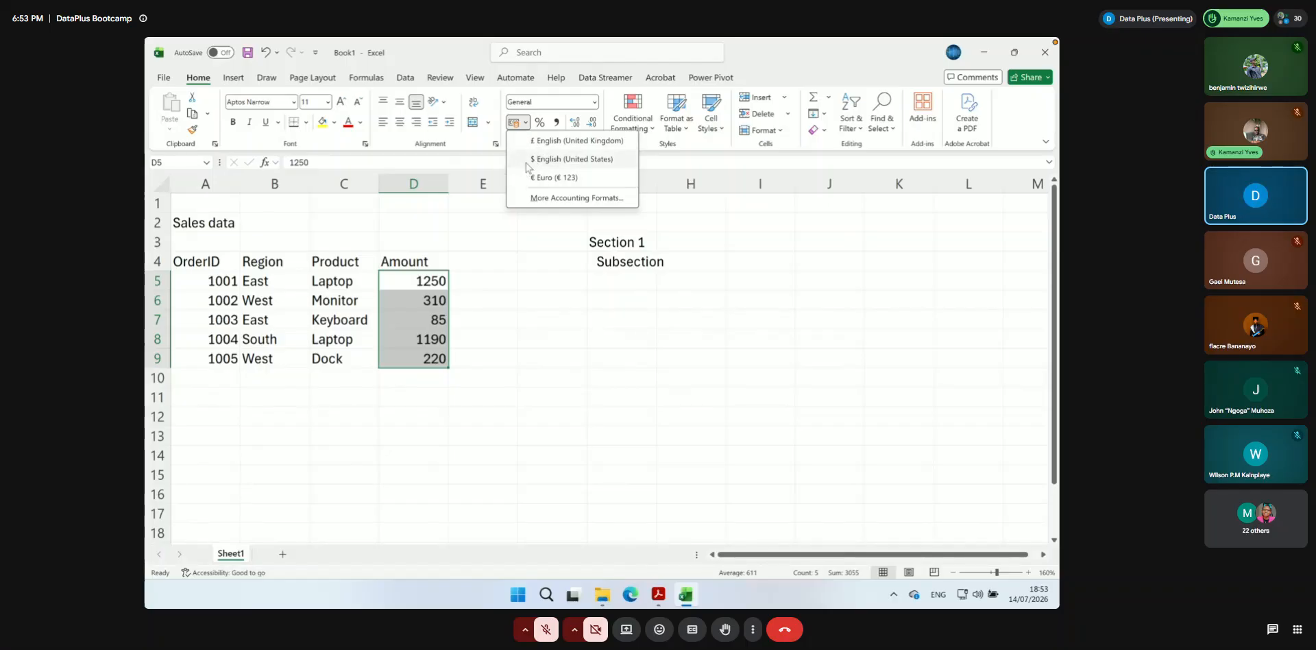
{"action": "left_click", "coordinate": [580, 159]}
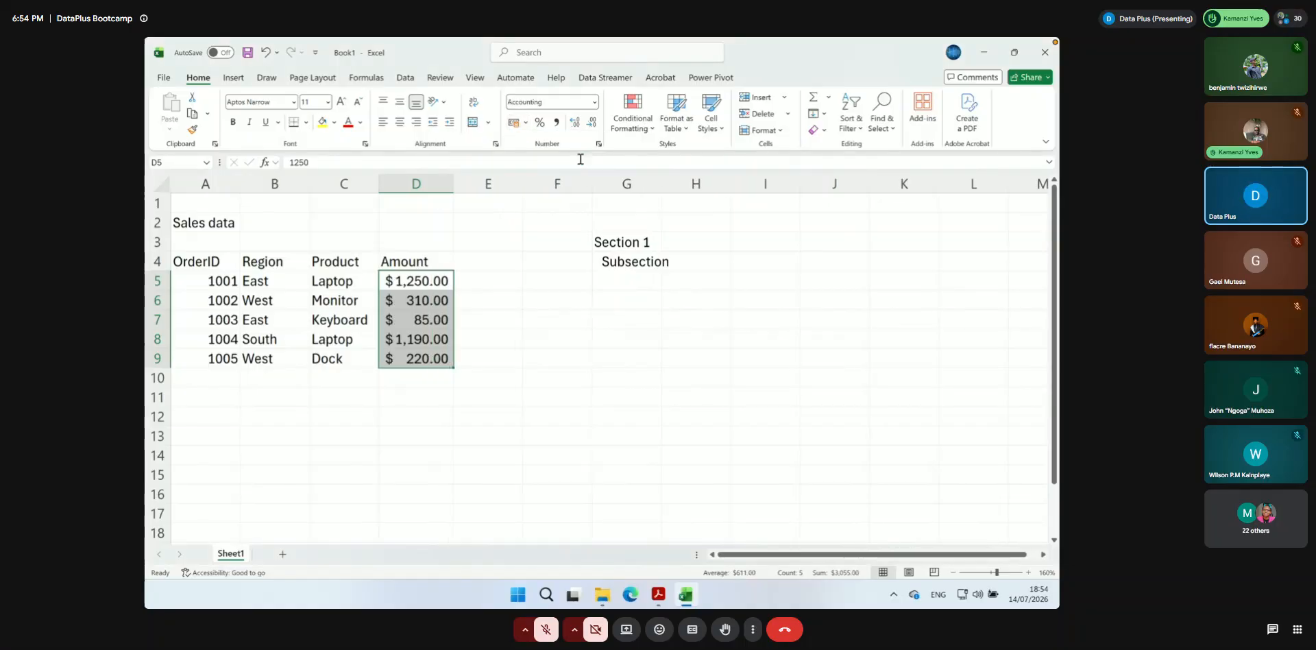
{"action": "left_click", "coordinate": [488, 339]}
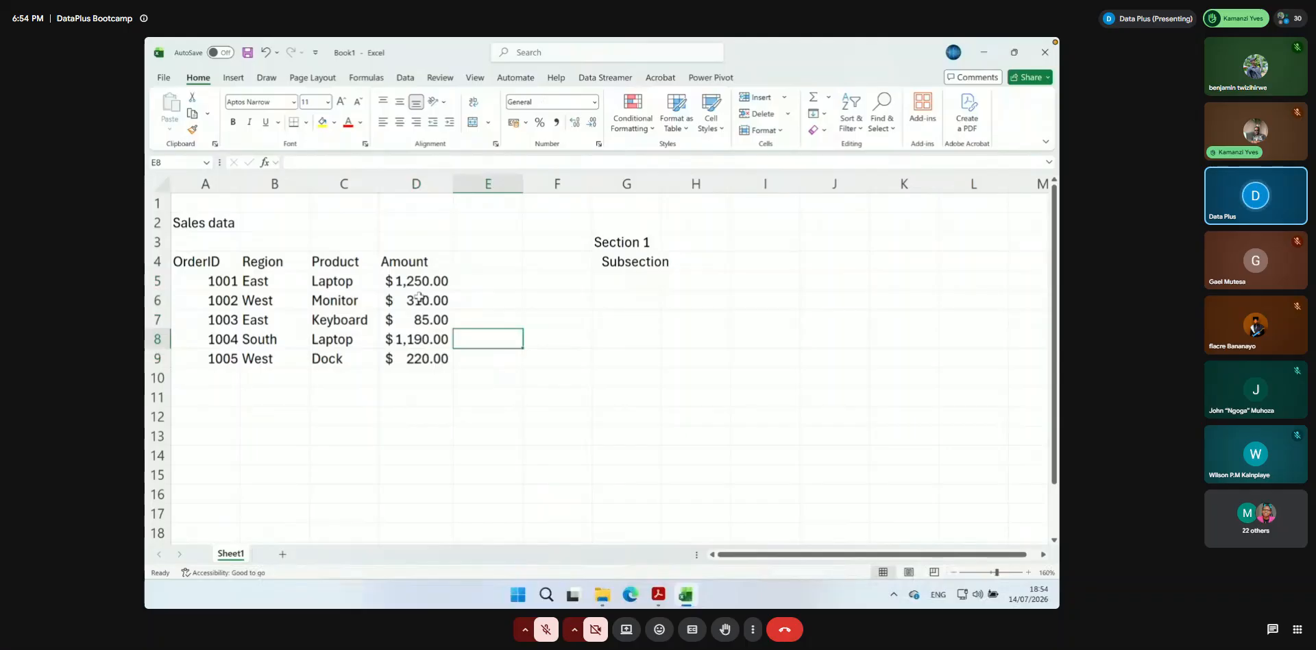
Compare the formatted amounts in D5:D9 with the underlying value of D5 in its cell content
{"action": "left_click_drag", "start_coordinate": [416, 282], "coordinate": [420, 356]}
{"action": "left_click", "coordinate": [416, 281]}
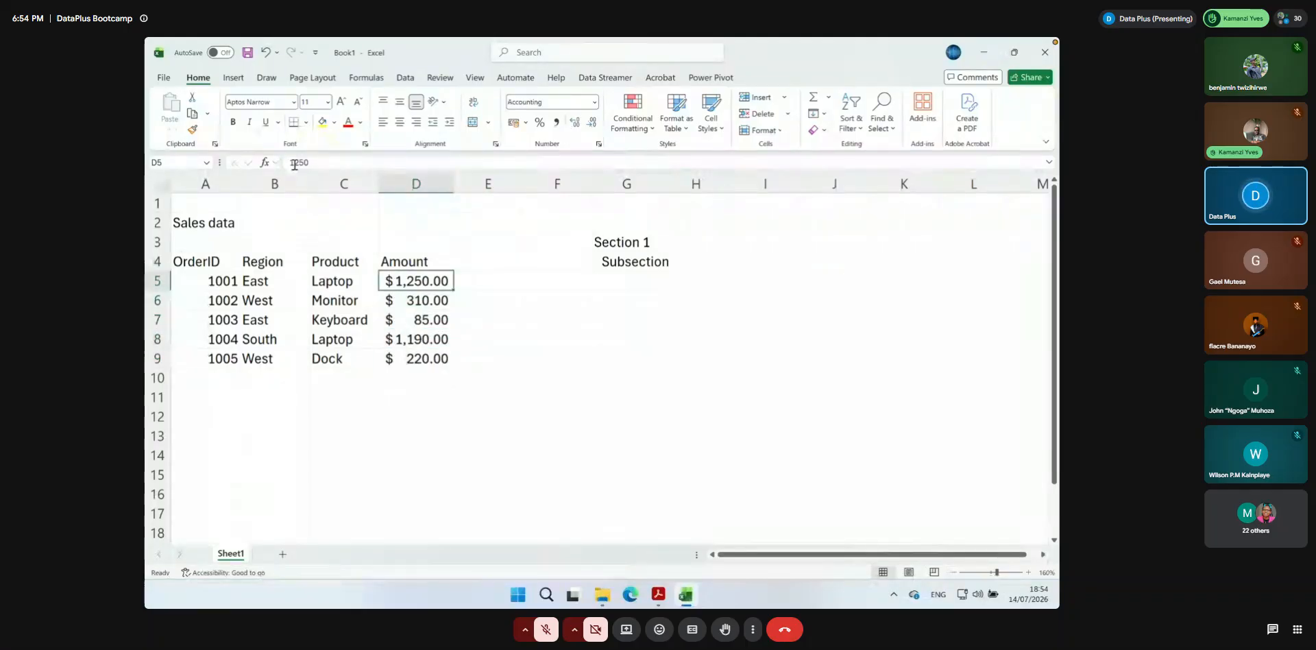
{"action": "left_click", "coordinate": [338, 164]}
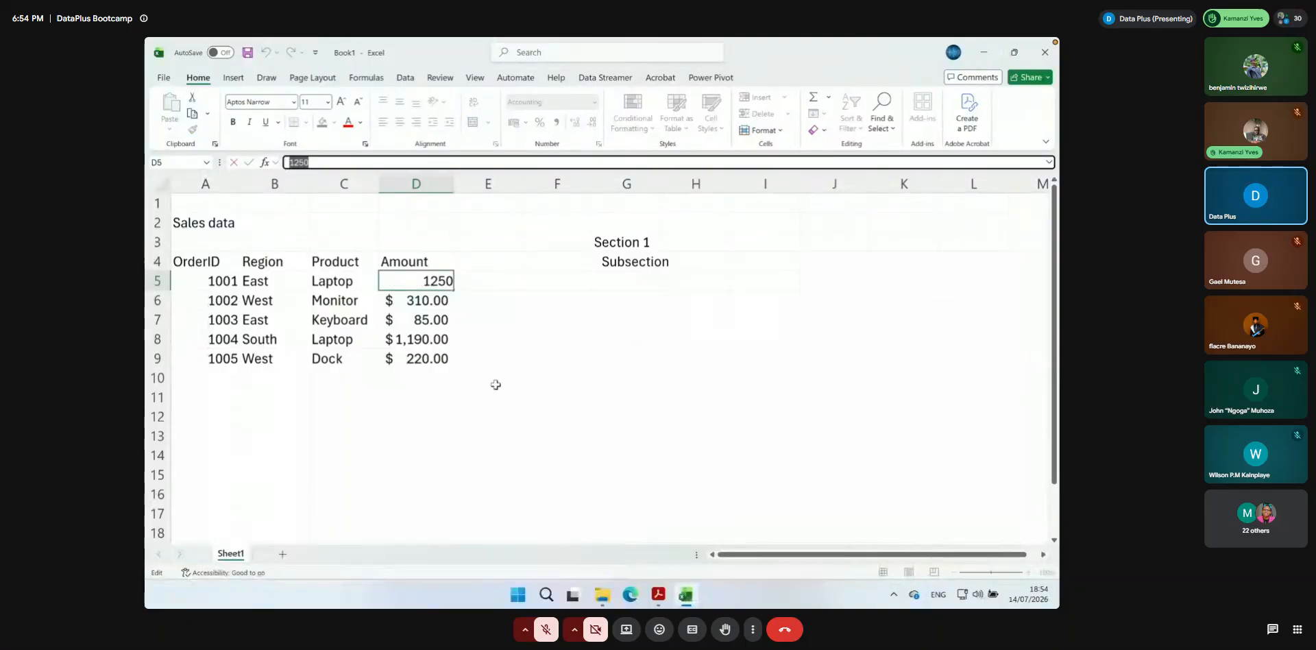
{"action": "left_click", "coordinate": [538, 420]}
{"action": "left_click_drag", "start_coordinate": [418, 282], "coordinate": [419, 353]}
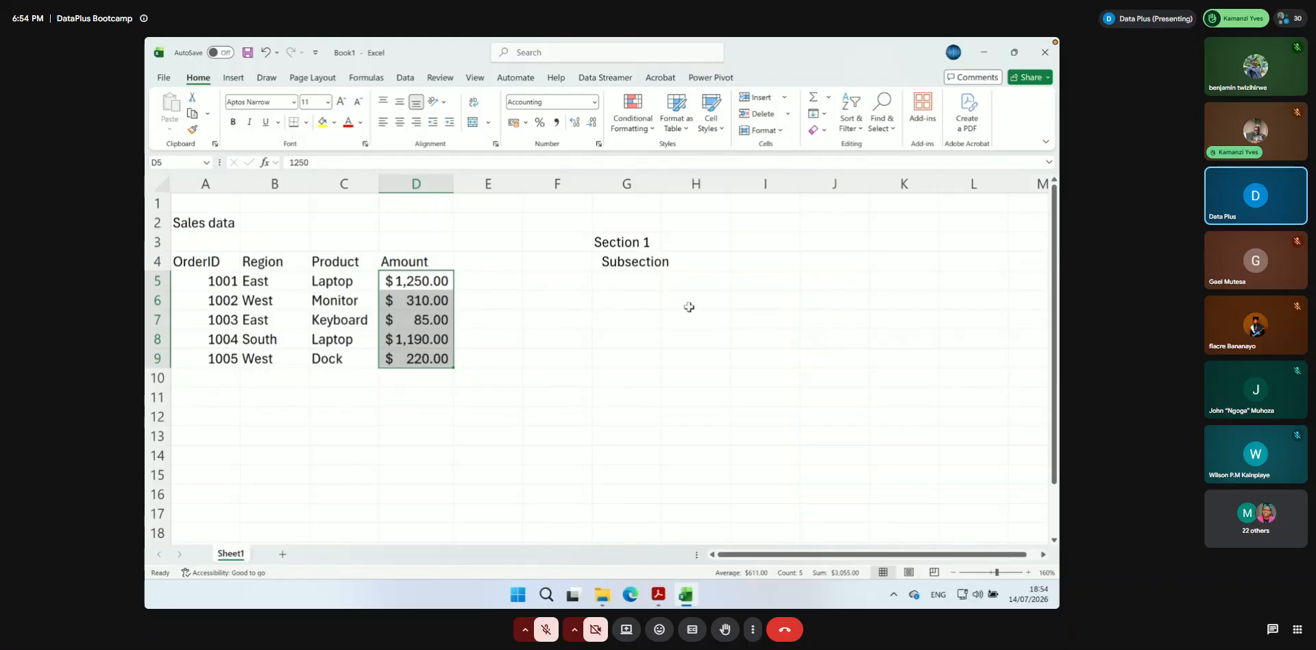
{"action": "left_click", "coordinate": [525, 323]}
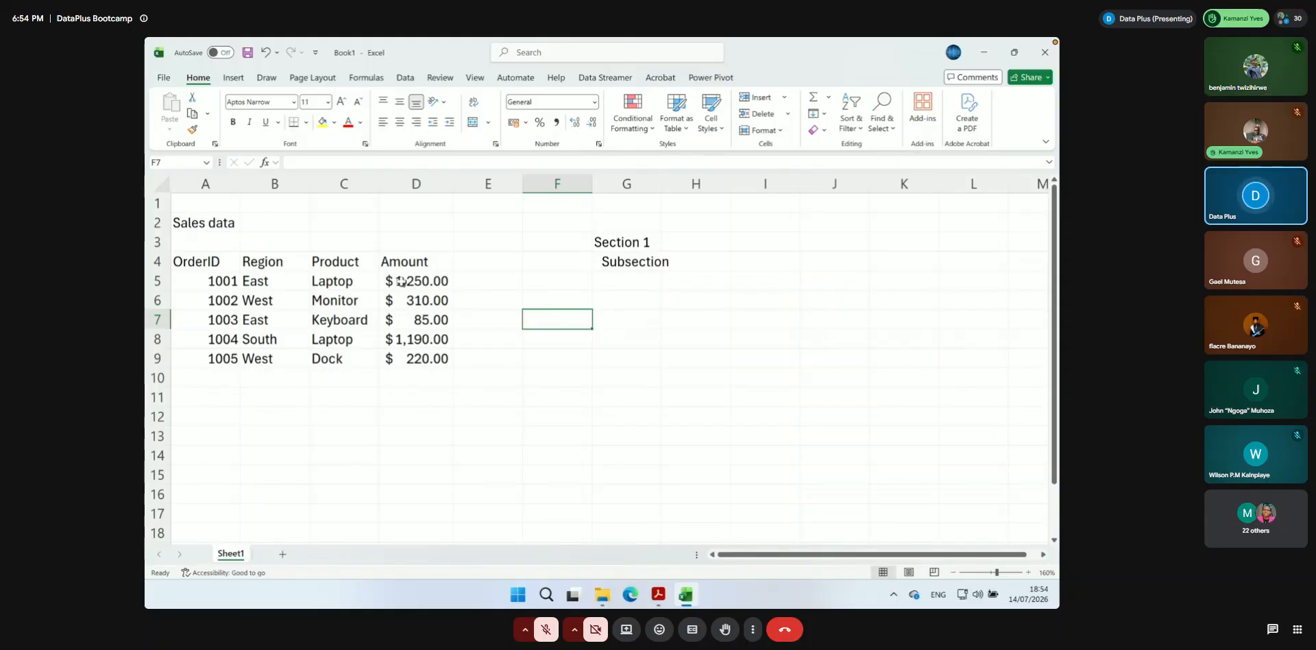
Decrease the decimal places of the amounts in D5:D9 from two to none
{"action": "left_click_drag", "start_coordinate": [402, 281], "coordinate": [430, 362]}
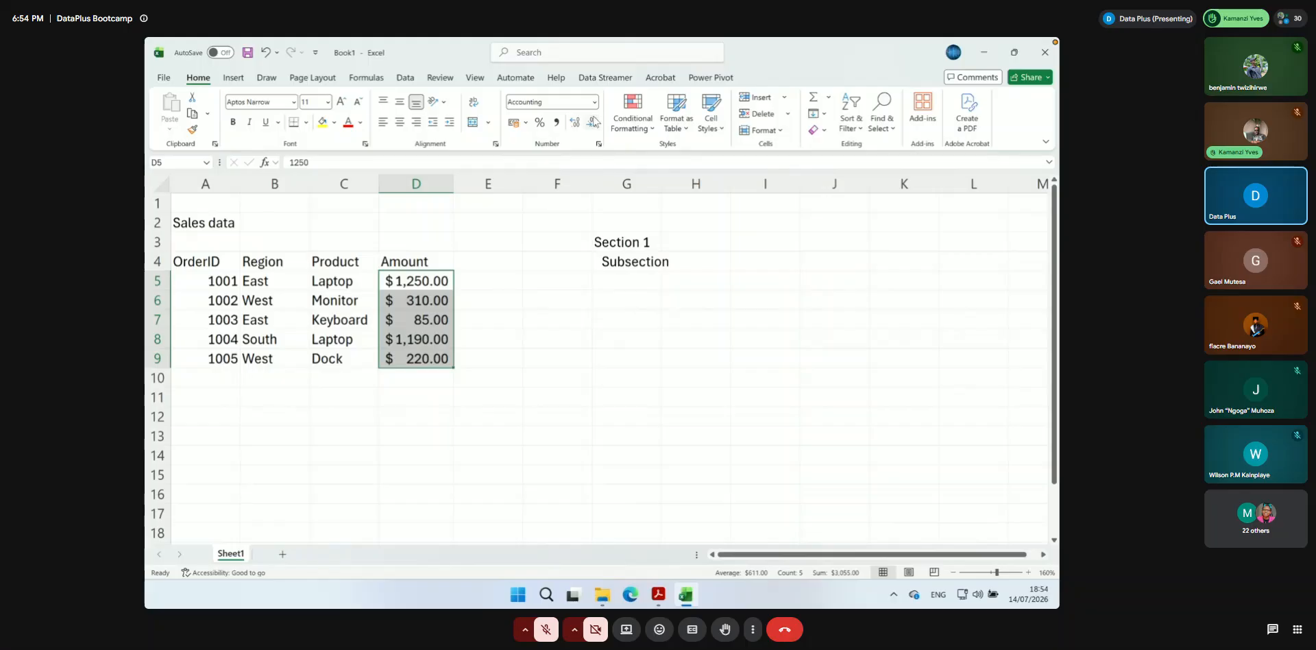
{"action": "left_click", "coordinate": [592, 127]}
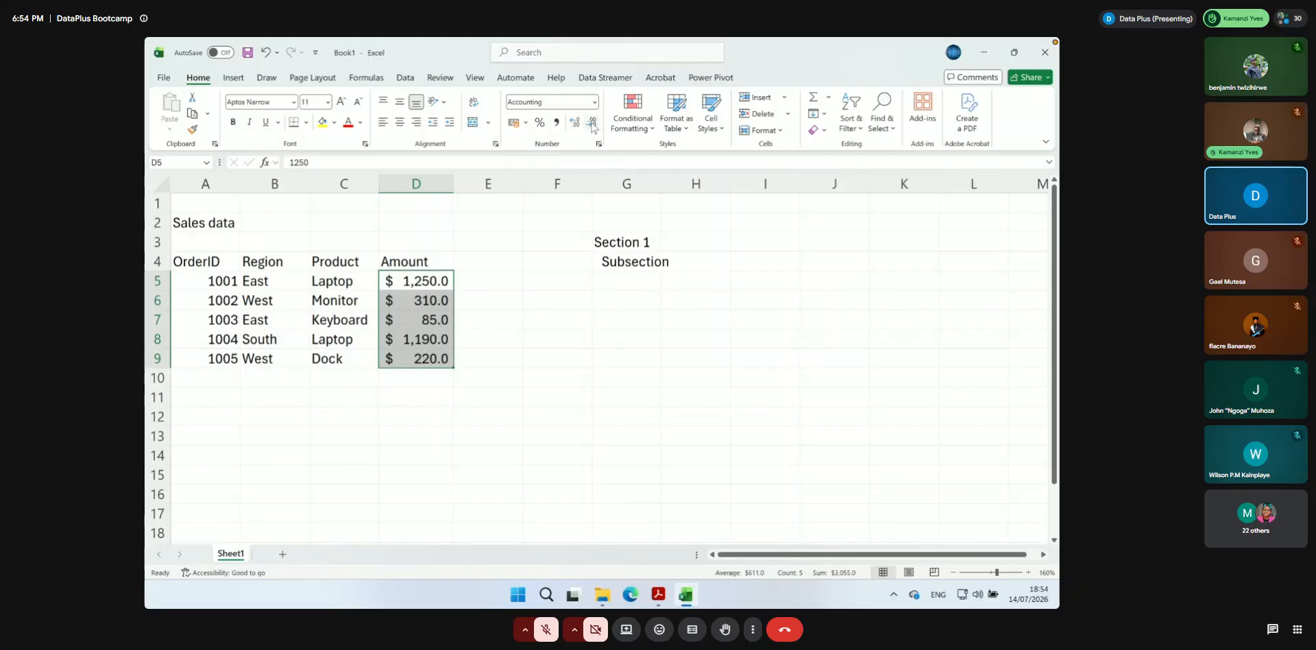
{"action": "left_click", "coordinate": [592, 127]}
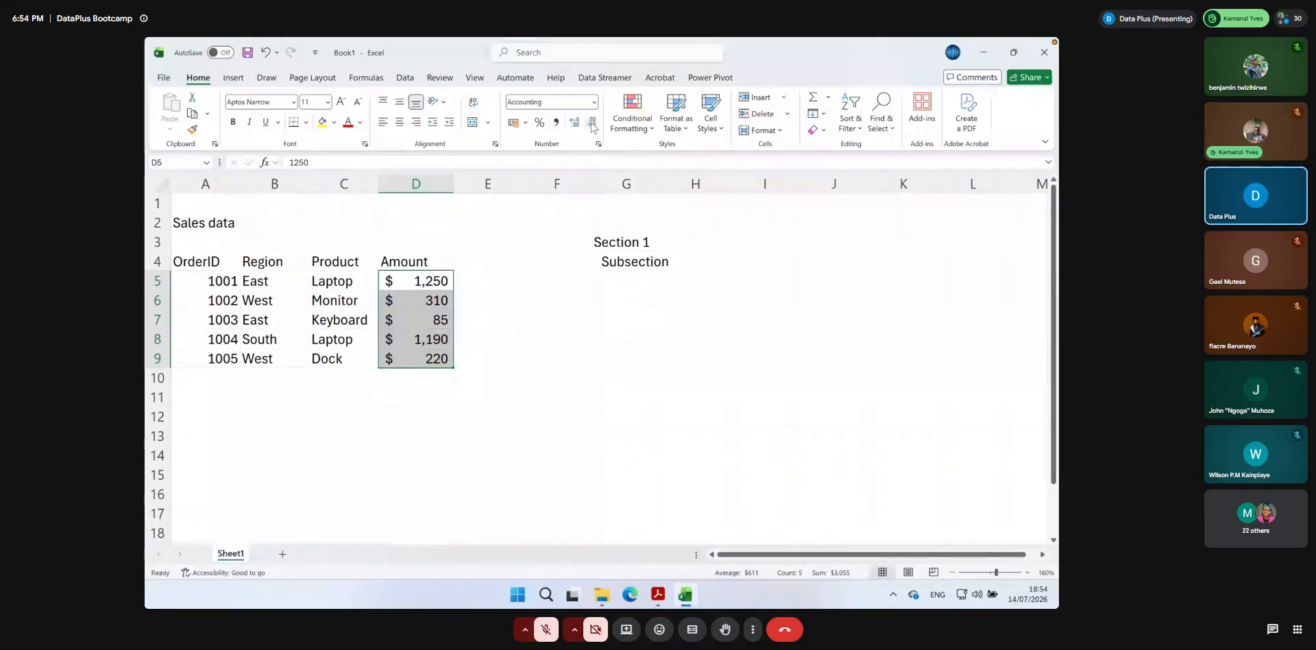
Increase the decimal places of the amounts in D5:D9 repeatedly to show a long string of decimals
{"action": "left_click", "coordinate": [575, 123]}
{"action": "left_click", "coordinate": [575, 123]}
{"action": "left_click", "coordinate": [575, 123]}
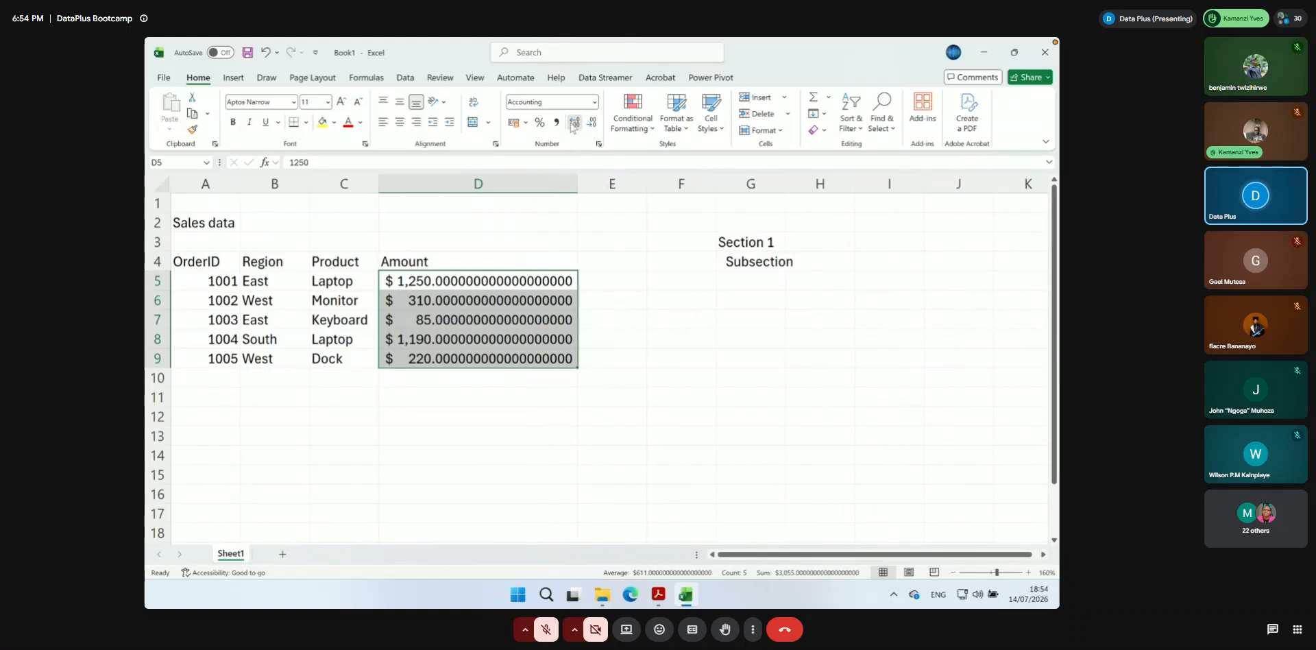
{"action": "left_click", "coordinate": [575, 123]}
{"action": "left_click", "coordinate": [575, 123]}
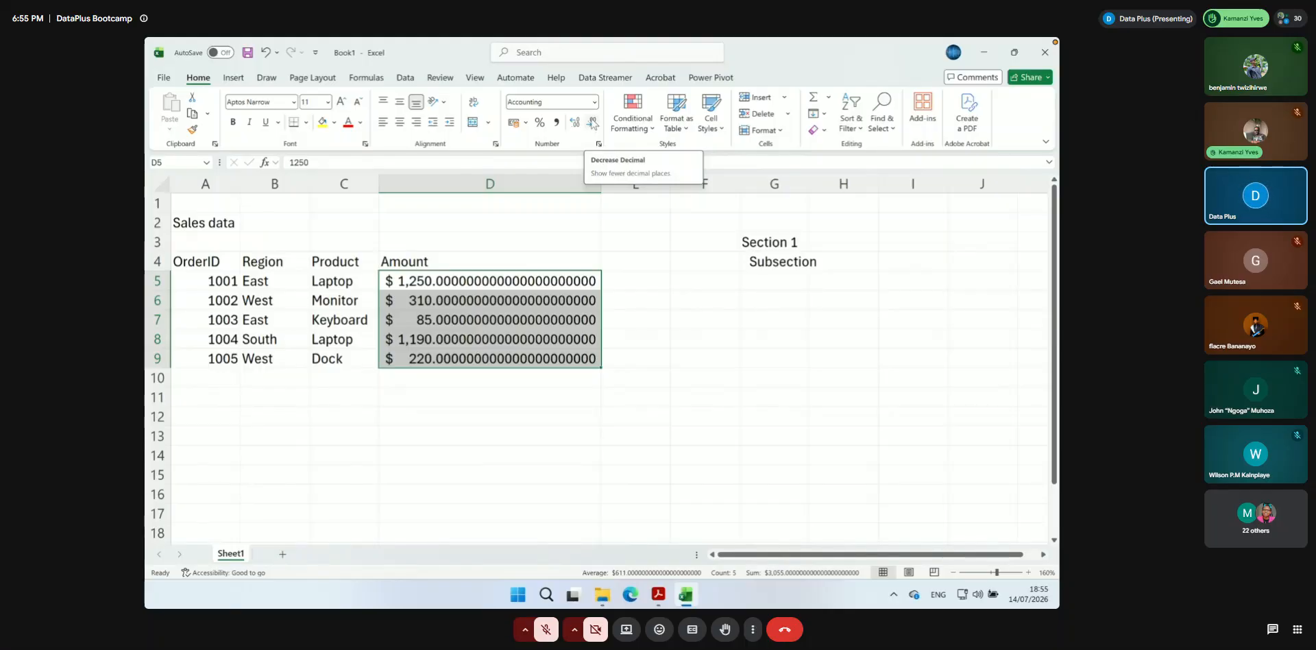
Decrease the decimal places of the amounts in D5:D9 back to whole dollars
{"action": "left_click", "coordinate": [592, 126]}
{"action": "left_click", "coordinate": [592, 126]}
{"action": "left_click", "coordinate": [592, 126]}
{"action": "left_click", "coordinate": [593, 126]}
{"action": "left_click", "coordinate": [592, 126]}
{"action": "left_click", "coordinate": [592, 126]}
{"action": "left_click", "coordinate": [592, 126]}
{"action": "left_click", "coordinate": [592, 126]}
{"action": "left_click", "coordinate": [592, 126]}
{"action": "left_click", "coordinate": [592, 126]}
{"action": "left_click", "coordinate": [592, 126]}
{"action": "left_click", "coordinate": [592, 126]}
{"action": "left_click", "coordinate": [592, 126]}
{"action": "left_click", "coordinate": [592, 126]}
{"action": "left_click", "coordinate": [592, 126]}
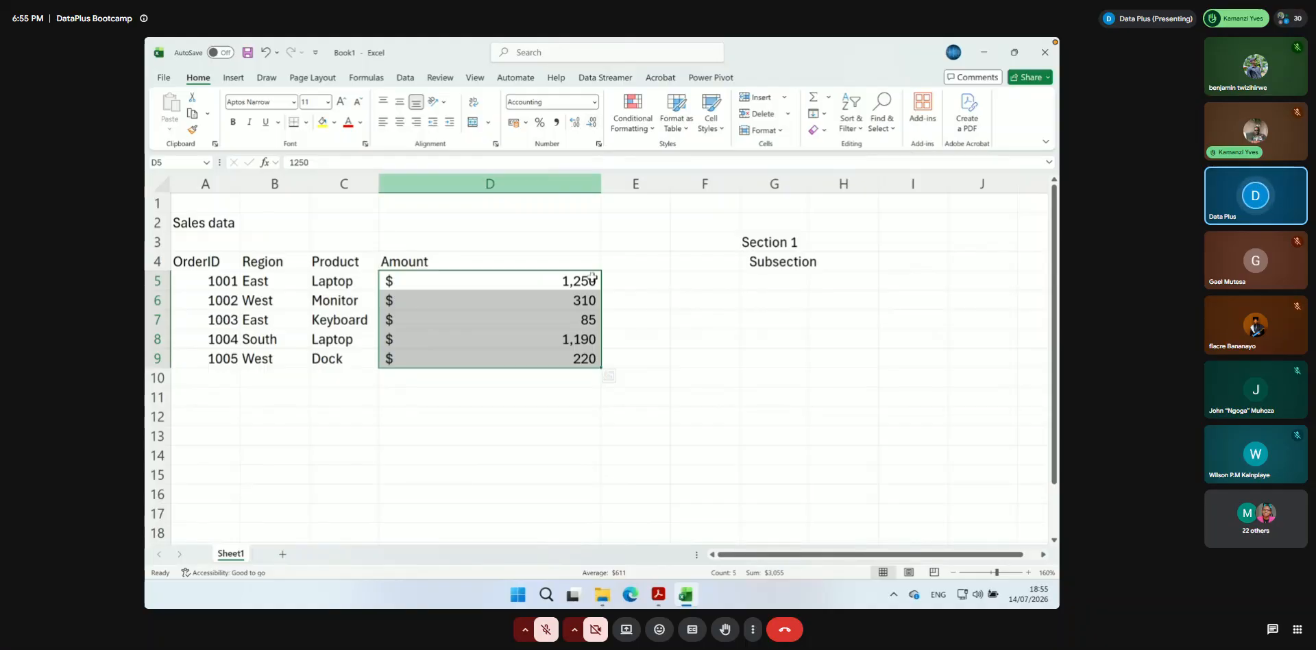
{"action": "left_click", "coordinate": [558, 353]}
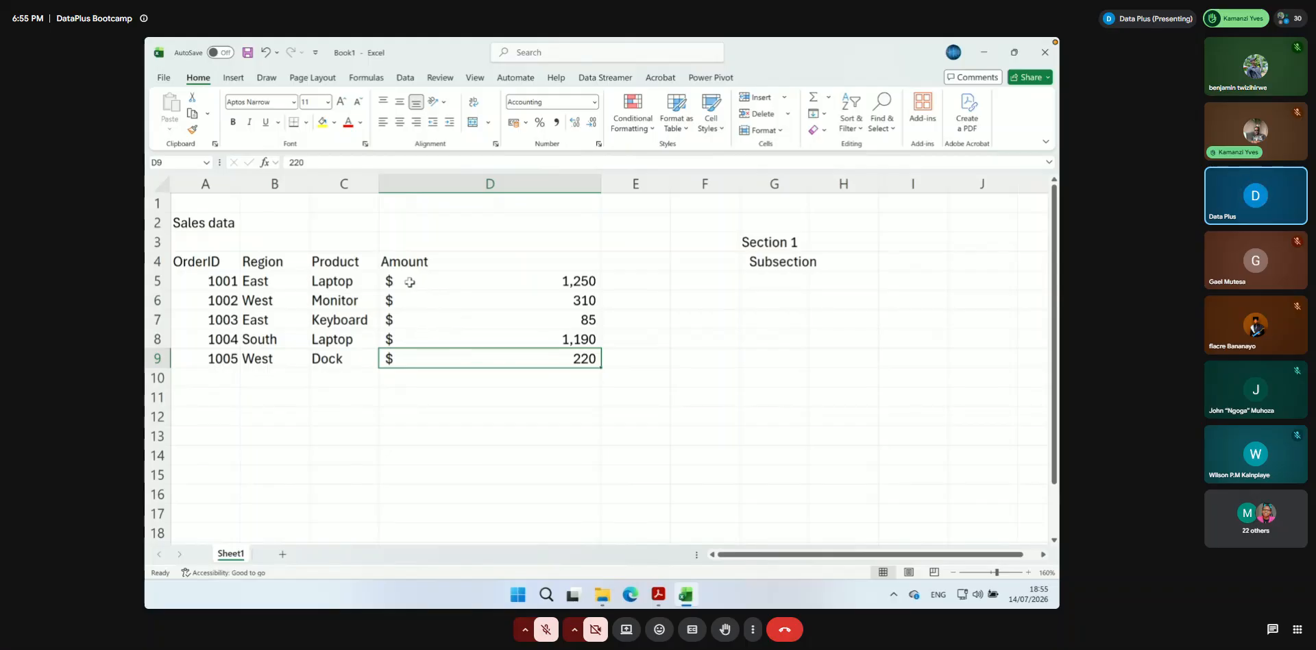
Narrow the Amount column slightly, and autofit its width to its contents
{"action": "left_click", "coordinate": [388, 280]}
{"action": "left_click", "coordinate": [394, 305]}
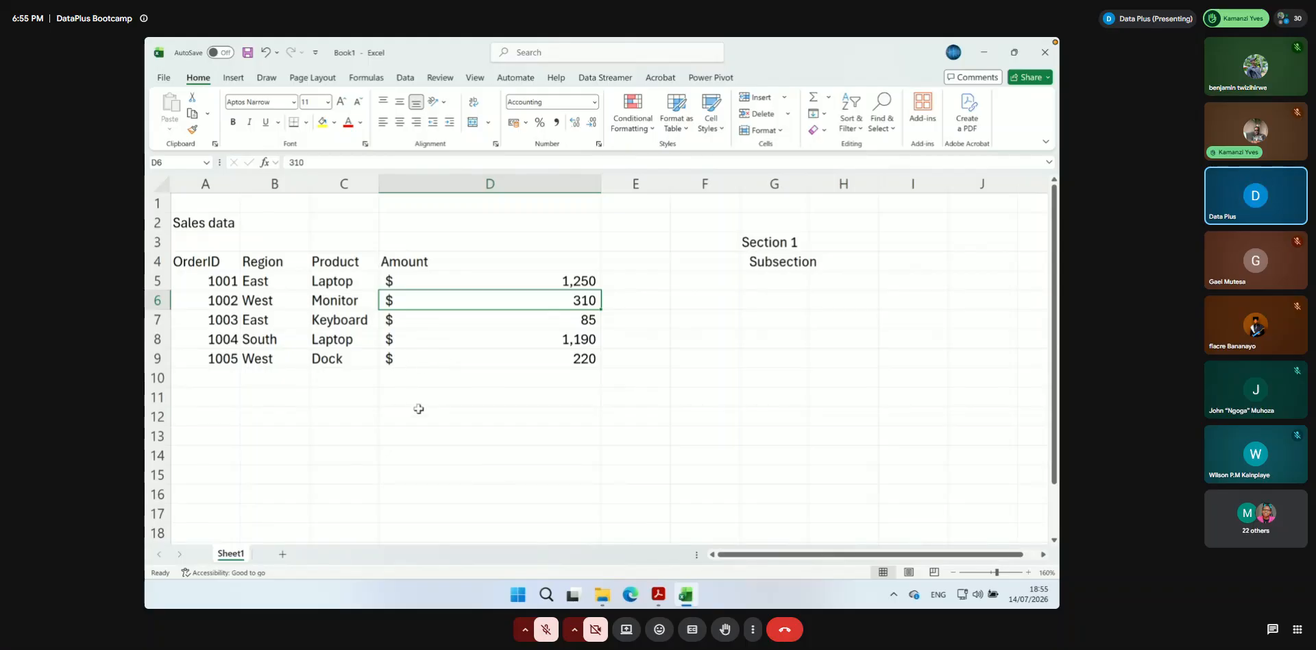
{"action": "mouse_move", "coordinate": [601, 182]}
{"action": "left_mouse_down"}
{"action": "mouse_move", "coordinate": [569, 185]}
{"action": "mouse_move", "coordinate": [749, 202]}
{"action": "mouse_move", "coordinate": [511, 212]}
{"action": "mouse_move", "coordinate": [591, 202]}
{"action": "left_mouse_up"}
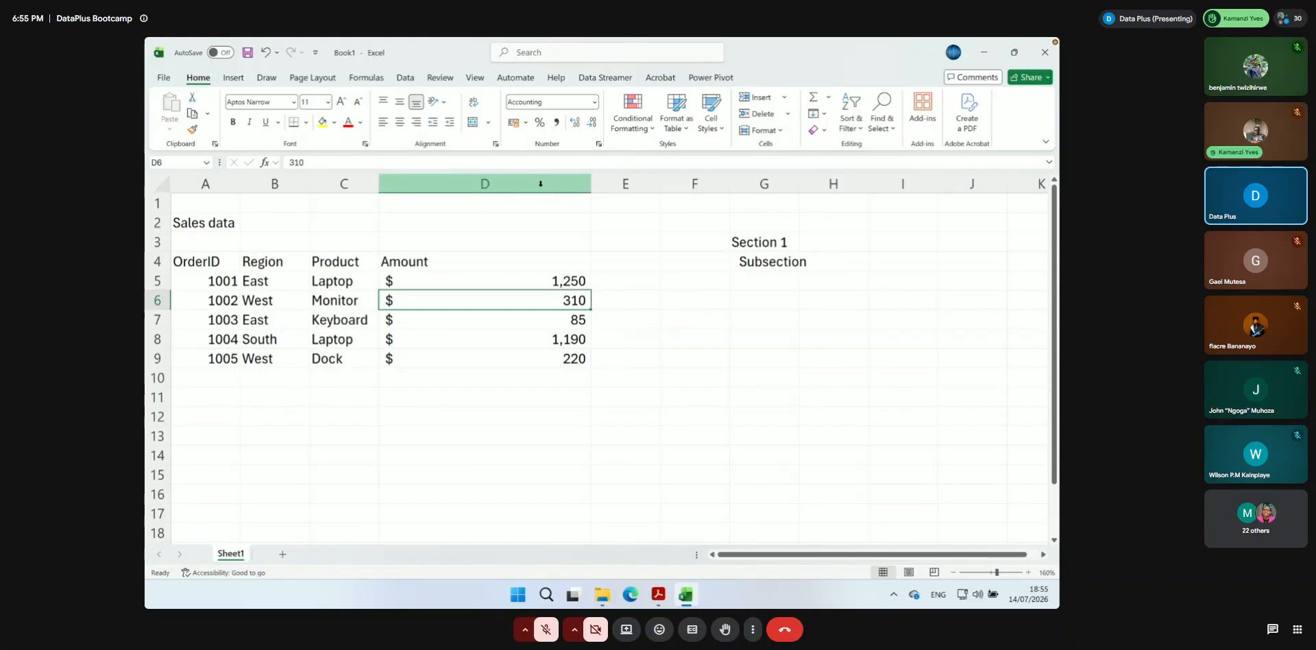
{"action": "double_click", "coordinate": [590, 183]}
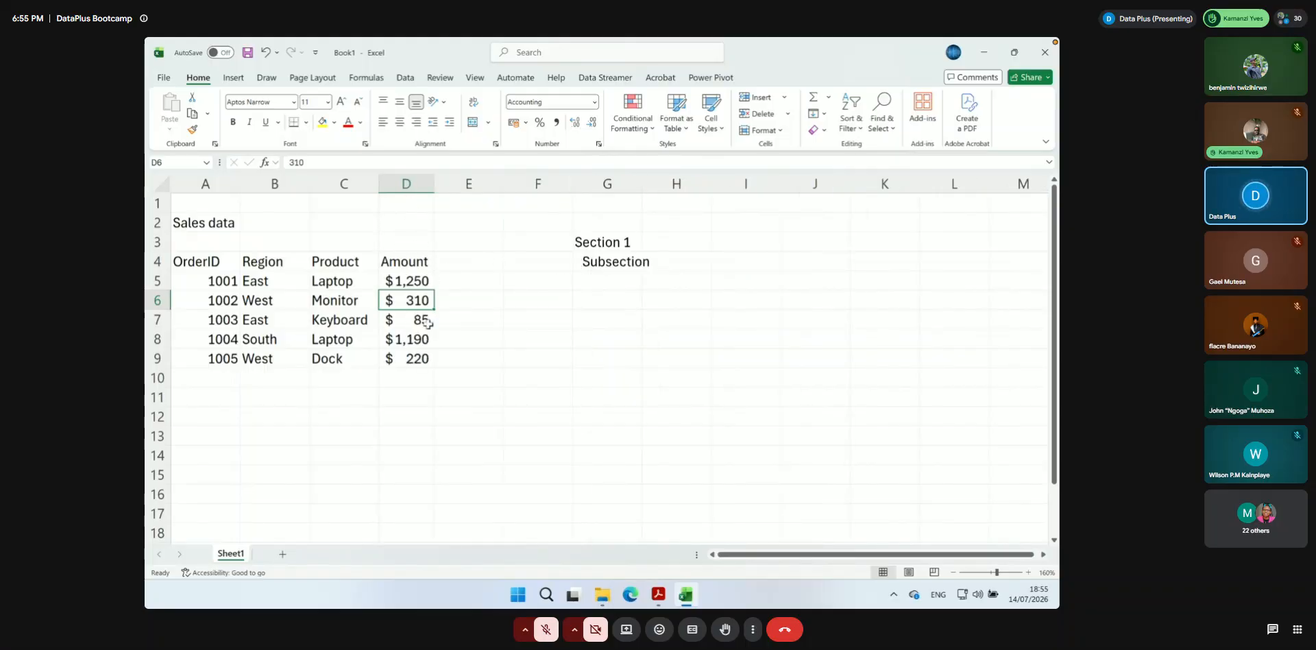
{"action": "left_click", "coordinate": [458, 336]}
Autofit the widths of columns A to D together, and undo that change
{"action": "left_click_drag", "start_coordinate": [200, 177], "coordinate": [399, 174]}
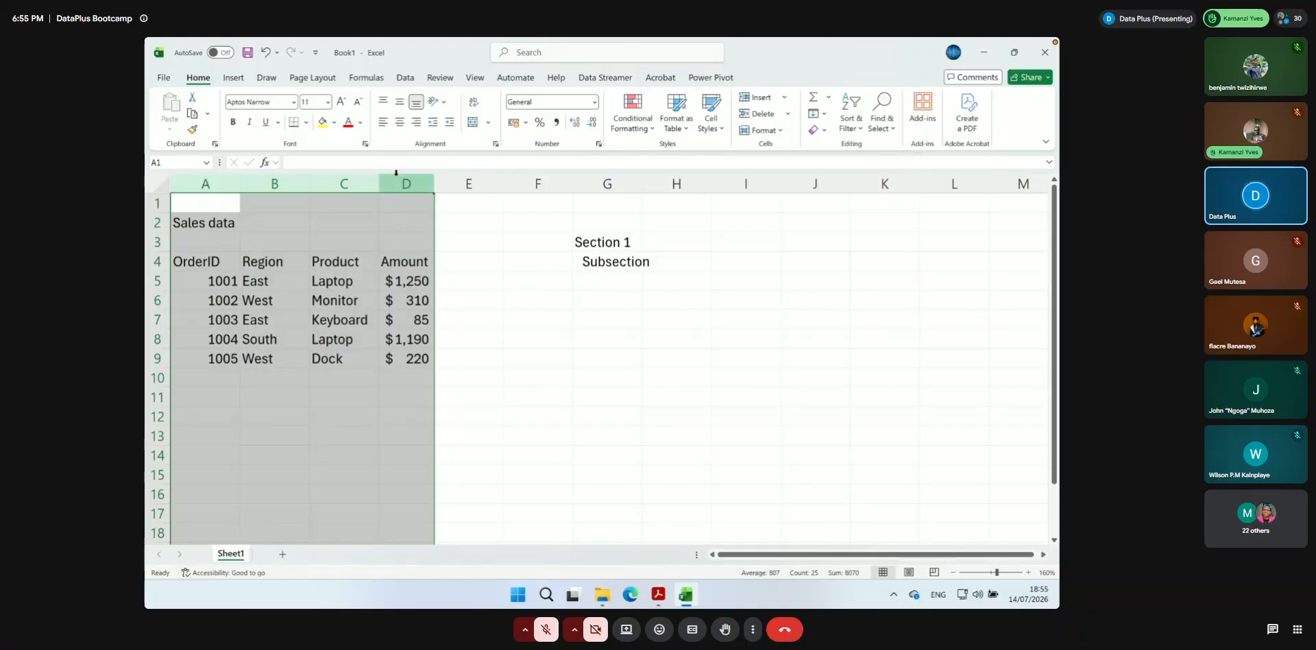
{"action": "double_click", "coordinate": [433, 182]}
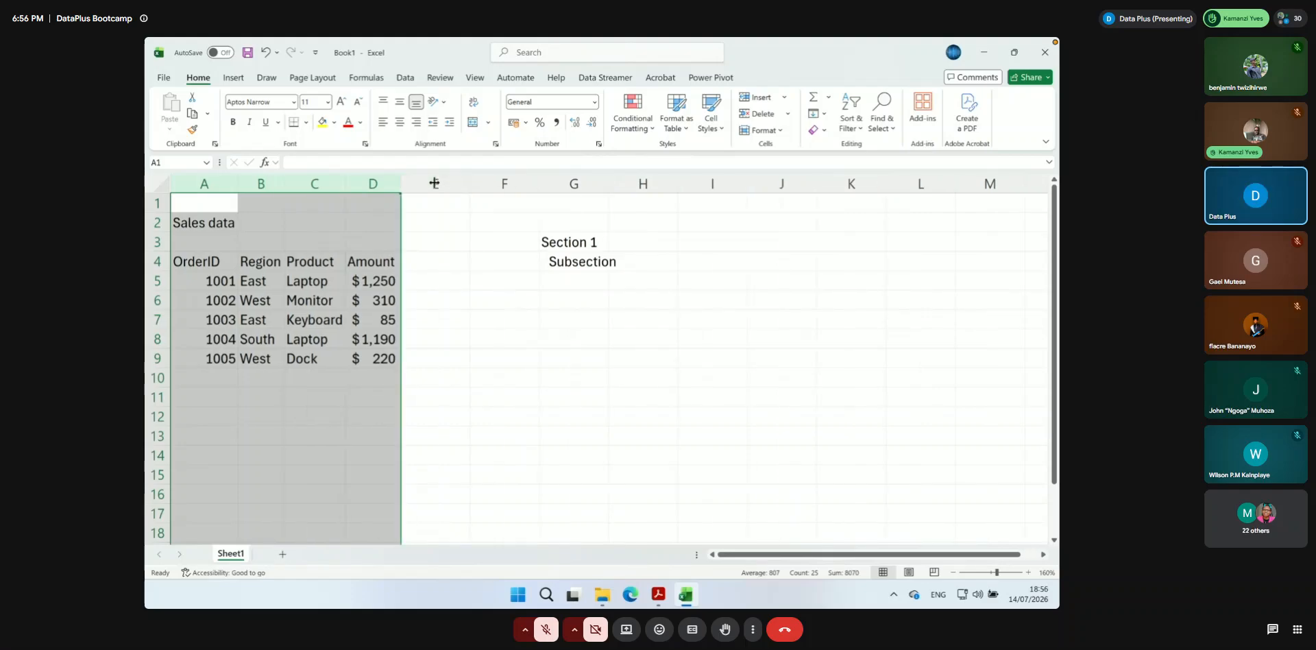
{"action": "key", "text": "ctrl+z"}
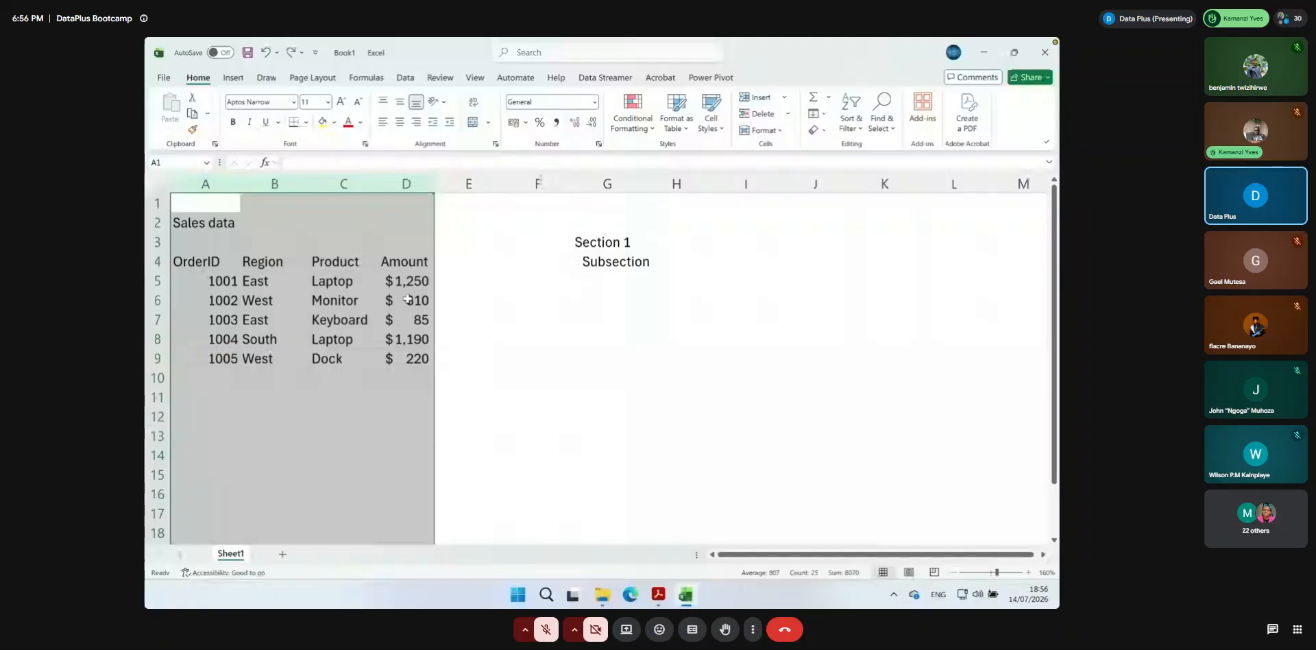
{"action": "left_click", "coordinate": [481, 303]}
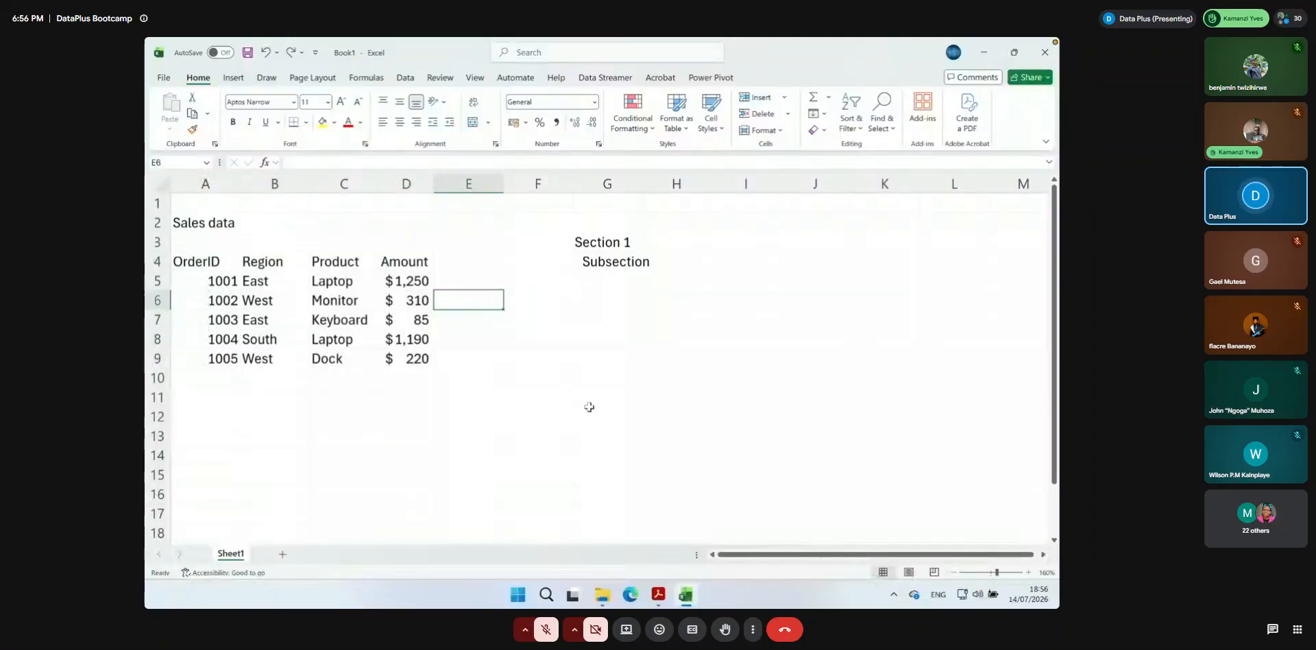
{"action": "left_click", "coordinate": [400, 381]}
{"action": "left_click_drag", "start_coordinate": [396, 278], "coordinate": [399, 358]}
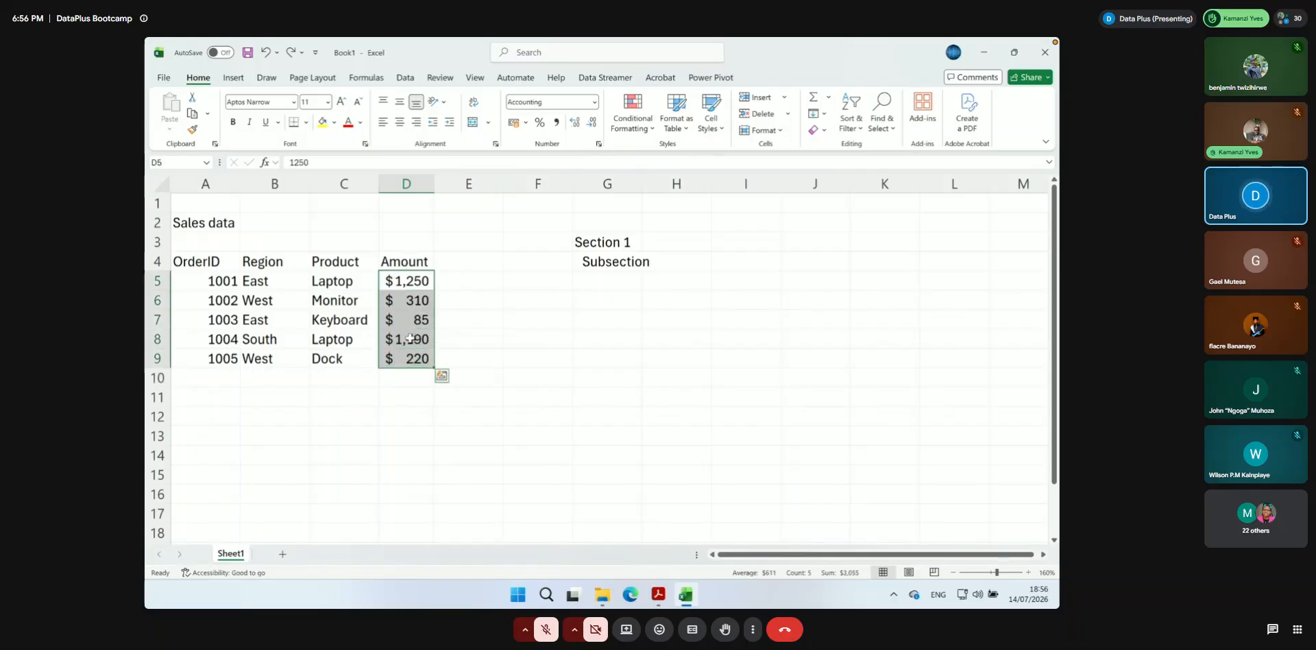
{"action": "left_click", "coordinate": [406, 378]}
{"action": "left_click_drag", "start_coordinate": [212, 281], "coordinate": [418, 367]}
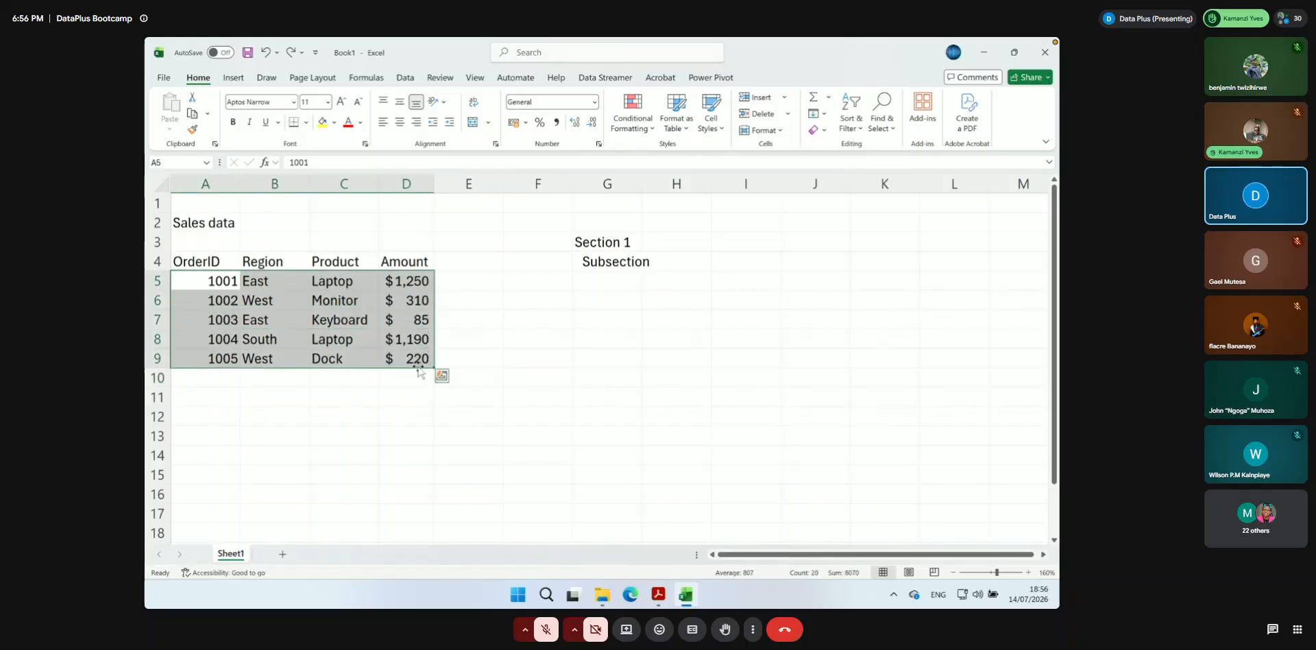
Total the amounts in D10 by entering the formula =SUM(D5:D9)
{"action": "left_click", "coordinate": [410, 381]}
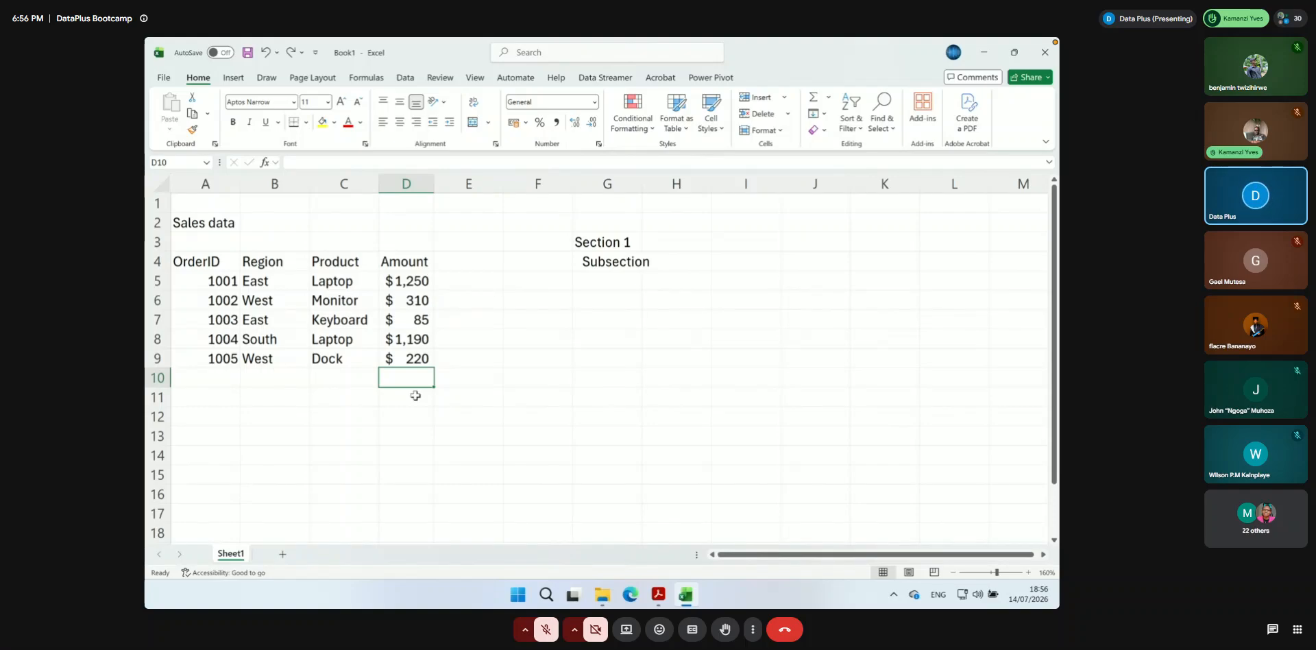
{"action": "type", "text": "="}
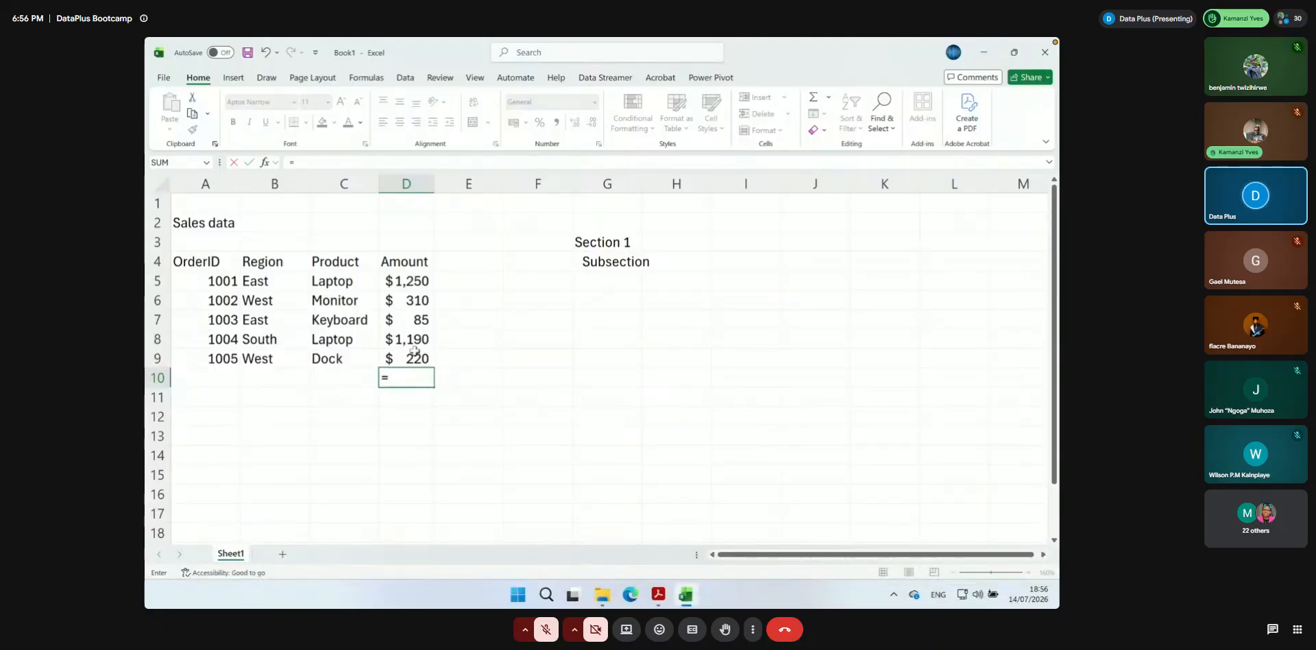
{"action": "type", "text": "sum"}
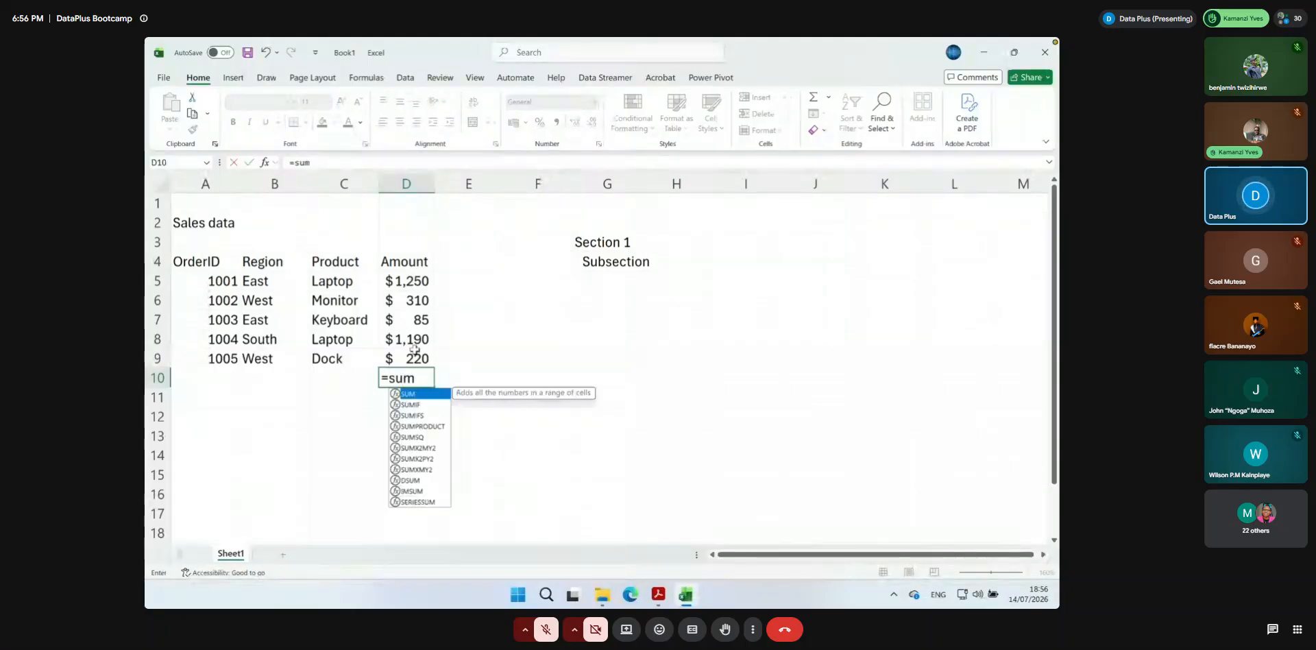
{"action": "double_click", "coordinate": [415, 394]}
{"action": "left_click_drag", "start_coordinate": [407, 281], "coordinate": [408, 353]}
{"action": "type", "text": ")"}
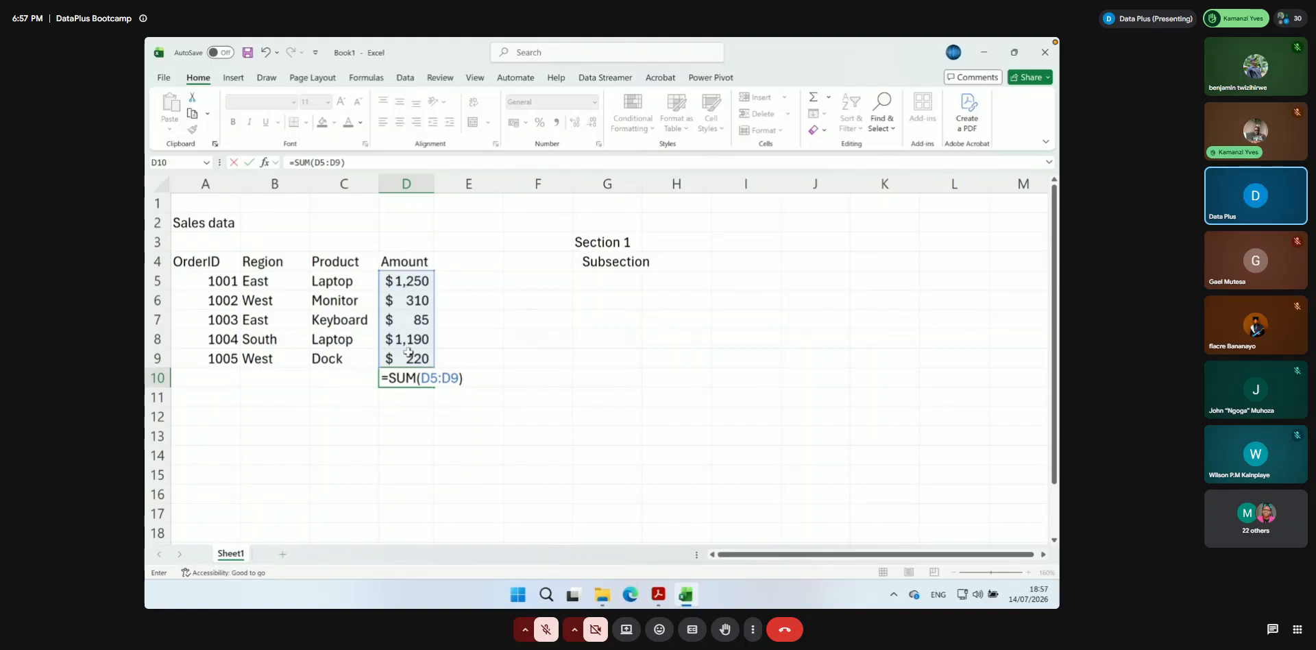
{"action": "key", "text": "Return"}
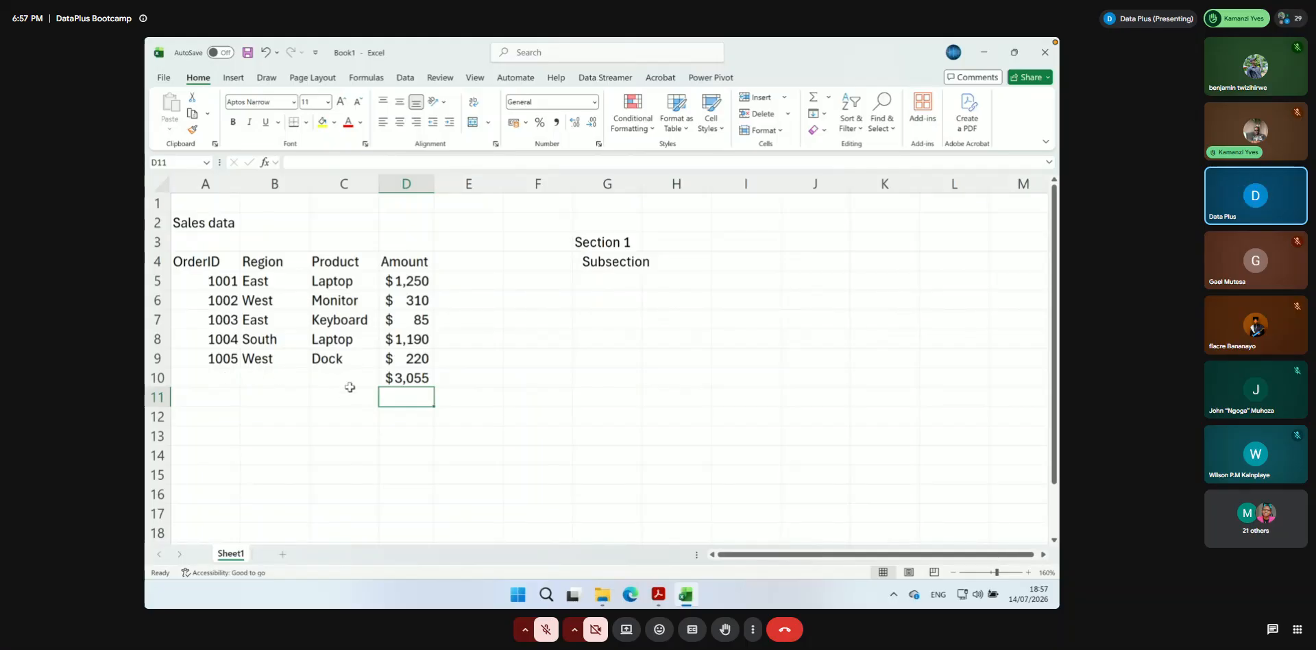
Clear the total formula from D10
{"action": "left_click", "coordinate": [400, 379]}
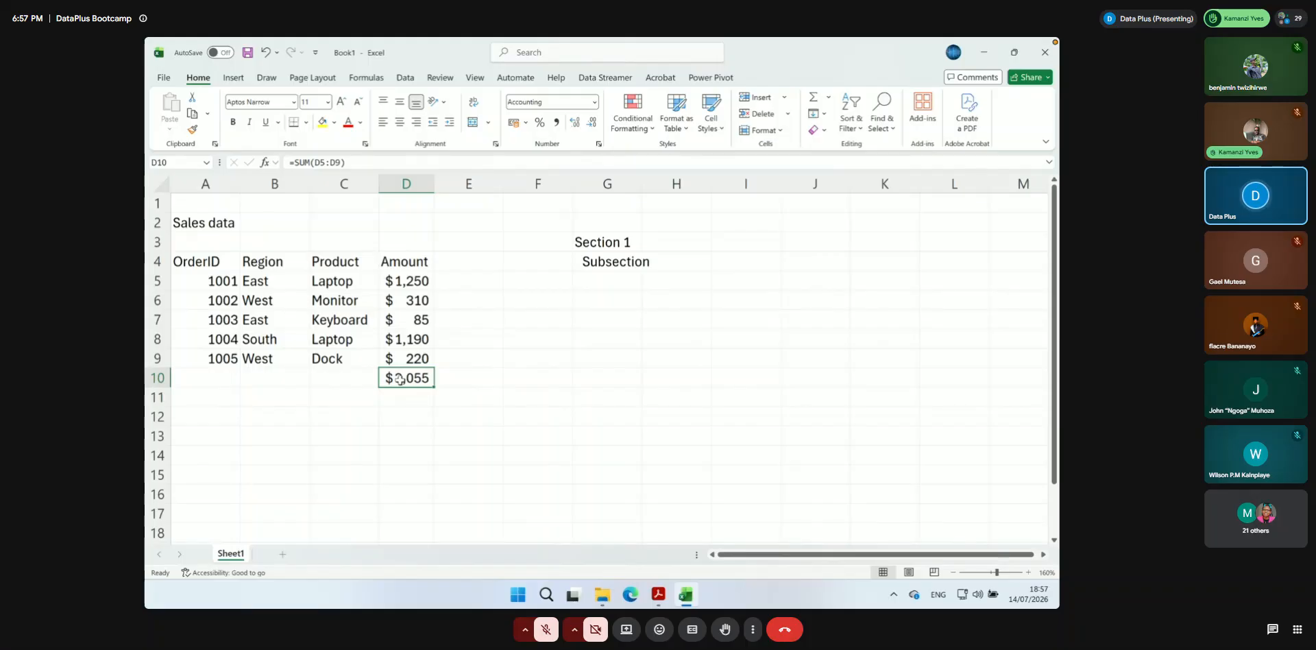
{"action": "double_click", "coordinate": [401, 380]}
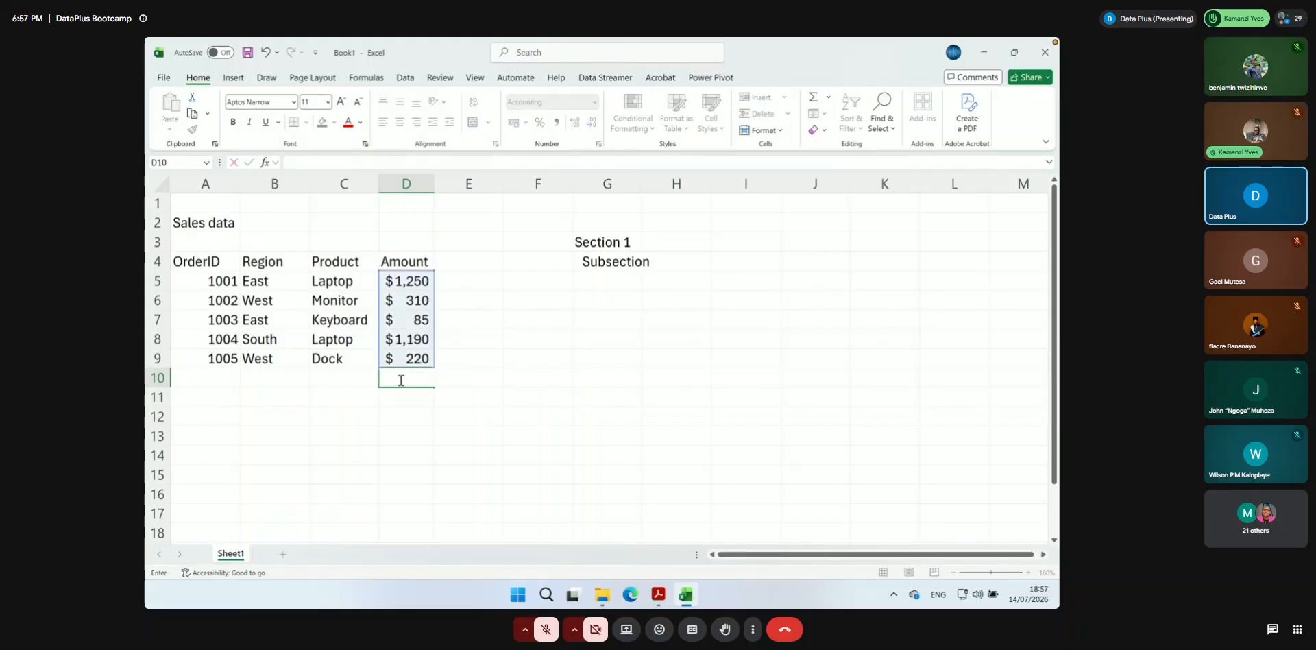
{"action": "key", "text": "Return"}
Total the amounts D5:D9 in D10 with AutoSum
{"action": "left_click", "coordinate": [404, 379]}
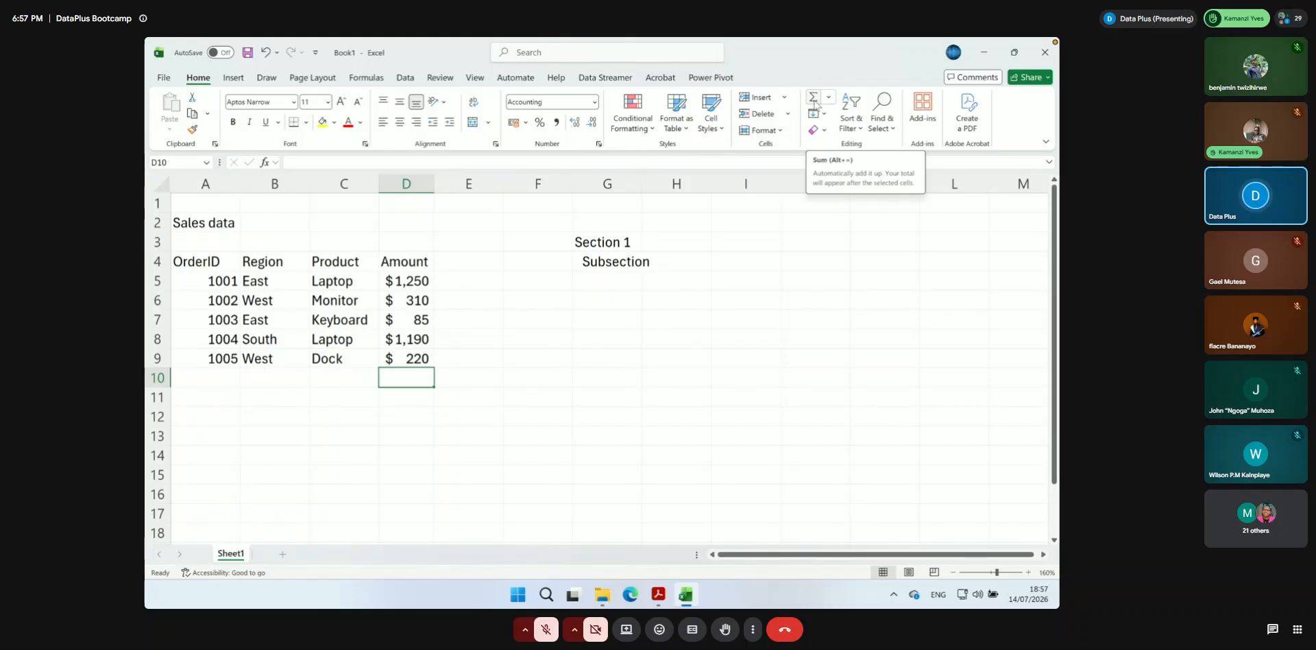
{"action": "left_click", "coordinate": [815, 103]}
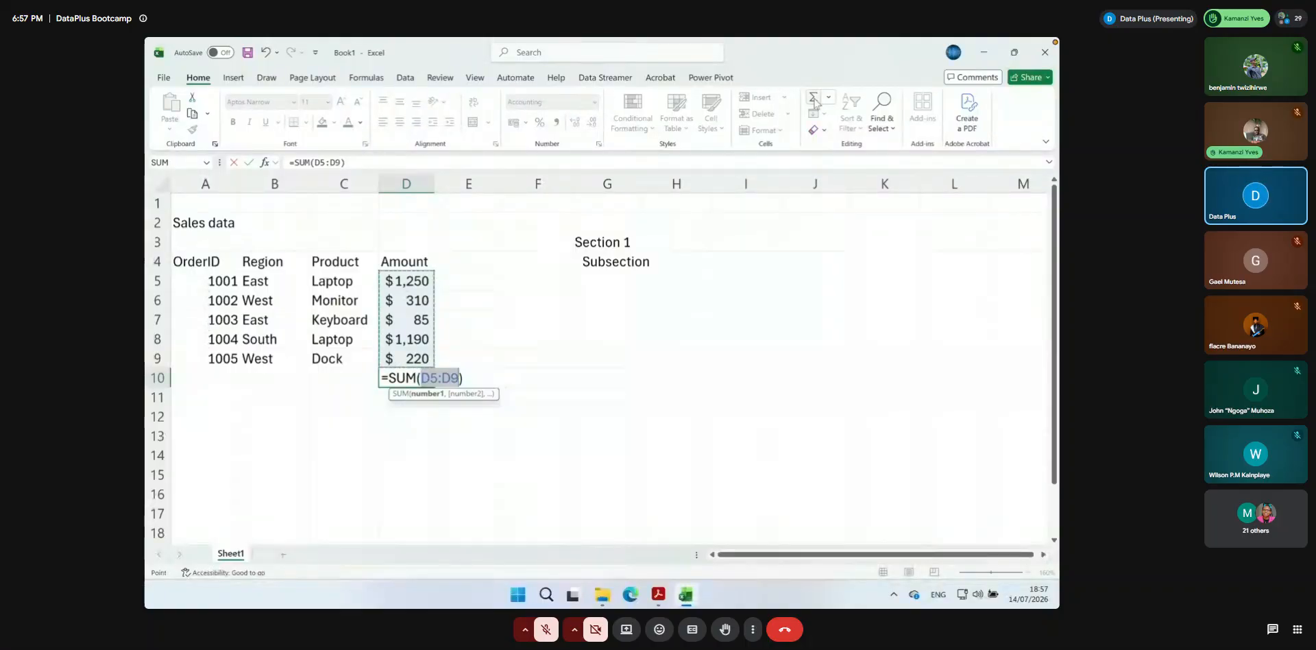
{"action": "key", "text": "Return"}
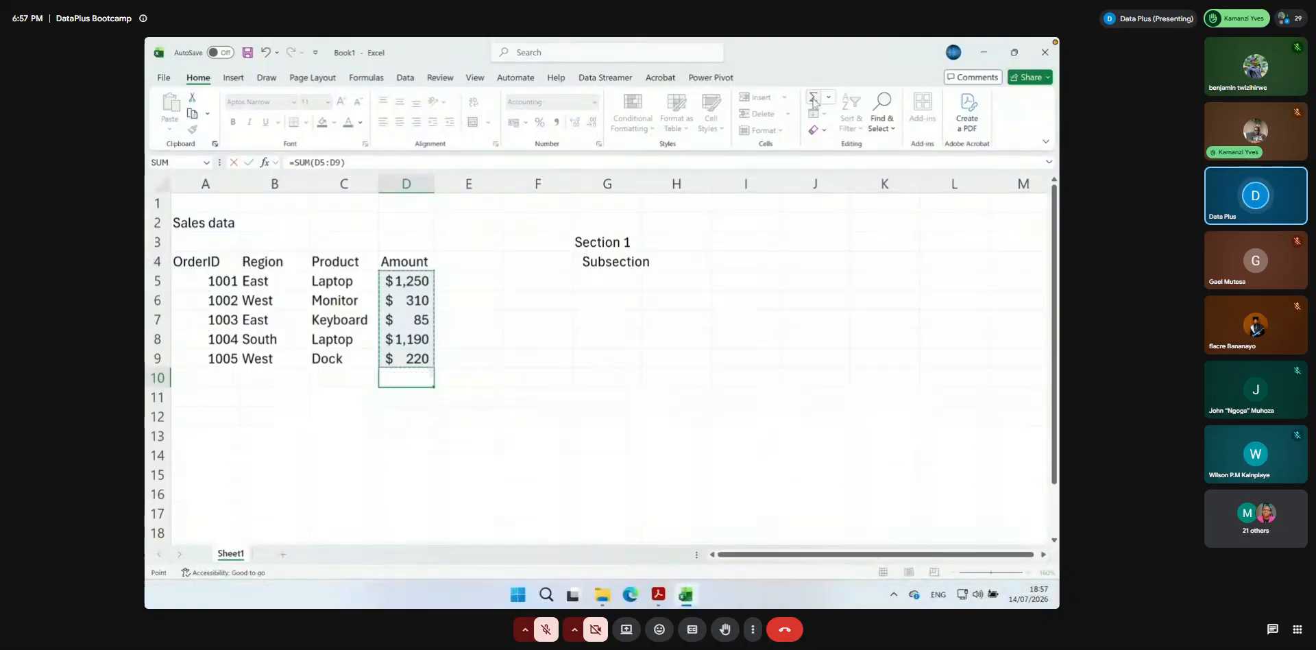
Finish the AutoSum total in D10 and make it bold
{"action": "key", "text": "Up"}
{"action": "left_click", "coordinate": [233, 122]}
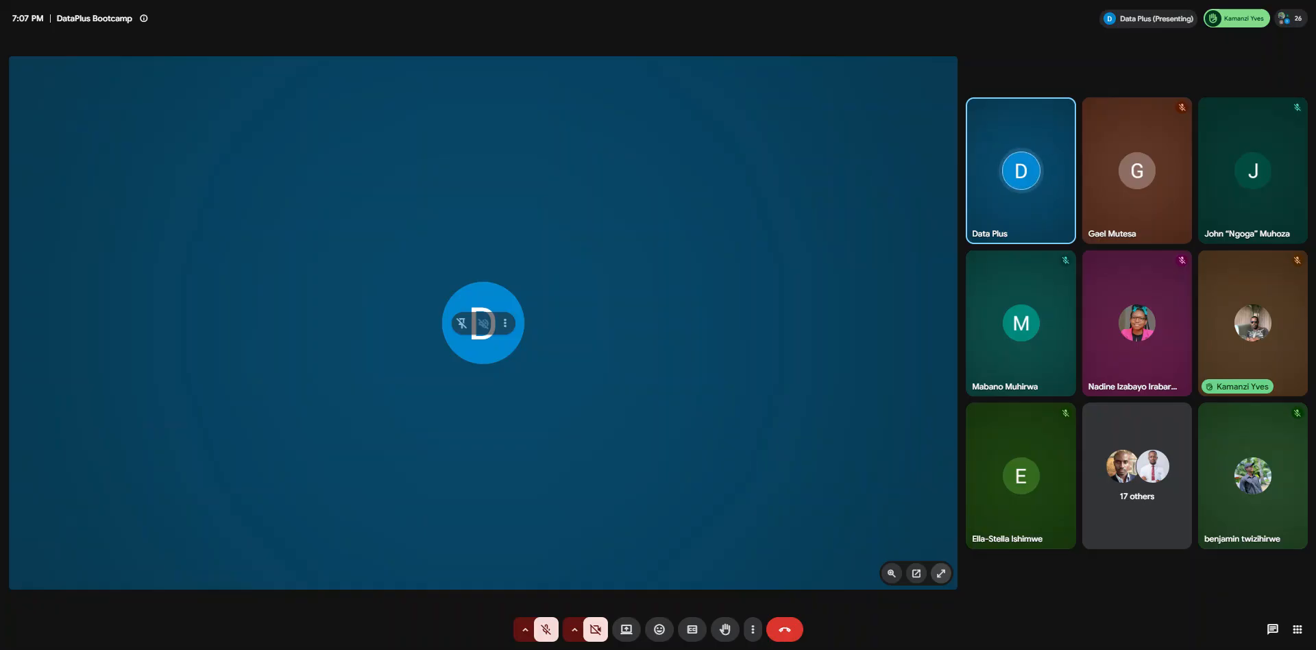
Highlight the share values in E5:E9, and the whole of column E
{"action": "left_click", "coordinate": [941, 581]}
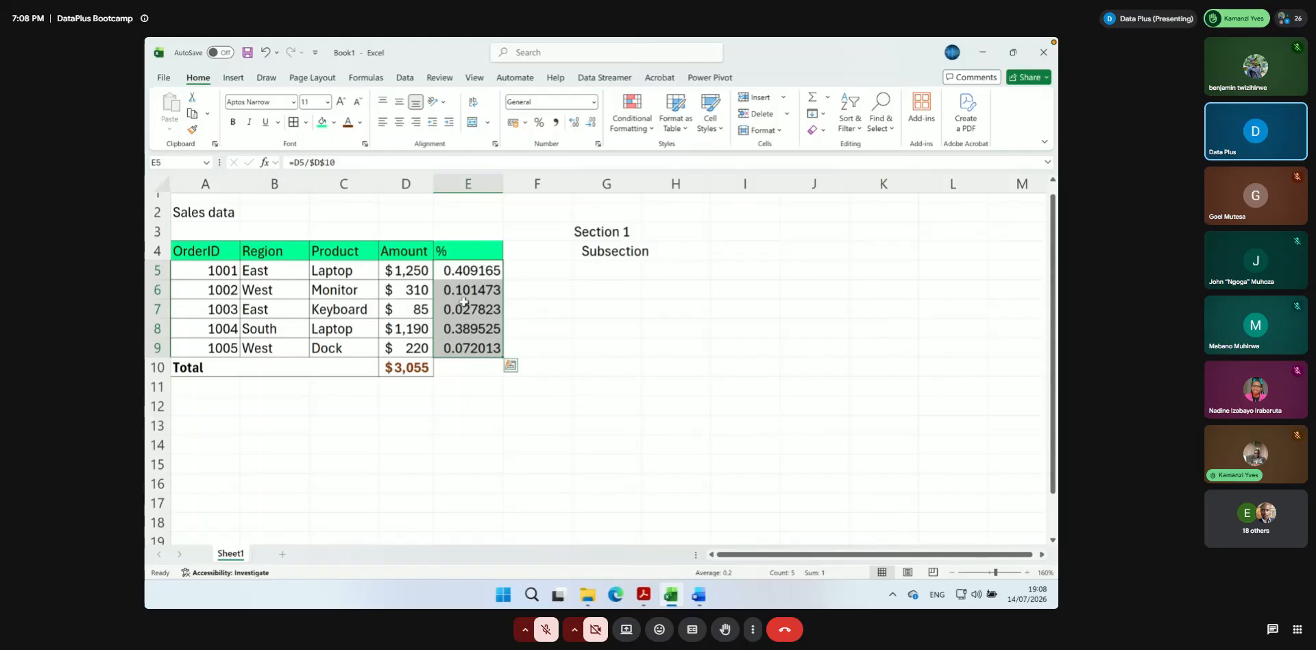
{"action": "left_click", "coordinate": [464, 278]}
{"action": "left_click_drag", "start_coordinate": [465, 280], "coordinate": [462, 293]}
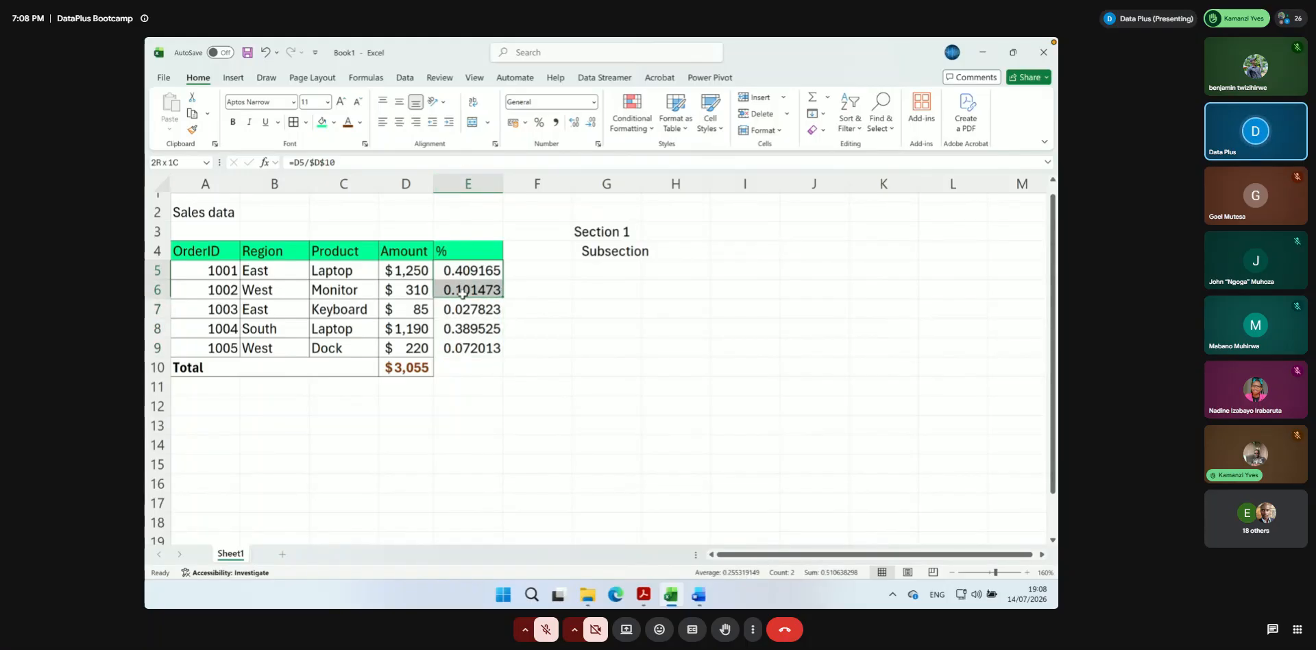
{"action": "left_click_drag", "start_coordinate": [461, 293], "coordinate": [466, 348]}
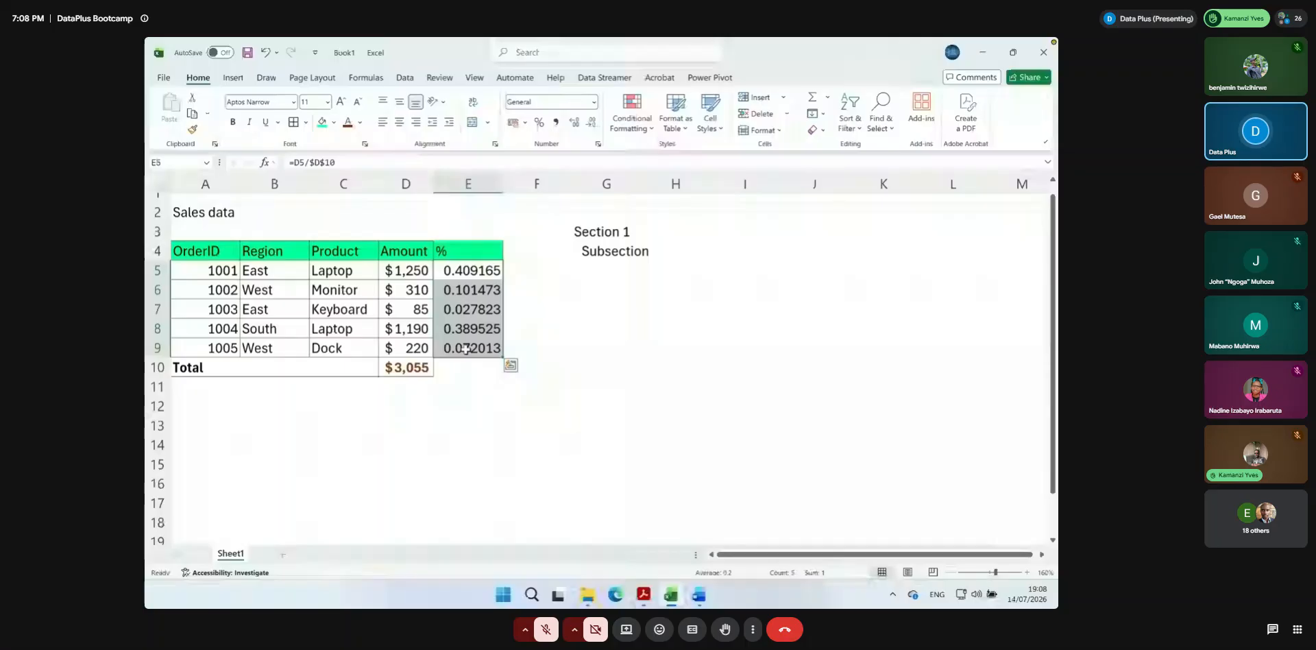
{"action": "scroll", "coordinate": [479, 364], "scroll_direction": "up", "scroll_amount": 1}
{"action": "left_click", "coordinate": [489, 376]}
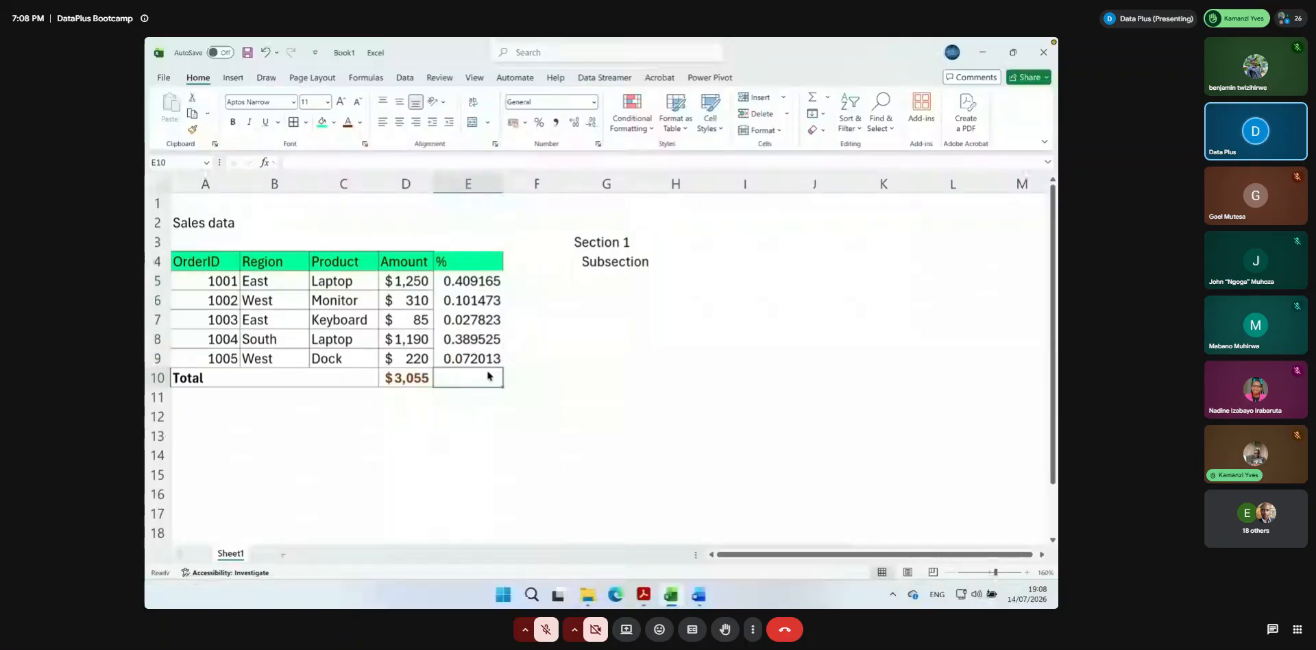
{"action": "left_click", "coordinate": [466, 182]}
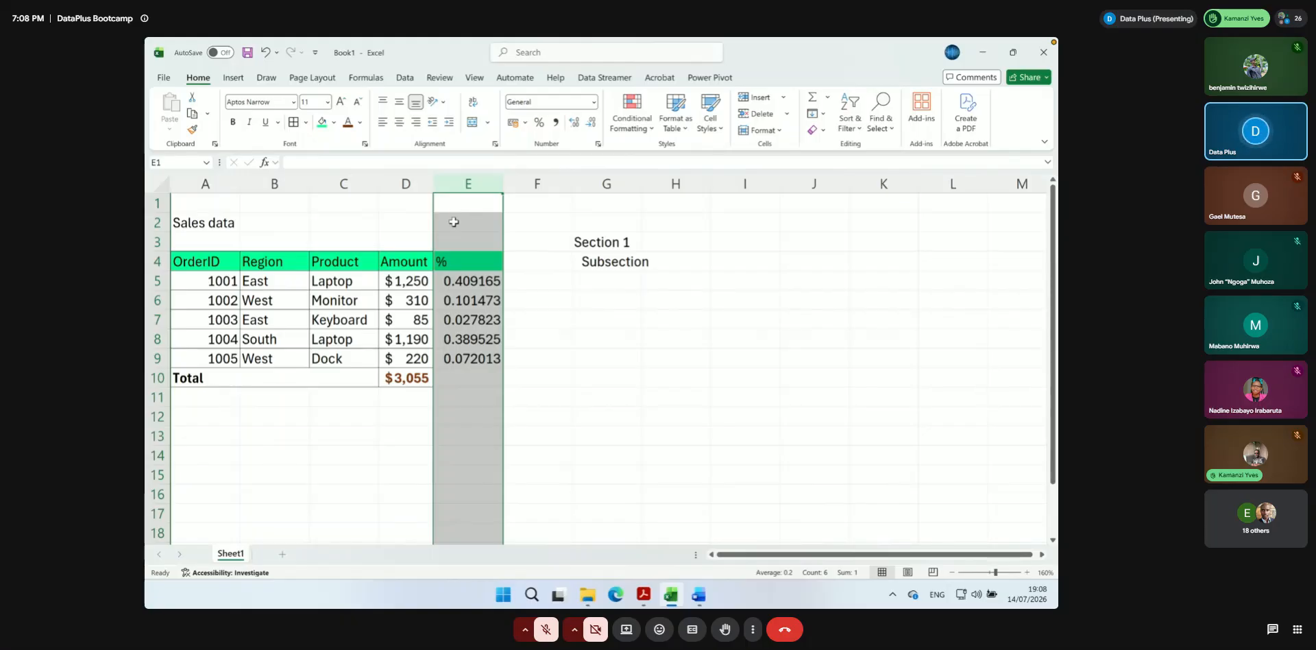
{"action": "left_click", "coordinate": [471, 357]}
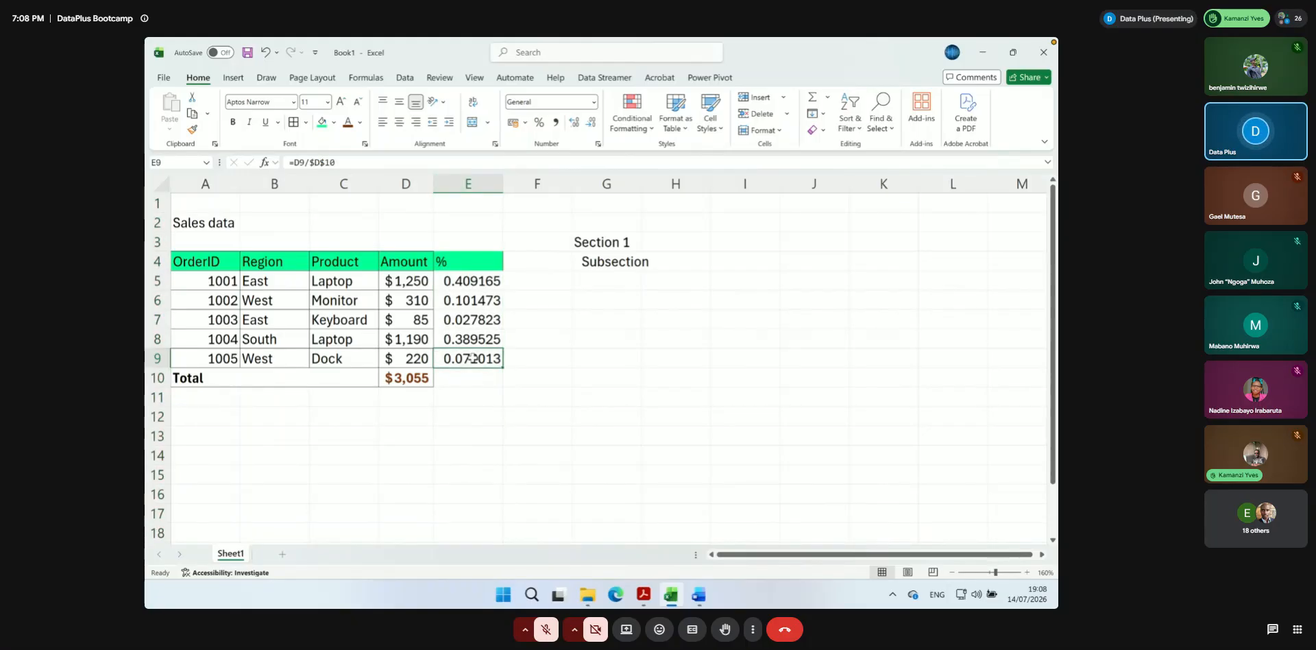
{"action": "key", "text": "super+Down"}
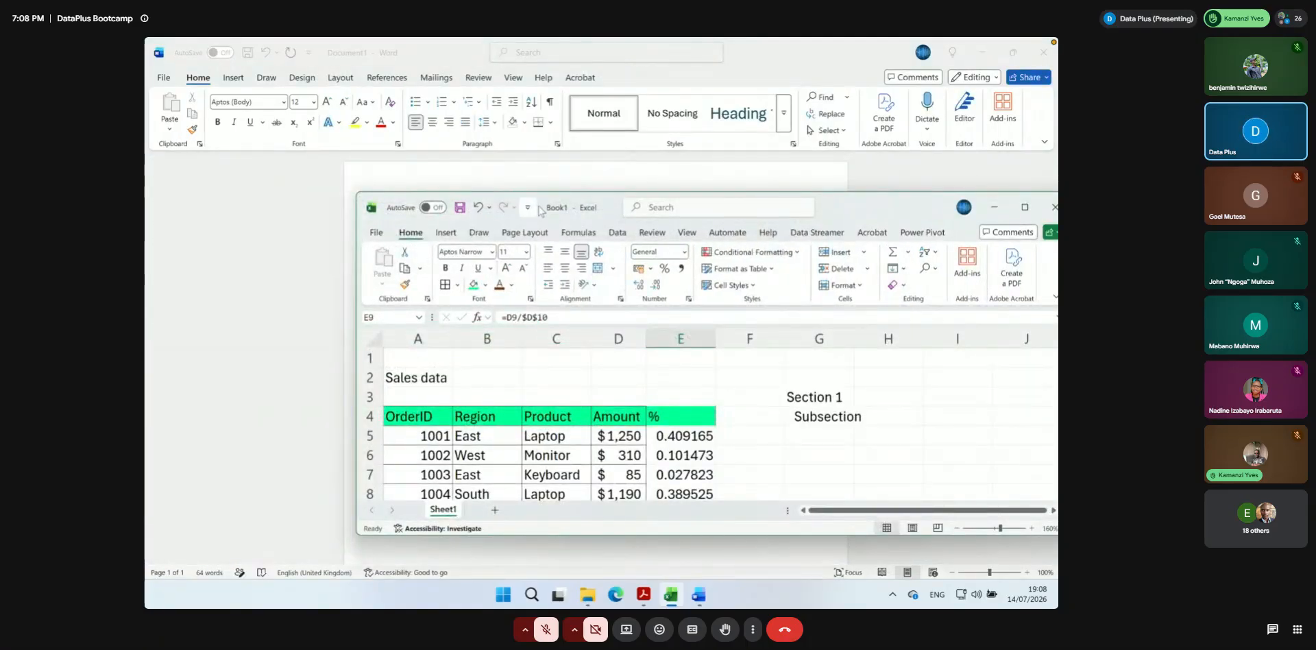
{"action": "double_click", "coordinate": [867, 207]}
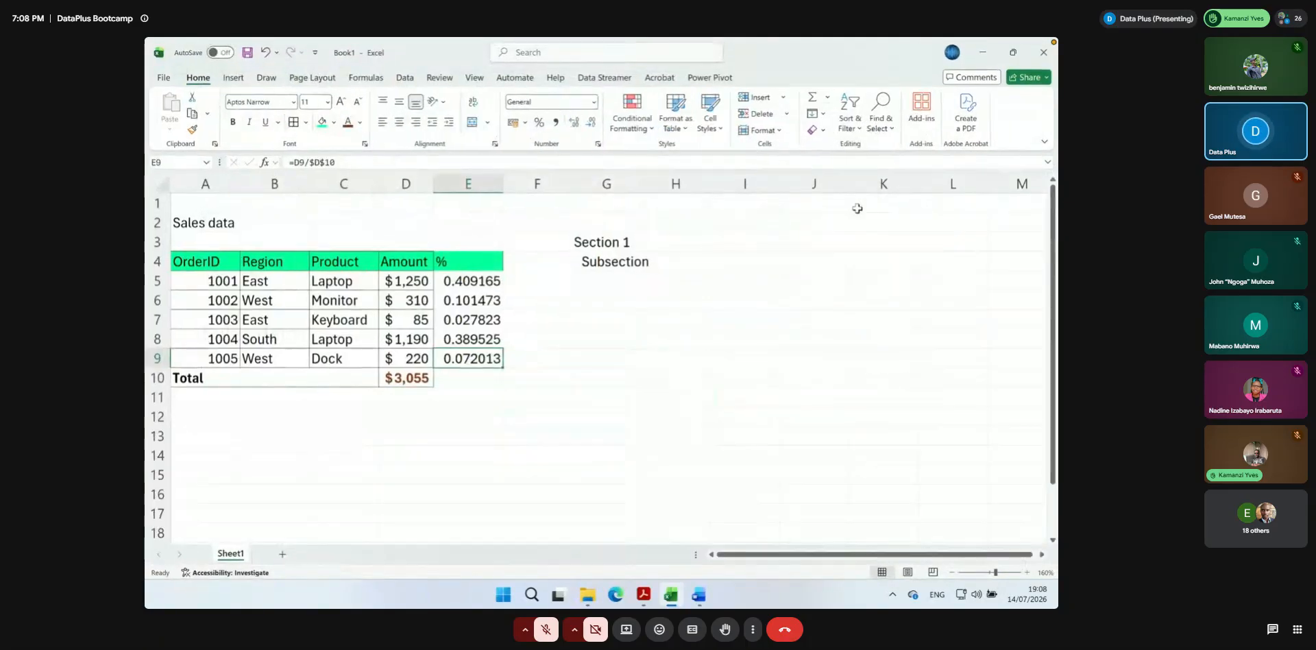
{"action": "left_click", "coordinate": [480, 204]}
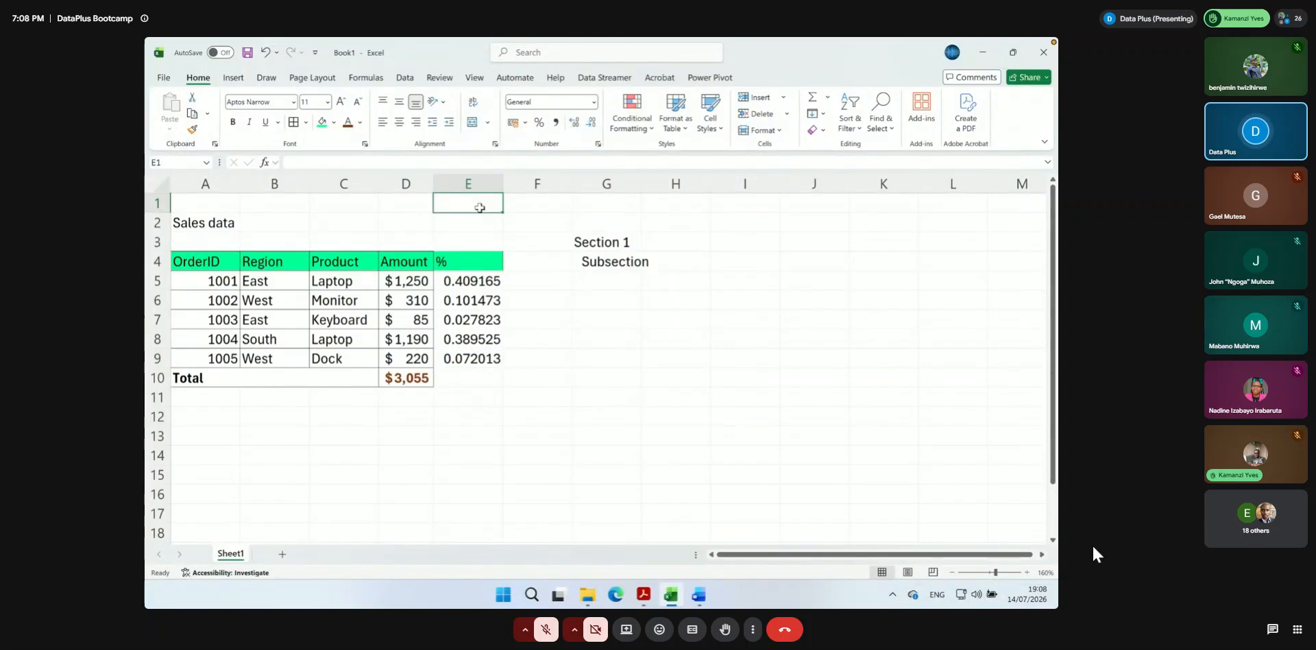
{"action": "left_click_drag", "start_coordinate": [479, 207], "coordinate": [479, 261]}
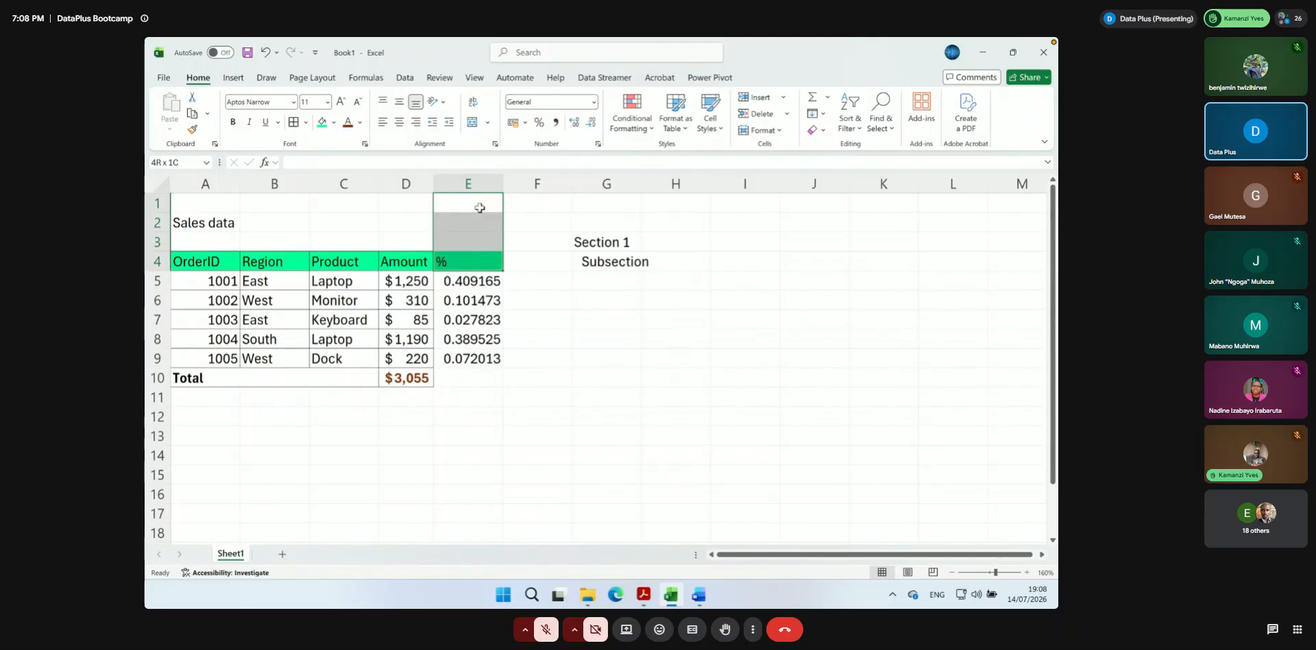
{"action": "scroll", "coordinate": [566, 399], "scroll_direction": "down", "scroll_amount": 1}
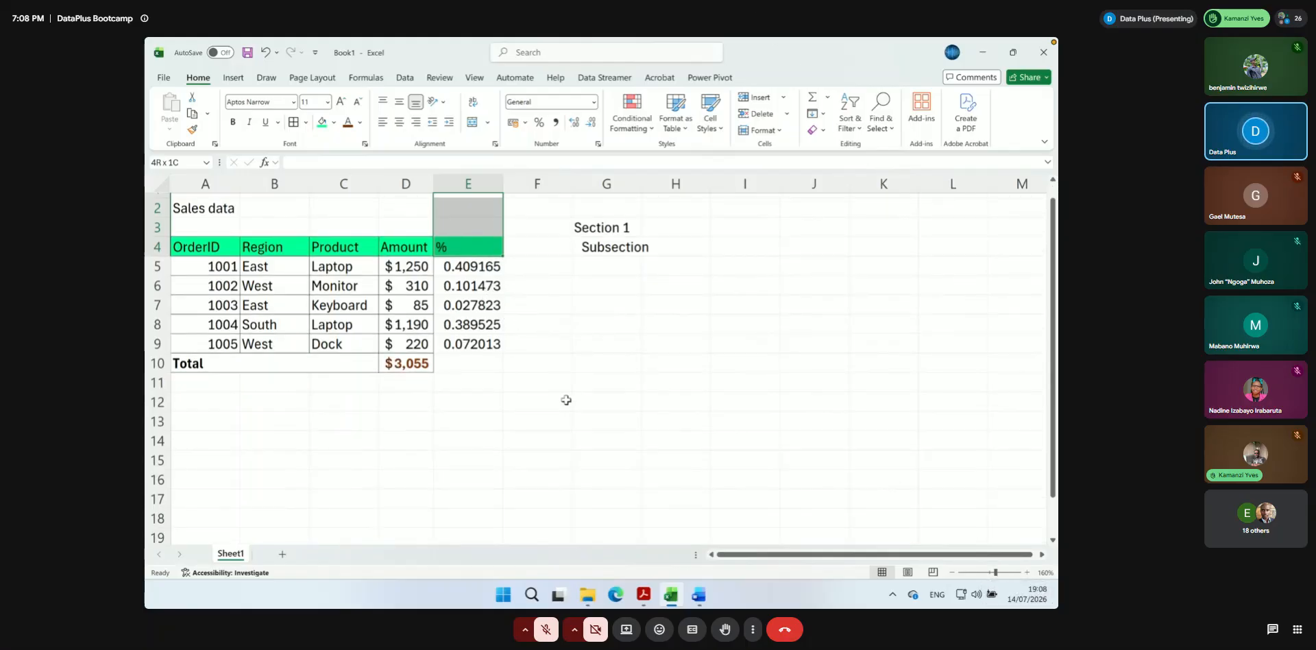
{"action": "scroll", "coordinate": [565, 399], "scroll_direction": "down", "scroll_amount": 4}
{"action": "scroll", "coordinate": [565, 400], "scroll_direction": "up", "scroll_amount": 3}
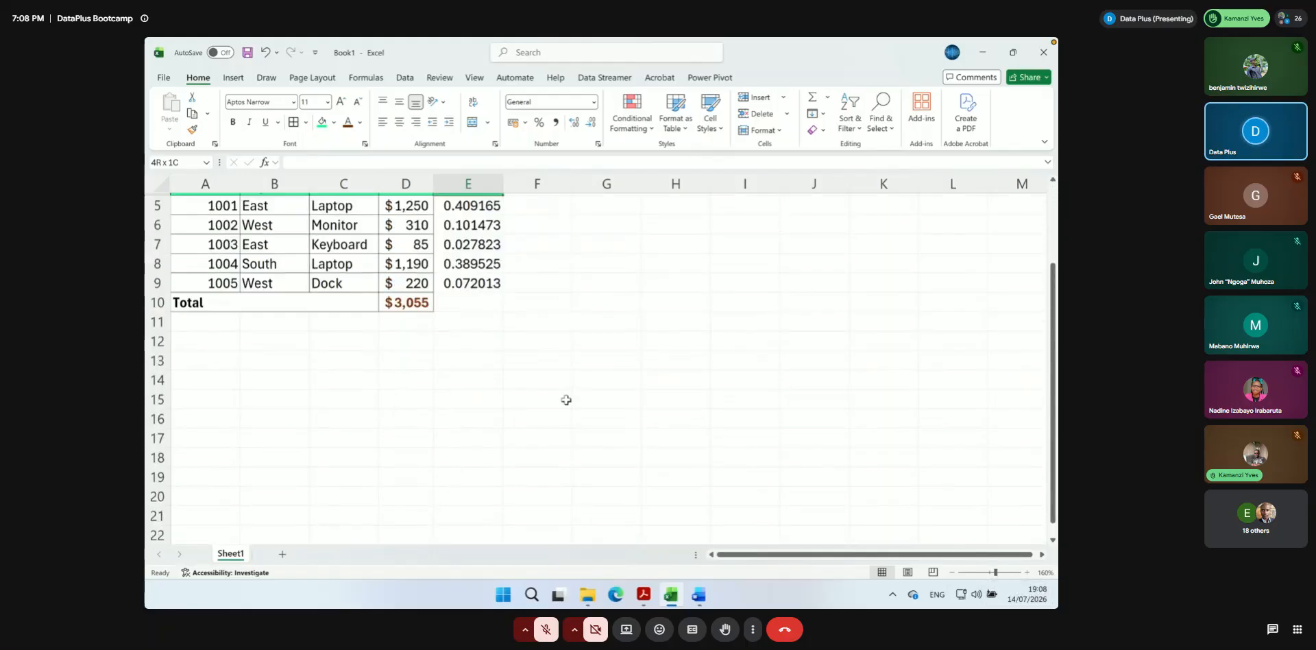
{"action": "scroll", "coordinate": [566, 399], "scroll_direction": "up", "scroll_amount": 4}
Extend the selection from the % header in E4 down column E to the last row of the sheet
{"action": "left_click", "coordinate": [477, 260]}
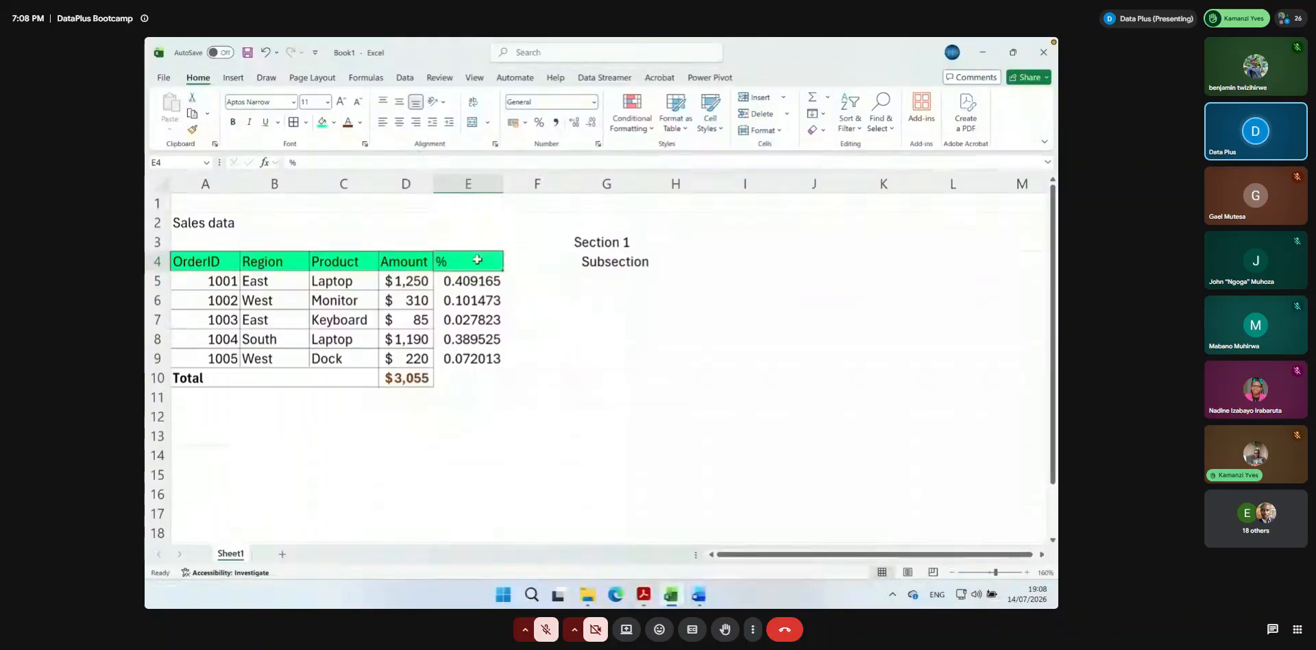
{"action": "key", "text": "ctrl+shift+Down"}
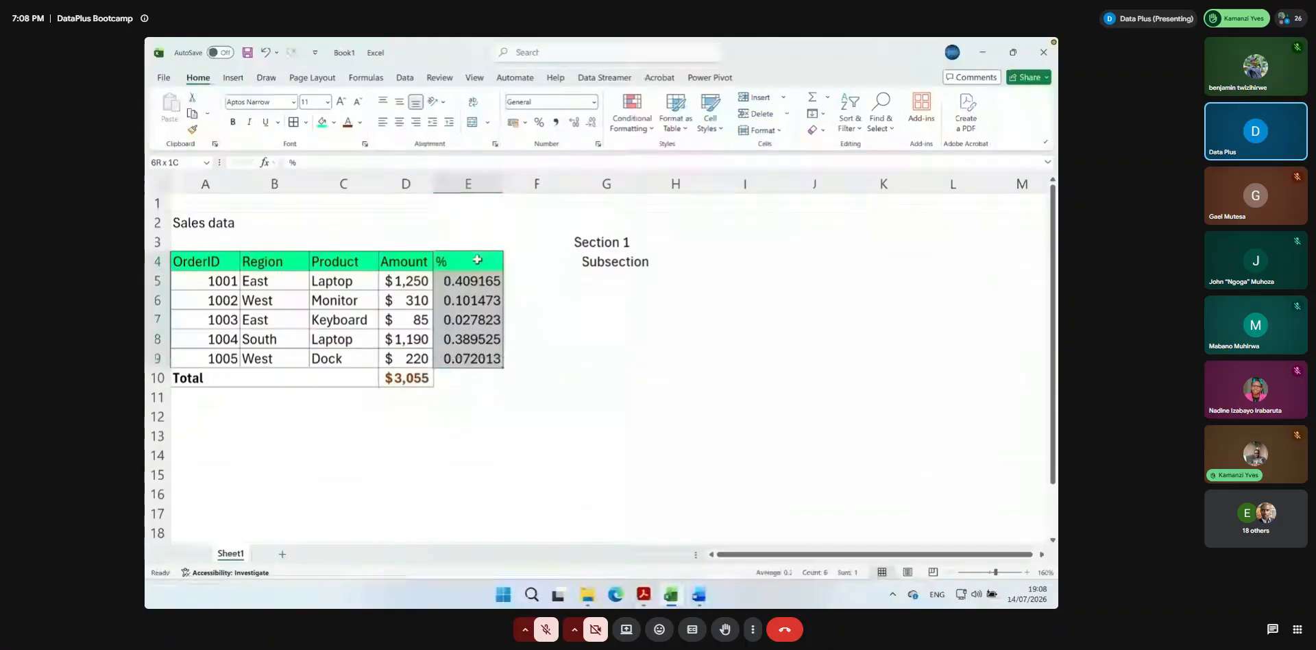
{"action": "key", "text": "ctrl+shift+Down"}
{"action": "scroll", "coordinate": [482, 340], "scroll_direction": "down", "scroll_amount": 3}
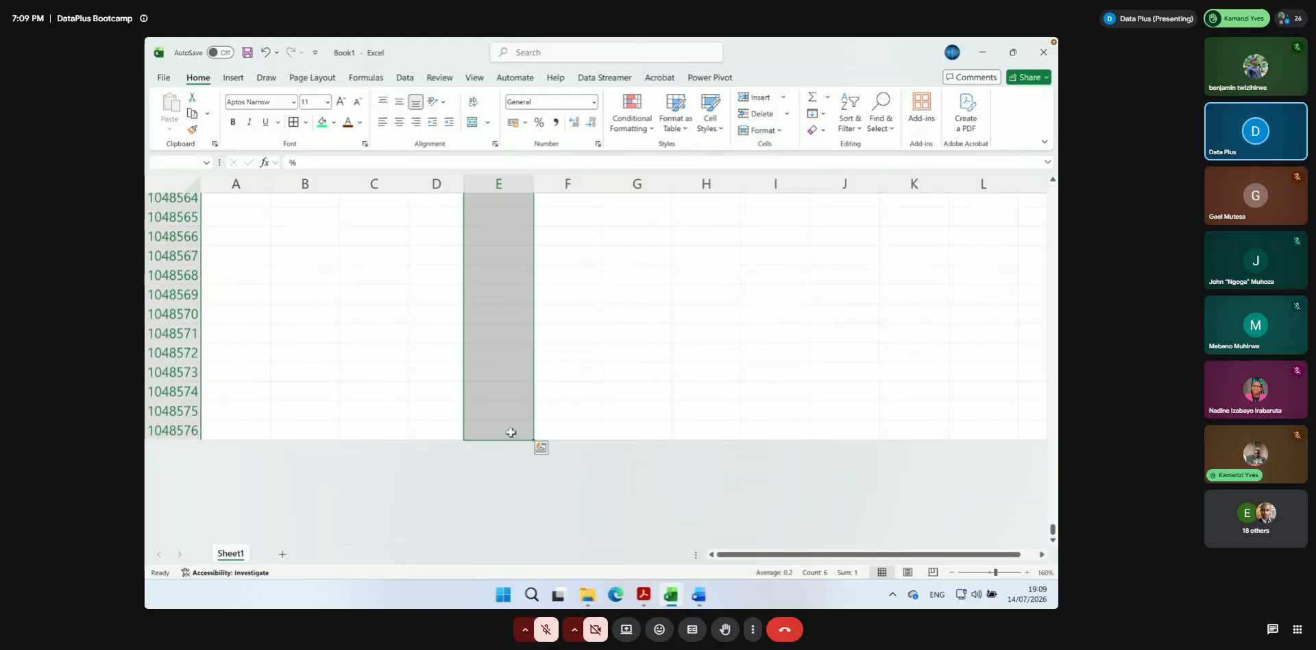
Try to insert a new row at the sheet's last row, 1048576, twice
{"action": "left_click", "coordinate": [439, 431]}
{"action": "left_click", "coordinate": [148, 430]}
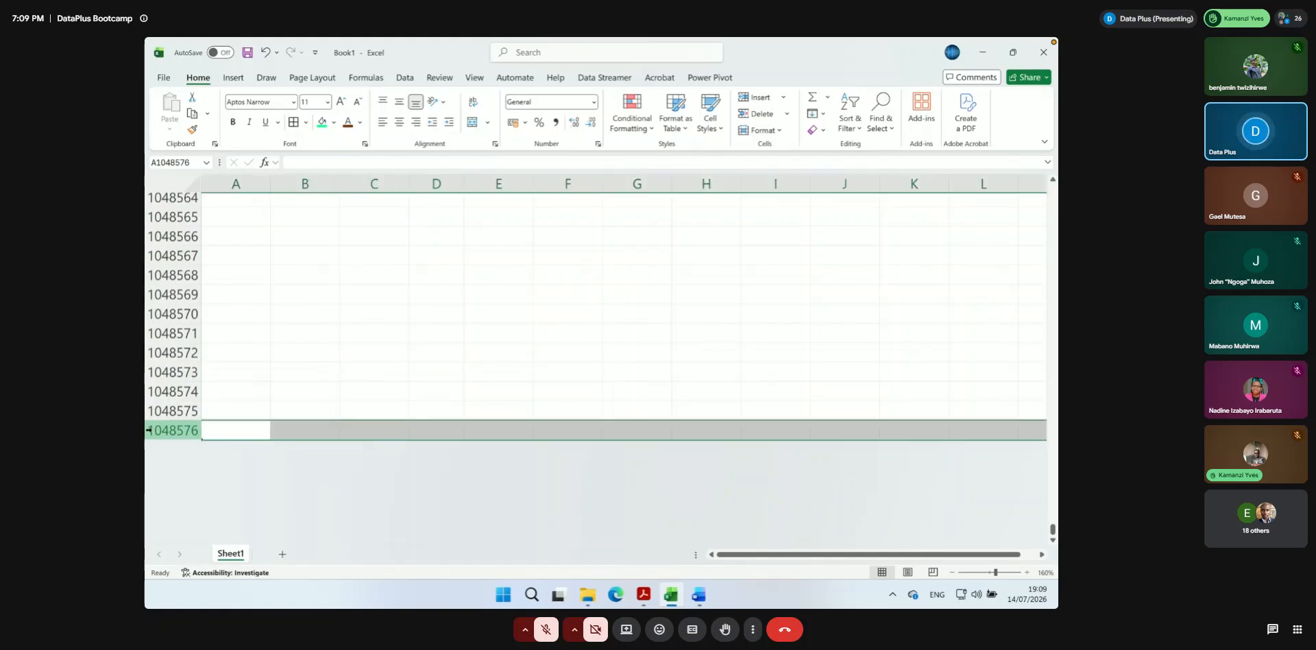
{"action": "right_click", "coordinate": [148, 429]}
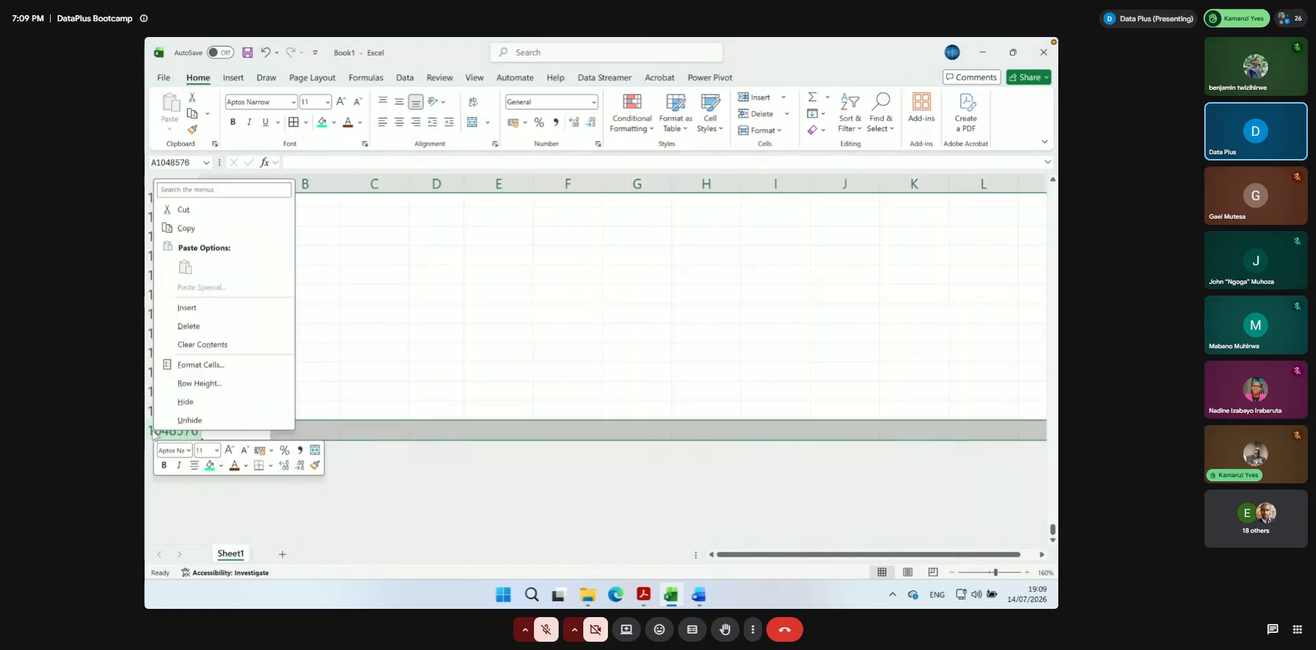
{"action": "left_click", "coordinate": [194, 308]}
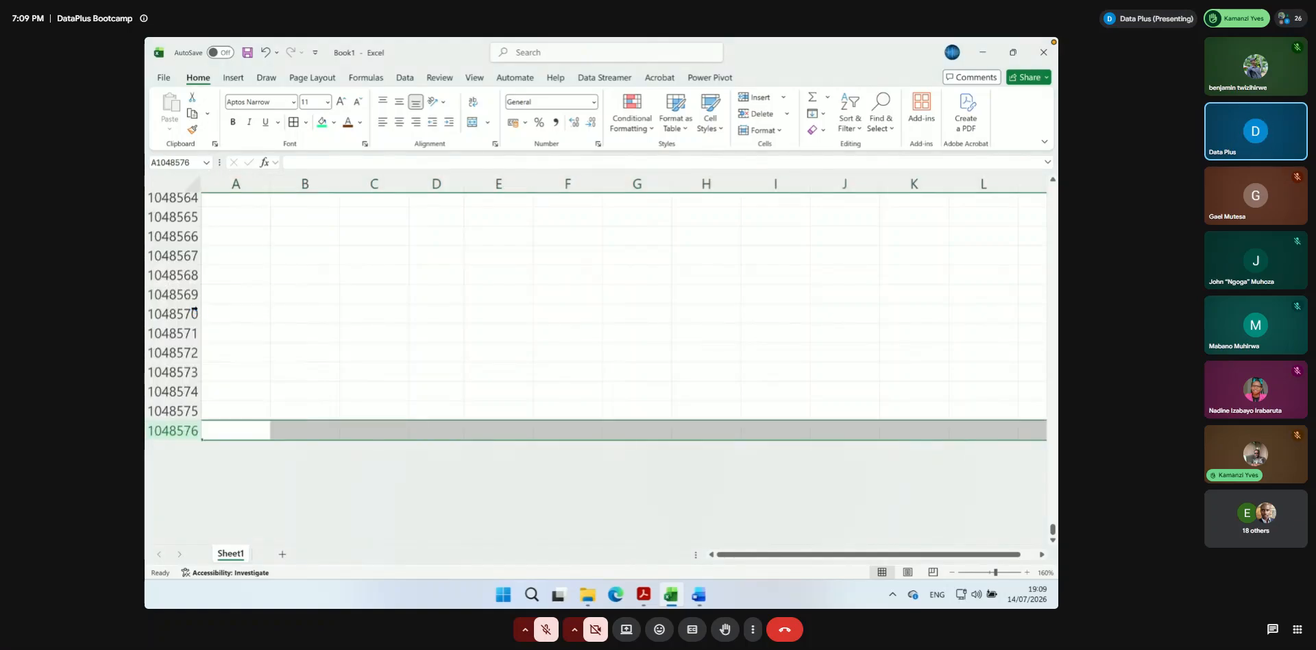
{"action": "right_click", "coordinate": [167, 430]}
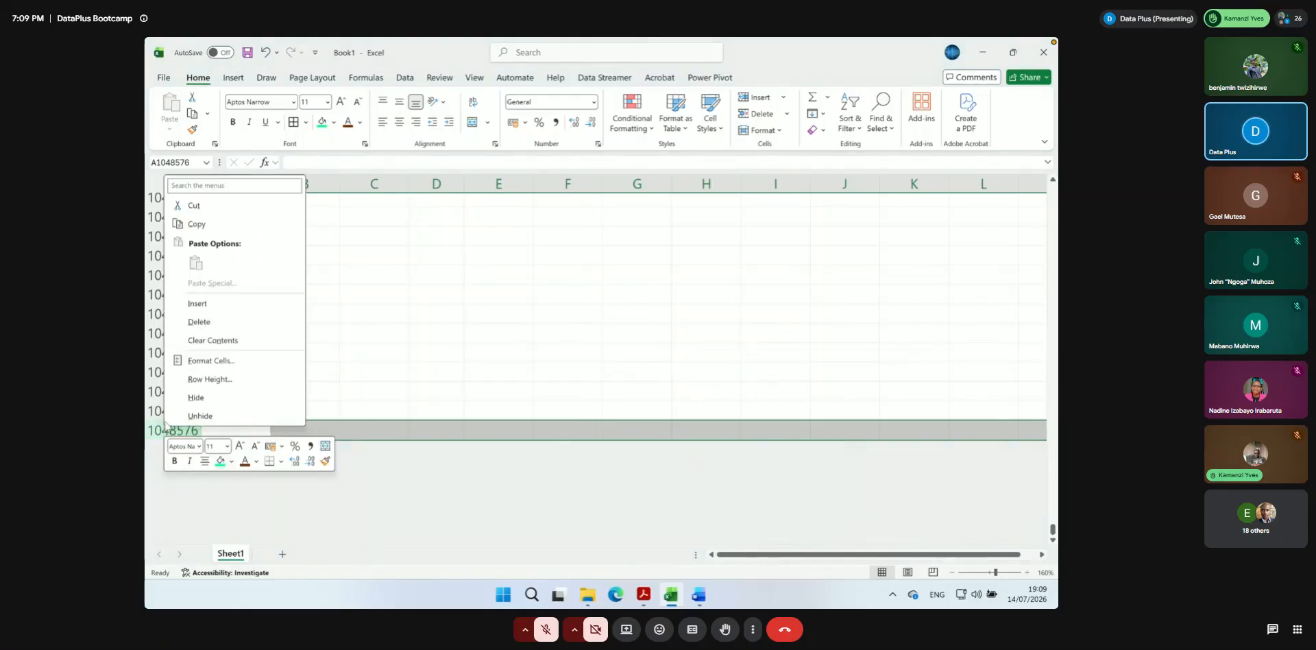
{"action": "left_click", "coordinate": [203, 309]}
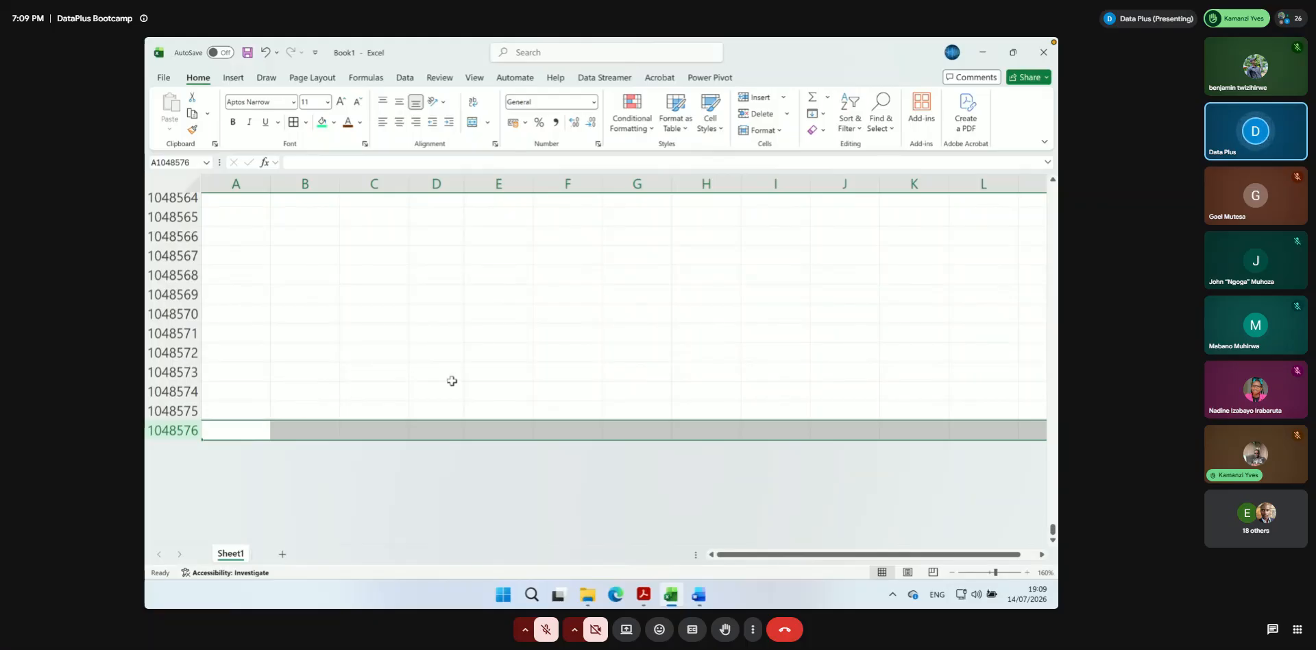
Select column E from row 1048575 back up to the last data value, and go to E9
{"action": "left_click", "coordinate": [520, 429]}
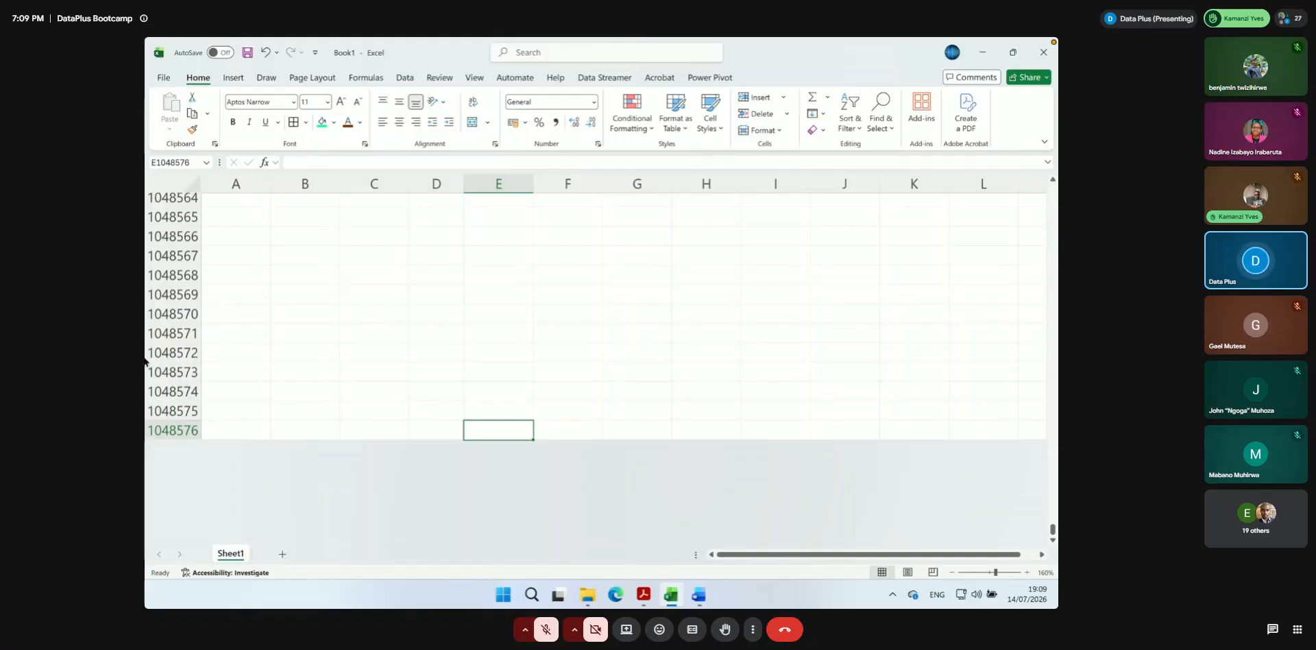
{"action": "left_click", "coordinate": [499, 408]}
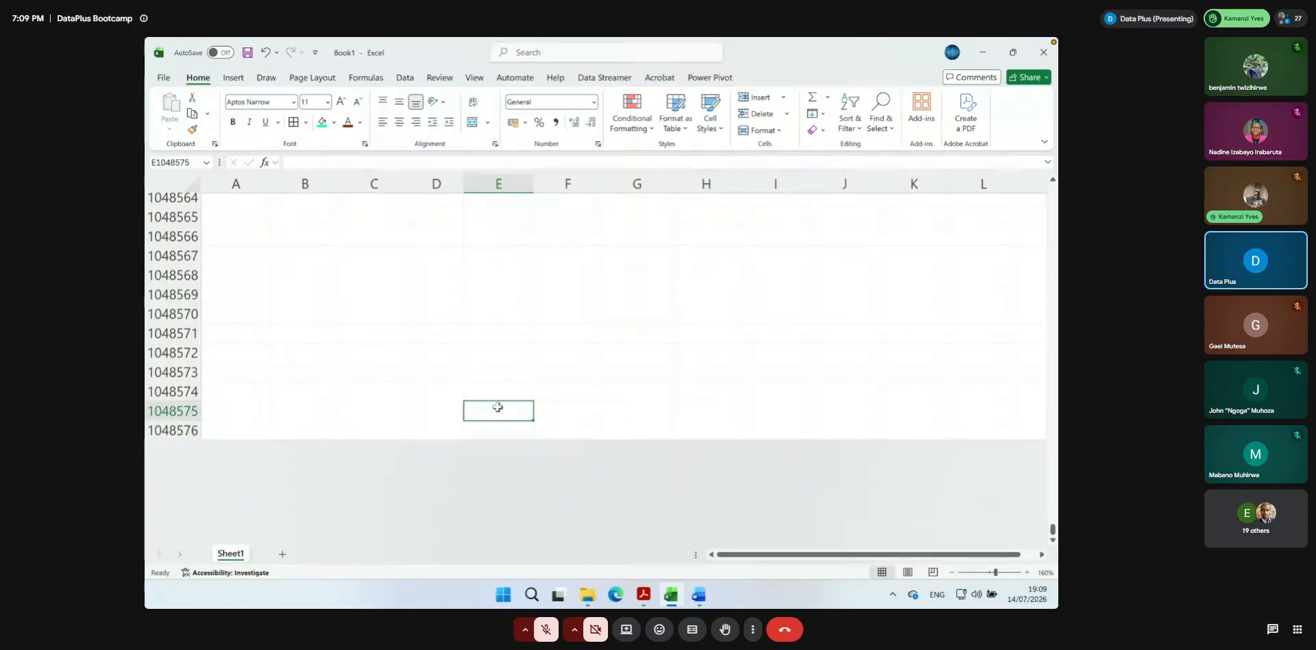
{"action": "key", "text": "ctrl+shift+Up"}
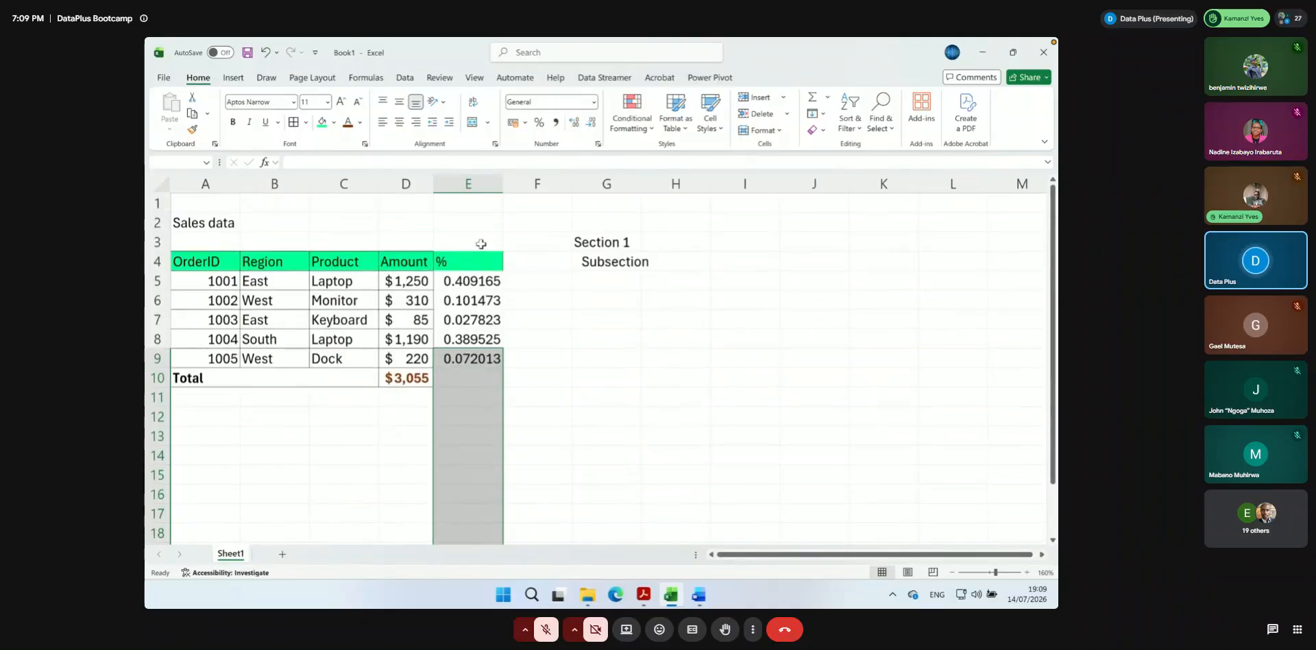
{"action": "left_click", "coordinate": [481, 357]}
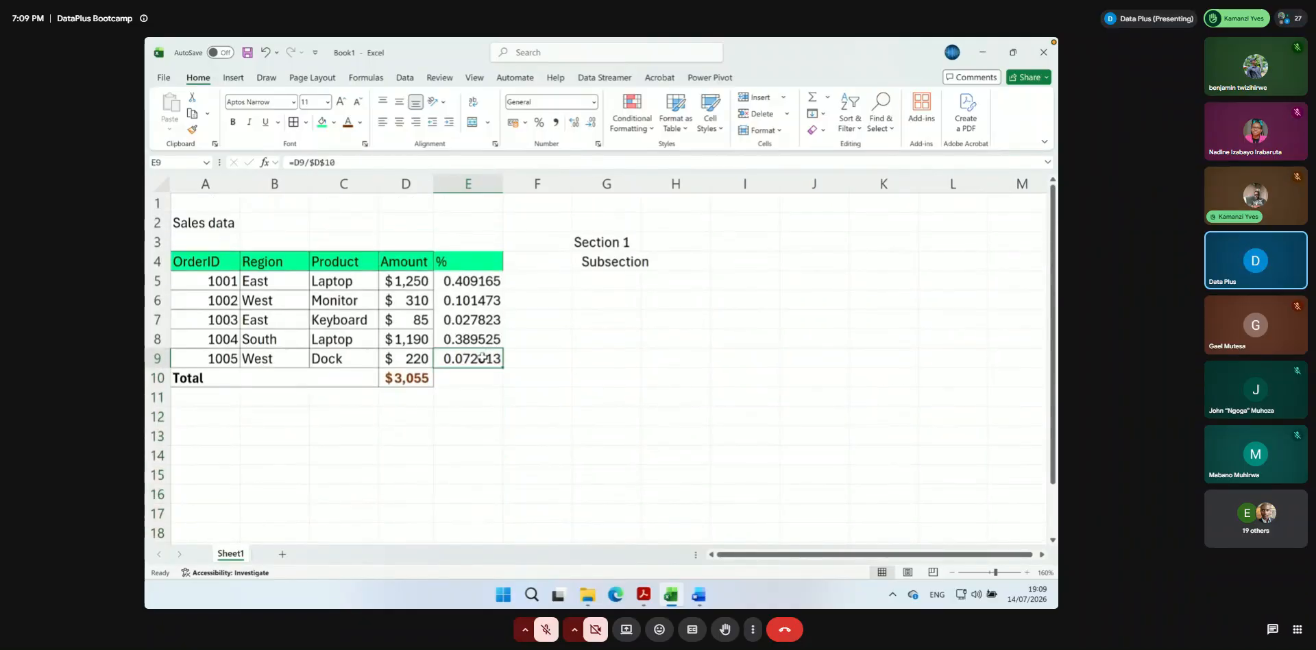
Format the share values in E5:E9 as percentages with one decimal place
{"action": "left_click_drag", "start_coordinate": [478, 283], "coordinate": [473, 356]}
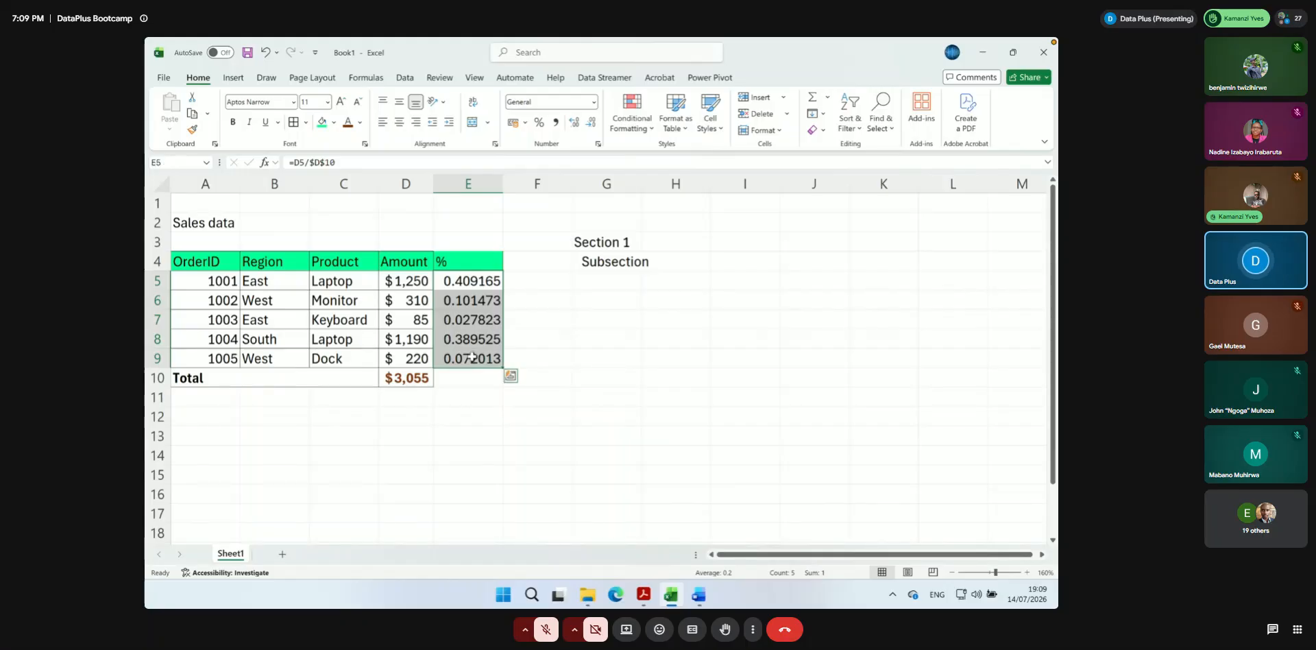
{"action": "left_click", "coordinate": [540, 123]}
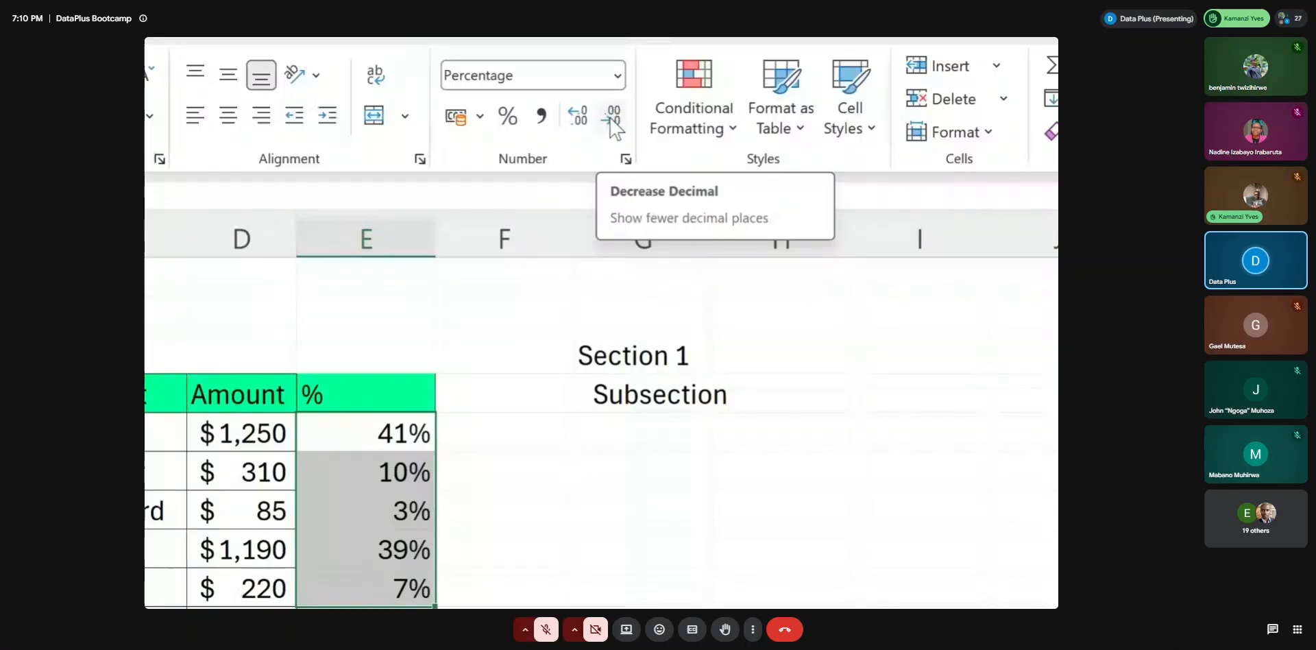
{"action": "left_click", "coordinate": [577, 115]}
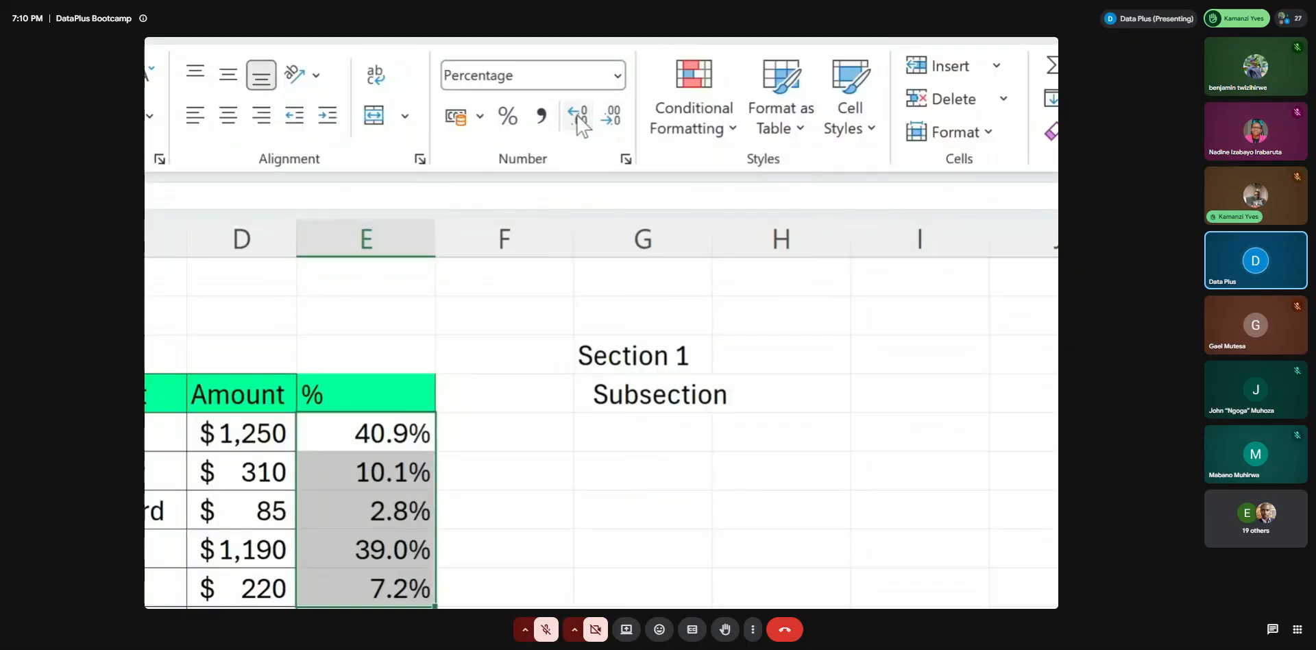
{"action": "left_click", "coordinate": [578, 115]}
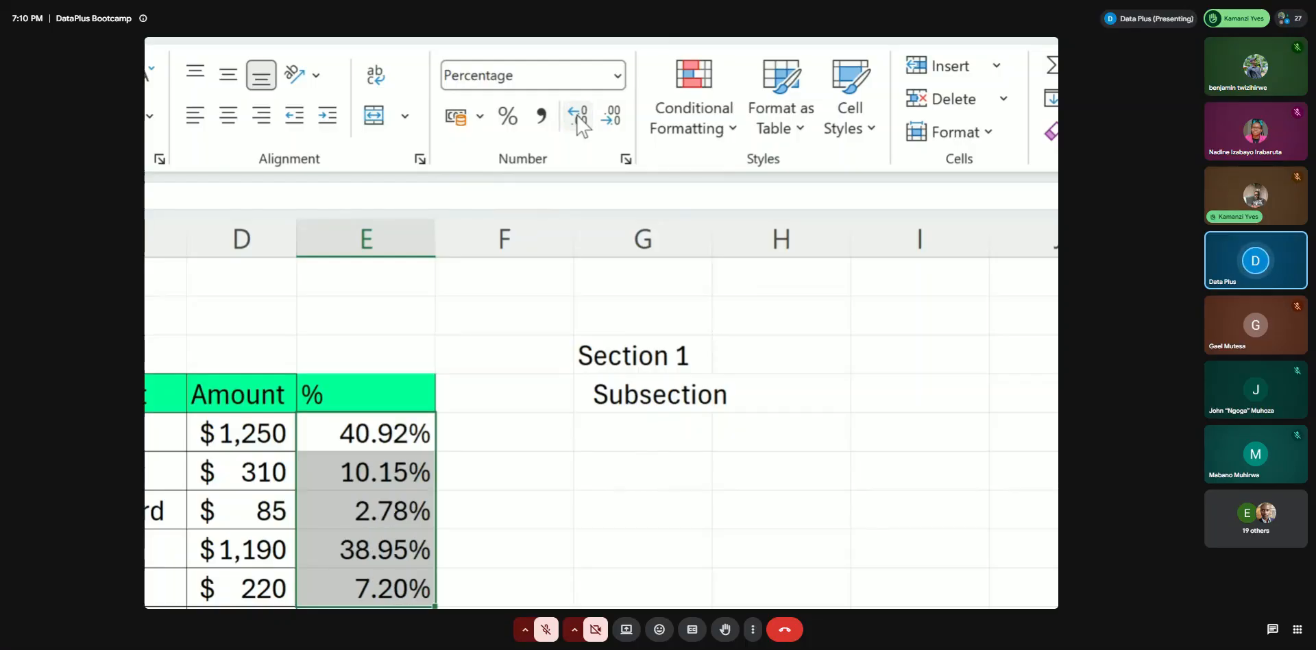
{"action": "left_click", "coordinate": [607, 118]}
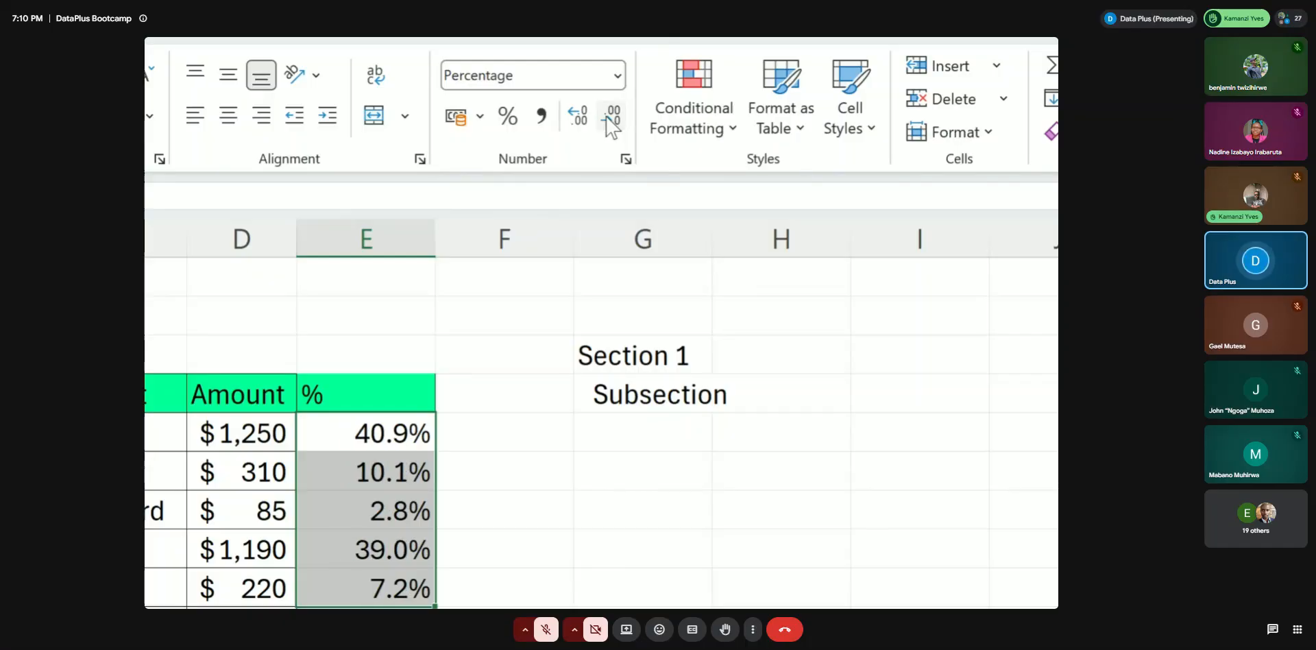
{"action": "left_click", "coordinate": [612, 128]}
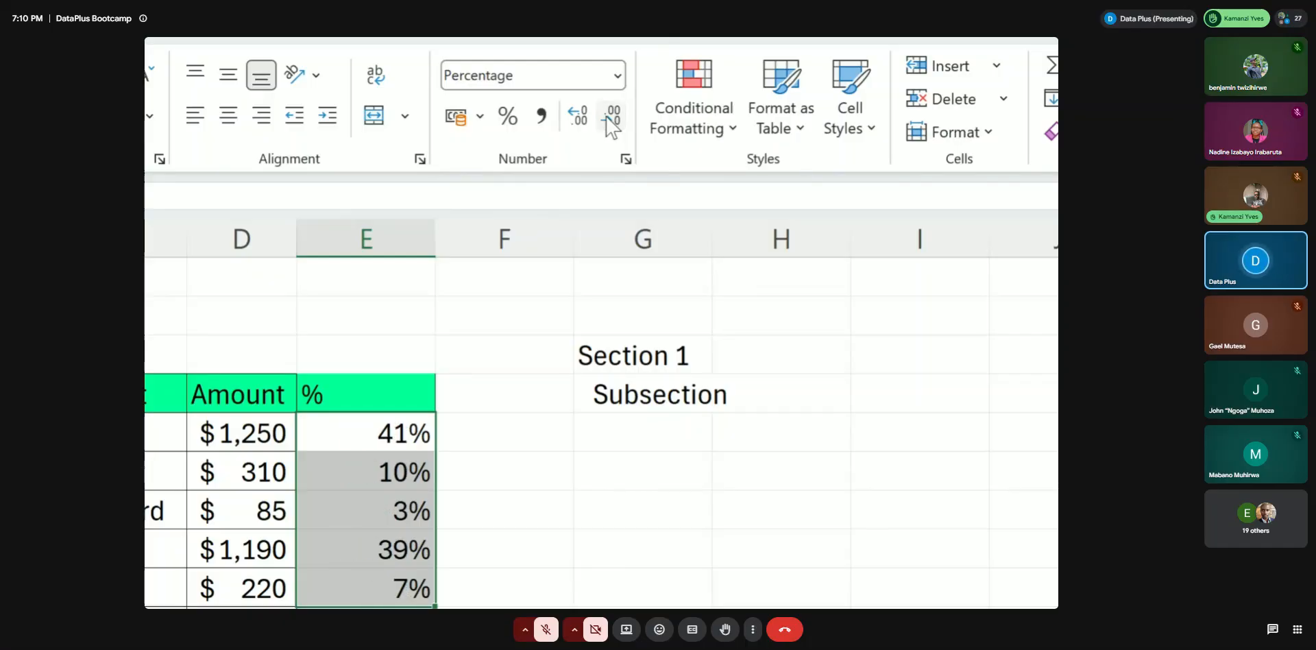
{"action": "left_click", "coordinate": [582, 124]}
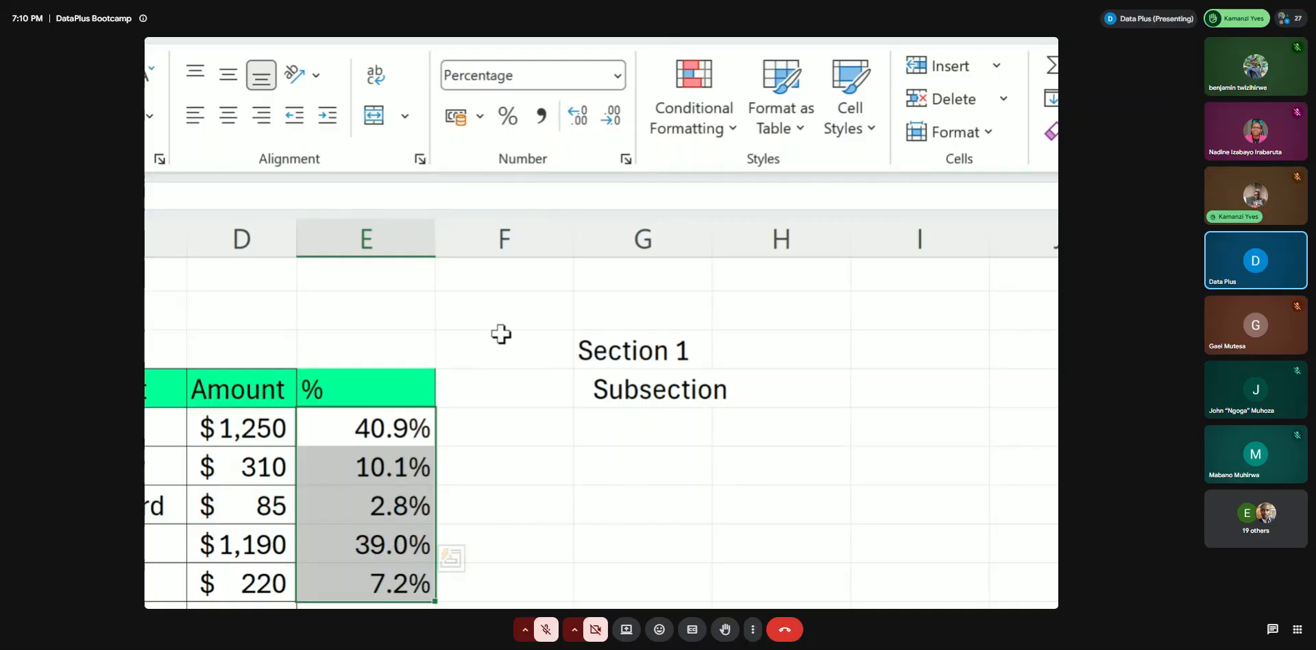
Autofit the width of column E to its percentage values
{"action": "scroll", "coordinate": [501, 333], "scroll_direction": "down", "scroll_amount": 3}
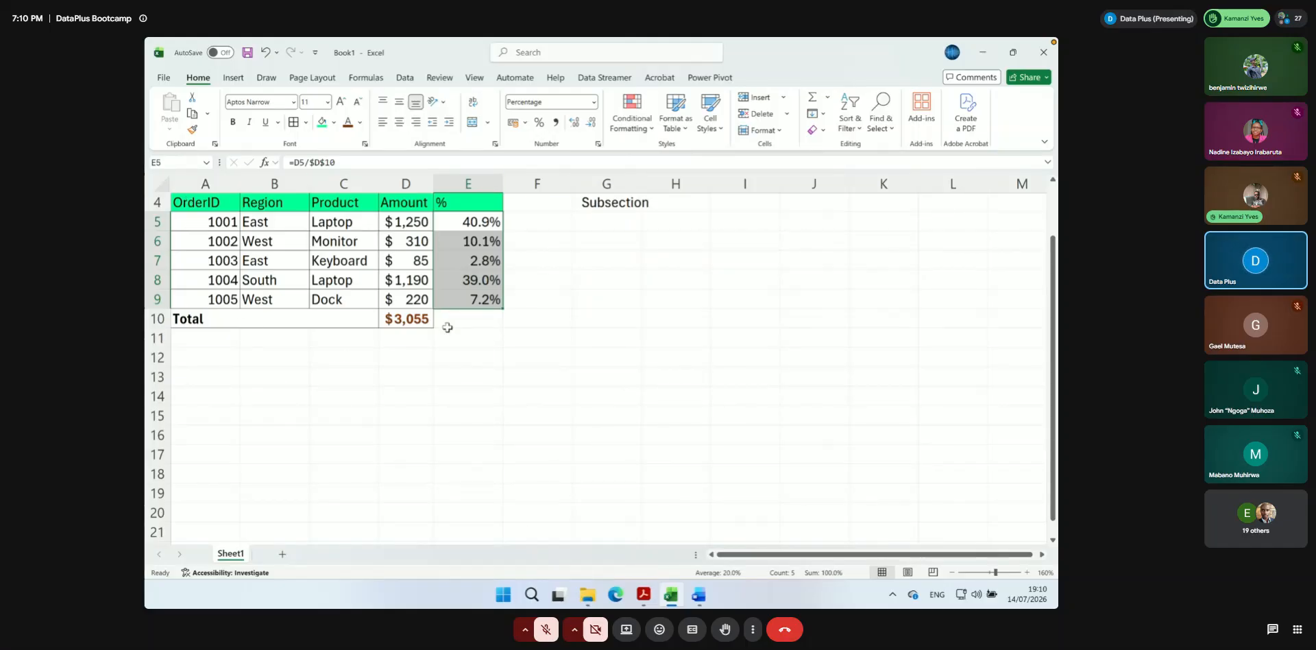
{"action": "double_click", "coordinate": [503, 183]}
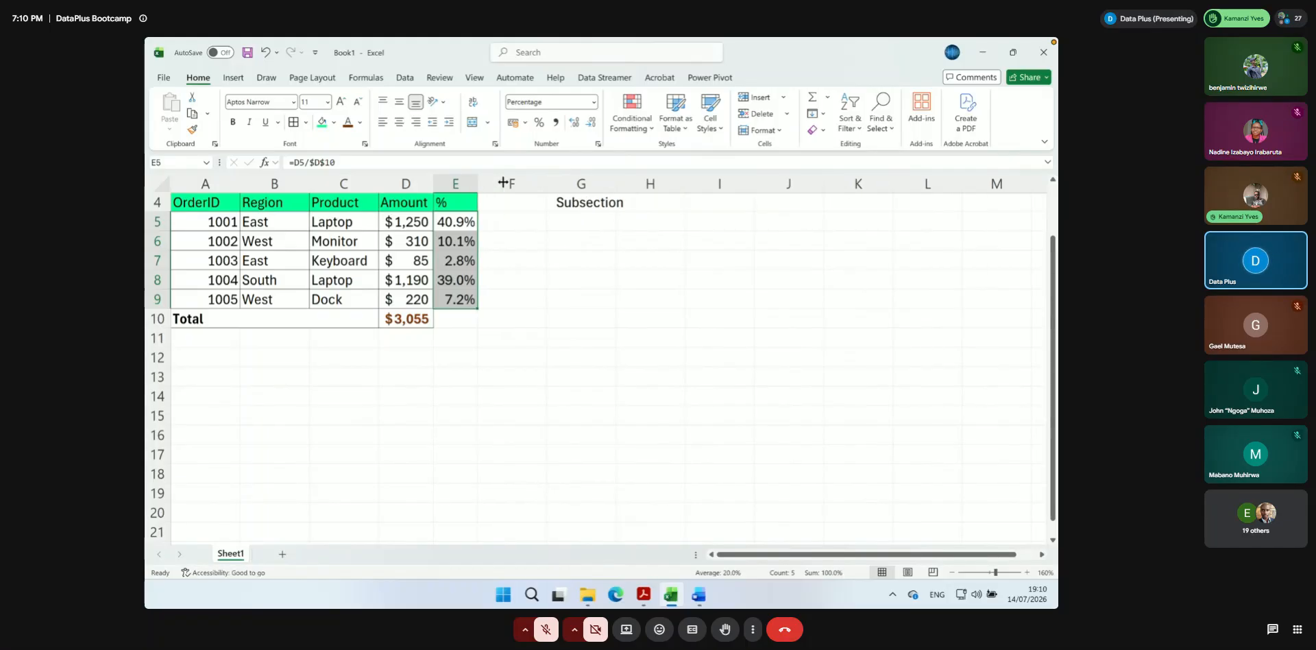
{"action": "left_click", "coordinate": [455, 222]}
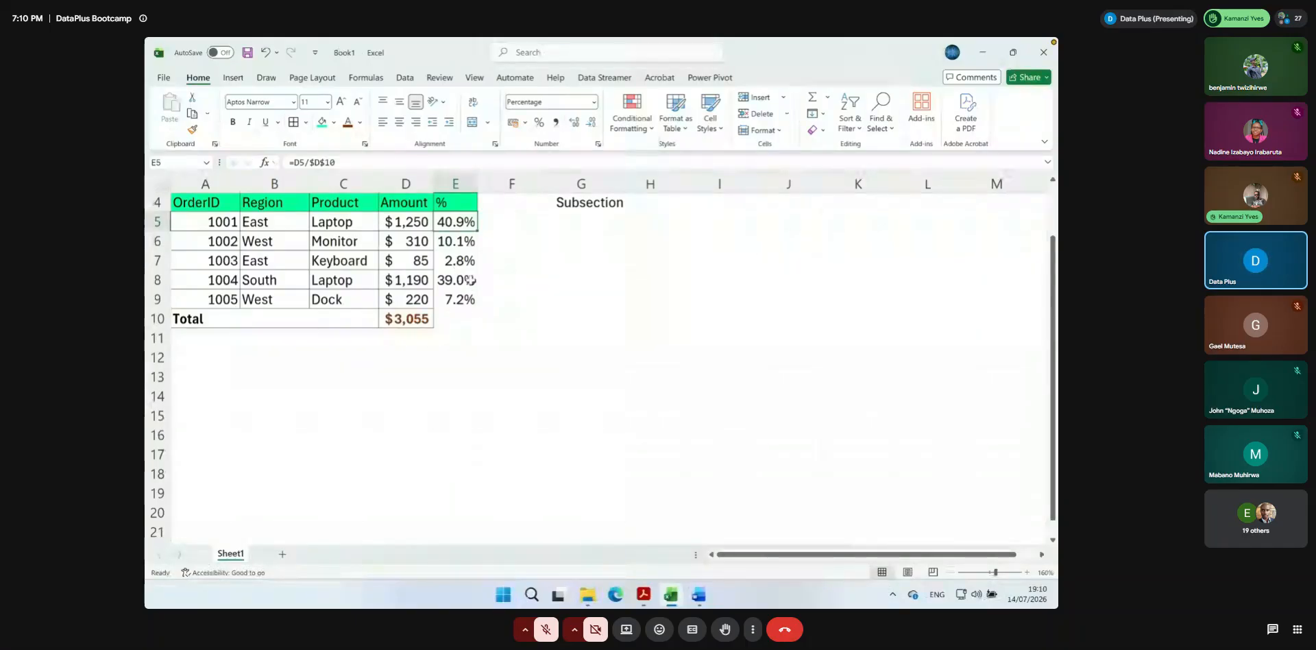
Set the font of the sales table A4:E10 to Arial
{"action": "left_click_drag", "start_coordinate": [205, 202], "coordinate": [461, 322]}
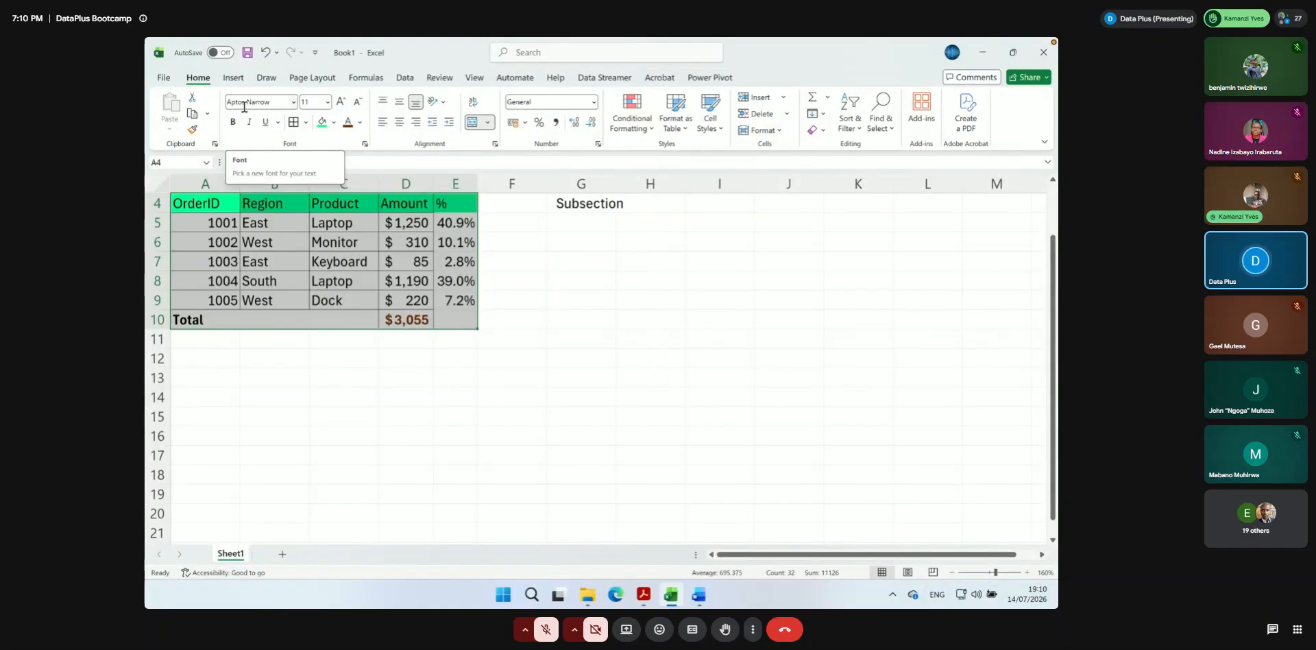
{"action": "left_click", "coordinate": [294, 103]}
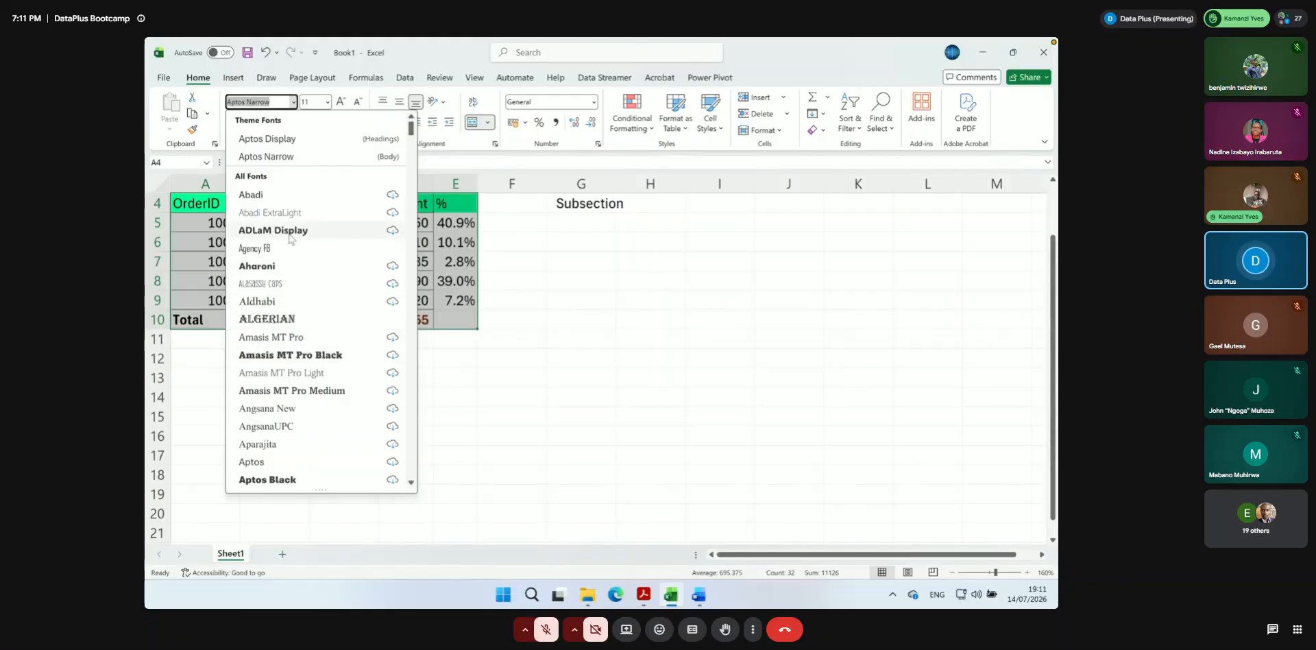
{"action": "scroll", "coordinate": [290, 239], "scroll_direction": "down", "scroll_amount": 2}
{"action": "scroll", "coordinate": [313, 301], "scroll_direction": "down", "scroll_amount": 2}
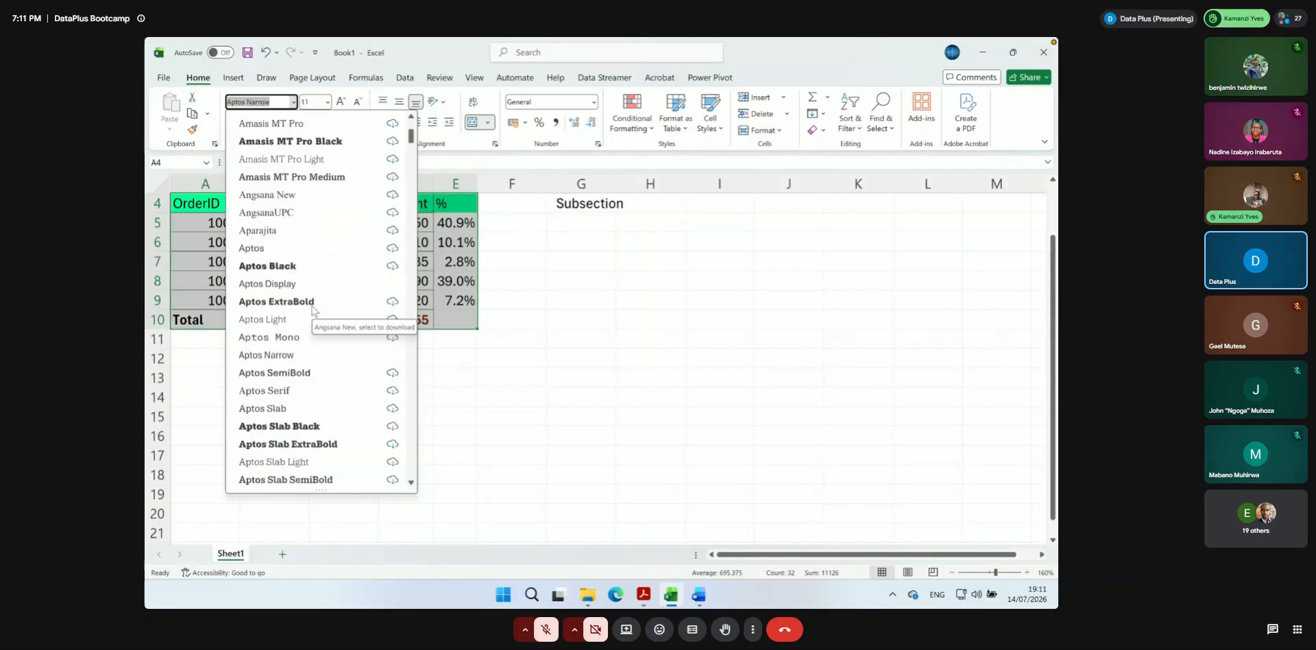
{"action": "scroll", "coordinate": [312, 310], "scroll_direction": "up", "scroll_amount": 4}
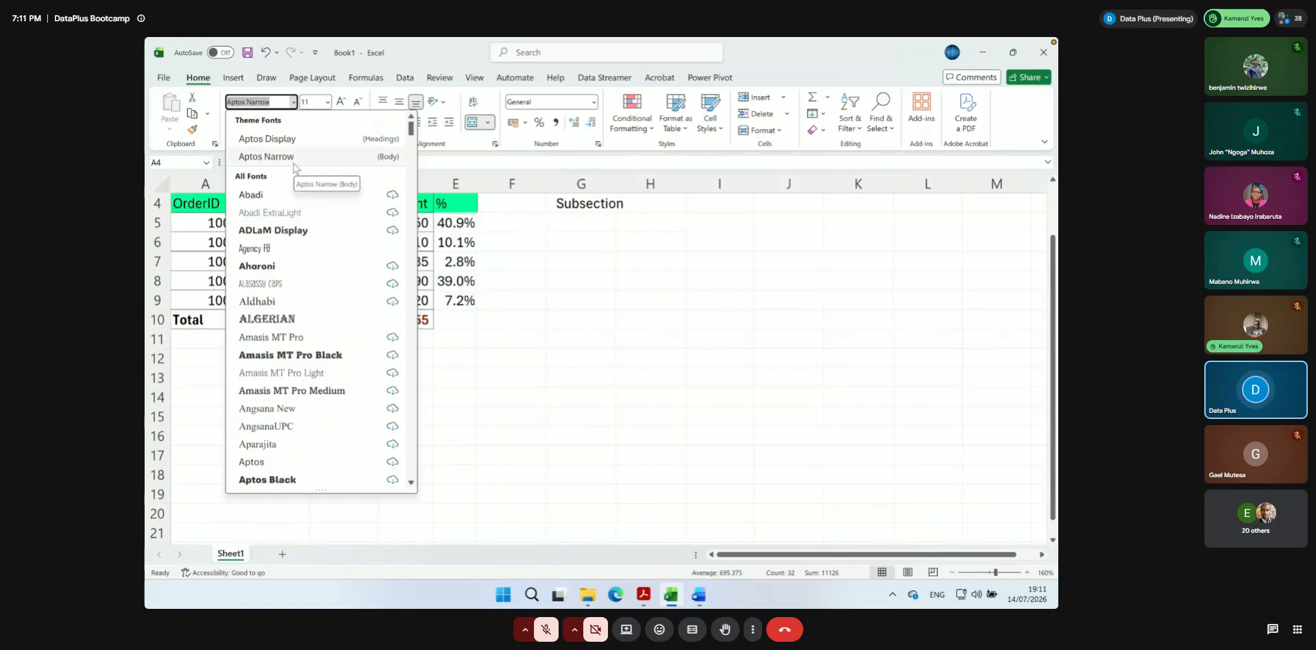
{"action": "key", "text": "Escape"}
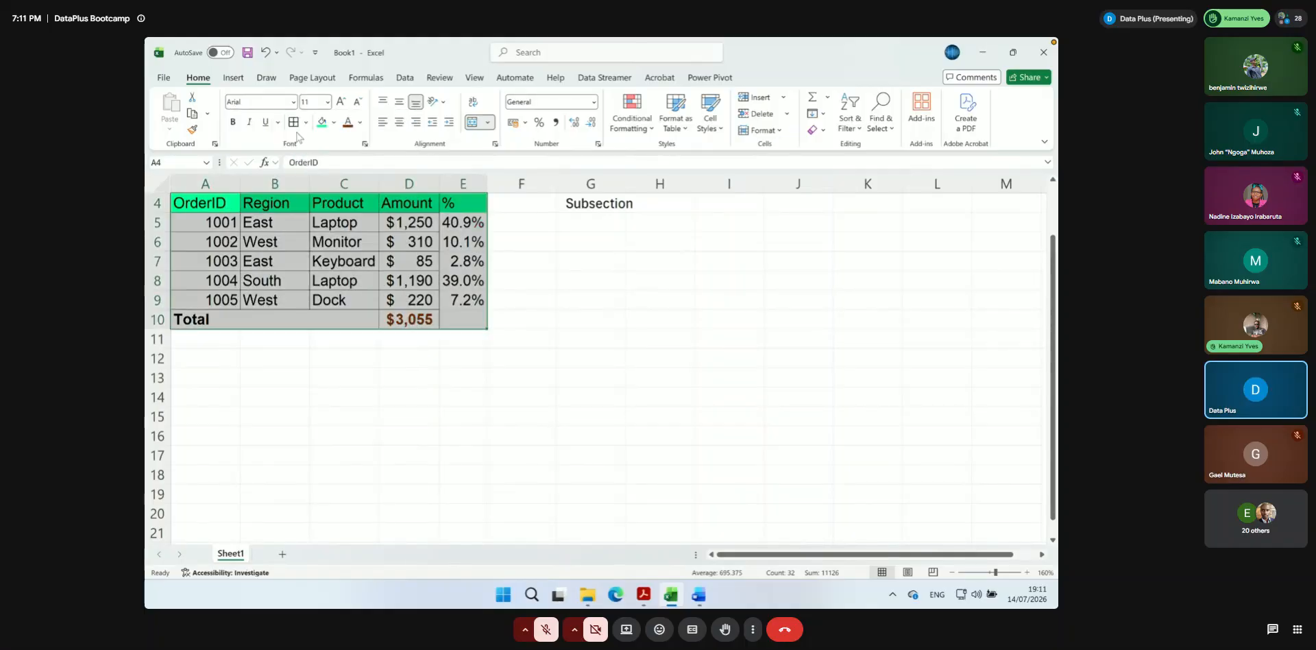
Set the font of the selected sales table to Times New Roman and go to E10
{"action": "type", "text": "Times New Roman"}
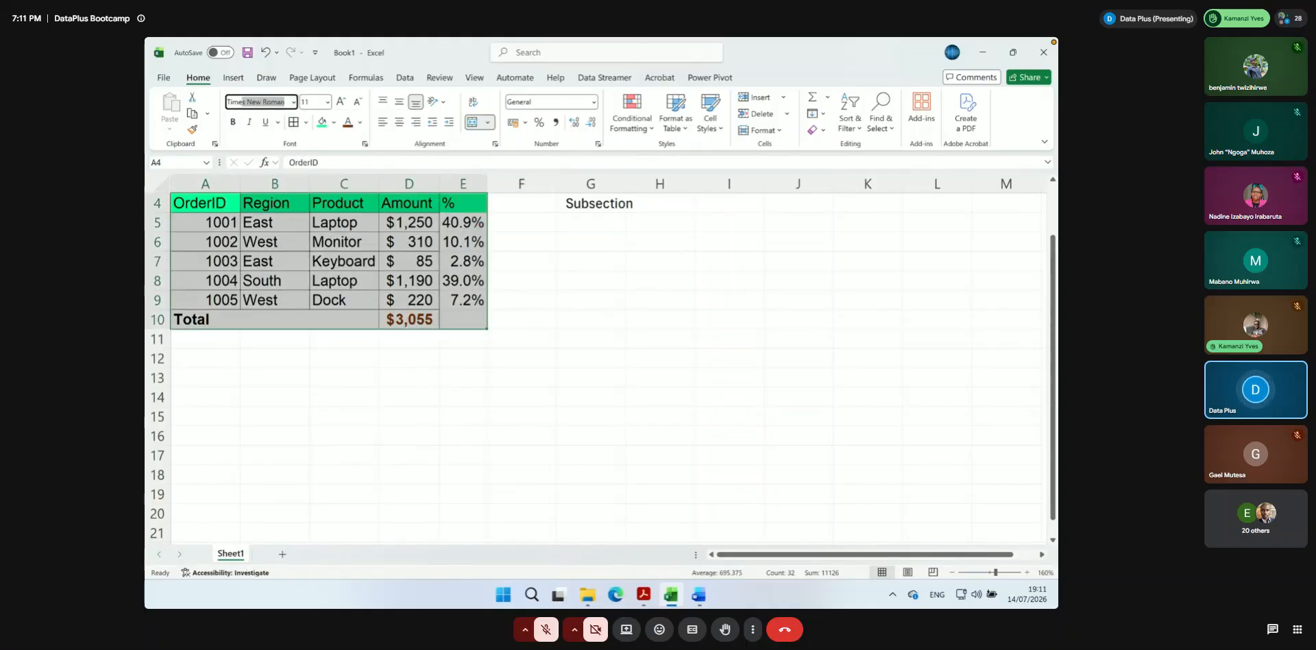
{"action": "key", "text": "Return"}
{"action": "left_click", "coordinate": [459, 318]}
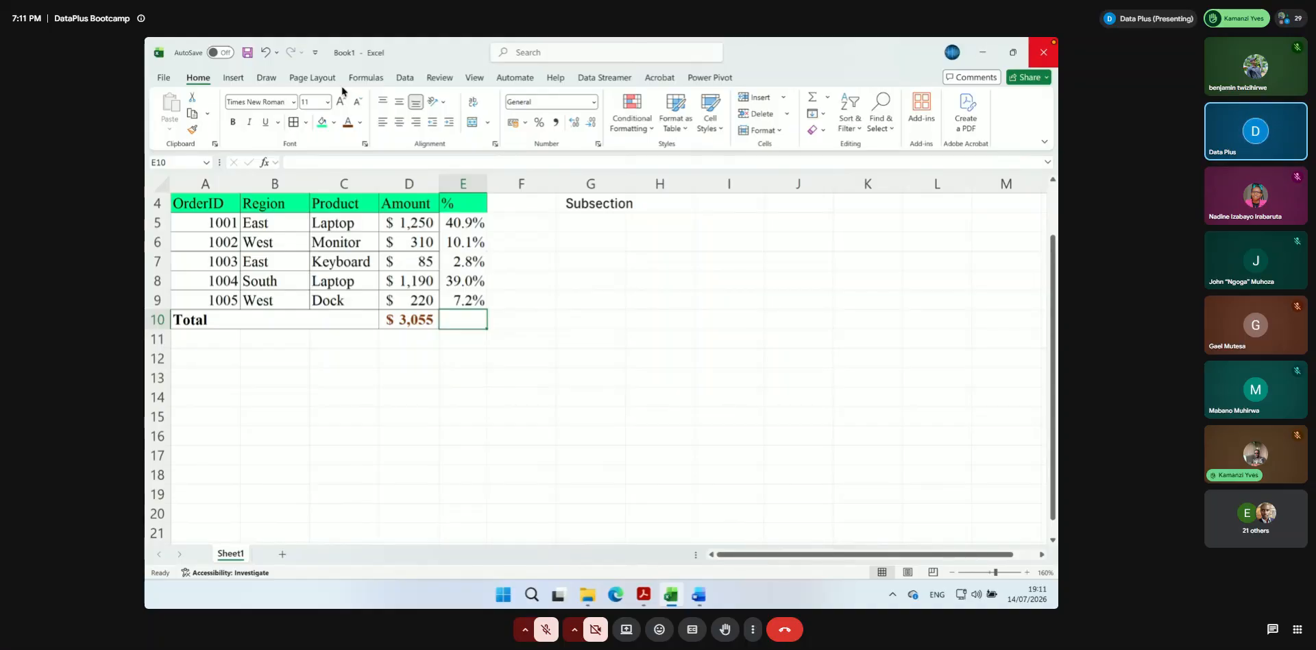
Undo both font changes on the sales table and go to E10
{"action": "left_click", "coordinate": [265, 53]}
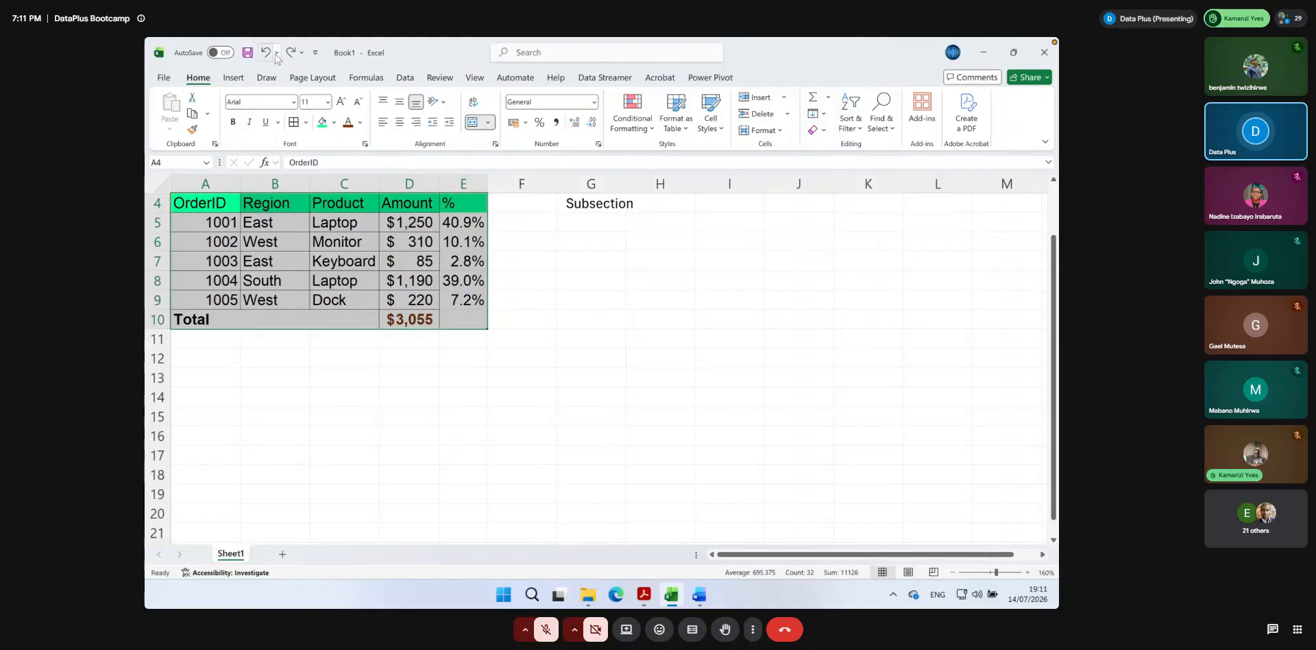
{"action": "left_click", "coordinate": [266, 53]}
{"action": "left_click", "coordinate": [266, 53]}
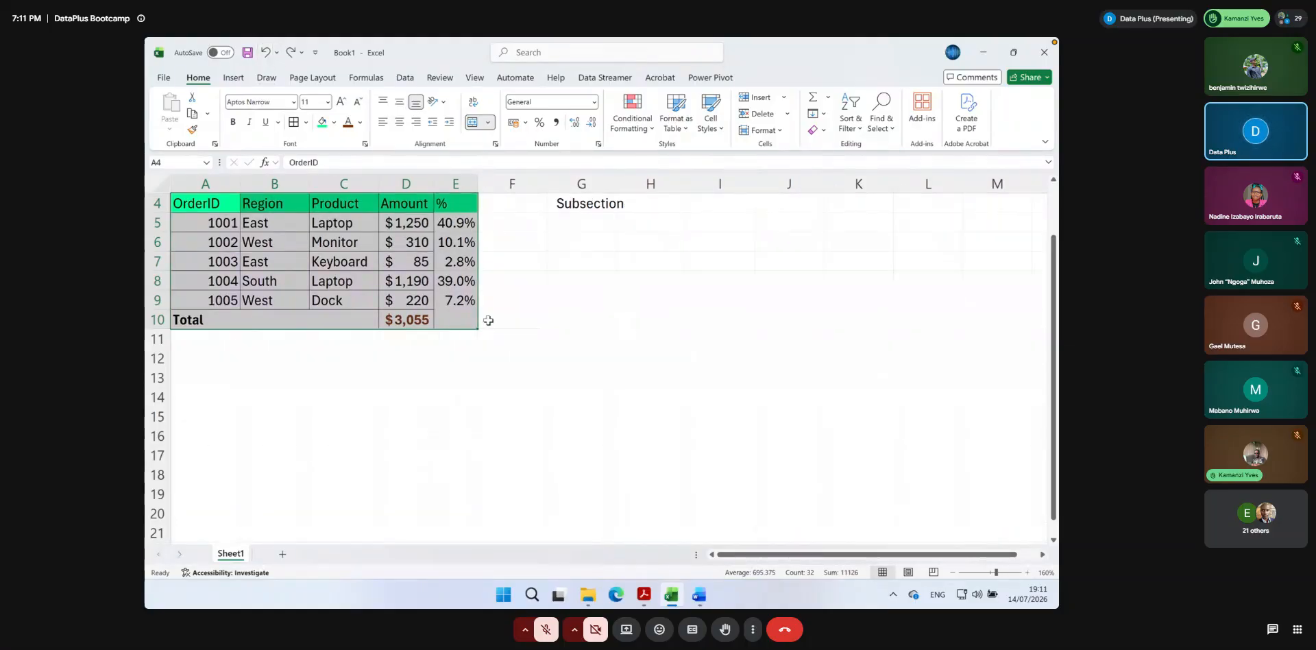
{"action": "left_click", "coordinate": [460, 324]}
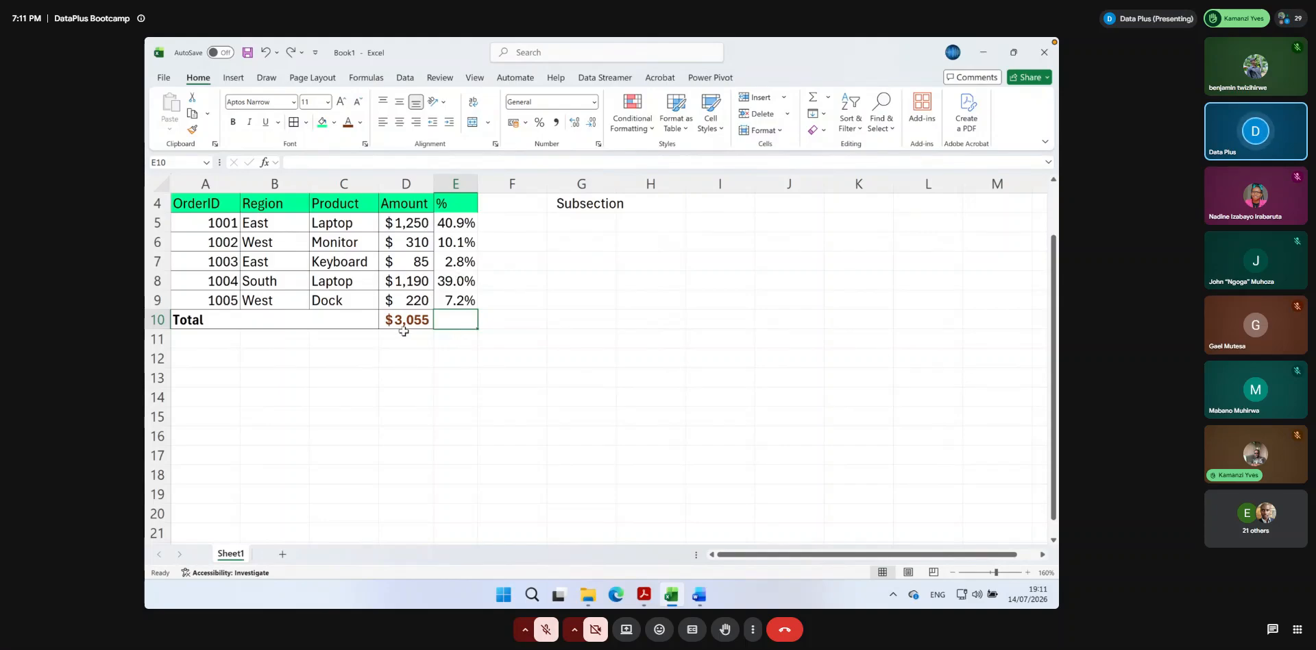
Enter the notes sum in H6, pct in H7 and N/T in I7 beside the sales table
{"action": "left_click", "coordinate": [670, 282]}
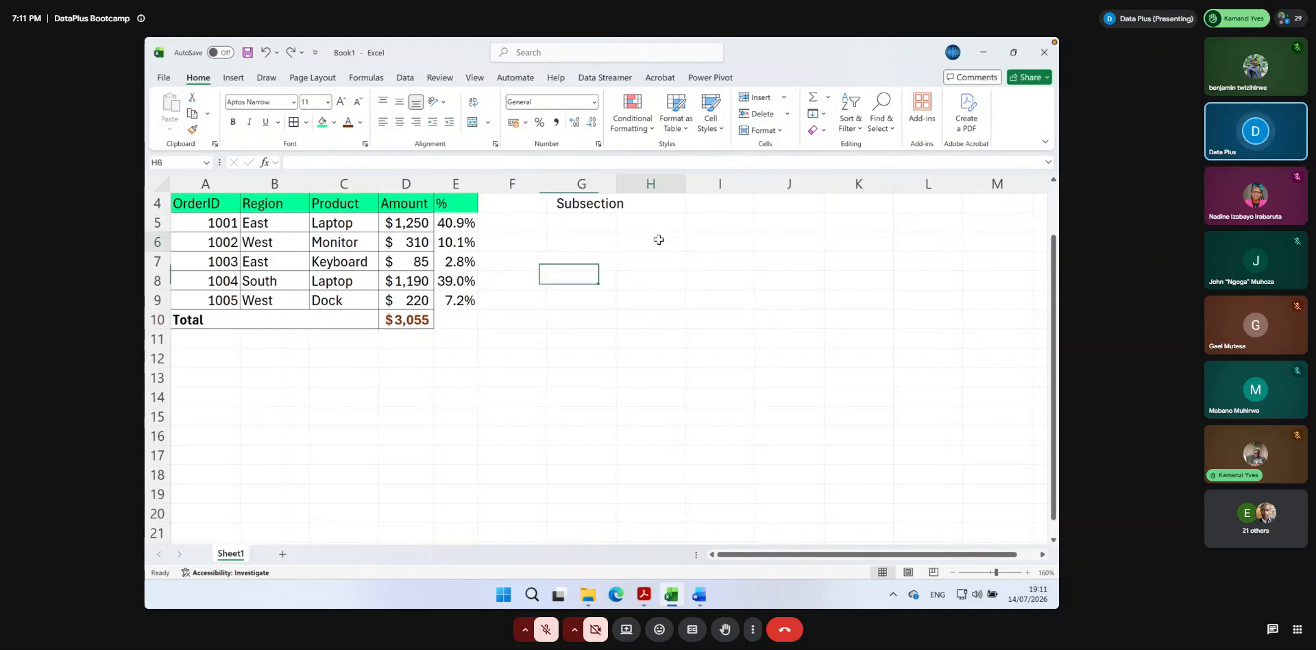
{"action": "left_click", "coordinate": [659, 239]}
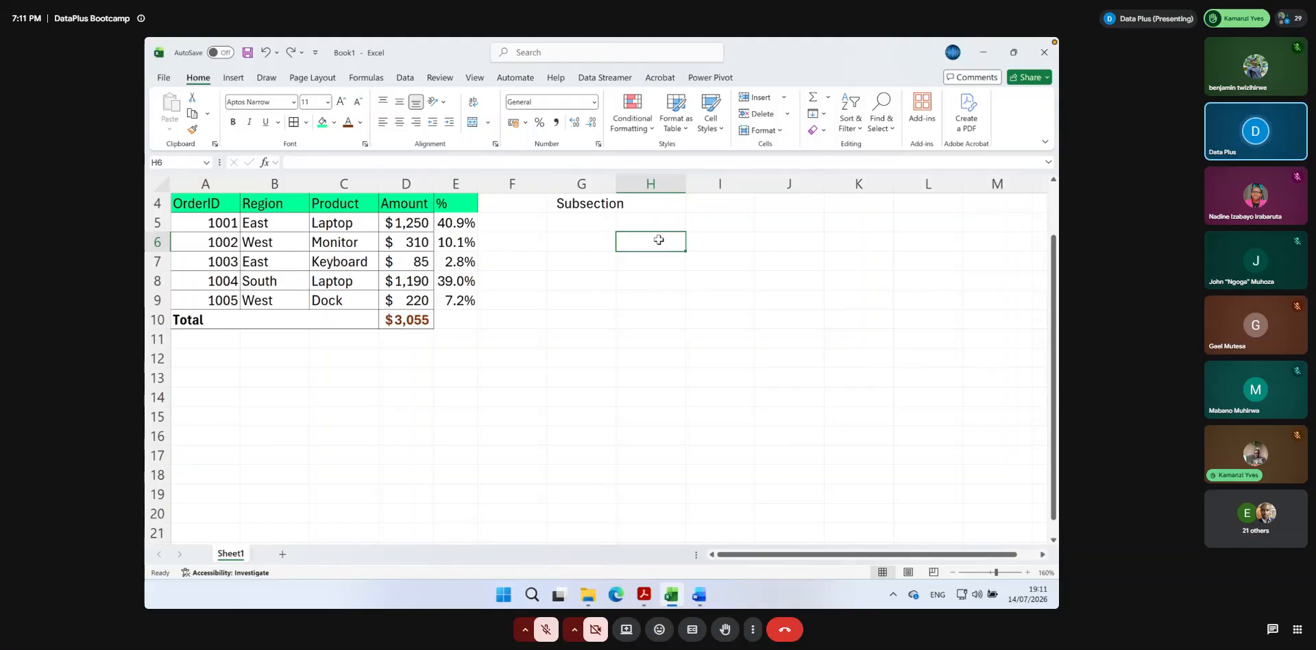
{"action": "type", "text": "sum"}
{"action": "key", "text": "Return"}
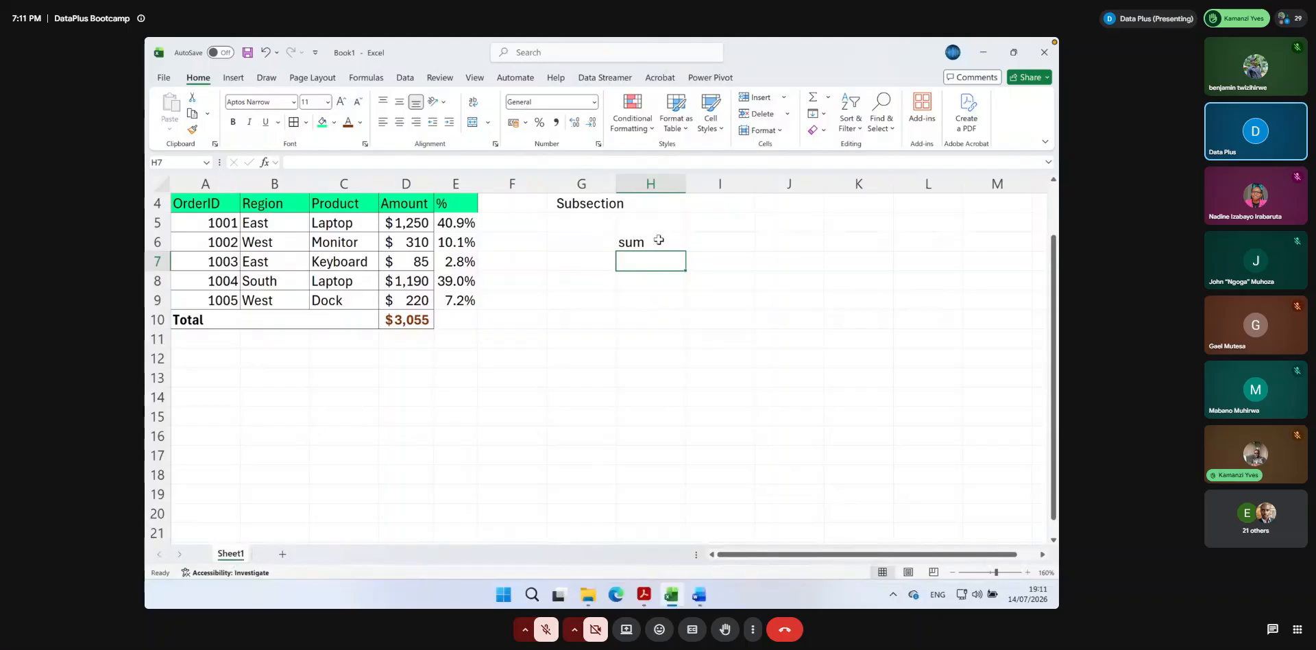
{"action": "type", "text": "p"}
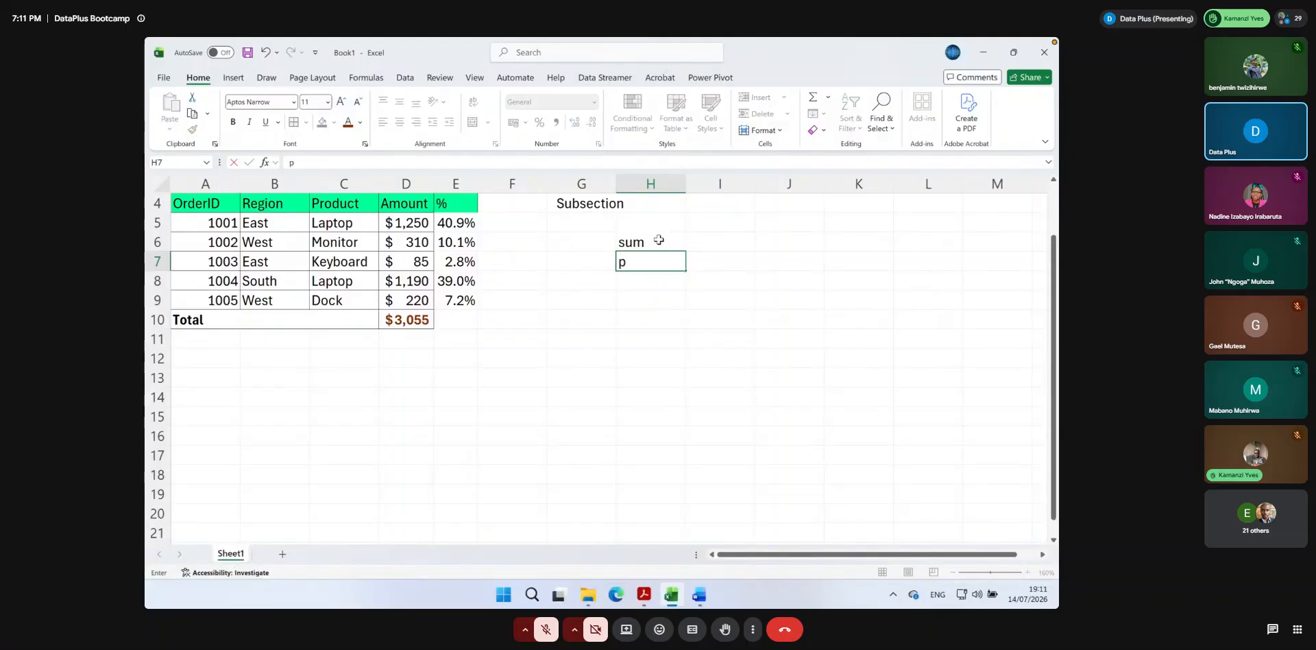
{"action": "type", "text": "ct"}
{"action": "key", "text": "Tab"}
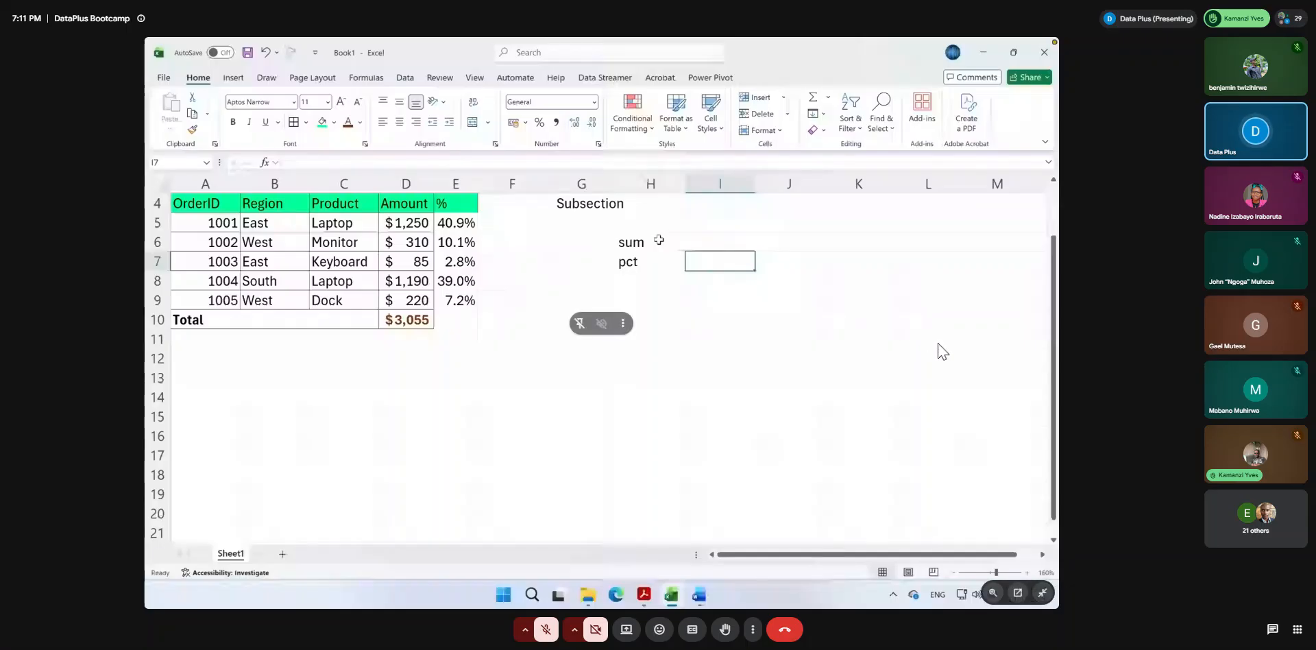
{"action": "type", "text": "N/T"}
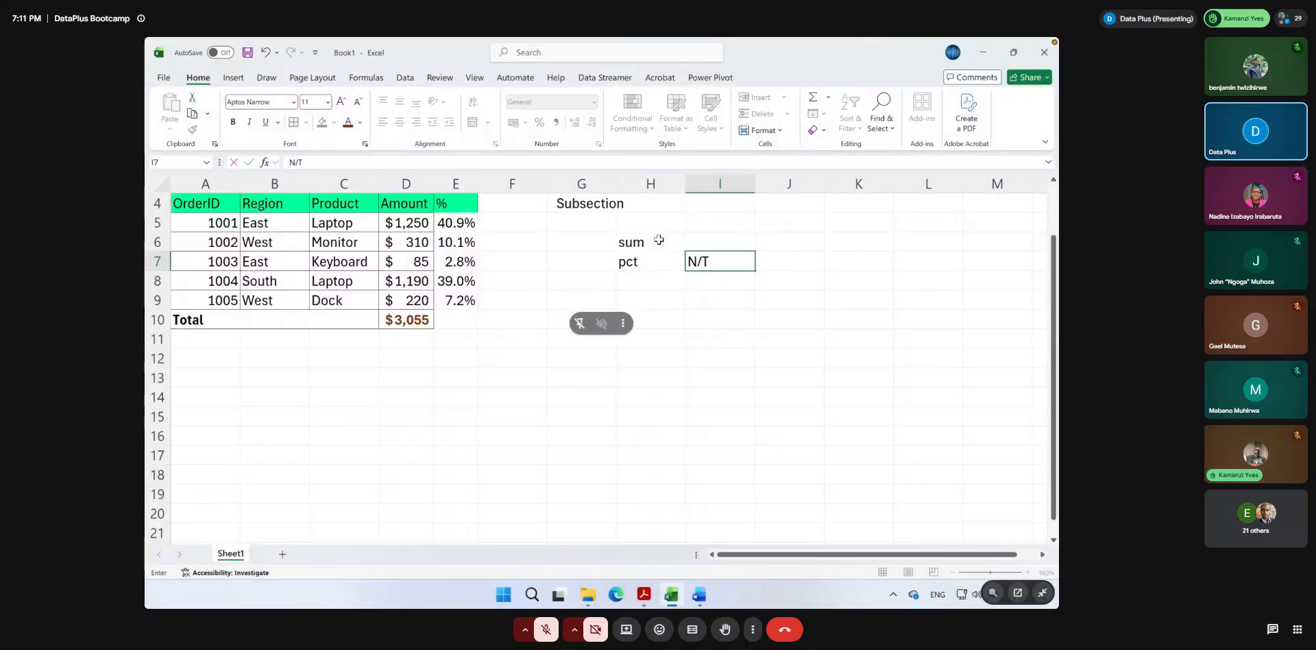
{"action": "key", "text": "Return"}
Select the percentages in E5:E9 to check their sum, and go to an empty cell below the table
{"action": "left_click_drag", "start_coordinate": [455, 223], "coordinate": [455, 299]}
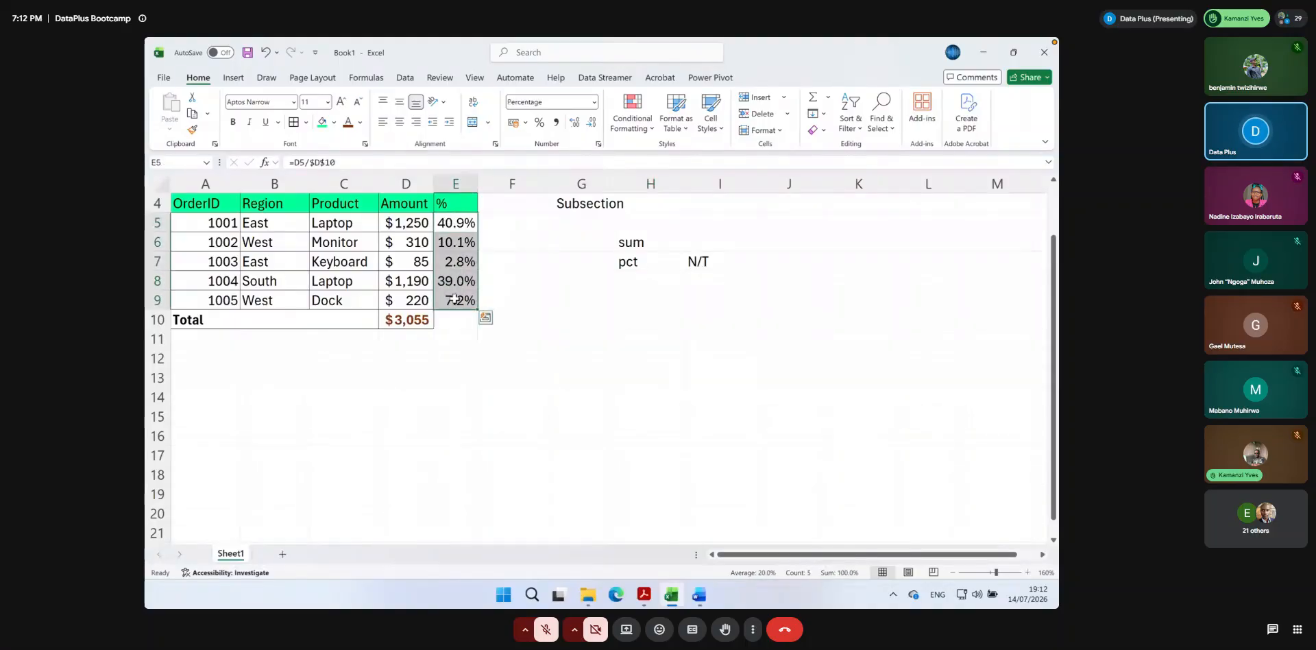
{"action": "left_click", "coordinate": [522, 367]}
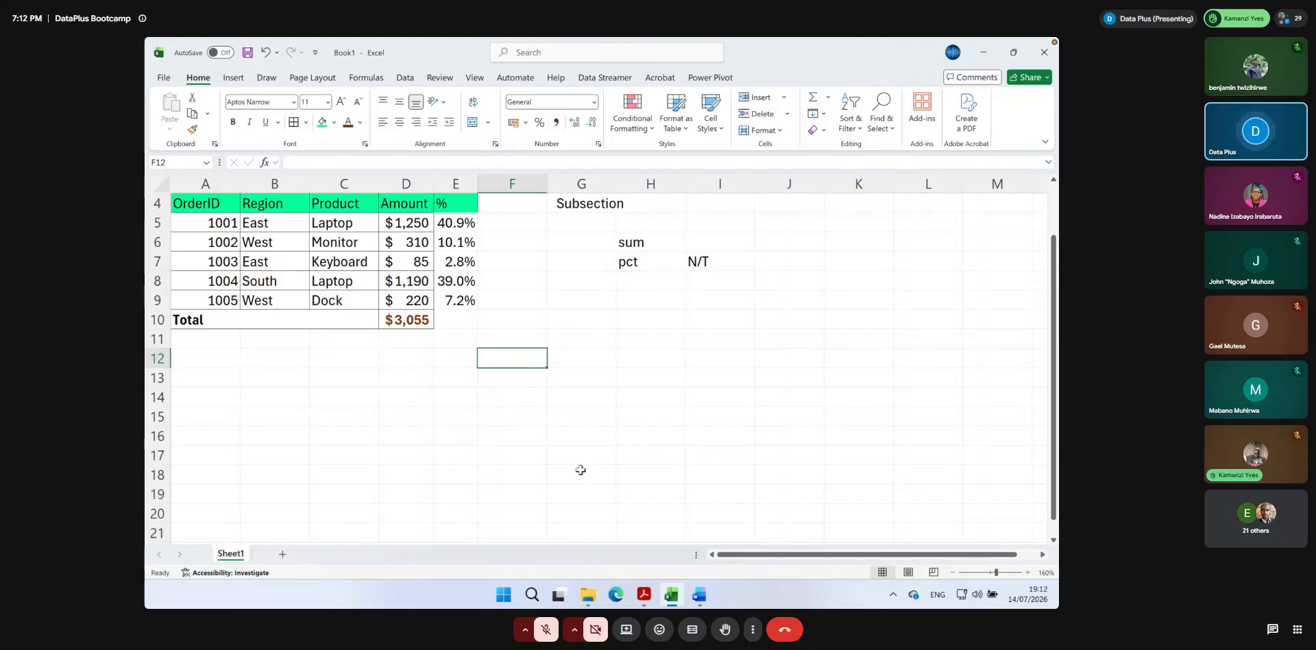
View the PDF page Excel Tables & Structured References in a maximized Acrobat window, and return to the Excel workbook
{"action": "left_click", "coordinate": [700, 594]}
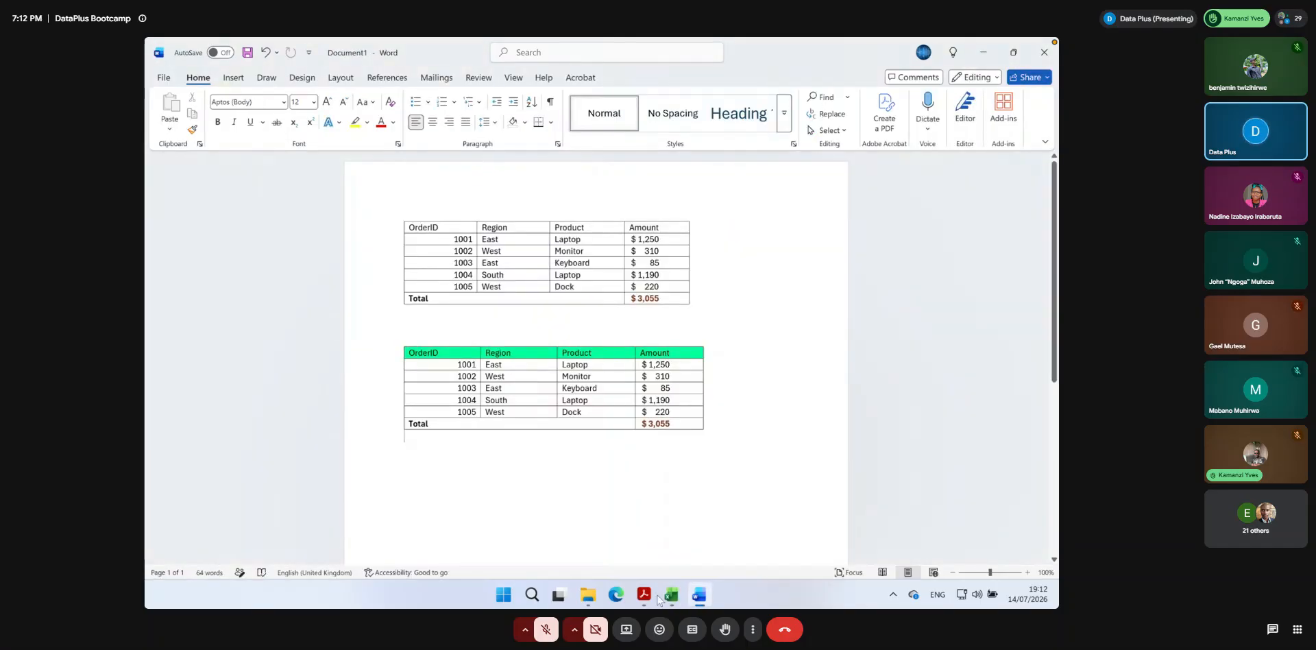
{"action": "left_click", "coordinate": [648, 595]}
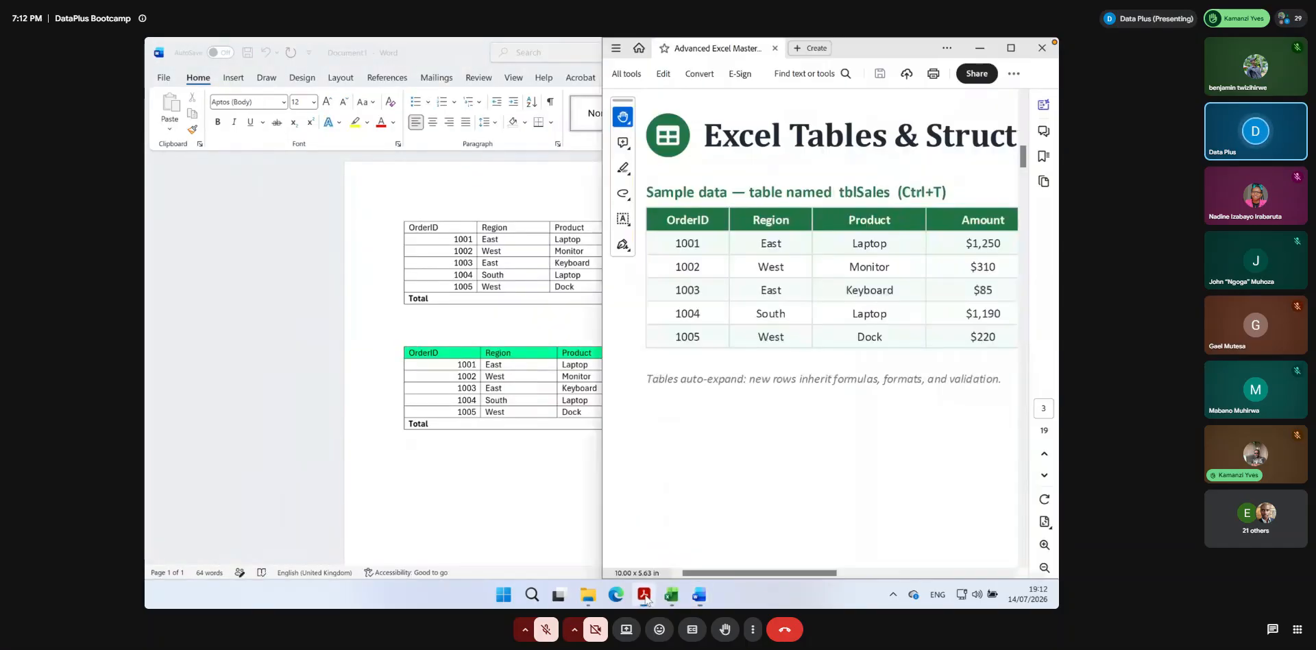
{"action": "left_click", "coordinate": [1010, 47]}
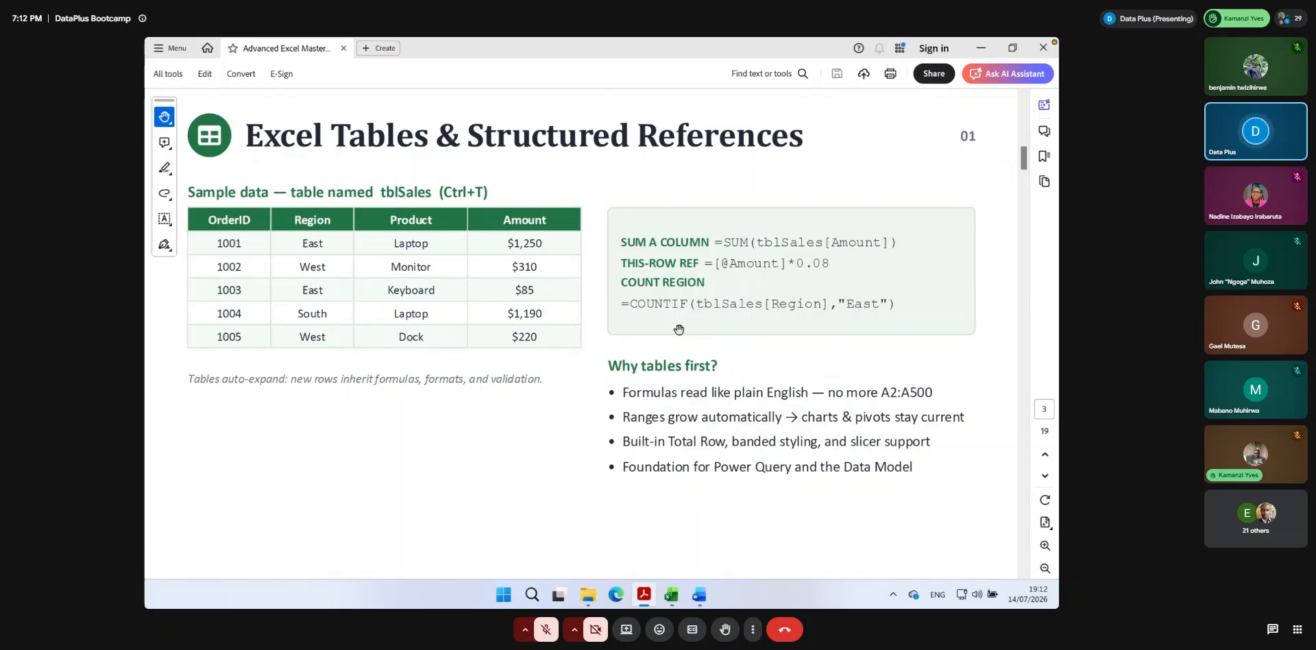
{"action": "mouse_move", "coordinate": [671, 600]}
{"action": "left_click", "coordinate": [671, 596]}
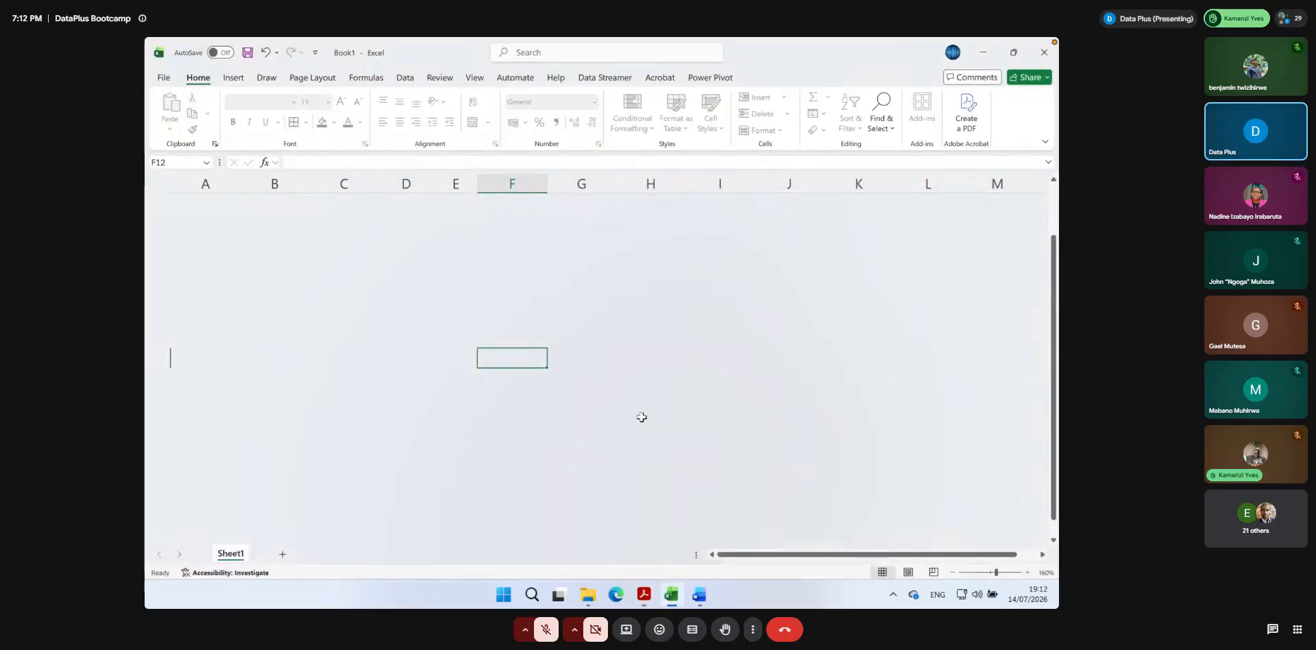
Clear the Subsection label in G4 with columns G to I selected
{"action": "left_click_drag", "start_coordinate": [578, 184], "coordinate": [717, 184]}
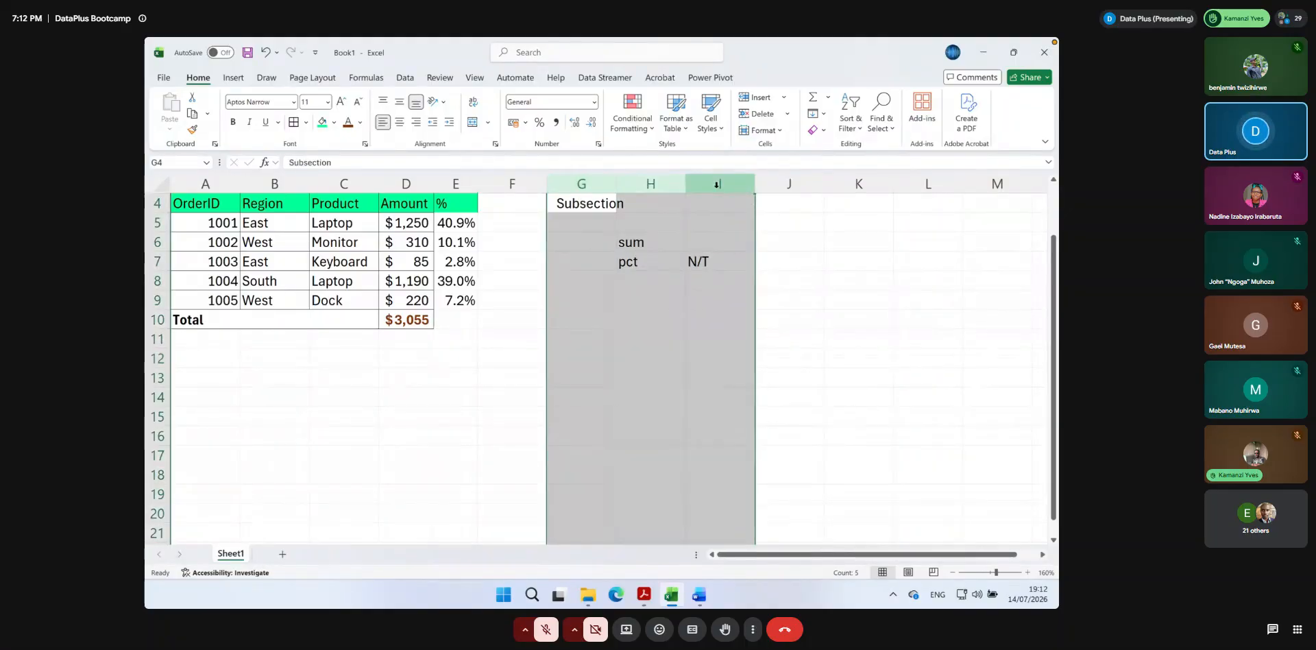
{"action": "key", "text": "BackSpace"}
{"action": "left_click", "coordinate": [673, 249]}
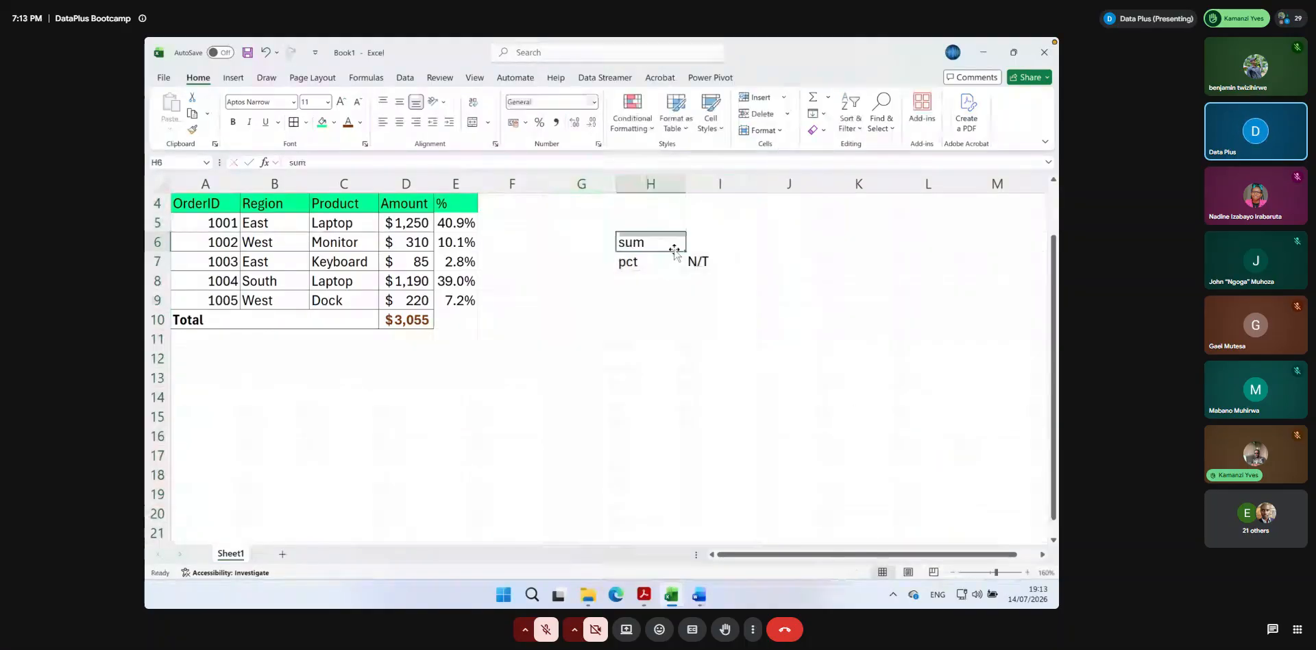
Delete columns G to I with the leftover notes sum, pct and N/T
{"action": "left_click_drag", "start_coordinate": [581, 184], "coordinate": [712, 180]}
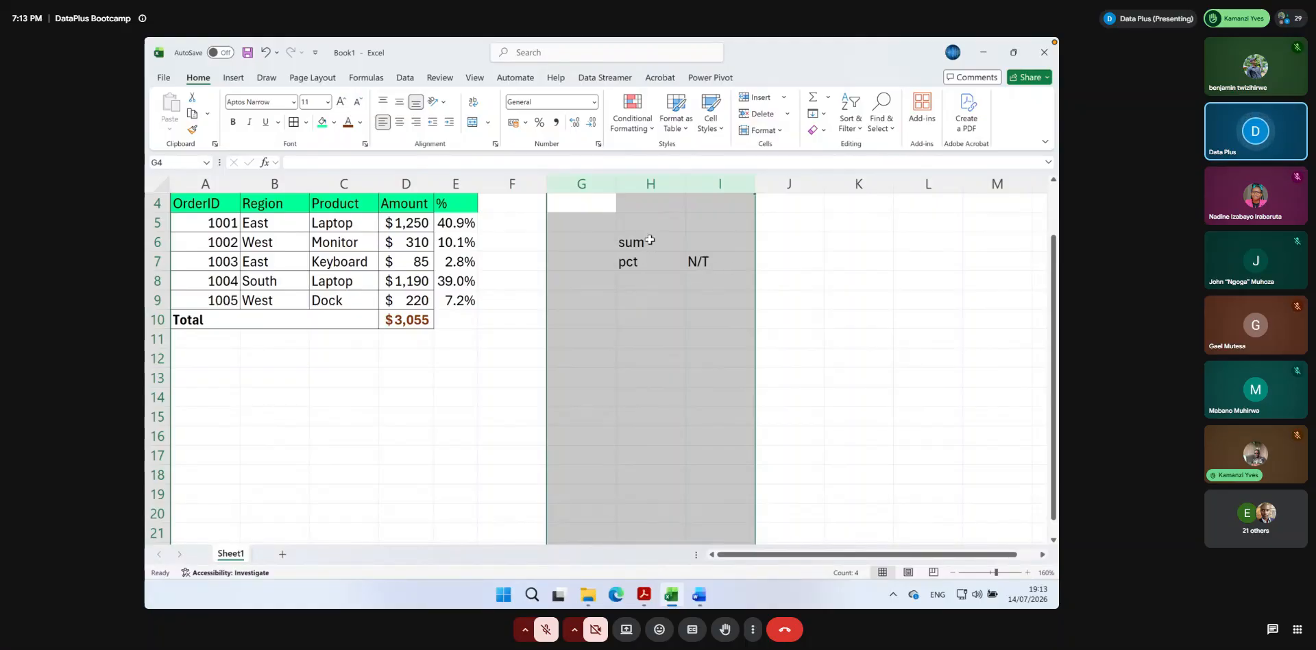
{"action": "left_click_drag", "start_coordinate": [573, 184], "coordinate": [692, 182]}
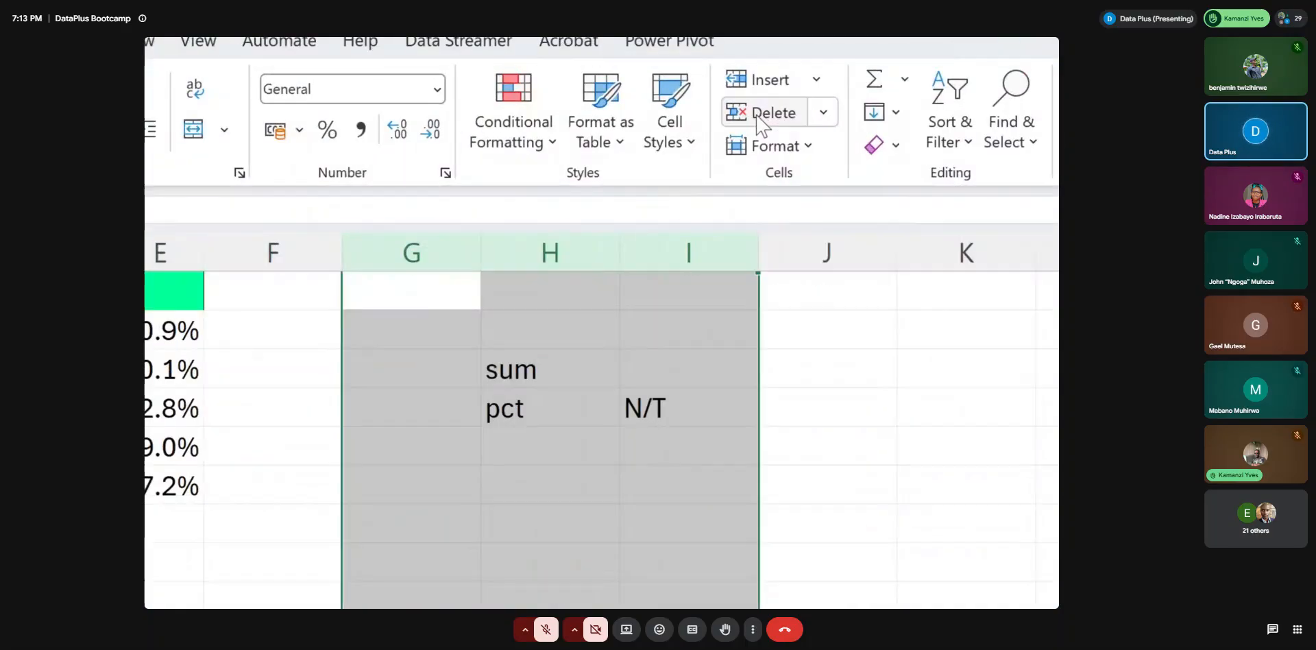
{"action": "right_click", "coordinate": [448, 254]}
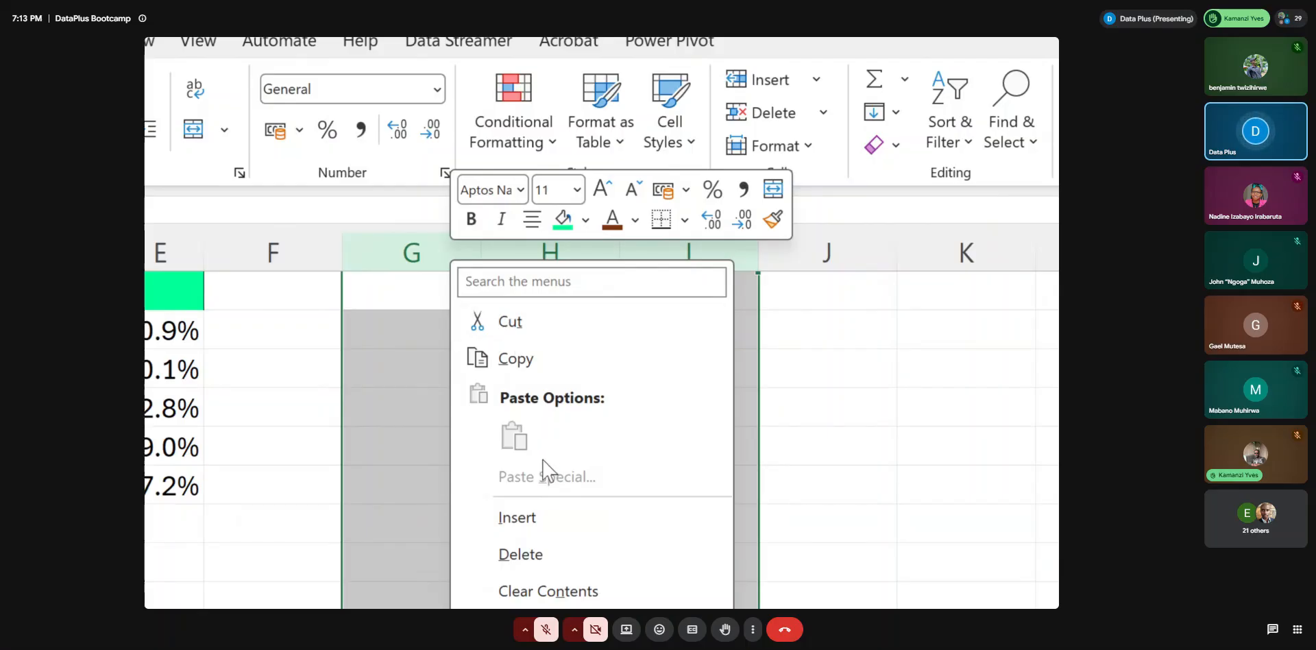
{"action": "left_click", "coordinate": [533, 556]}
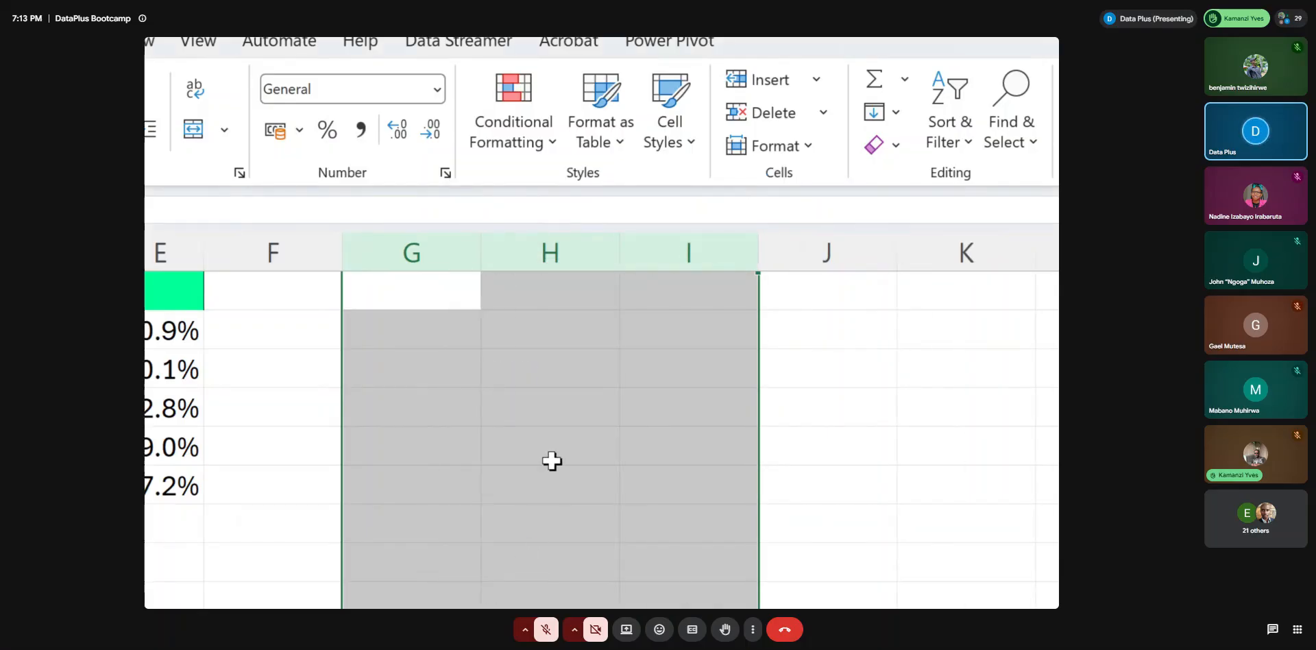
{"action": "scroll", "coordinate": [578, 455], "scroll_direction": "down", "scroll_amount": 1}
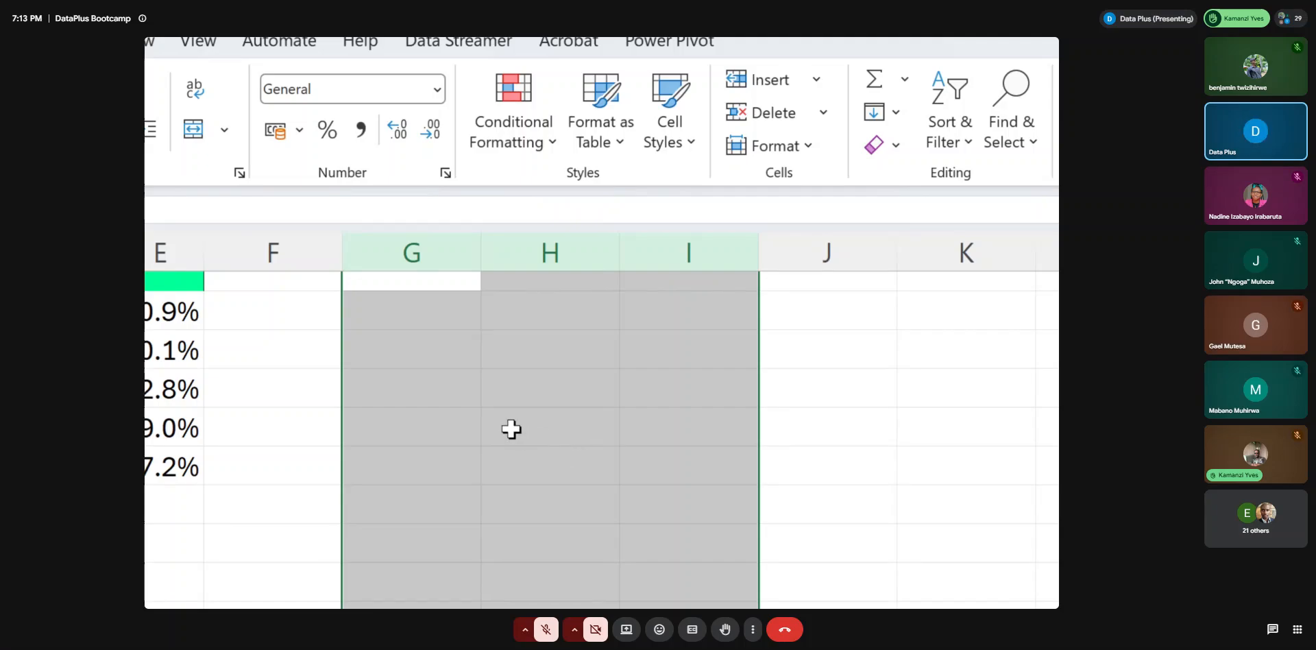
{"action": "left_click", "coordinate": [466, 396]}
{"action": "scroll", "coordinate": [461, 377], "scroll_direction": "up", "scroll_amount": 1}
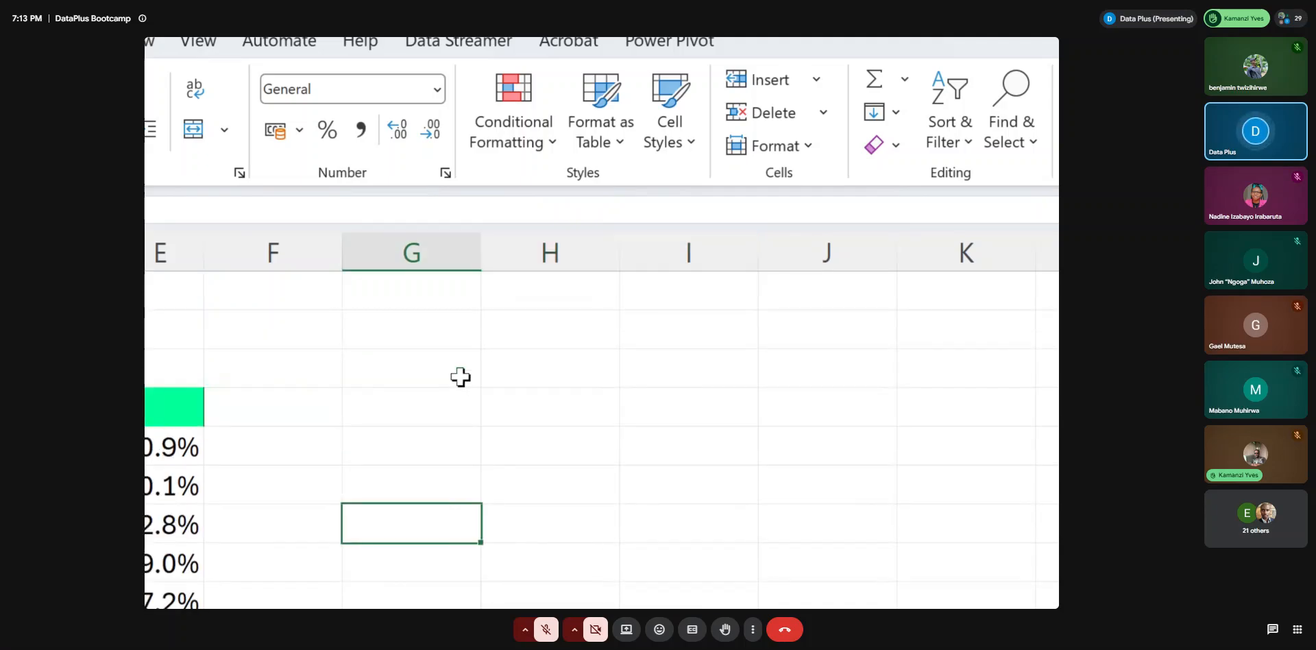
{"action": "scroll", "coordinate": [461, 377], "scroll_direction": "down", "scroll_amount": 1}
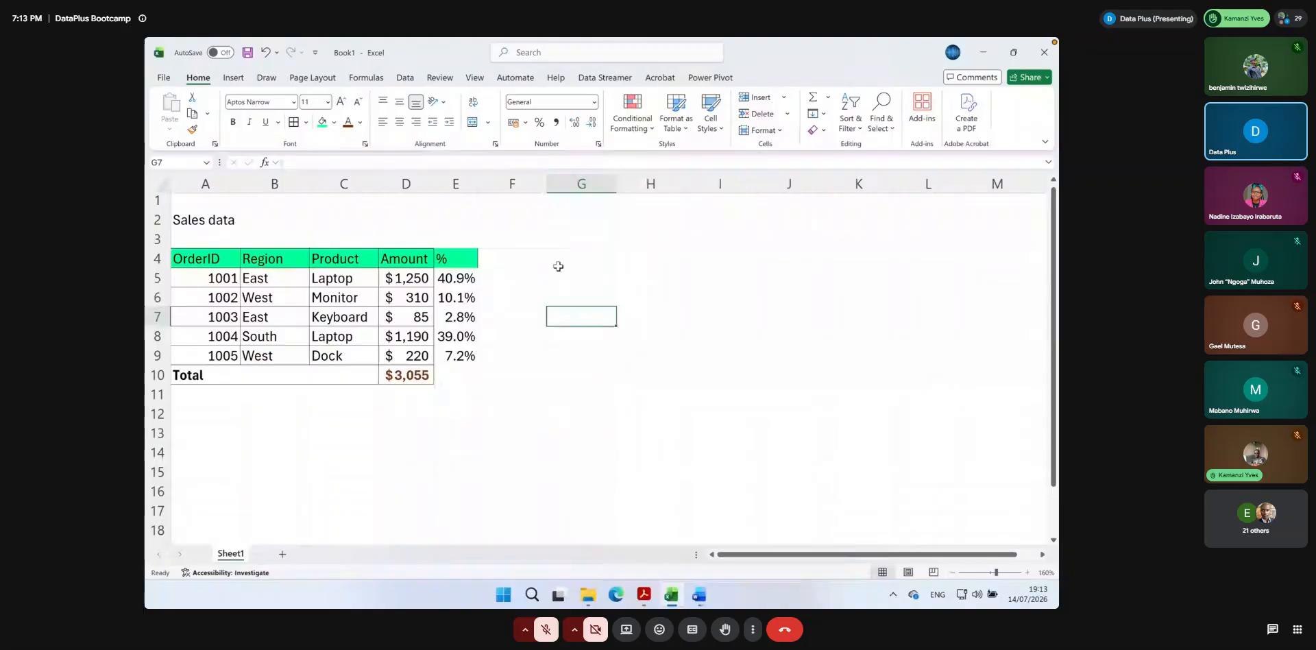
Enter the label Tax Rate in C2 and the value 0.08 in D2 above the sales table
{"action": "left_click", "coordinate": [337, 221]}
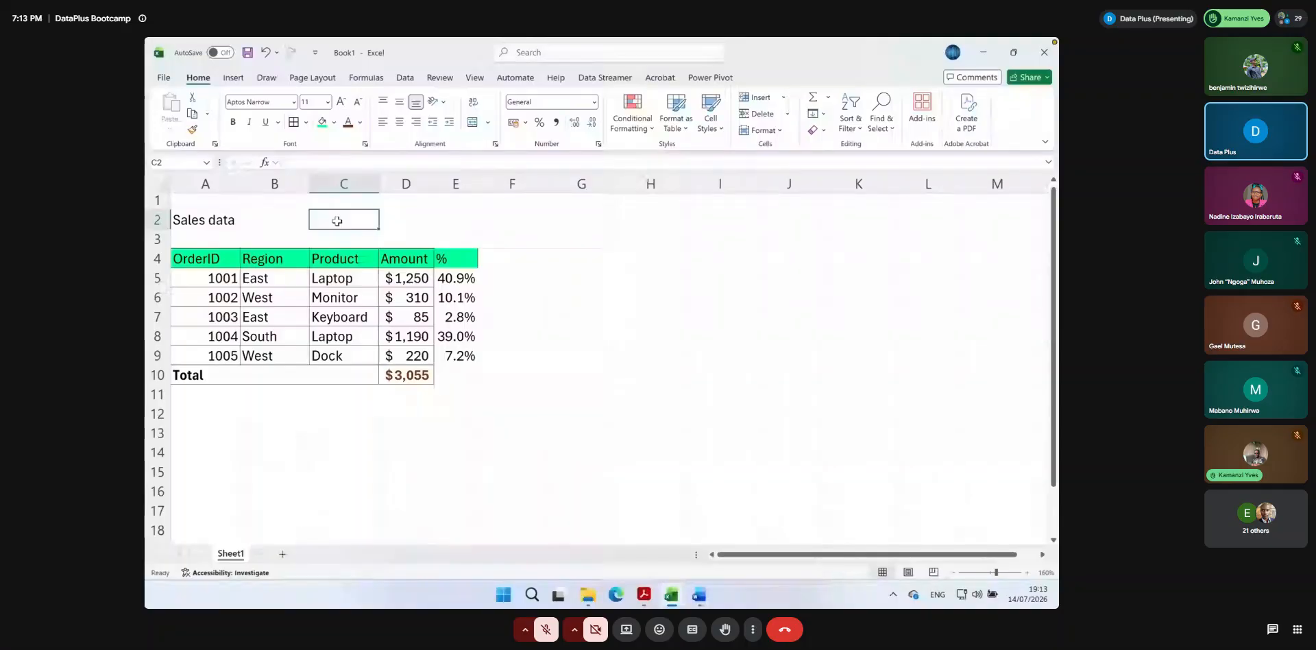
{"action": "type", "text": "Tax Rate"}
{"action": "key", "text": "Tab"}
{"action": "type", "text": "0.08"}
{"action": "key", "text": "Return"}
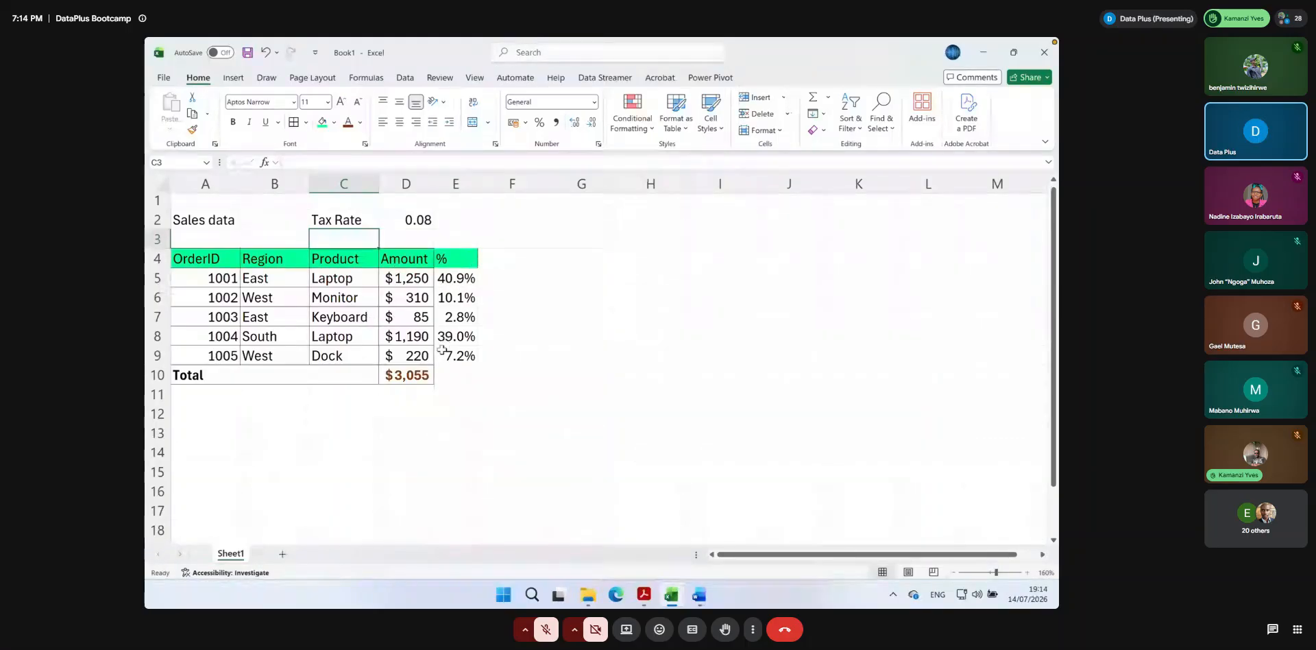
Add the column header Tax in F4 next to the % header of the sales table
{"action": "left_click", "coordinate": [444, 181]}
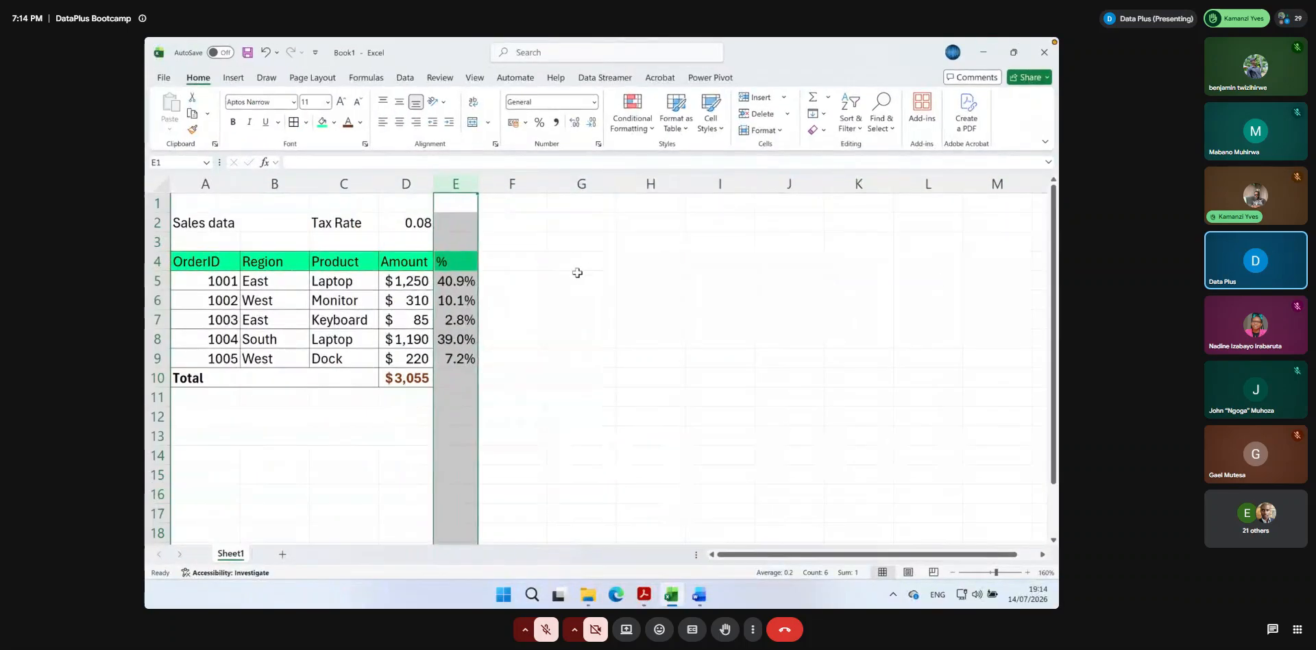
{"action": "left_click", "coordinate": [362, 474]}
{"action": "left_click", "coordinate": [511, 265]}
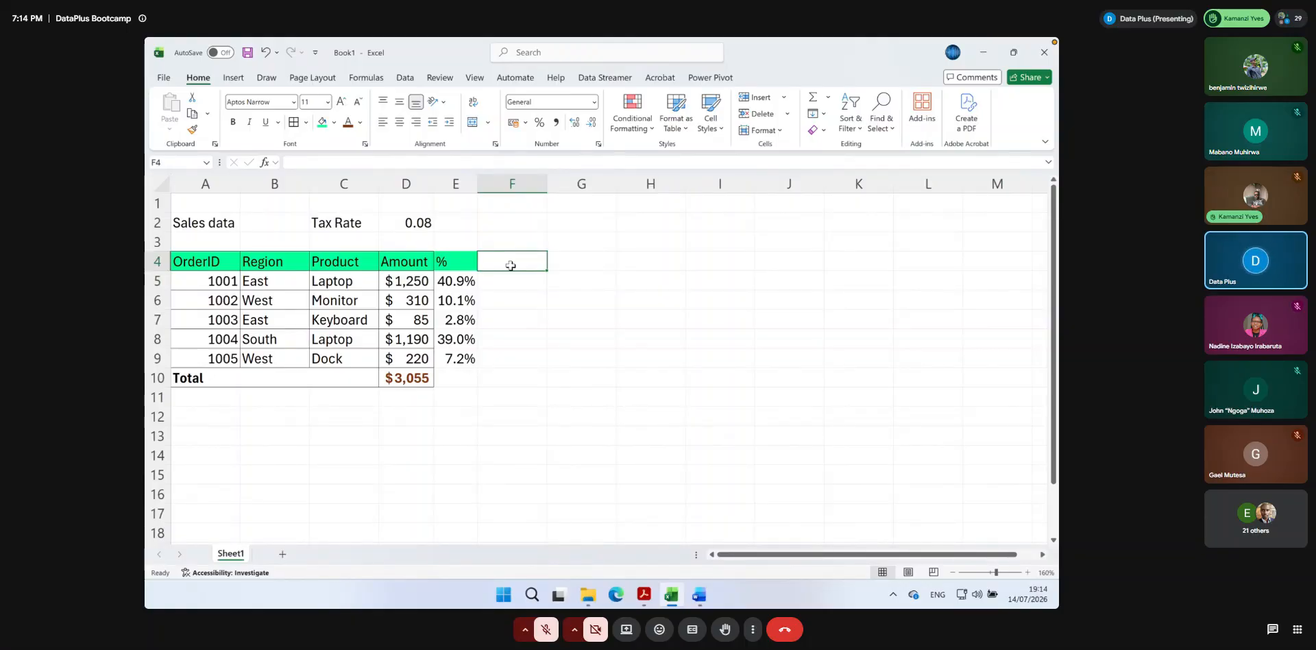
{"action": "type", "text": "Tax"}
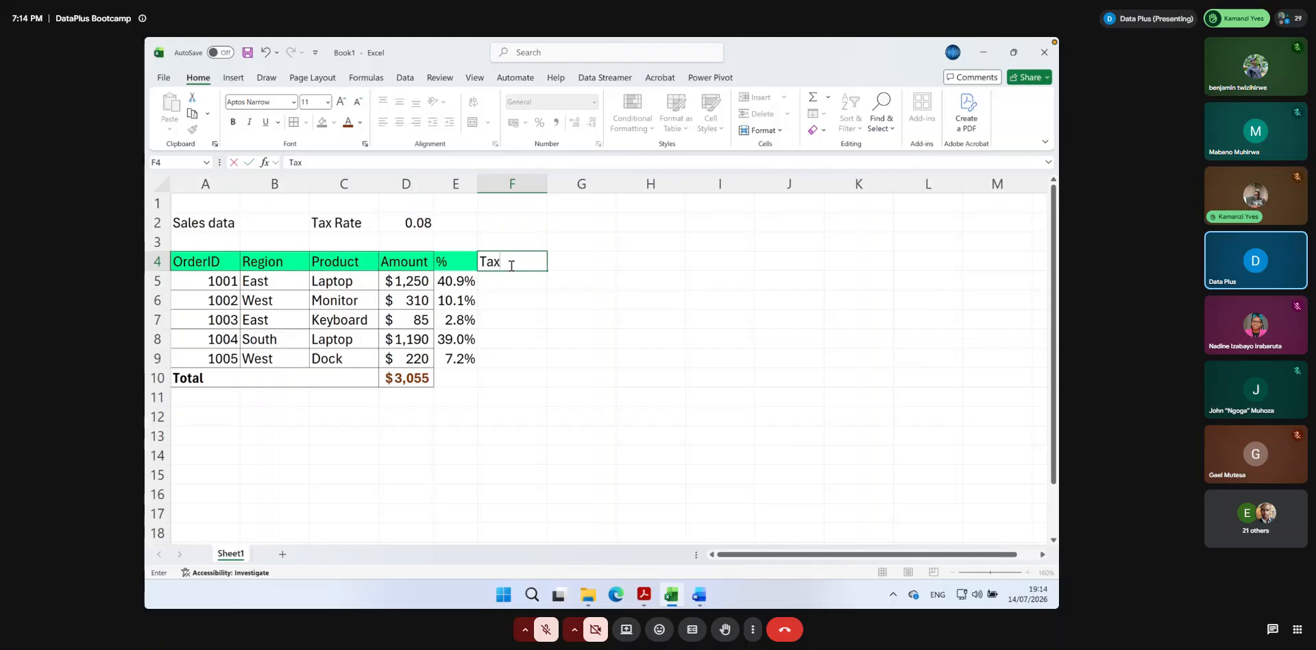
{"action": "key", "text": "Return"}
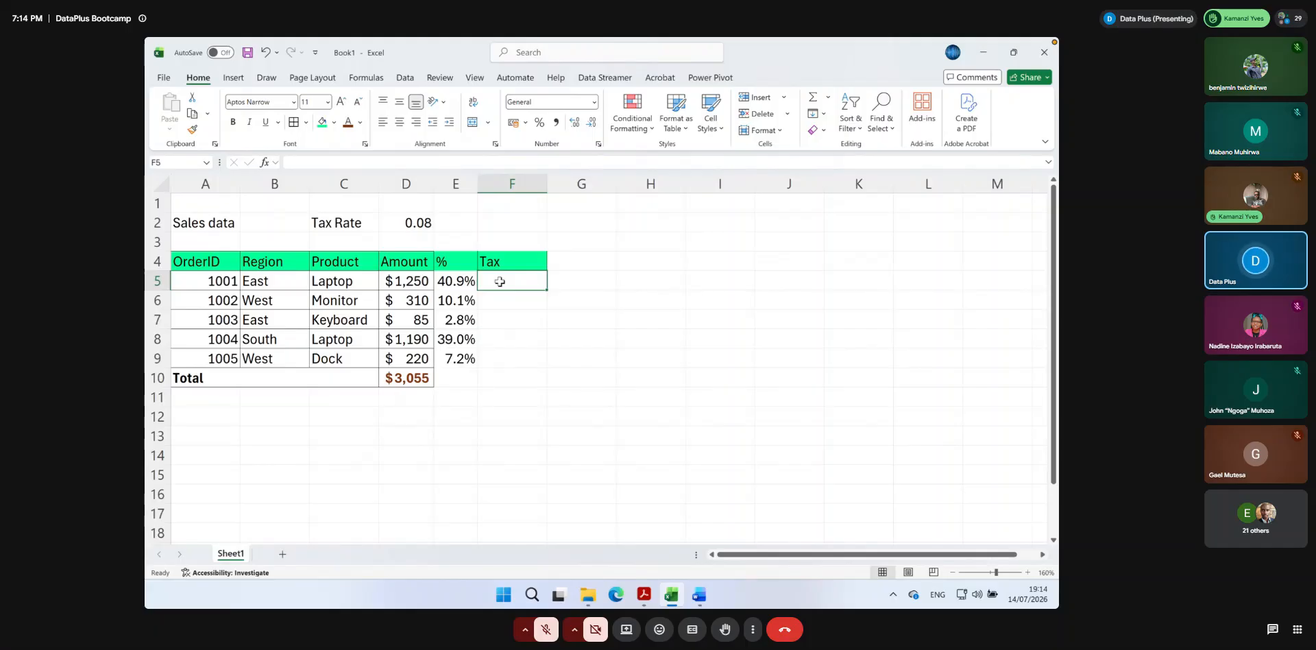
Calculate the first order's tax in F5 with the formula =D5*D2
{"action": "type", "text": "="}
{"action": "left_click", "coordinate": [407, 281]}
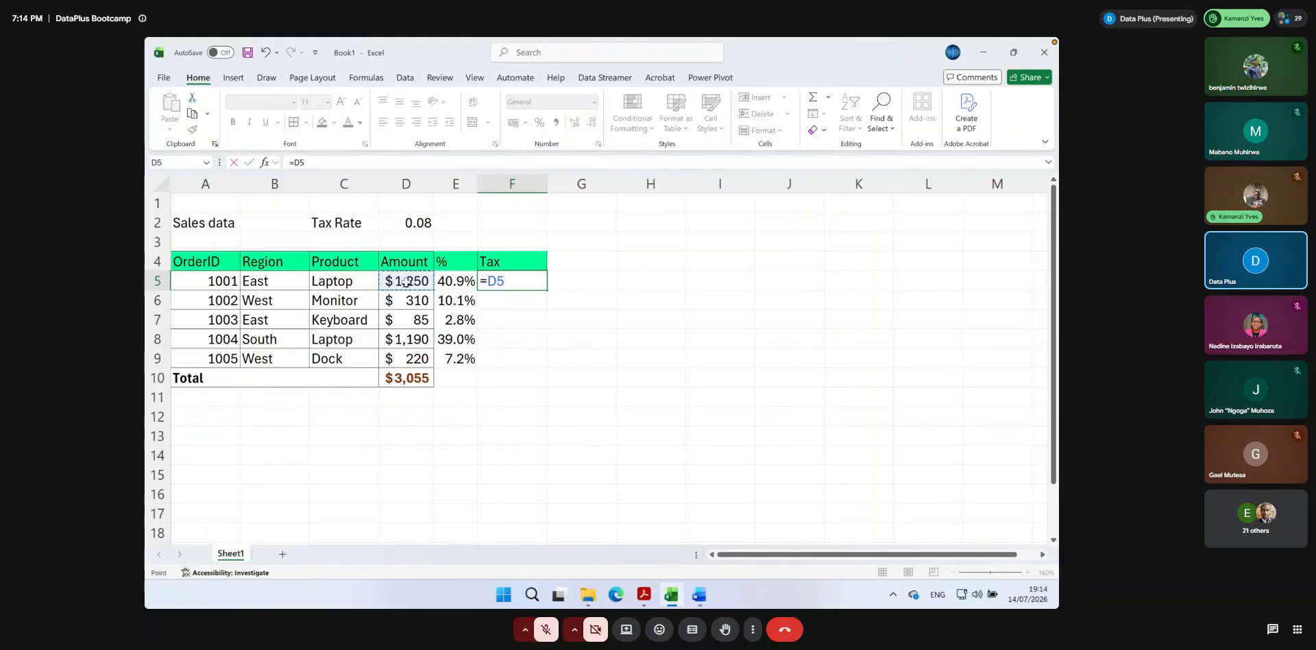
{"action": "type", "text": "*"}
{"action": "left_click", "coordinate": [406, 224]}
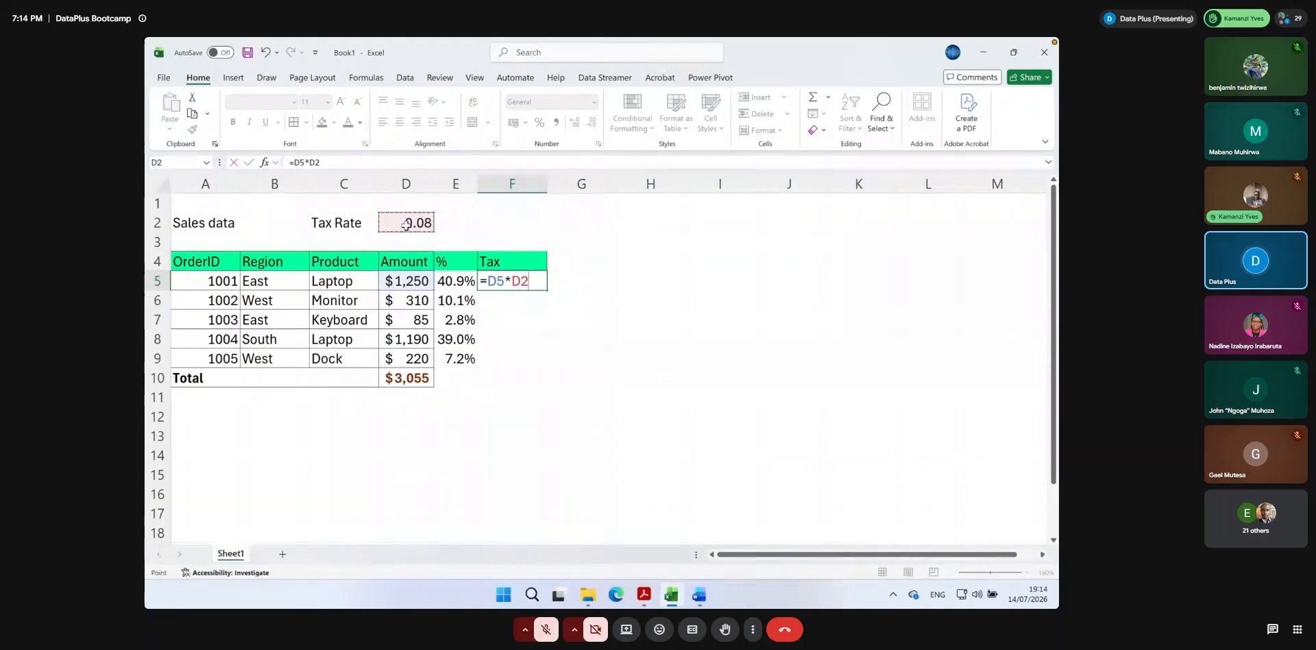
{"action": "key", "text": "Return"}
Fill the Tax formula from F5 down through F9
{"action": "left_click", "coordinate": [520, 277]}
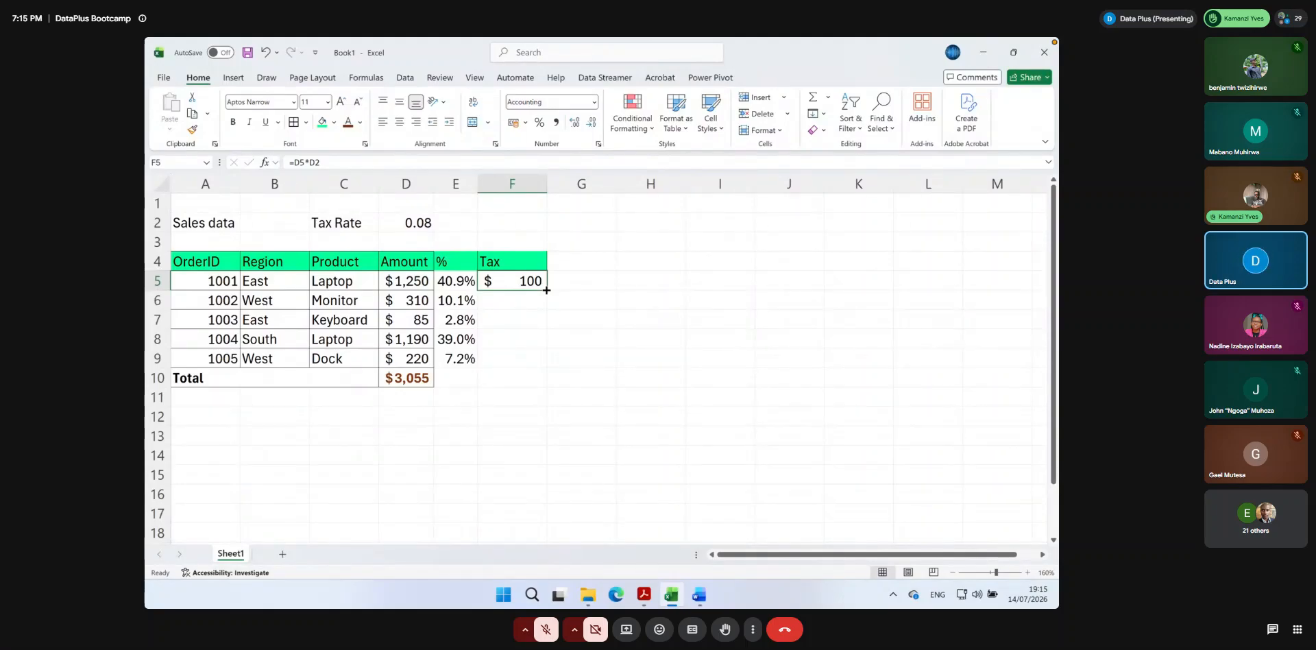
{"action": "left_click_drag", "start_coordinate": [546, 290], "coordinate": [547, 290]}
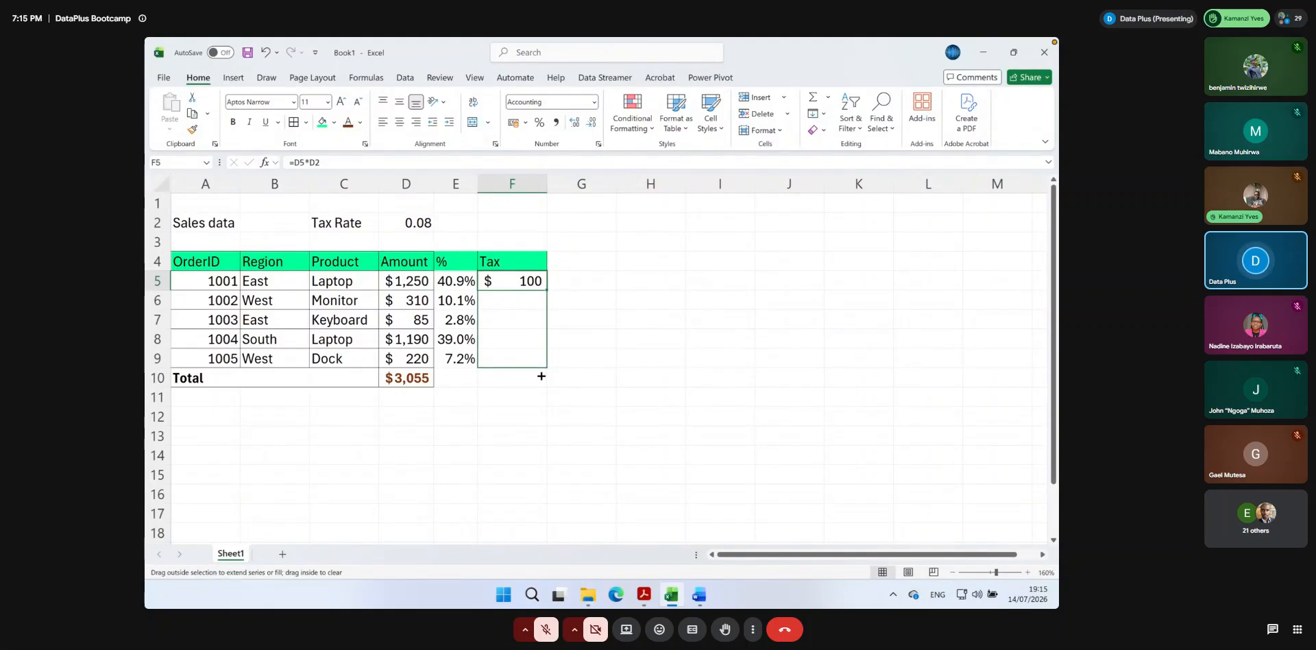
{"action": "left_click_drag", "start_coordinate": [541, 375], "coordinate": [541, 375]}
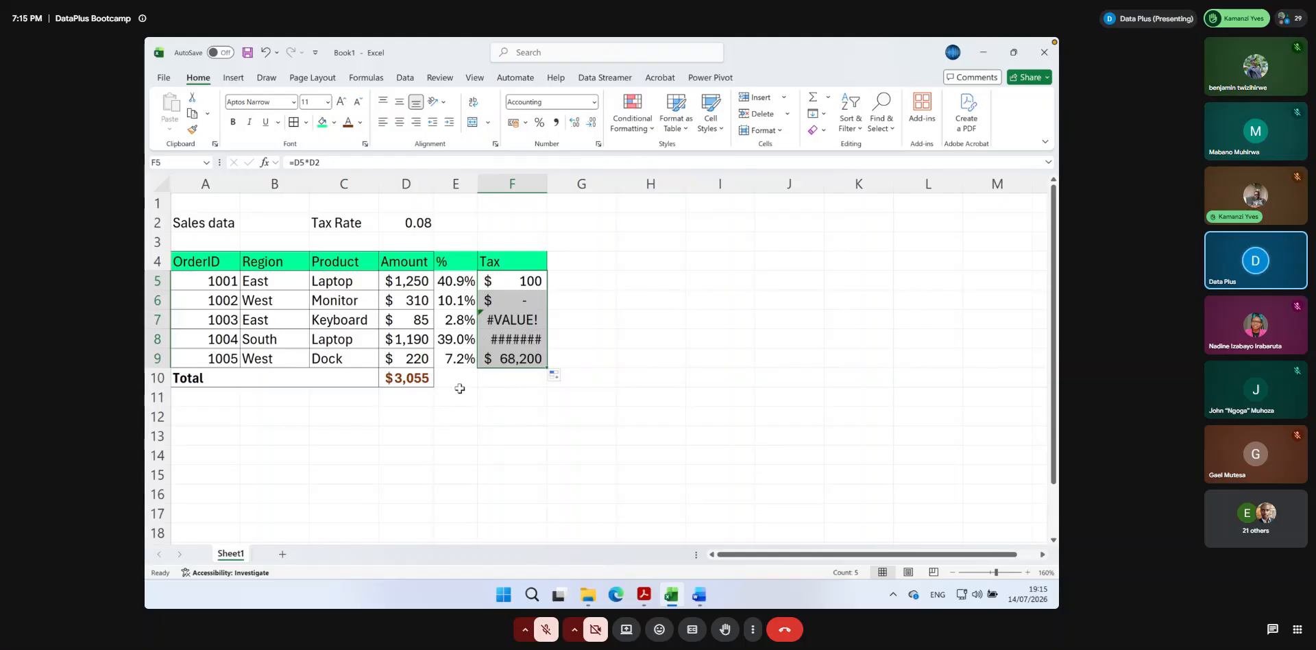
Examine the cell references in the Tax formulas F5 to F8 and compare them with the percentage formulas in E5:E9
{"action": "left_click", "coordinate": [512, 351]}
{"action": "double_click", "coordinate": [522, 282]}
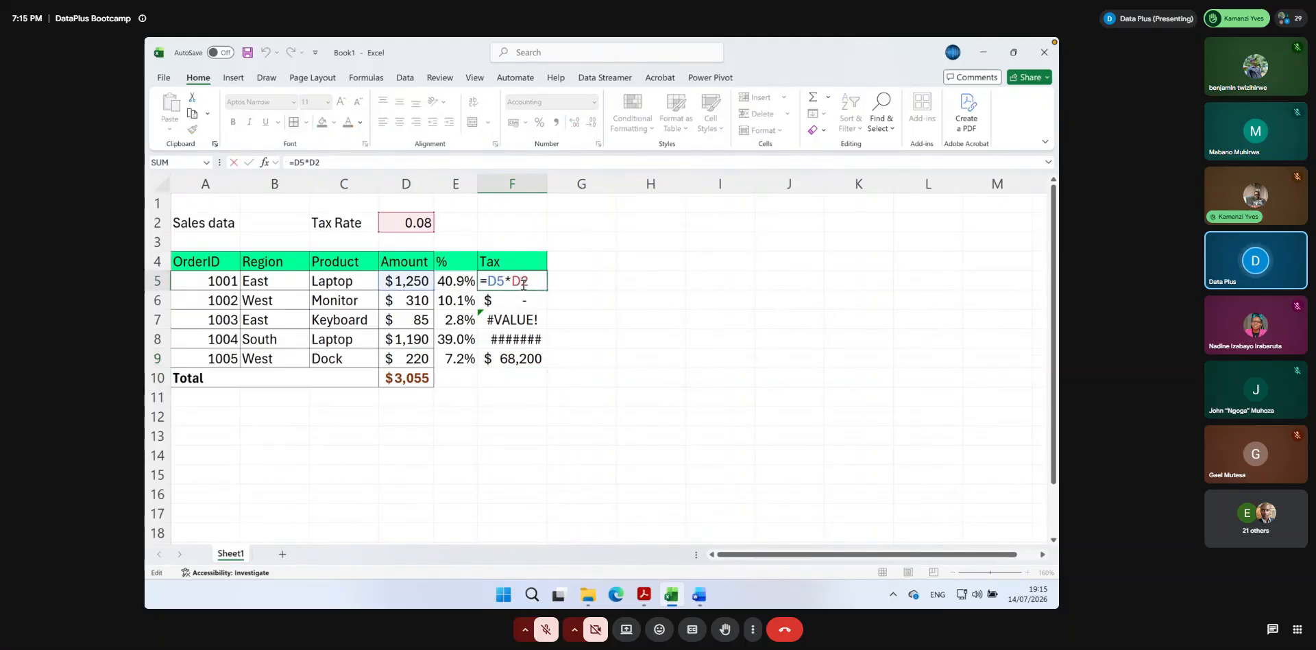
{"action": "key", "text": "Return"}
{"action": "double_click", "coordinate": [519, 307]}
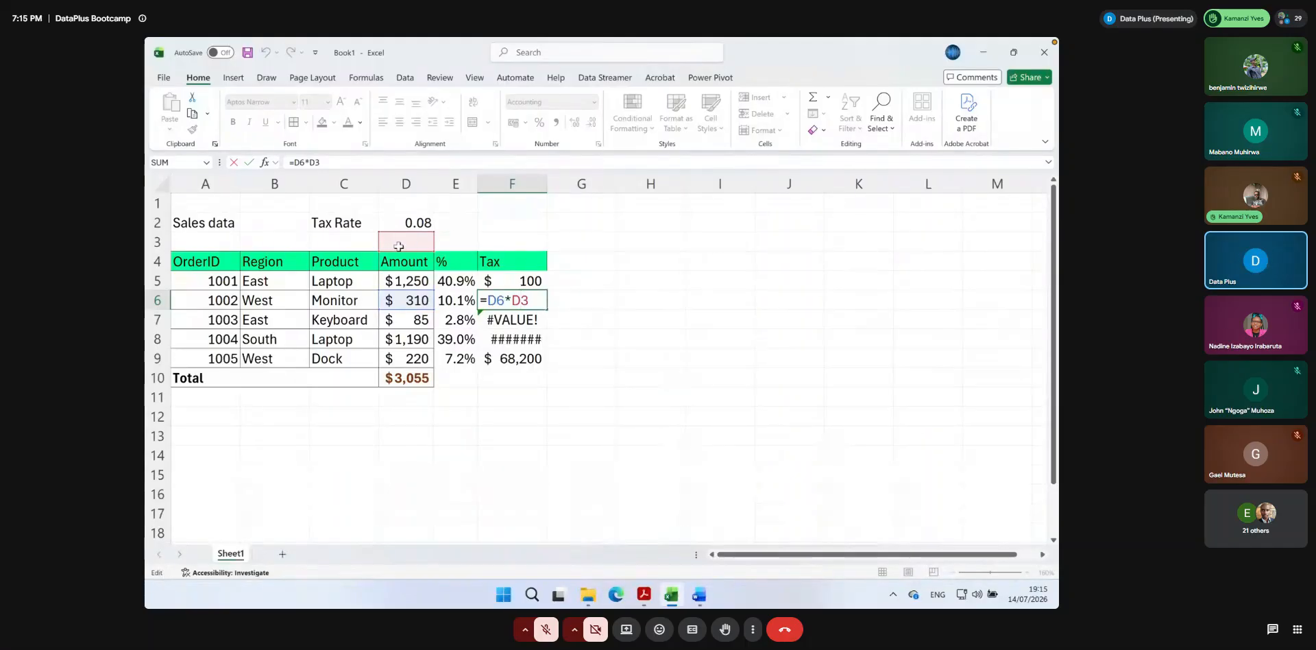
{"action": "key", "text": "Return"}
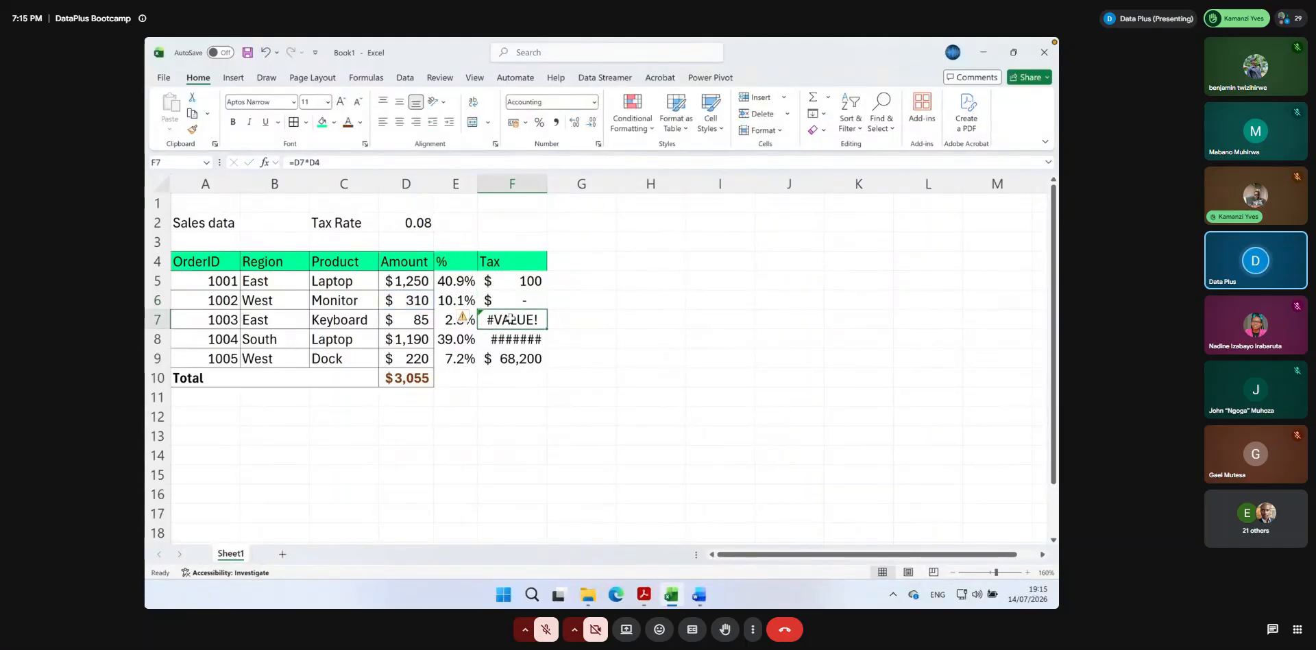
{"action": "key", "text": "F2"}
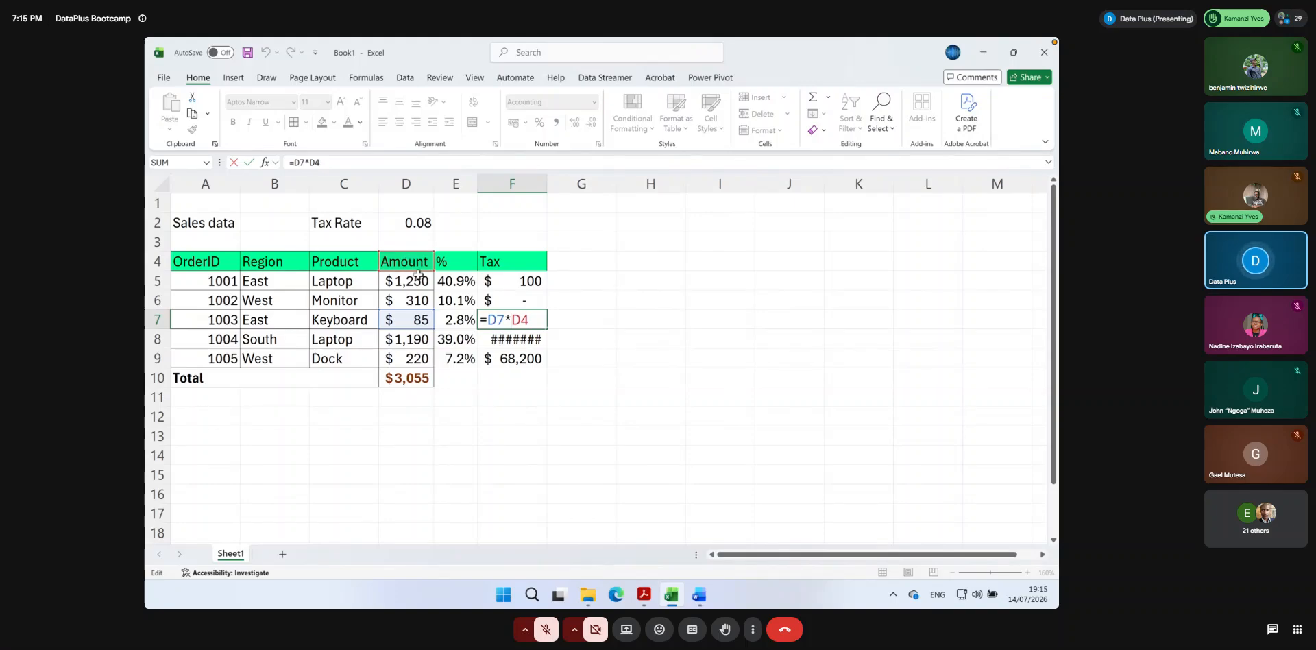
{"action": "key", "text": "Return"}
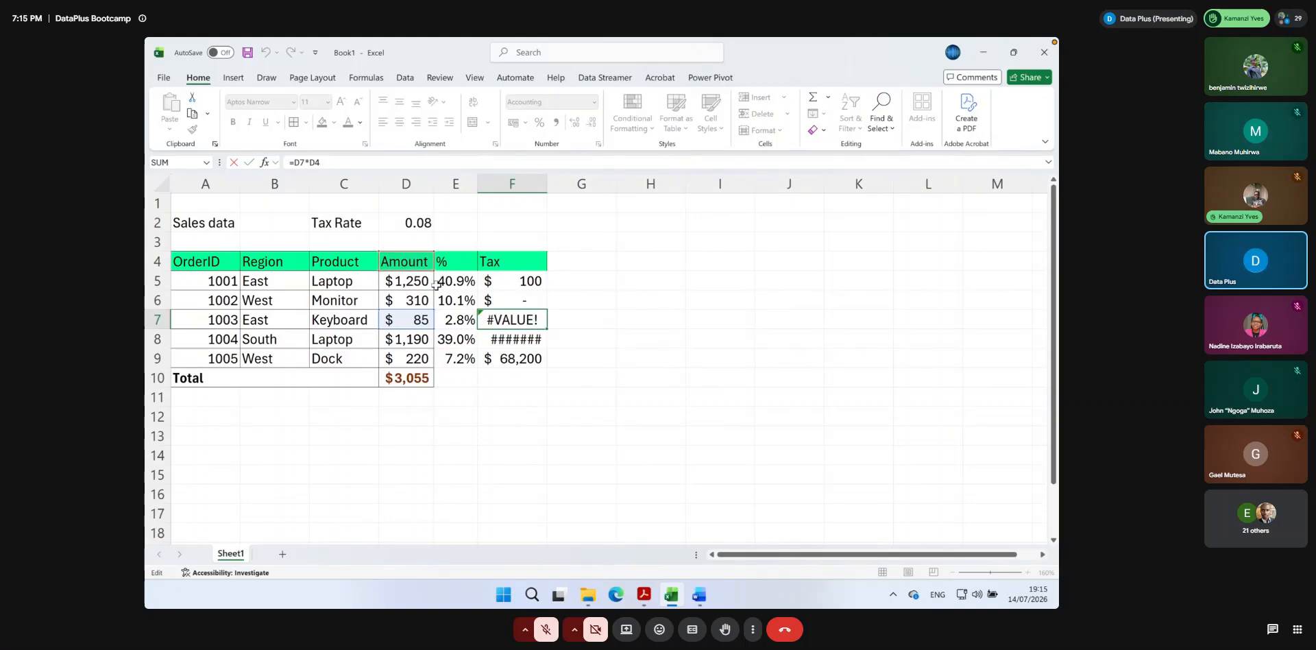
{"action": "double_click", "coordinate": [515, 336]}
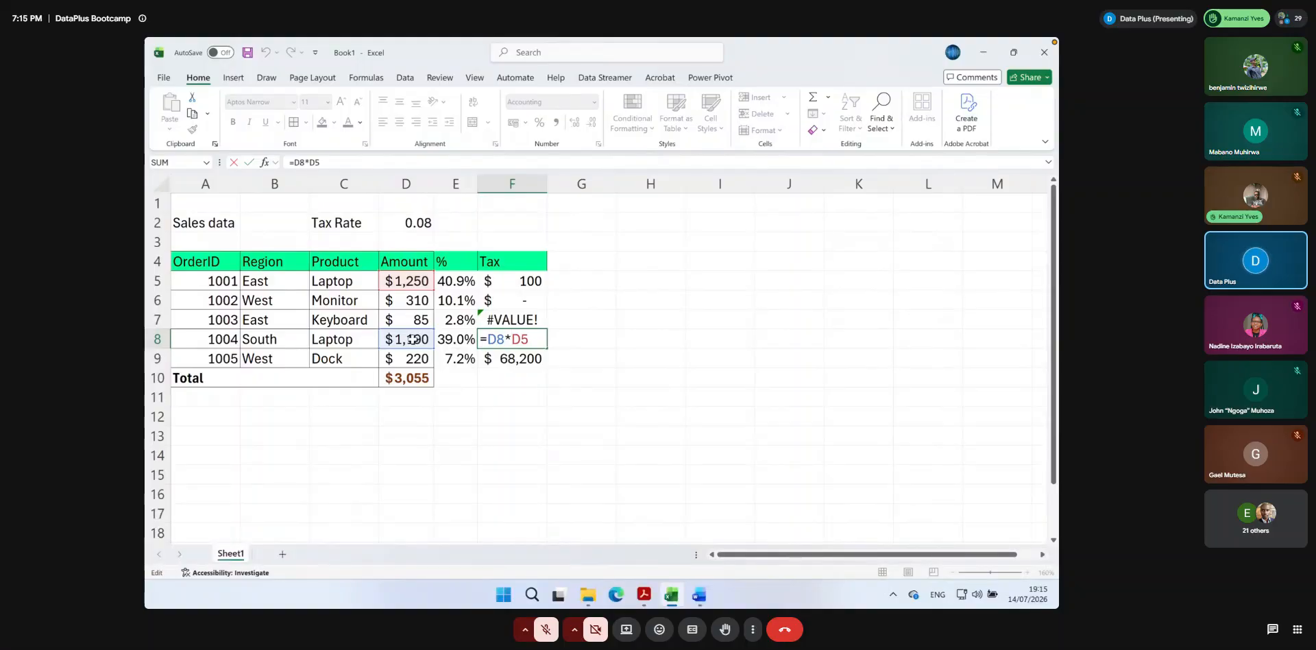
{"action": "key", "text": "Return"}
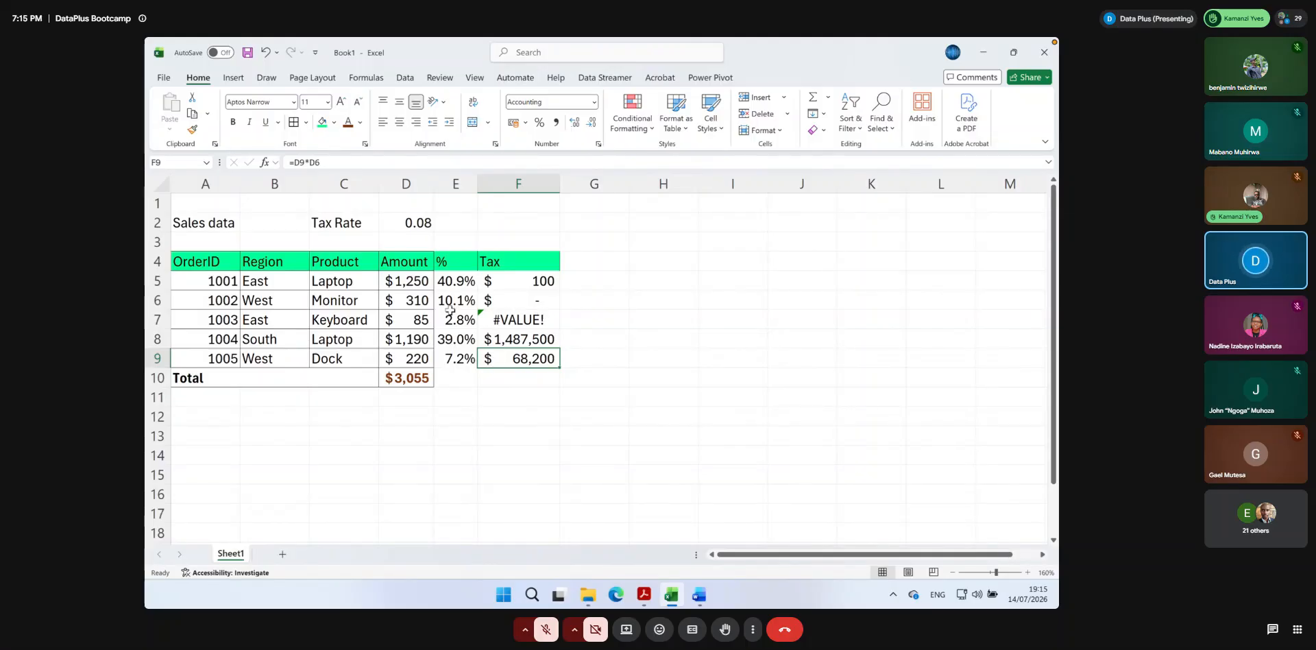
{"action": "left_click_drag", "start_coordinate": [452, 281], "coordinate": [454, 354]}
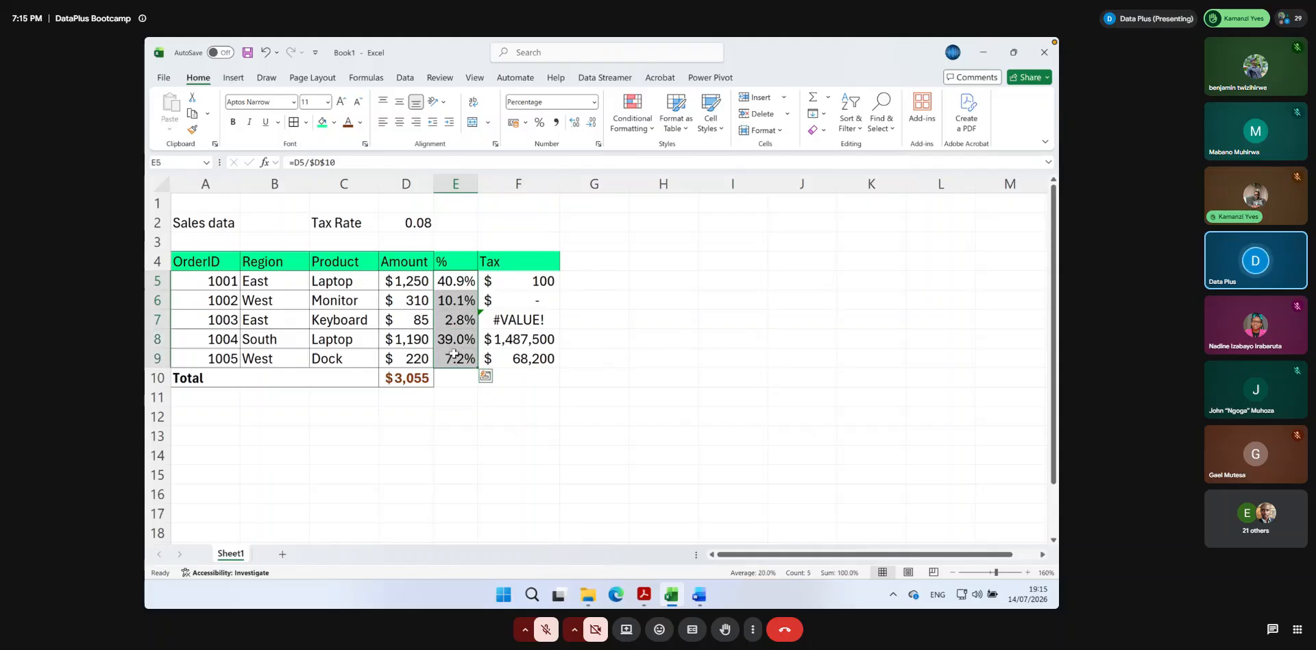
{"action": "left_click", "coordinate": [520, 284]}
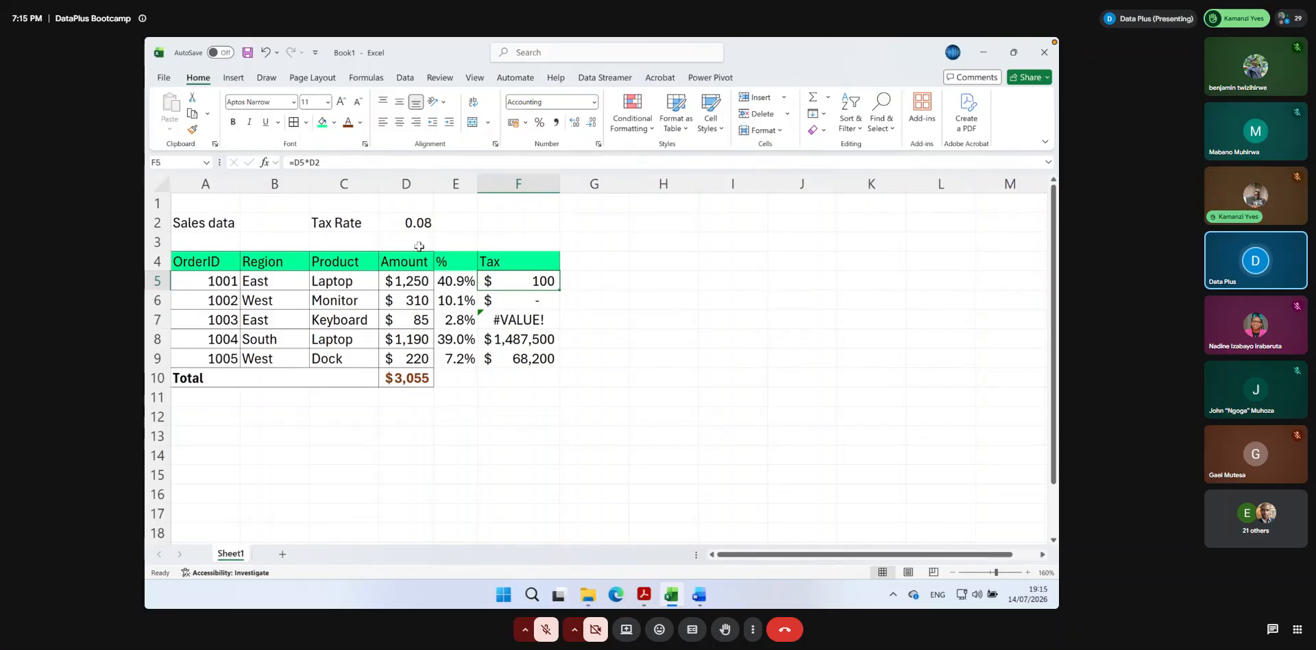
Shade the Tax Rate label and its value in C2:D2 with a light gray fill
{"action": "left_click_drag", "start_coordinate": [336, 224], "coordinate": [415, 223]}
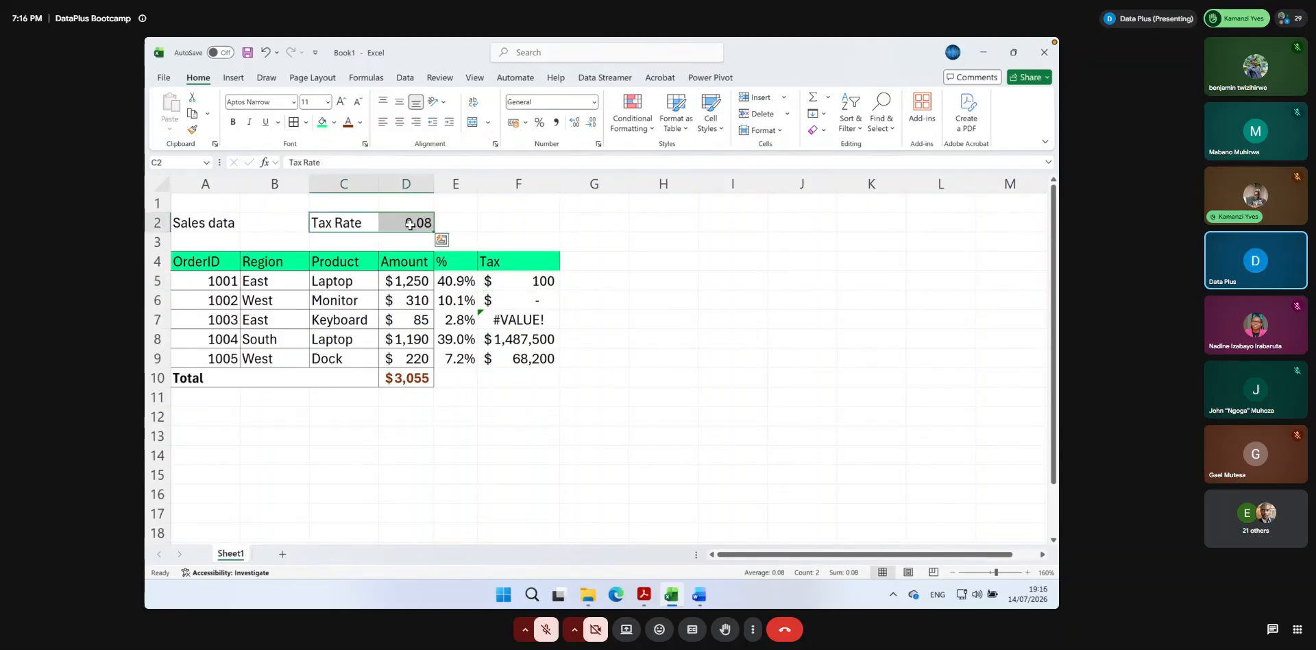
{"action": "left_click", "coordinate": [334, 122]}
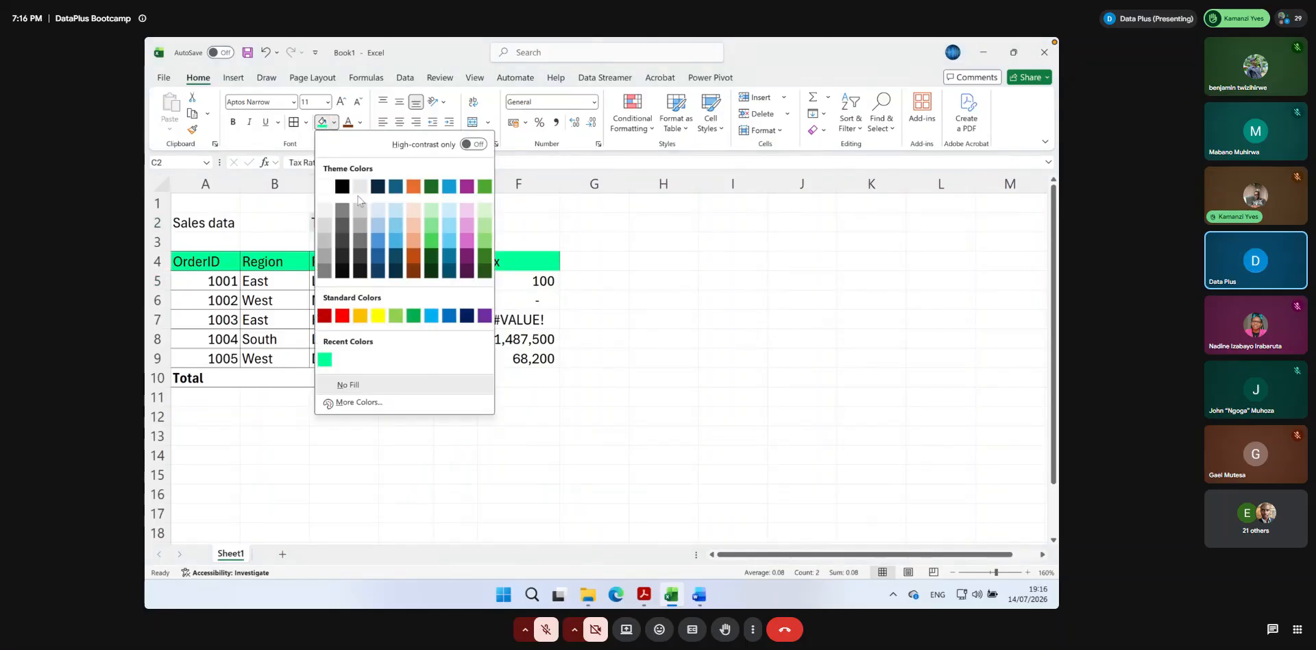
{"action": "left_click", "coordinate": [326, 211]}
{"action": "left_click", "coordinate": [466, 235]}
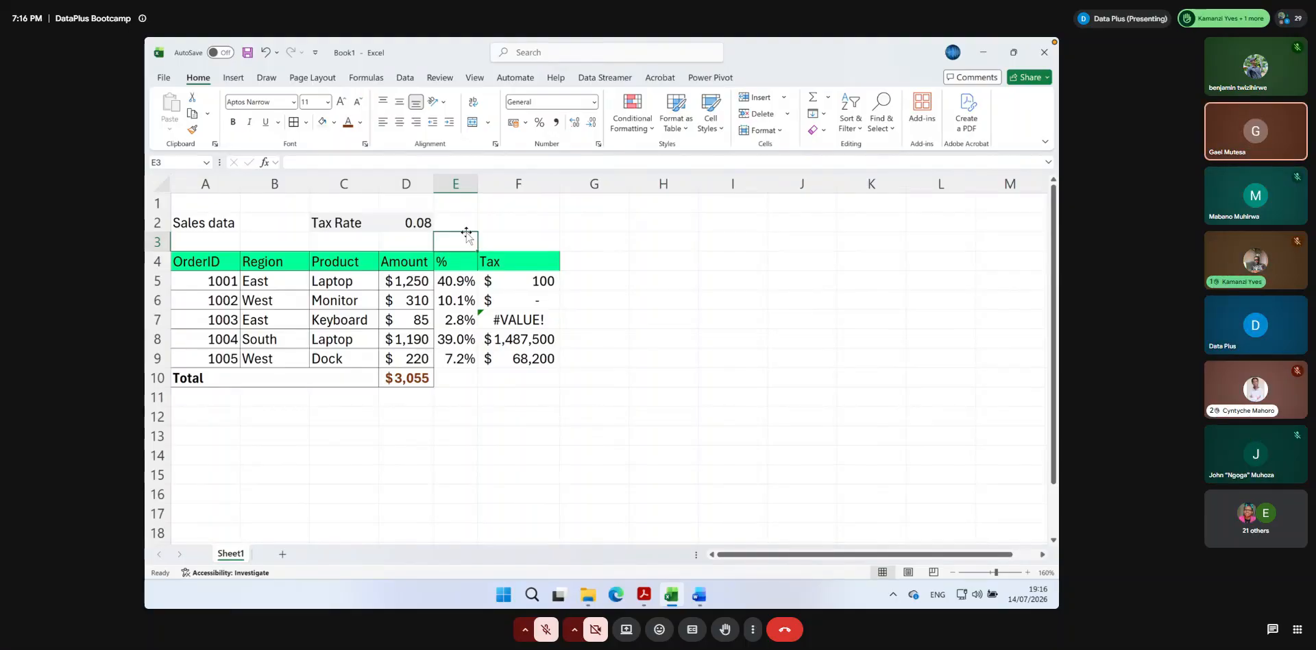
Make the tax rate reference in F5 absolute so the formula reads =D5*$D$2
{"action": "double_click", "coordinate": [529, 283]}
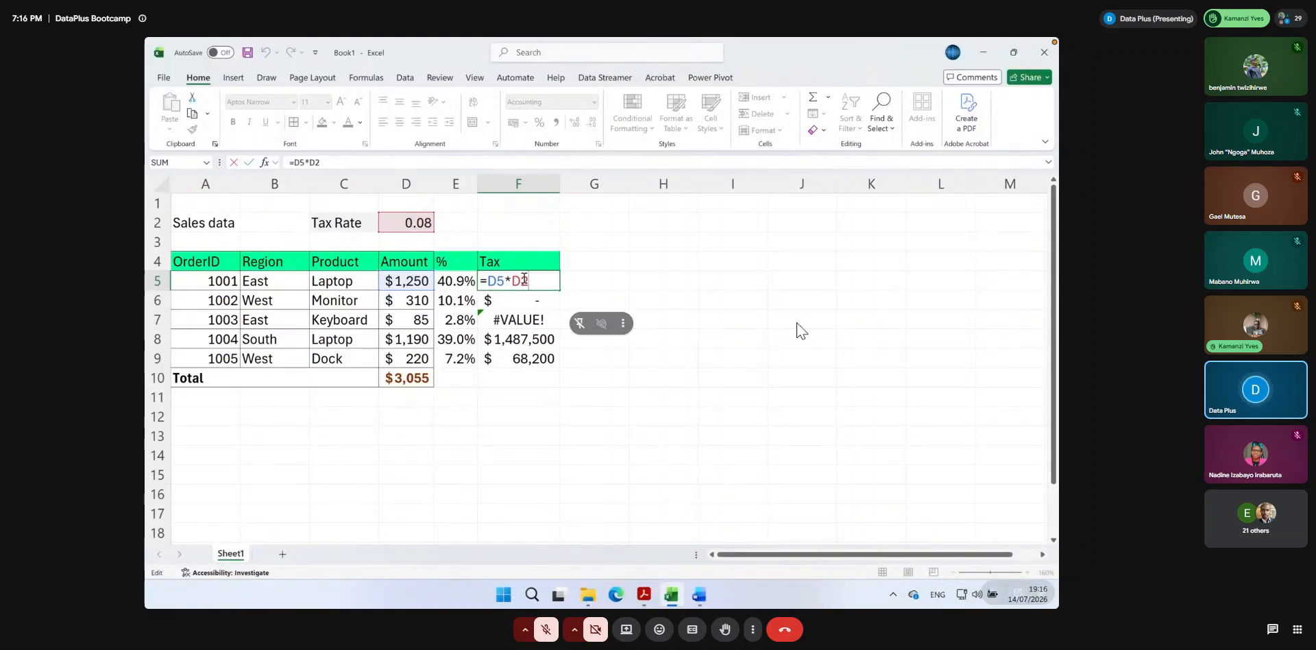
{"action": "key", "text": "F4"}
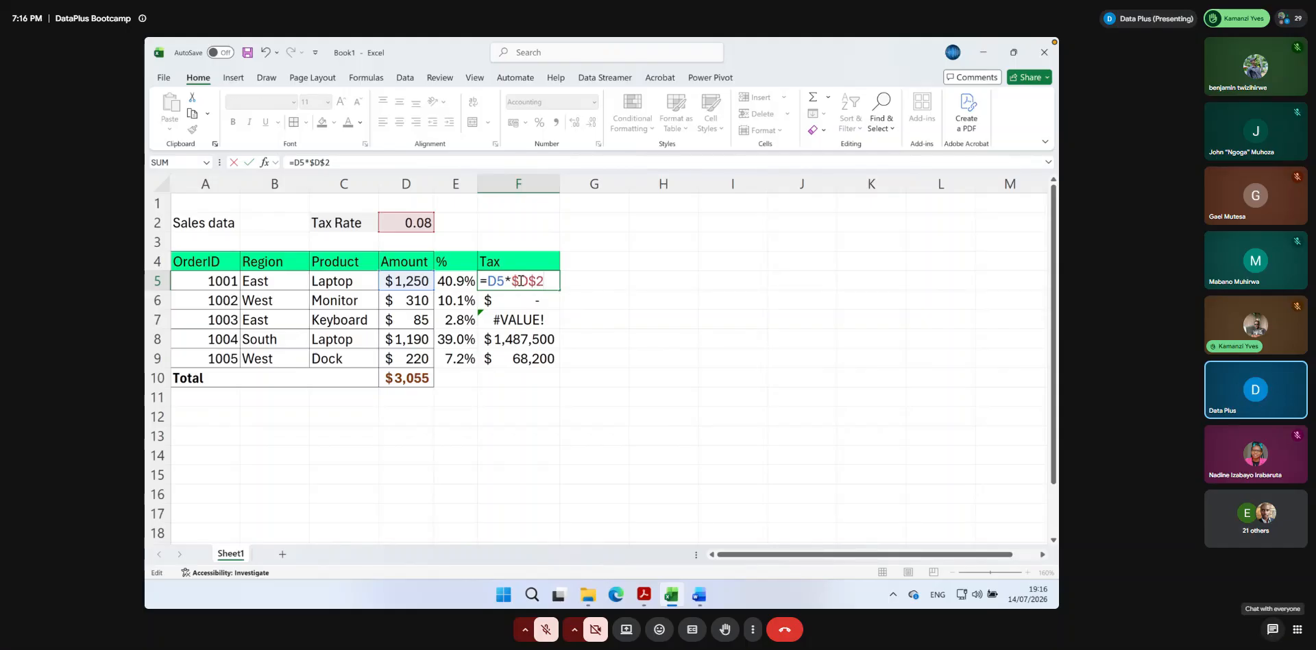
Send the message "on some computer only clicking f4 is enough without clicking fn + f4" in the meeting chat
{"action": "left_click", "coordinate": [1271, 630]}
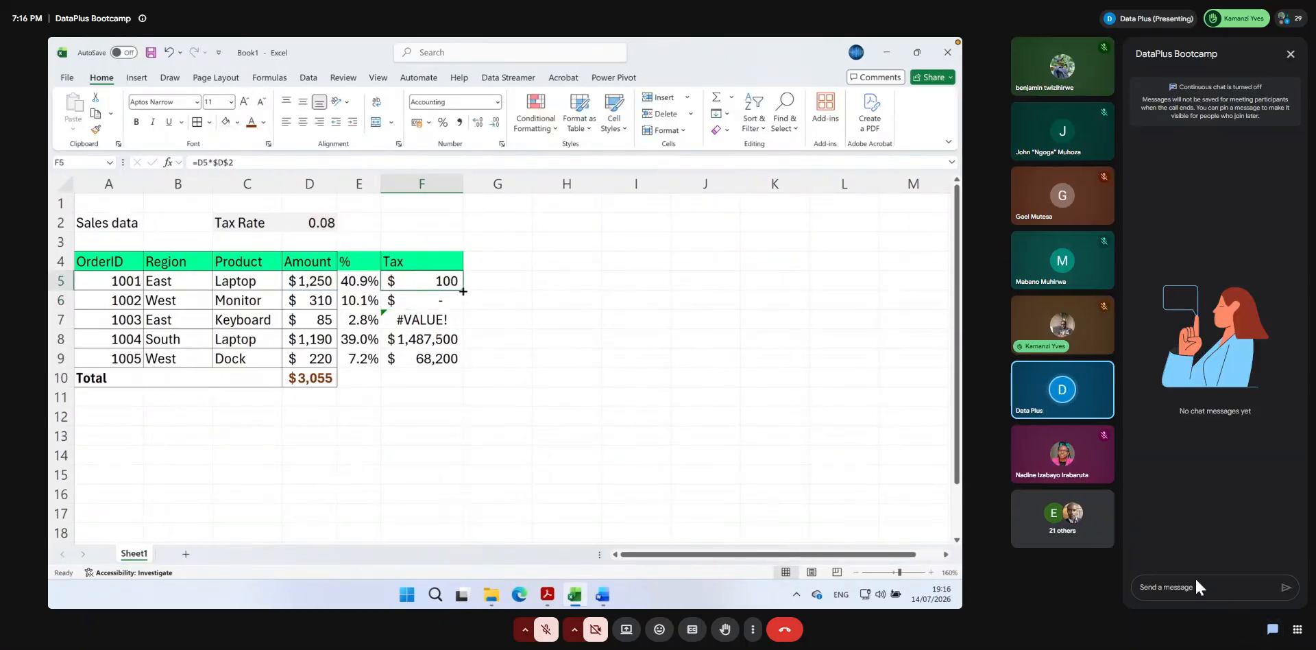
{"action": "type", "text": "on some"}
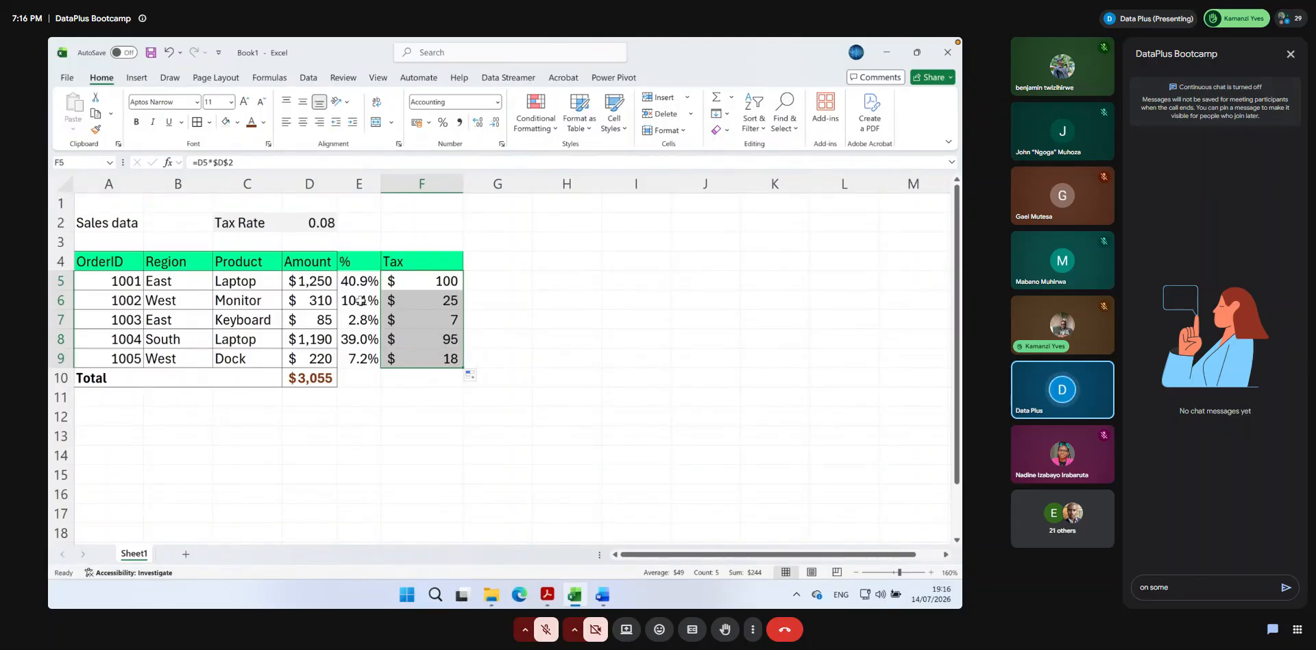
{"action": "type", "text": "computer"}
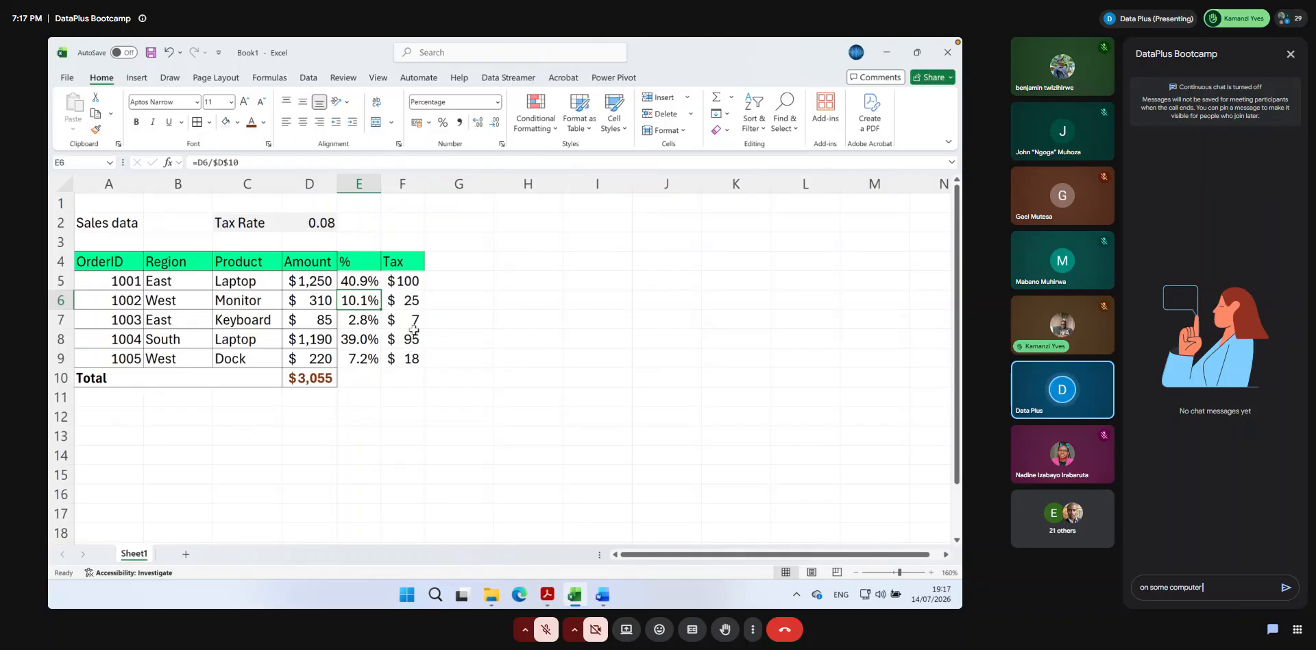
{"action": "type", "text": "nly clicking"}
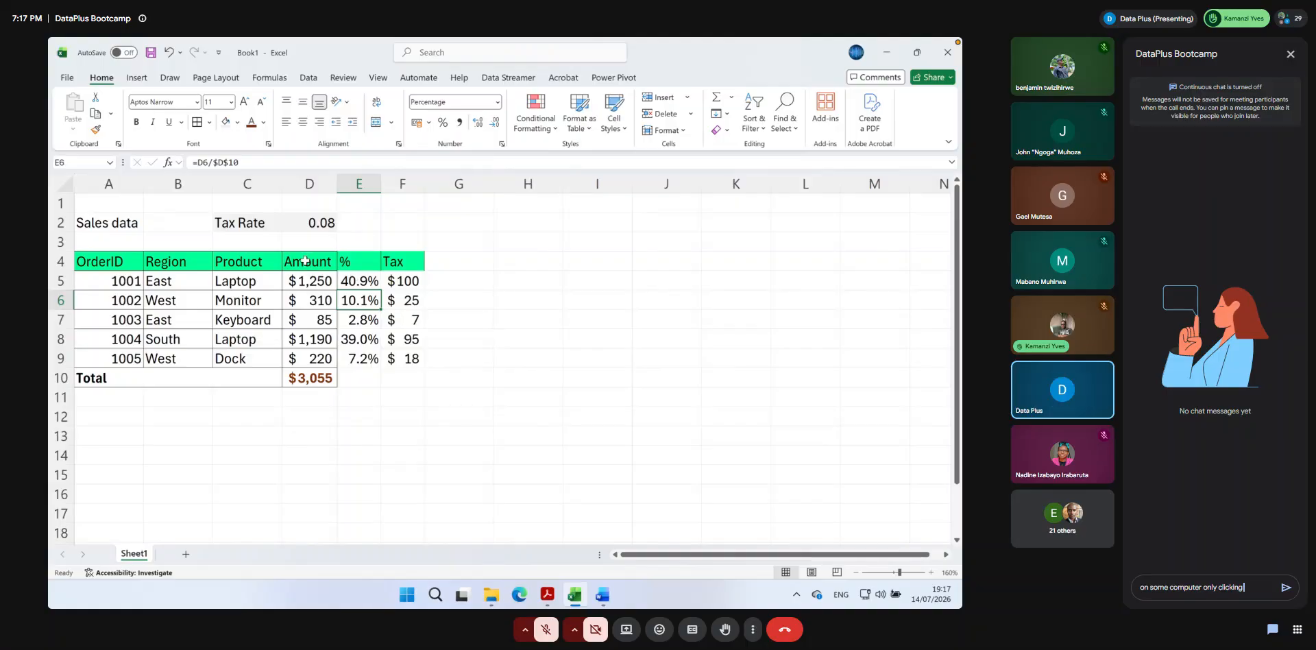
{"action": "type", "text": " f"}
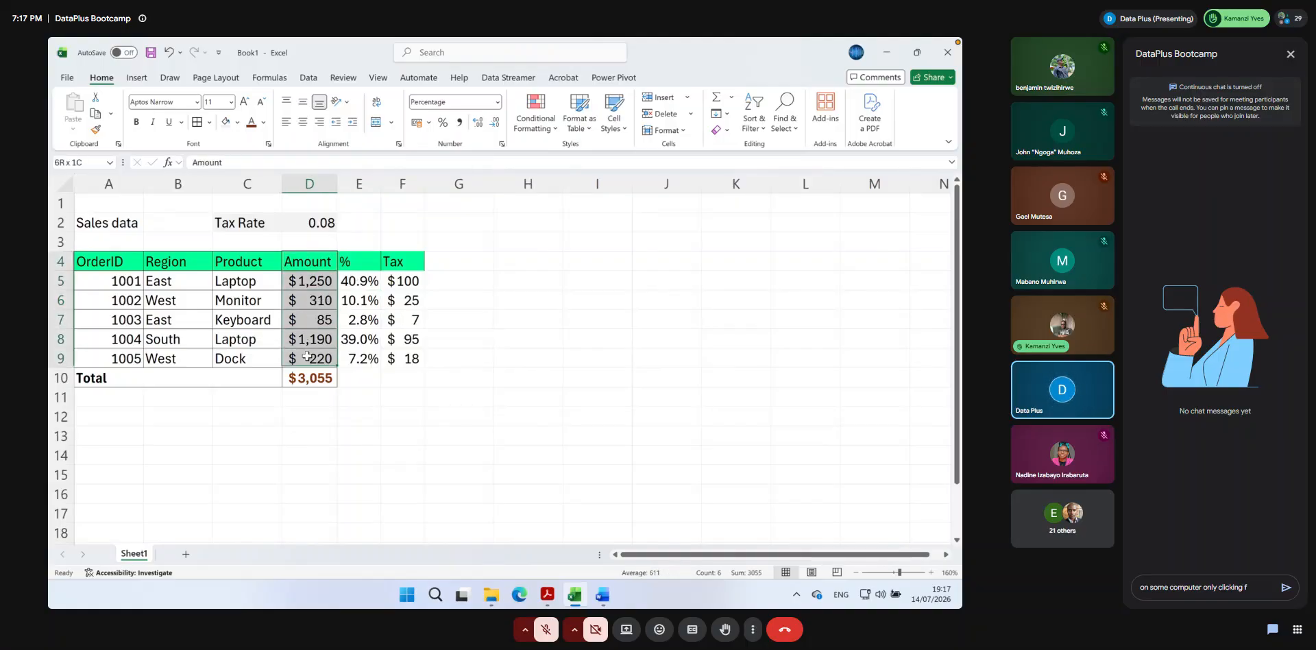
{"action": "type", "text": "4"}
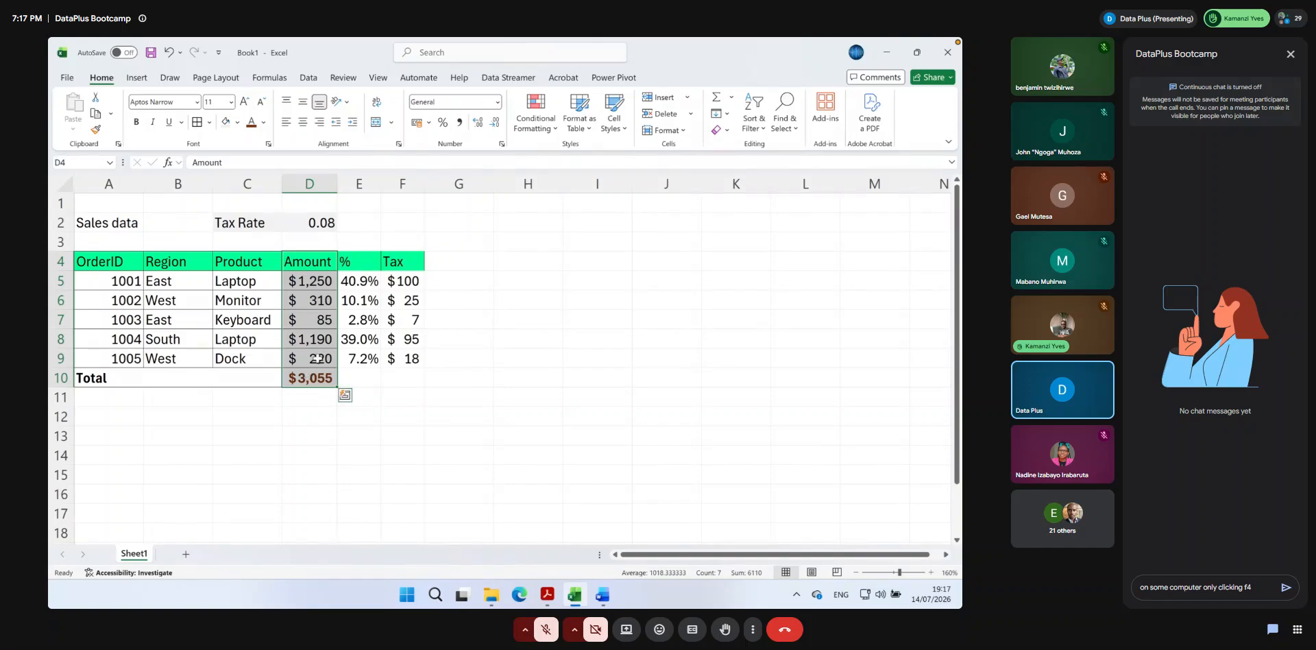
{"action": "type", "text": " is end"}
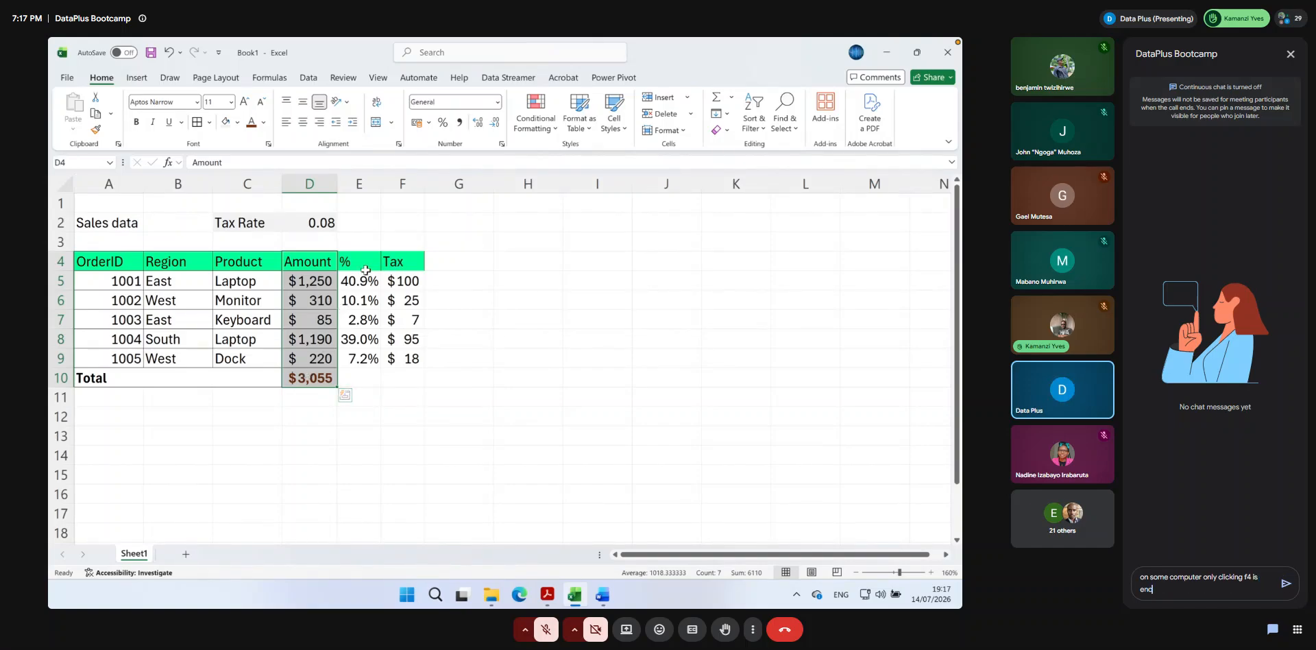
{"action": "key", "text": "BackSpace"}
{"action": "type", "text": "ough"}
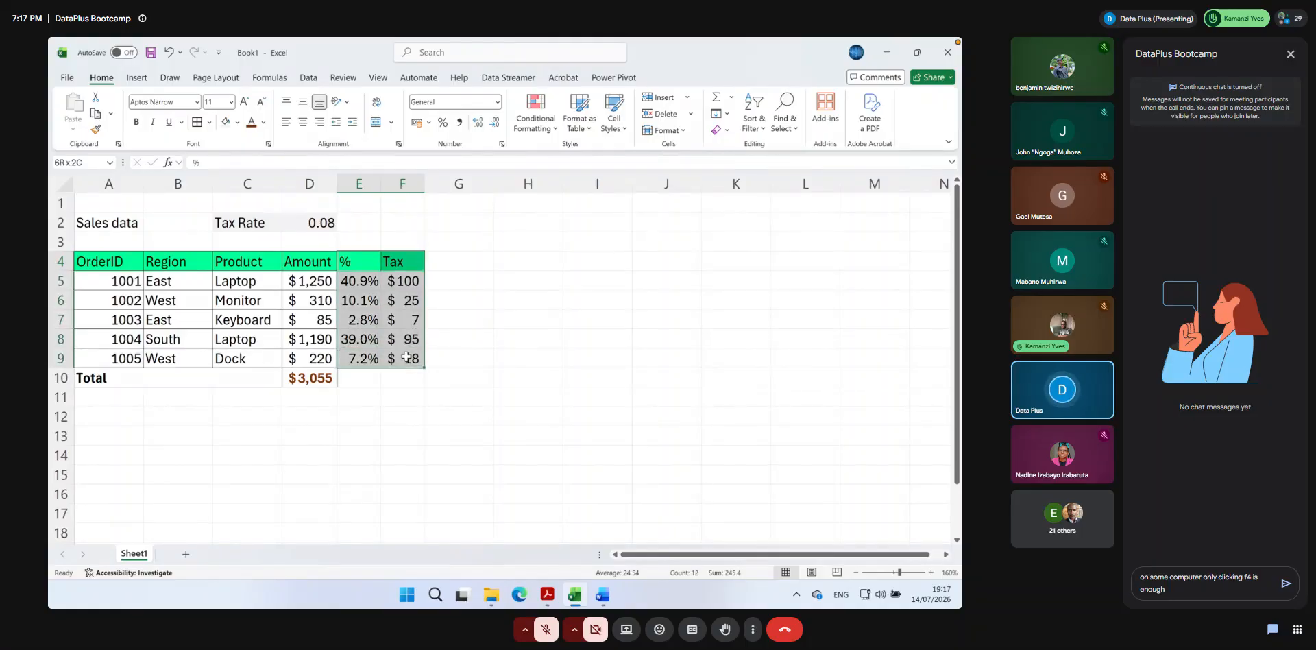
{"action": "type", "text": " witho"}
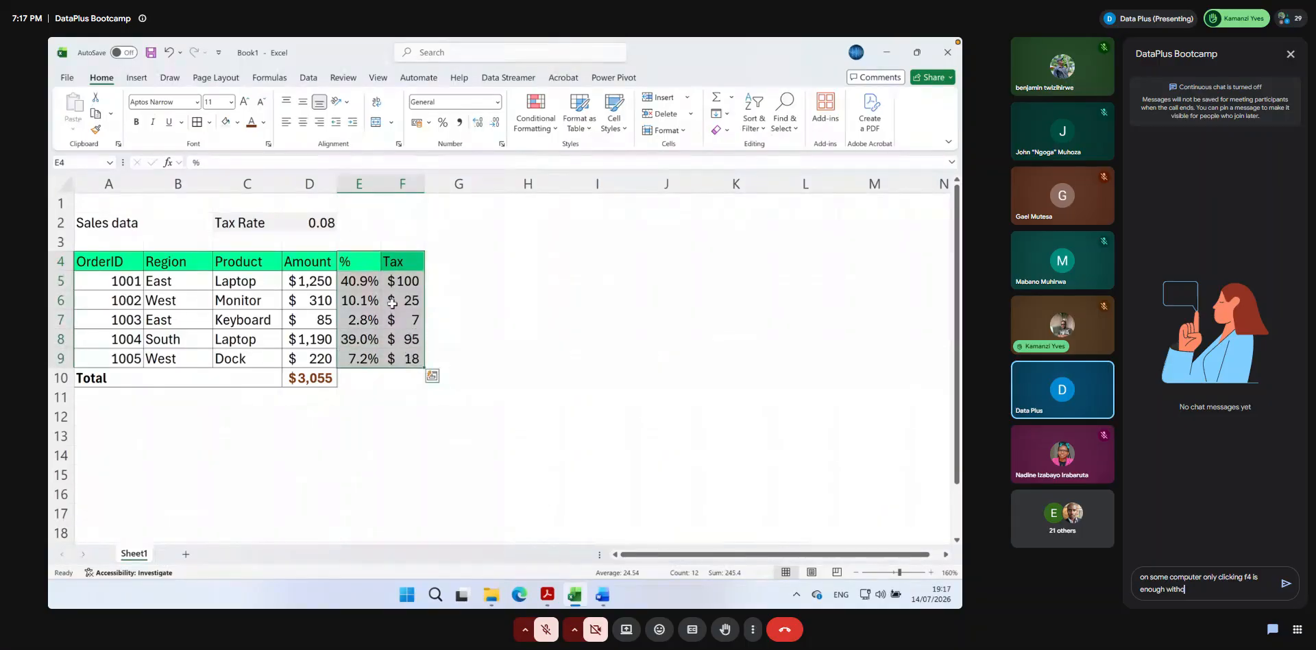
{"action": "type", "text": "ut c"}
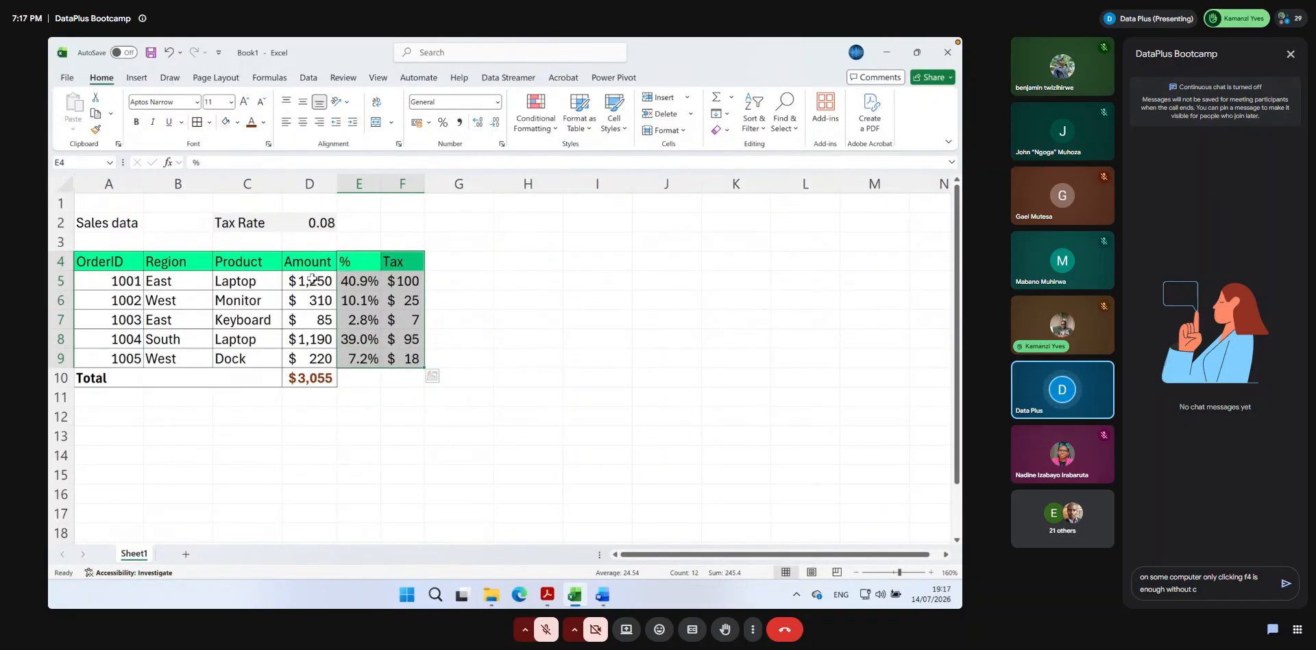
{"action": "type", "text": "lic"}
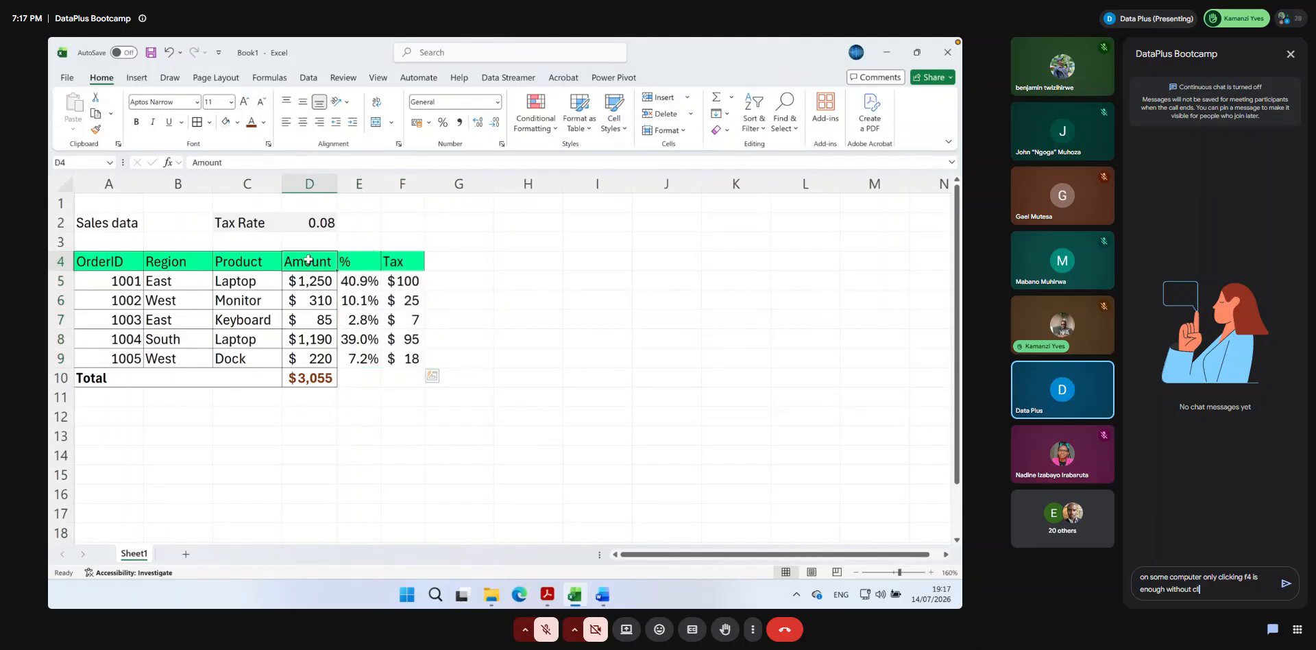
{"action": "type", "text": "king fn"}
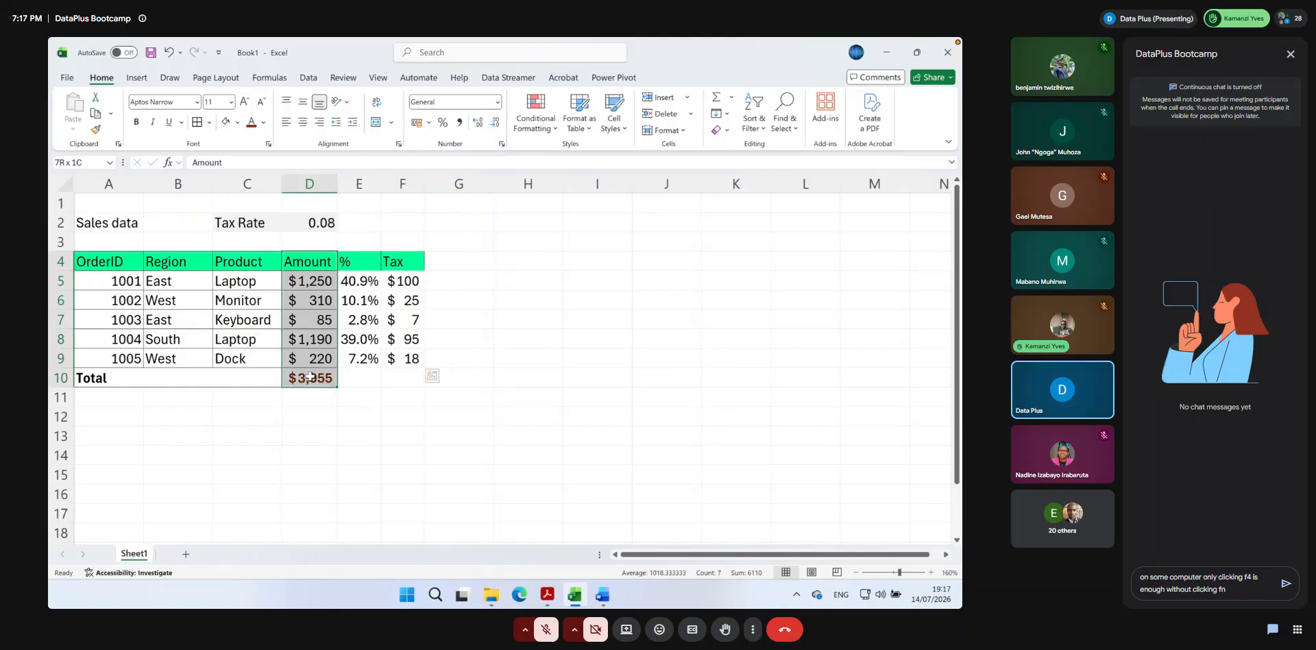
{"action": "type", "text": " + f4"}
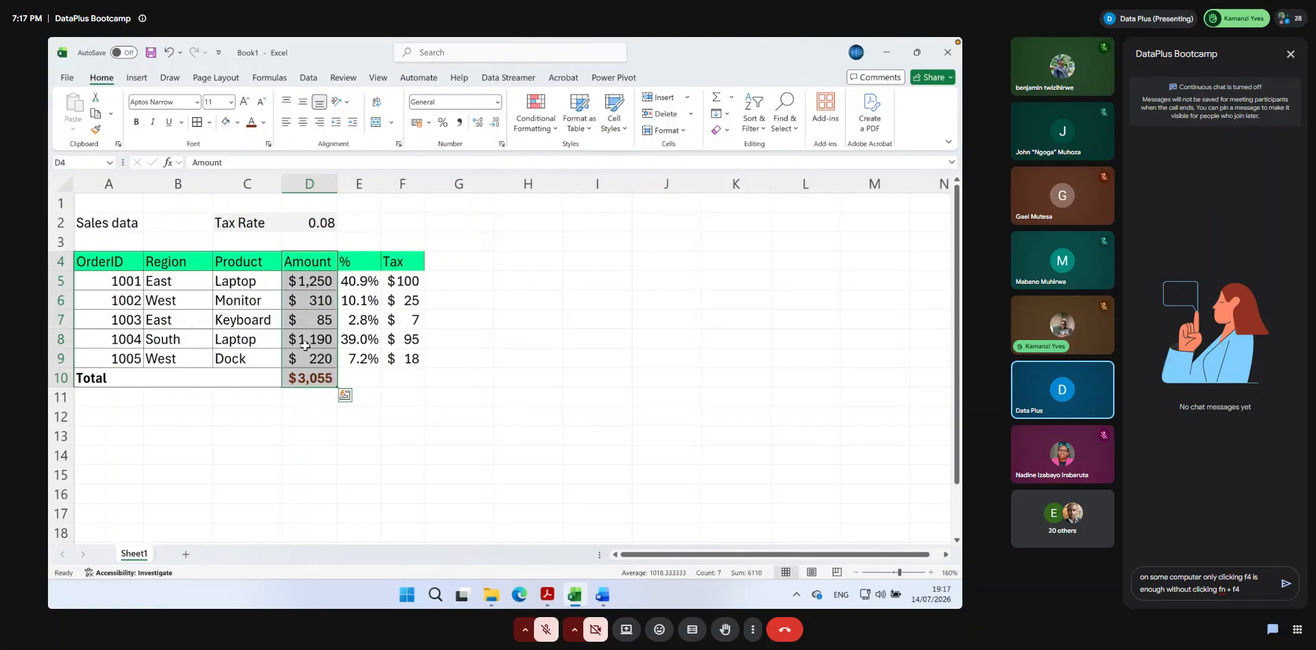
{"action": "key", "text": "Return"}
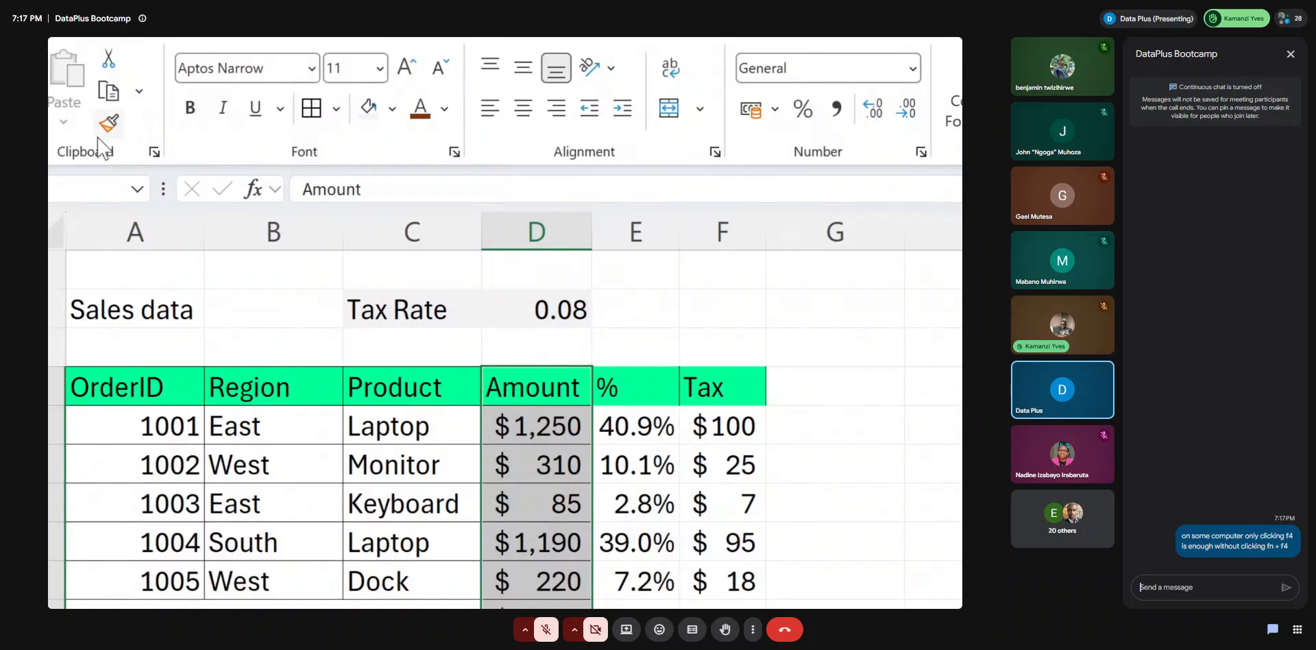
Send a follow-up chat message reading "try both ways and see what best fits you"
{"action": "type", "text": "try"}
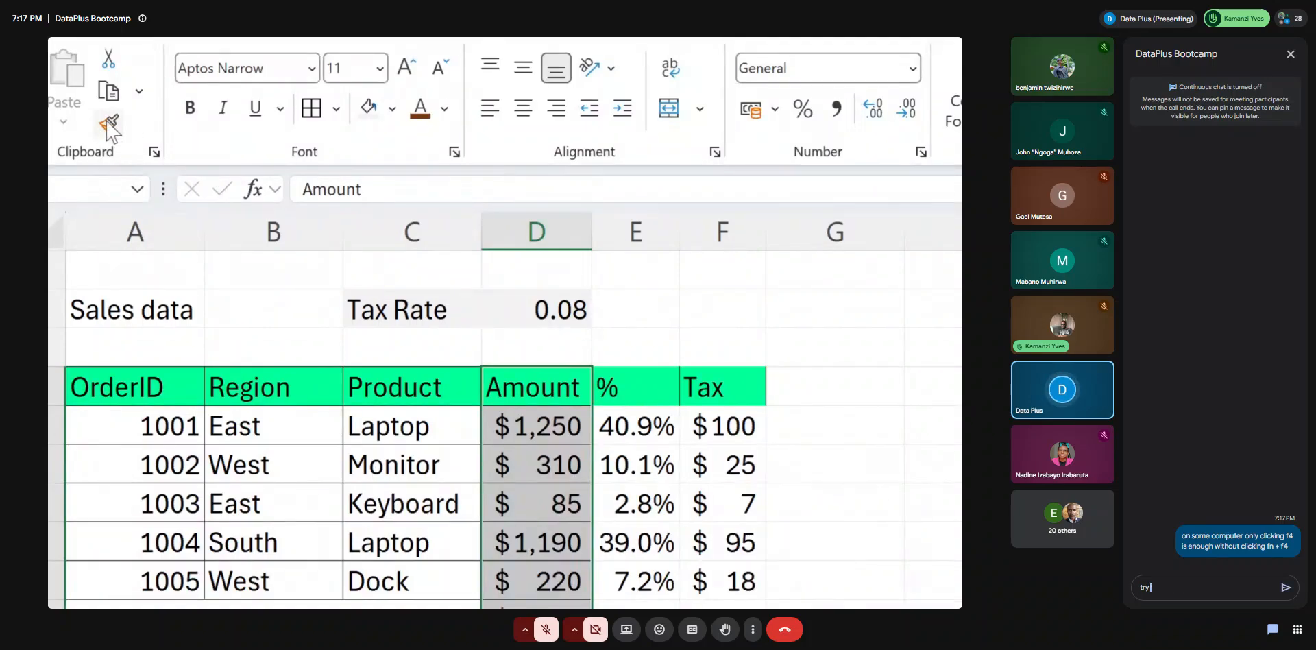
{"action": "type", "text": " toth w"}
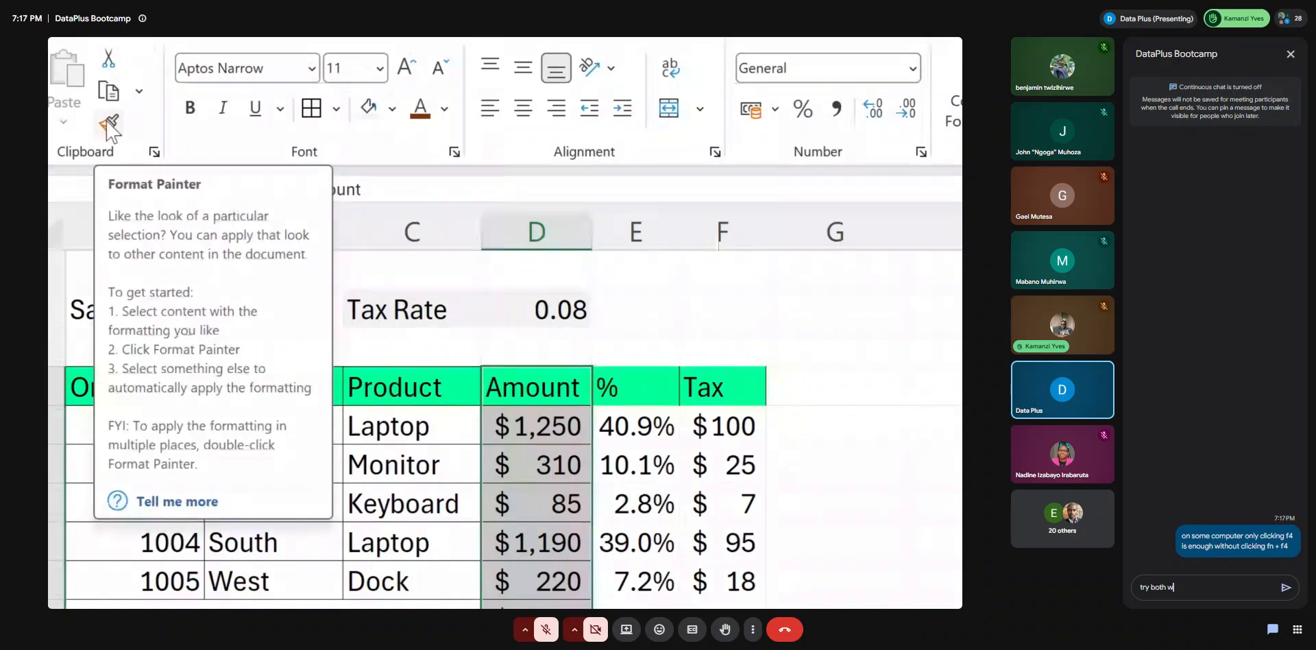
{"action": "type", "text": "ays ar"}
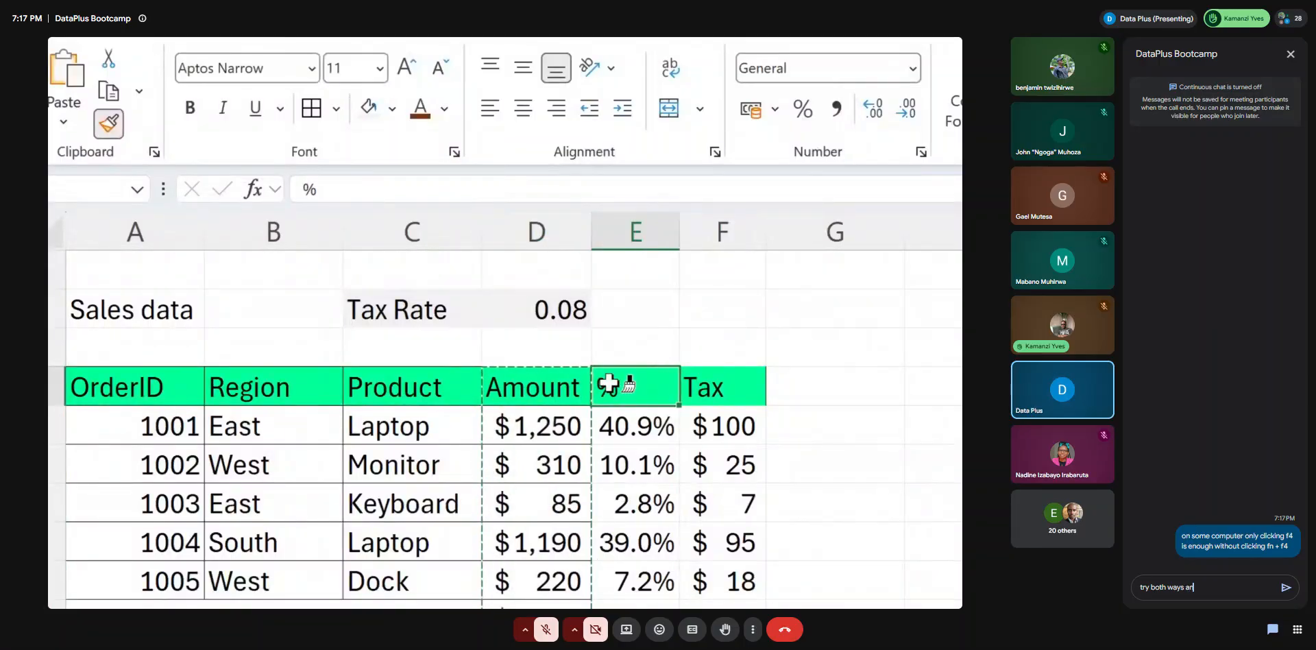
{"action": "key", "text": "BackSpace"}
{"action": "type", "text": "nd see what best fits you"}
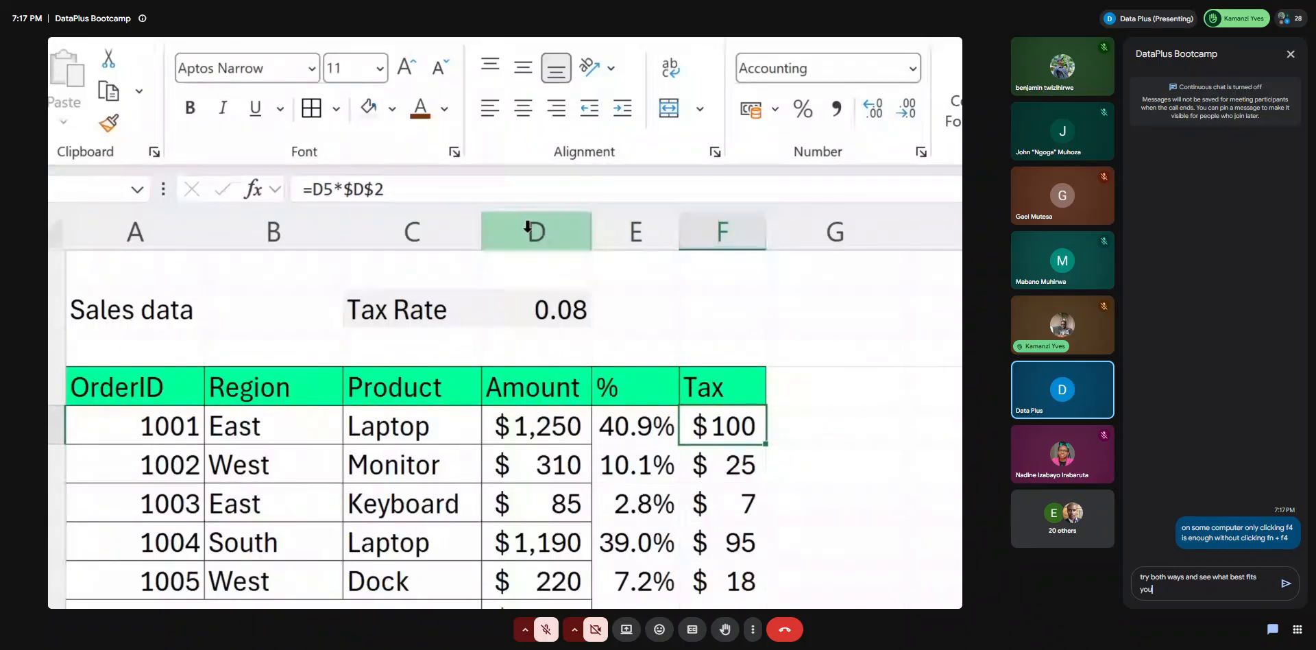
{"action": "key", "text": "Return"}
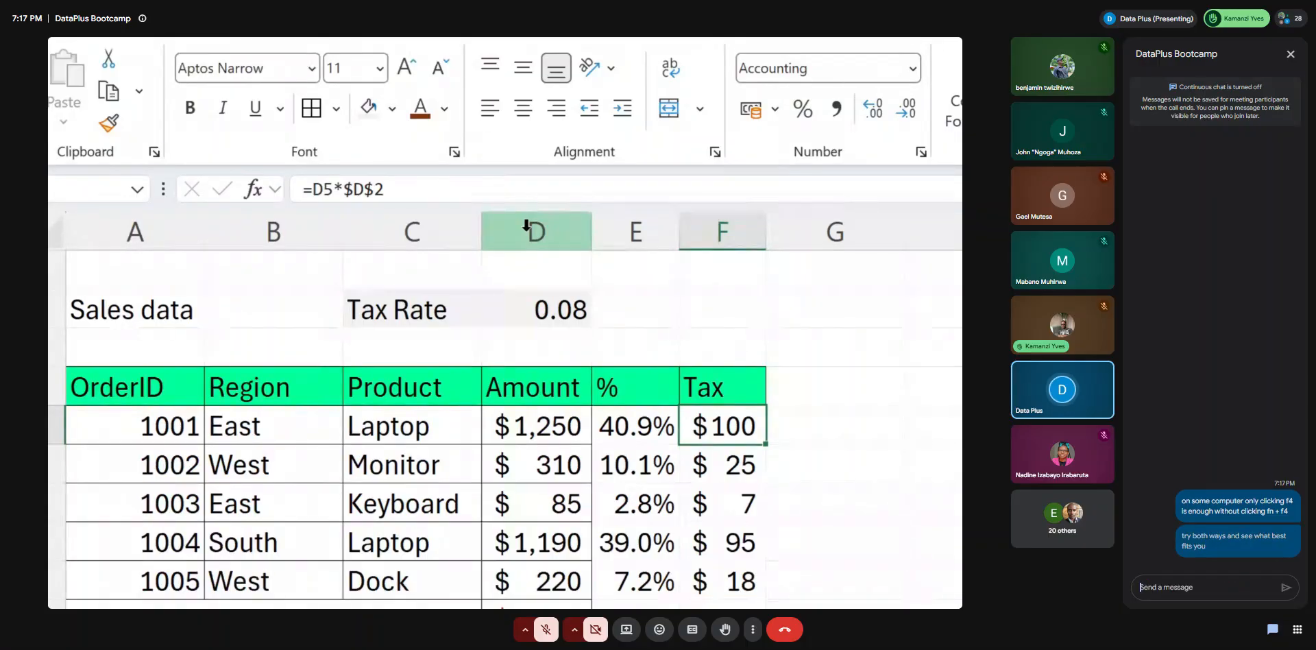
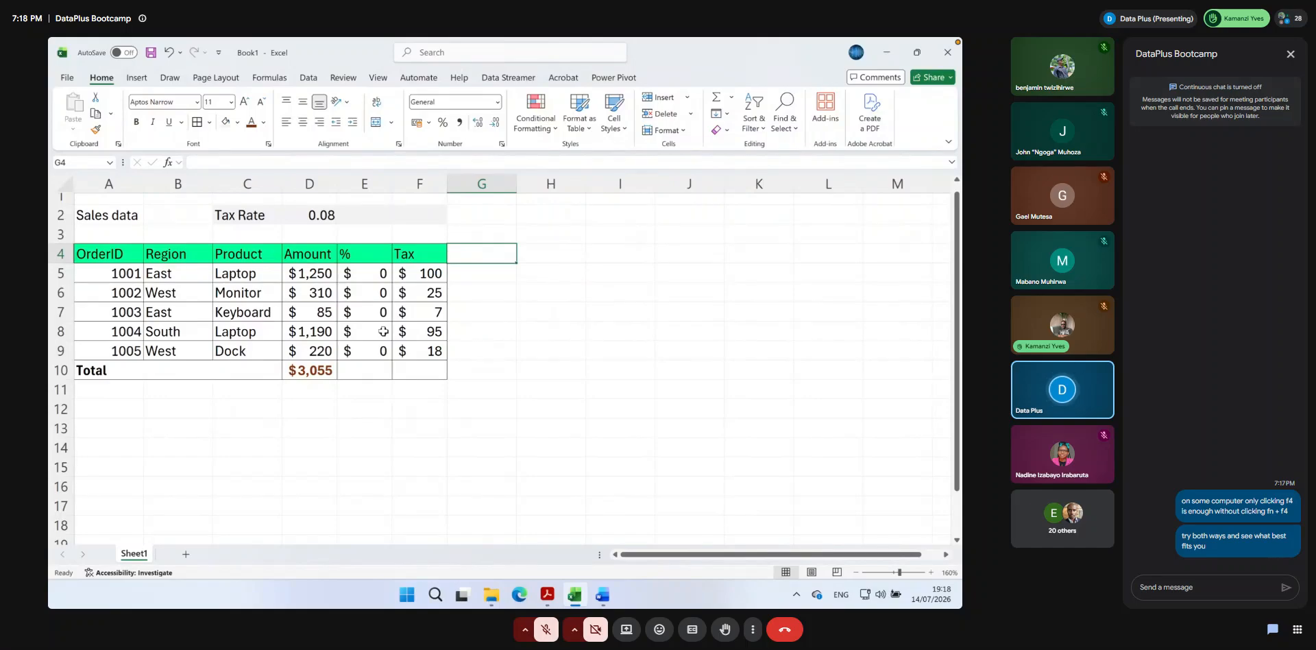
Undo the Format Painter changes on the % and Tax columns and cancel the active copy selection
{"action": "left_click", "coordinate": [169, 53]}
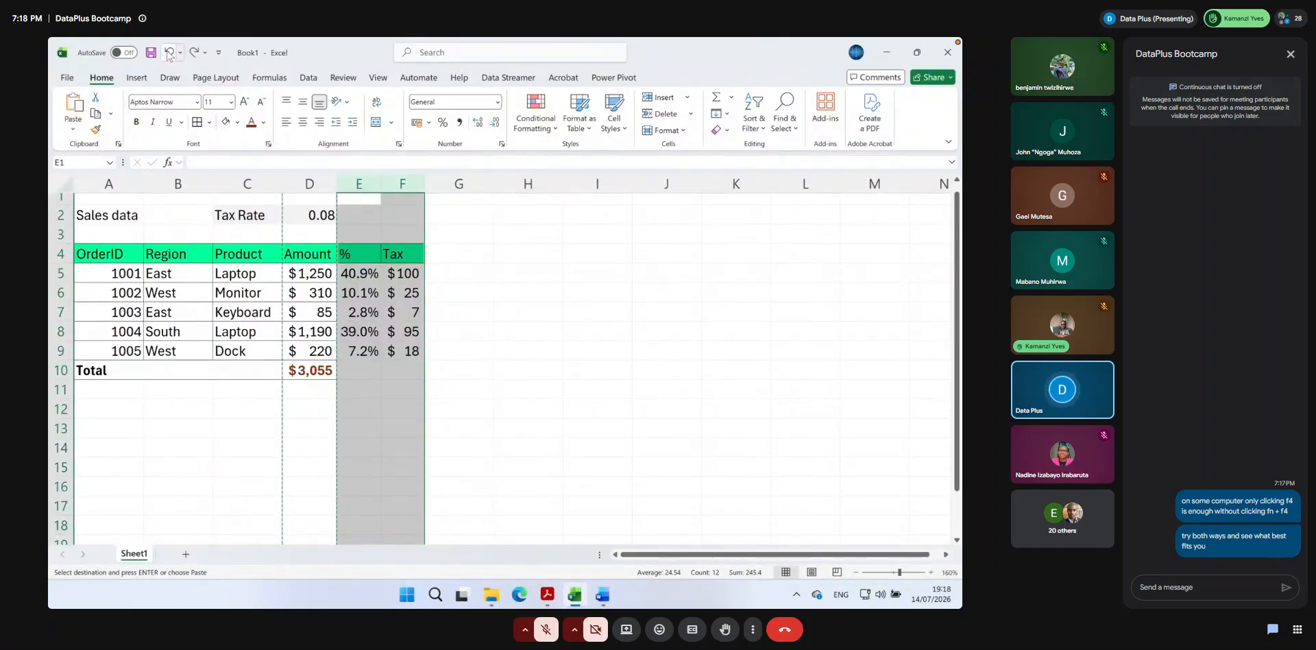
{"action": "left_click", "coordinate": [170, 52]}
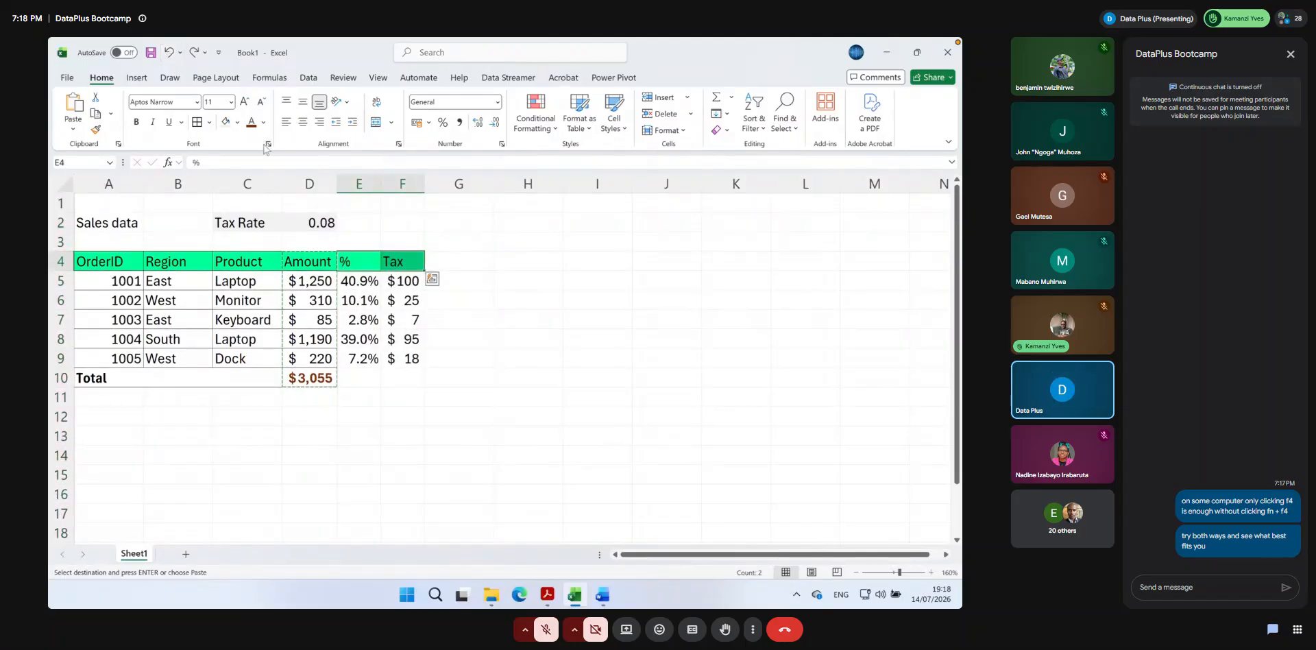
{"action": "key", "text": "Escape"}
Apply all borders to the % and Tax columns in E4:F10
{"action": "left_click_drag", "start_coordinate": [348, 261], "coordinate": [397, 374]}
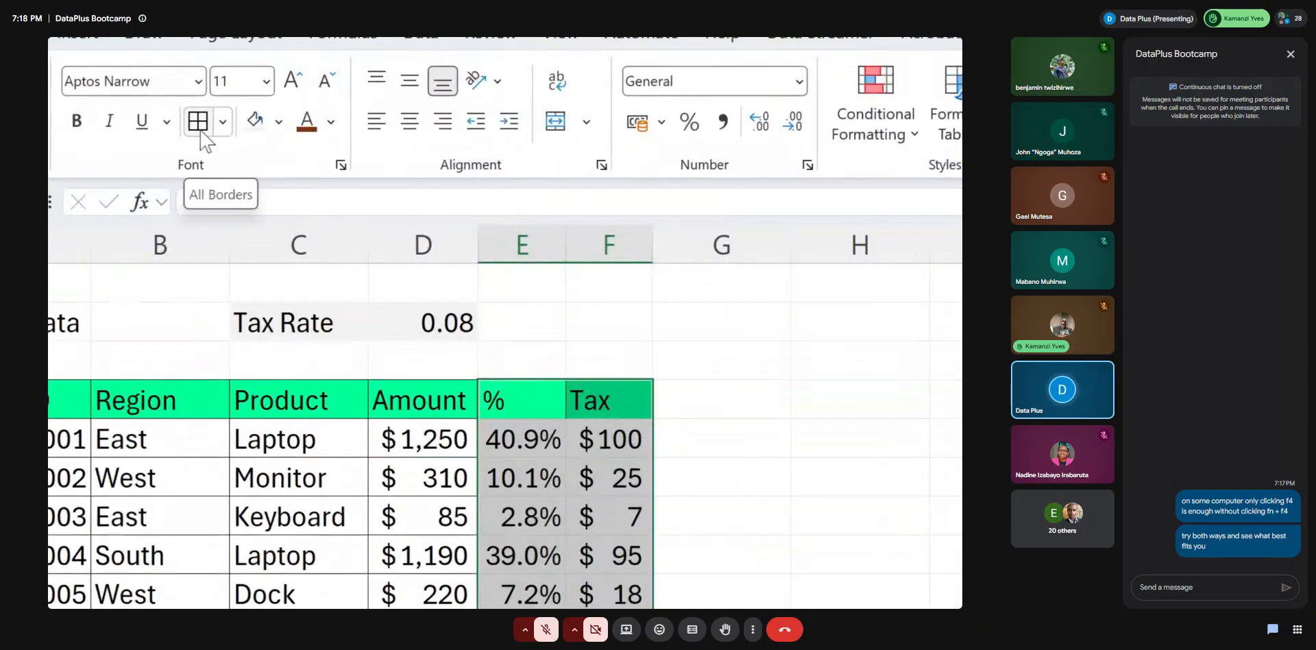
{"action": "left_click", "coordinate": [201, 132]}
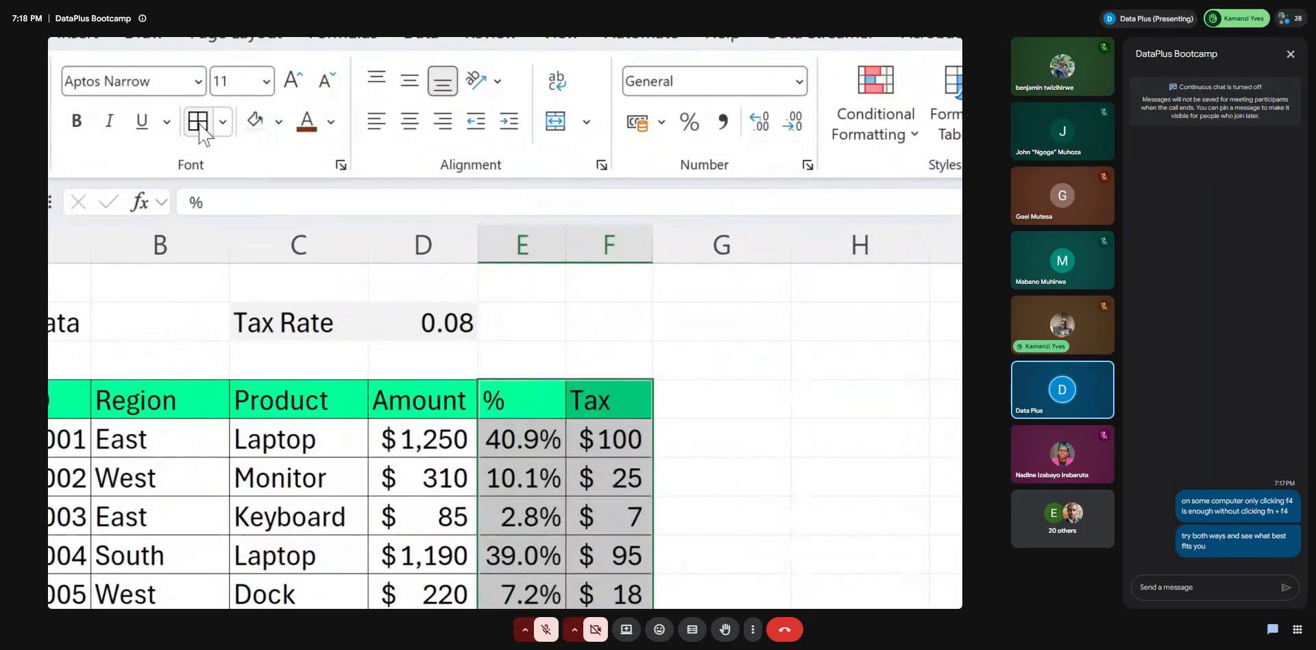
{"action": "scroll", "coordinate": [306, 267], "scroll_direction": "down", "scroll_amount": 3}
{"action": "scroll", "coordinate": [333, 345], "scroll_direction": "up", "scroll_amount": 2}
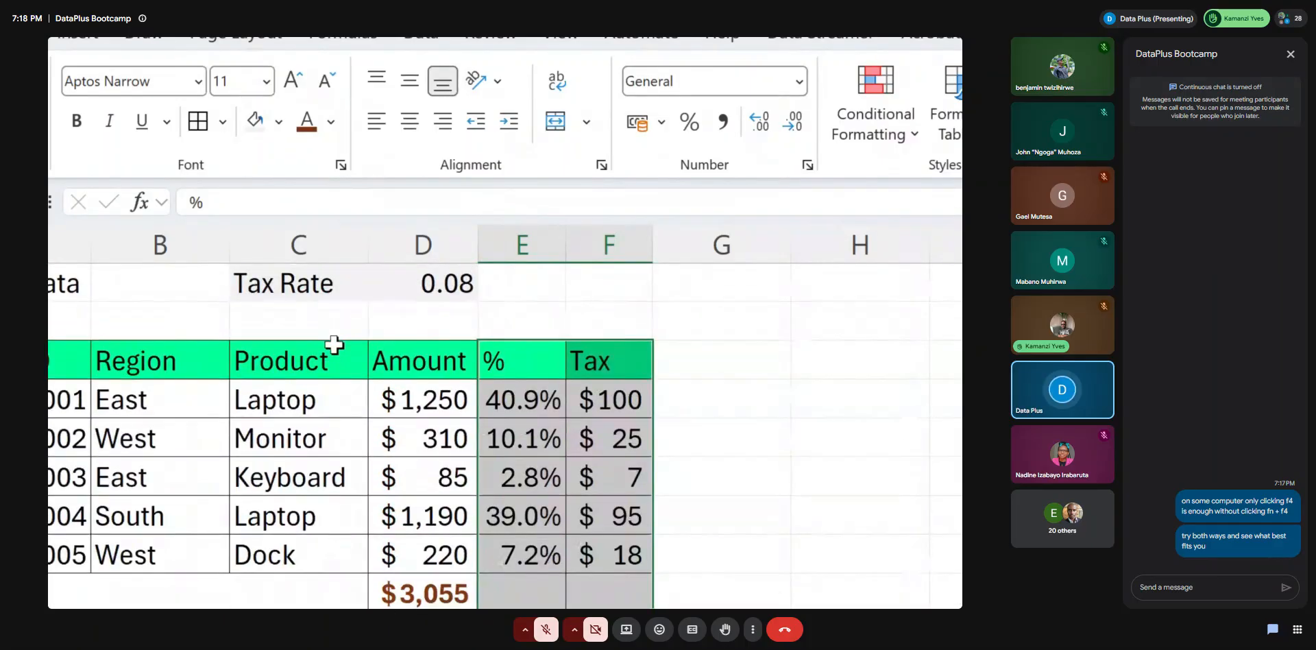
{"action": "scroll", "coordinate": [334, 345], "scroll_direction": "down", "scroll_amount": 1}
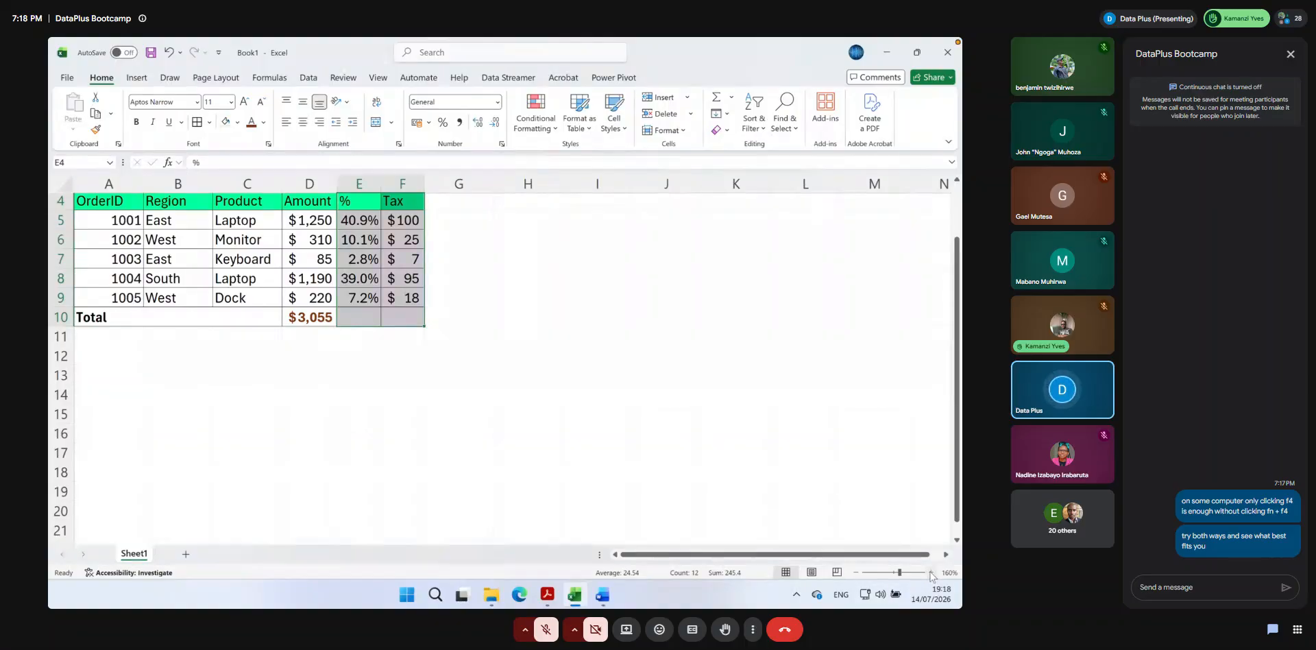
{"action": "scroll", "coordinate": [550, 450], "scroll_direction": "up", "scroll_amount": 2}
{"action": "left_click", "coordinate": [549, 445]}
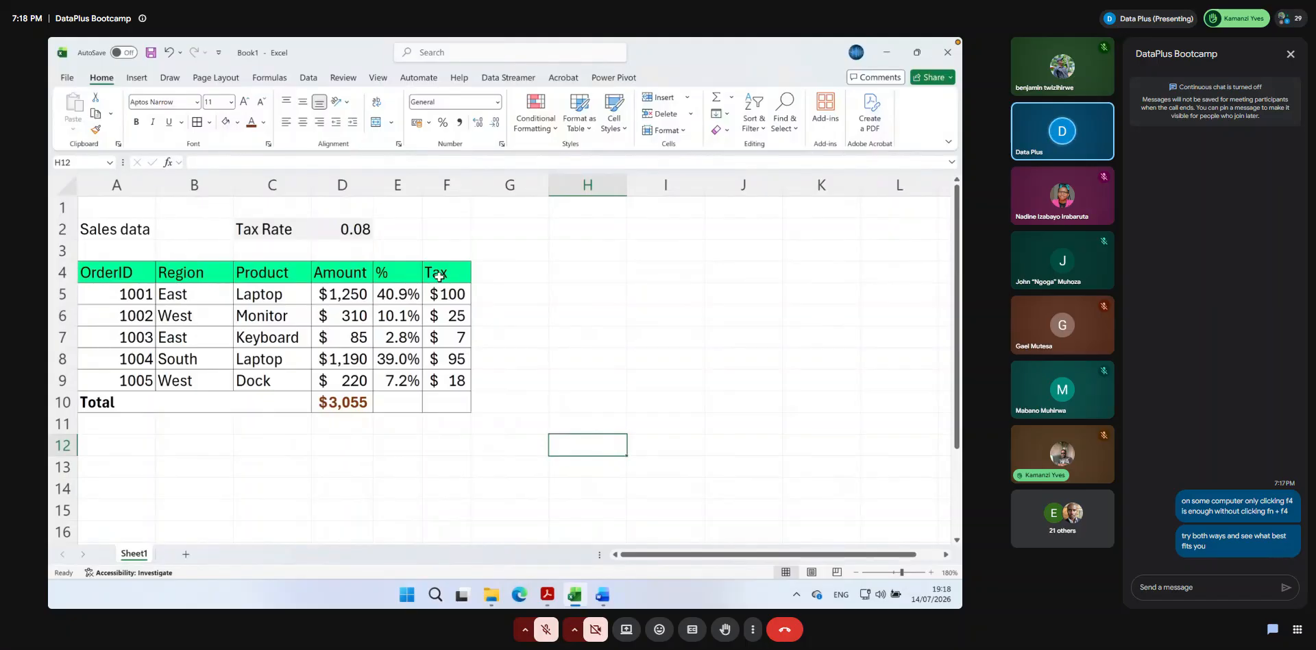
Move the Tax column before the % column by cutting column F and inserting it at column E
{"action": "left_click", "coordinate": [438, 181]}
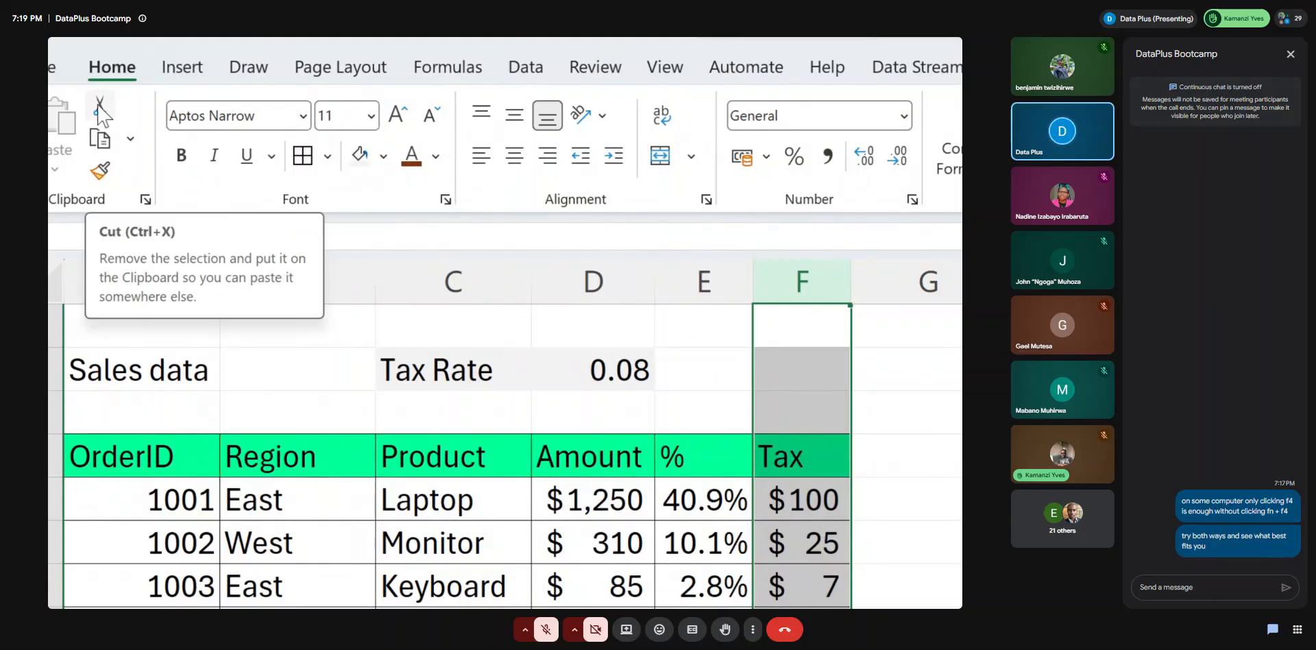
{"action": "left_click", "coordinate": [99, 108]}
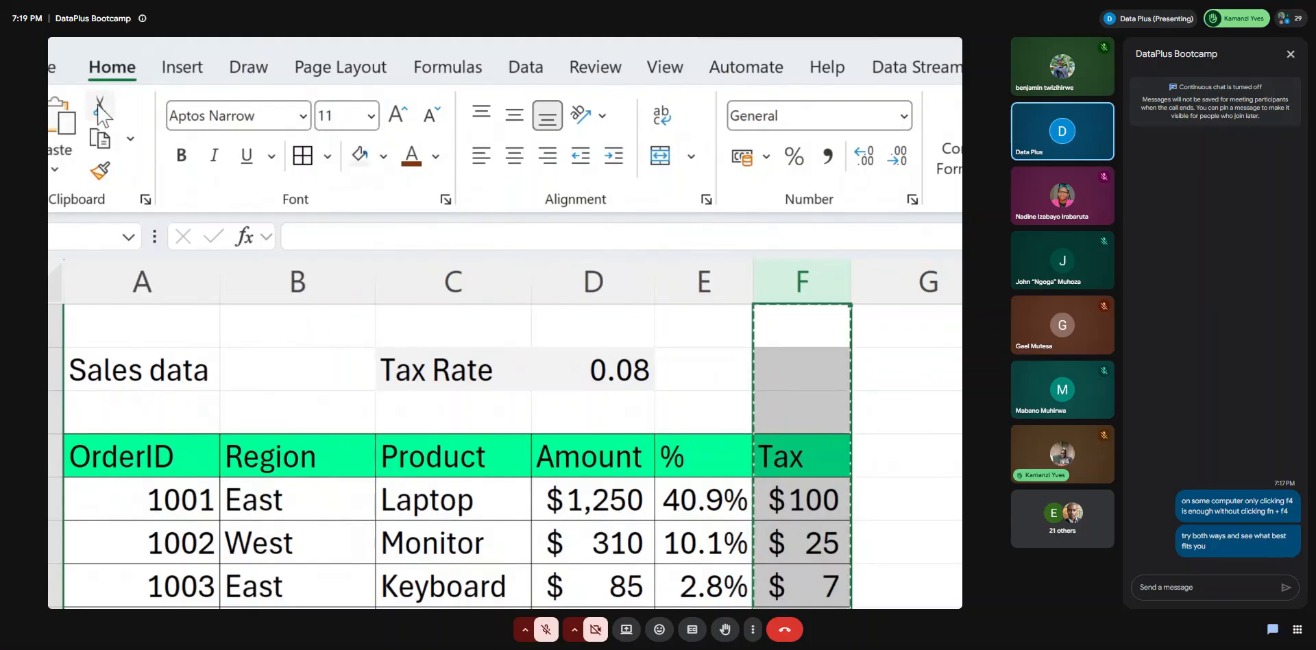
{"action": "left_click", "coordinate": [675, 263]}
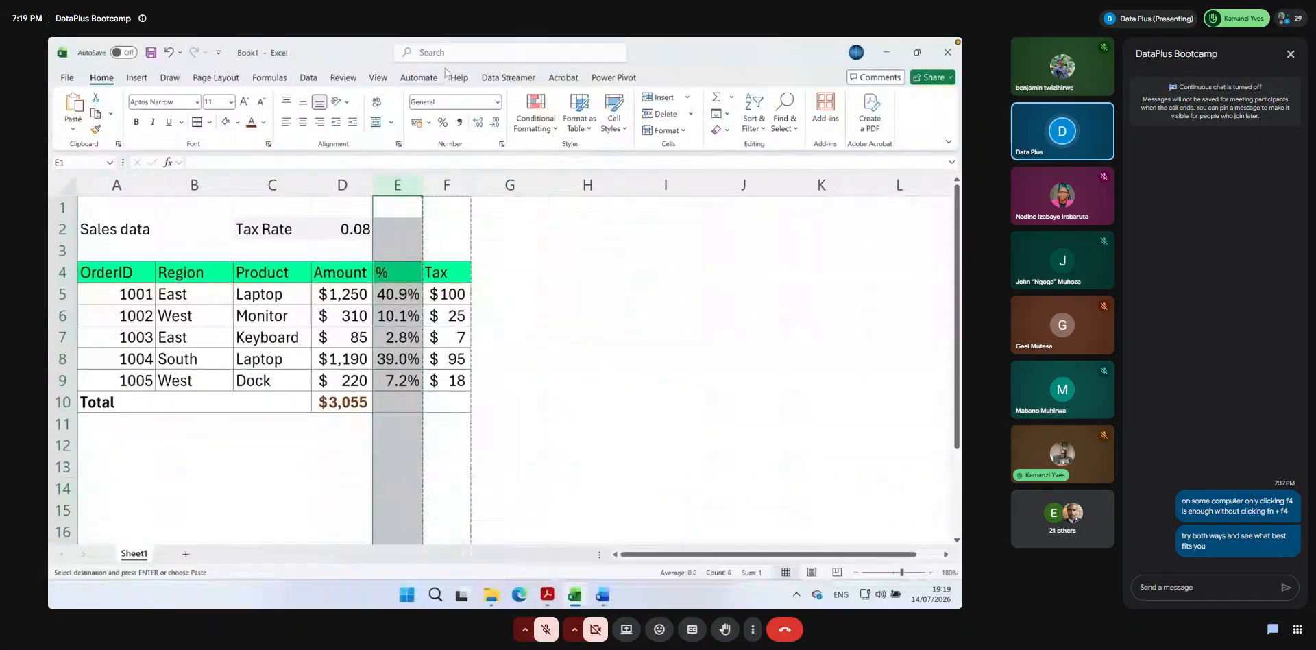
{"action": "left_click", "coordinate": [656, 100]}
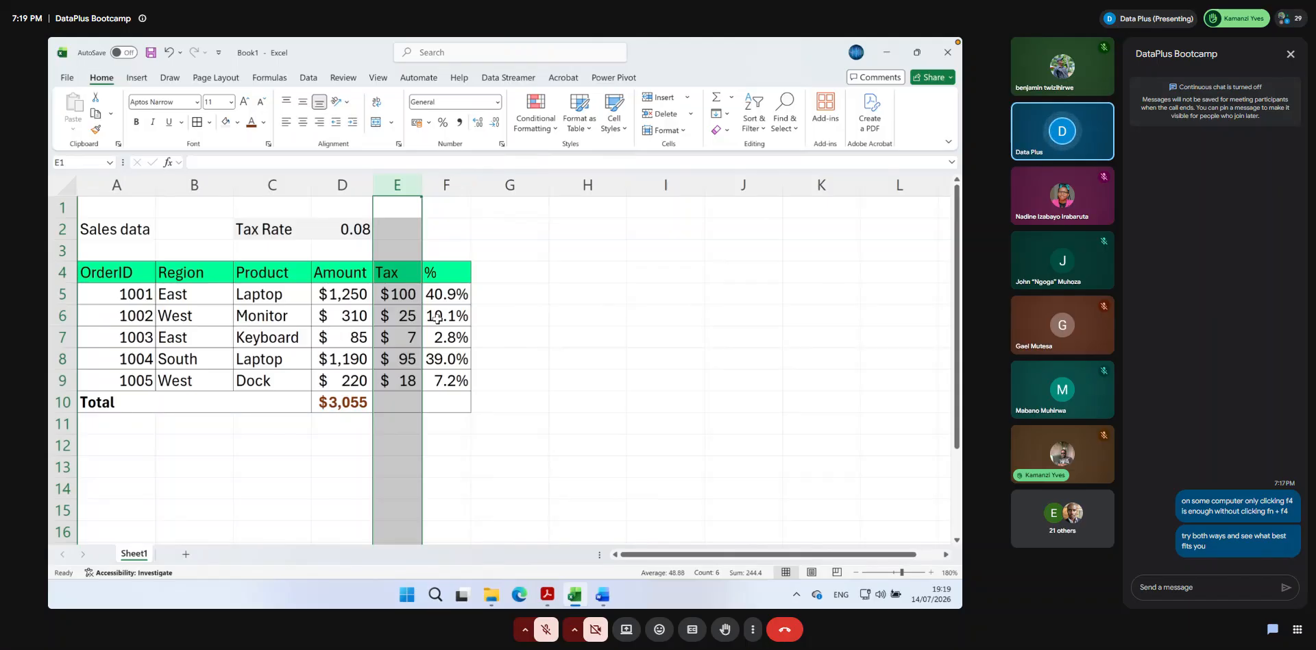
{"action": "left_click", "coordinate": [487, 373]}
Copy the % column F and insert the copy before the Tax column at column E
{"action": "left_click", "coordinate": [441, 179]}
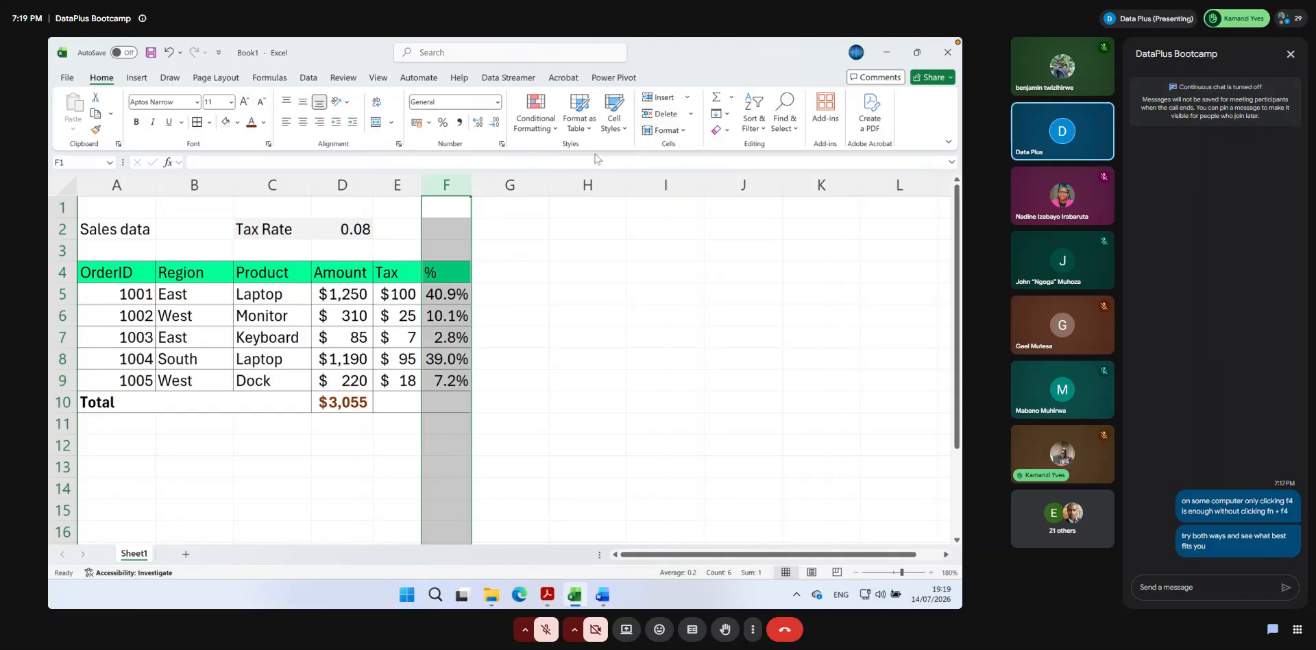
{"action": "key", "text": "ctrl+c"}
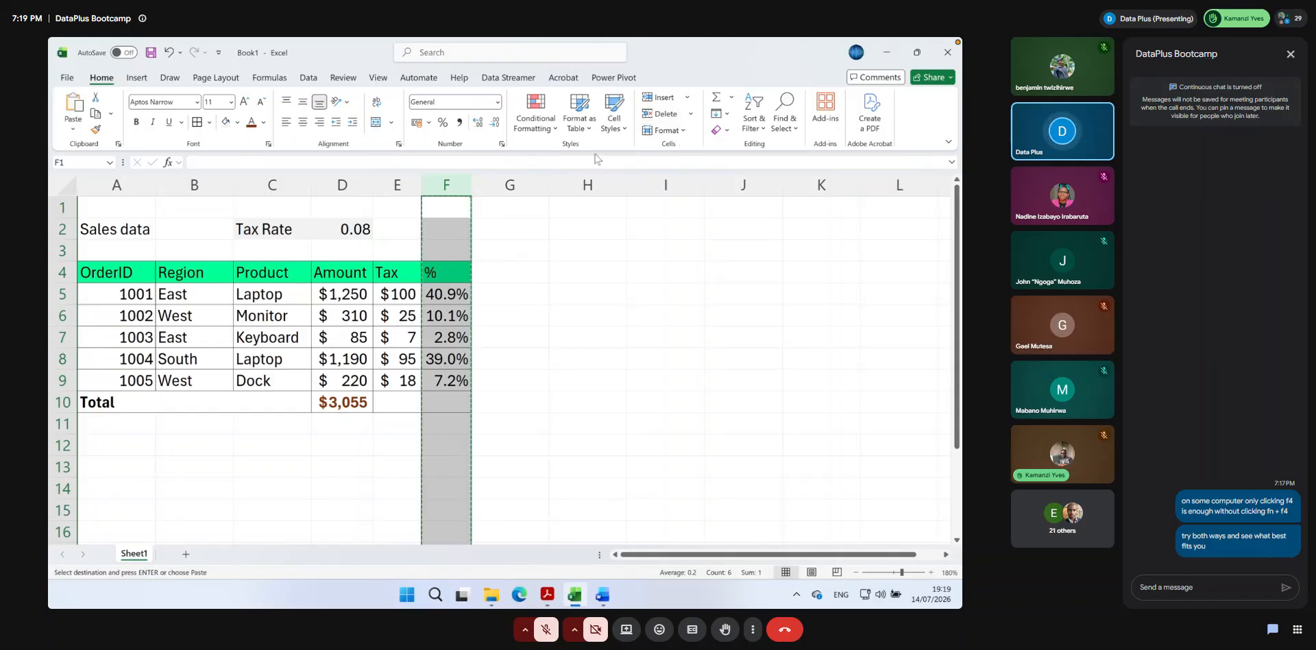
{"action": "left_click", "coordinate": [389, 181]}
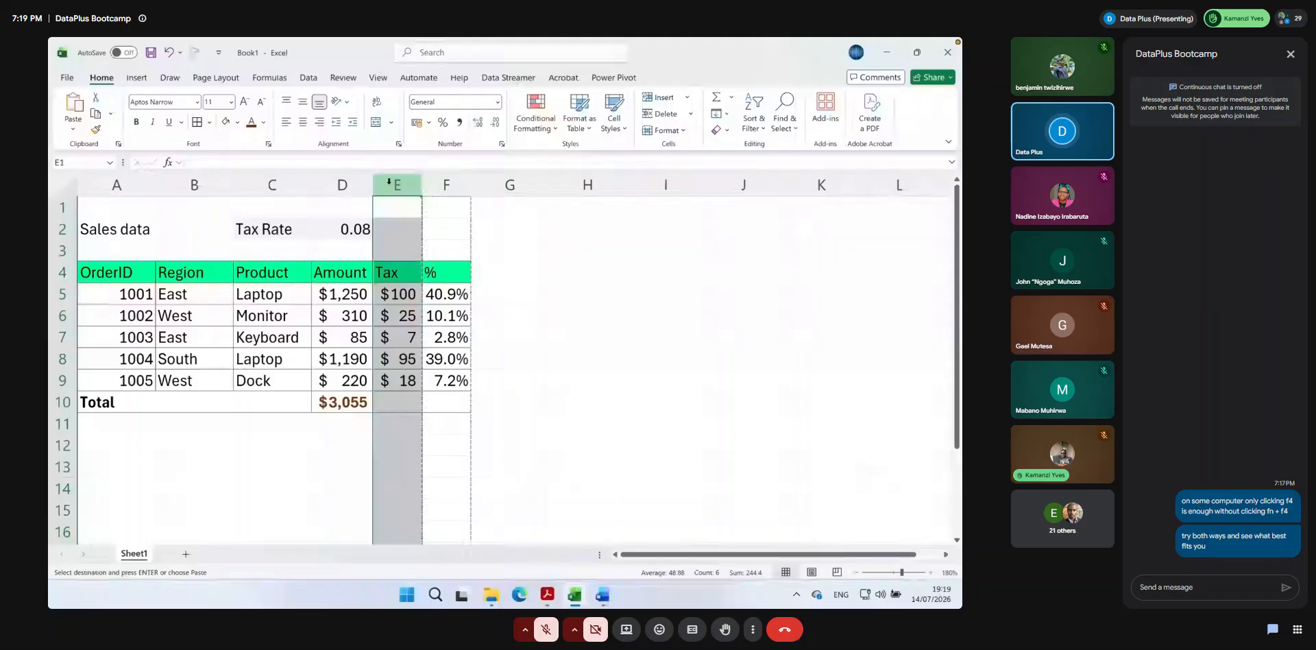
{"action": "key", "text": "ctrl+plus"}
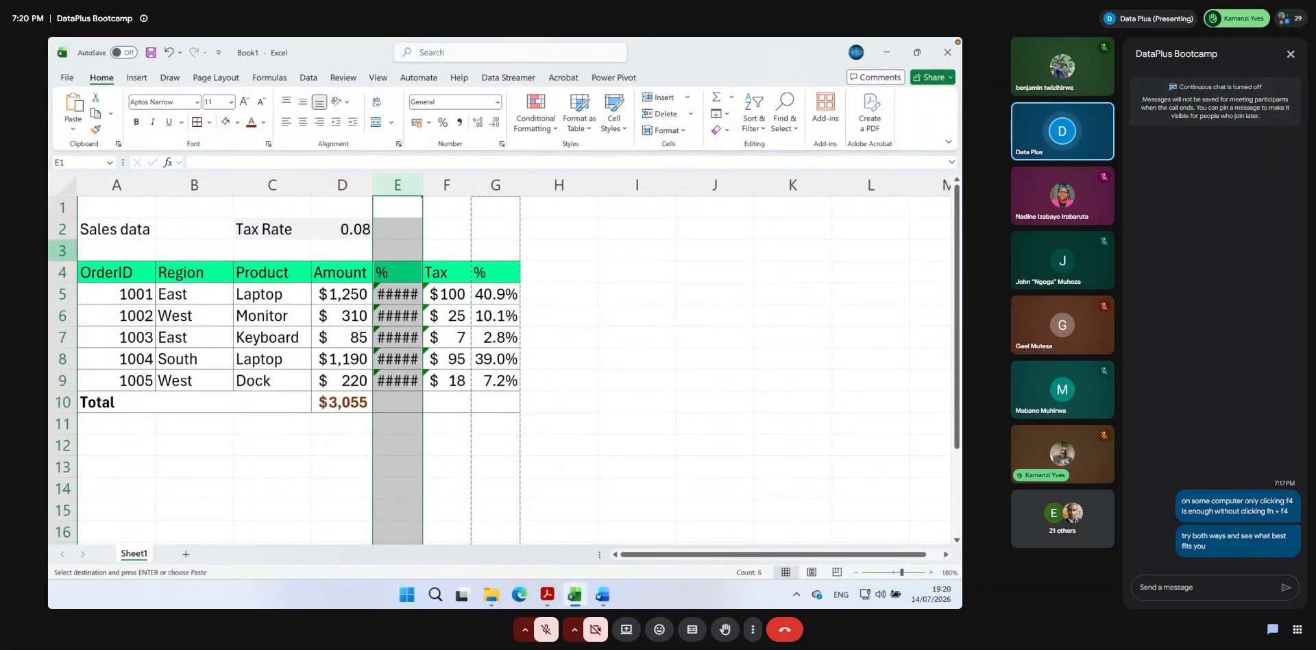
Undo the inserted copy of the % column with its active copy selection, and close the meeting chat
{"action": "left_click", "coordinate": [169, 53]}
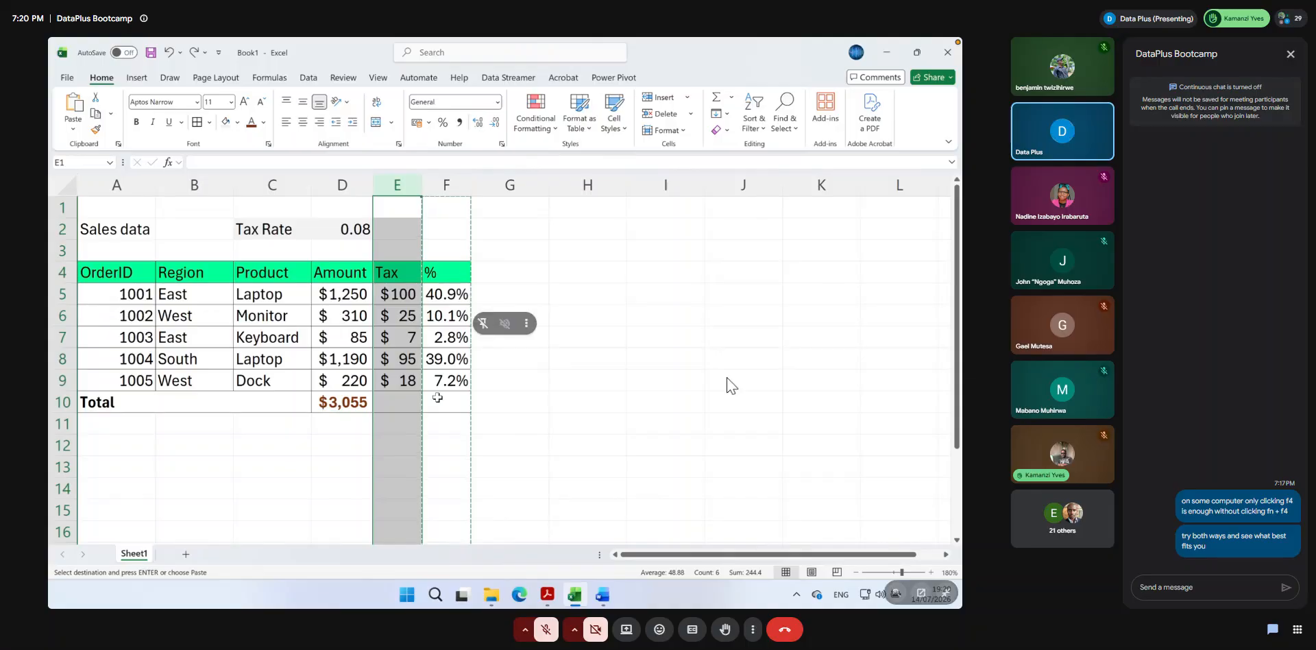
{"action": "left_click", "coordinate": [467, 402]}
{"action": "key", "text": "Escape"}
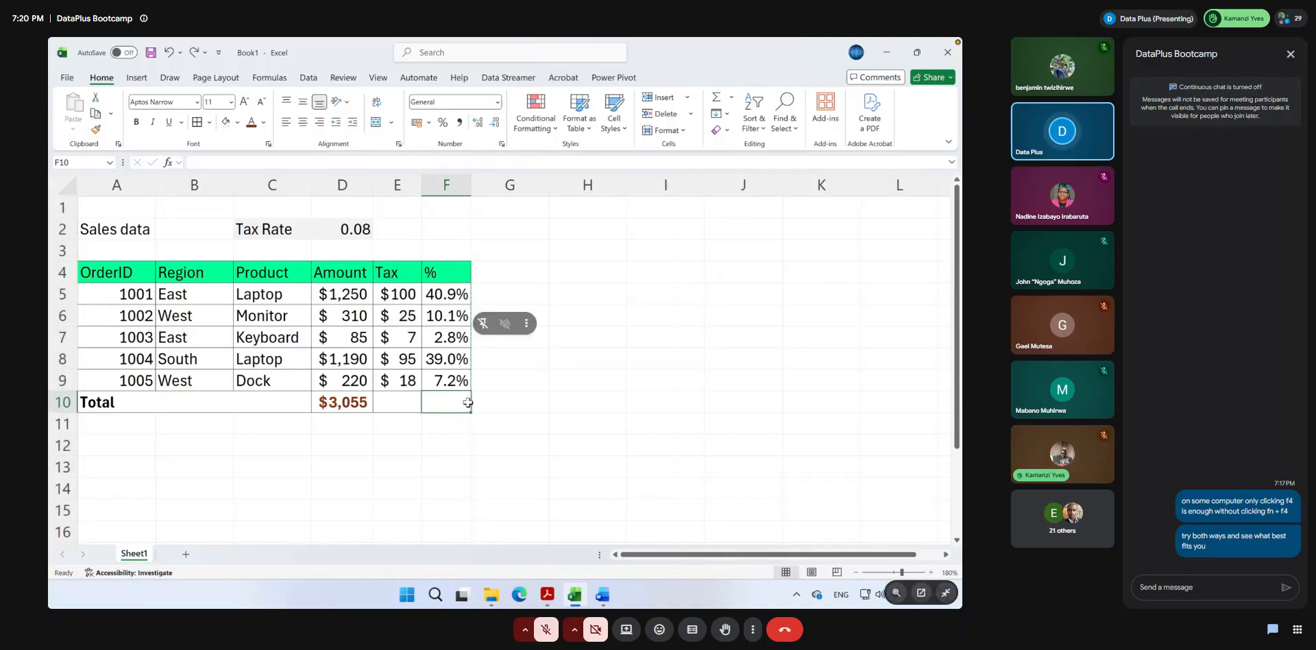
{"action": "left_click", "coordinate": [1291, 60]}
{"action": "left_click", "coordinate": [594, 272]}
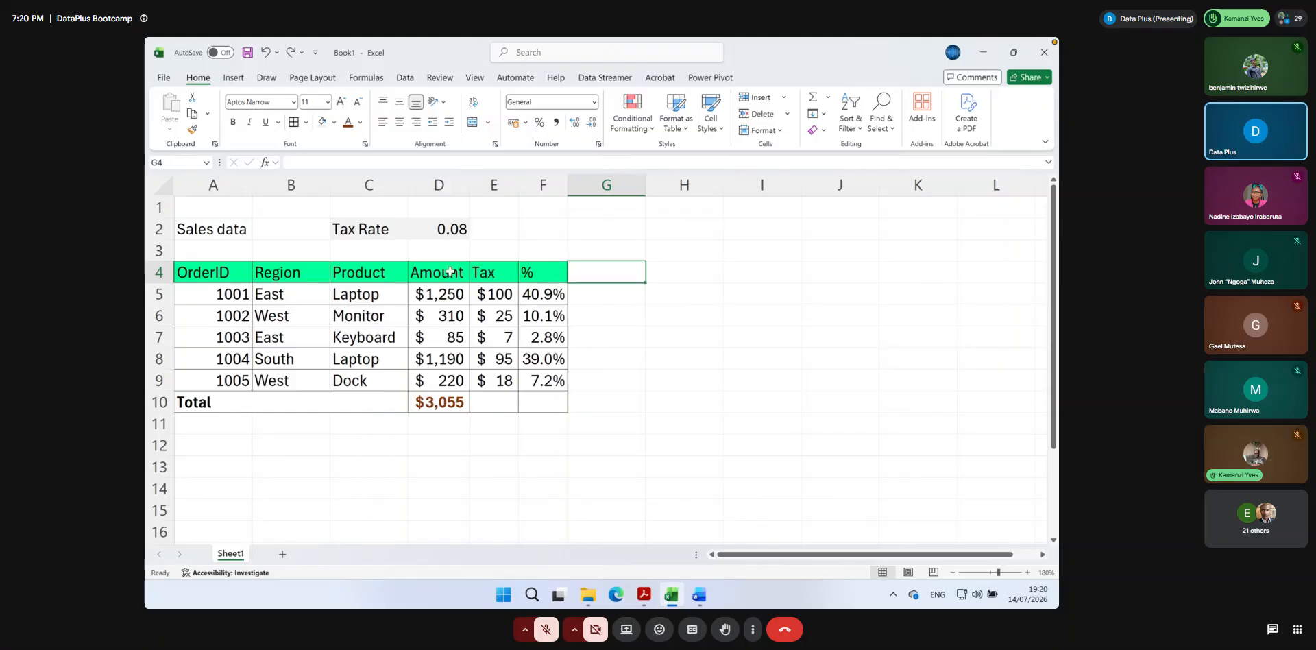
{"action": "left_click", "coordinate": [429, 272]}
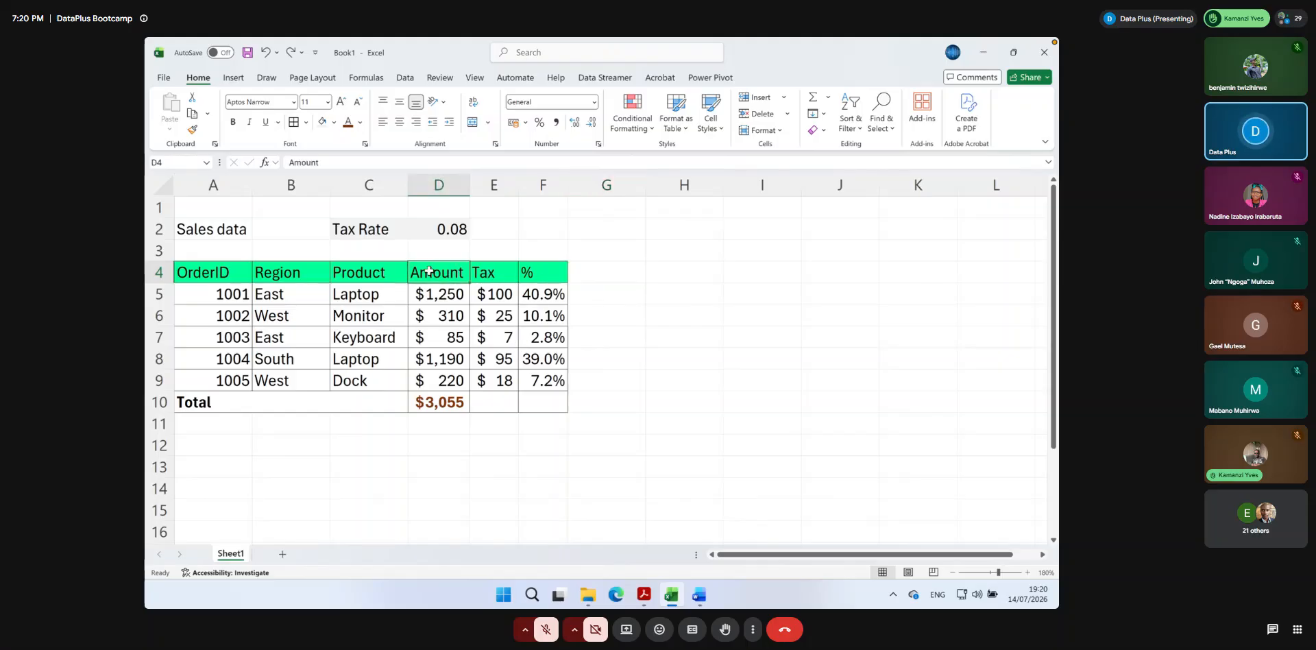
{"action": "left_click", "coordinate": [489, 274]}
{"action": "left_click", "coordinate": [600, 274]}
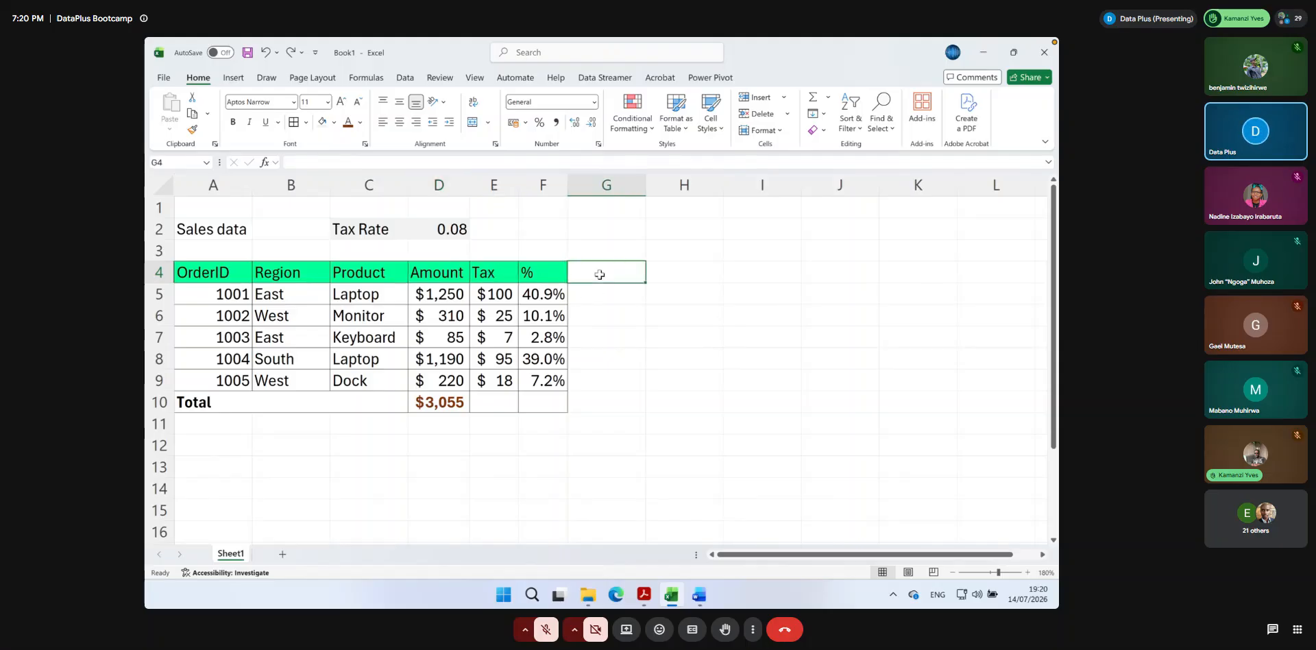
{"action": "type", "text": "Profit"}
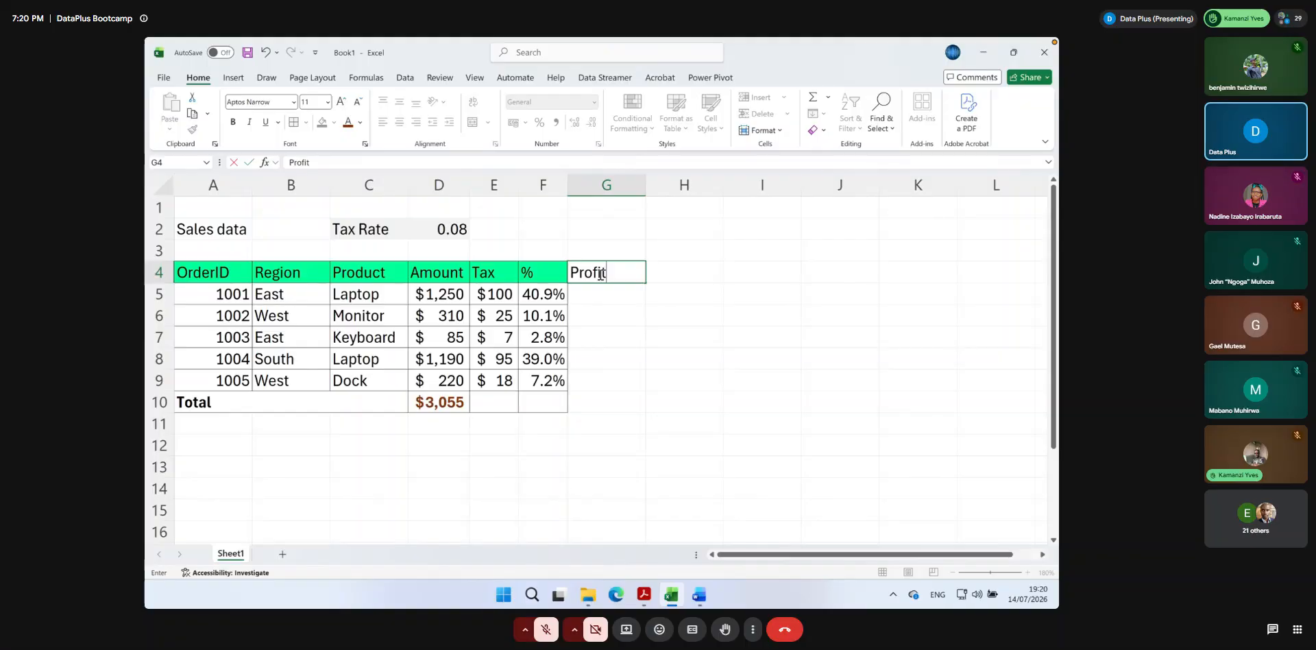
{"action": "key", "text": "Return"}
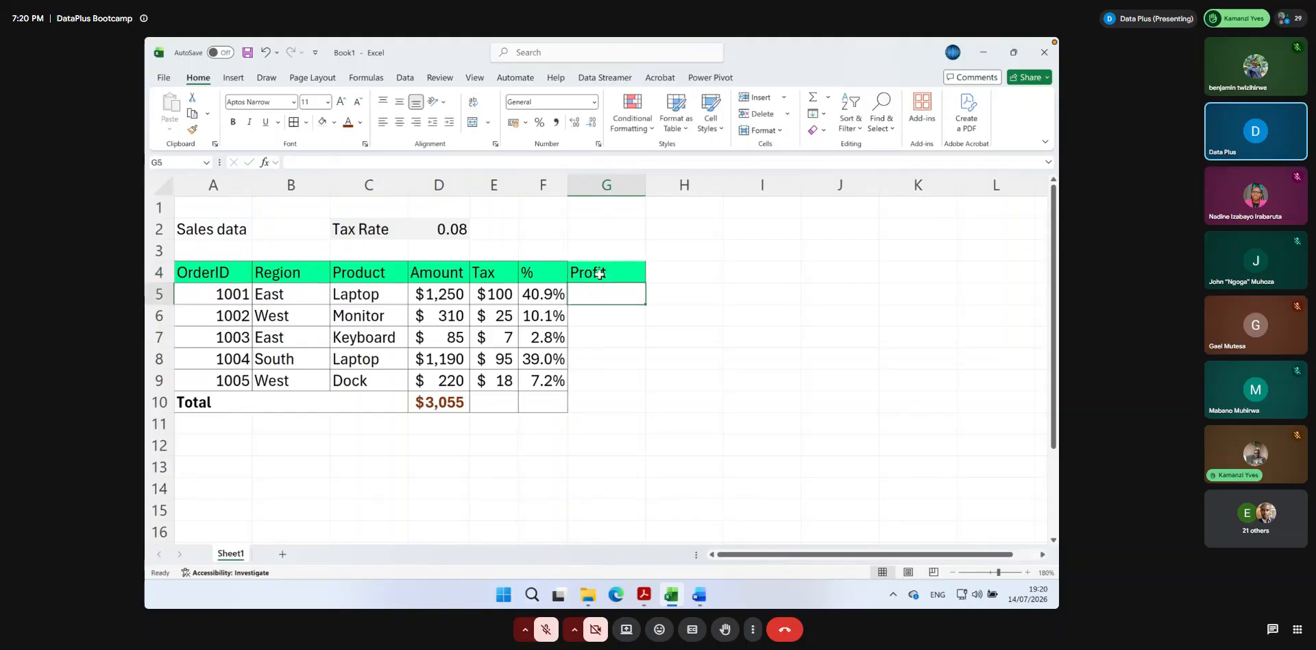
{"action": "type", "text": "="}
{"action": "left_click", "coordinate": [421, 293]}
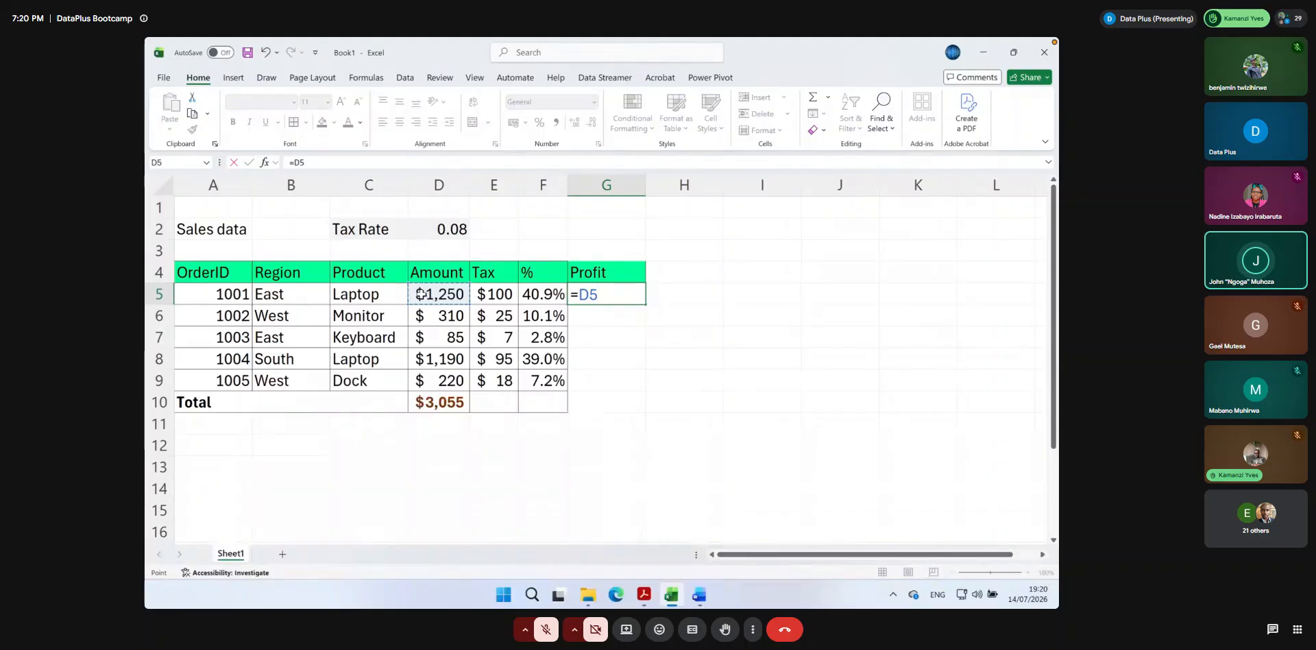
{"action": "key", "text": "Escape"}
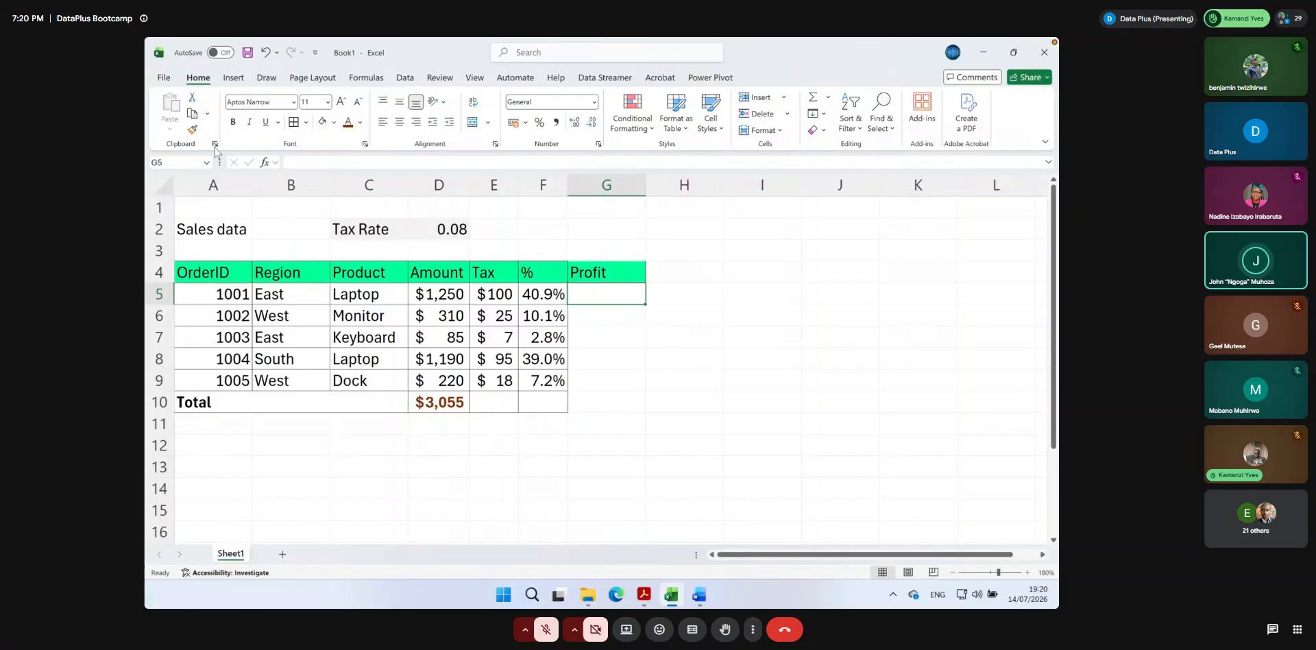
{"action": "left_click", "coordinate": [265, 52]}
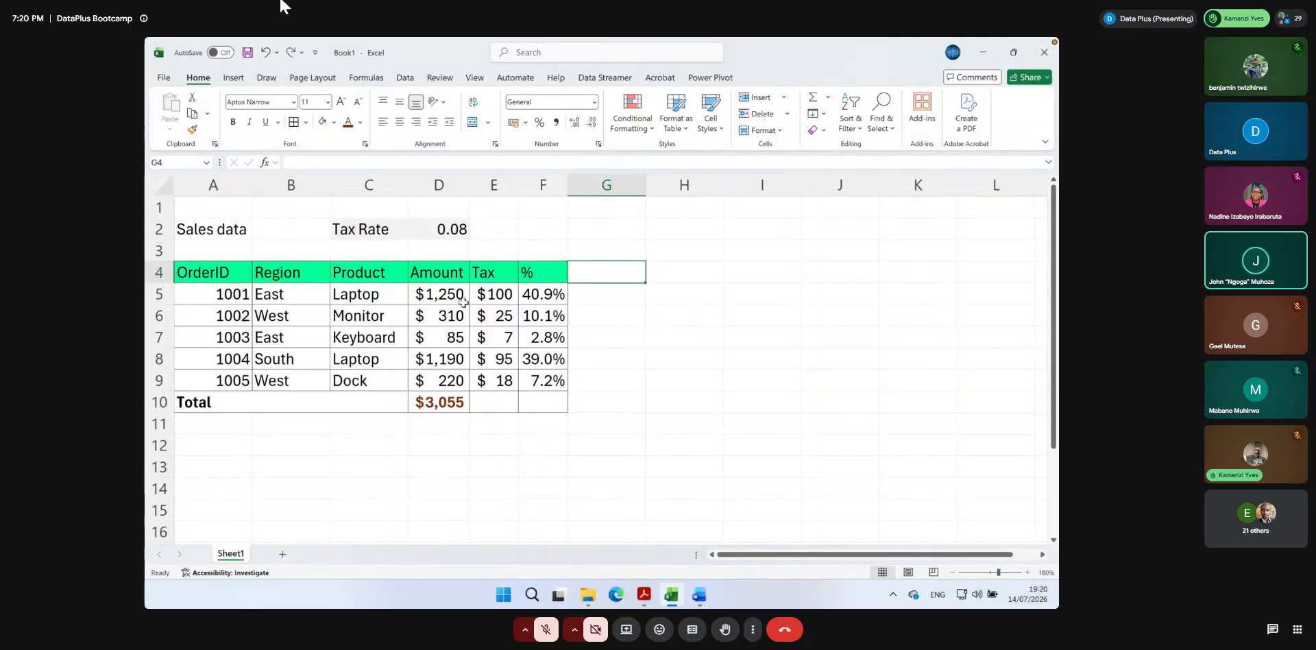
Examine the % formula in F5 and the cells it references
{"action": "left_click", "coordinate": [636, 353]}
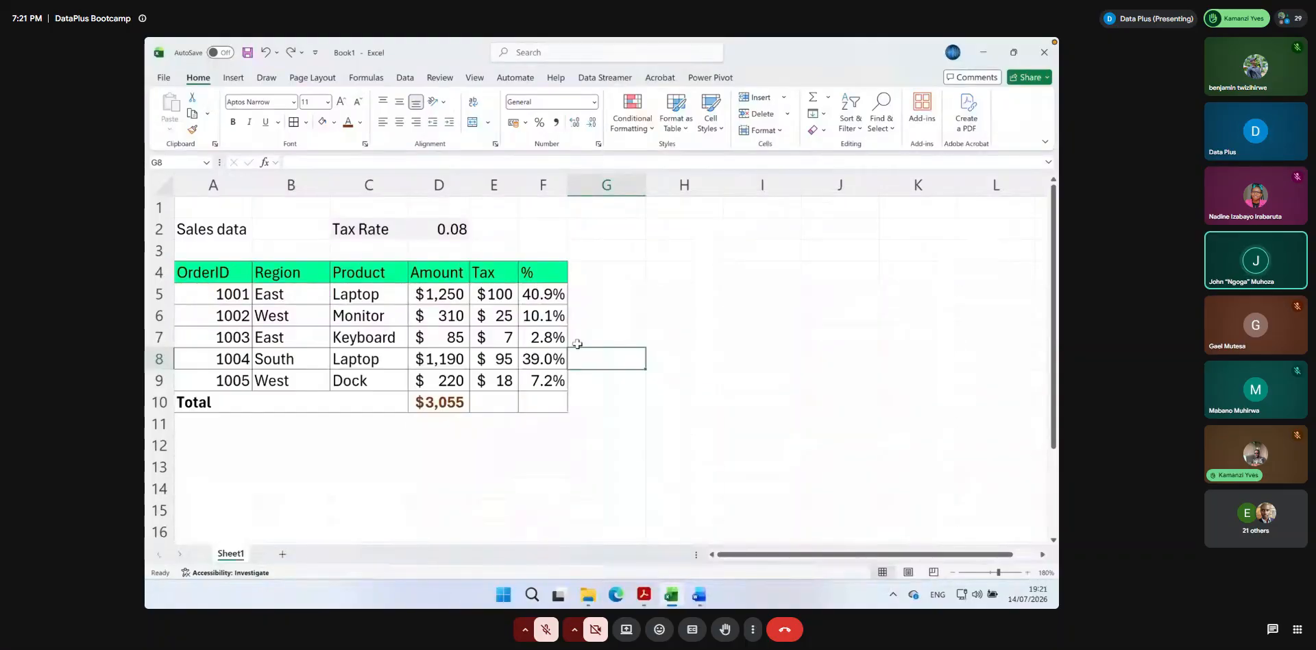
{"action": "double_click", "coordinate": [538, 295]}
{"action": "left_click", "coordinate": [342, 164]}
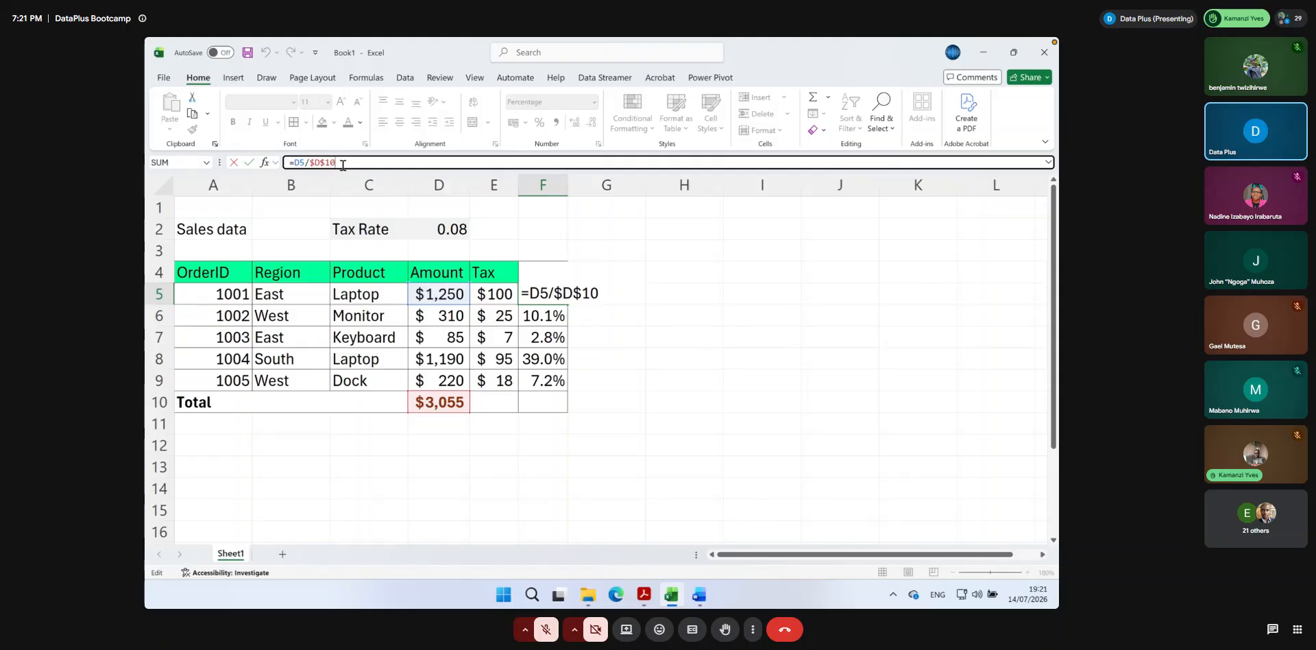
{"action": "key", "text": "ctrl+Return"}
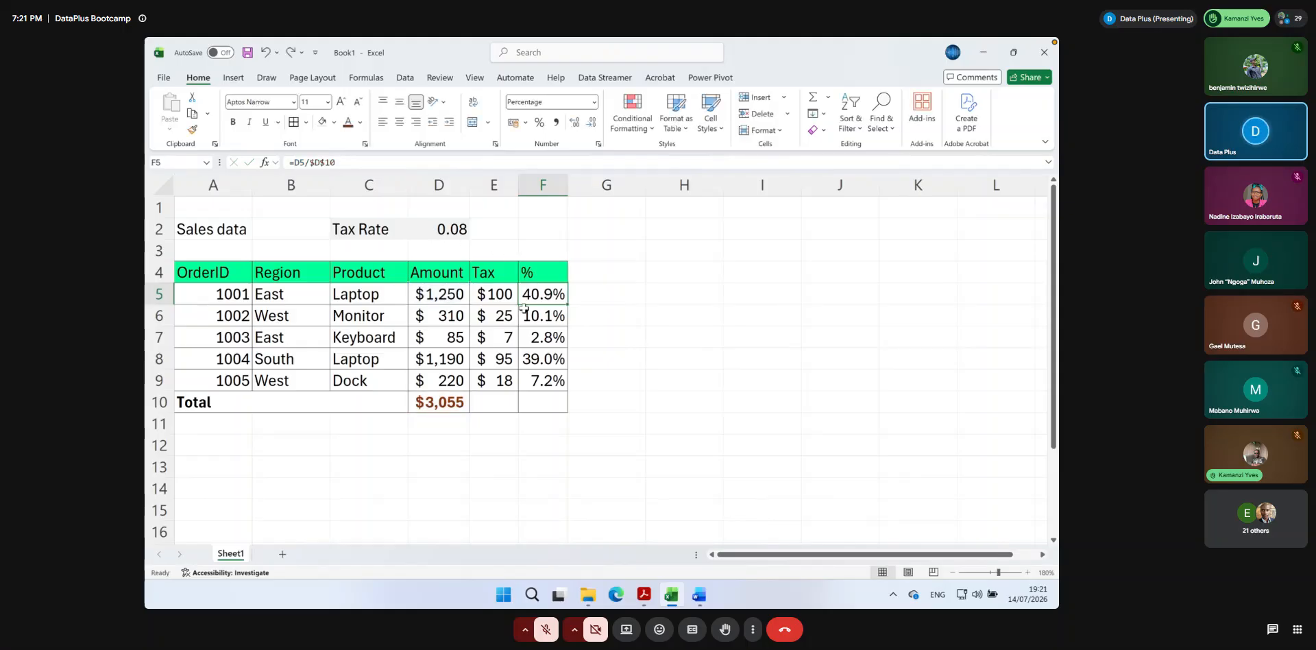
{"action": "double_click", "coordinate": [538, 295]}
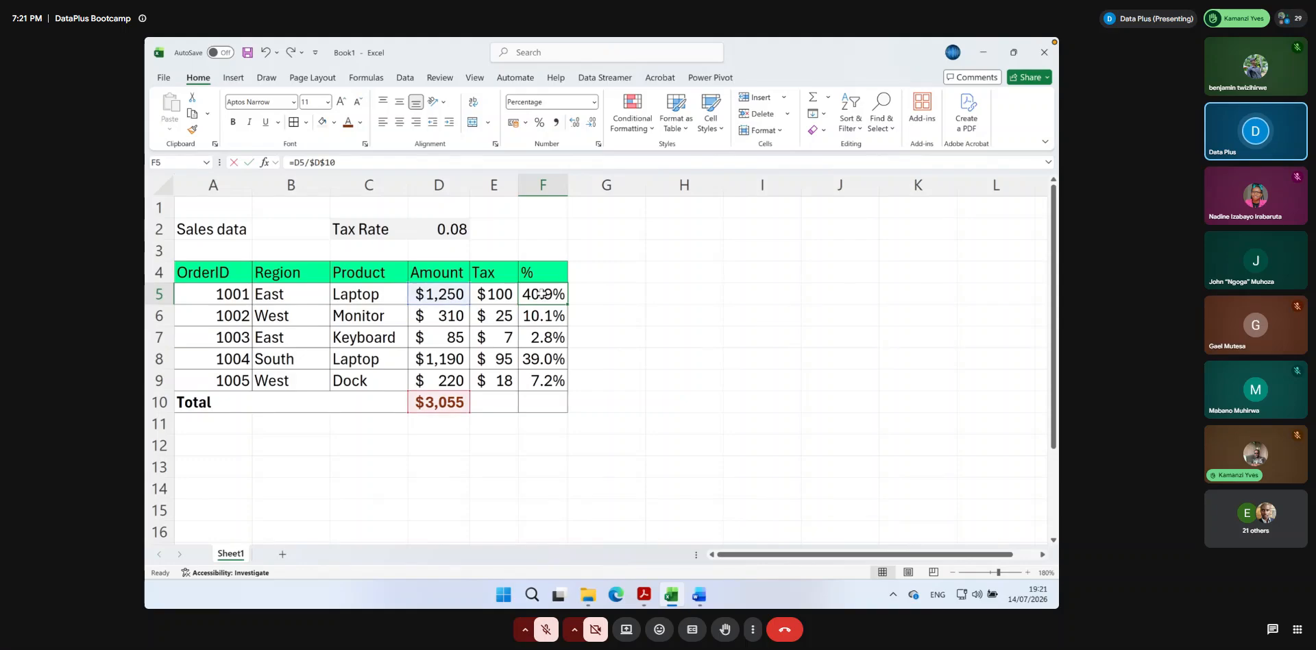
{"action": "left_click", "coordinate": [340, 161]}
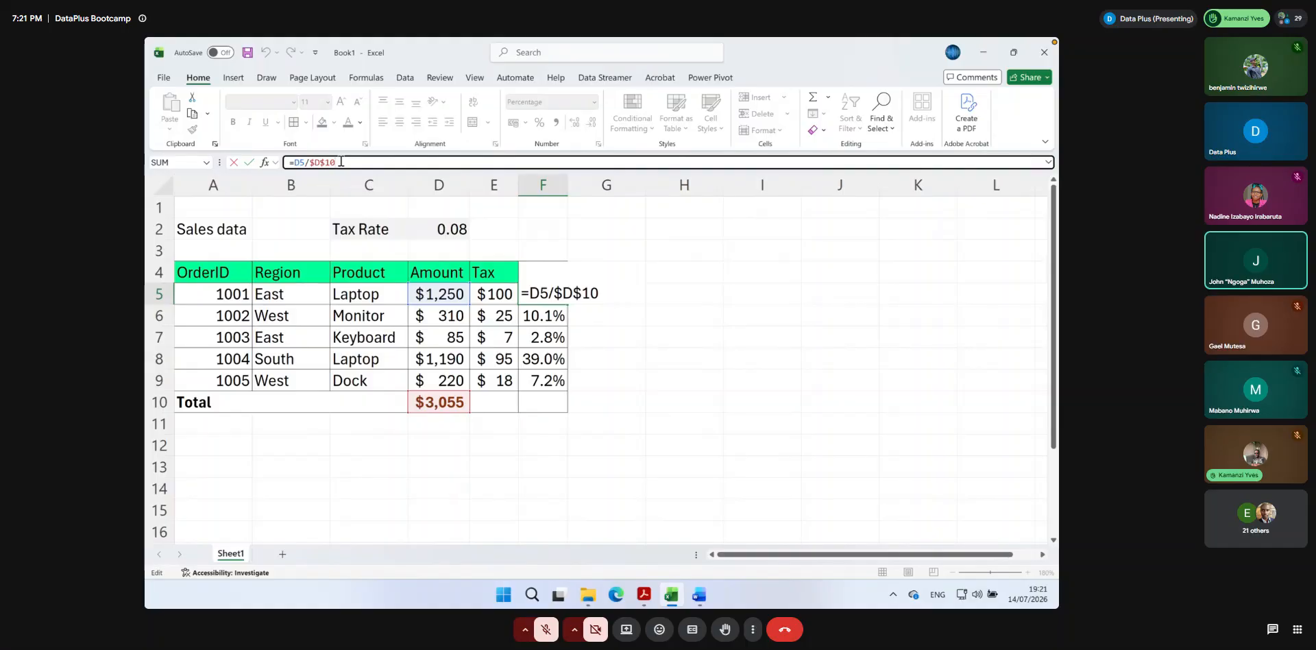
{"action": "key", "text": "Return"}
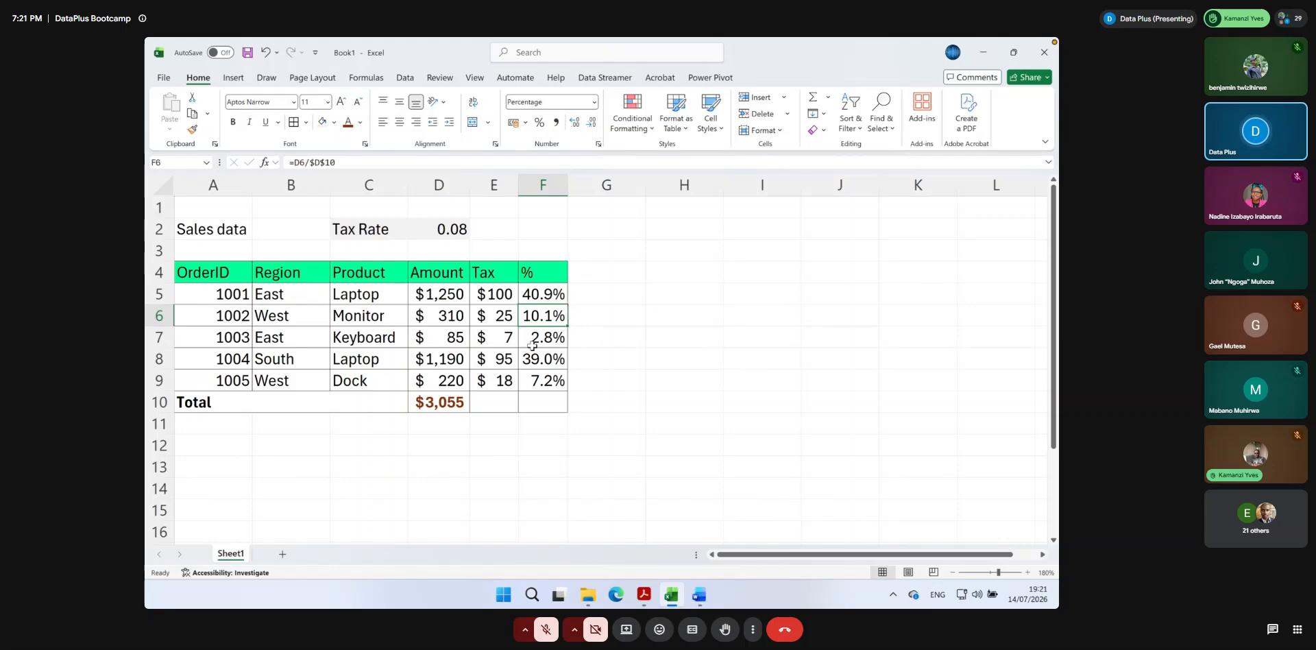
Add the heading Profit in G4, beside the % column
{"action": "left_click", "coordinate": [591, 271]}
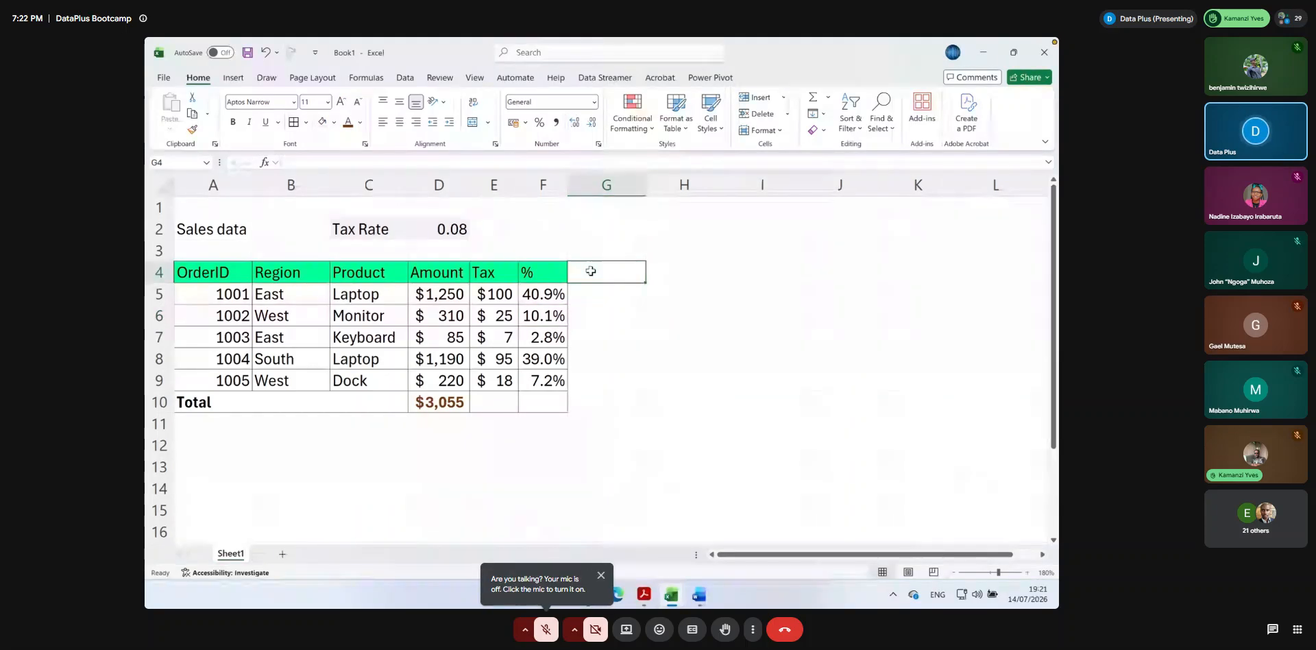
{"action": "type", "text": "Profit"}
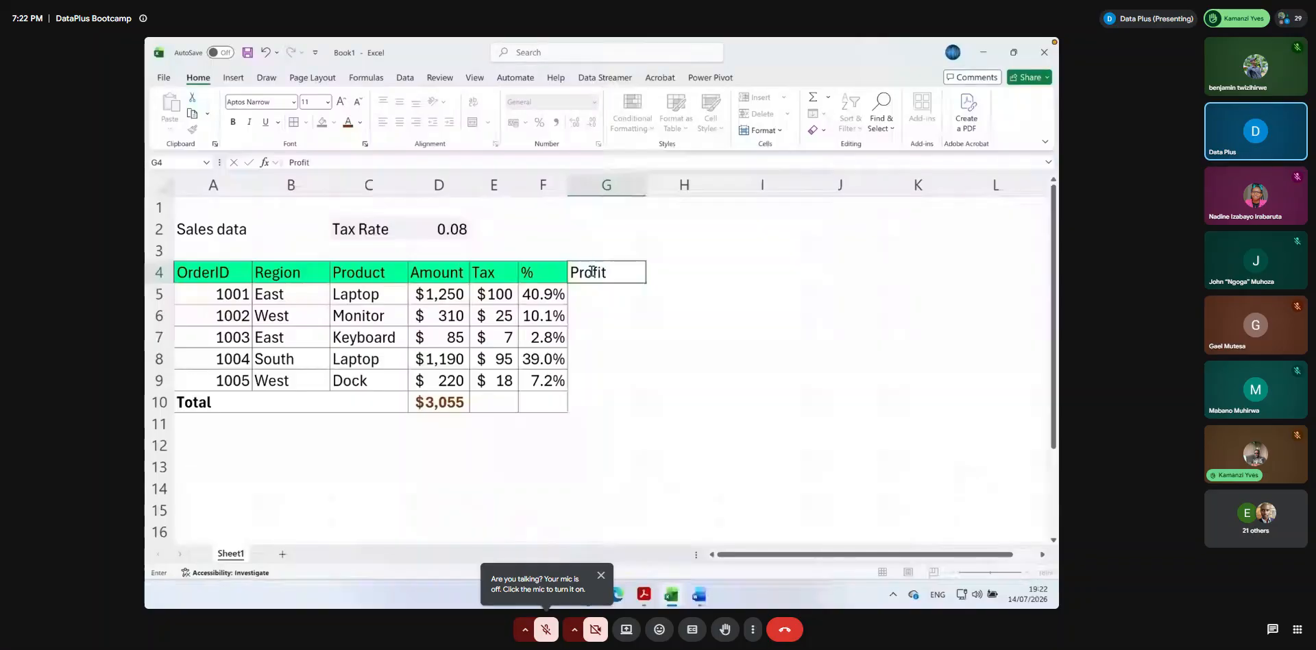
{"action": "left_click", "coordinate": [480, 293]}
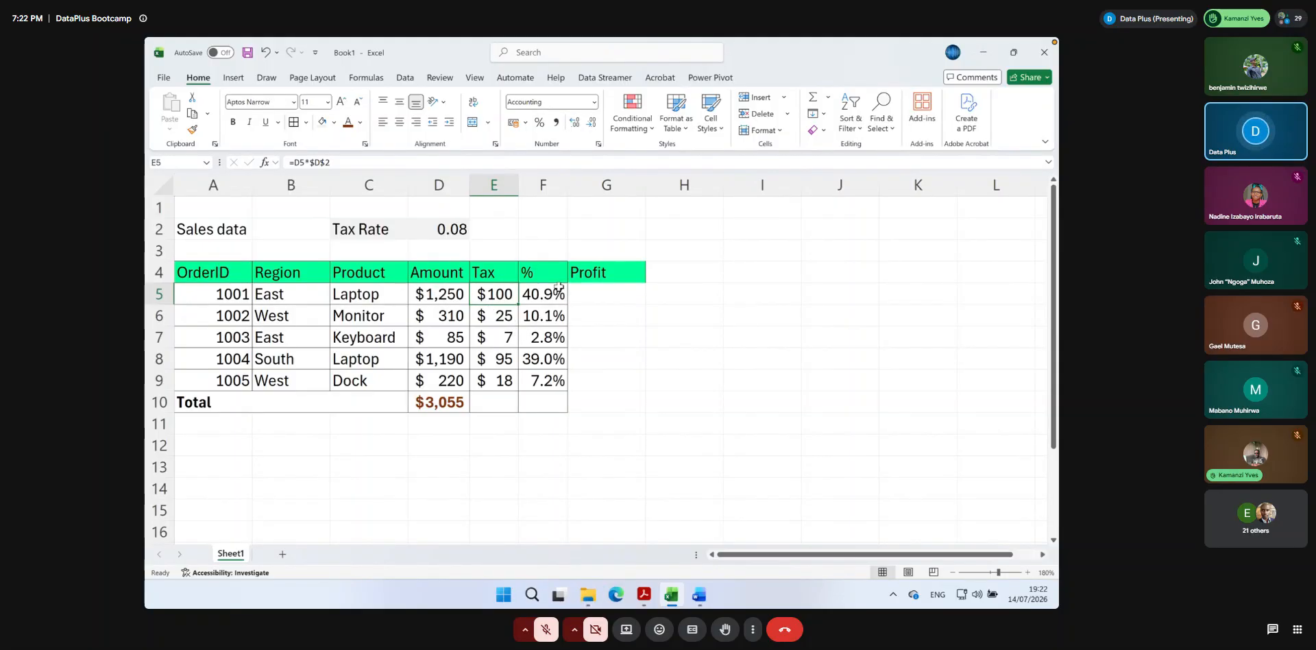
Calculate the first order's profit in G5 with the formula +D5-E5, and review the entered formula
{"action": "left_click", "coordinate": [613, 295]}
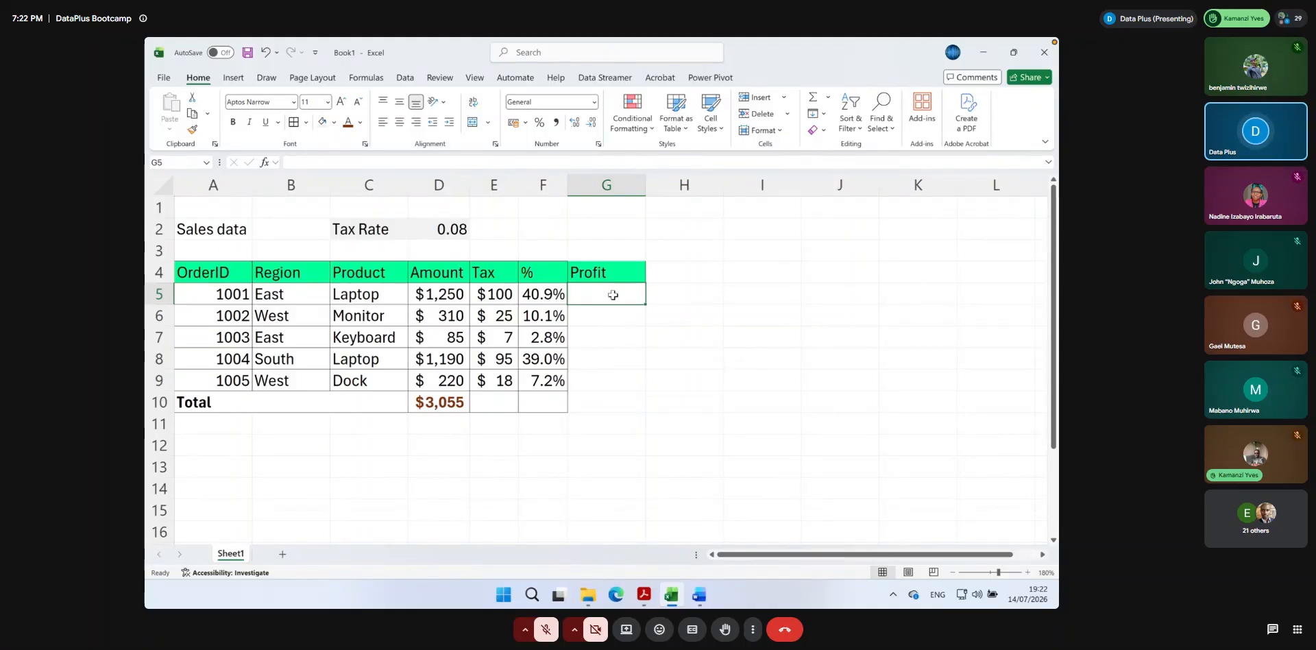
{"action": "type", "text": "="}
{"action": "key", "text": "BackSpace"}
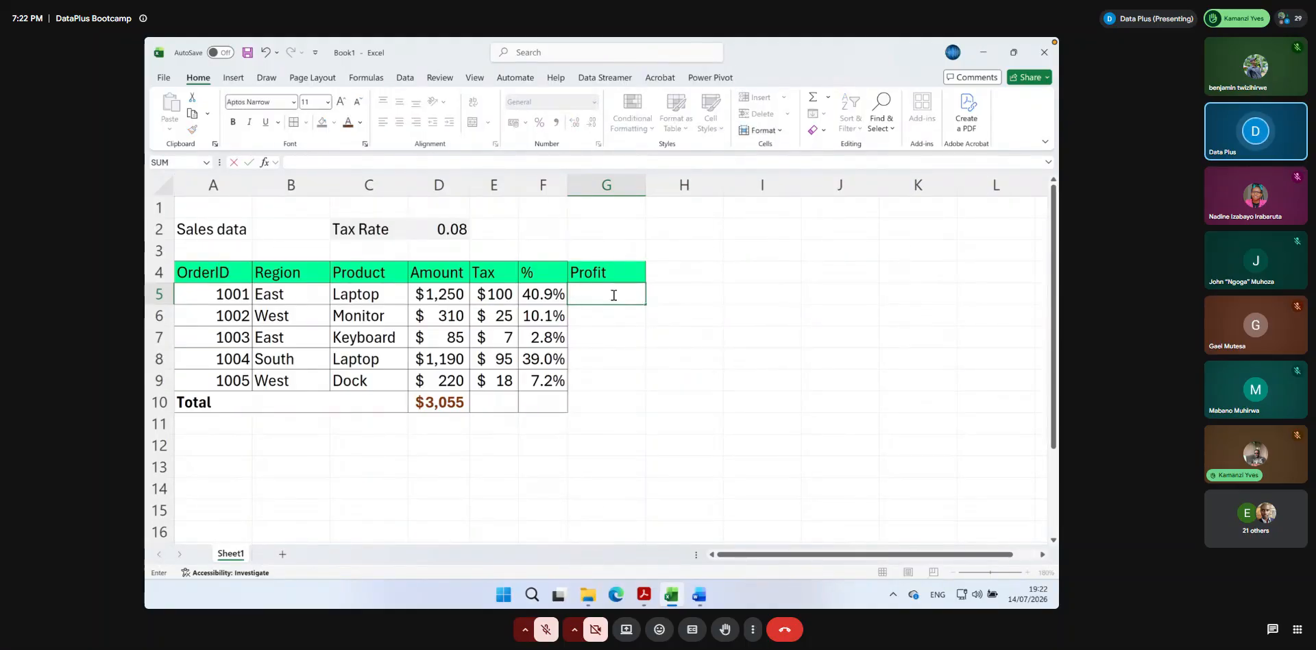
{"action": "type", "text": "+"}
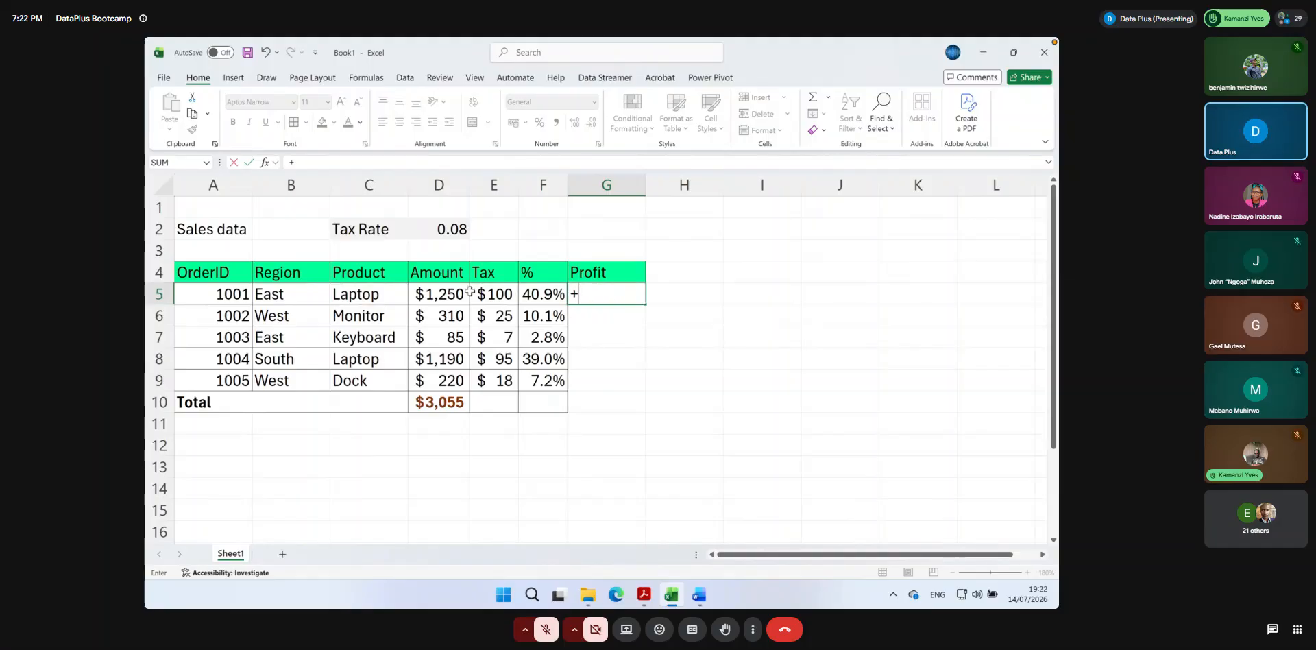
{"action": "left_click", "coordinate": [439, 295]}
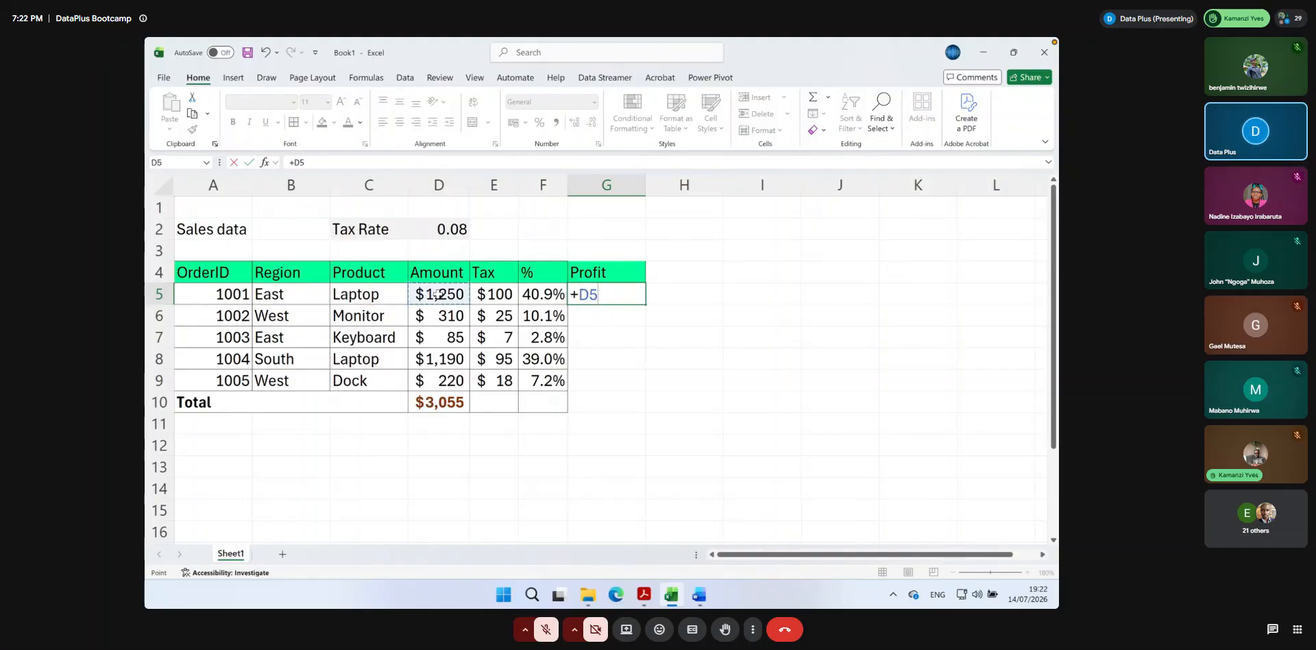
{"action": "type", "text": "-"}
{"action": "left_click", "coordinate": [495, 293]}
{"action": "key", "text": "Return"}
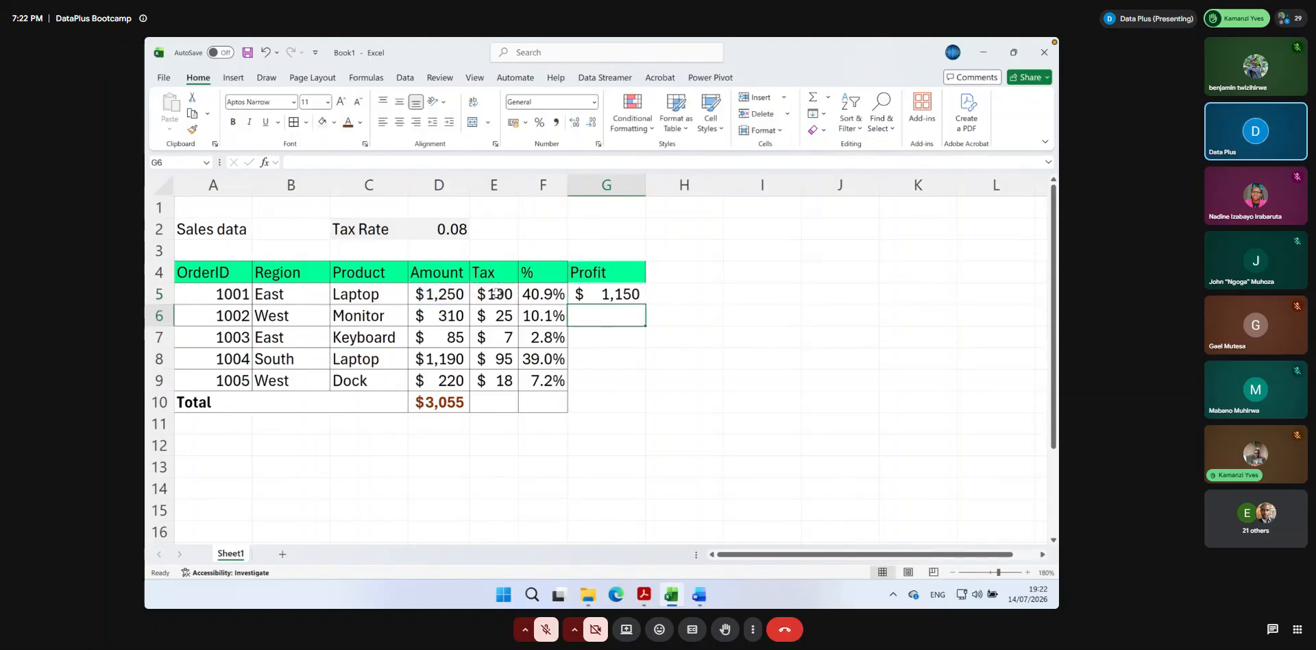
{"action": "left_click", "coordinate": [603, 294]}
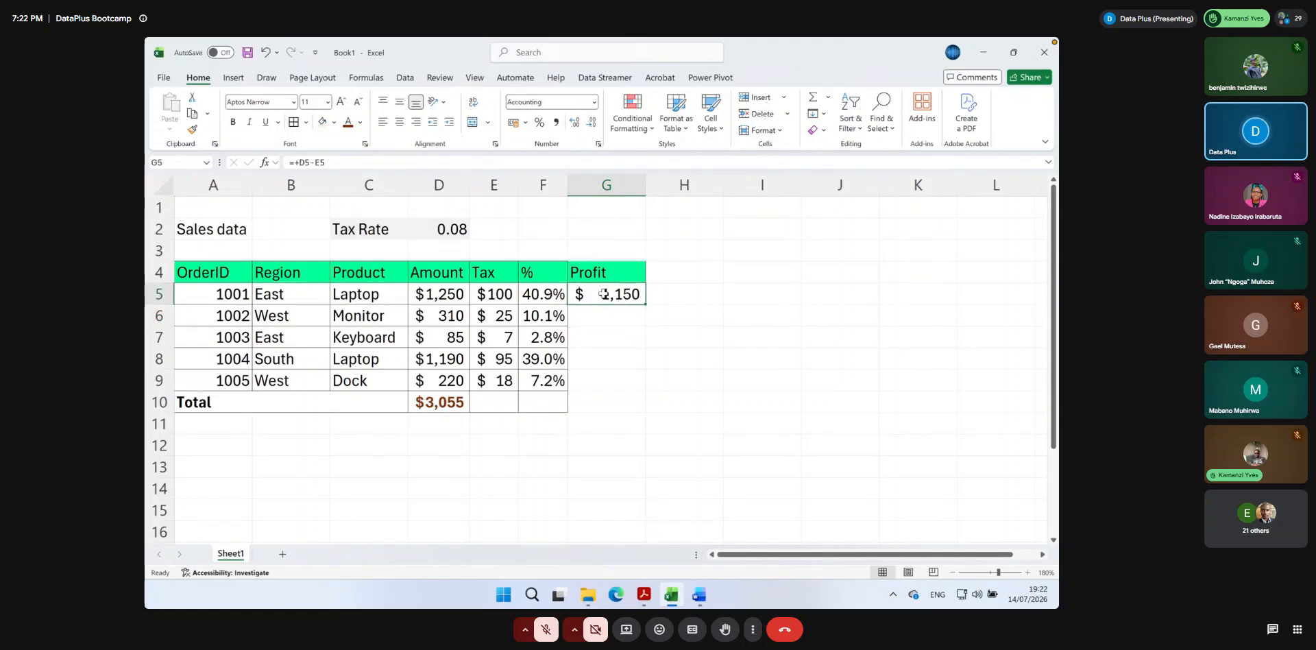
{"action": "left_click_drag", "start_coordinate": [287, 163], "coordinate": [335, 159]}
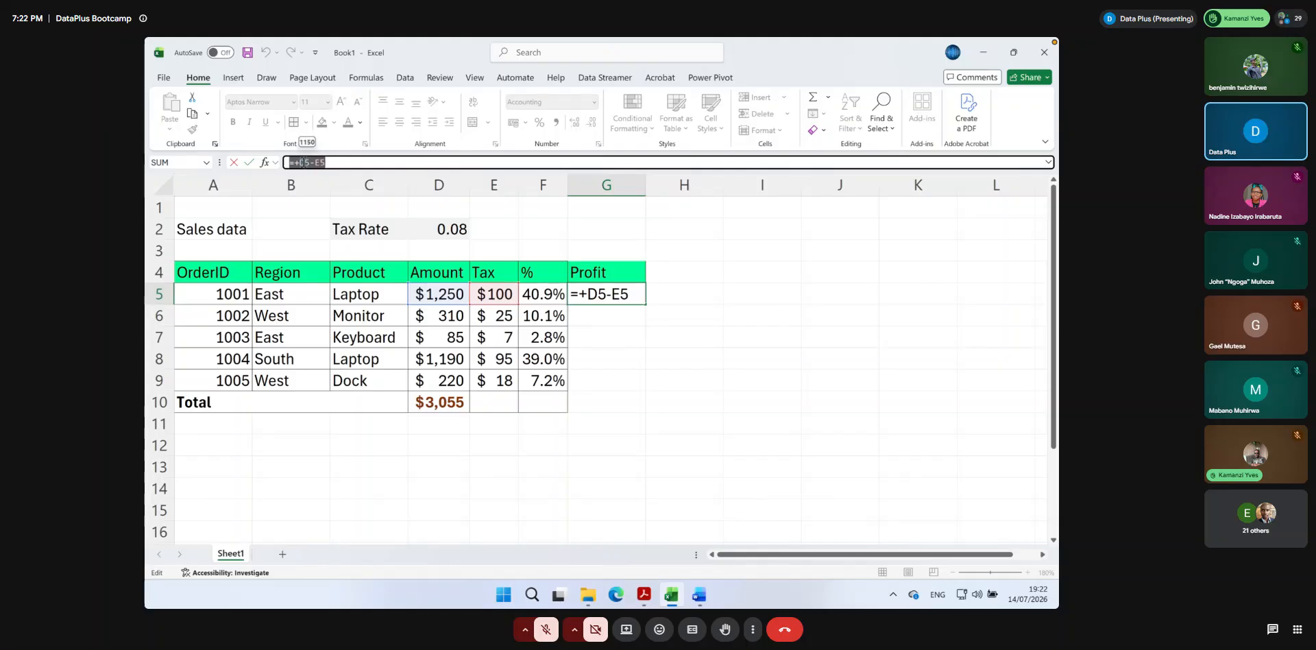
{"action": "key", "text": "Return"}
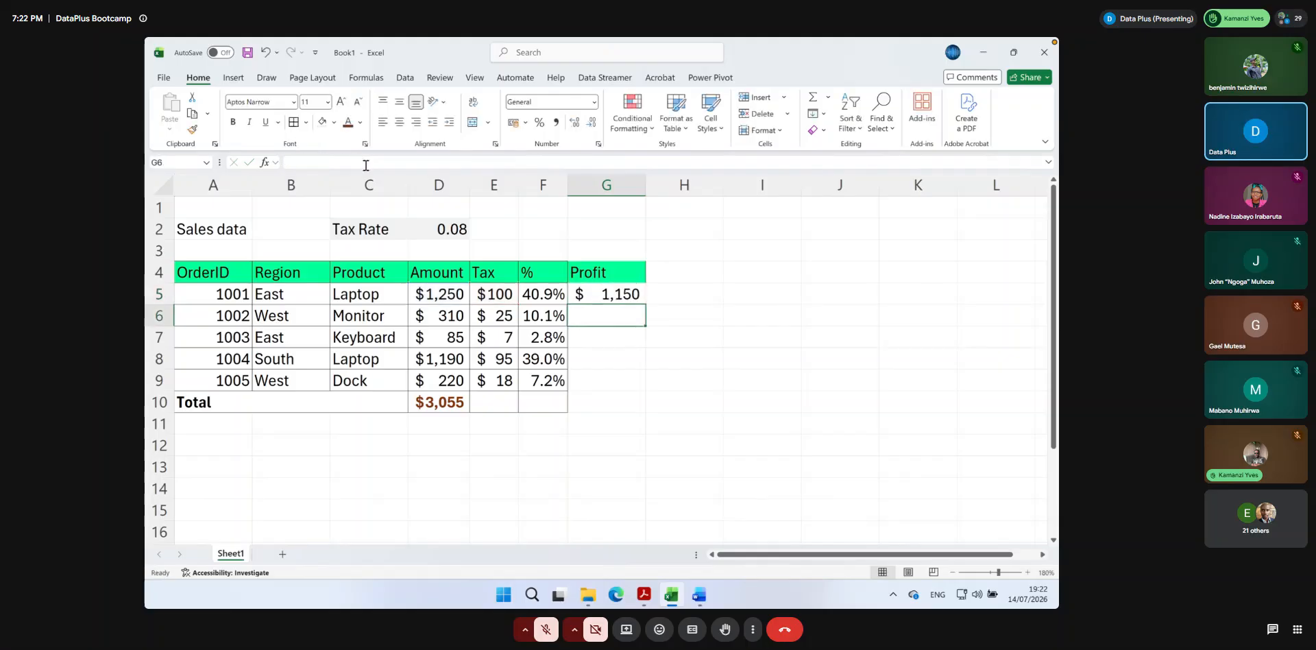
Fill the profit formula from G5 down to G9
{"action": "left_click", "coordinate": [608, 296]}
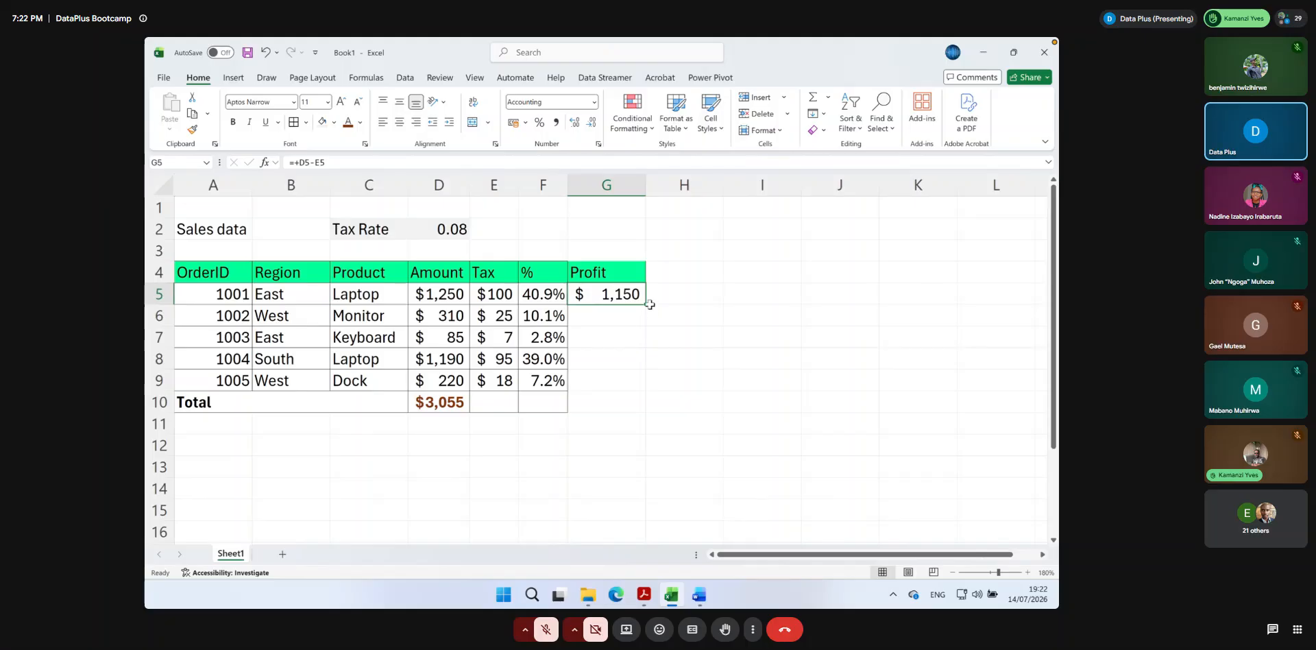
{"action": "left_click_drag", "start_coordinate": [647, 303], "coordinate": [635, 388]}
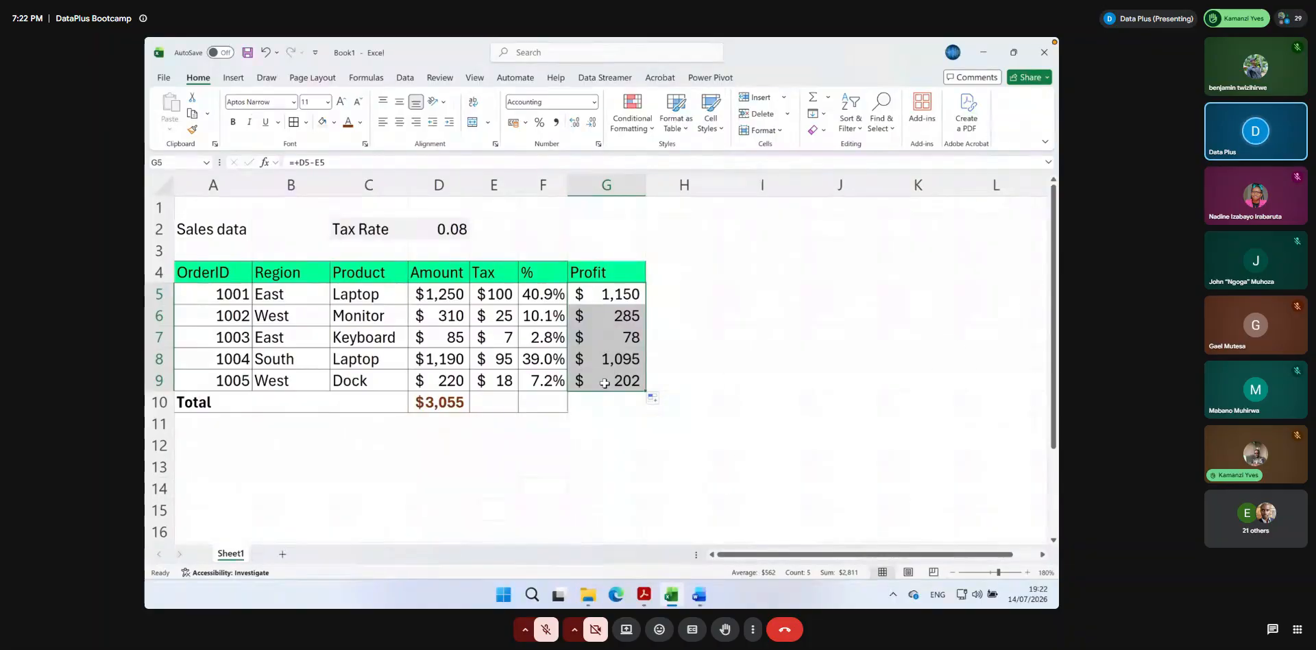
{"action": "left_click", "coordinate": [614, 301]}
{"action": "double_click", "coordinate": [645, 306]}
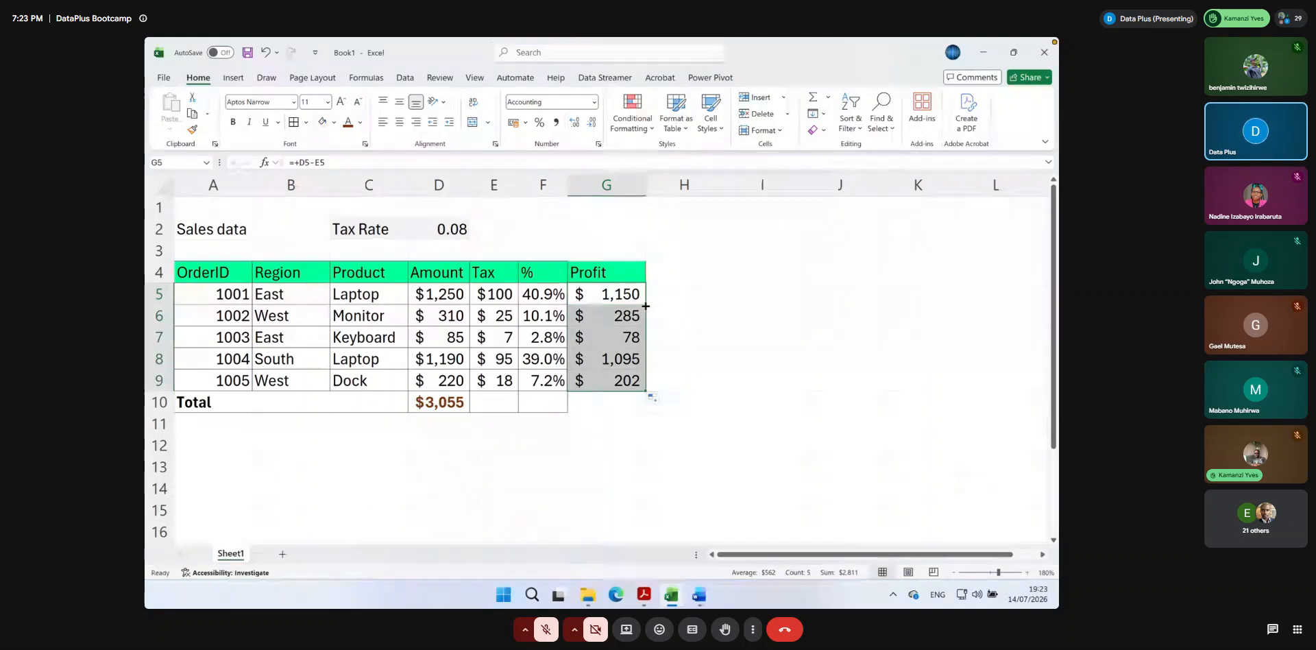
Clear the filled profit formulas in G6:G9, keeping the one in G5
{"action": "left_click", "coordinate": [621, 292]}
{"action": "left_click_drag", "start_coordinate": [613, 312], "coordinate": [610, 376]}
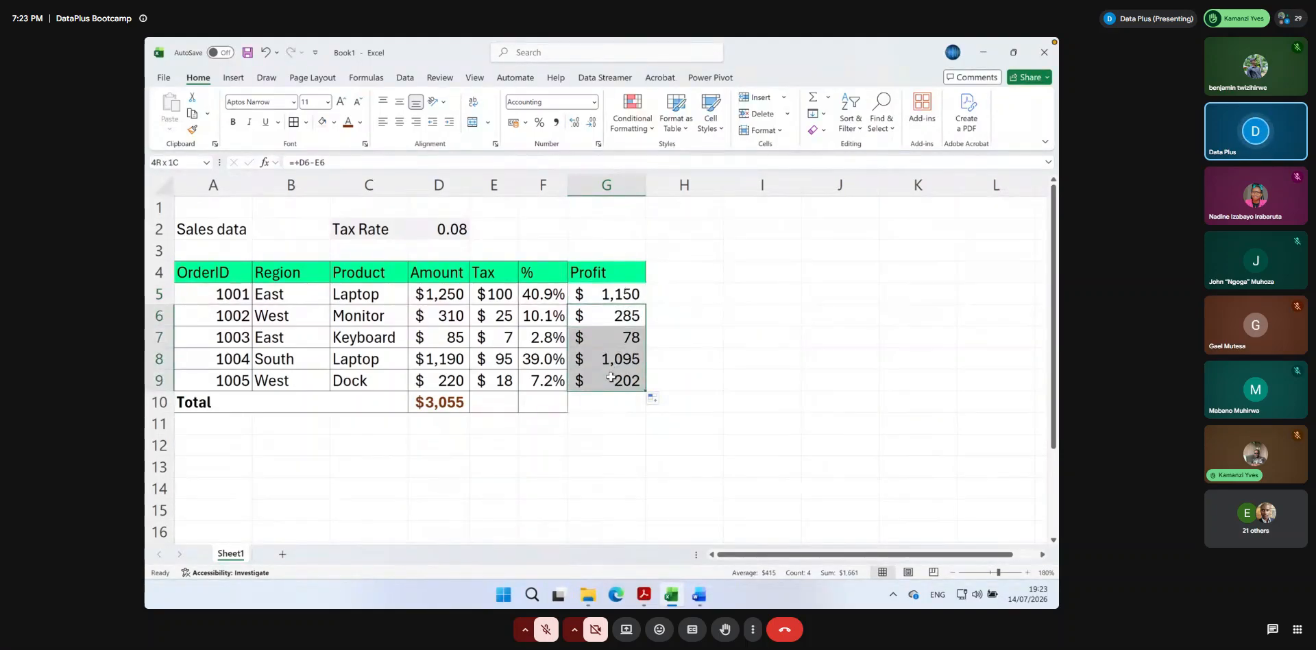
{"action": "key", "text": "BackSpace"}
{"action": "left_click_drag", "start_coordinate": [612, 337], "coordinate": [613, 373]}
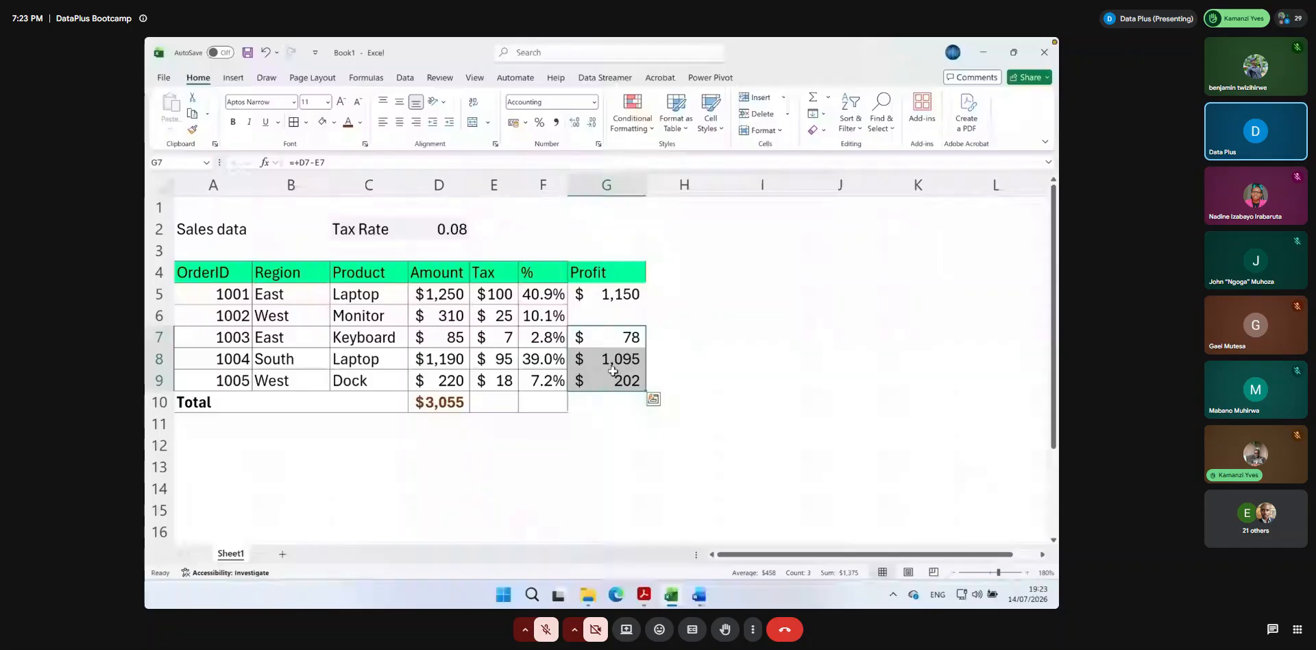
{"action": "key", "text": "ctrl+z"}
Auto-fill the profit formula in G5 down through the last order row, G9
{"action": "left_click", "coordinate": [614, 294]}
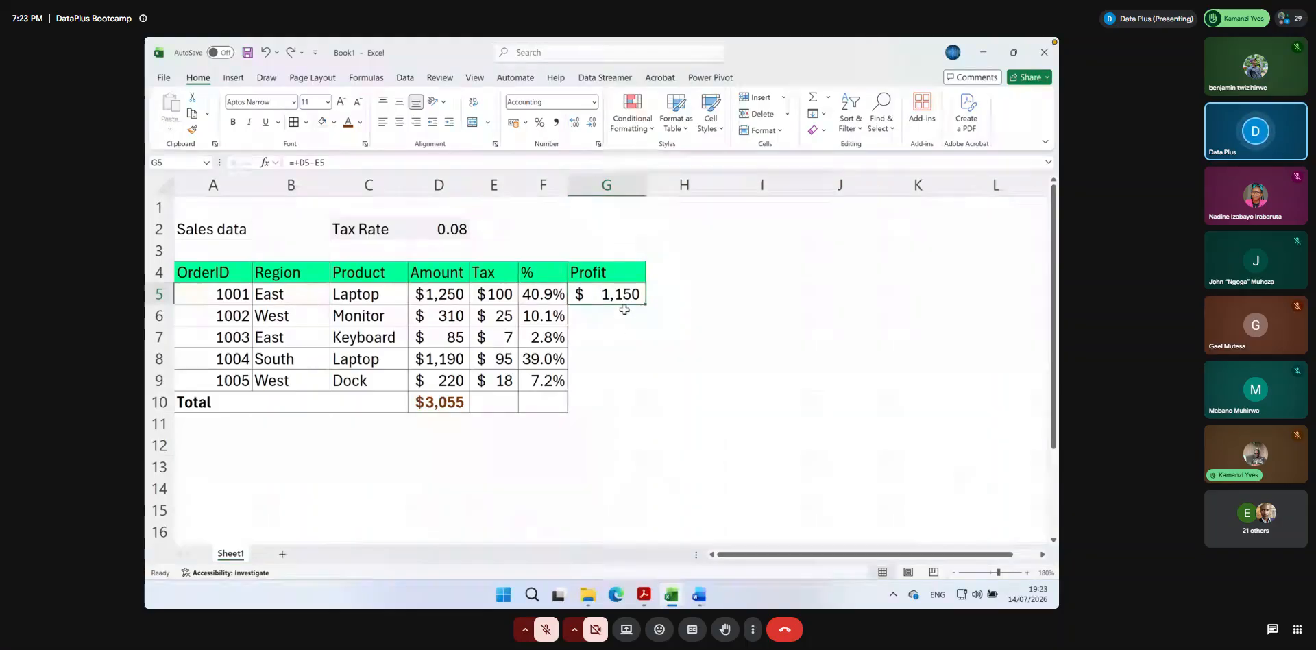
{"action": "double_click", "coordinate": [646, 304]}
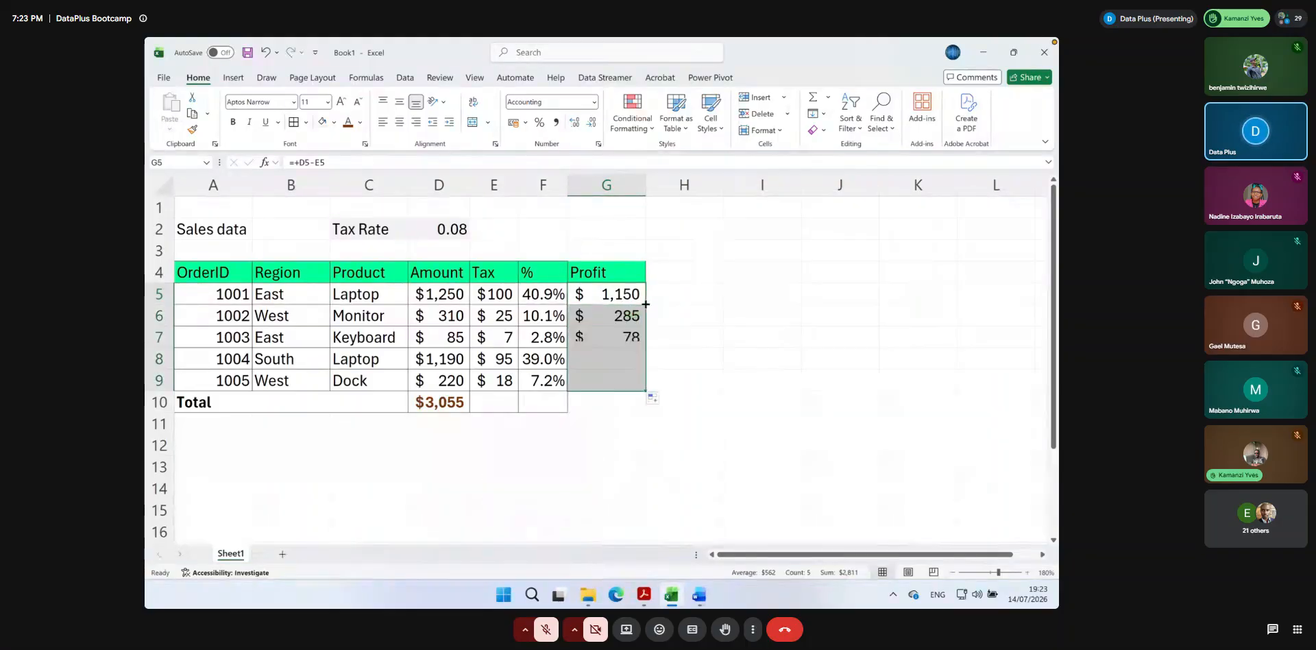
{"action": "left_click", "coordinate": [610, 401]}
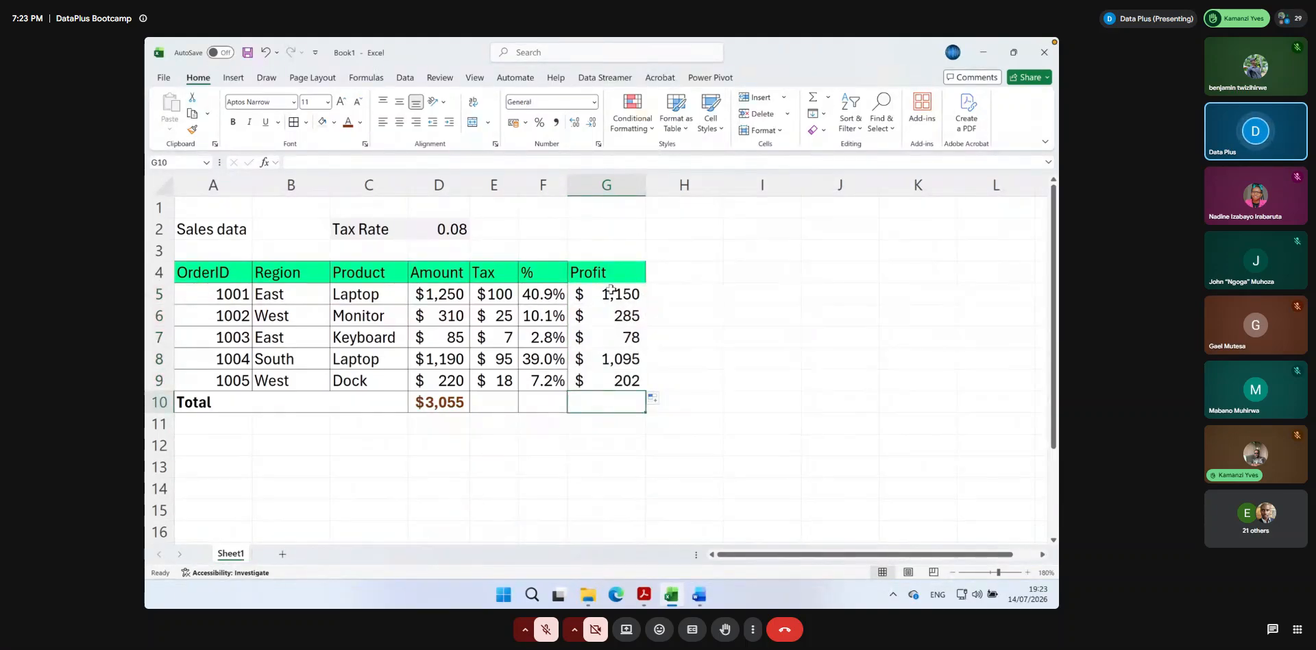
Copy the Amount total formula from D10 into G10 to total the Profit column
{"action": "left_click_drag", "start_coordinate": [579, 293], "coordinate": [615, 394]}
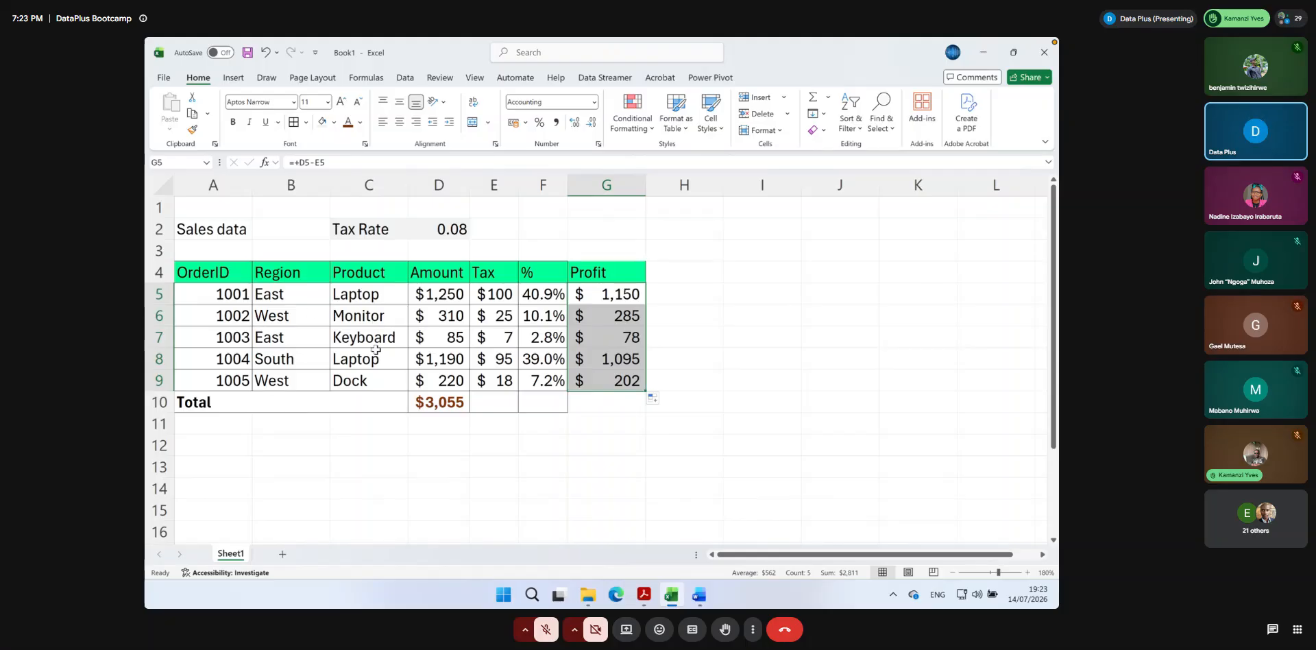
{"action": "left_click", "coordinate": [440, 405]}
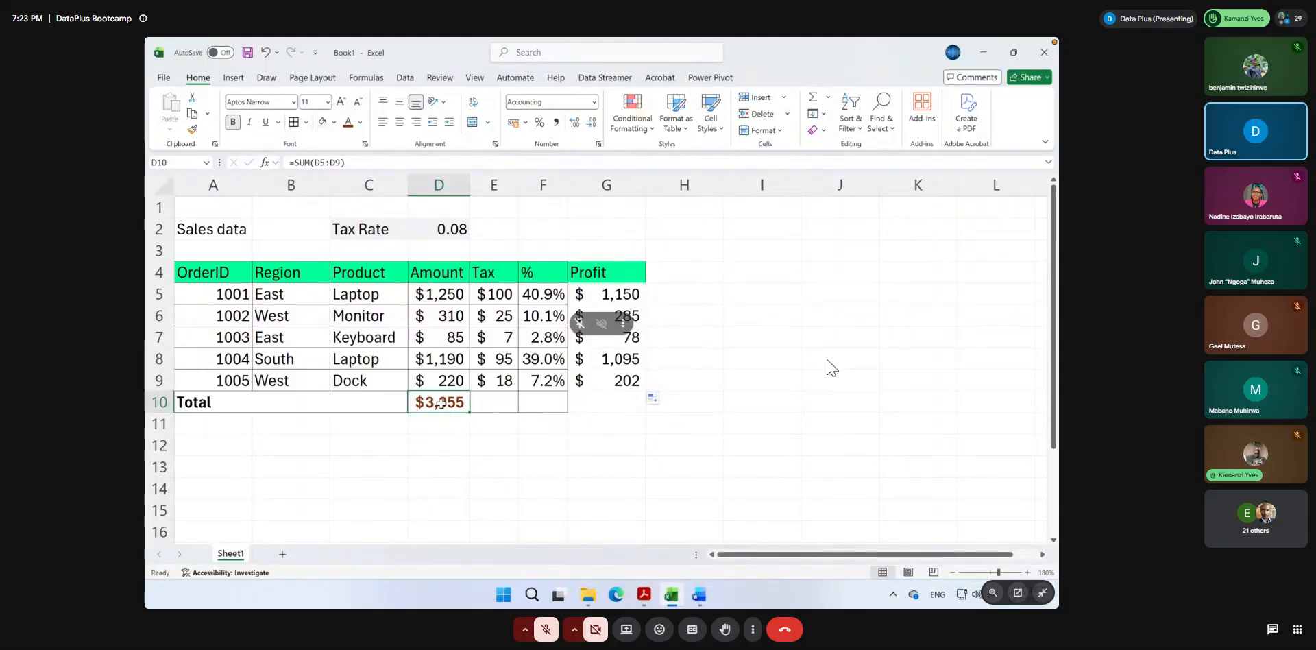
{"action": "key", "text": "ctrl+c"}
{"action": "left_click", "coordinate": [614, 405]}
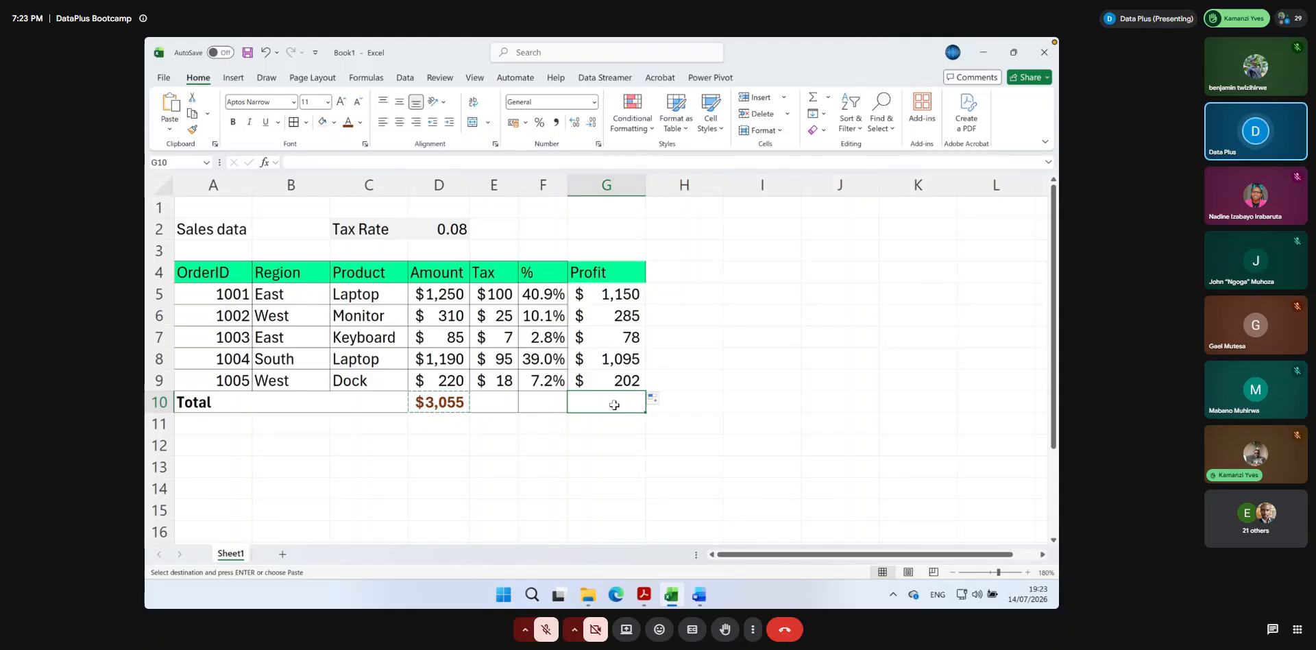
{"action": "key", "text": "ctrl+v"}
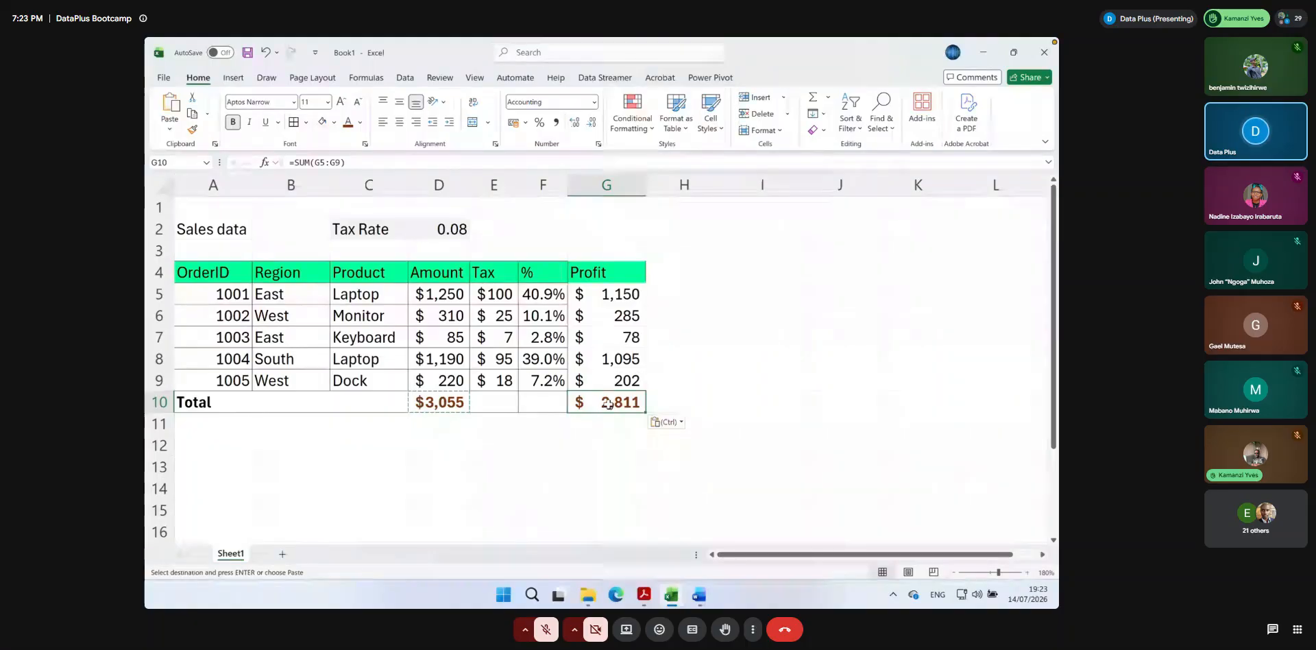
Examine the Amount and Profit ranges and the SUM formula in the Profit total cell G10
{"action": "left_click", "coordinate": [435, 403]}
{"action": "key", "text": "Escape"}
{"action": "left_click_drag", "start_coordinate": [444, 296], "coordinate": [448, 375]}
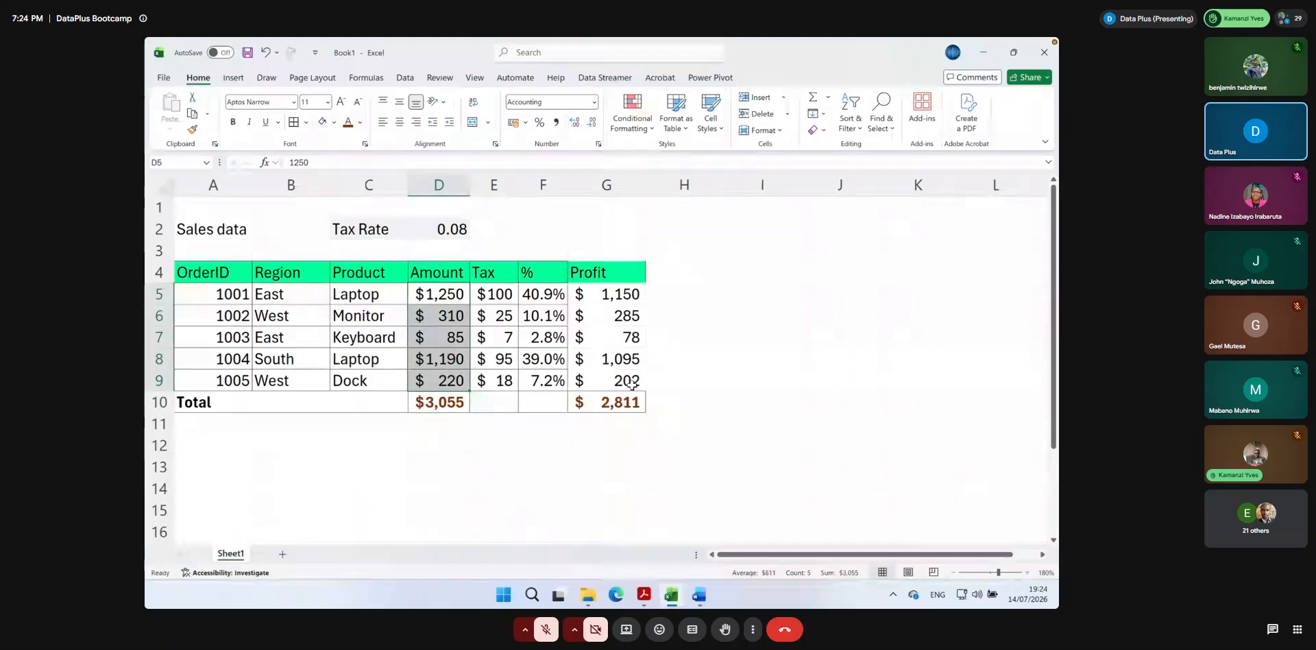
{"action": "left_click", "coordinate": [621, 405]}
{"action": "left_click", "coordinate": [618, 296]}
{"action": "left_click_drag", "start_coordinate": [617, 299], "coordinate": [619, 380]}
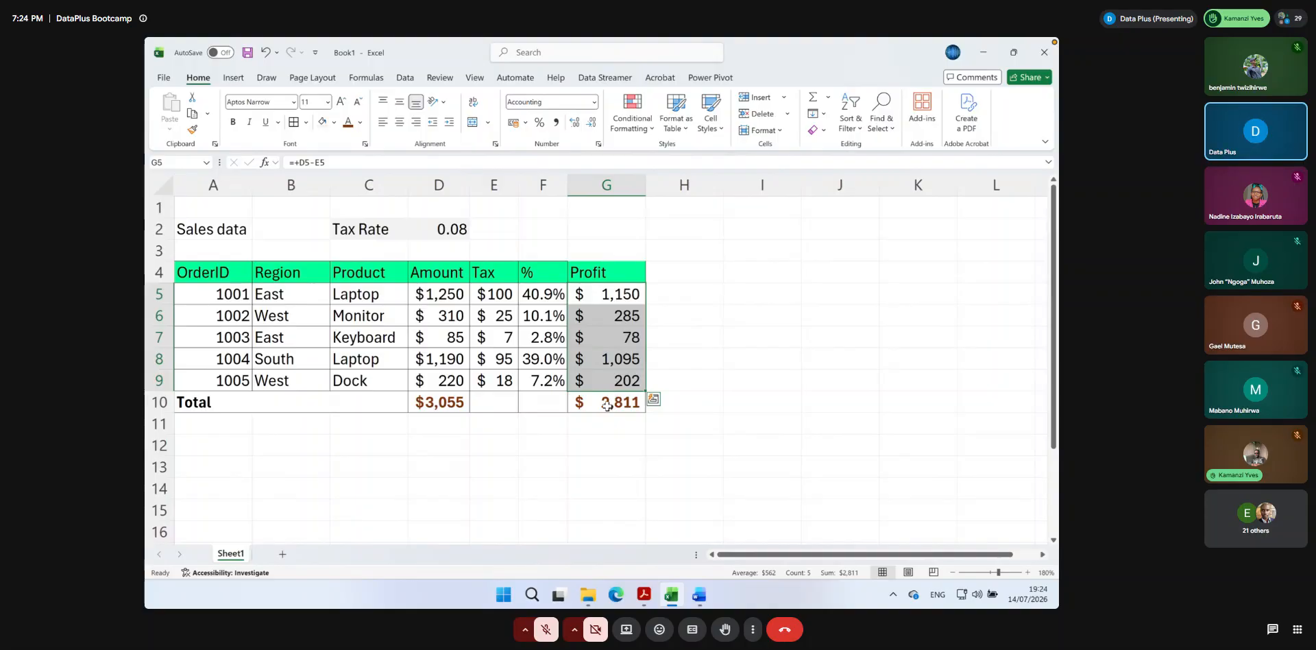
{"action": "left_click", "coordinate": [606, 404]}
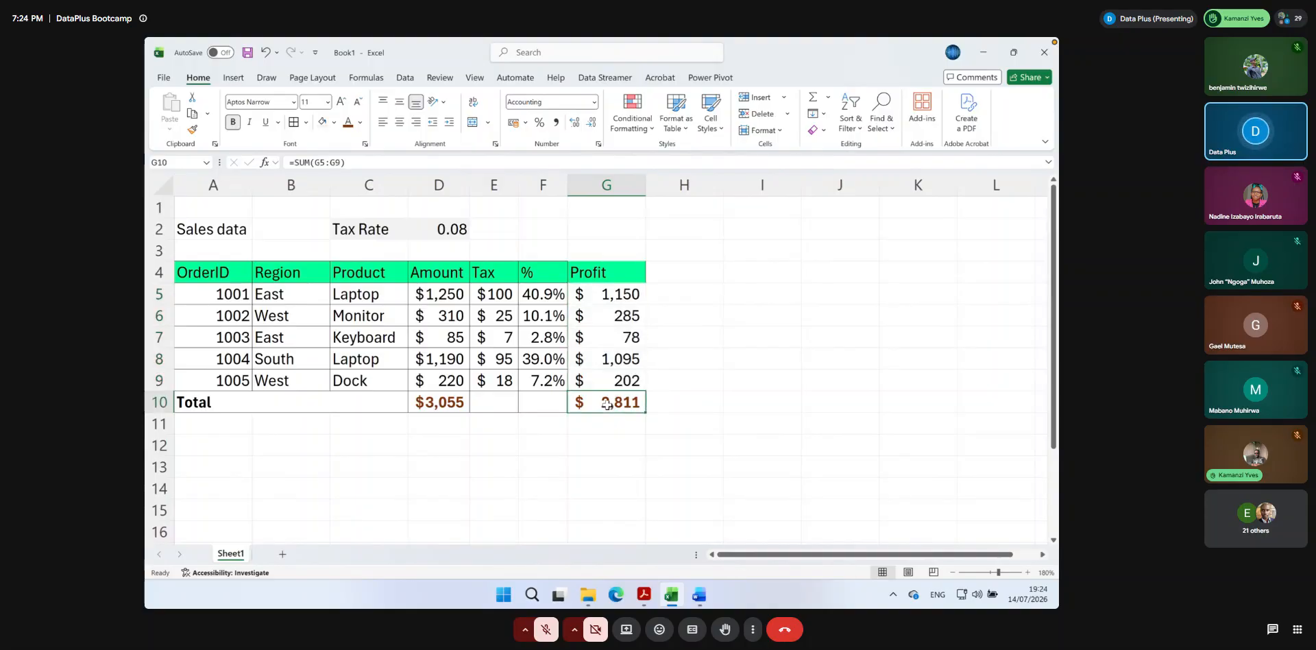
{"action": "double_click", "coordinate": [606, 405]}
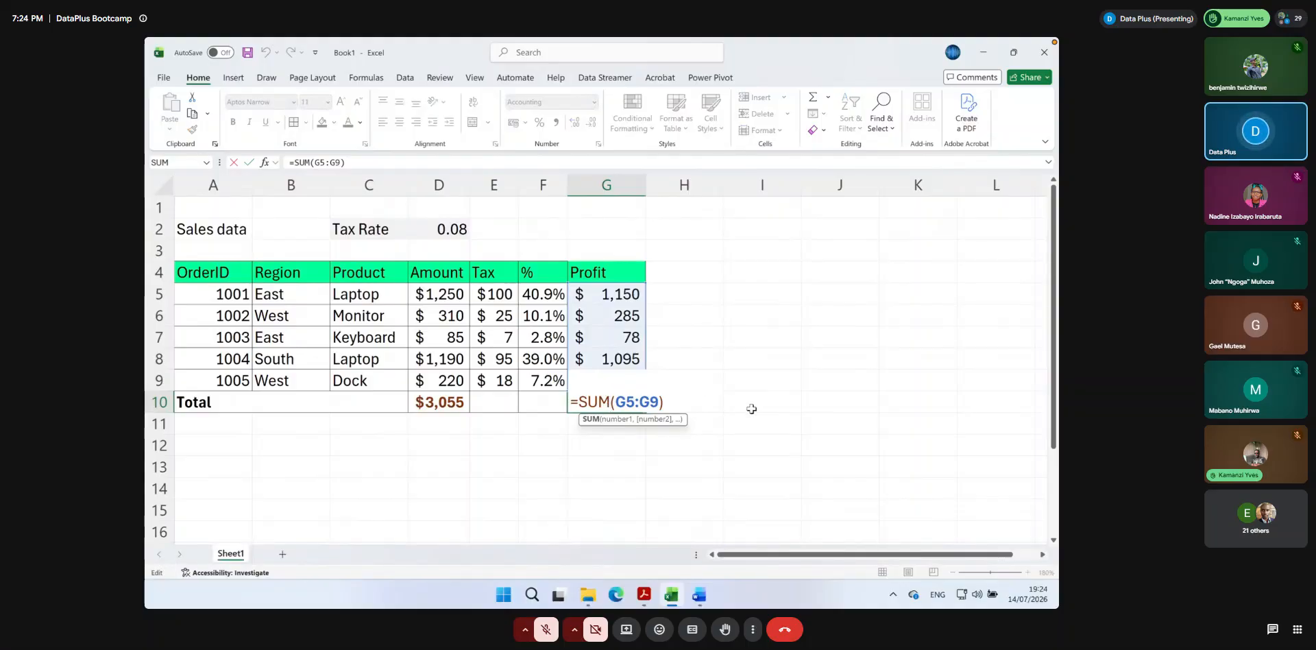
{"action": "key", "text": "Escape"}
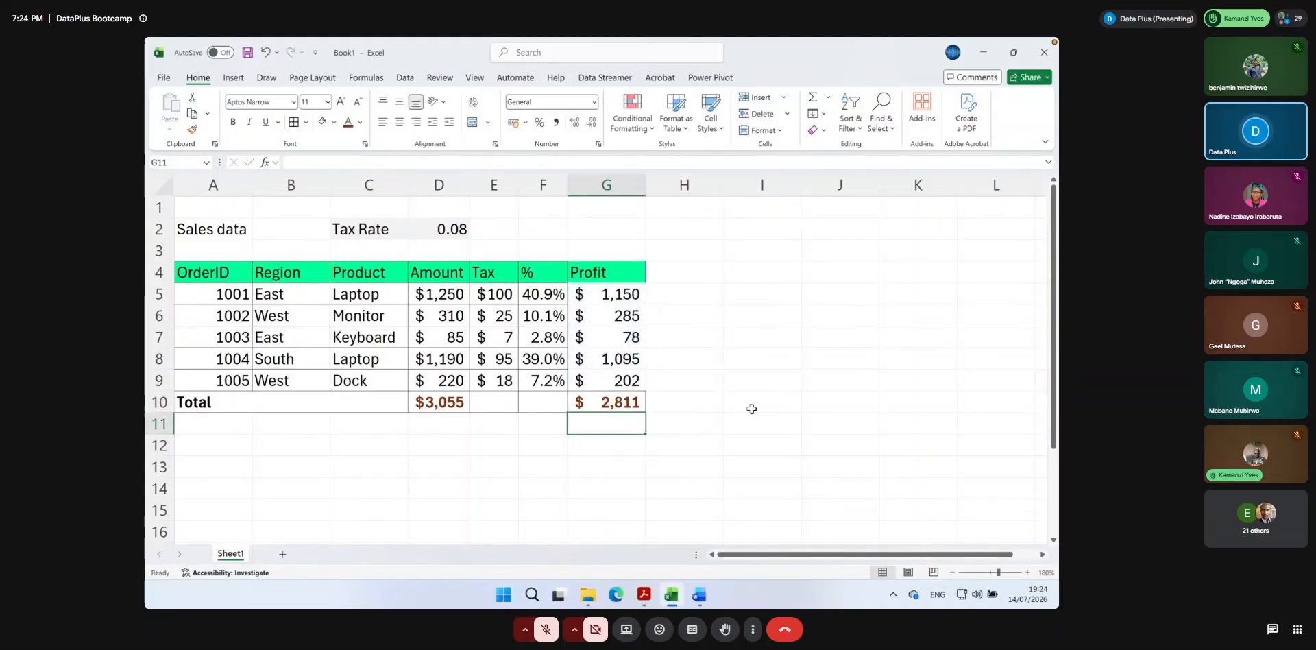
{"action": "double_click", "coordinate": [616, 405]}
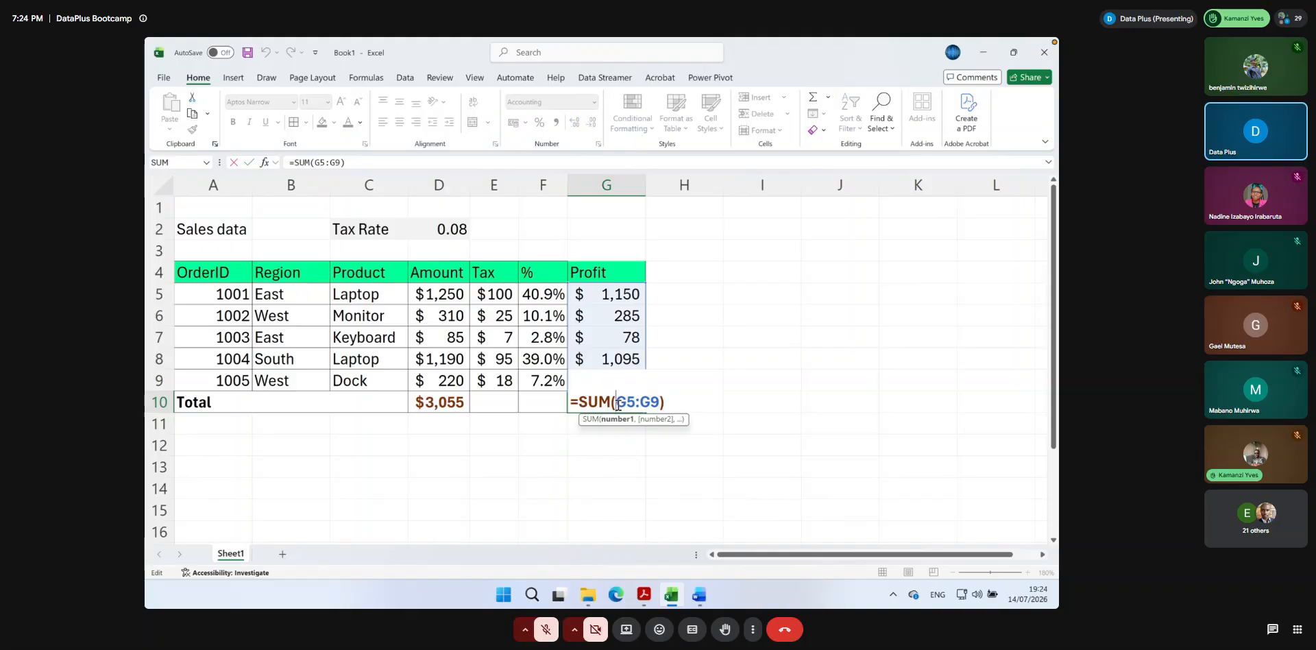
{"action": "key", "text": "Return"}
Re-enter the Profit total in G10 with AutoSum over G5:G9
{"action": "left_click", "coordinate": [617, 403]}
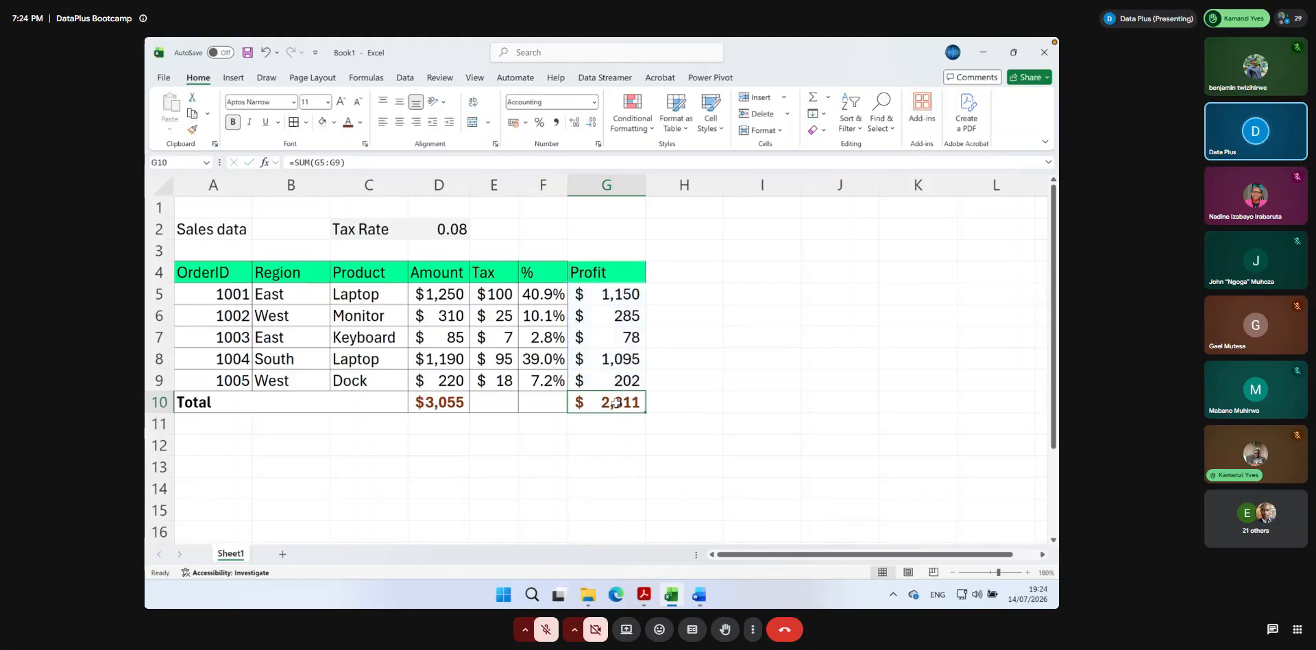
{"action": "left_click", "coordinate": [812, 98]}
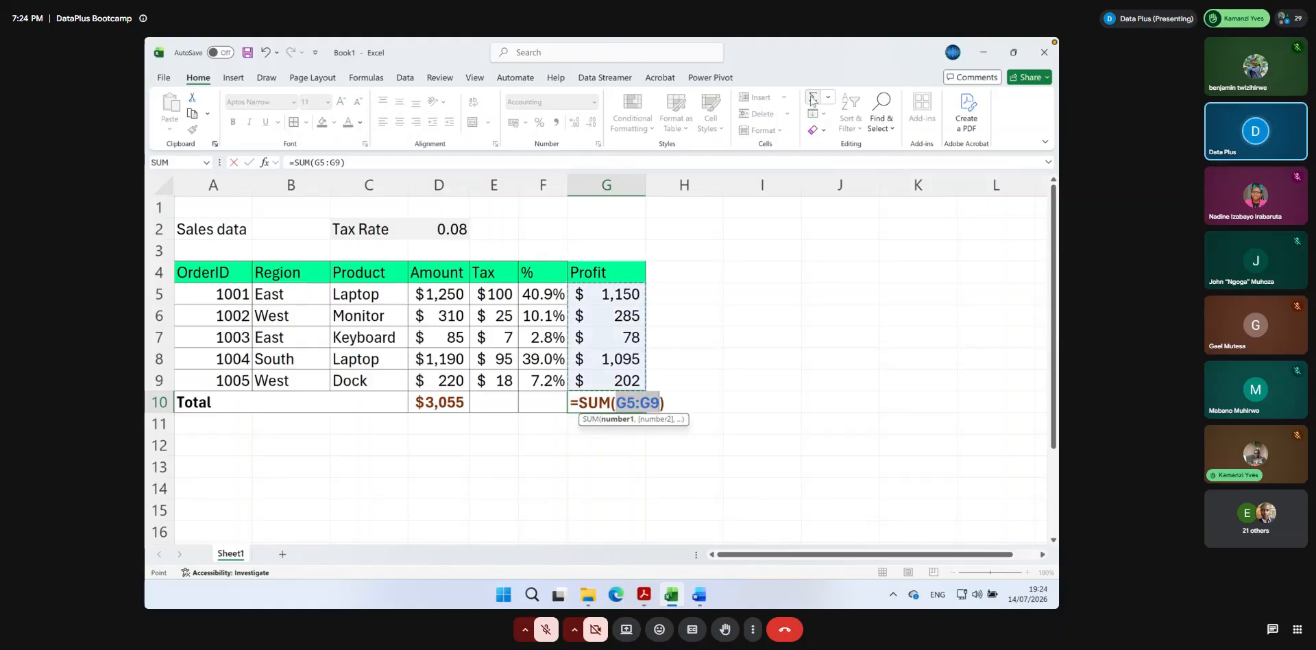
{"action": "key", "text": "Return"}
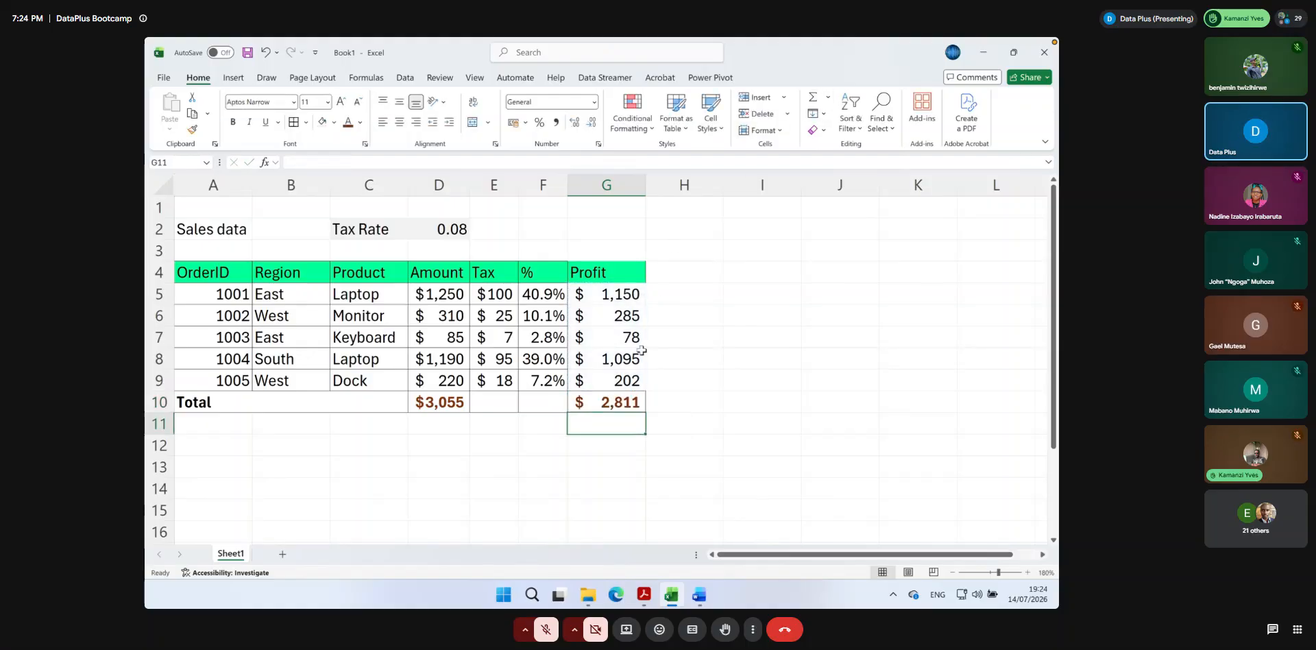
Fill the Amount total formula from D10 across the Total row to G10
{"action": "left_click", "coordinate": [465, 403]}
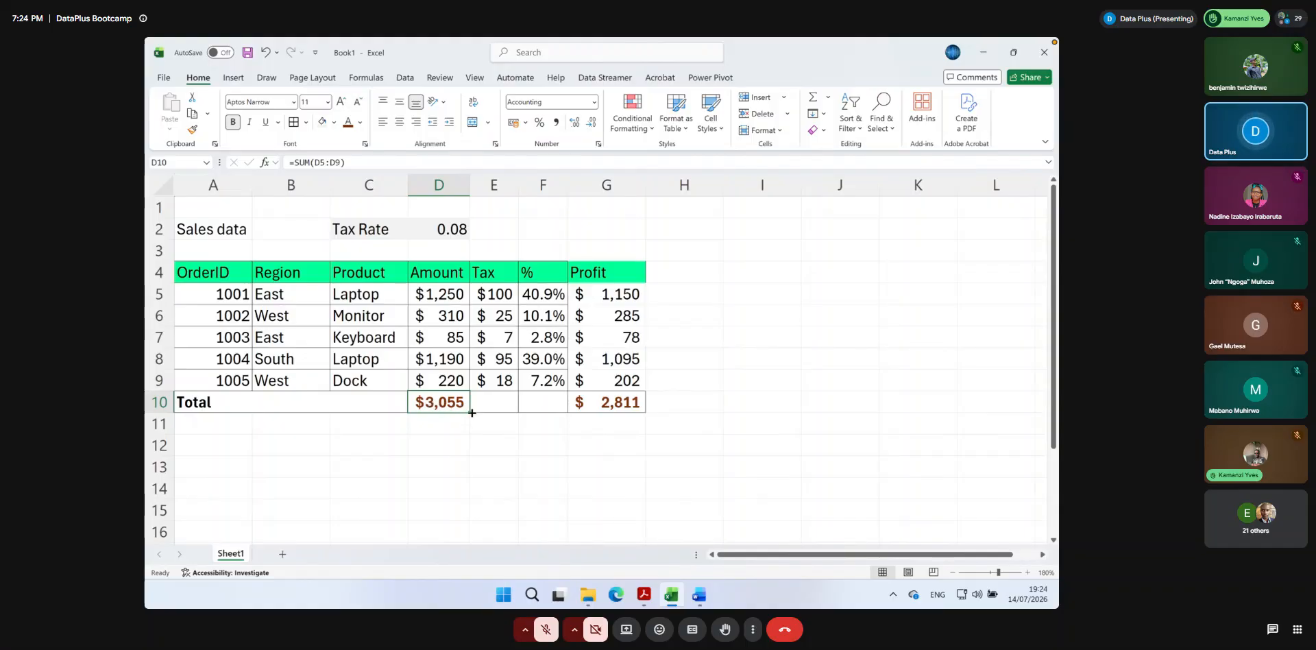
{"action": "left_click_drag", "start_coordinate": [470, 413], "coordinate": [503, 410]}
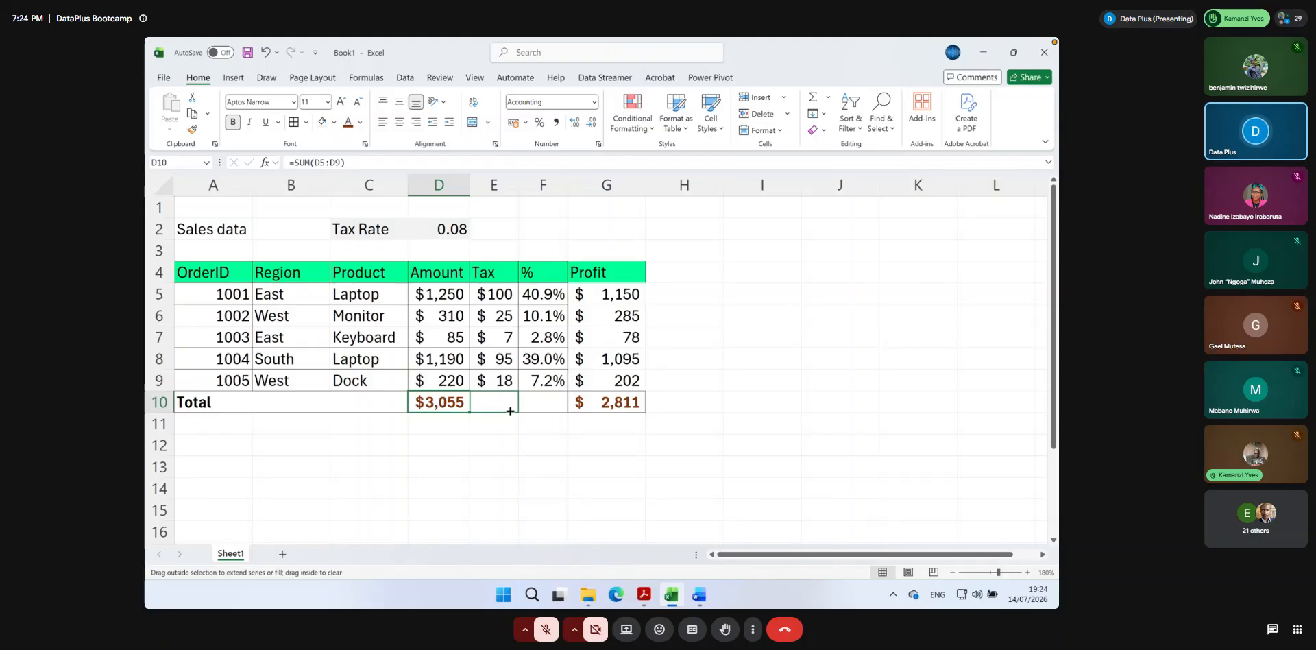
{"action": "left_click_drag", "start_coordinate": [509, 410], "coordinate": [557, 405]}
{"action": "left_click_drag", "start_coordinate": [557, 405], "coordinate": [629, 403]}
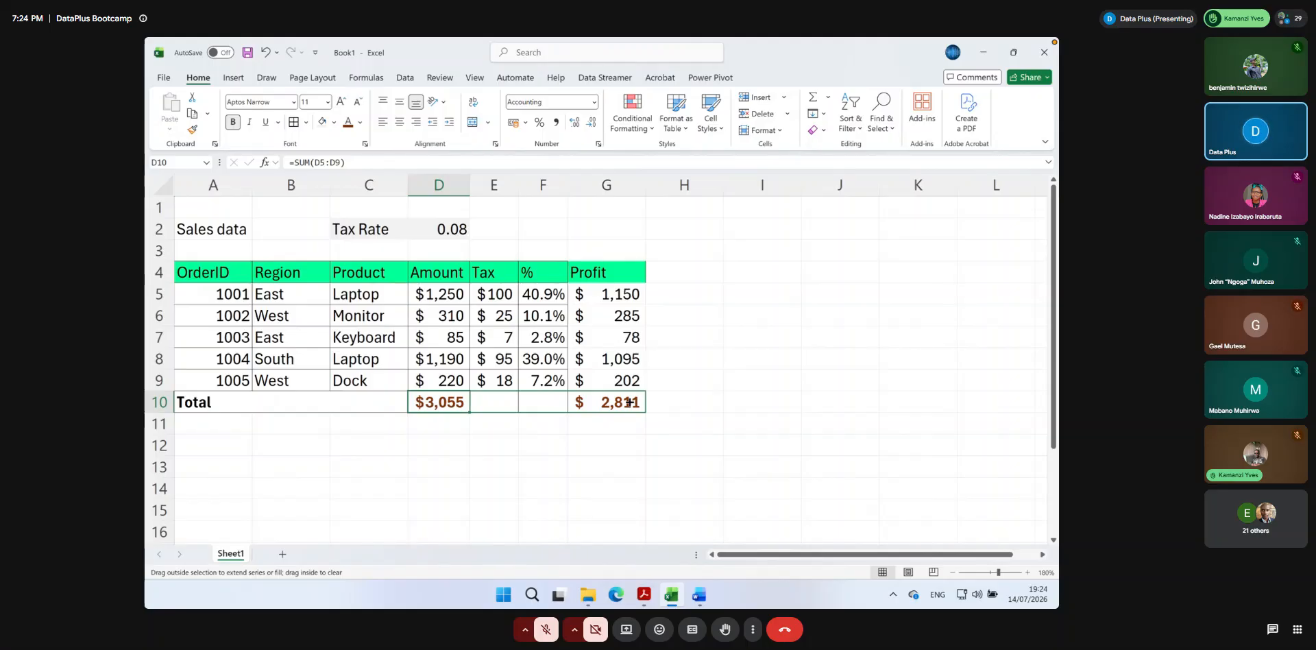
{"action": "left_click_drag", "start_coordinate": [629, 402], "coordinate": [629, 402]}
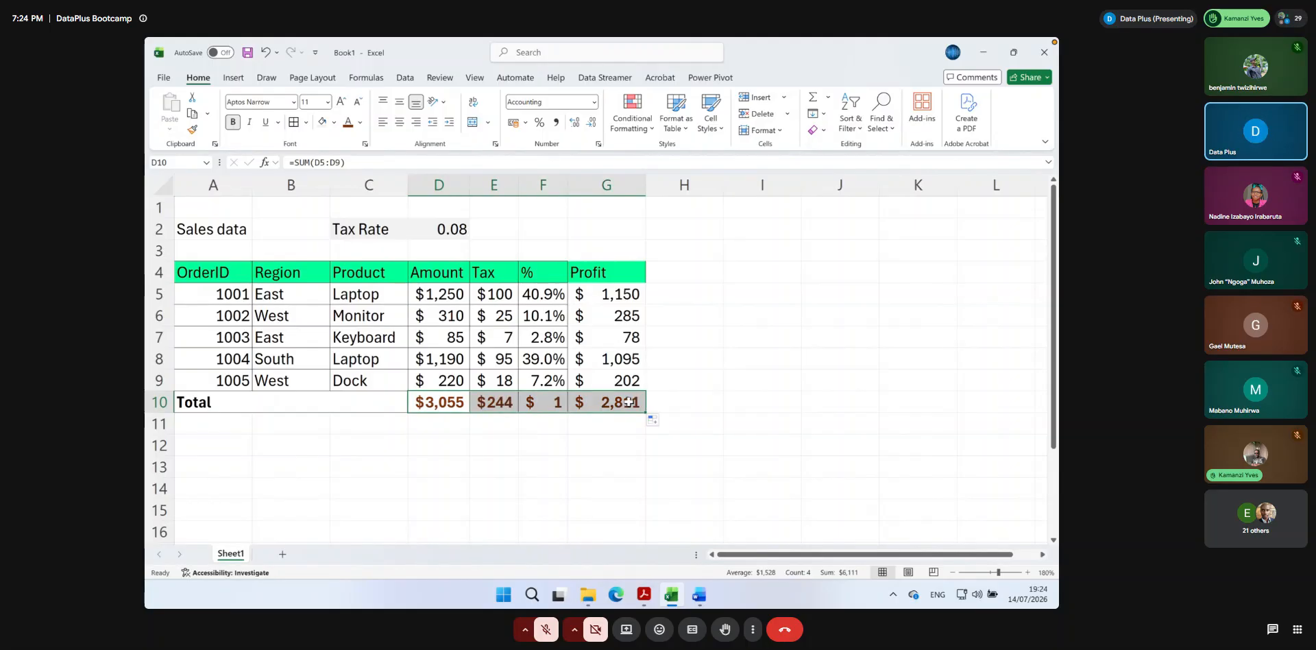
{"action": "left_click", "coordinate": [705, 381]}
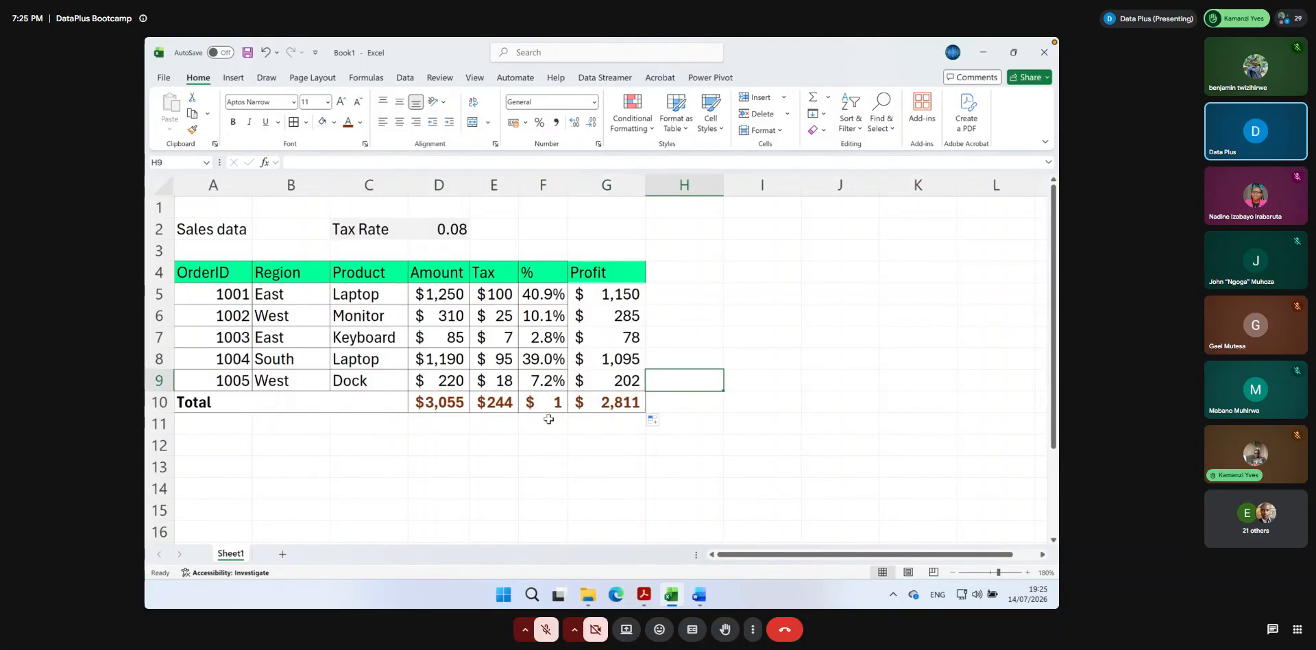
Review the percentages in F5:F9 and apply Percent Style to the total in F10
{"action": "left_click", "coordinate": [536, 294]}
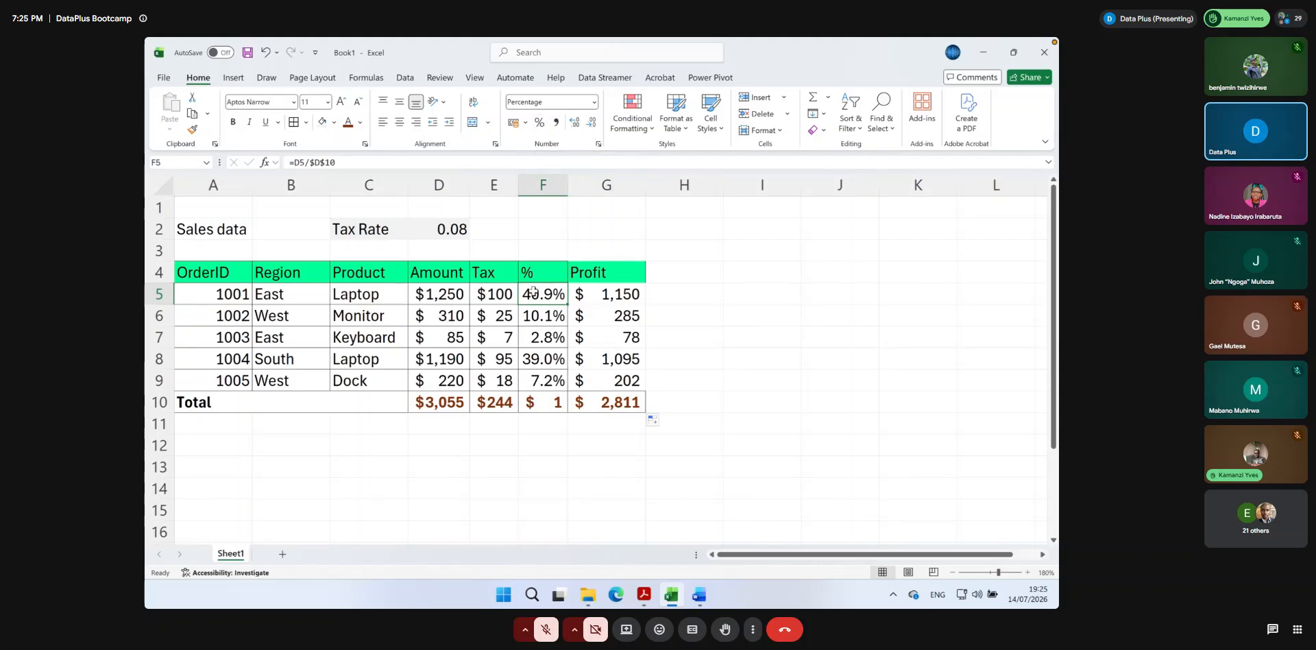
{"action": "left_click_drag", "start_coordinate": [533, 290], "coordinate": [541, 380]}
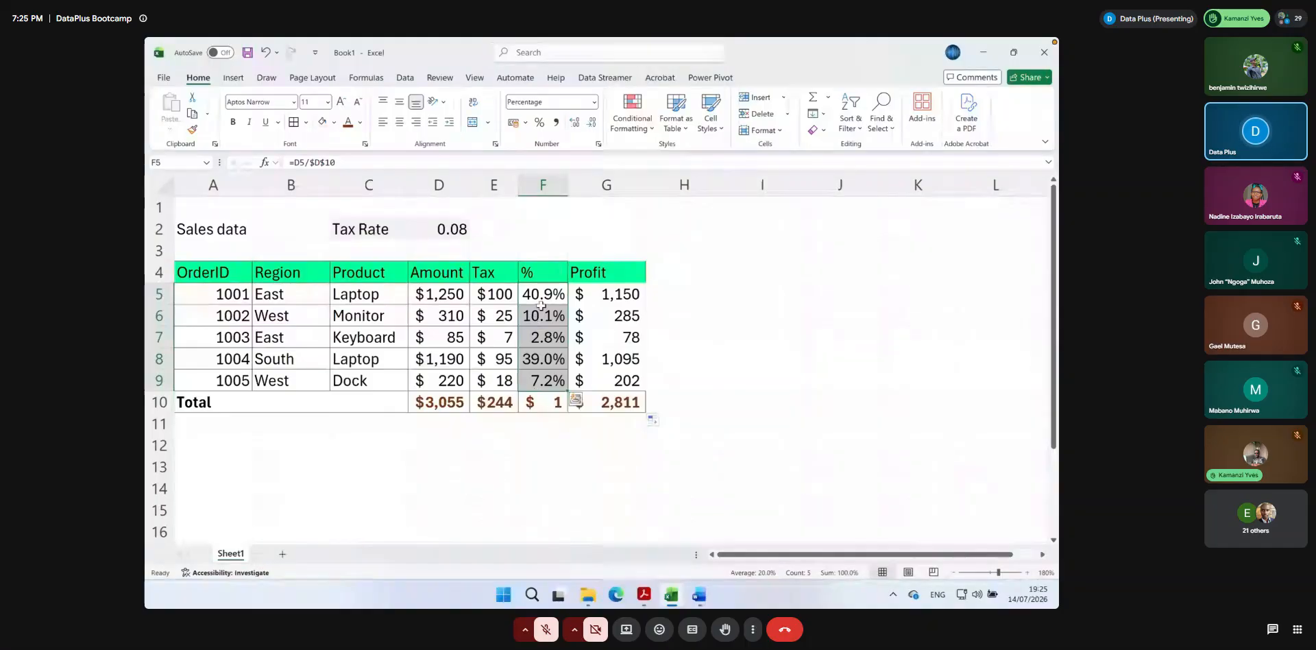
{"action": "left_click", "coordinate": [541, 296]}
{"action": "left_click_drag", "start_coordinate": [541, 296], "coordinate": [548, 403]}
{"action": "left_click", "coordinate": [550, 401]}
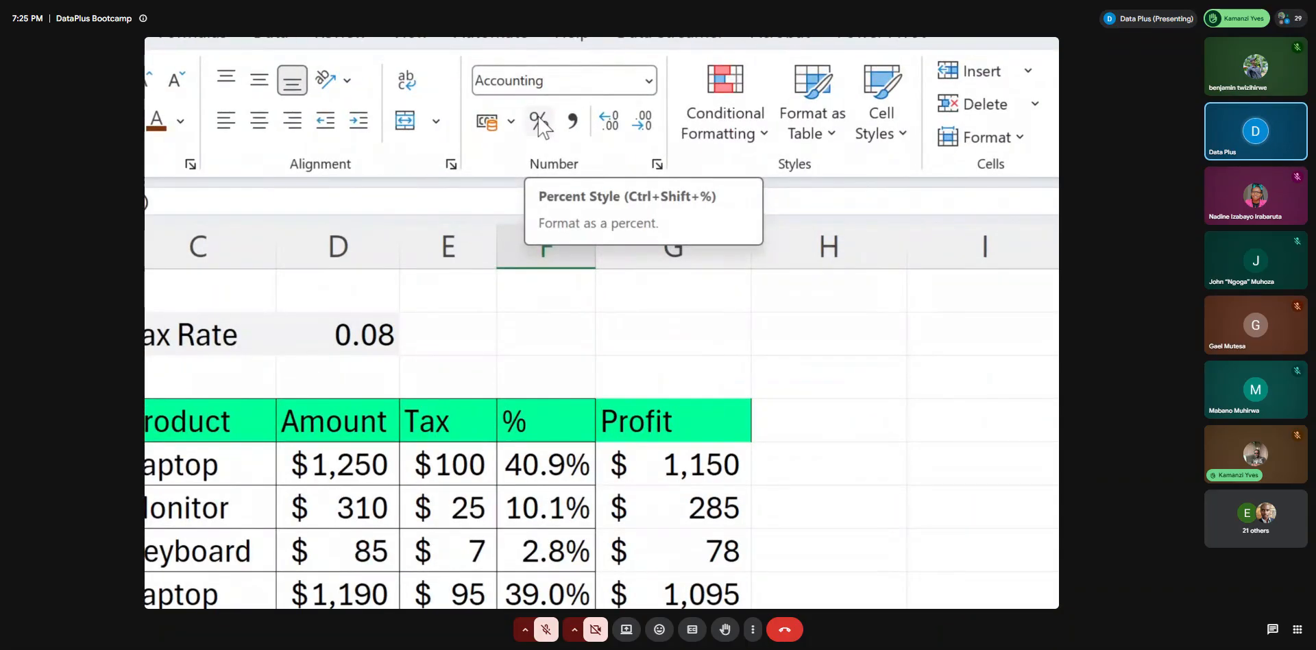
{"action": "left_click", "coordinate": [540, 123]}
{"action": "scroll", "coordinate": [567, 390], "scroll_direction": "down", "scroll_amount": 2}
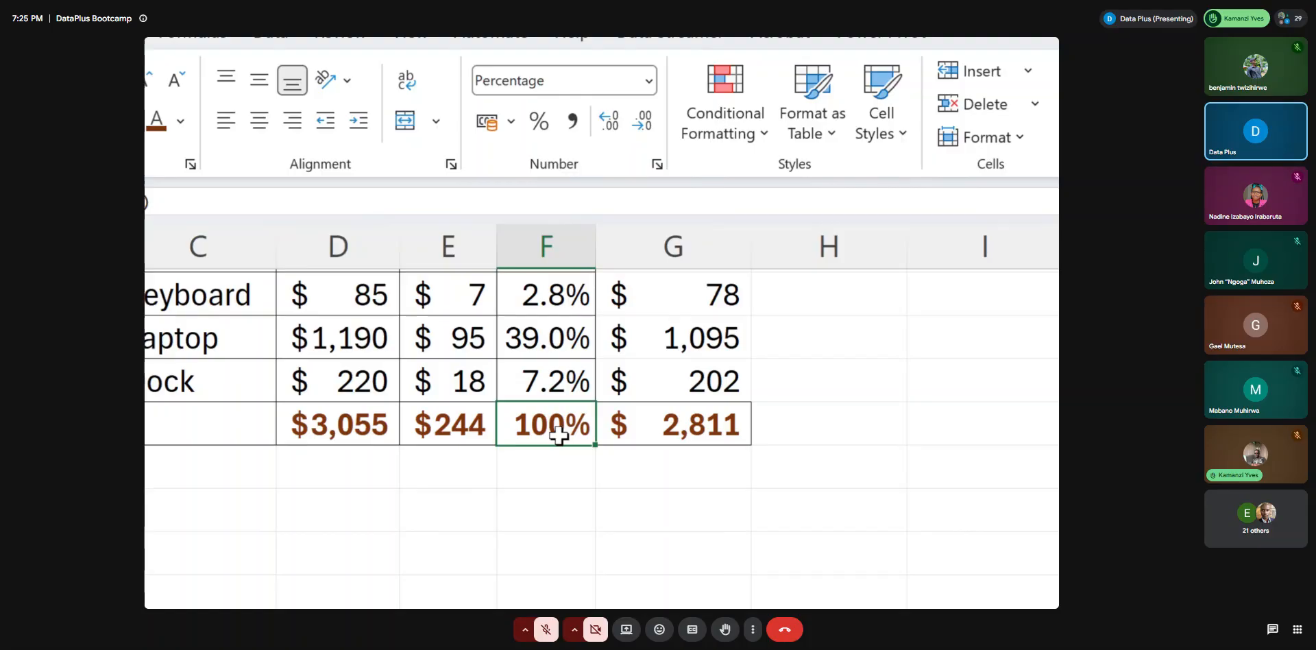
Apply Percent Style to the whole % column F, and reset the column to the General number format
{"action": "left_click", "coordinate": [531, 241]}
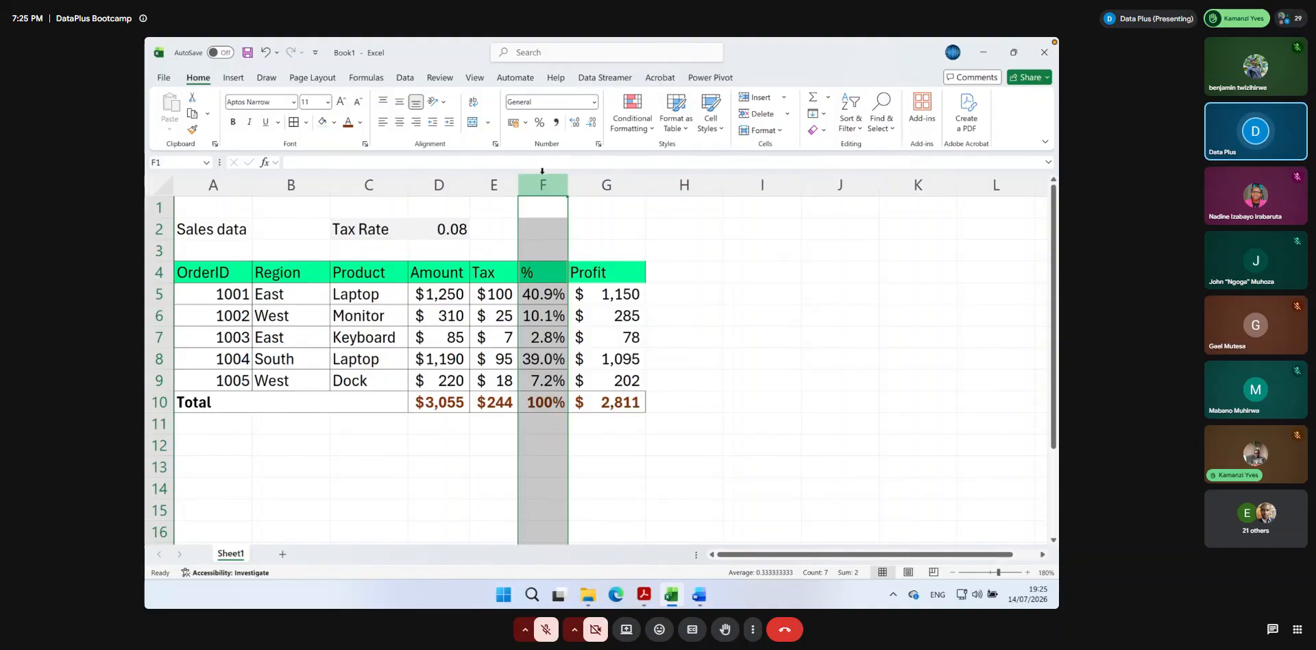
{"action": "left_click", "coordinate": [539, 122]}
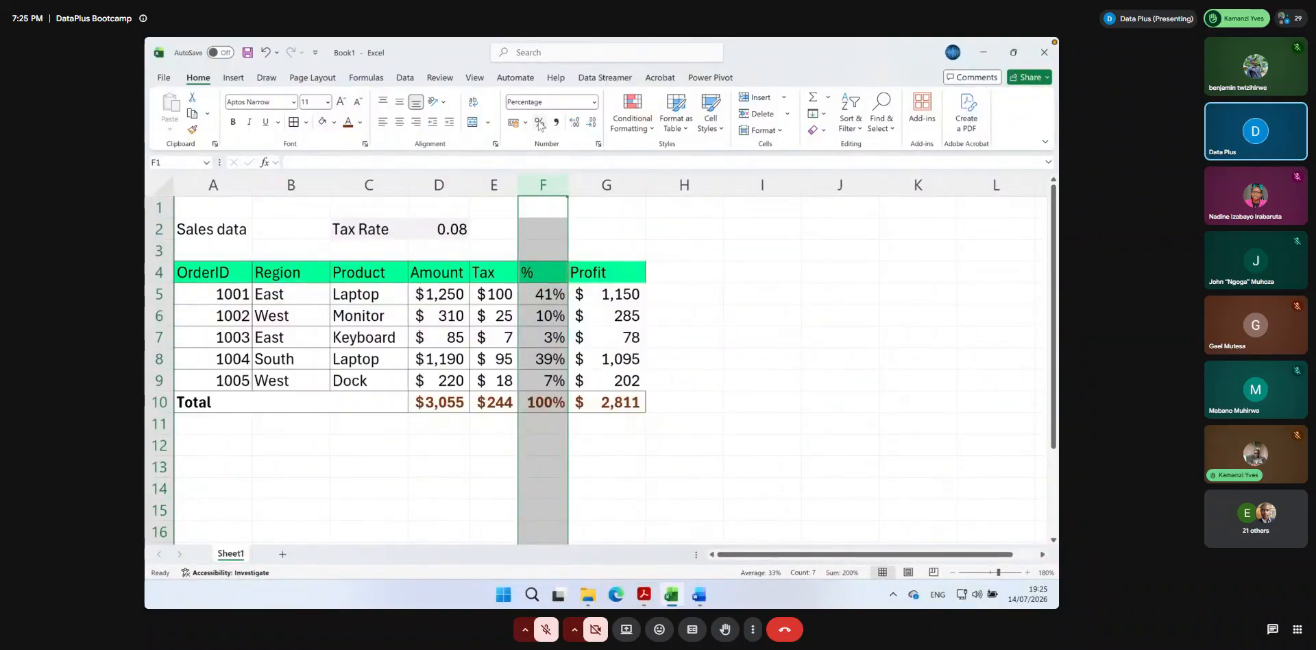
{"action": "left_click", "coordinate": [594, 104]}
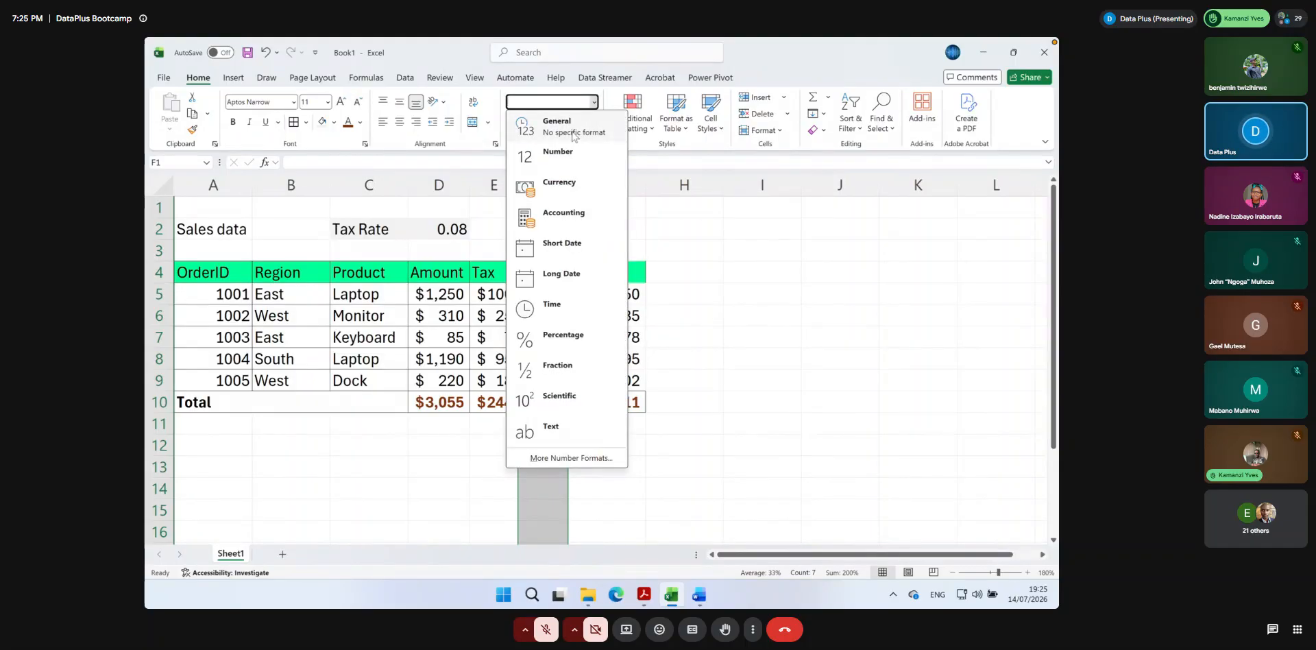
{"action": "left_click", "coordinate": [573, 130]}
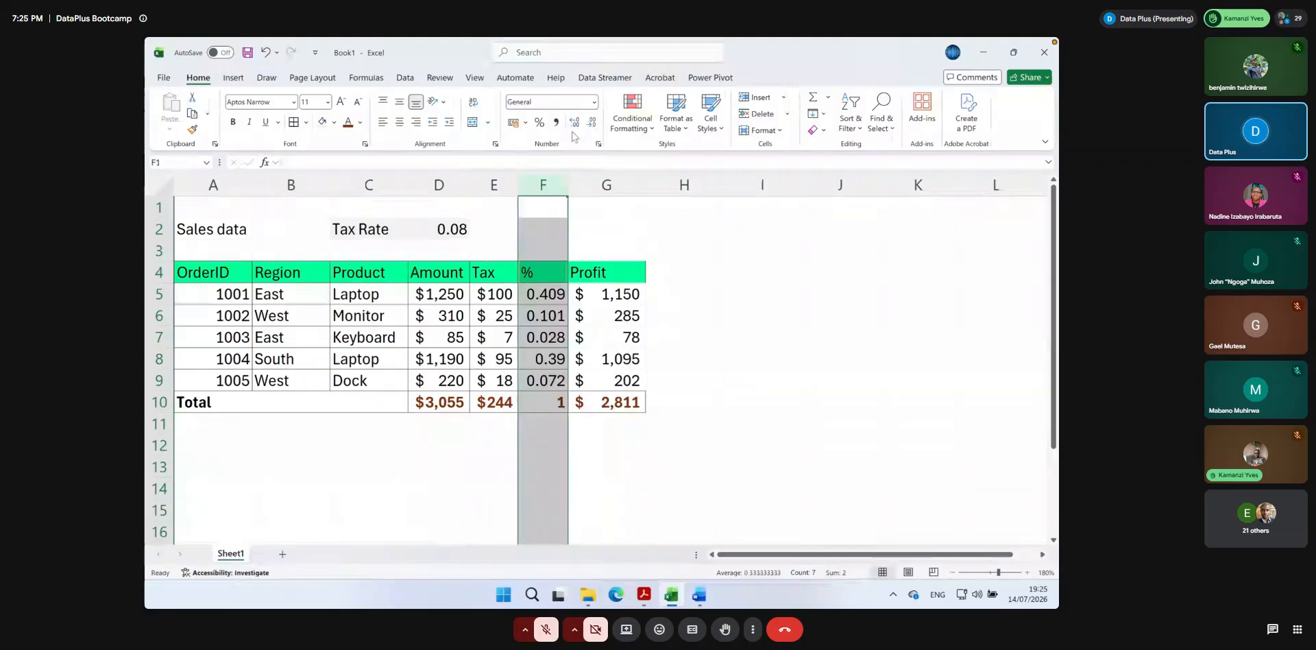
Apply Percent Style to the order percentages and their total in F5:F10
{"action": "left_click", "coordinate": [550, 405]}
{"action": "left_click_drag", "start_coordinate": [543, 294], "coordinate": [545, 406]}
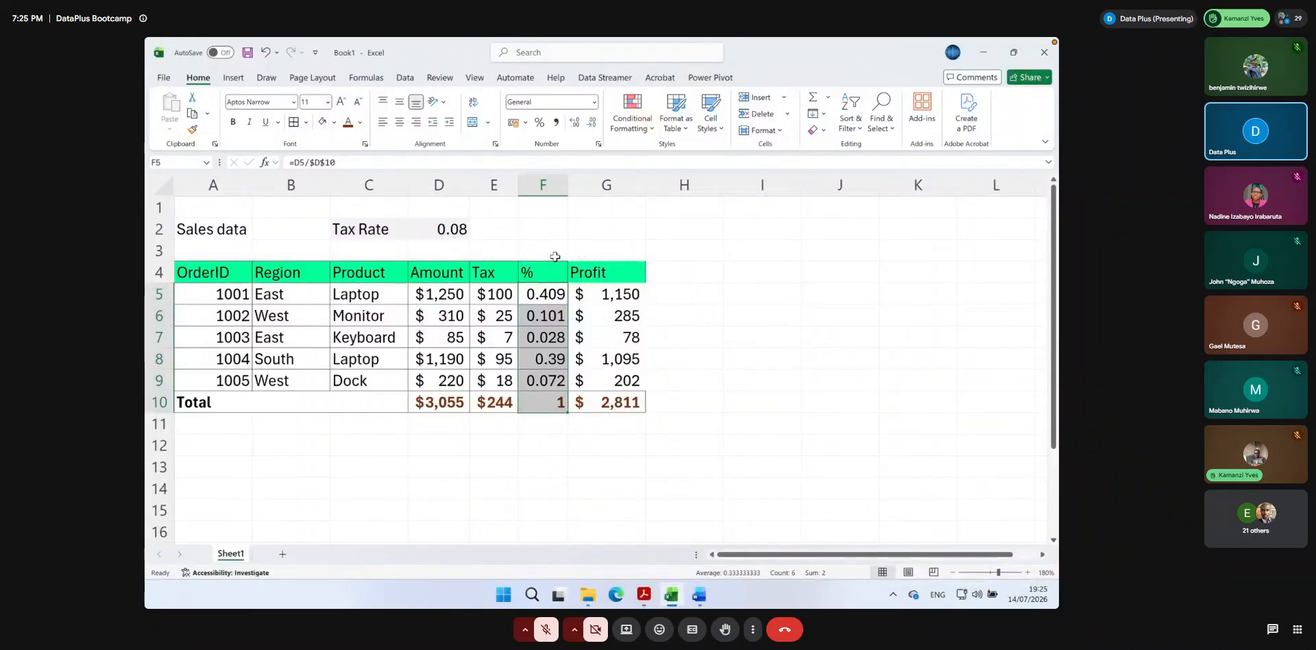
{"action": "left_click", "coordinate": [540, 123]}
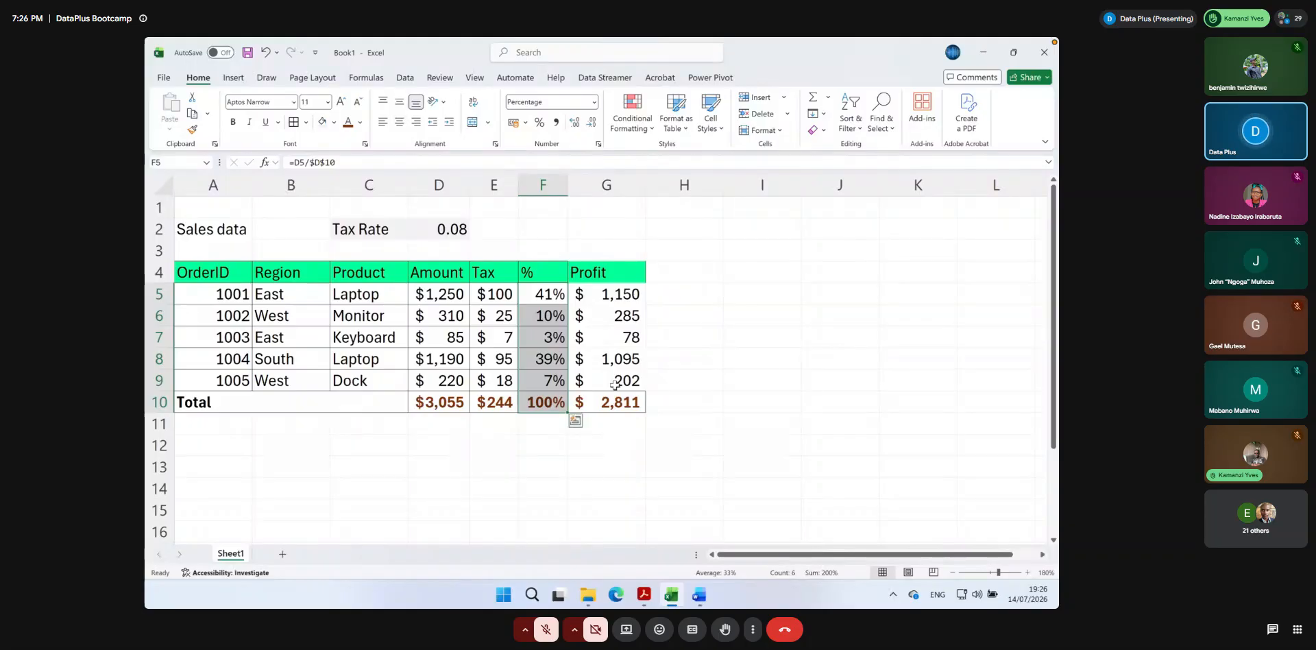
{"action": "left_click", "coordinate": [696, 386]}
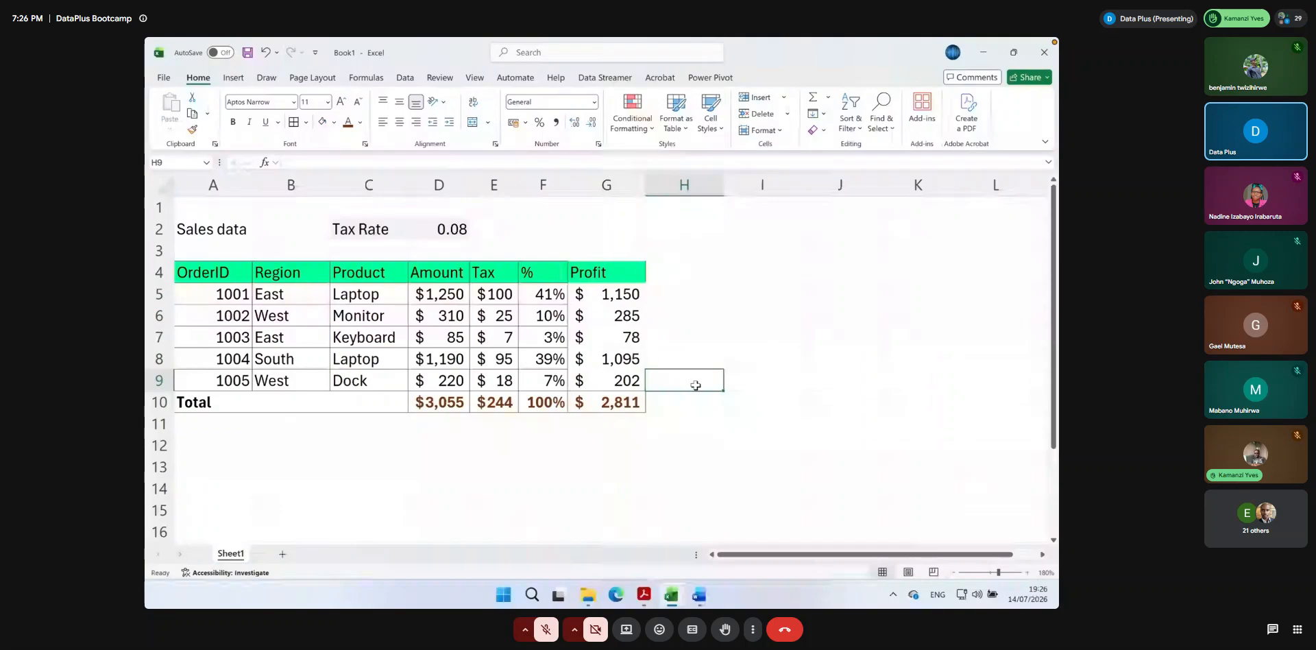
Apply All Borders to the Profit column cells G4:G10
{"action": "left_click_drag", "start_coordinate": [607, 272], "coordinate": [606, 402]}
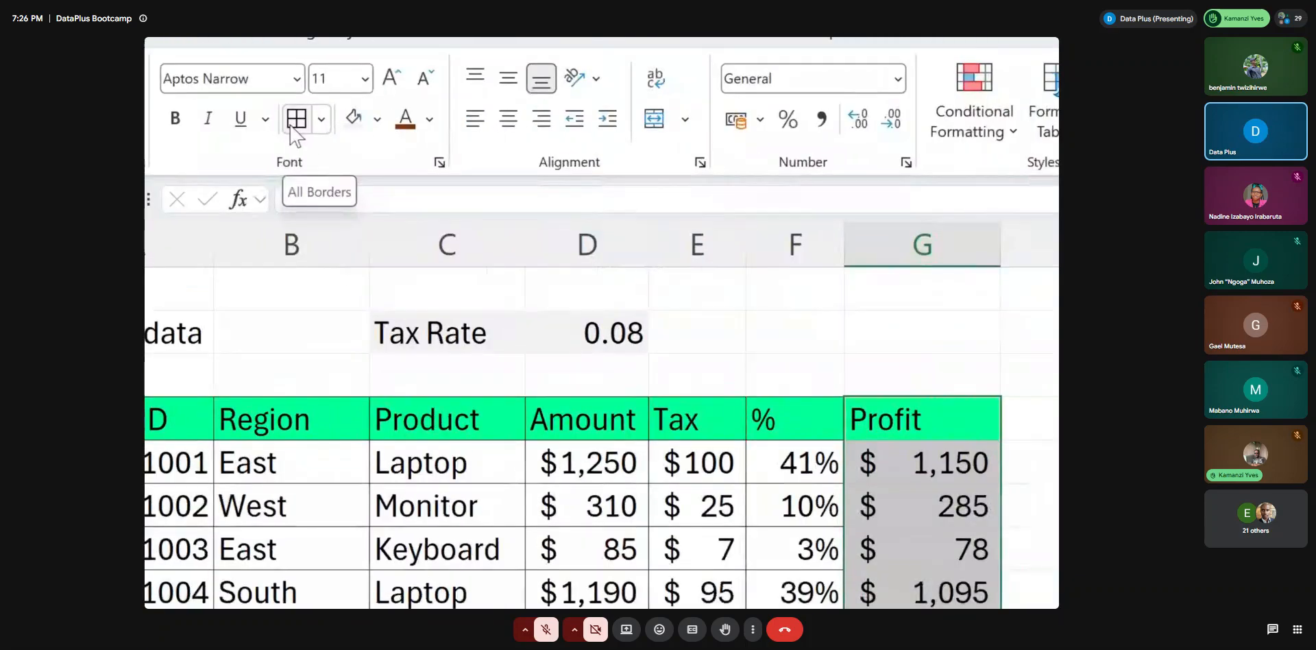
{"action": "left_click", "coordinate": [292, 127]}
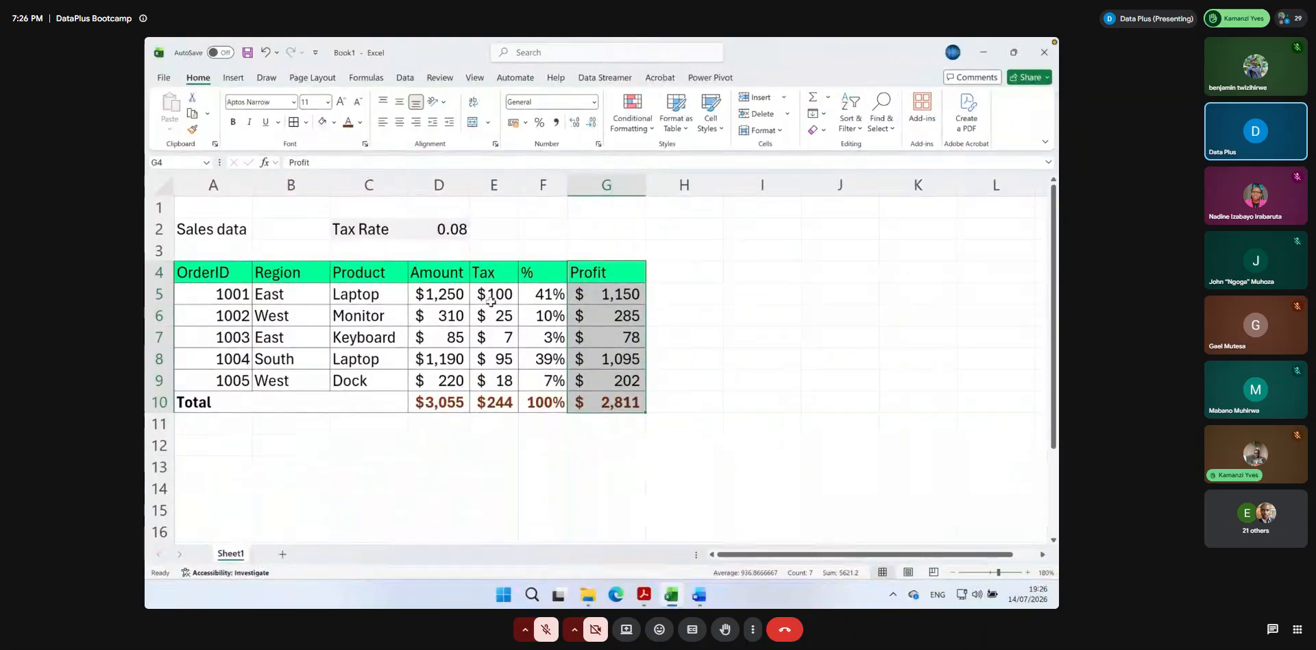
{"action": "left_click", "coordinate": [556, 461]}
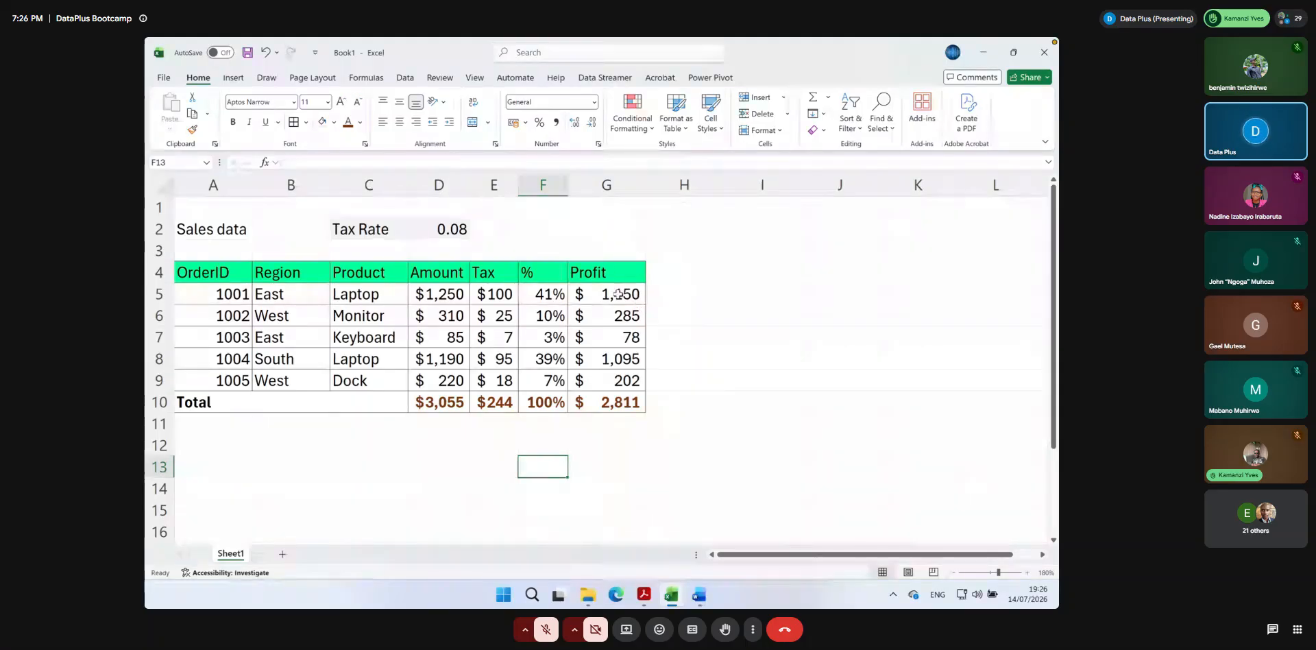
{"action": "left_click", "coordinate": [617, 294]}
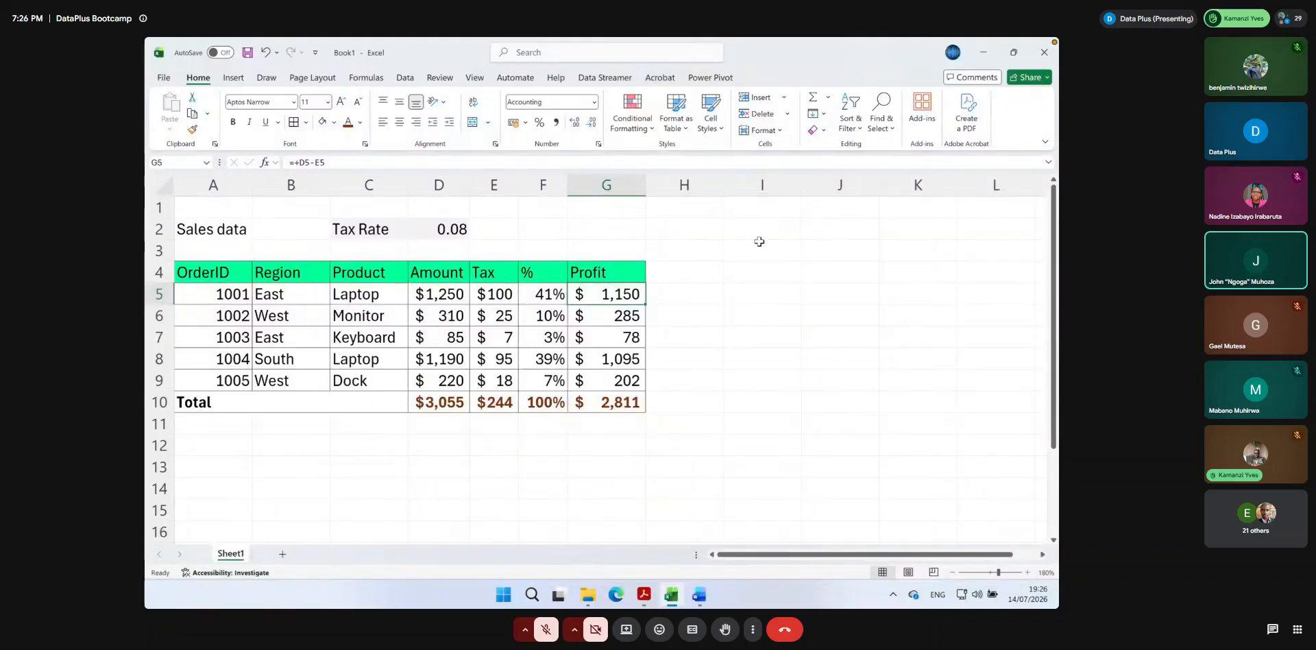
{"action": "left_click", "coordinate": [757, 273]}
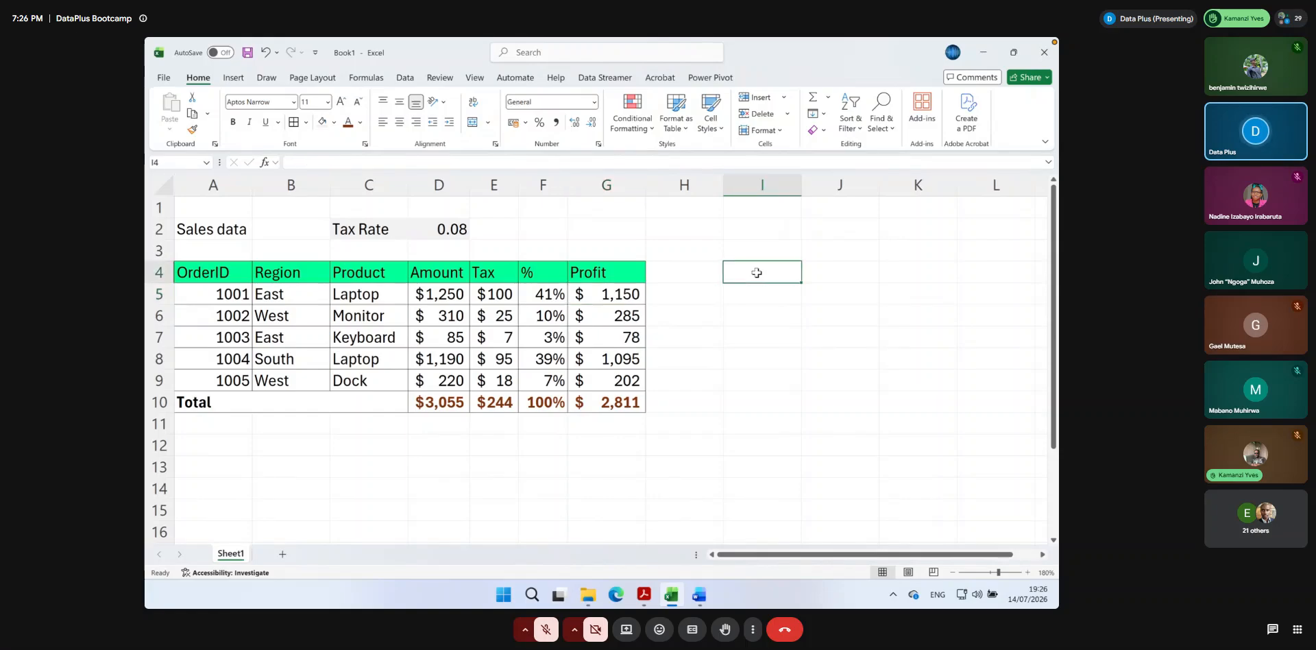
{"action": "left_click", "coordinate": [436, 290]}
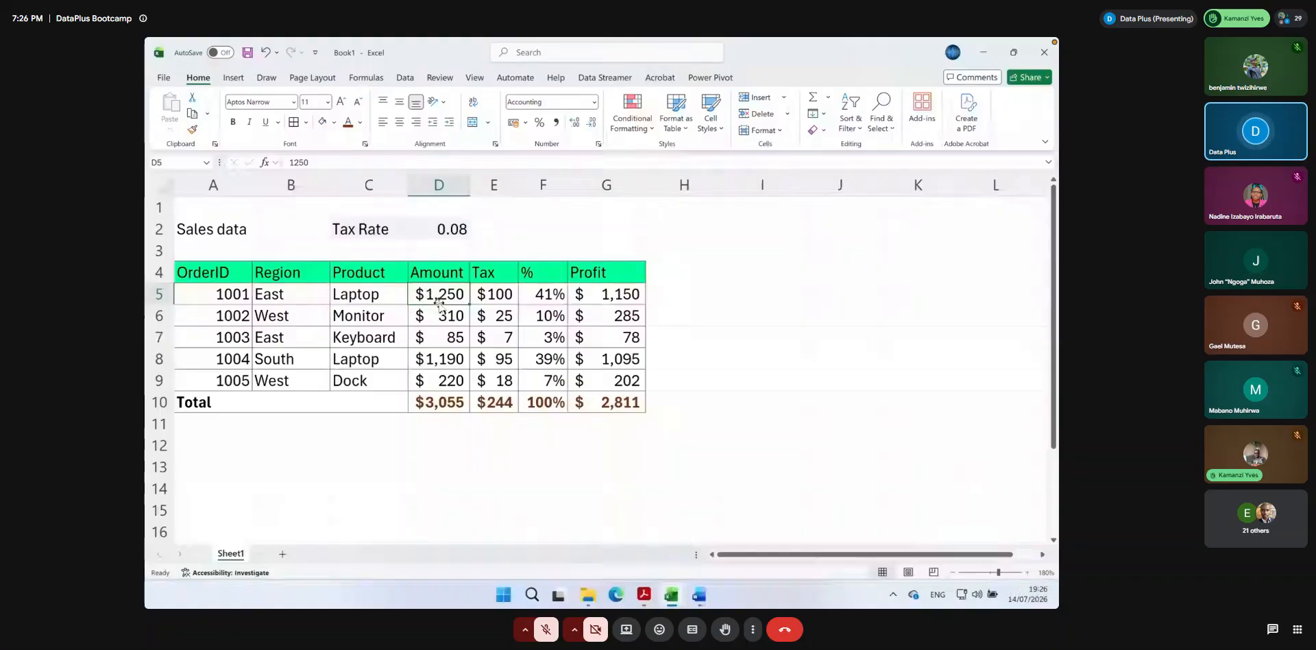
Review the Amount, Tax and Profit cells of order 1001 in row 5 and the formulas behind them
{"action": "key", "text": "Right"}
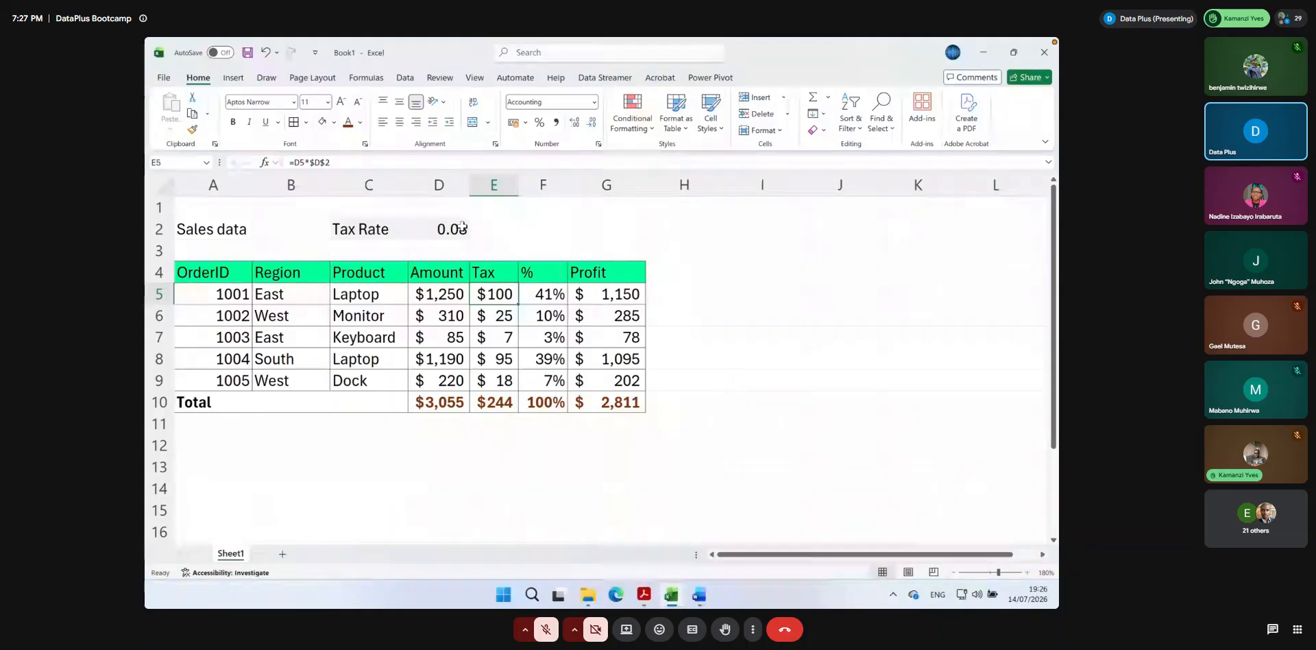
{"action": "key", "text": "Right"}
{"action": "key", "text": "Right"}
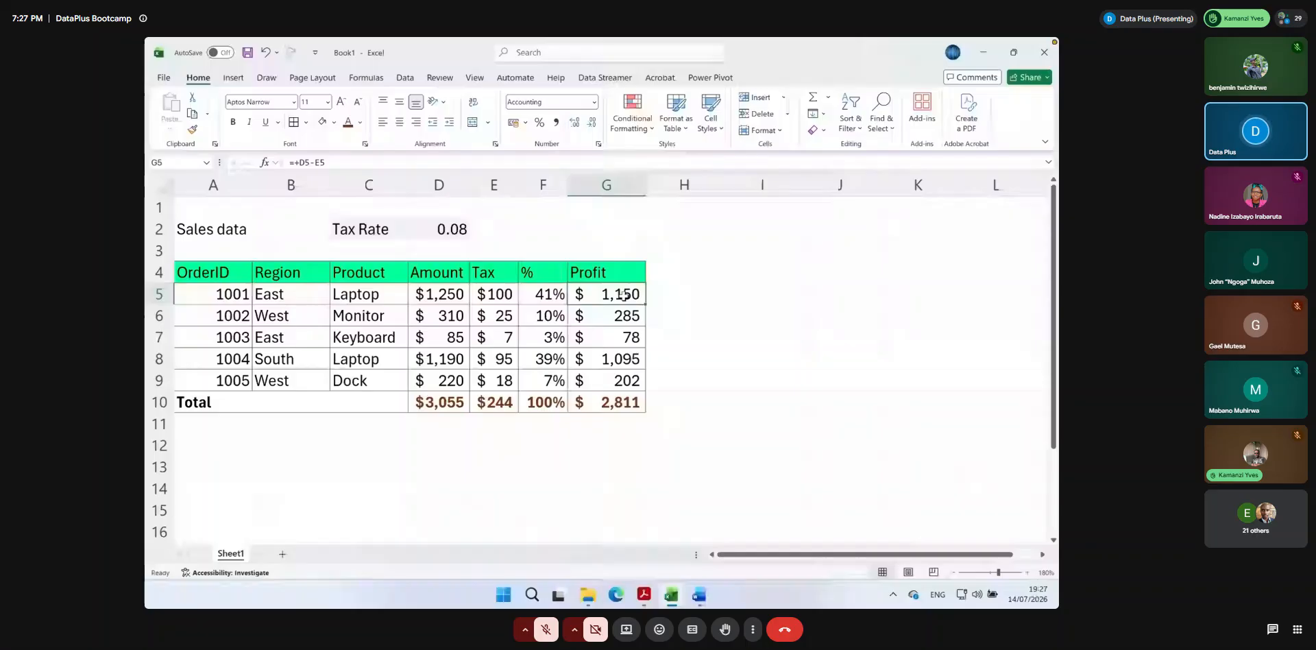
{"action": "left_click", "coordinate": [436, 294]}
{"action": "left_click", "coordinate": [492, 295]}
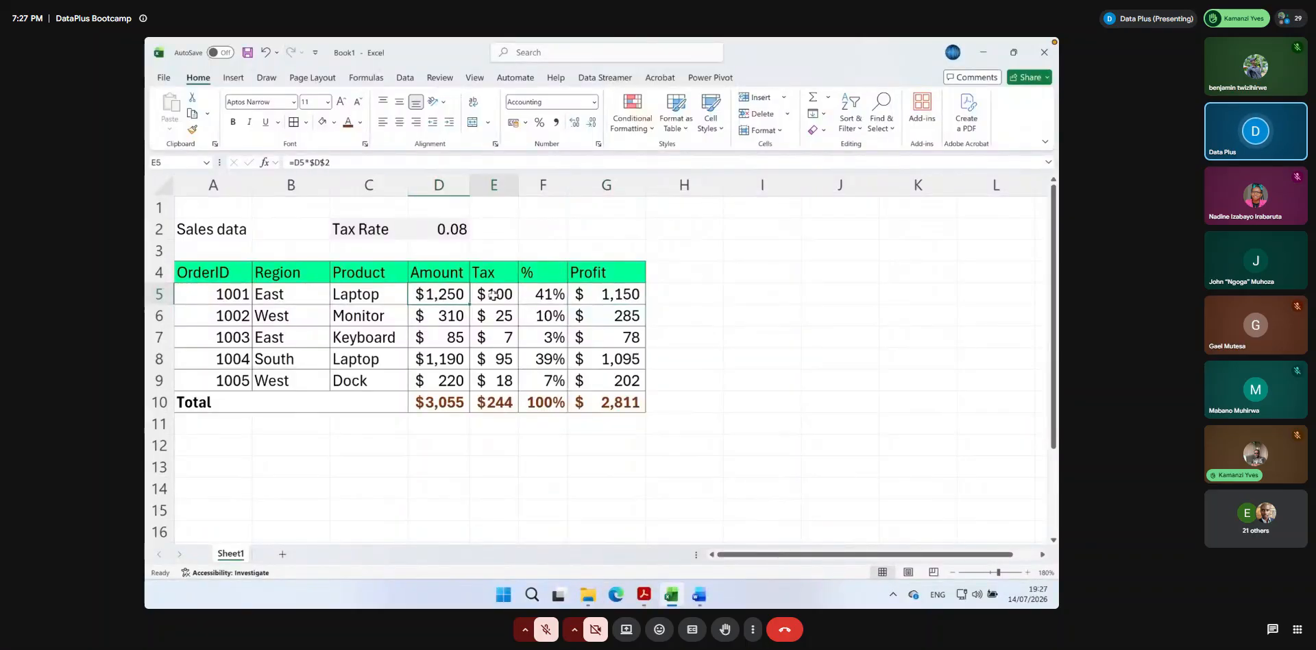
Remove the extra plus sign so the profit formula in G5 reads =D5-E5, and fill it down to G9
{"action": "double_click", "coordinate": [612, 294]}
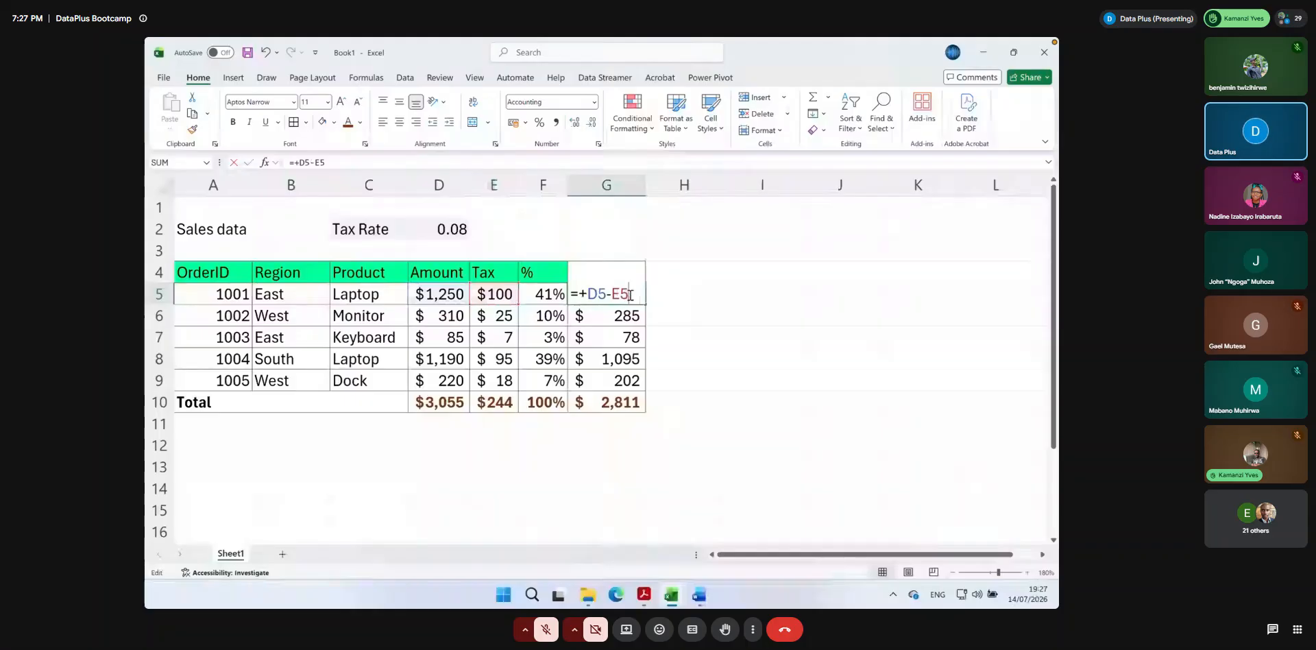
{"action": "left_click", "coordinate": [589, 294]}
{"action": "key", "text": "BackSpace"}
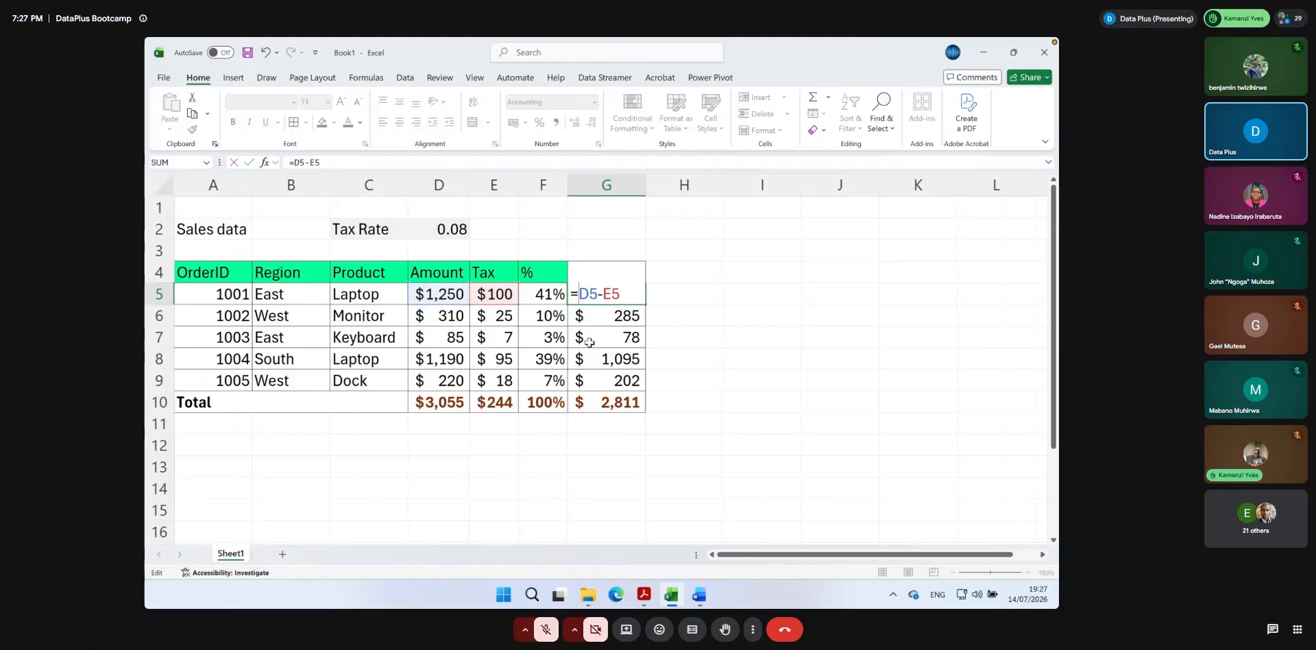
{"action": "key", "text": "Return"}
{"action": "key", "text": "Up"}
{"action": "left_click_drag", "start_coordinate": [645, 304], "coordinate": [629, 375]}
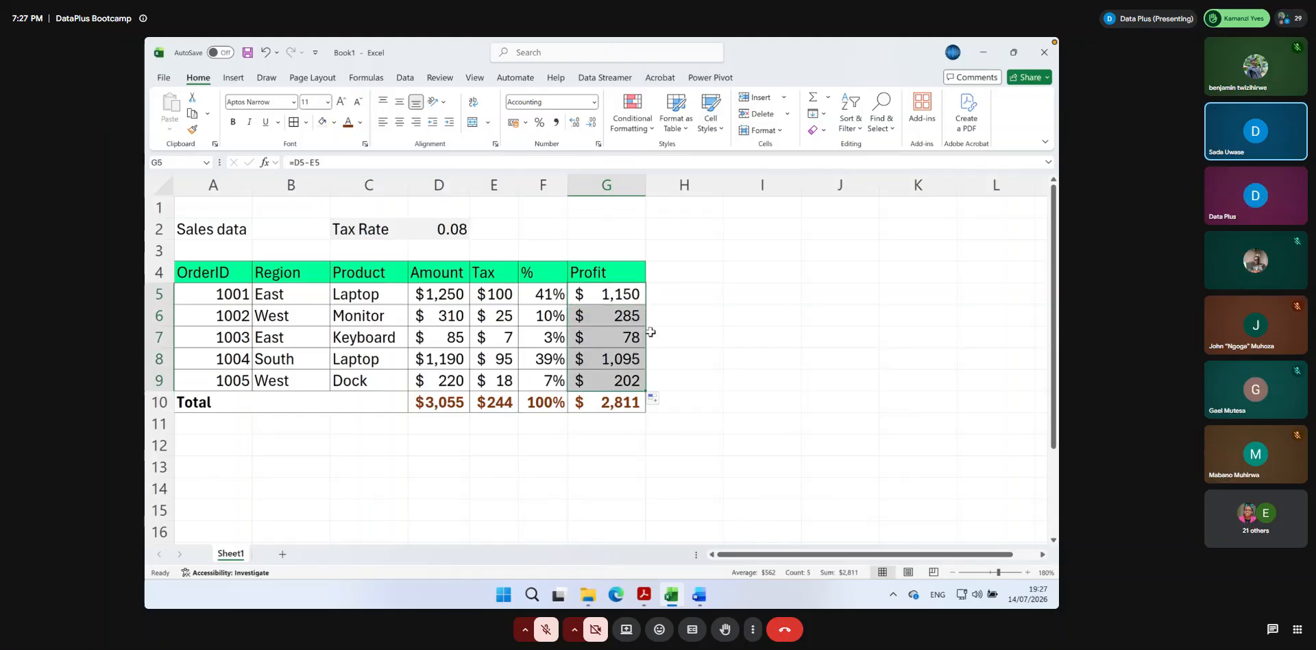
{"action": "left_click", "coordinate": [628, 375]}
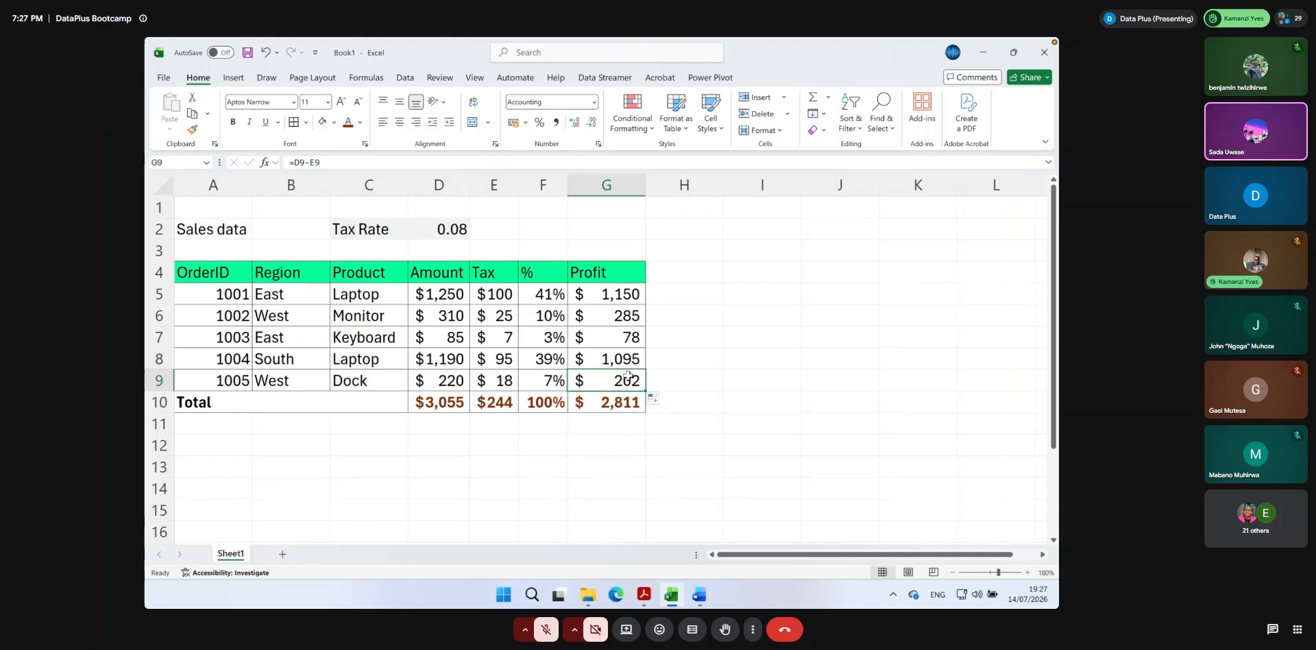
Test a Tax Rate of 0.10 in D2, and set it back to 0.08
{"action": "key", "text": "alt+Tab"}
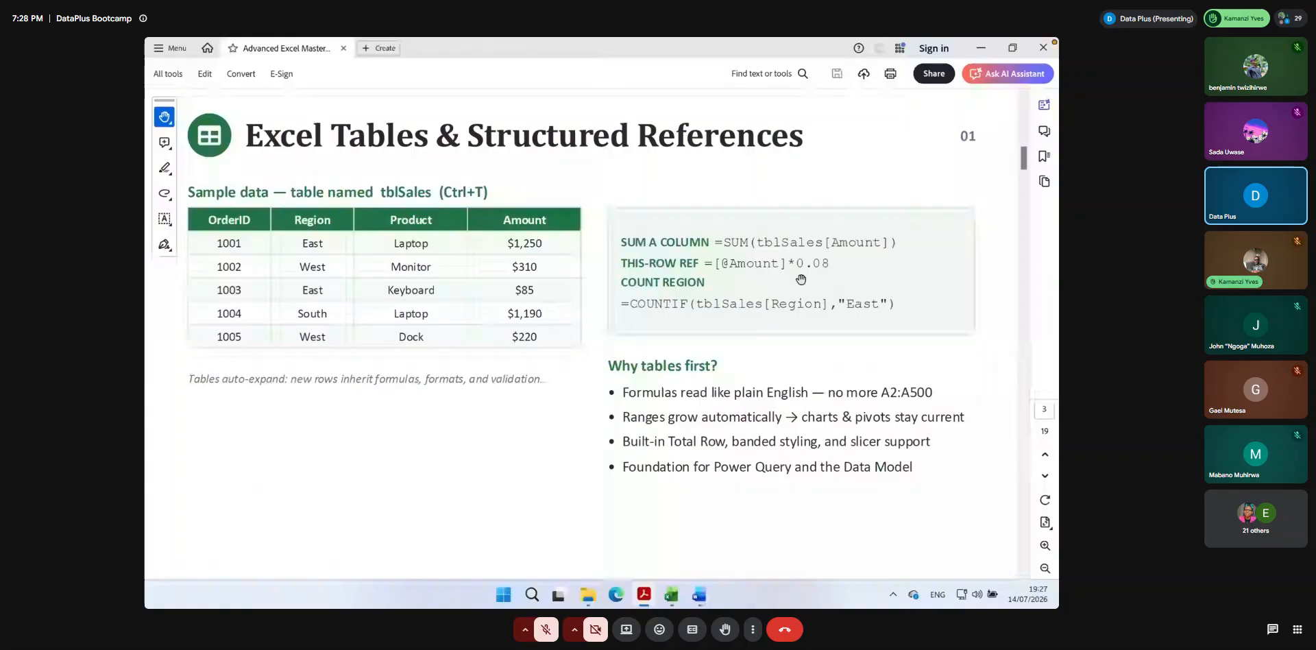
{"action": "key", "text": "alt+Tab"}
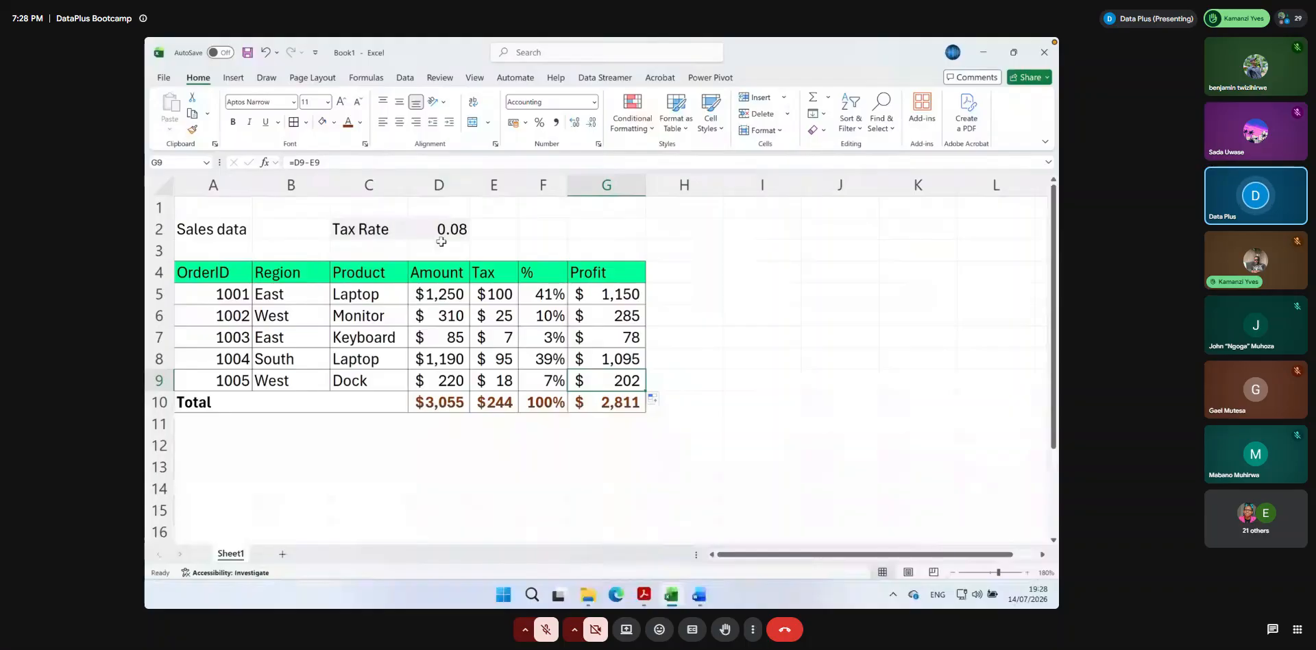
{"action": "left_click", "coordinate": [442, 230]}
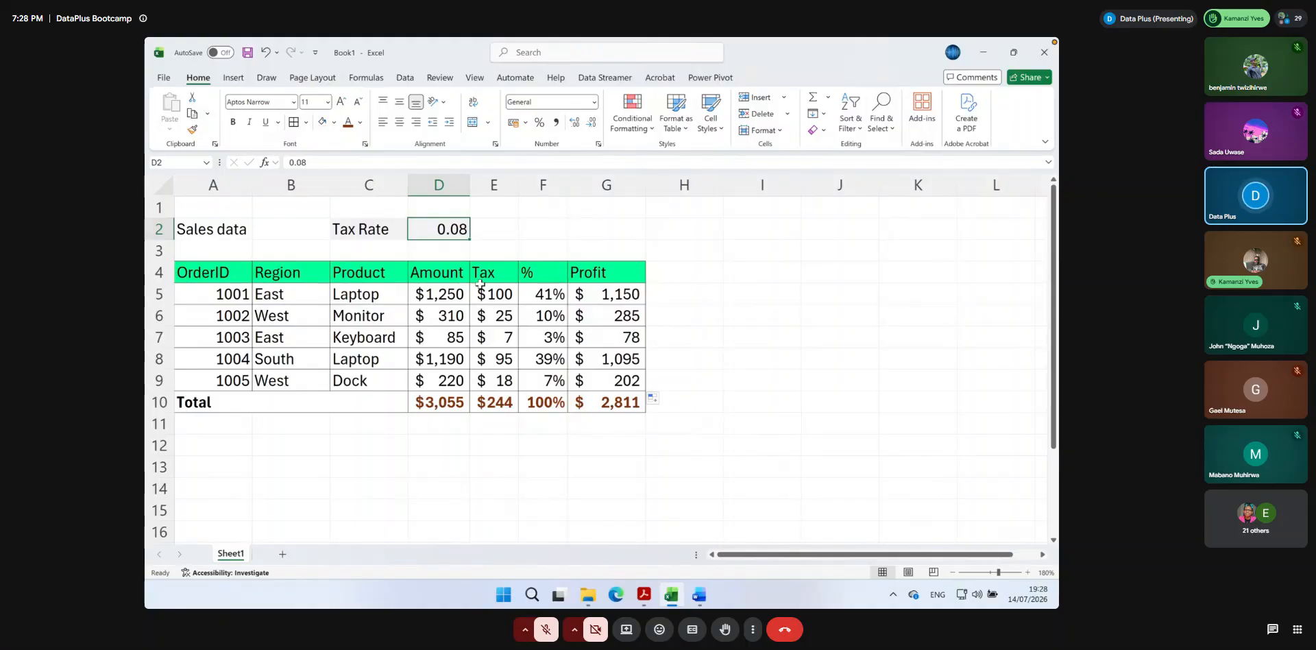
{"action": "double_click", "coordinate": [442, 230]}
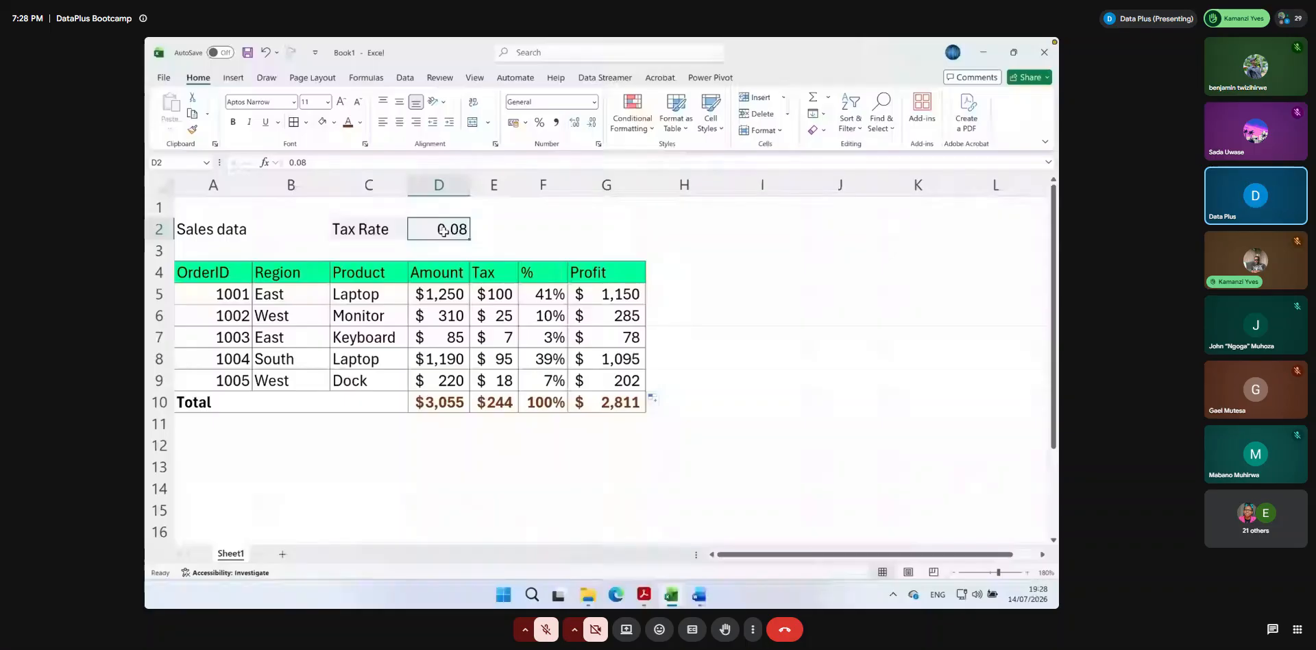
{"action": "type", "text": "0.10"}
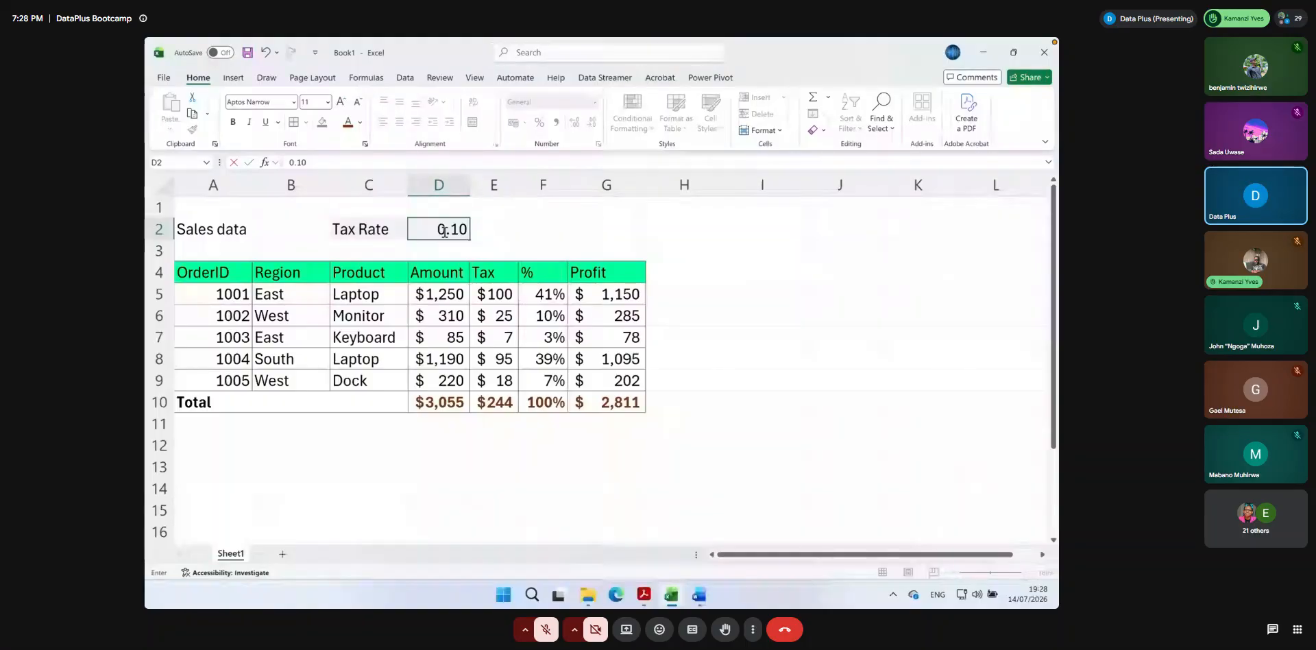
{"action": "key", "text": "Return"}
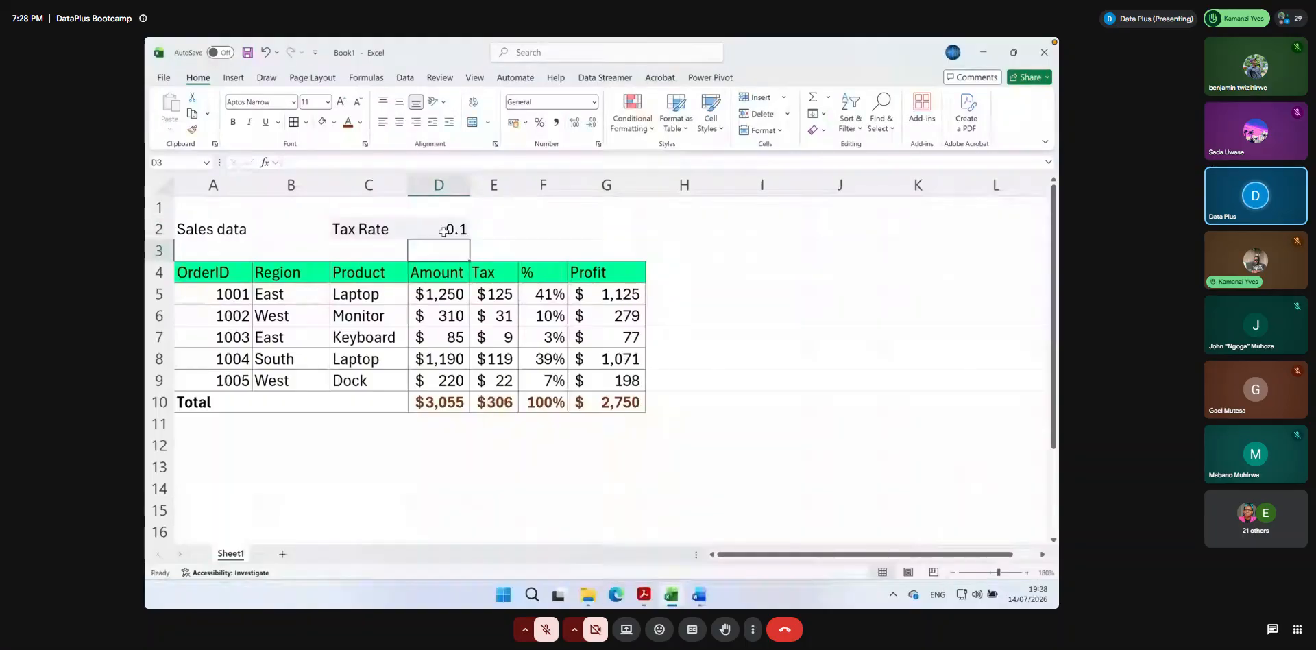
{"action": "left_click", "coordinate": [444, 231]}
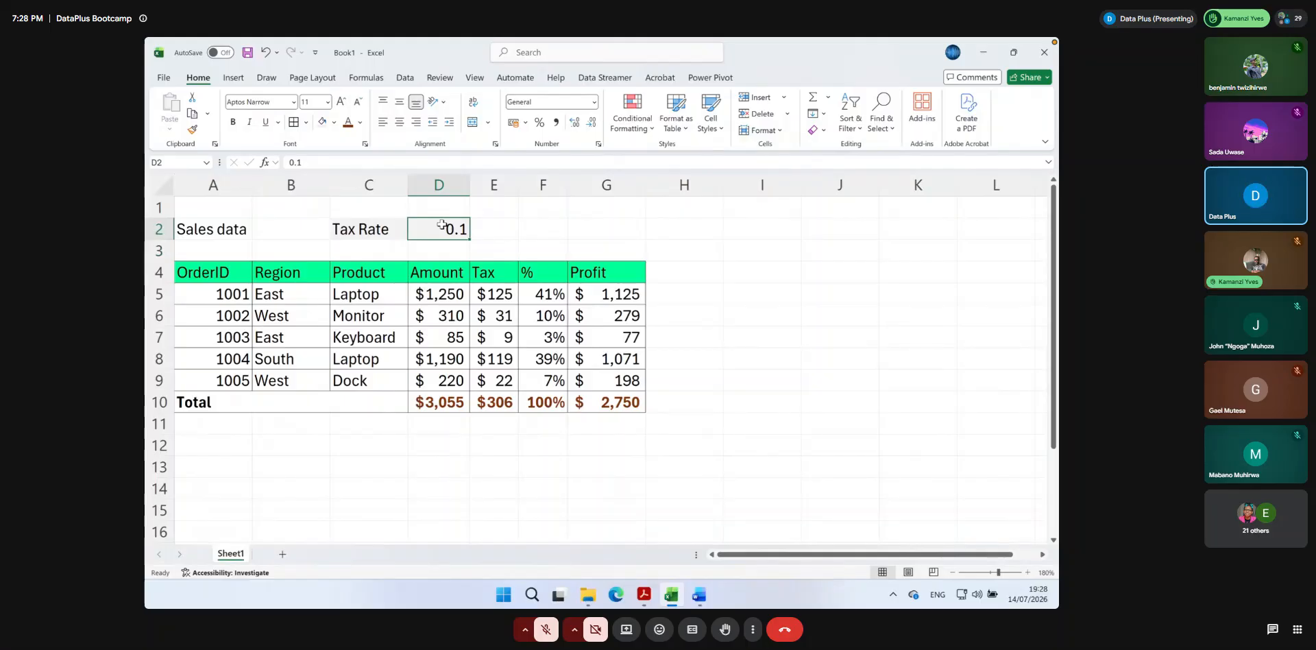
{"action": "type", "text": "0.08"}
{"action": "key", "text": "Return"}
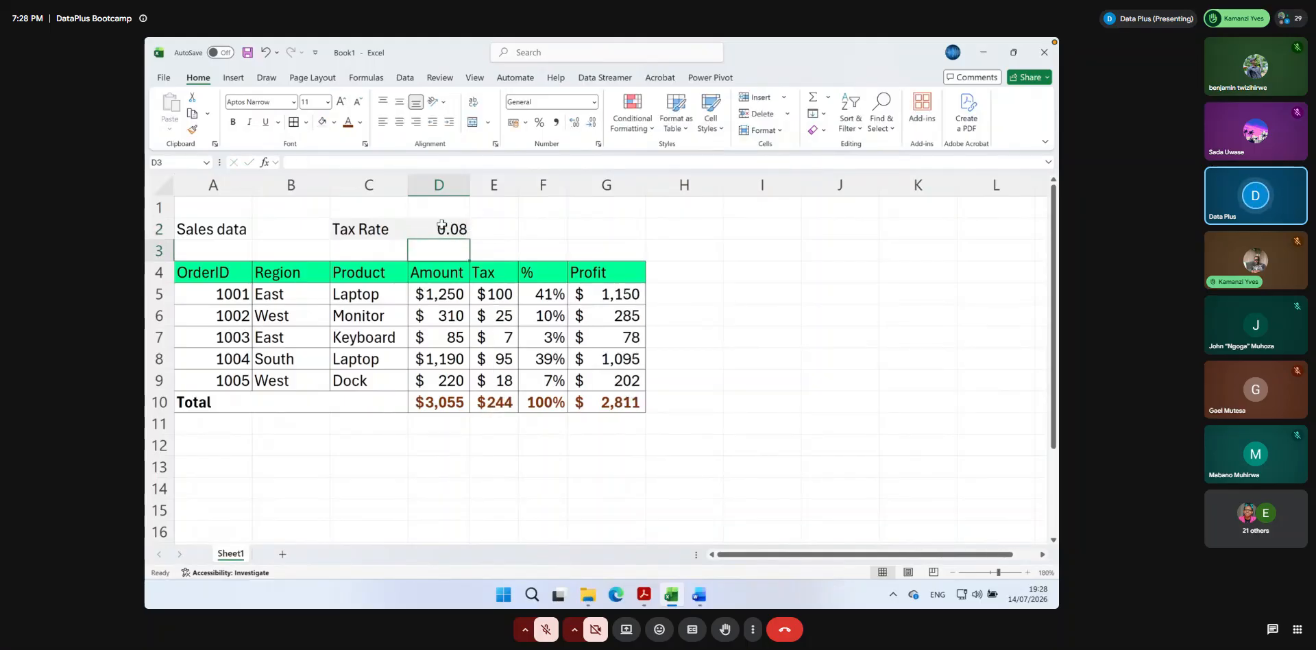
Enter the Tax Rate in D2 as the formula =10/100
{"action": "left_click", "coordinate": [442, 226]}
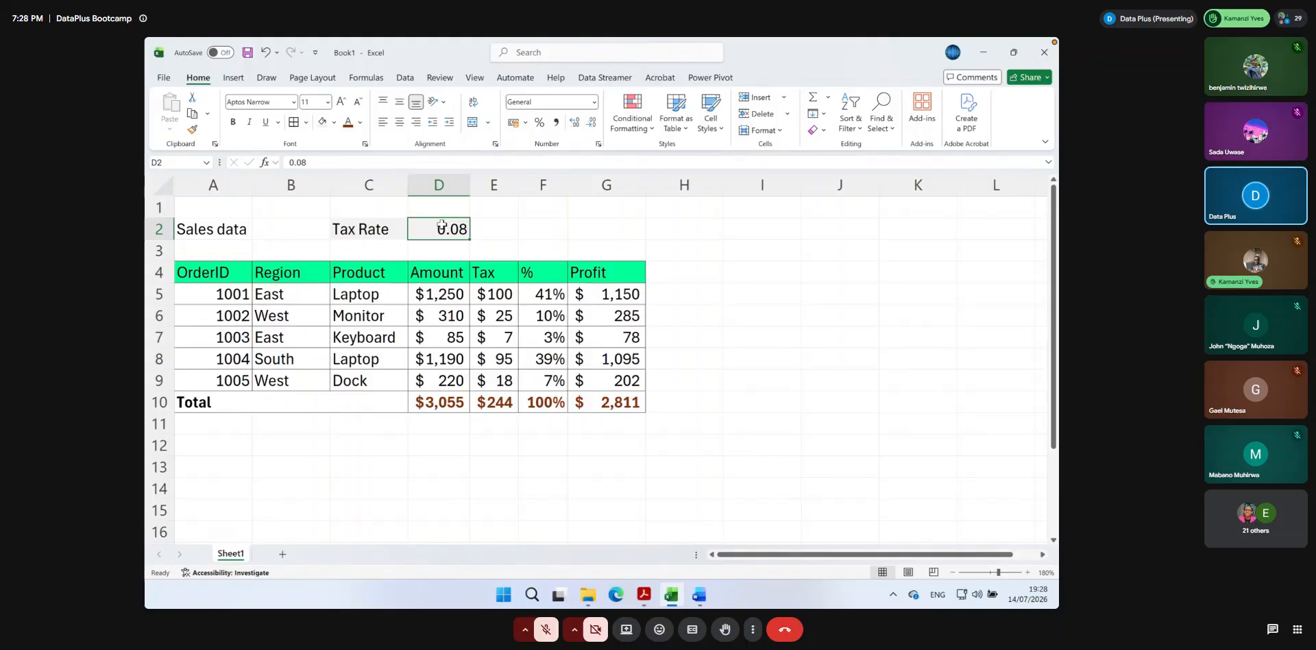
{"action": "type", "text": "=2"}
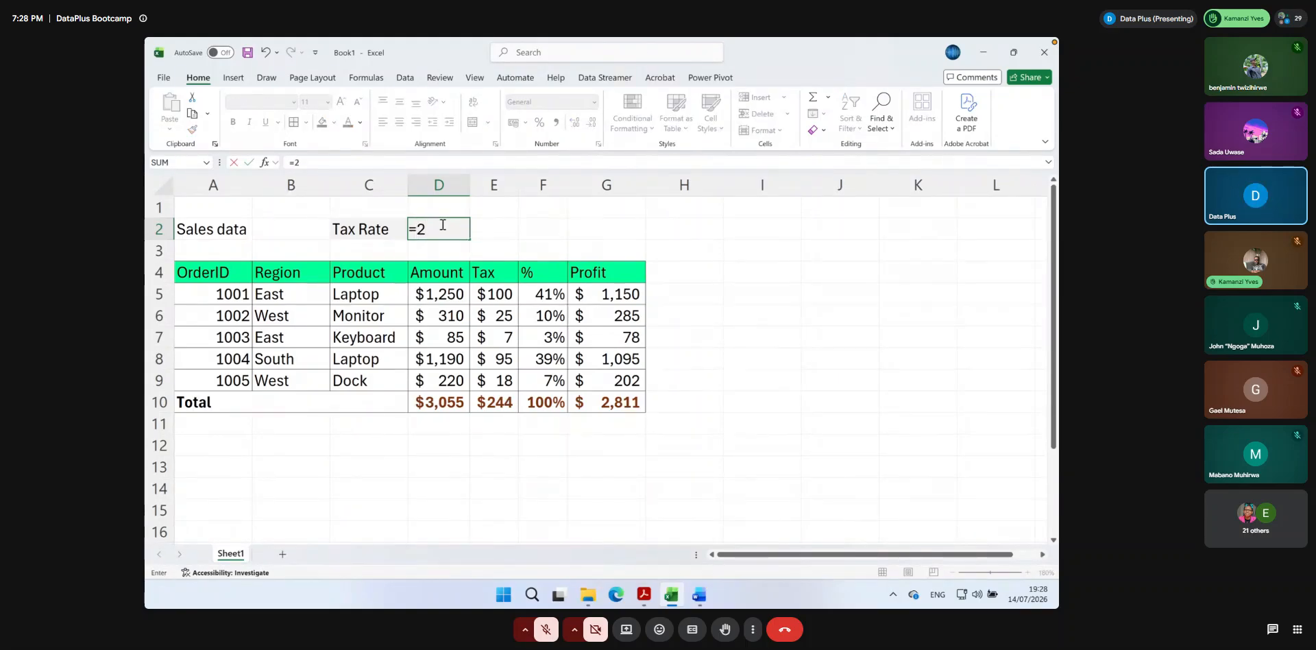
{"action": "key", "text": "BackSpace"}
{"action": "type", "text": "10/"}
{"action": "type", "text": "100"}
{"action": "key", "text": "Return"}
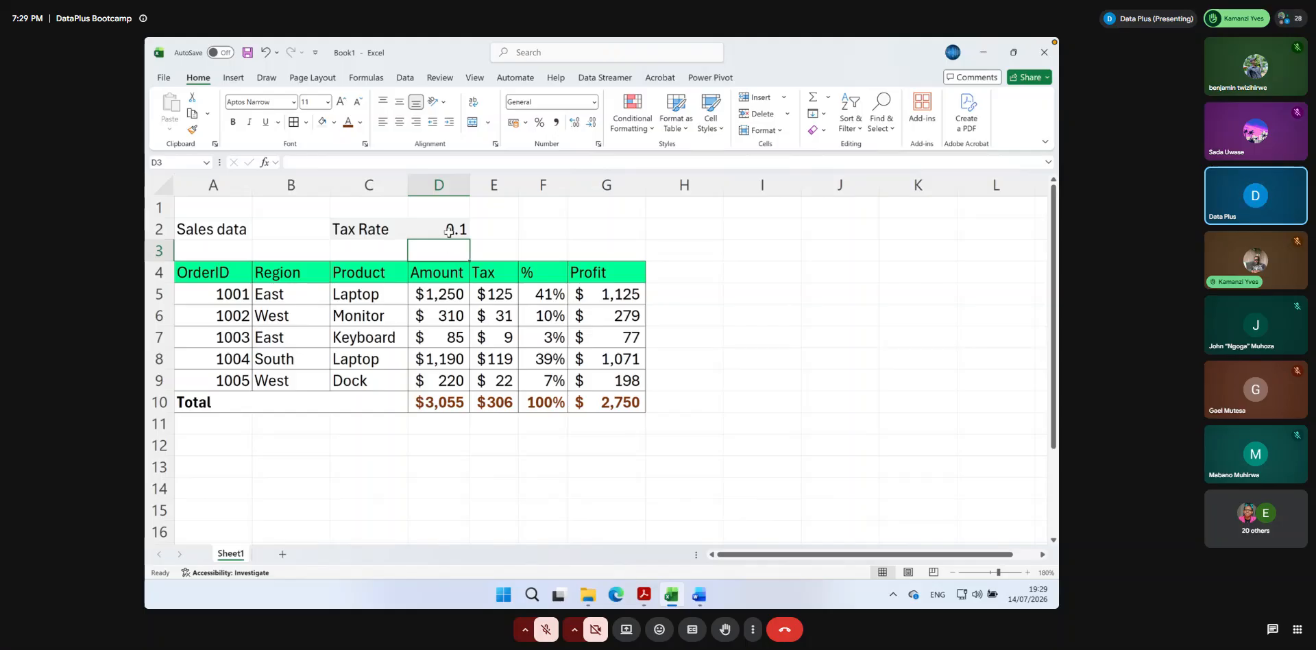
Change the Tax Rate formula in D2 to =15/100 and apply Percent Style to the cell
{"action": "left_click", "coordinate": [445, 230]}
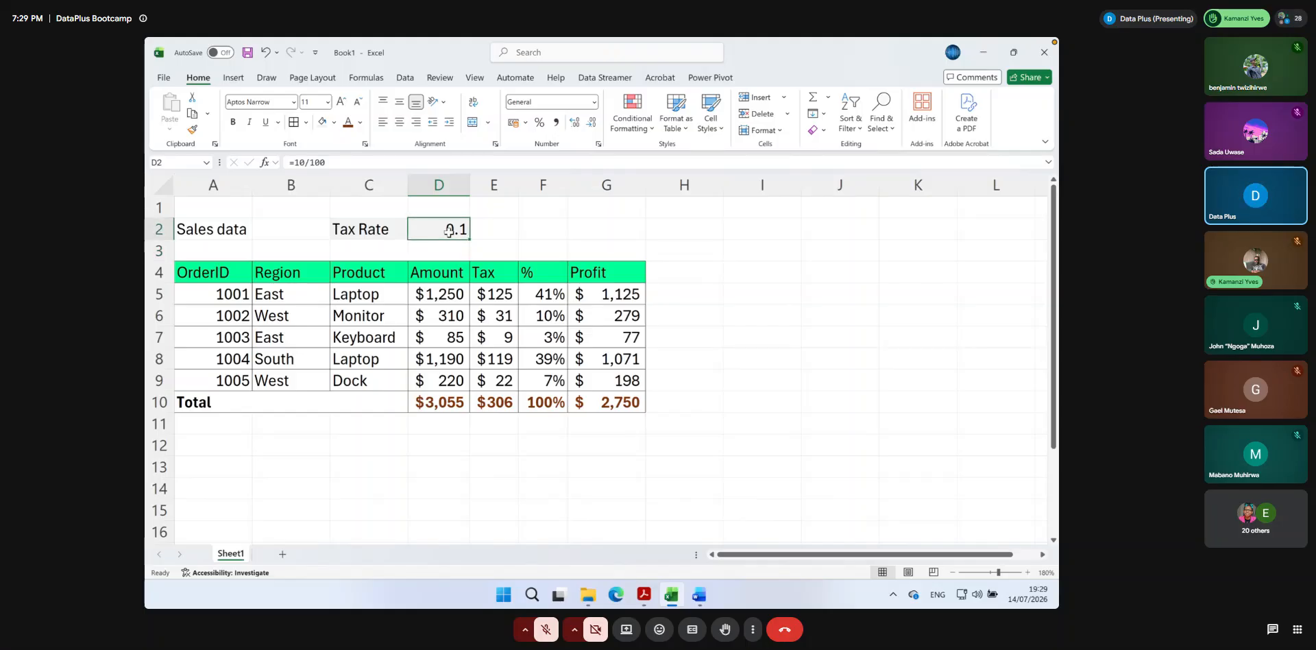
{"action": "left_click", "coordinate": [302, 162]}
{"action": "key", "text": "BackSpace"}
{"action": "type", "text": "5"}
{"action": "key", "text": "Return"}
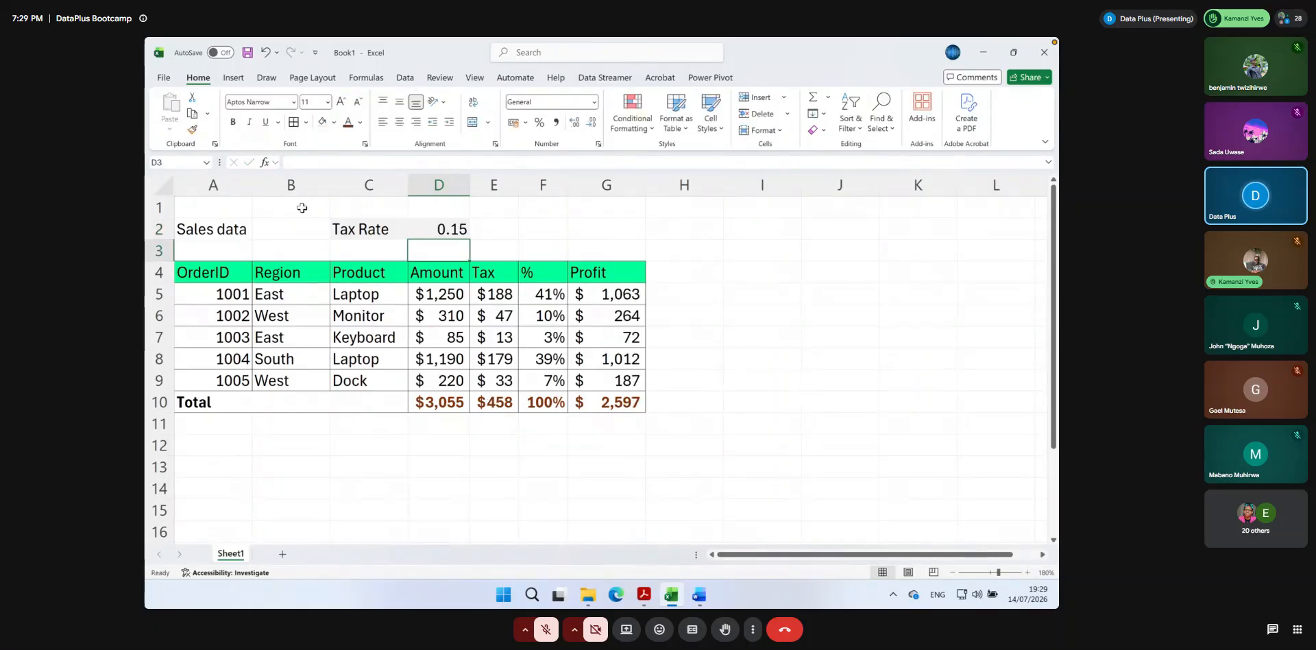
{"action": "left_click", "coordinate": [438, 228]}
{"action": "left_click", "coordinate": [539, 123]}
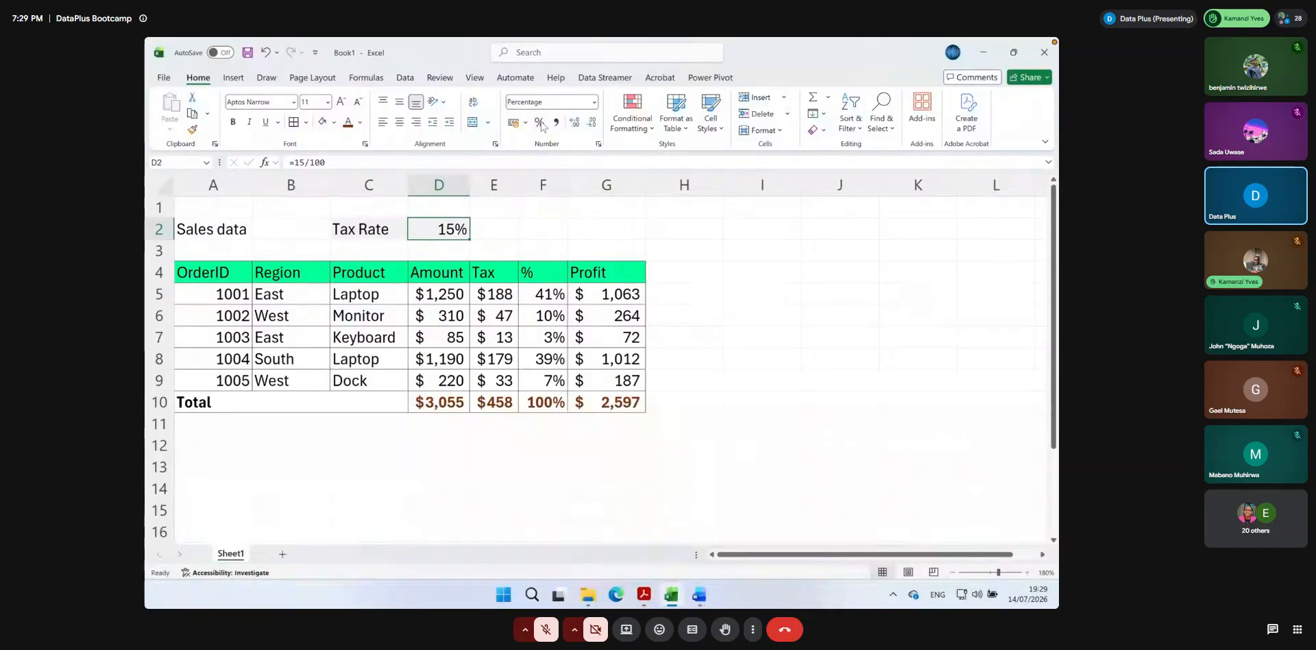
Change the Tax Rate formula in D2 to =20/100
{"action": "left_click", "coordinate": [303, 164]}
{"action": "key", "text": "BackSpace"}
{"action": "key", "text": "BackSpace"}
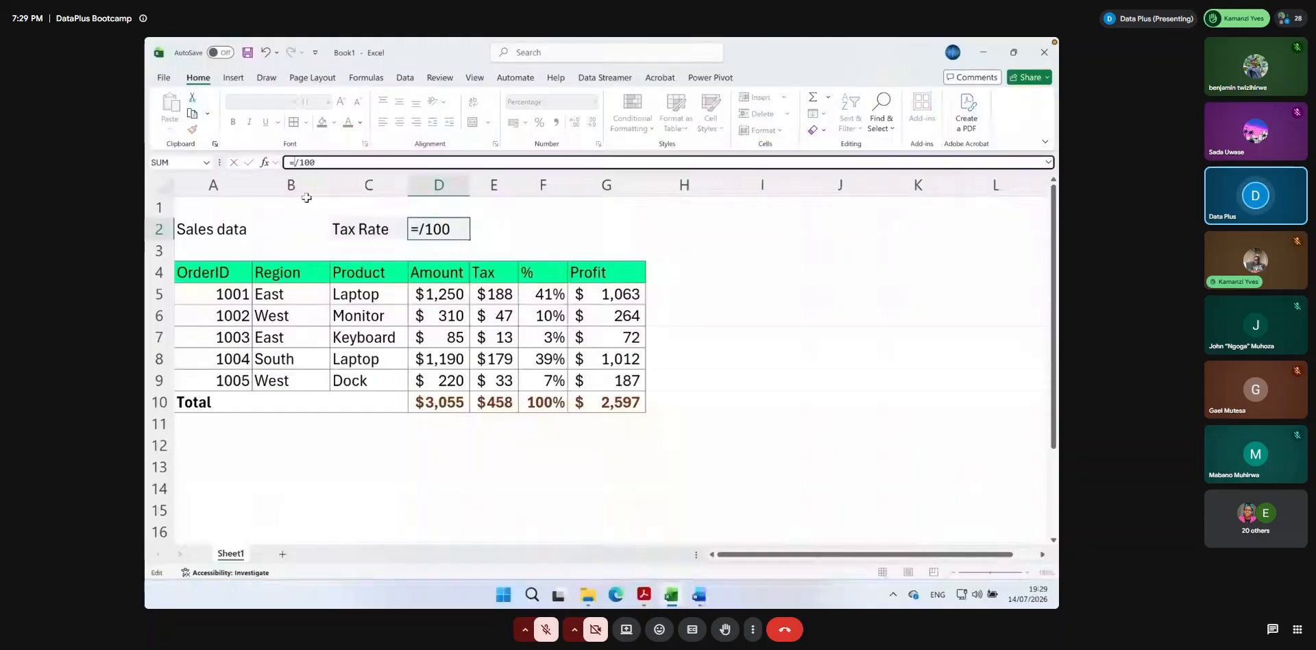
{"action": "type", "text": "20"}
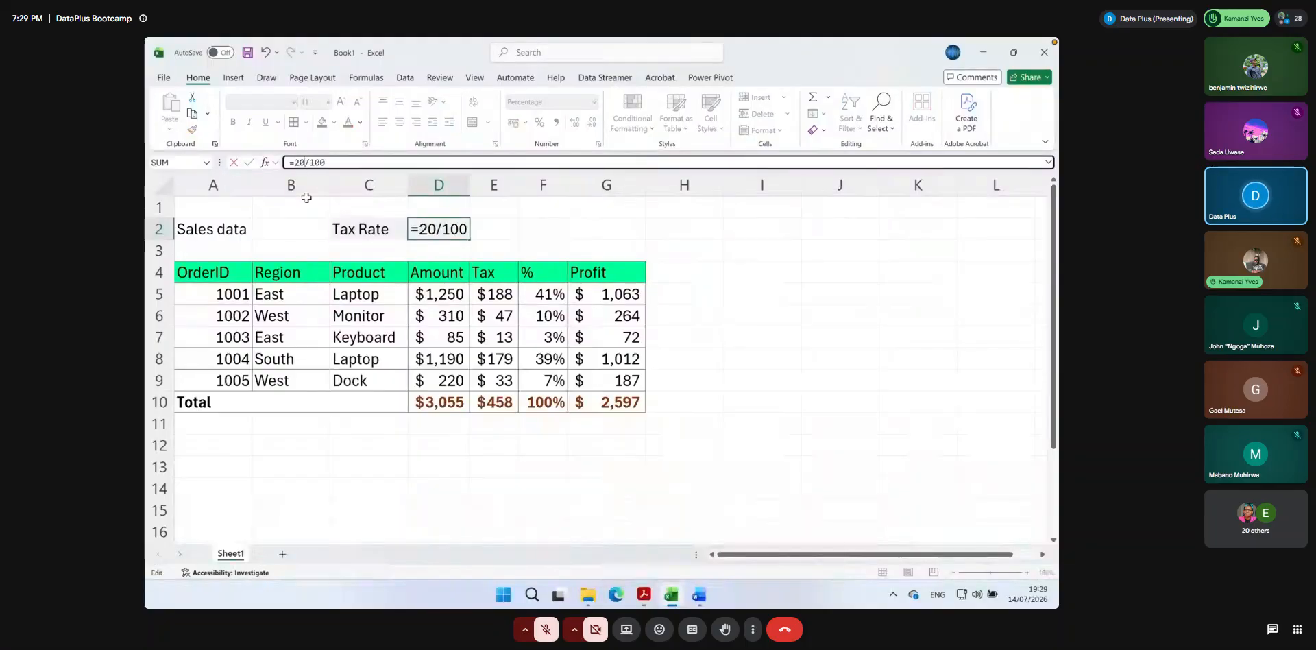
{"action": "key", "text": "Return"}
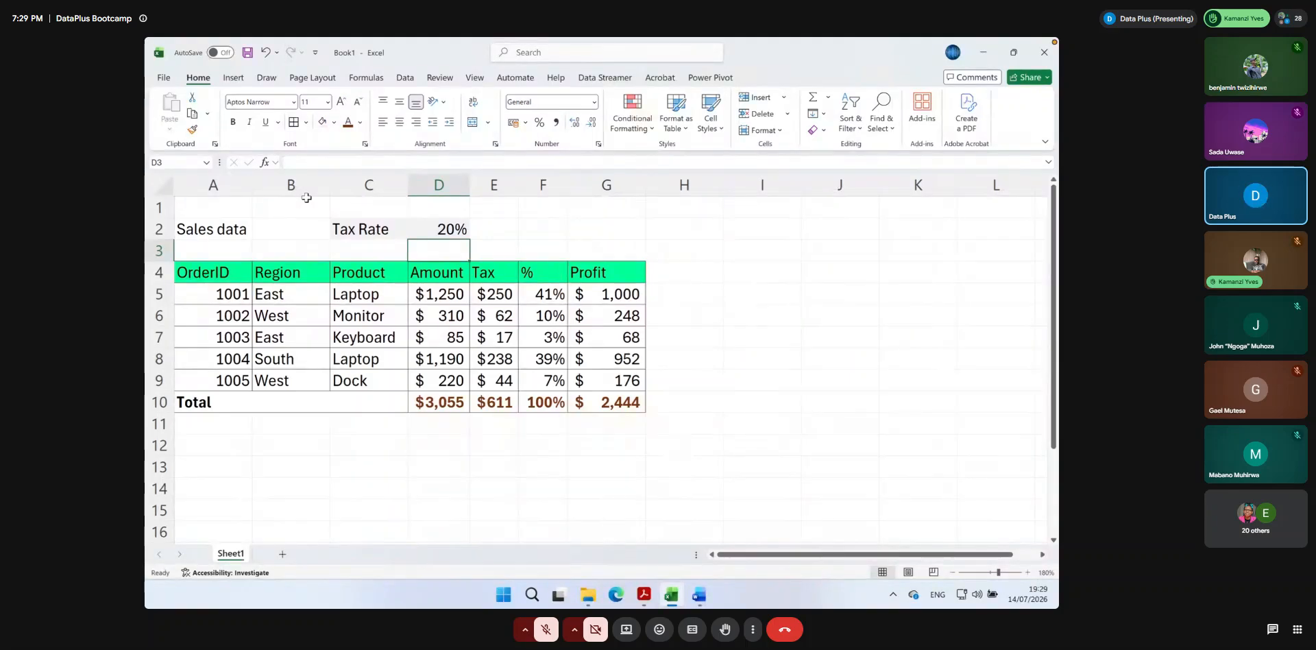
Compare the Amount, Tax and Profit totals in D10, E10 and G10 under the current tax rate
{"action": "left_click", "coordinate": [446, 401]}
{"action": "left_click", "coordinate": [641, 401]}
{"action": "left_click", "coordinate": [452, 404]}
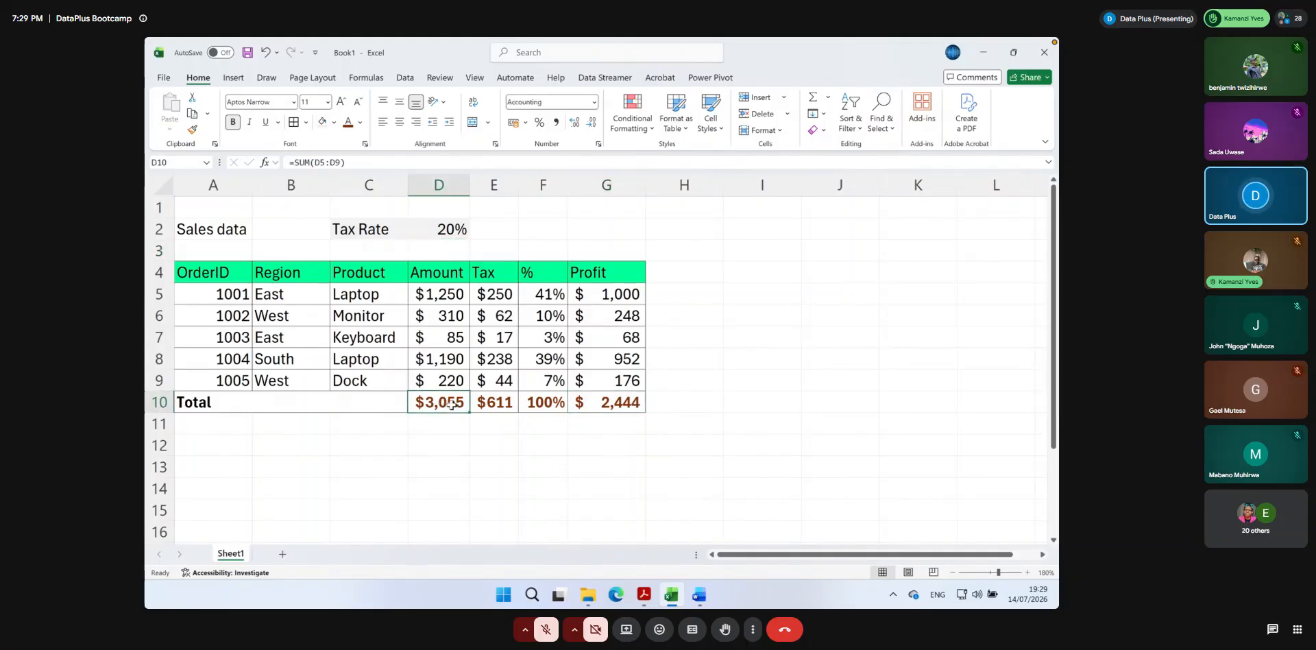
{"action": "left_click", "coordinate": [641, 405]}
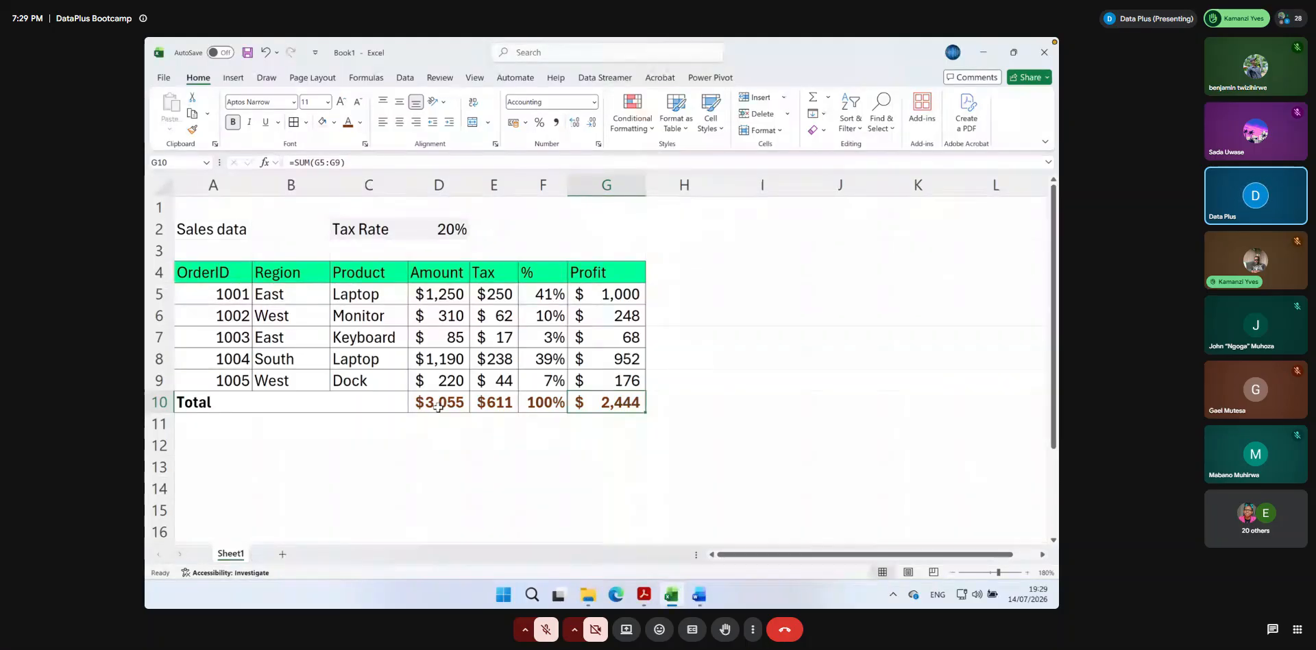
{"action": "left_click", "coordinate": [499, 402]}
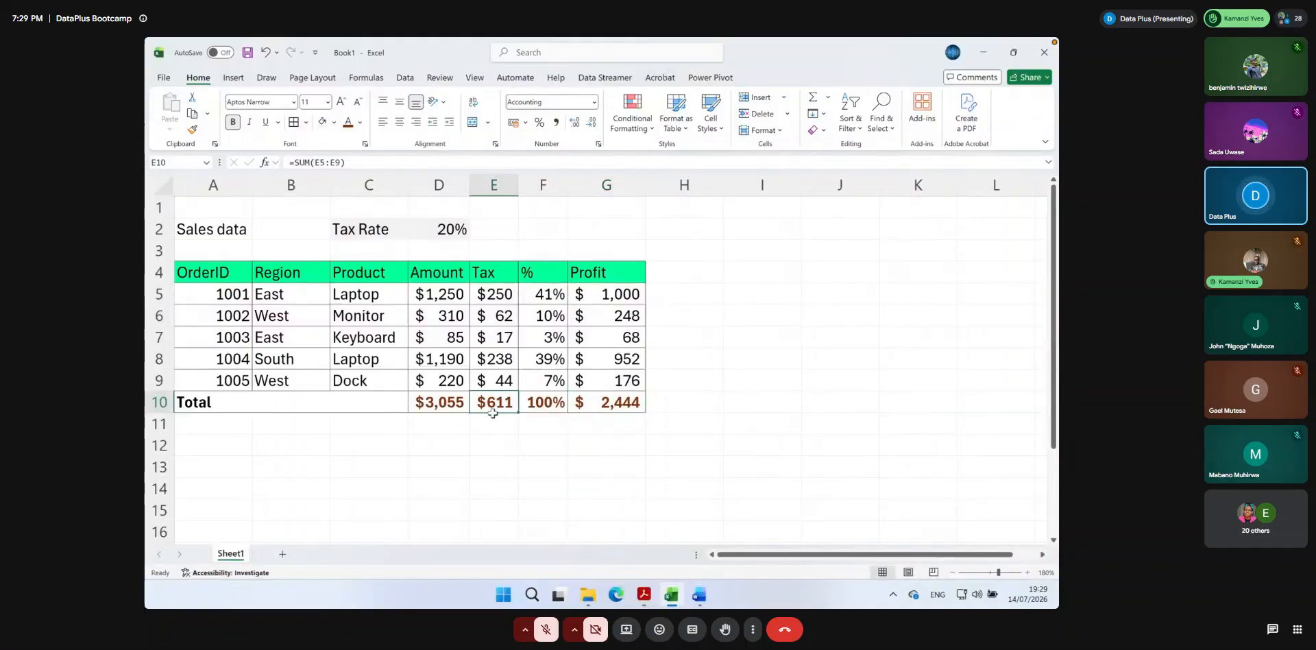
{"action": "left_click", "coordinate": [455, 405]}
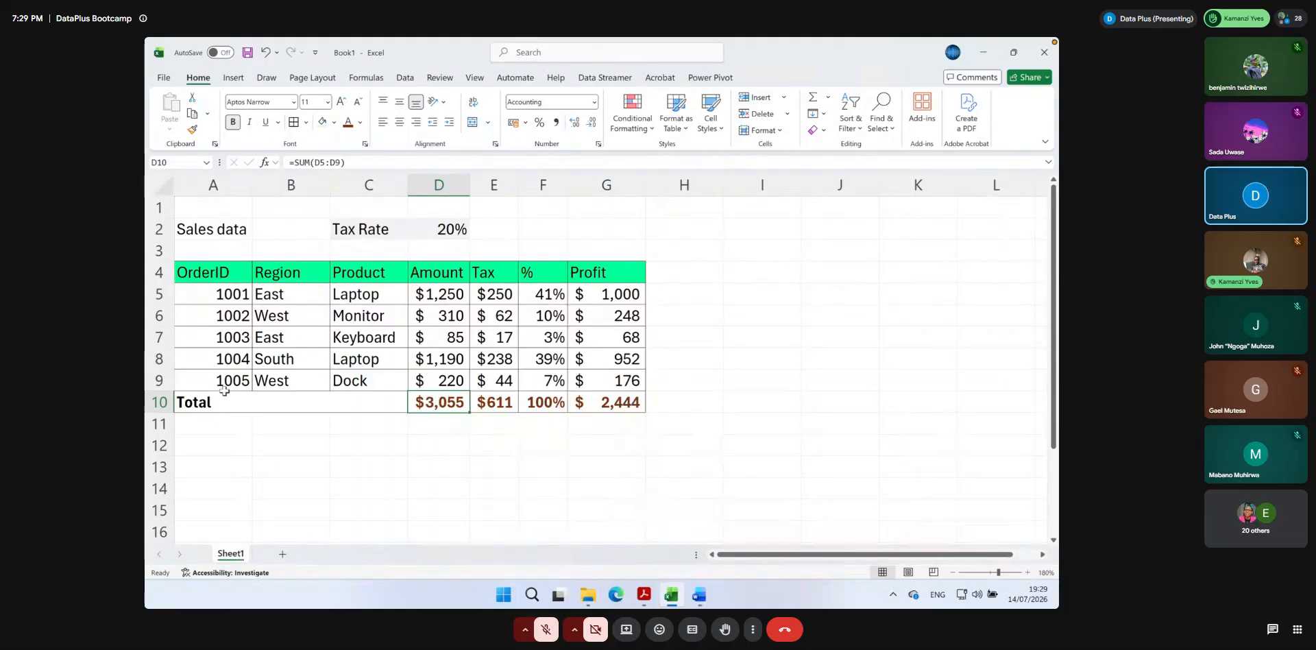
{"action": "left_click", "coordinate": [627, 396]}
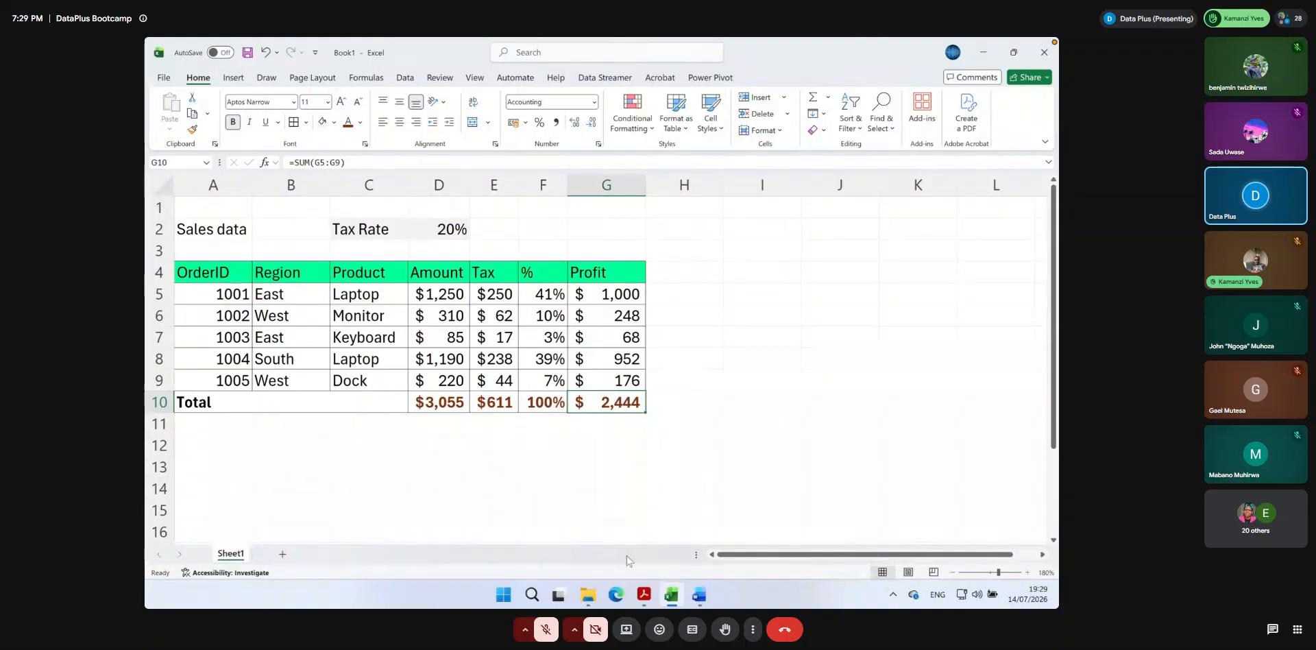
Switch to the course PDF in Acrobat and review the Course Roadmap and Excel Tables & Structured References pages
{"action": "mouse_move", "coordinate": [644, 601]}
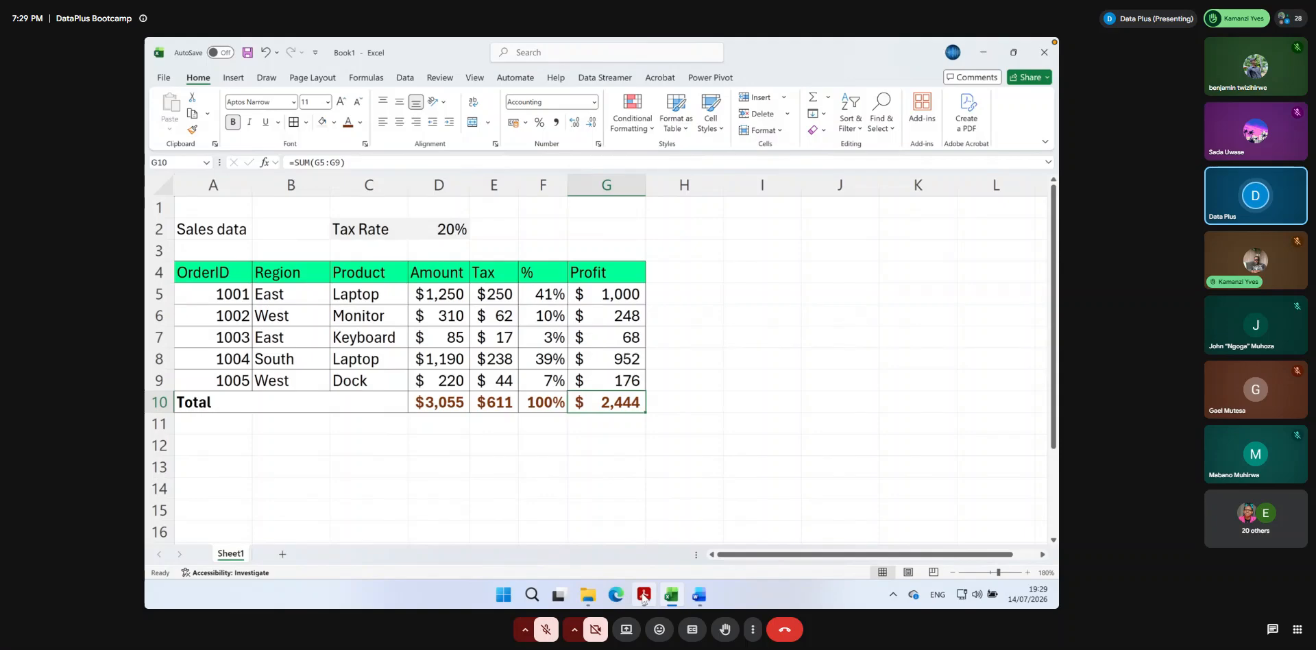
{"action": "left_click", "coordinate": [644, 542]}
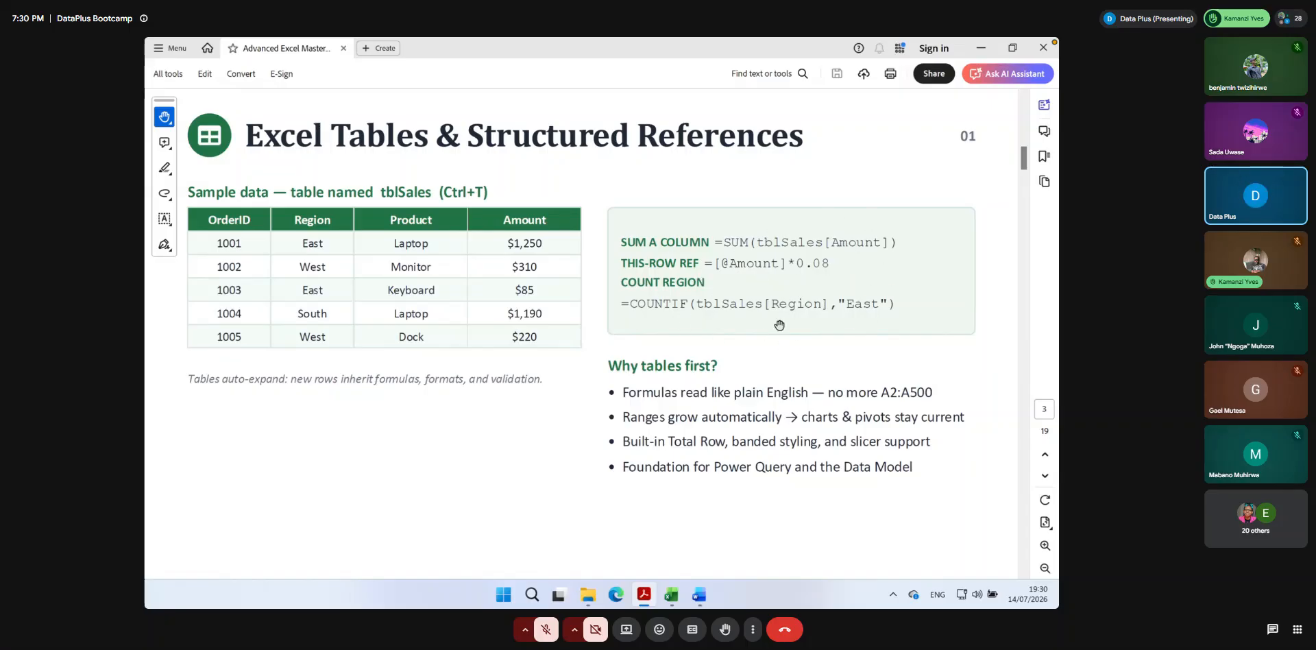
{"action": "key", "text": "Left"}
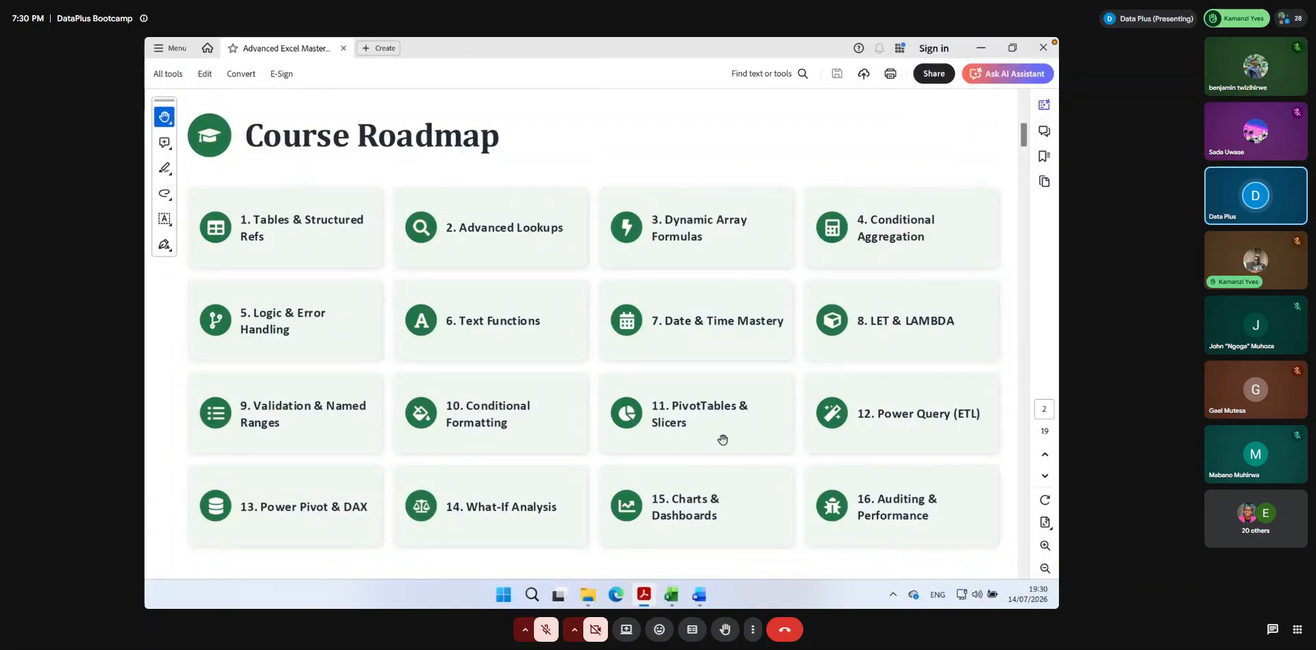
{"action": "left_click", "coordinate": [672, 594]}
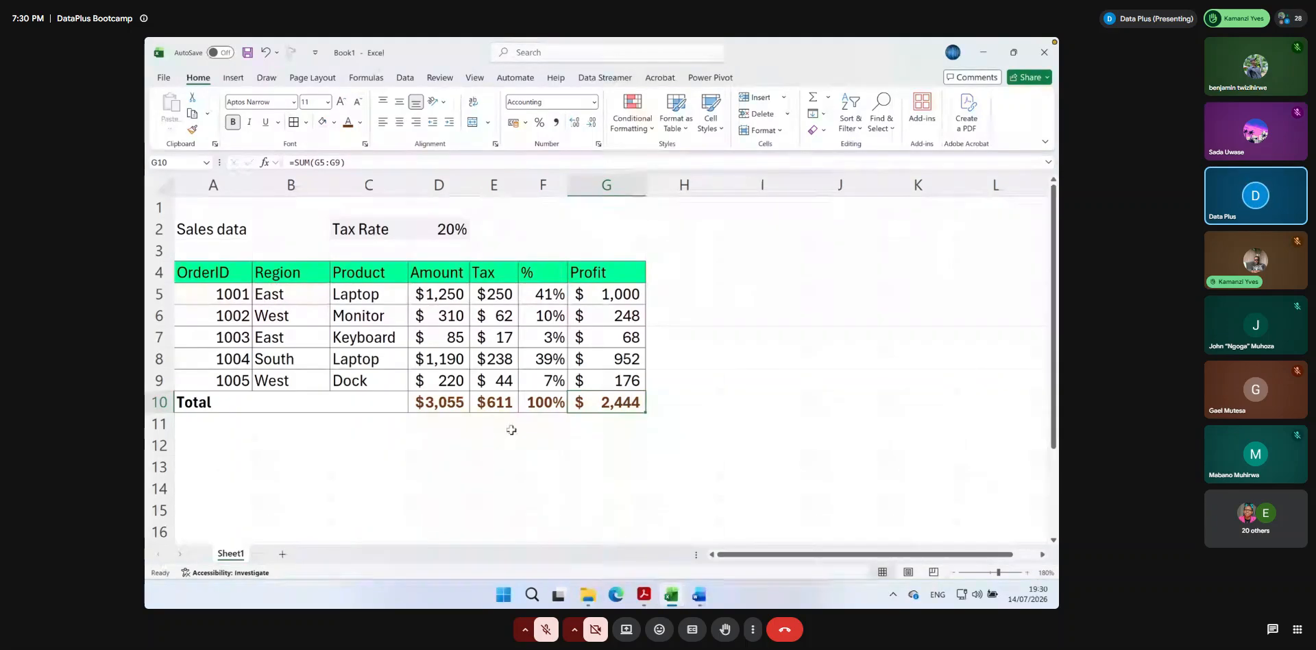
{"action": "left_click", "coordinate": [643, 594]}
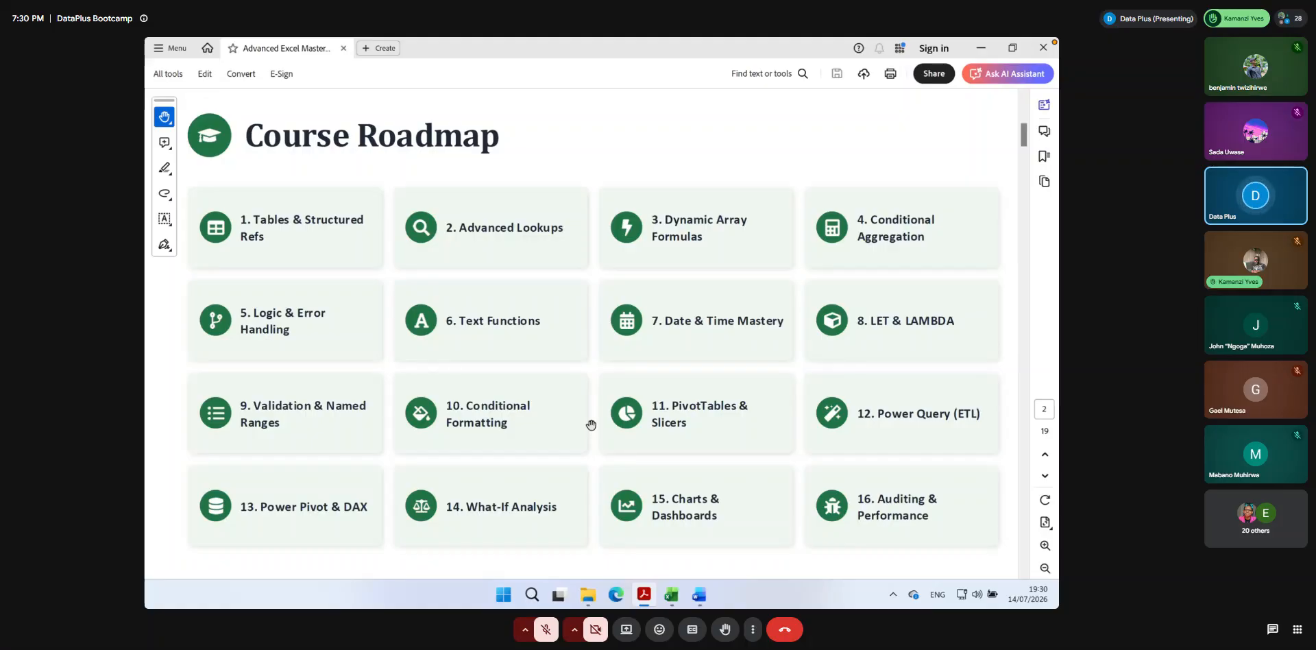
{"action": "scroll", "coordinate": [591, 425], "scroll_direction": "down", "scroll_amount": 3}
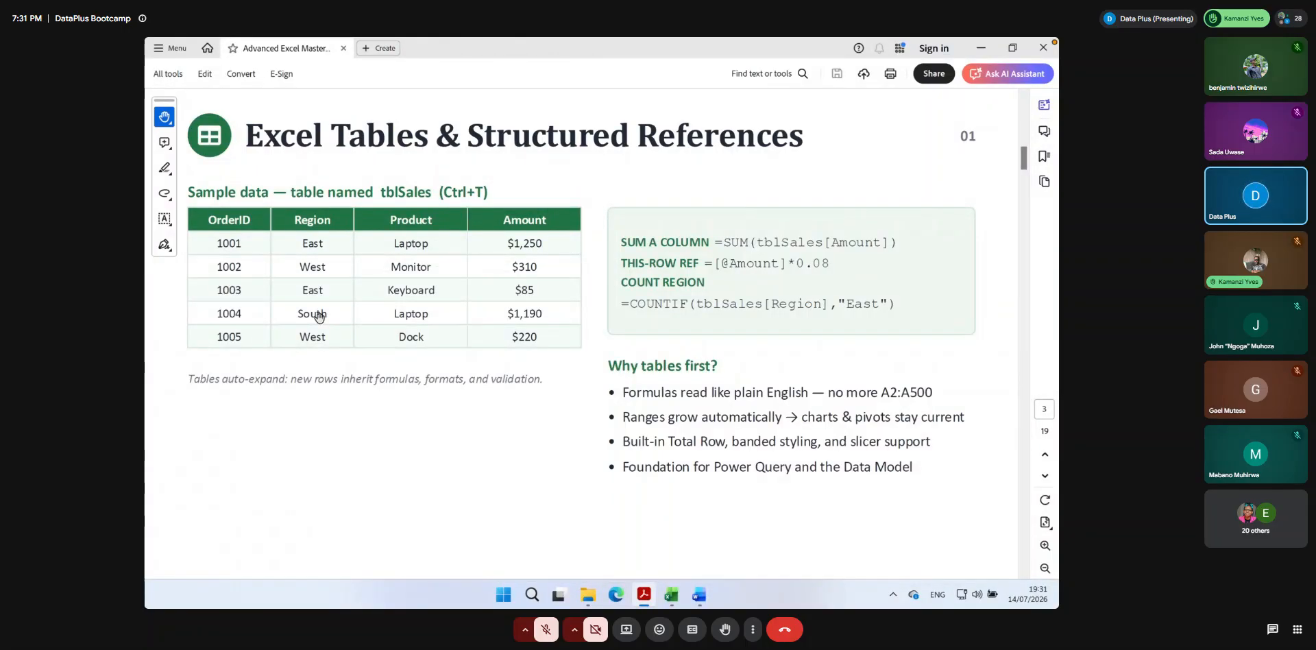
Switch back to the Excel workbook and rename Sheet1 as Sales
{"action": "left_click", "coordinate": [670, 595]}
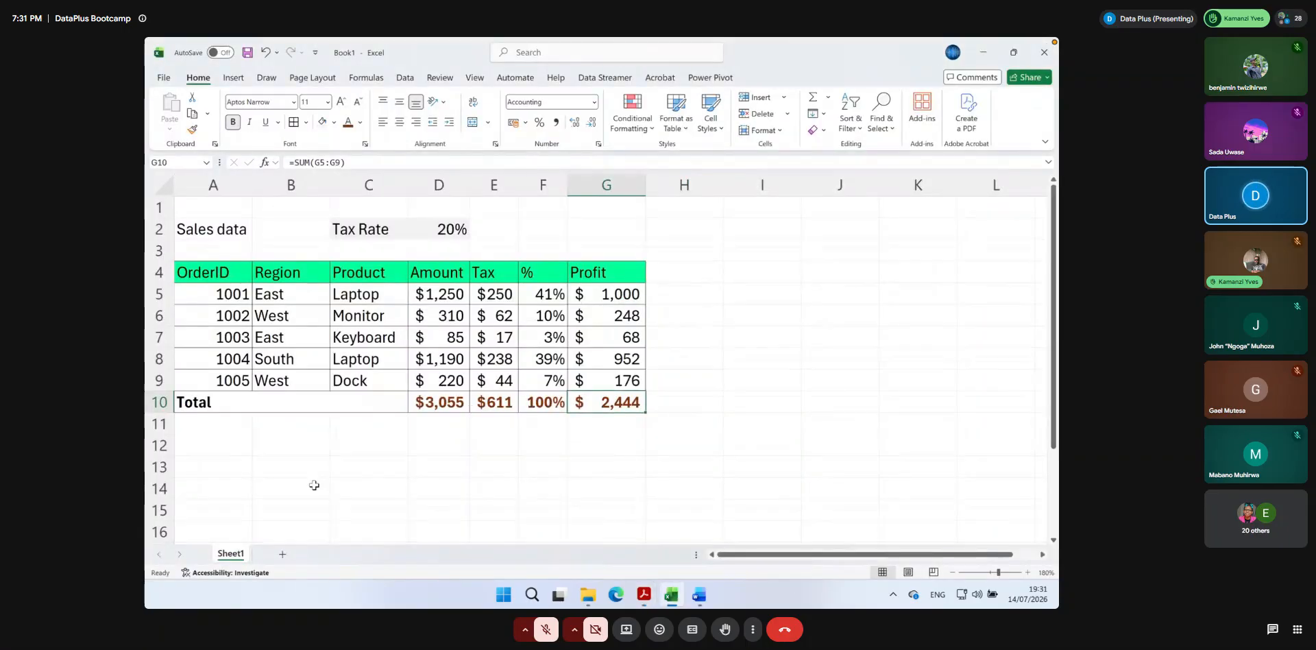
{"action": "double_click", "coordinate": [230, 553]}
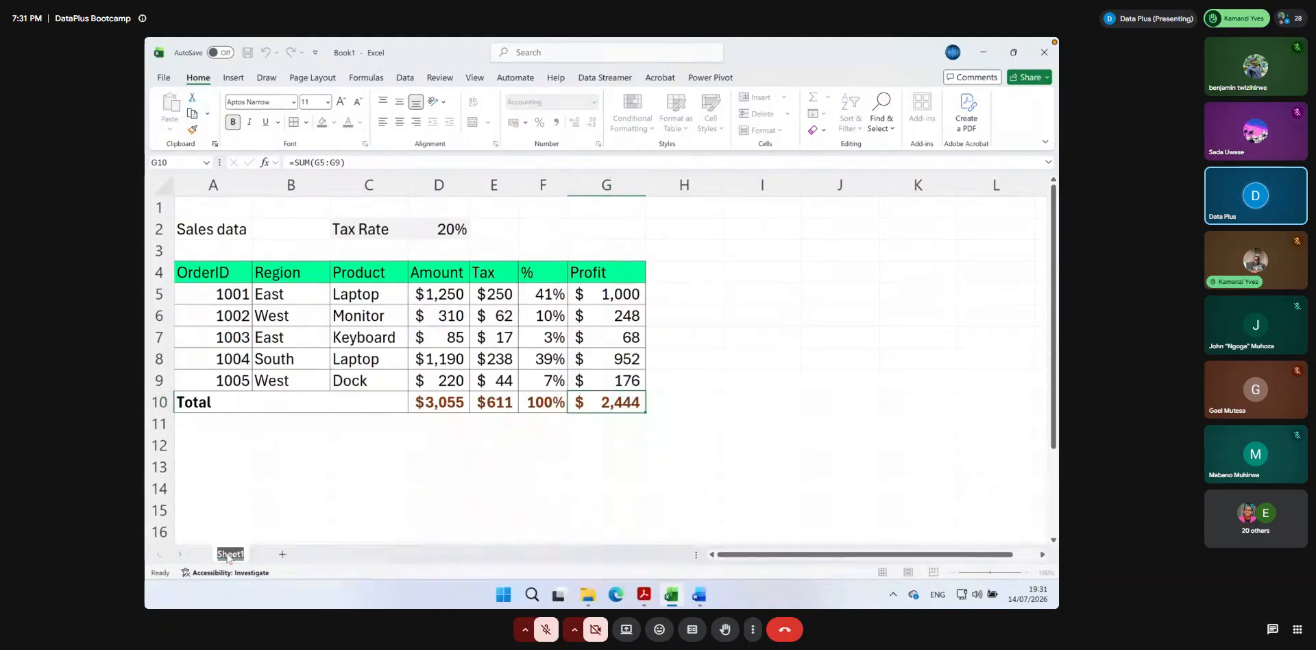
{"action": "key", "text": "Return"}
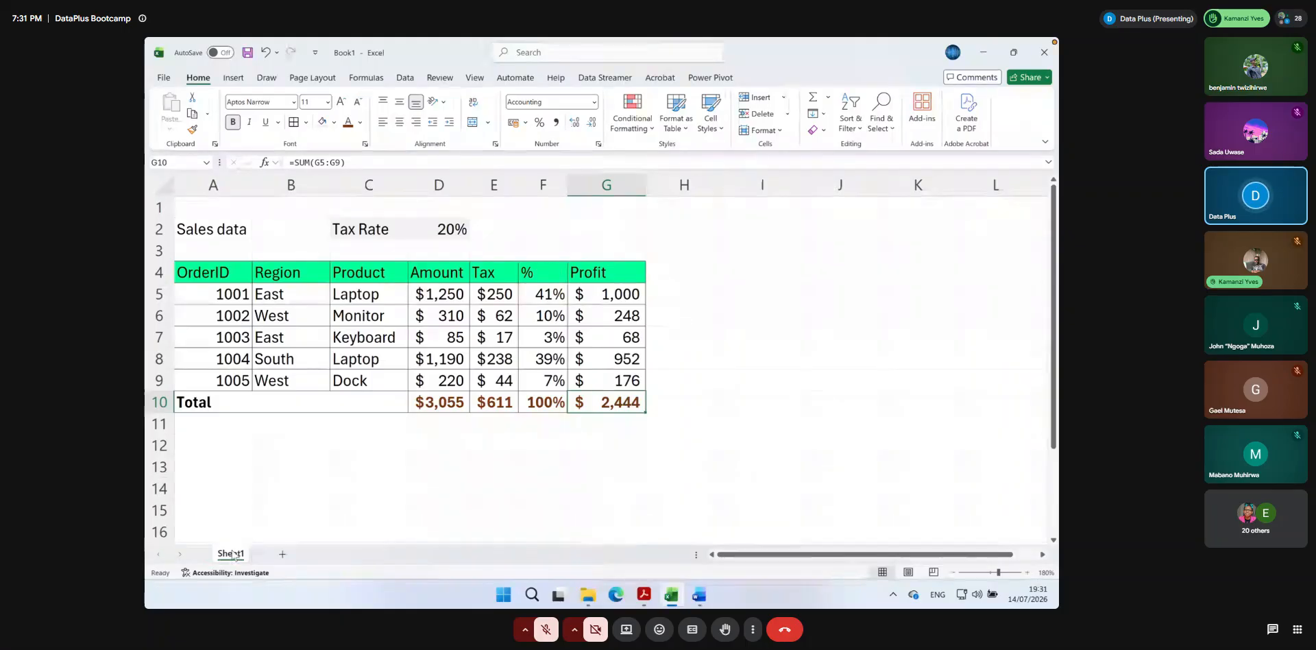
{"action": "right_click", "coordinate": [234, 553]}
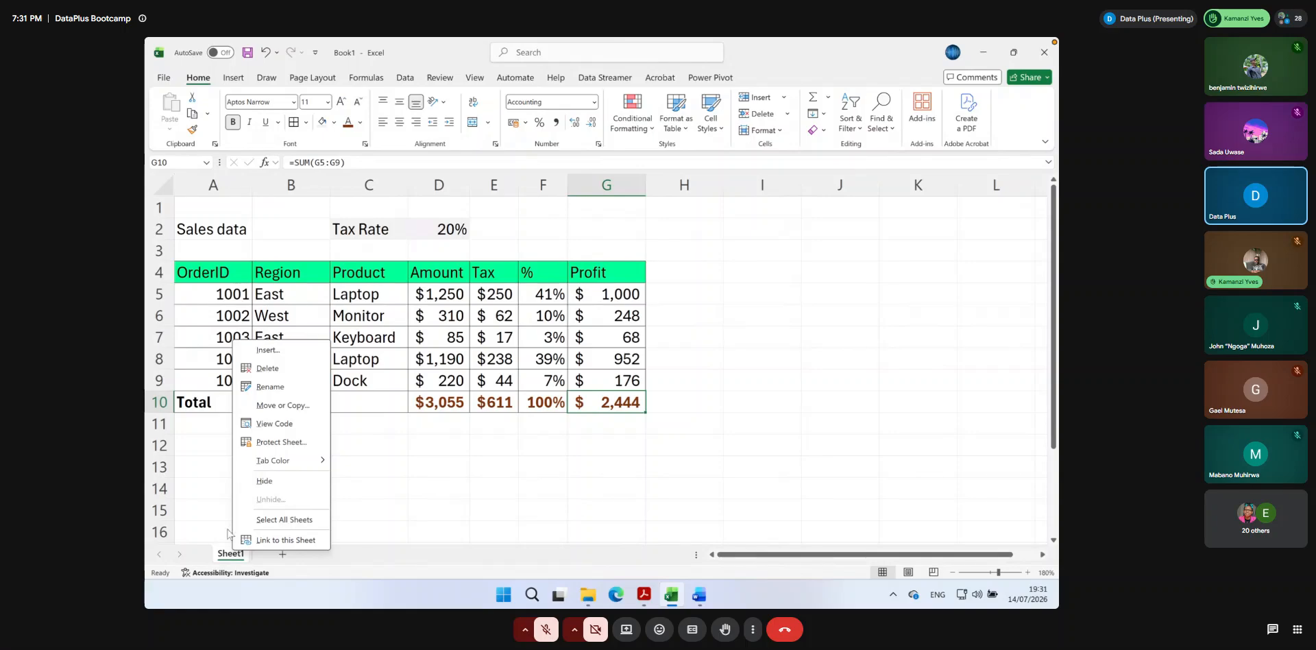
{"action": "key", "text": "Escape"}
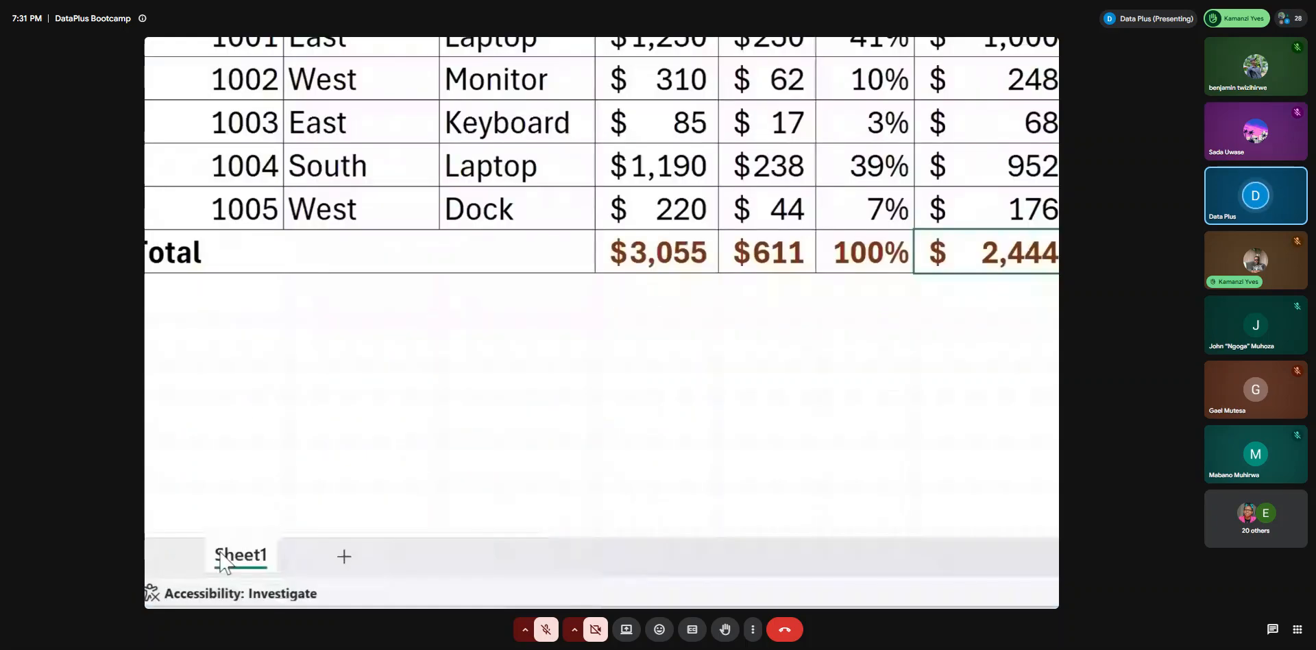
{"action": "right_click", "coordinate": [225, 562]}
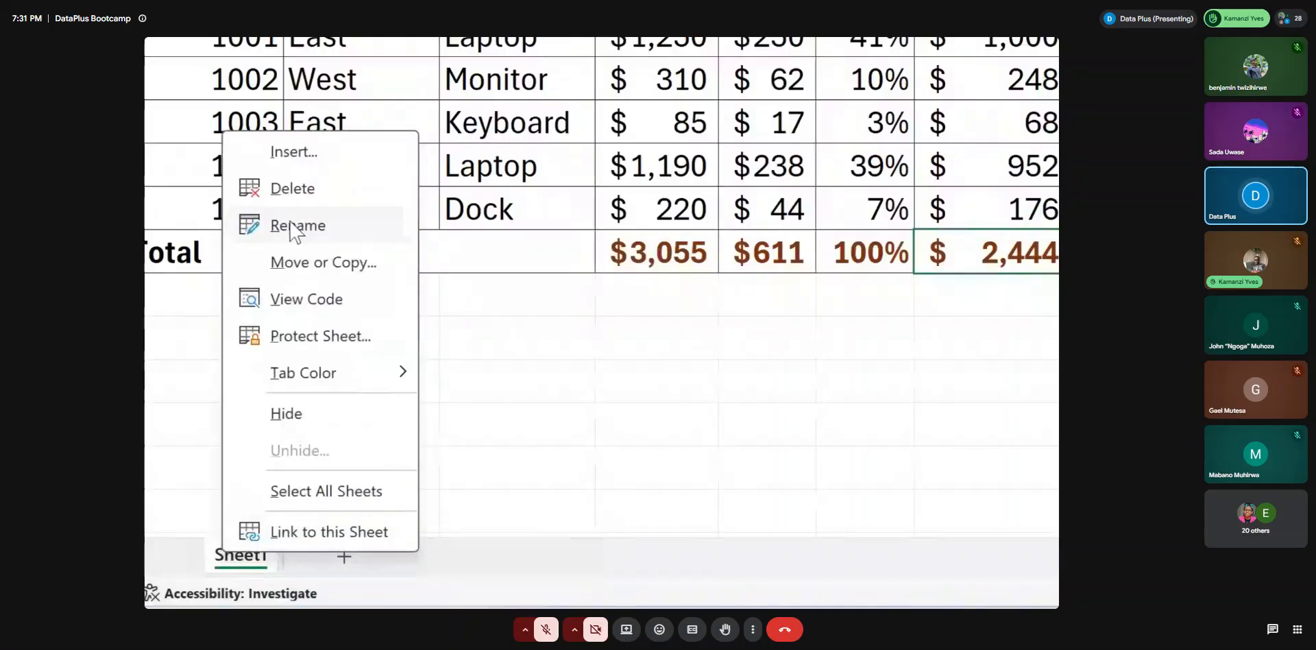
{"action": "left_click", "coordinate": [295, 228]}
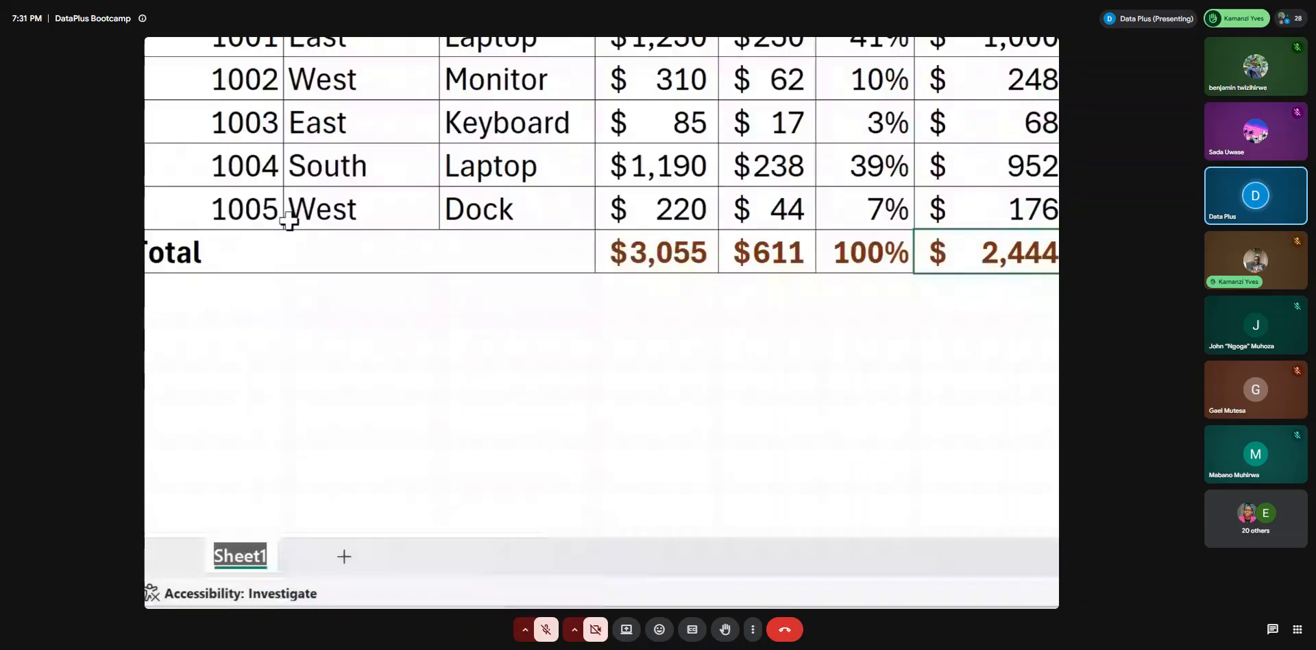
{"action": "type", "text": "Sales"}
{"action": "key", "text": "Return"}
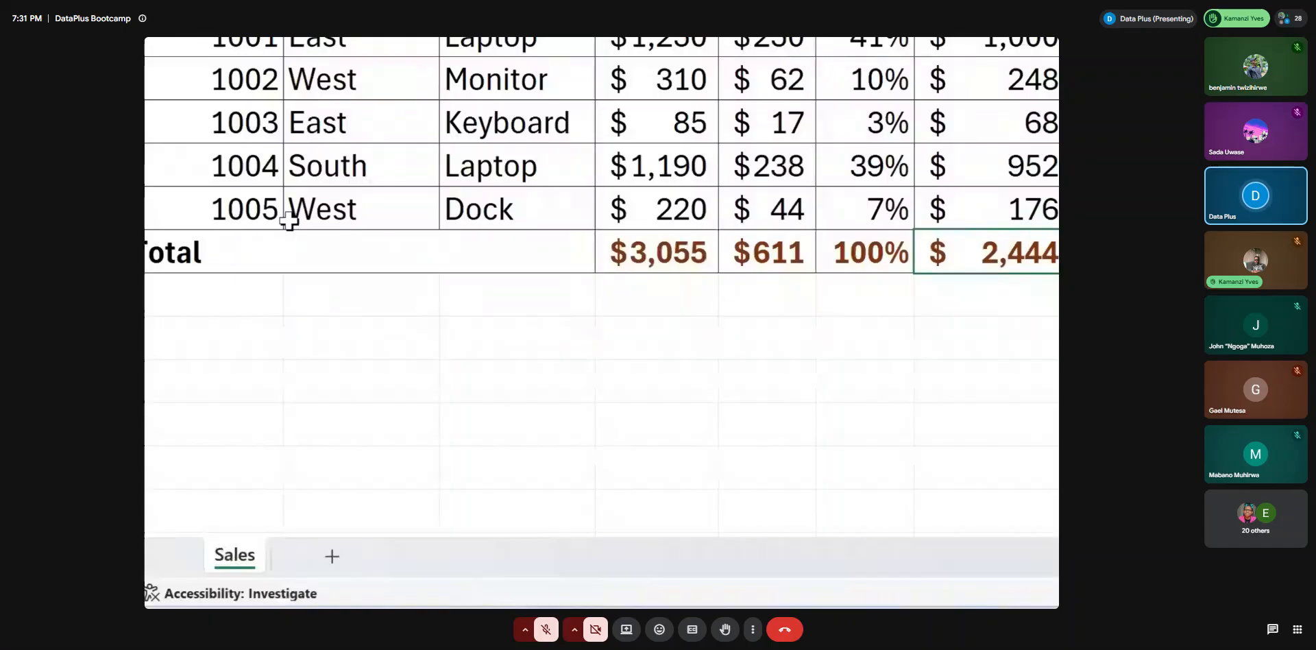
Add a new blank worksheet after the Sales sheet and return to Sales
{"action": "left_click", "coordinate": [330, 555]}
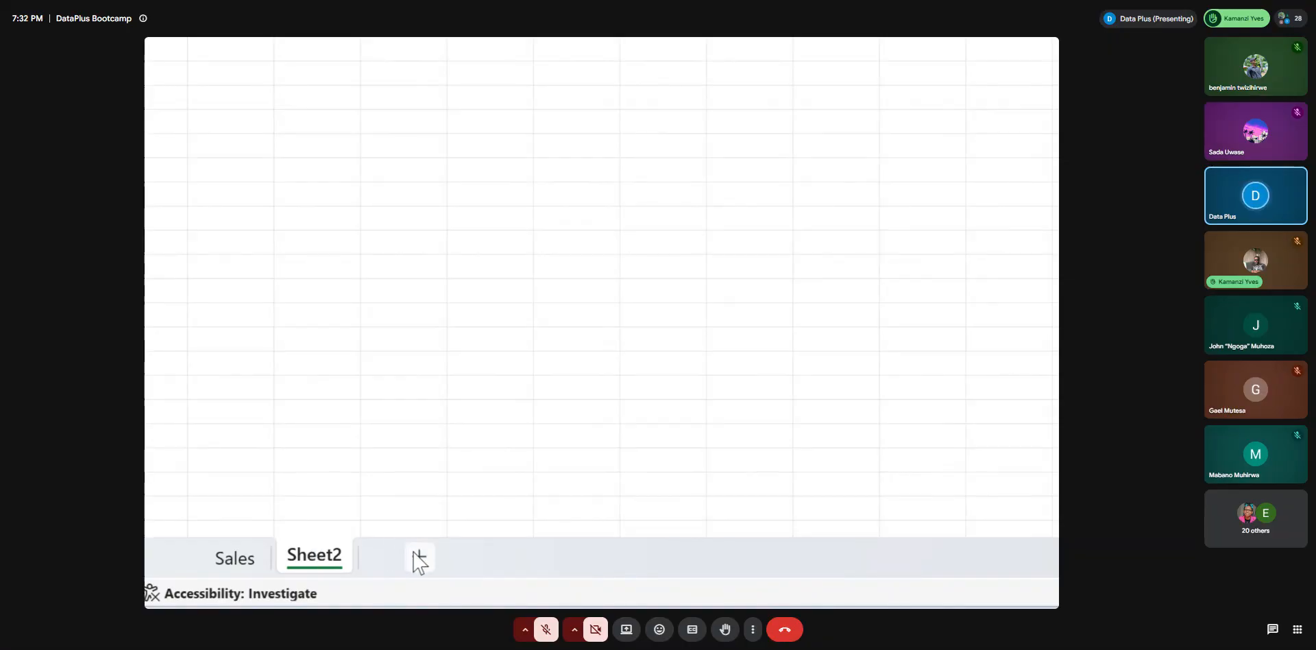
{"action": "left_click", "coordinate": [239, 568]}
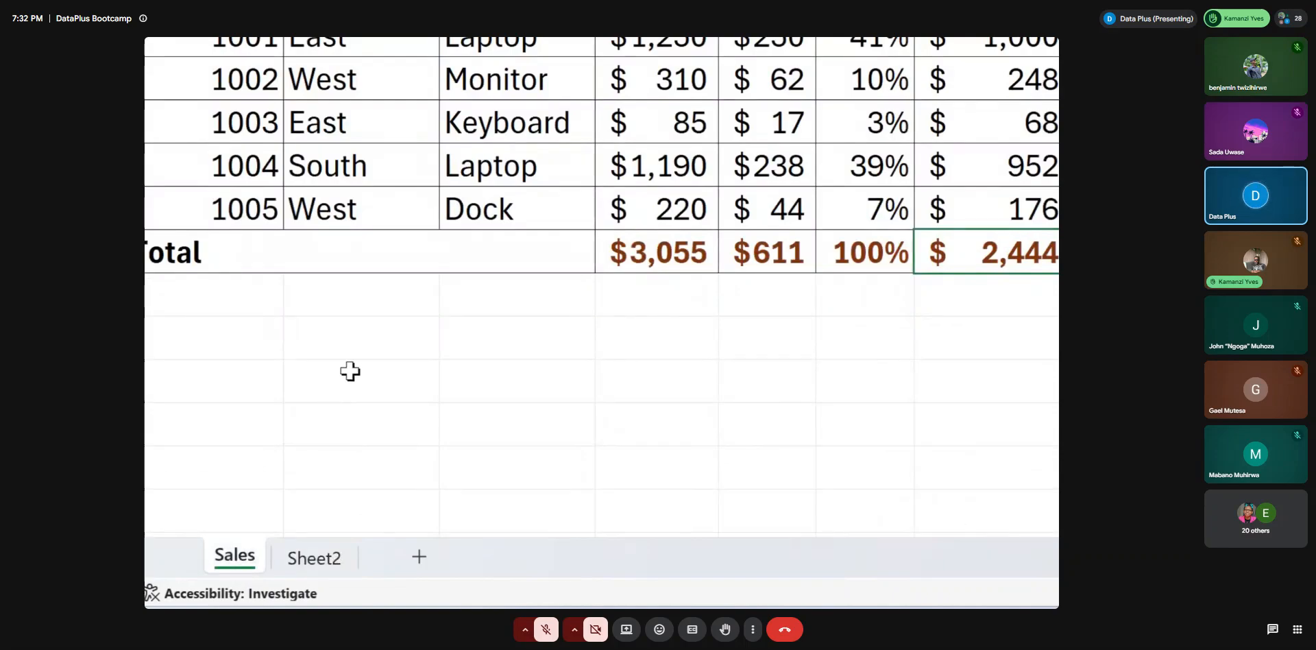
{"action": "key", "text": "super+minus"}
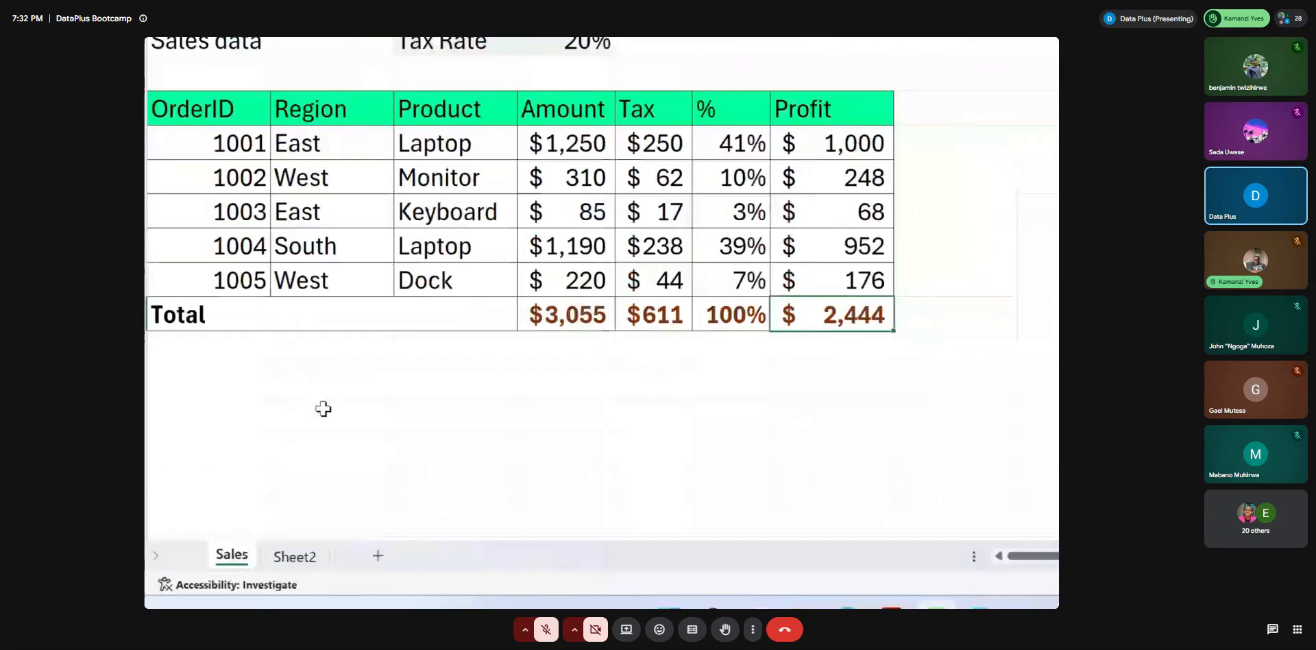
{"action": "key", "text": "super+minus"}
Copy the sales data with its headers, range A4:G9, leaving out the Total row
{"action": "left_click_drag", "start_coordinate": [219, 272], "coordinate": [378, 305]}
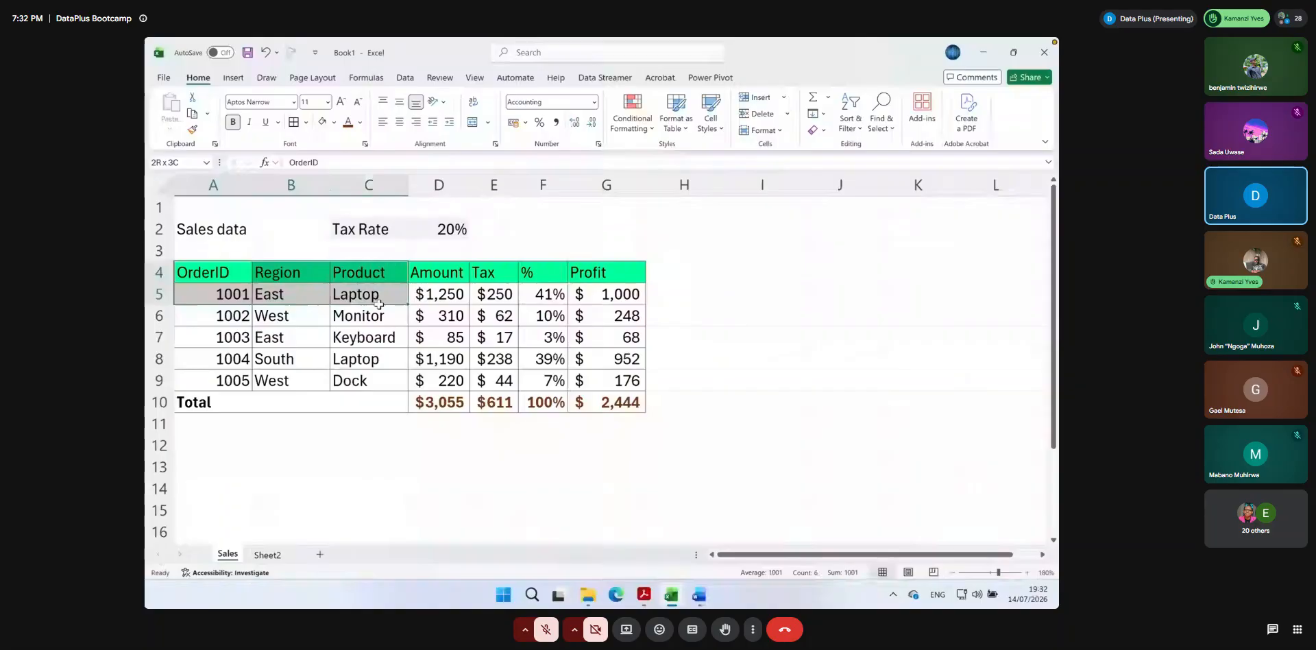
{"action": "left_click_drag", "start_coordinate": [378, 304], "coordinate": [439, 379]}
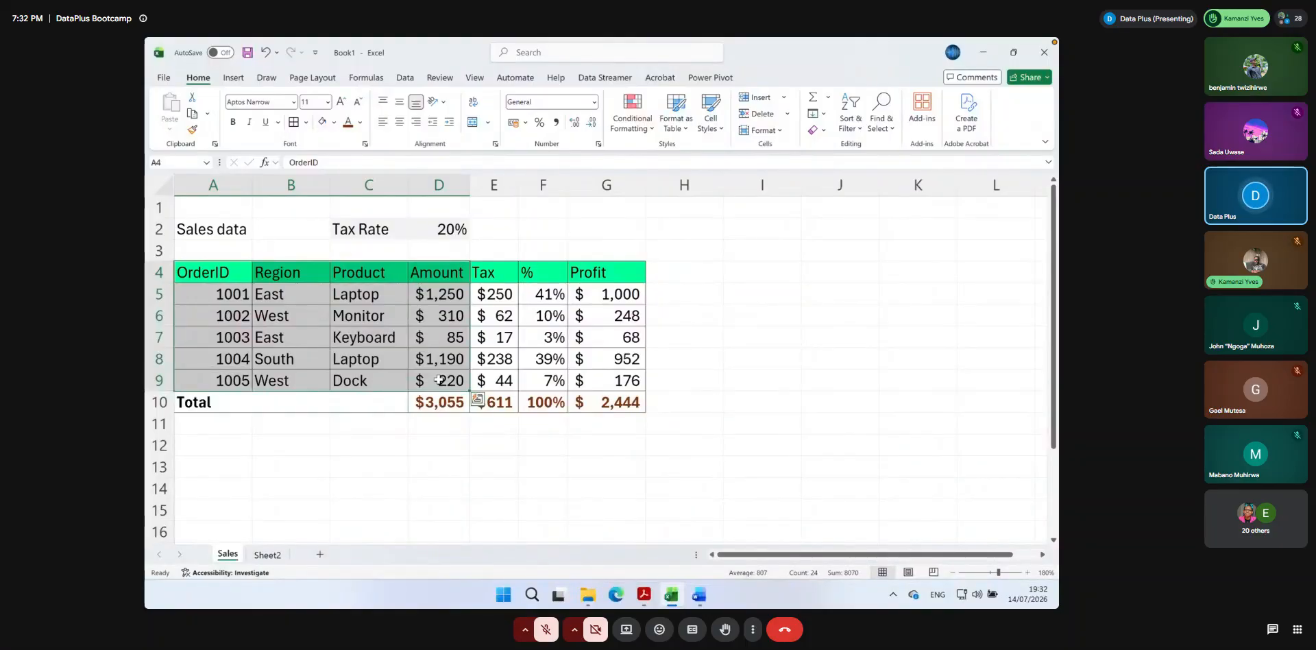
{"action": "left_click", "coordinate": [348, 331]}
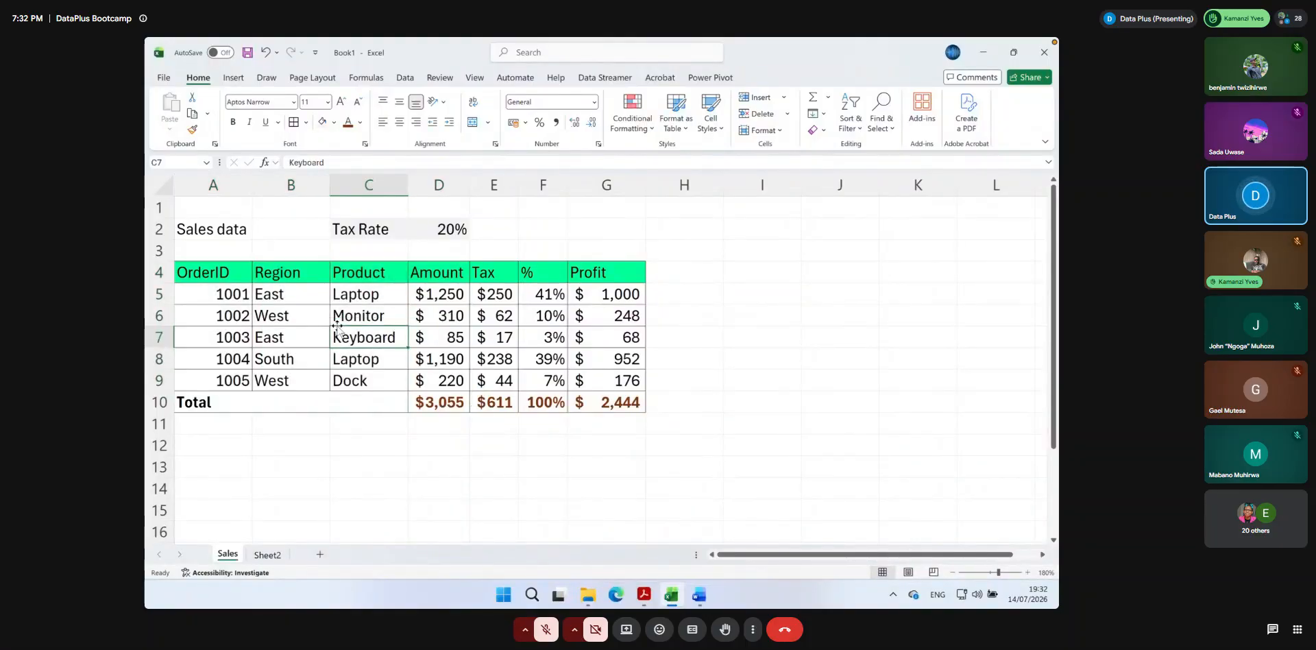
{"action": "left_click", "coordinate": [182, 269]}
{"action": "left_click_drag", "start_coordinate": [181, 269], "coordinate": [596, 380]}
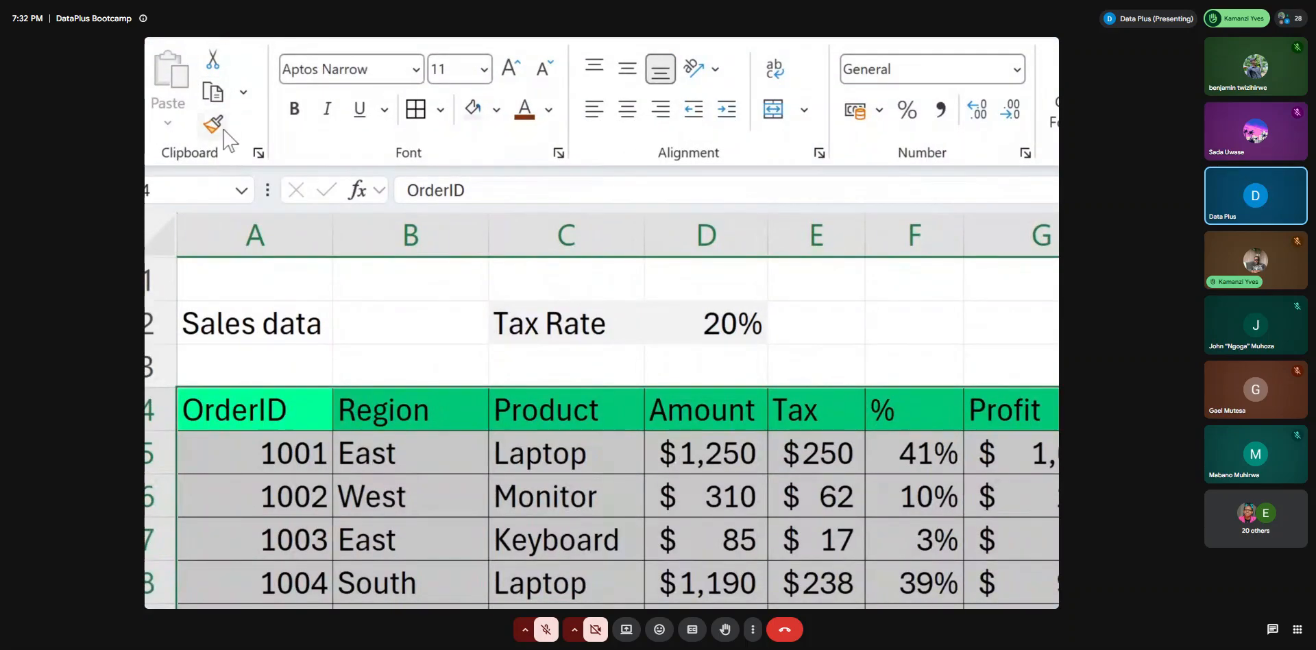
{"action": "left_click", "coordinate": [212, 92]}
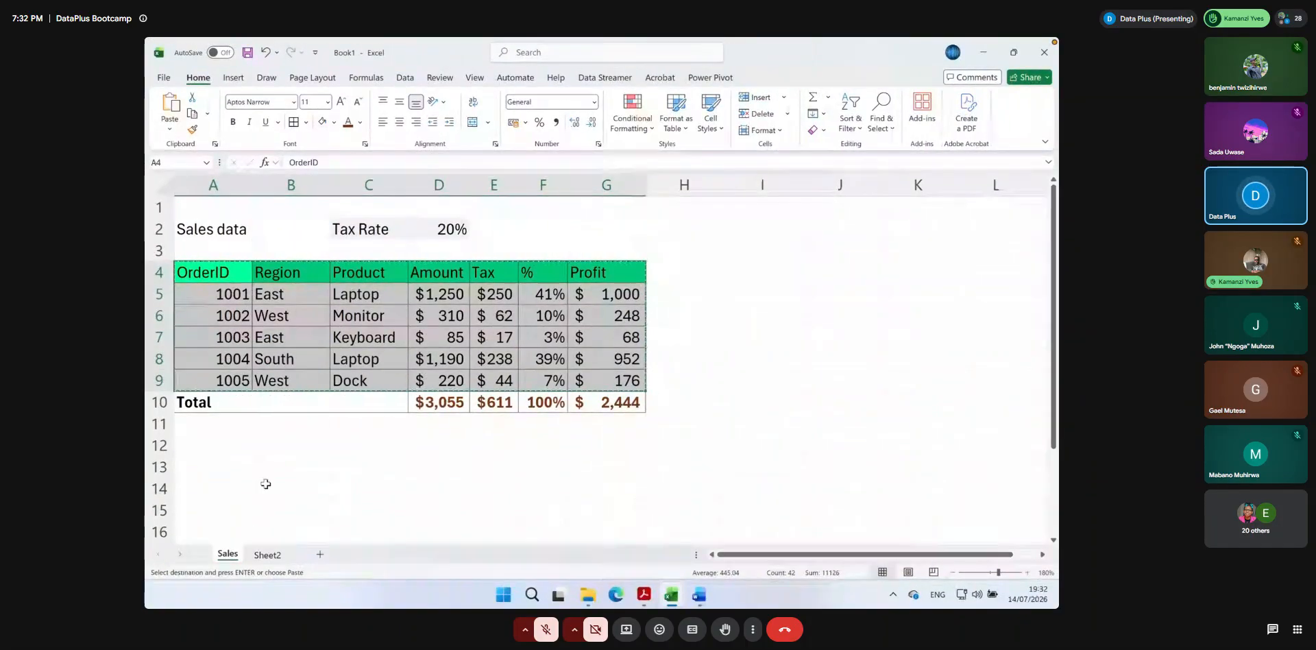
Paste the copied sales data into Sheet2 starting at cell A1 and view the available paste options
{"action": "left_click", "coordinate": [267, 554]}
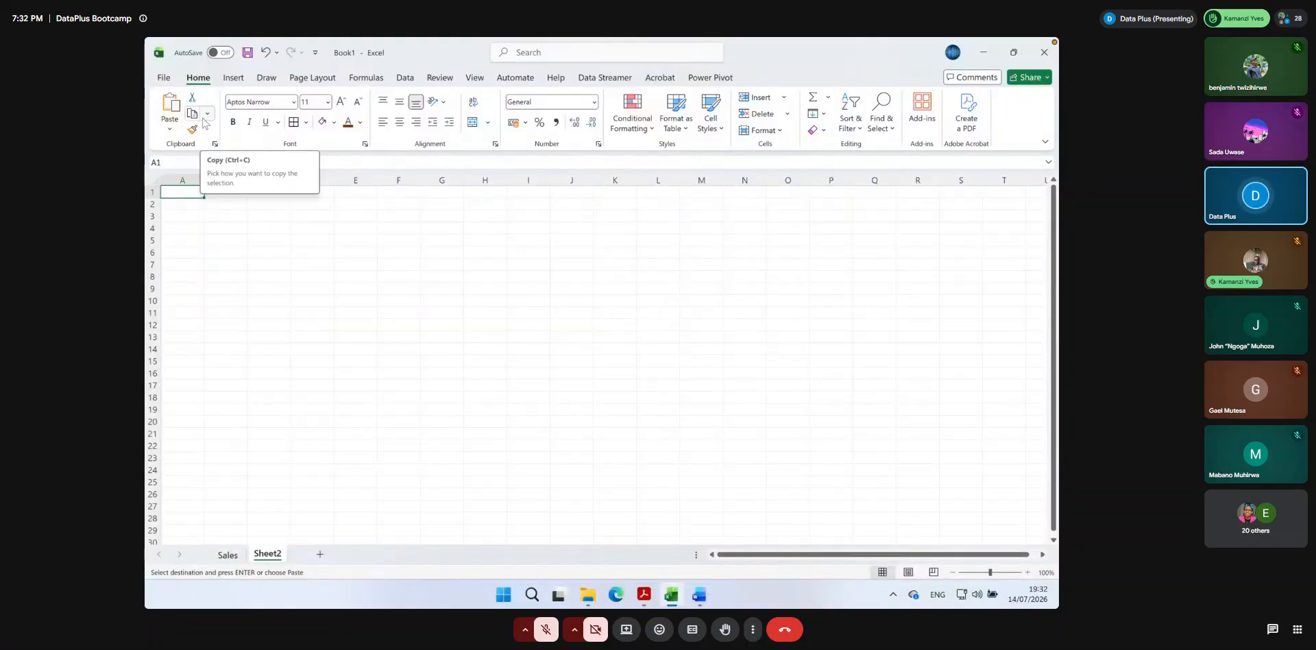
{"action": "left_click", "coordinate": [170, 106]}
{"action": "left_click", "coordinate": [381, 299]}
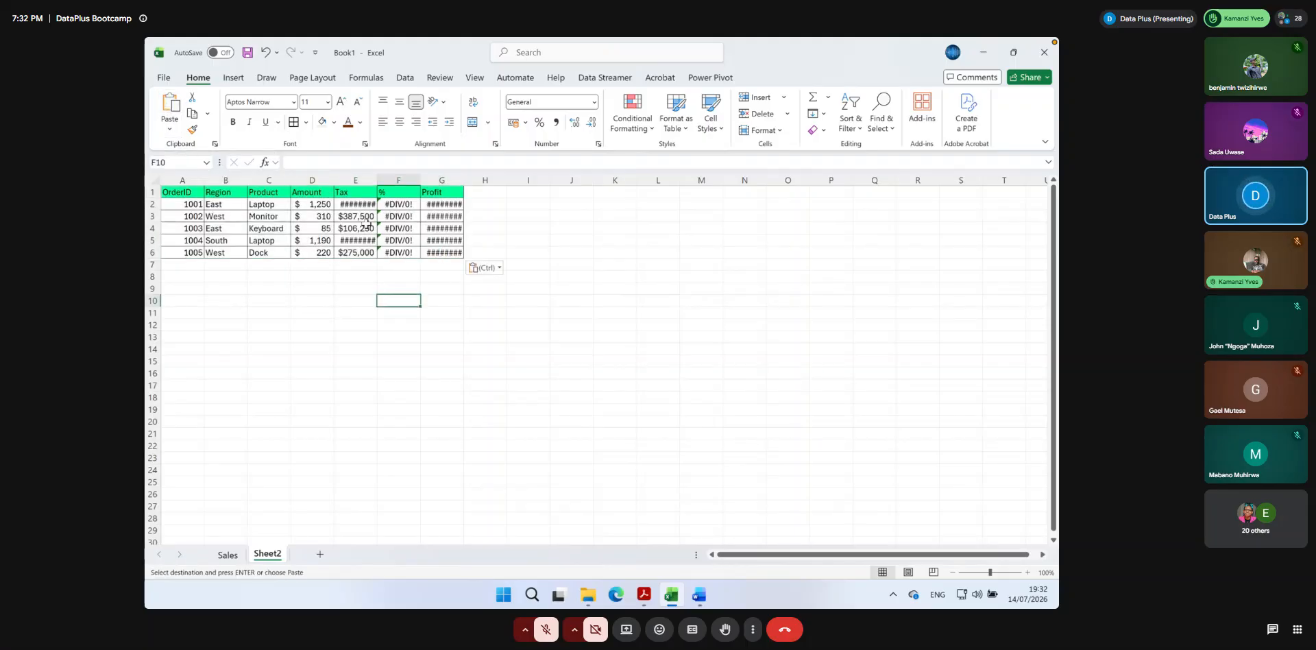
{"action": "left_click", "coordinate": [491, 268]}
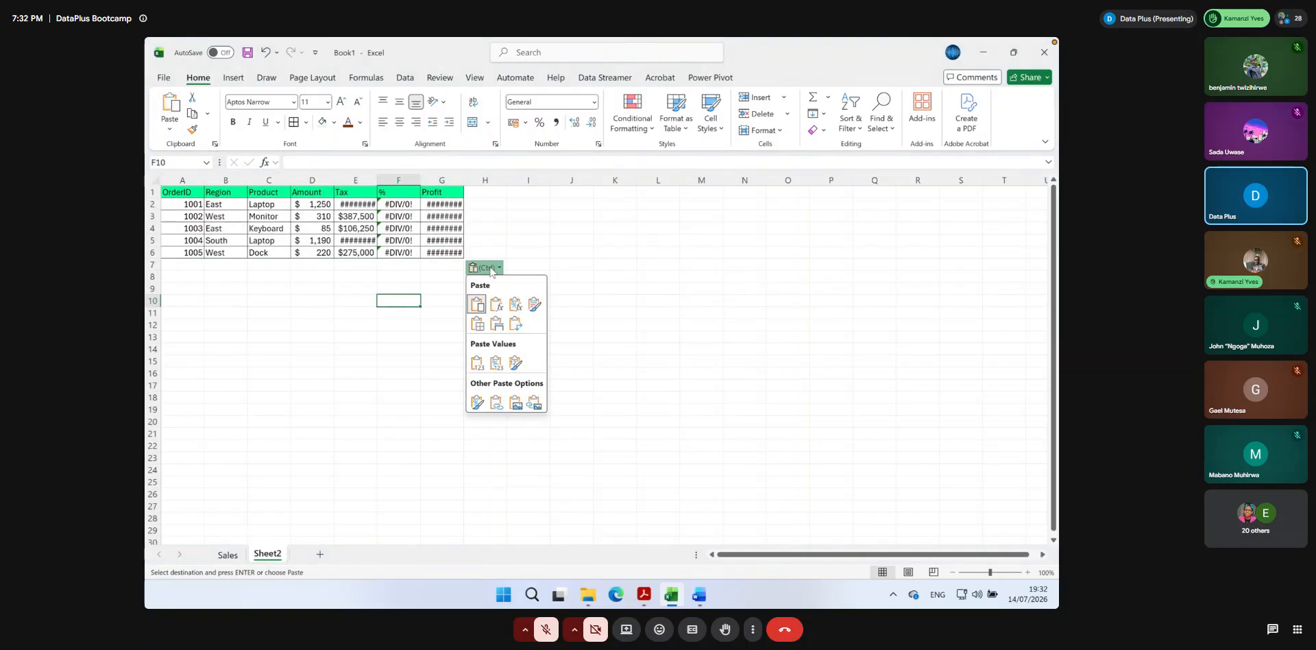
{"action": "left_click", "coordinate": [420, 290]}
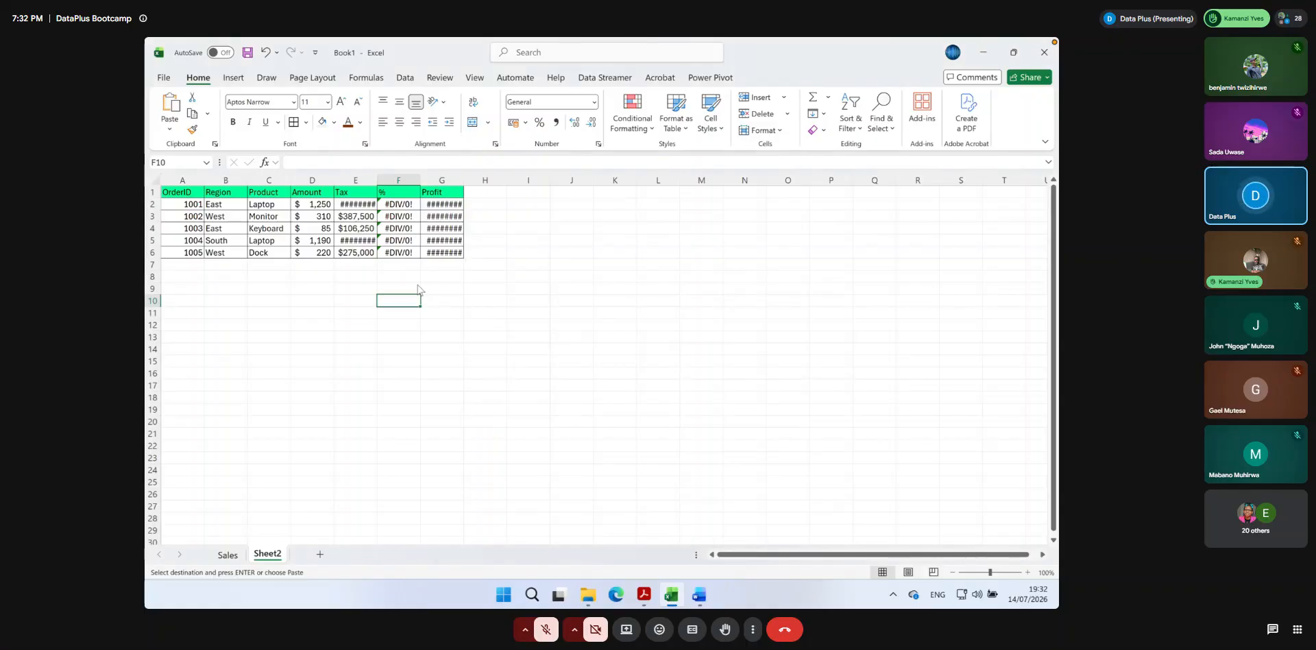
AutoFit the width of the % column F on Sheet2
{"action": "double_click", "coordinate": [417, 176]}
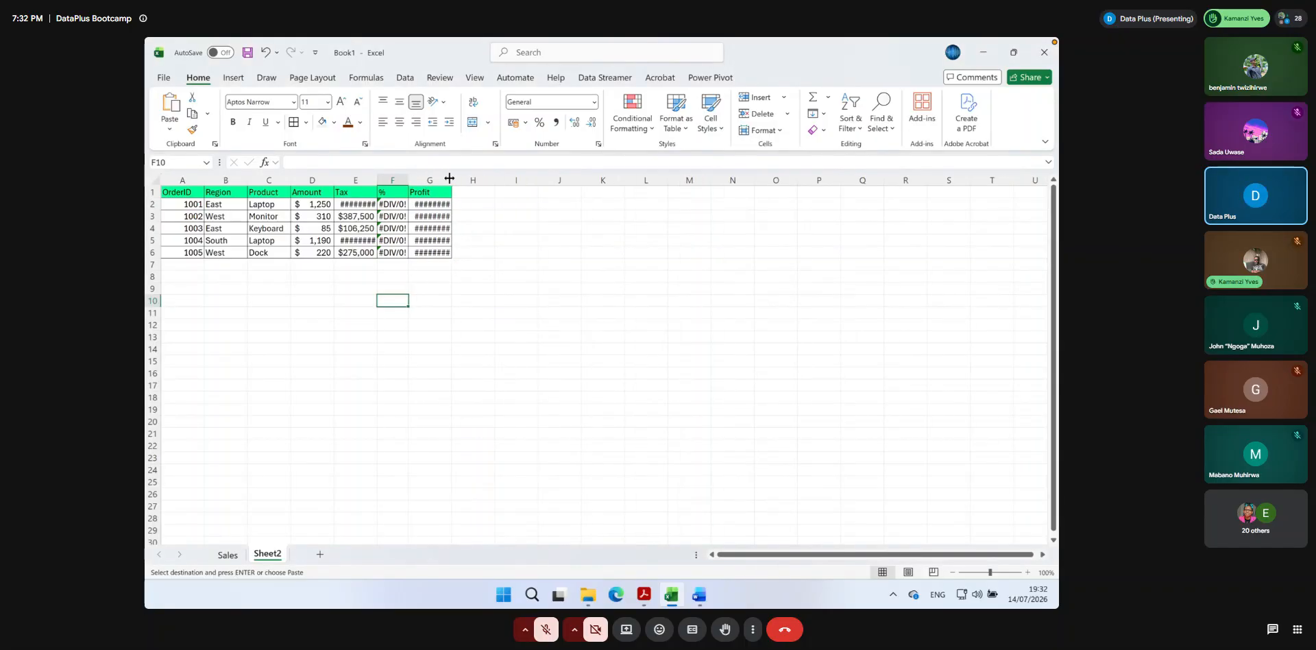
AutoFit the widths of the Profit and Tax columns in the pasted table on Sheet2
{"action": "double_click", "coordinate": [449, 179]}
{"action": "double_click", "coordinate": [377, 179]}
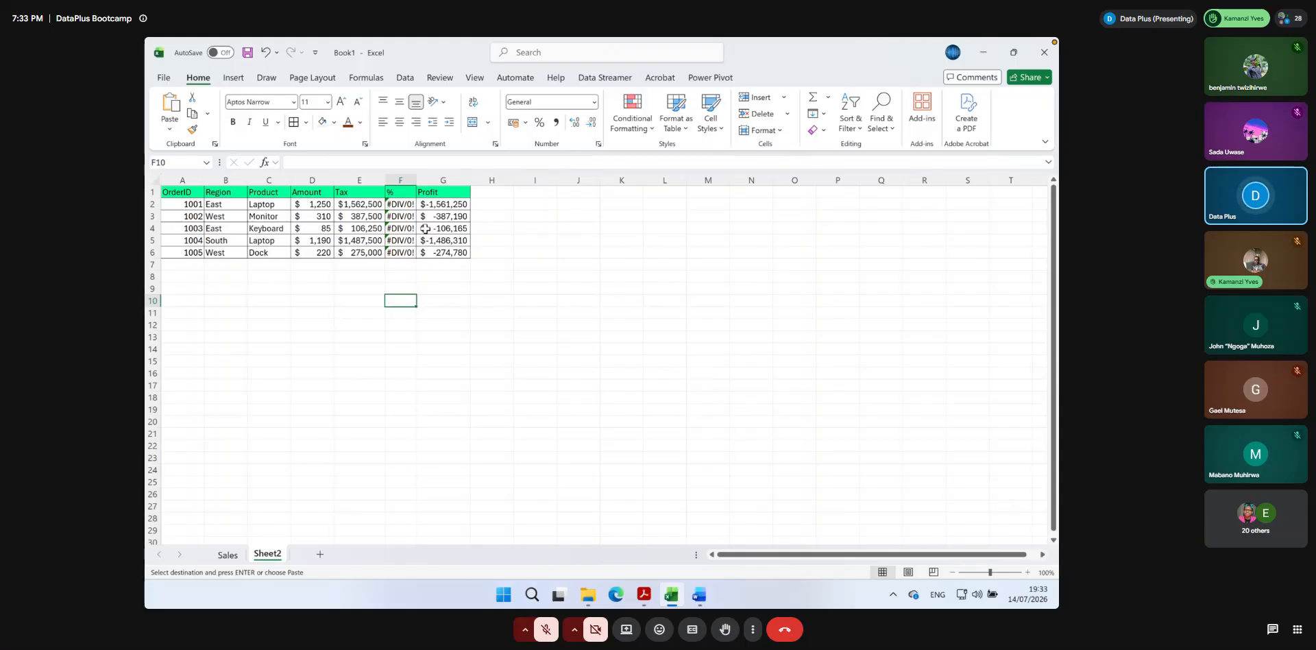
Undo the column width changes and the table paste on Sheet2
{"action": "key", "text": "ctrl+z"}
{"action": "key", "text": "ctrl+z"}
{"action": "key", "text": "ctrl+z"}
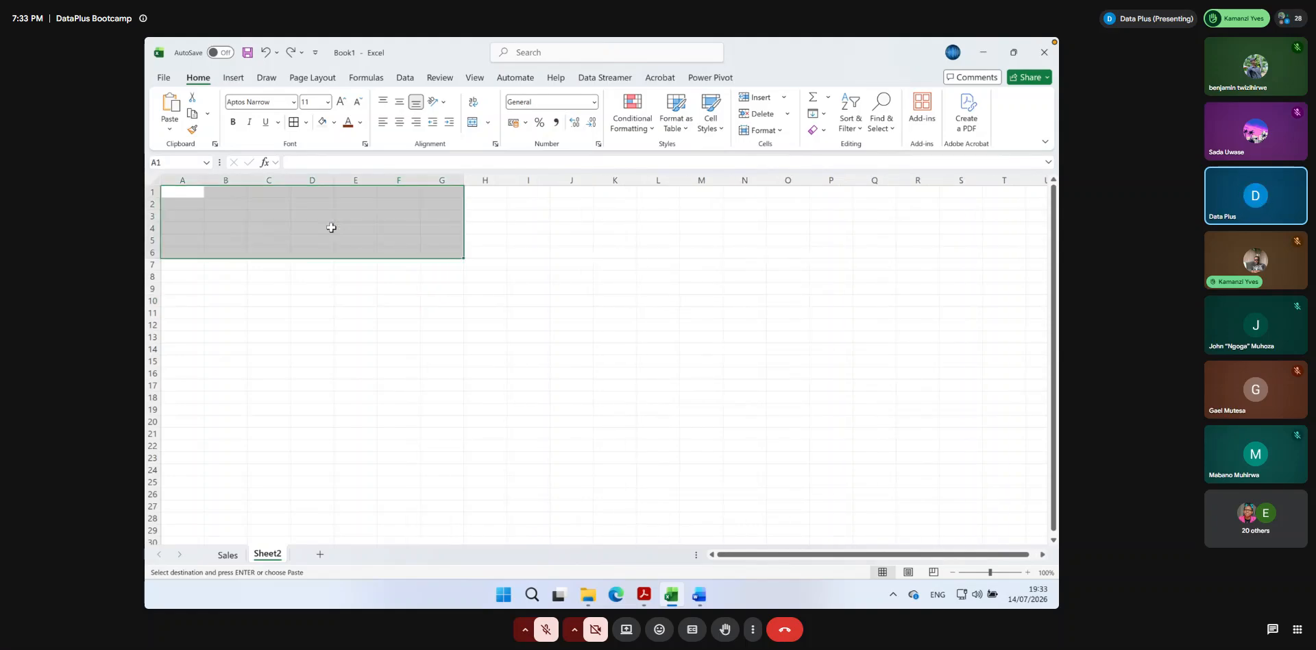
{"action": "left_click", "coordinate": [302, 347]}
Paste the copied Sales order table into Sheet2 at A1 using Values & Source Formatting
{"action": "left_click", "coordinate": [234, 560]}
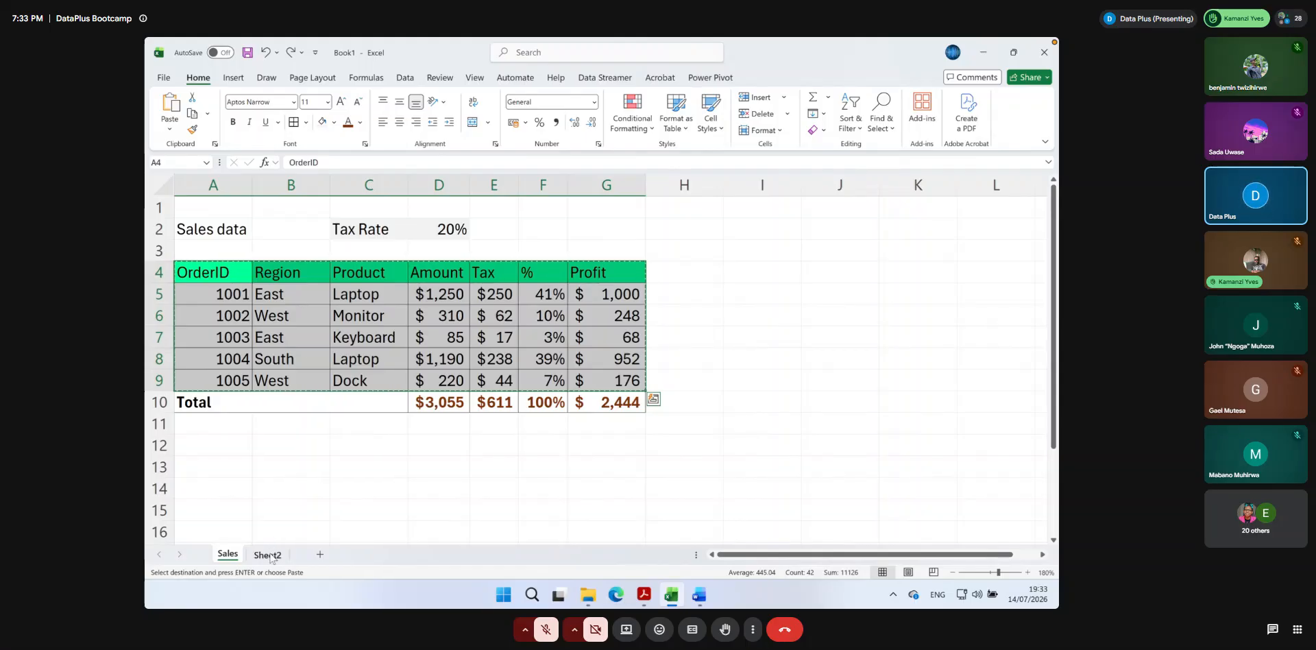
{"action": "left_click", "coordinate": [268, 554]}
{"action": "left_click", "coordinate": [184, 195]}
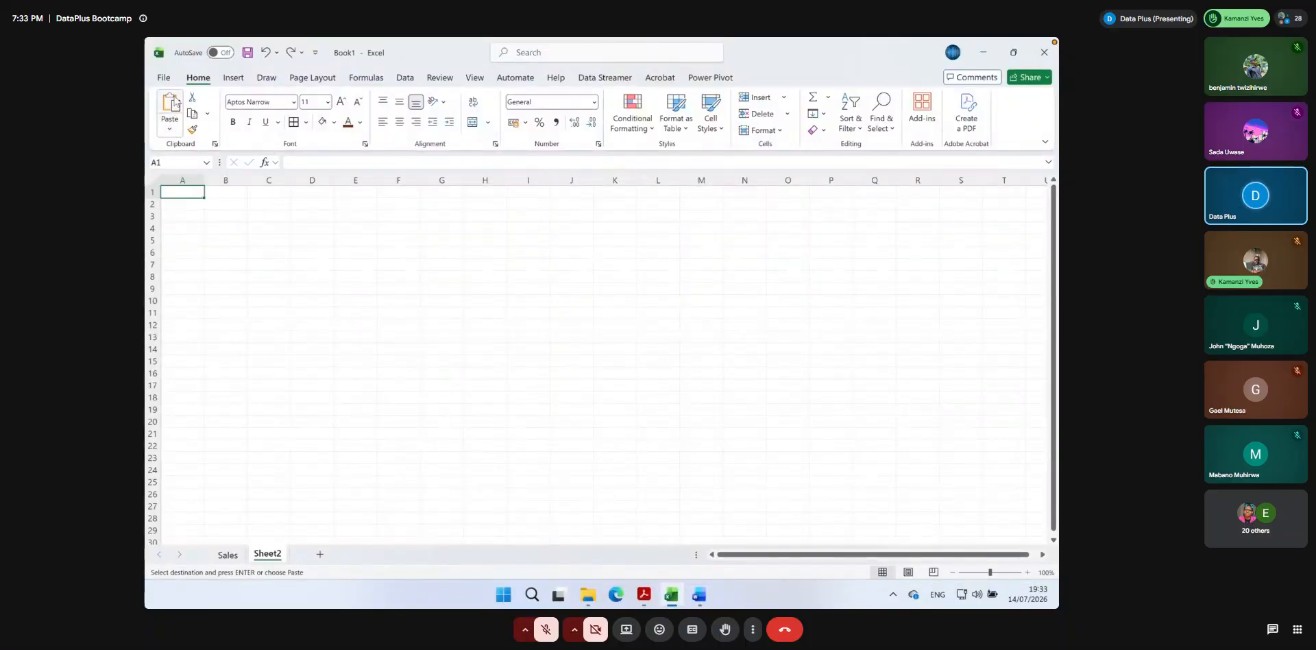
{"action": "left_click", "coordinate": [170, 132]}
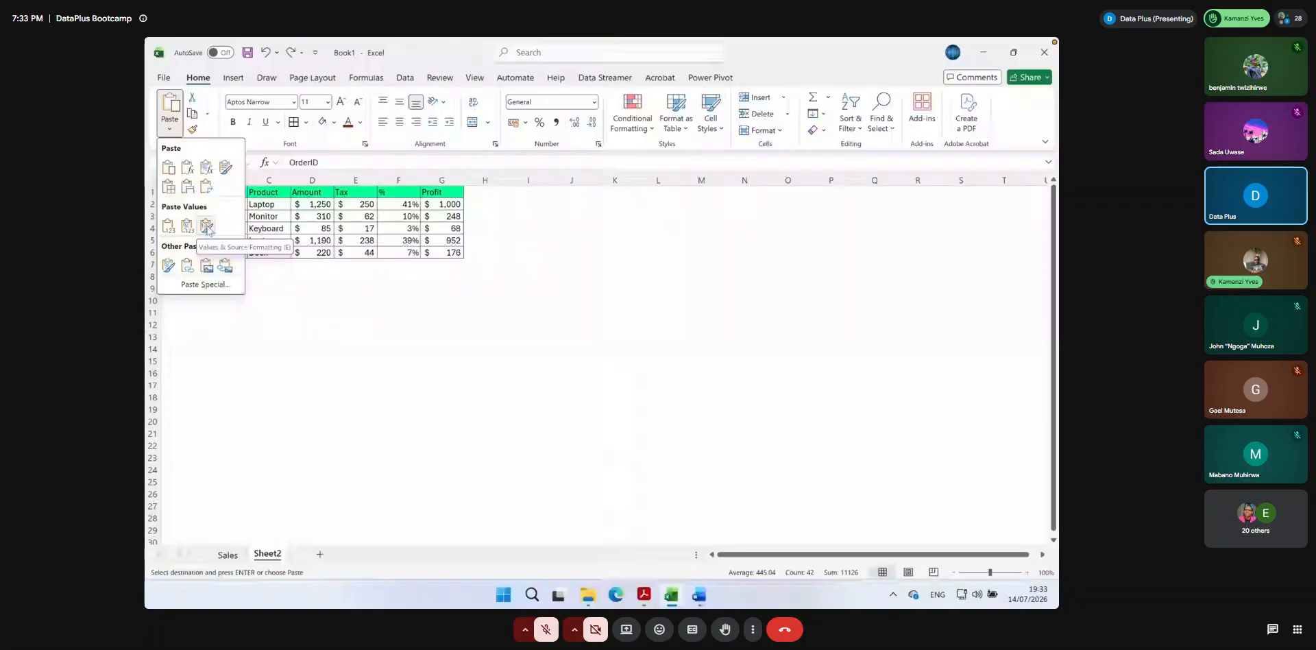
{"action": "left_click", "coordinate": [206, 226]}
{"action": "left_click", "coordinate": [274, 300]}
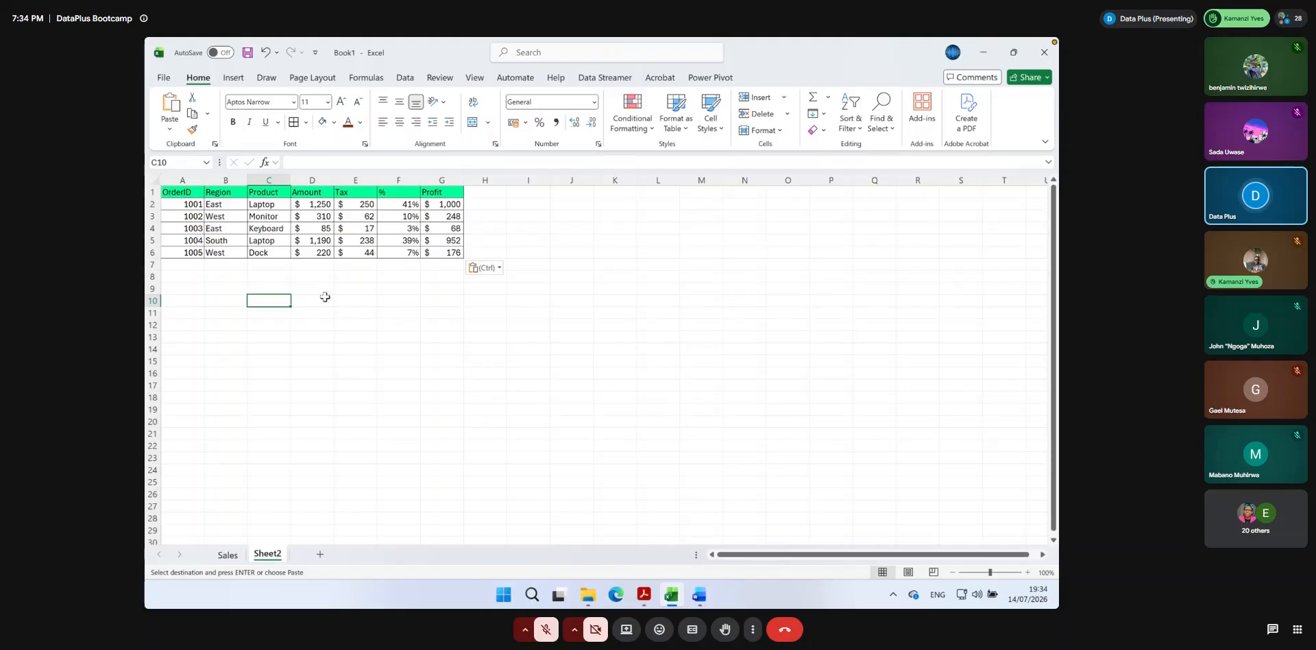
Paste the copied order table as values only over the formatted table at A1
{"action": "left_click", "coordinate": [195, 192]}
{"action": "left_click", "coordinate": [171, 129]}
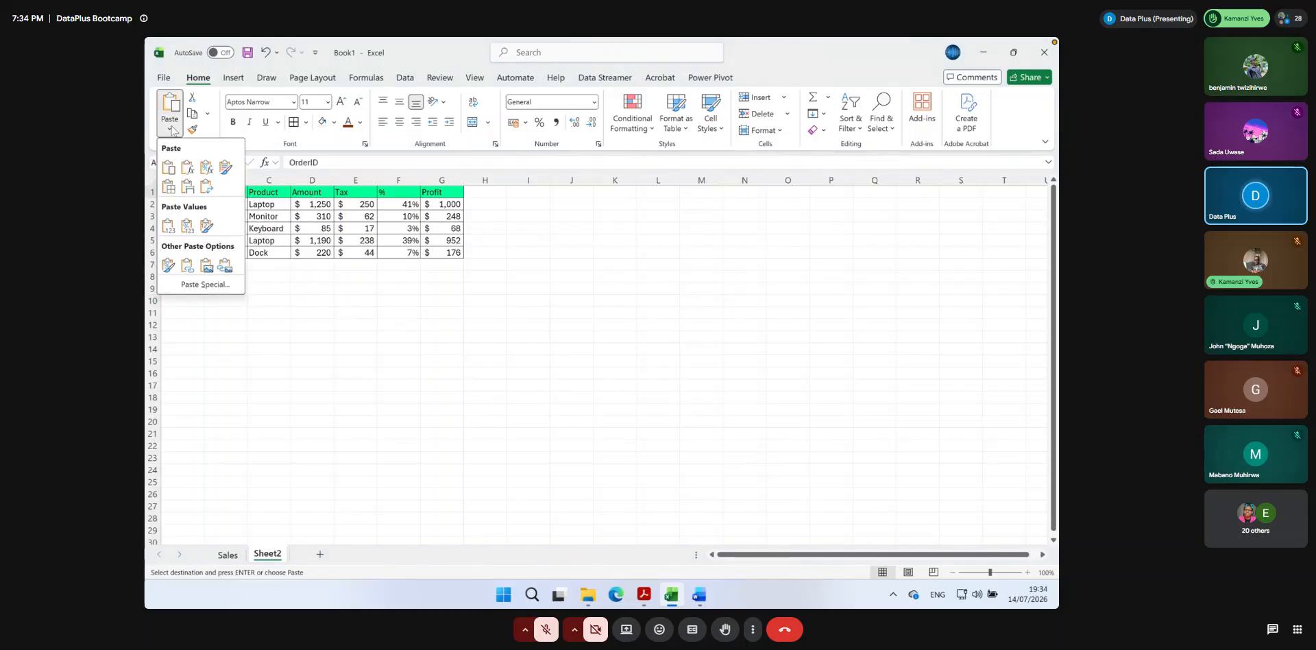
{"action": "left_click", "coordinate": [168, 225]}
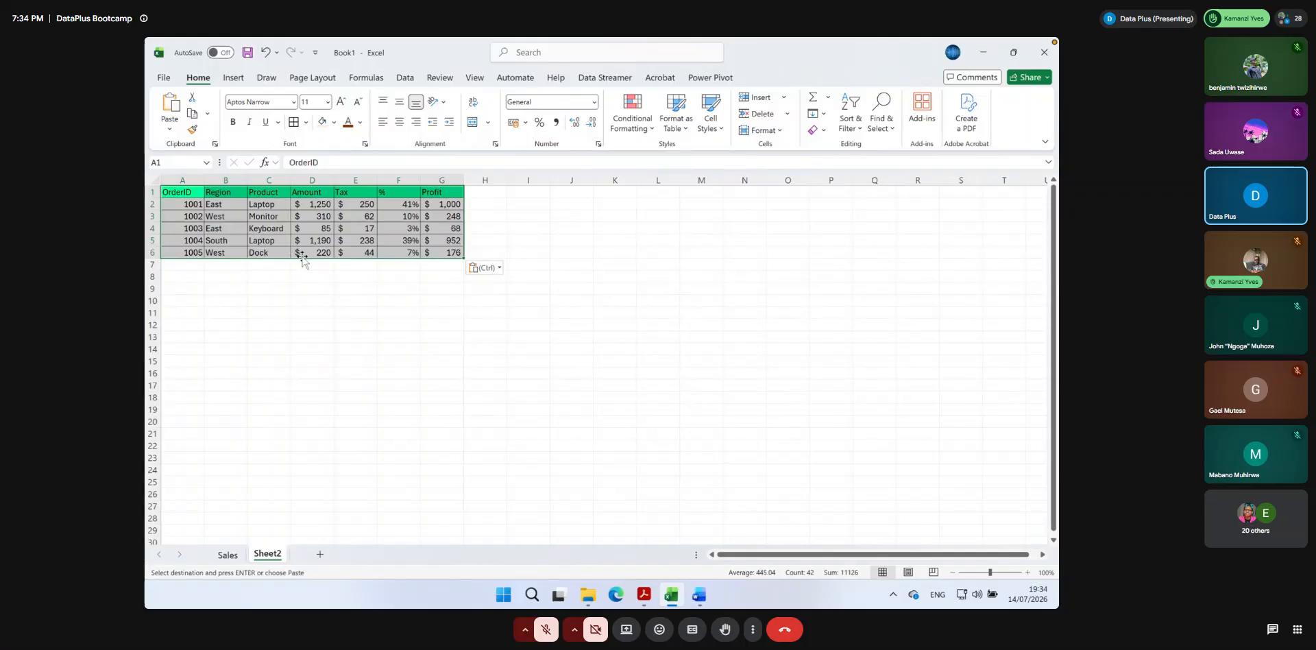
Paste the copied order table as values only at A12 on Sheet2, below the formatted table
{"action": "left_click", "coordinate": [182, 322]}
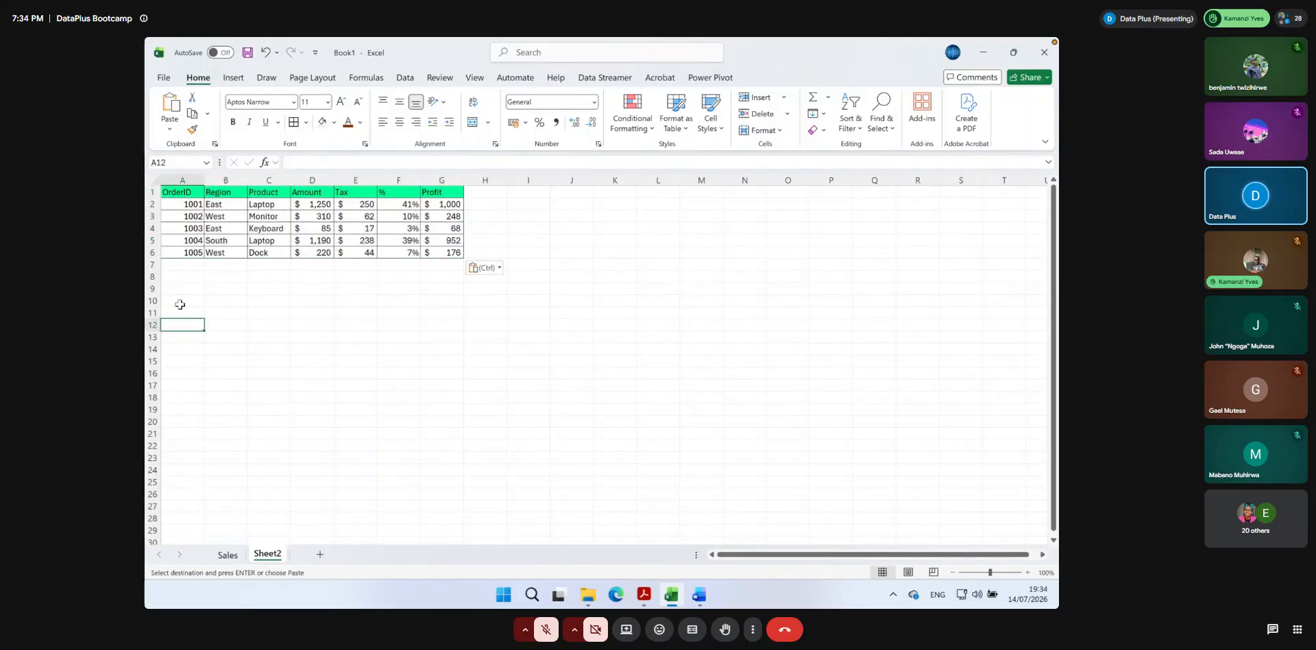
{"action": "left_click", "coordinate": [170, 128]}
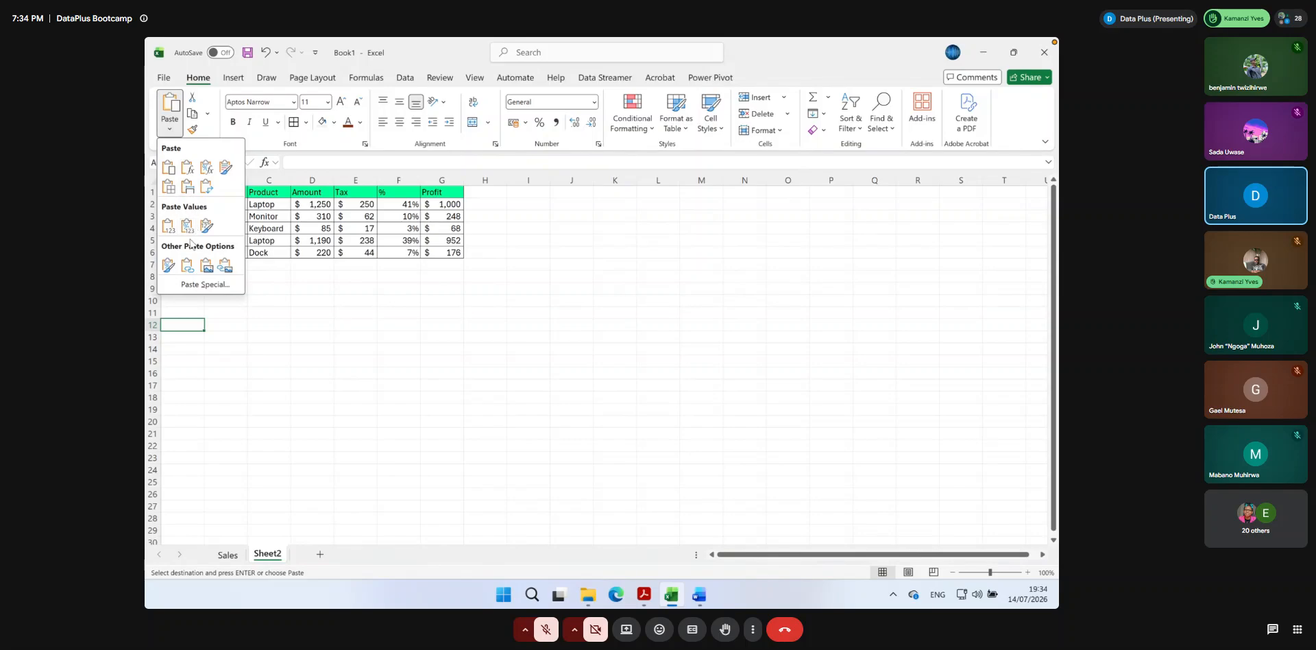
{"action": "left_click", "coordinate": [168, 225]}
{"action": "left_click", "coordinate": [274, 337]}
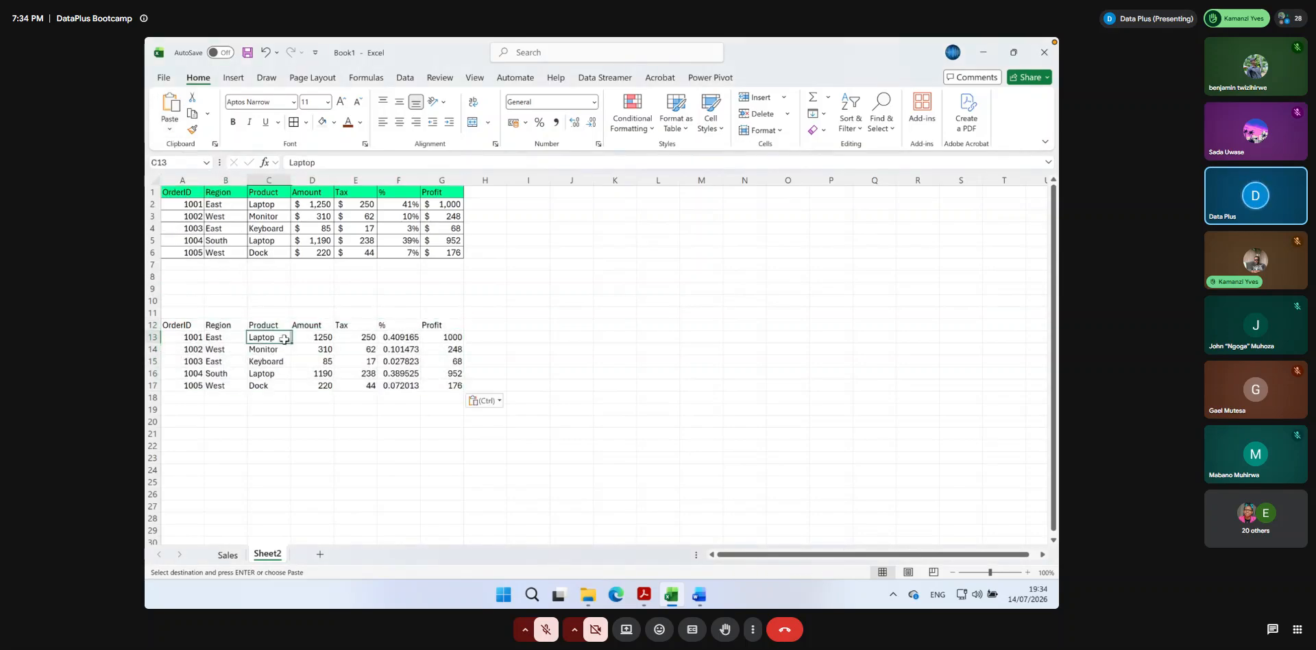
{"action": "left_click_drag", "start_coordinate": [183, 325], "coordinate": [434, 382]}
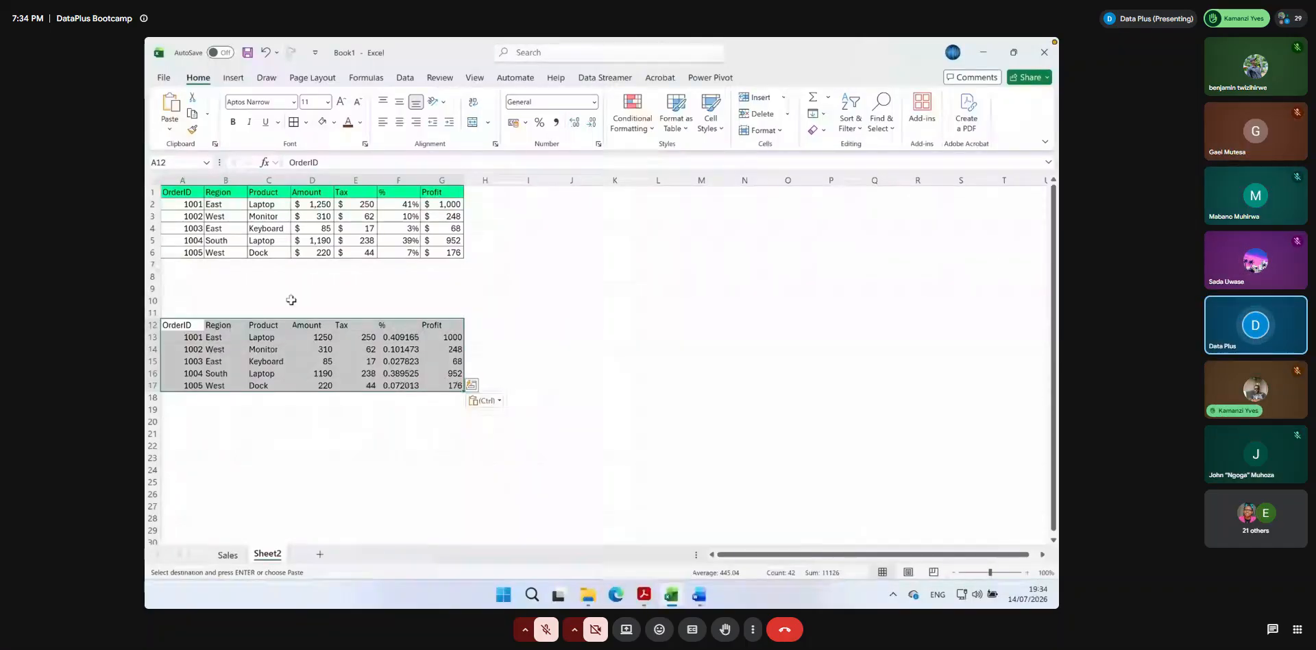
{"action": "left_click", "coordinate": [266, 264]}
End copy mode and delete rows 1 to 11 of Sheet2, removing the formatted table above the values-only copy
{"action": "left_click_drag", "start_coordinate": [152, 192], "coordinate": [148, 313]}
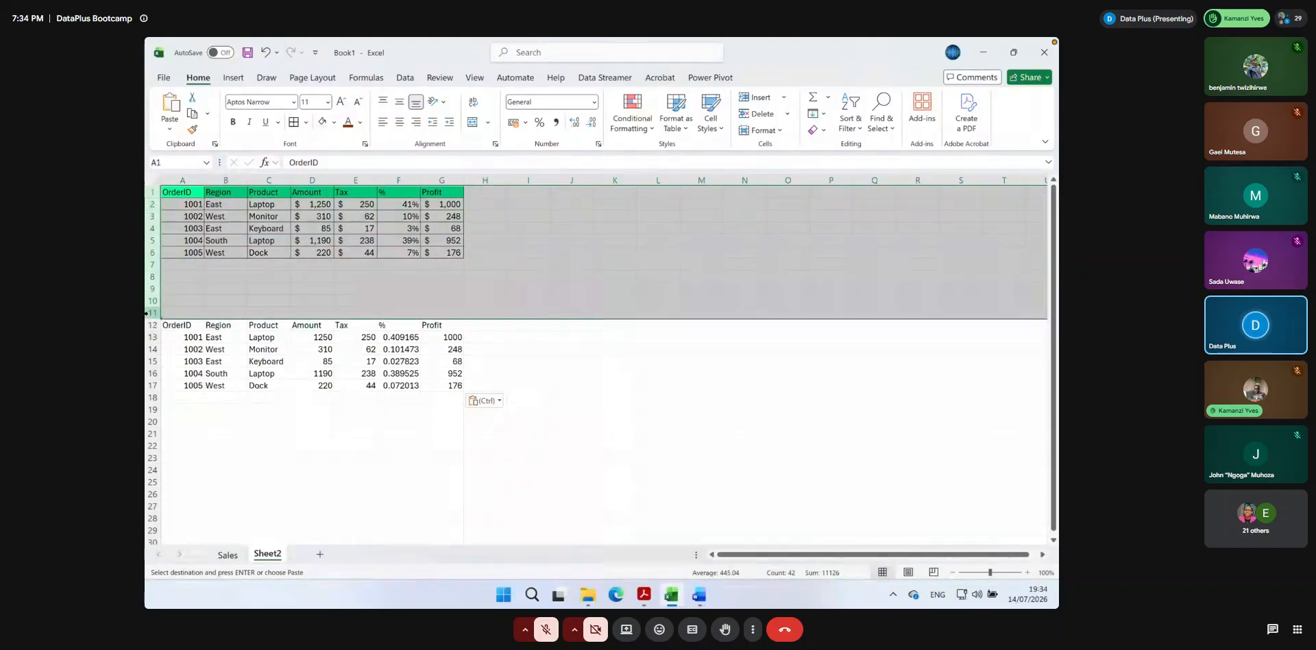
{"action": "left_click", "coordinate": [213, 299]}
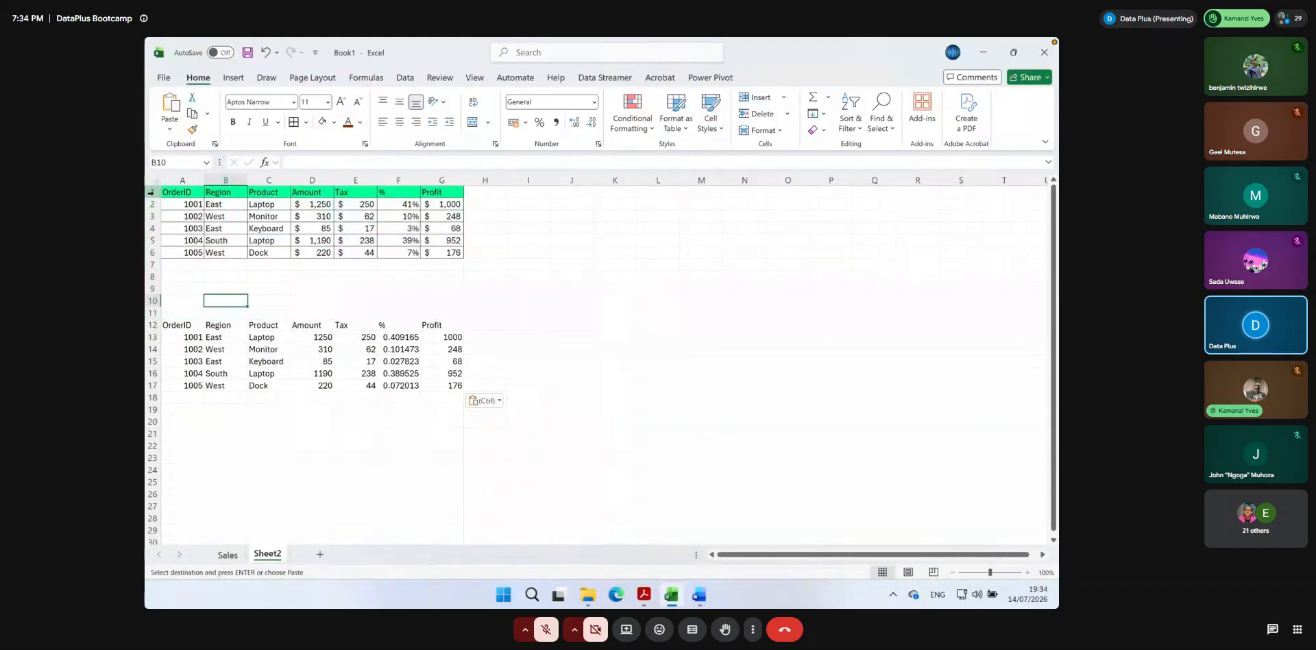
{"action": "left_click", "coordinate": [150, 192]}
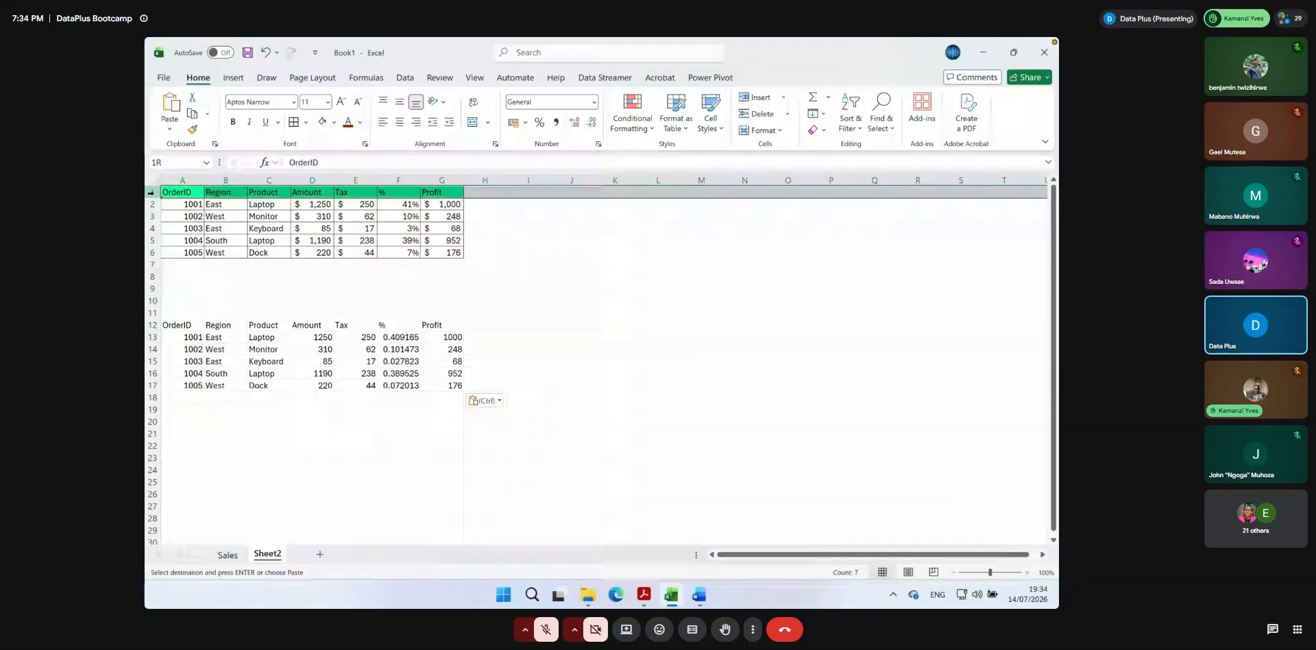
{"action": "left_click_drag", "start_coordinate": [151, 193], "coordinate": [149, 293]}
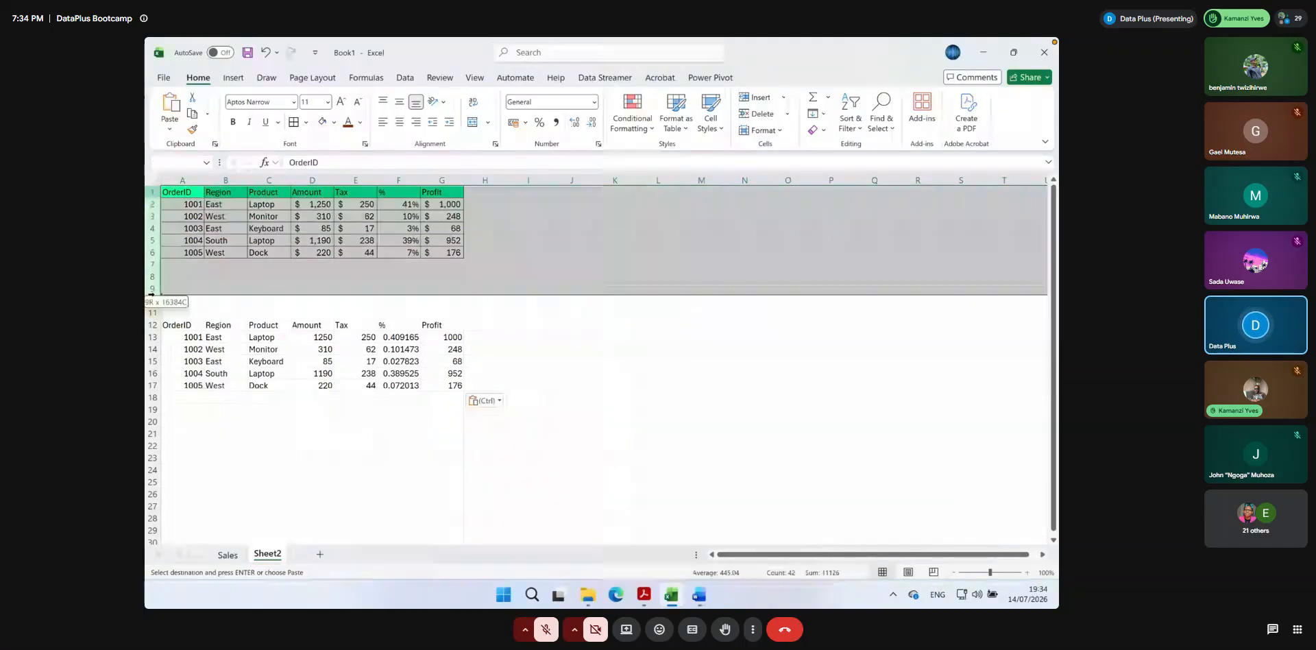
{"action": "left_click", "coordinate": [223, 287]}
{"action": "left_click", "coordinate": [150, 192]}
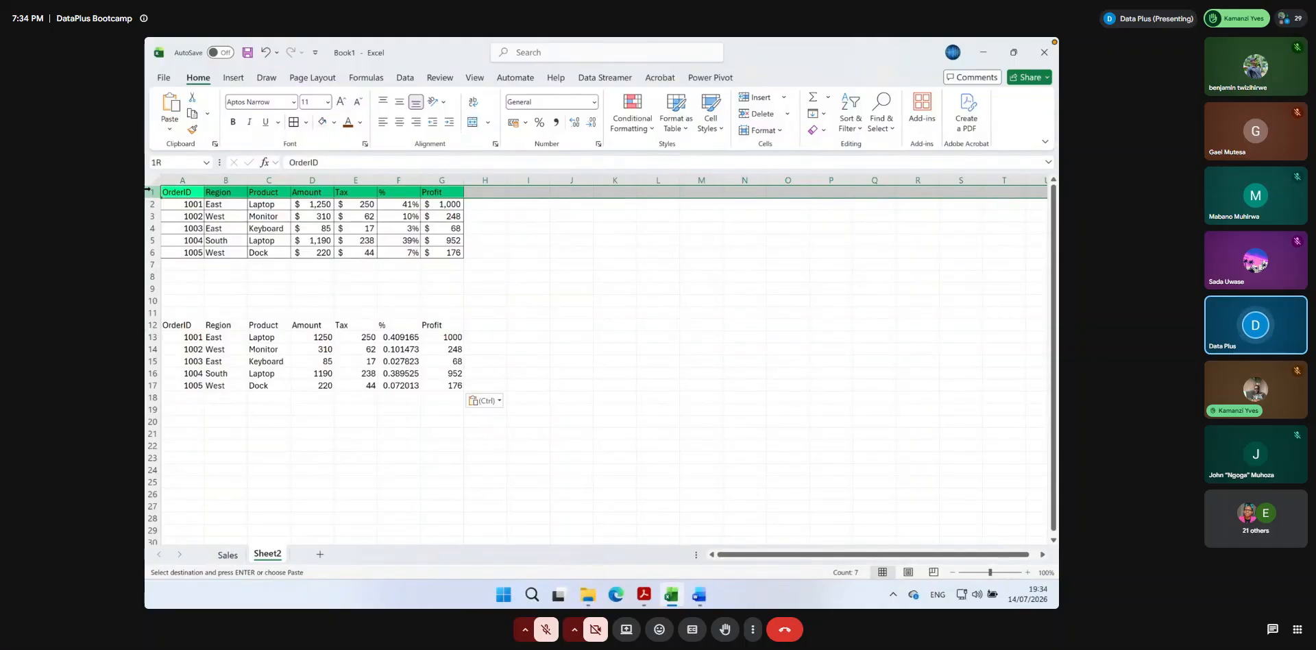
{"action": "left_click_drag", "start_coordinate": [148, 189], "coordinate": [147, 301]}
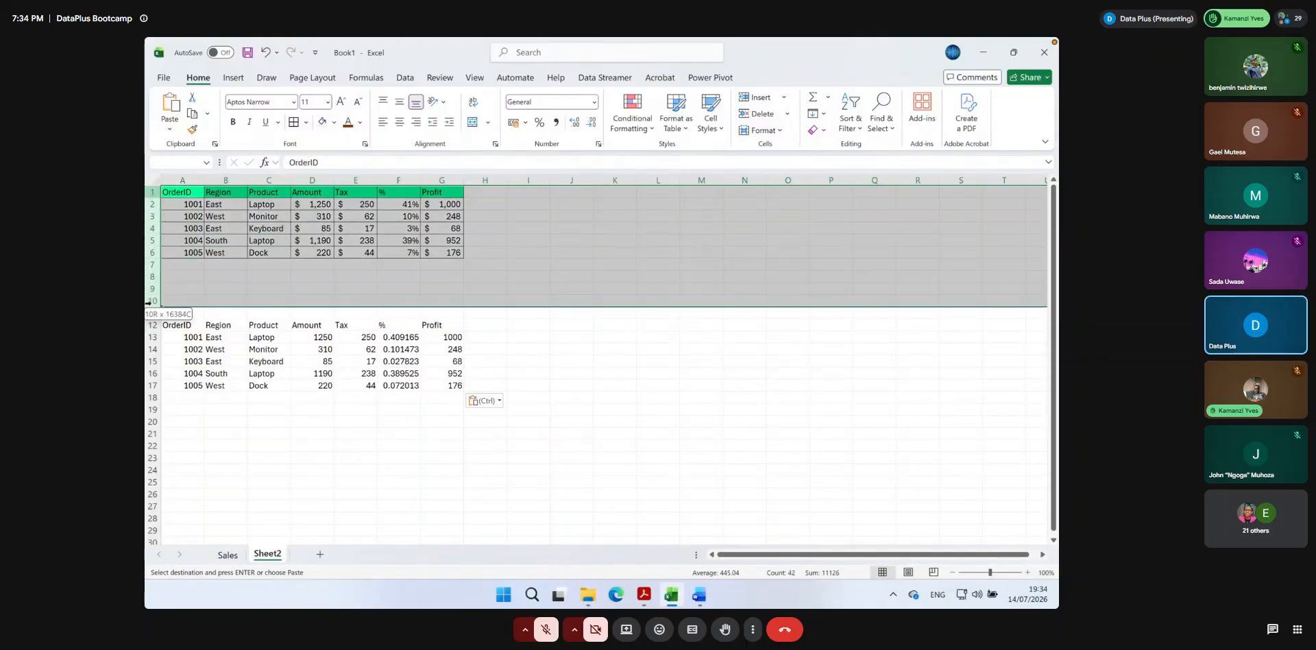
{"action": "left_click_drag", "start_coordinate": [147, 301], "coordinate": [147, 313]}
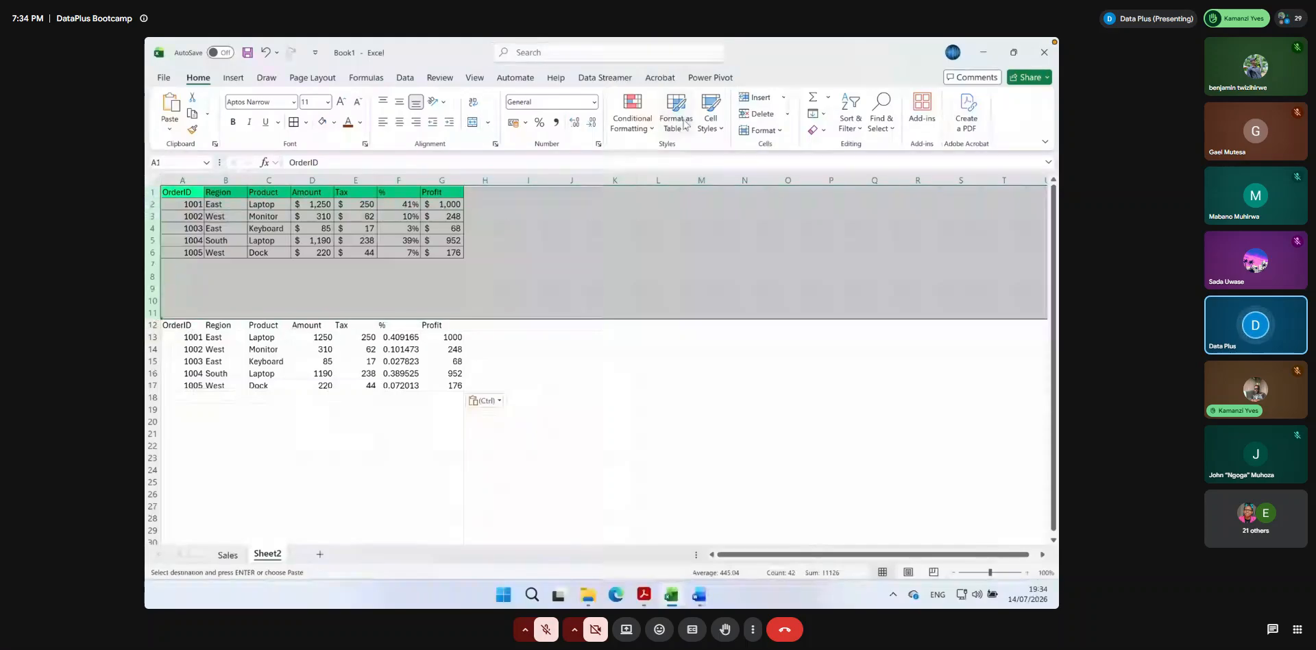
{"action": "key", "text": "Escape"}
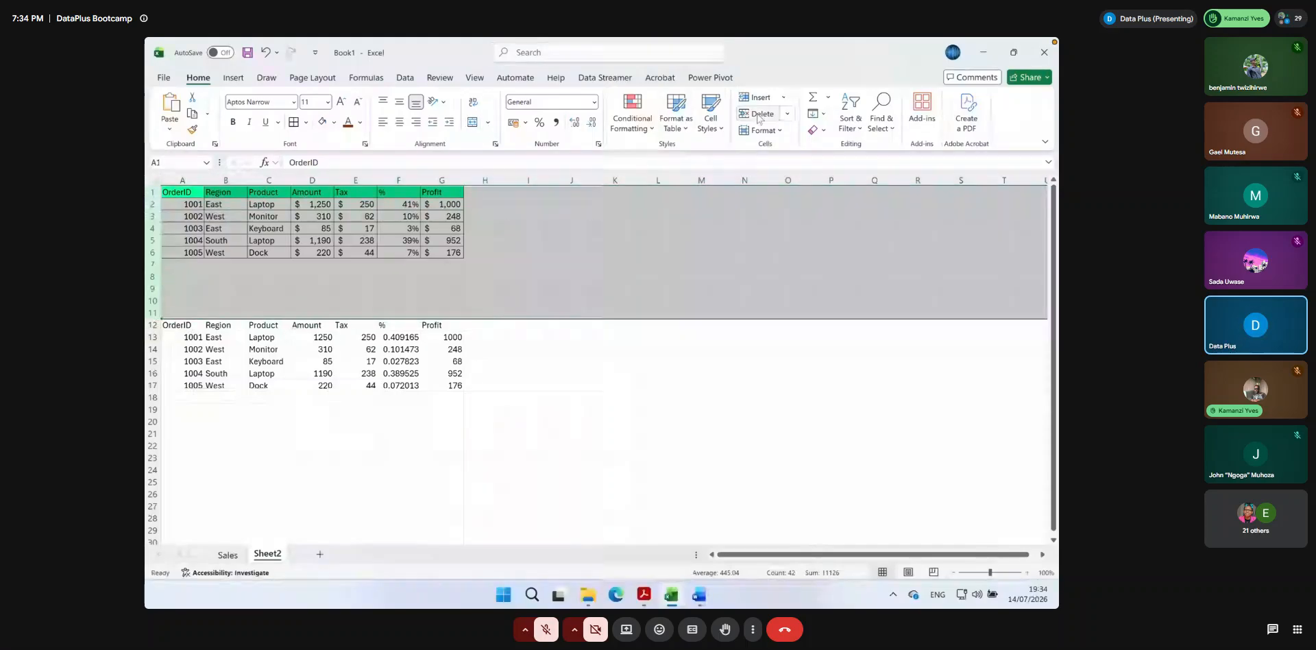
{"action": "left_click", "coordinate": [759, 114]}
{"action": "left_click", "coordinate": [355, 264]}
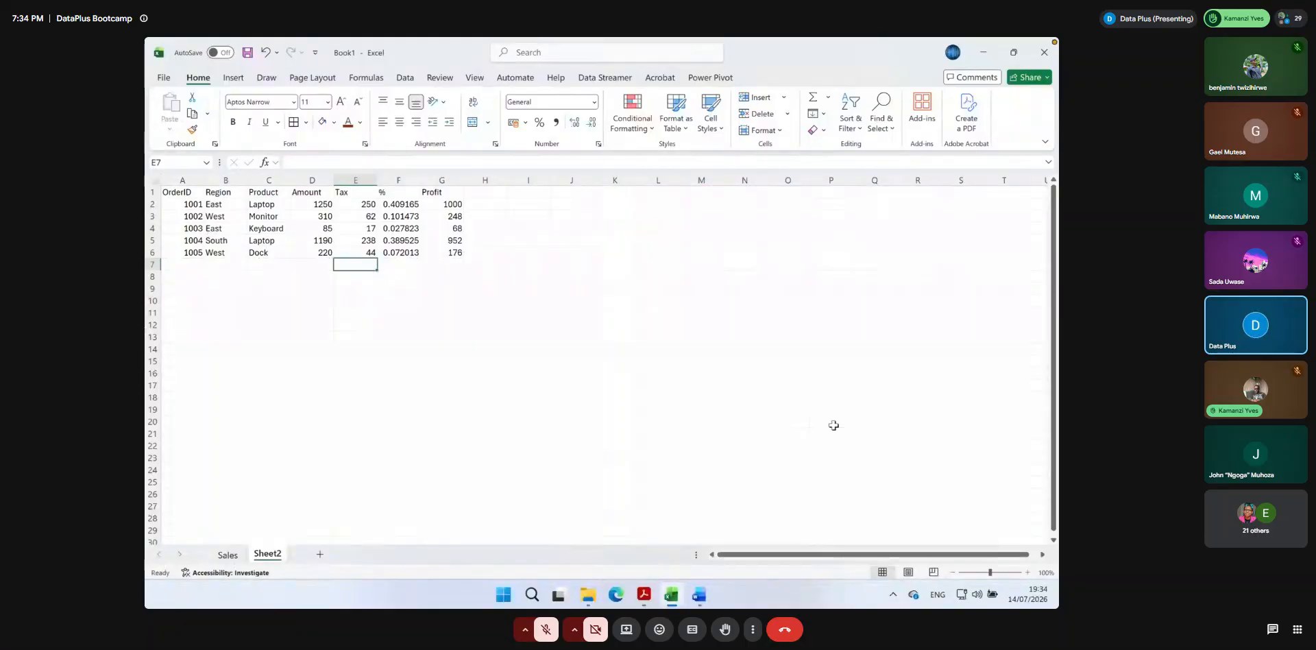
Enlarge the Sheet2 view to 140%
{"action": "left_click", "coordinate": [1026, 571]}
{"action": "left_click", "coordinate": [1026, 572]}
{"action": "left_click", "coordinate": [1026, 572]}
{"action": "left_click", "coordinate": [1026, 572]}
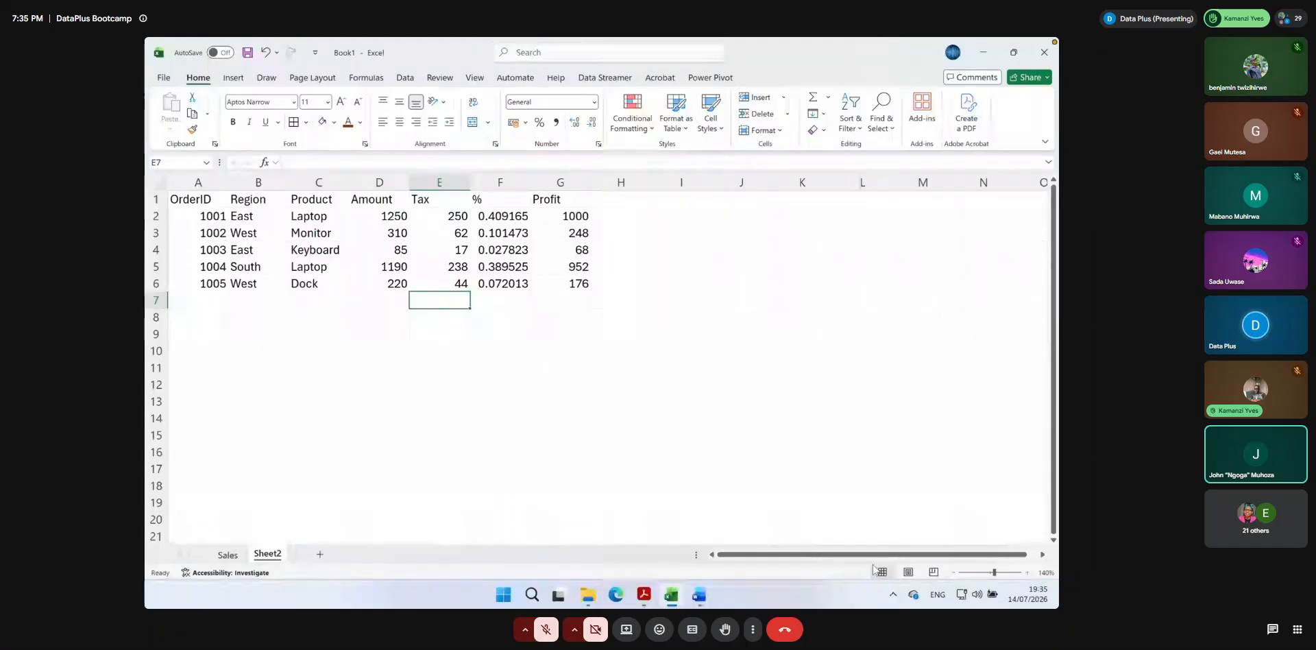
Go to the Sales sheet and inspect the % formula for order 1001 in F5
{"action": "left_click", "coordinate": [228, 554]}
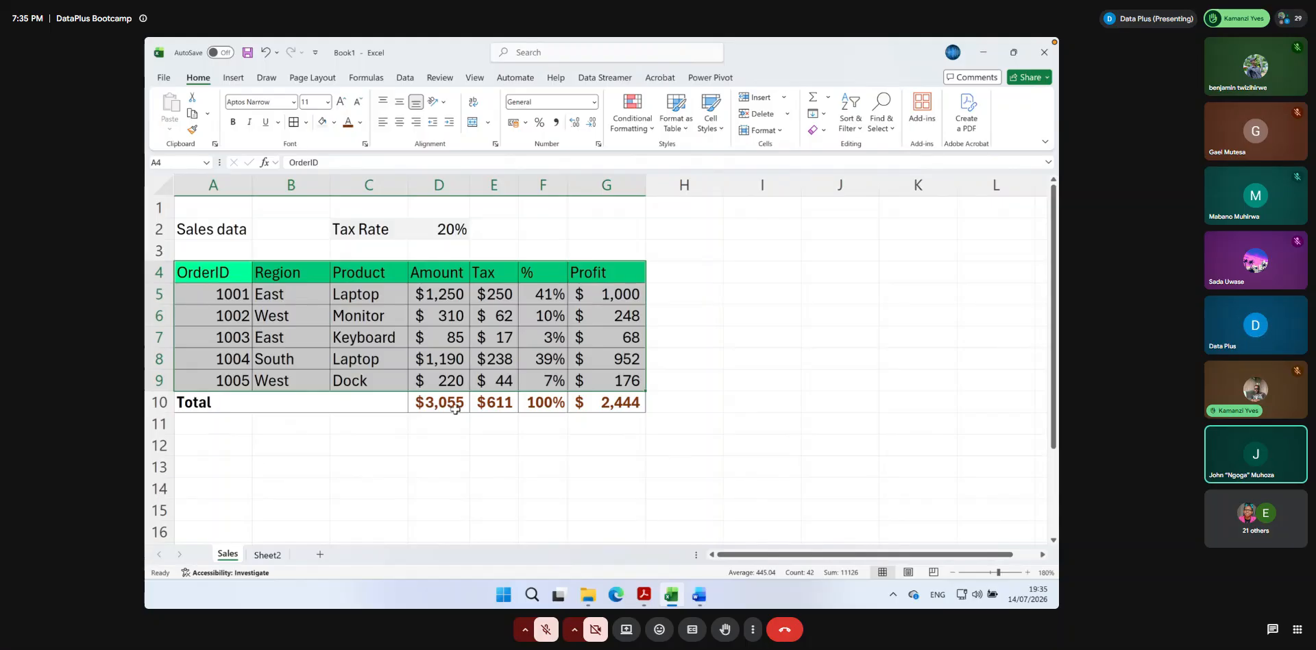
{"action": "left_click", "coordinate": [540, 293]}
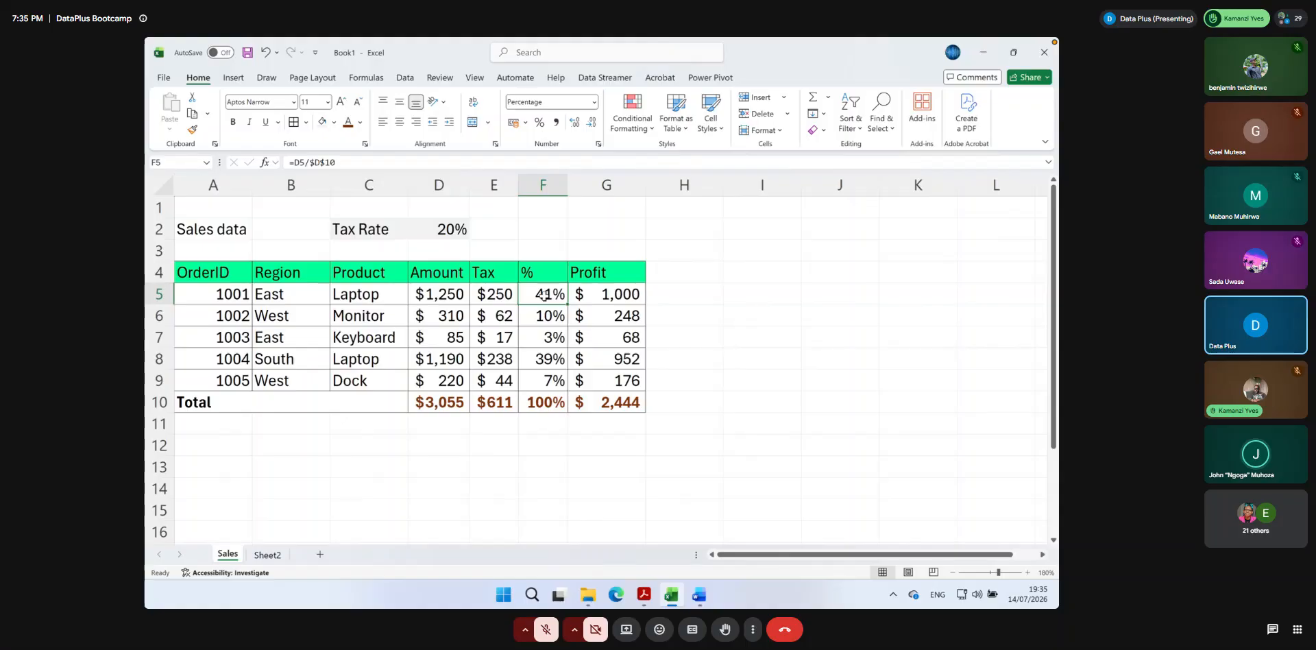
{"action": "type", "text": "="}
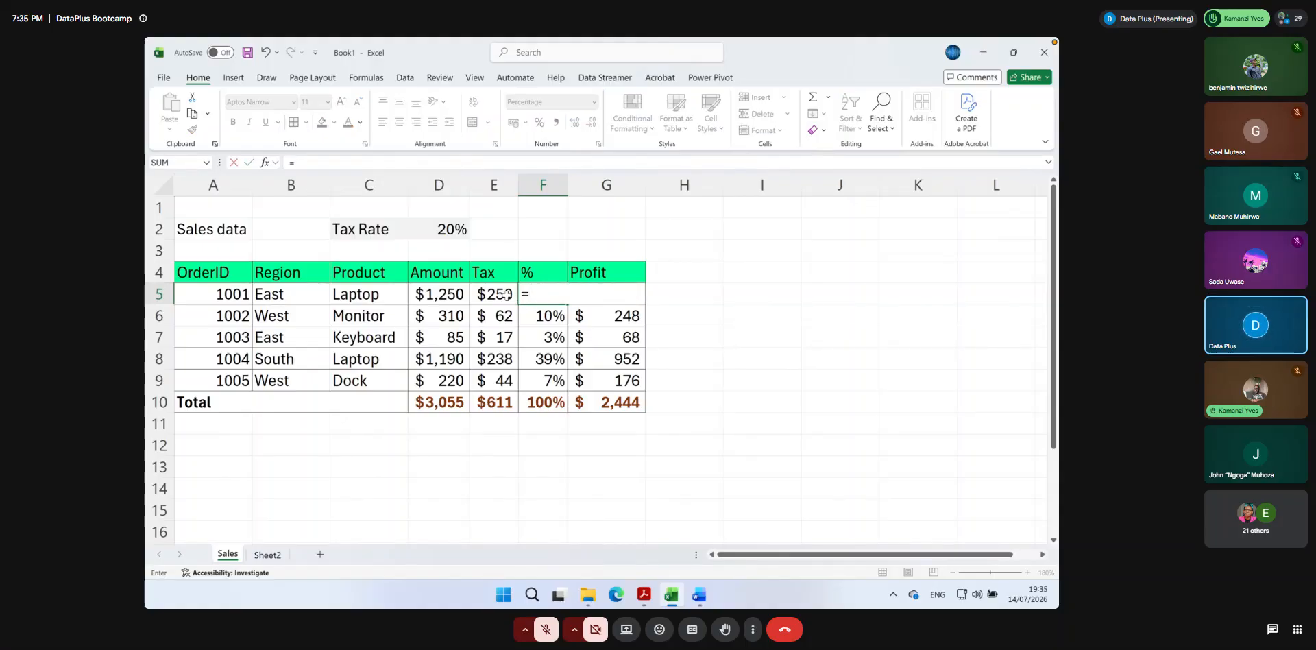
{"action": "left_click", "coordinate": [448, 294]}
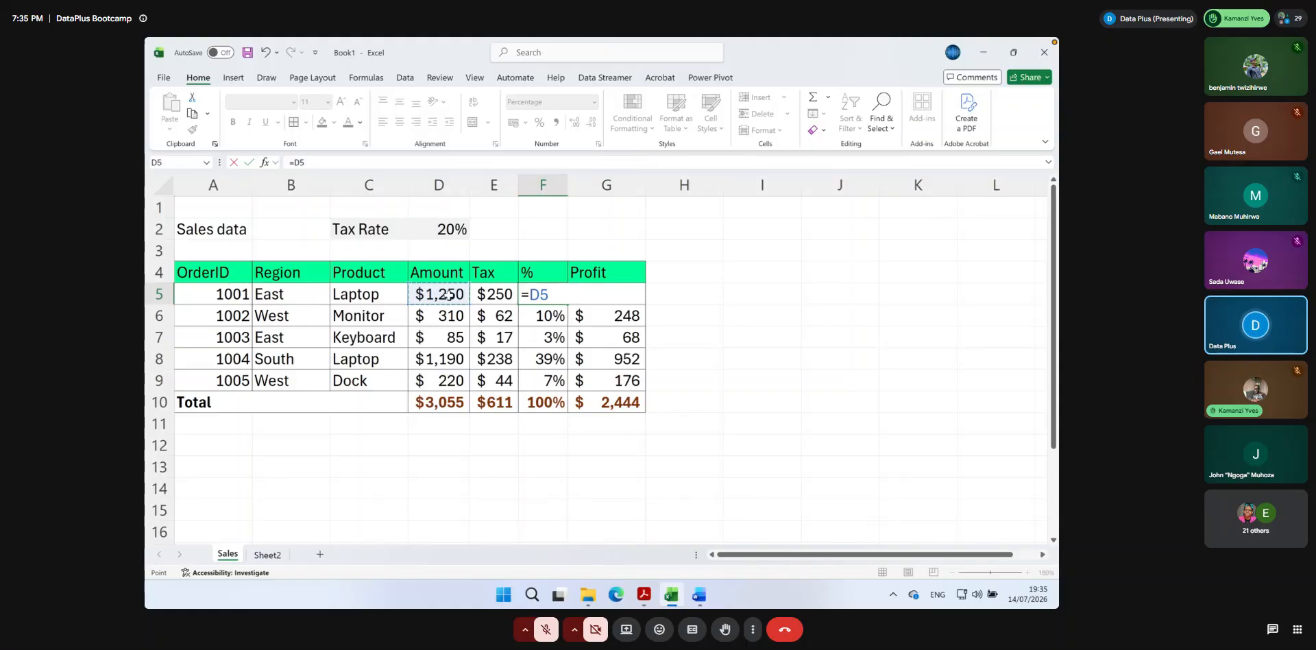
{"action": "type", "text": "/"}
{"action": "left_click", "coordinate": [453, 404]}
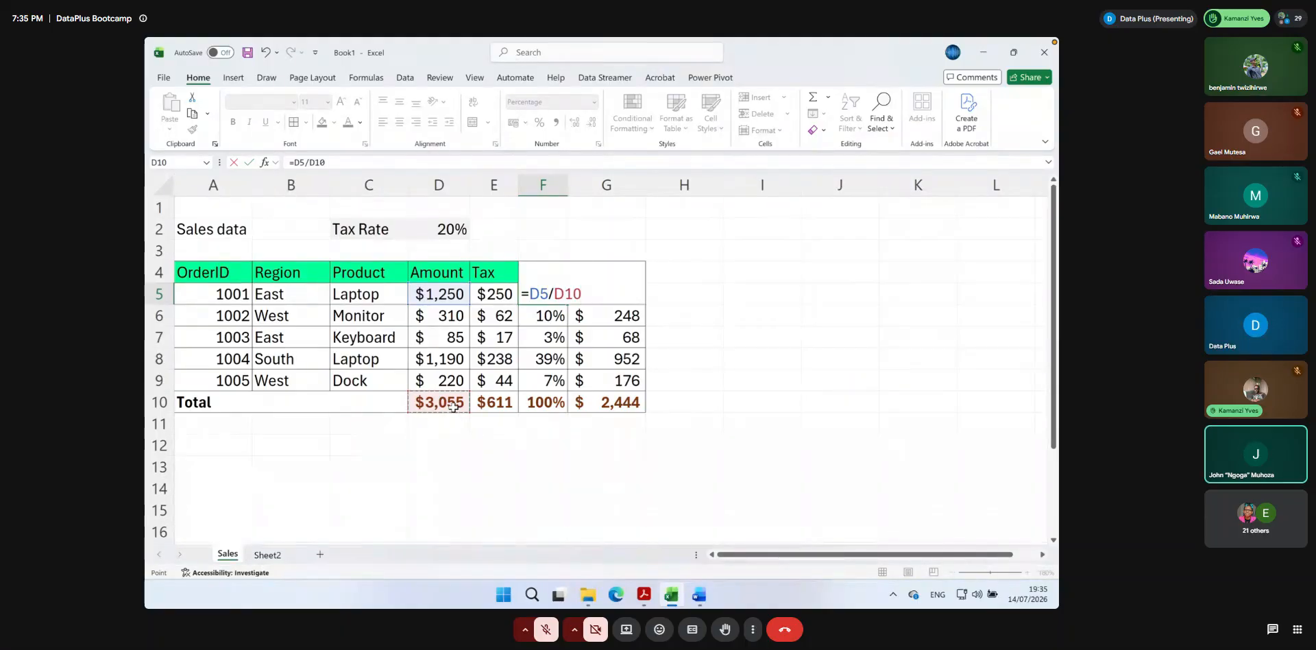
{"action": "key", "text": "BackSpace"}
{"action": "key", "text": "BackSpace"}
{"action": "key", "text": "BackSpace"}
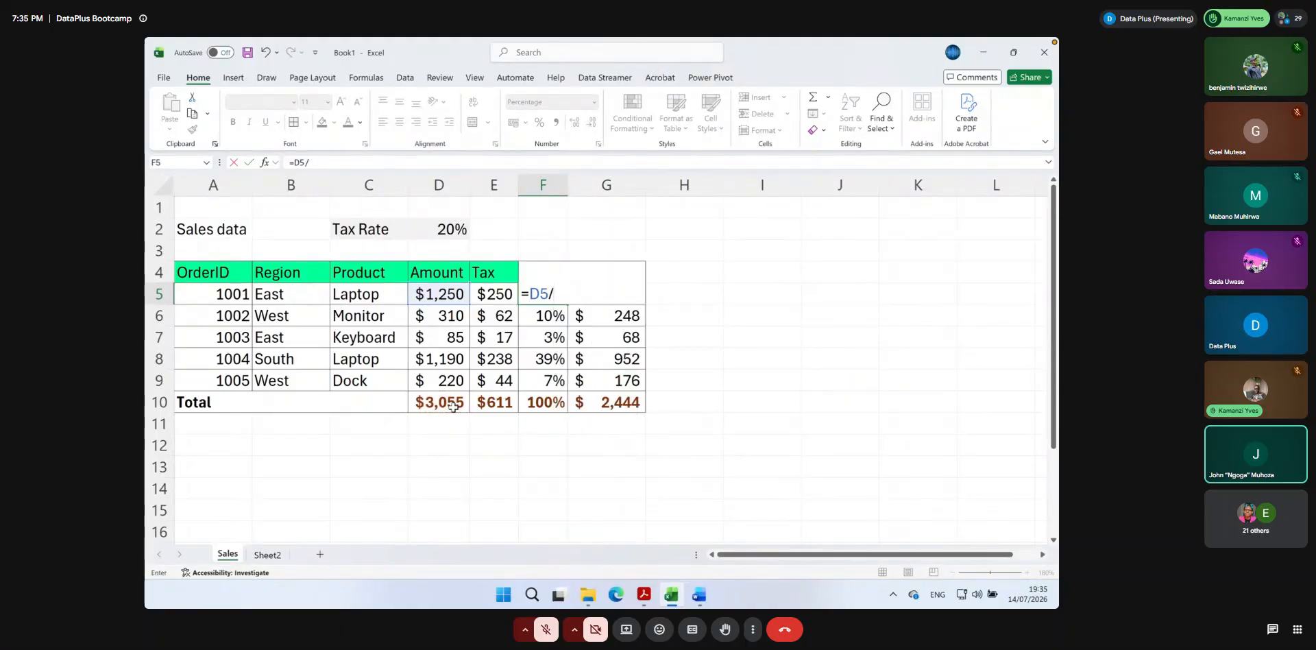
{"action": "key", "text": "Escape"}
{"action": "left_click", "coordinate": [479, 446]}
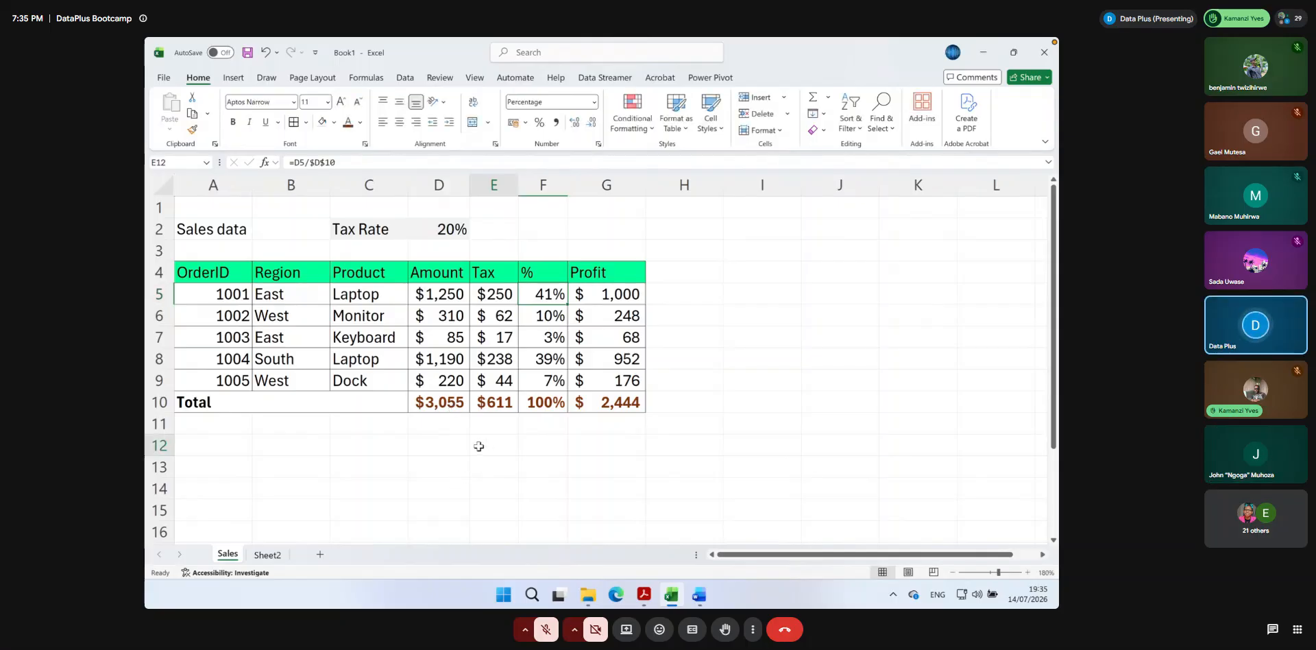
Fill the Amount total formula from D10 across the Total row to G10
{"action": "left_click", "coordinate": [442, 402]}
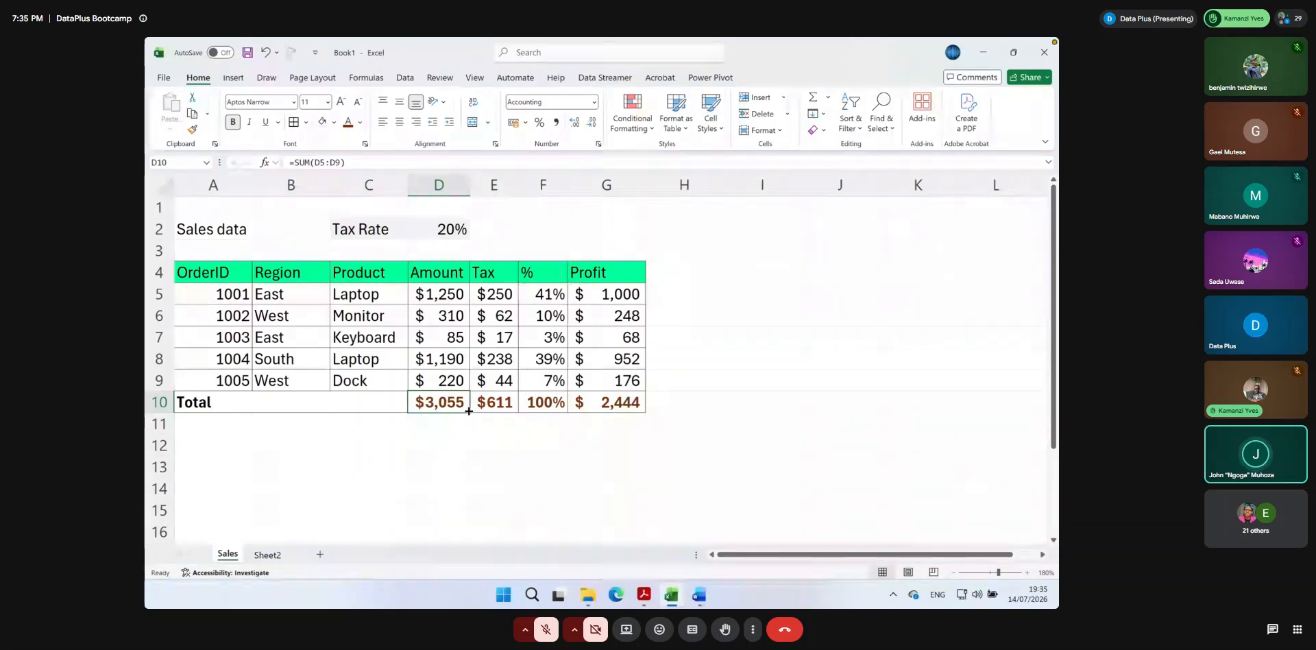
{"action": "left_click_drag", "start_coordinate": [469, 411], "coordinate": [631, 406]}
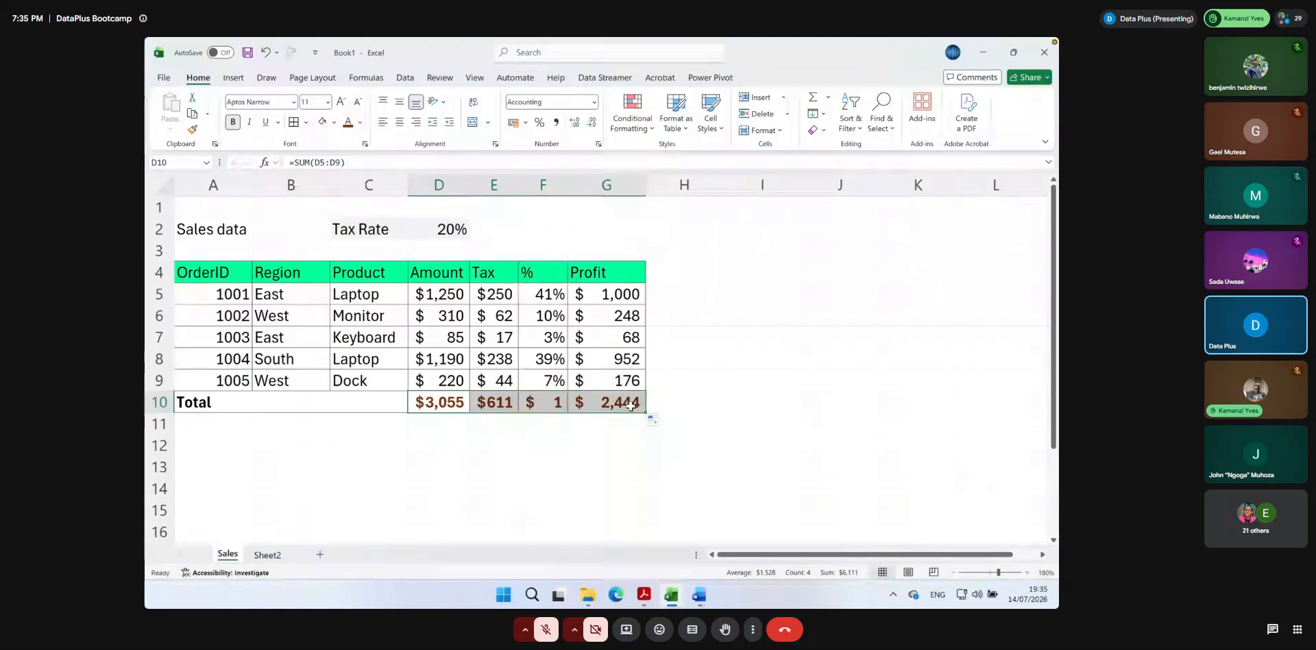
{"action": "left_click", "coordinate": [640, 420]}
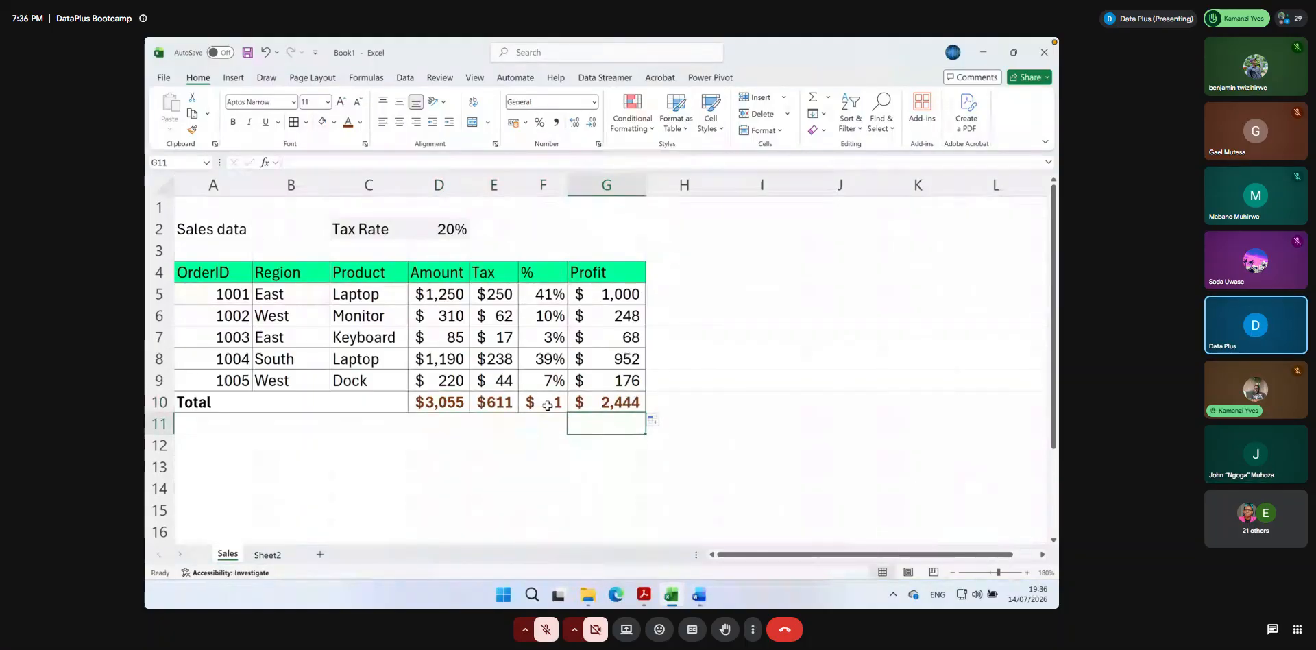
Fill the Amount total formula from D10 down to D15 and open the copied formula in D11
{"action": "left_click", "coordinate": [455, 407]}
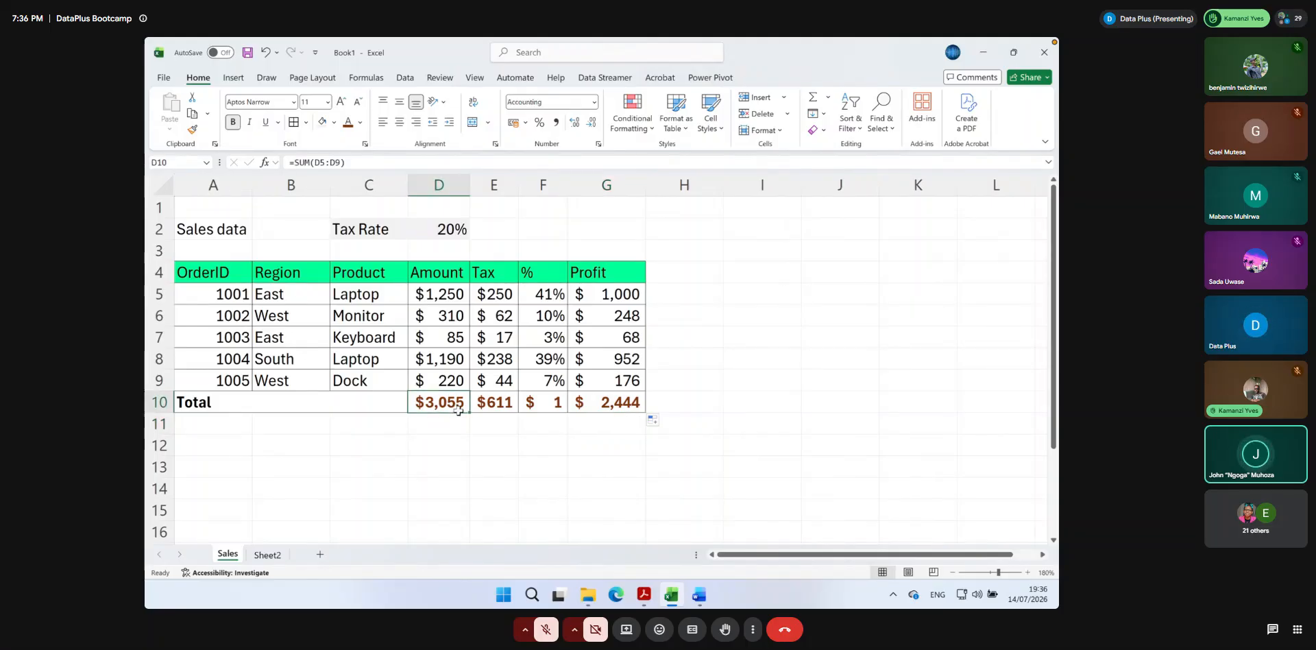
{"action": "left_click_drag", "start_coordinate": [470, 413], "coordinate": [470, 514]}
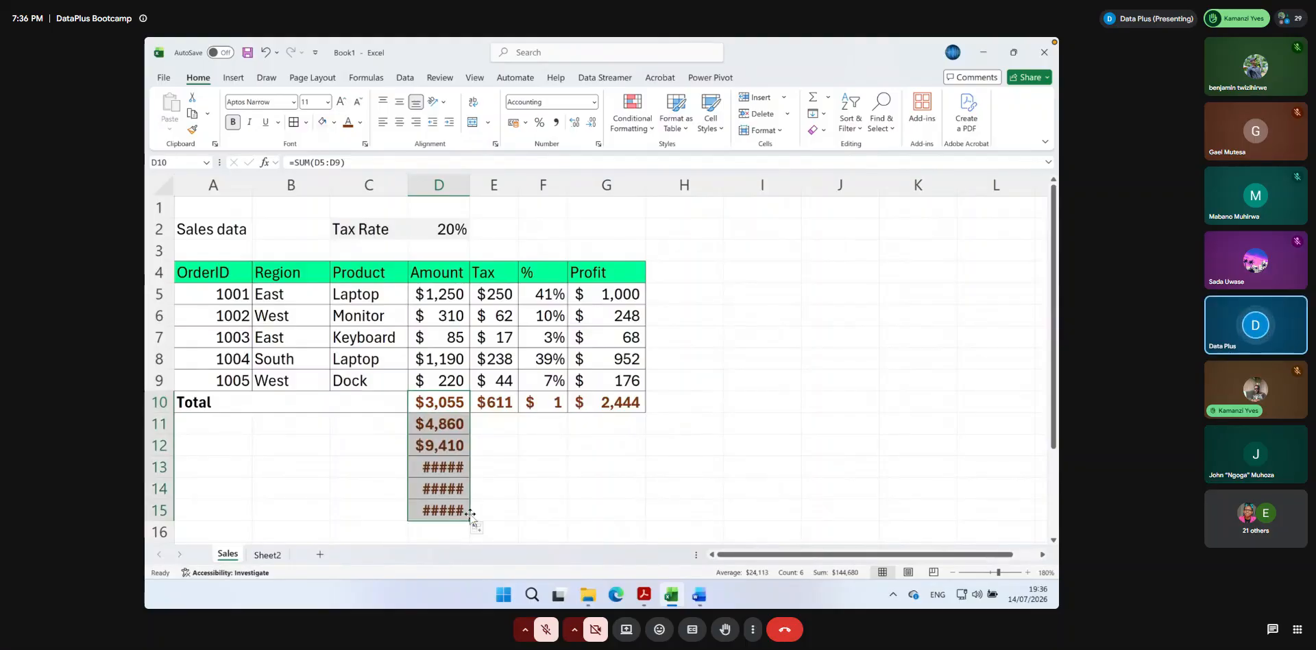
{"action": "left_click", "coordinate": [511, 449]}
{"action": "double_click", "coordinate": [454, 424]}
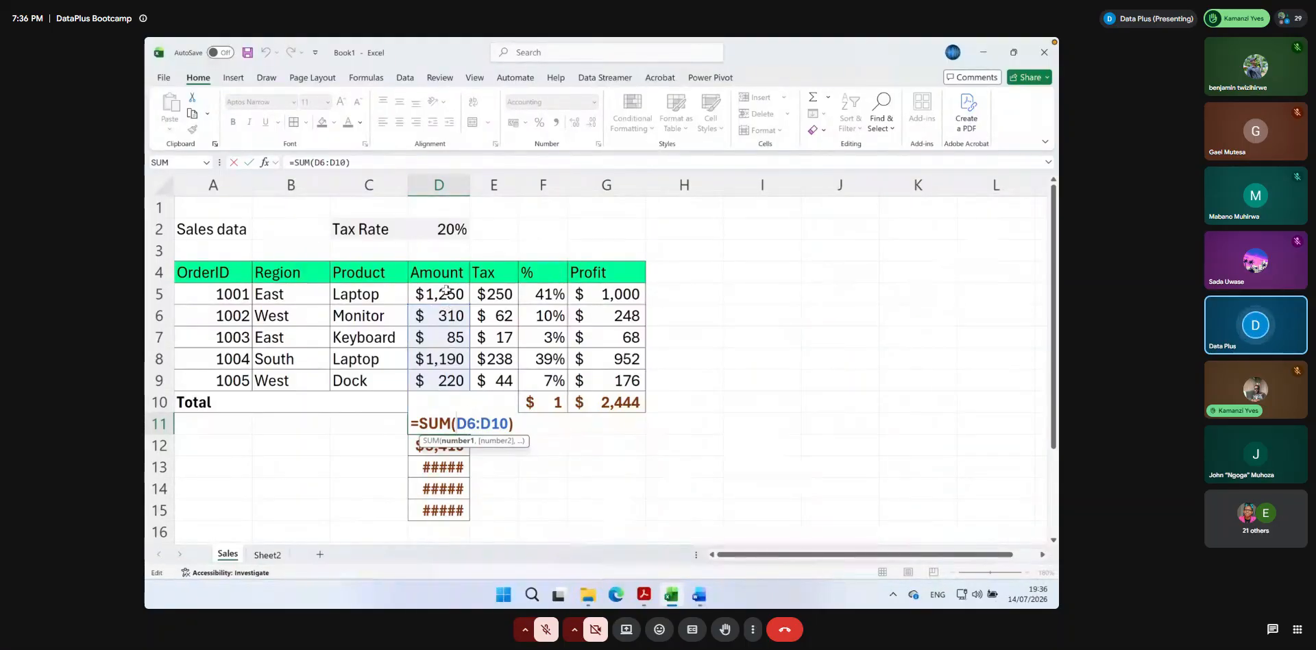
Inspect the cell range used by the copied total formula in D13
{"action": "key", "text": "Return"}
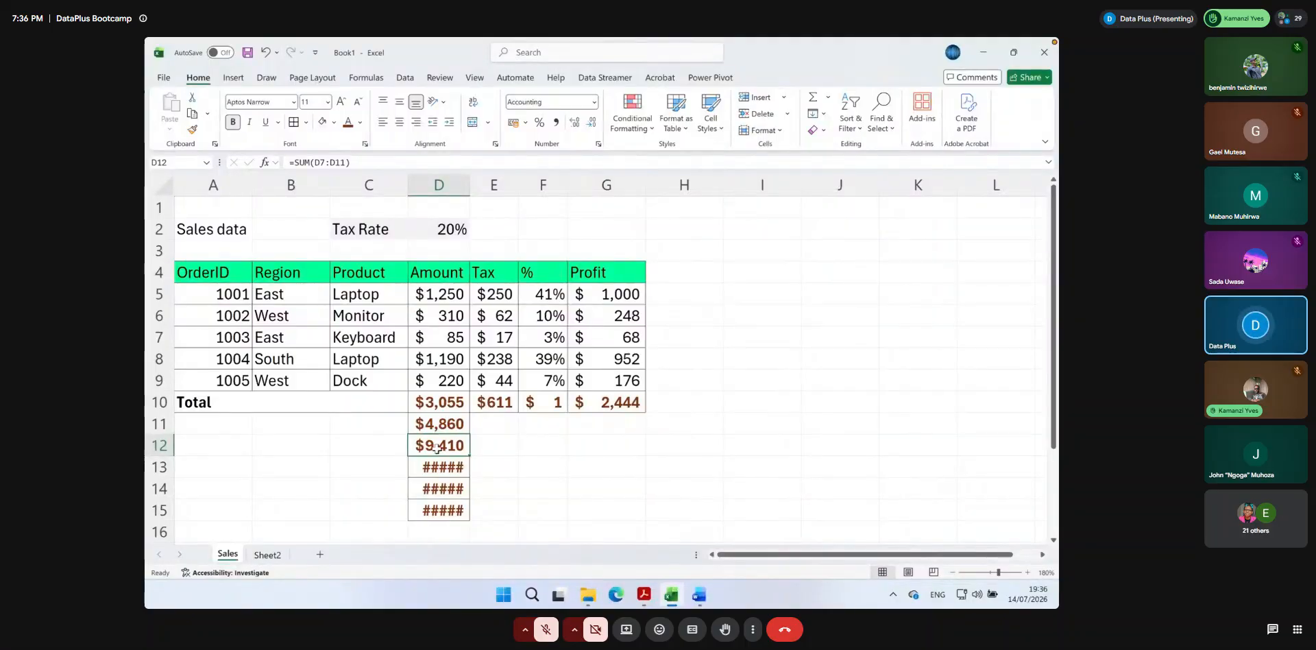
{"action": "double_click", "coordinate": [438, 466]}
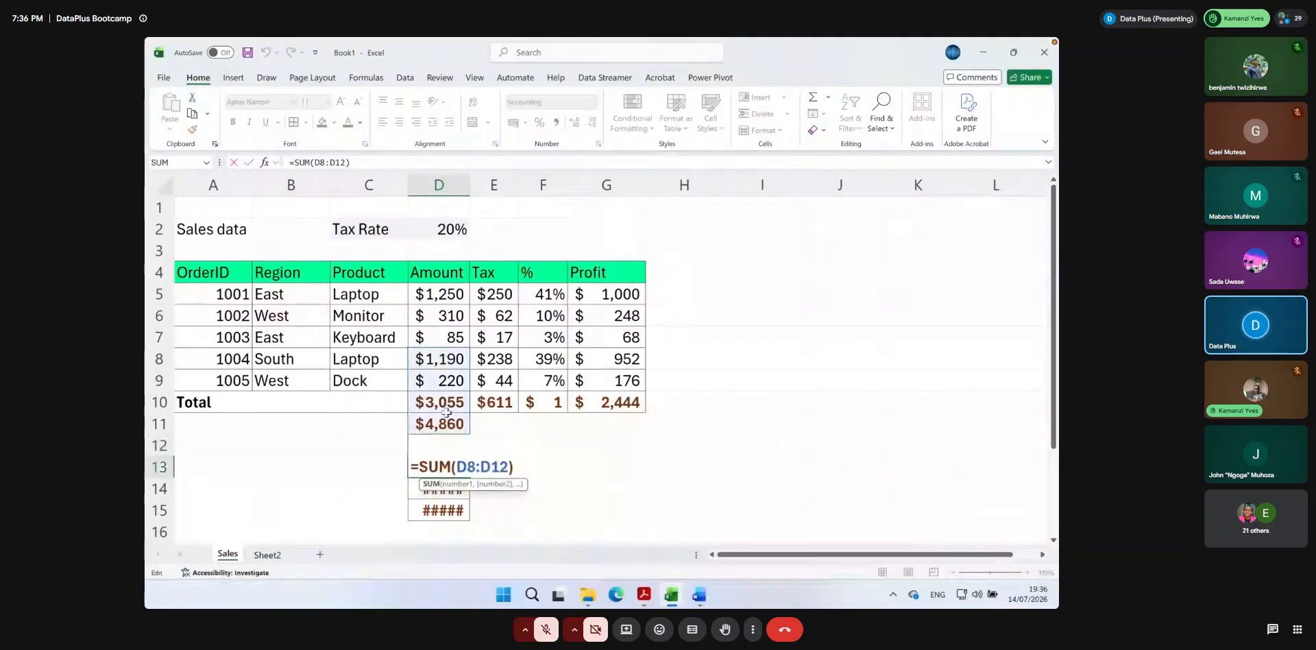
{"action": "key", "text": "Return"}
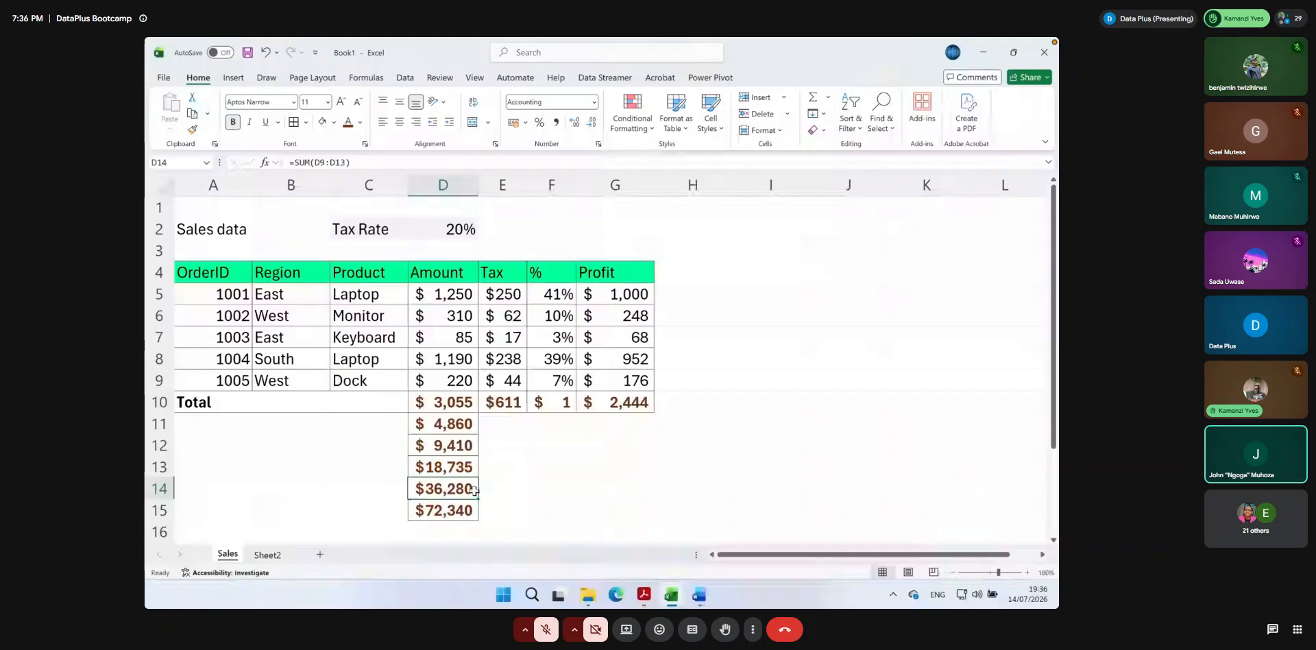
Undo the fill of the Amount total formula below D10
{"action": "left_click", "coordinate": [444, 423]}
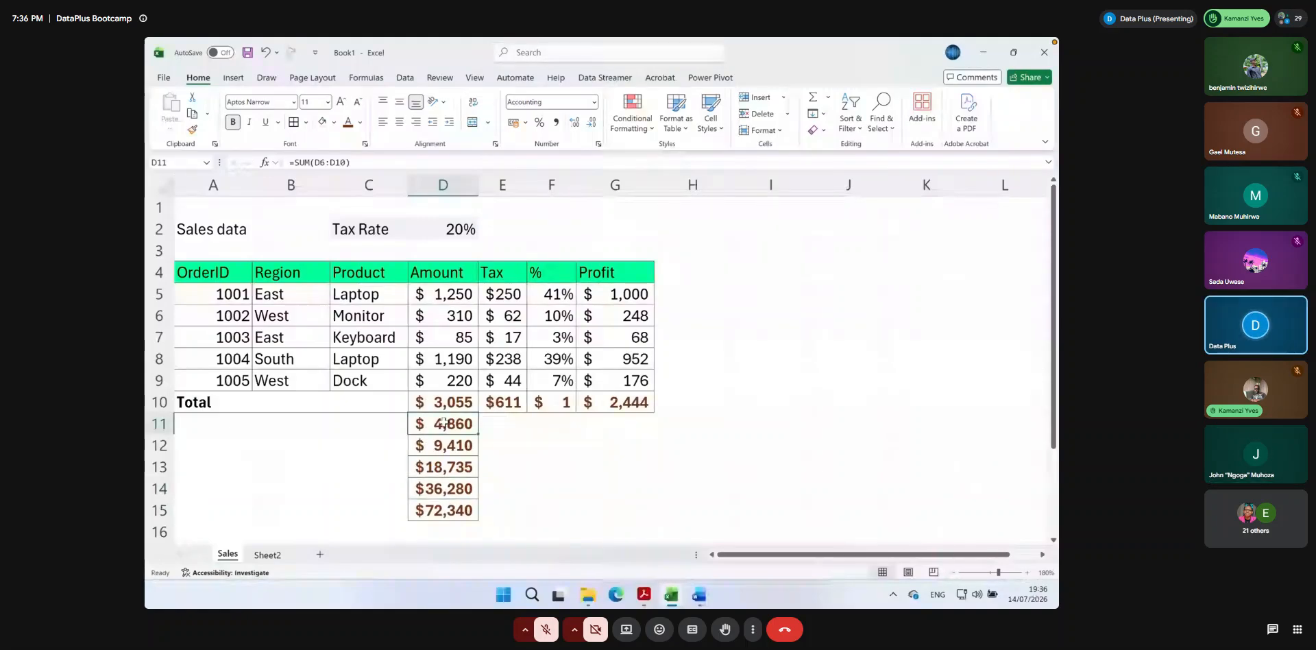
{"action": "key", "text": "ctrl+z"}
{"action": "key", "text": "ctrl+z"}
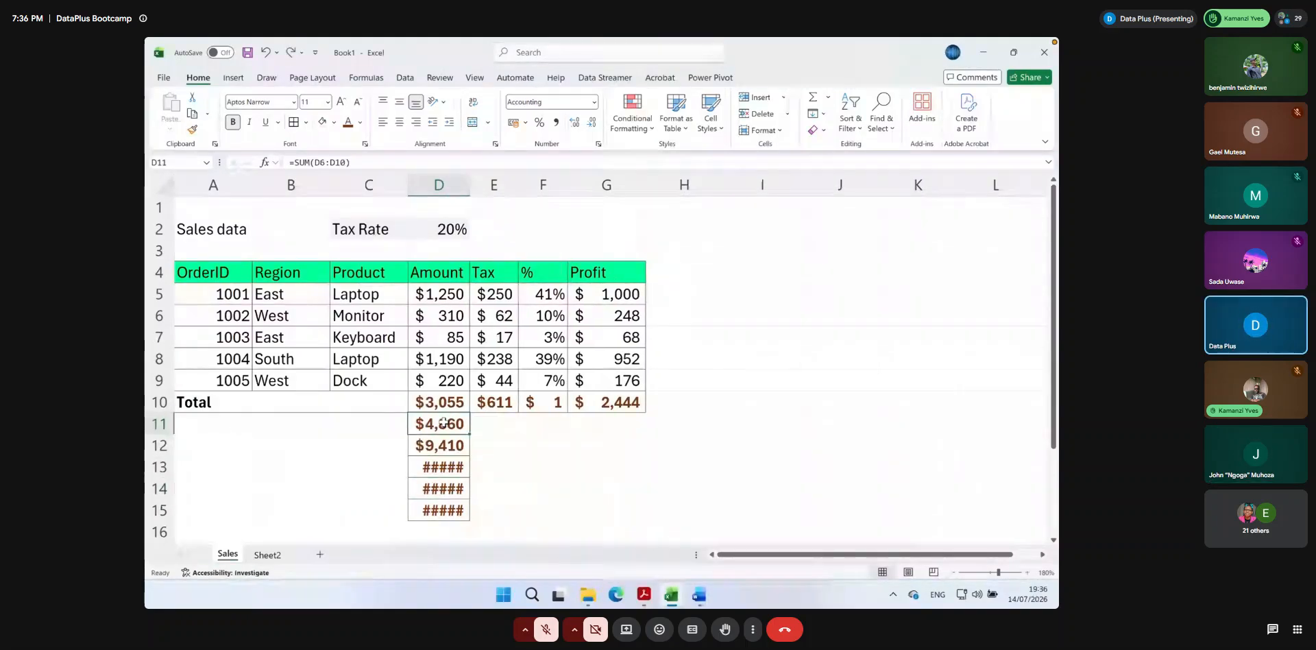
{"action": "key", "text": "ctrl+z"}
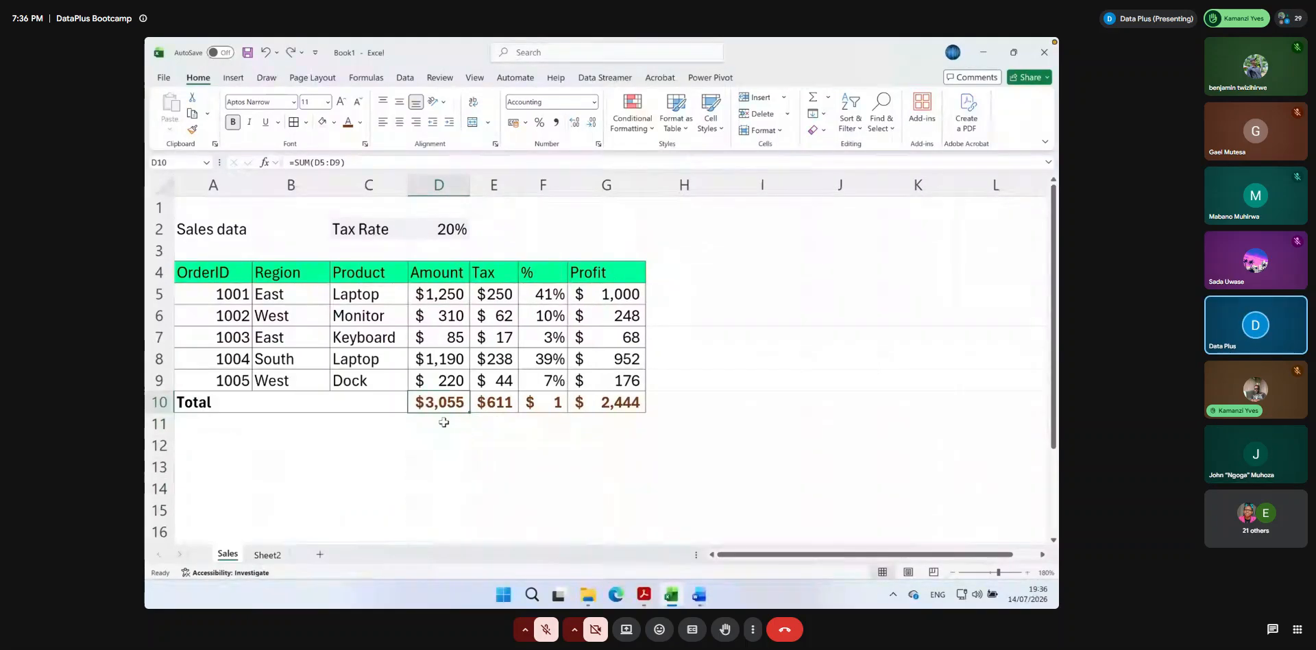
Format the % column's total in F10 as a percentage
{"action": "left_click", "coordinate": [556, 407]}
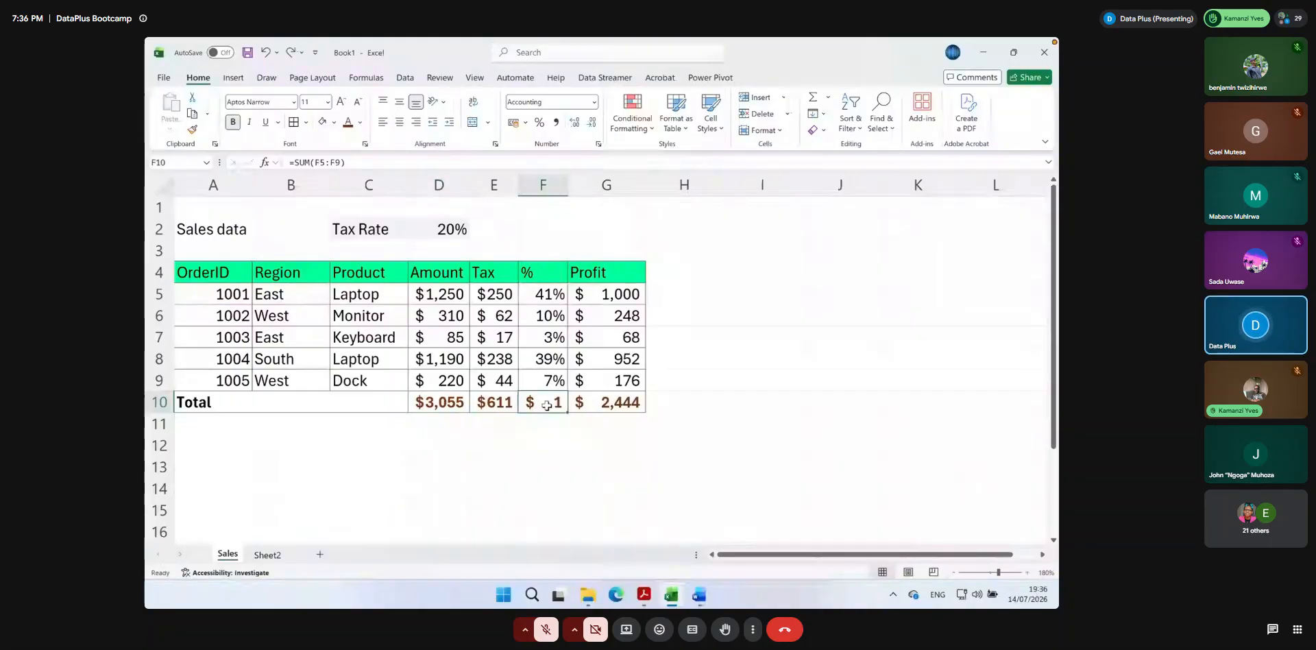
{"action": "left_click", "coordinate": [539, 122]}
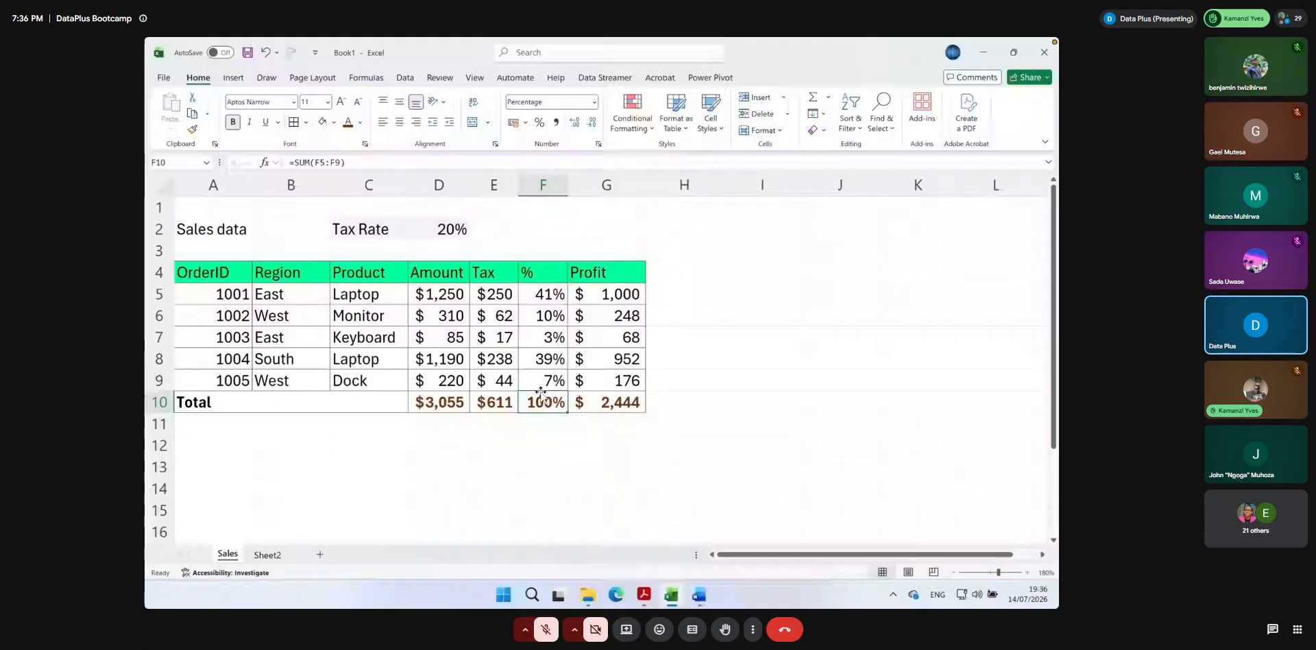
Start saving the workbook through the full Save As dialog and browse to the Desktop folder
{"action": "key", "text": "ctrl+s"}
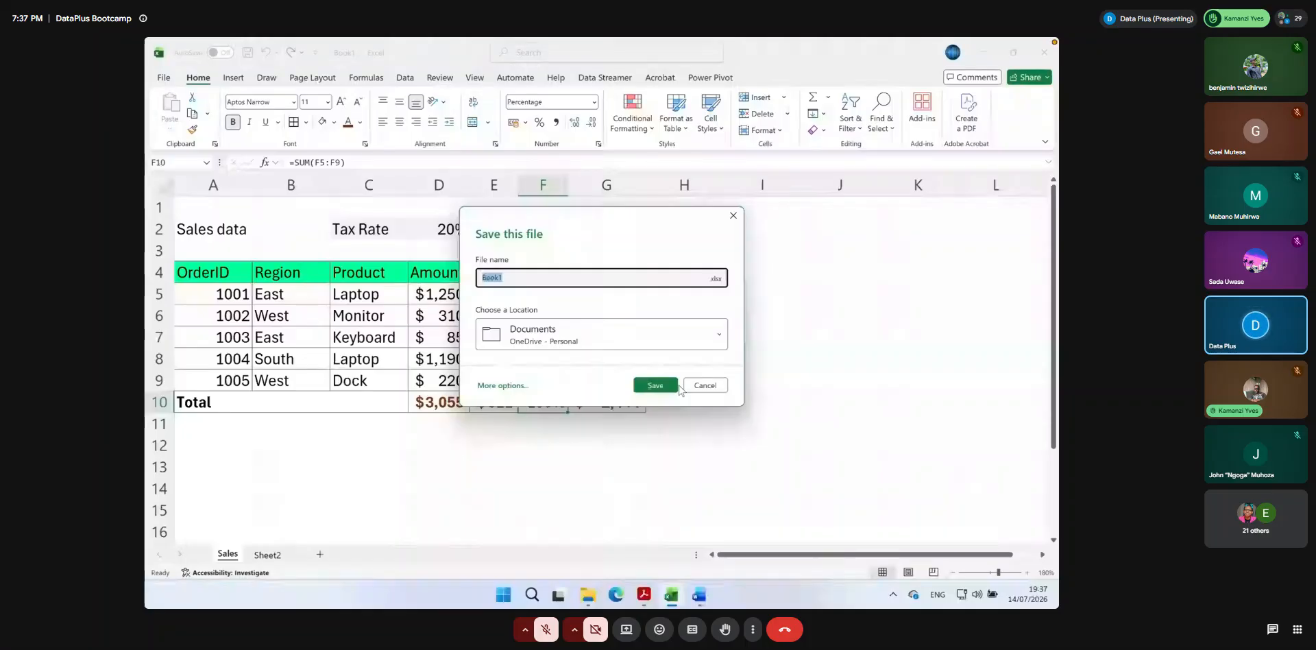
{"action": "left_click", "coordinate": [712, 384]}
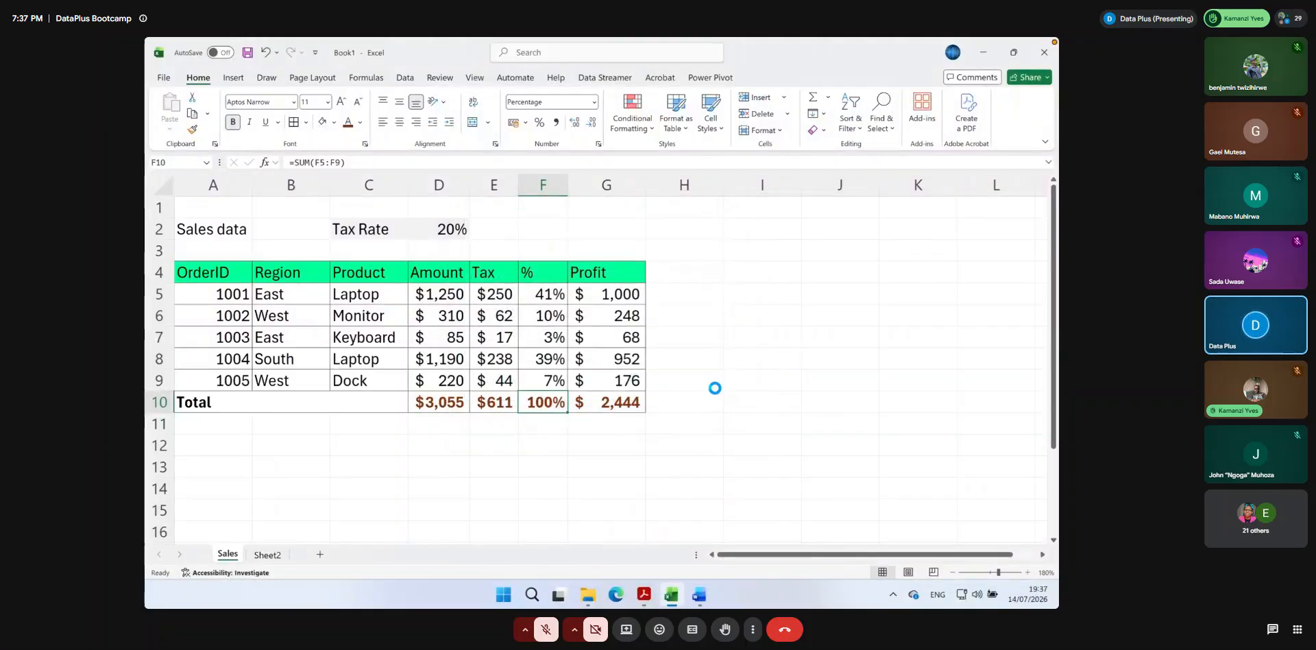
{"action": "left_click", "coordinate": [248, 53]}
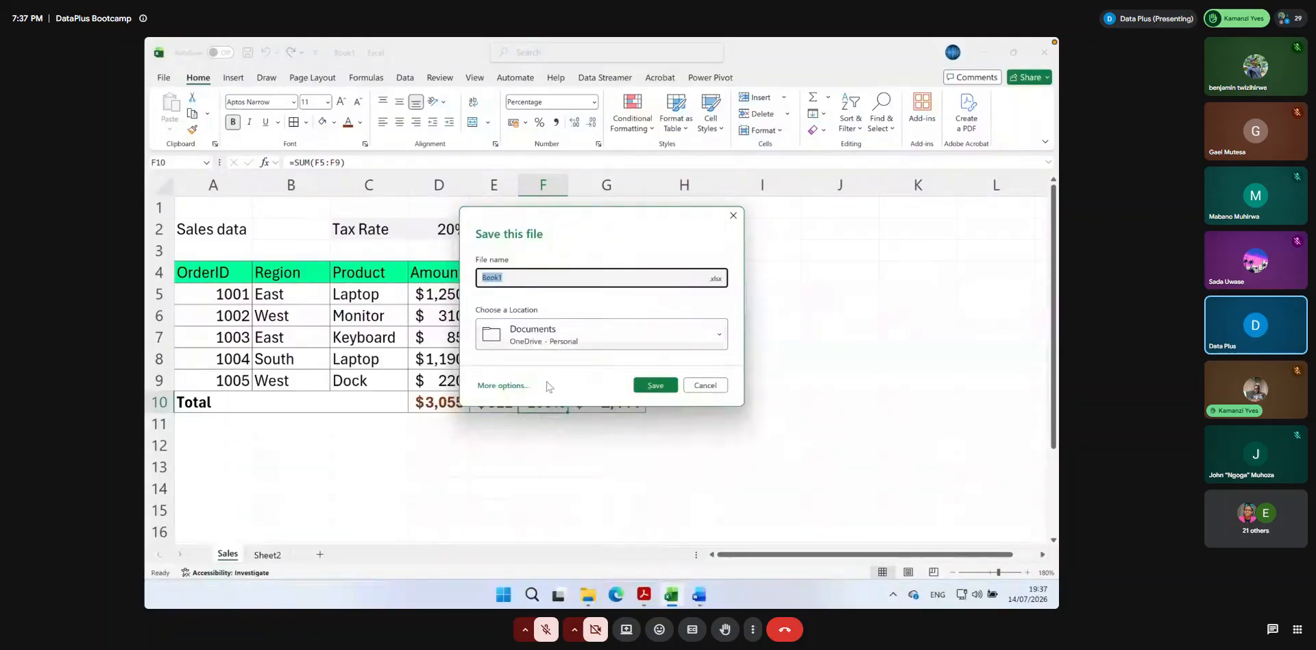
{"action": "left_click", "coordinate": [507, 386]}
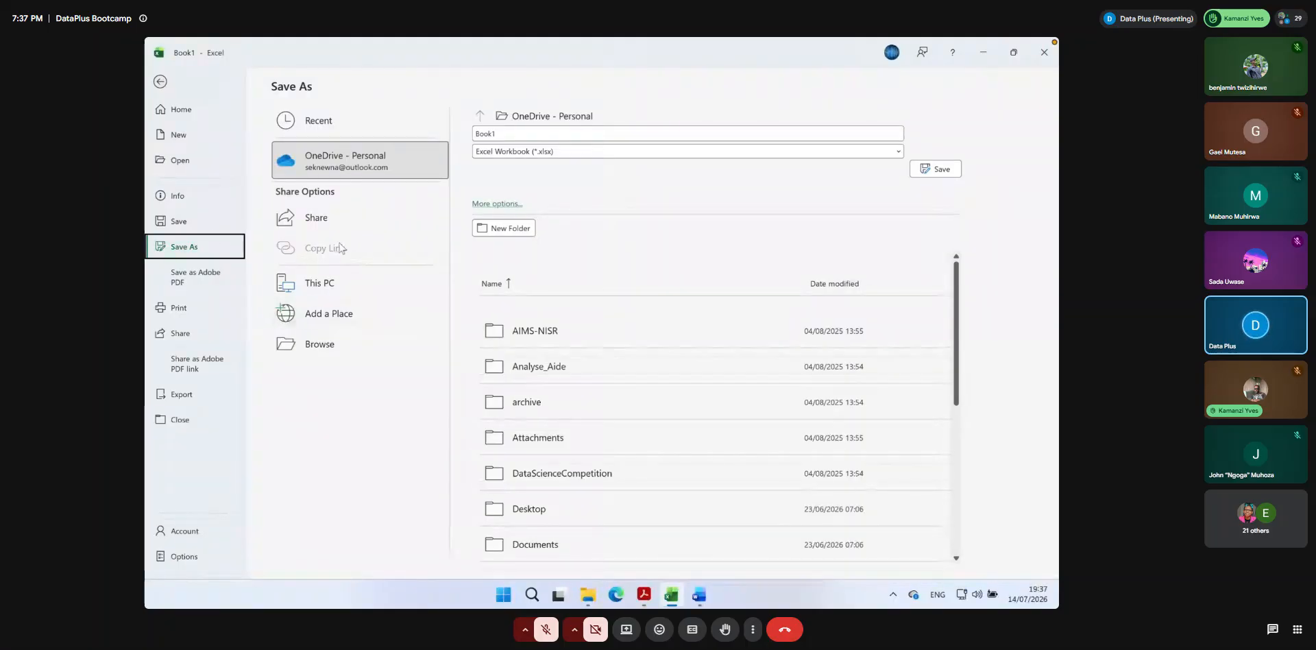
{"action": "left_click", "coordinate": [321, 348]}
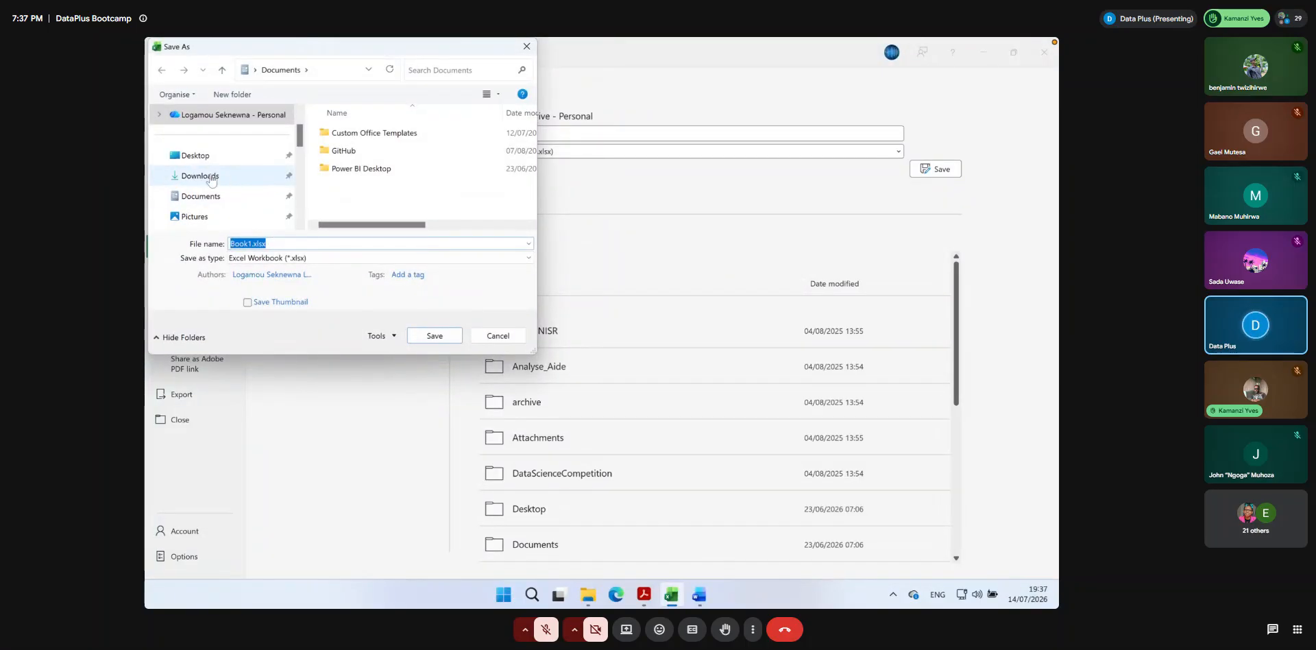
{"action": "left_click", "coordinate": [204, 204]}
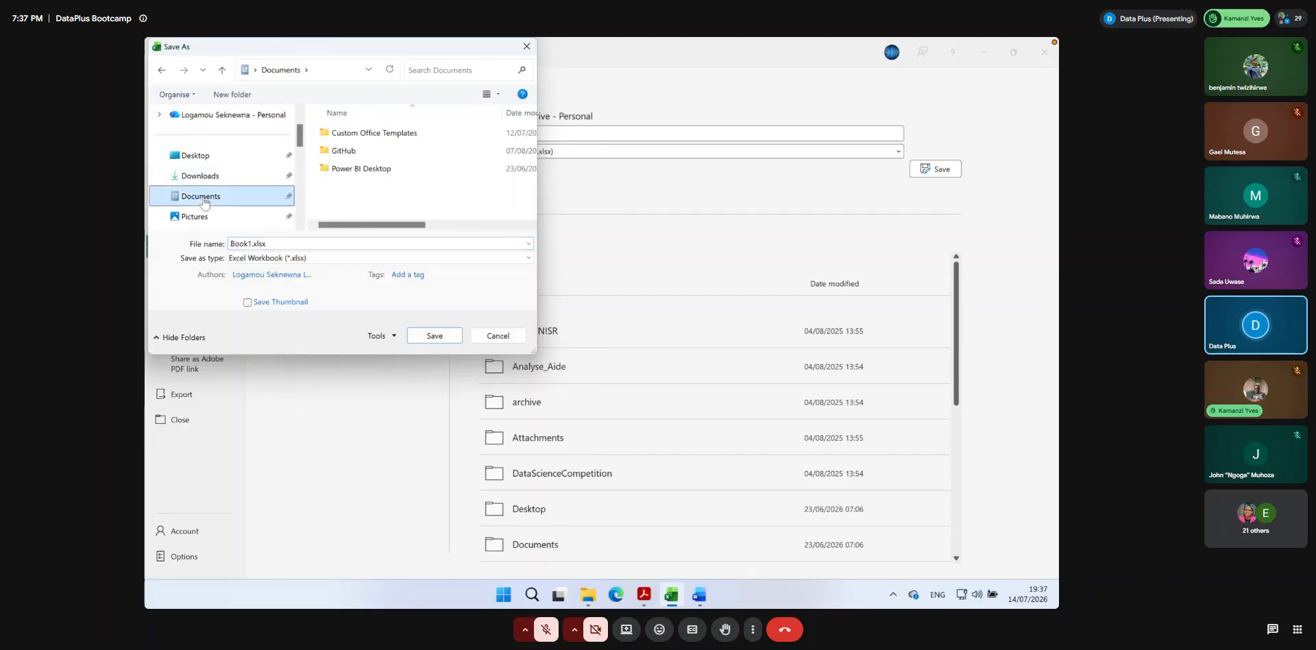
{"action": "left_click", "coordinate": [204, 157]}
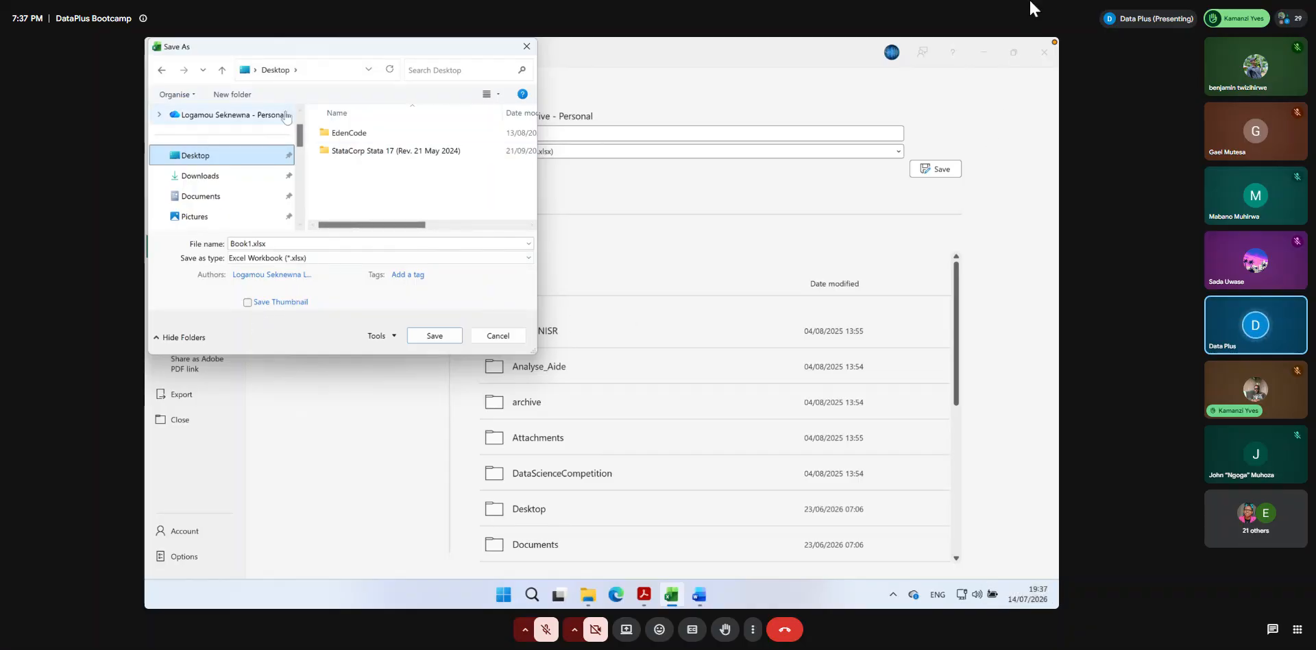
Create a folder named Bootcamp on the Desktop and open it as the save location
{"action": "left_click", "coordinate": [233, 95]}
{"action": "type", "text": "Bootcam"}
{"action": "key", "text": "Return"}
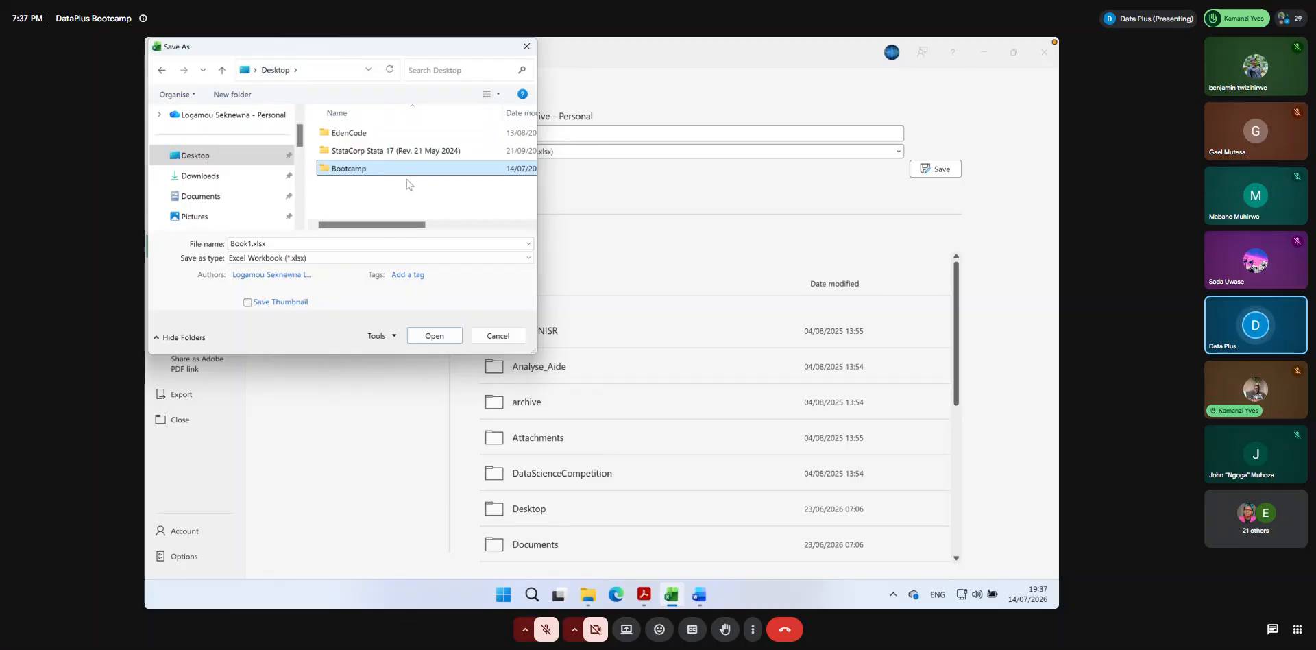
{"action": "left_click", "coordinate": [438, 337]}
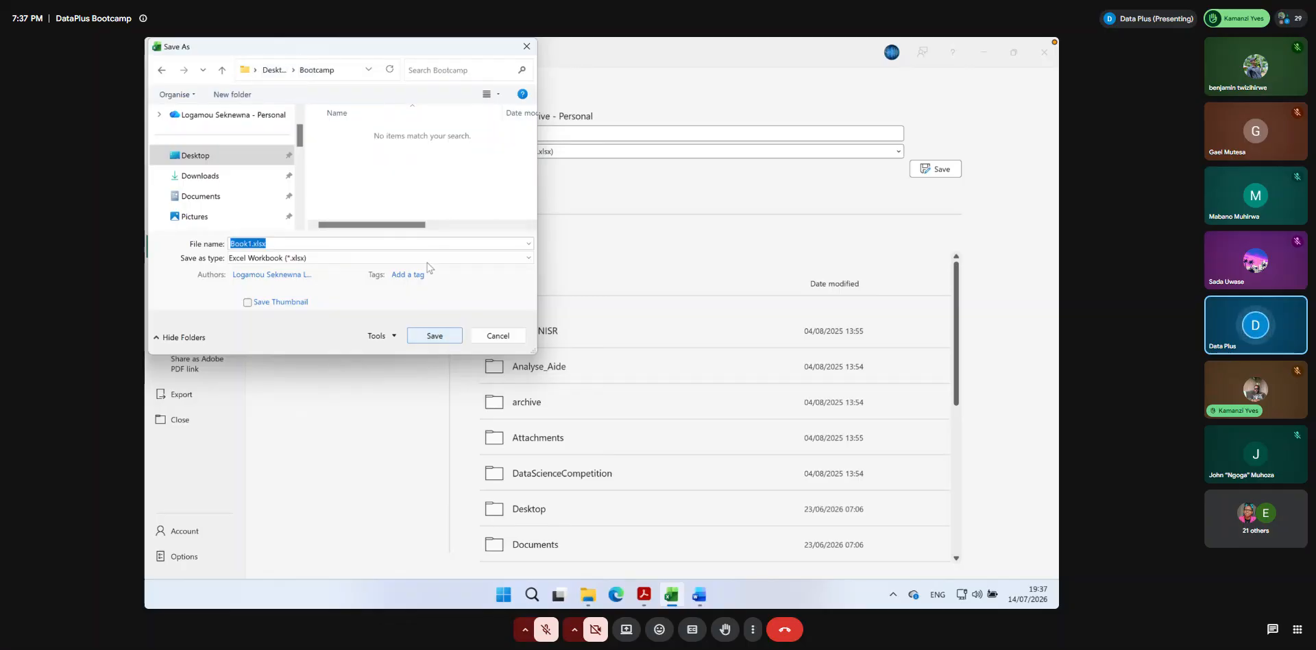
Save the workbook as Session1.xlsx in the Bootcamp folder
{"action": "left_click", "coordinate": [251, 245]}
{"action": "key", "text": "BackSpace"}
{"action": "key", "text": "BackSpace"}
{"action": "key", "text": "BackSpace"}
{"action": "key", "text": "BackSpace"}
{"action": "key", "text": "BackSpace"}
{"action": "type", "text": "Session"}
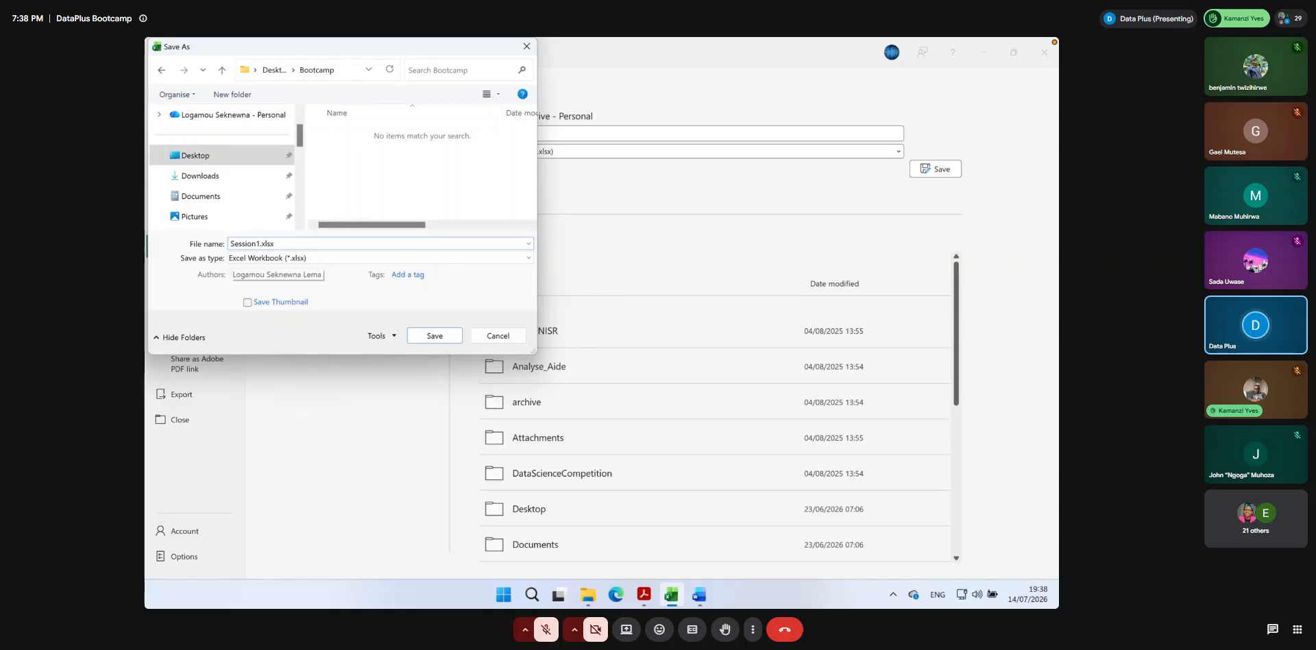
{"action": "key", "text": "Return"}
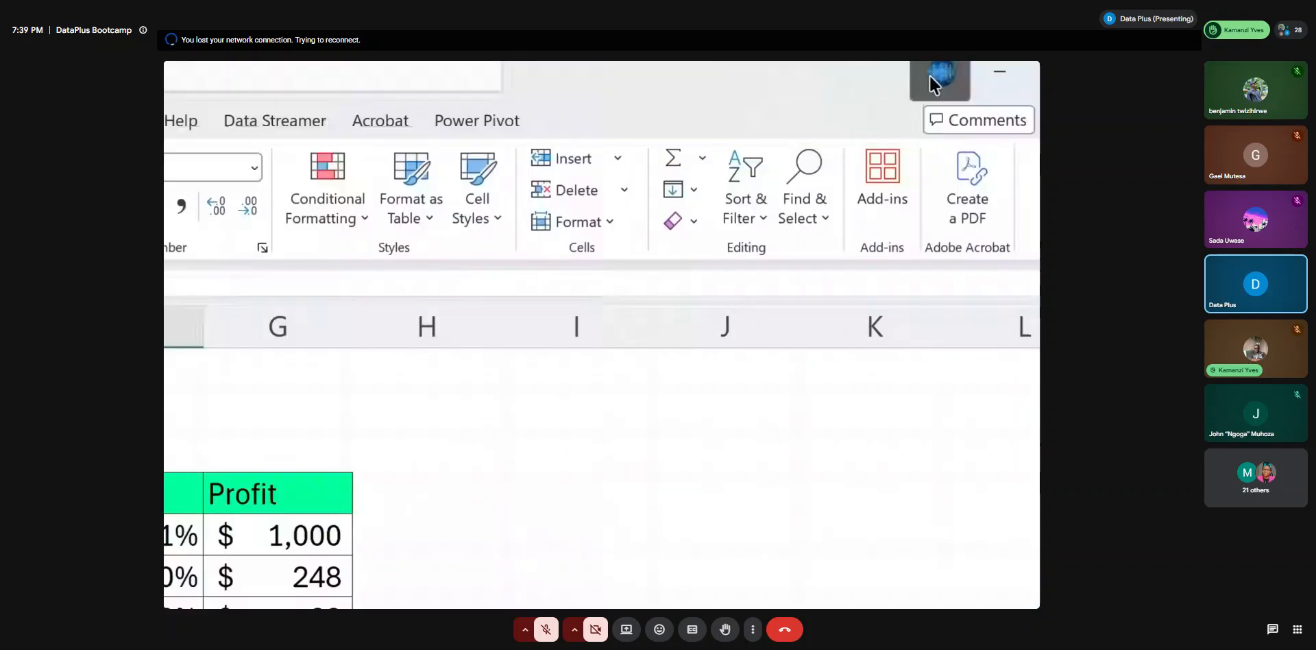
Go to Sheet2 and check the Excel Tables & Structured References slide in Acrobat before returning to Excel
{"action": "left_click", "coordinate": [939, 75]}
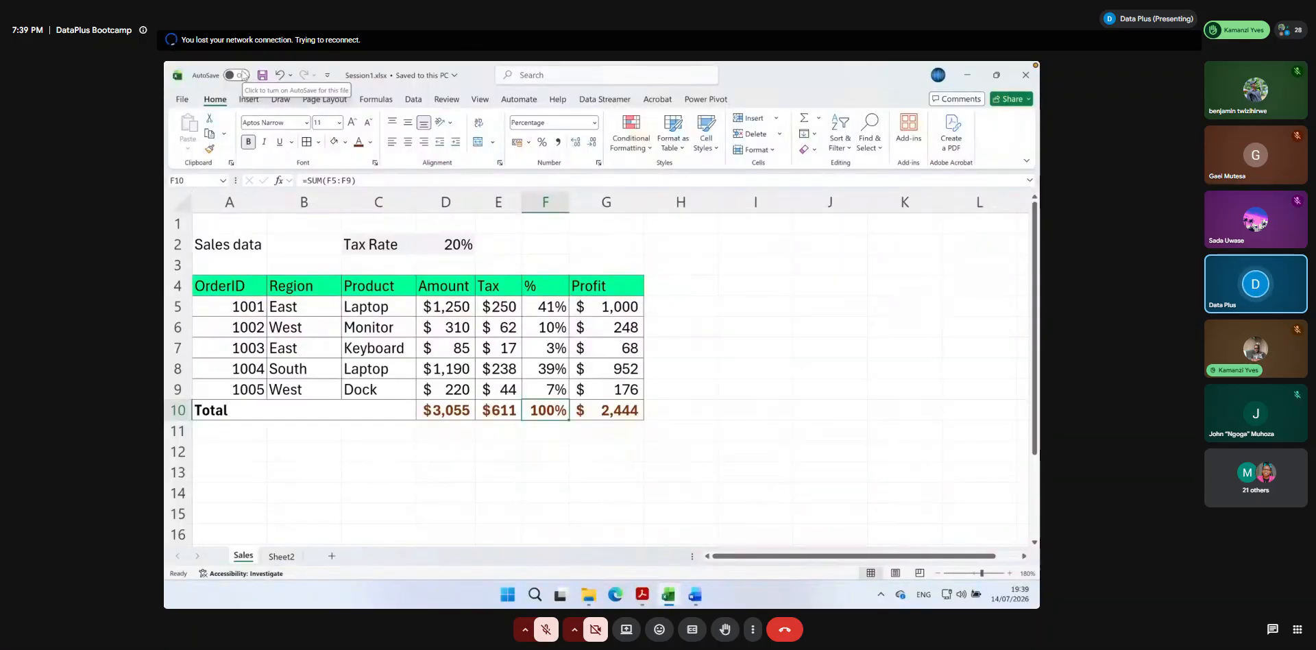
{"action": "left_click", "coordinate": [284, 558]}
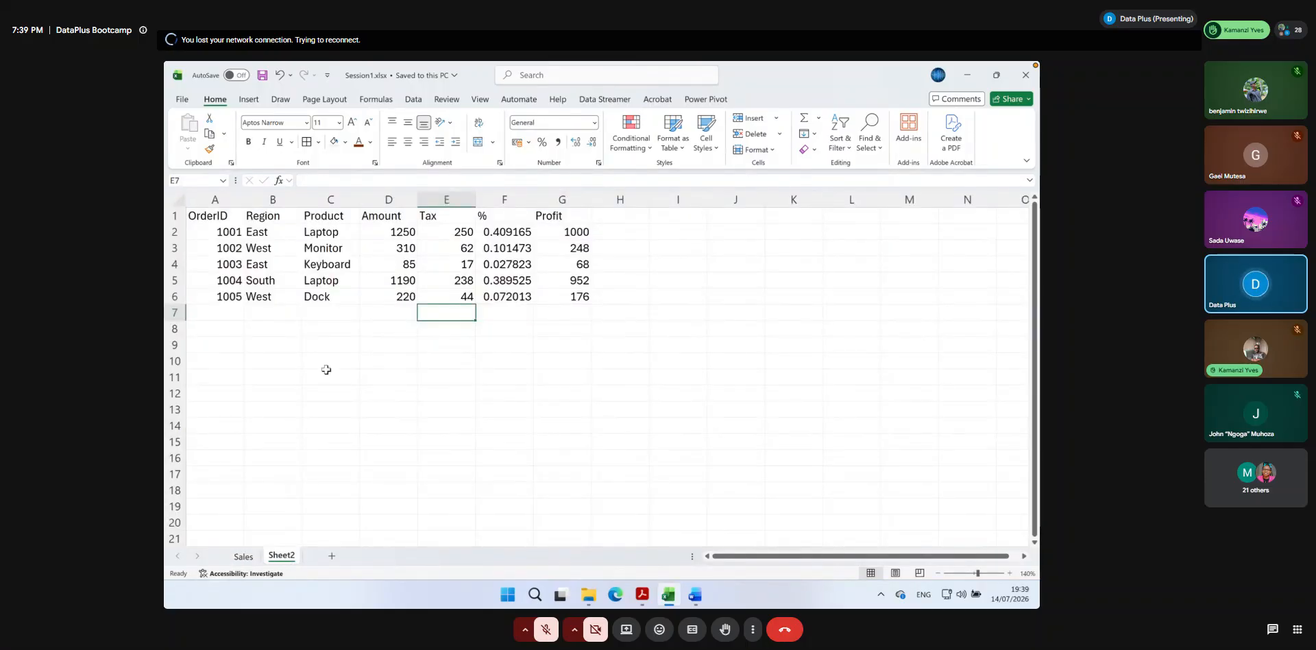
{"action": "left_click", "coordinate": [642, 595]}
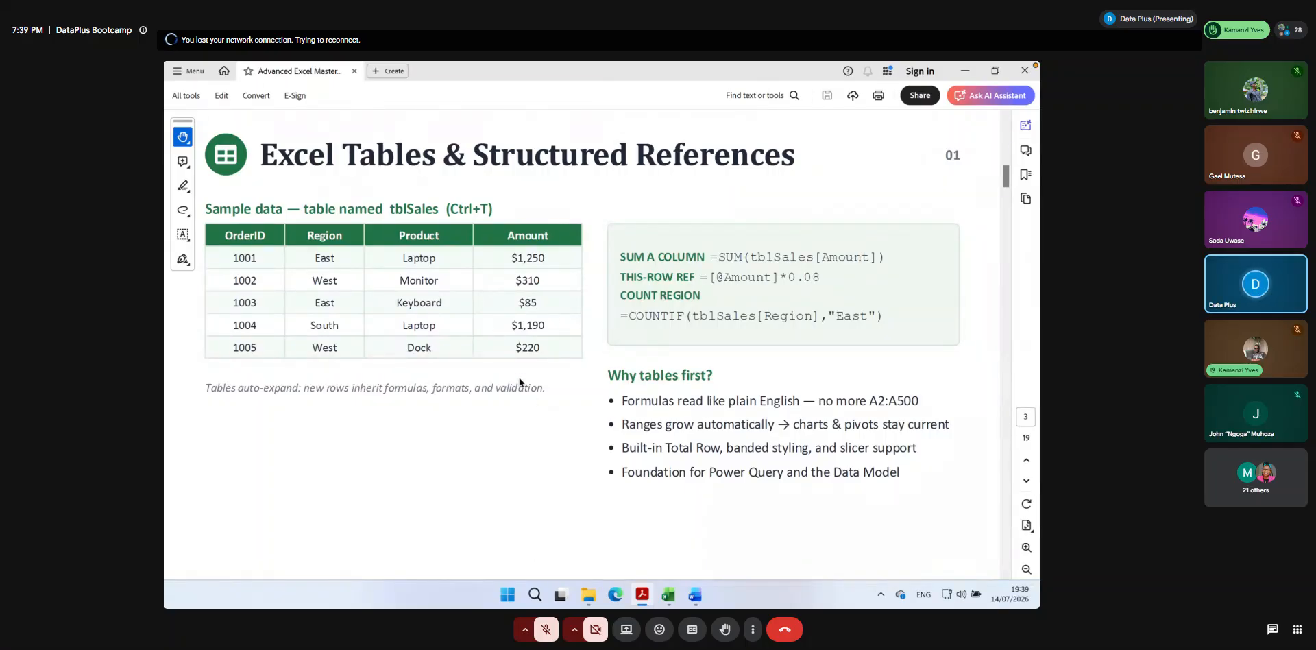
{"action": "left_click", "coordinate": [668, 594]}
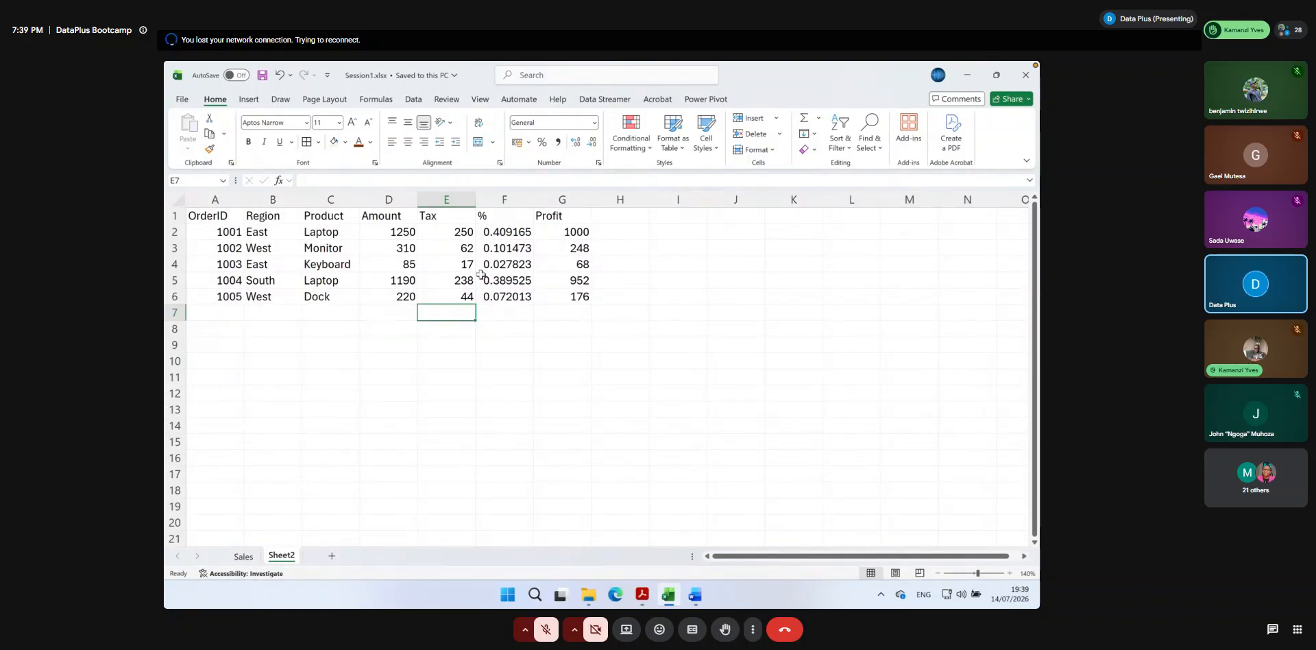
Convert the Sheet2 sales data in A1:G6 into an Excel table with headers
{"action": "left_click", "coordinate": [218, 217]}
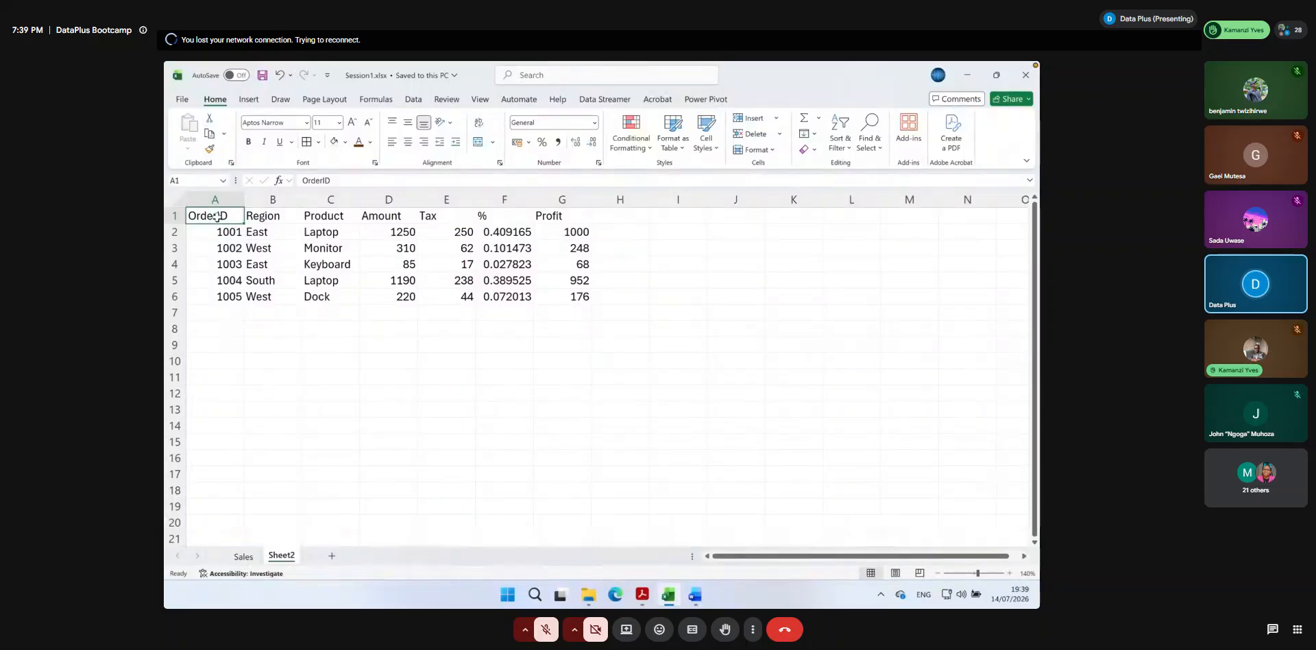
{"action": "left_click", "coordinate": [250, 100]}
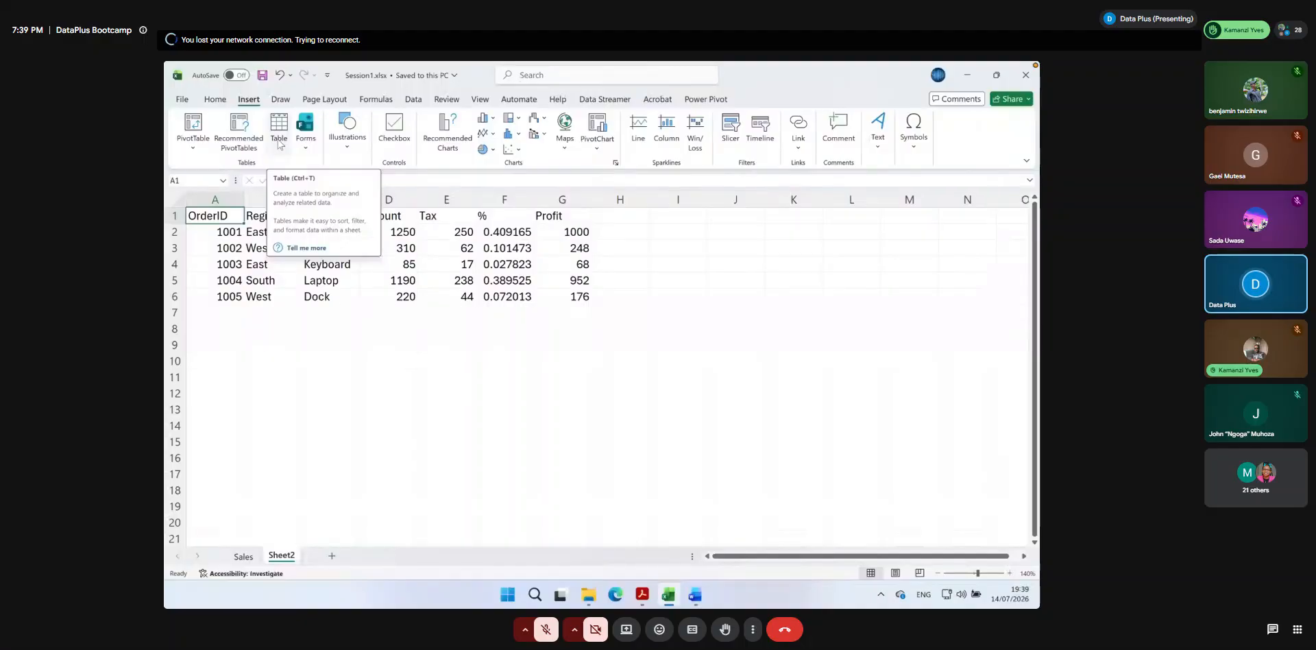
{"action": "key", "text": "super+plus"}
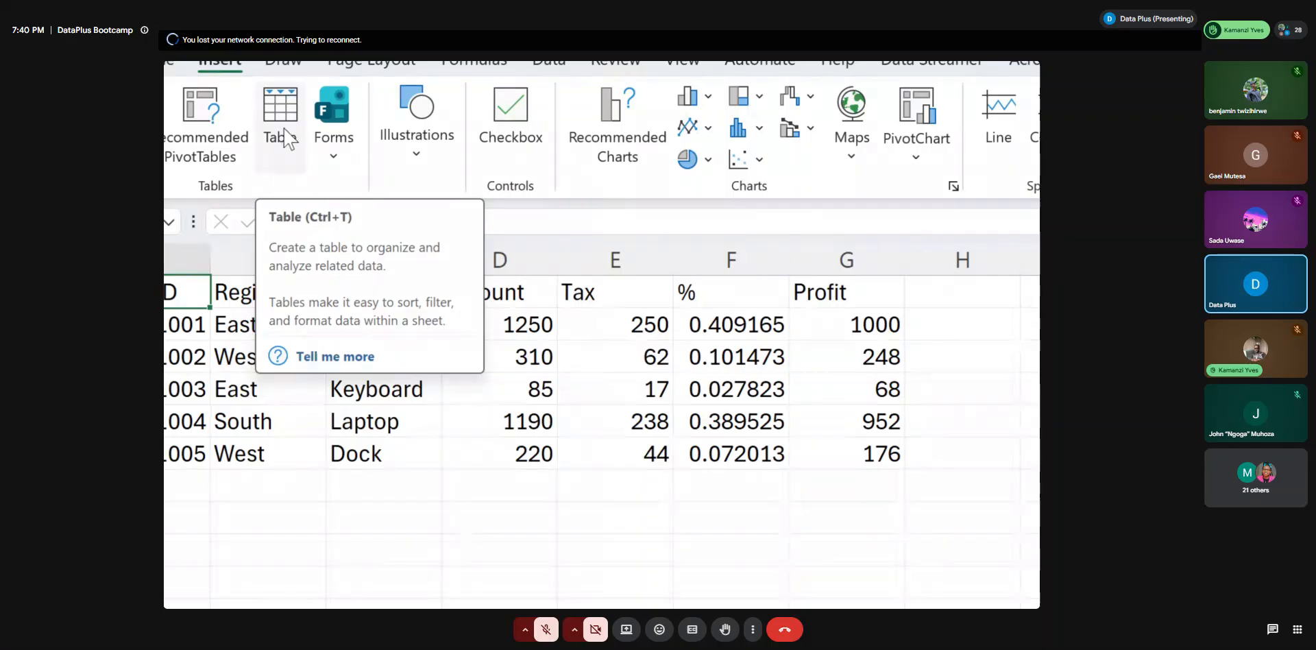
{"action": "left_click", "coordinate": [287, 137]}
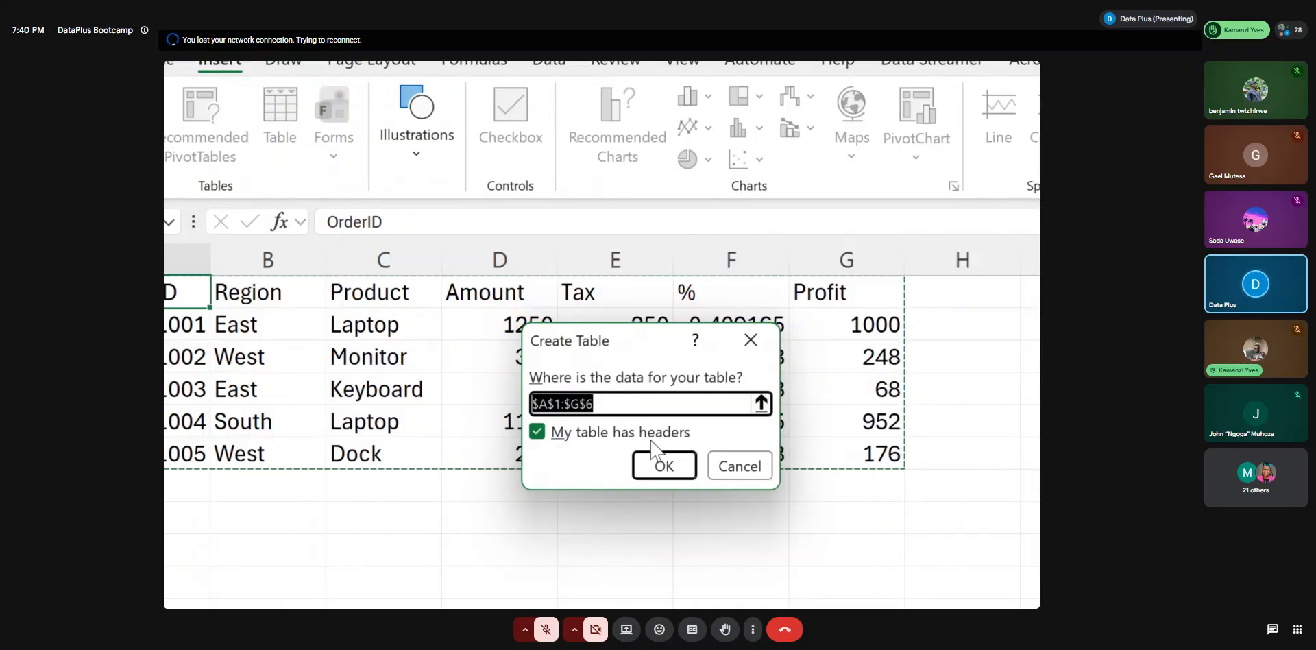
{"action": "left_click", "coordinate": [663, 465]}
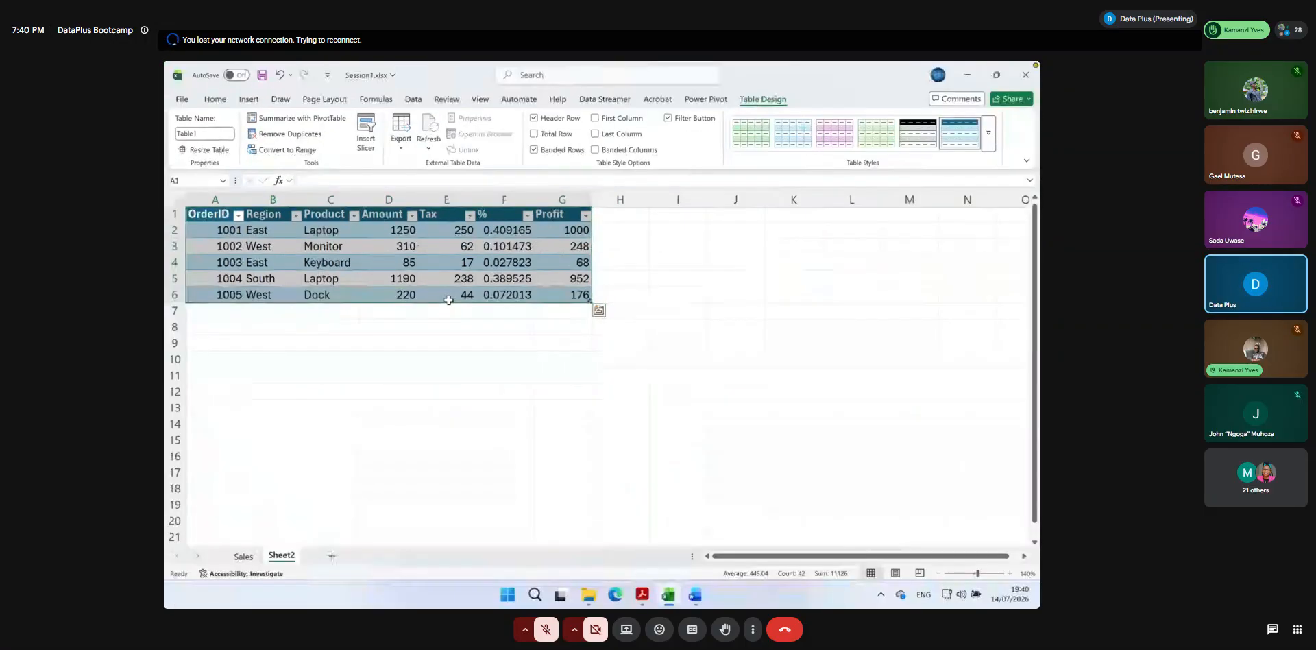
Try a light pink banded style on the sales table and settle on the light green banded style
{"action": "left_click", "coordinate": [1008, 574]}
{"action": "left_click", "coordinate": [1009, 574]}
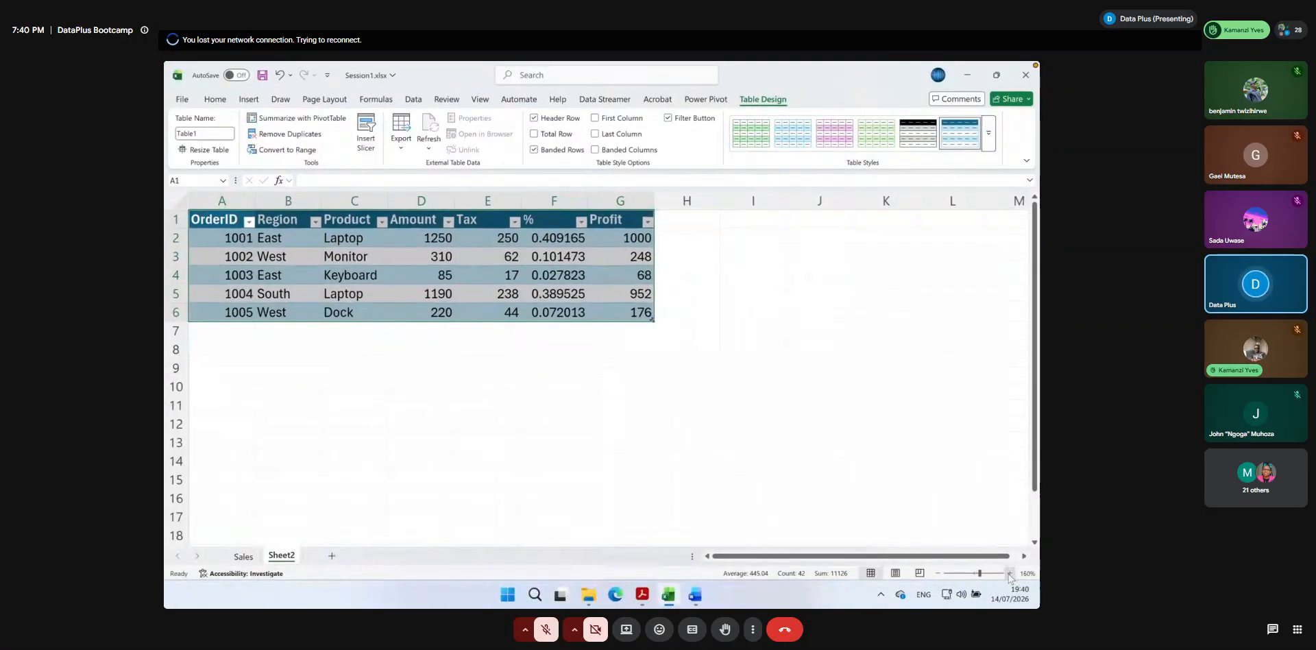
{"action": "left_click", "coordinate": [1009, 573]}
{"action": "left_click", "coordinate": [1009, 574]}
{"action": "left_click", "coordinate": [1009, 573]}
{"action": "left_click", "coordinate": [1009, 573]}
{"action": "left_click", "coordinate": [1008, 574]}
{"action": "left_click", "coordinate": [1008, 574]}
{"action": "left_click", "coordinate": [1009, 574]}
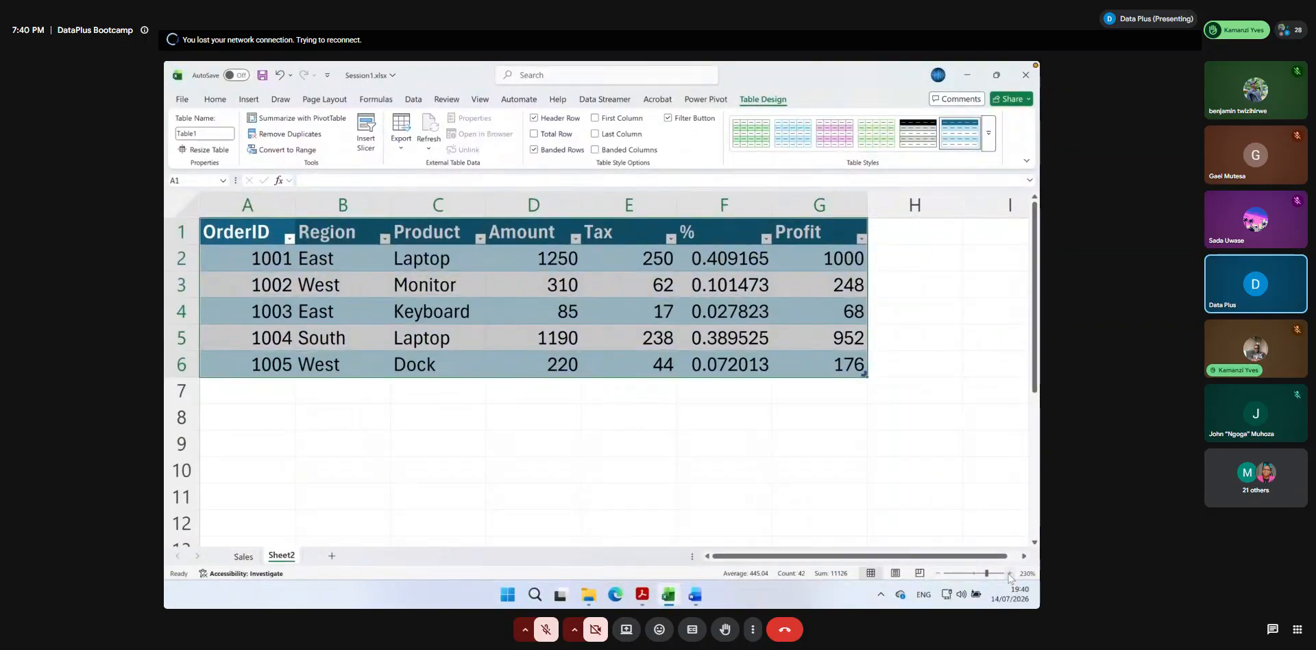
{"action": "left_click", "coordinate": [1009, 574]}
{"action": "left_click", "coordinate": [1008, 574]}
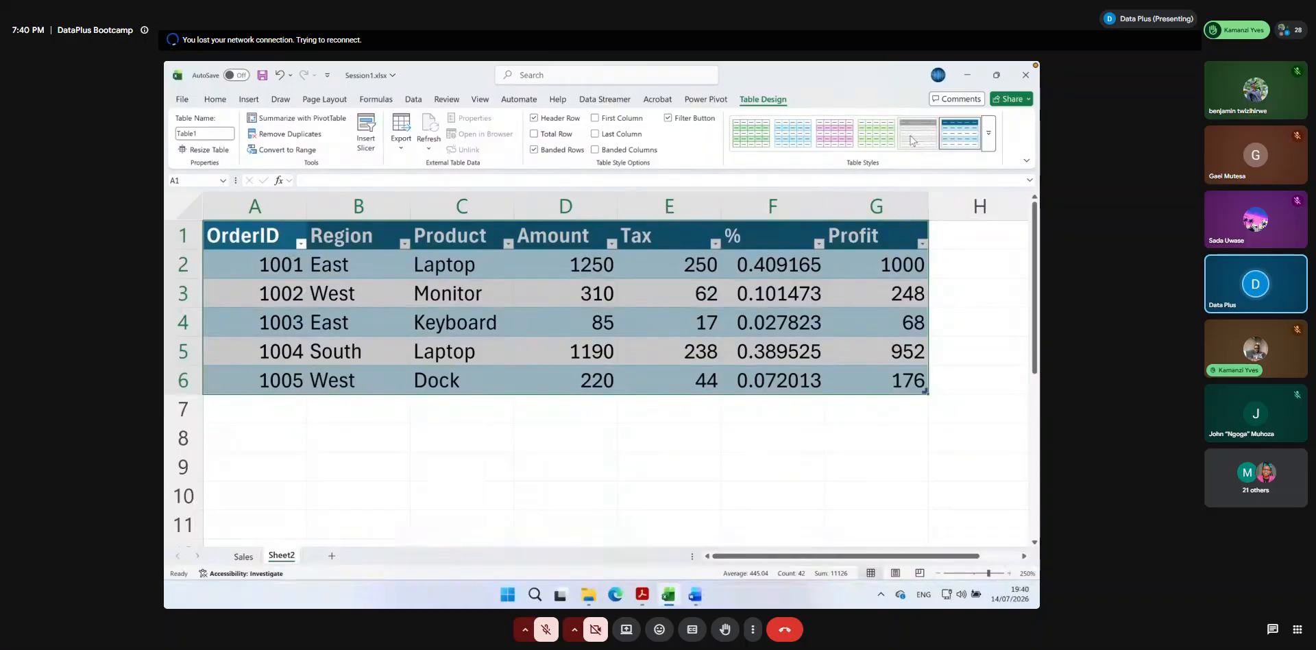
{"action": "left_click", "coordinate": [875, 133]}
{"action": "left_click", "coordinate": [842, 136]}
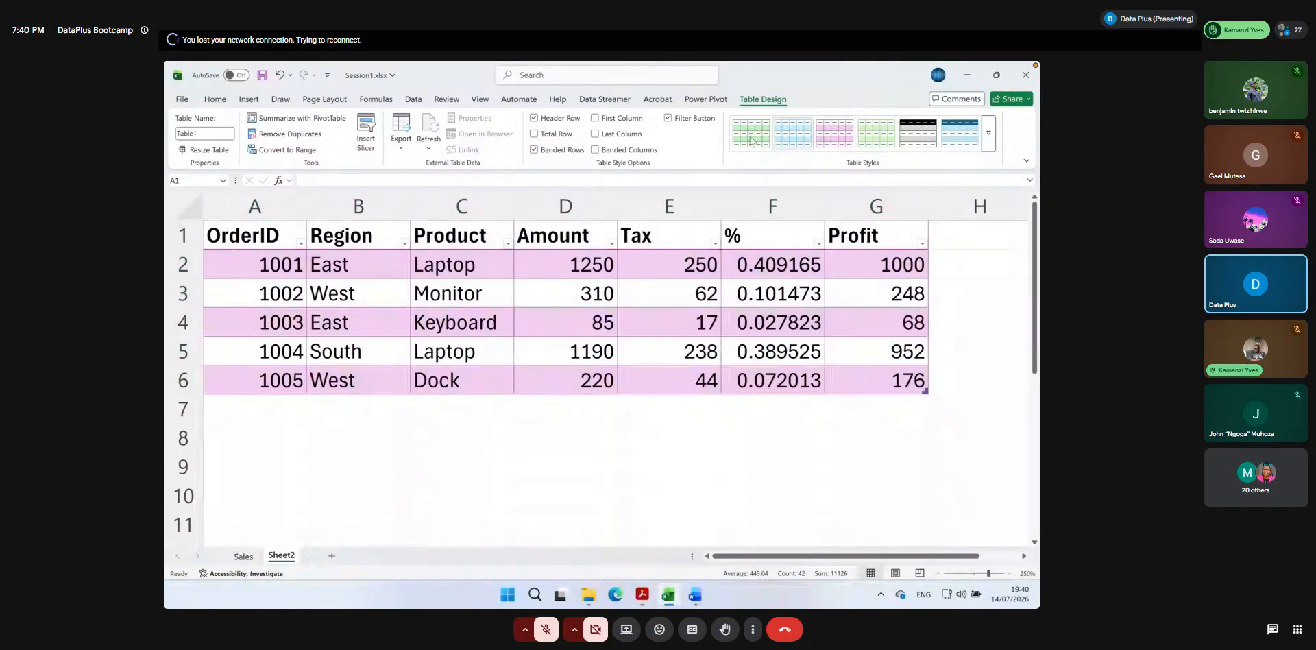
{"action": "left_click", "coordinate": [988, 133]}
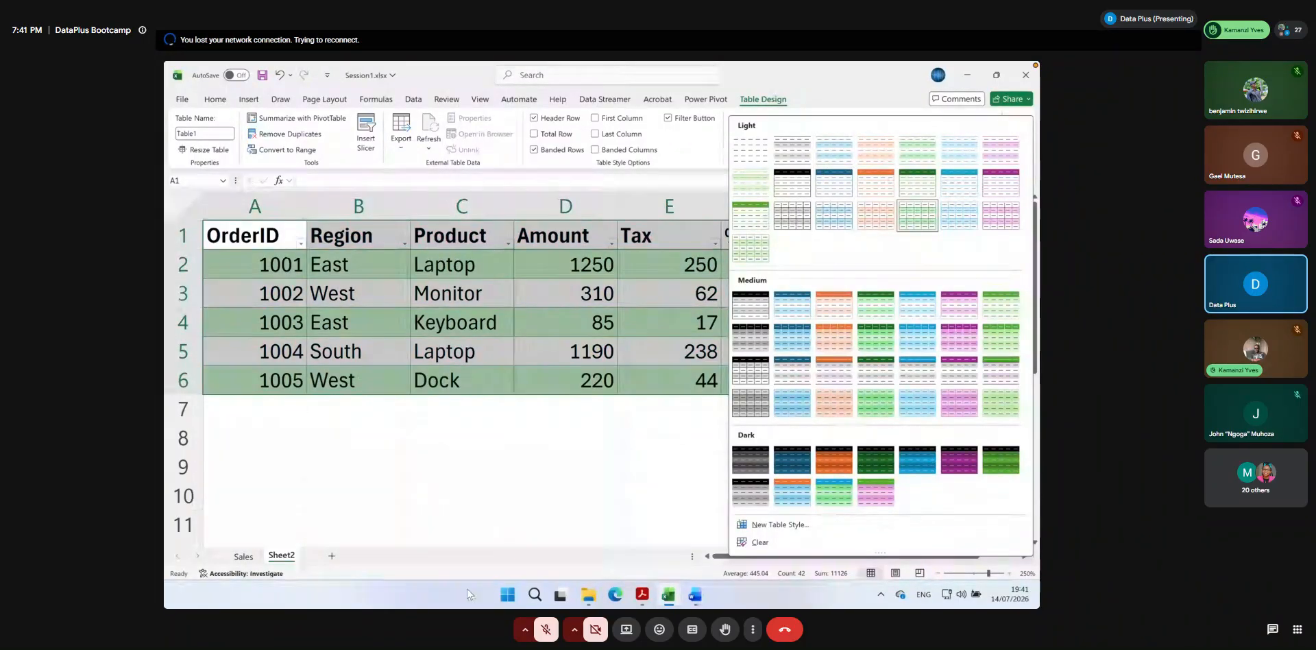
{"action": "left_click", "coordinate": [478, 539]}
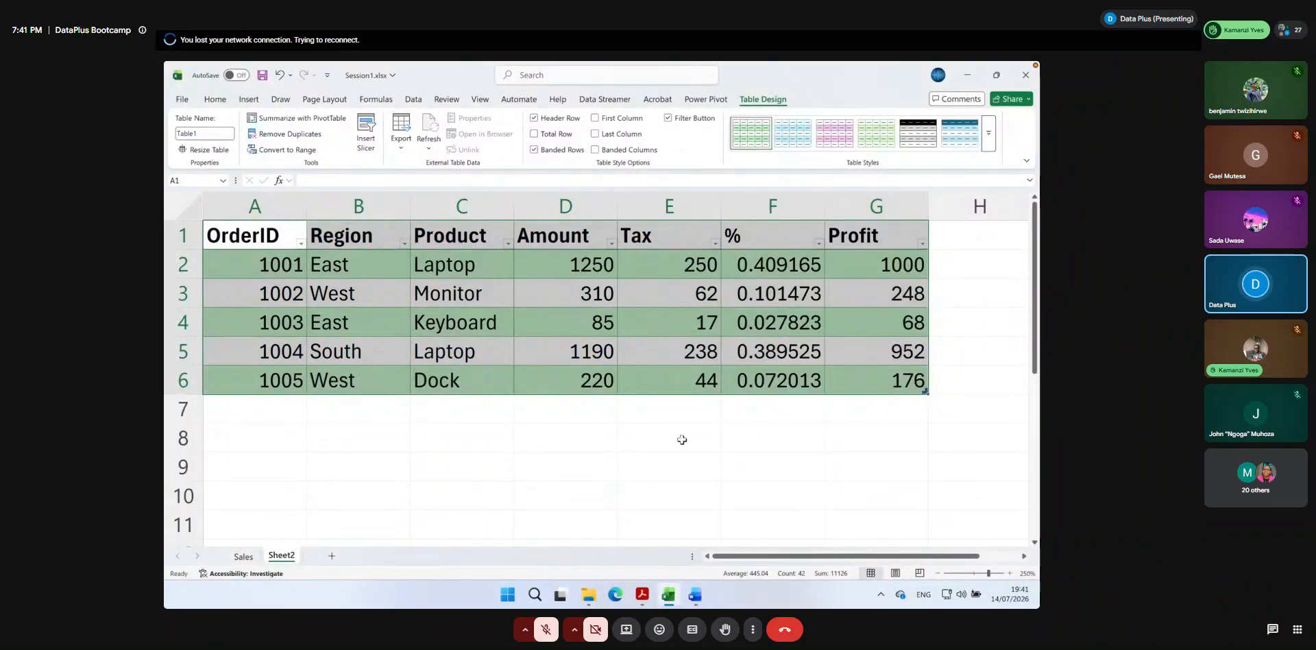
{"action": "left_click", "coordinate": [938, 573]}
{"action": "left_click", "coordinate": [938, 573]}
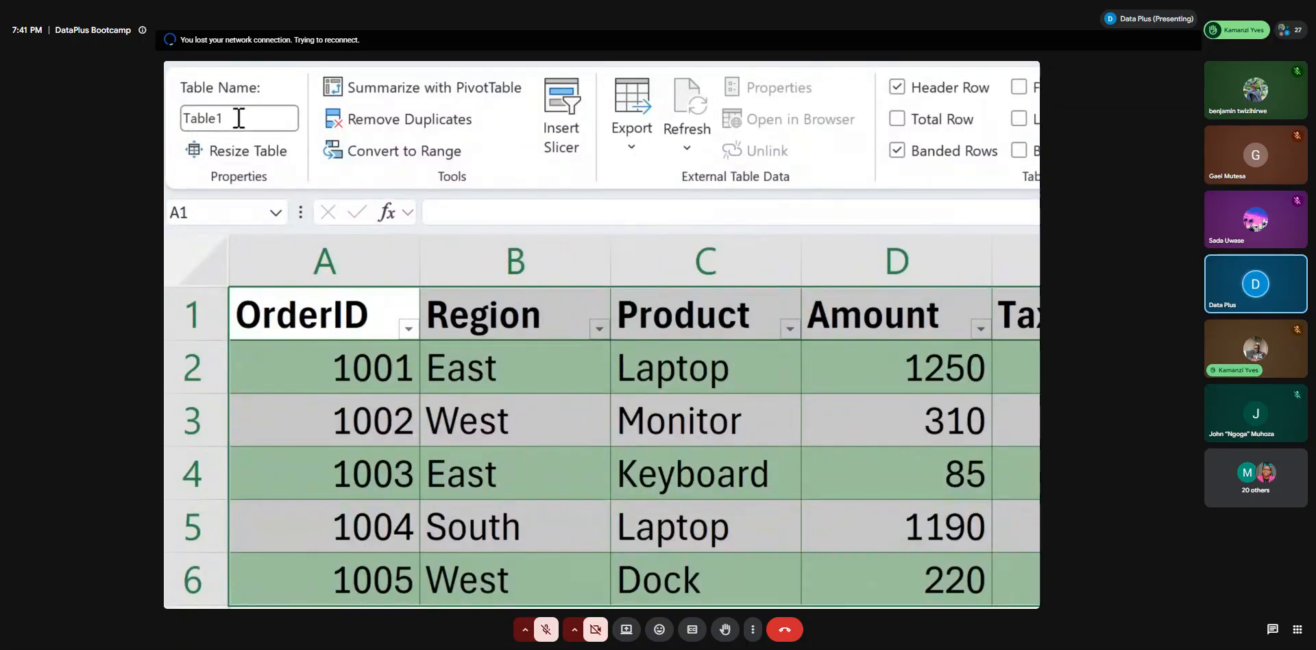
Rename the Sheet2 sales table as Sales
{"action": "left_click_drag", "start_coordinate": [252, 124], "coordinate": [205, 121]}
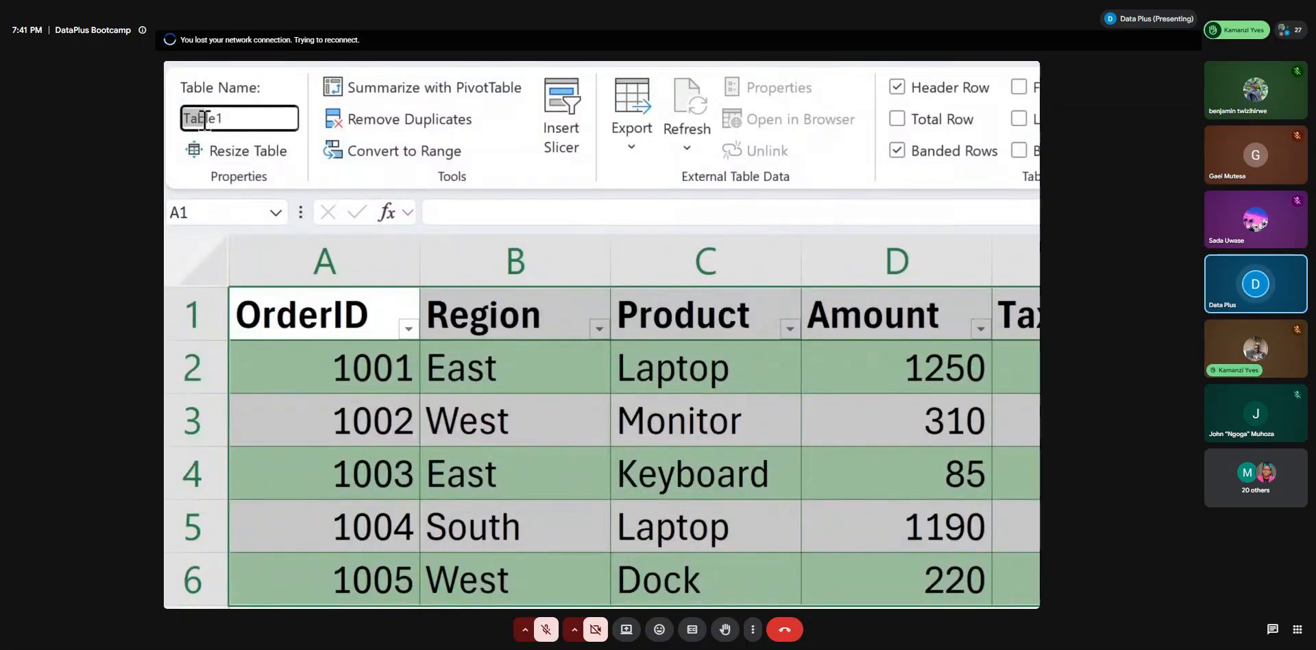
{"action": "left_click", "coordinate": [236, 119]}
{"action": "left_click_drag", "start_coordinate": [236, 119], "coordinate": [176, 121]}
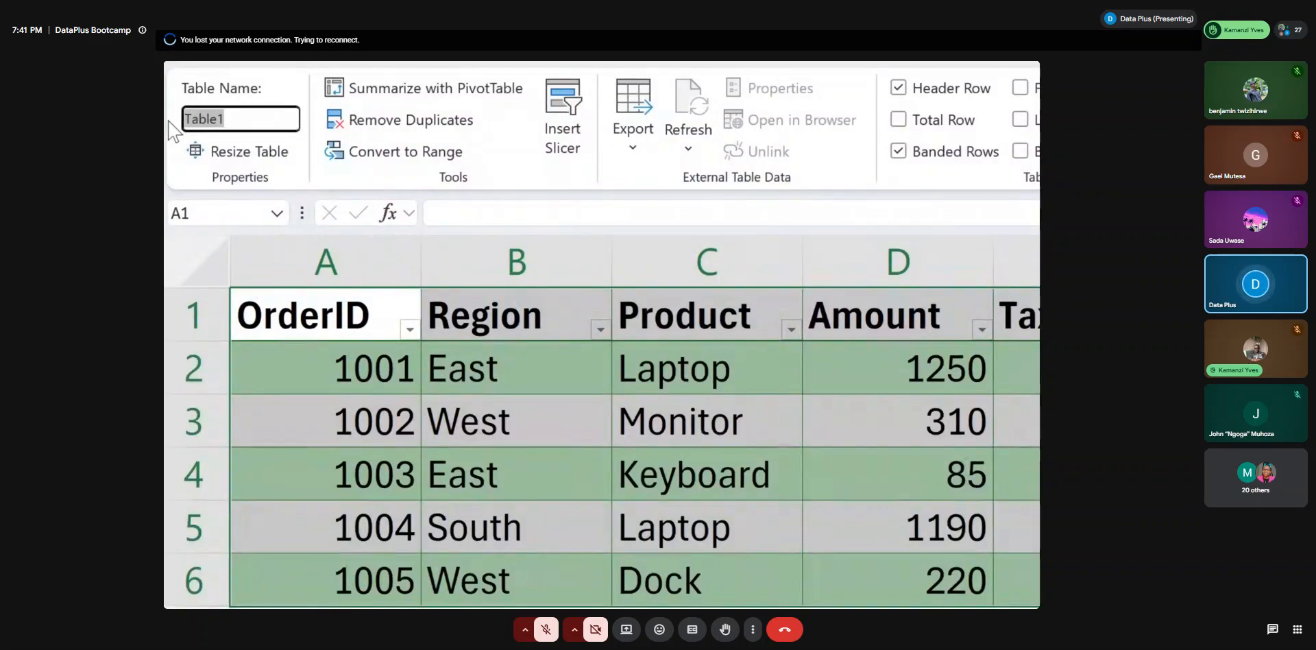
{"action": "key", "text": "BackSpace"}
{"action": "type", "text": "Sales"}
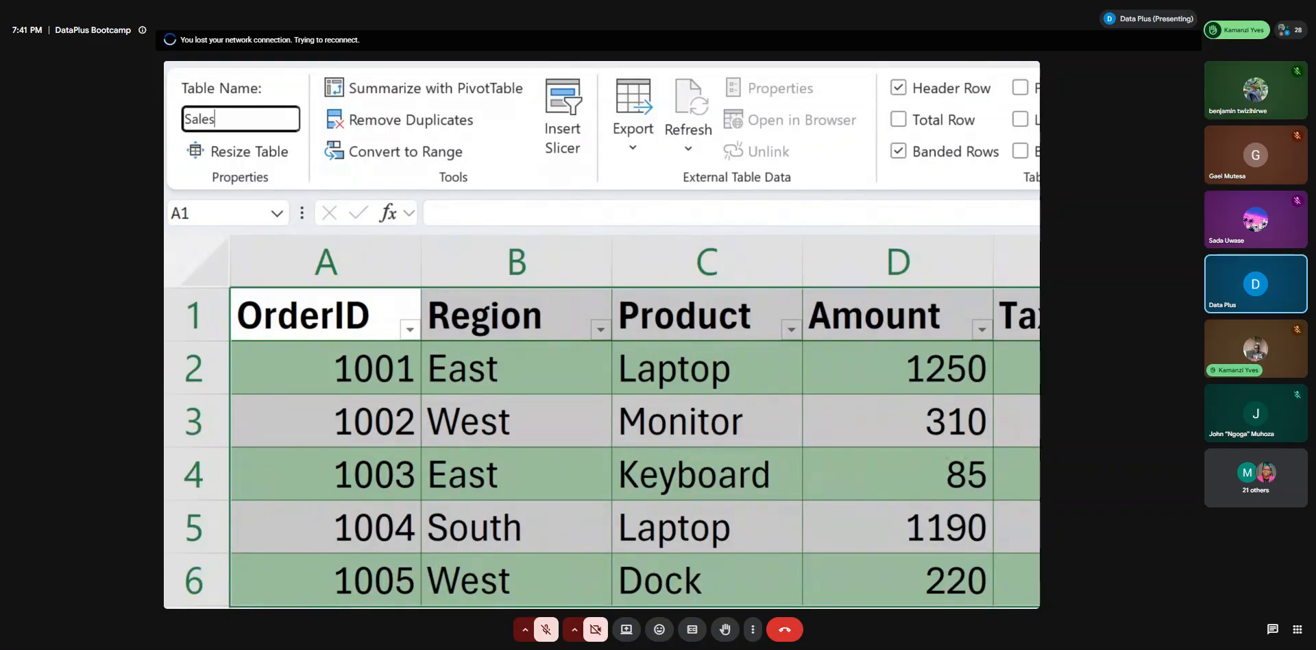
{"action": "key", "text": "Return"}
Check the sample table's name on the Acrobat slide, then return to Excel and rename the sales table as tblSales
{"action": "key", "text": "alt+Tab"}
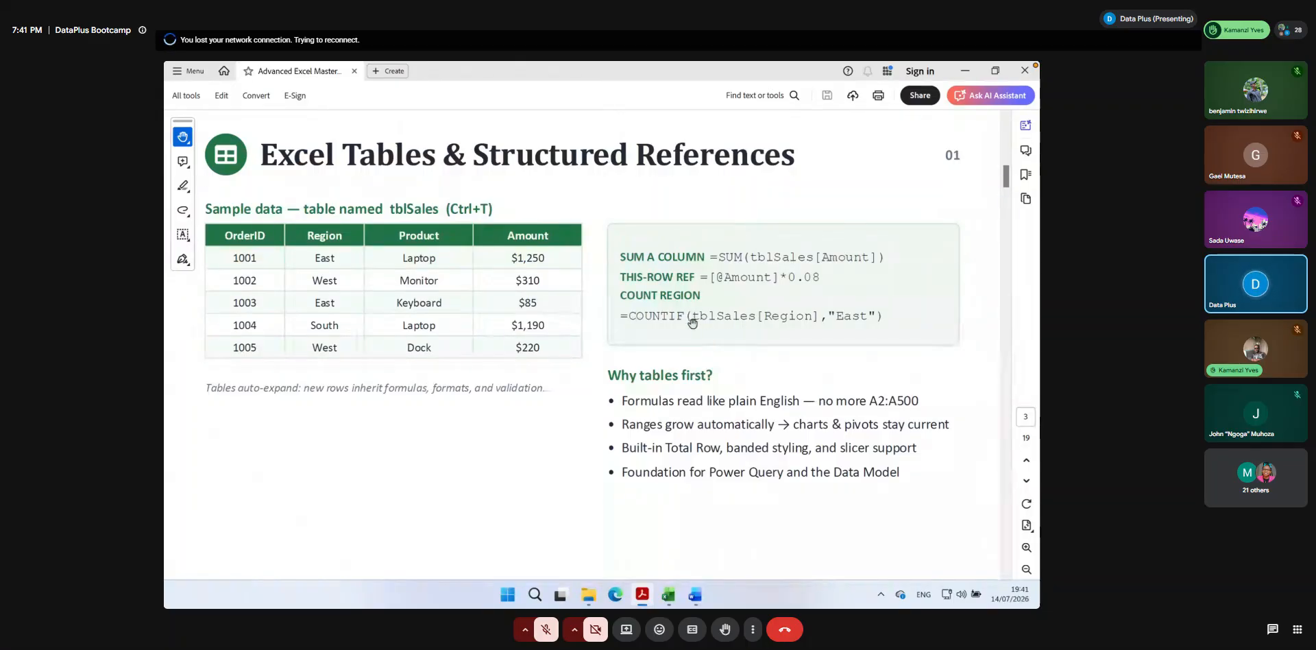
{"action": "left_click", "coordinate": [668, 595]}
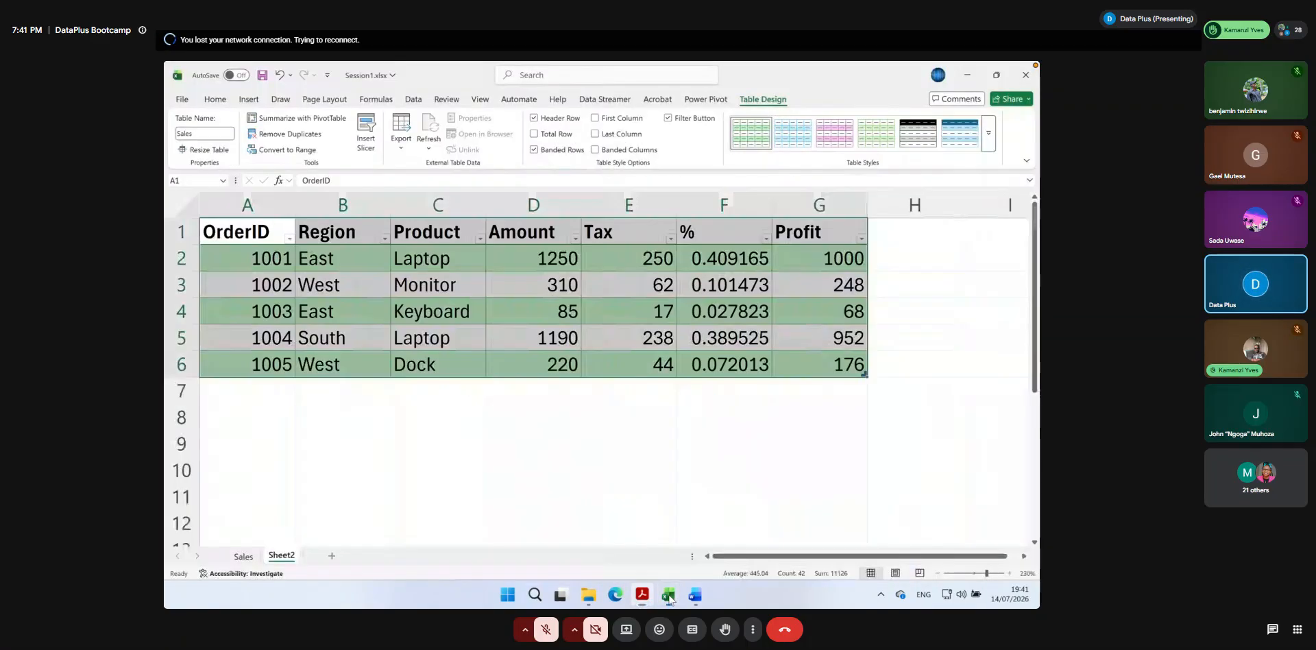
{"action": "left_click", "coordinate": [177, 134]}
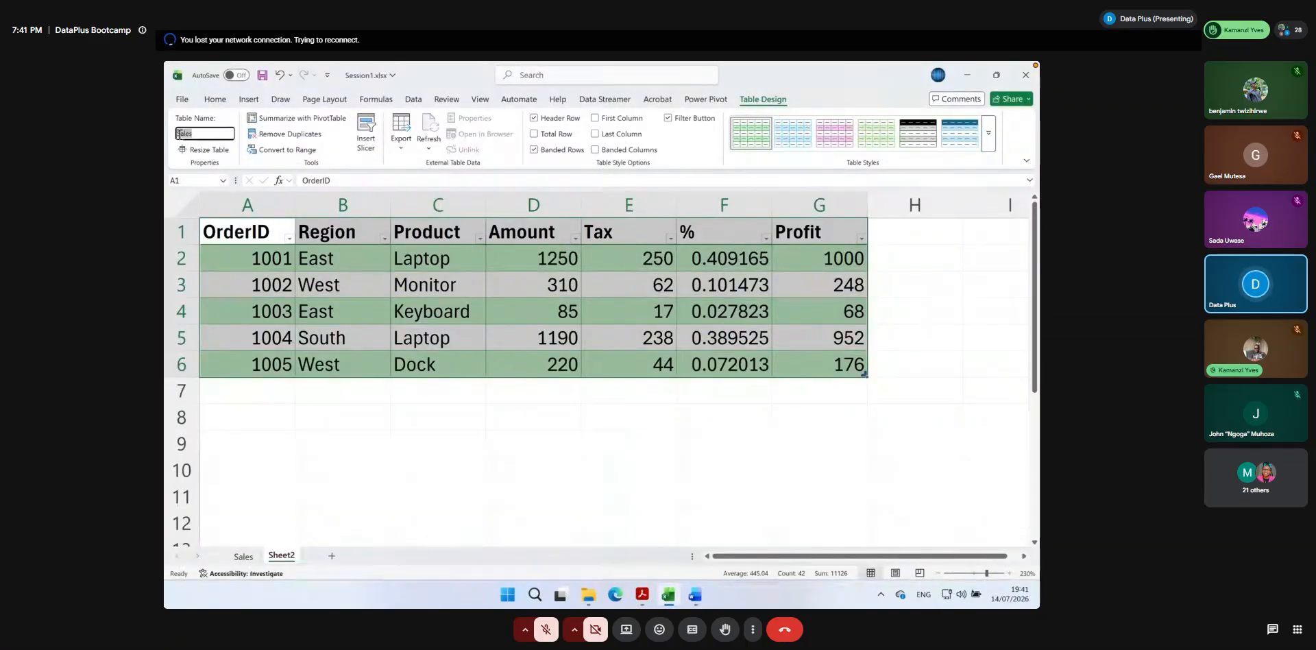
{"action": "left_click", "coordinate": [177, 133]}
{"action": "type", "text": "tbl"}
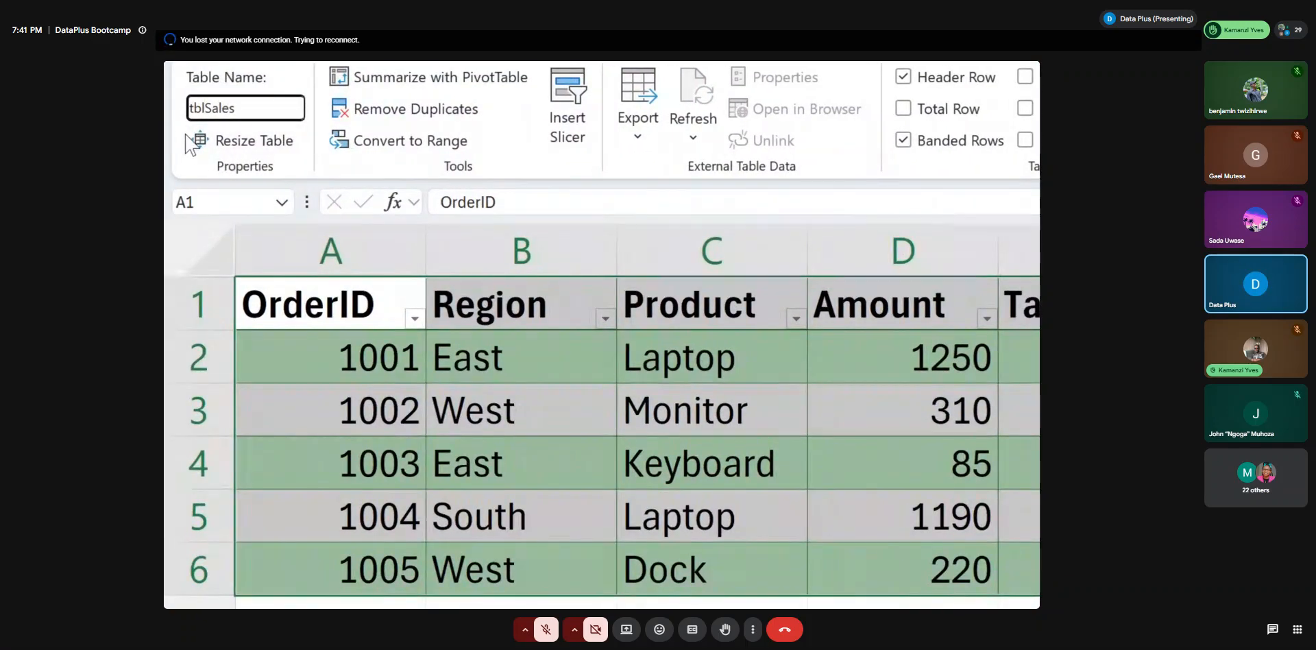
{"action": "key", "text": "Return"}
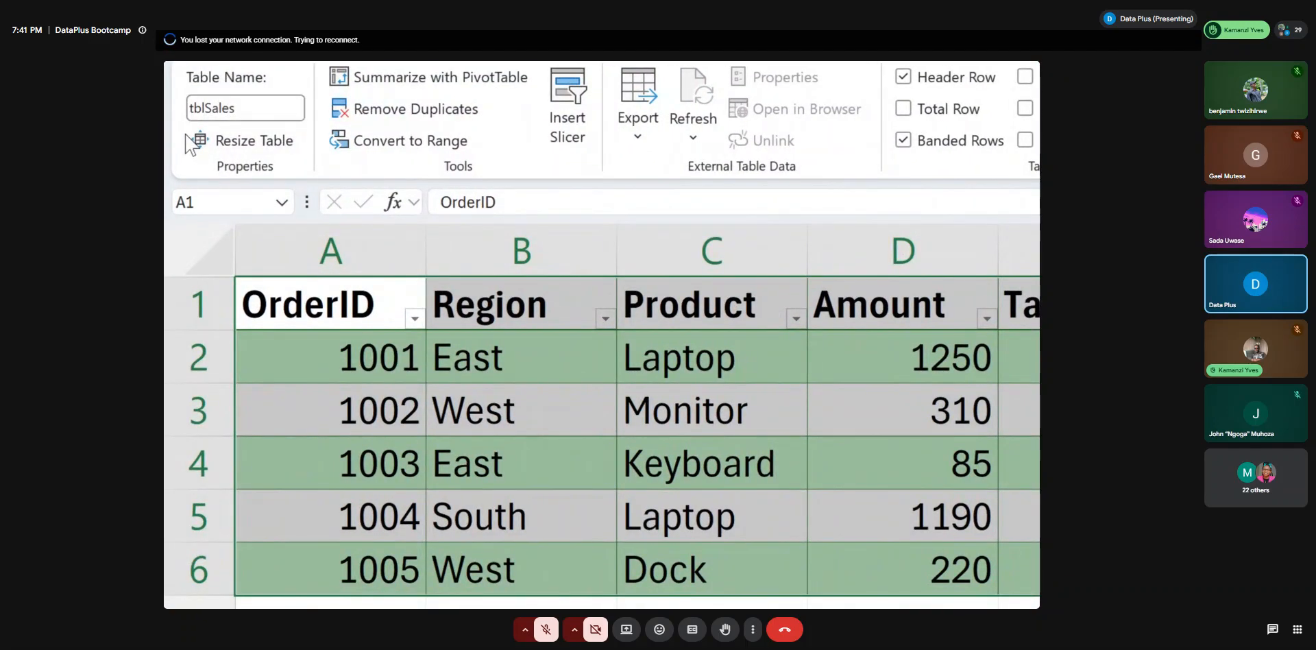
{"action": "left_click", "coordinate": [541, 366]}
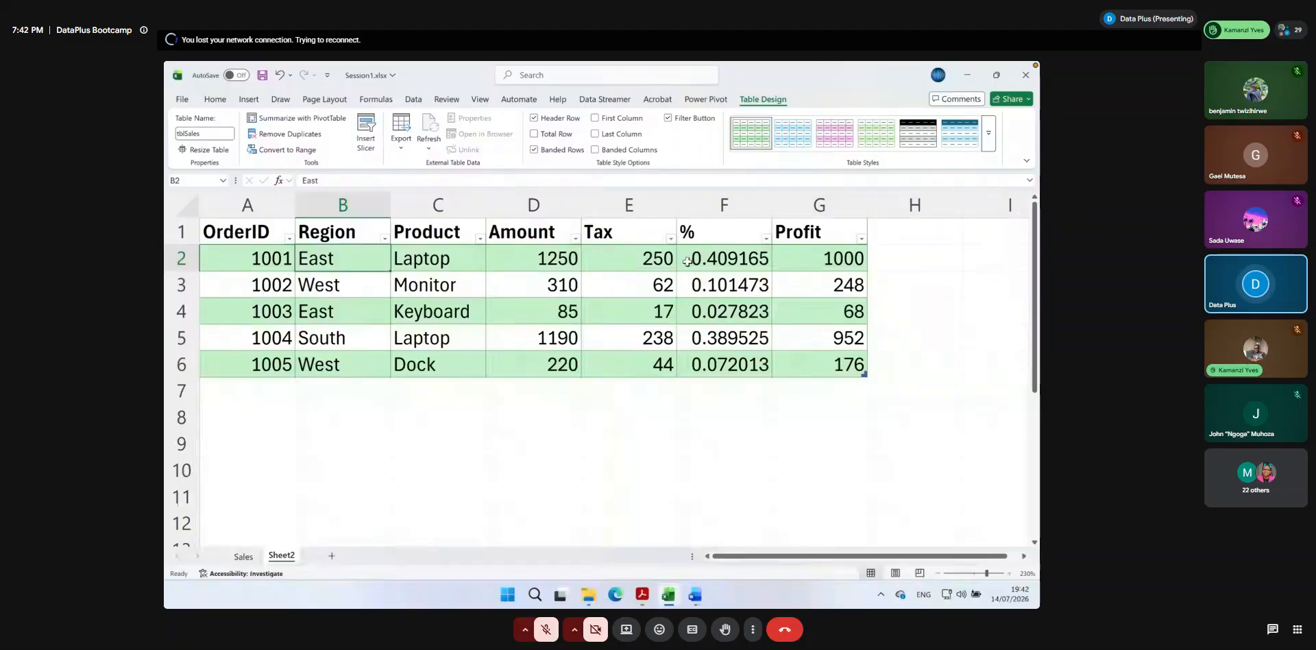
{"action": "left_click", "coordinate": [629, 204]}
{"action": "left_click_drag", "start_coordinate": [653, 202], "coordinate": [813, 197]}
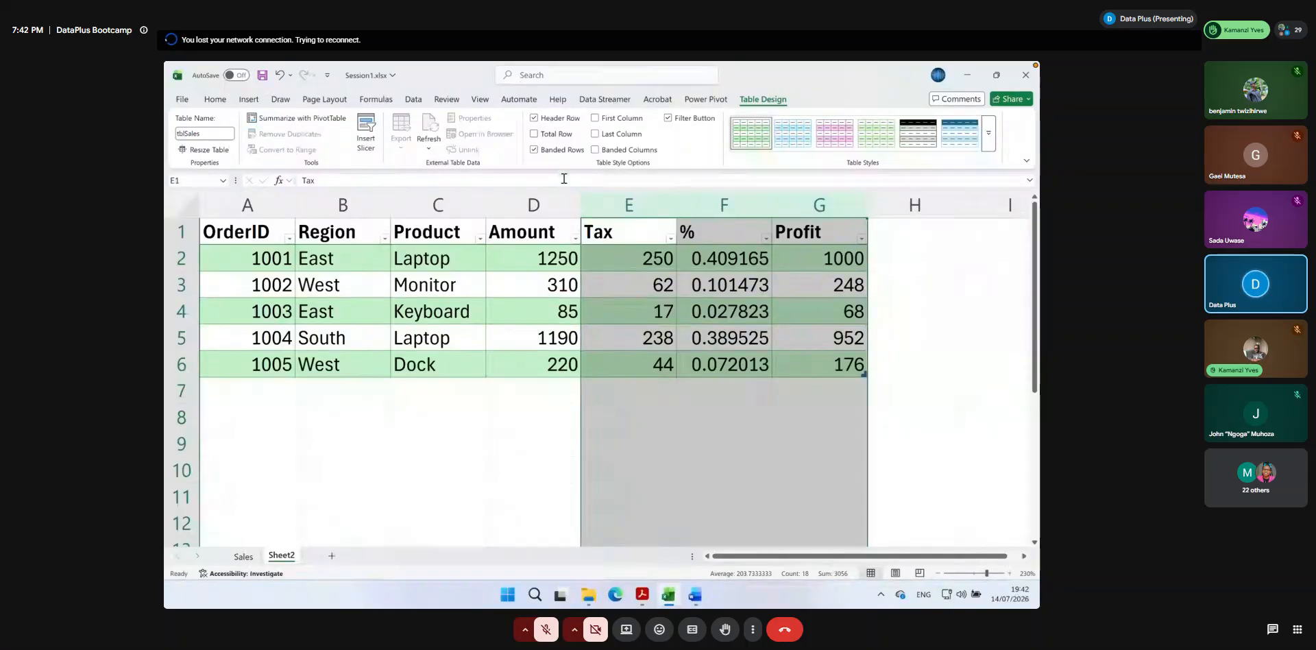
{"action": "left_click", "coordinate": [209, 100]}
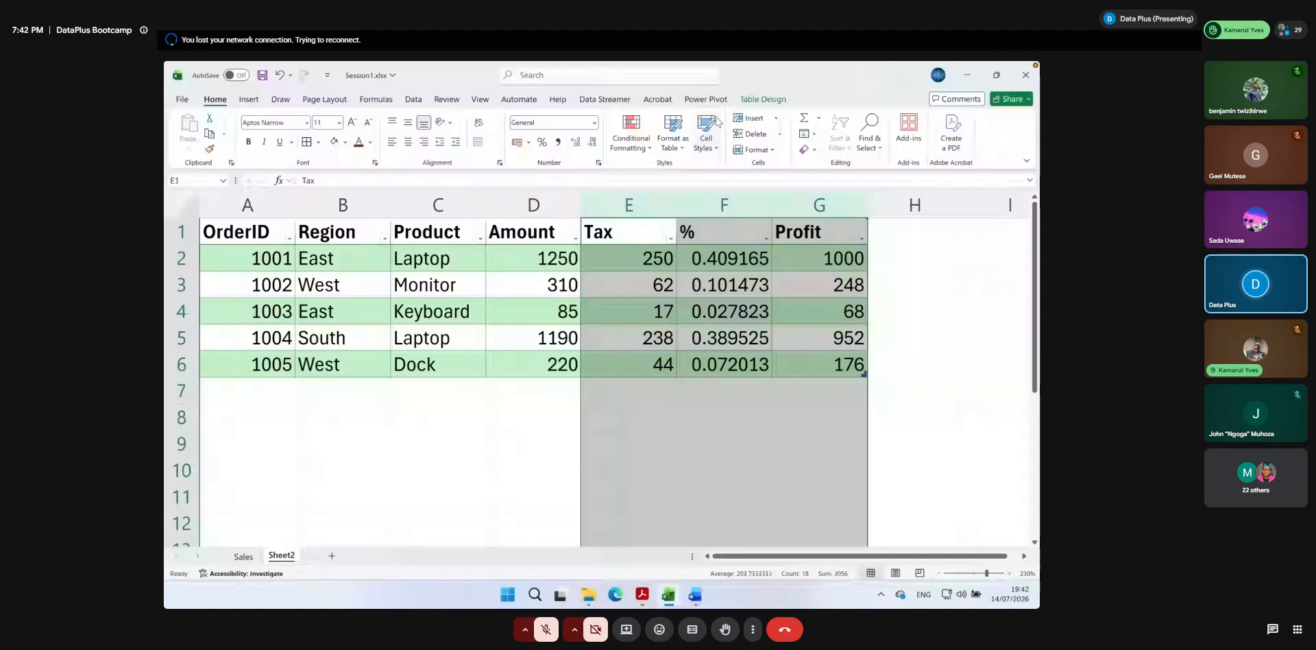
{"action": "right_click", "coordinate": [626, 210]}
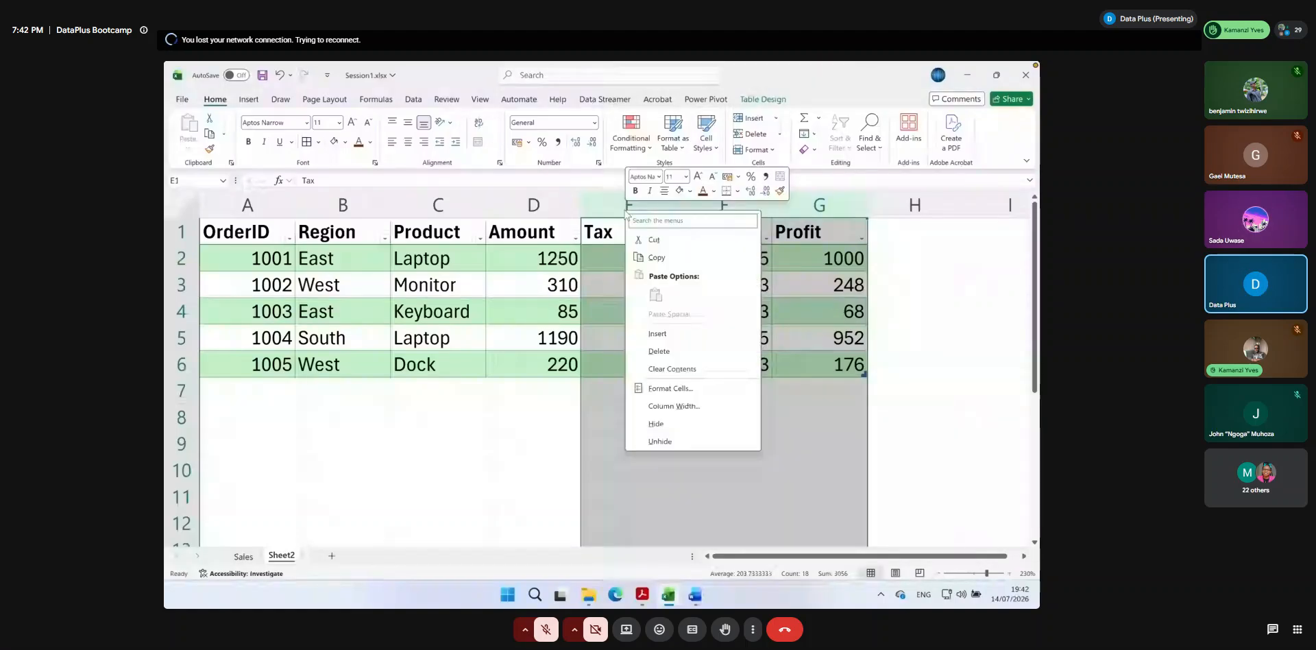
{"action": "key", "text": "Escape"}
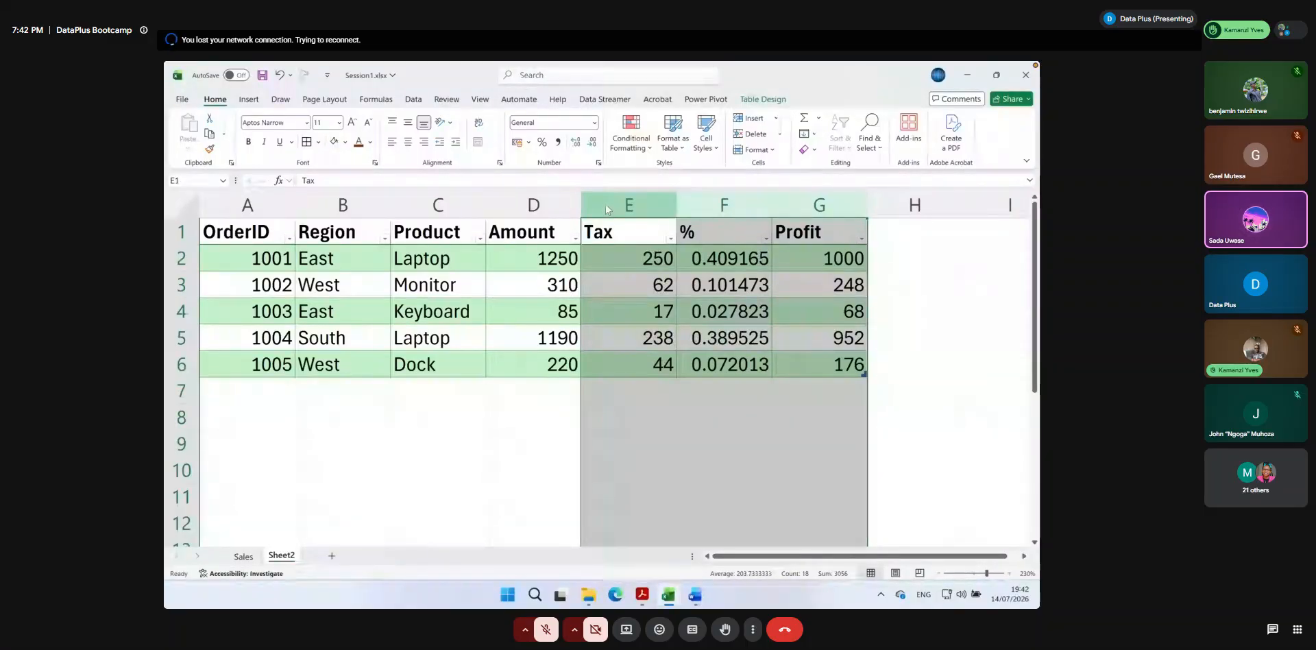
{"action": "left_click", "coordinate": [474, 444]}
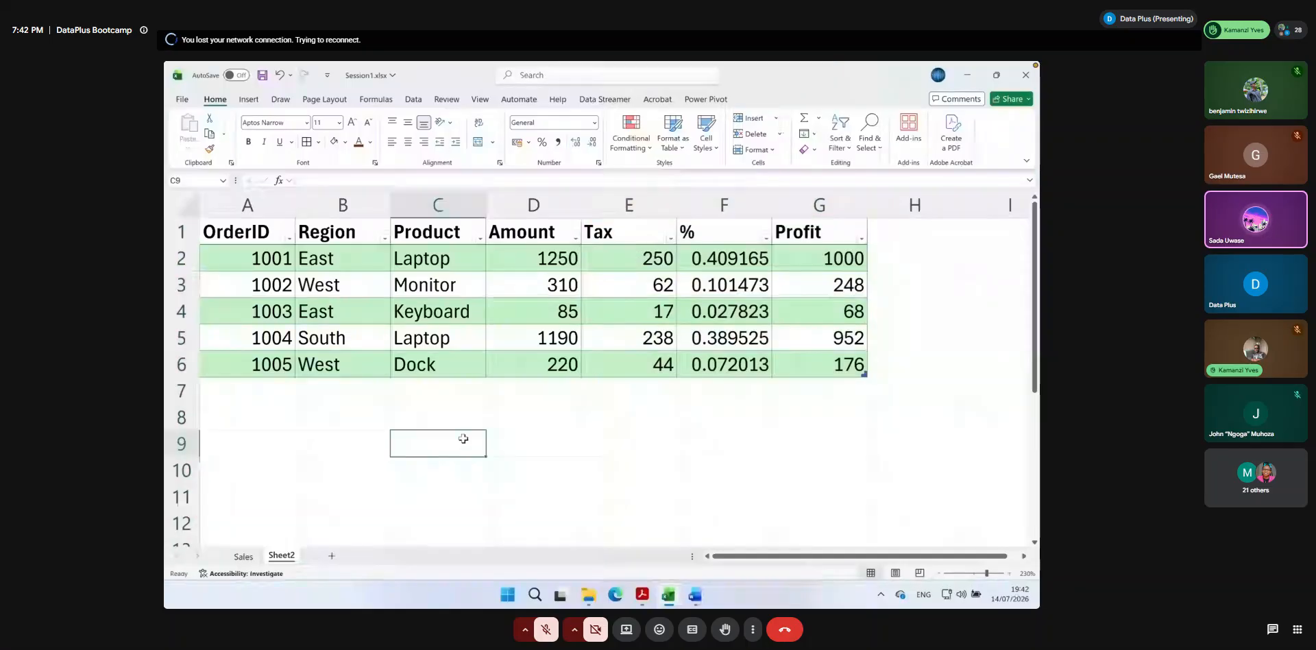
Undo the sales table's renaming, style changes and conversion so that Sheet2 holds a plain data range
{"action": "left_click", "coordinate": [280, 76]}
{"action": "scroll", "coordinate": [280, 78], "scroll_direction": "up", "scroll_amount": 2}
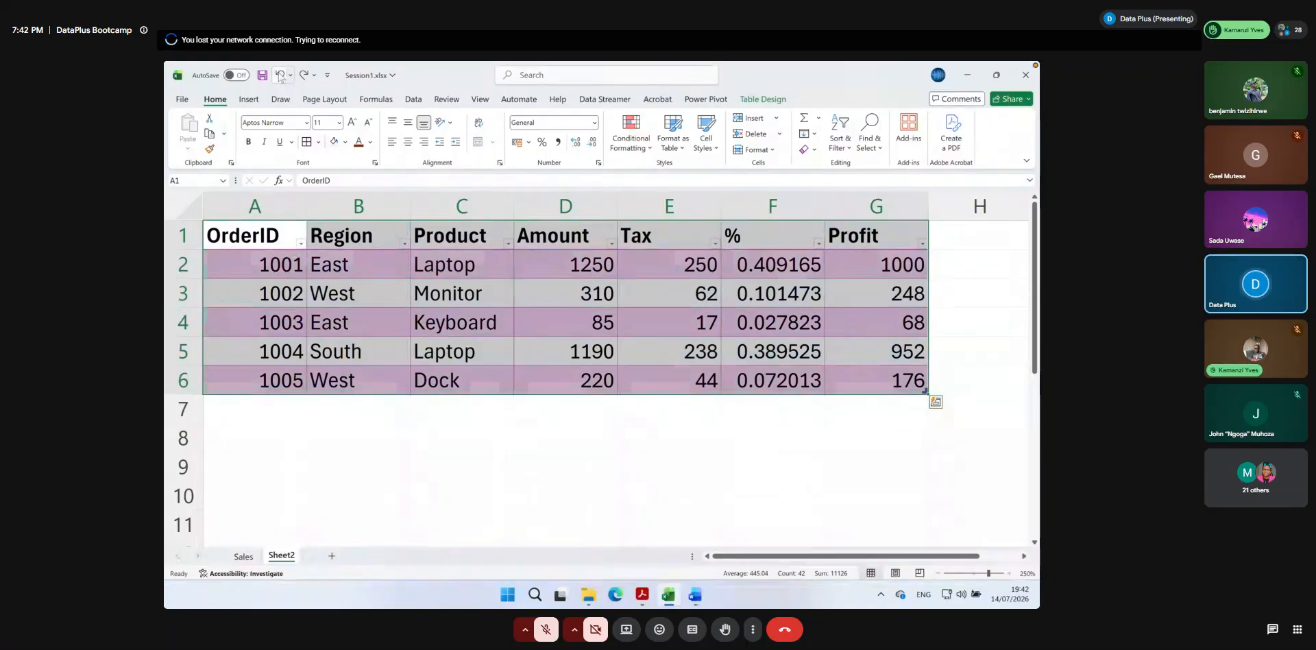
{"action": "left_click", "coordinate": [279, 75]}
{"action": "left_click", "coordinate": [280, 75]}
{"action": "left_click", "coordinate": [280, 76]}
{"action": "scroll", "coordinate": [280, 76], "scroll_direction": "down", "scroll_amount": 2}
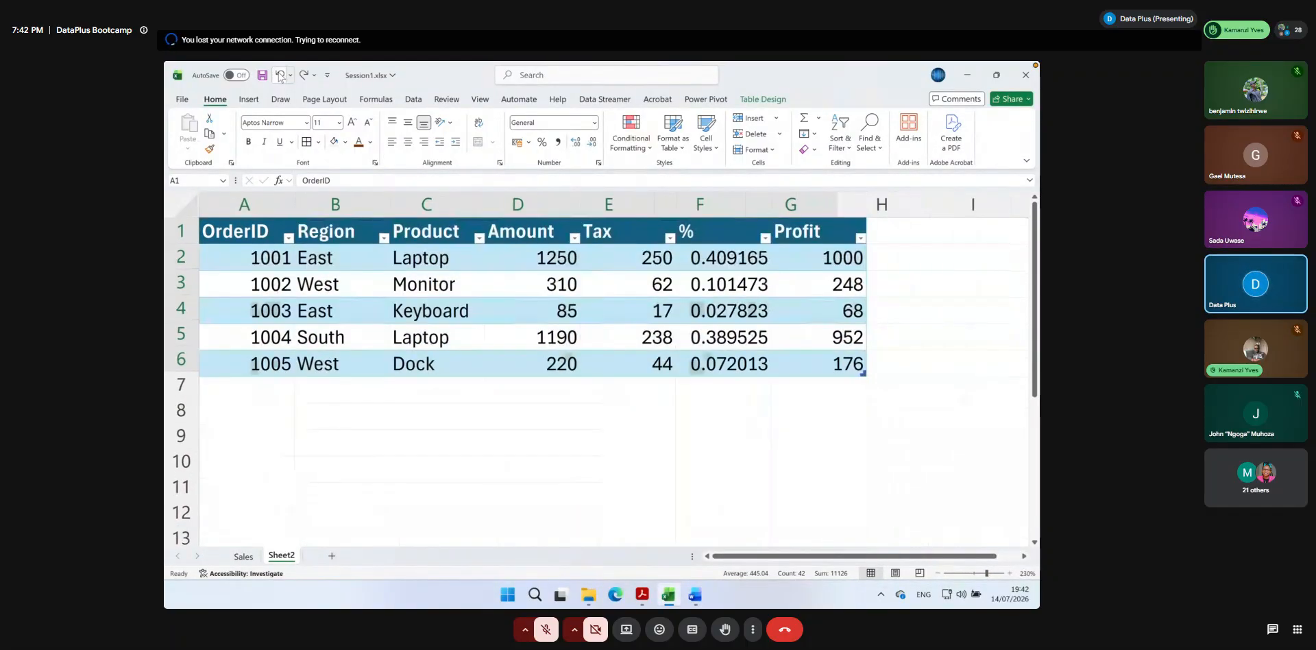
{"action": "scroll", "coordinate": [280, 78], "scroll_direction": "down", "scroll_amount": 3}
{"action": "scroll", "coordinate": [281, 78], "scroll_direction": "down", "scroll_amount": 2}
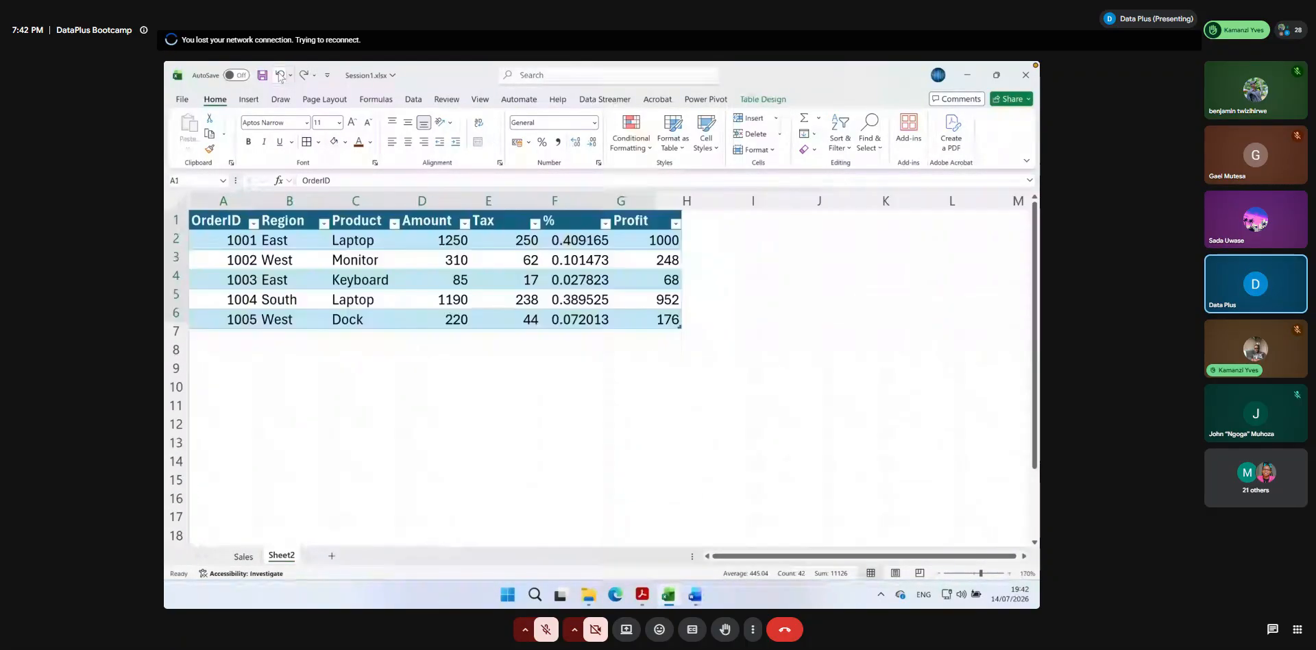
{"action": "left_click", "coordinate": [280, 76]}
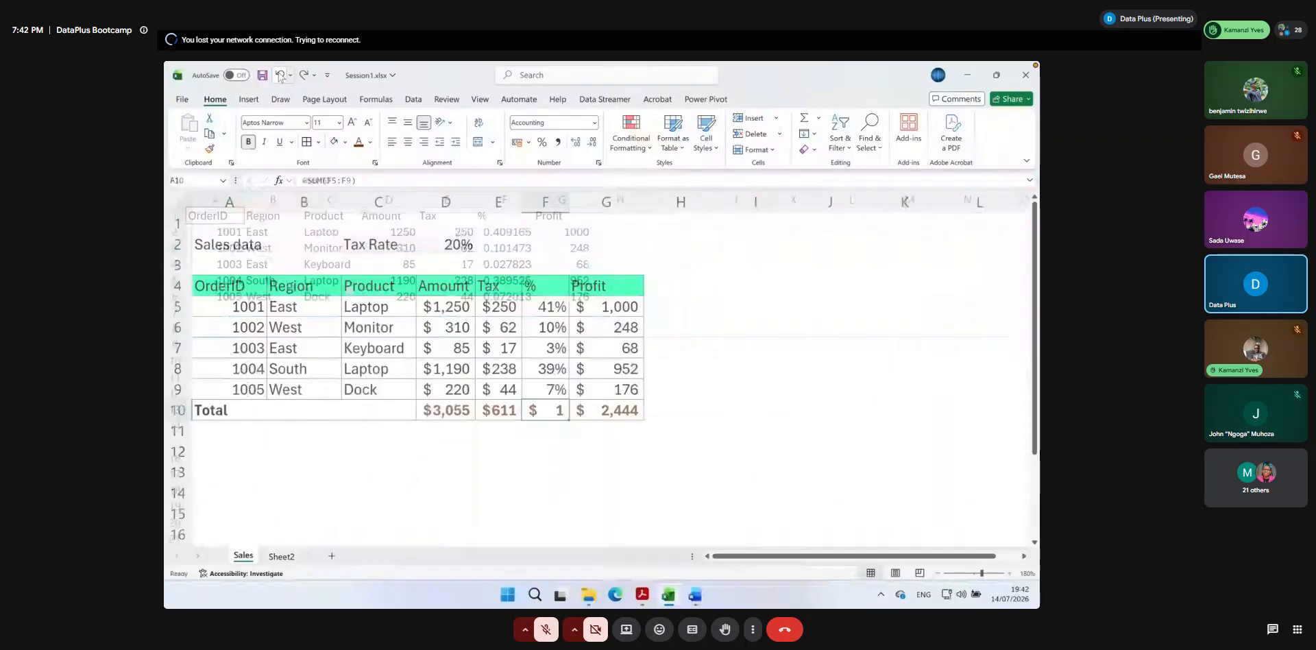
Redo the percentage format on the % total in F10 of the Sales sheet and go back to Sheet2
{"action": "left_click", "coordinate": [302, 75]}
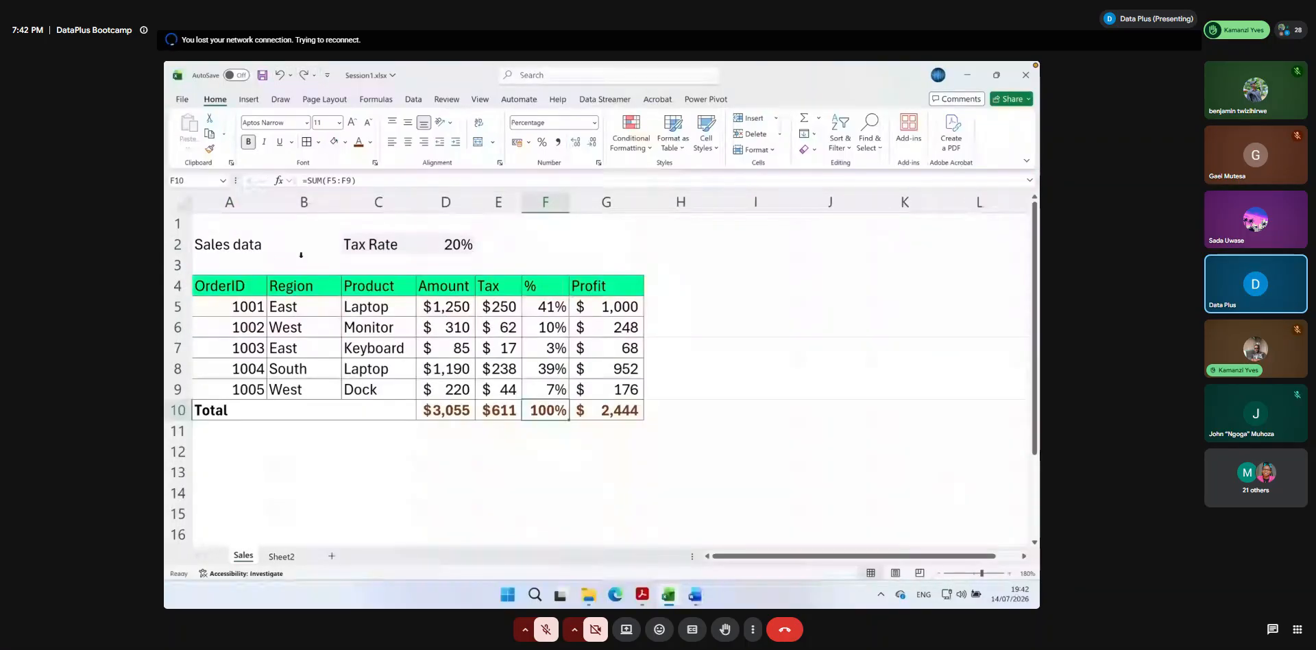
{"action": "left_click", "coordinate": [281, 556]}
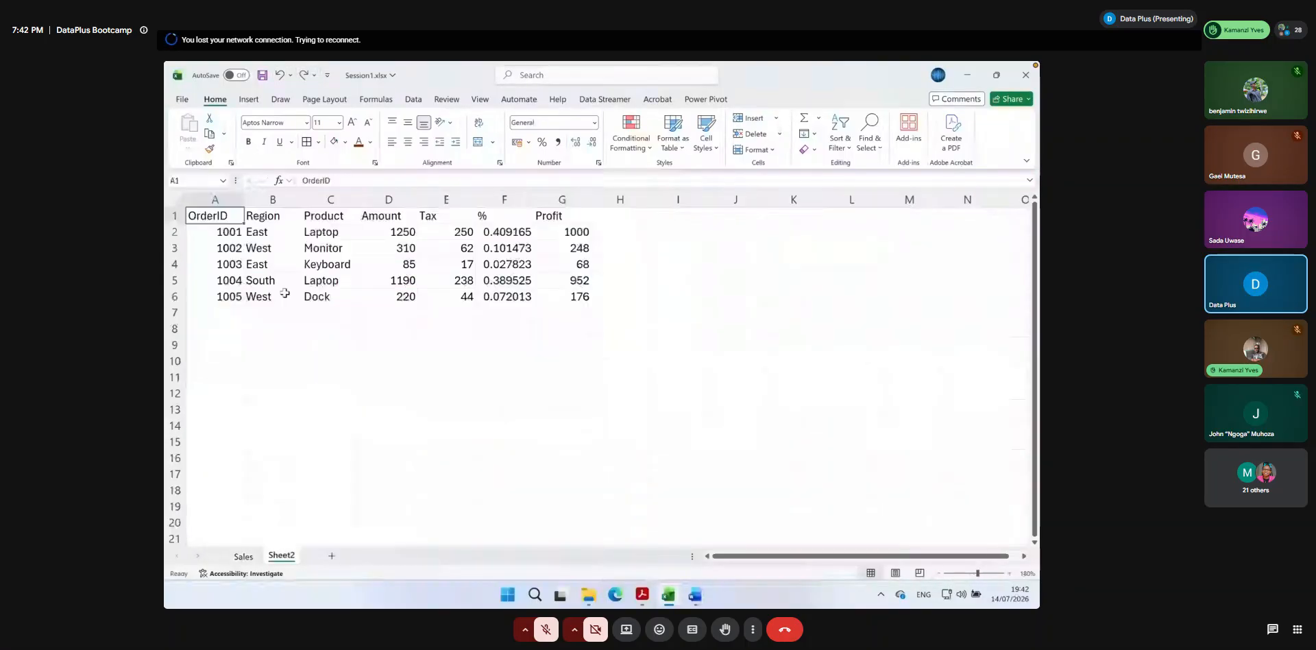
{"action": "left_click", "coordinate": [263, 263]}
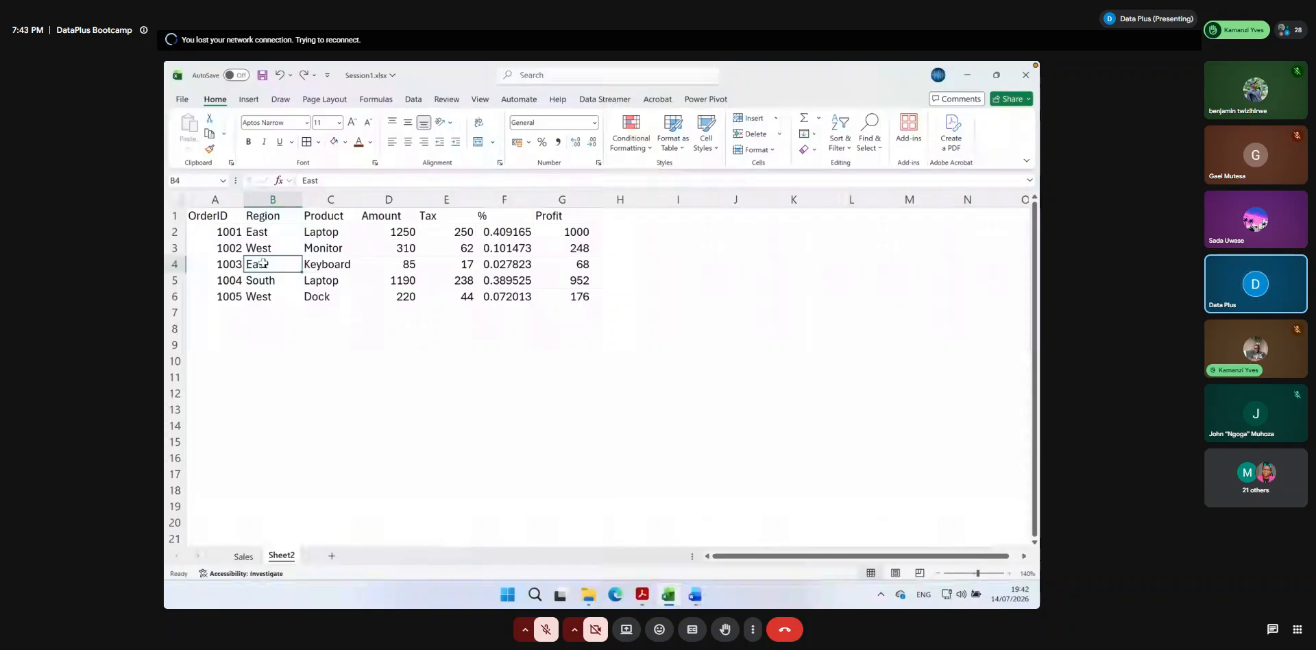
{"action": "left_click", "coordinate": [1009, 573]}
{"action": "left_click", "coordinate": [1008, 572]}
{"action": "left_click", "coordinate": [1009, 573]}
{"action": "scroll", "coordinate": [761, 404], "scroll_direction": "up", "scroll_amount": 1}
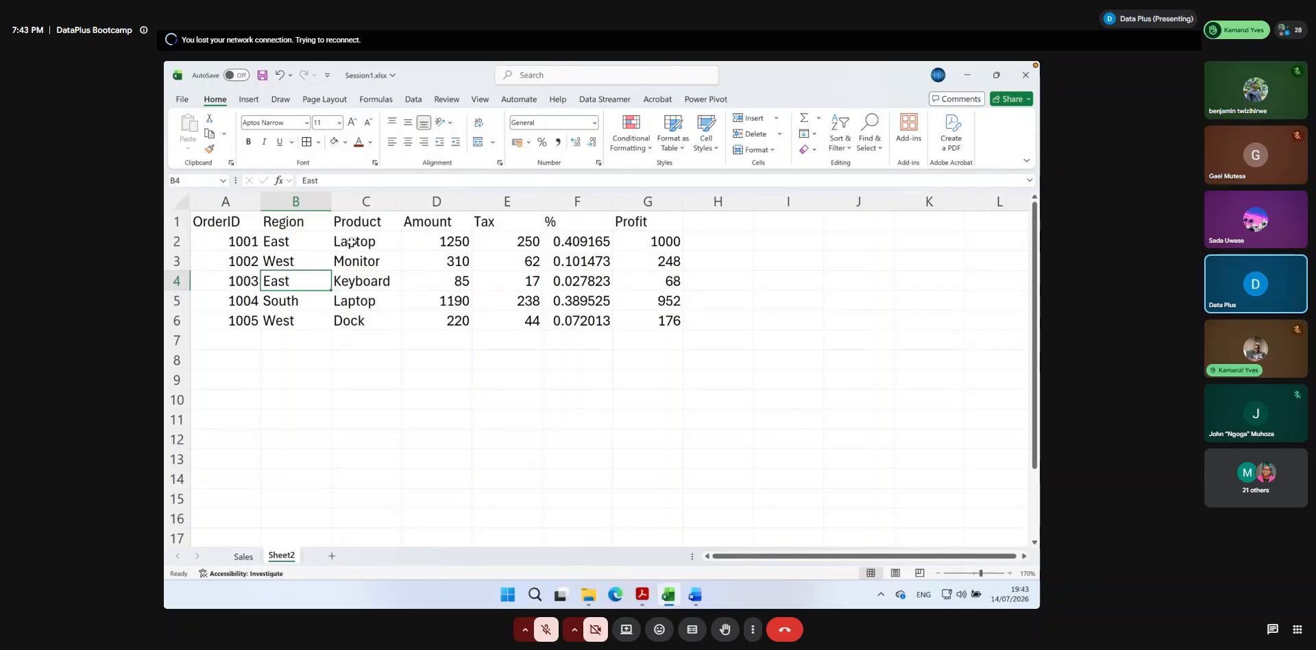
{"action": "key", "text": "Up"}
{"action": "key", "text": "Up"}
{"action": "key", "text": "Right"}
{"action": "left_click", "coordinate": [247, 239]}
{"action": "left_click", "coordinate": [301, 238]}
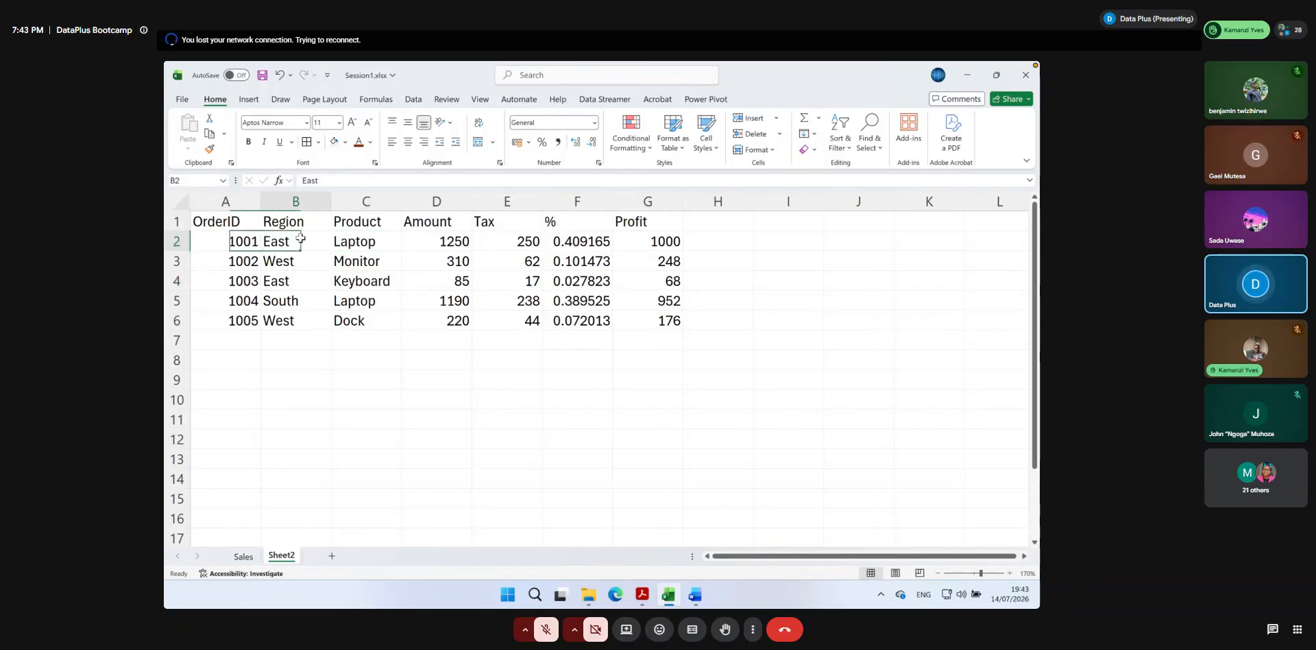
{"action": "left_click", "coordinate": [248, 101]}
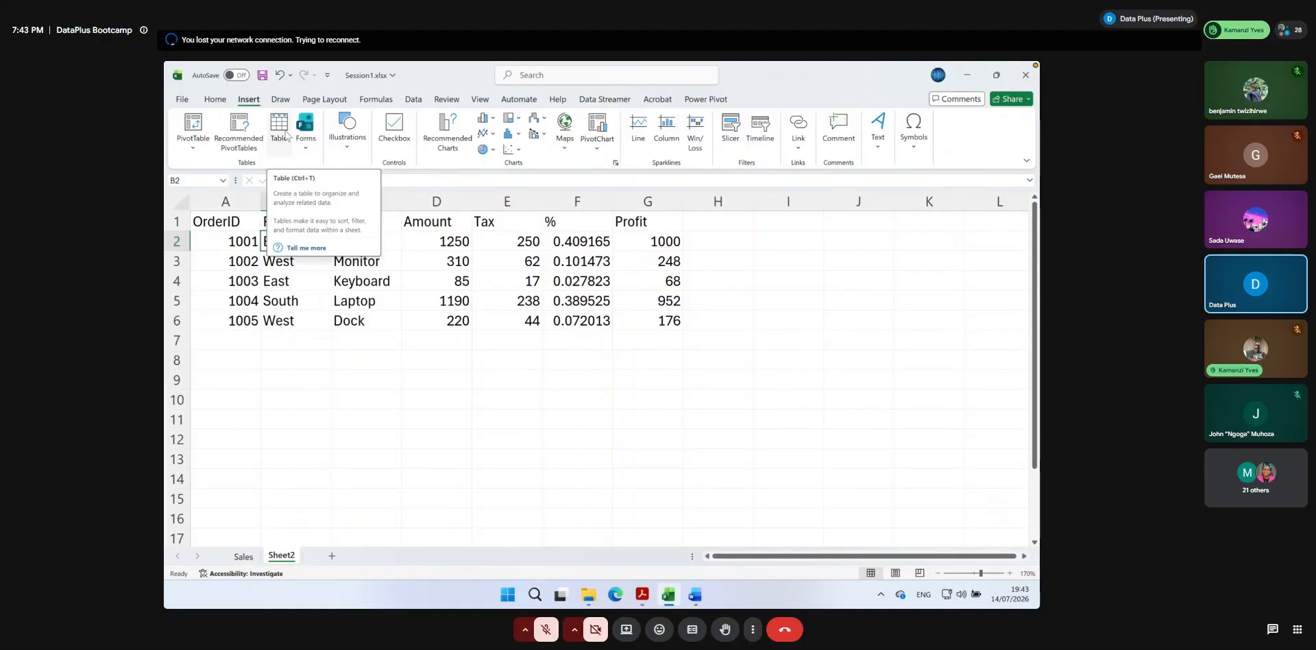
{"action": "left_click", "coordinate": [283, 132]}
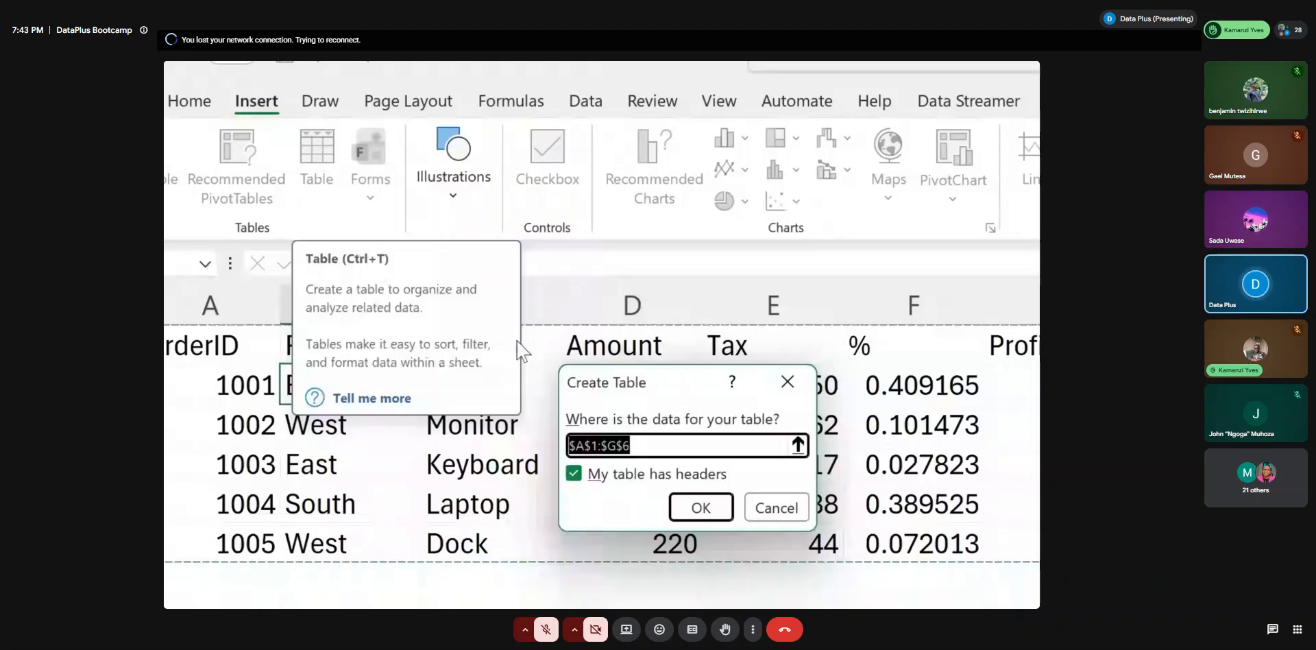
{"action": "key", "text": "Escape"}
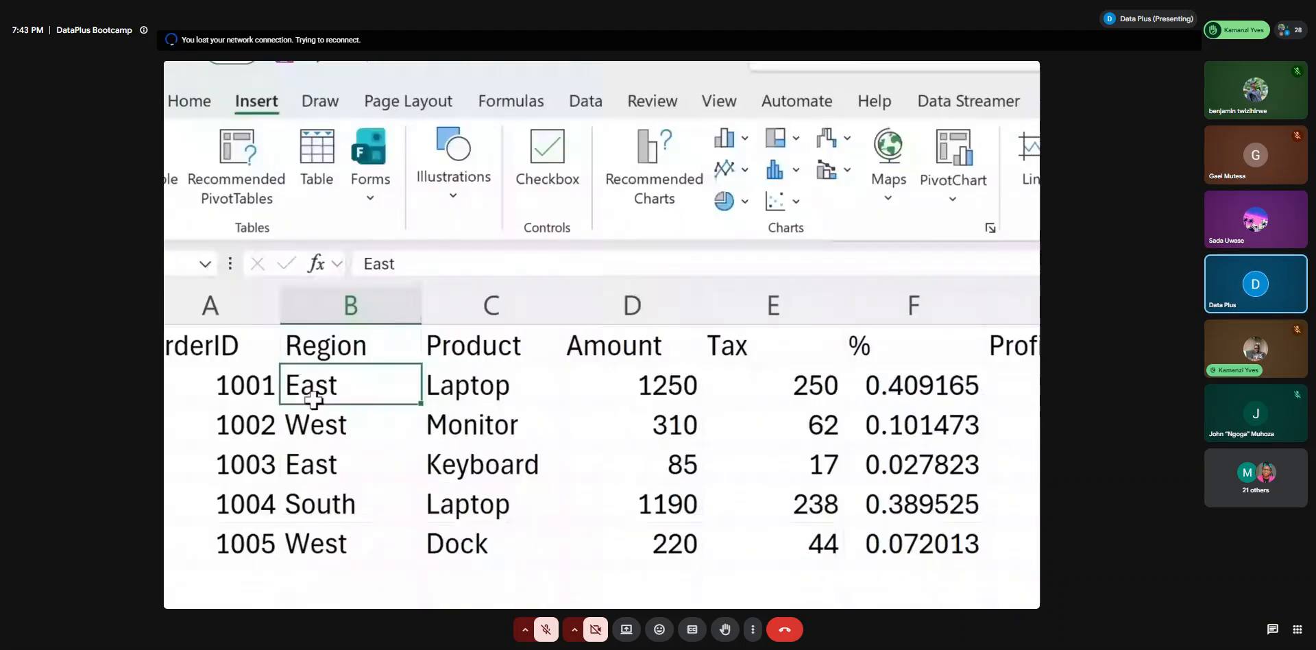
Convert the Sheet2 range A1:G6 into an Excel table with headers, starting from a single cell inside the data
{"action": "left_click", "coordinate": [523, 428]}
{"action": "left_click", "coordinate": [811, 426]}
{"action": "left_click", "coordinate": [493, 425]}
{"action": "key", "text": "ctrl+t"}
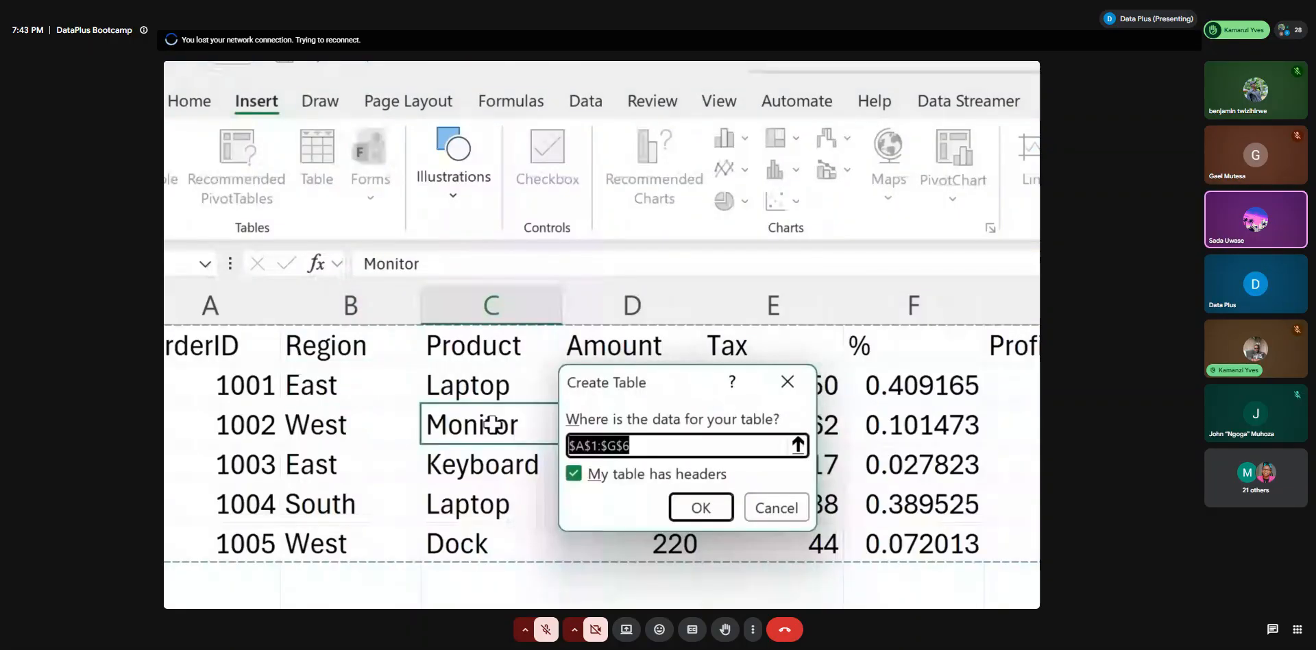
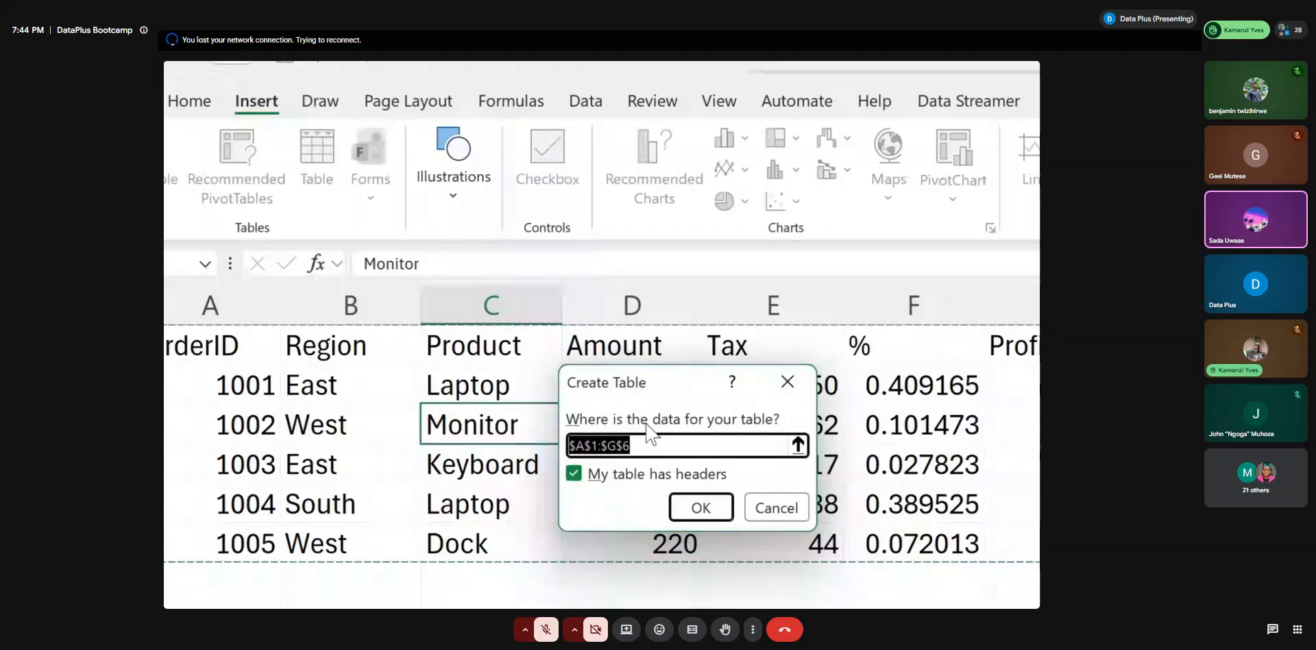
{"action": "left_click", "coordinate": [692, 505]}
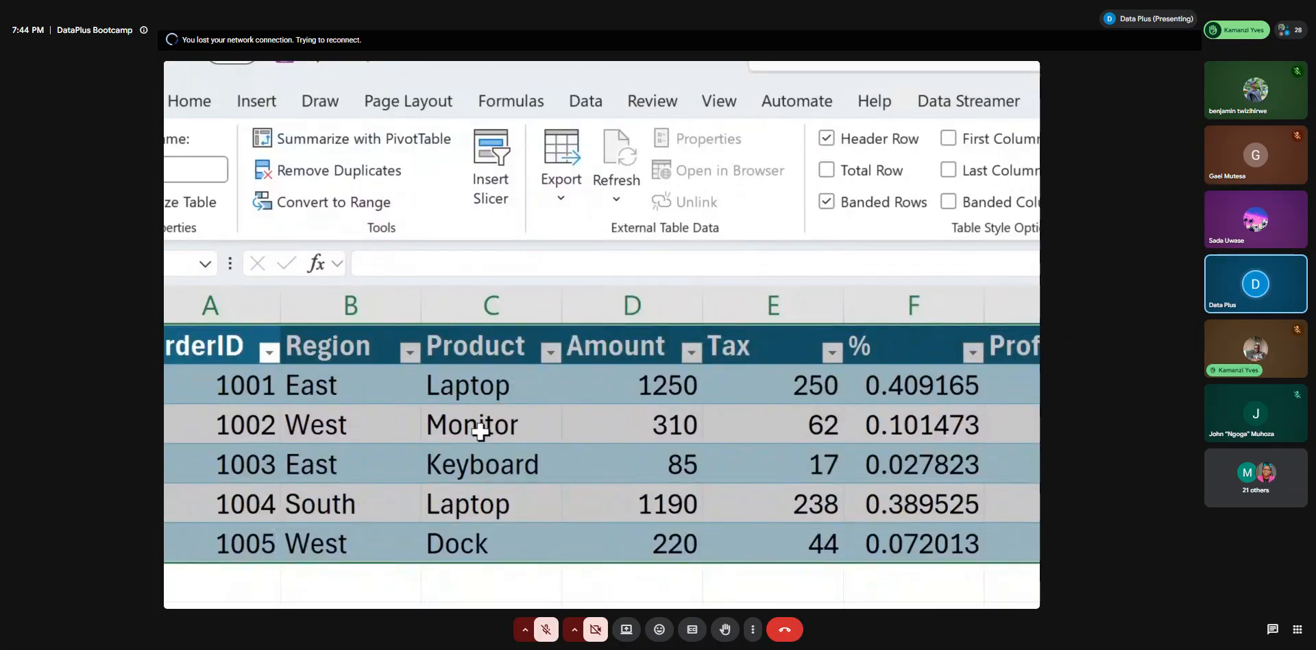
{"action": "key", "text": "super+Escape"}
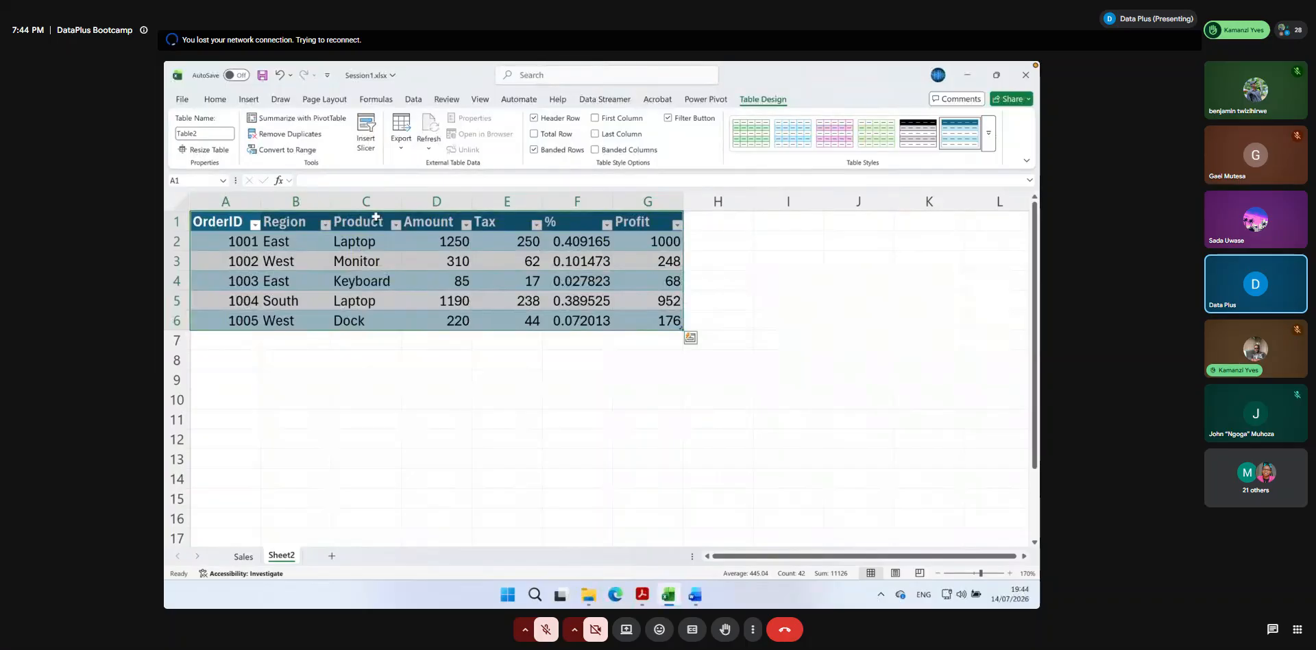
Delete the Tax, % and Profit columns (E to G) from the Sheet2 sales table
{"action": "left_click", "coordinate": [1009, 572]}
{"action": "left_click", "coordinate": [1009, 573]}
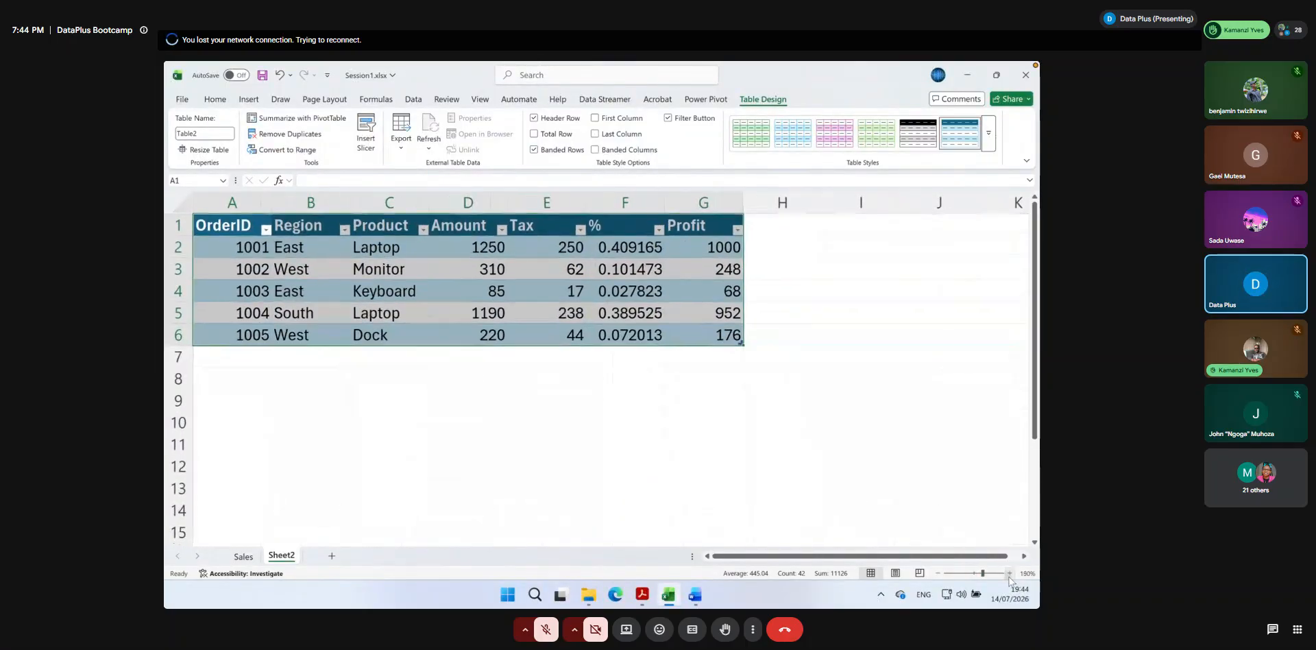
{"action": "left_click", "coordinate": [1009, 573]}
{"action": "left_click", "coordinate": [913, 407]}
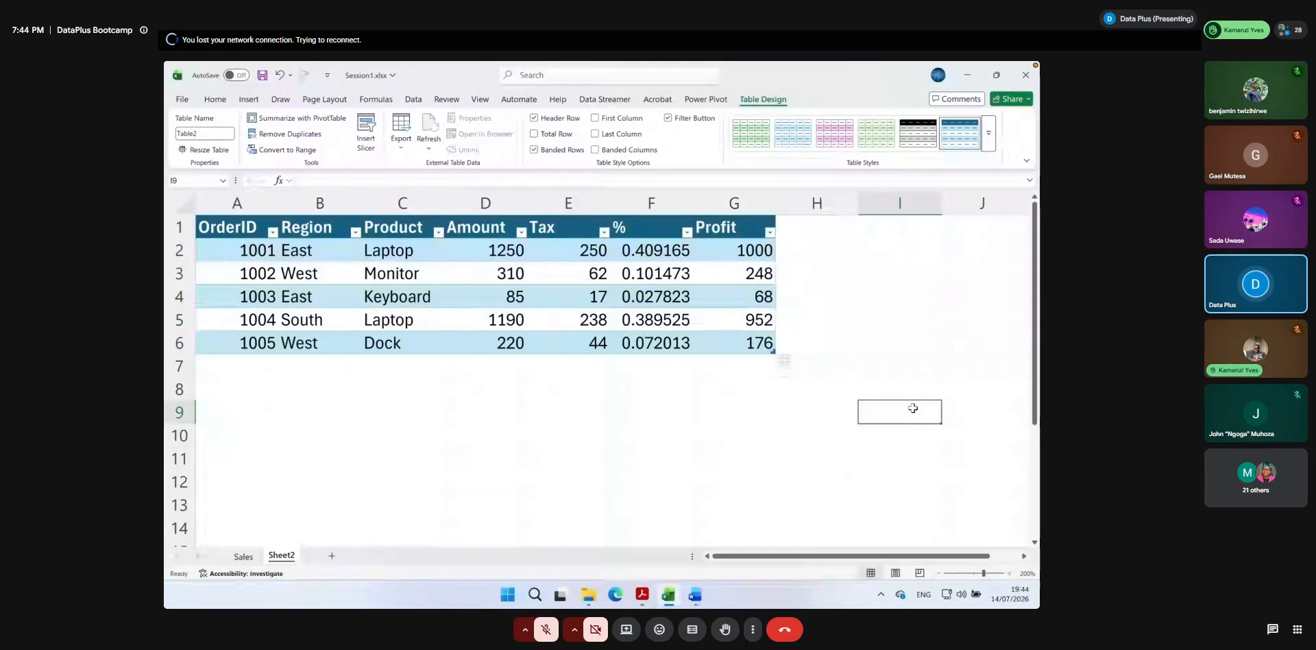
{"action": "left_click_drag", "start_coordinate": [554, 205], "coordinate": [734, 196]}
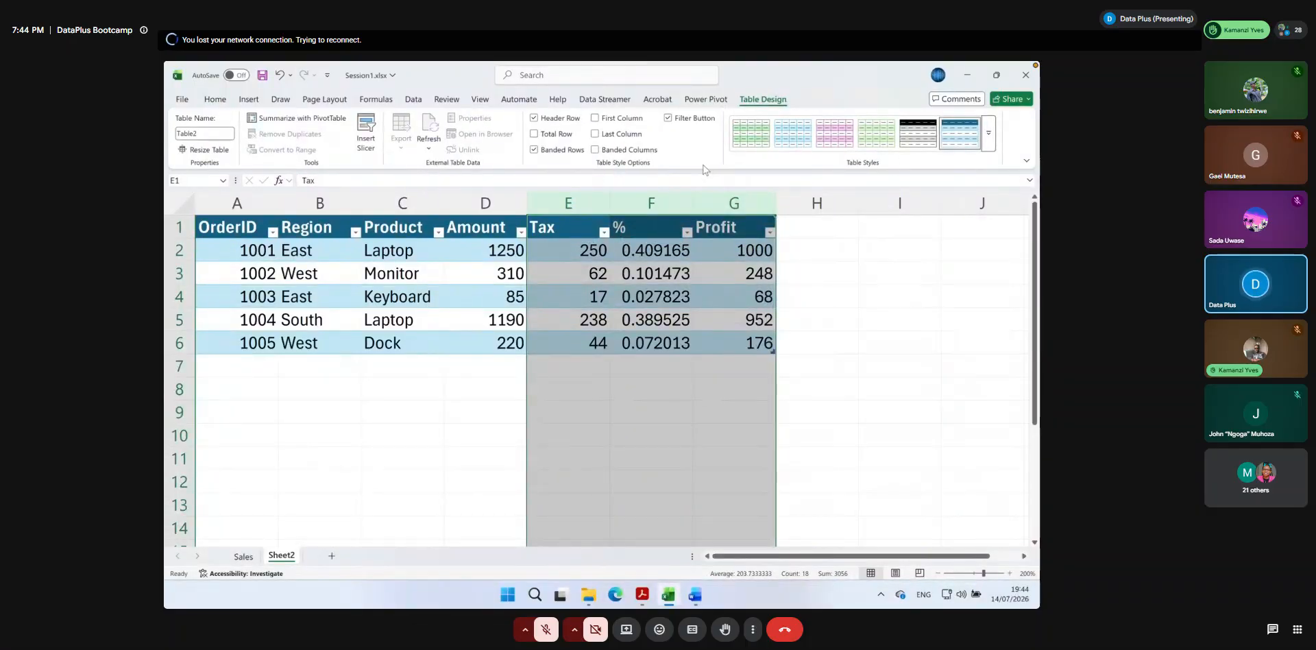
{"action": "left_click", "coordinate": [213, 99]}
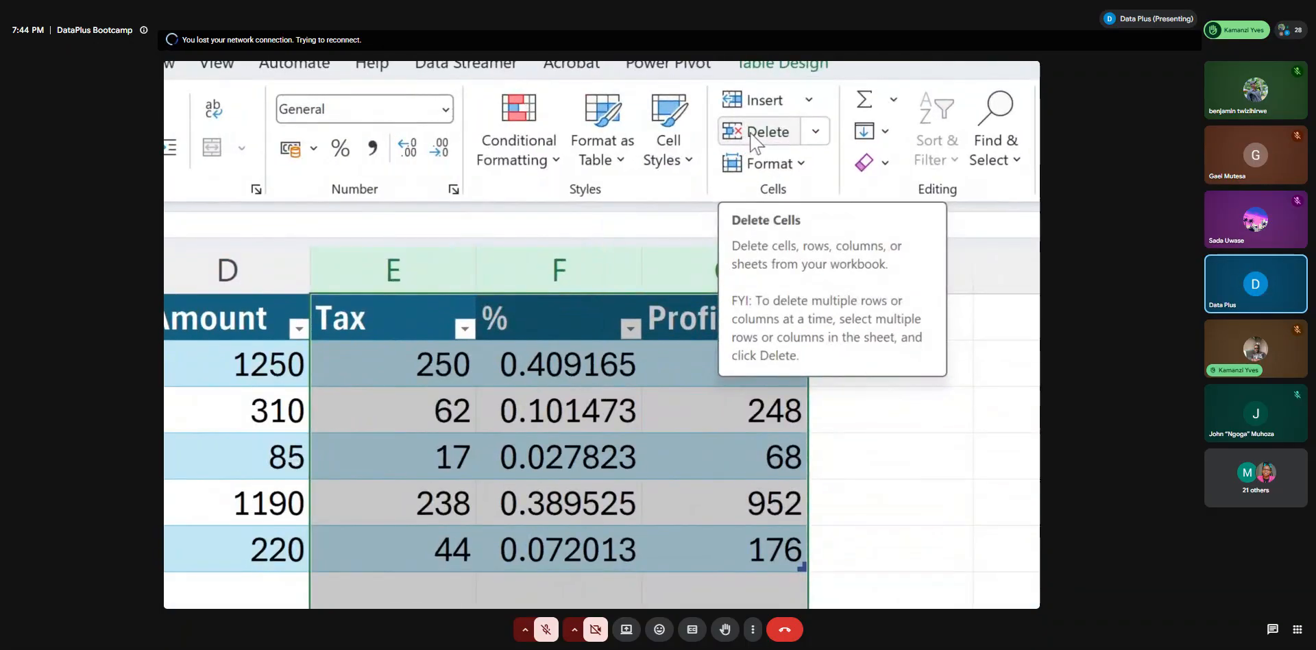
{"action": "left_click", "coordinate": [753, 137]}
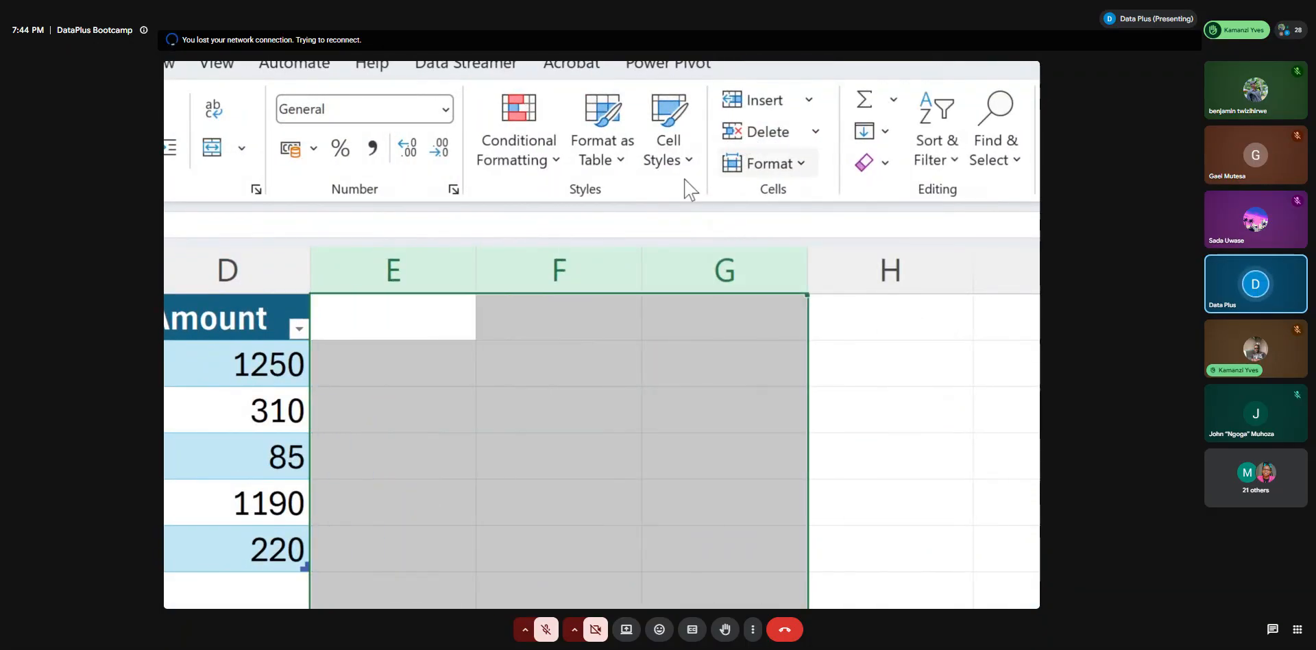
{"action": "left_click", "coordinate": [397, 412]}
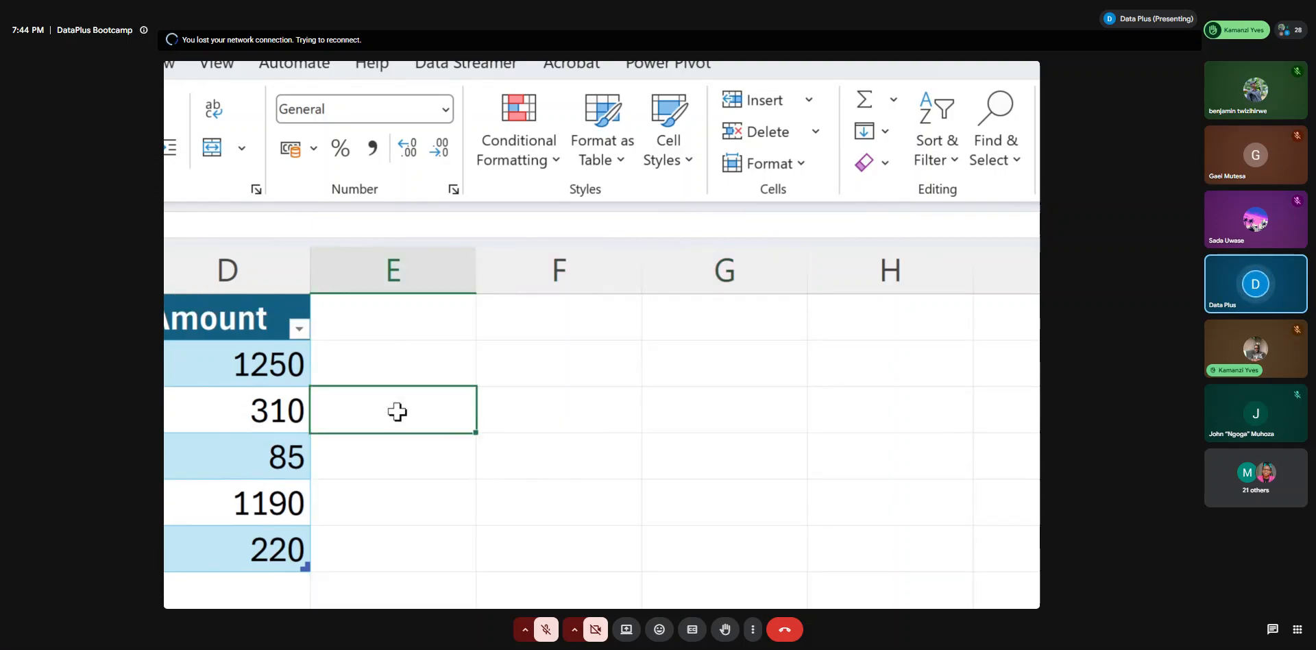
{"action": "right_click", "coordinate": [354, 267]}
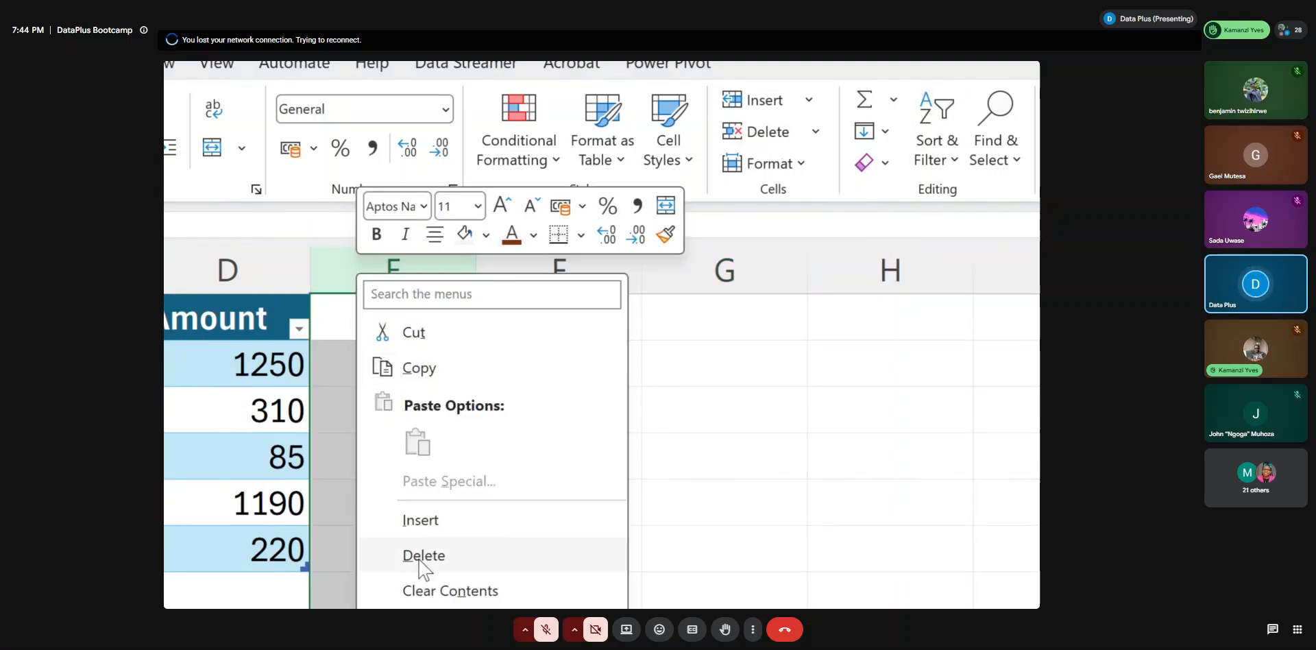
{"action": "left_click", "coordinate": [338, 446]}
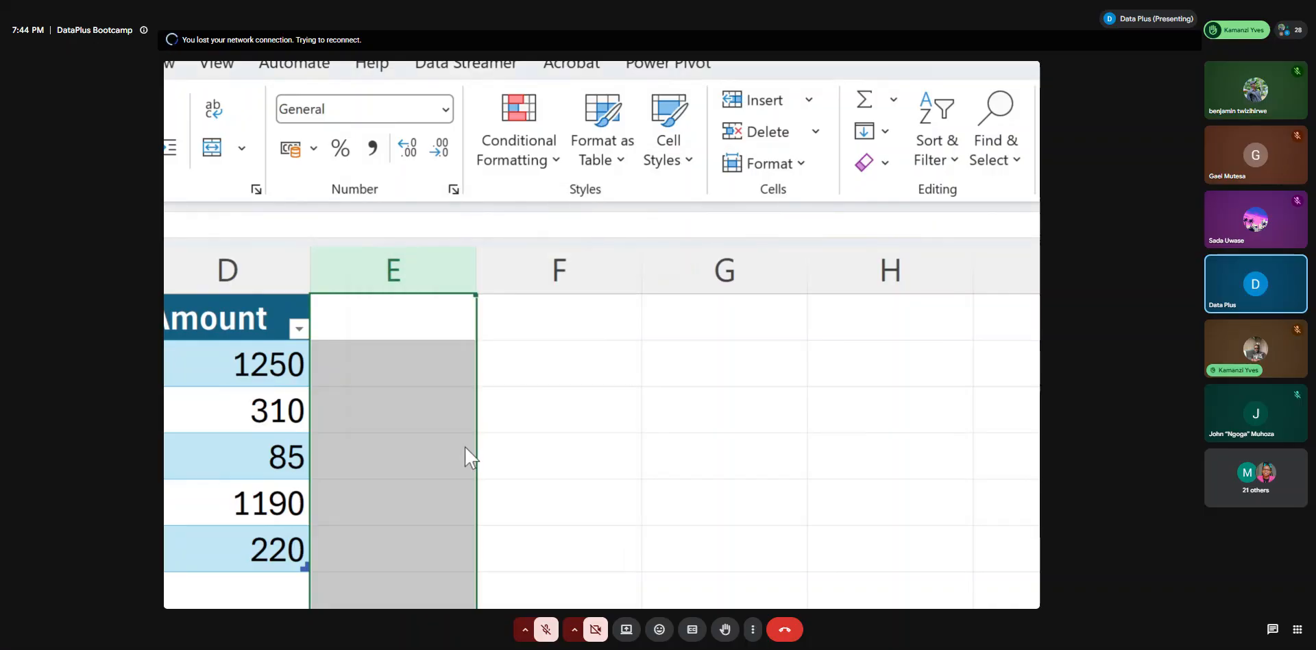
{"action": "left_click", "coordinate": [524, 429]}
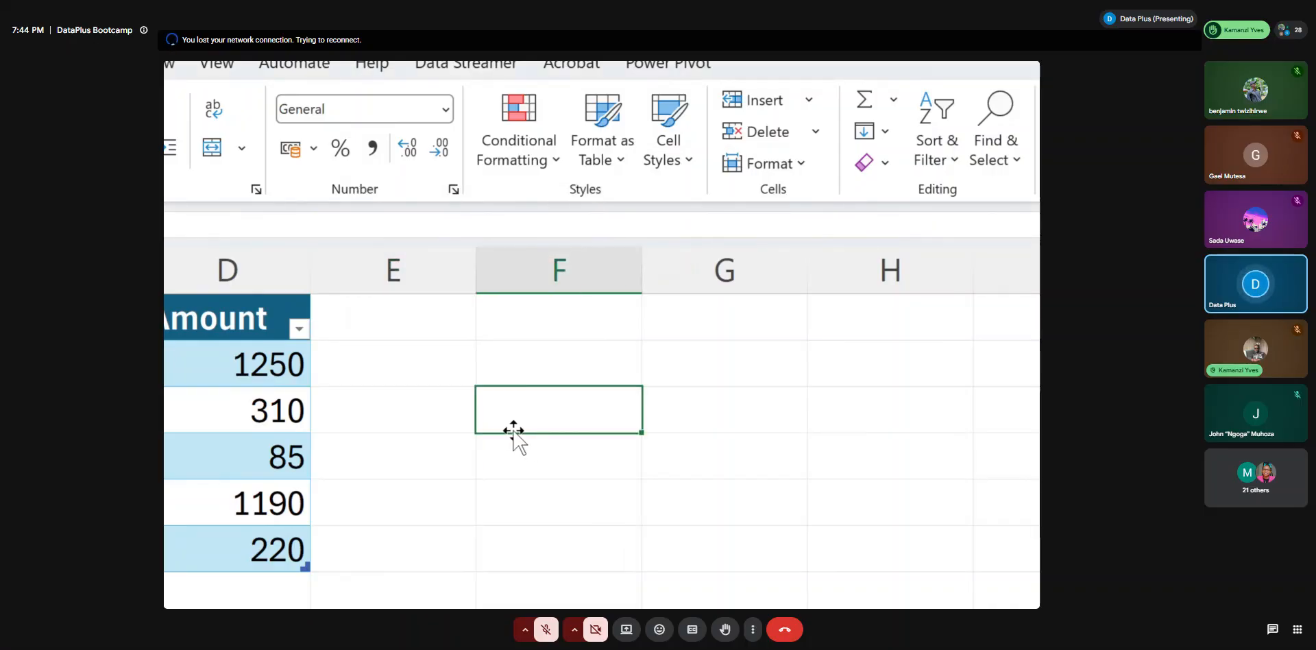
{"action": "key", "text": "super+minus"}
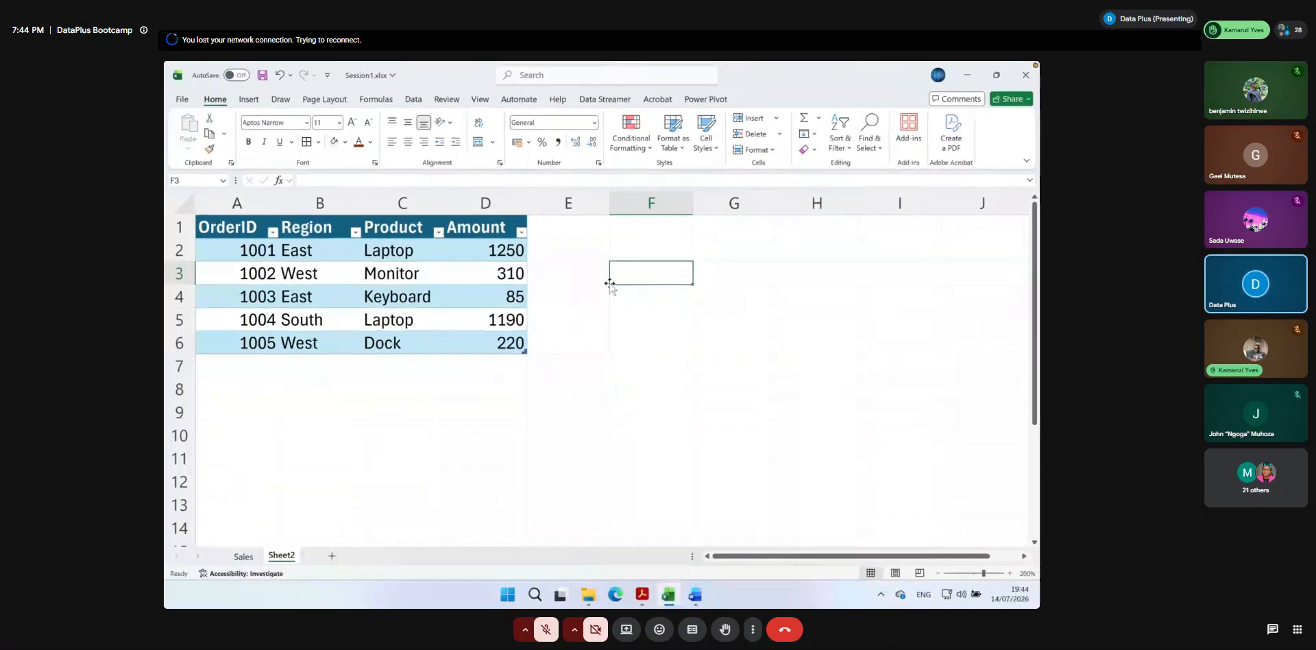
Add a Tax column to the Sheet2 sales table by entering its header in E1
{"action": "left_click", "coordinate": [565, 230]}
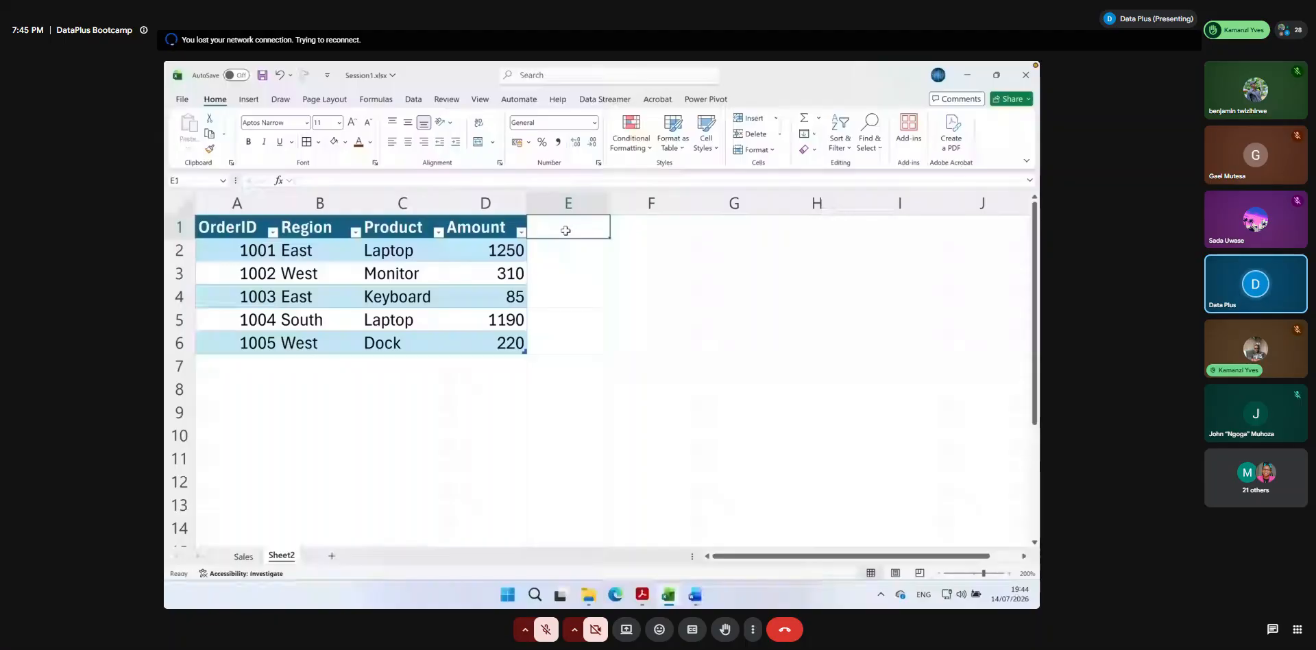
{"action": "type", "text": "Tax"}
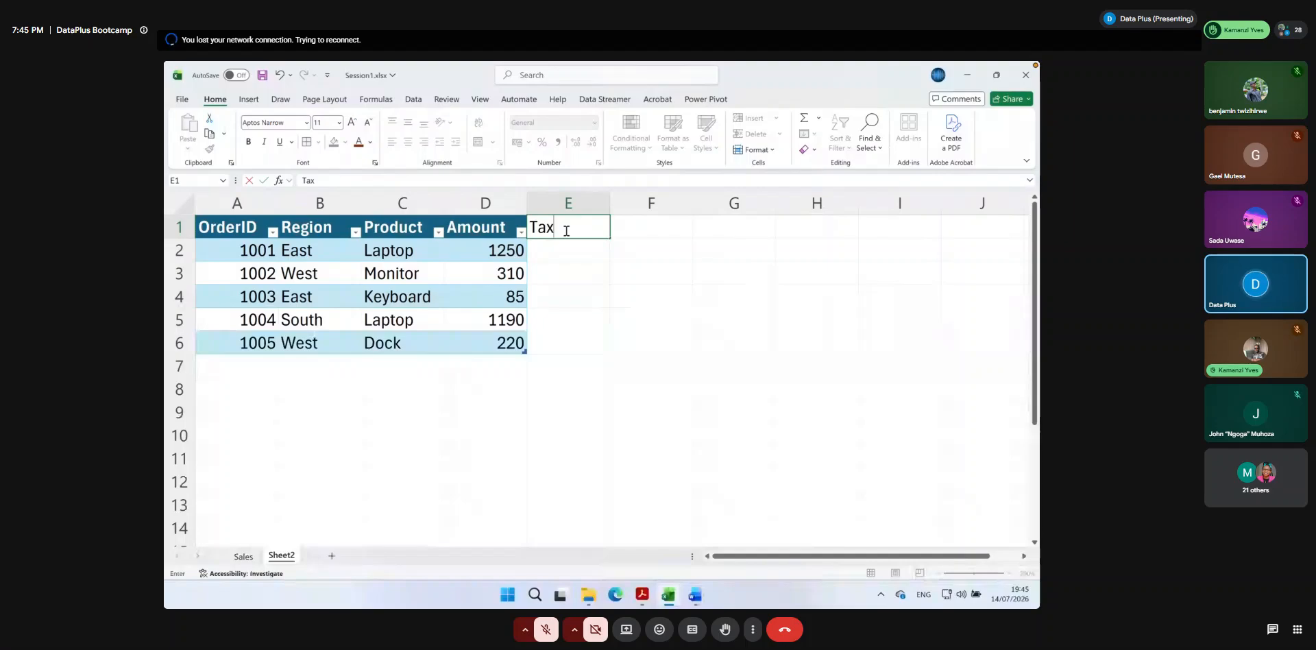
{"action": "key", "text": "Return"}
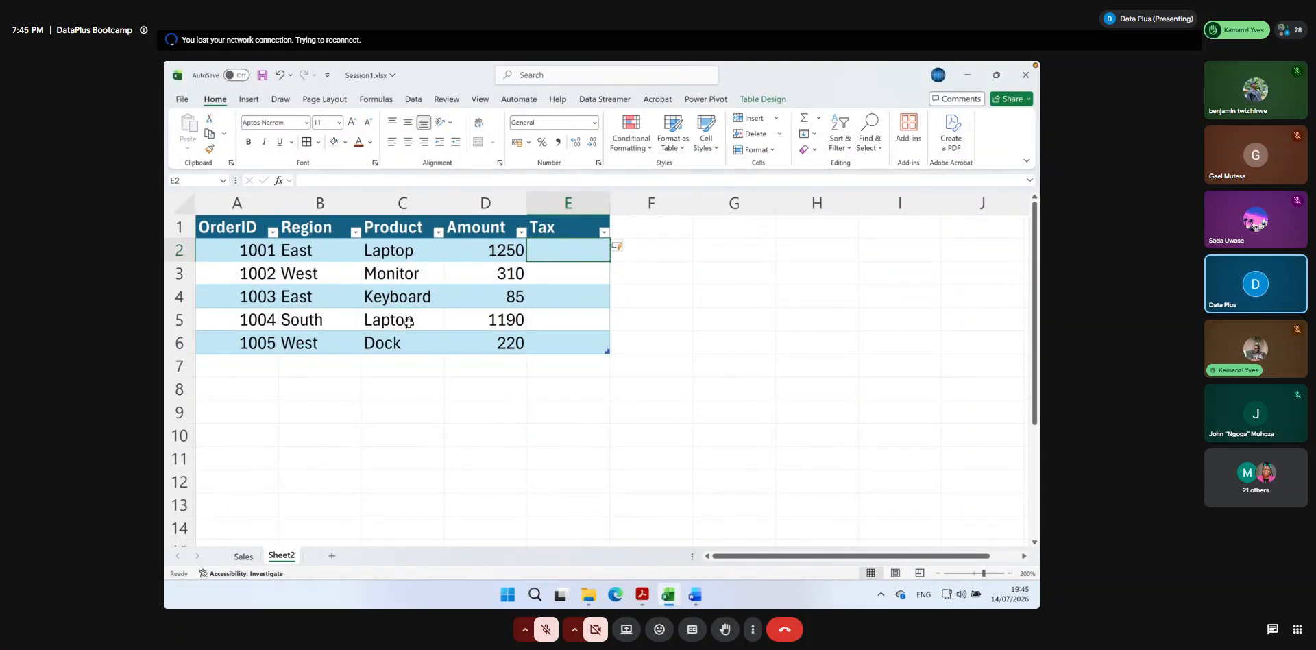
Consult the calculated columns on the Sales sheet and add a Profit column to the Sheet2 table in F1
{"action": "left_click", "coordinate": [243, 556]}
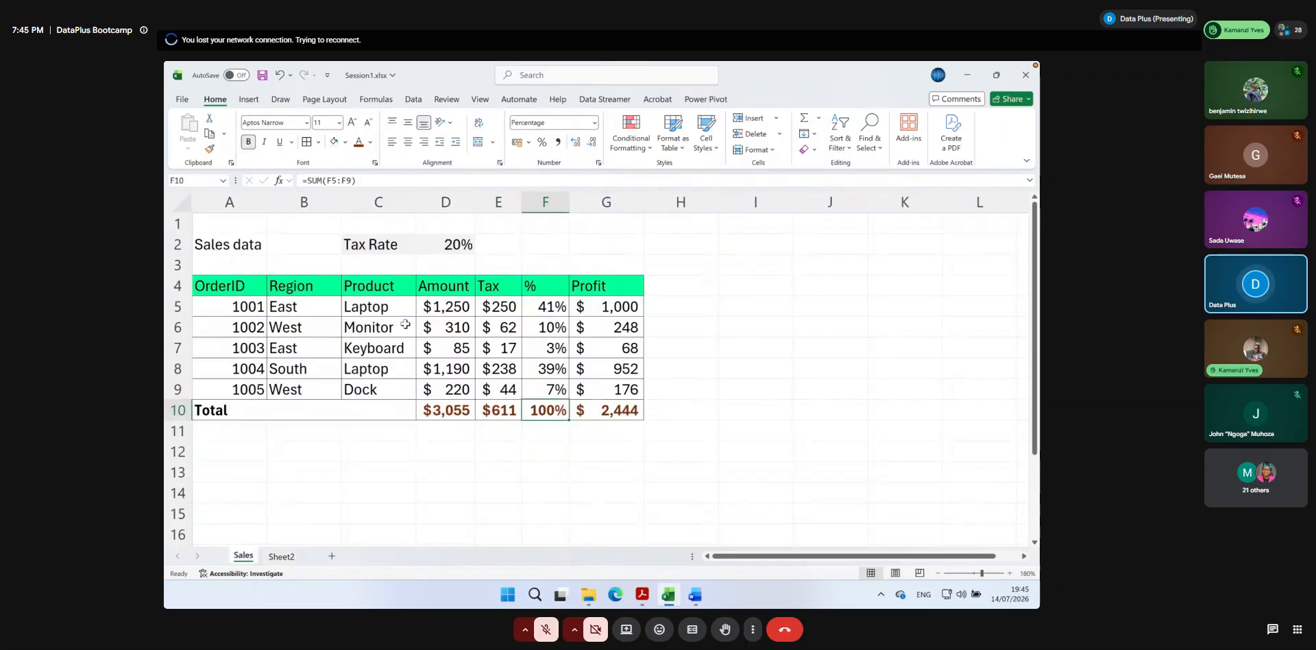
{"action": "left_click_drag", "start_coordinate": [446, 285], "coordinate": [445, 389]}
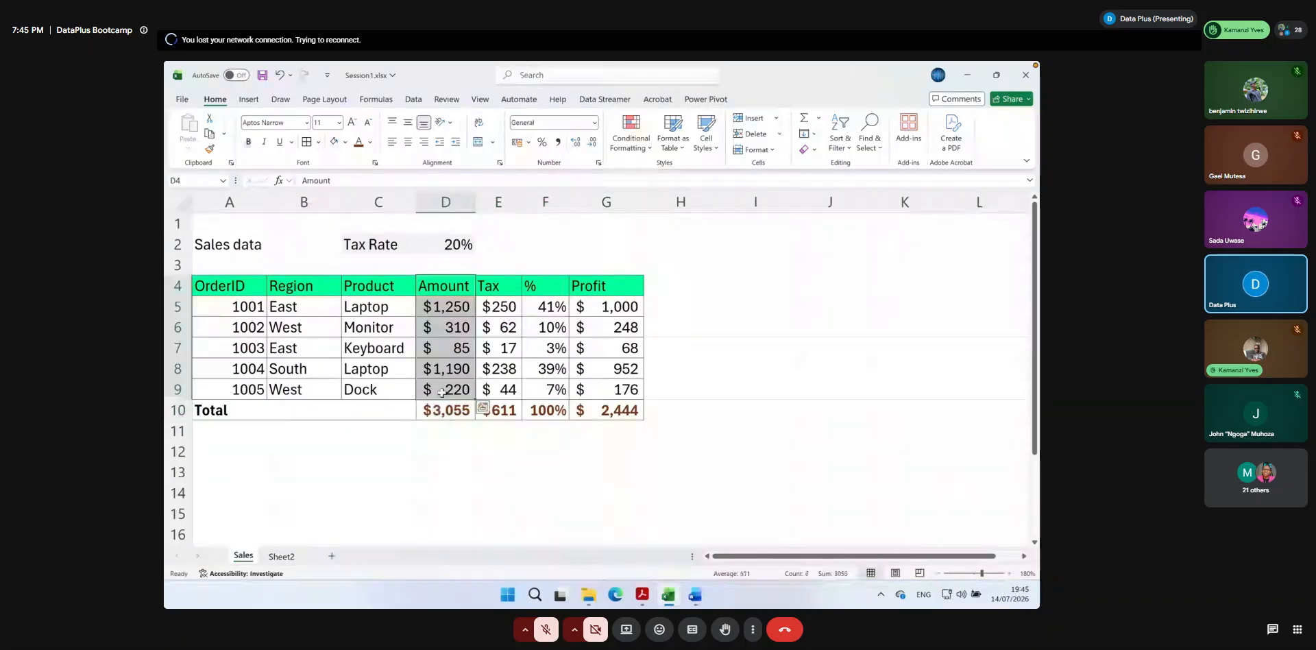
{"action": "key", "text": "super+plus"}
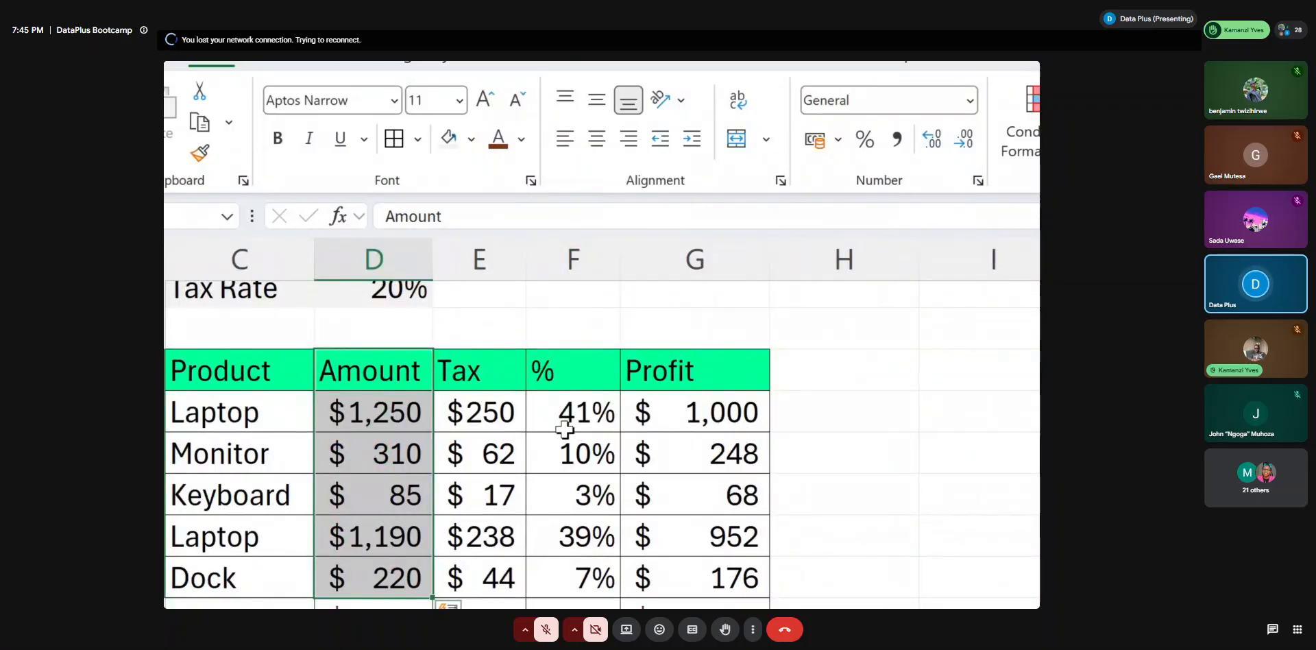
{"action": "key", "text": "super+minus"}
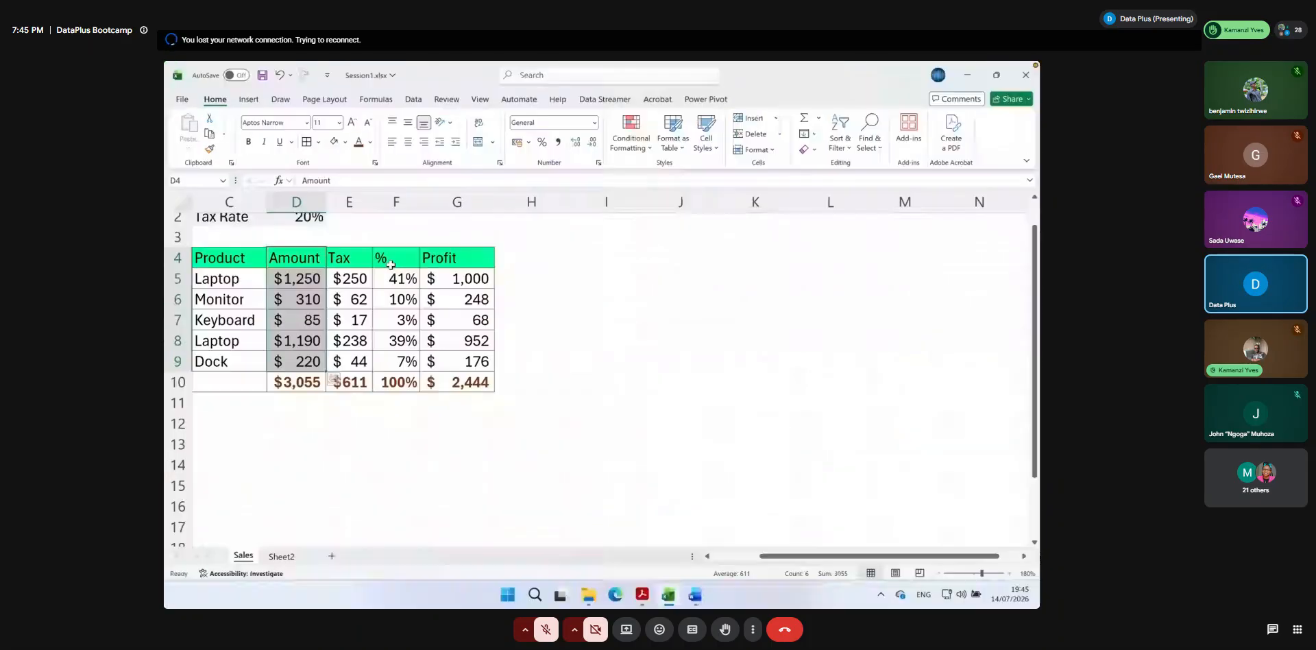
{"action": "left_click", "coordinate": [281, 556]}
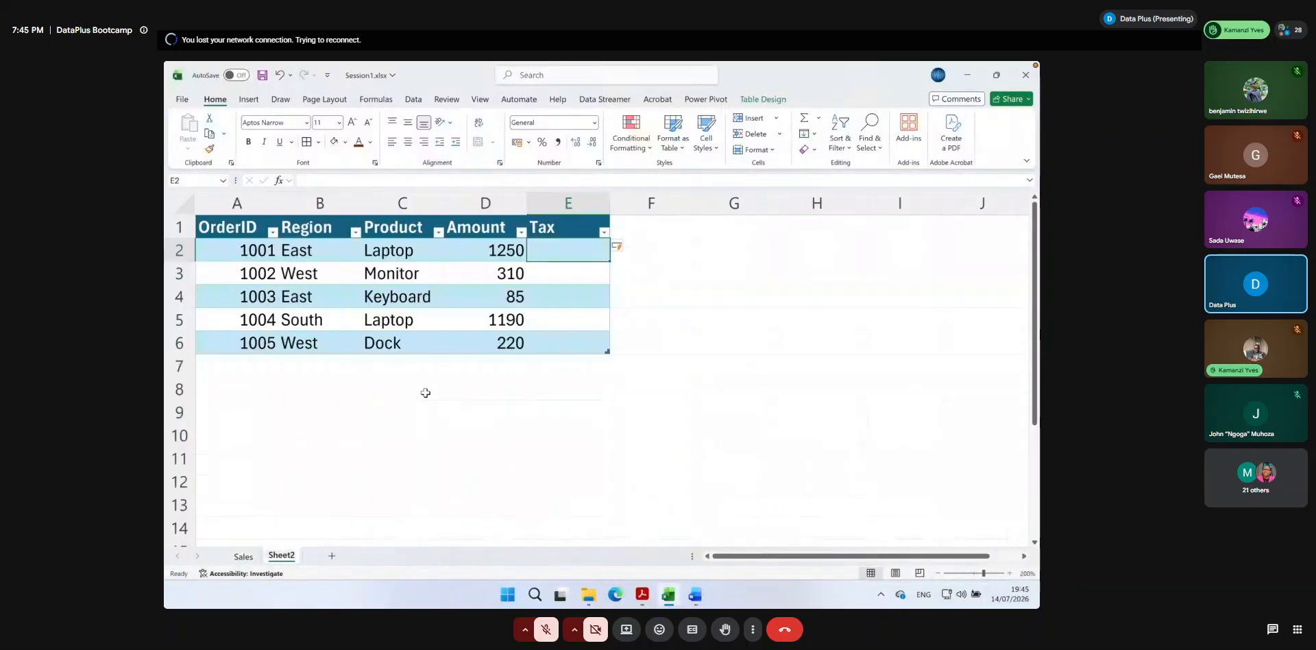
{"action": "left_click", "coordinate": [574, 230]}
{"action": "left_click", "coordinate": [644, 230]}
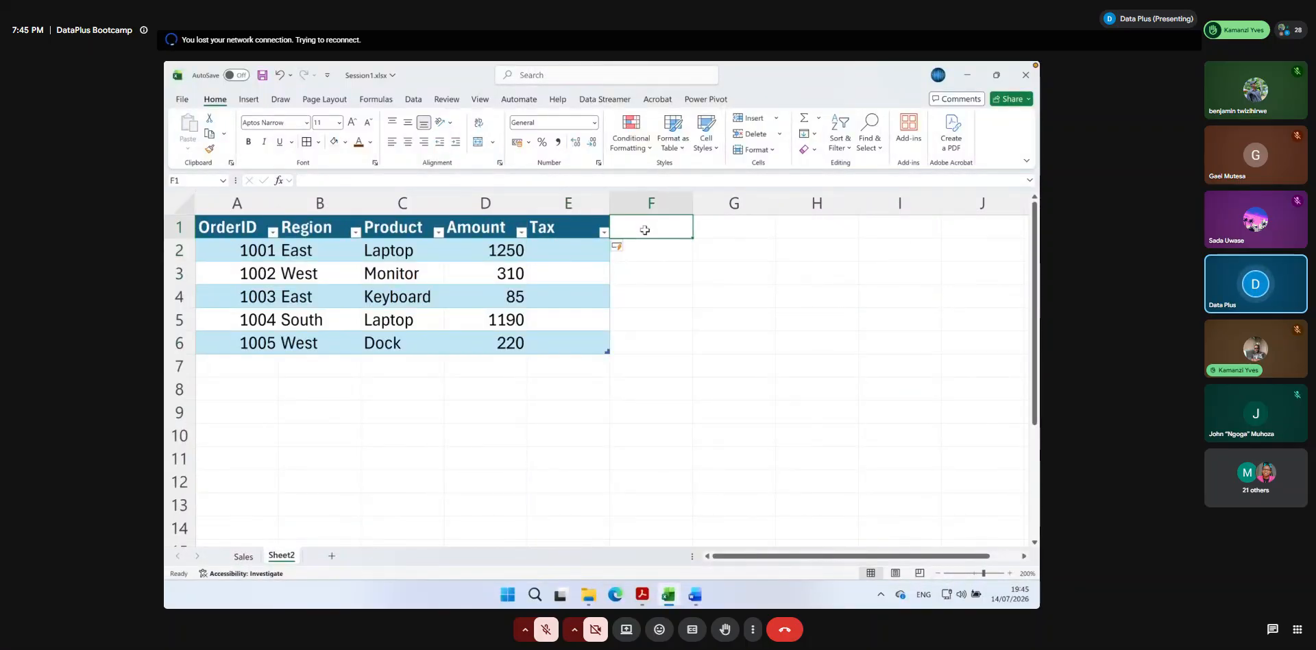
{"action": "type", "text": "Profit"}
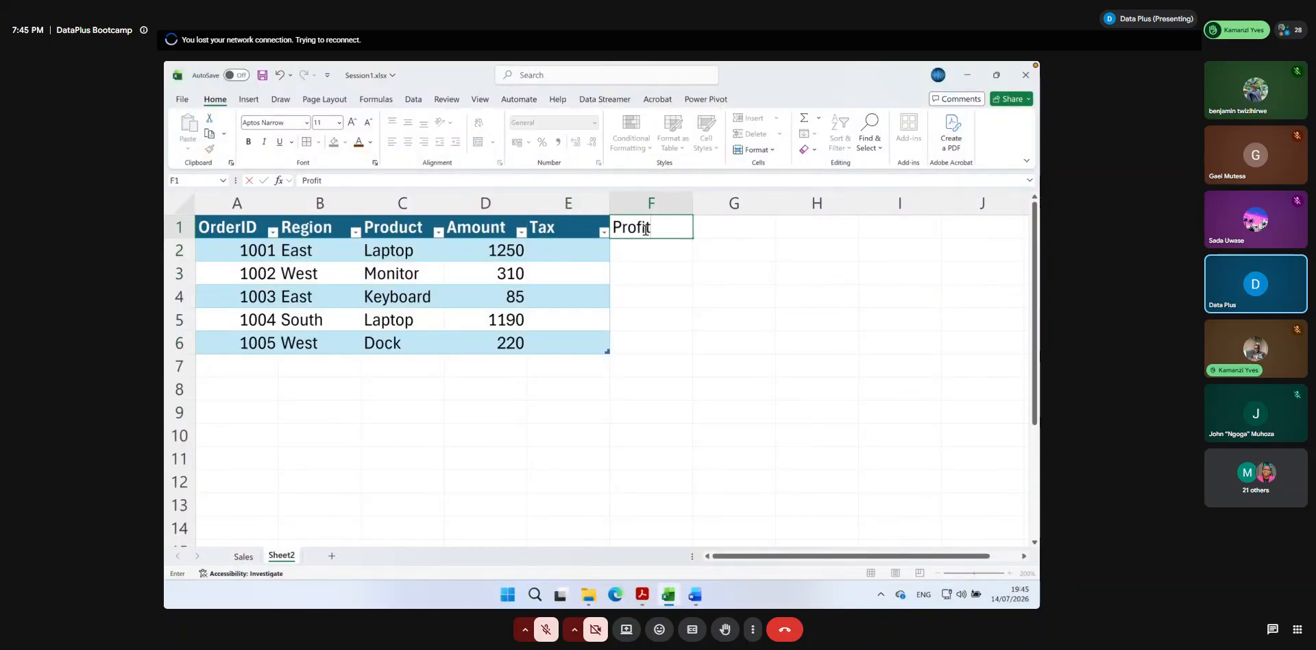
{"action": "key", "text": "Return"}
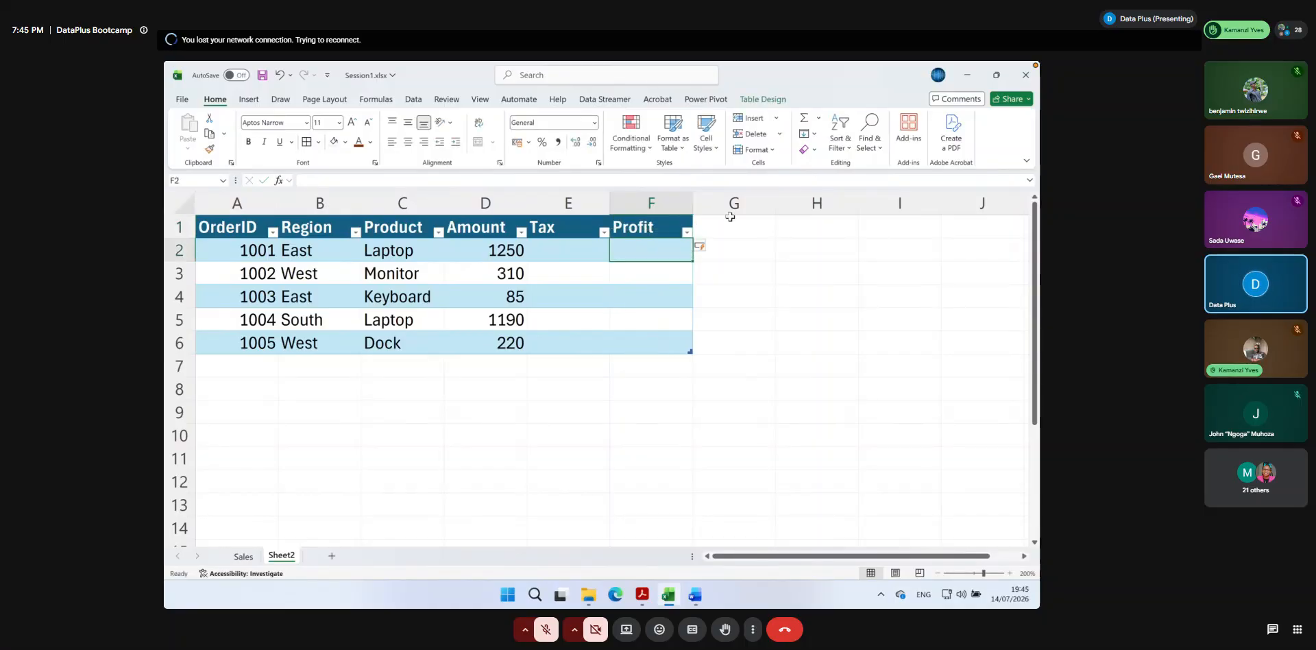
Add a Percentage column to the table in G1 and fit column G's width to its header
{"action": "left_click", "coordinate": [730, 226]}
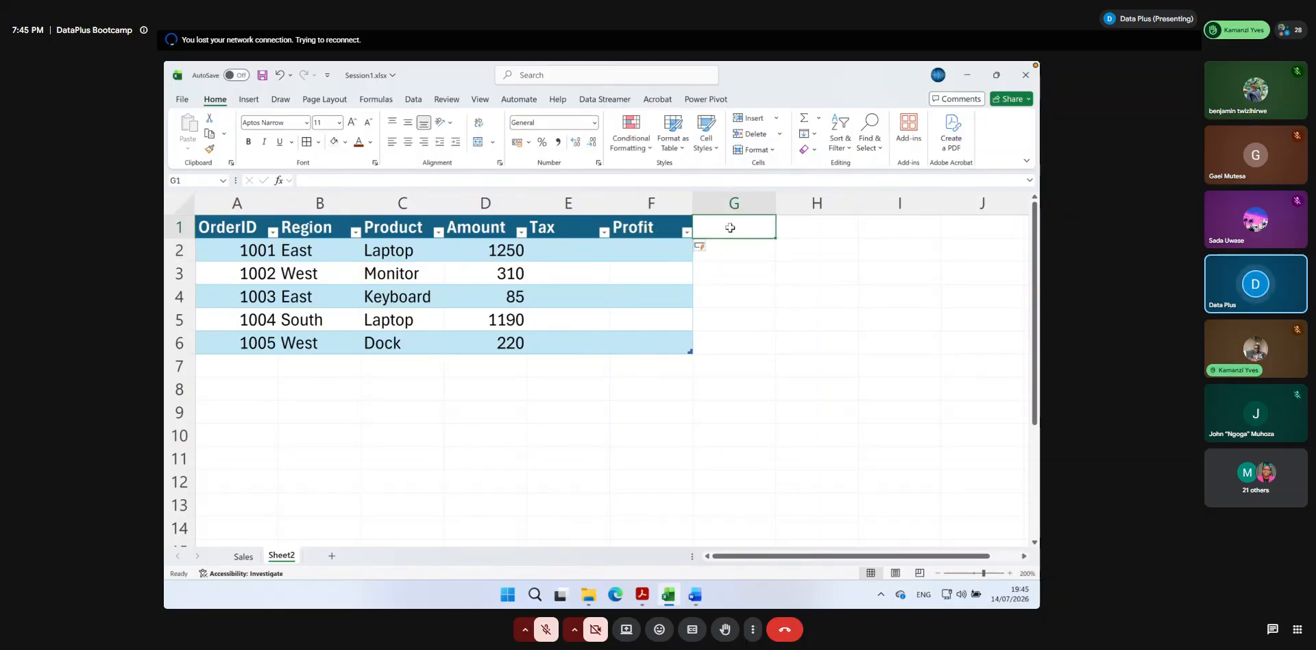
{"action": "type", "text": "Percentage"}
{"action": "key", "text": "Return"}
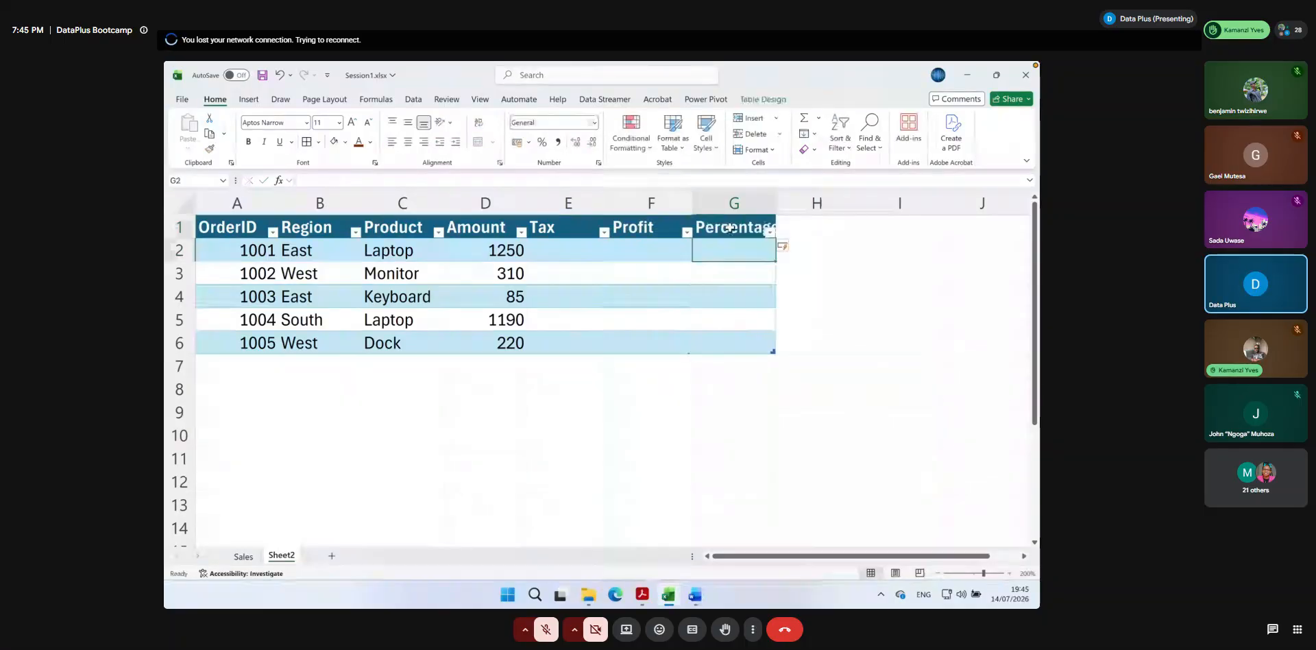
{"action": "double_click", "coordinate": [774, 204]}
{"action": "left_click", "coordinate": [742, 347]}
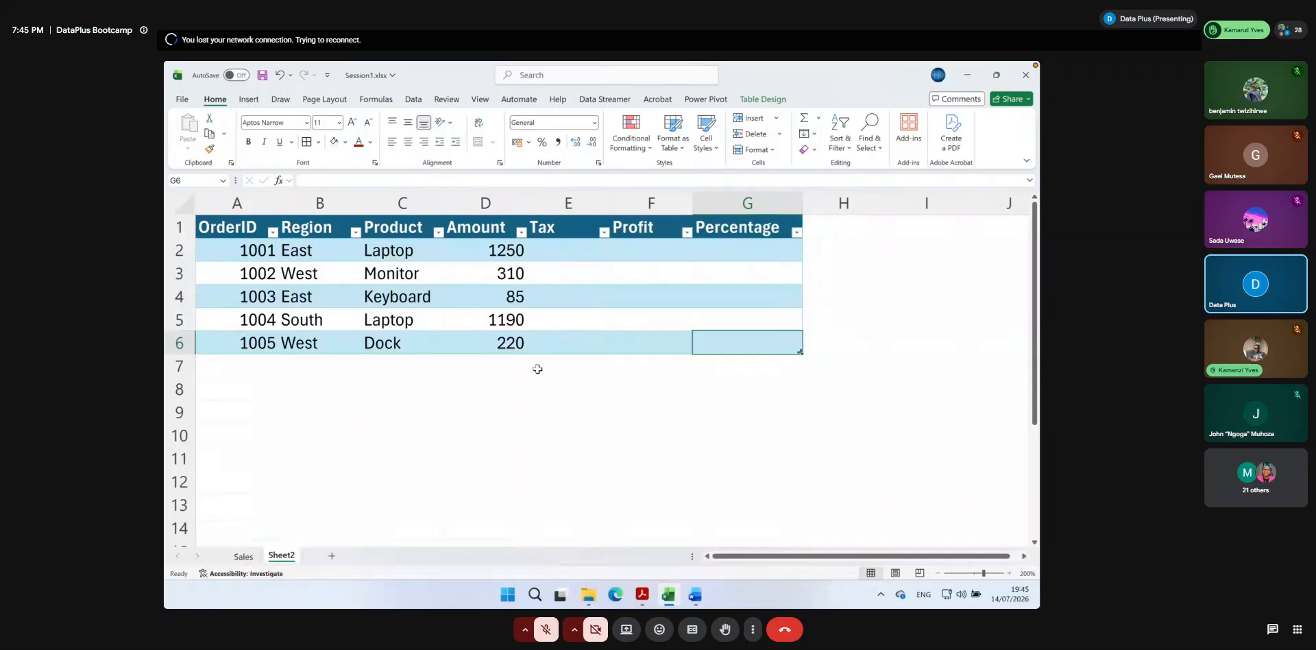
Check the tax rate cell D2 on the Sales sheet and return to Sheet2
{"action": "left_click", "coordinate": [243, 556]}
{"action": "scroll", "coordinate": [447, 272], "scroll_direction": "left", "scroll_amount": 2}
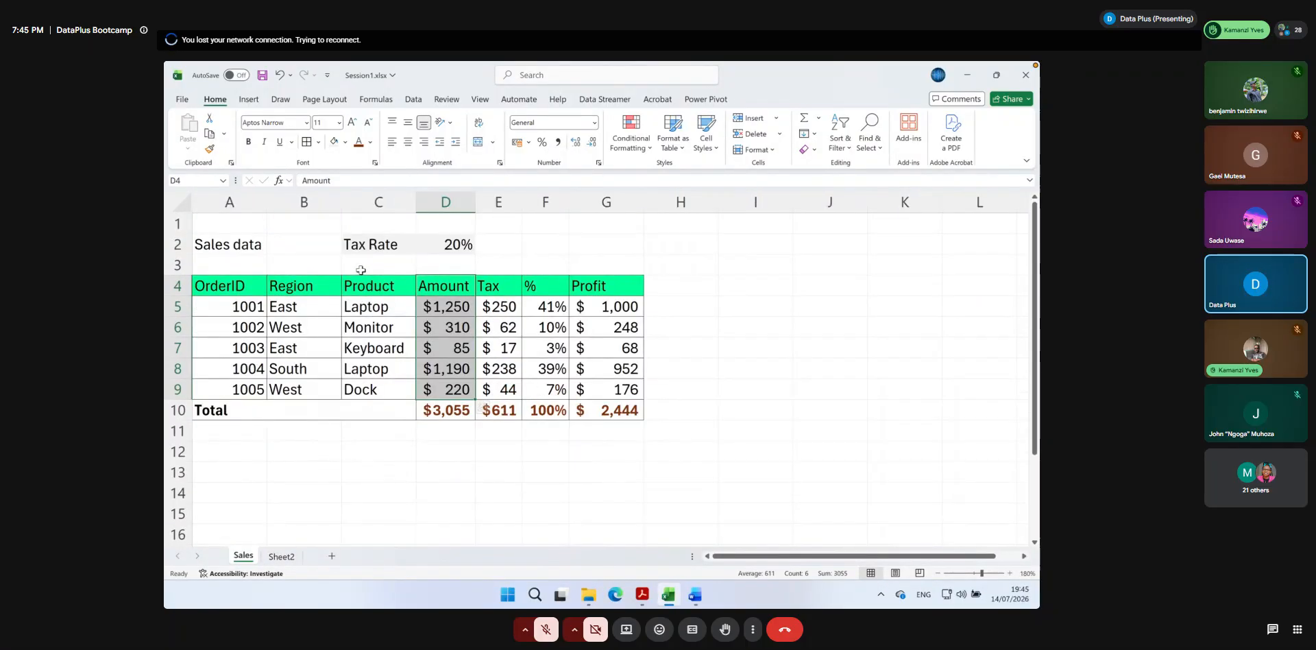
{"action": "left_click", "coordinate": [449, 250]}
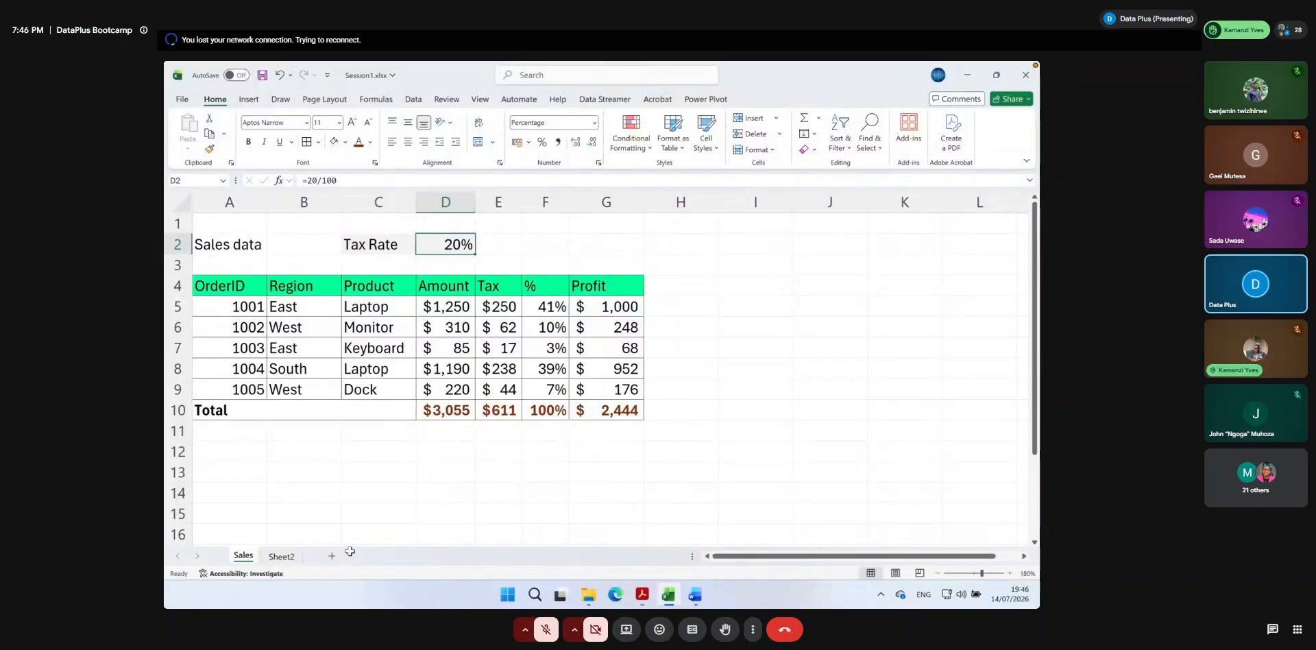
{"action": "left_click", "coordinate": [282, 556]}
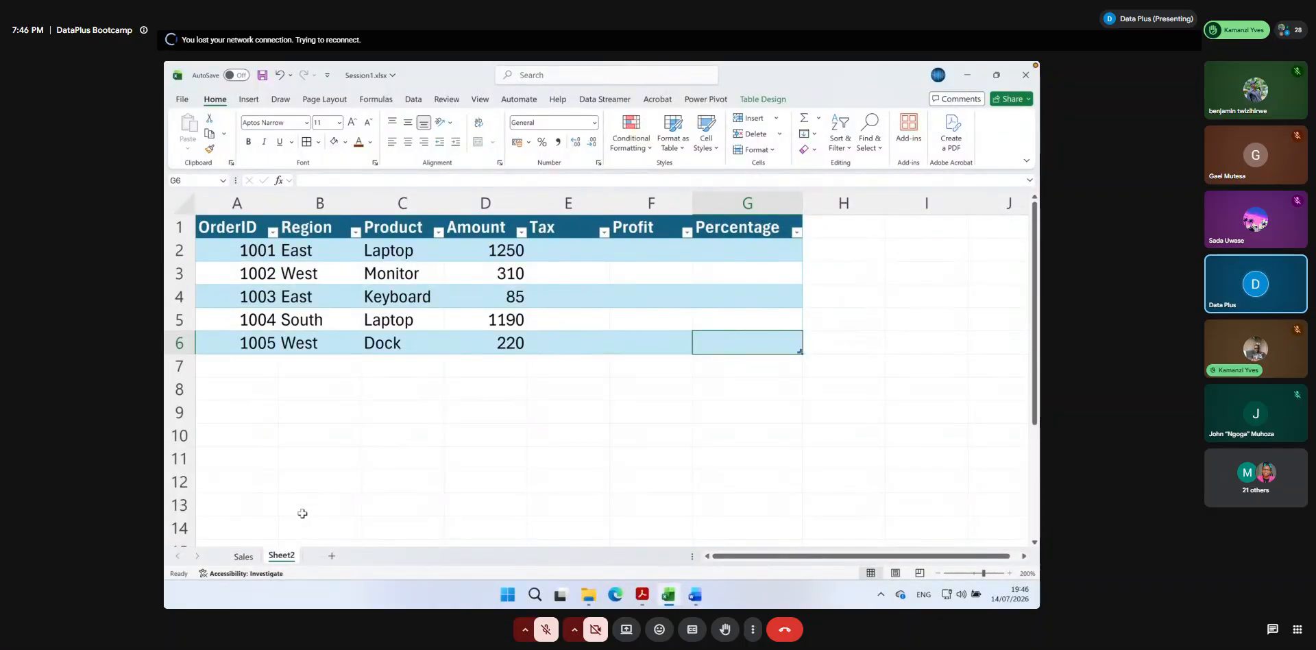
{"action": "left_click", "coordinate": [244, 556]}
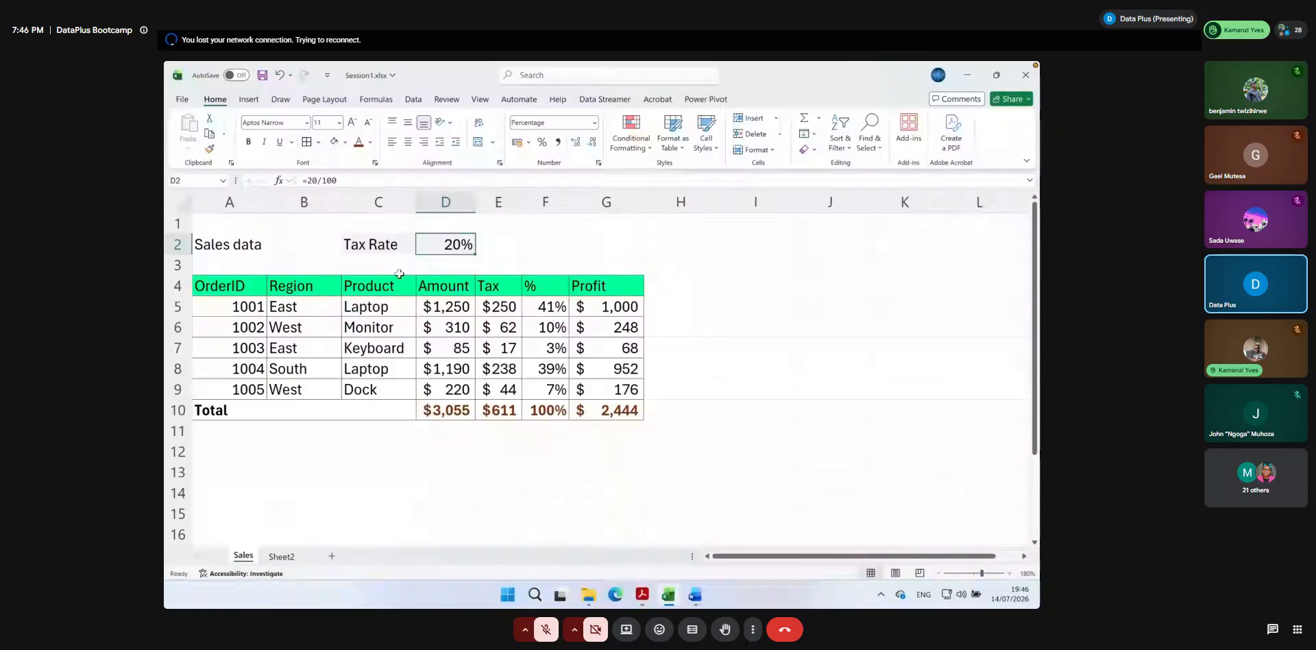
{"action": "left_click", "coordinate": [285, 558]}
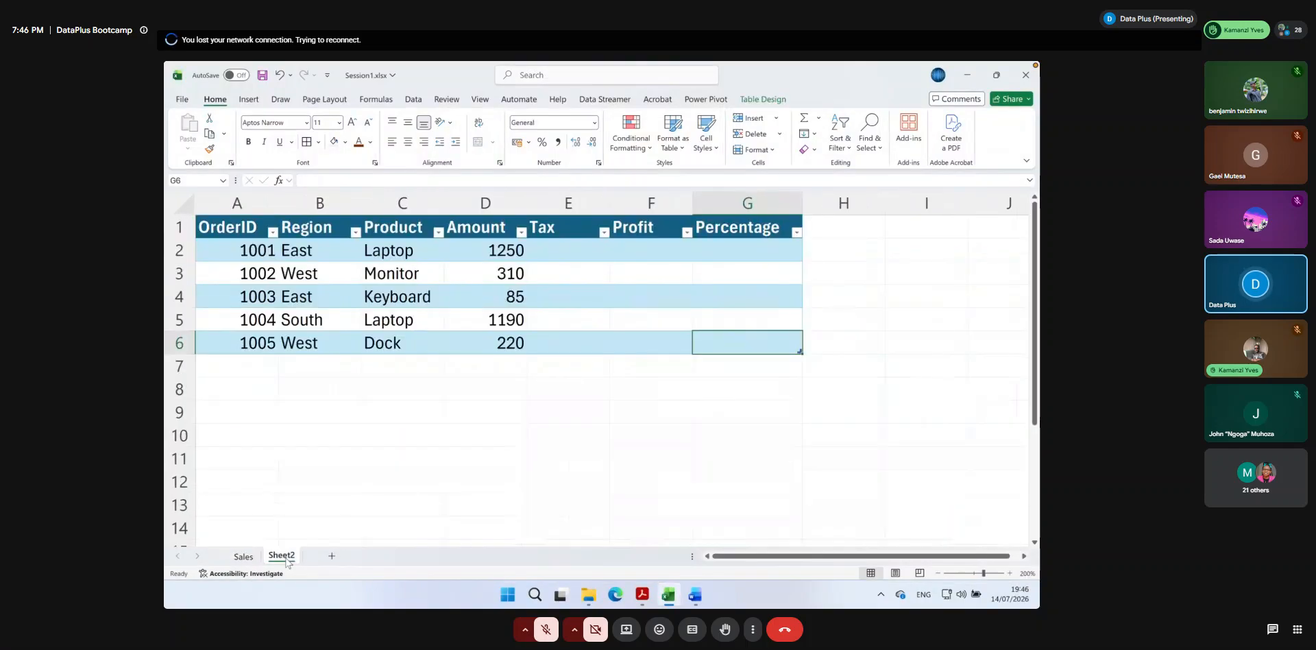
{"action": "left_click", "coordinate": [551, 256]}
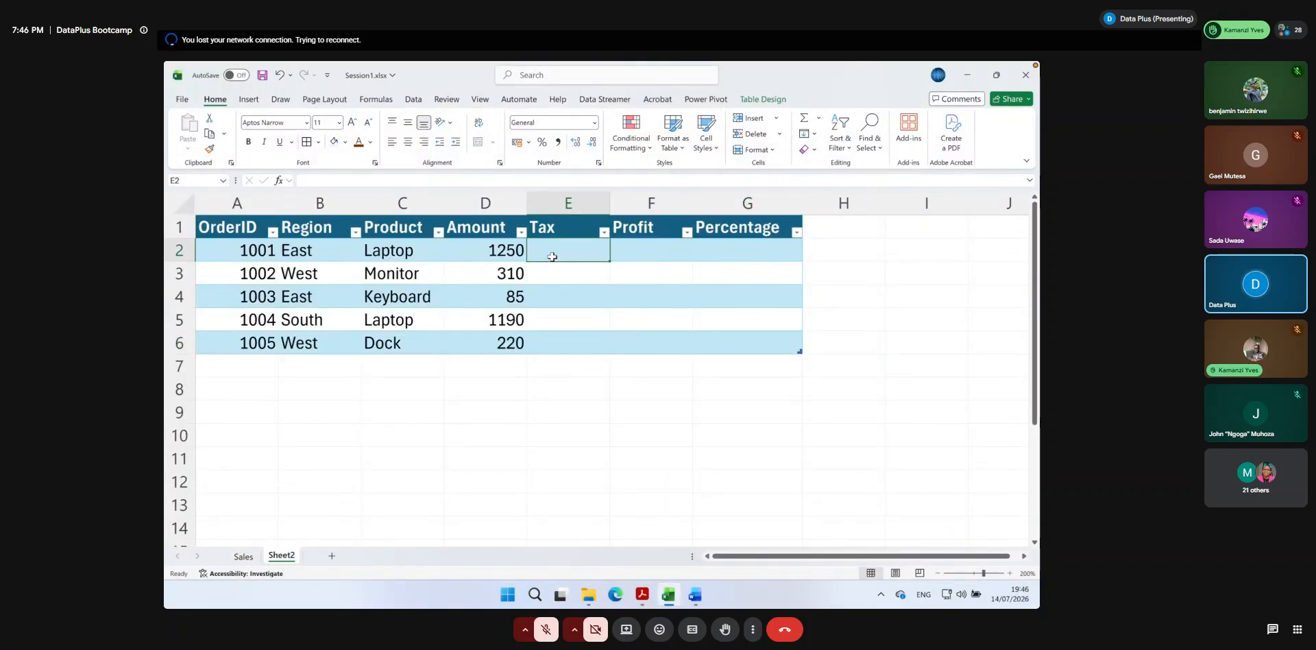
{"action": "type", "text": "="}
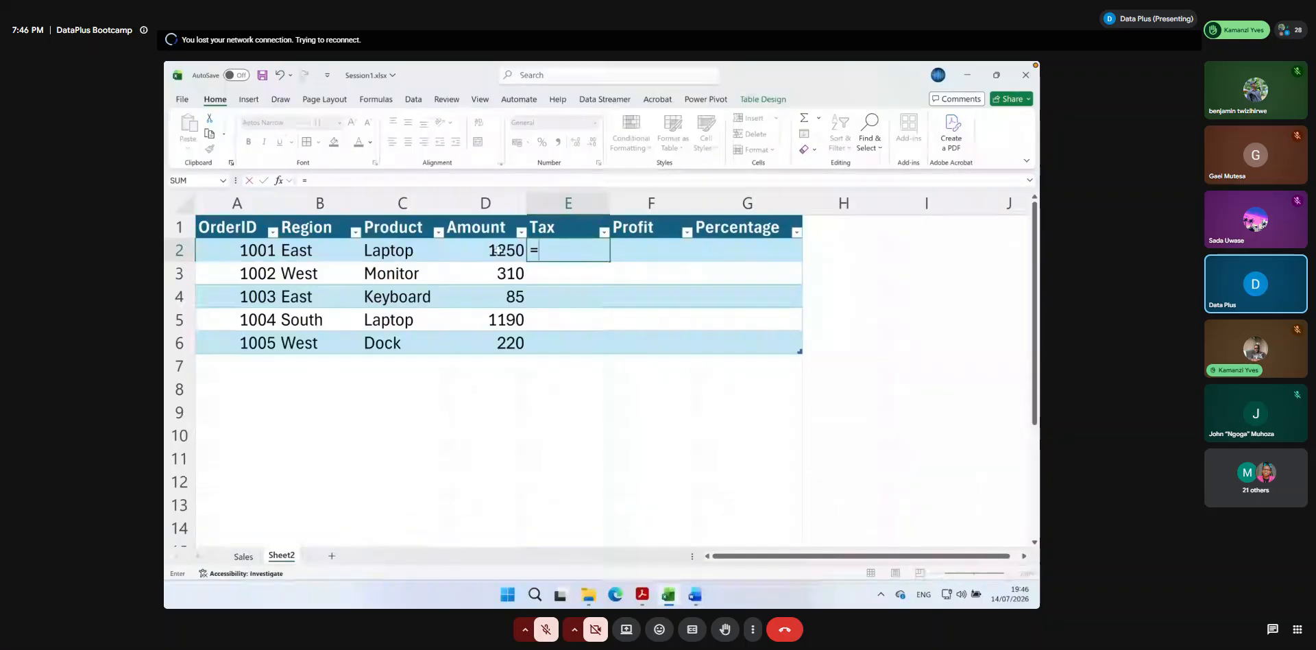
{"action": "left_click", "coordinate": [498, 251]}
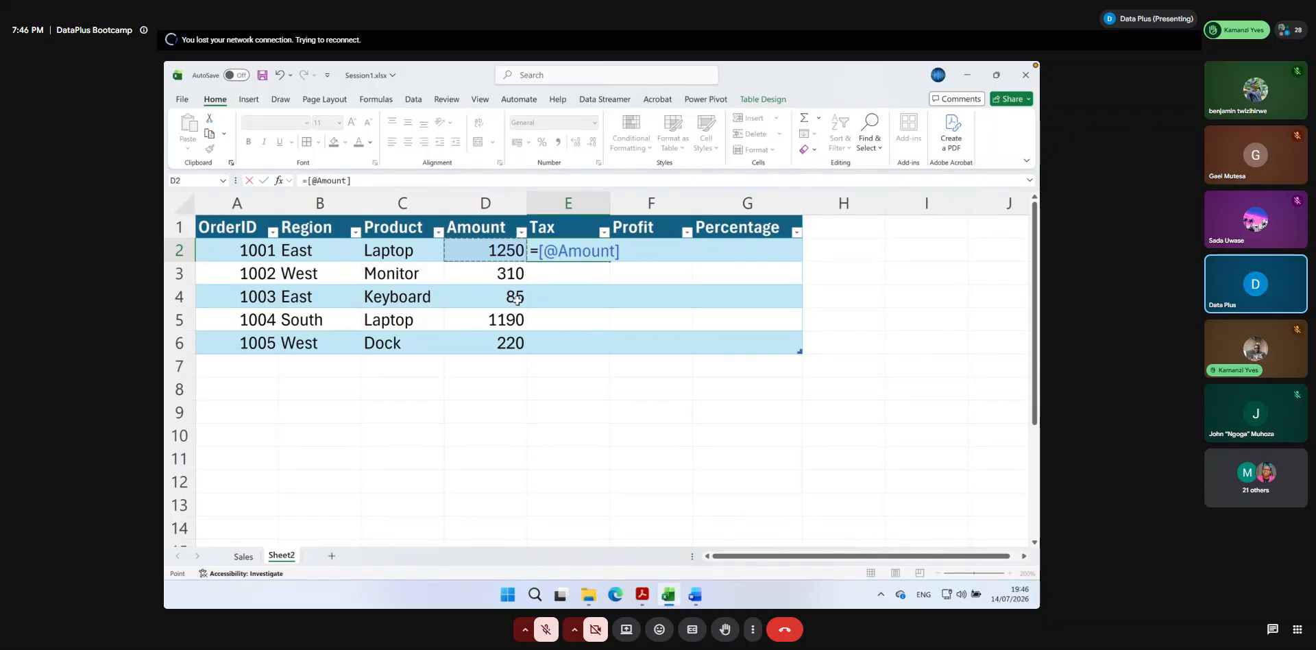
{"action": "left_click", "coordinate": [557, 251]}
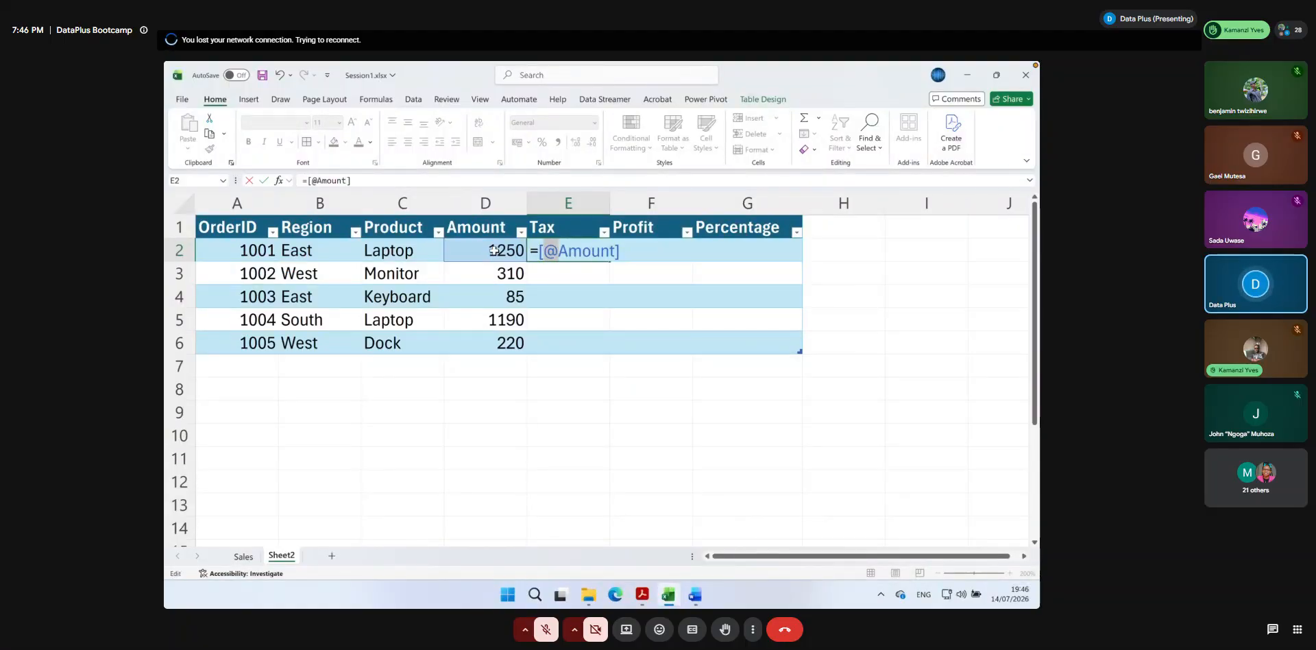
{"action": "key", "text": "Return"}
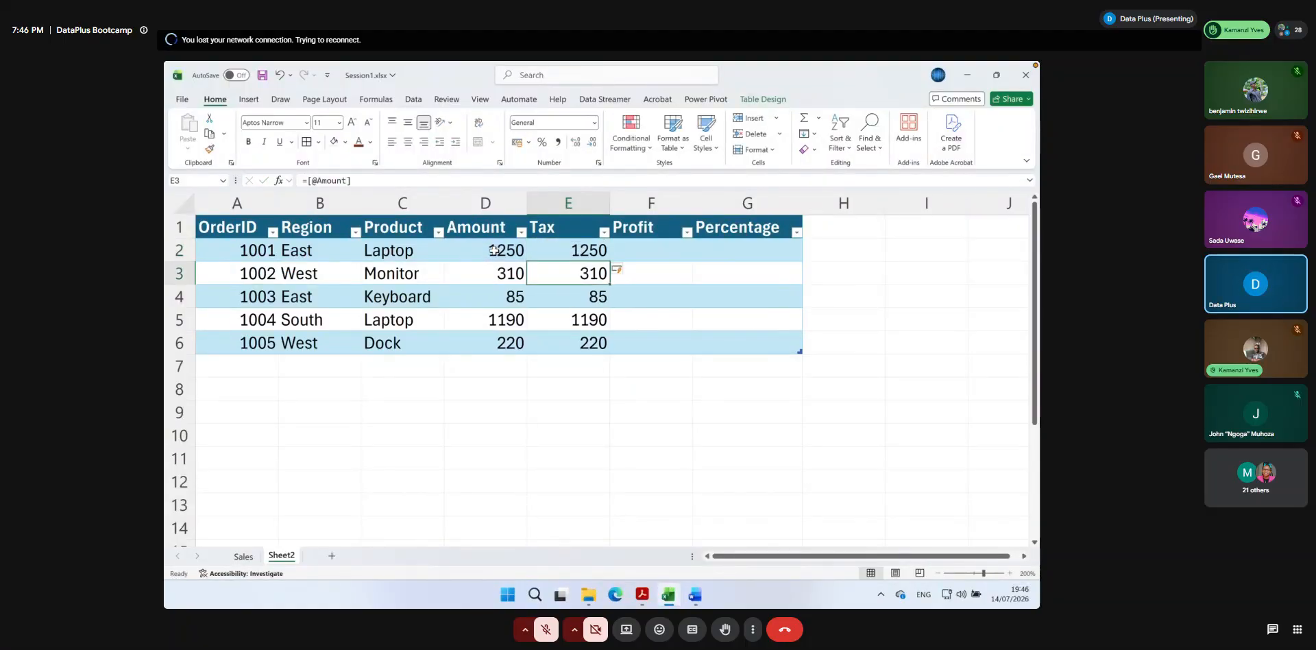
{"action": "left_click", "coordinate": [580, 247]}
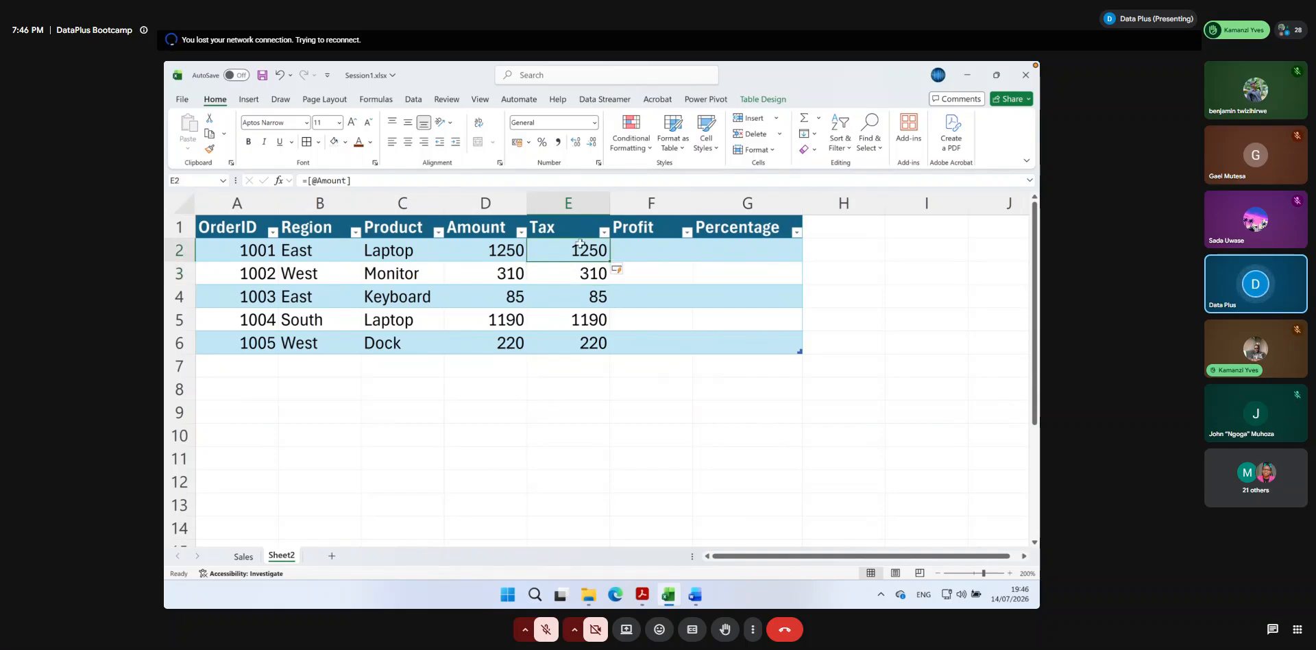
{"action": "double_click", "coordinate": [582, 252]}
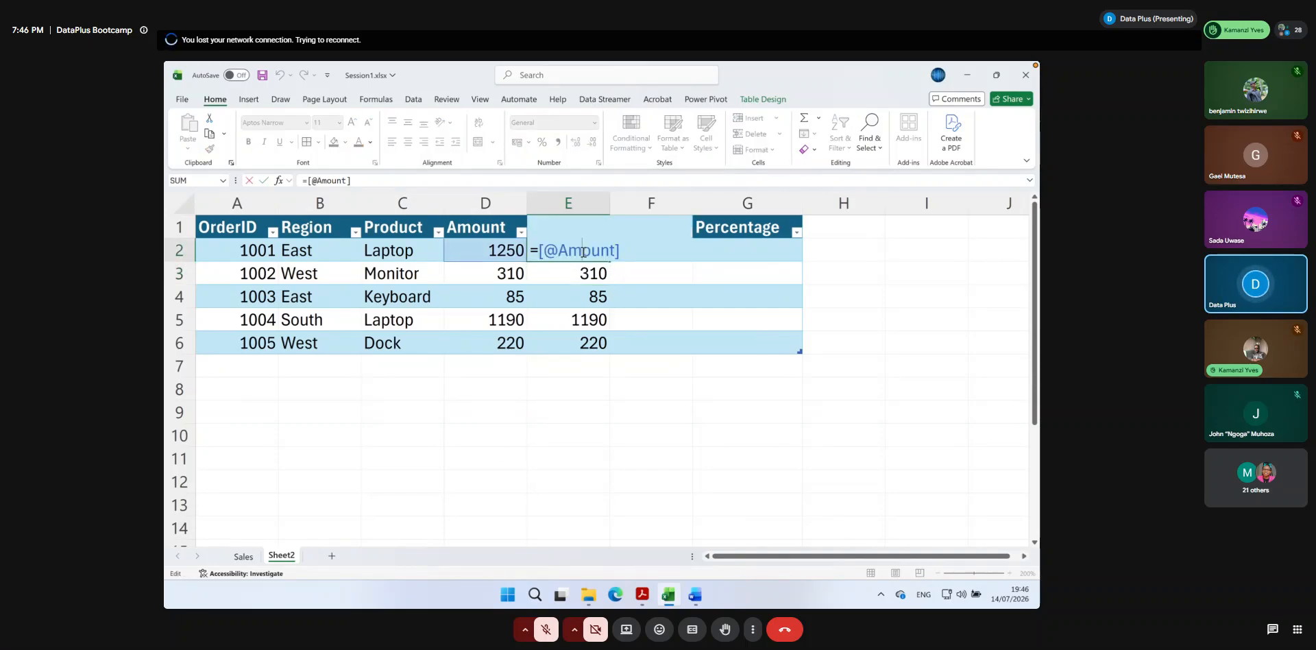
{"action": "key", "text": "Return"}
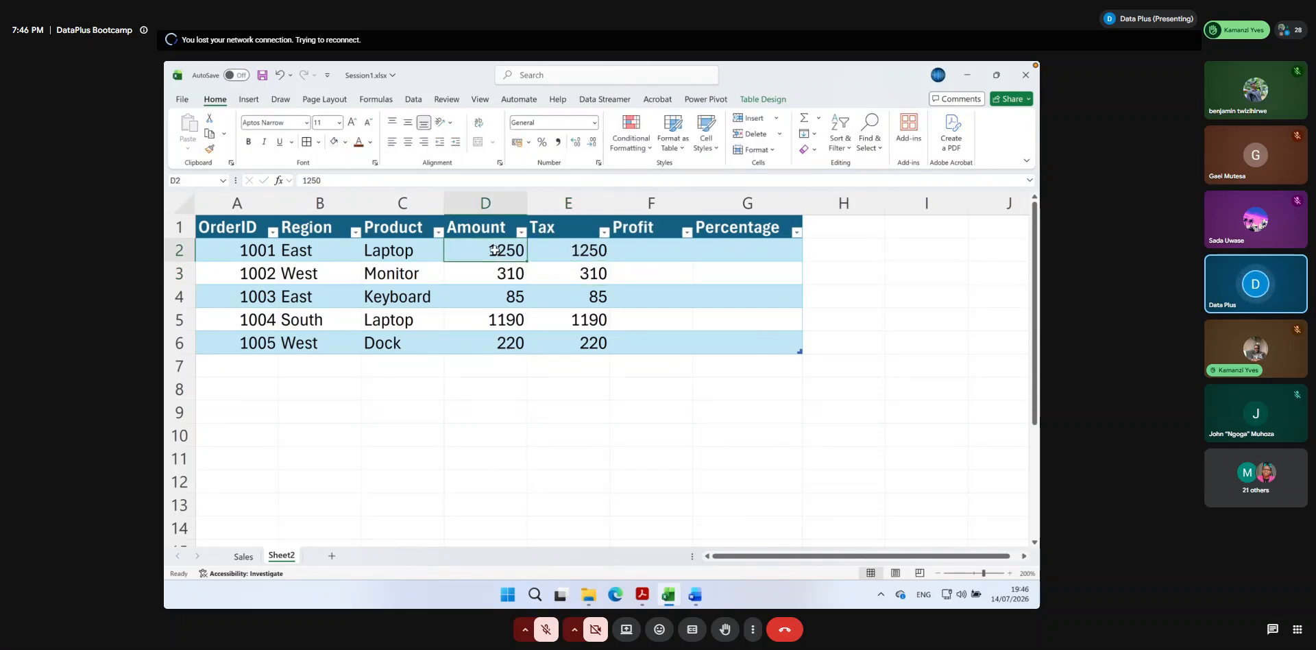
{"action": "left_click", "coordinate": [583, 251]}
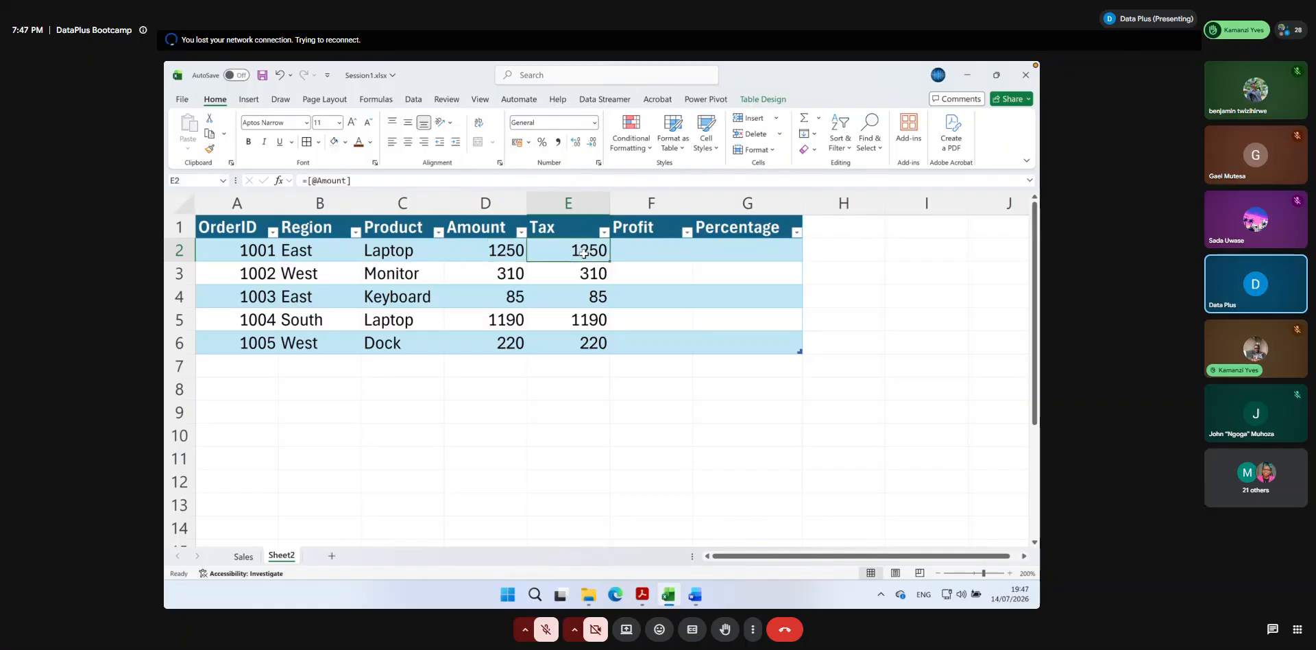
{"action": "left_click", "coordinate": [651, 253]}
{"action": "type", "text": "="}
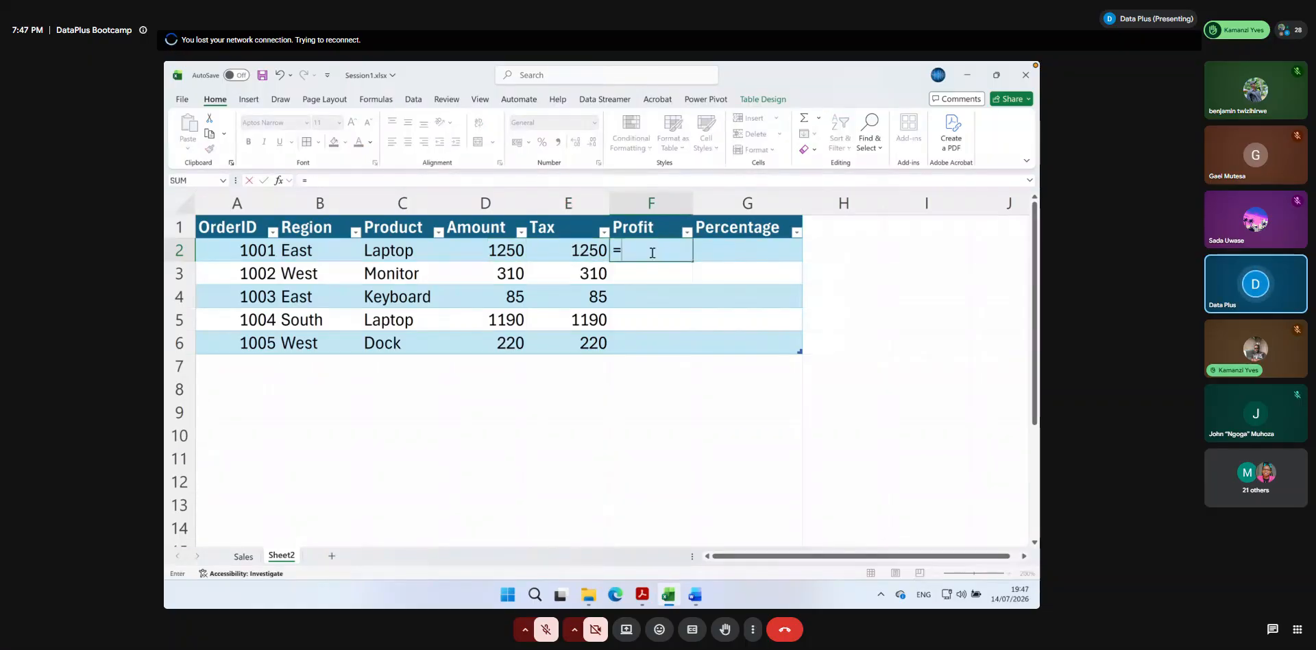
{"action": "key", "text": "Escape"}
{"action": "left_click", "coordinate": [620, 345]}
{"action": "type", "text": "="}
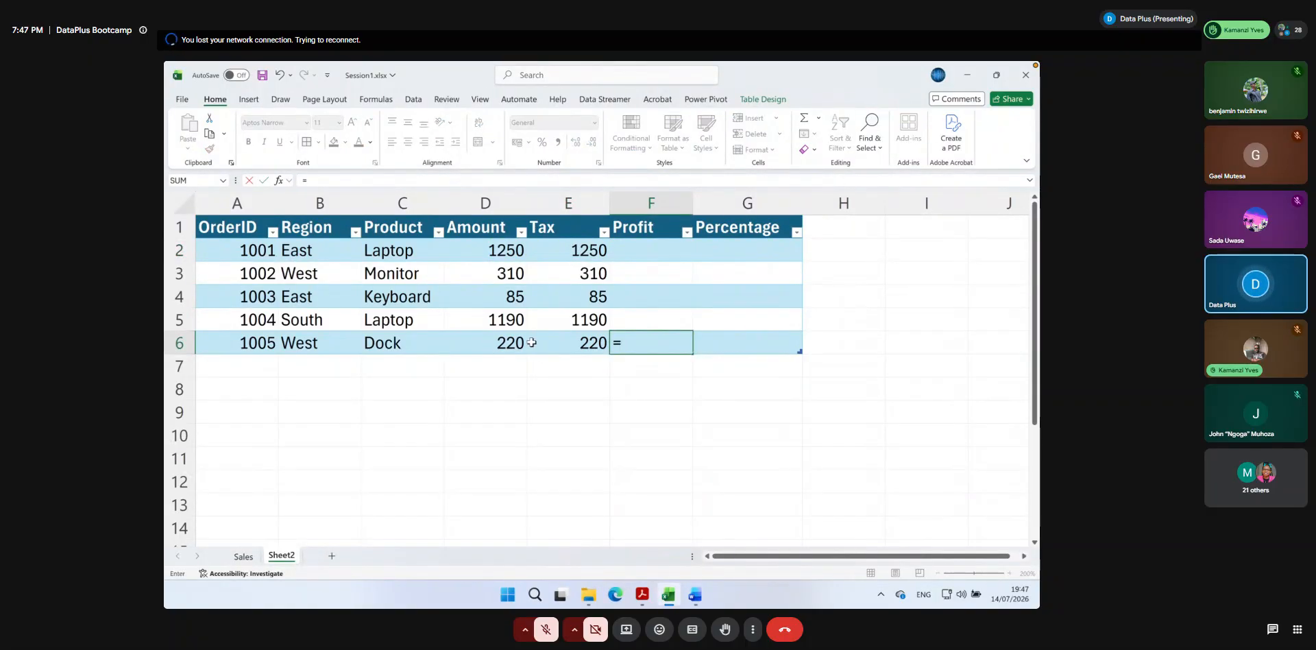
{"action": "left_click", "coordinate": [502, 343]}
{"action": "key", "text": "Return"}
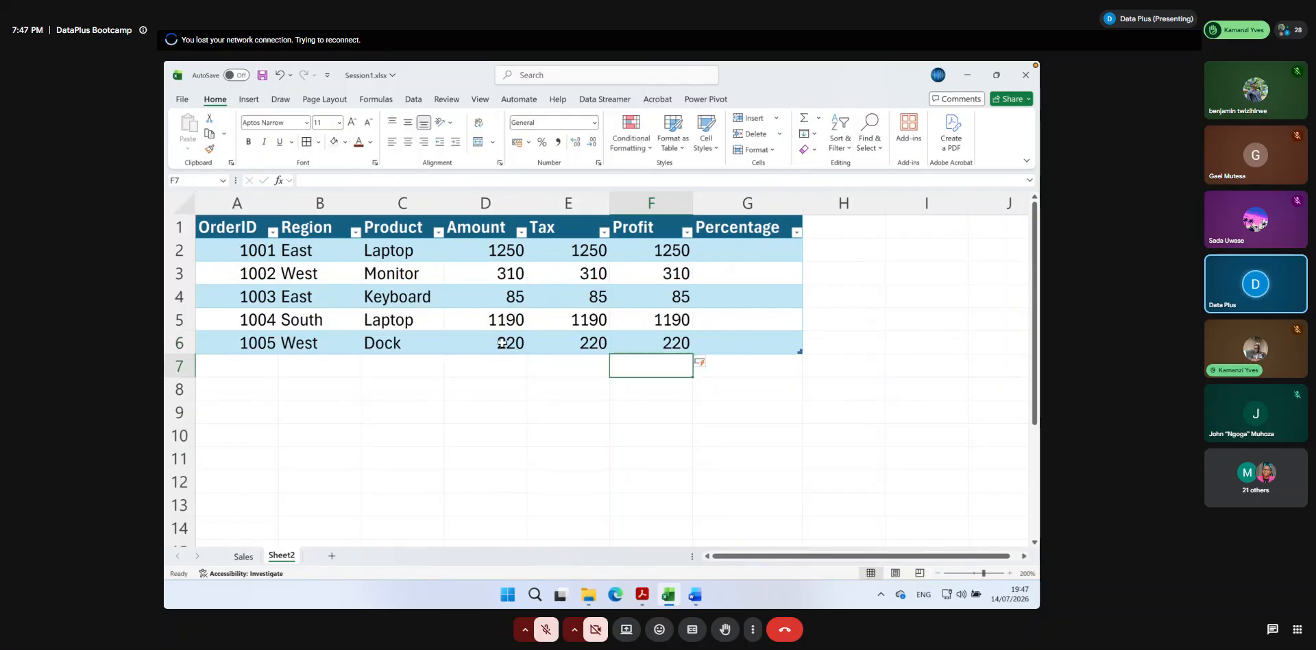
{"action": "left_click", "coordinate": [661, 341]}
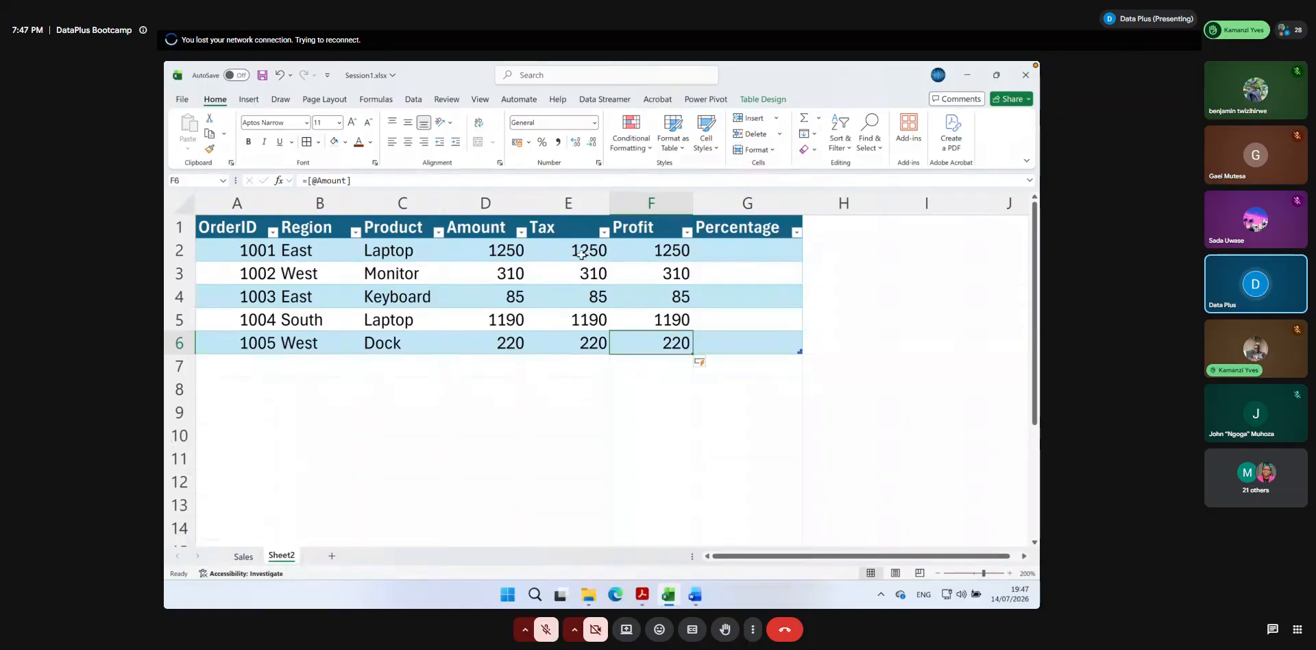
Undo the Profit column fill and the Tax column formula until both columns are empty
{"action": "key", "text": "ctrl+z"}
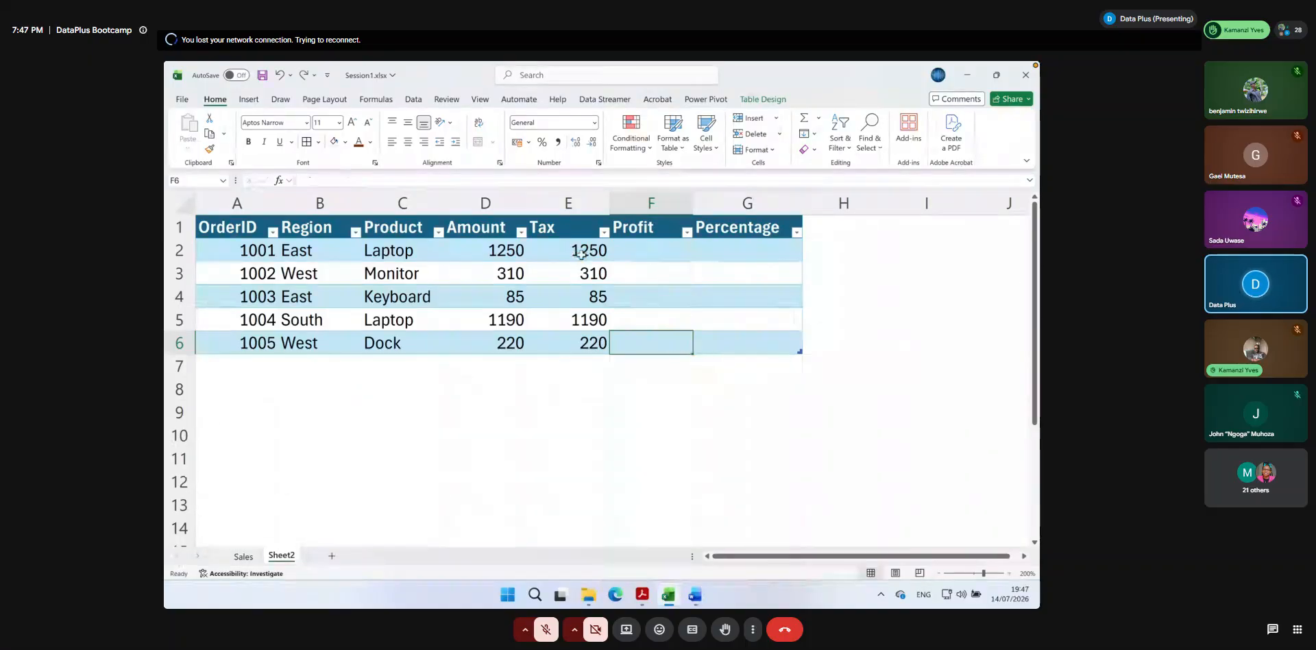
{"action": "key", "text": "ctrl+z"}
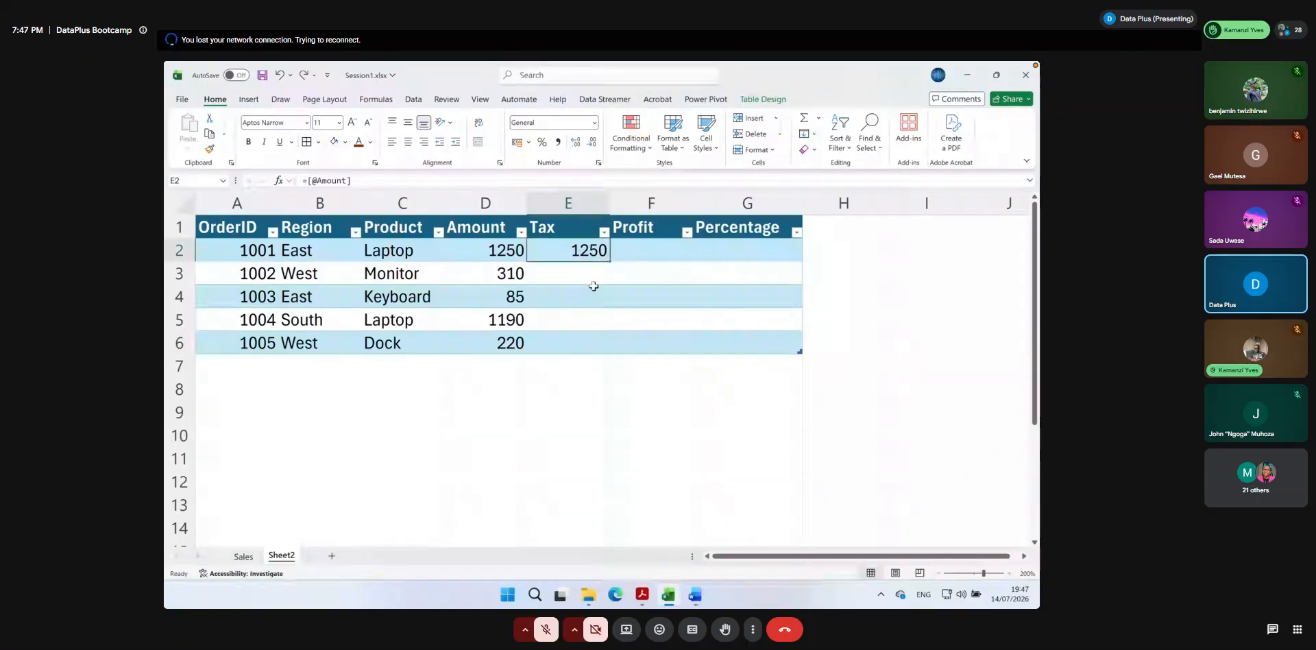
{"action": "key", "text": "ctrl+z"}
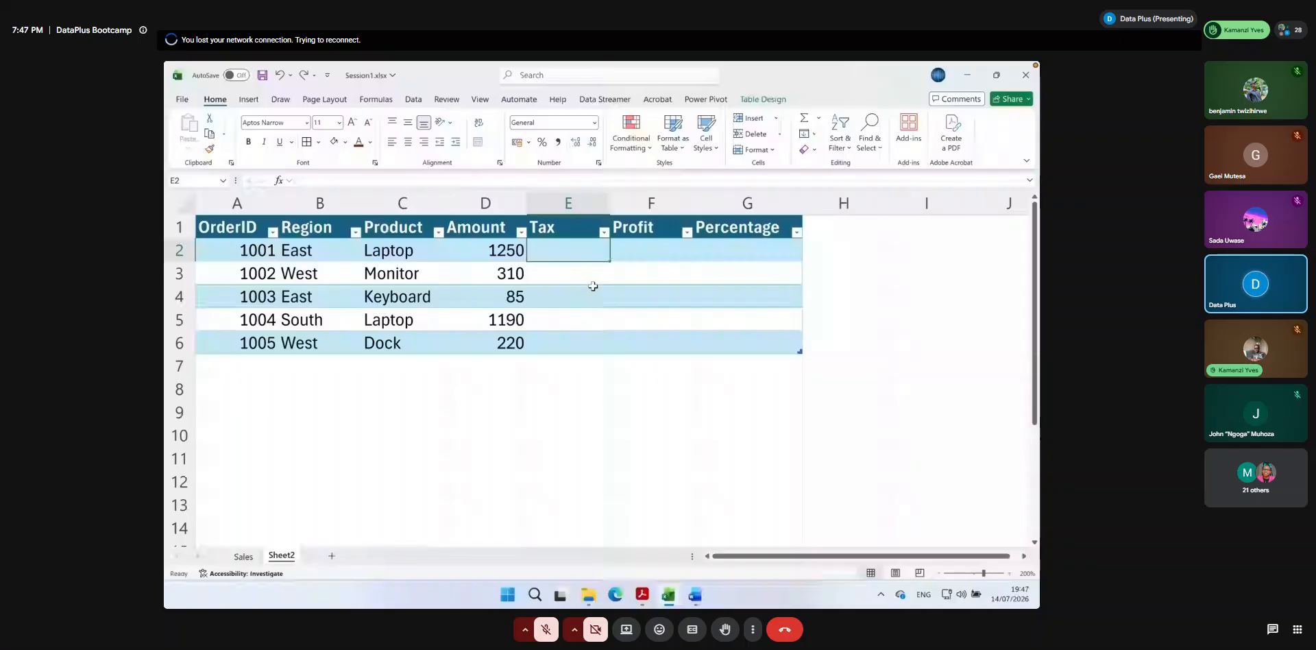
Review the Tax formula in E5 on the Sales sheet and how it references the Amount cell, and return to Sheet2
{"action": "key", "text": "ctrl+Page_Up"}
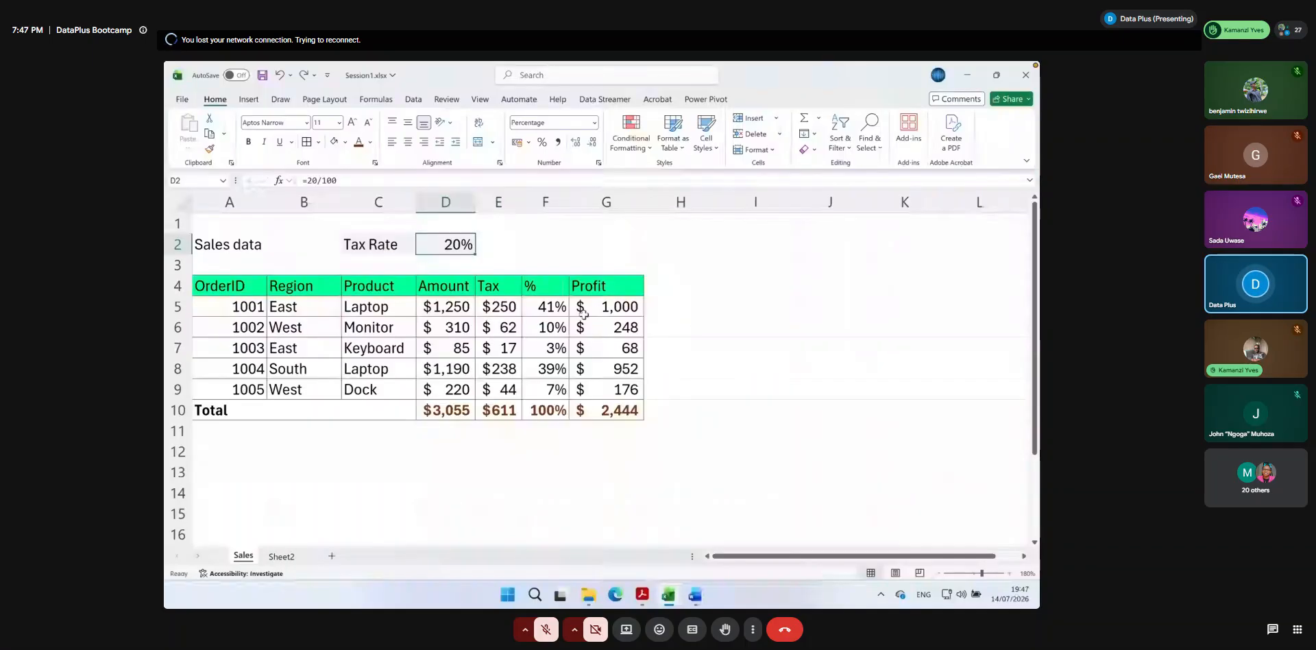
{"action": "left_click", "coordinate": [504, 306]}
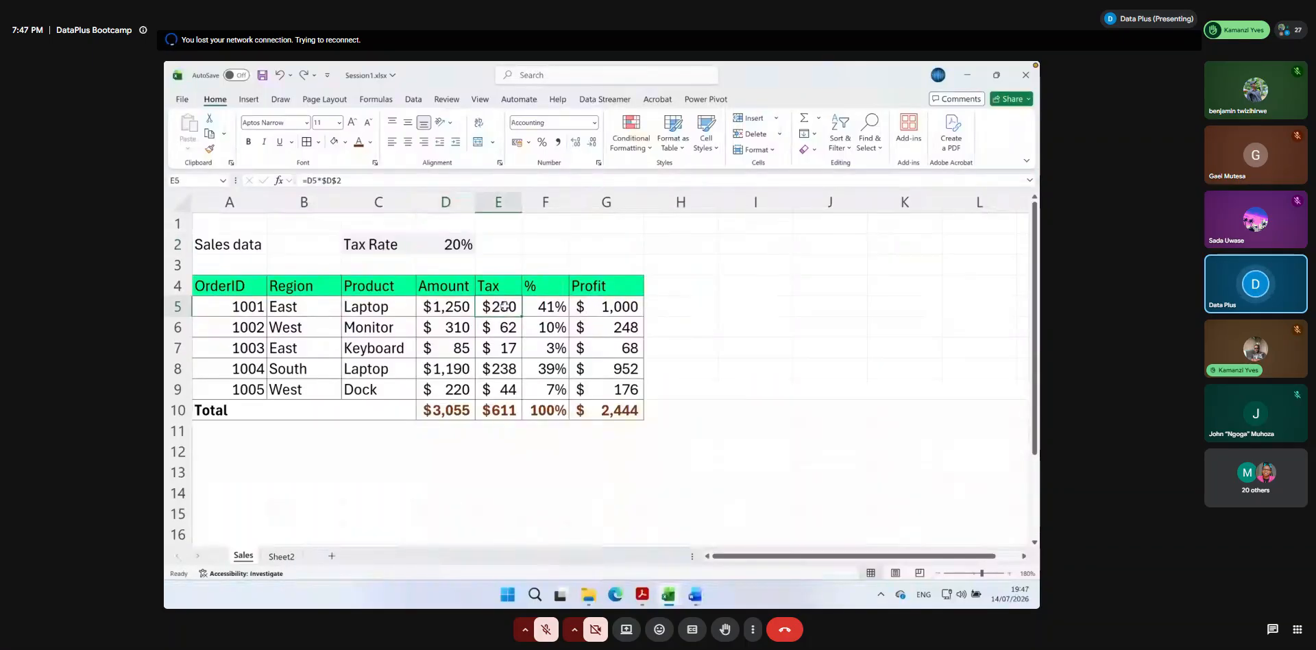
{"action": "type", "text": "="}
{"action": "left_click", "coordinate": [442, 306]}
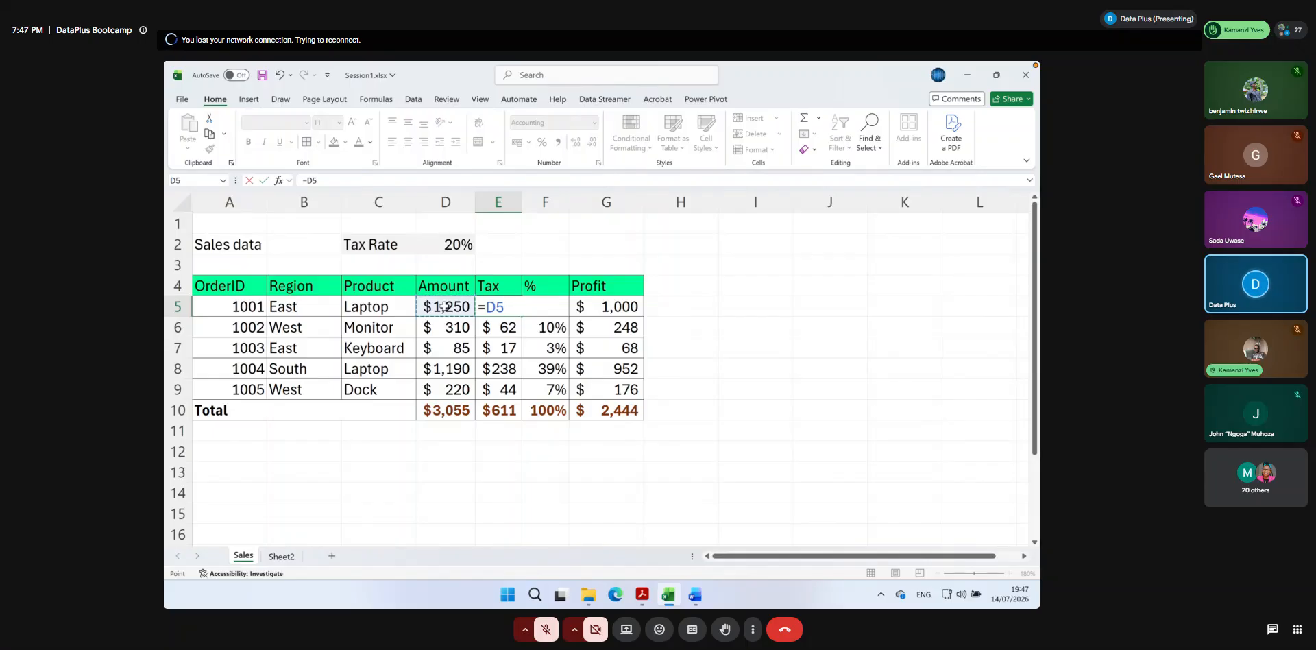
{"action": "key", "text": "Escape"}
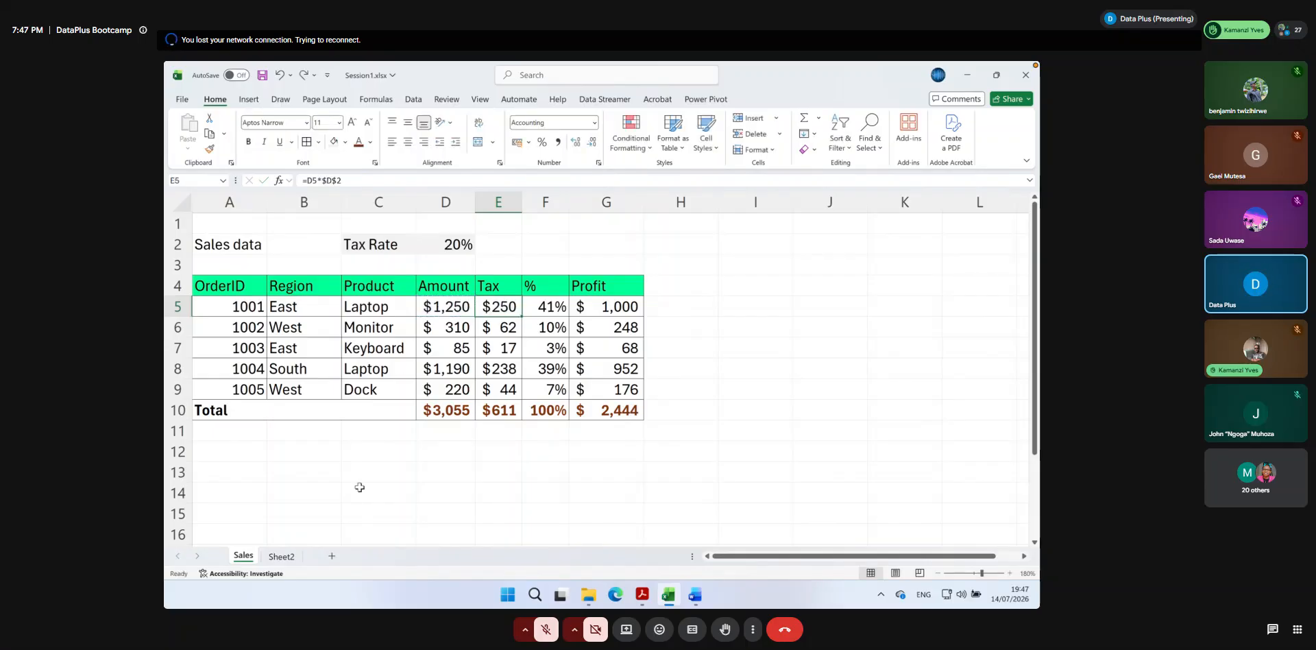
{"action": "left_click", "coordinate": [285, 555]}
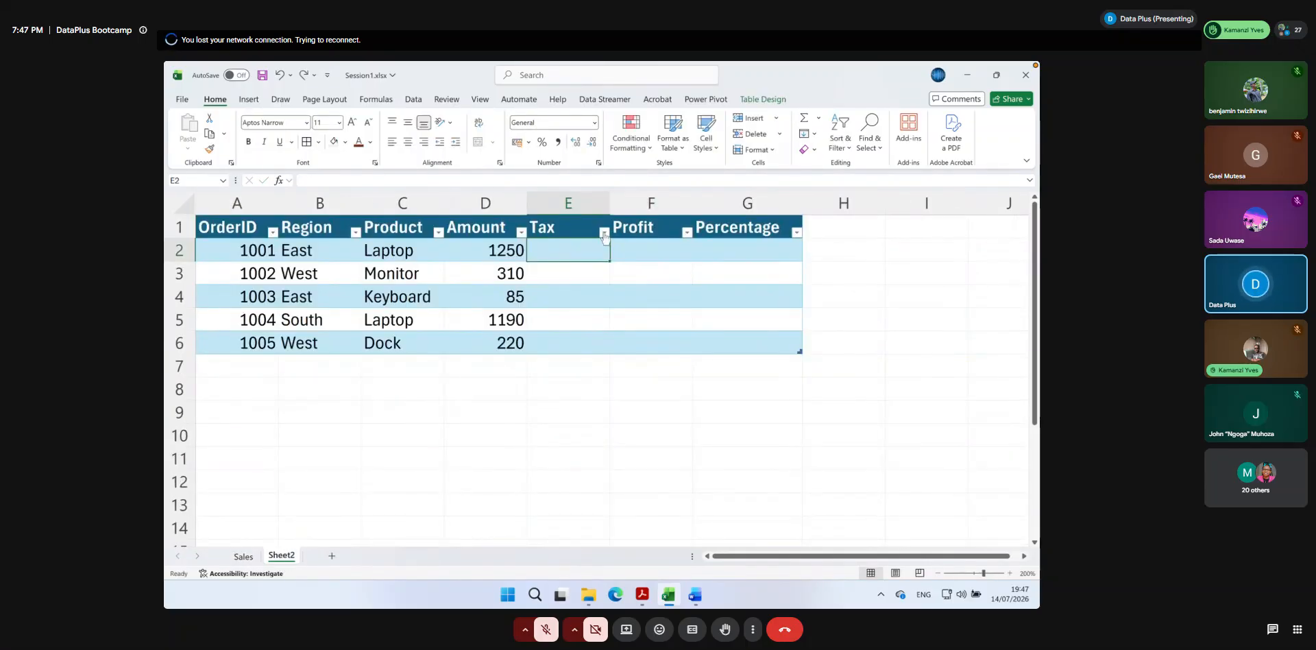
{"action": "type", "text": "="}
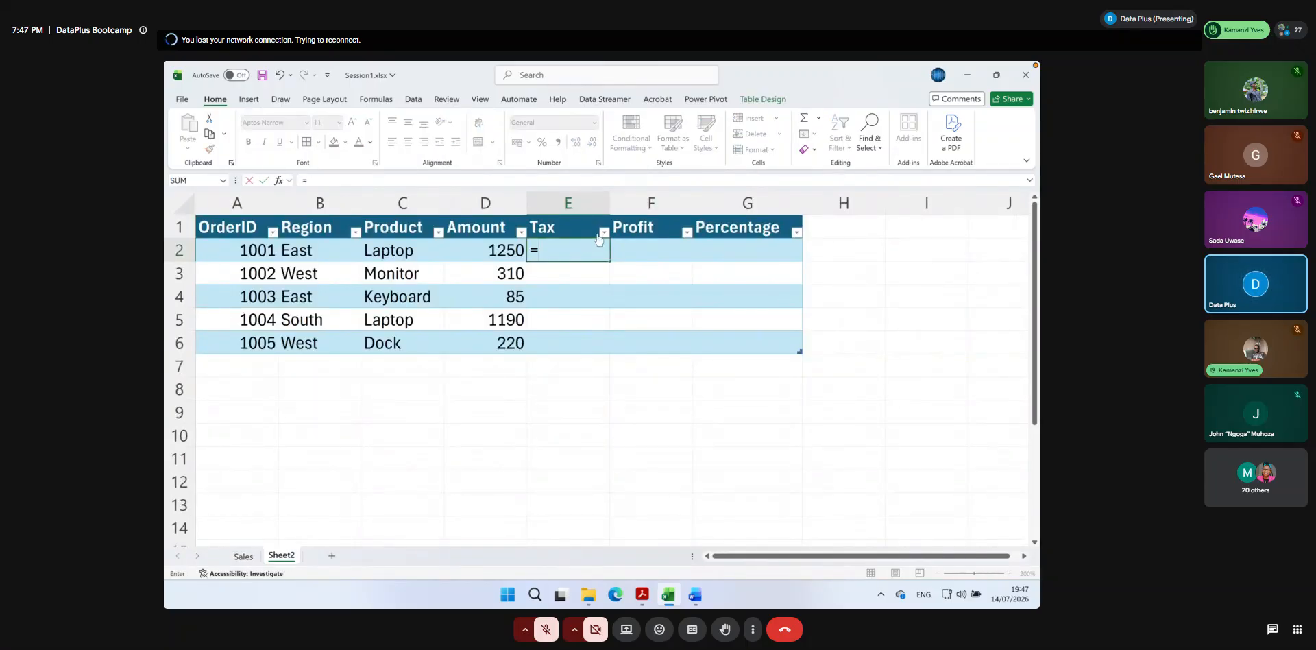
{"action": "left_click", "coordinate": [485, 251]}
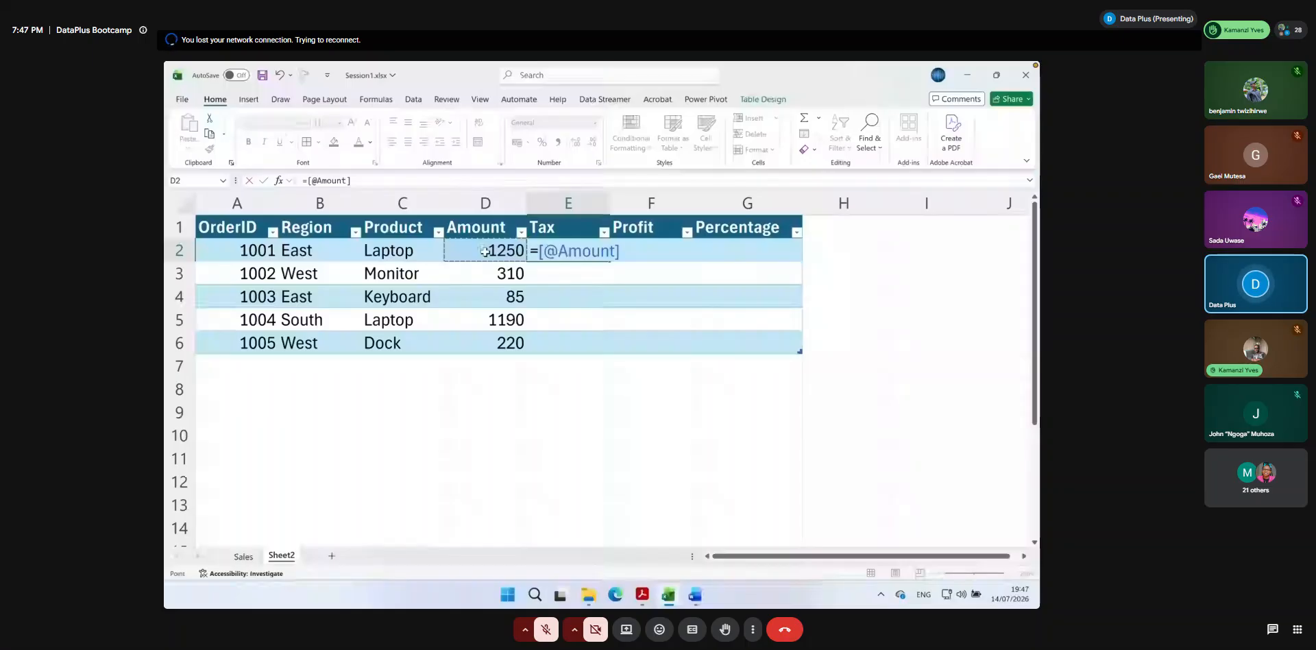
{"action": "type", "text": "*"}
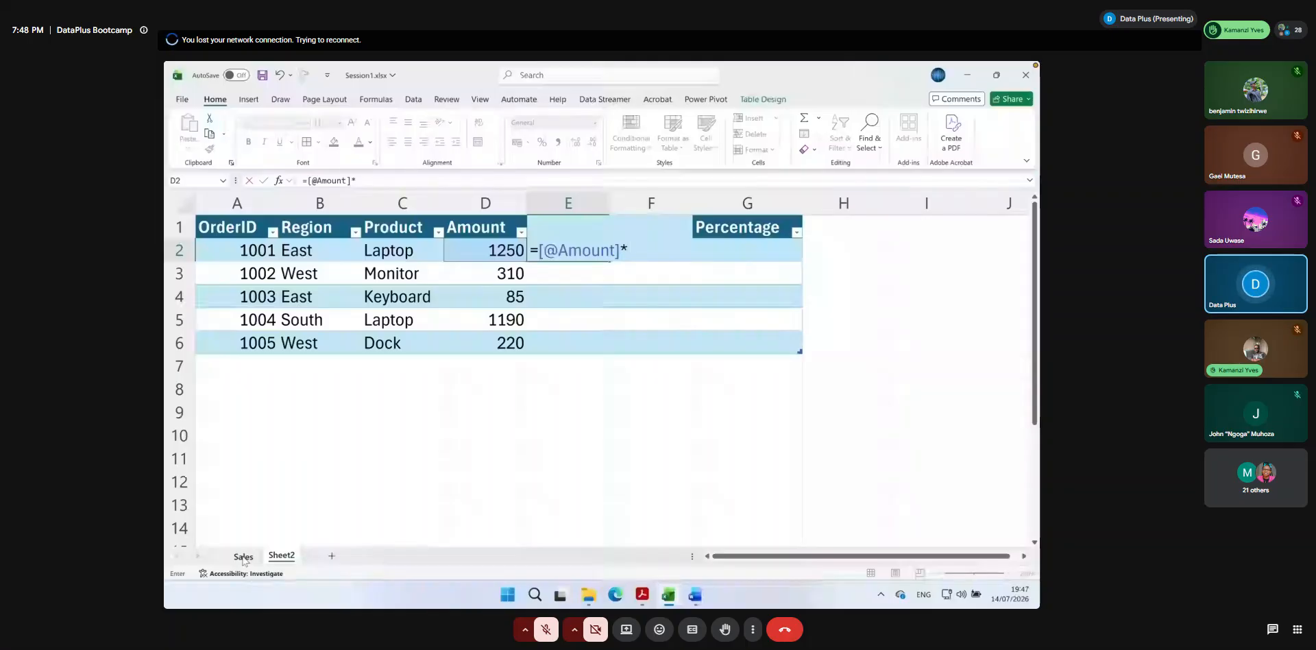
{"action": "left_click", "coordinate": [243, 556]}
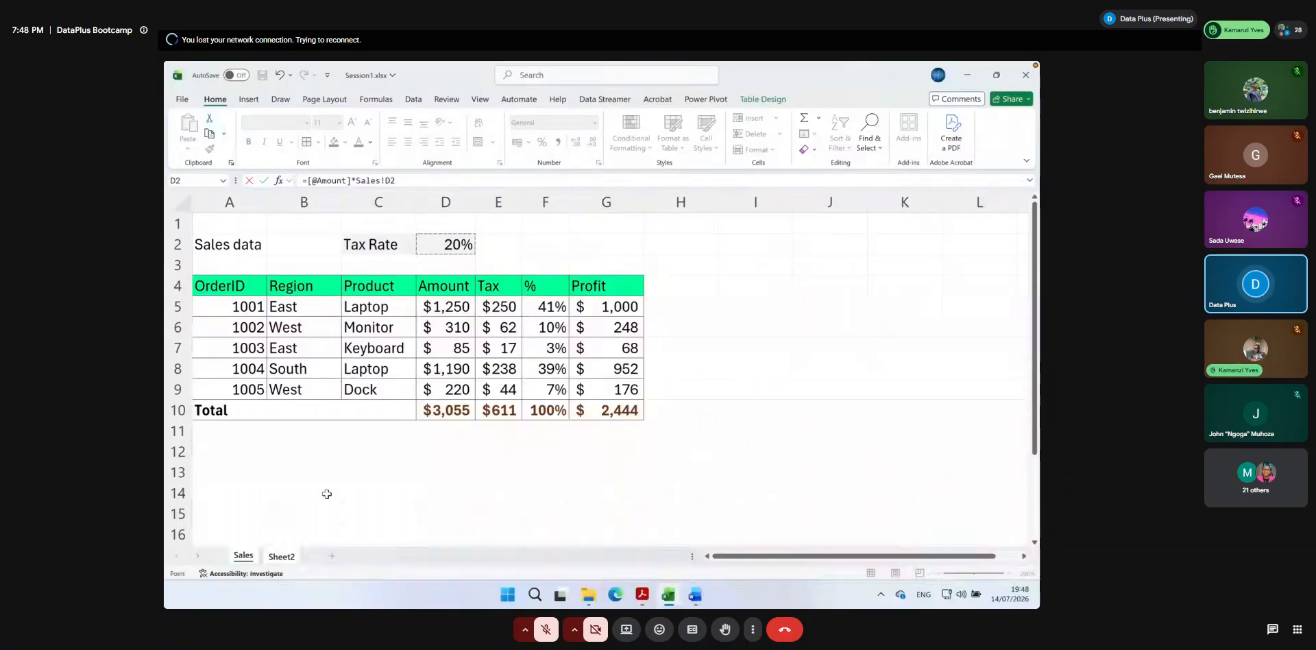
{"action": "key", "text": "Return"}
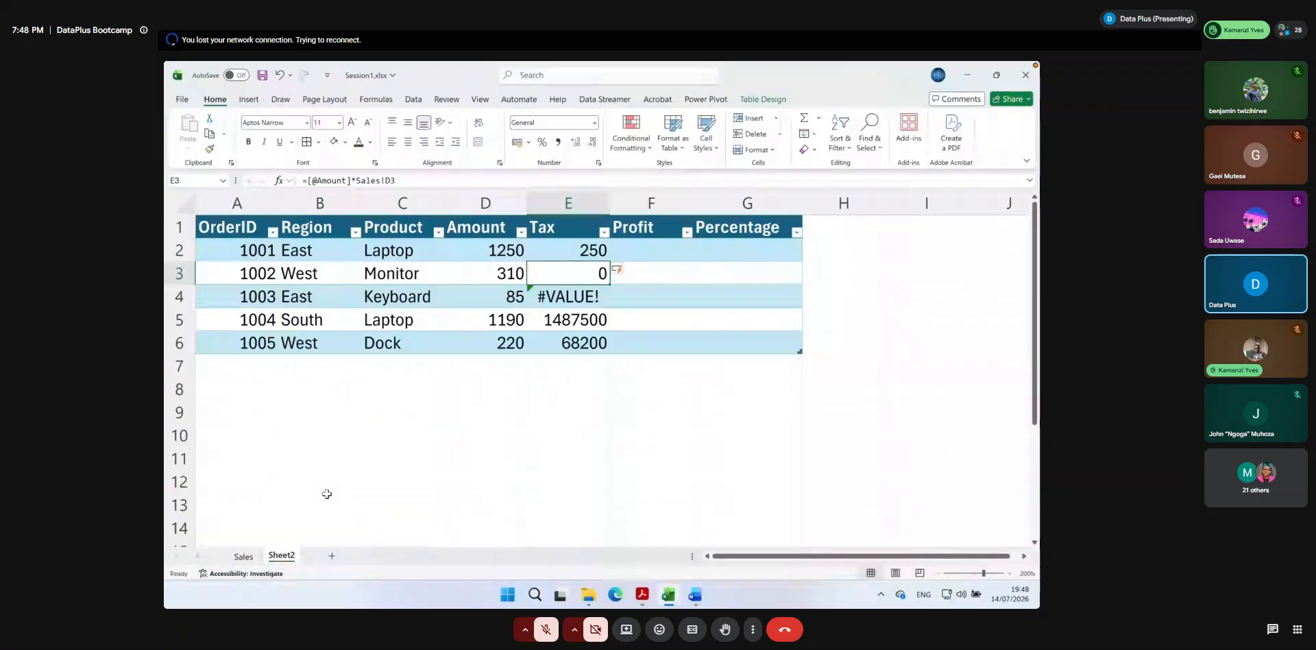
{"action": "left_click", "coordinate": [569, 250]}
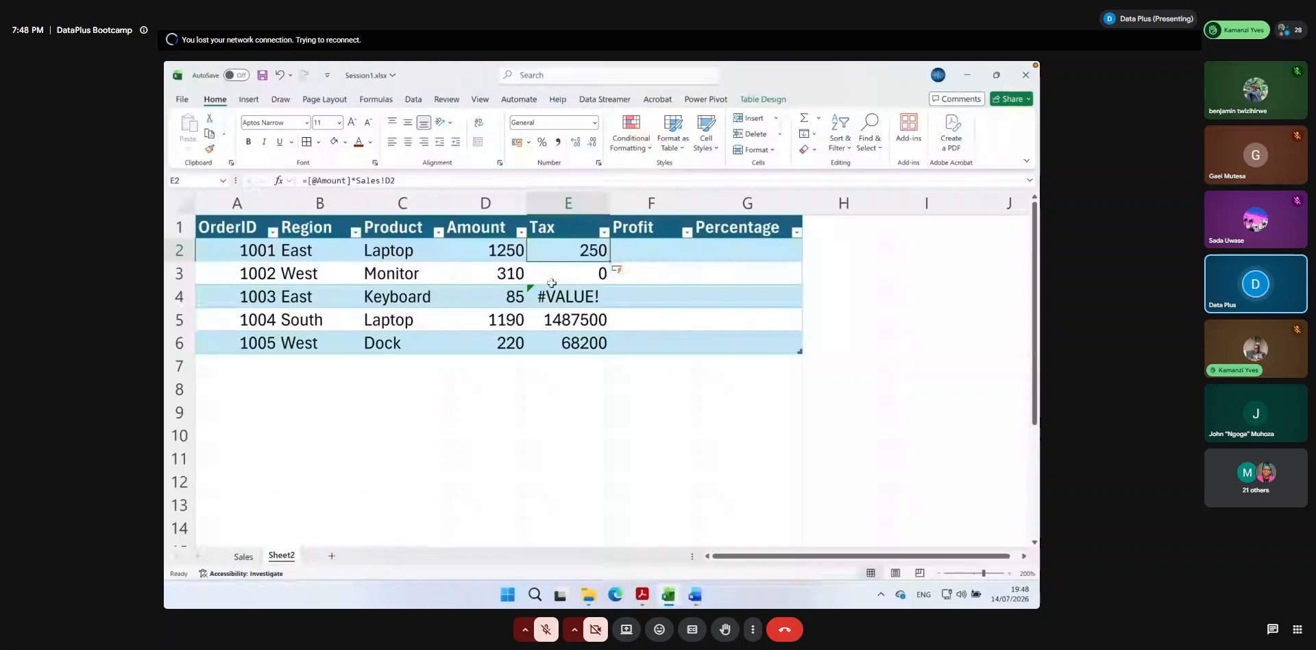
{"action": "key", "text": "F2"}
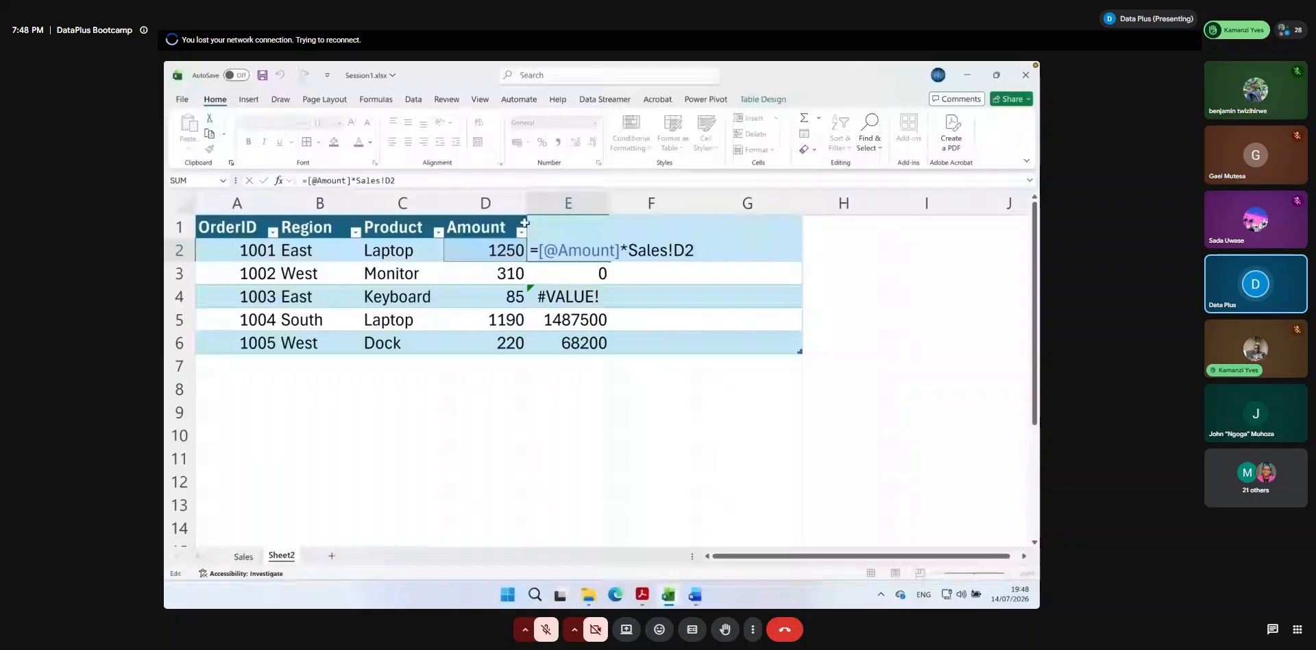
{"action": "left_click", "coordinate": [409, 182]}
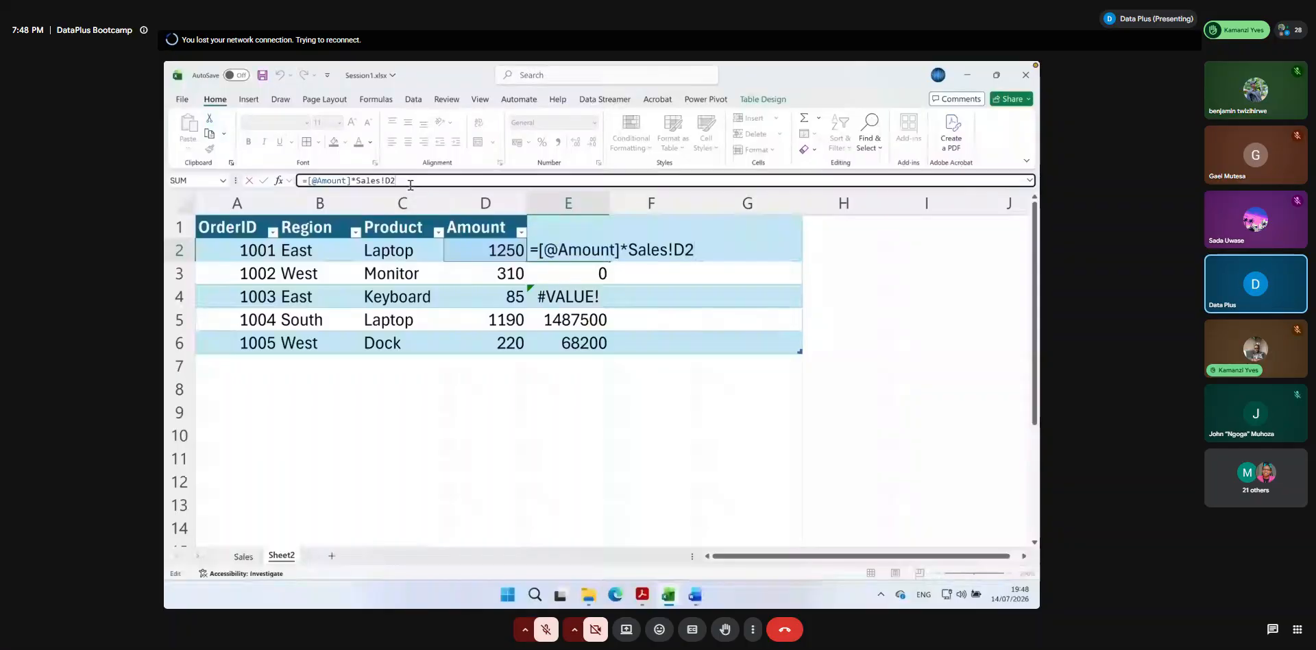
{"action": "left_click", "coordinate": [678, 250]}
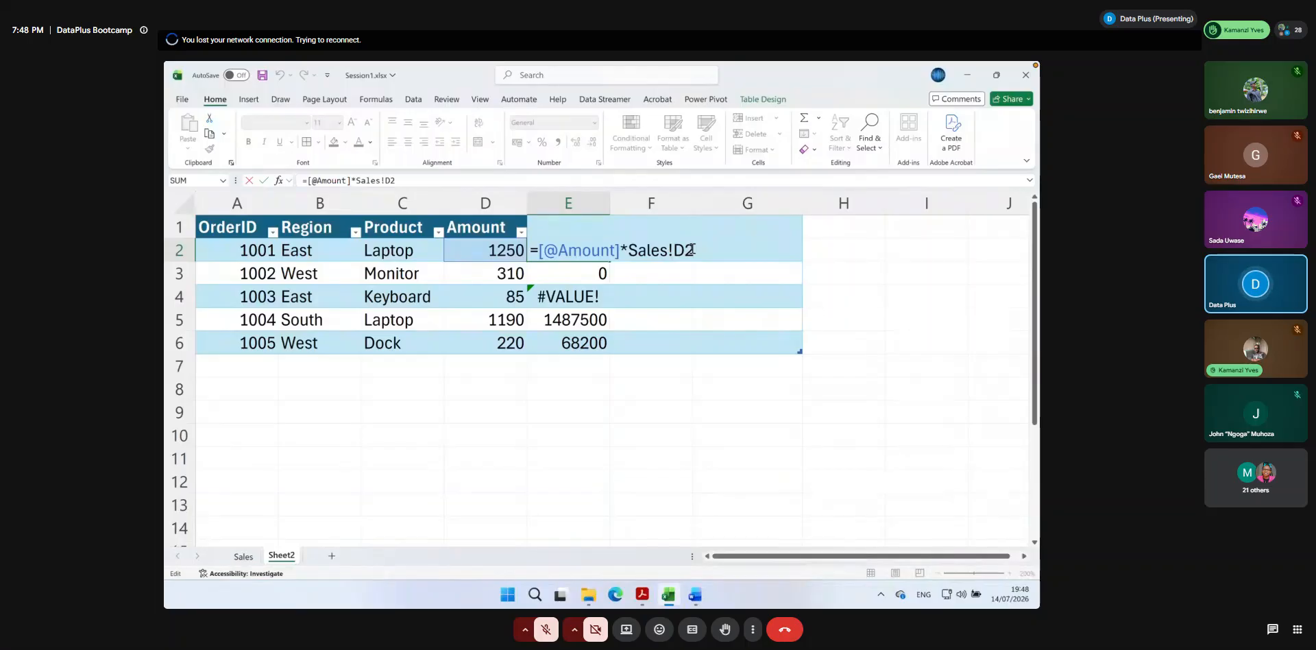
{"action": "key", "text": "F4"}
{"action": "key", "text": "Return"}
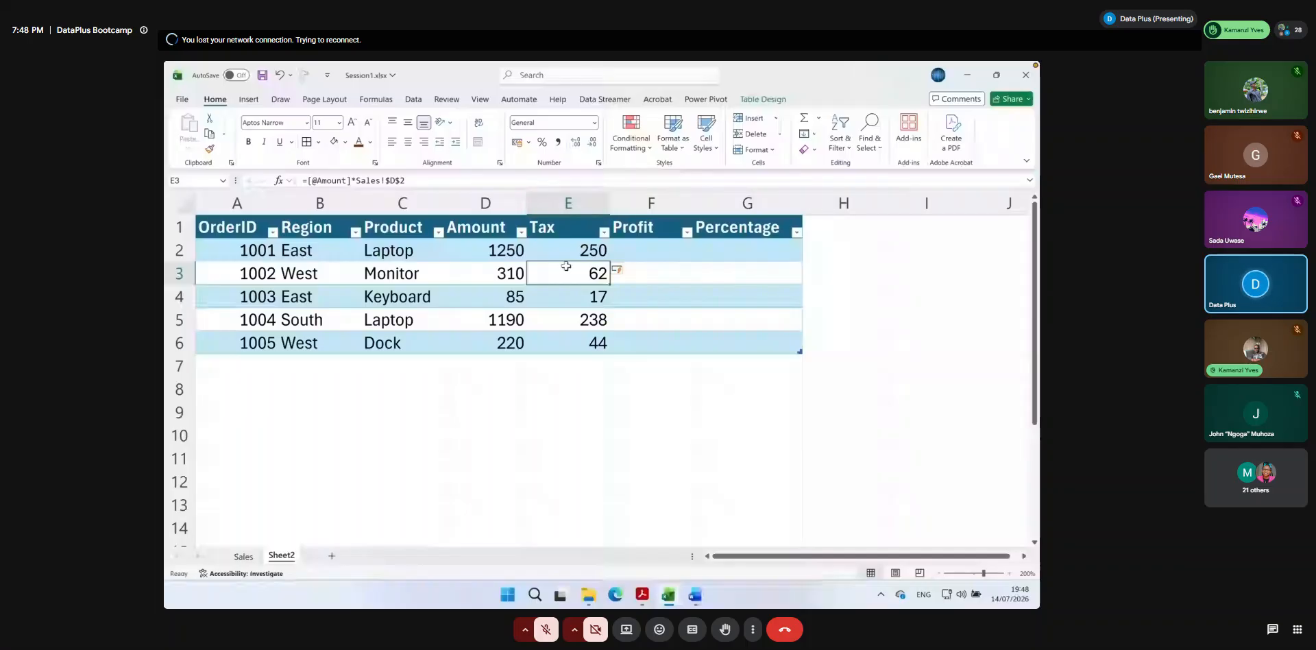
Apply the $ English (United States) accounting format to the Amount and Tax values in D2:E6
{"action": "left_click_drag", "start_coordinate": [568, 249], "coordinate": [569, 339]}
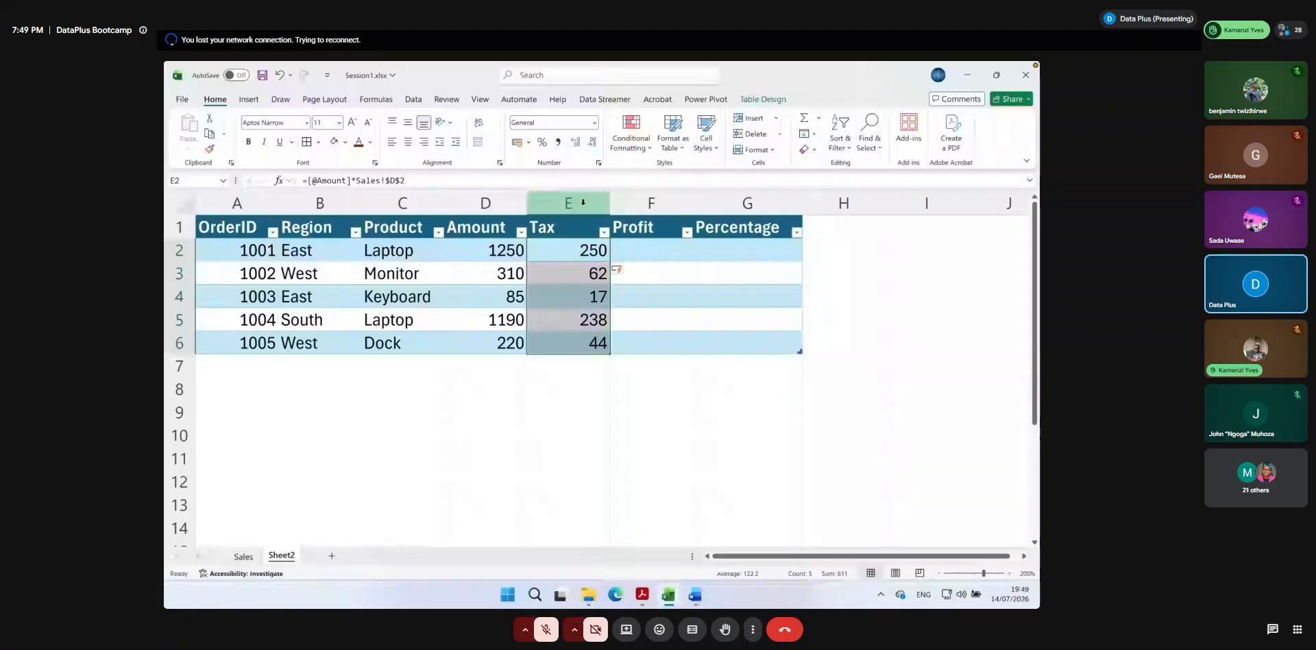
{"action": "left_click", "coordinate": [496, 250]}
{"action": "left_click_drag", "start_coordinate": [532, 262], "coordinate": [579, 339]}
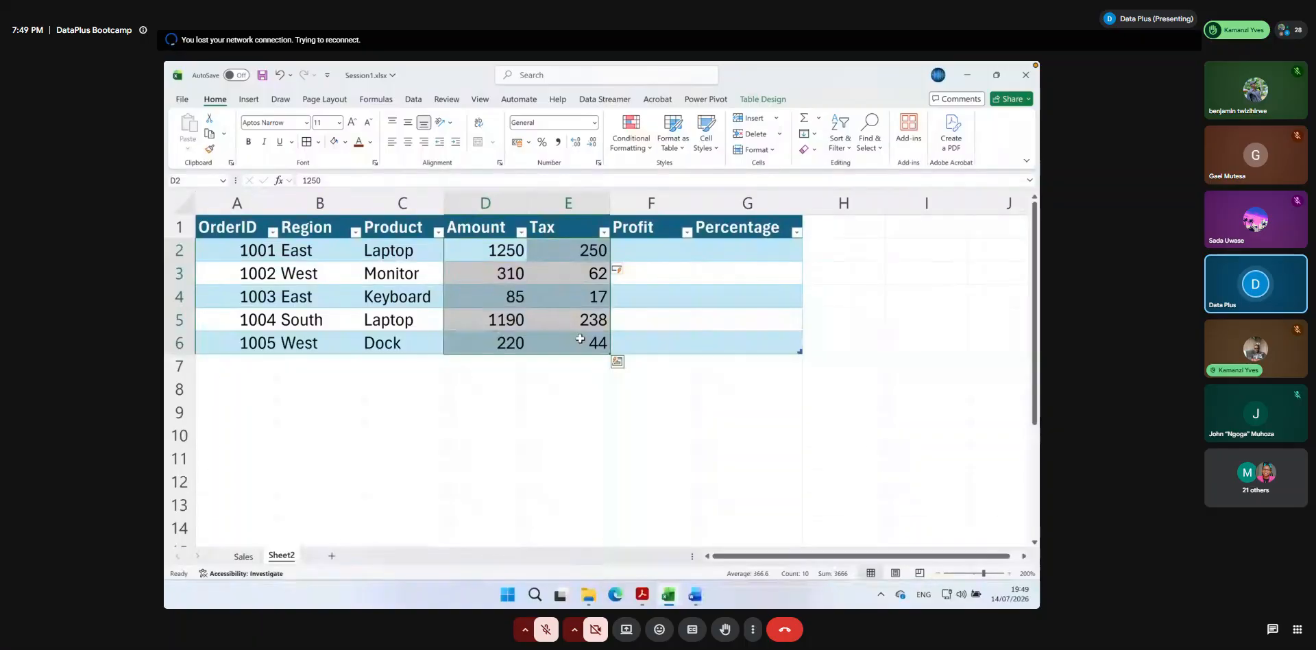
{"action": "left_click", "coordinate": [528, 142]}
{"action": "left_click", "coordinate": [559, 324]}
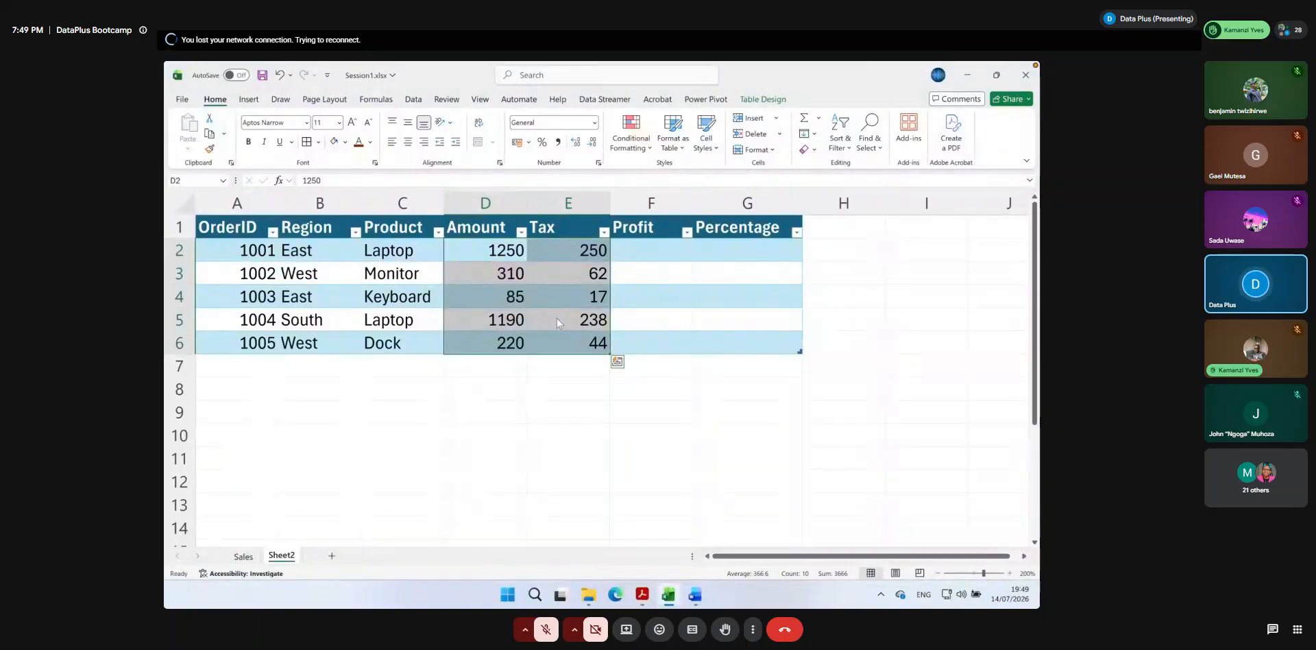
{"action": "left_click", "coordinate": [489, 233]}
{"action": "left_click_drag", "start_coordinate": [490, 251], "coordinate": [595, 342]}
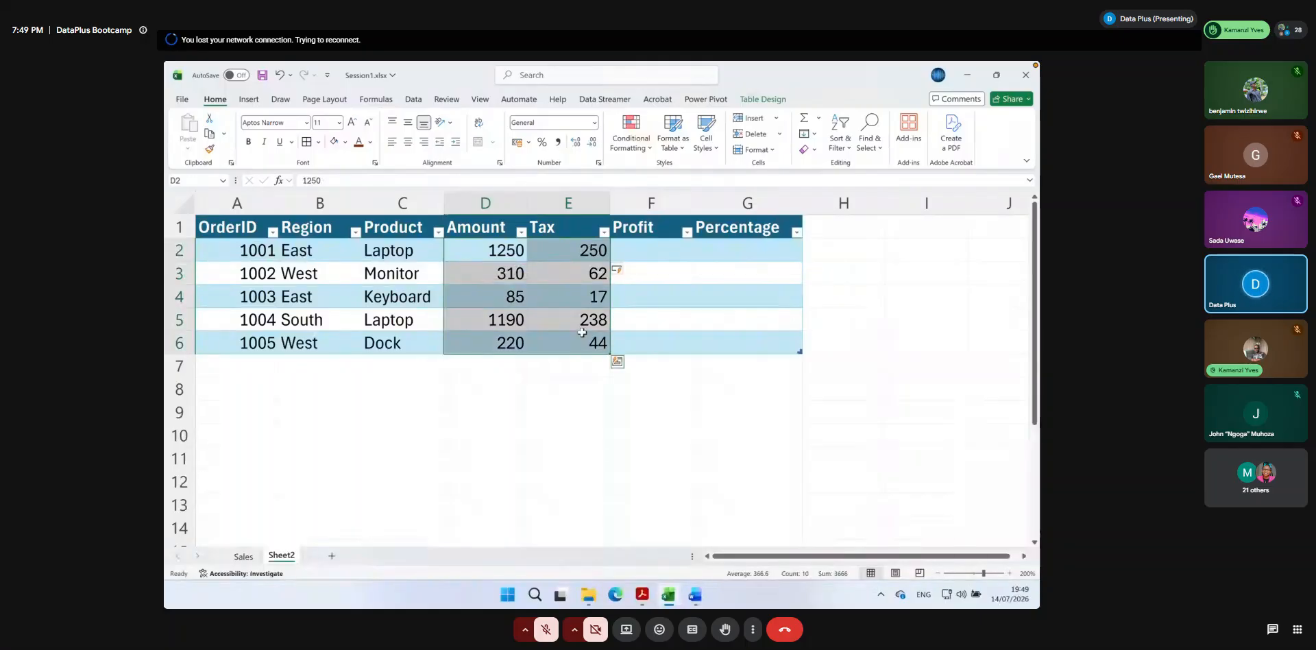
{"action": "left_click", "coordinate": [528, 143]}
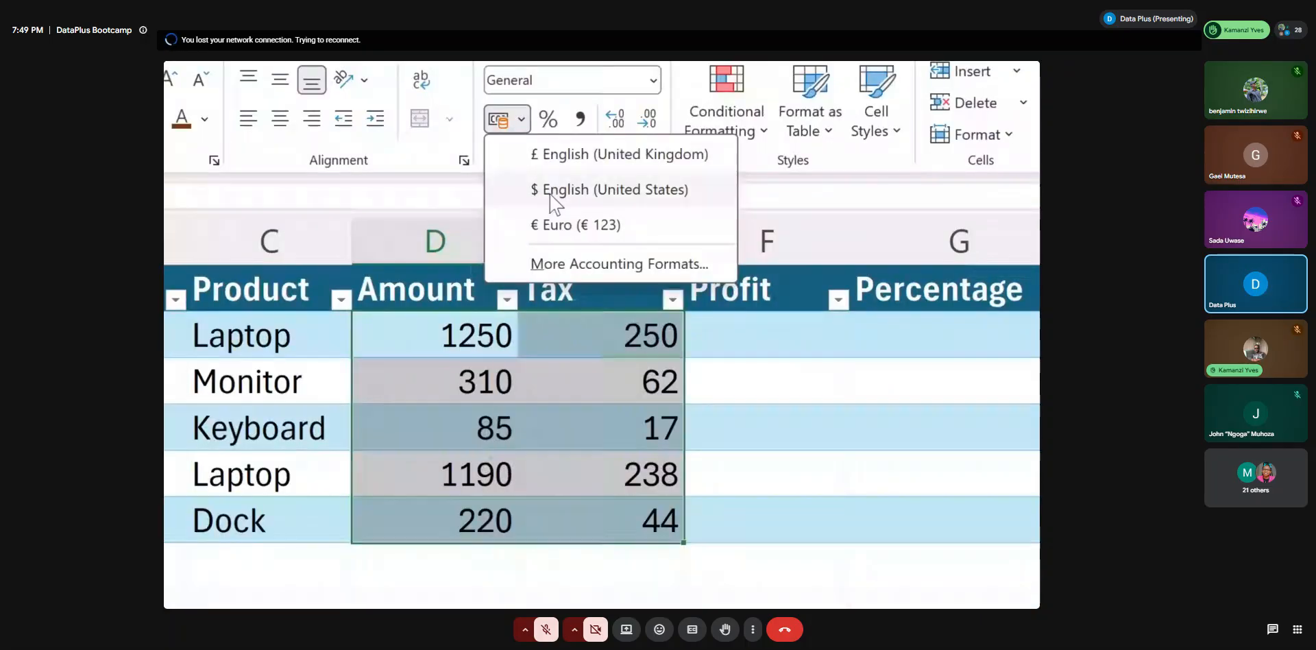
{"action": "left_click", "coordinate": [548, 177]}
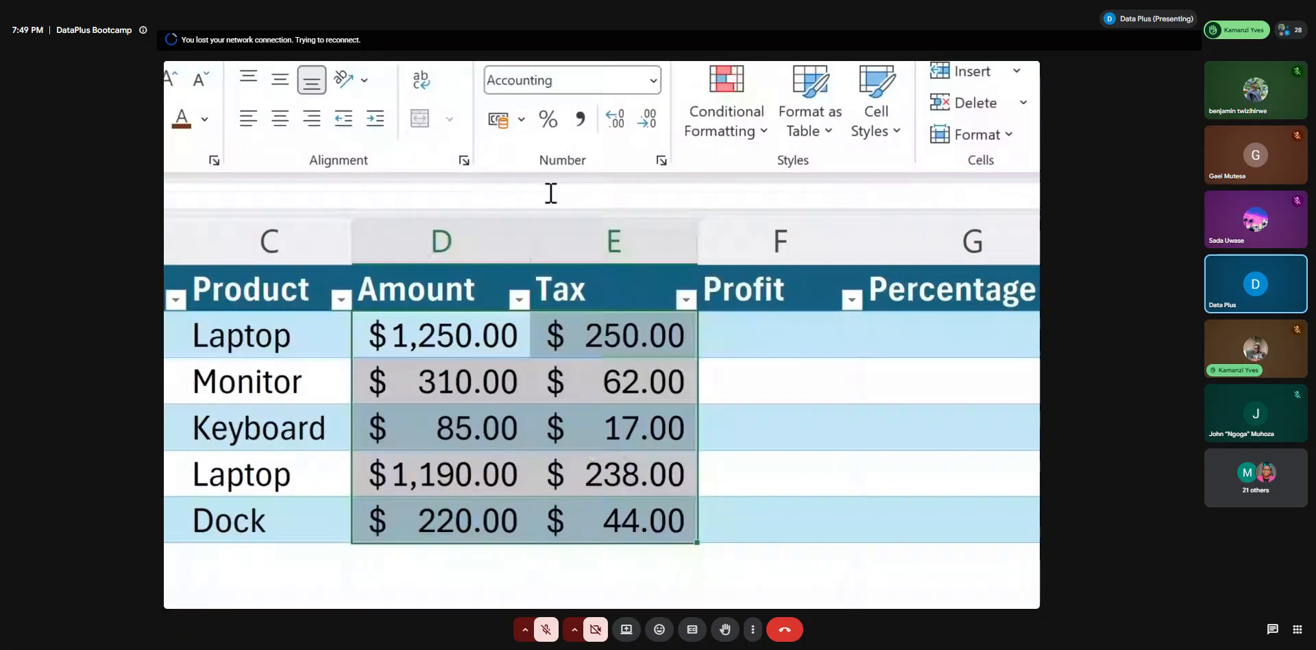
{"action": "left_click", "coordinate": [573, 436]}
{"action": "left_click_drag", "start_coordinate": [405, 335], "coordinate": [619, 512]}
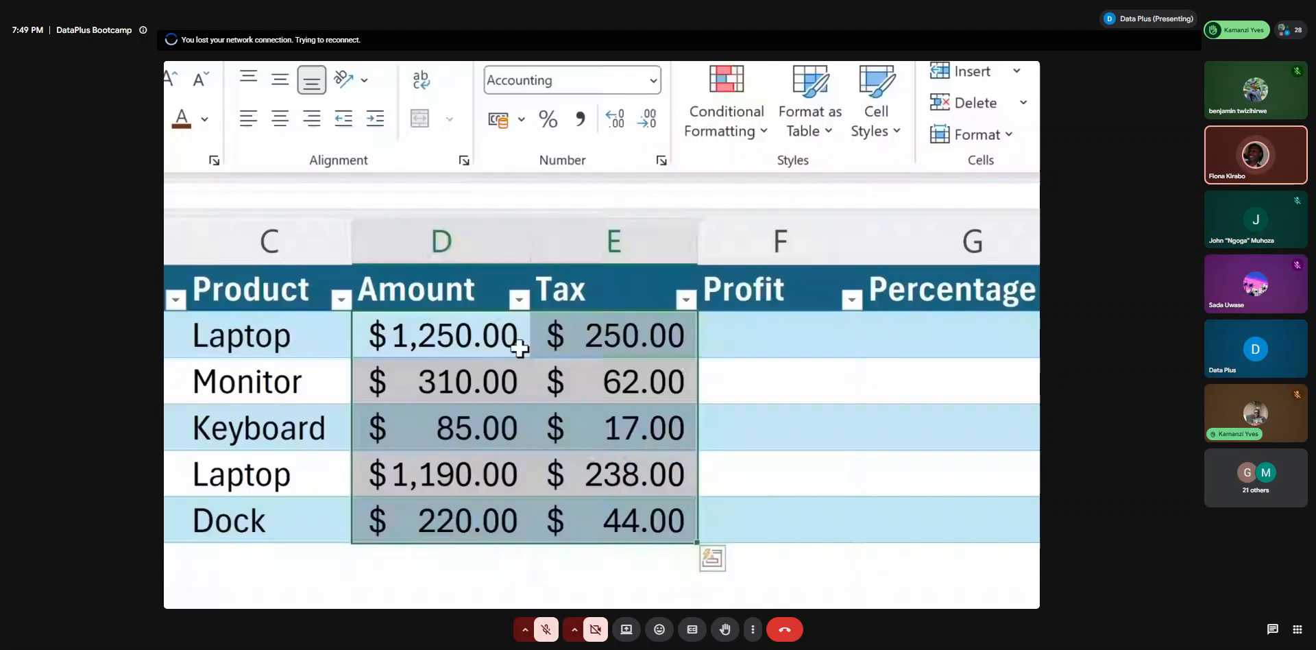
{"action": "key", "text": "super+Escape"}
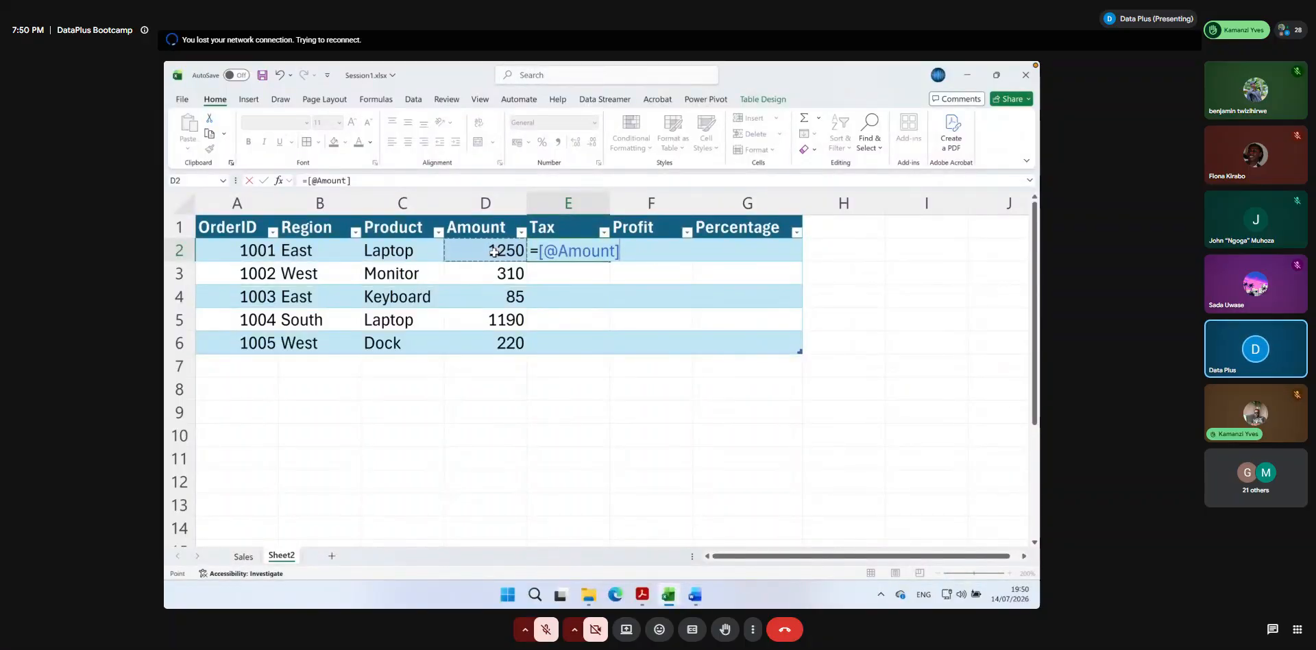
{"action": "left_click", "coordinate": [416, 180]}
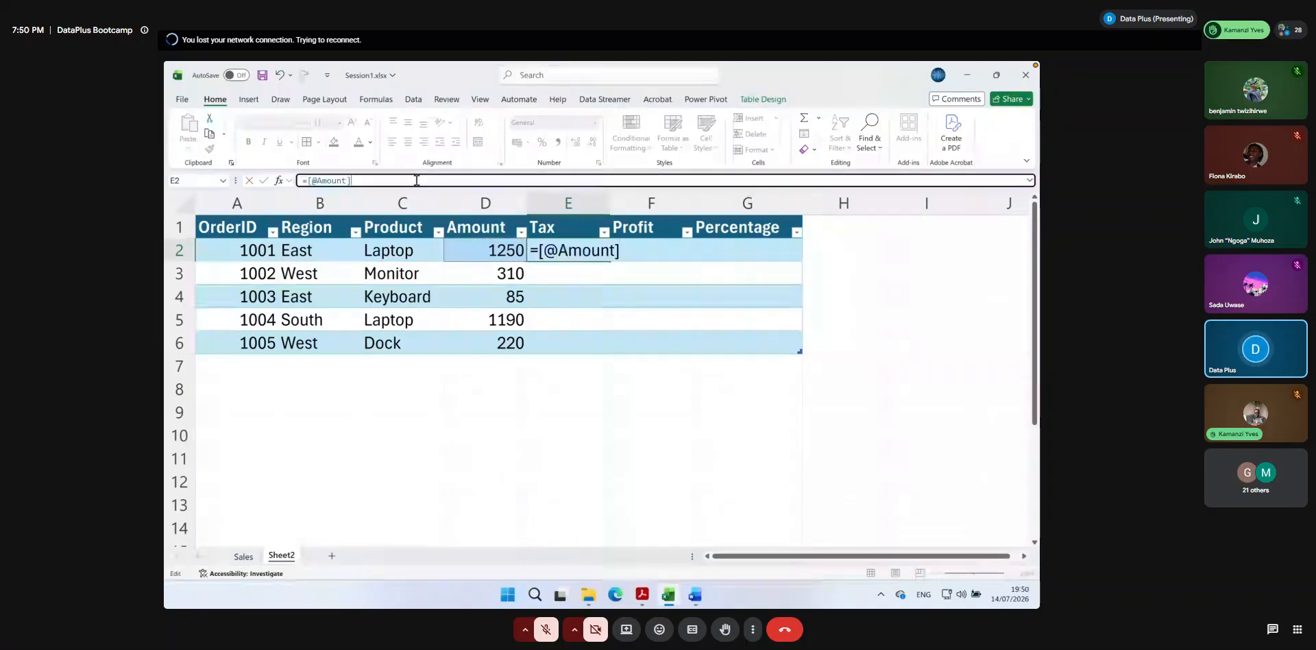
{"action": "left_click", "coordinate": [621, 252]}
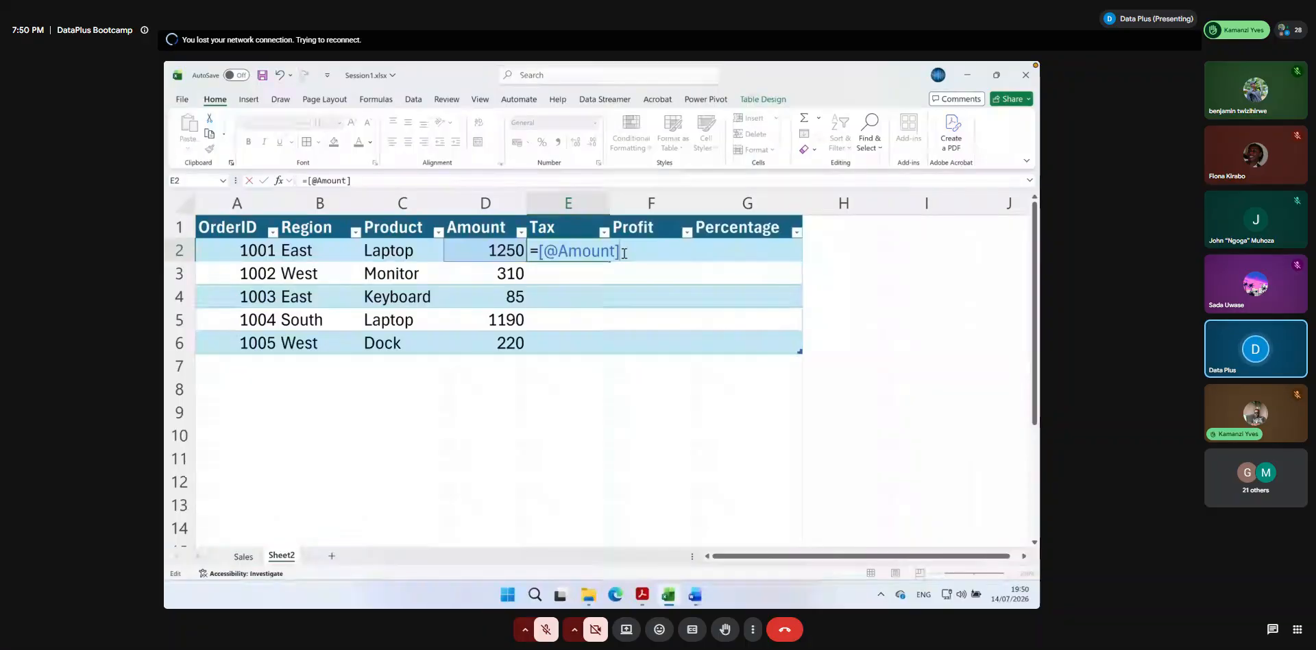
{"action": "type", "text": "*"}
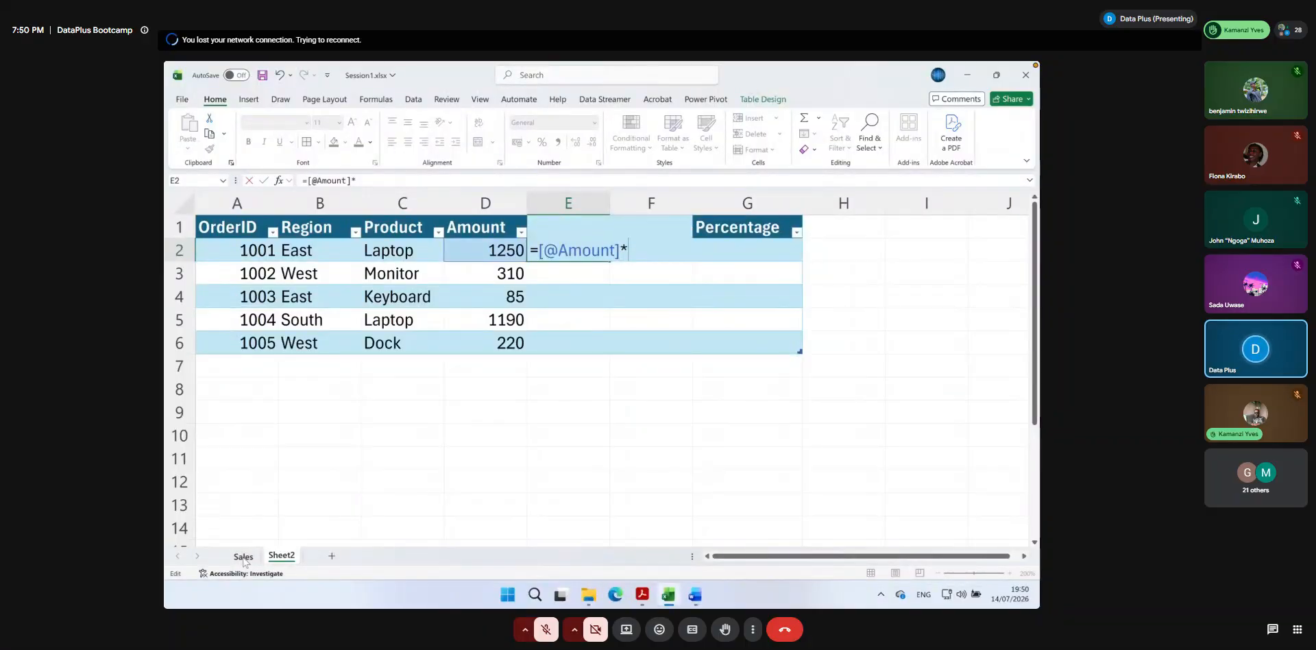
{"action": "left_click", "coordinate": [243, 557]}
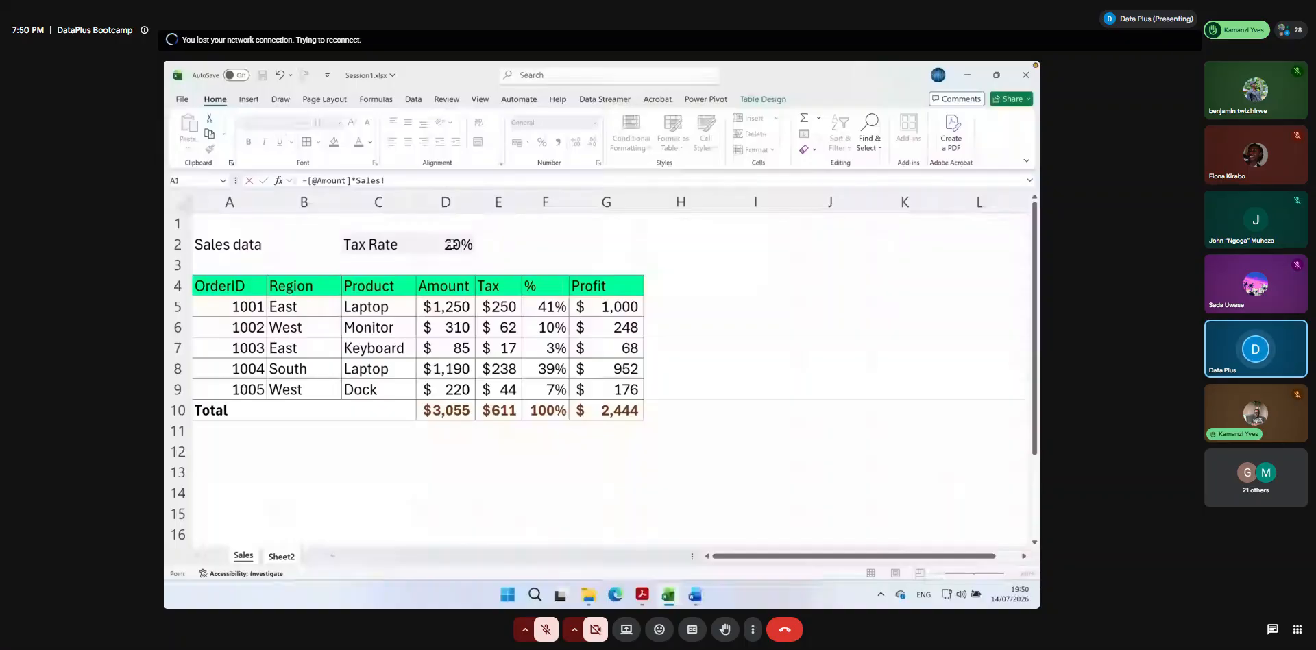
{"action": "left_click", "coordinate": [452, 244]}
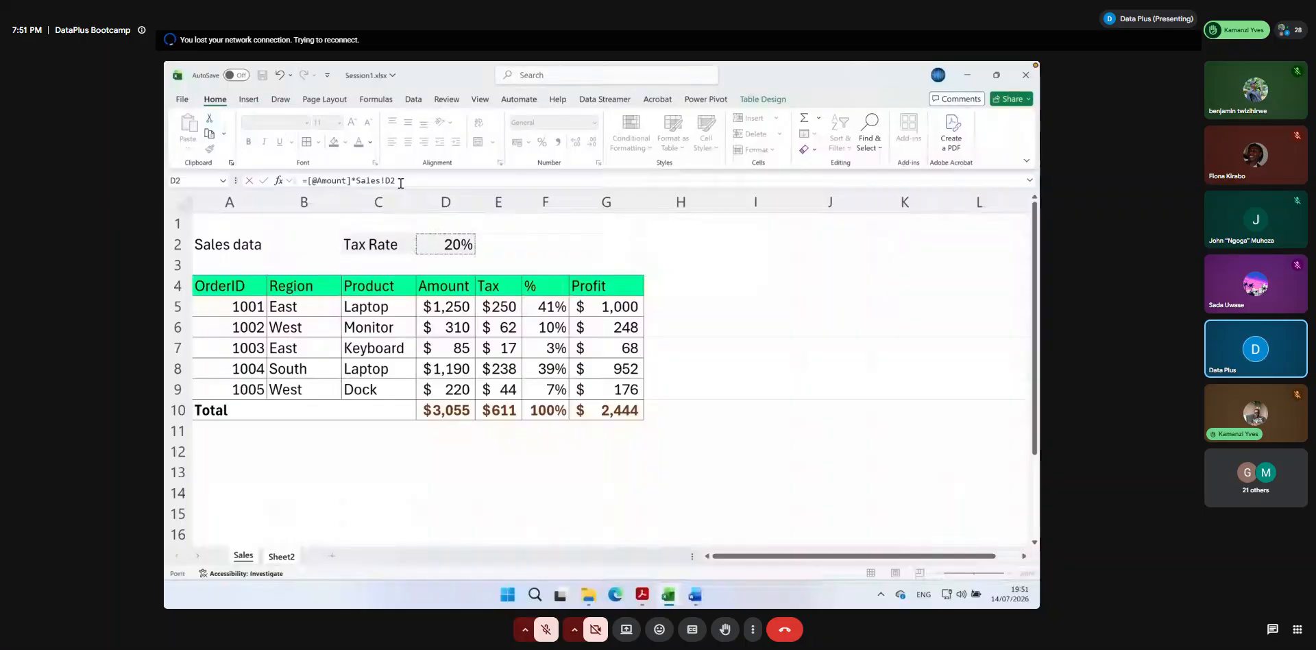
{"action": "key", "text": "F4"}
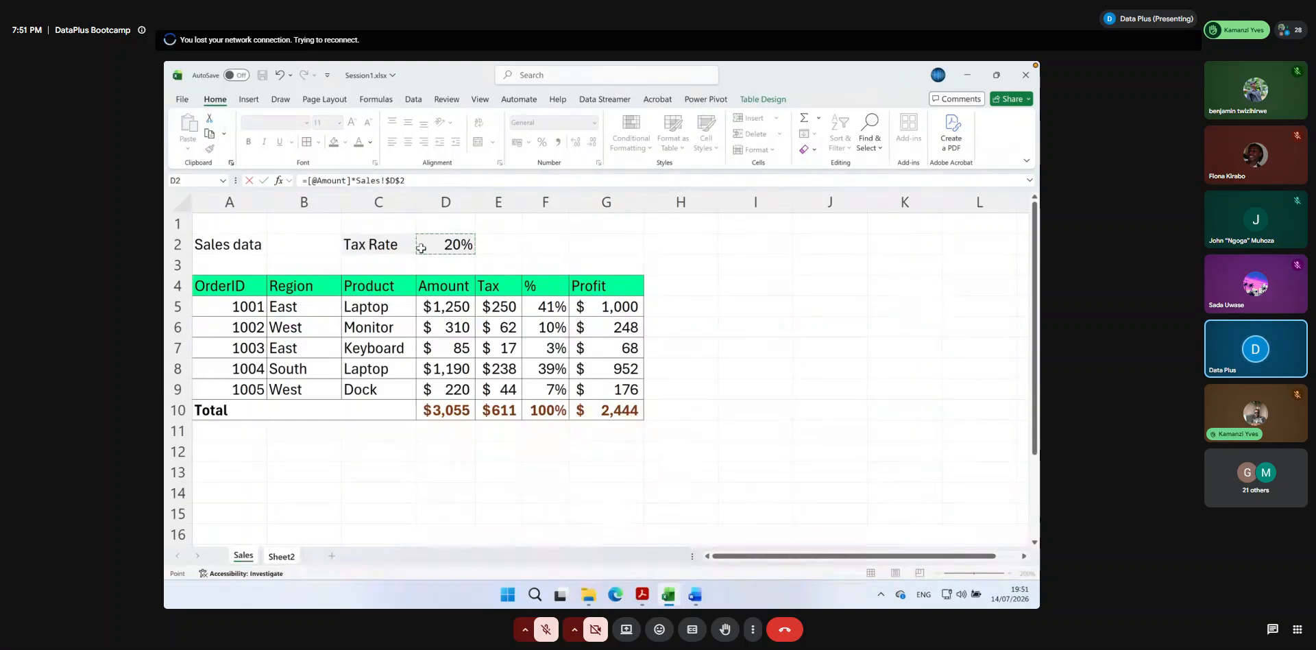
{"action": "key", "text": "Return"}
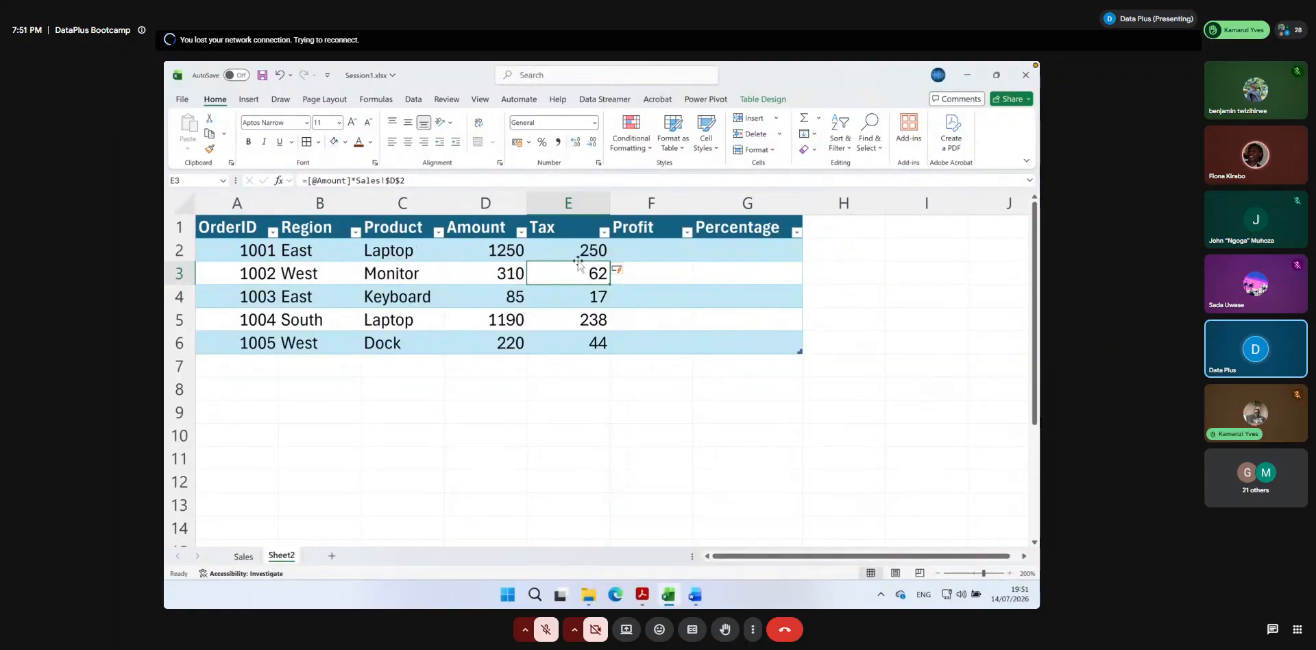
{"action": "key", "text": "ctrl+z"}
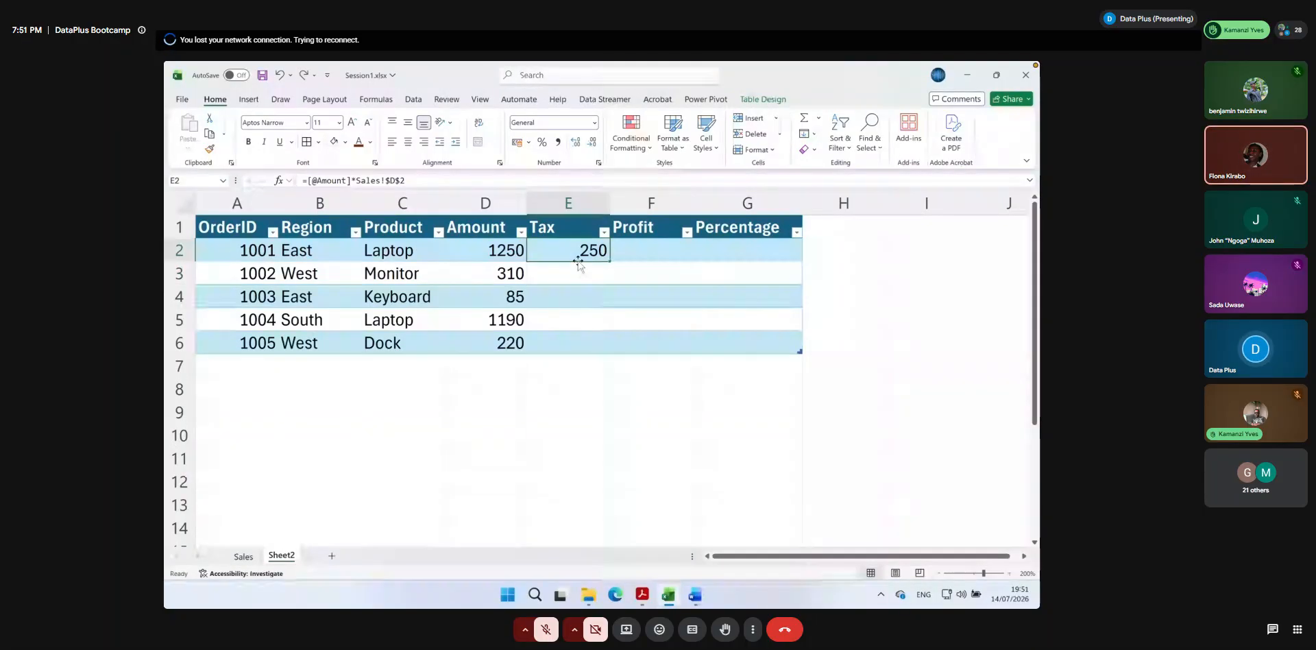
{"action": "type", "text": "="}
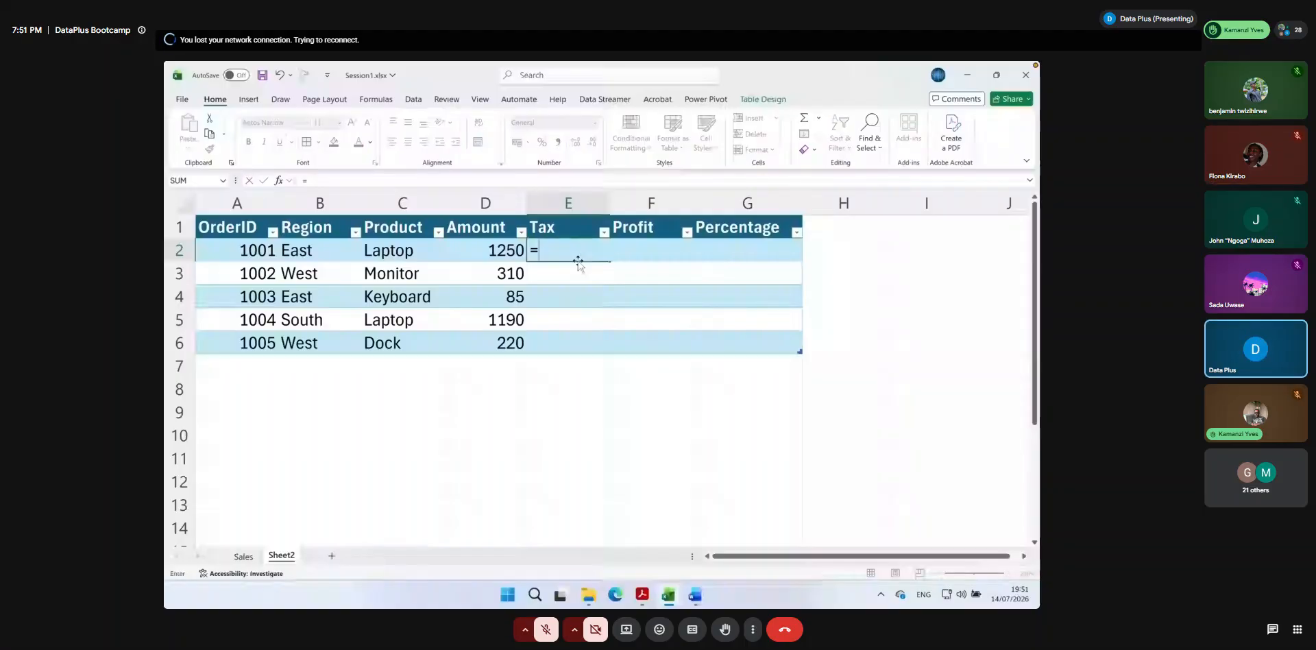
{"action": "left_click", "coordinate": [499, 250]}
{"action": "type", "text": "*"}
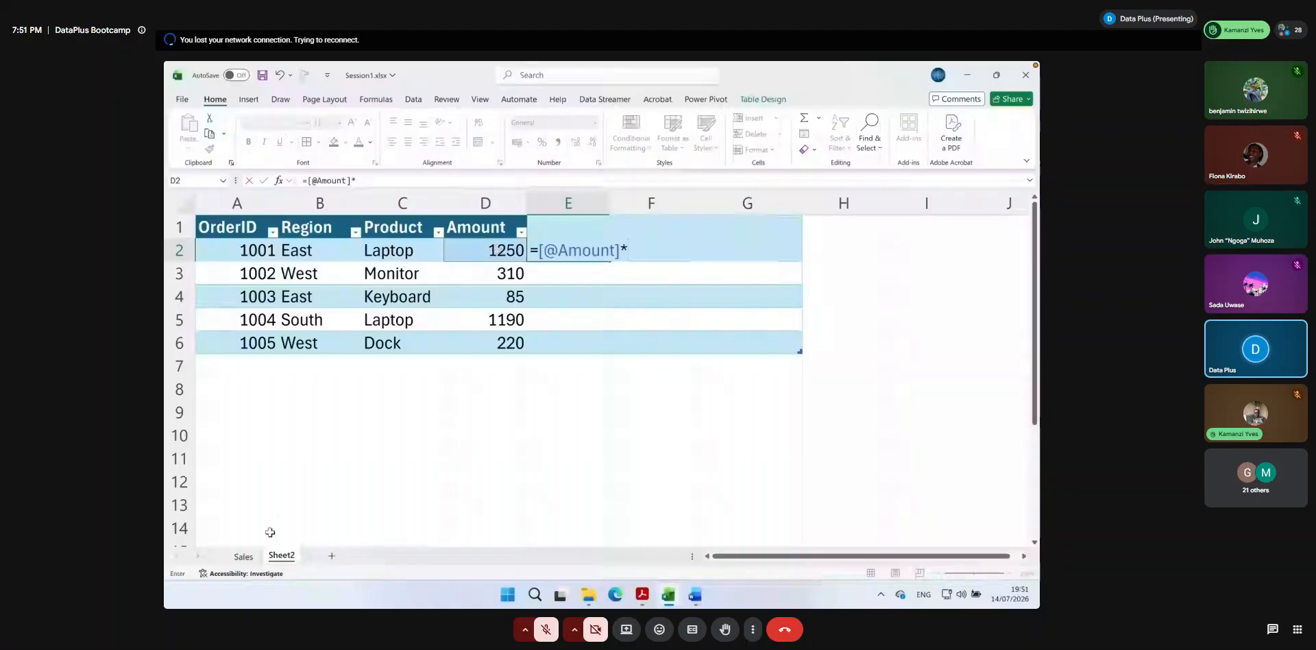
{"action": "left_click", "coordinate": [243, 556]}
{"action": "left_click", "coordinate": [453, 244]}
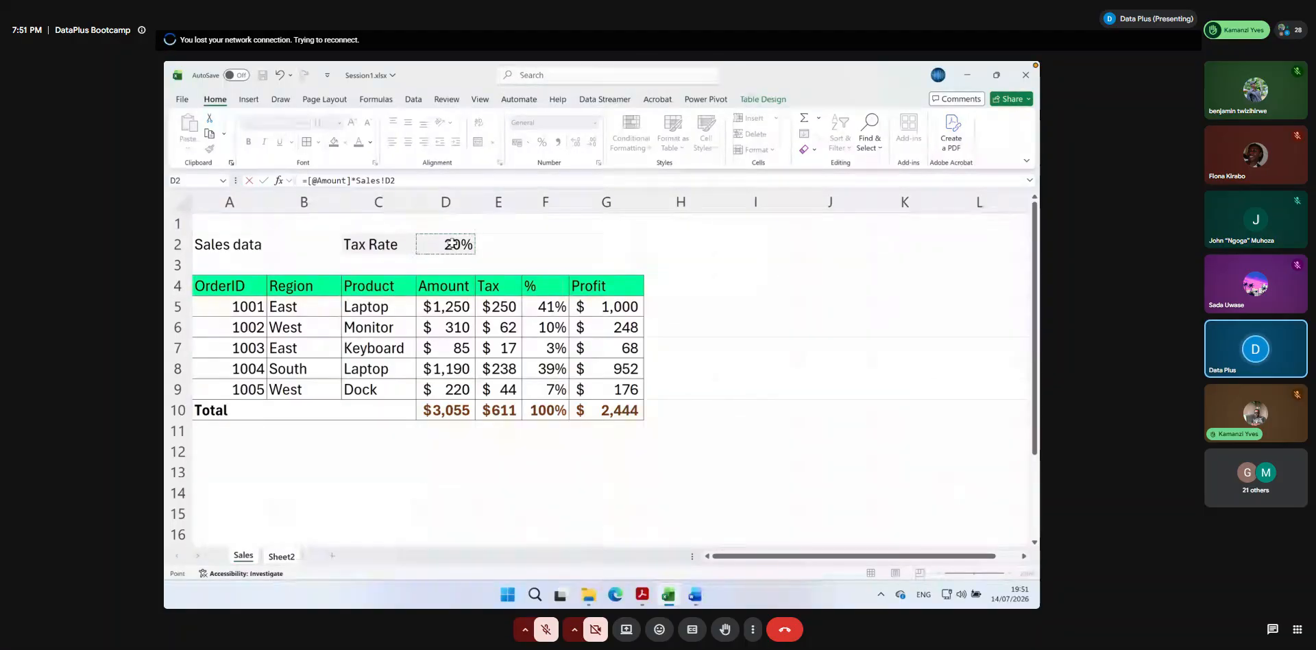
{"action": "key", "text": "F4"}
{"action": "key", "text": "Return"}
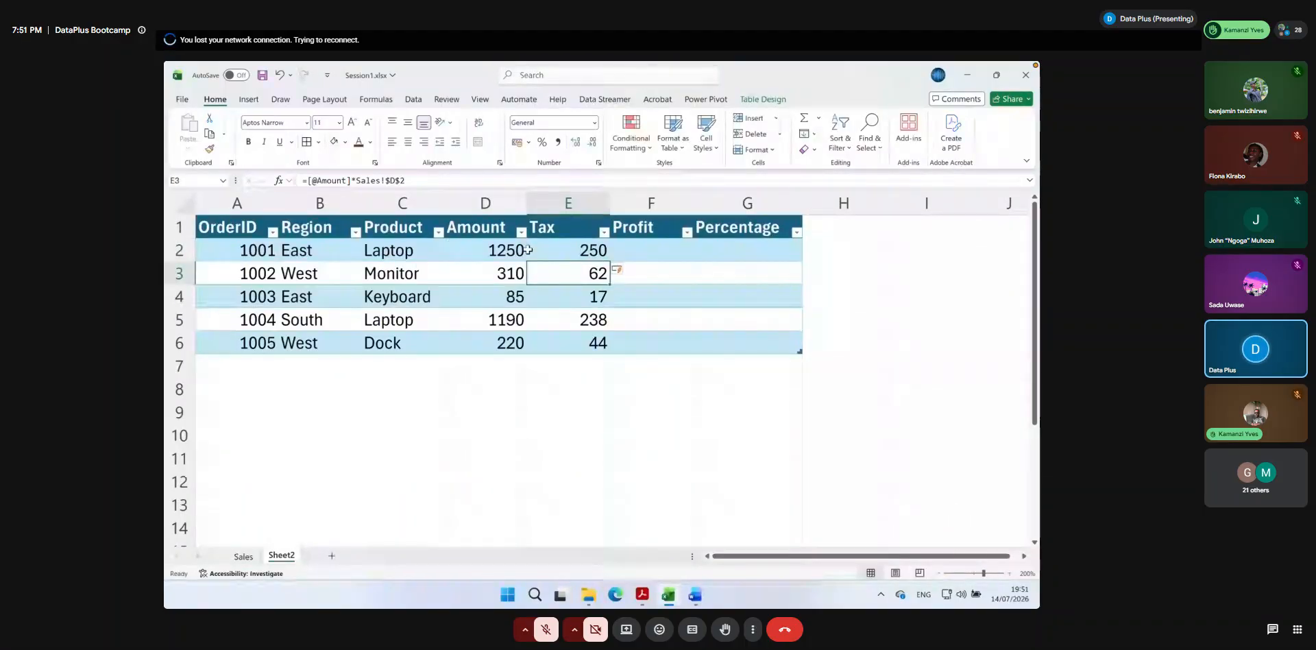
{"action": "left_click", "coordinate": [628, 249]}
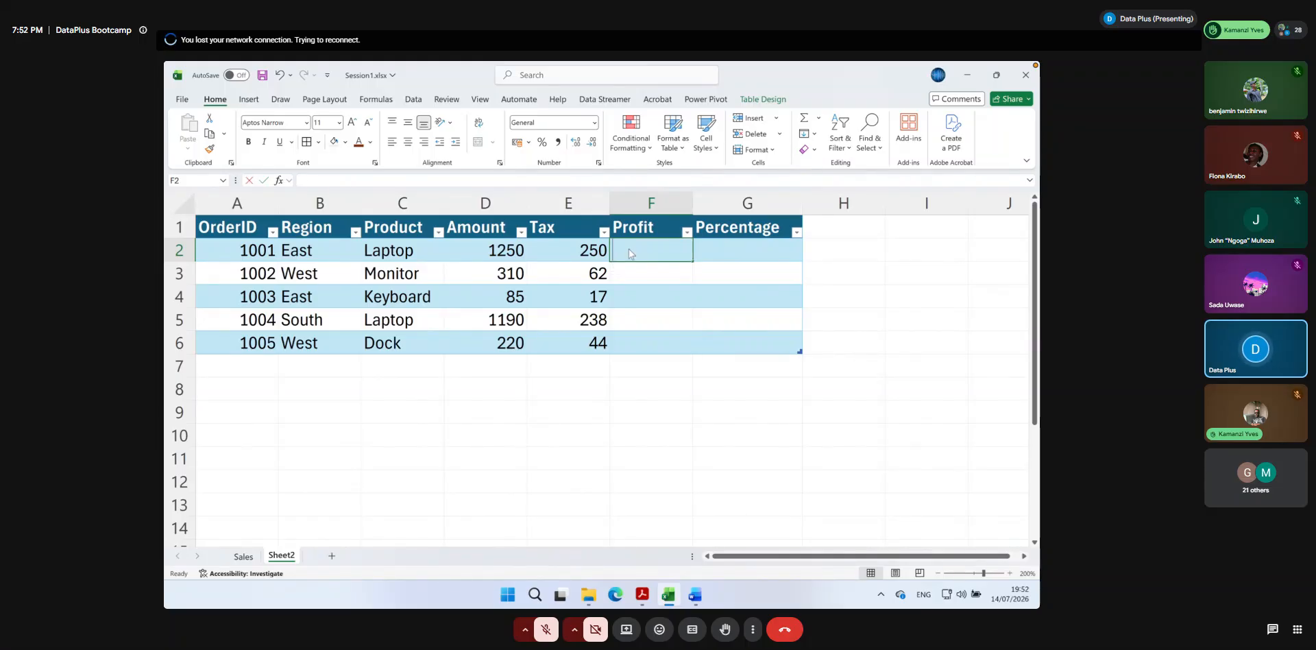
{"action": "type", "text": "="}
{"action": "left_click", "coordinate": [498, 255]}
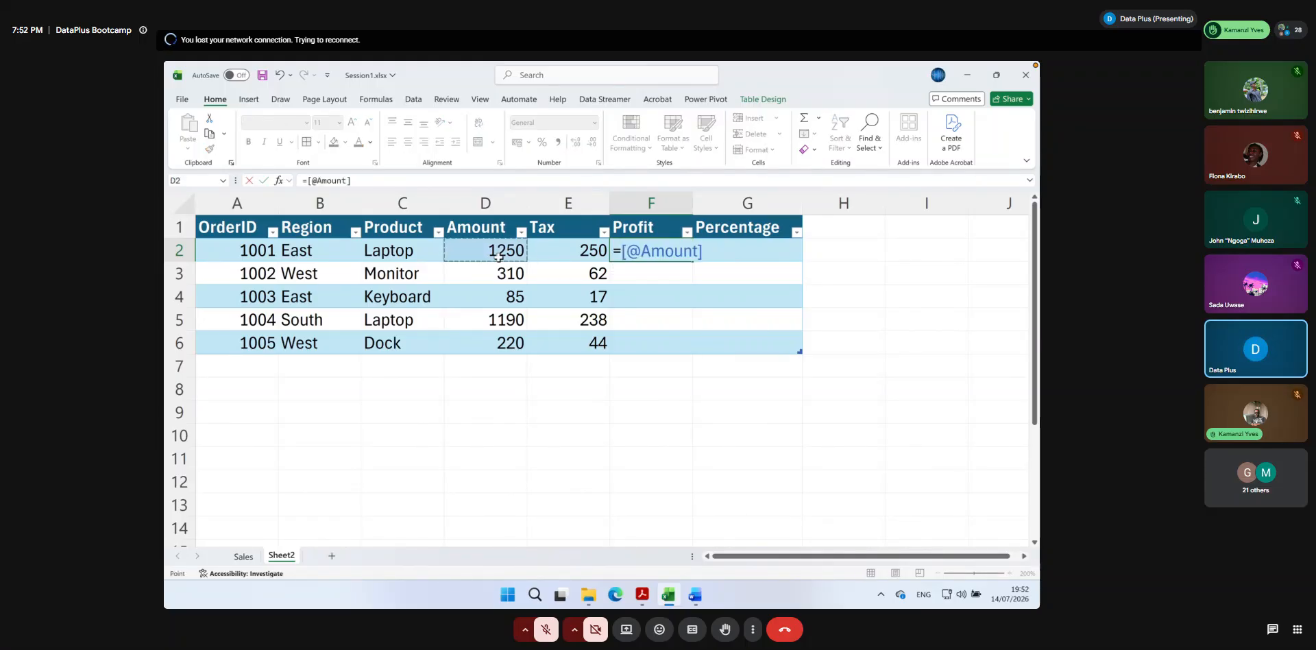
{"action": "type", "text": "-"}
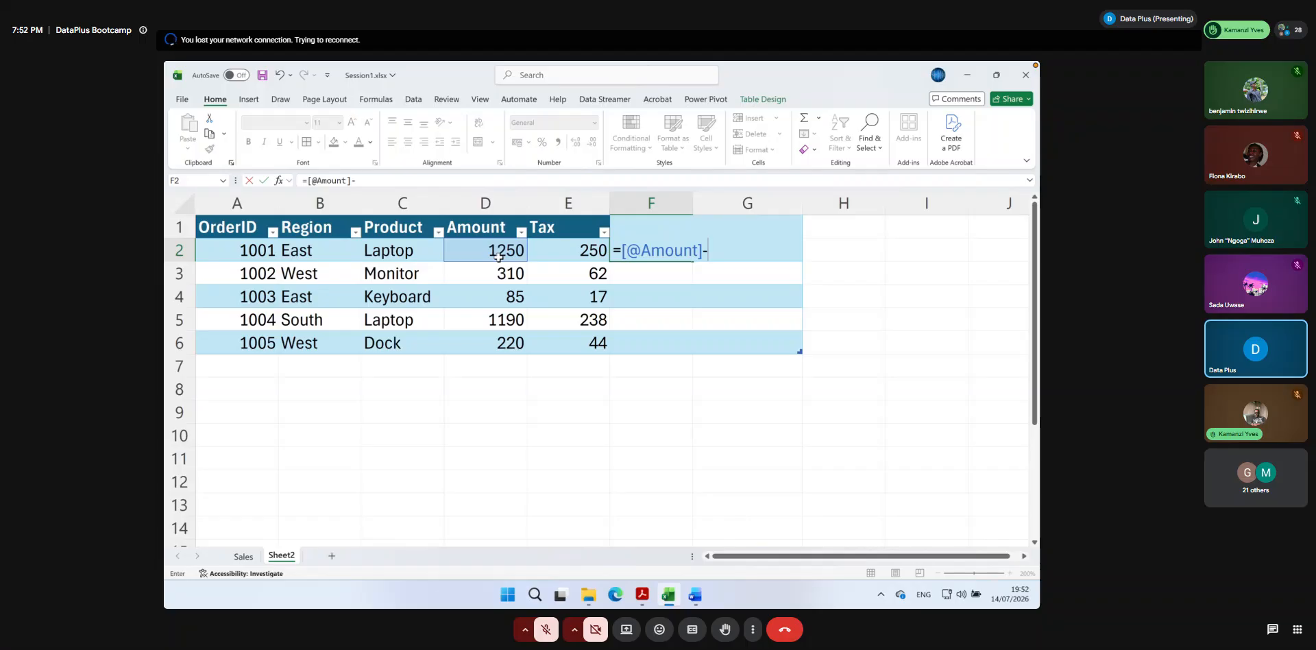
{"action": "left_click", "coordinate": [564, 248]}
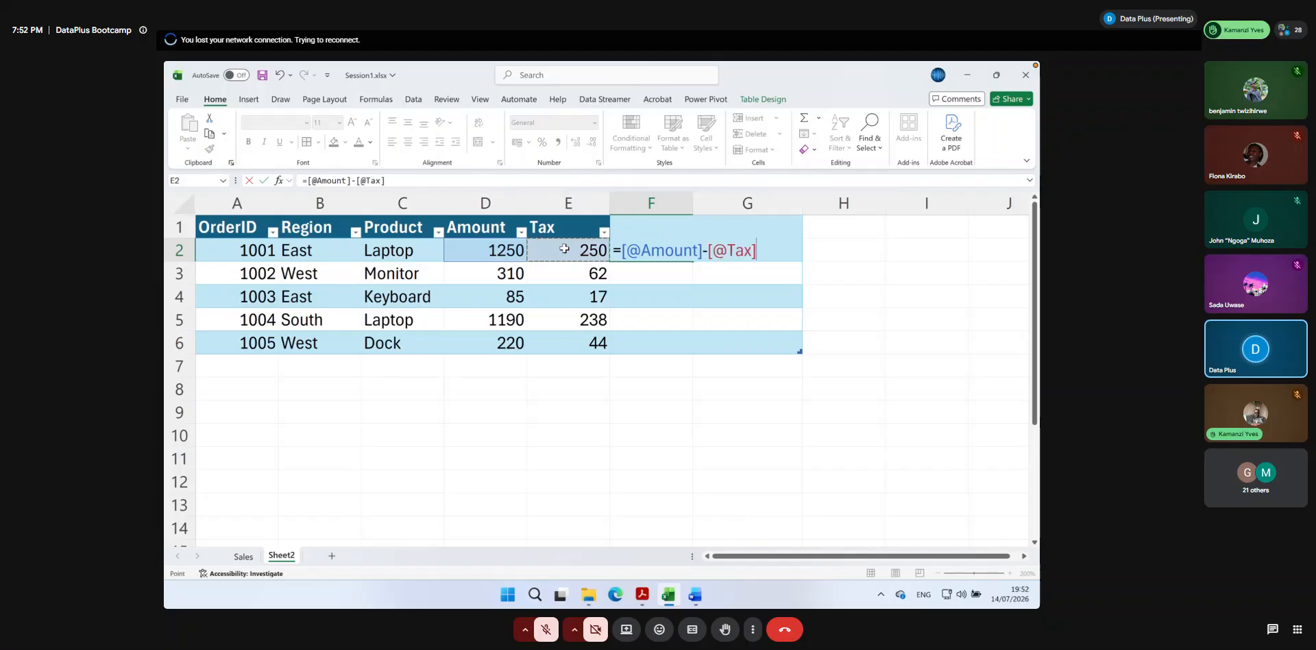
{"action": "left_click", "coordinate": [715, 251]}
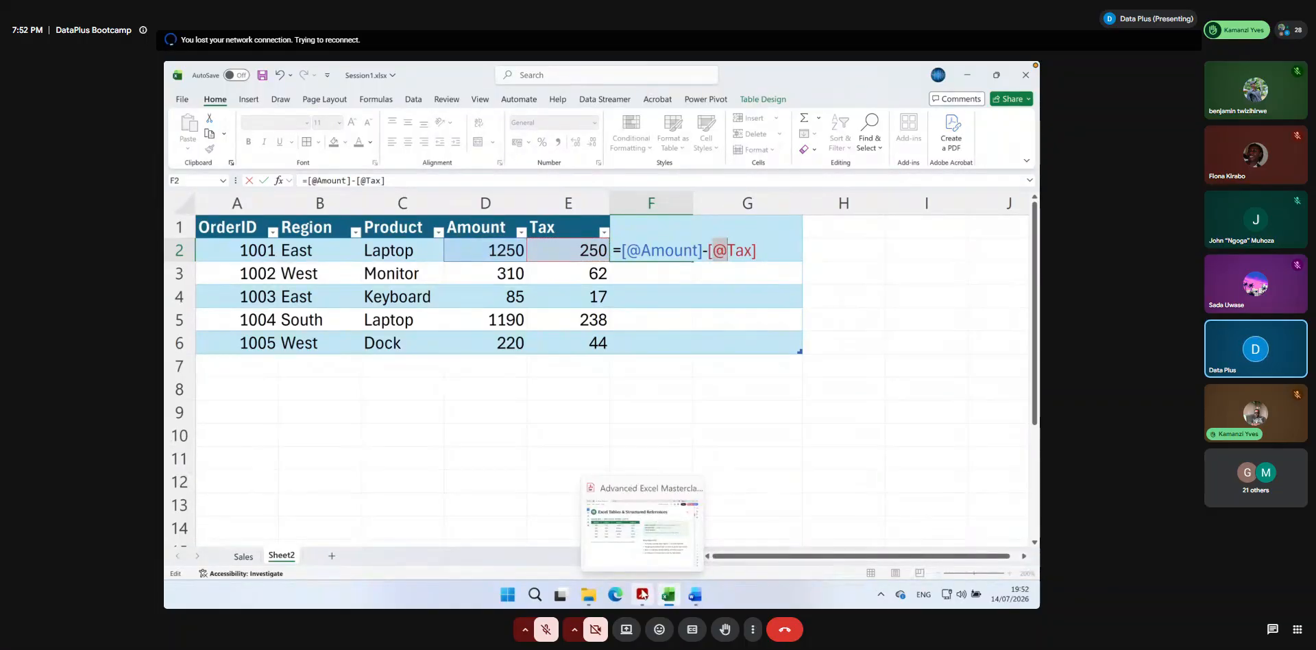
{"action": "left_click", "coordinate": [642, 594]}
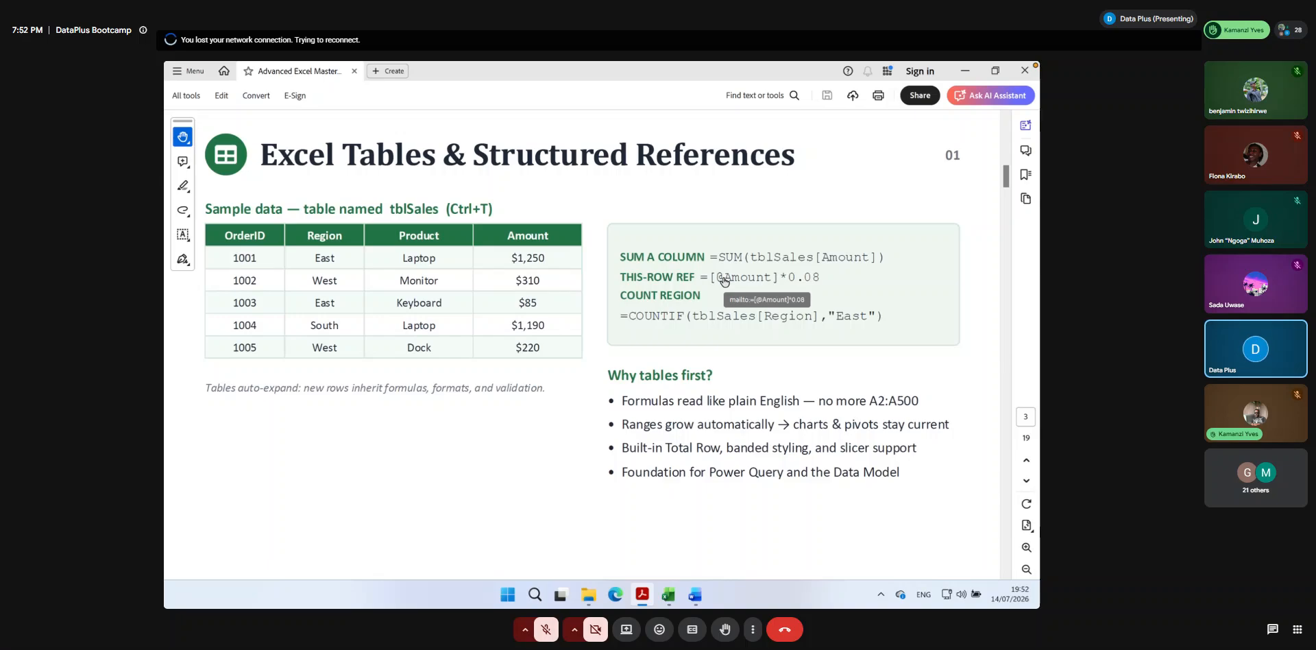
{"action": "key", "text": "super"}
{"action": "key", "text": "Escape"}
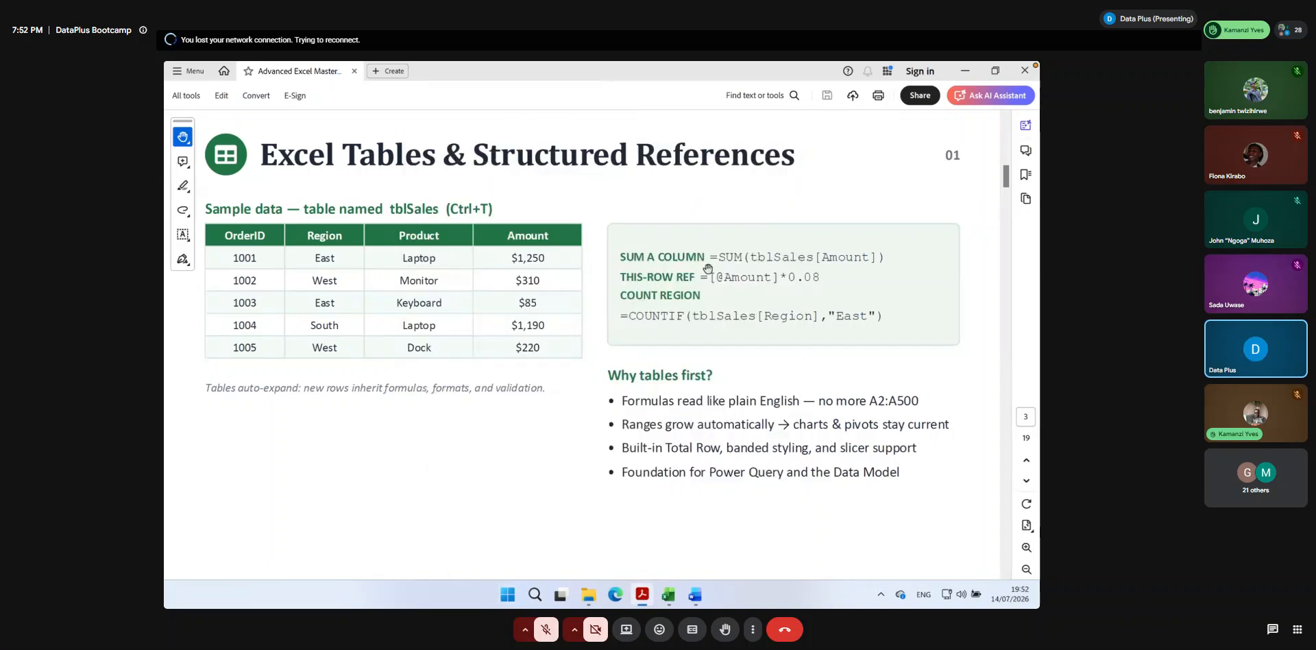
{"action": "key", "text": "alt+Tab"}
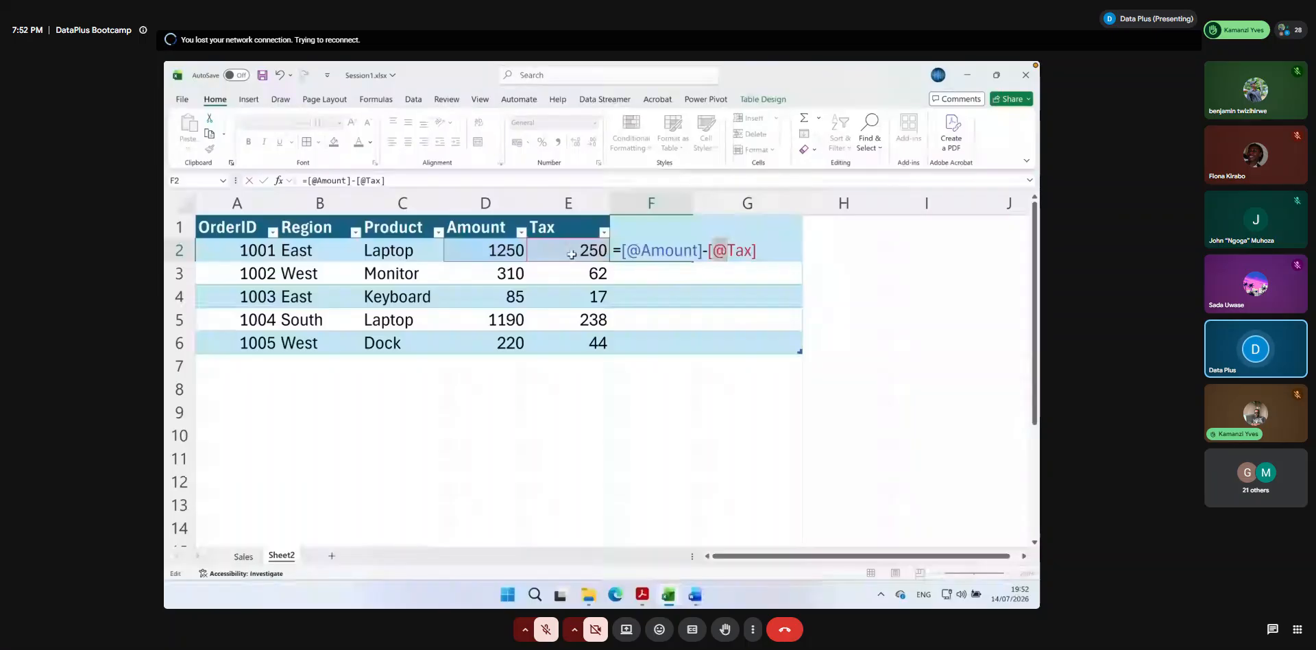
{"action": "key", "text": "Return"}
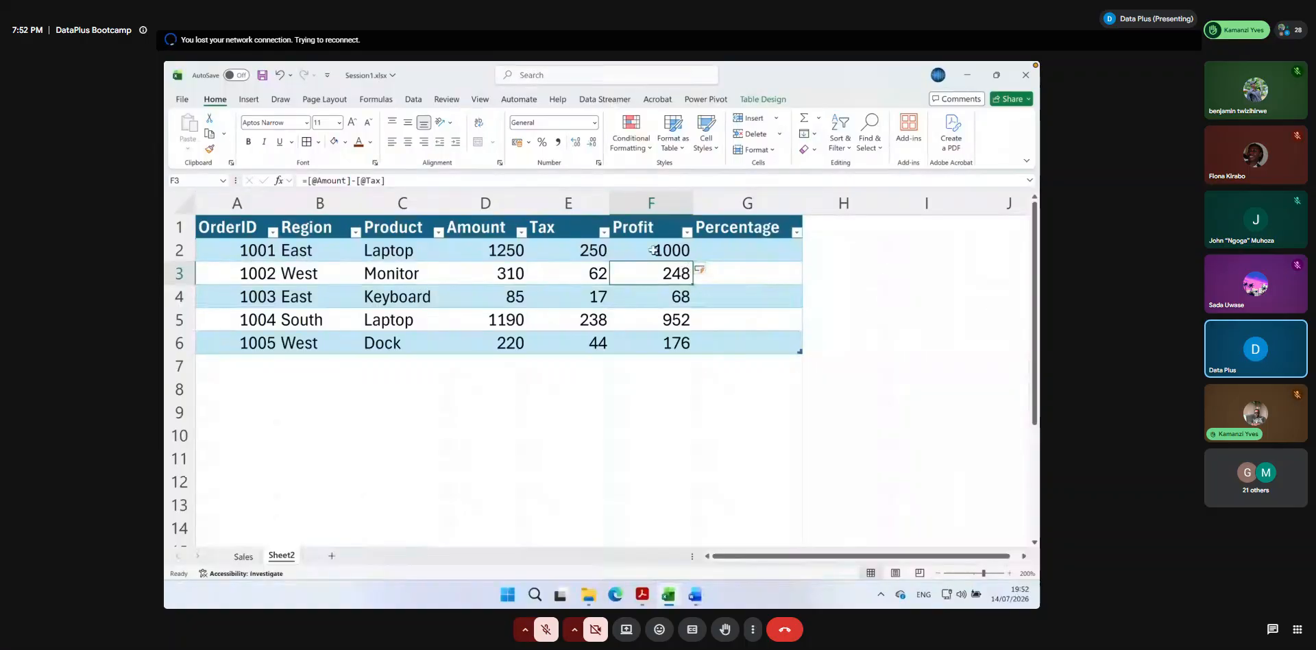
{"action": "left_click_drag", "start_coordinate": [654, 250], "coordinate": [660, 343]}
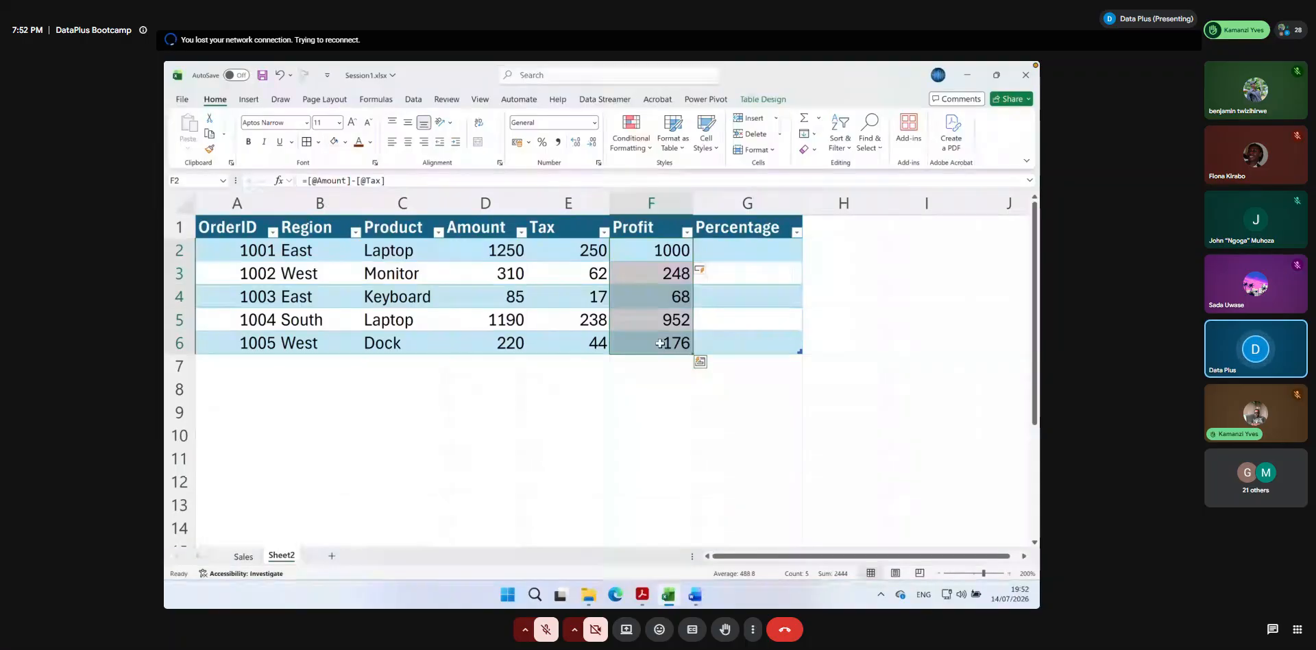
Try adding a total row directly under the table with AutoSum in D7, extended across to G7
{"action": "left_click", "coordinate": [506, 367]}
{"action": "type", "text": "="}
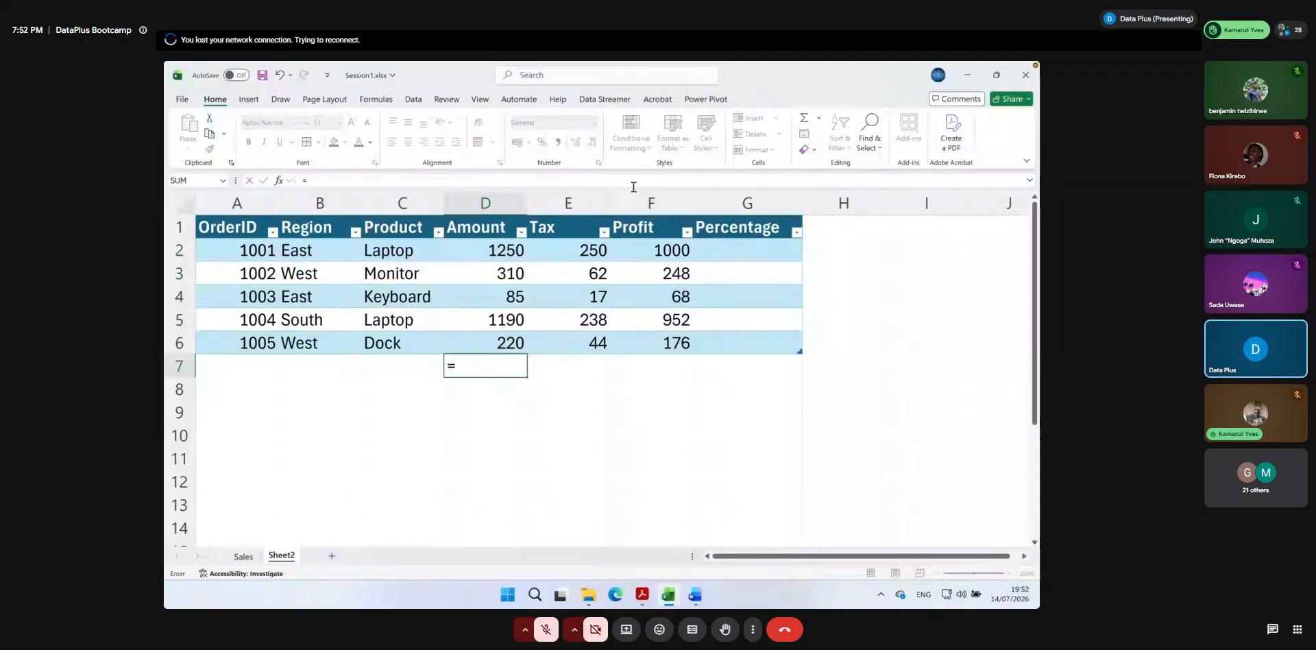
{"action": "key", "text": "Escape"}
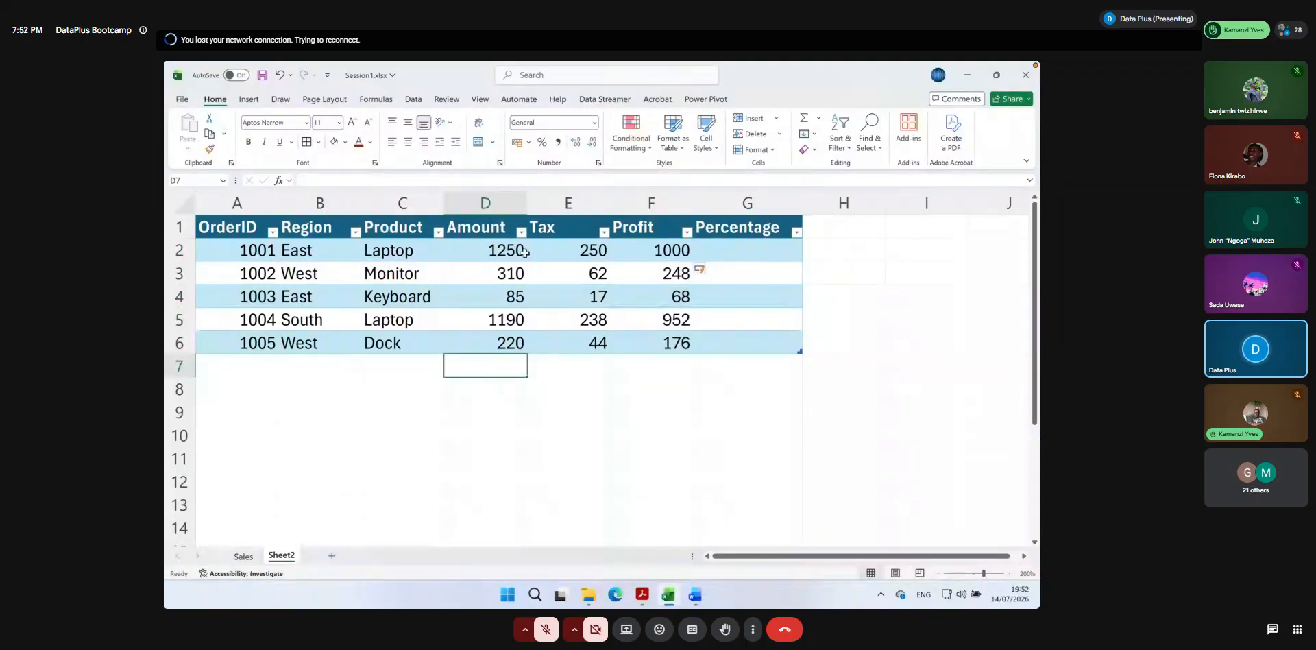
{"action": "double_click", "coordinate": [802, 120]}
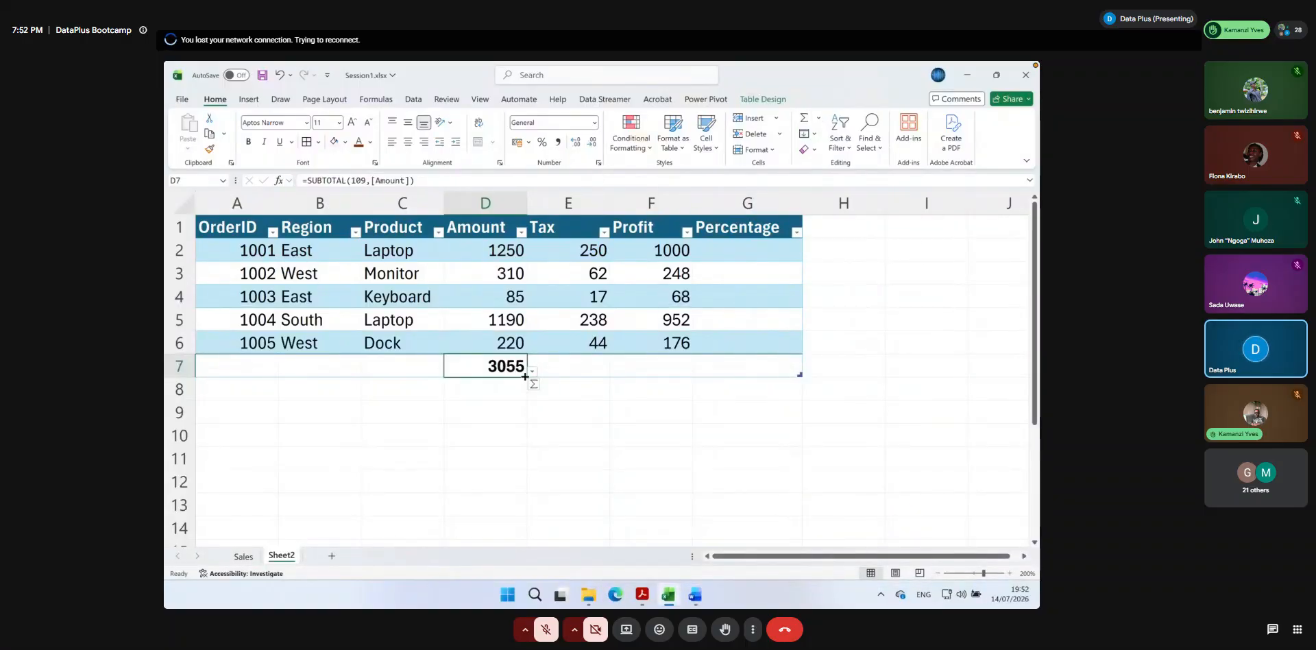
{"action": "left_click_drag", "start_coordinate": [525, 375], "coordinate": [754, 370]}
{"action": "left_click", "coordinate": [710, 457]}
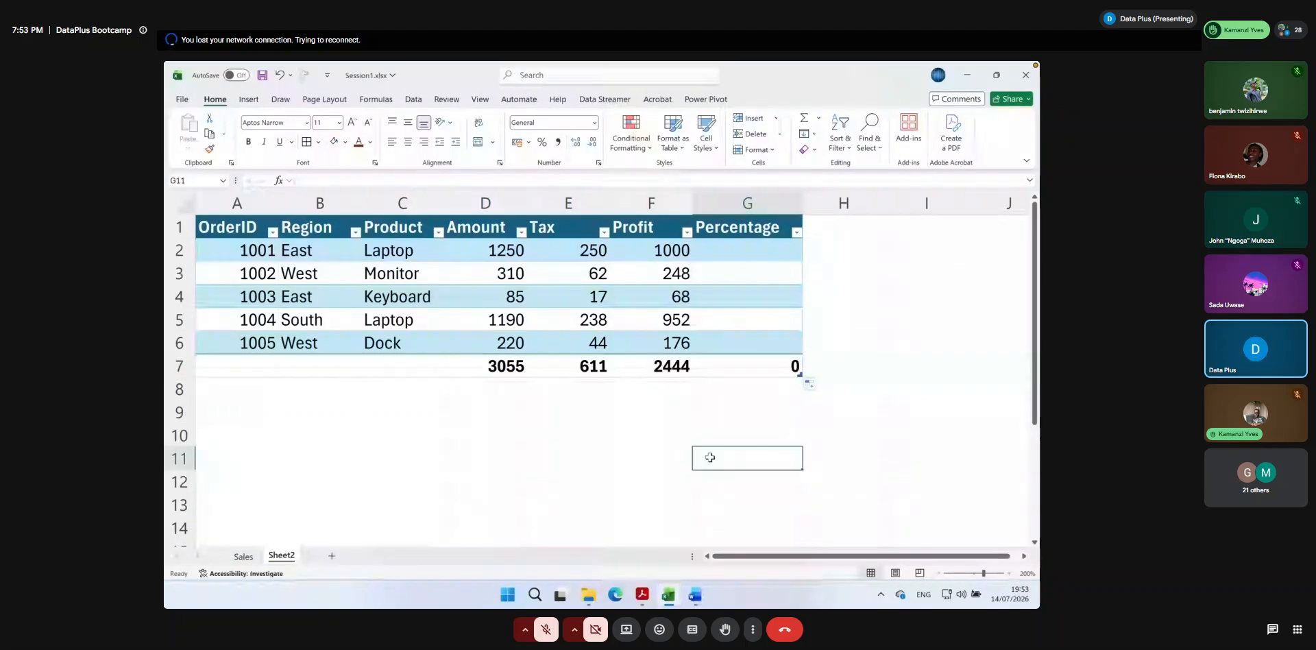
Undo the extension of the totals across row 7 and the AutoSum in D7
{"action": "left_click", "coordinate": [484, 365]}
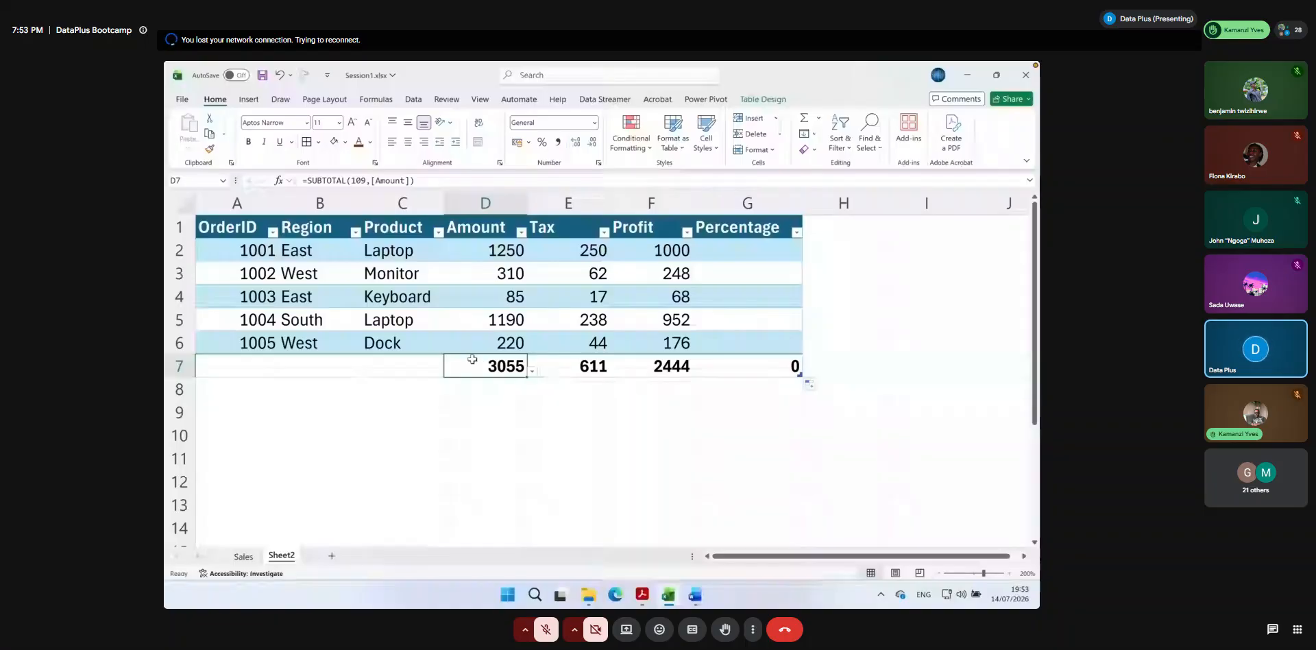
{"action": "left_click_drag", "start_coordinate": [236, 366], "coordinate": [796, 366]}
{"action": "key", "text": "ctrl+z"}
{"action": "key", "text": "ctrl+z"}
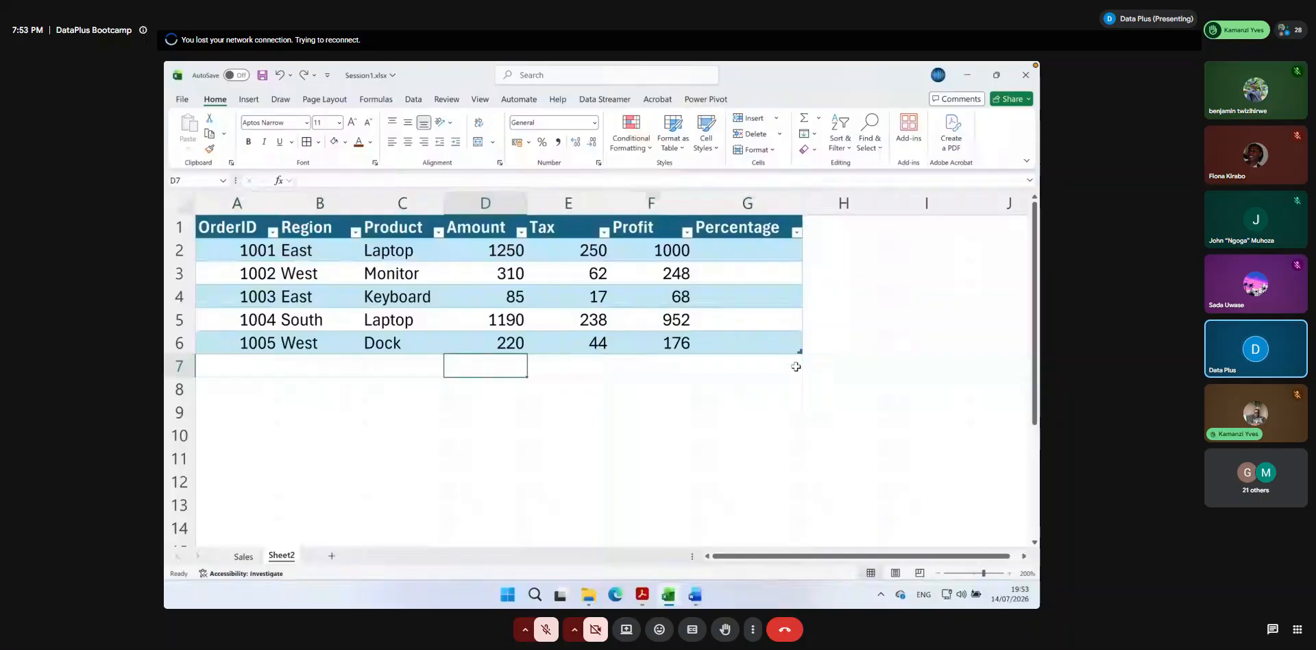
Total the Amount column in D8 with =SUM(D2:D7) and extend the sum across to G8
{"action": "left_click", "coordinate": [593, 434]}
{"action": "left_click", "coordinate": [500, 390]}
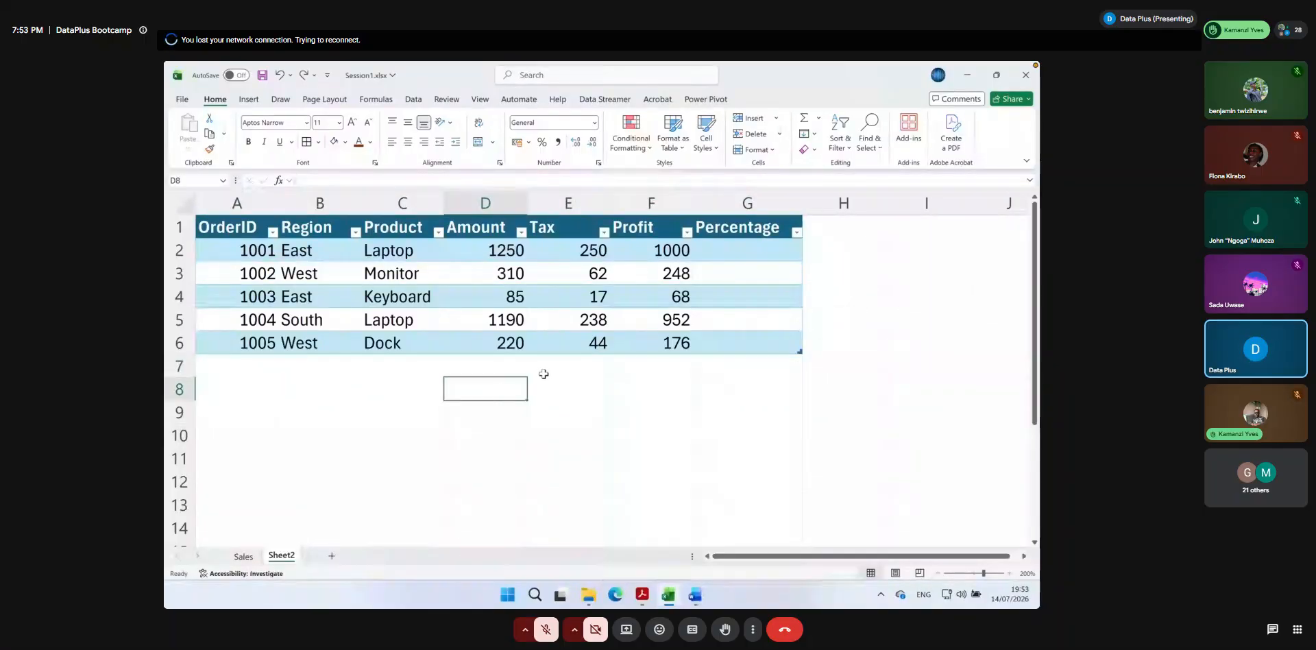
{"action": "left_click", "coordinate": [806, 118]}
{"action": "key", "text": "Return"}
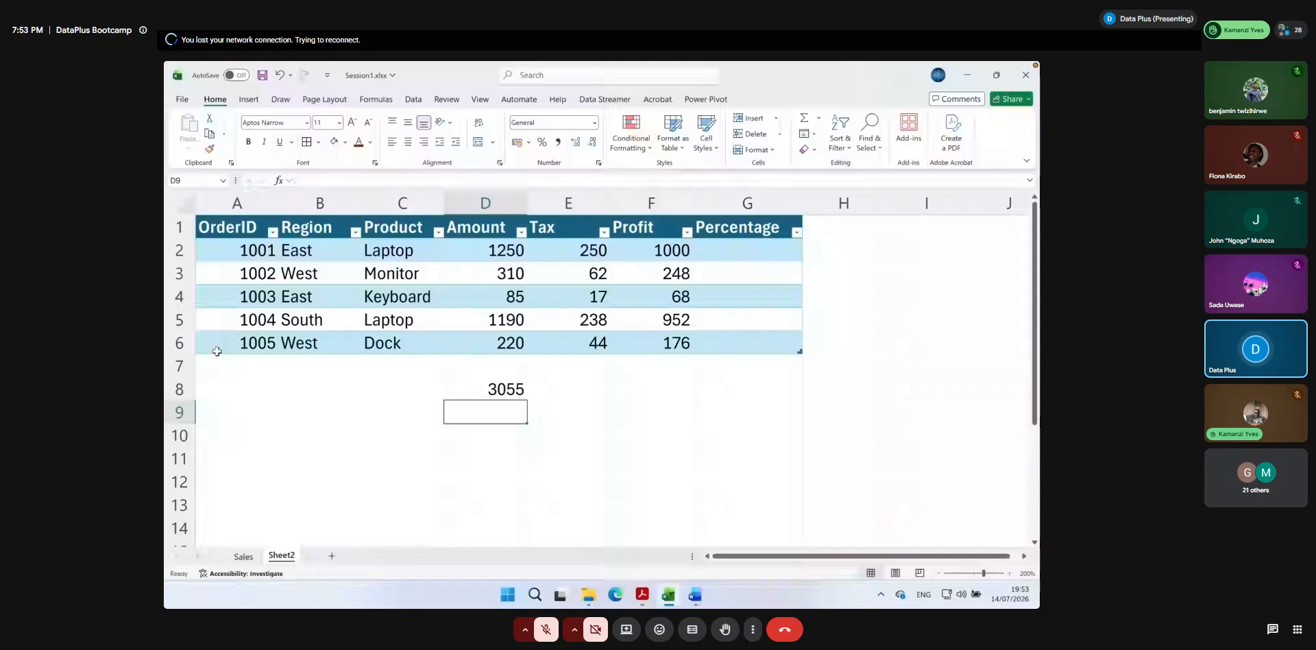
{"action": "mouse_move", "coordinate": [511, 390]}
{"action": "left_mouse_down"}
{"action": "mouse_move", "coordinate": [538, 392]}
{"action": "mouse_move", "coordinate": [522, 392]}
{"action": "left_mouse_up"}
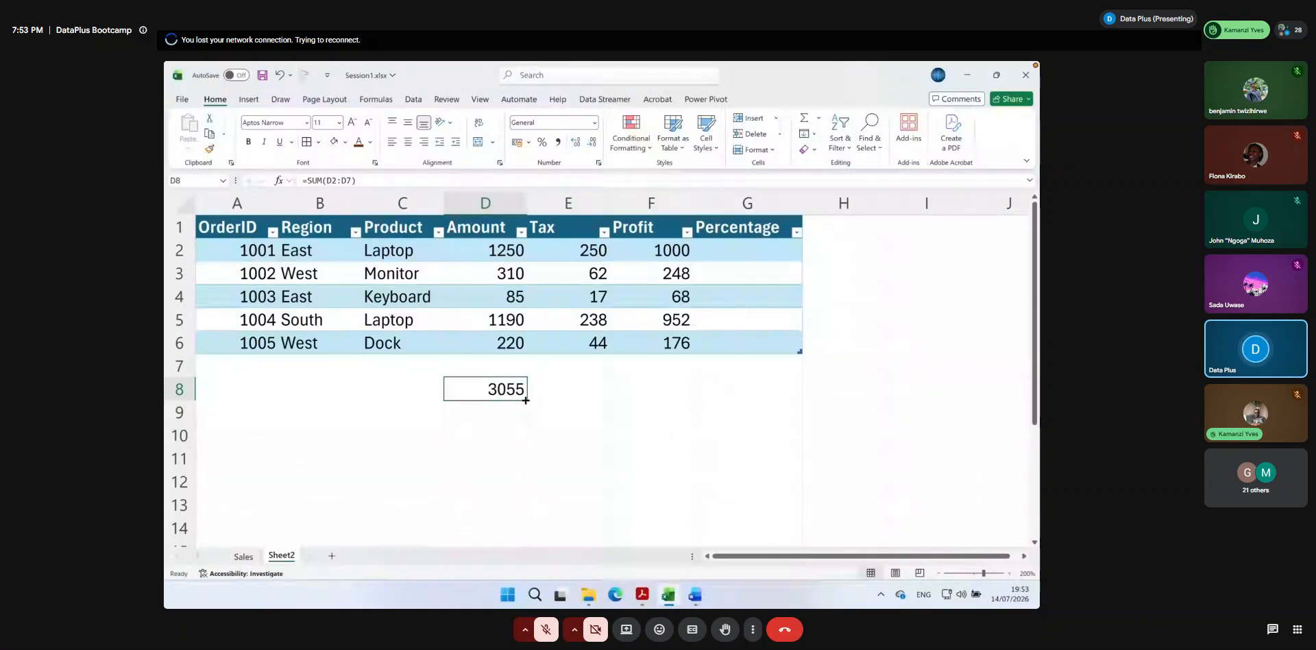
{"action": "left_click_drag", "start_coordinate": [525, 399], "coordinate": [781, 397]}
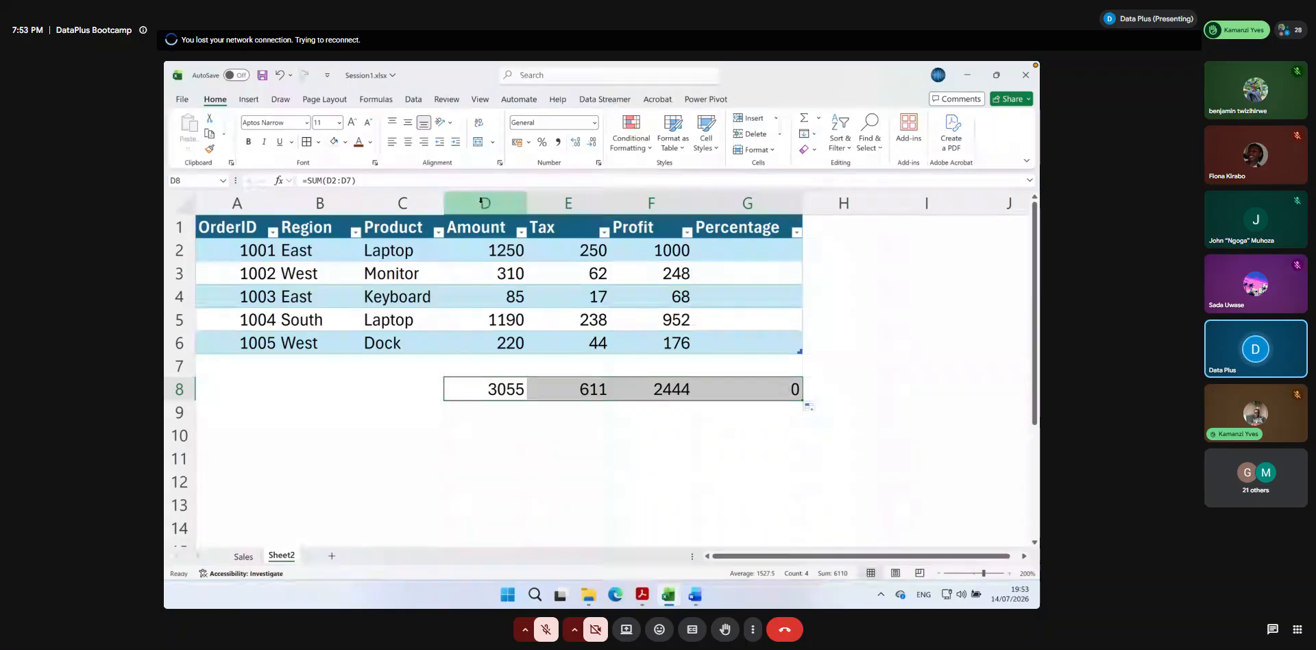
Apply the $ English (United States) accounting format without decimals to the Amount, Tax and Profit columns D:F
{"action": "left_click", "coordinate": [482, 201]}
{"action": "left_click_drag", "start_coordinate": [528, 197], "coordinate": [649, 202]}
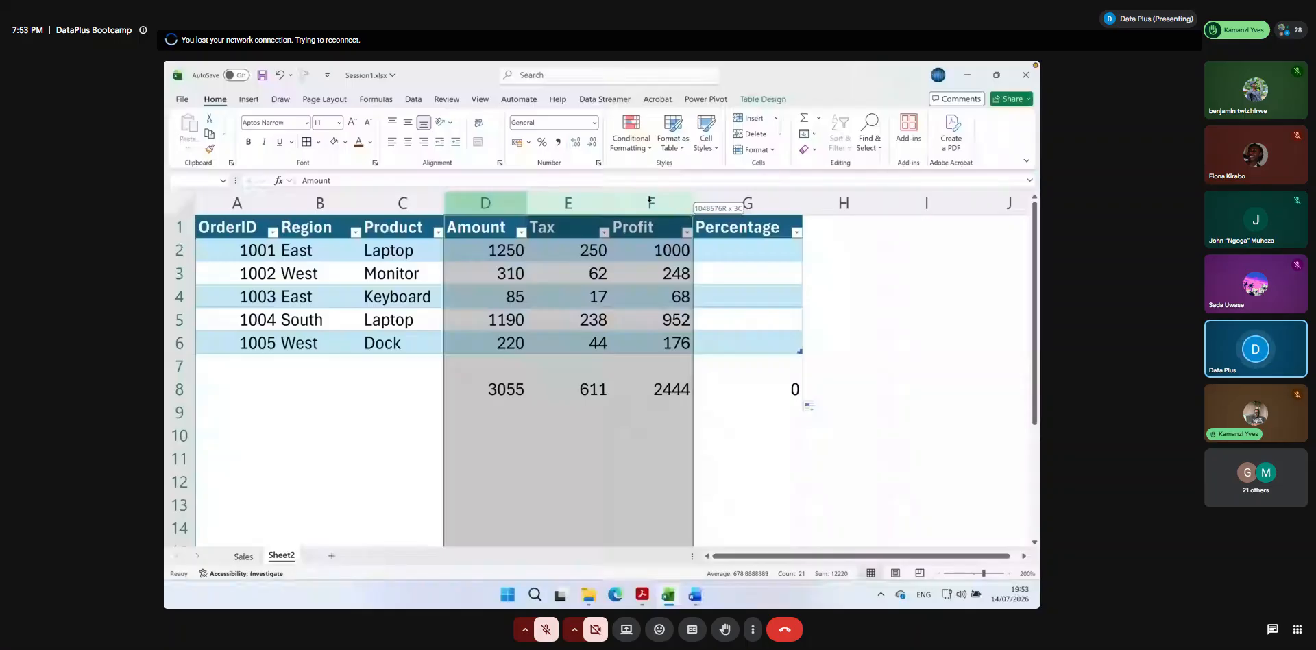
{"action": "left_click", "coordinate": [529, 142]}
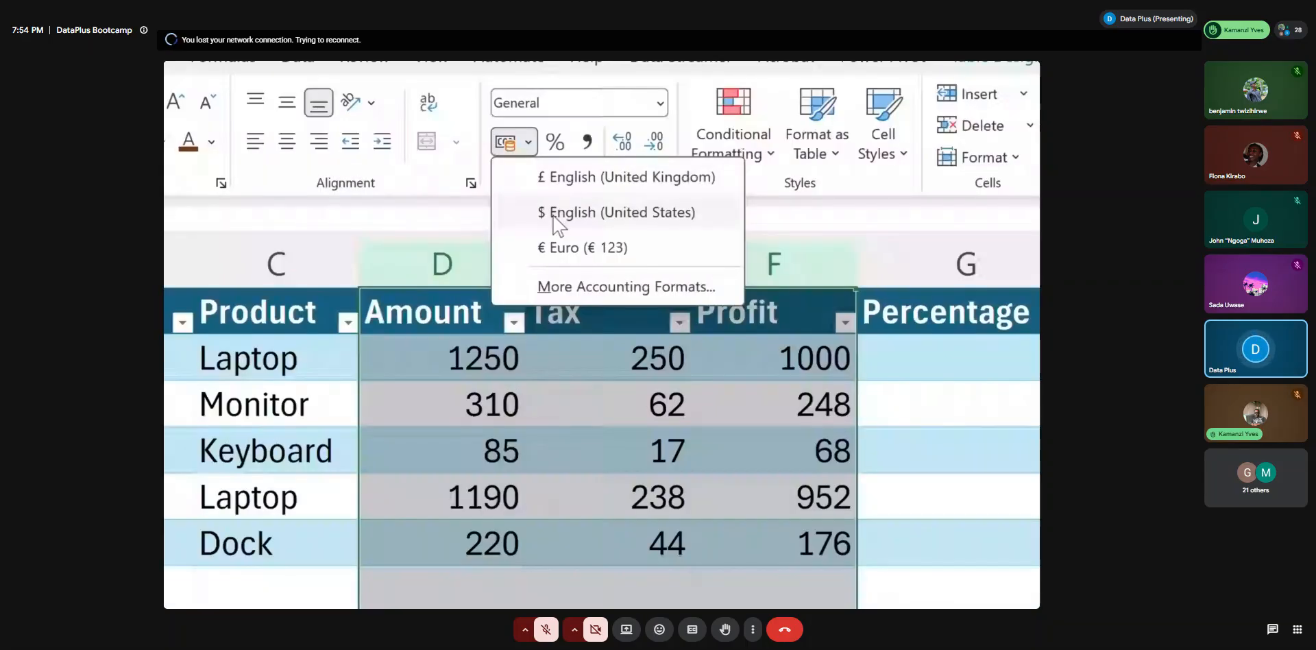
{"action": "left_click", "coordinate": [552, 217]}
{"action": "double_click", "coordinate": [651, 146]}
{"action": "left_click", "coordinate": [788, 358]}
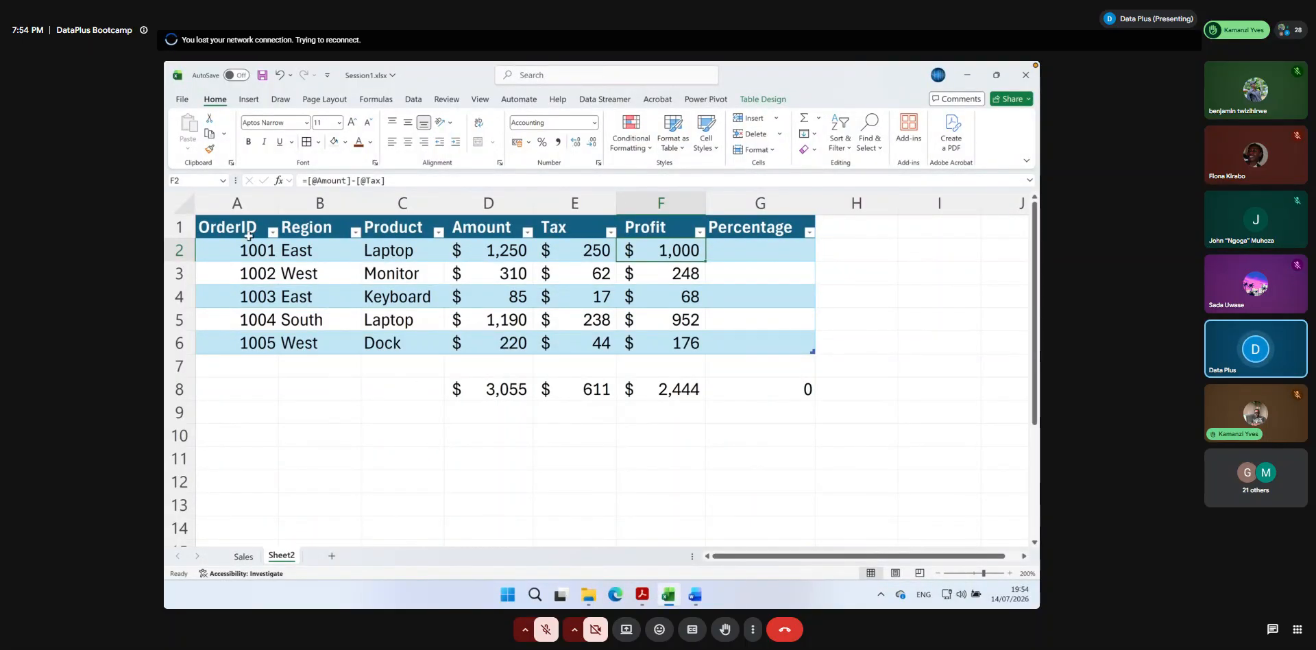
Filter the table's Region column to show only East orders
{"action": "left_click_drag", "start_coordinate": [225, 227], "coordinate": [750, 337]}
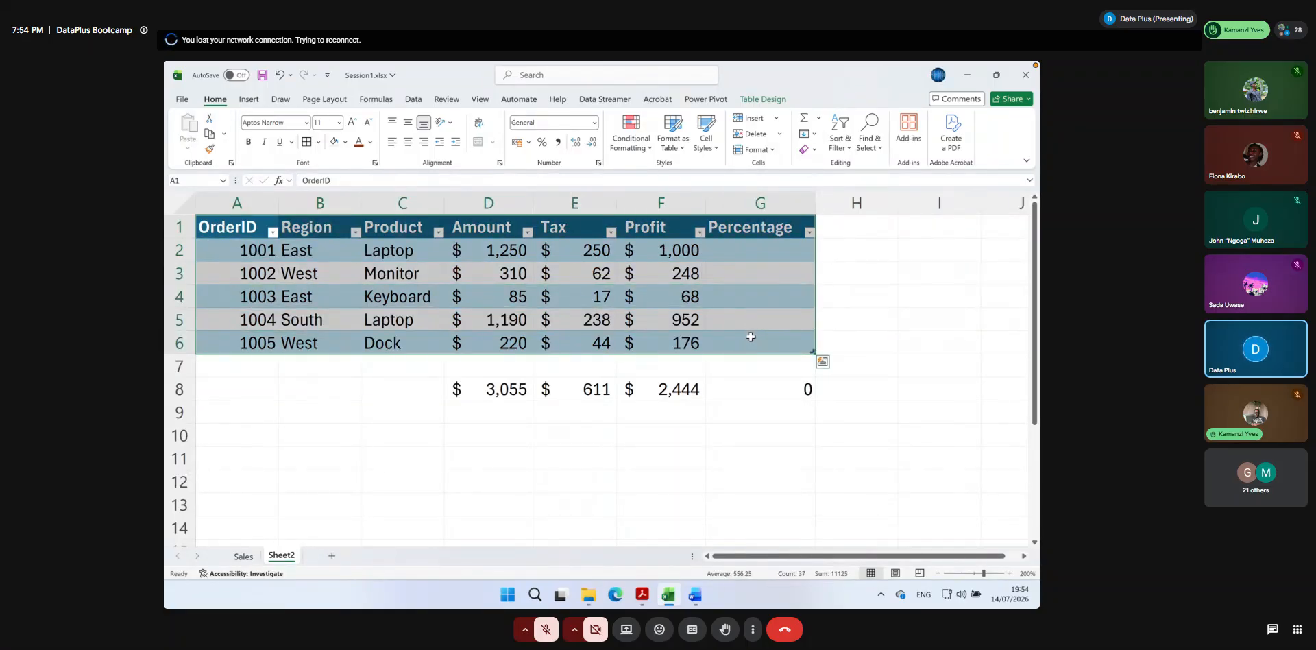
{"action": "left_click", "coordinate": [762, 279]}
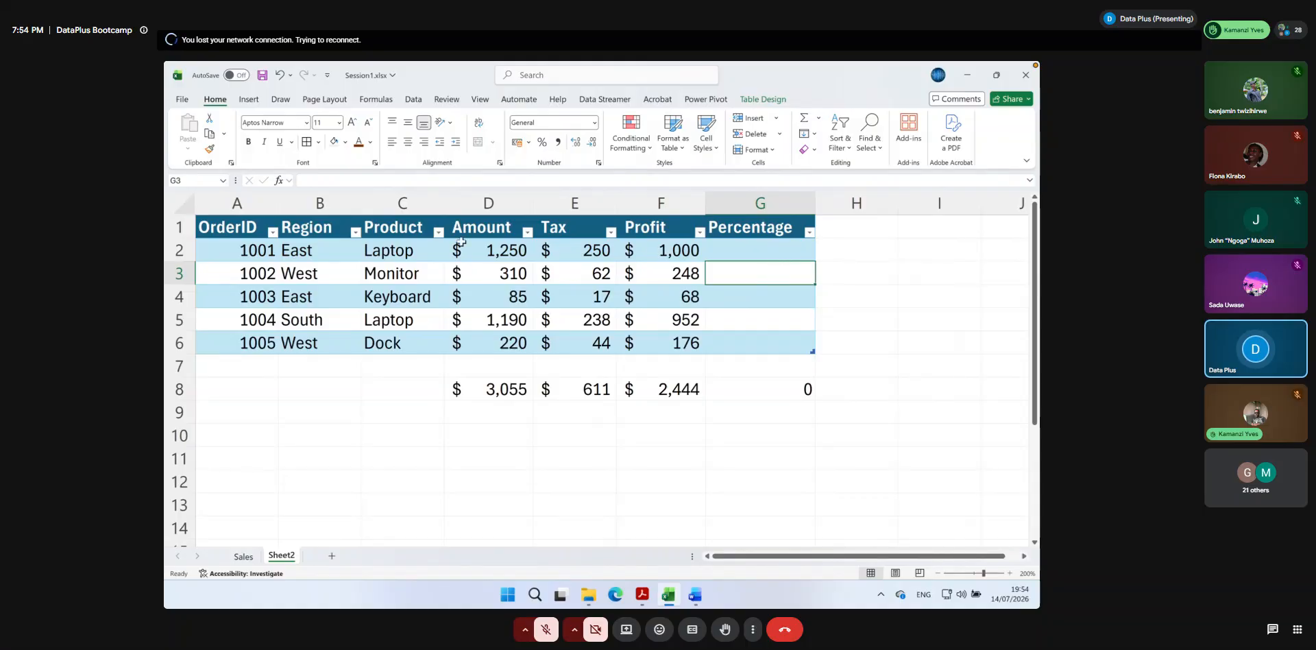
{"action": "left_click", "coordinate": [355, 232]}
{"action": "left_click", "coordinate": [228, 392]}
{"action": "left_click", "coordinate": [228, 404]}
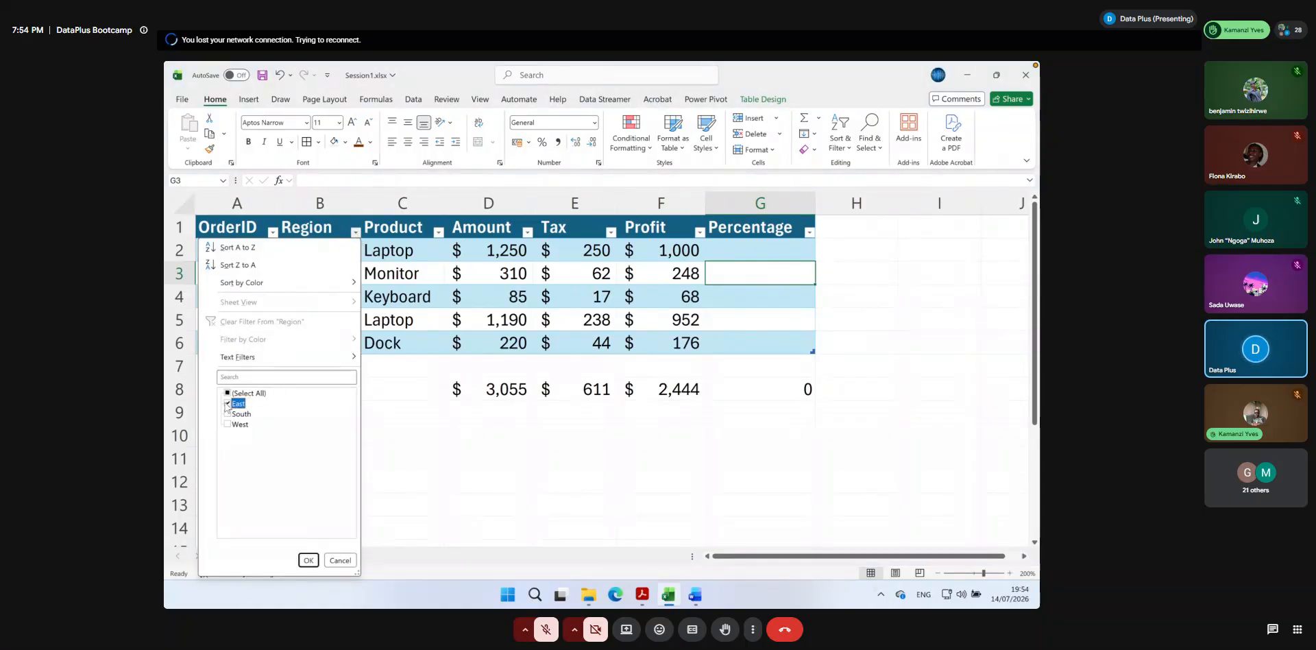
{"action": "left_click", "coordinate": [309, 560]}
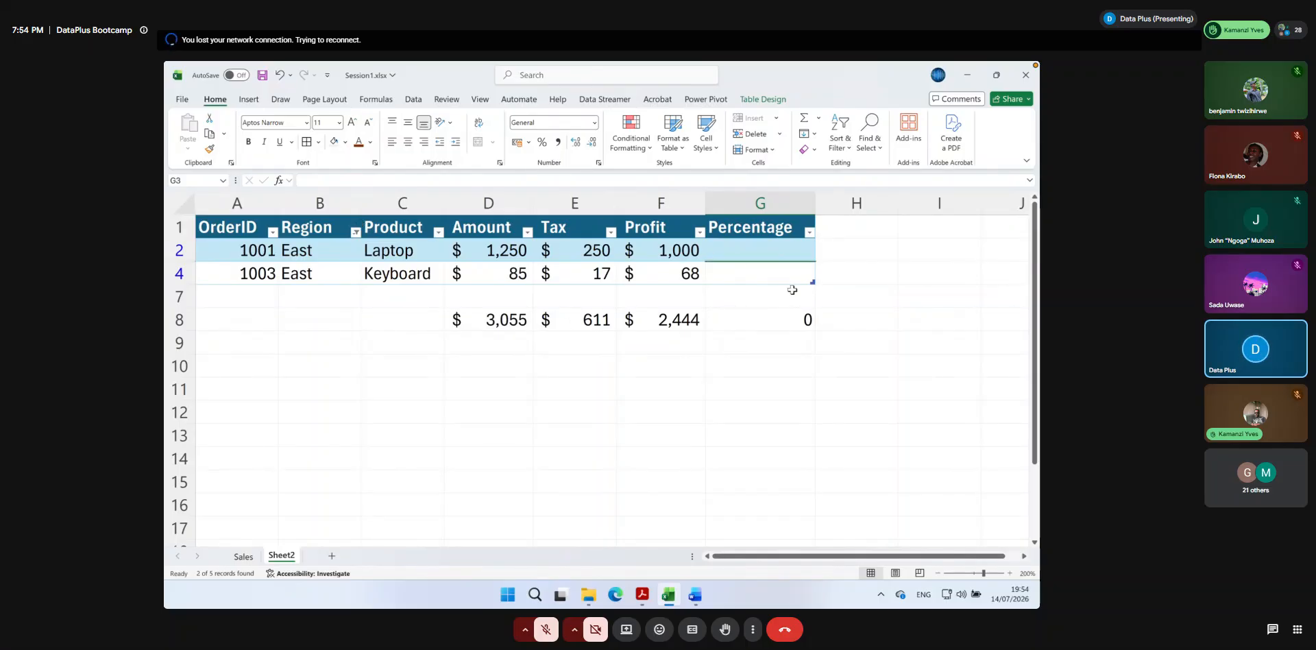
Narrow the filtered table to Laptop in the Product column and select the remaining record with the totals row
{"action": "left_click", "coordinate": [438, 232]}
{"action": "left_click", "coordinate": [310, 393]}
{"action": "left_click", "coordinate": [310, 413]}
{"action": "left_click", "coordinate": [390, 560]}
{"action": "left_click_drag", "start_coordinate": [316, 257], "coordinate": [823, 289]}
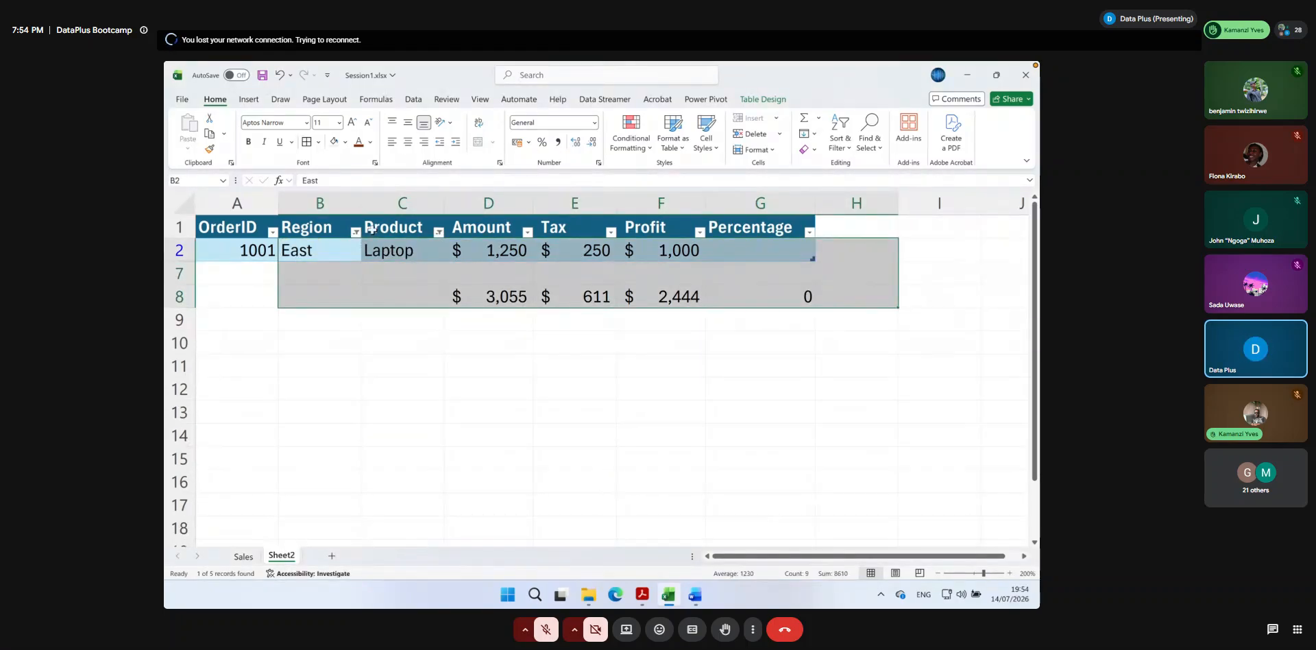
Clear the Region and Product filters from the table
{"action": "left_click", "coordinate": [841, 145]}
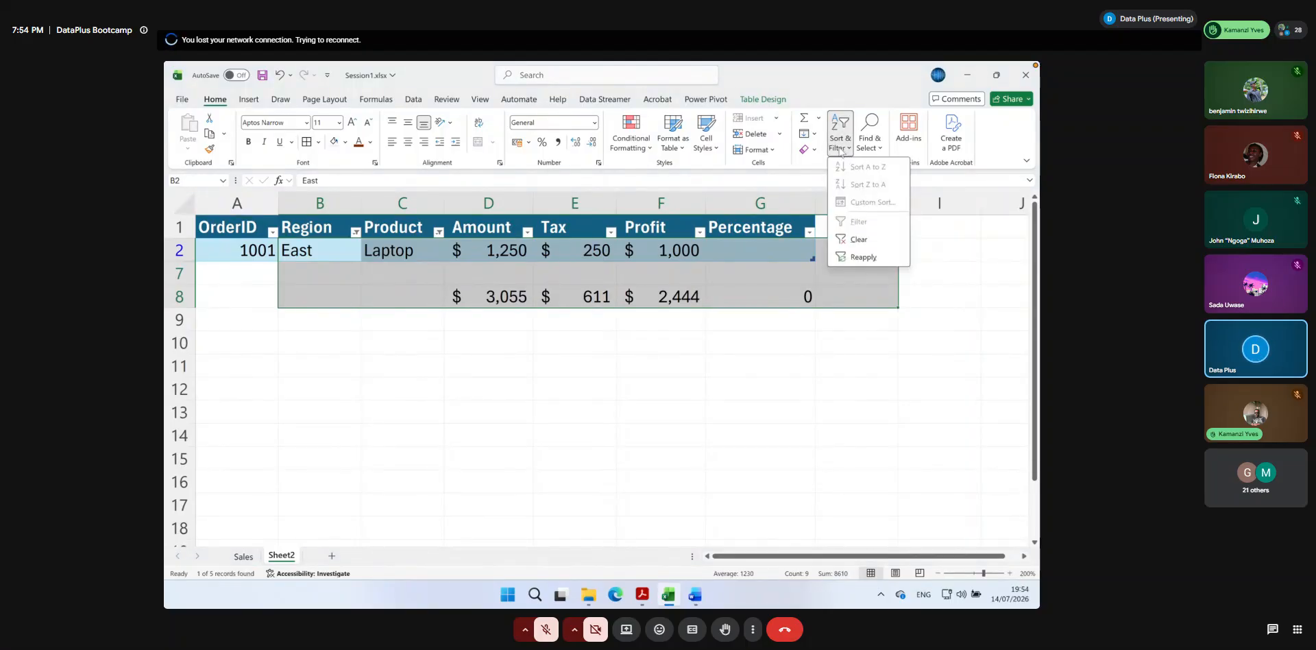
{"action": "left_click", "coordinate": [851, 239]}
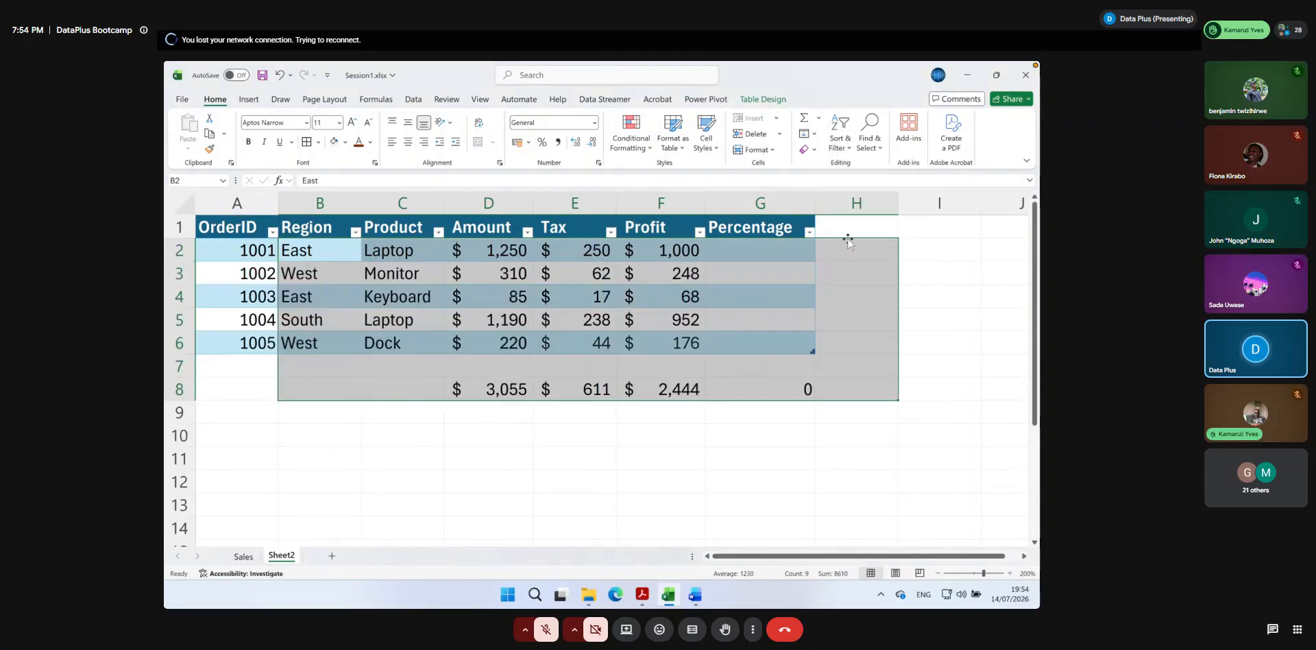
{"action": "left_click", "coordinate": [491, 312]}
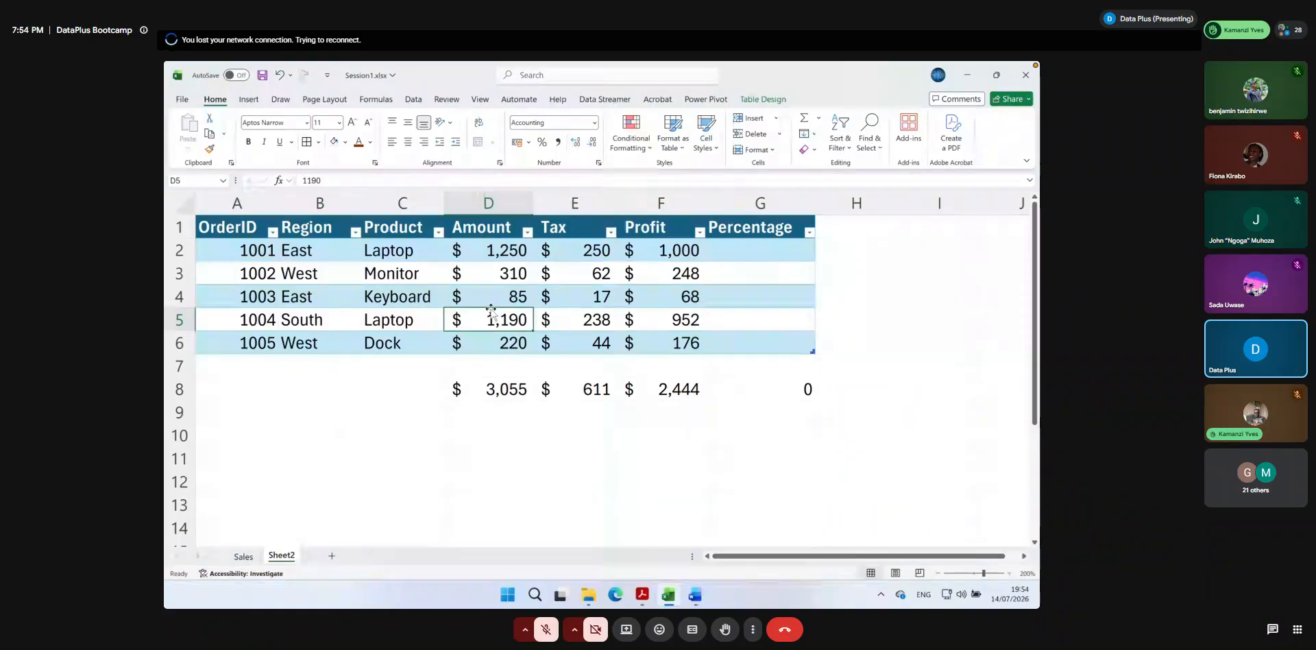
{"action": "left_click_drag", "start_coordinate": [755, 250], "coordinate": [755, 341]}
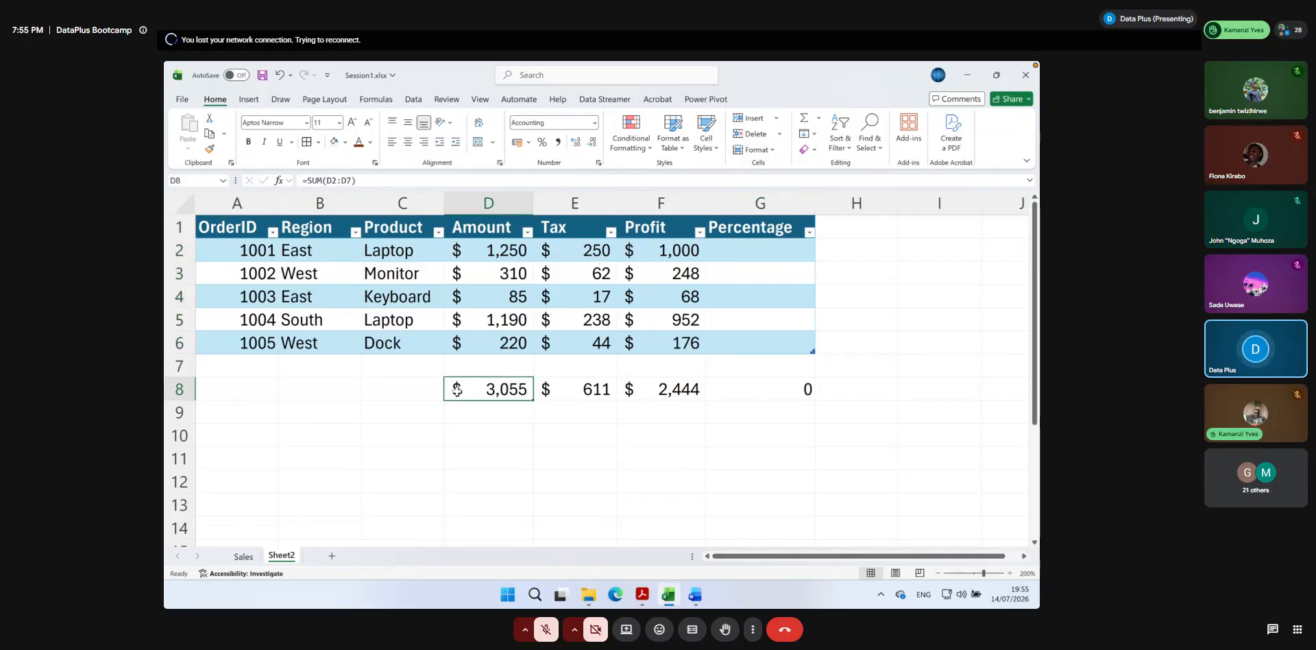
{"action": "left_click", "coordinate": [737, 253]}
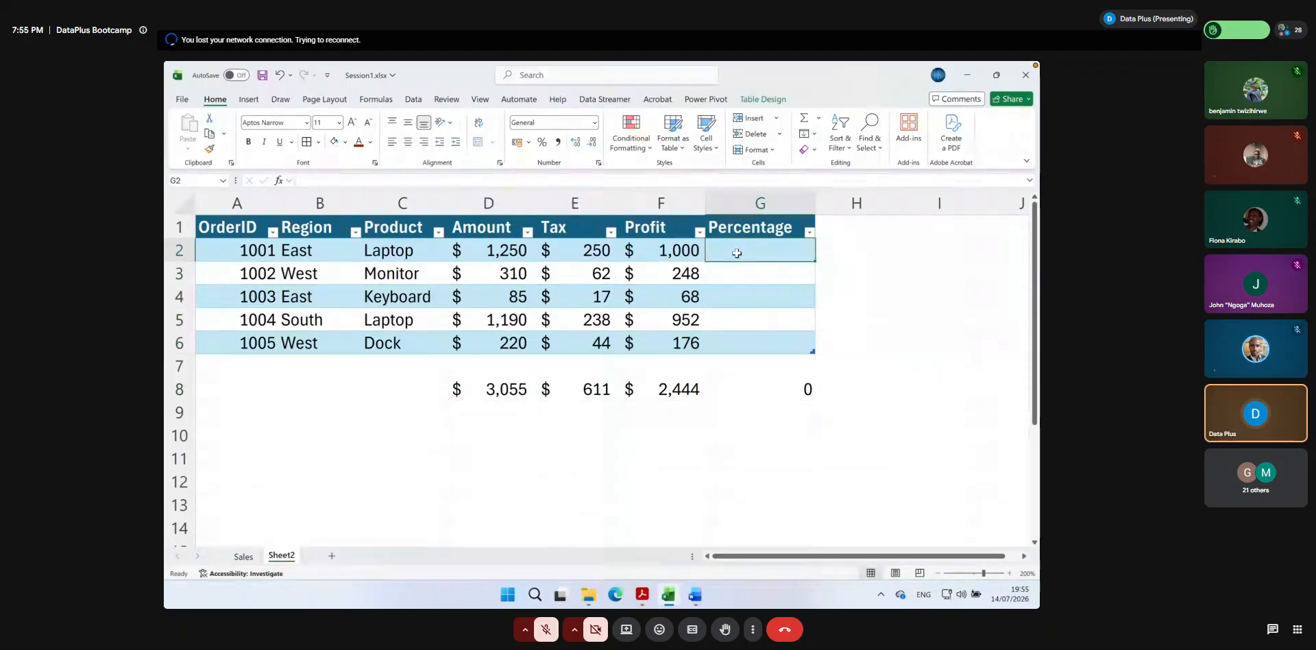
{"action": "type", "text": "="}
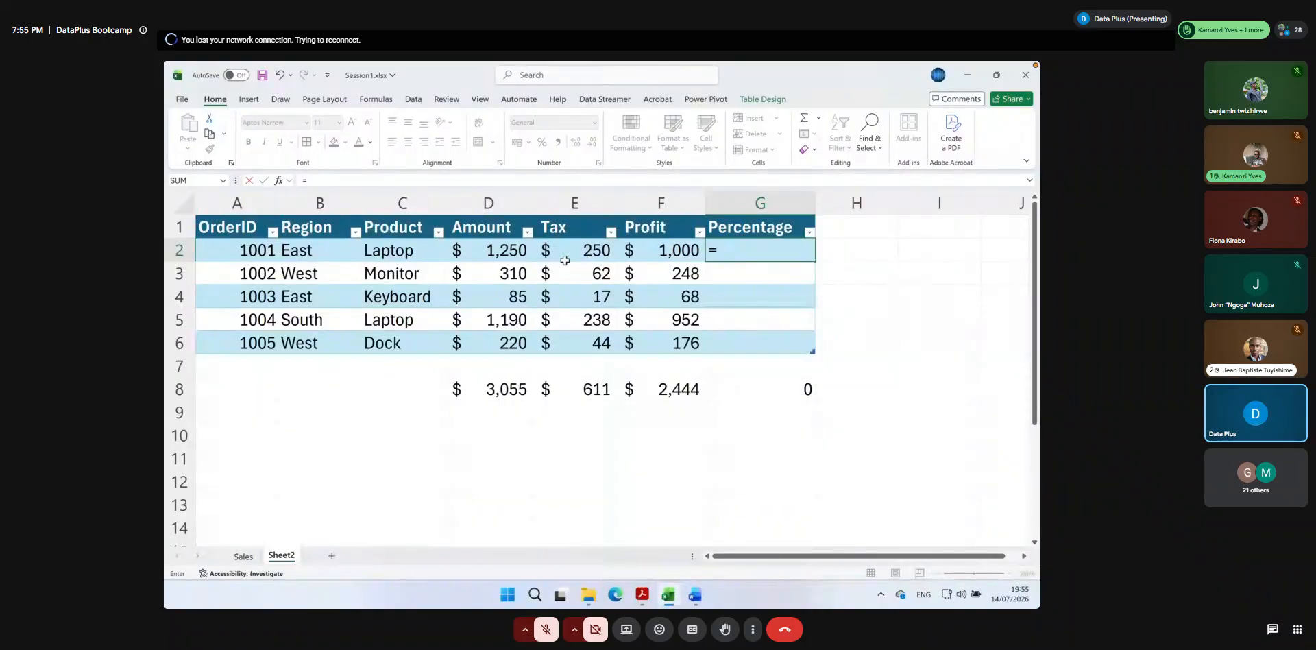
{"action": "left_click", "coordinate": [510, 252]}
{"action": "type", "text": "/"}
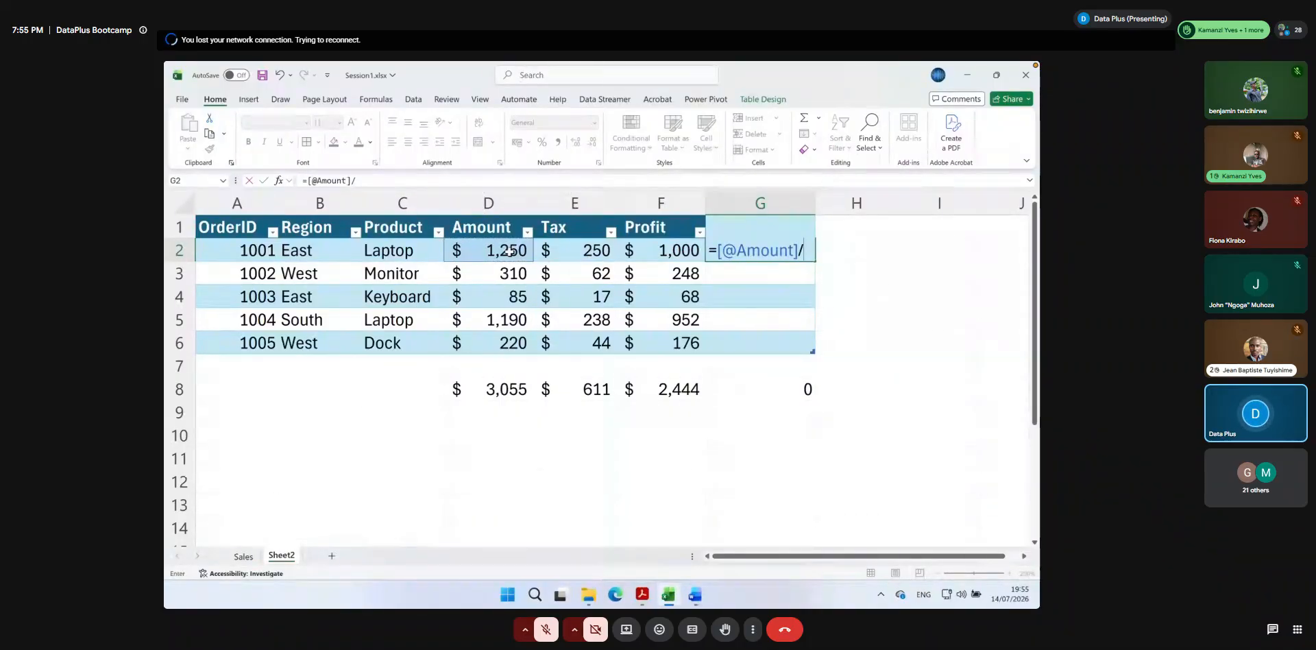
{"action": "left_click", "coordinate": [500, 390]}
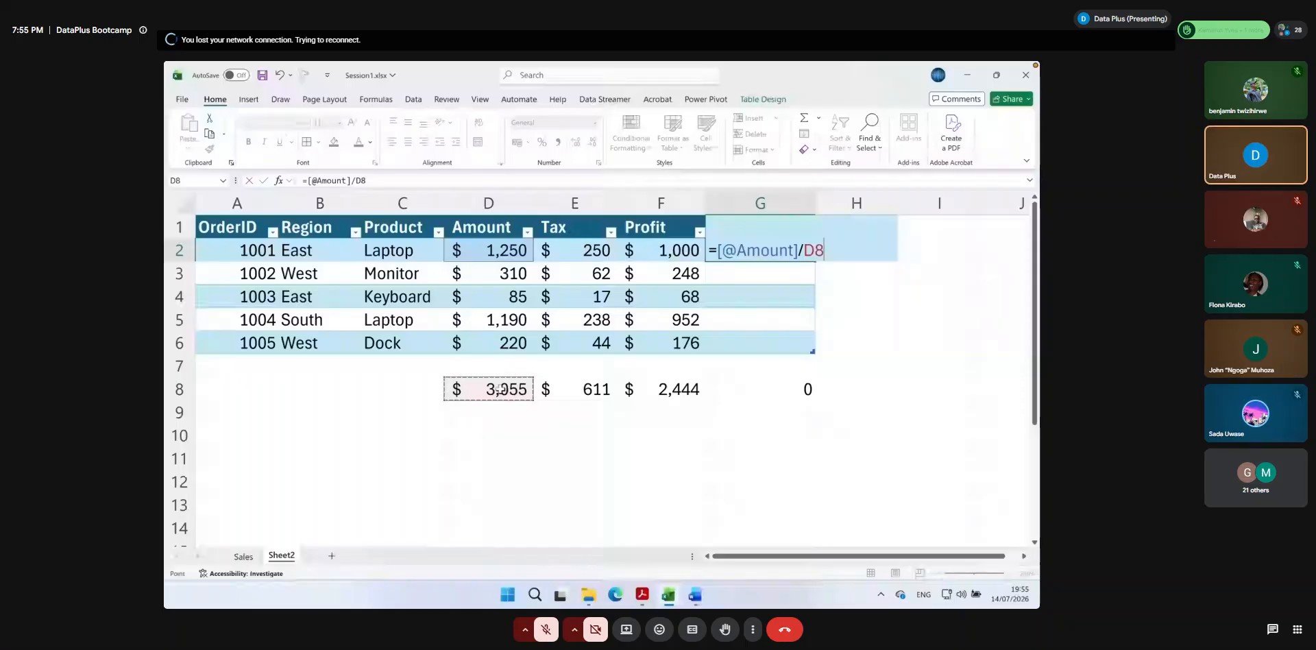
{"action": "key", "text": "F4"}
{"action": "key", "text": "Return"}
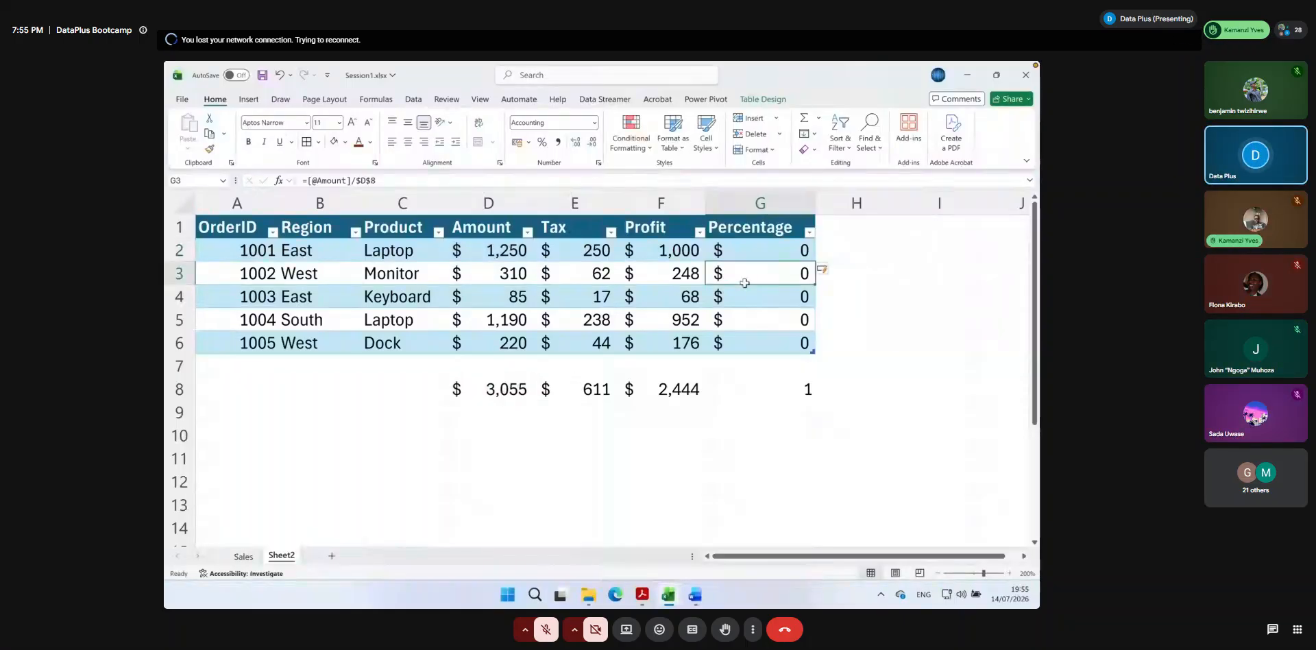
{"action": "double_click", "coordinate": [770, 251]}
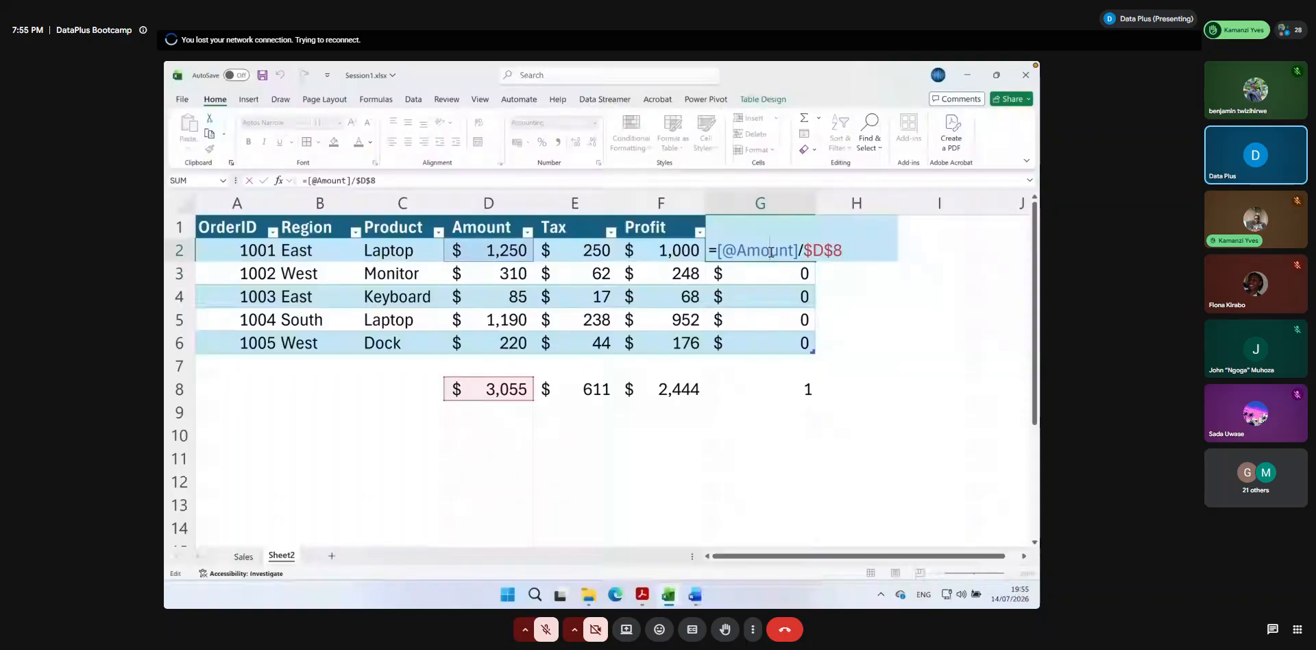
{"action": "key", "text": "Return"}
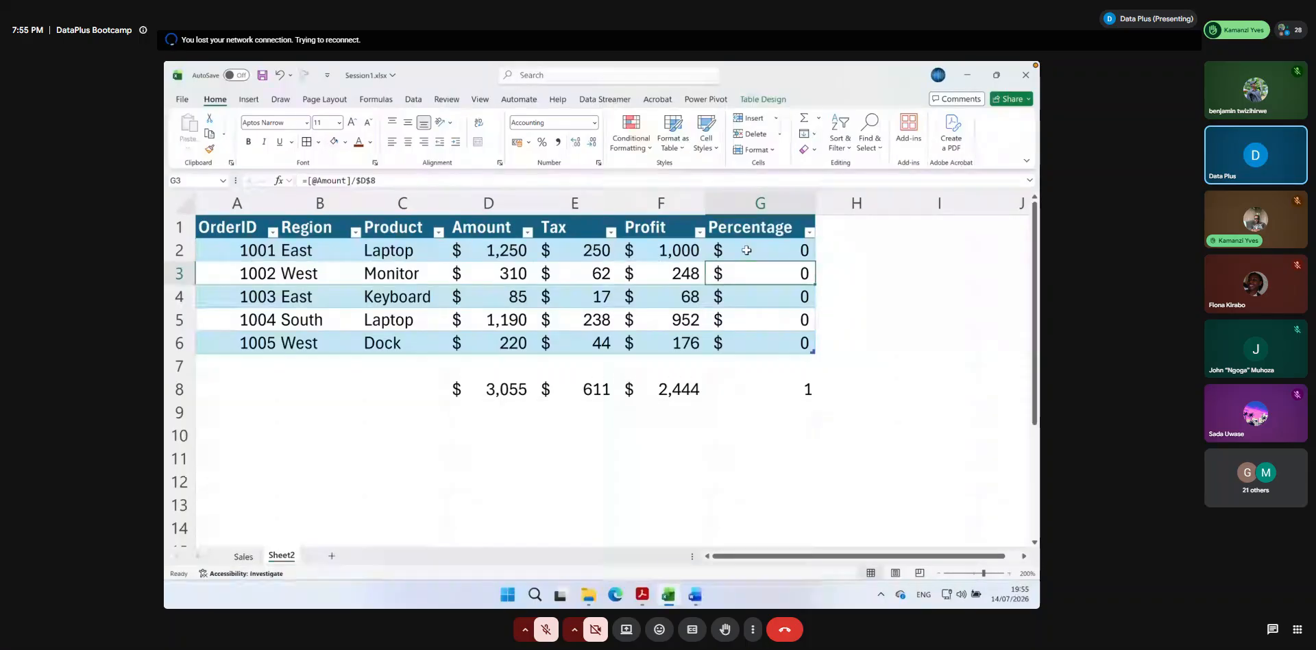
Apply the percentage number format to the whole Percentage column G, including its total in G8
{"action": "left_click", "coordinate": [732, 249]}
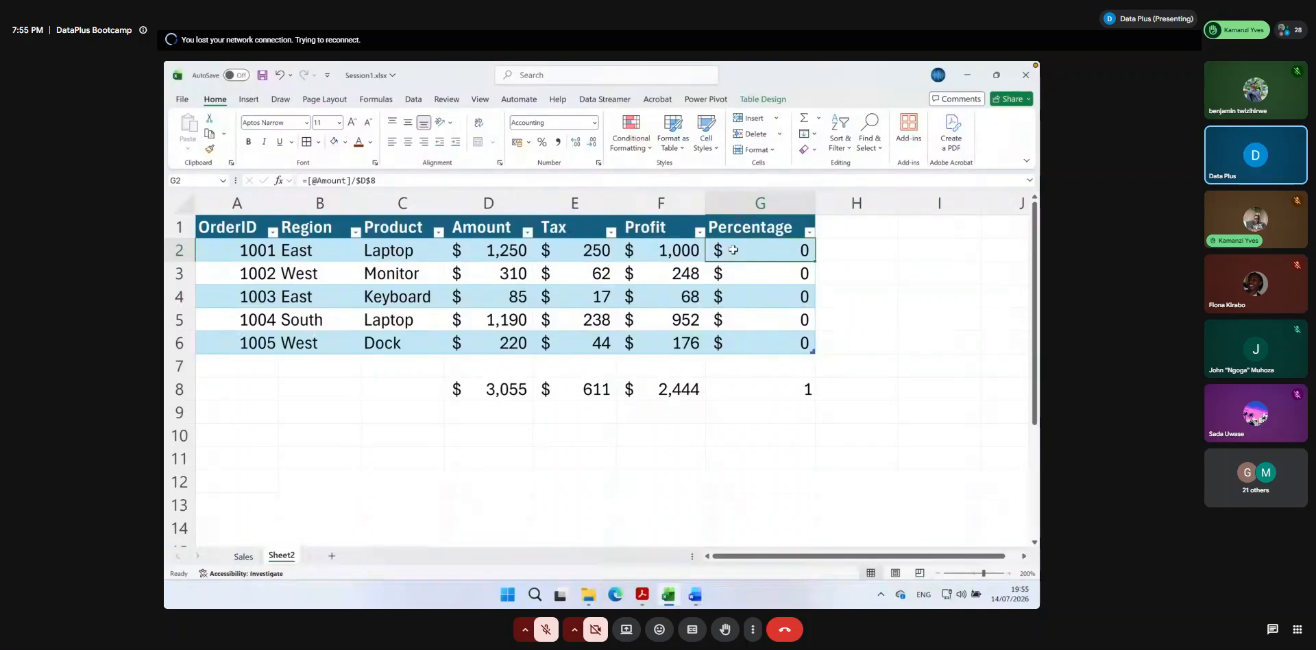
{"action": "left_click_drag", "start_coordinate": [732, 250], "coordinate": [754, 342]}
{"action": "left_click", "coordinate": [760, 203]}
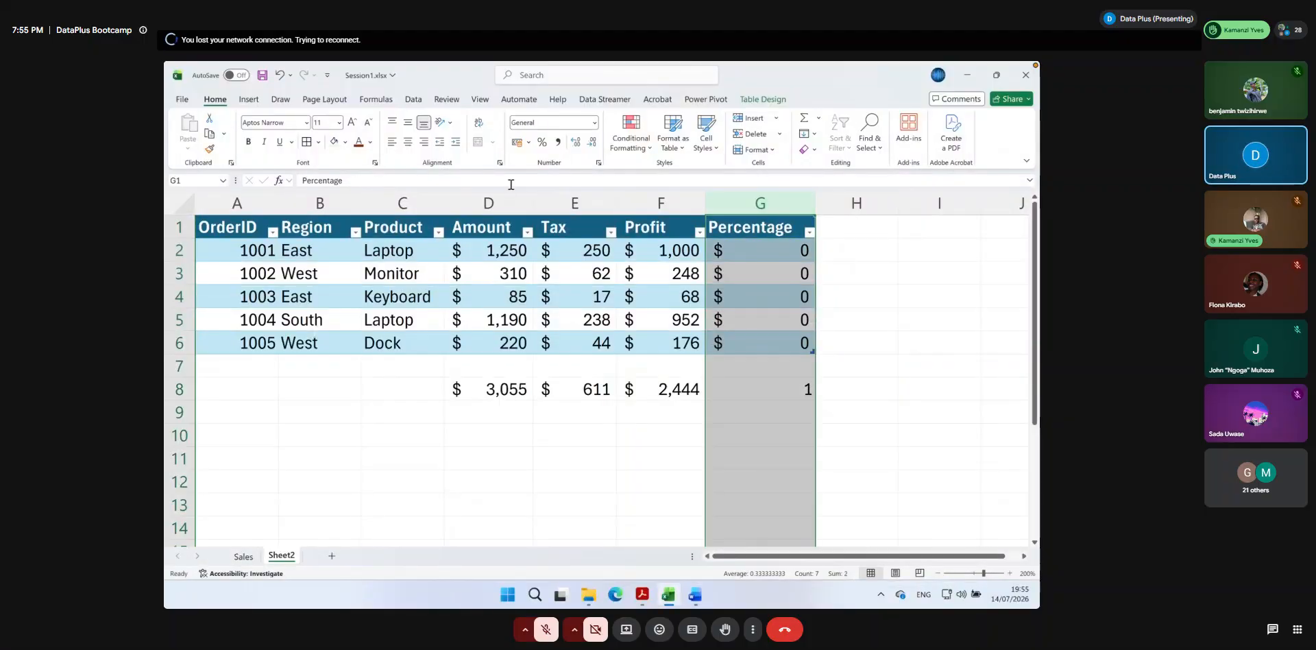
{"action": "left_click", "coordinate": [542, 142]}
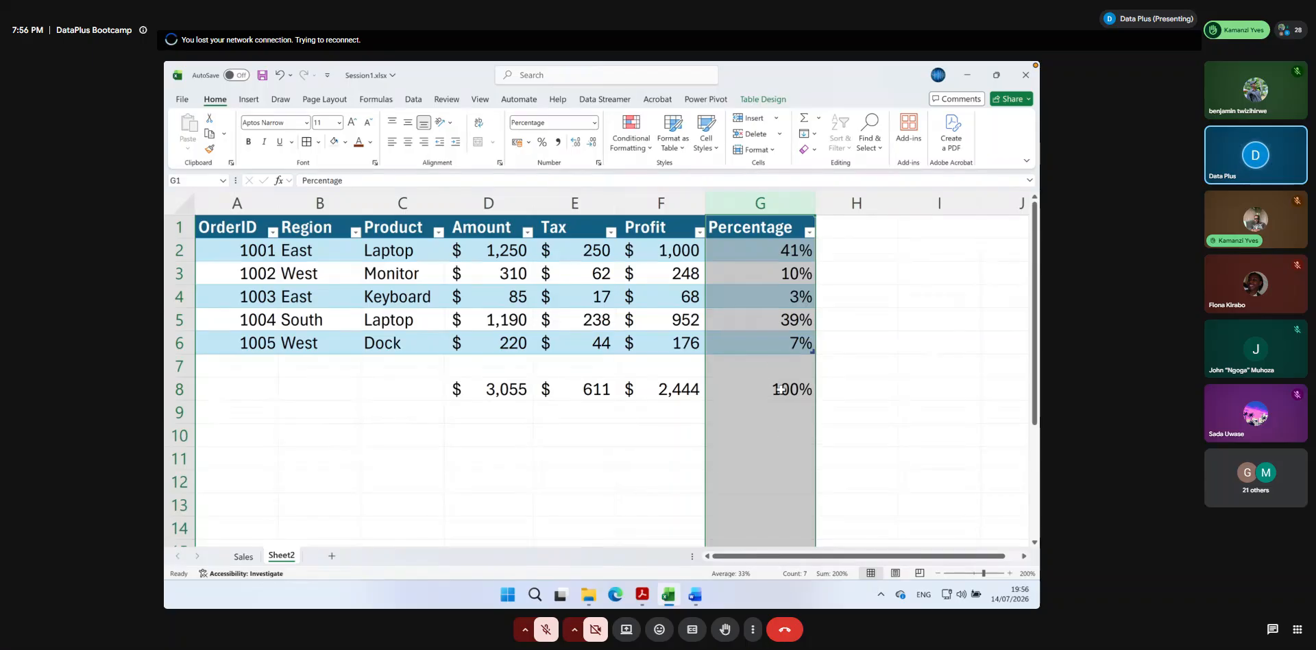
{"action": "left_click", "coordinate": [759, 388]}
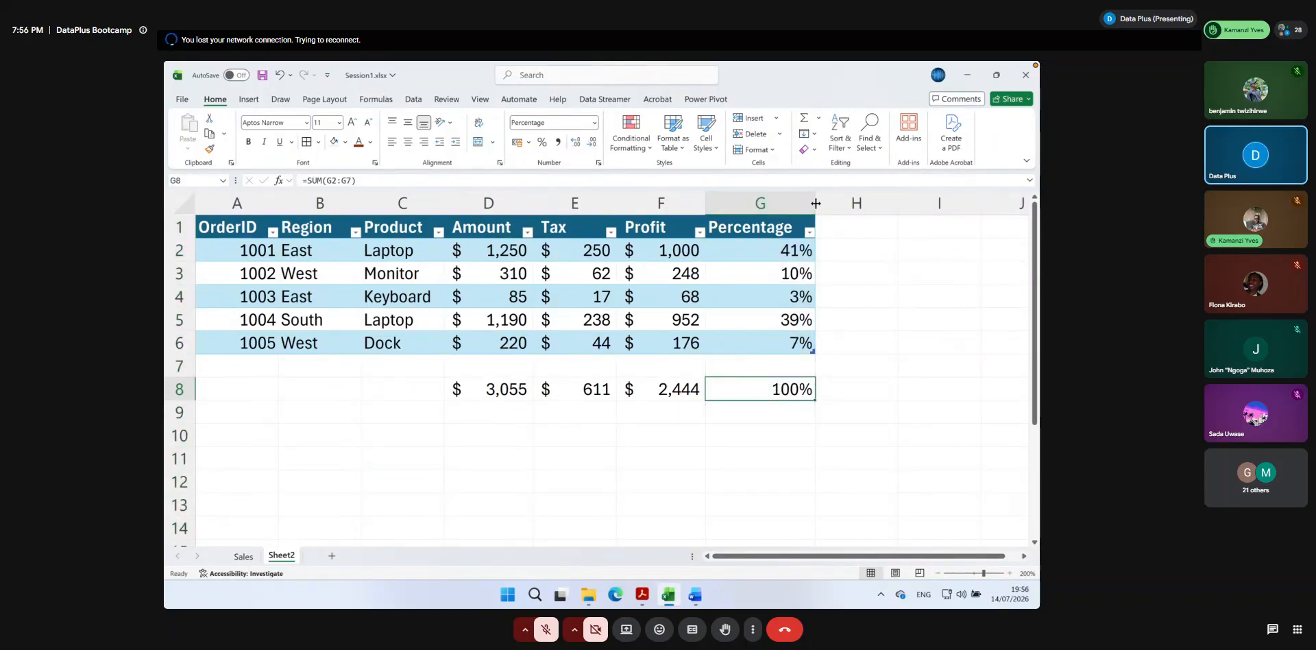
{"action": "left_click", "coordinate": [762, 322]}
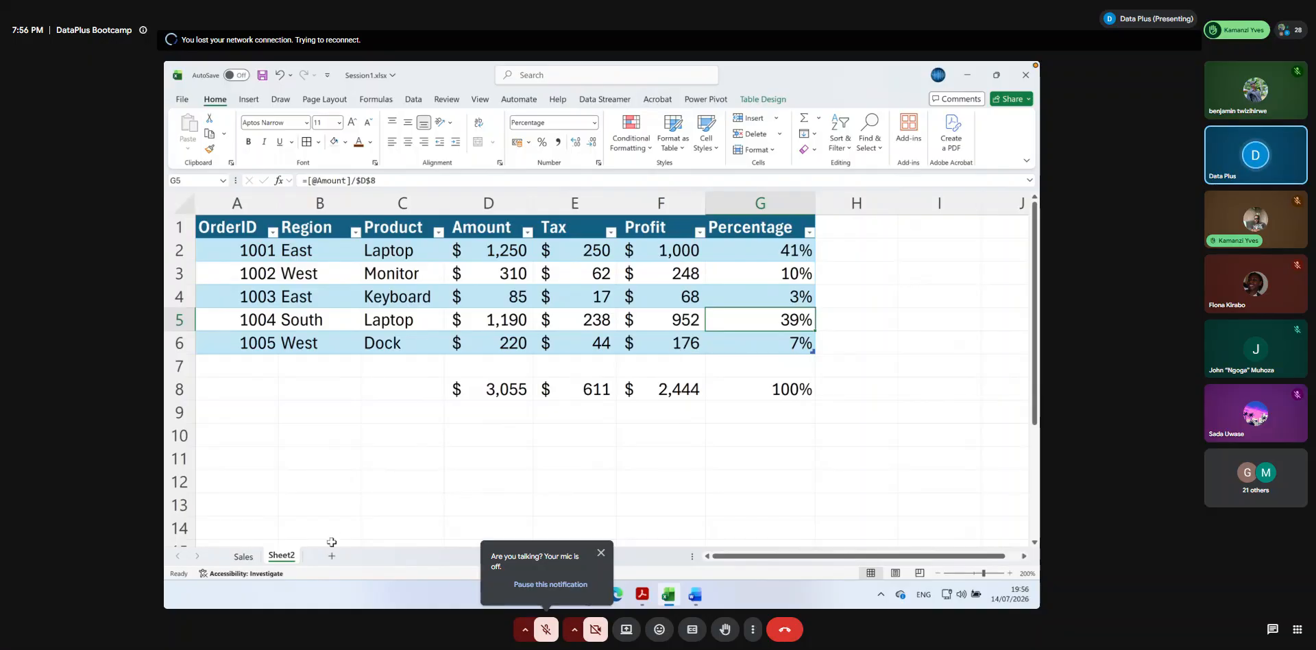
Rename the Sheet2 worksheet to tblSales
{"action": "double_click", "coordinate": [282, 556]}
{"action": "type", "text": "tbl"}
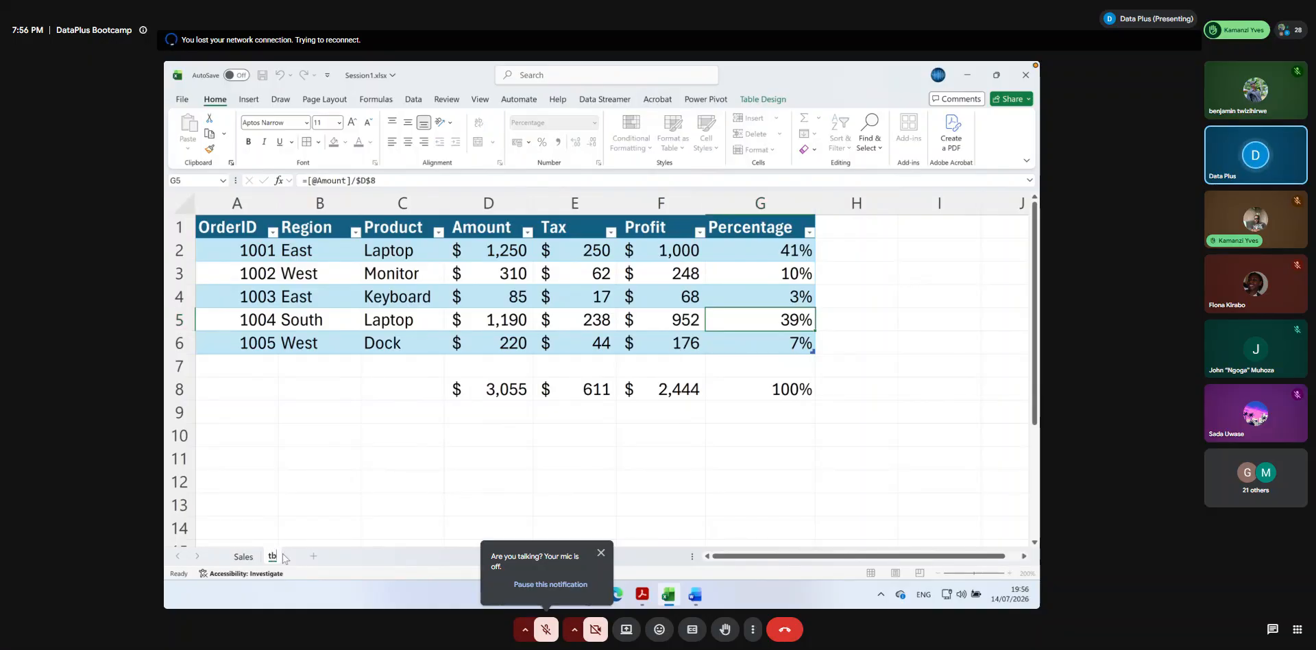
{"action": "type", "text": "Sales"}
{"action": "key", "text": "Return"}
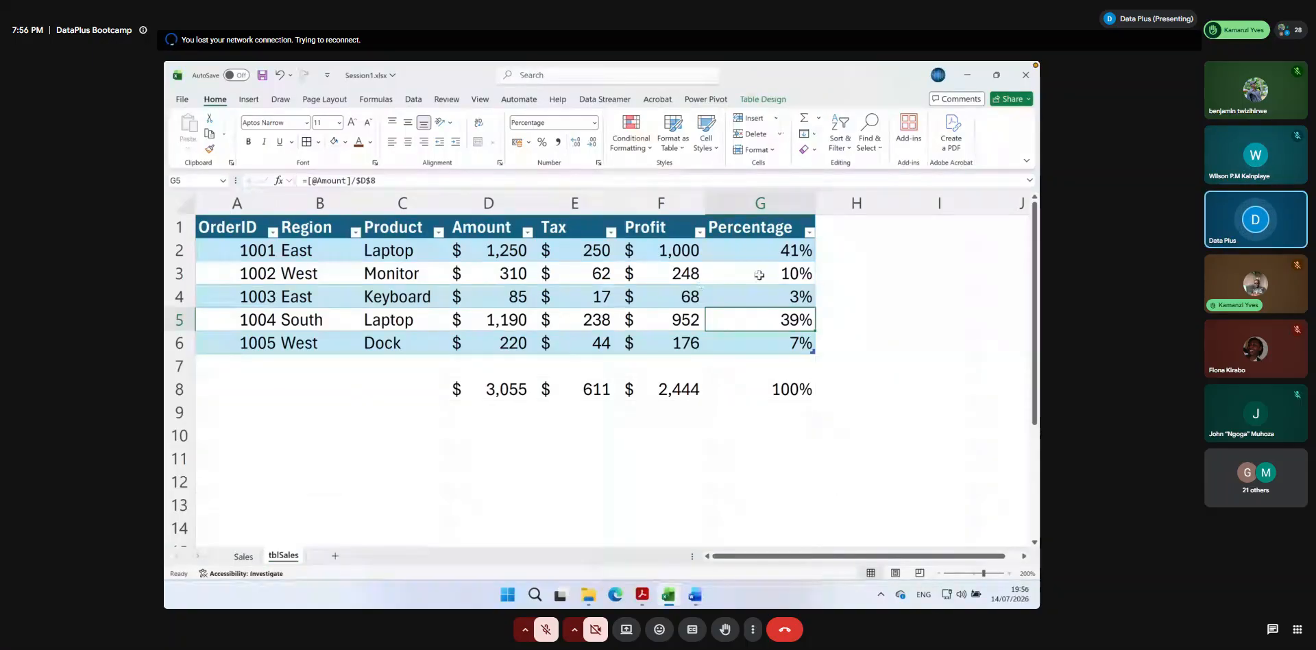
{"action": "left_click", "coordinate": [740, 252]}
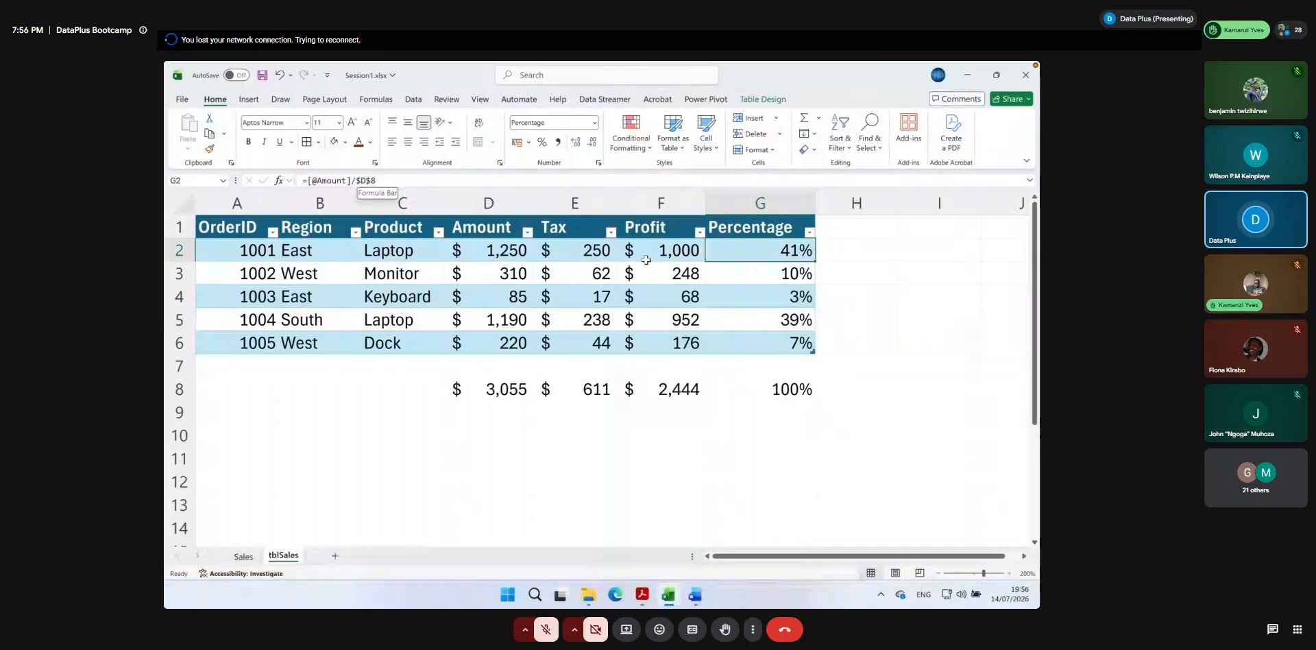
{"action": "double_click", "coordinate": [741, 251]}
{"action": "left_click_drag", "start_coordinate": [803, 250], "coordinate": [855, 251]}
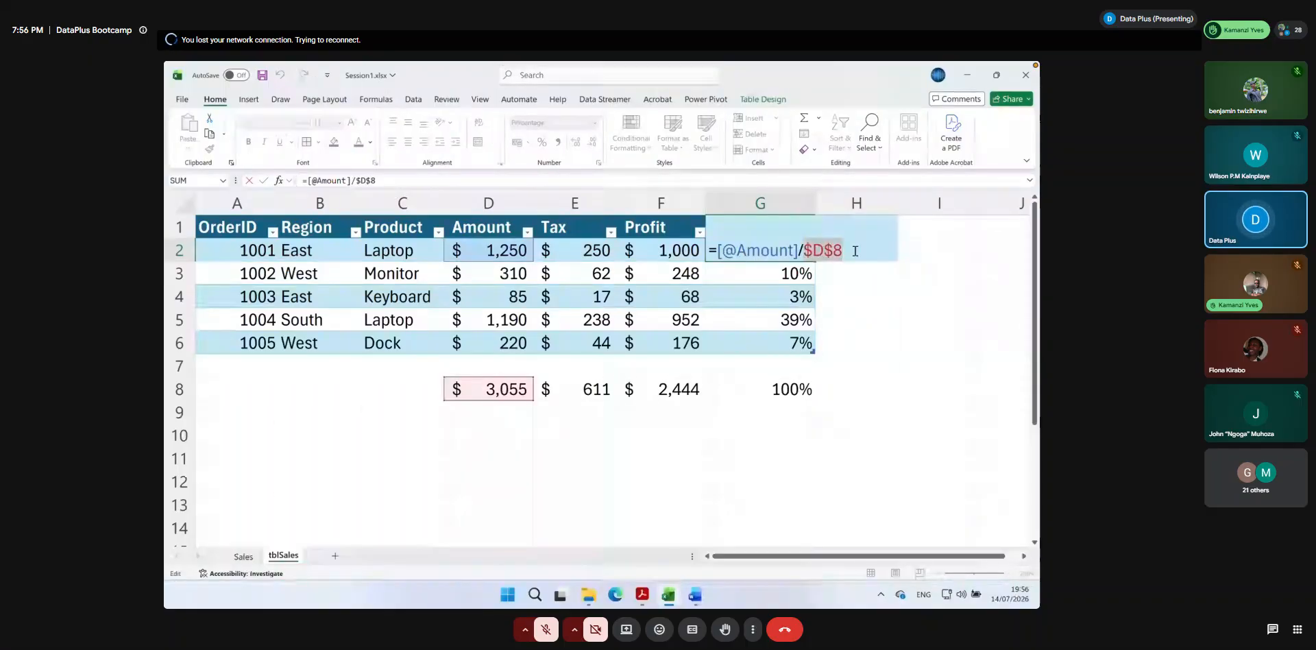
{"action": "key", "text": "BackSpace"}
{"action": "left_click", "coordinate": [510, 390]}
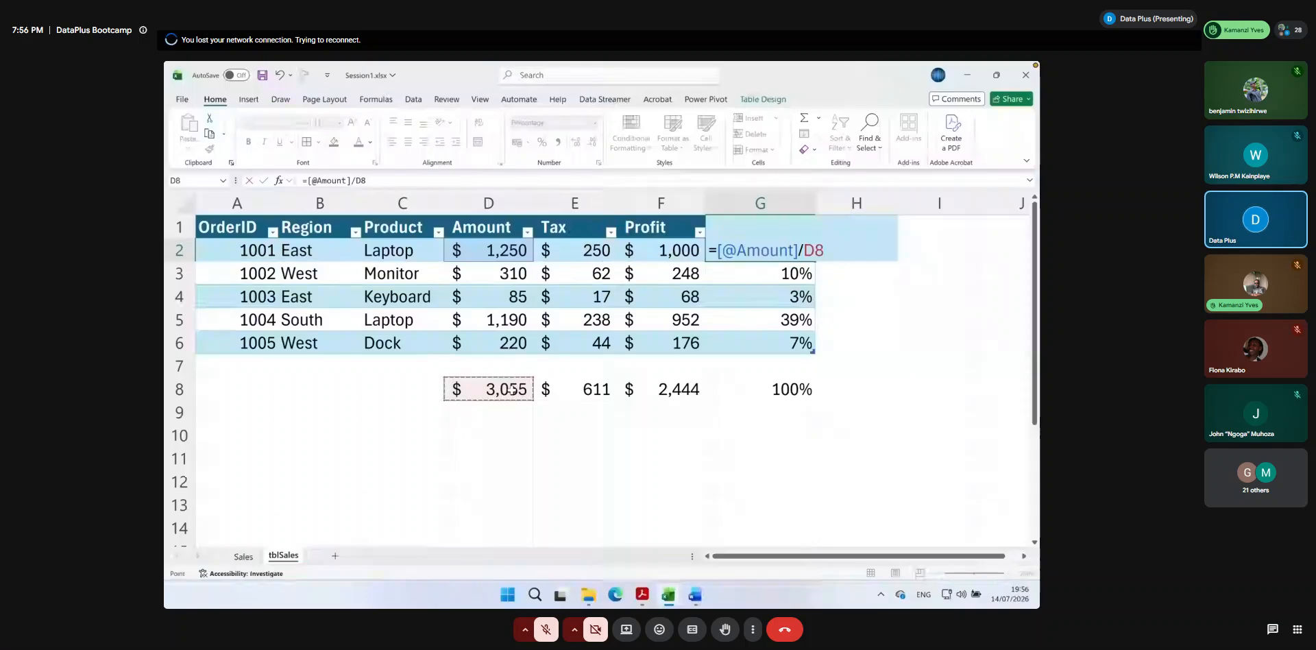
{"action": "key", "text": "Return"}
{"action": "left_click", "coordinate": [809, 258]}
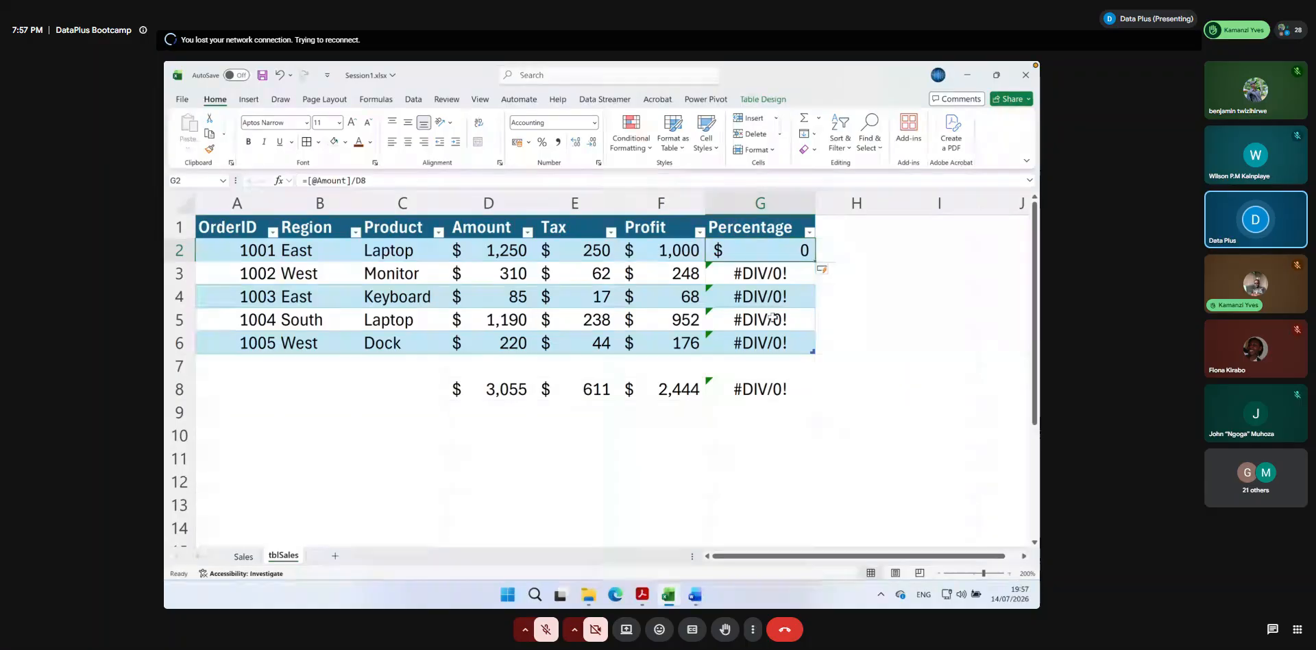
Examine the Percentage formulas in G3, G5 and G6 and the total in G8 to see which cells they reference
{"action": "double_click", "coordinate": [758, 280]}
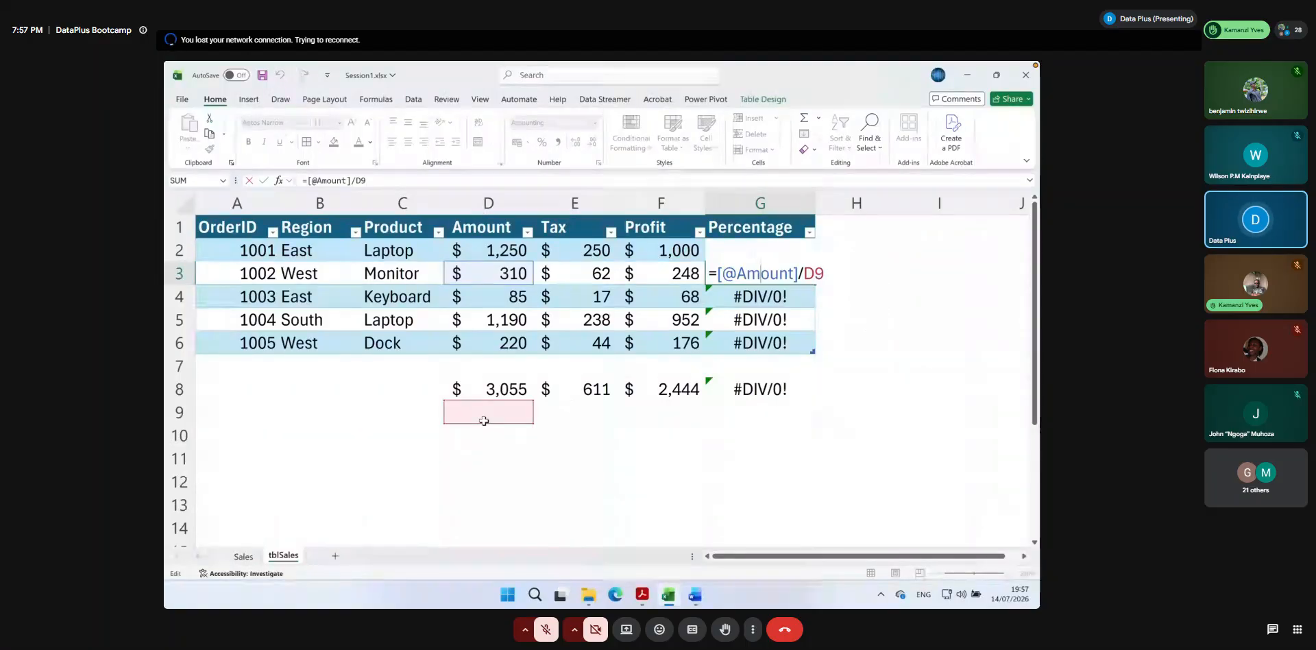
{"action": "key", "text": "Return"}
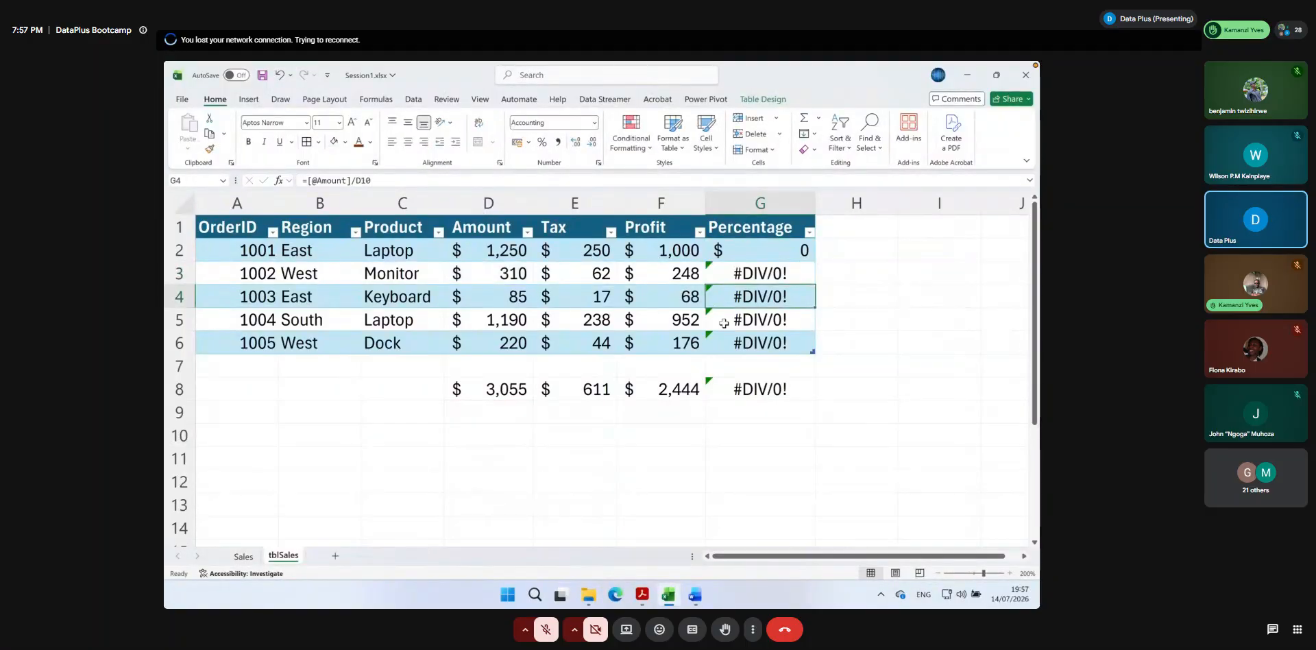
{"action": "left_click", "coordinate": [754, 320]}
{"action": "double_click", "coordinate": [754, 320]}
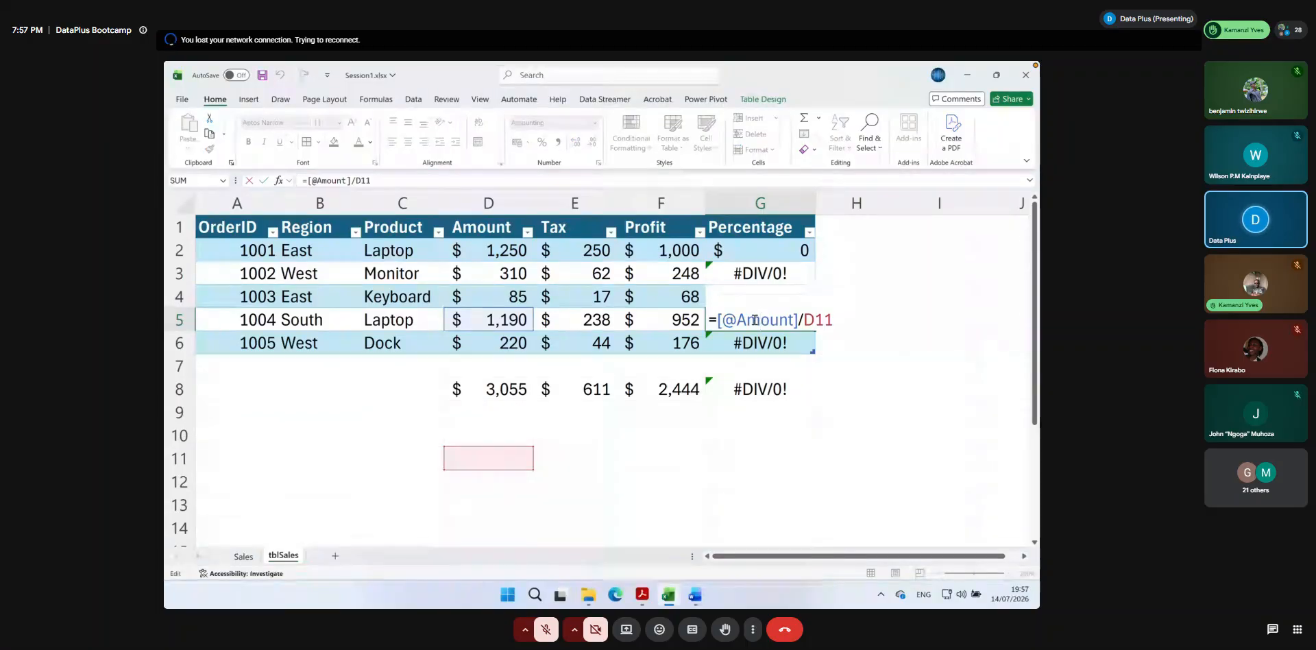
{"action": "left_click", "coordinate": [757, 388]}
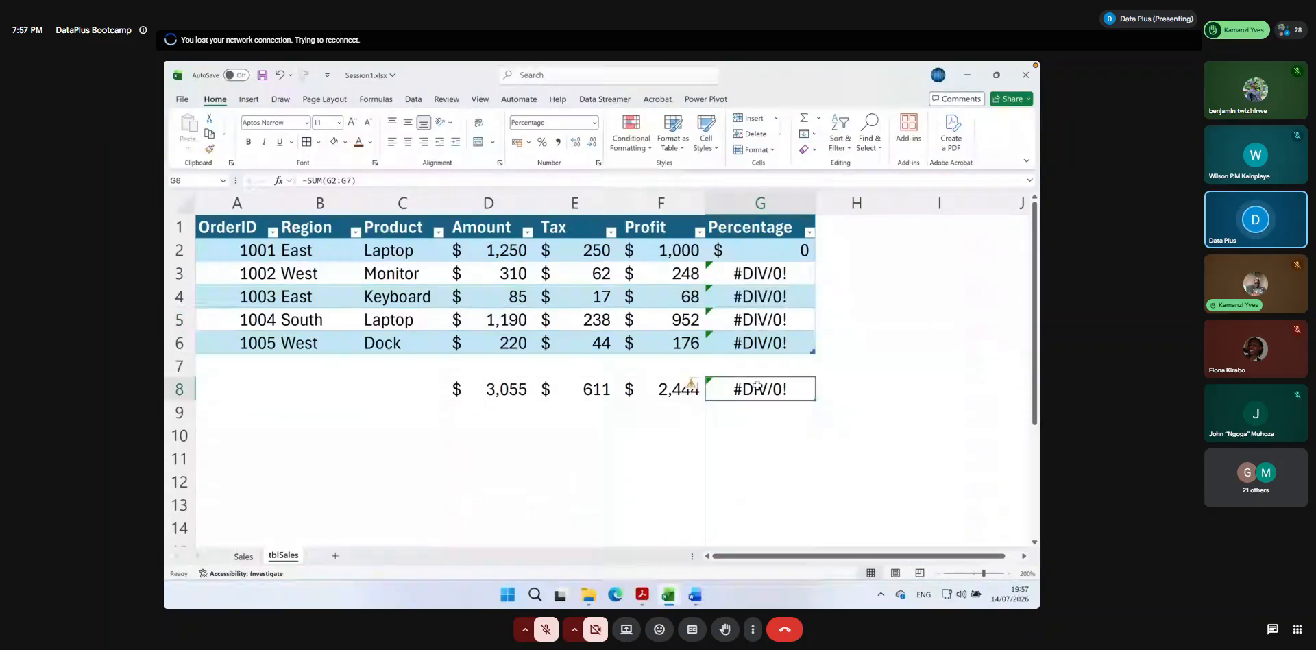
{"action": "double_click", "coordinate": [762, 345]}
{"action": "key", "text": "Return"}
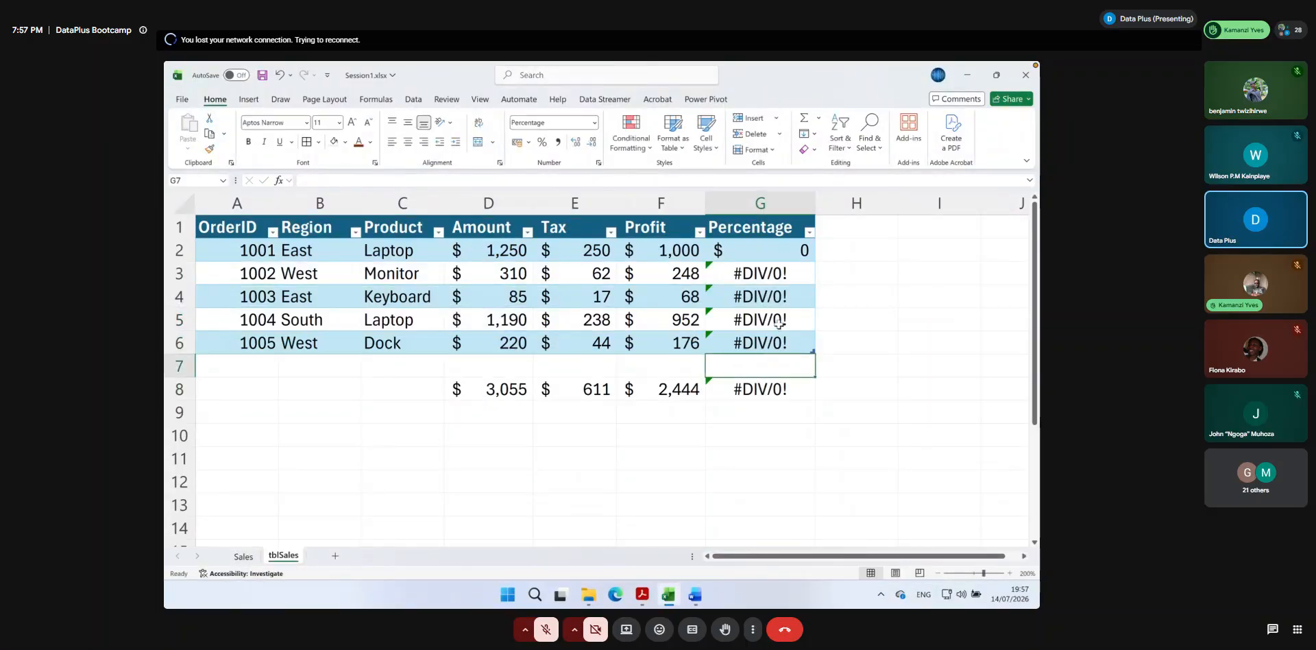
{"action": "left_click", "coordinate": [778, 323]}
{"action": "double_click", "coordinate": [780, 323]}
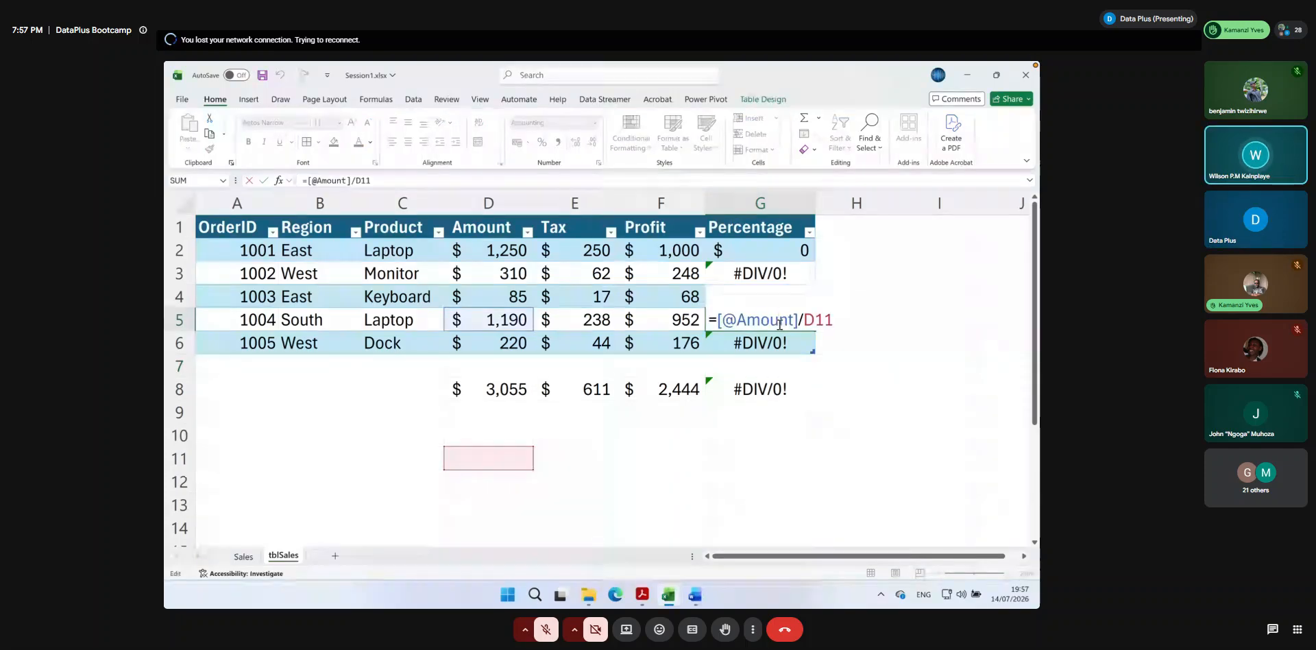
{"action": "key", "text": "ctrl+Return"}
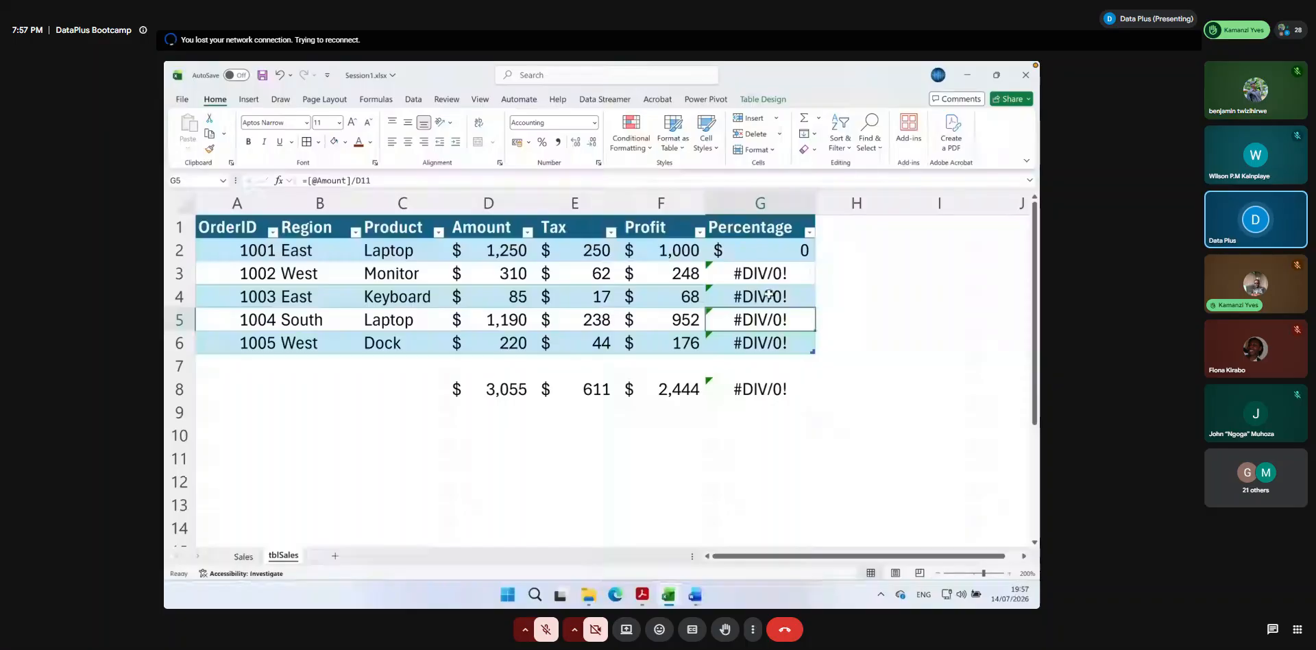
{"action": "left_click", "coordinate": [751, 252]}
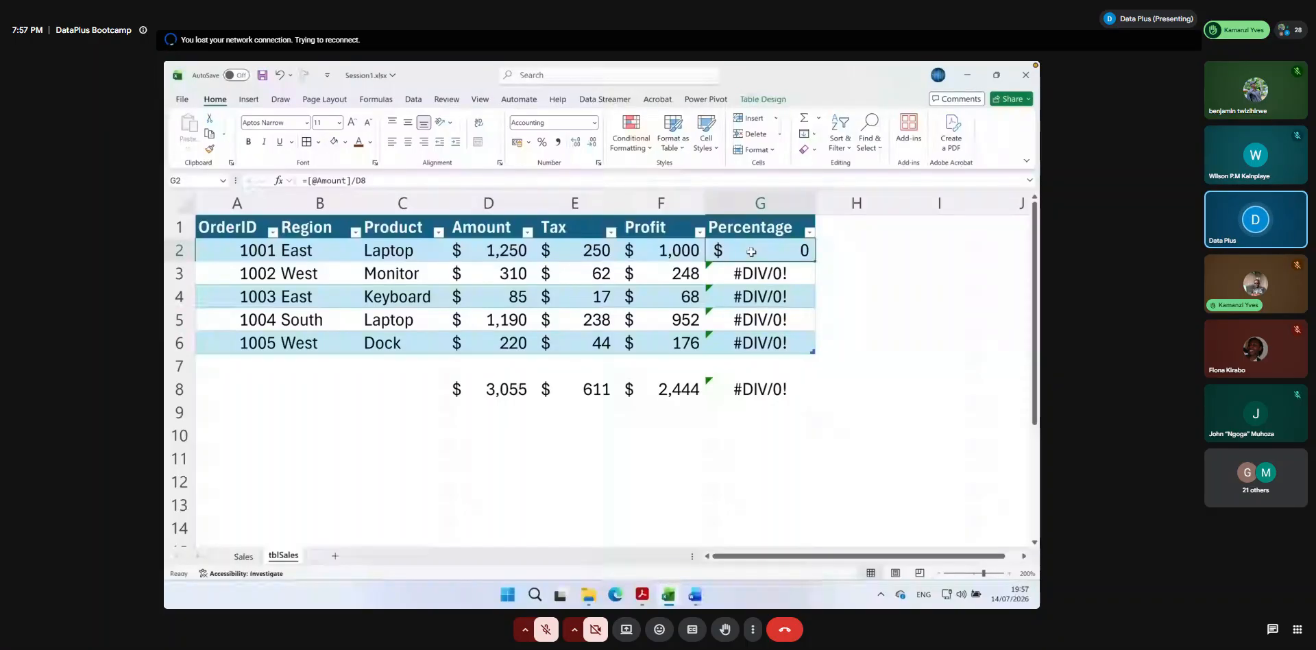
{"action": "type", "text": "="}
{"action": "left_click", "coordinate": [516, 251]}
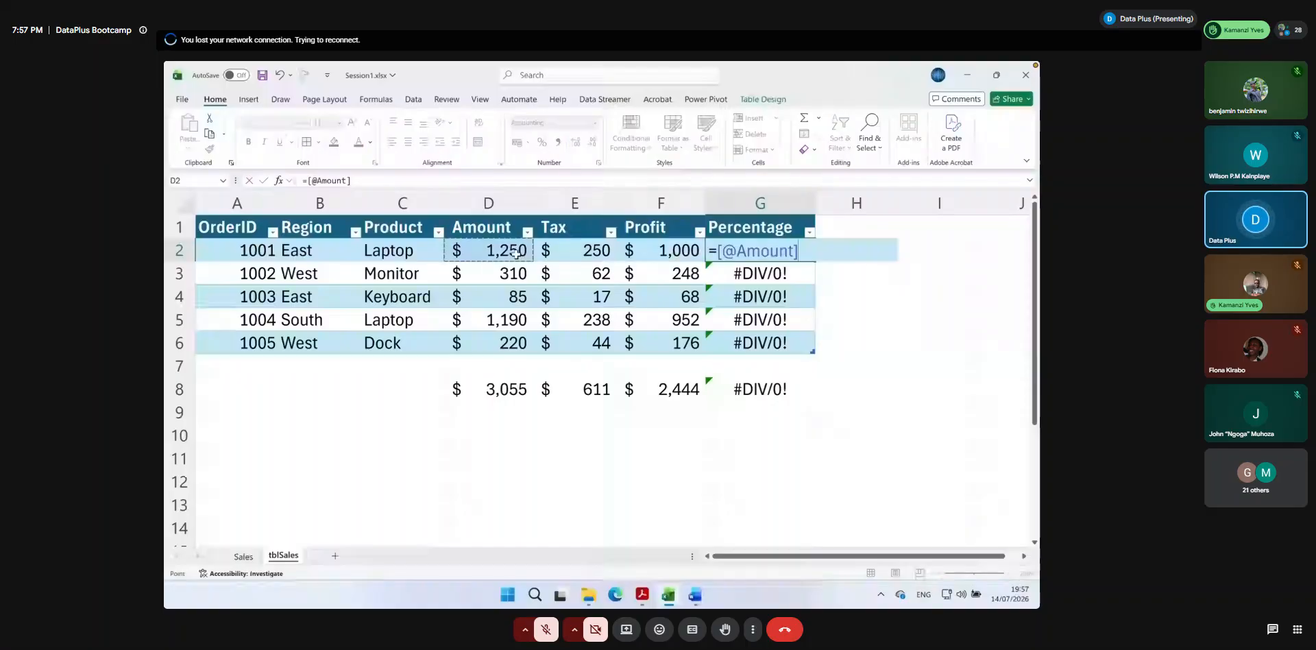
{"action": "type", "text": "/"}
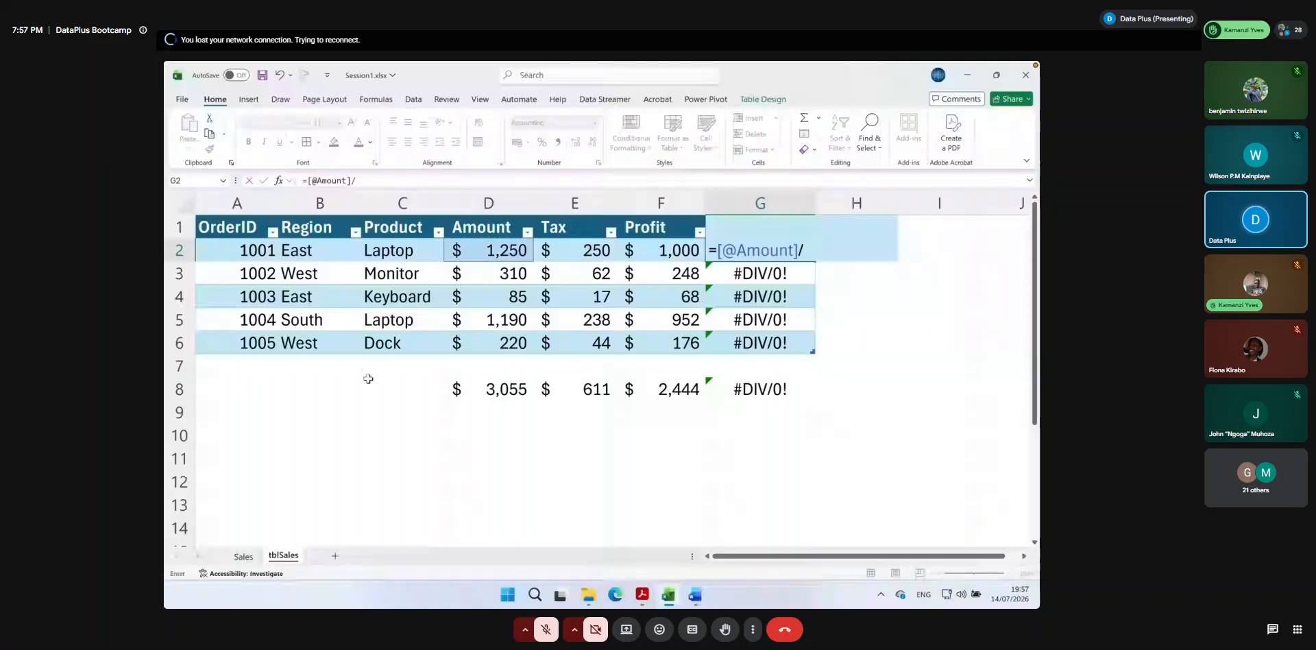
{"action": "left_click", "coordinate": [499, 392]}
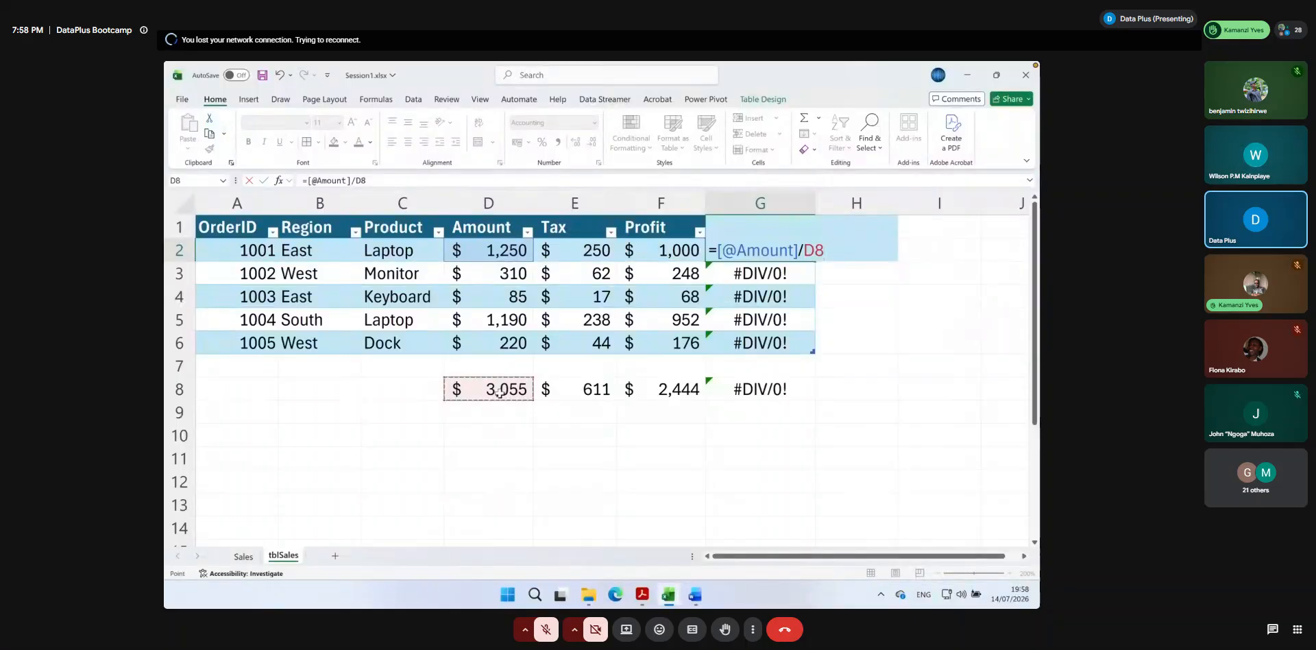
{"action": "key", "text": "F4"}
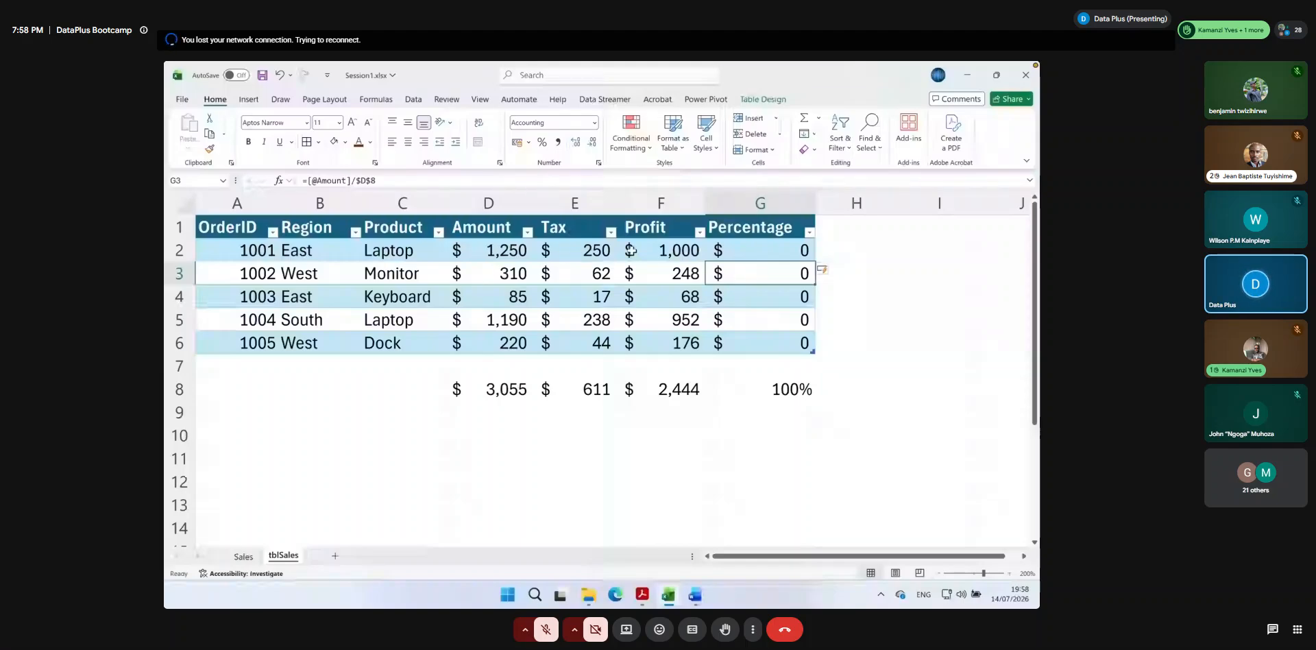
Format column G as percentages and check the total in G8 against the values in G2:G7
{"action": "left_click", "coordinate": [760, 204]}
{"action": "left_click", "coordinate": [541, 142]}
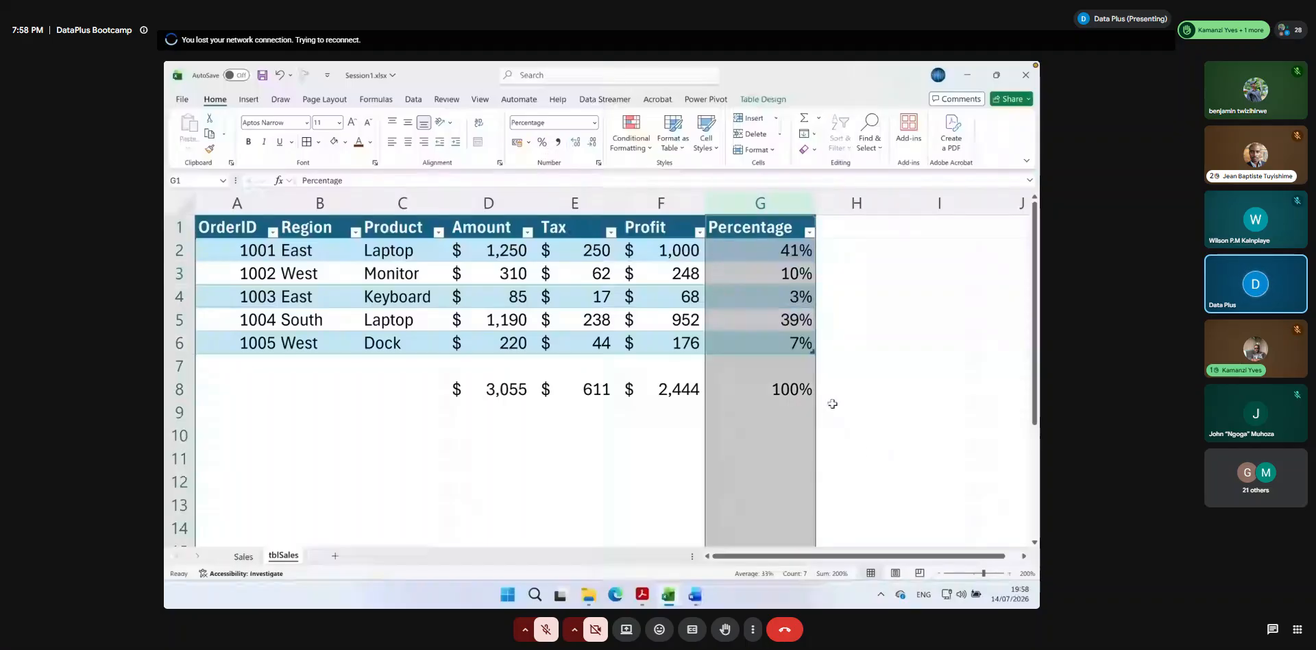
{"action": "left_click", "coordinate": [786, 388]}
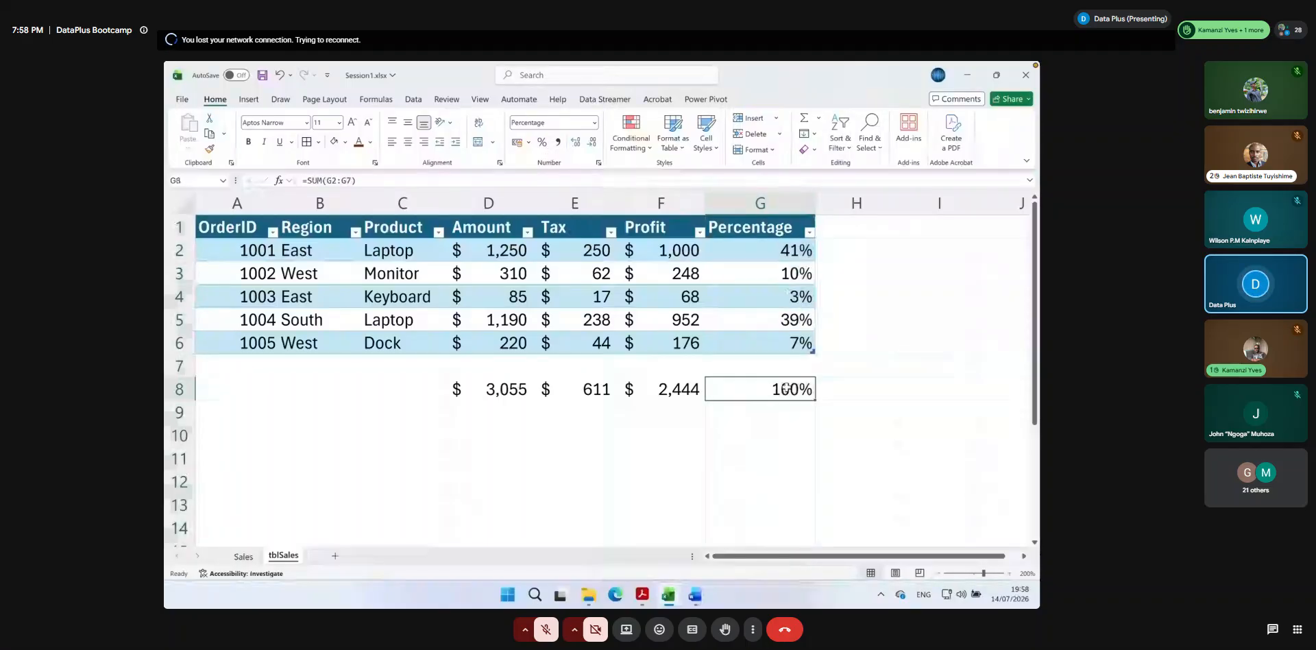
{"action": "left_click_drag", "start_coordinate": [775, 250], "coordinate": [773, 356]}
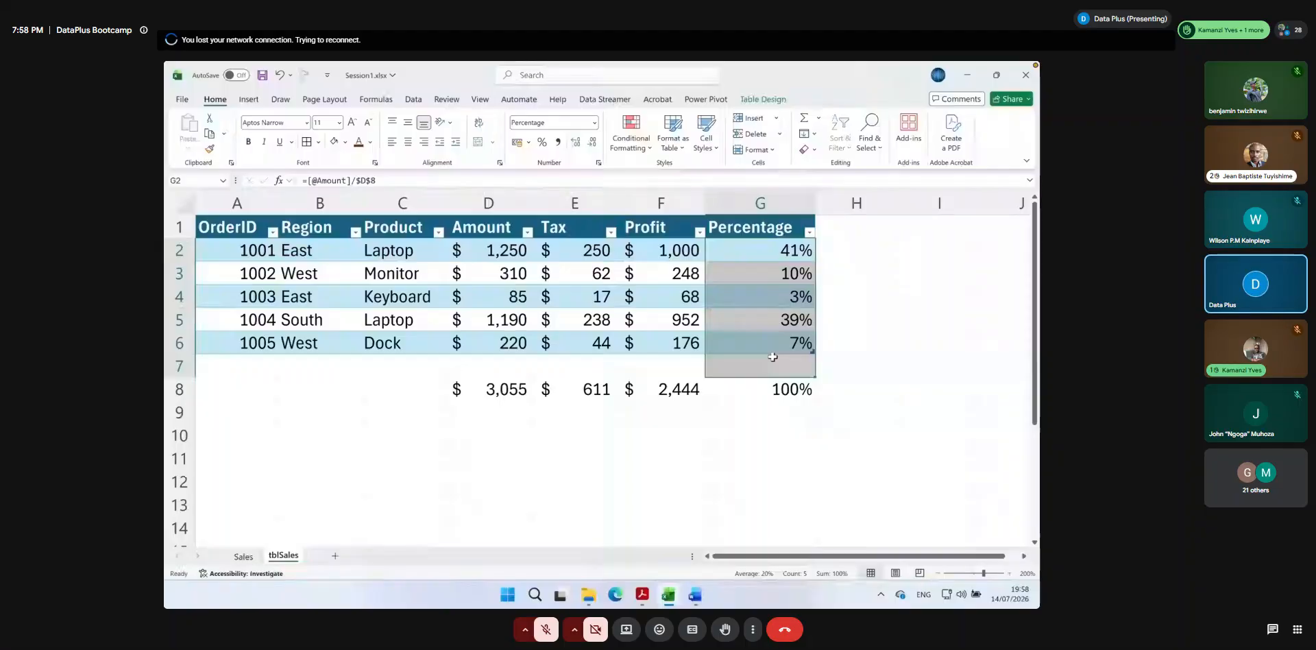
{"action": "left_click", "coordinate": [770, 345]}
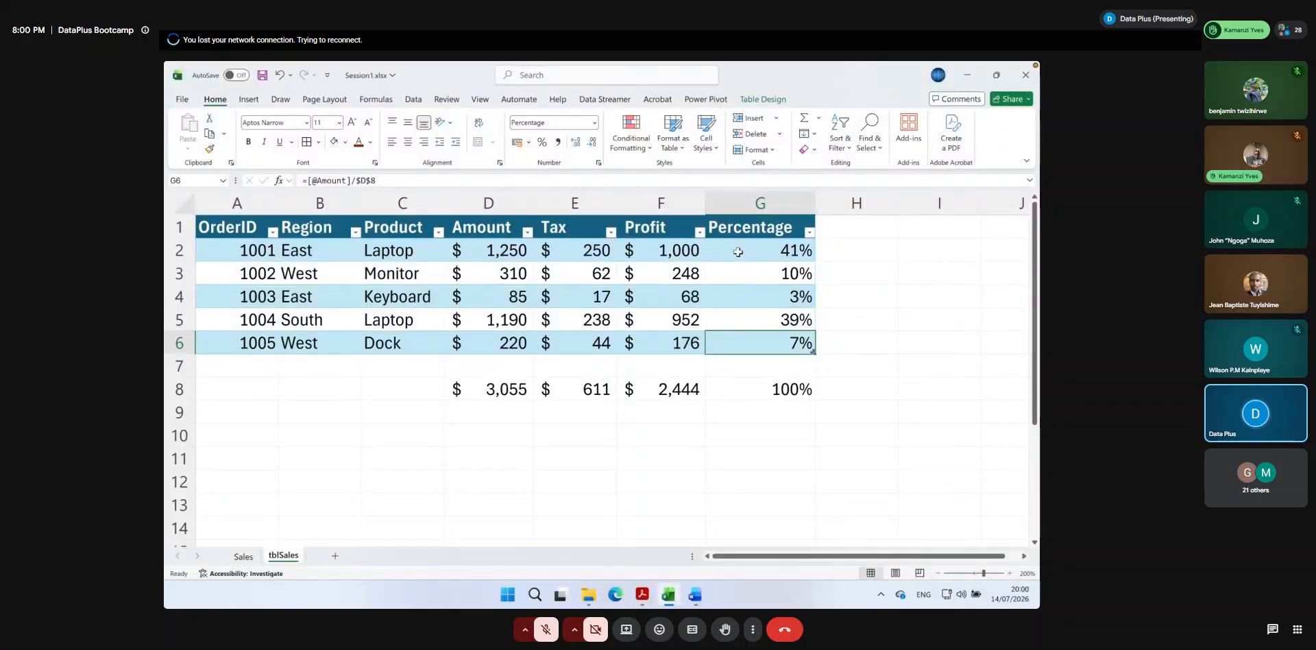
Delete column G and enter Percentage in G1 as the header of a new table column
{"action": "left_click", "coordinate": [757, 203]}
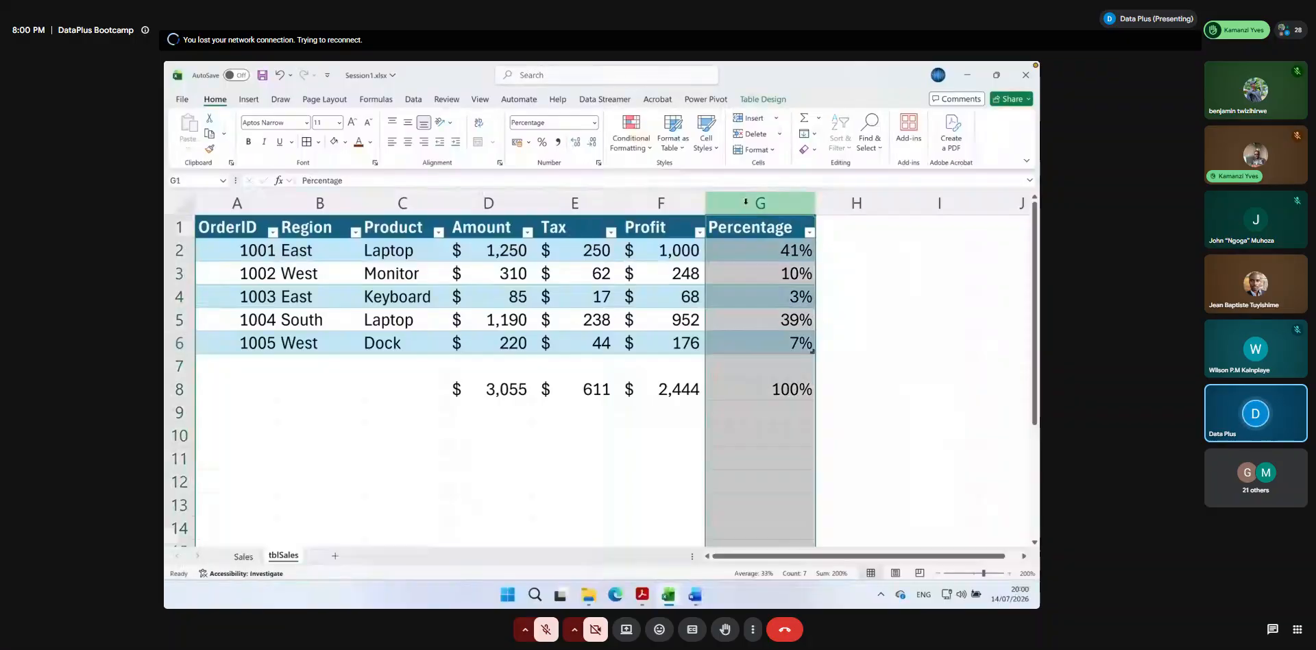
{"action": "left_click", "coordinate": [752, 133]}
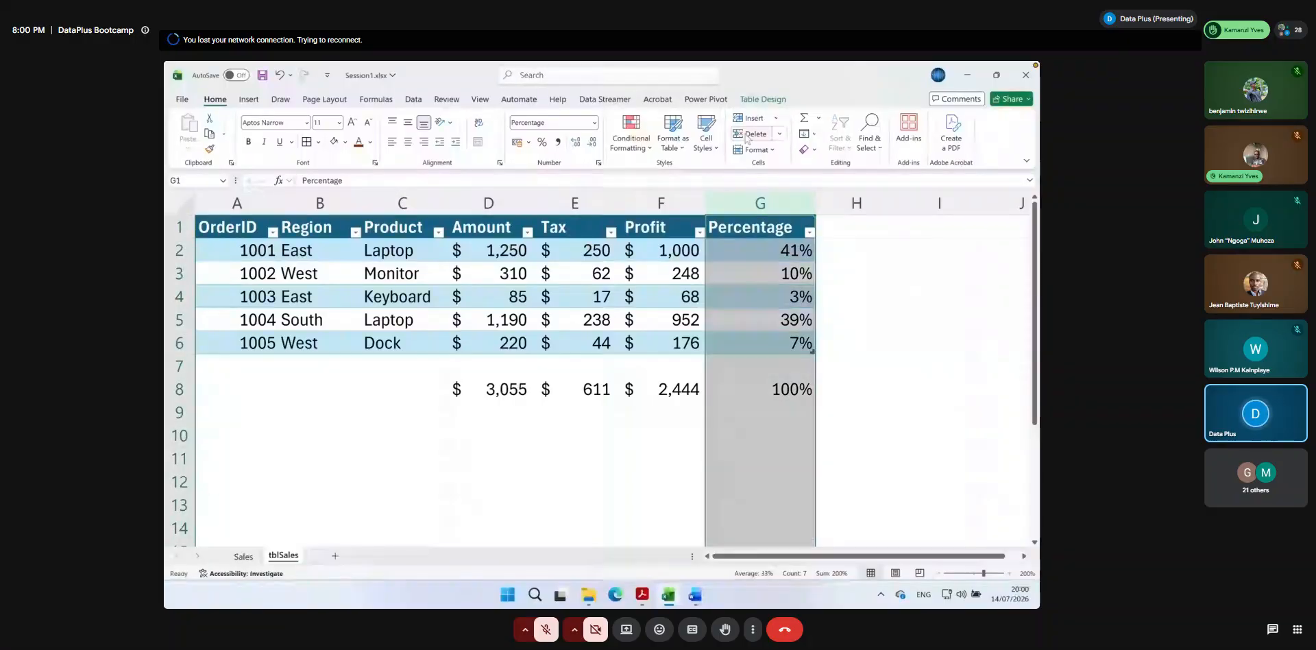
{"action": "left_click", "coordinate": [747, 233]}
{"action": "type", "text": "Per"}
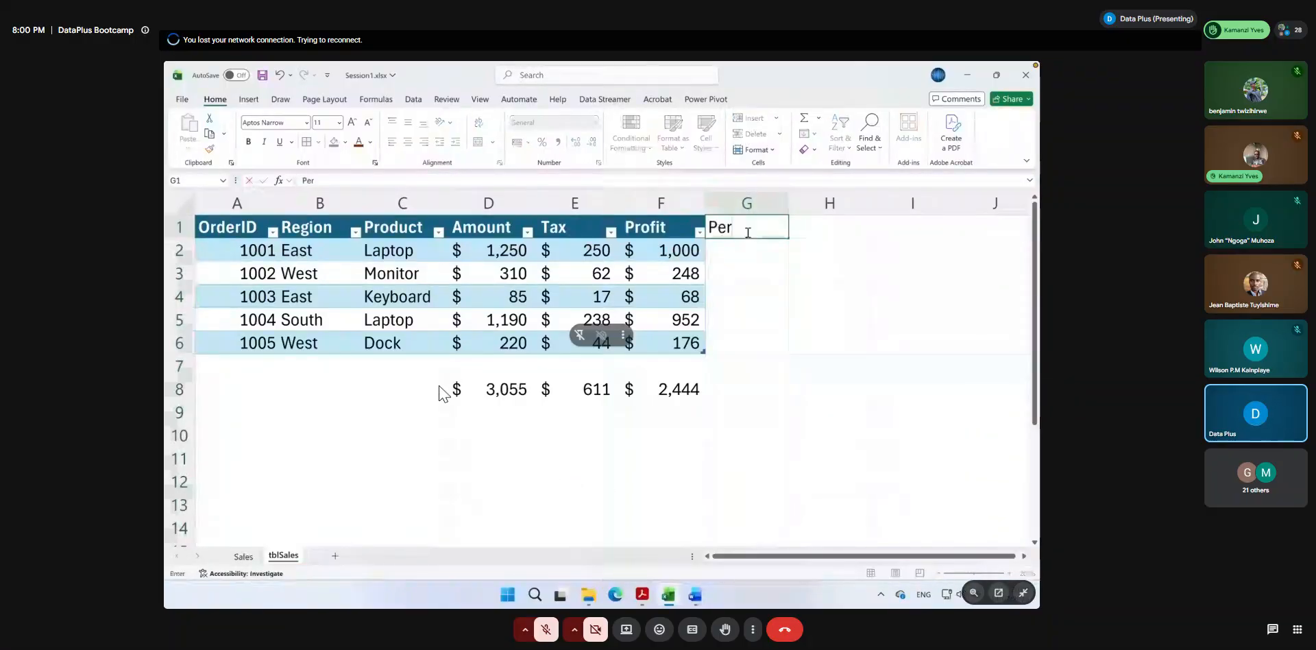
{"action": "type", "text": "centa"}
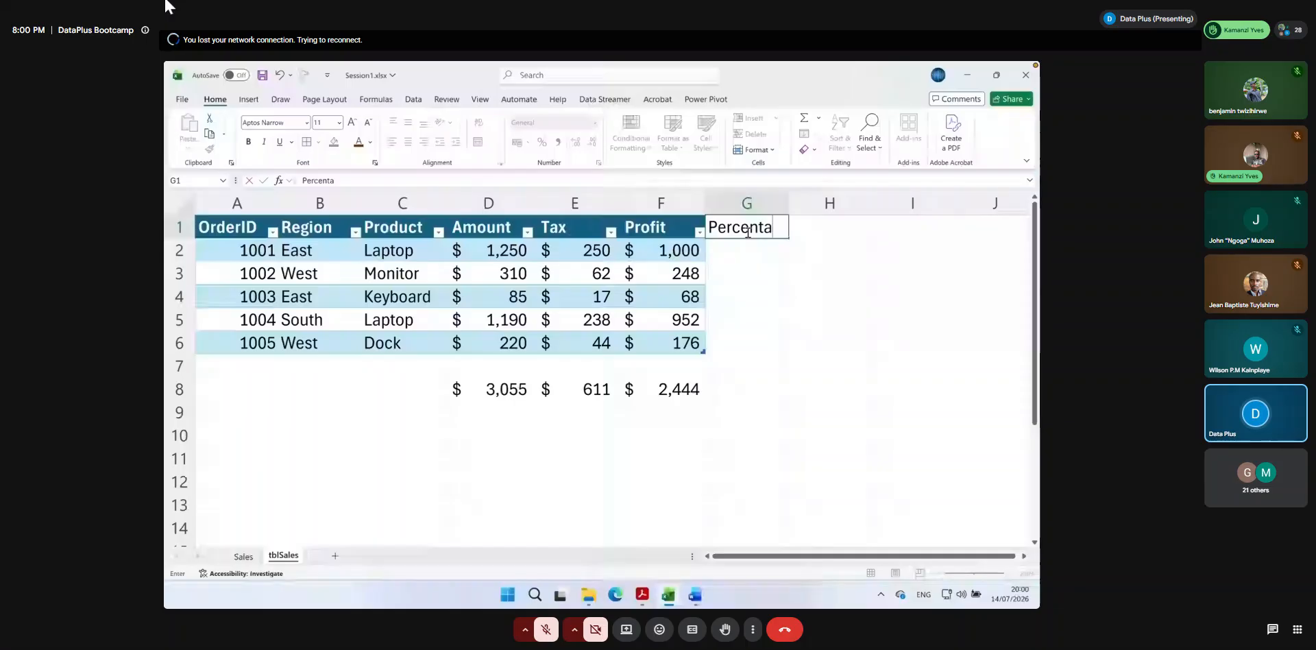
{"action": "type", "text": "ge"}
{"action": "key", "text": "Return"}
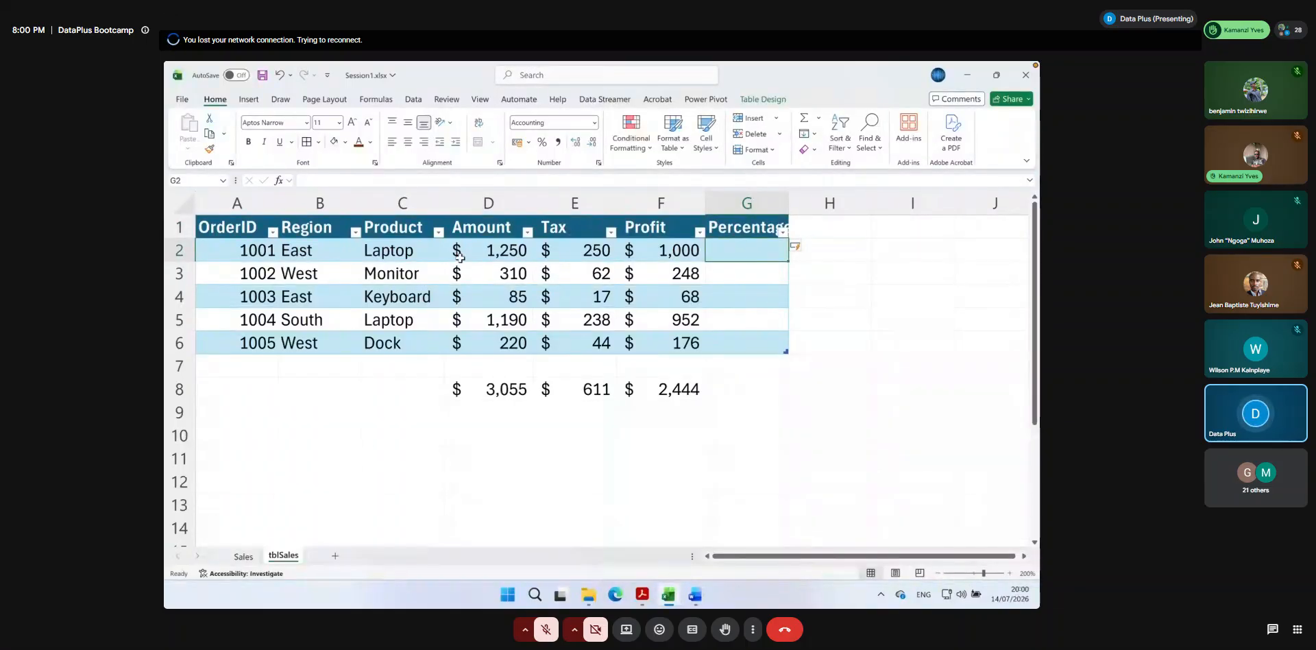
Filter the table's Product column to show only laptop rows
{"action": "left_click", "coordinate": [438, 231]}
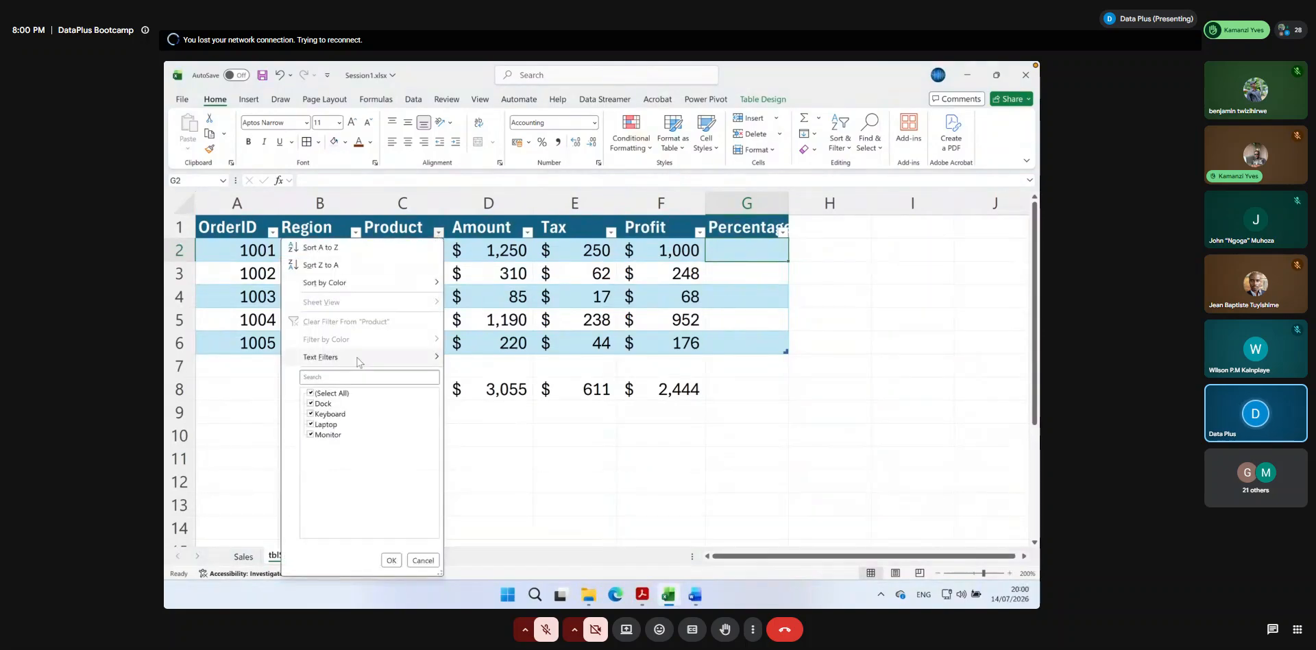
{"action": "left_click", "coordinate": [321, 377]}
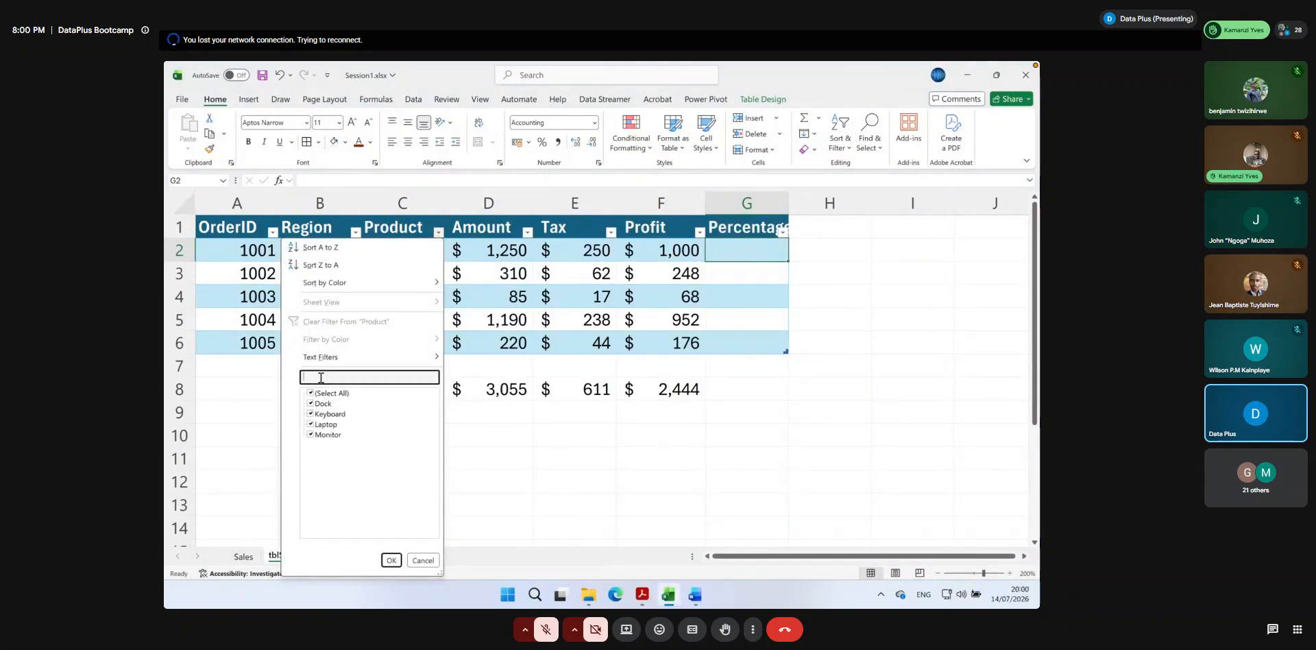
{"action": "type", "text": "la"}
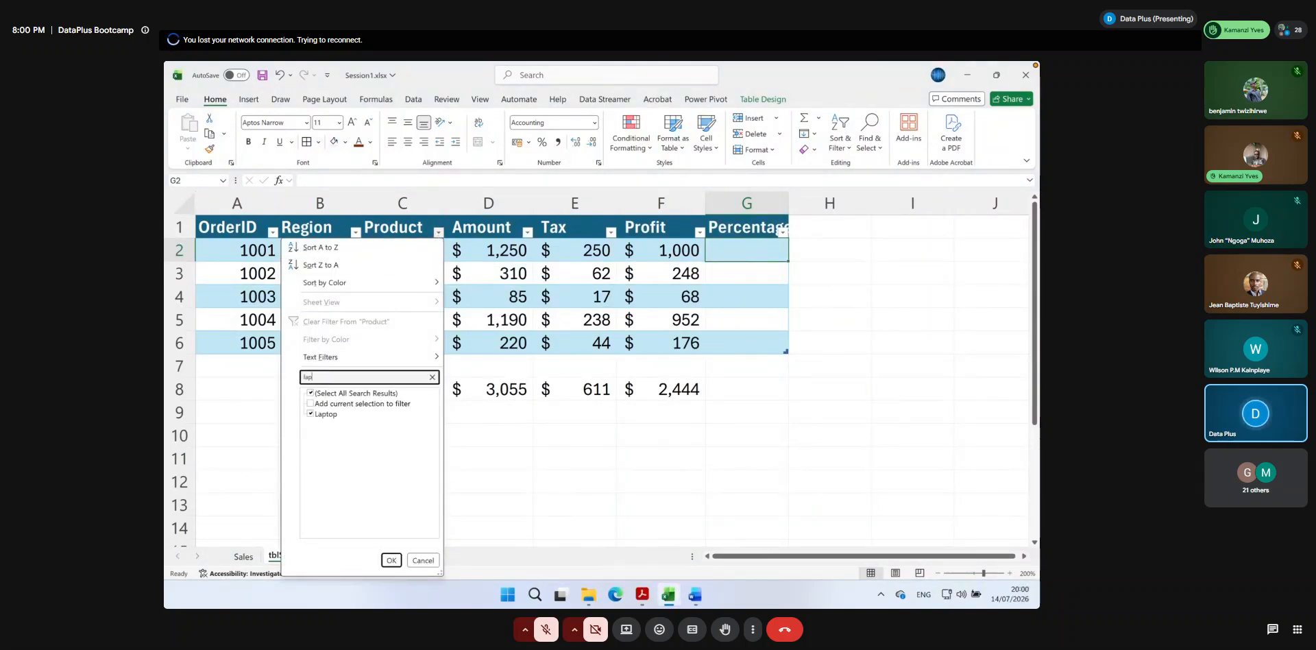
{"action": "type", "text": "p"}
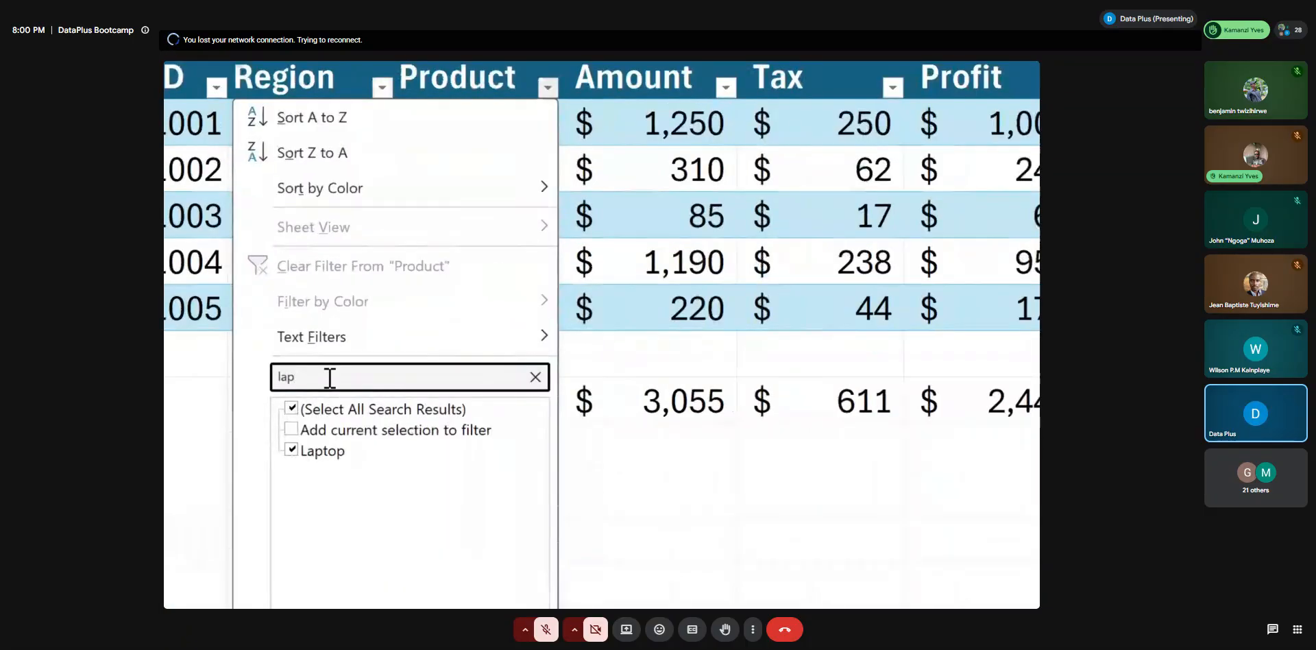
{"action": "type", "text": "top"}
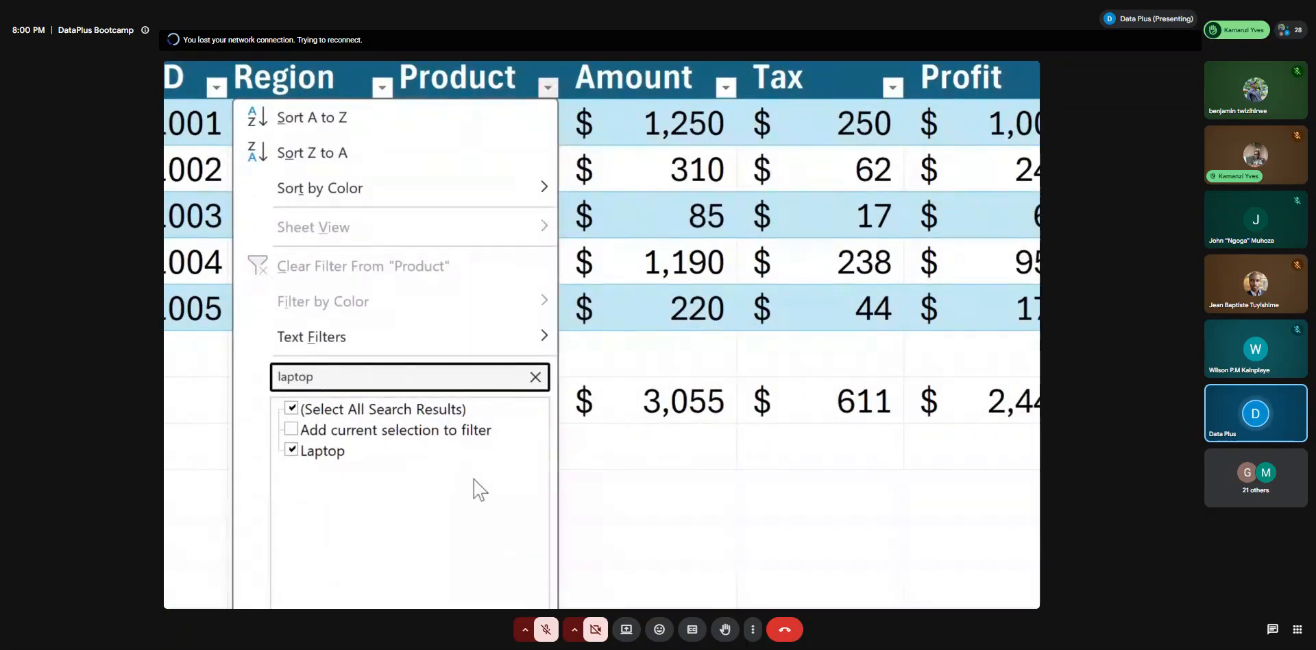
{"action": "left_click", "coordinate": [391, 557]}
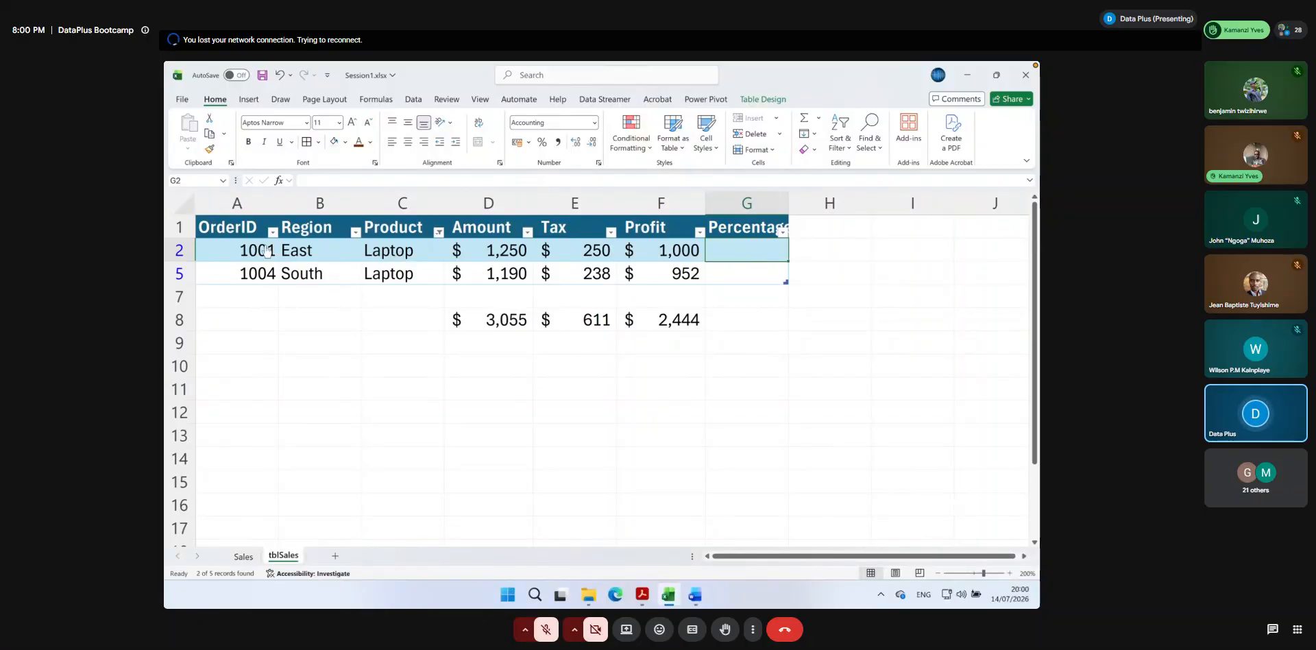
Copy the Percentage formula in G2, with its percentage format, down through G6
{"action": "mouse_move", "coordinate": [785, 128]}
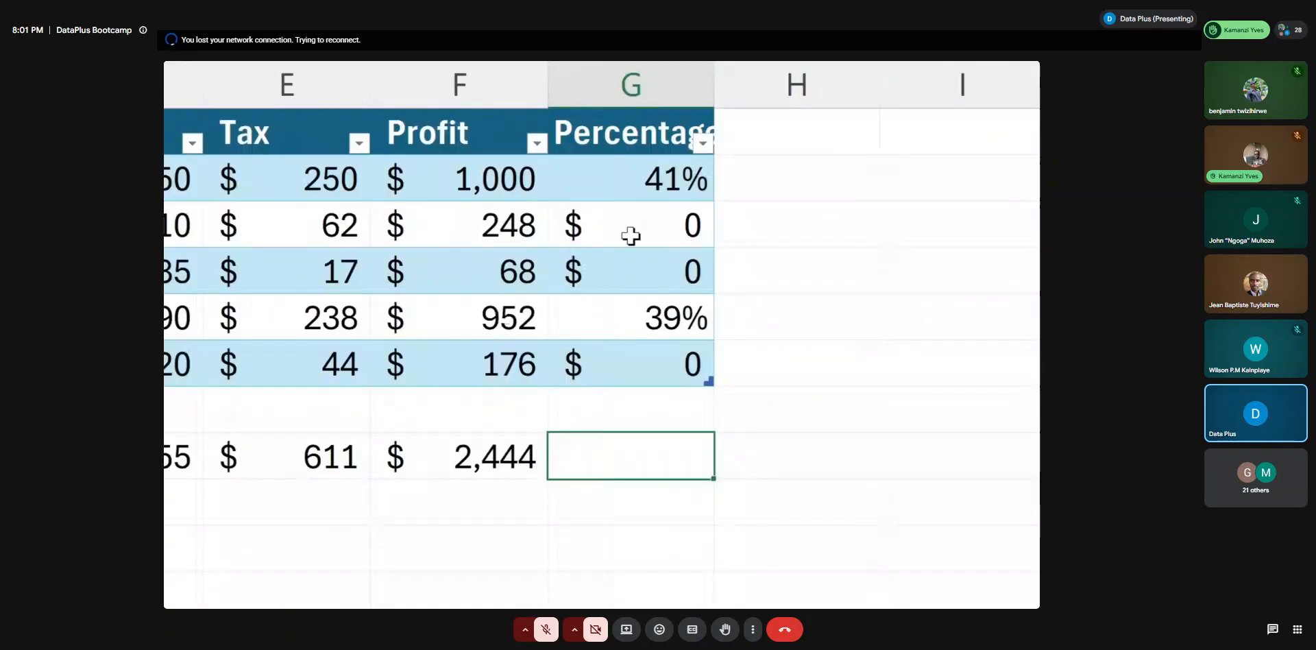
{"action": "left_click", "coordinate": [634, 179]}
{"action": "left_click", "coordinate": [652, 306]}
{"action": "left_click", "coordinate": [652, 184]}
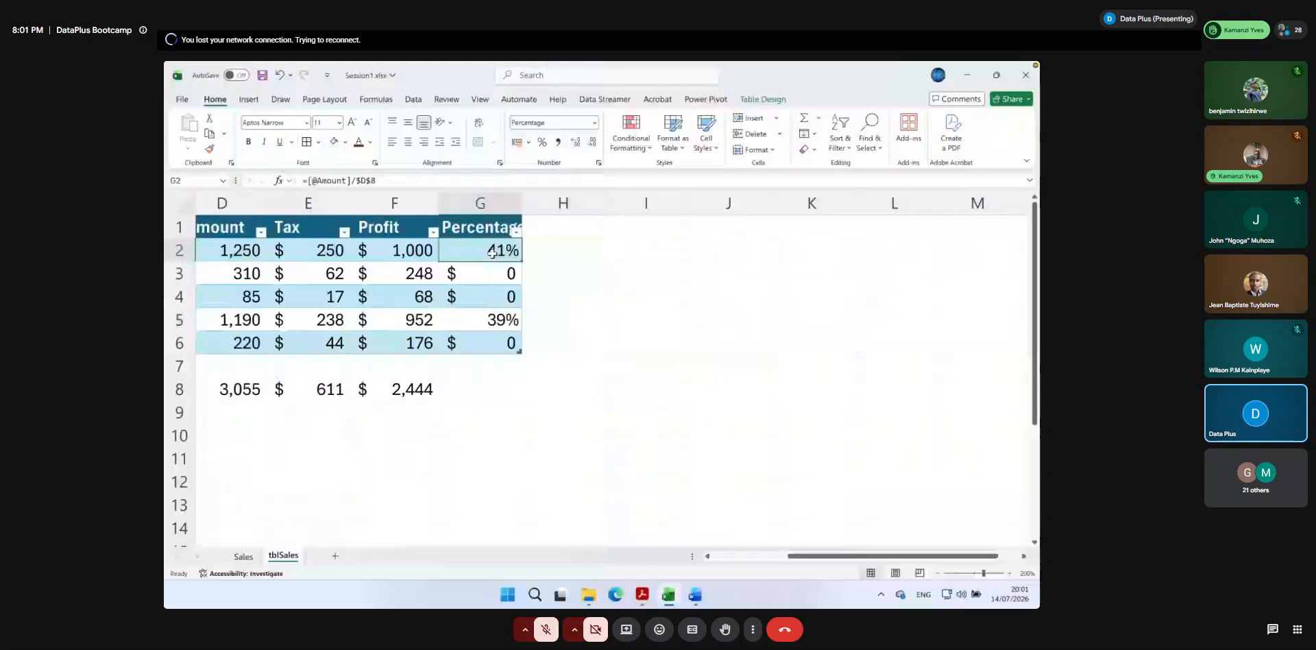
{"action": "left_click_drag", "start_coordinate": [837, 555], "coordinate": [715, 567]}
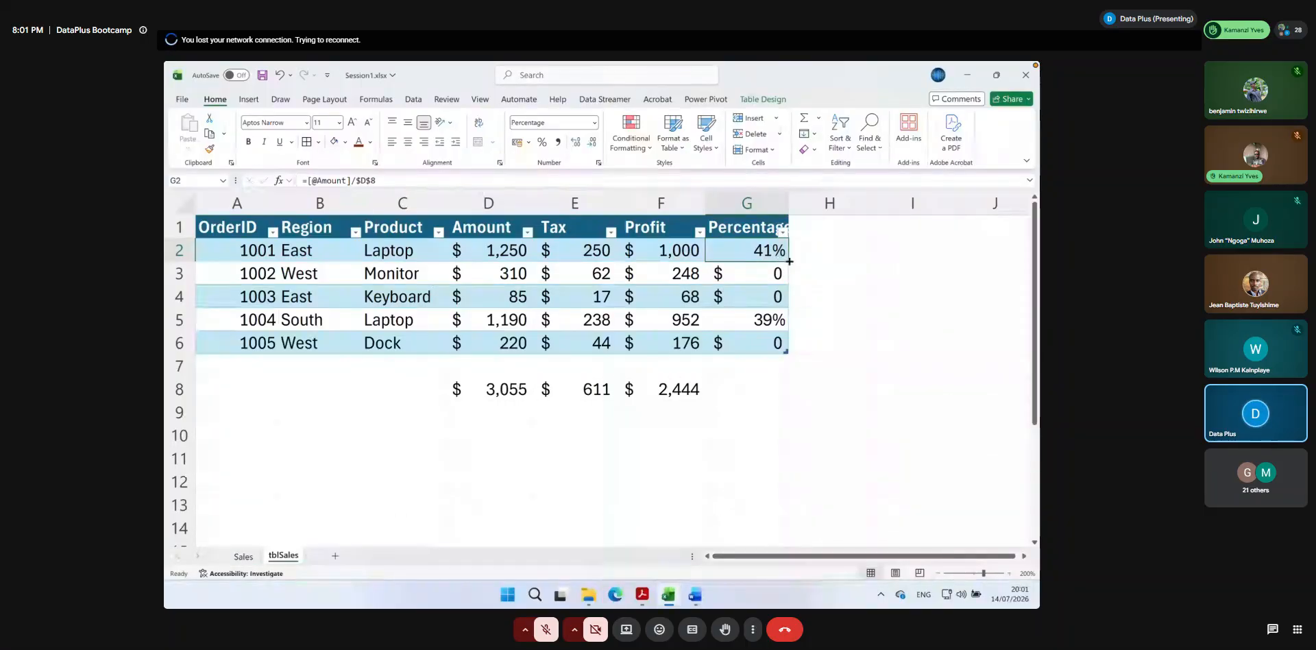
{"action": "left_click_drag", "start_coordinate": [788, 261], "coordinate": [789, 347]}
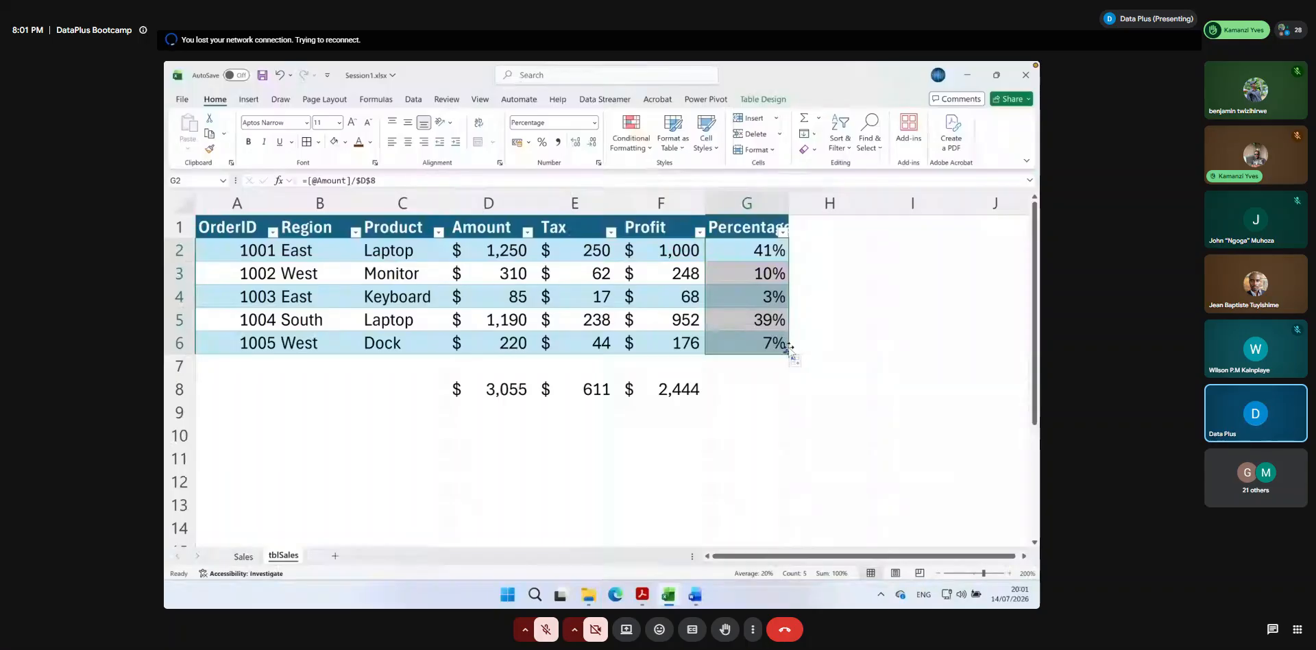
Extend the Profit total formula from F8 into G8 to sum the Percentage column
{"action": "left_click", "coordinate": [759, 250]}
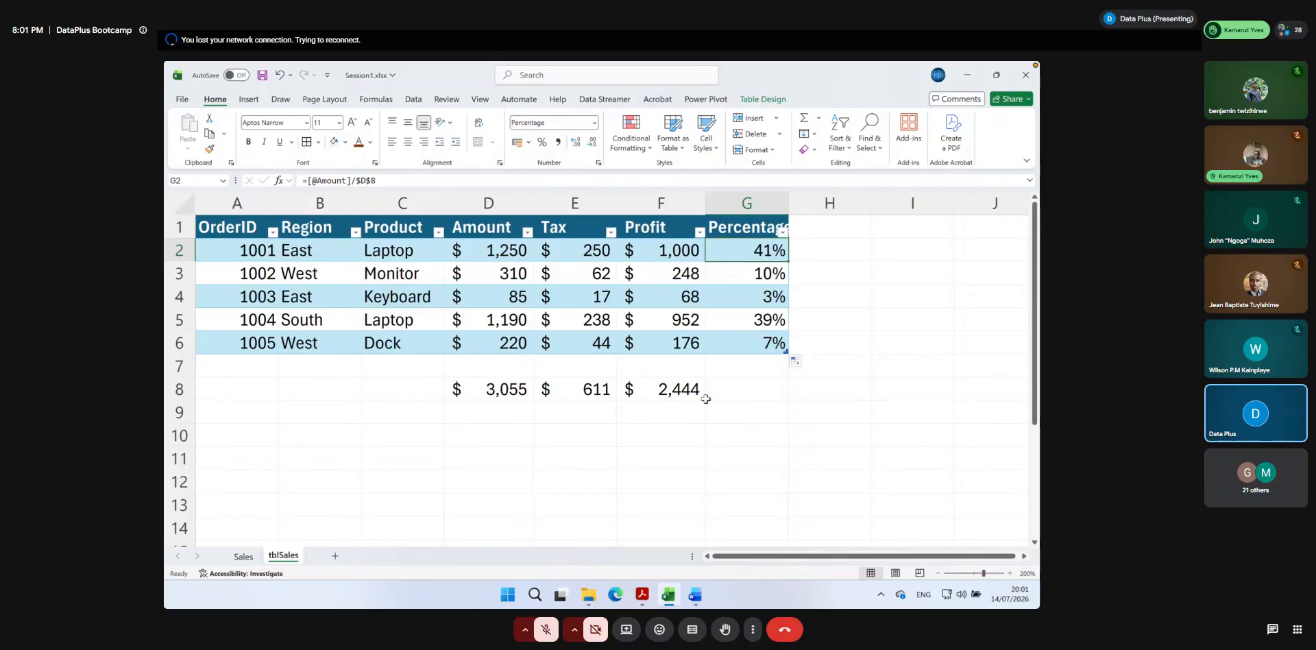
{"action": "left_click", "coordinate": [653, 395]}
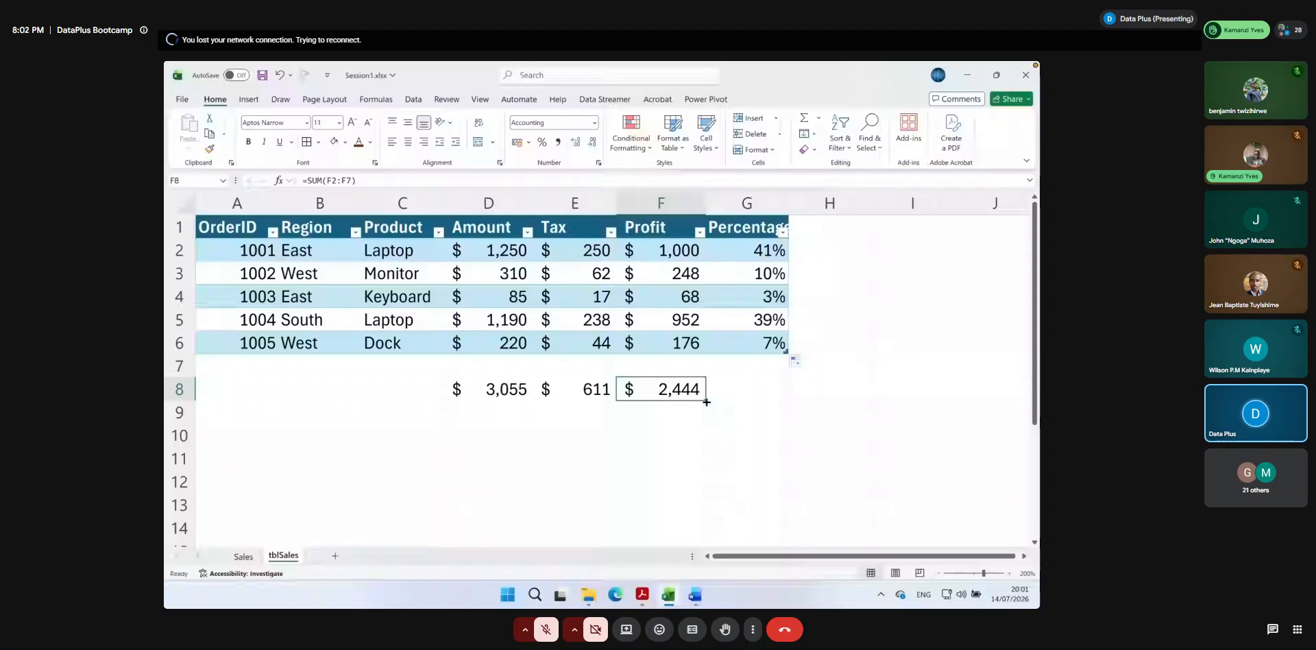
{"action": "left_click_drag", "start_coordinate": [706, 402], "coordinate": [772, 411]}
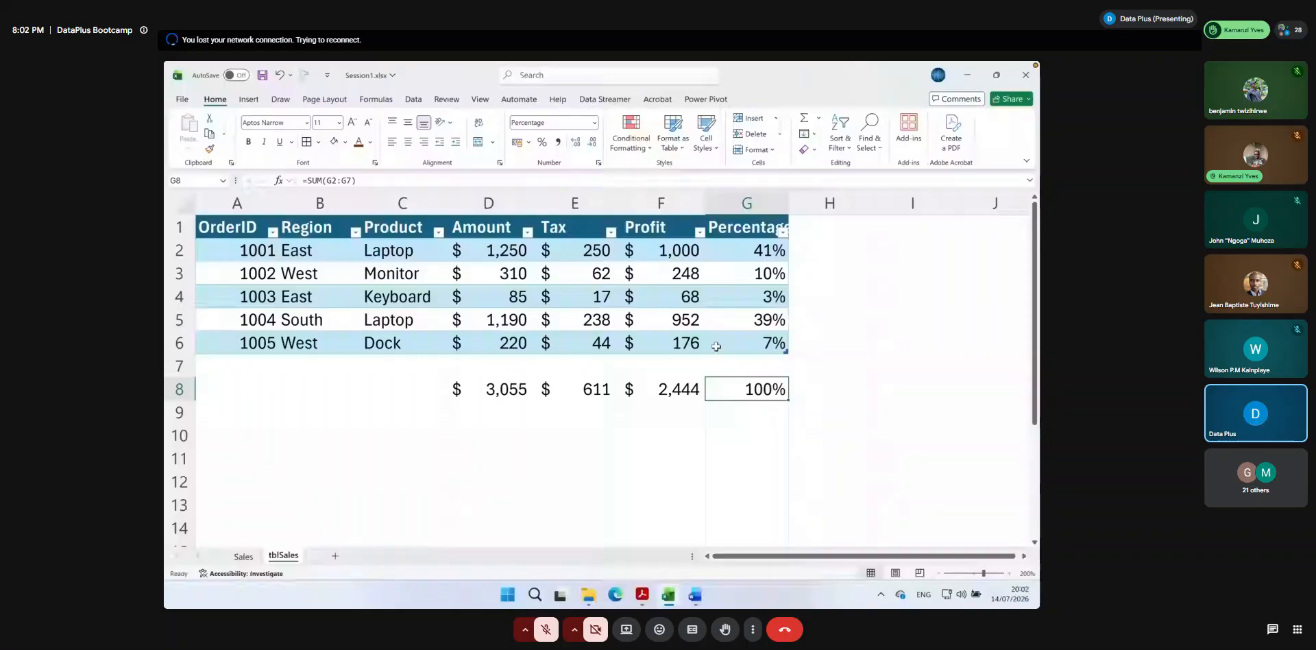
Review the SUM(tblSales[Amount]) example in the Acrobat PDF and, back in Excel, inspect the Amount total formula in D10 of the Sales sheet
{"action": "mouse_move", "coordinate": [644, 604]}
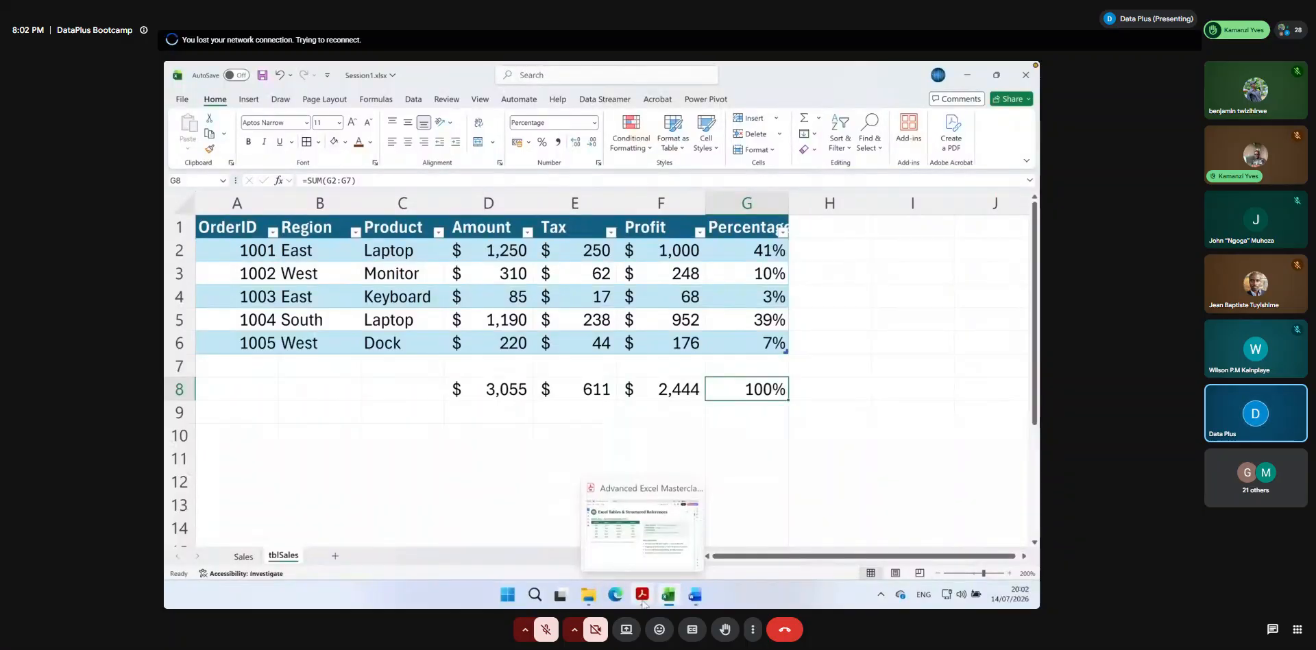
{"action": "left_click", "coordinate": [652, 538]}
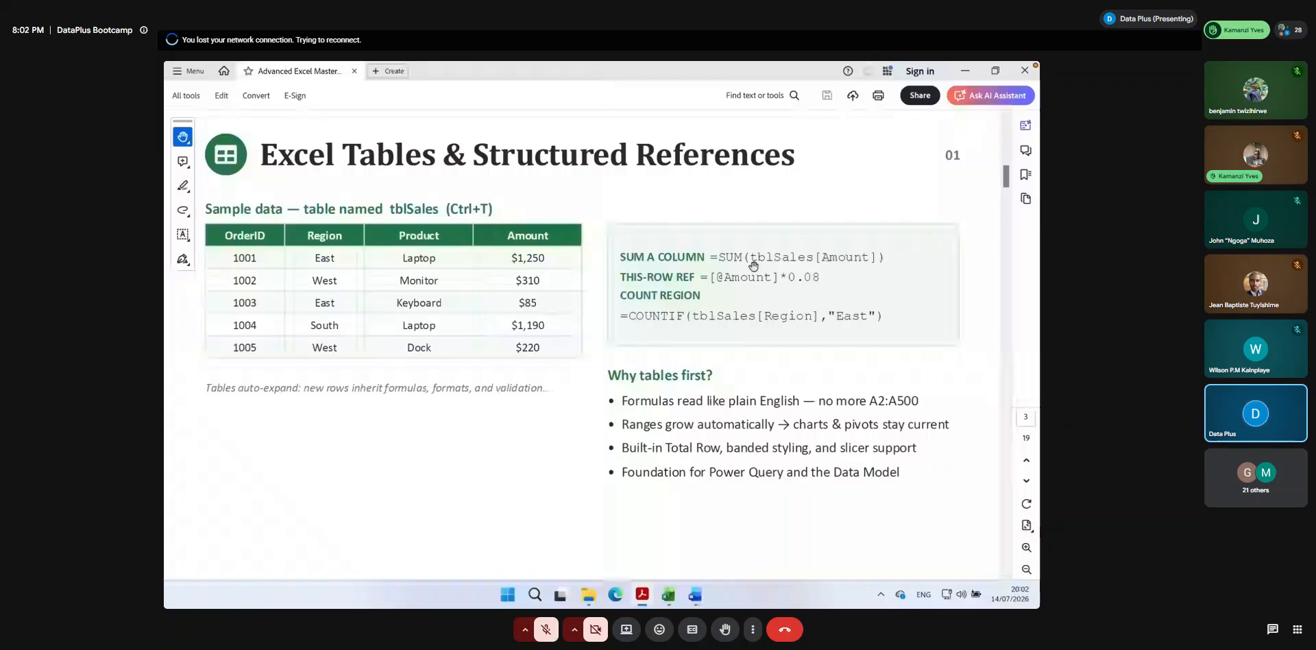
{"action": "left_click", "coordinate": [668, 594]}
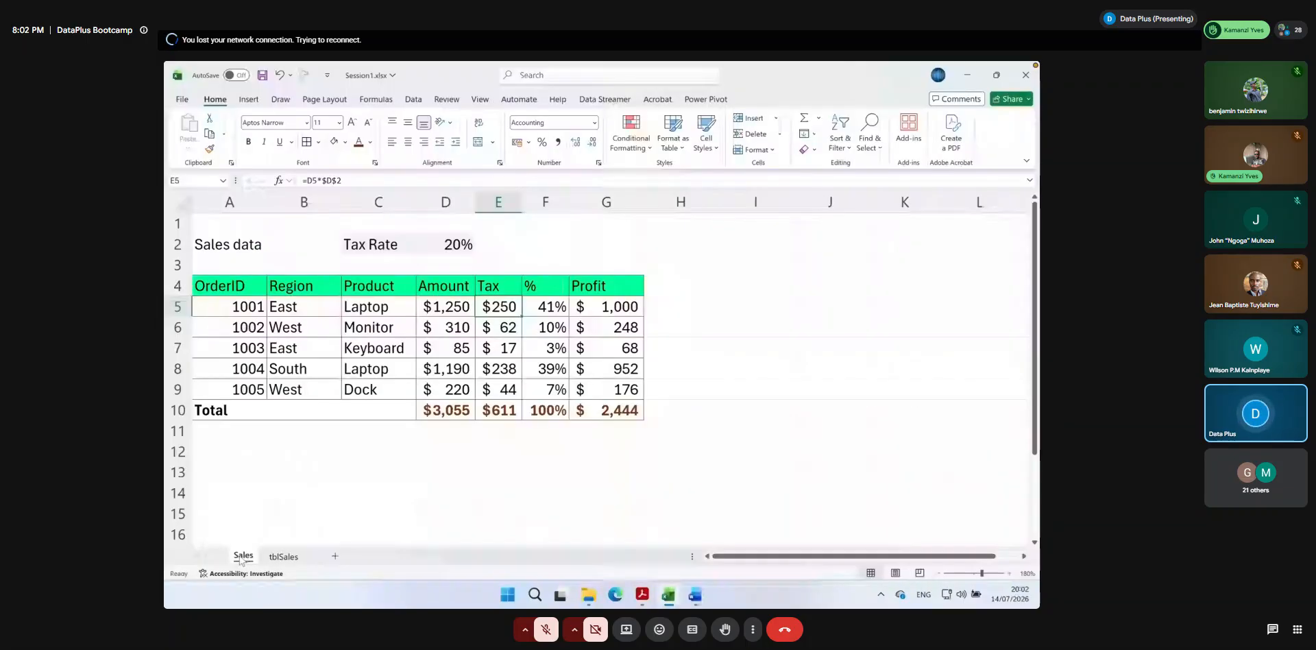
{"action": "double_click", "coordinate": [449, 411]}
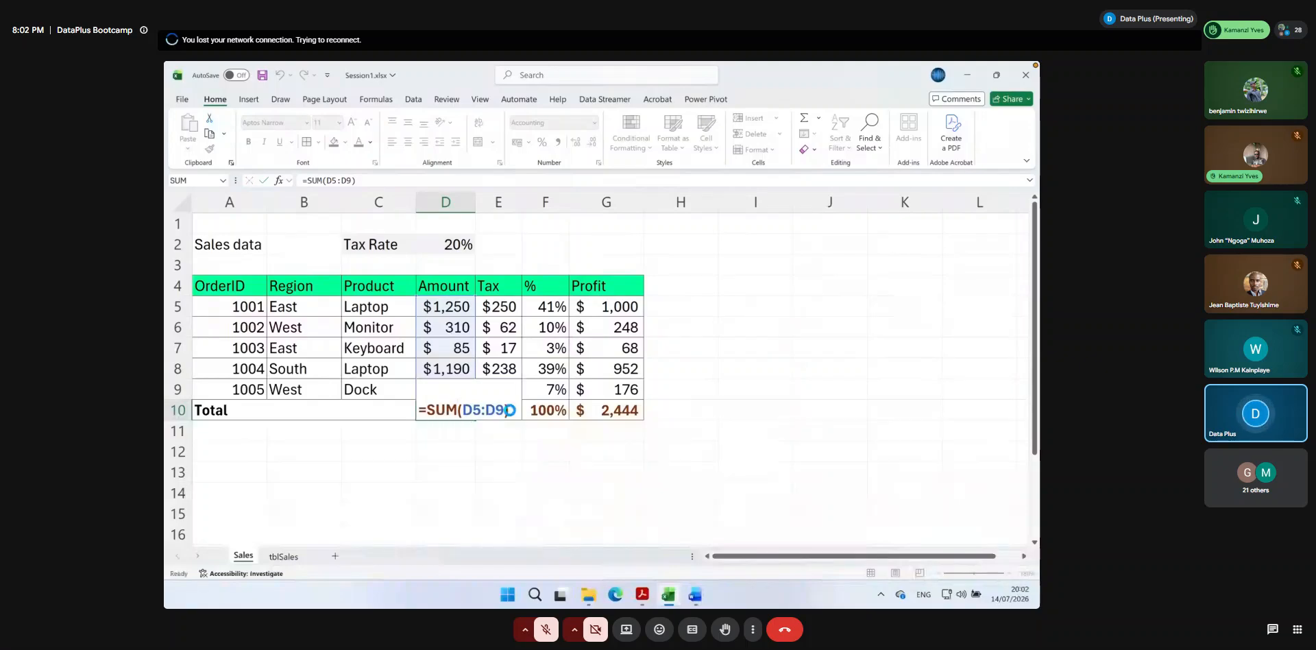
{"action": "key", "text": "Return"}
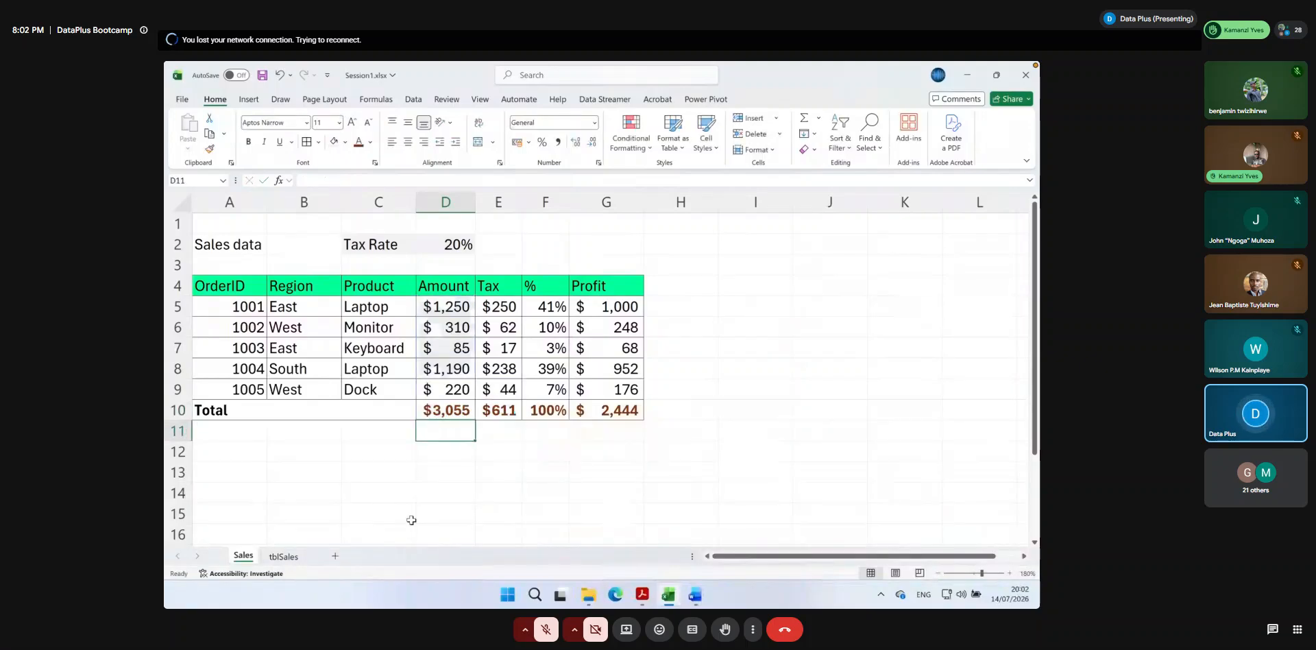
Try to replace the D2:D7 range in D8 of the tblSales sheet with the structured reference Table2[Amount]
{"action": "left_click", "coordinate": [294, 559]}
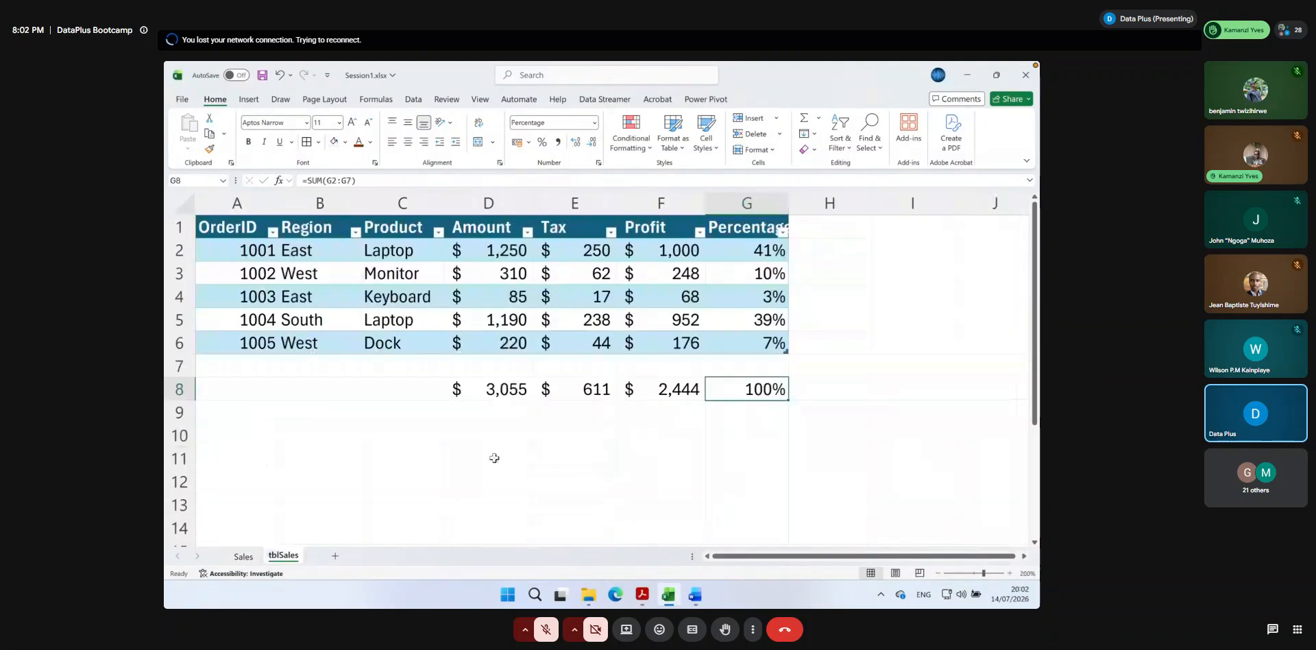
{"action": "double_click", "coordinate": [502, 389]}
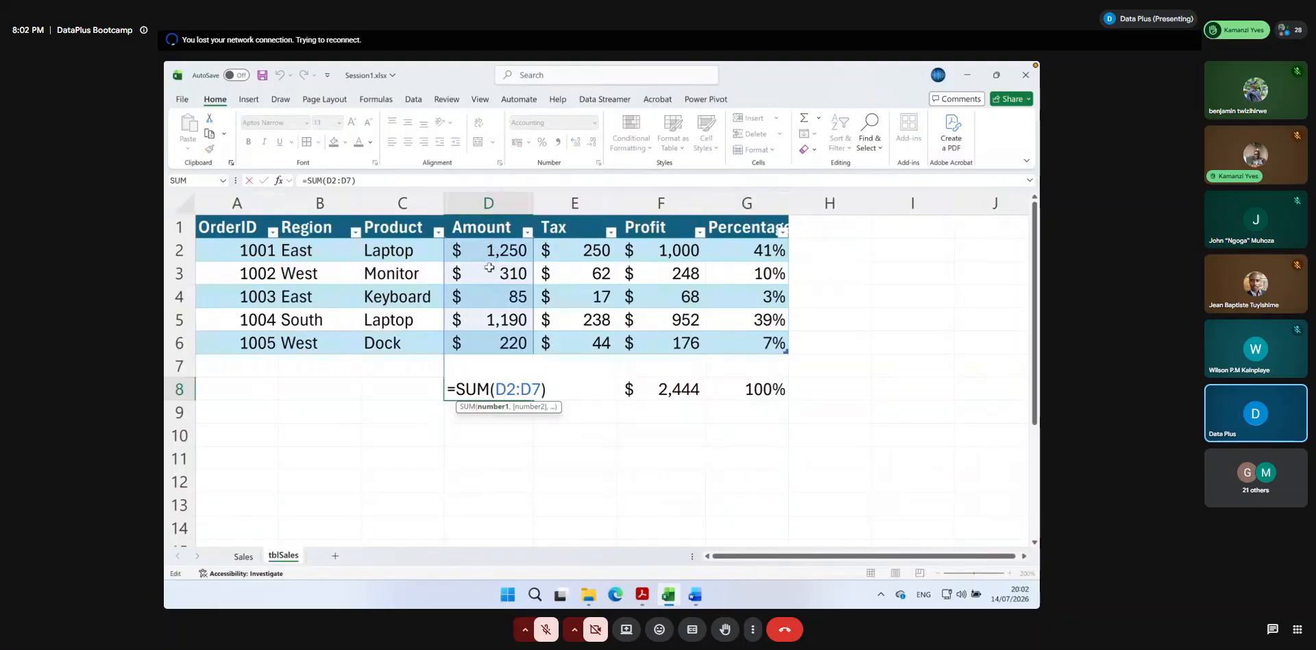
{"action": "left_click_drag", "start_coordinate": [488, 250], "coordinate": [488, 342]}
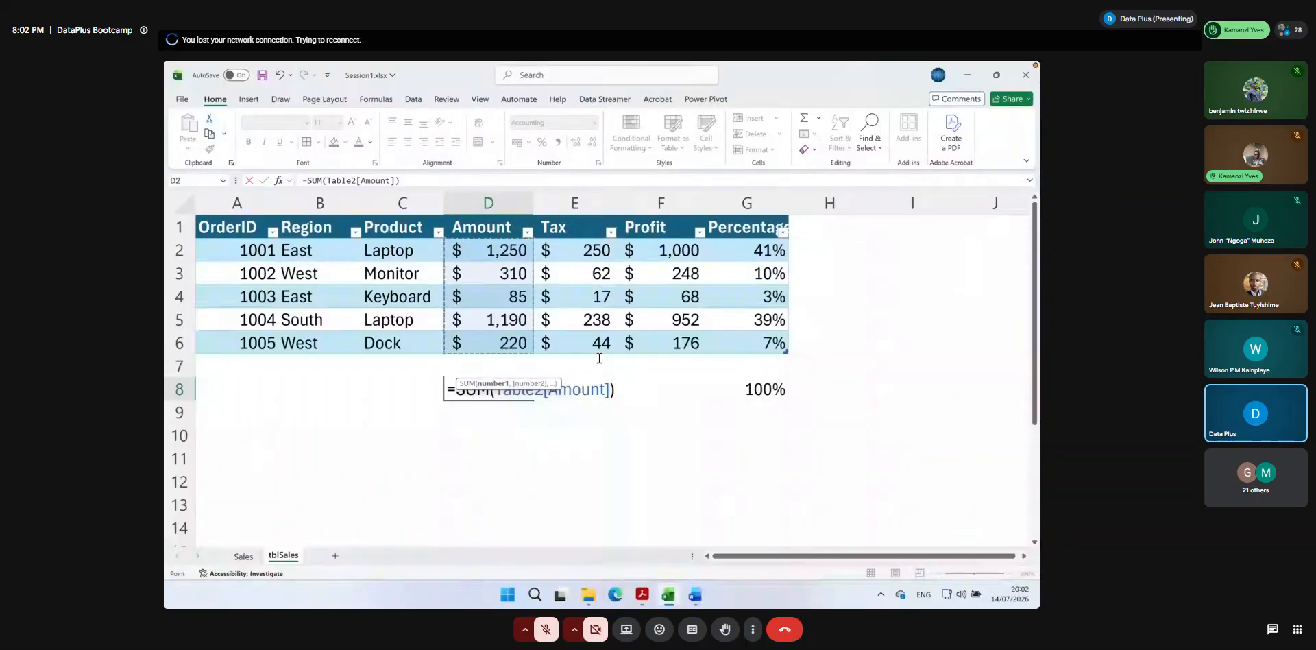
{"action": "key", "text": "Escape"}
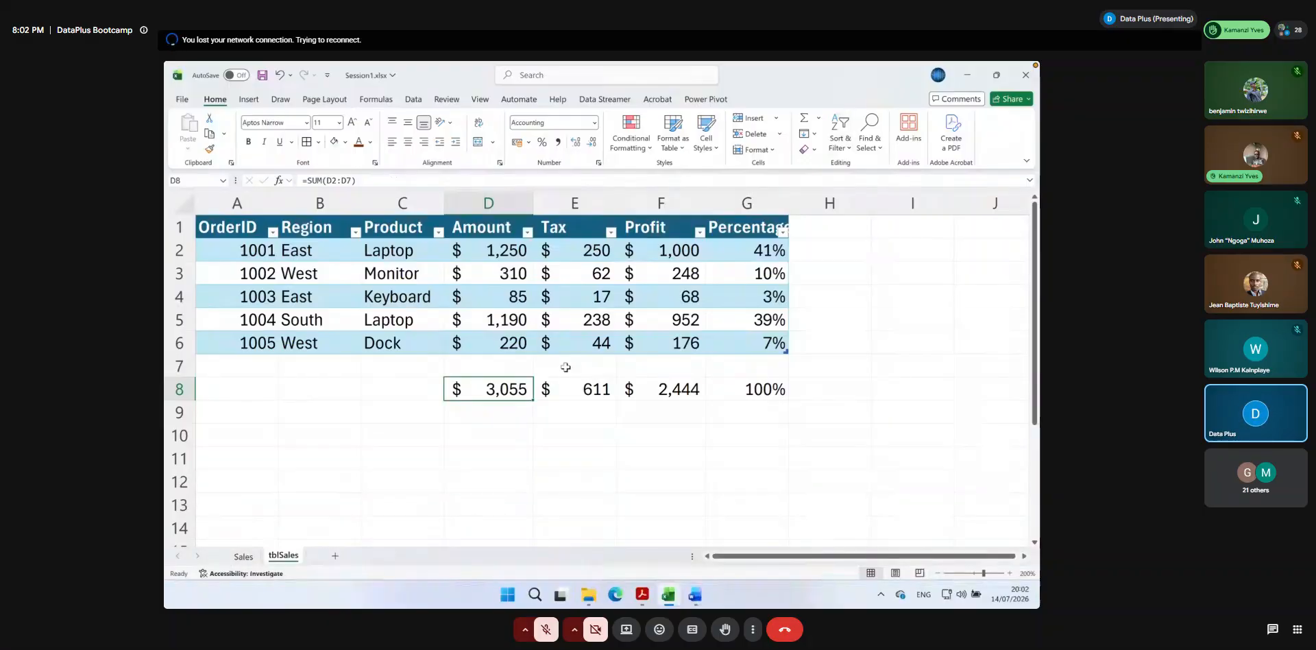
Try to re-enter the Amount total in D8 of the tblSales sheet as =SUM(Table2[Amount])
{"action": "type", "text": "=sum("}
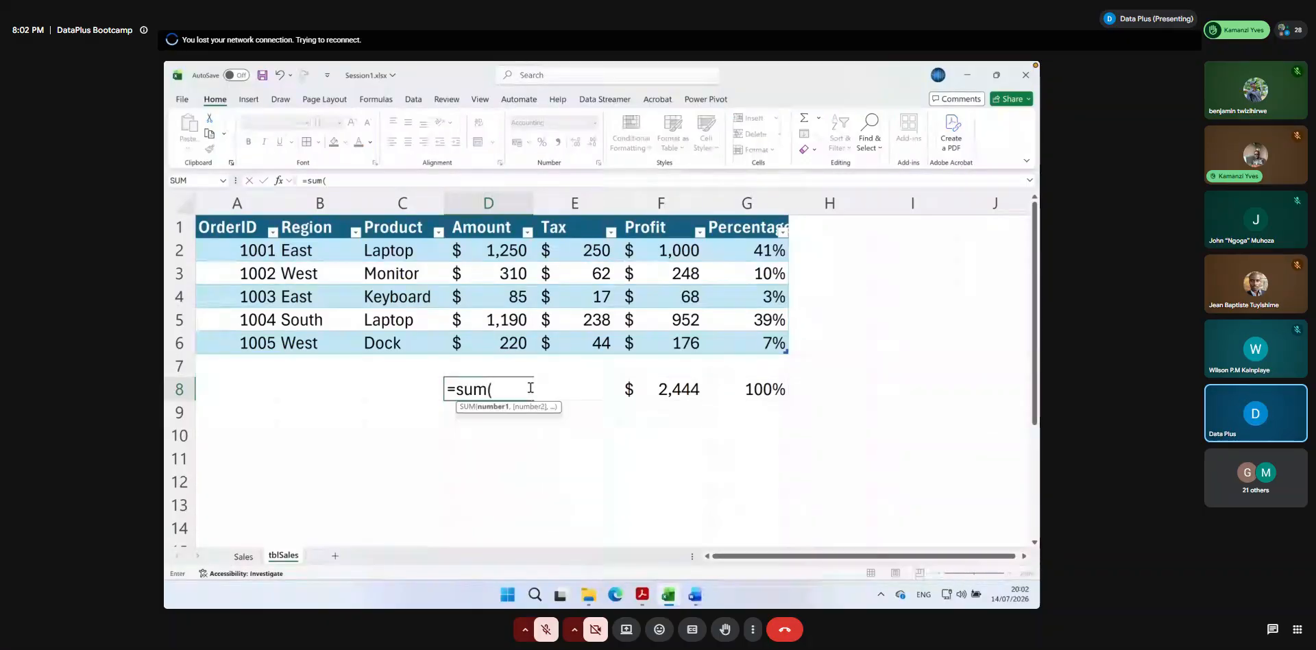
{"action": "left_click_drag", "start_coordinate": [485, 247], "coordinate": [490, 333]}
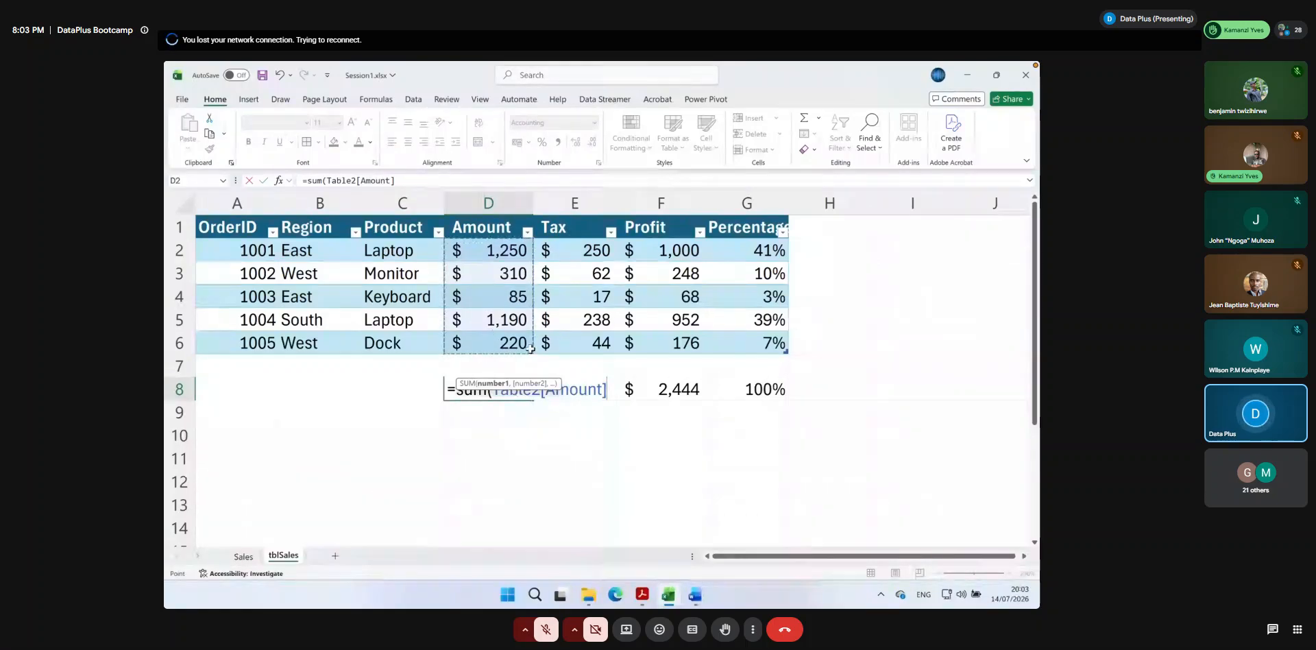
{"action": "type", "text": ")"}
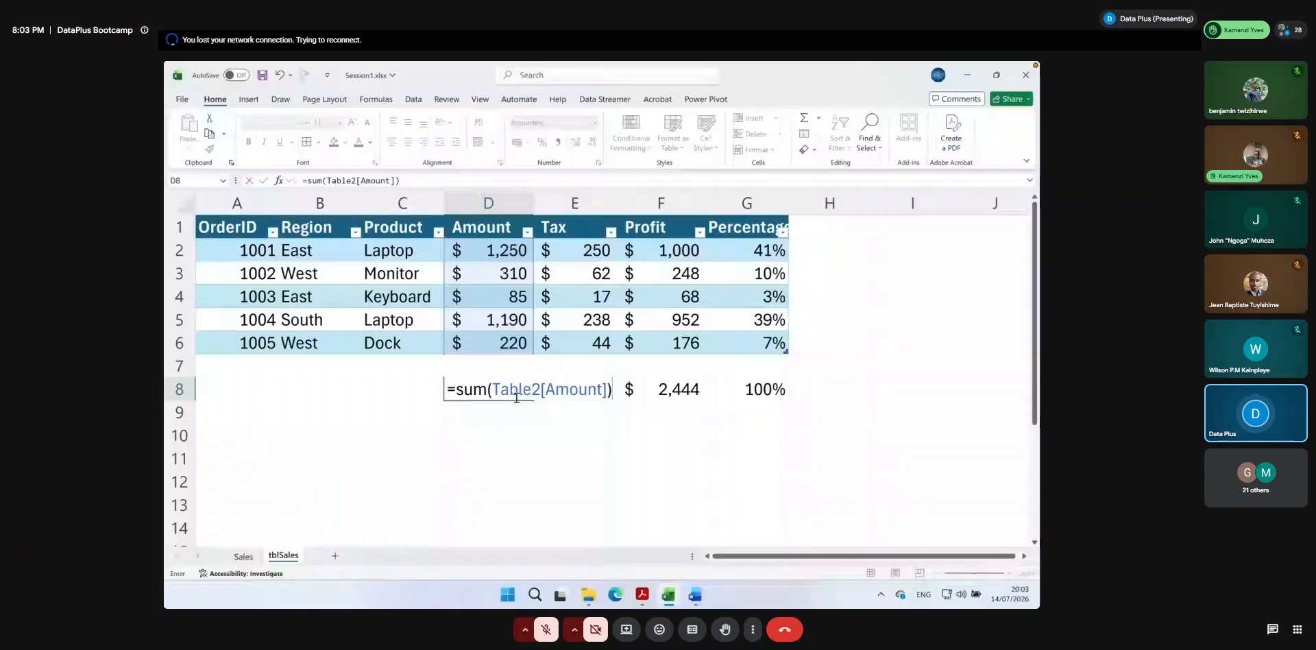
{"action": "key", "text": "ctrl+Return"}
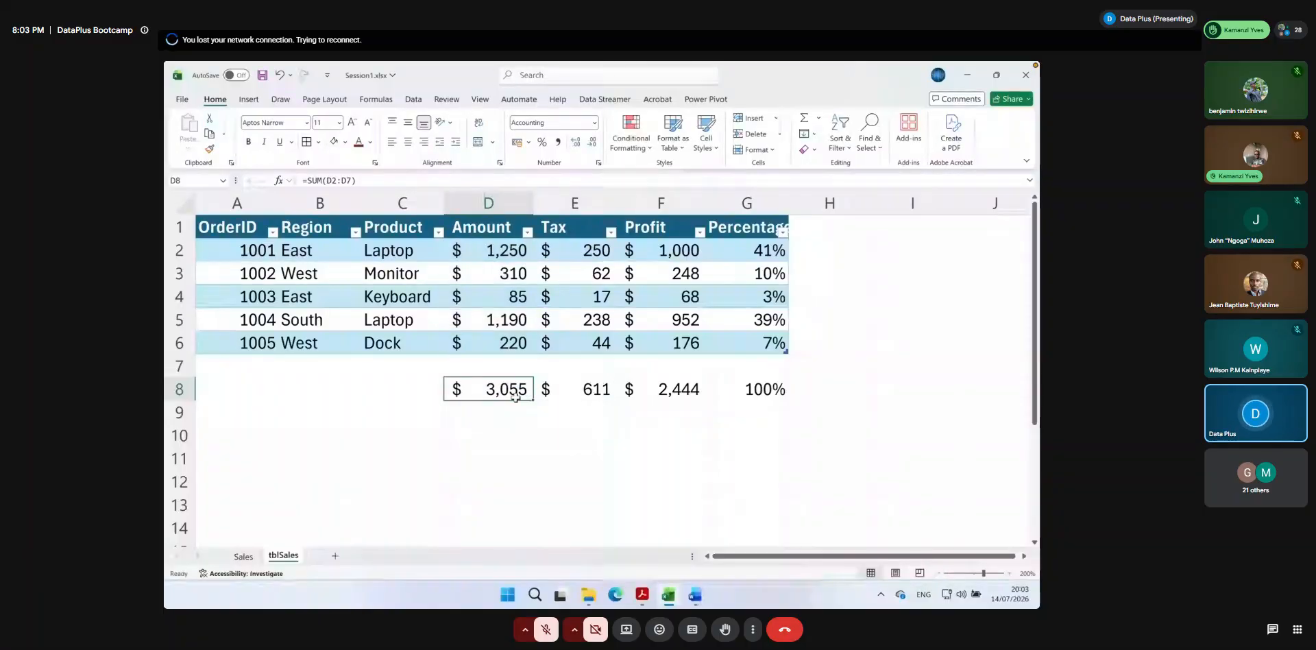
Examine when the table design options are available by selecting cells inside and outside the sales table
{"action": "left_click", "coordinate": [220, 228]}
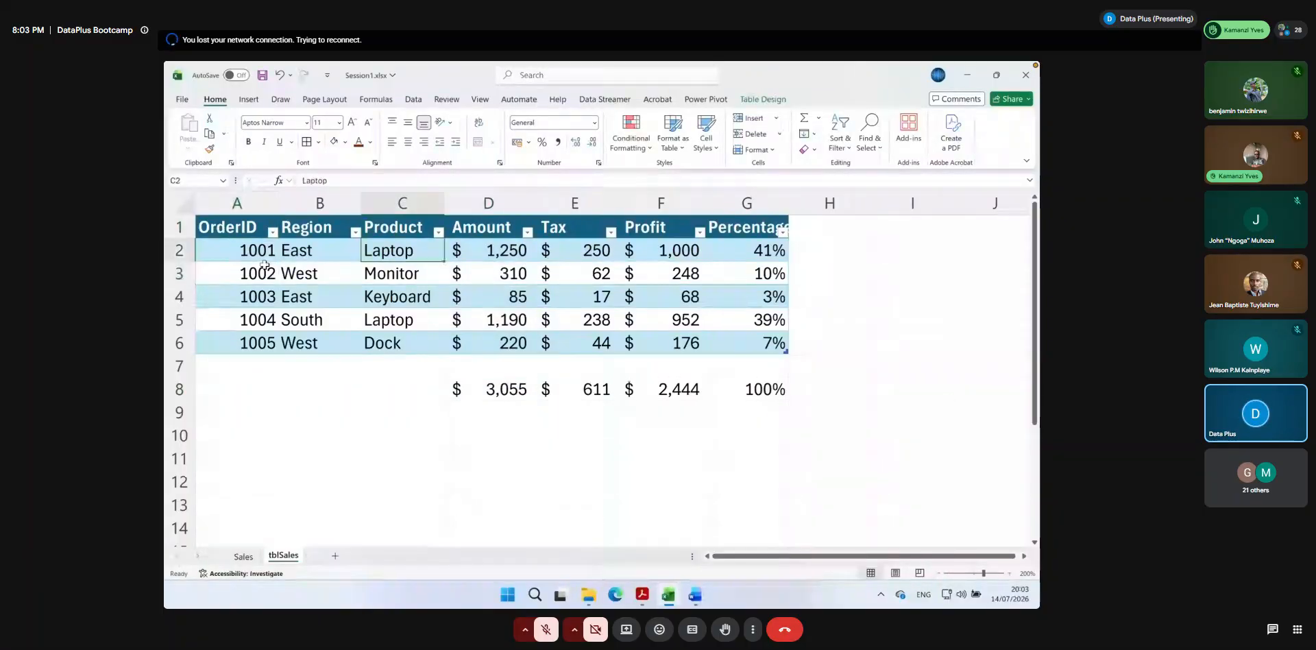
{"action": "left_click", "coordinate": [317, 252]}
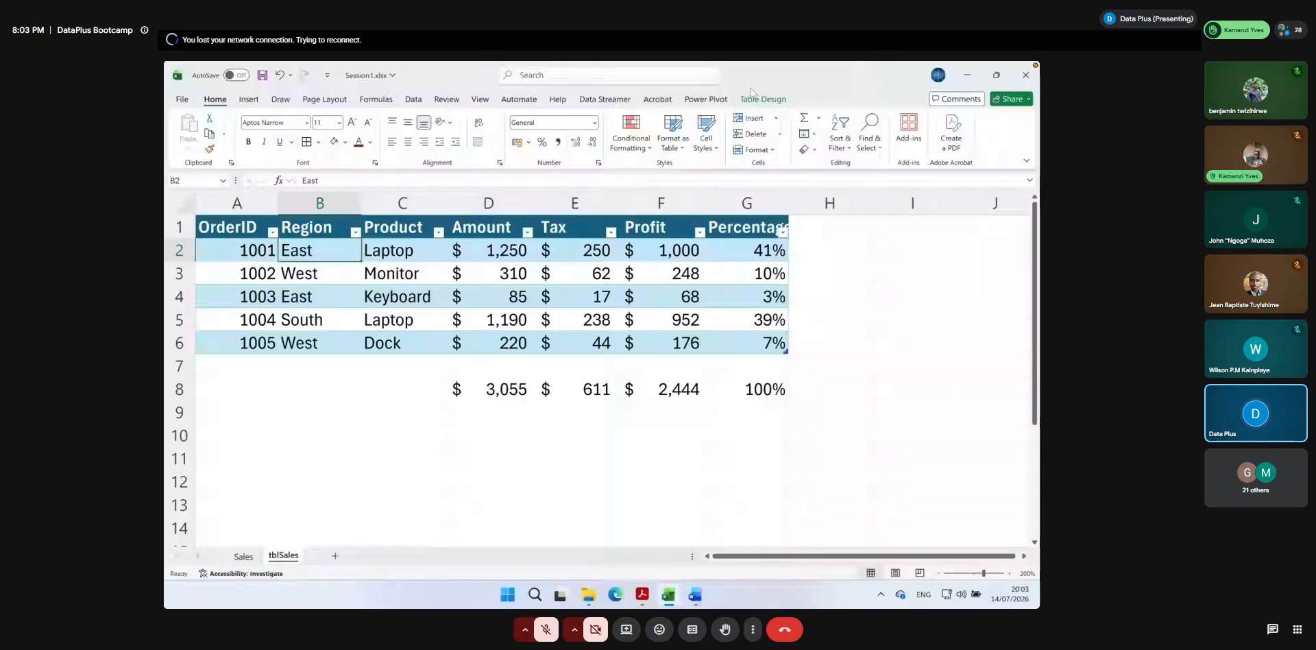
{"action": "key", "text": "super+plus"}
{"action": "left_click", "coordinate": [832, 245]}
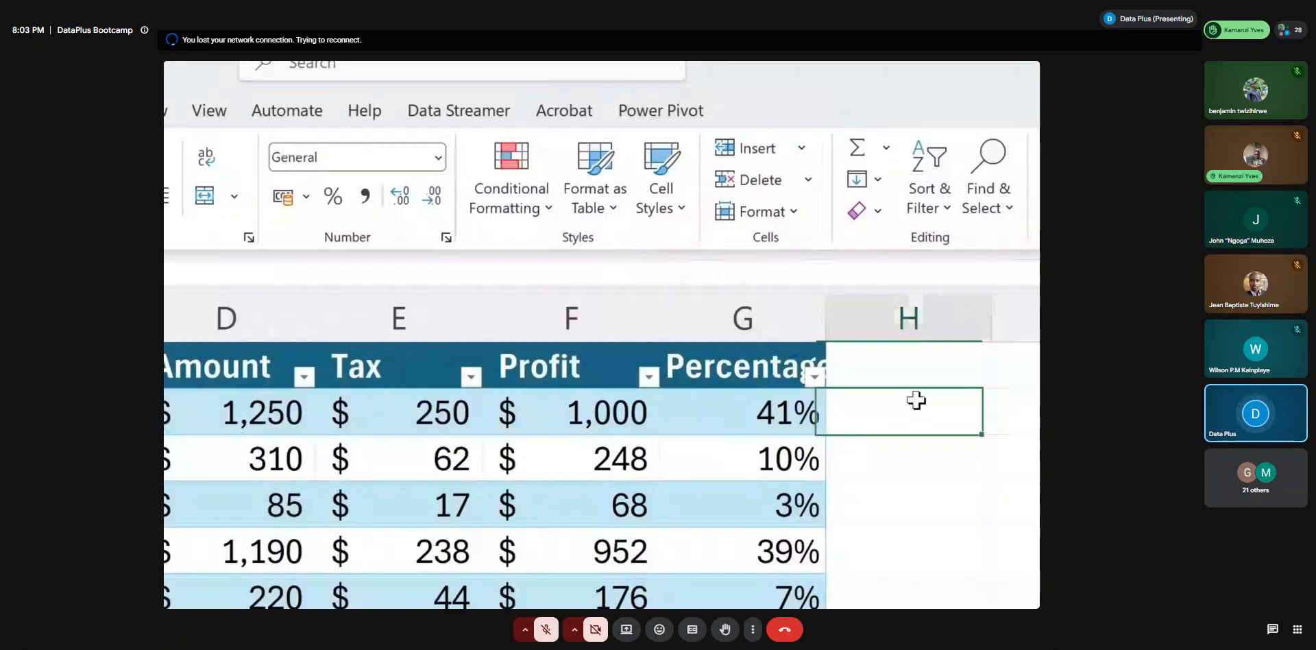
{"action": "left_click", "coordinate": [862, 316]}
{"action": "left_click", "coordinate": [975, 405]}
{"action": "left_click", "coordinate": [743, 417]}
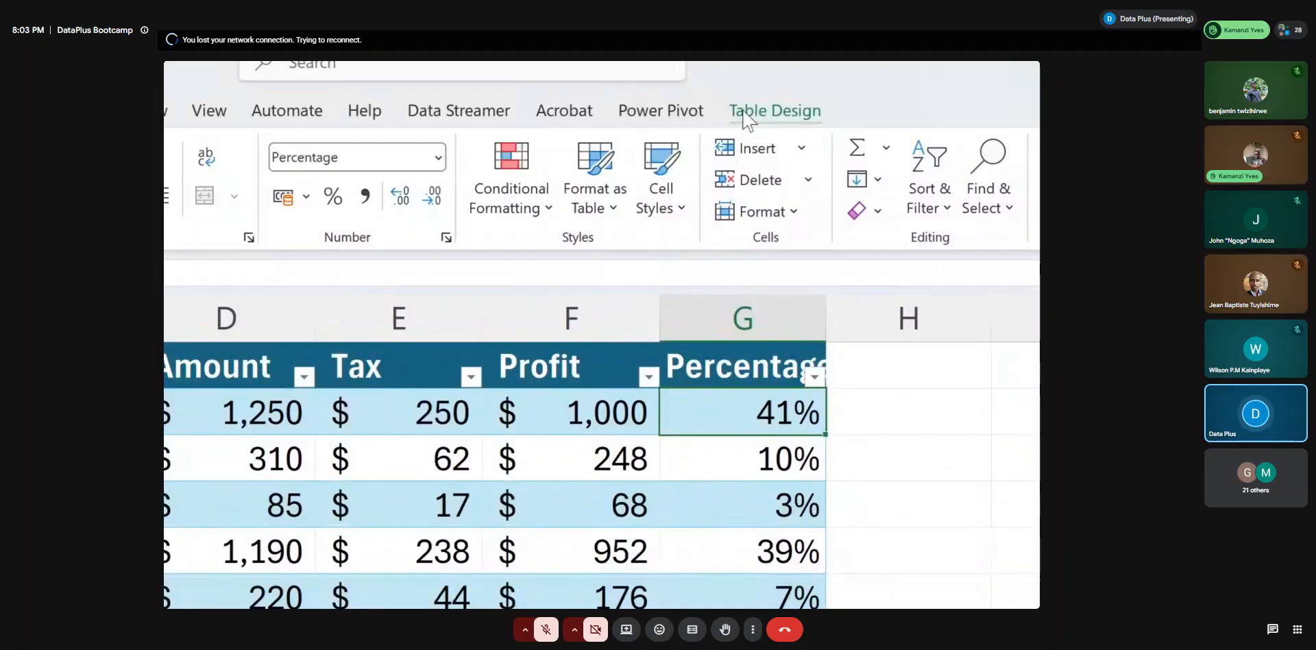
{"action": "left_click", "coordinate": [950, 457]}
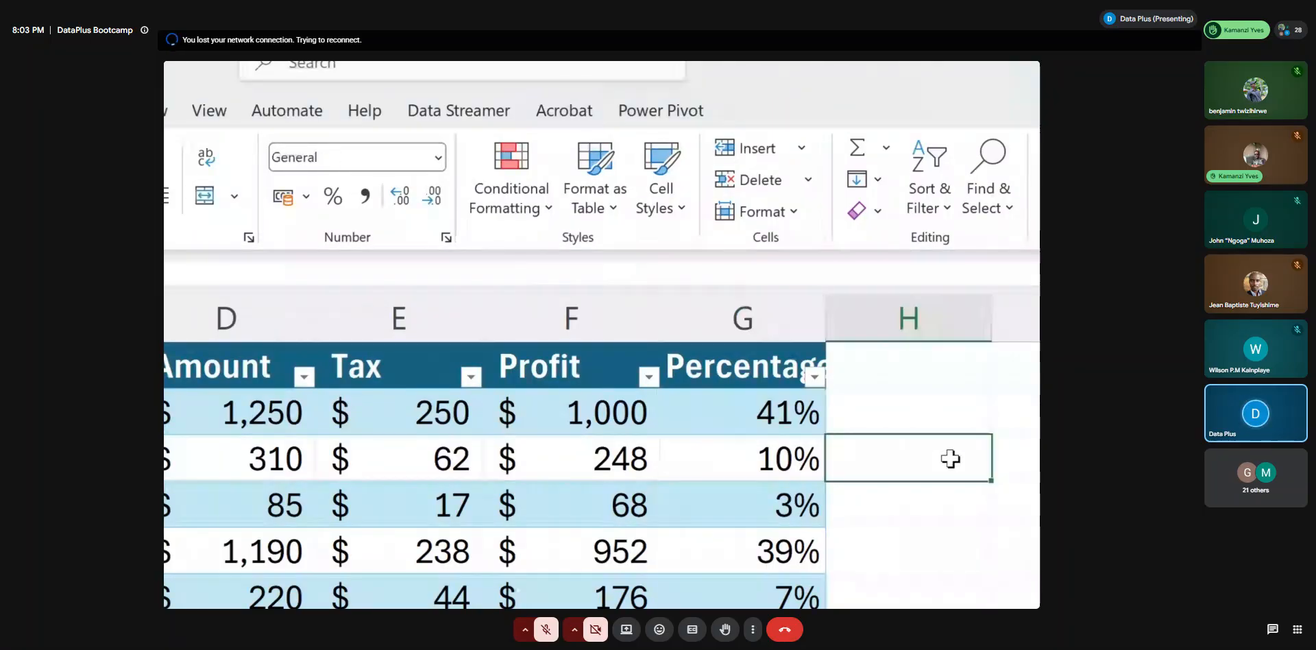
{"action": "left_click", "coordinate": [740, 413]}
{"action": "left_click", "coordinate": [592, 421]}
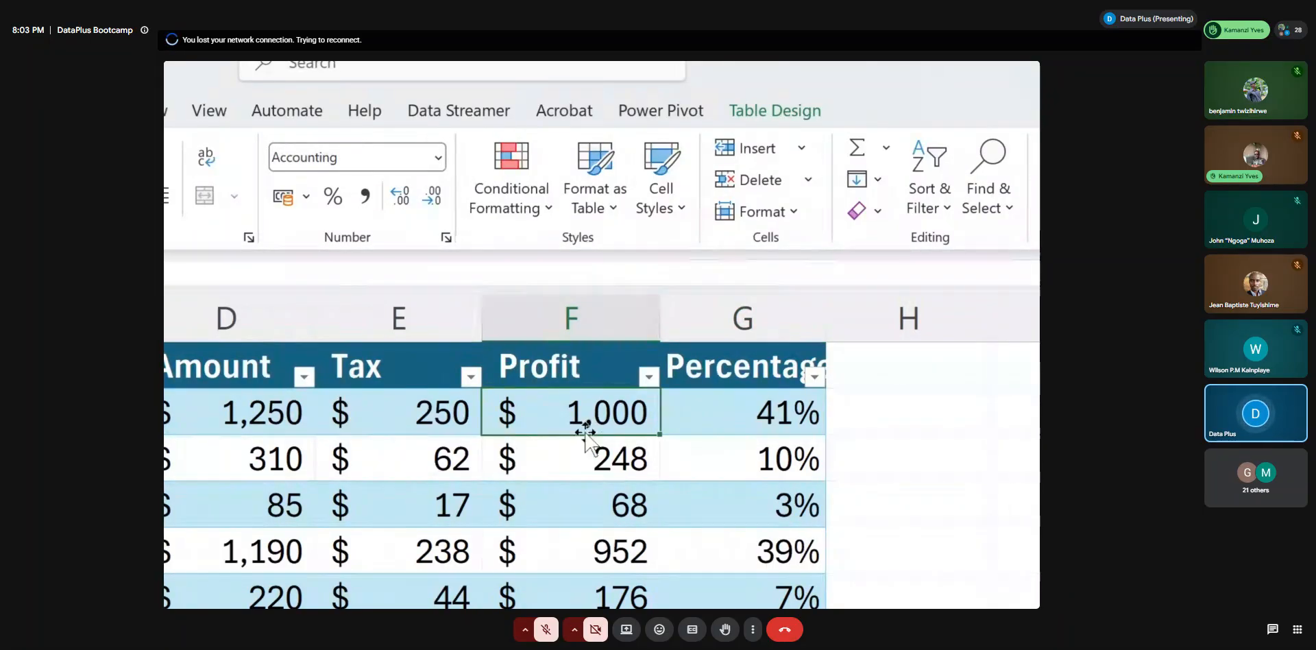
{"action": "left_click", "coordinate": [485, 463]}
Rename the sales table from Table2 to tblSales
{"action": "left_click", "coordinate": [432, 455]}
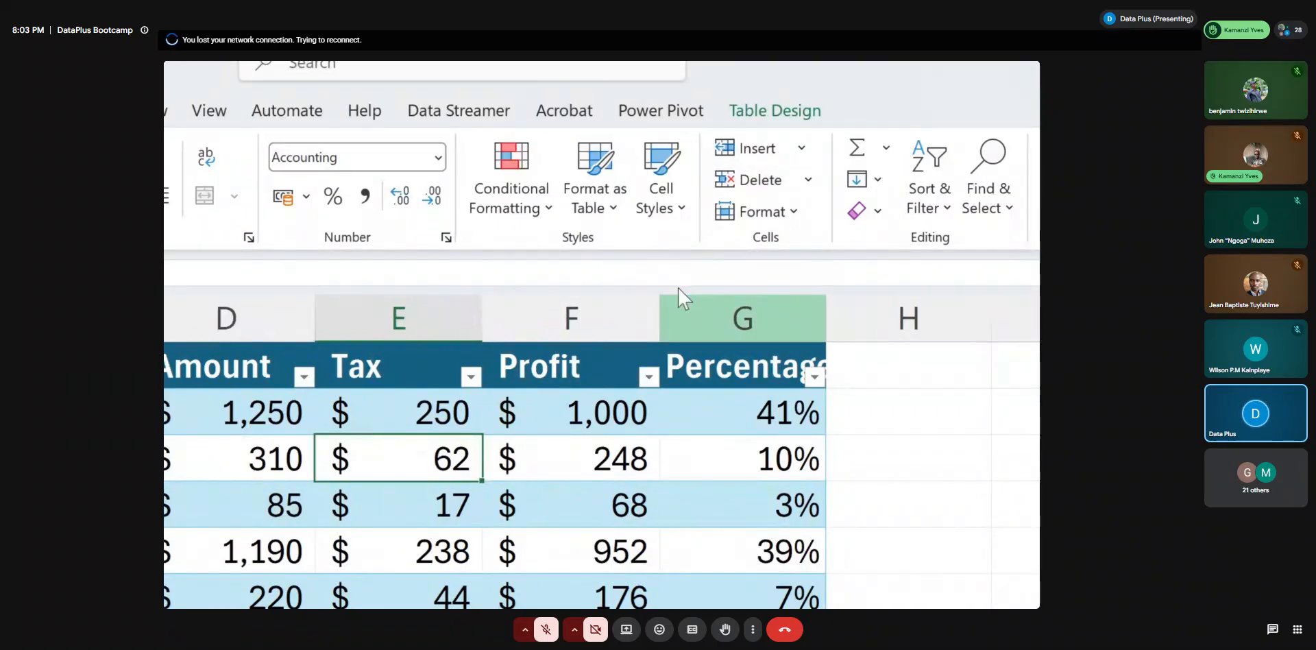
{"action": "left_click", "coordinate": [754, 115]}
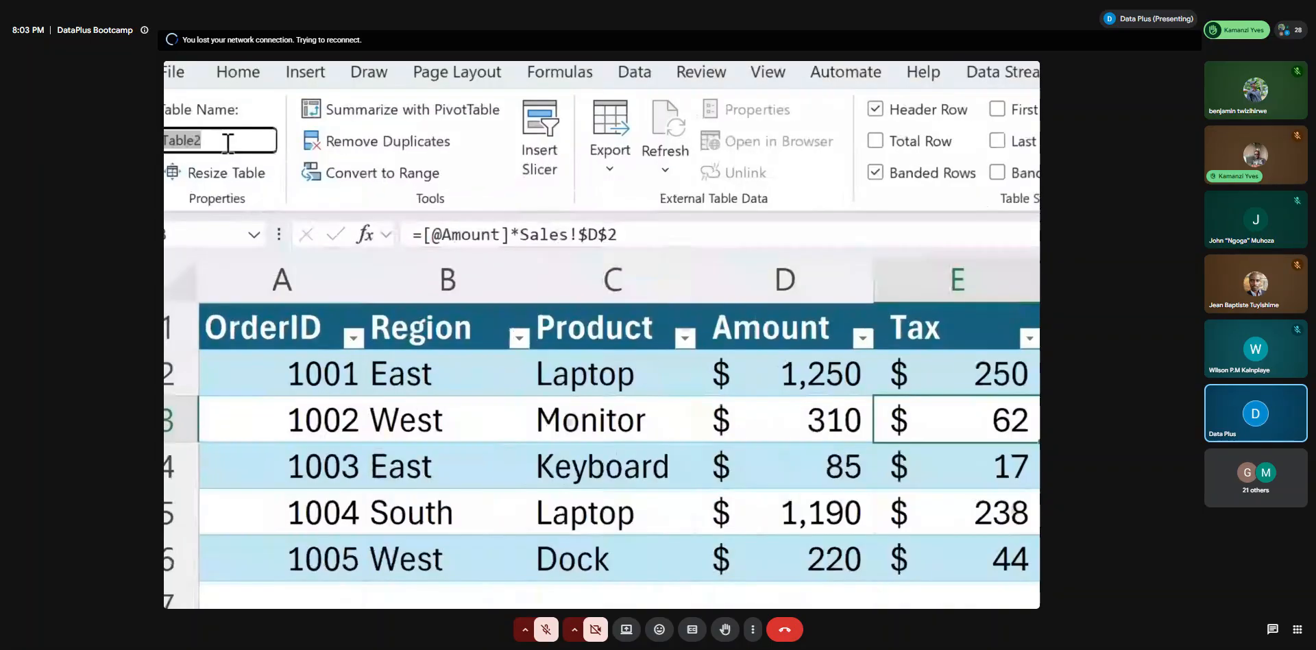
{"action": "left_click_drag", "start_coordinate": [179, 147], "coordinate": [205, 144]}
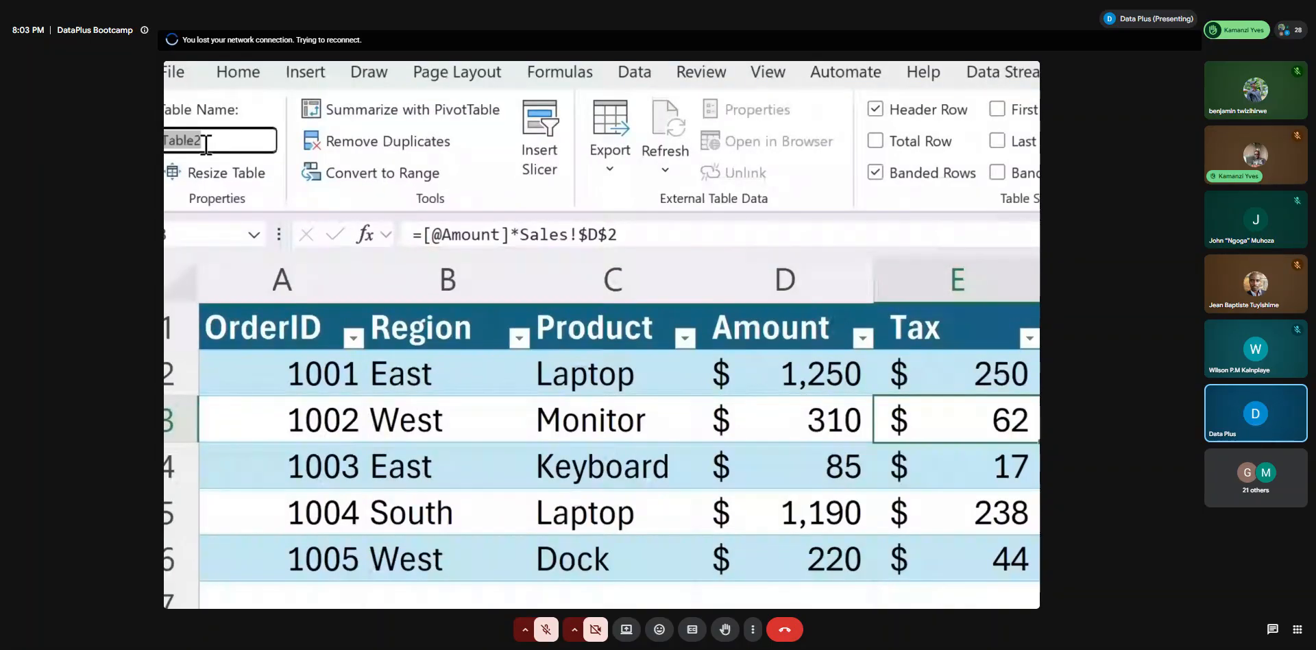
{"action": "type", "text": "tblSales"}
{"action": "key", "text": "Return"}
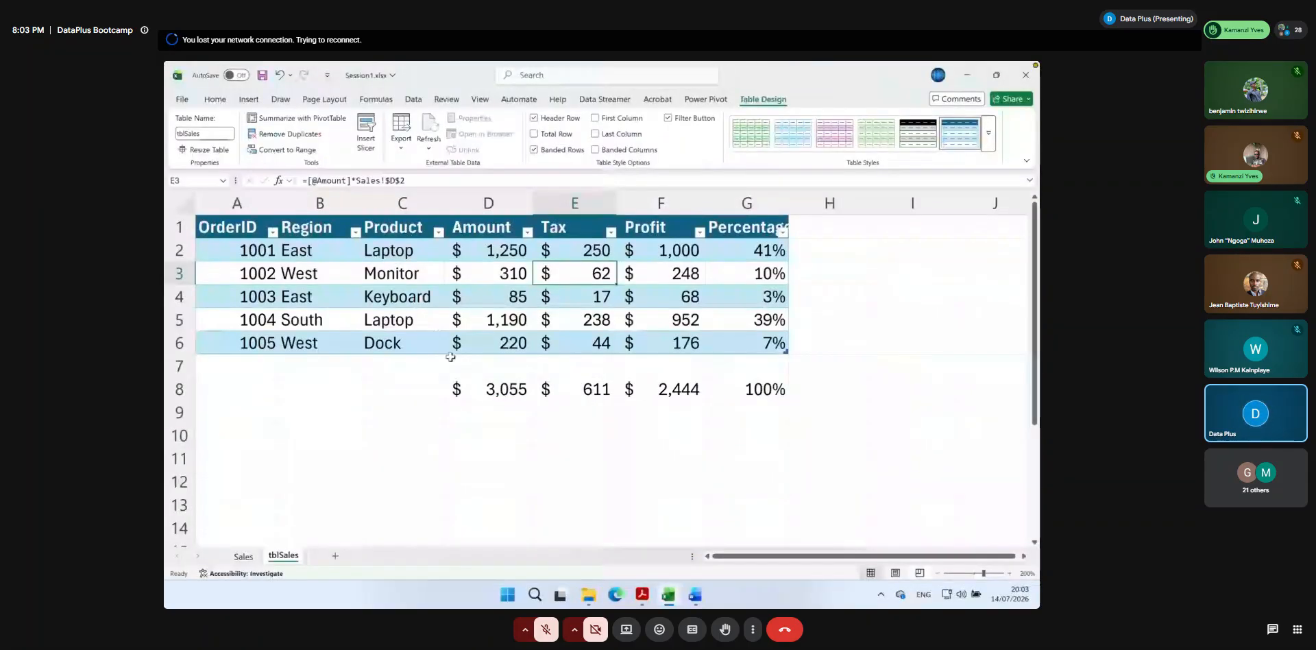
Start a SUM formula in D8 over the Amount data cells and examine the table and column parts of tblSales[Amount]
{"action": "left_click", "coordinate": [487, 389]}
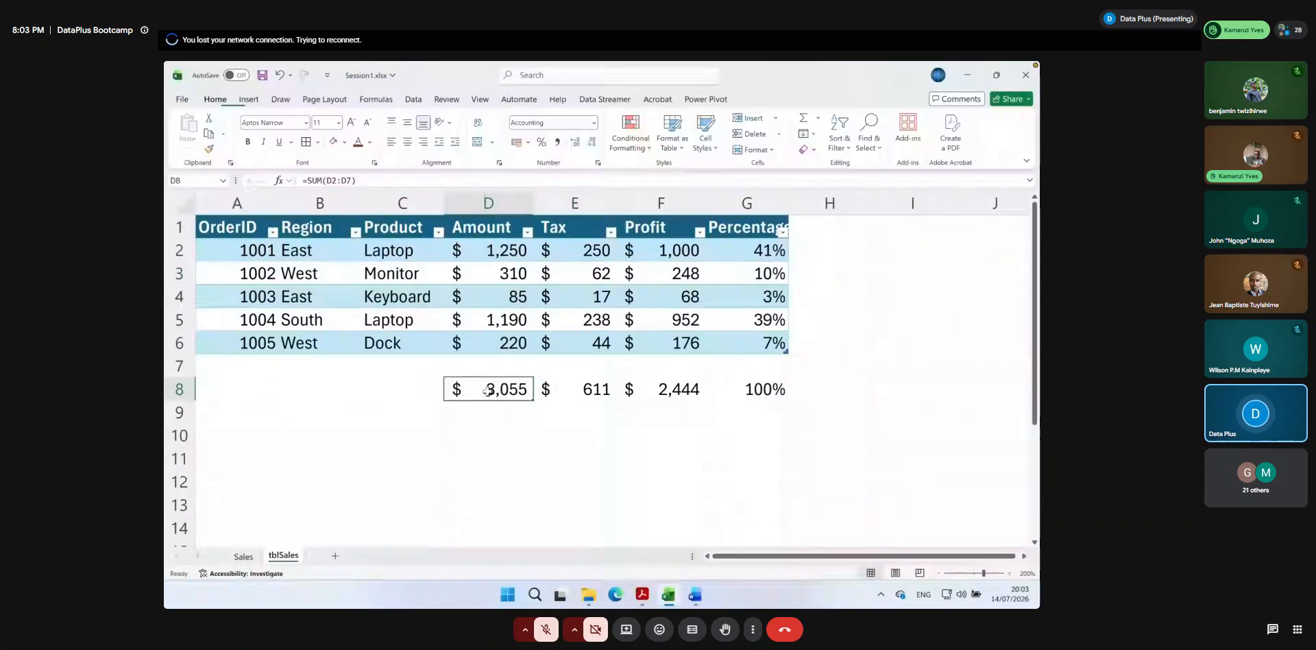
{"action": "type", "text": "=sum("}
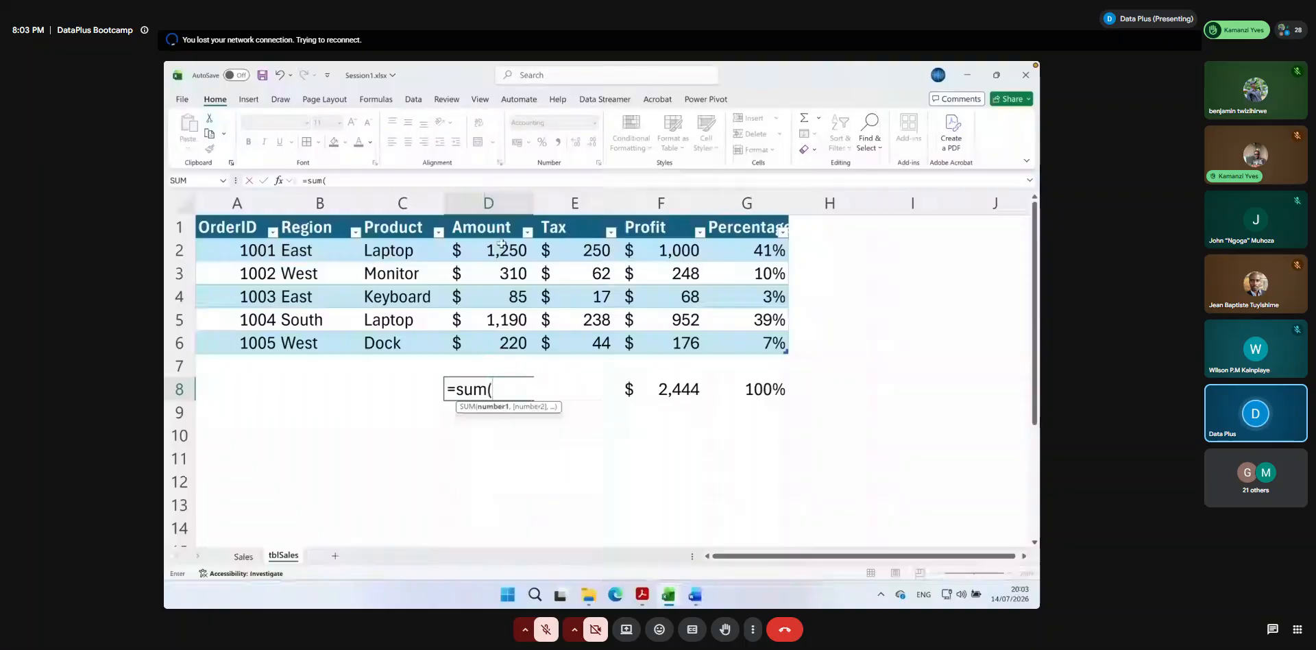
{"action": "left_click_drag", "start_coordinate": [501, 243], "coordinate": [505, 342]}
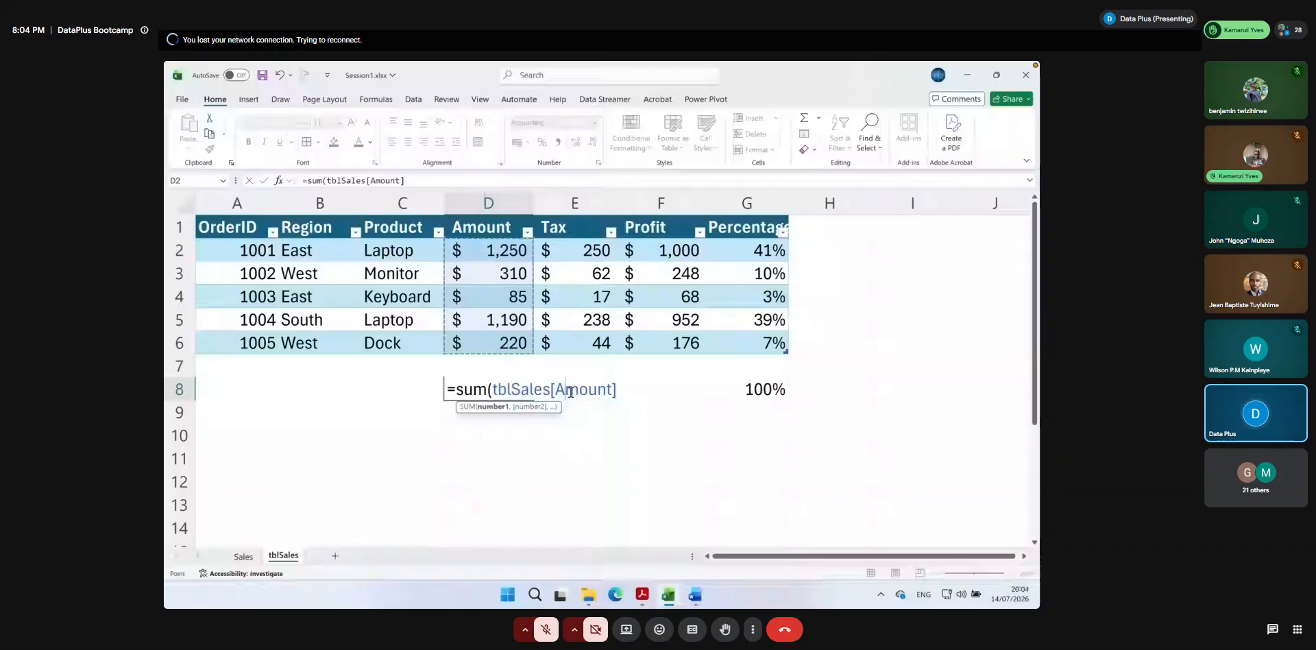
{"action": "left_click_drag", "start_coordinate": [492, 389], "coordinate": [617, 389]}
{"action": "left_click", "coordinate": [540, 392]}
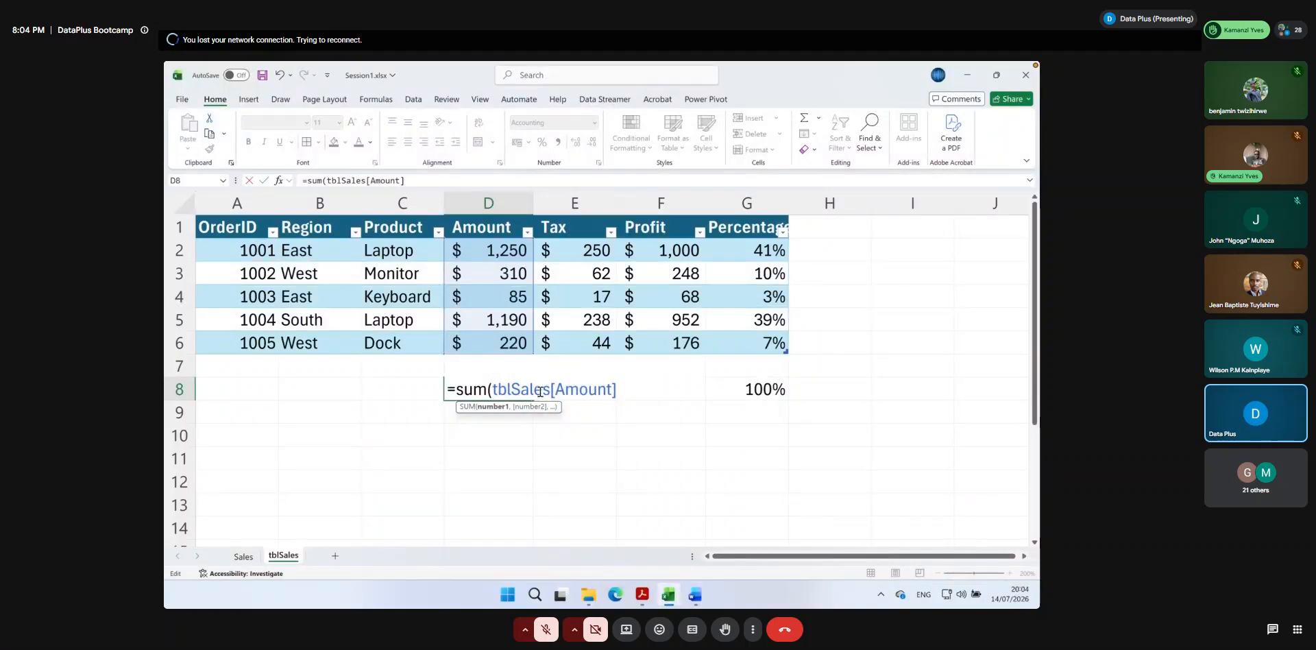
{"action": "left_click_drag", "start_coordinate": [551, 389], "coordinate": [616, 389]}
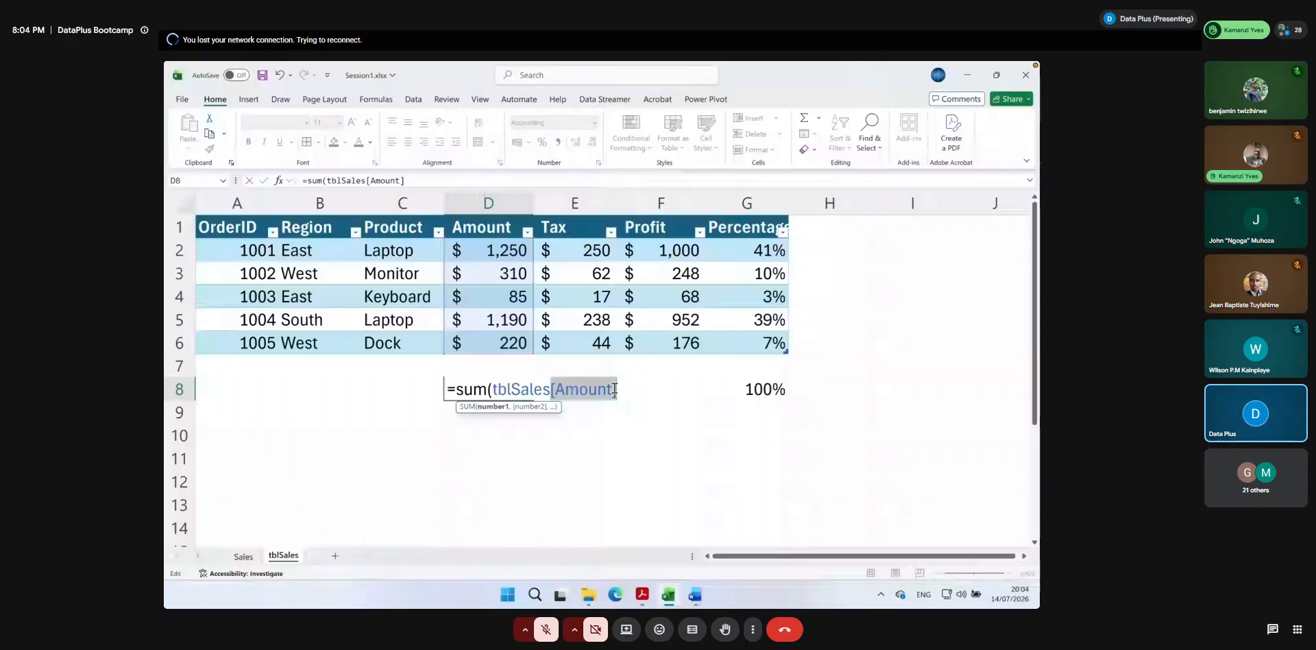
Erase the formula being entered in D8 back to its equals sign
{"action": "left_click", "coordinate": [621, 390]}
{"action": "key", "text": "BackSpace"}
{"action": "key", "text": "BackSpace"}
{"action": "key", "text": "BackSpace"}
{"action": "key", "text": "BackSpace"}
{"action": "key", "text": "BackSpace"}
{"action": "key", "text": "BackSpace"}
{"action": "key", "text": "BackSpace"}
{"action": "key", "text": "BackSpace"}
{"action": "key", "text": "BackSpace"}
{"action": "key", "text": "BackSpace"}
{"action": "key", "text": "BackSpace"}
{"action": "key", "text": "BackSpace"}
{"action": "key", "text": "BackSpace"}
{"action": "key", "text": "BackSpace"}
{"action": "key", "text": "BackSpace"}
{"action": "key", "text": "BackSpace"}
{"action": "key", "text": "BackSpace"}
{"action": "key", "text": "BackSpace"}
{"action": "key", "text": "BackSpace"}
{"action": "key", "text": "BackSpace"}
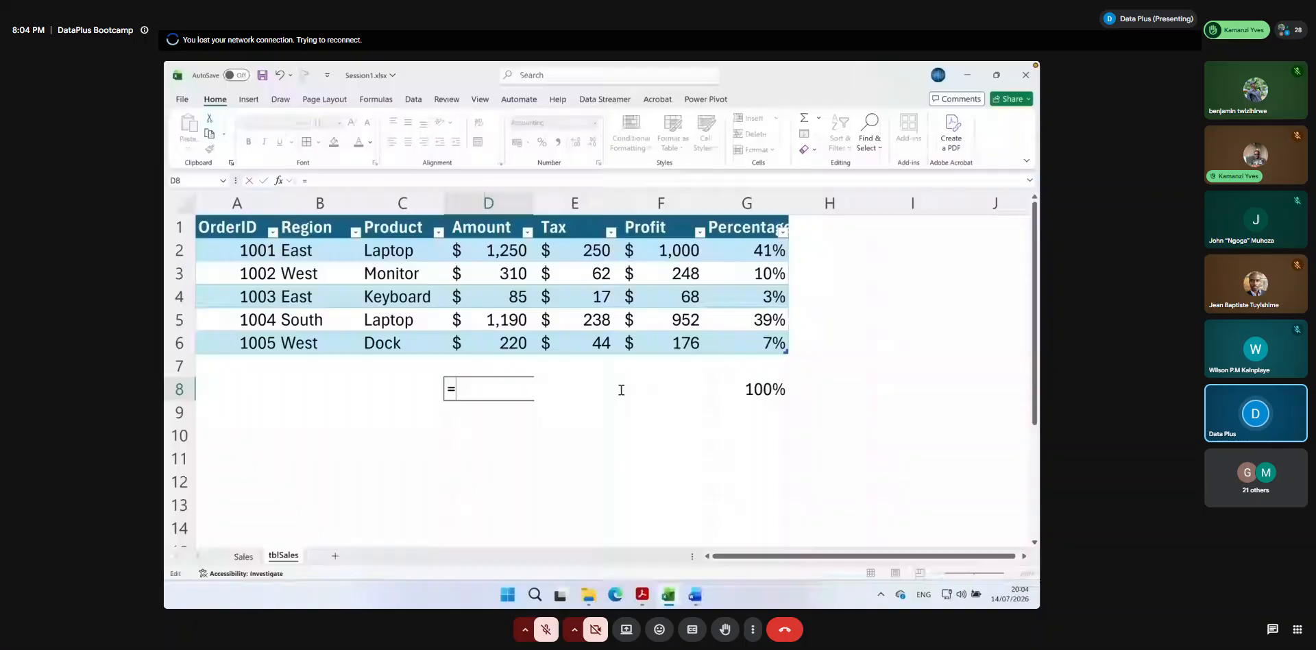
Write =SUM(tblSales[Region]) in D8, choosing the table name and the Region column from the formula suggestions
{"action": "type", "text": "sum(tbl"}
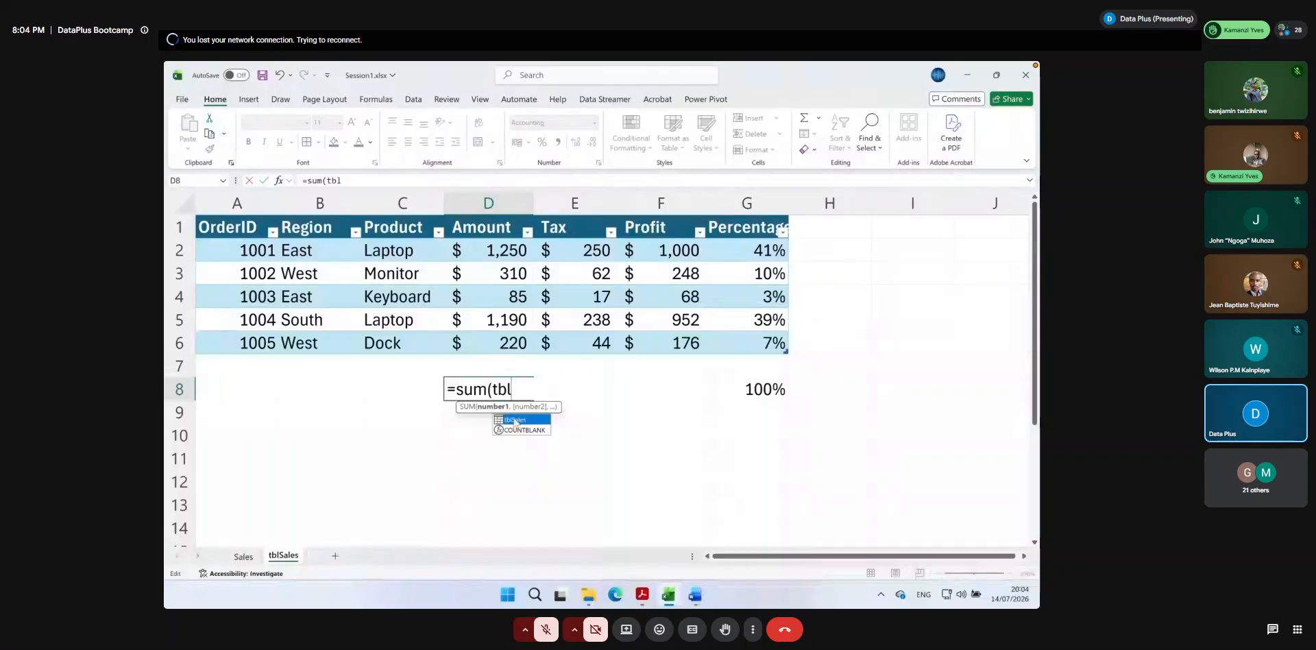
{"action": "double_click", "coordinate": [513, 420]}
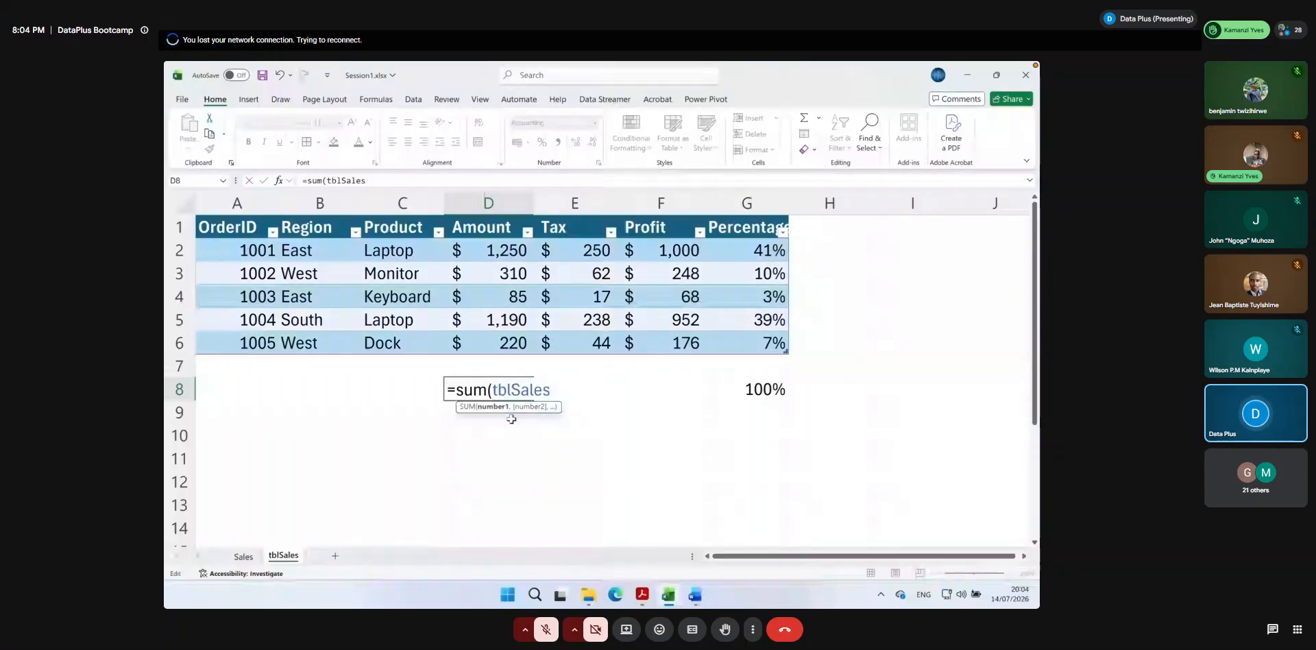
{"action": "type", "text": "["}
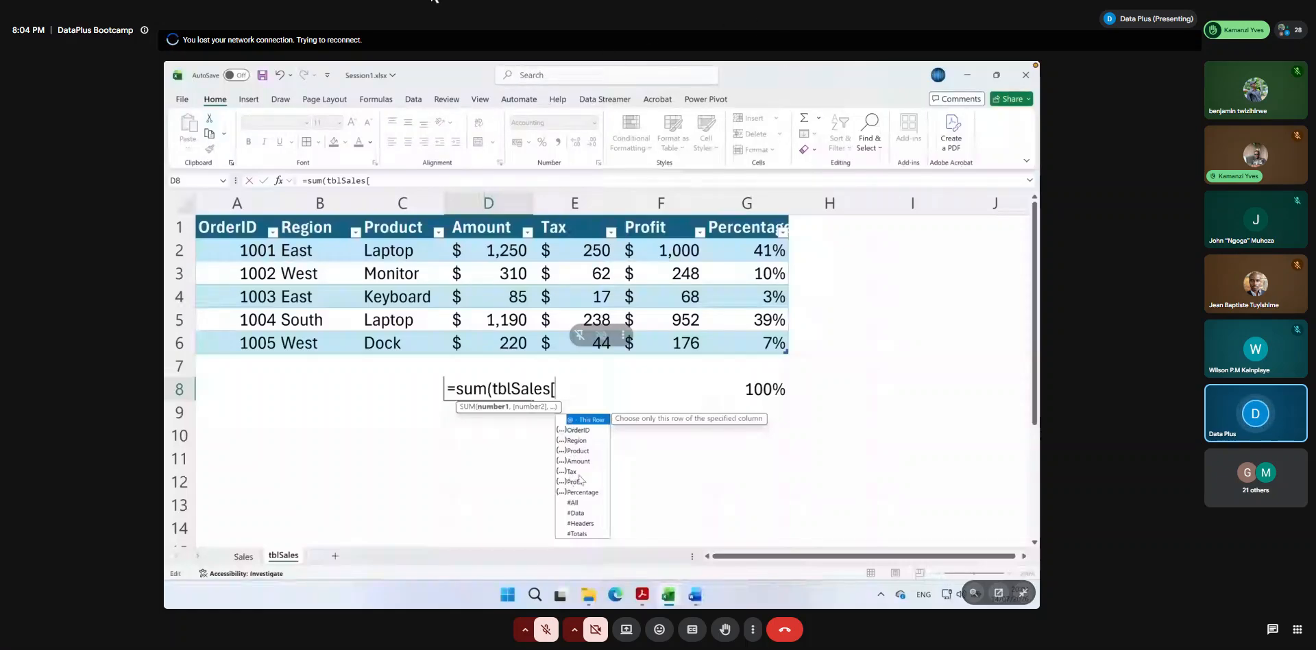
{"action": "left_click", "coordinate": [579, 443]}
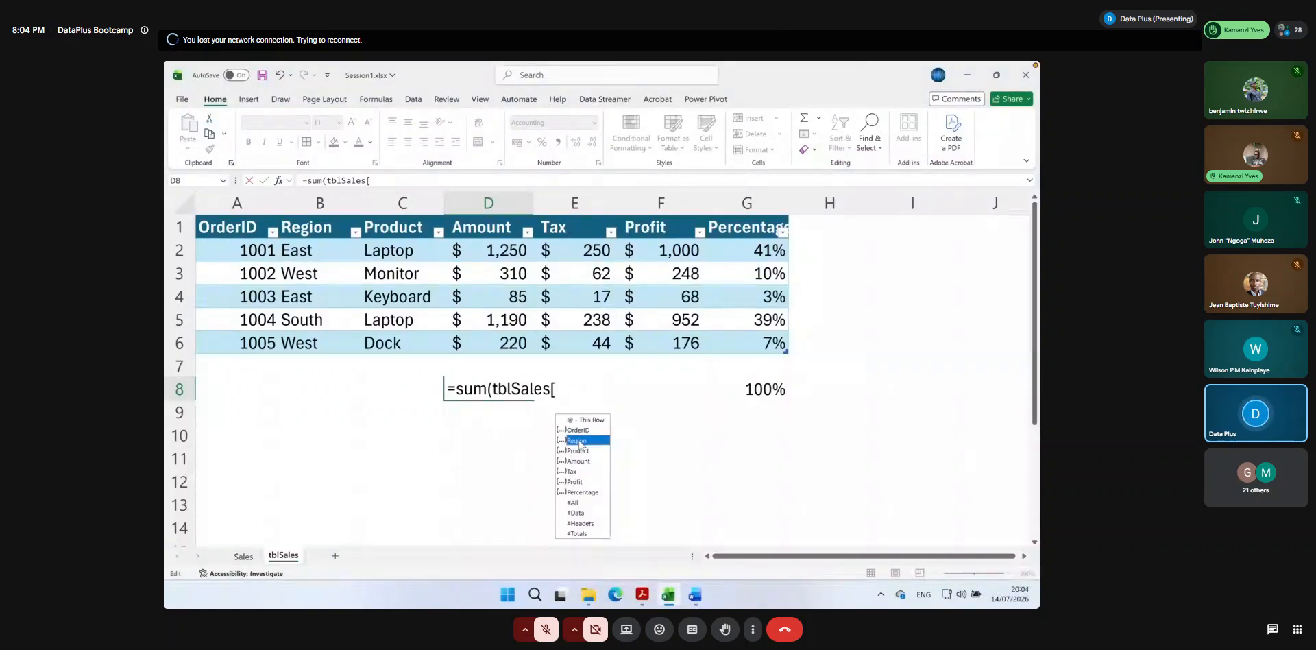
{"action": "double_click", "coordinate": [579, 440]}
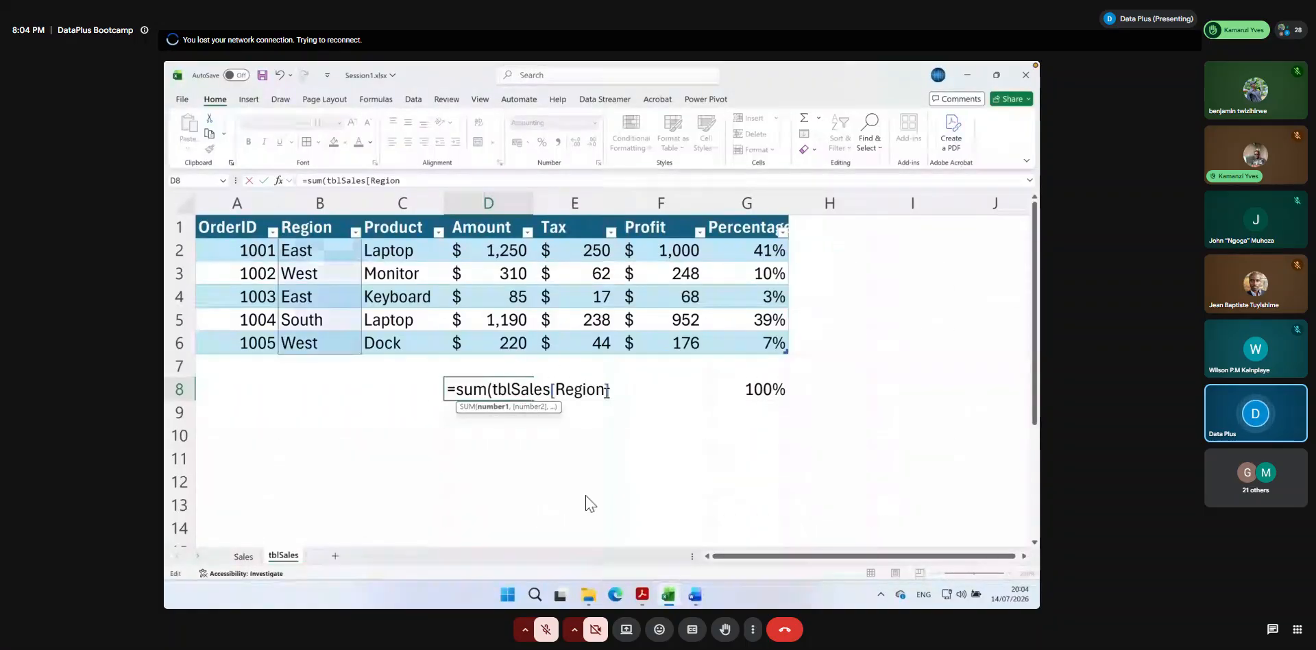
{"action": "left_click", "coordinate": [545, 629]}
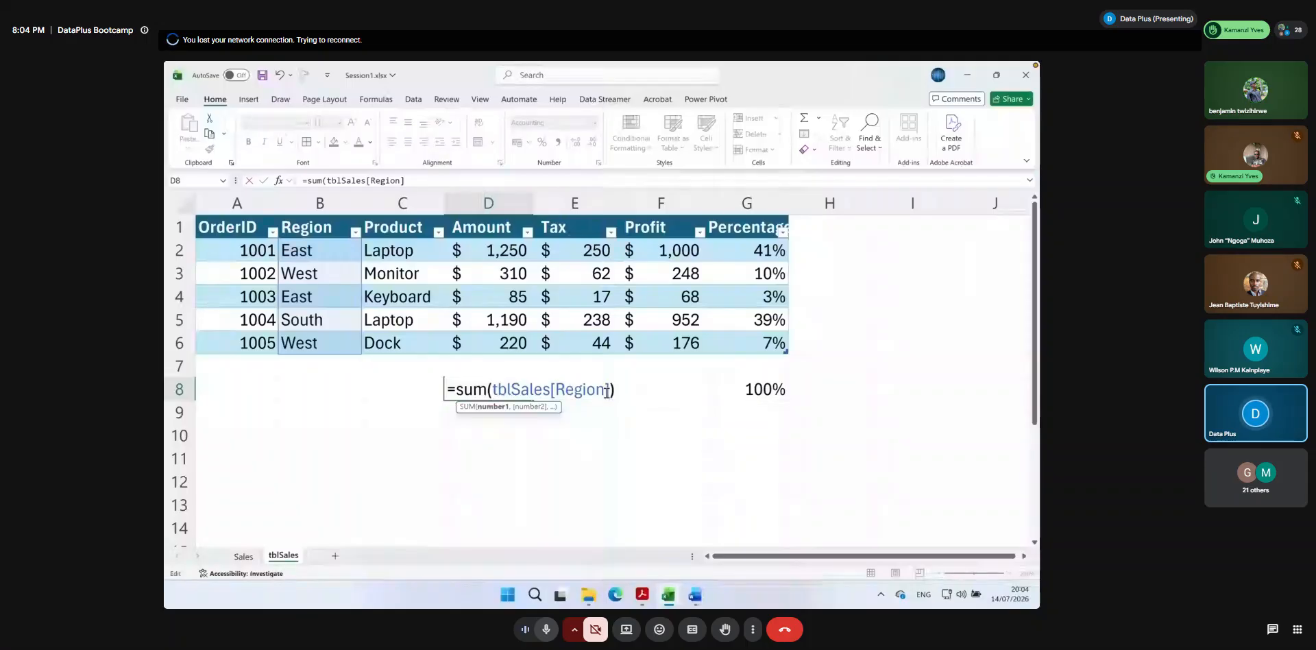
{"action": "type", "text": ")"}
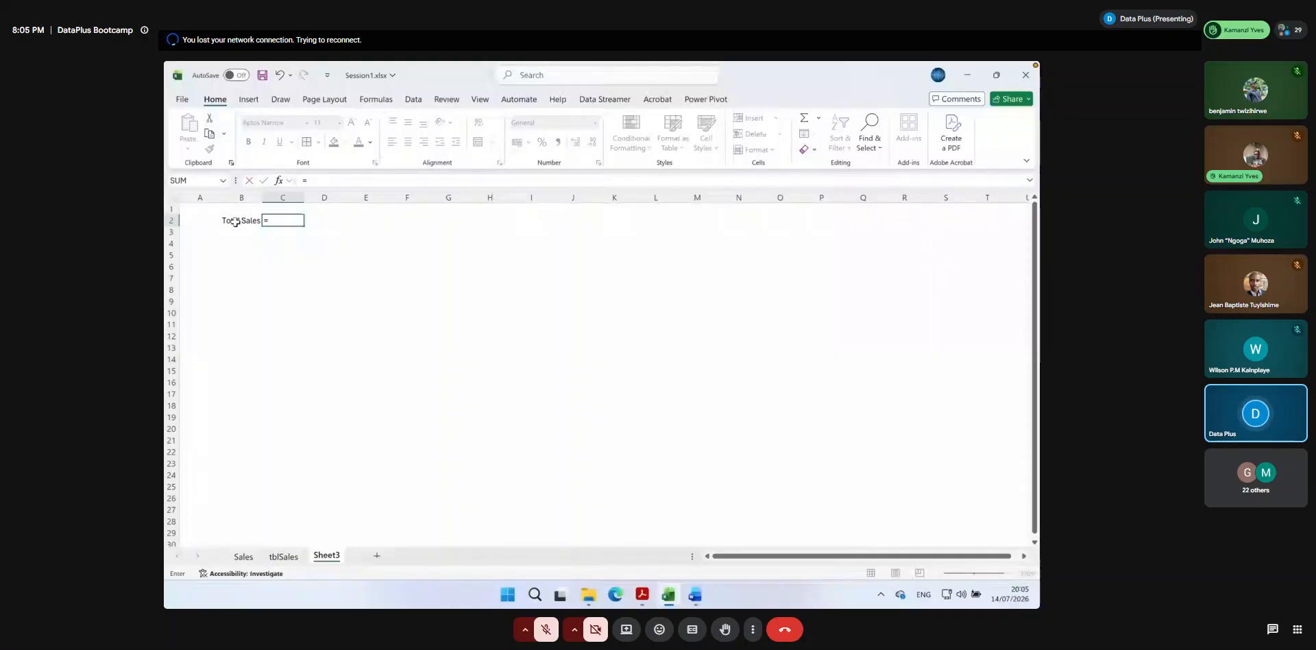
Complete the Total Sales formula in C2 of Sheet3 as =SUM(tblSales[Amount]) and inspect the finished cell
{"action": "type", "text": "SUM("}
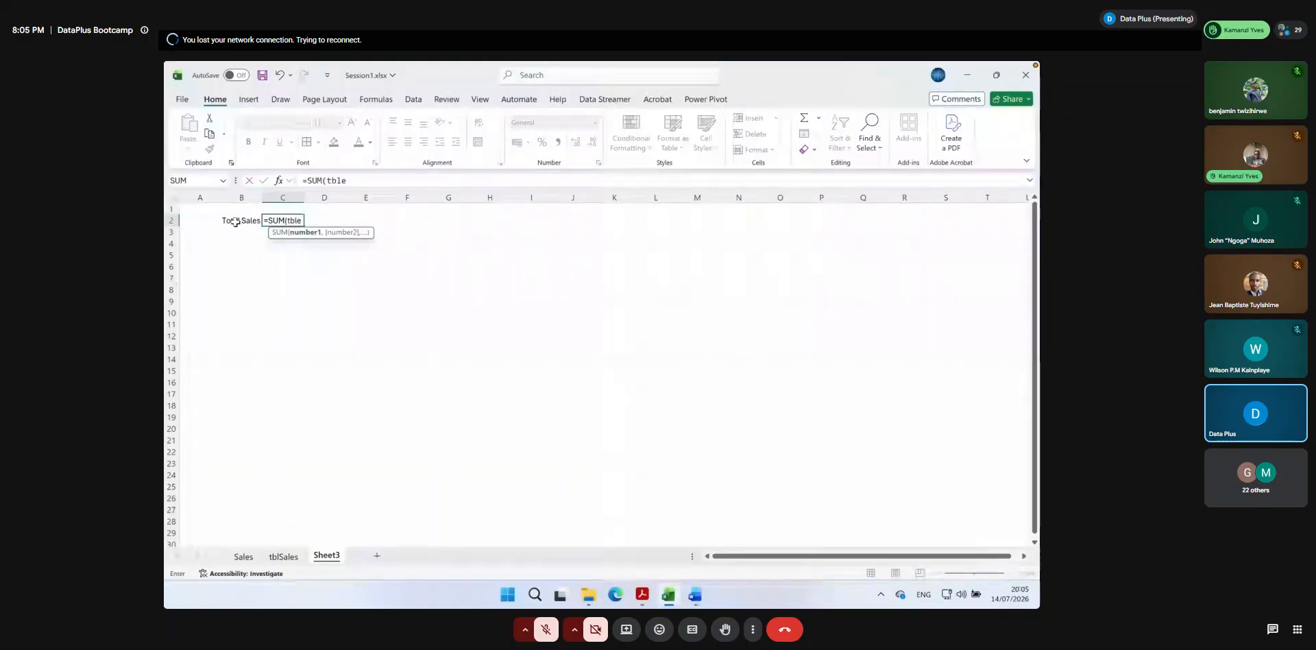
{"action": "type", "text": "tbl"}
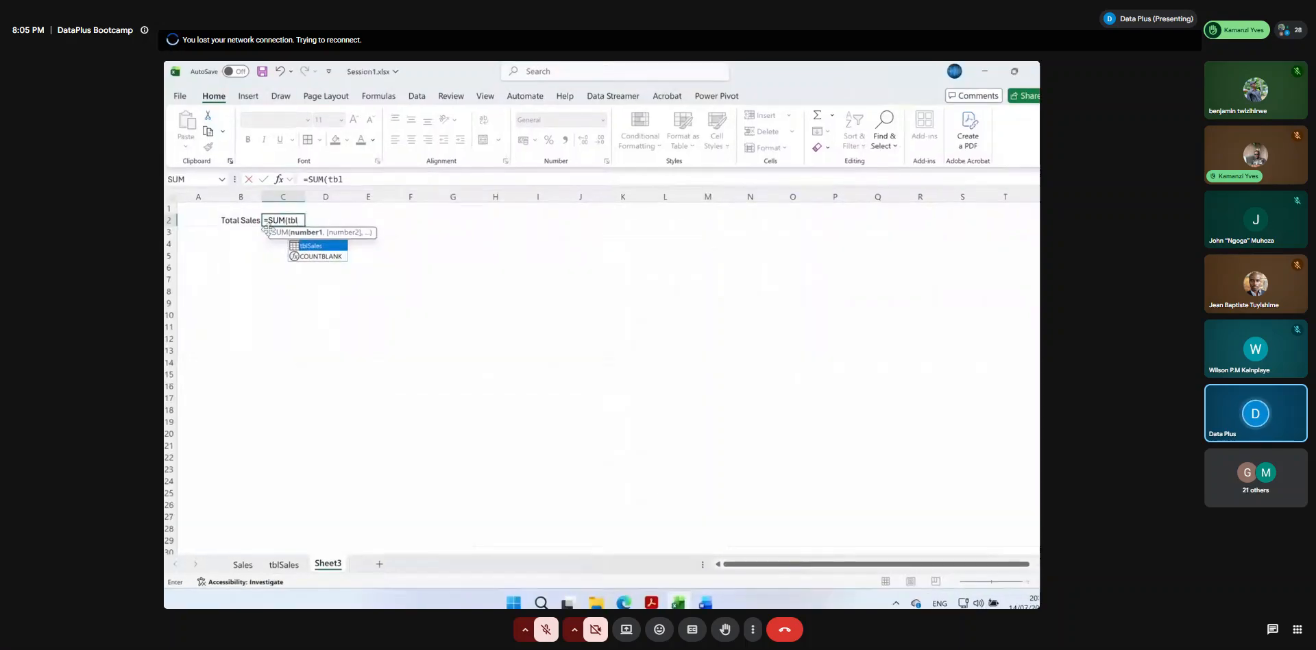
{"action": "key", "text": "super+plus"}
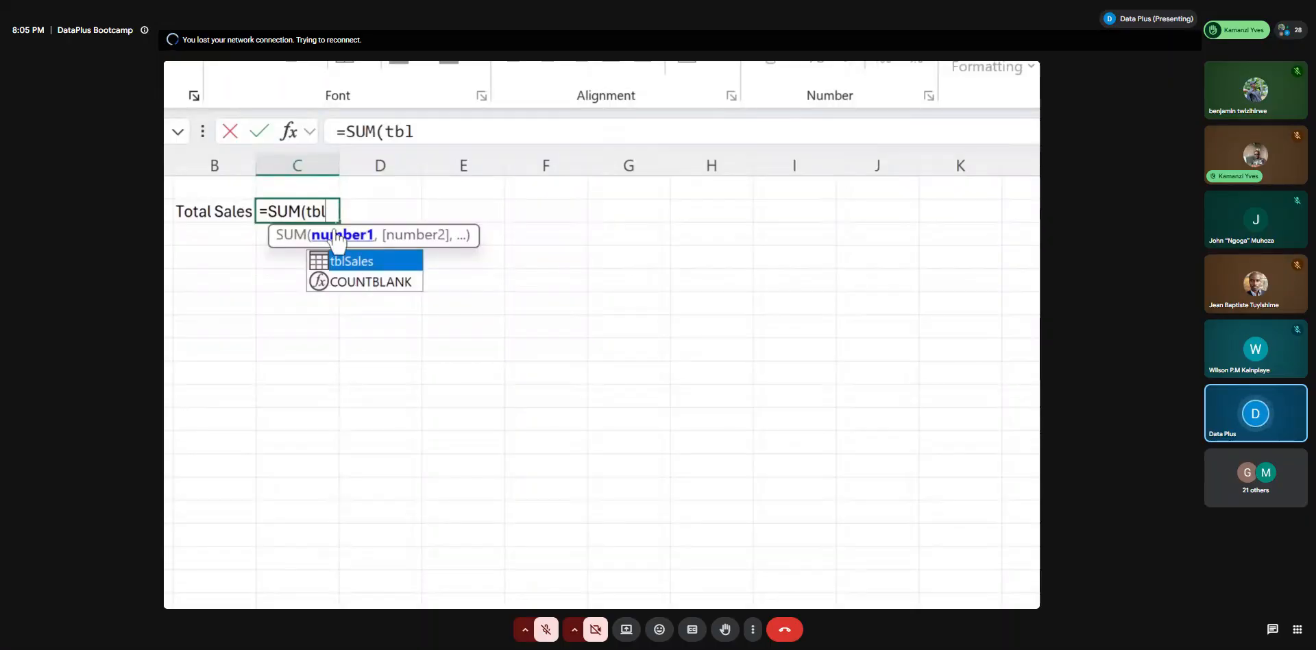
{"action": "left_click", "coordinate": [1292, 29]}
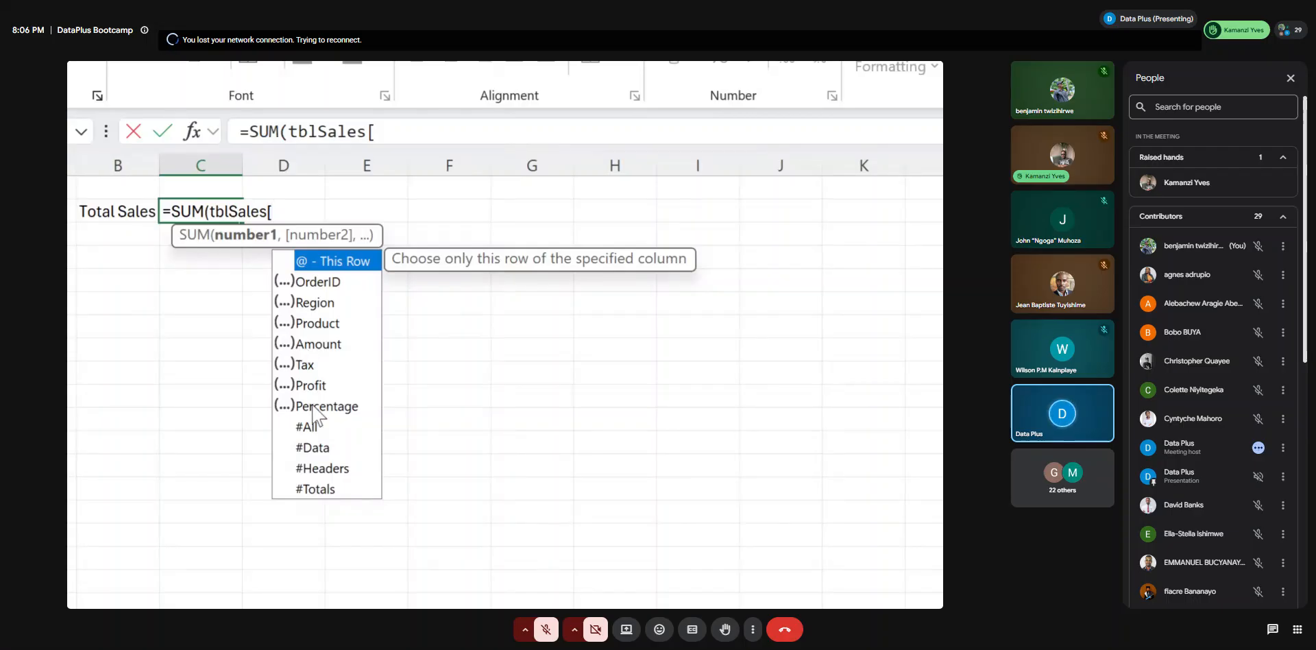
{"action": "double_click", "coordinate": [315, 344]}
{"action": "type", "text": ")"}
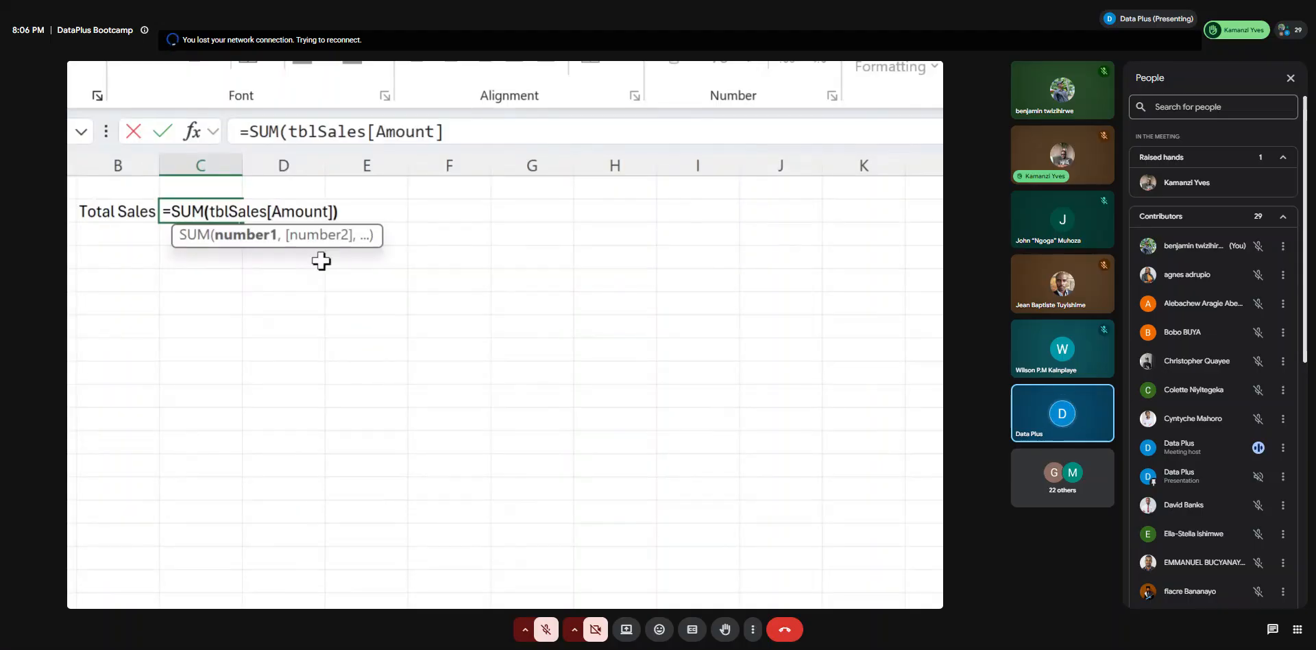
{"action": "key", "text": "Return"}
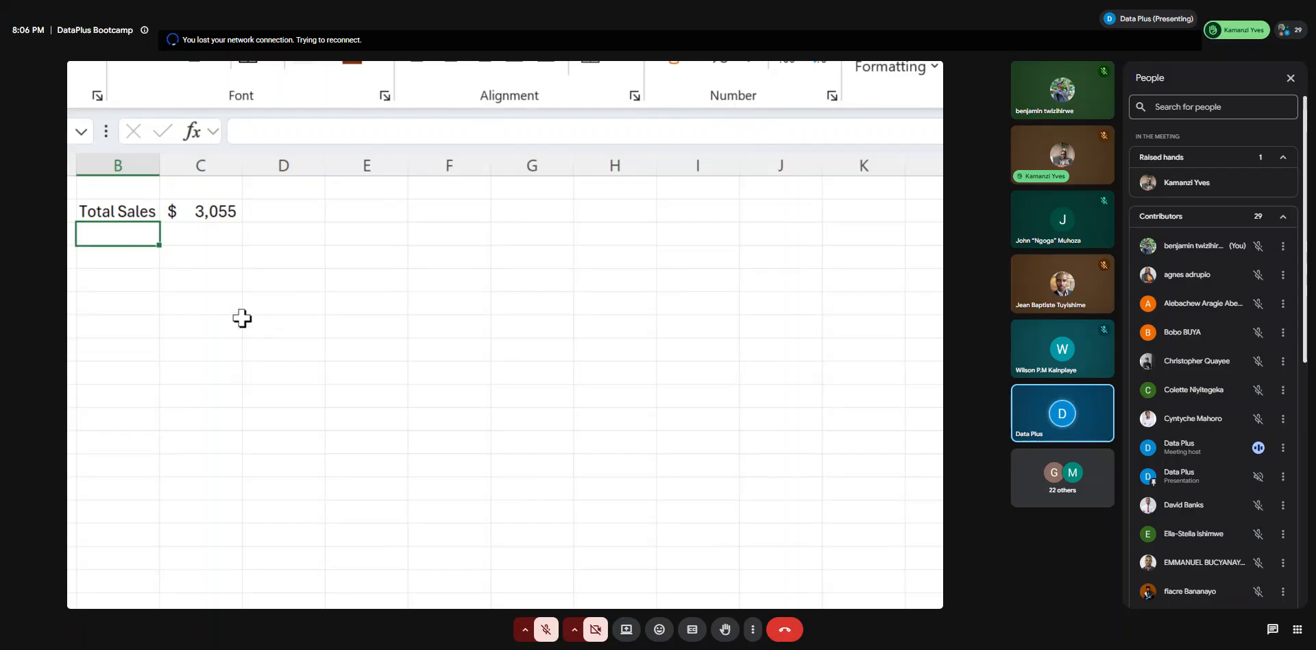
{"action": "key", "text": "super+Escape"}
{"action": "left_click", "coordinate": [181, 220]}
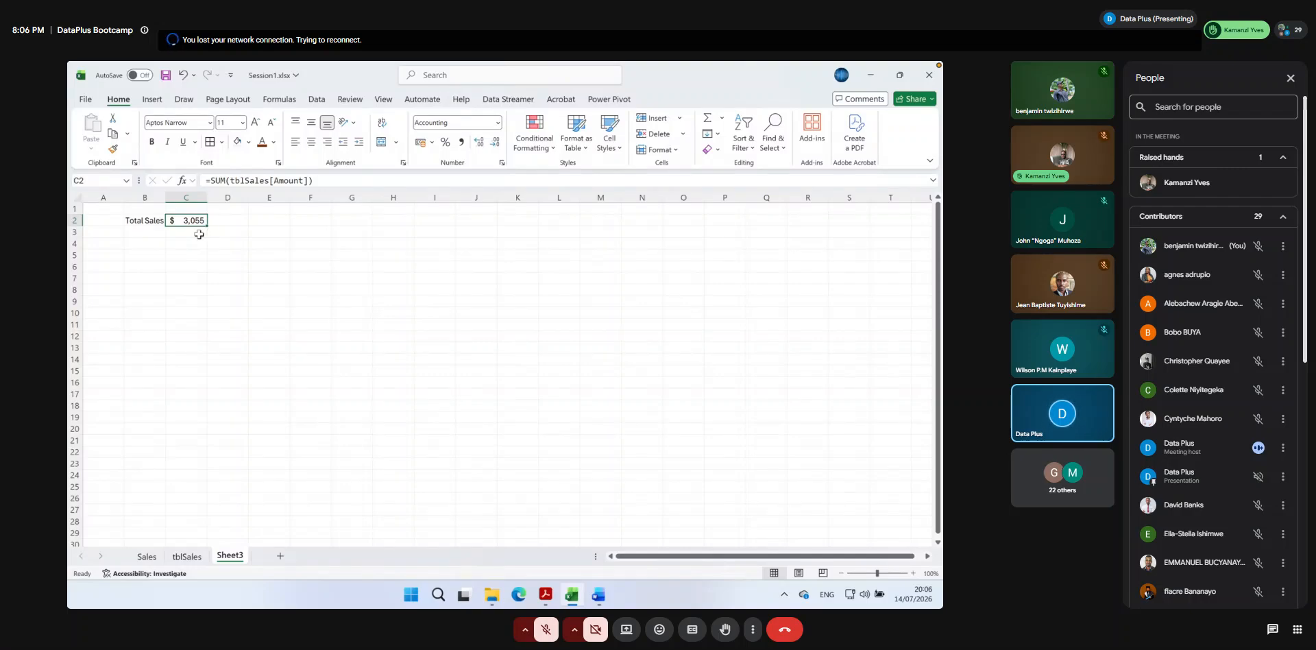
Label cell B3 on Sheet3 as Total Tax
{"action": "left_click", "coordinate": [147, 233]}
{"action": "type", "text": "T"}
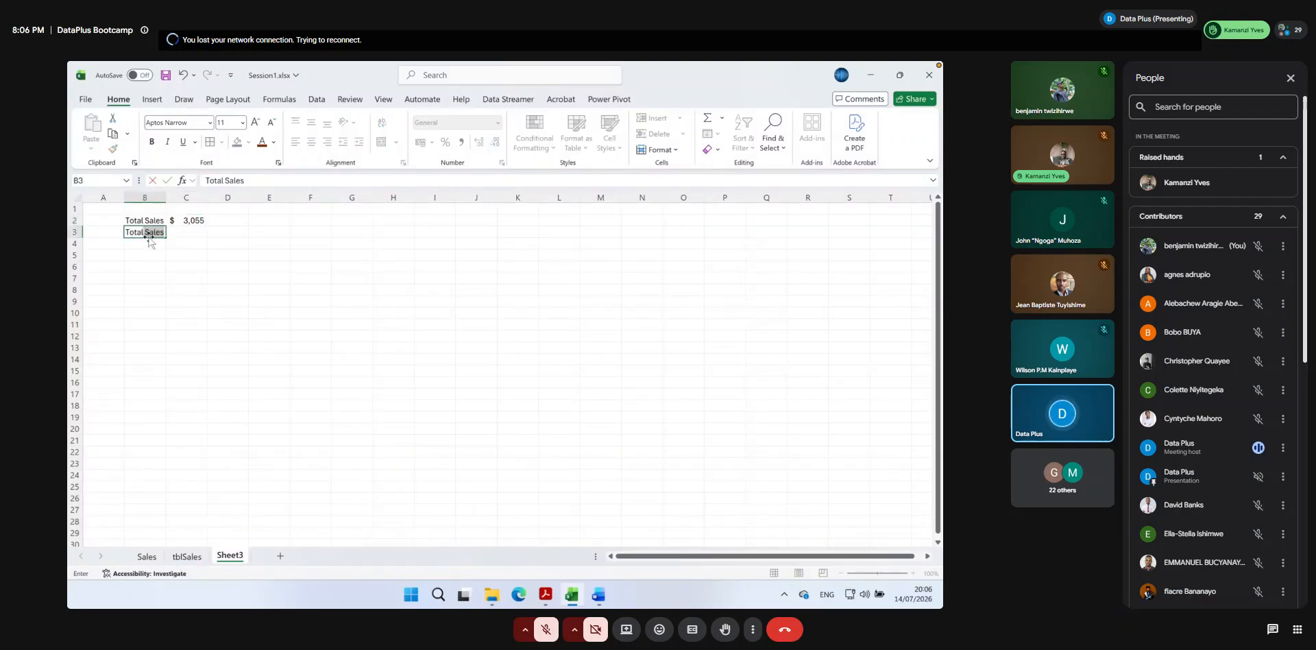
{"action": "type", "text": "otal Tax"}
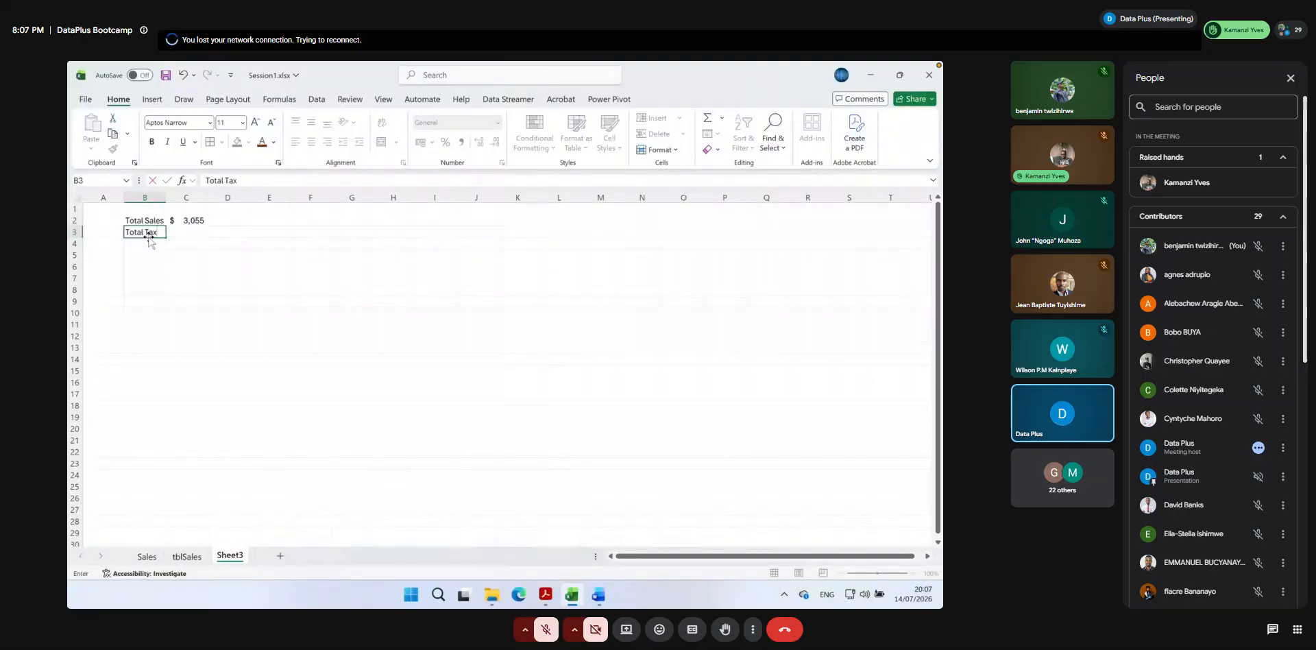
{"action": "key", "text": "Tab"}
Enter =SUM(tblSales[Tax]) in C3 as the Total Tax formula and inspect it in the cell
{"action": "type", "text": "="}
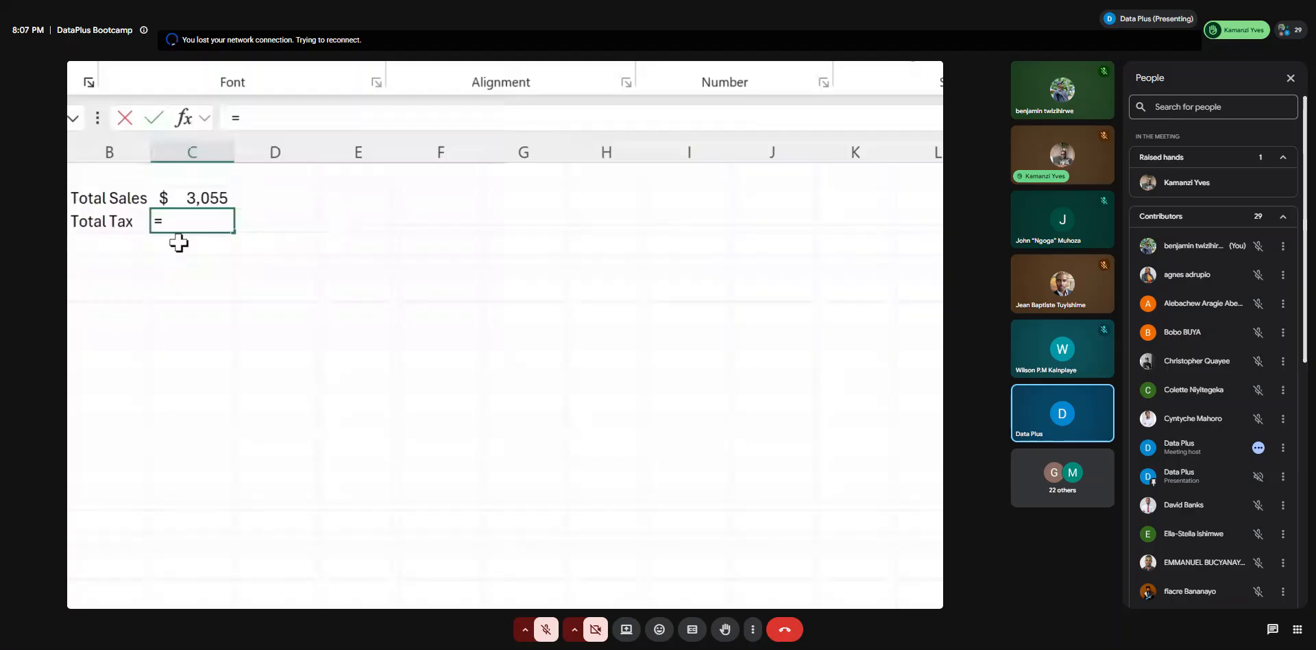
{"action": "type", "text": "sum"}
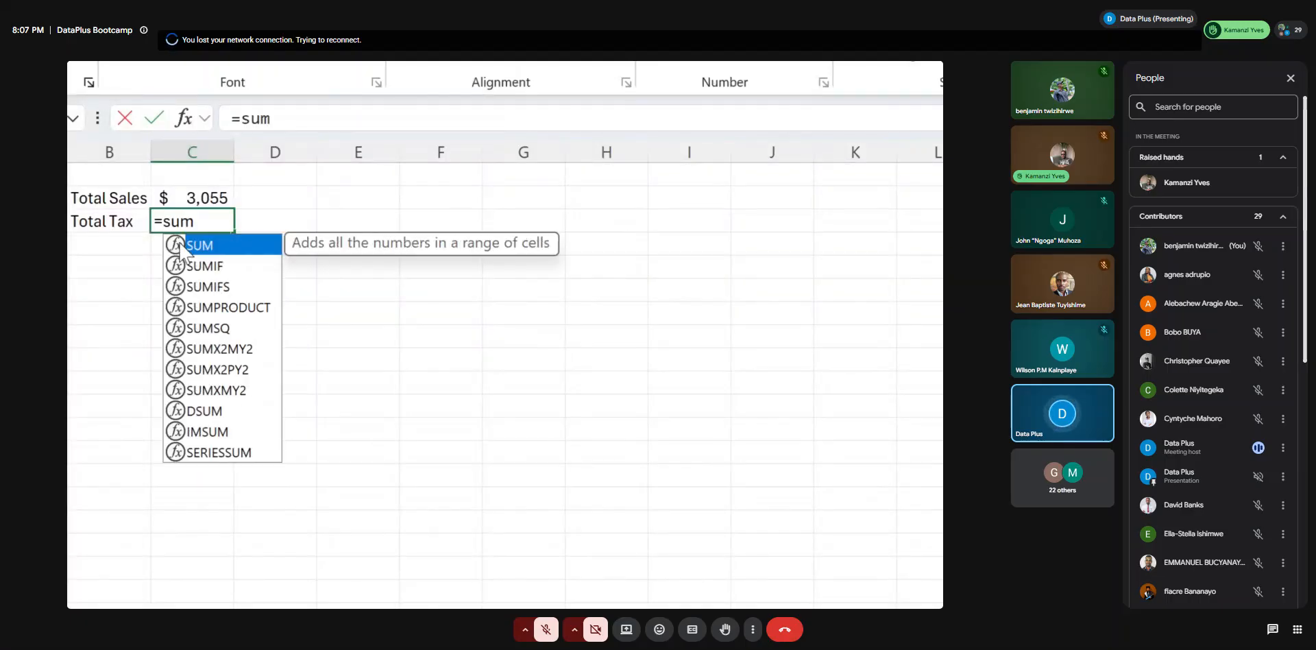
{"action": "type", "text": "("}
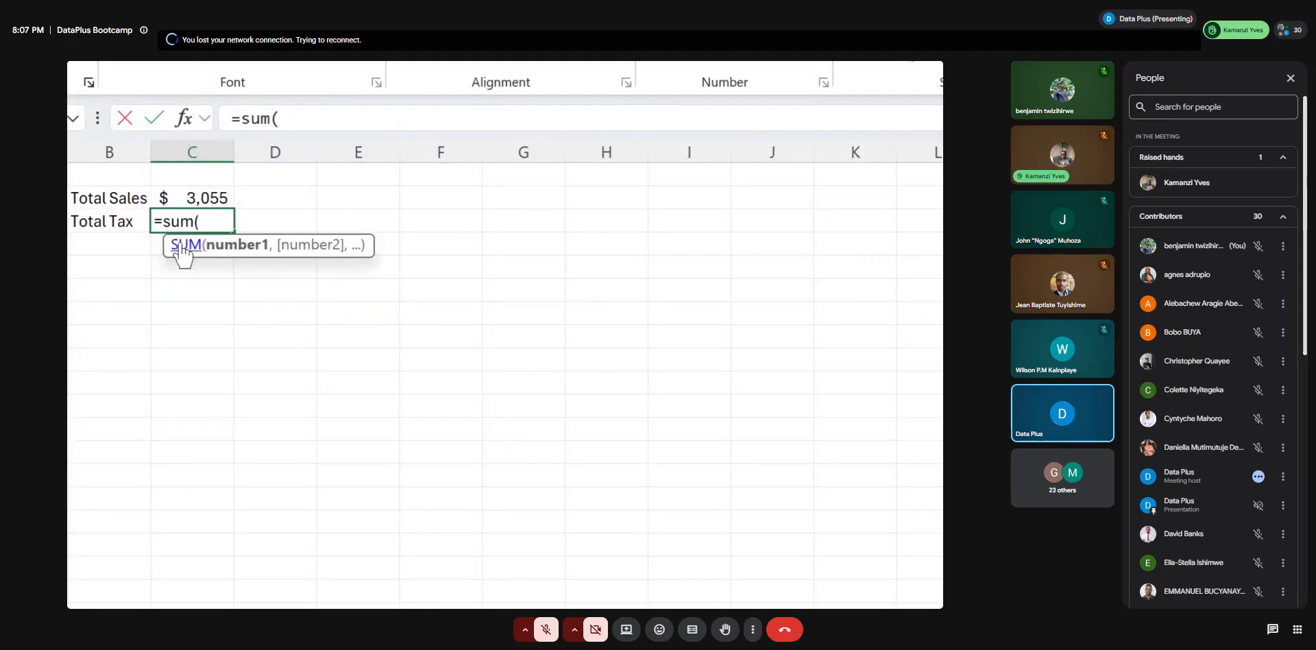
{"action": "type", "text": "tbl"}
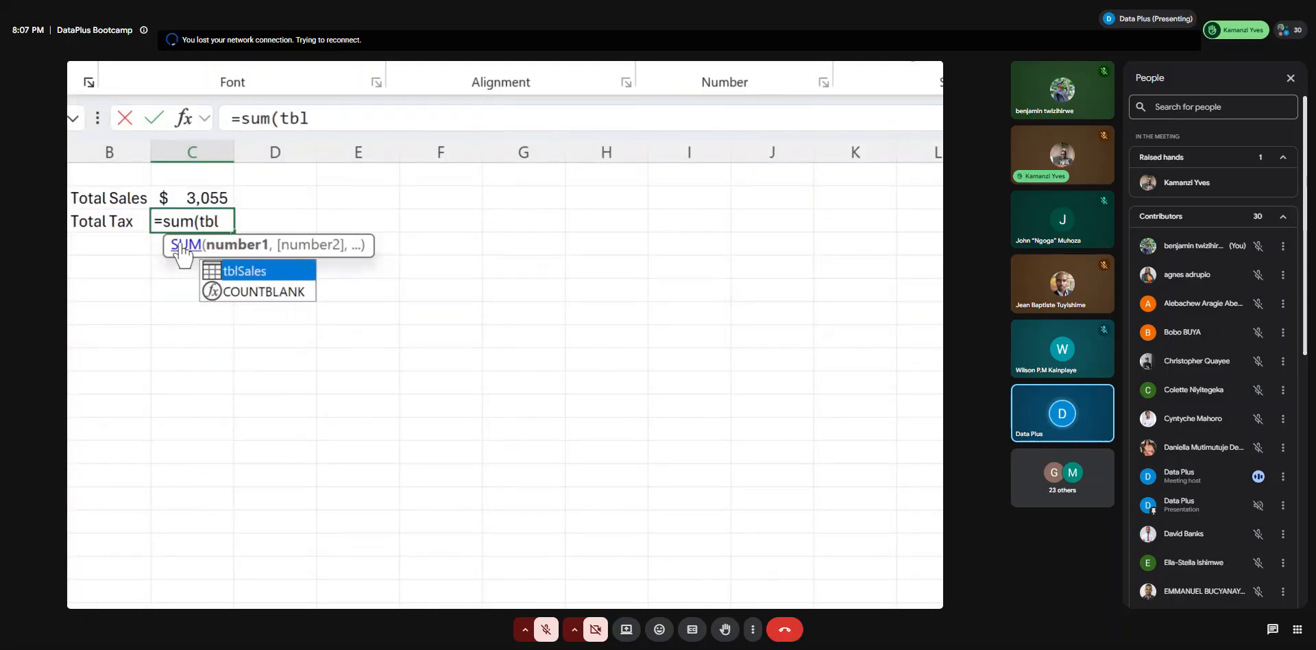
{"action": "double_click", "coordinate": [235, 271]}
{"action": "type", "text": "[T"}
{"action": "double_click", "coordinate": [305, 280]}
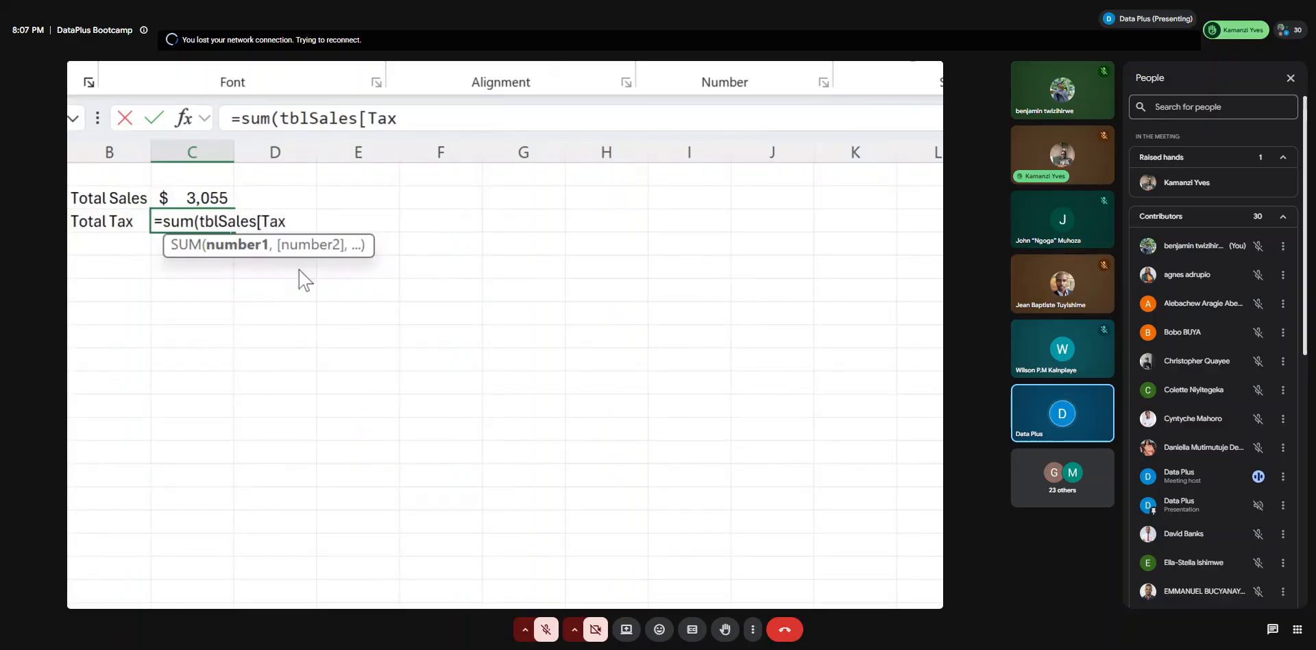
{"action": "type", "text": "])"}
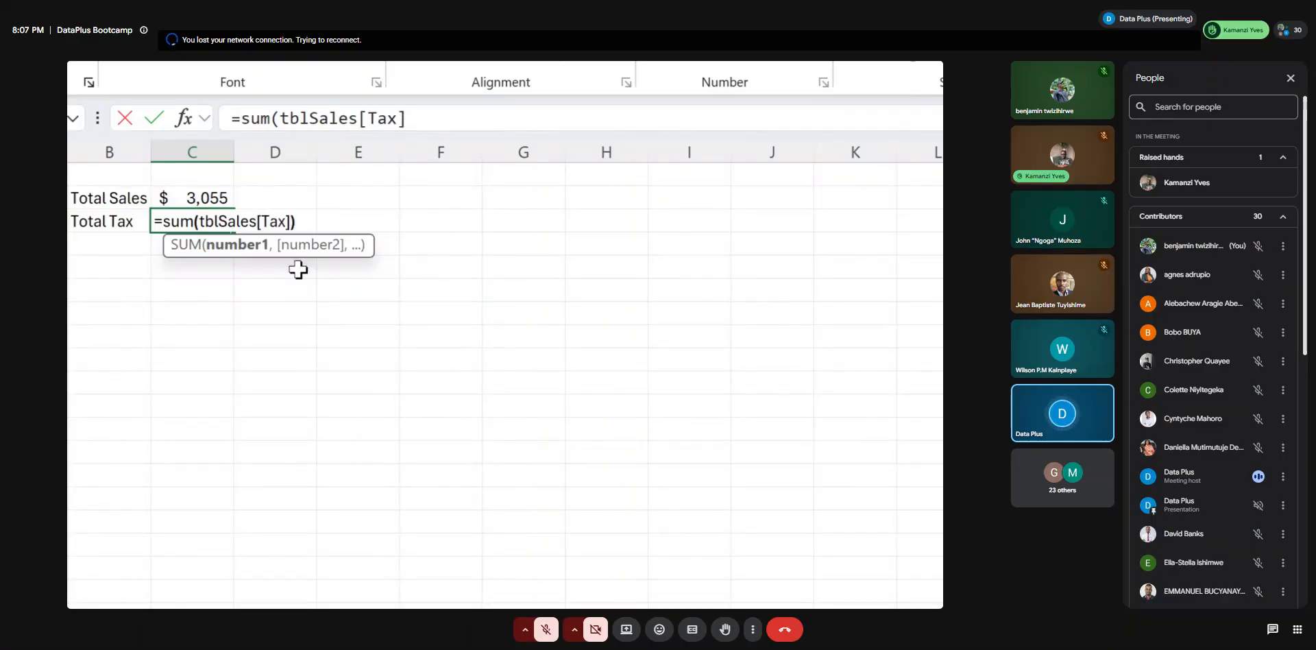
{"action": "key", "text": "Return"}
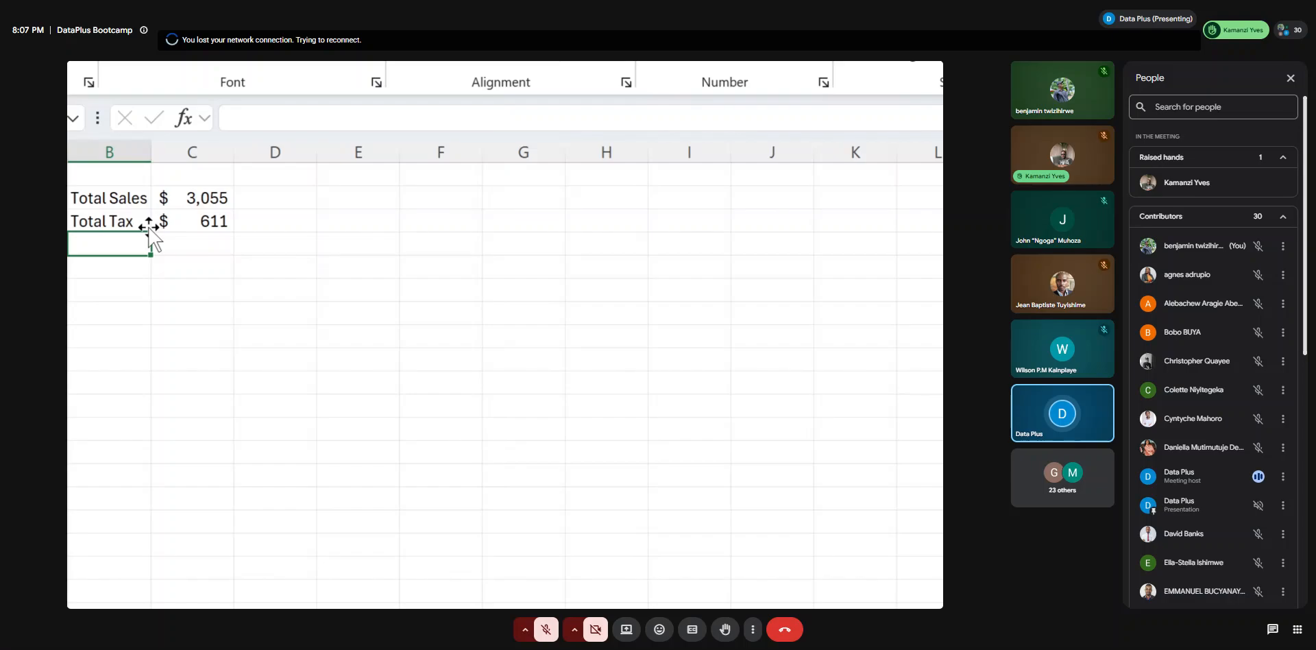
{"action": "double_click", "coordinate": [192, 222]}
{"action": "key", "text": "Return"}
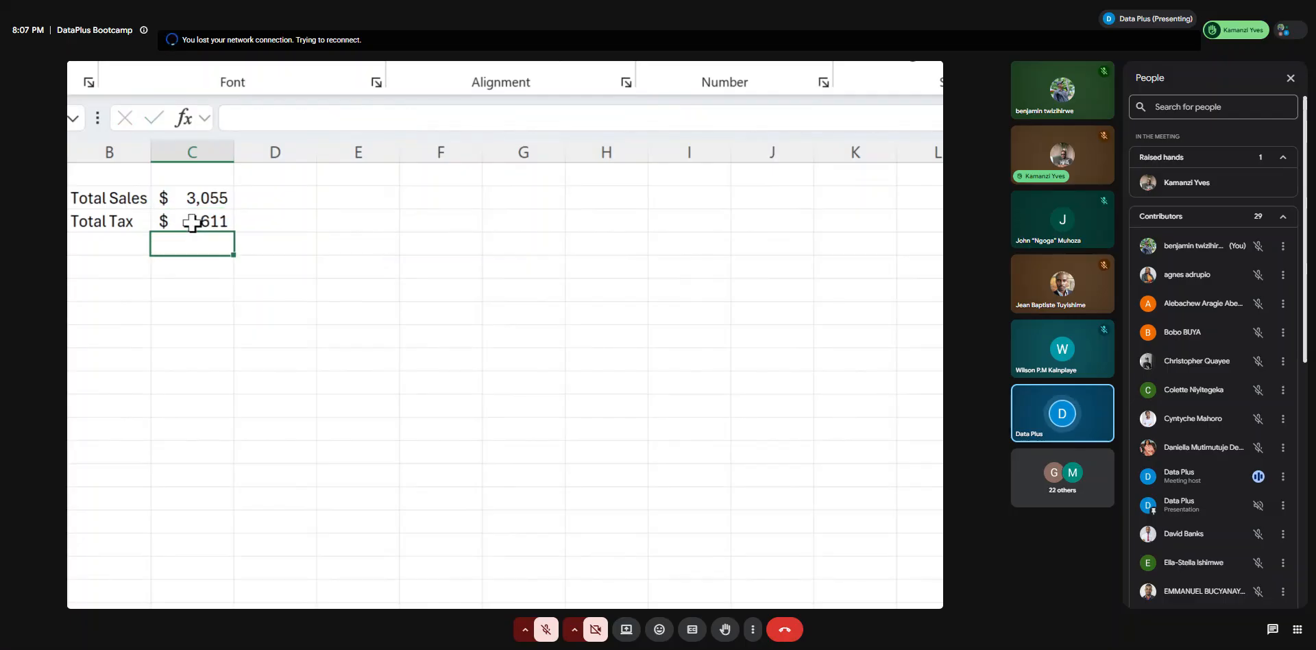
Examine the table on the tblSales sheet, the Tax Rate cells on the Sales sheet, and the totals on Sheet3
{"action": "left_click", "coordinate": [187, 556]}
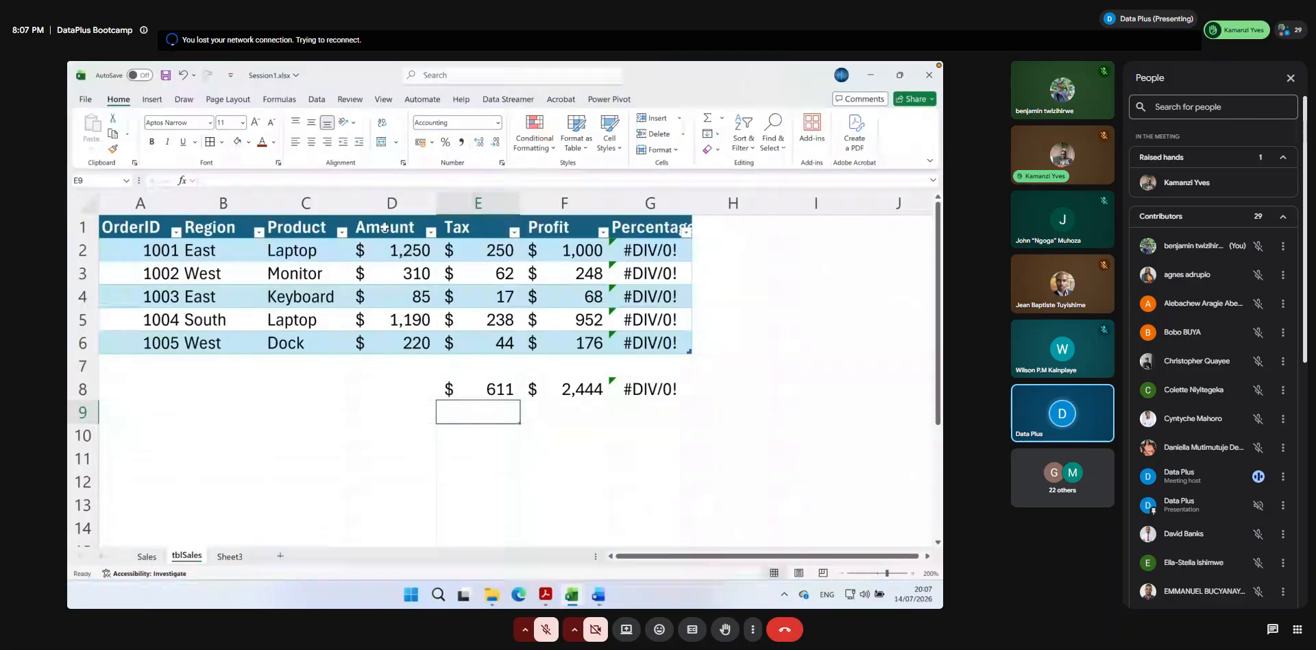
{"action": "left_click", "coordinate": [150, 561]}
{"action": "left_click_drag", "start_coordinate": [269, 244], "coordinate": [336, 238]}
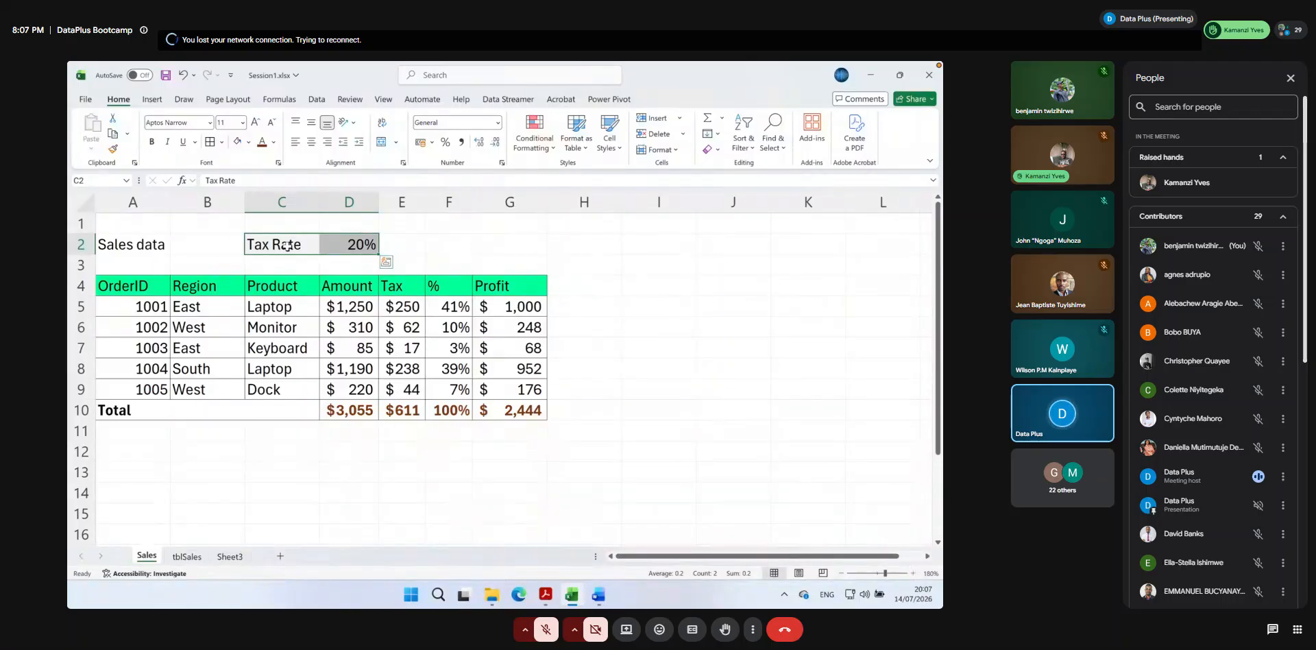
{"action": "left_click", "coordinate": [288, 245]}
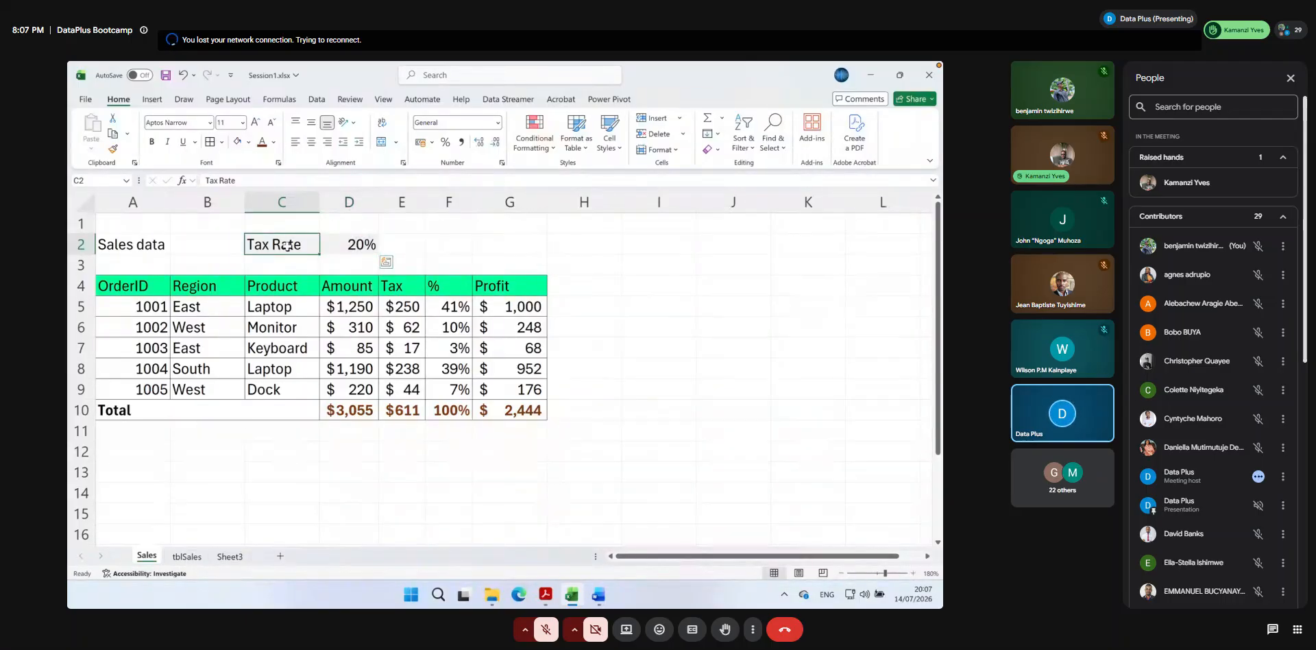
{"action": "left_click", "coordinate": [288, 245]}
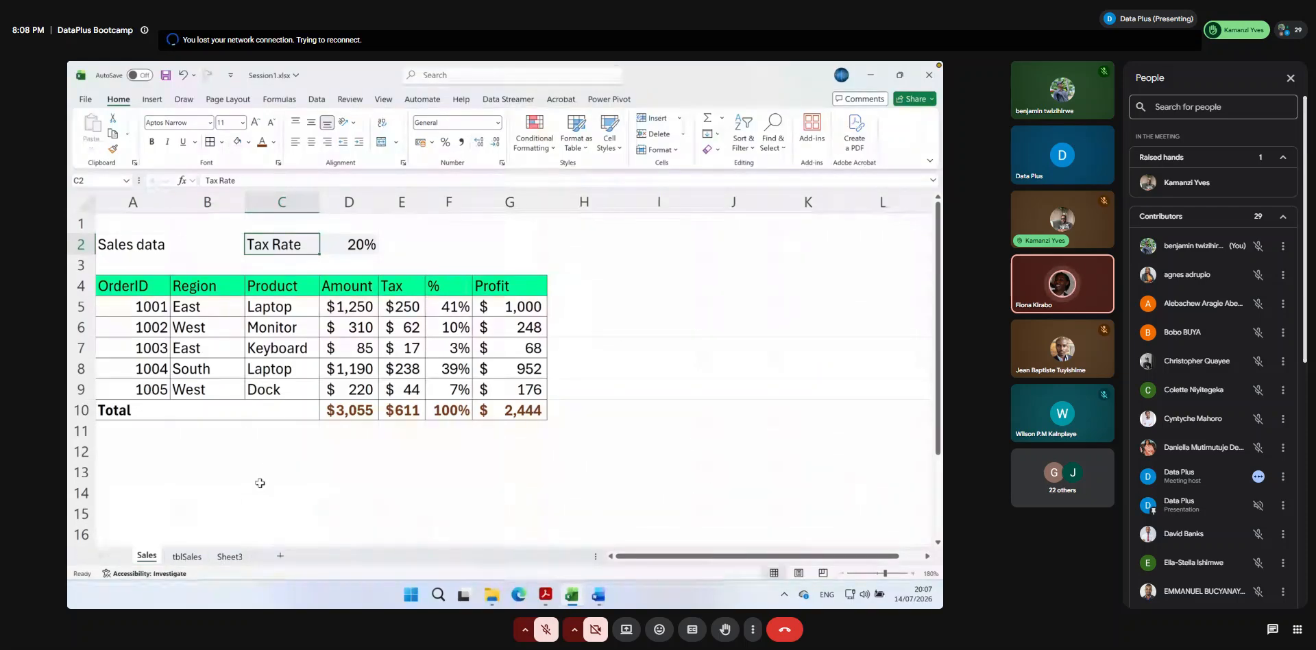
{"action": "left_click", "coordinate": [233, 556]}
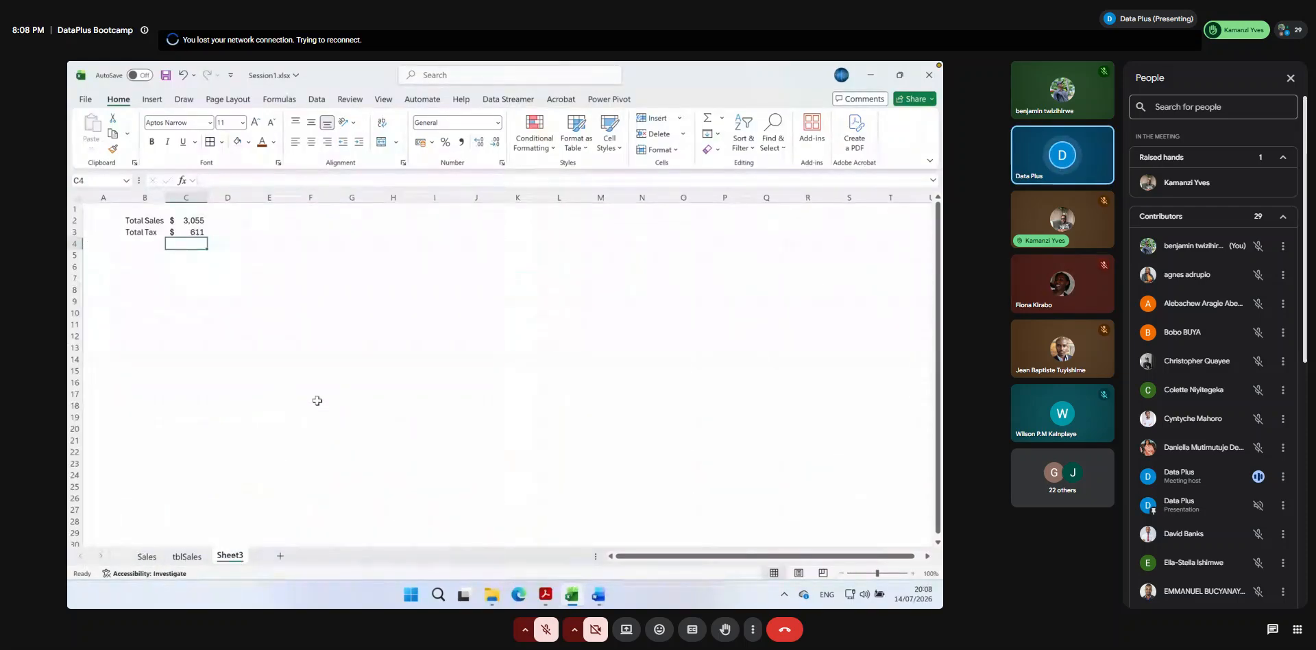
{"action": "left_click", "coordinate": [912, 572]}
{"action": "left_click", "coordinate": [913, 573]}
{"action": "left_click", "coordinate": [913, 573]}
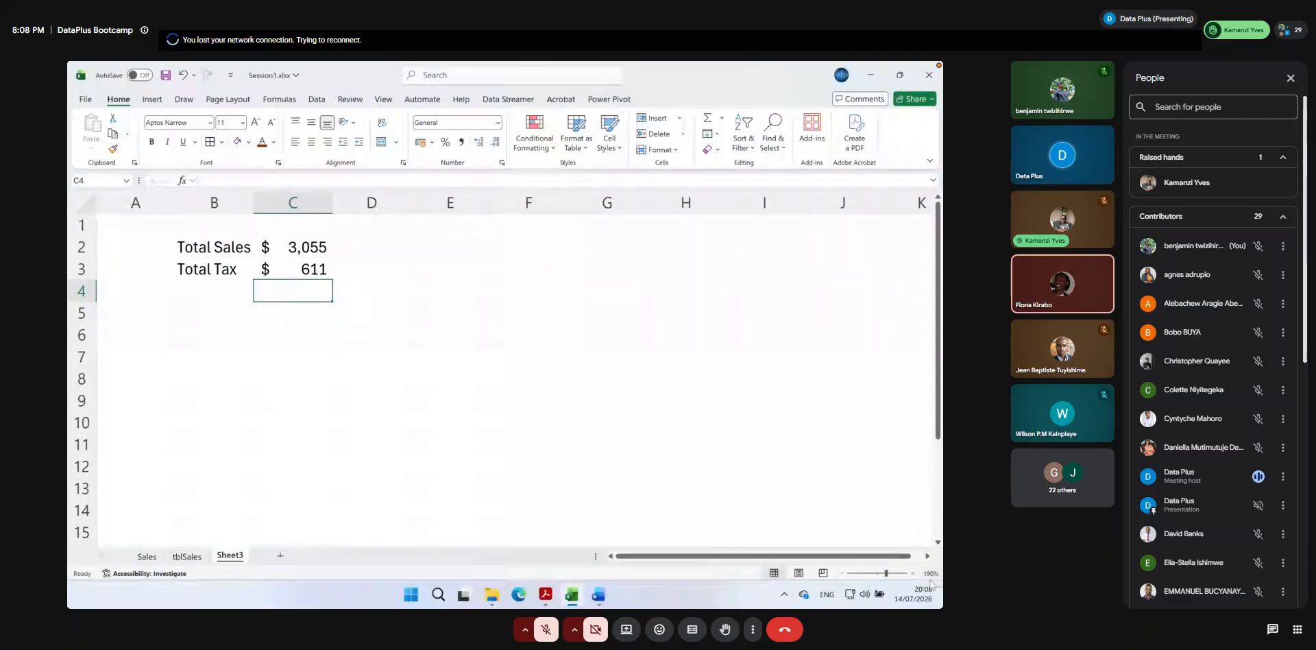
{"action": "left_click", "coordinate": [913, 573]}
{"action": "left_click", "coordinate": [913, 573]}
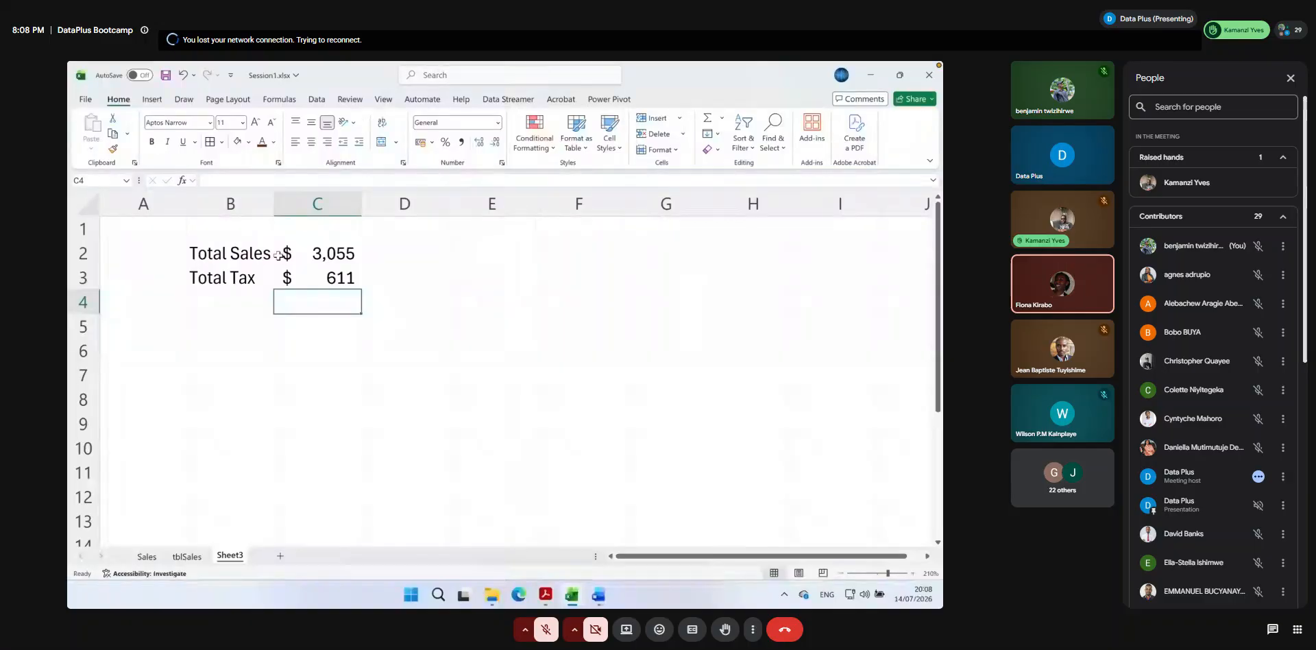
Fill the SUM formula from E8 into D8 on the tblSales sheet to total the Amount column, and check the D8 formula
{"action": "left_click", "coordinate": [192, 559]}
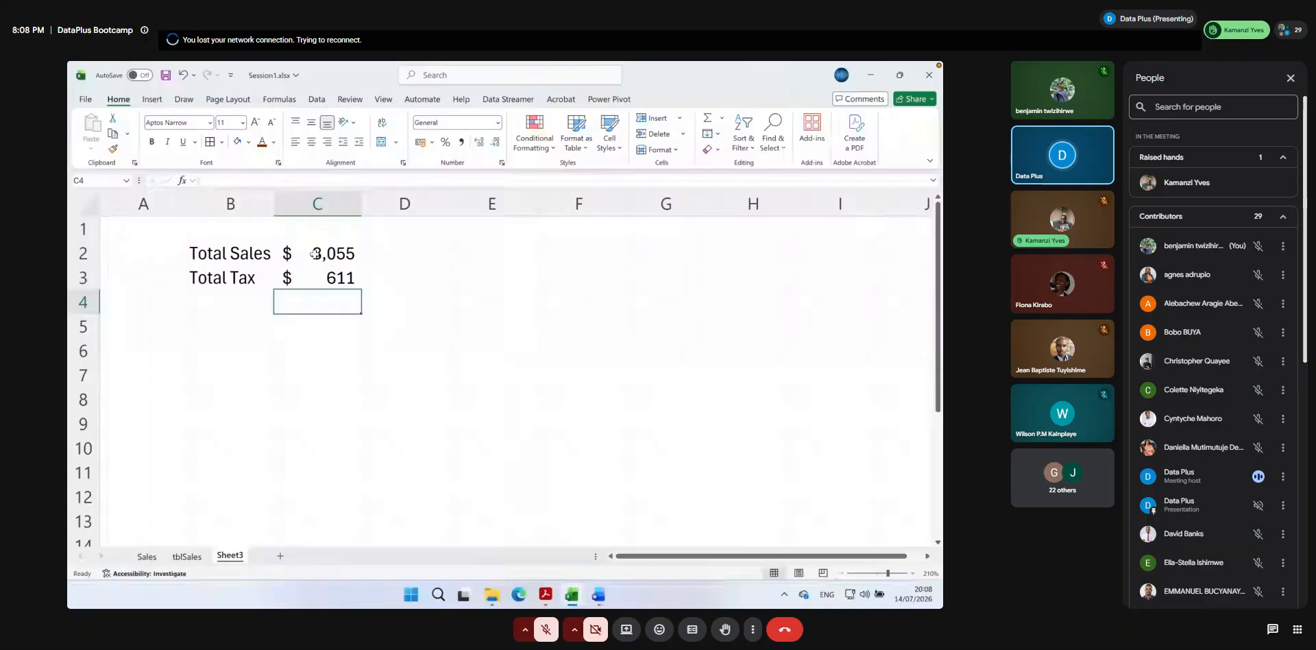
{"action": "left_click", "coordinate": [1291, 79]}
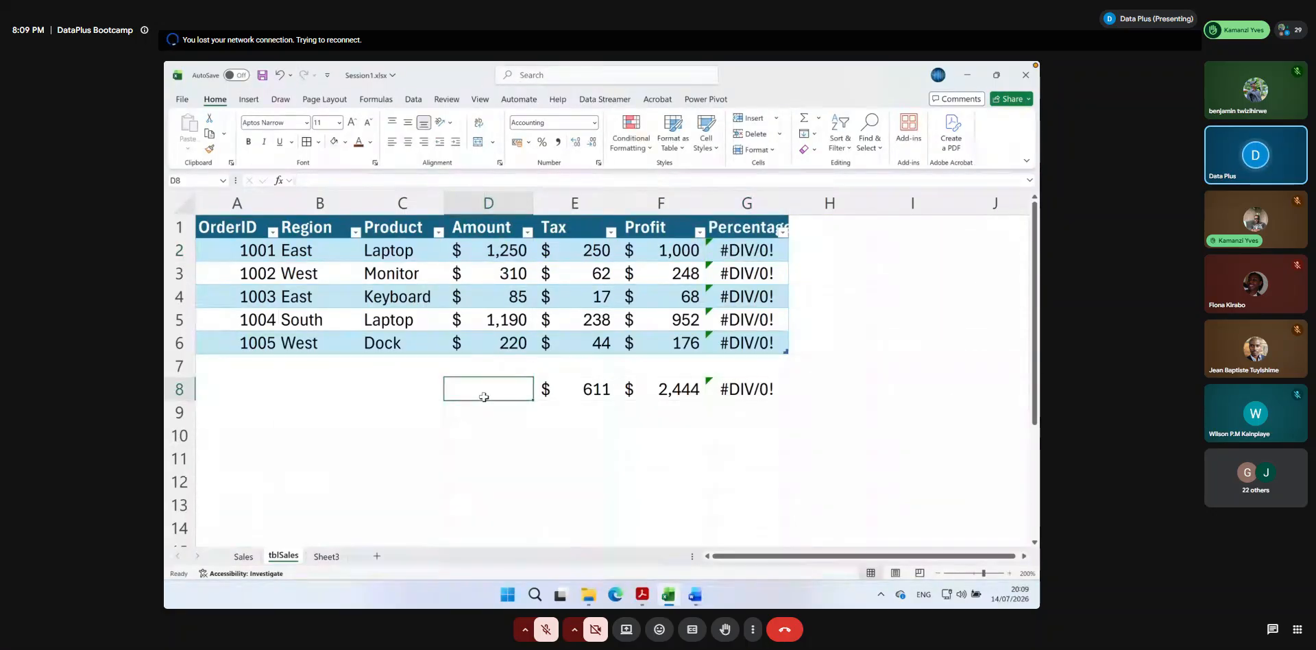
{"action": "left_click", "coordinate": [593, 391]}
{"action": "left_click_drag", "start_coordinate": [613, 401], "coordinate": [471, 396]}
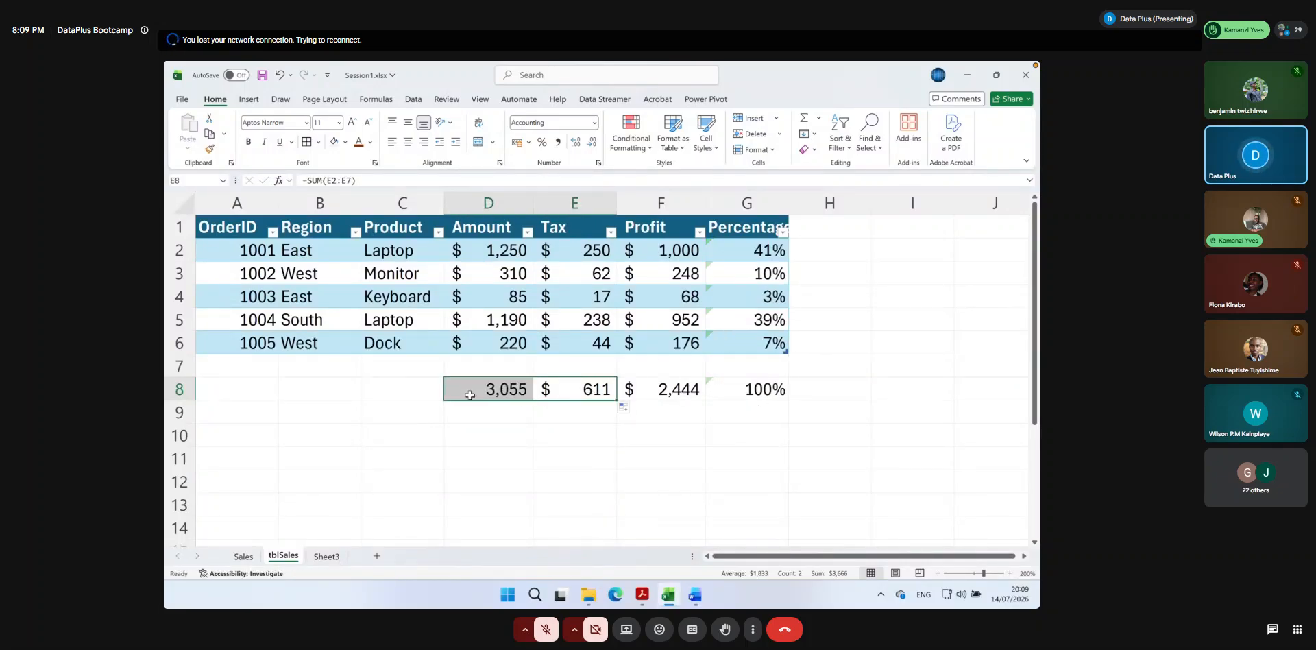
{"action": "left_click", "coordinate": [473, 394]}
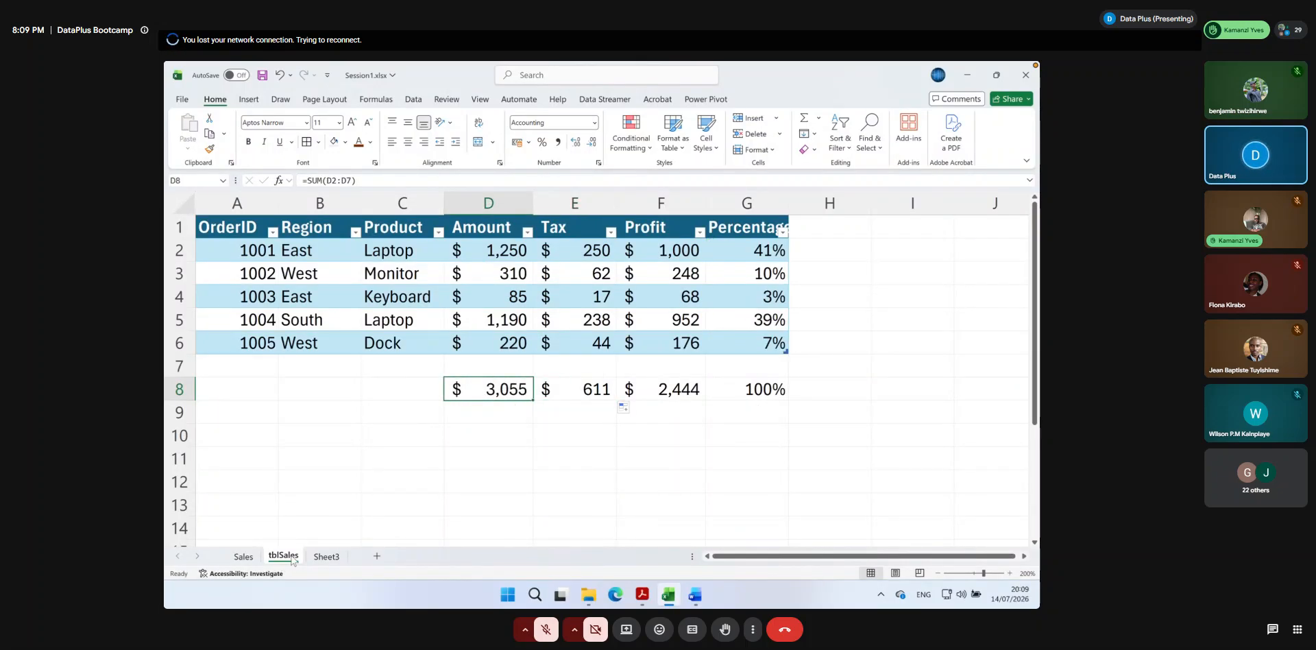
Clear the Total Sales formula in C2 of Sheet3 and start a new SUM formula that references the tblSales table
{"action": "left_click", "coordinate": [327, 556]}
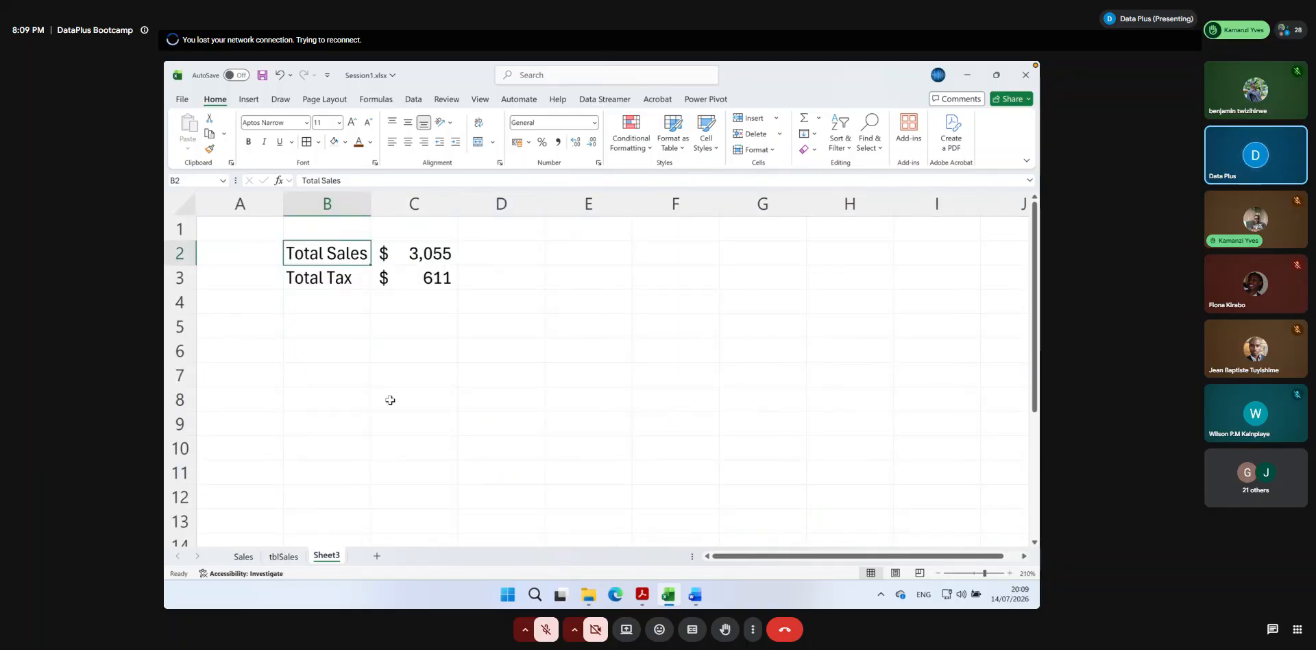
{"action": "left_click", "coordinate": [410, 255]}
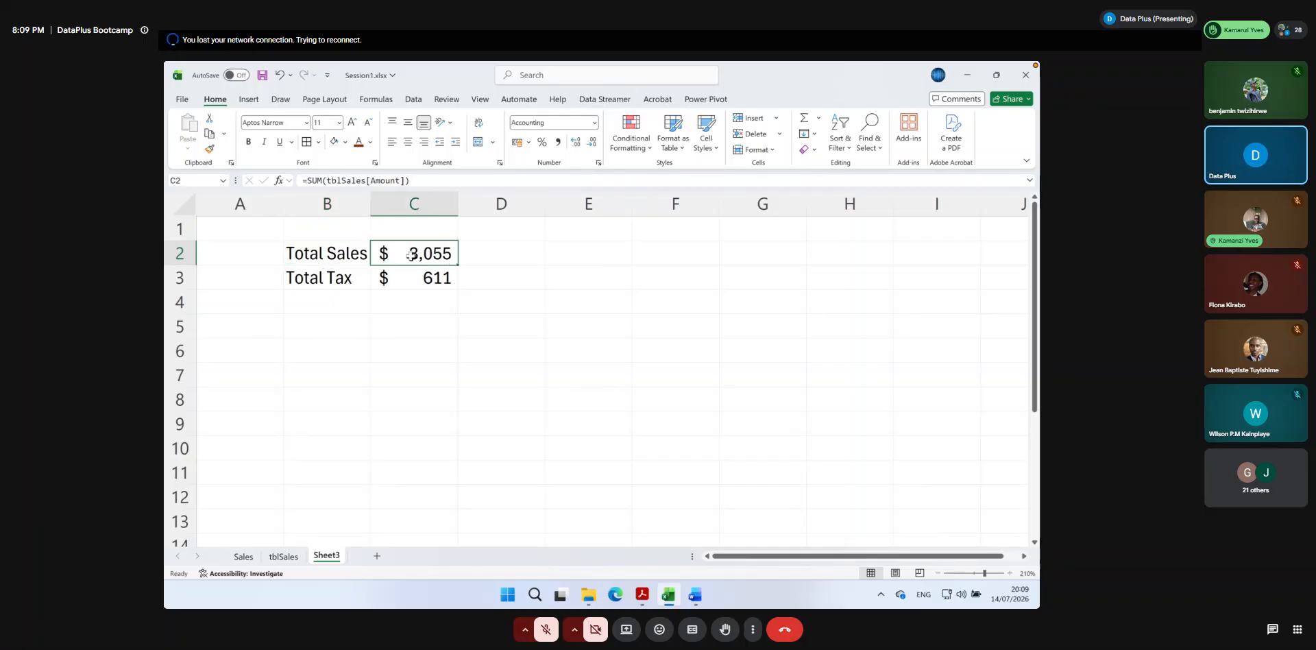
{"action": "key", "text": "BackSpace"}
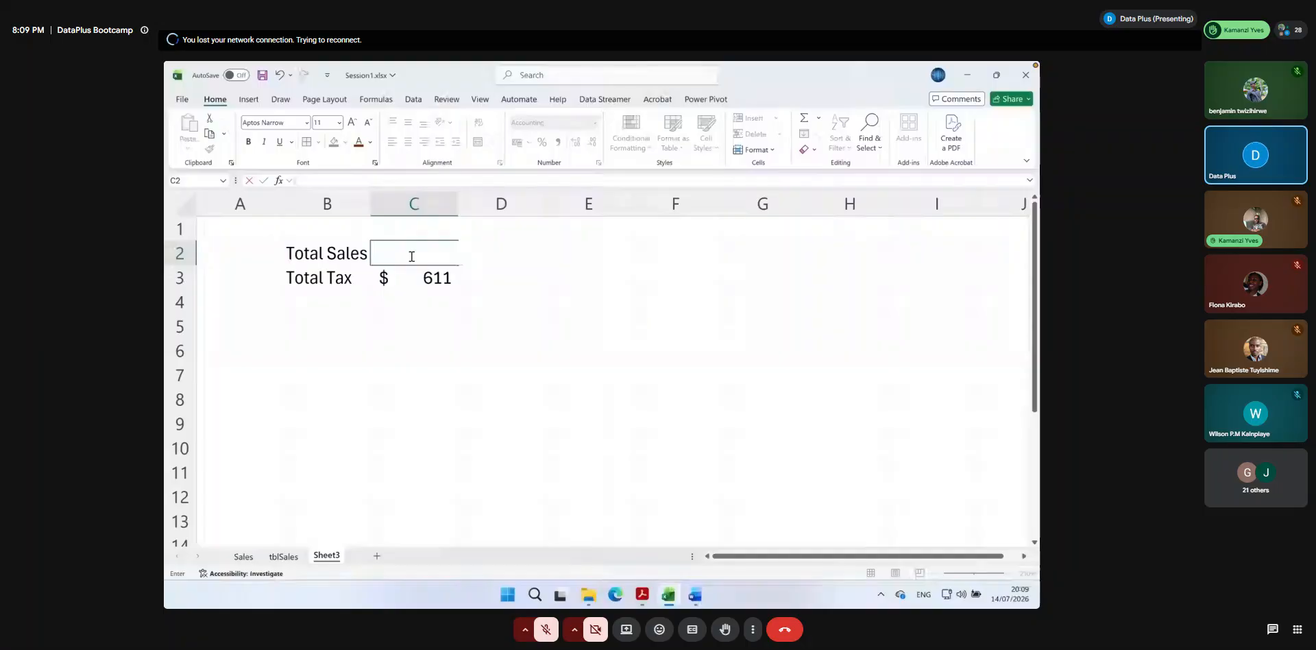
{"action": "type", "text": "=sum"}
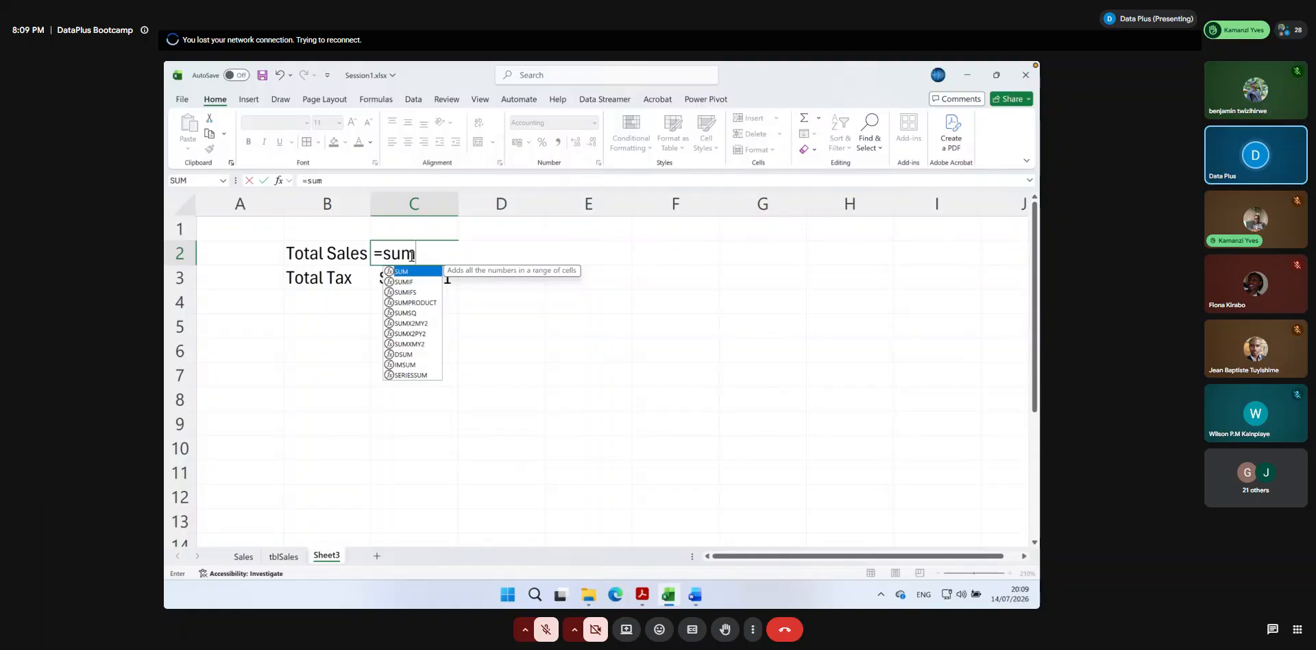
{"action": "type", "text": "("}
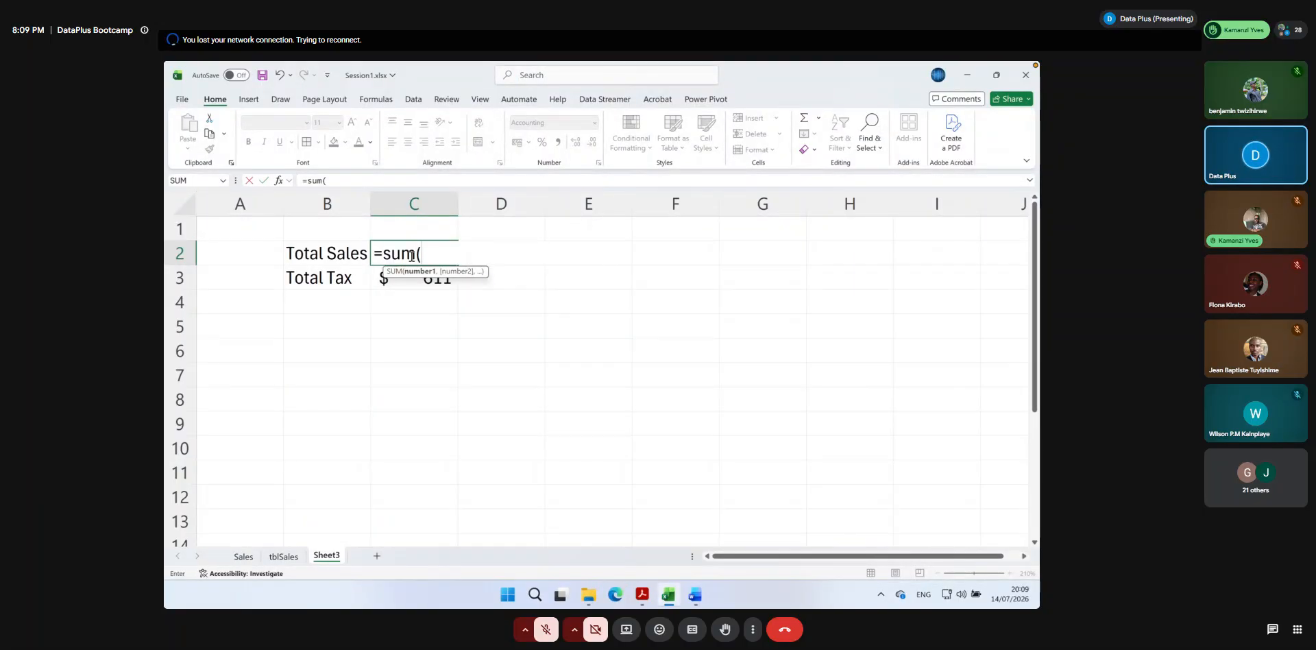
{"action": "type", "text": "tbl"}
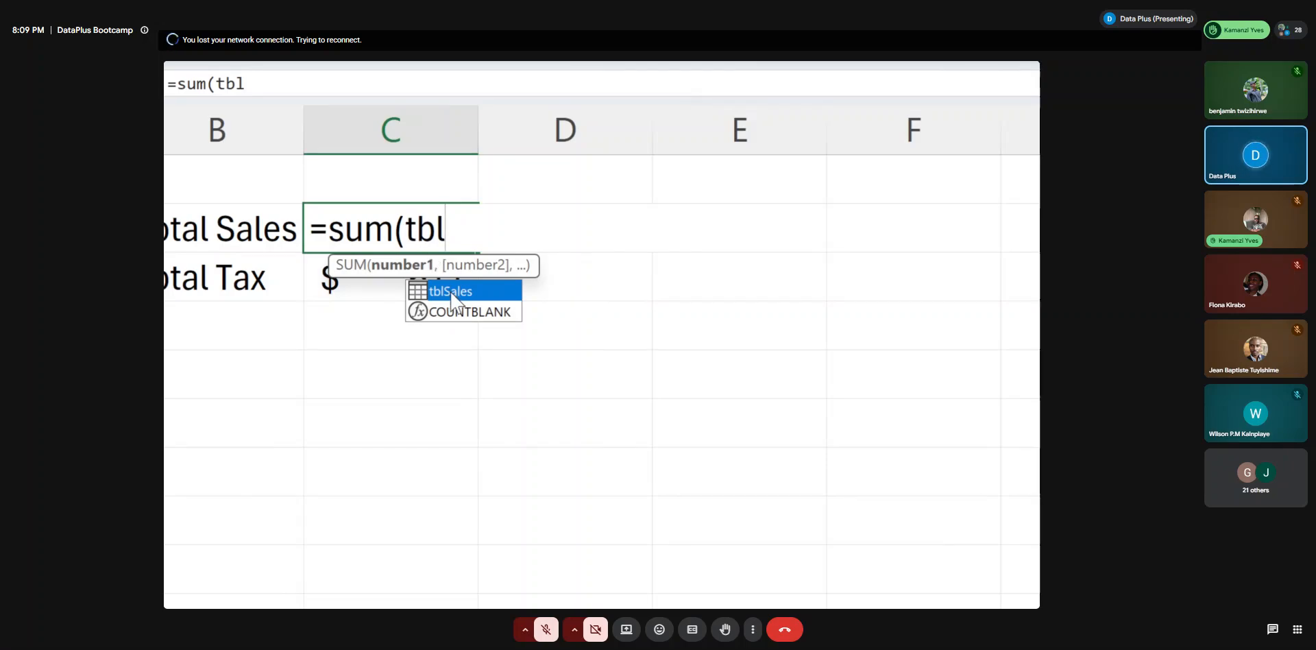
{"action": "double_click", "coordinate": [452, 292]}
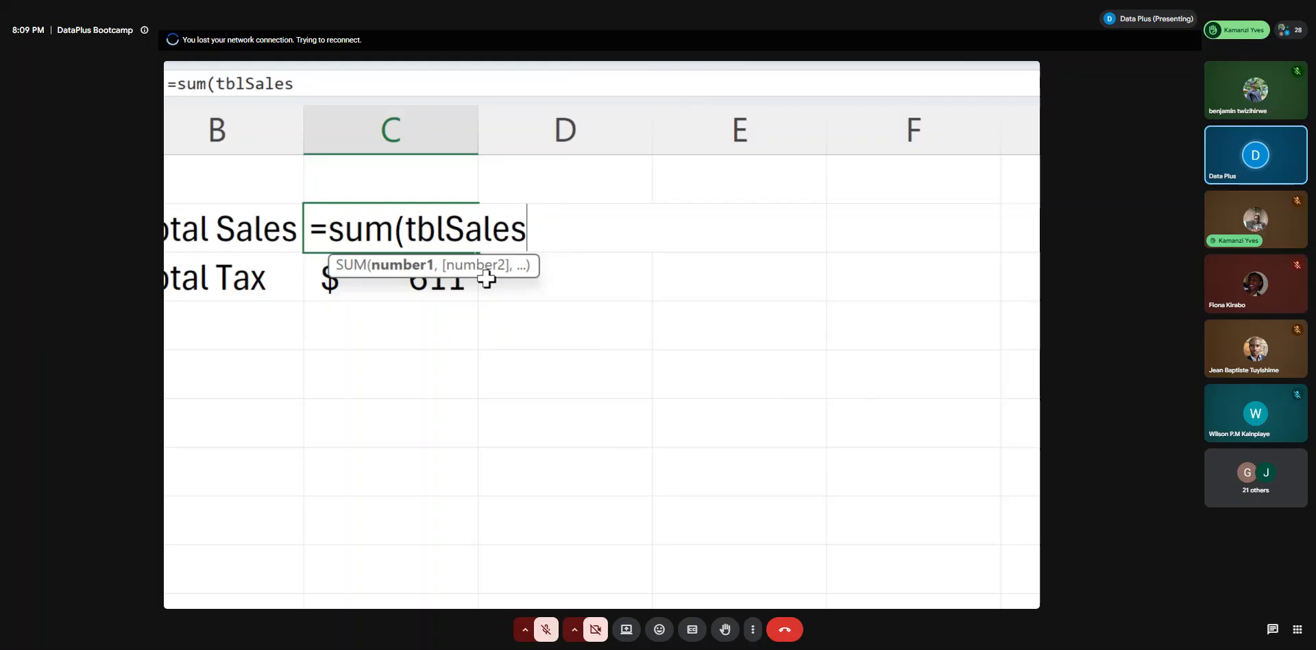
Add the Amount column to the table reference in C2, examine it, and complete the formula as =SUM(tblSales[Amount])
{"action": "type", "text": "["}
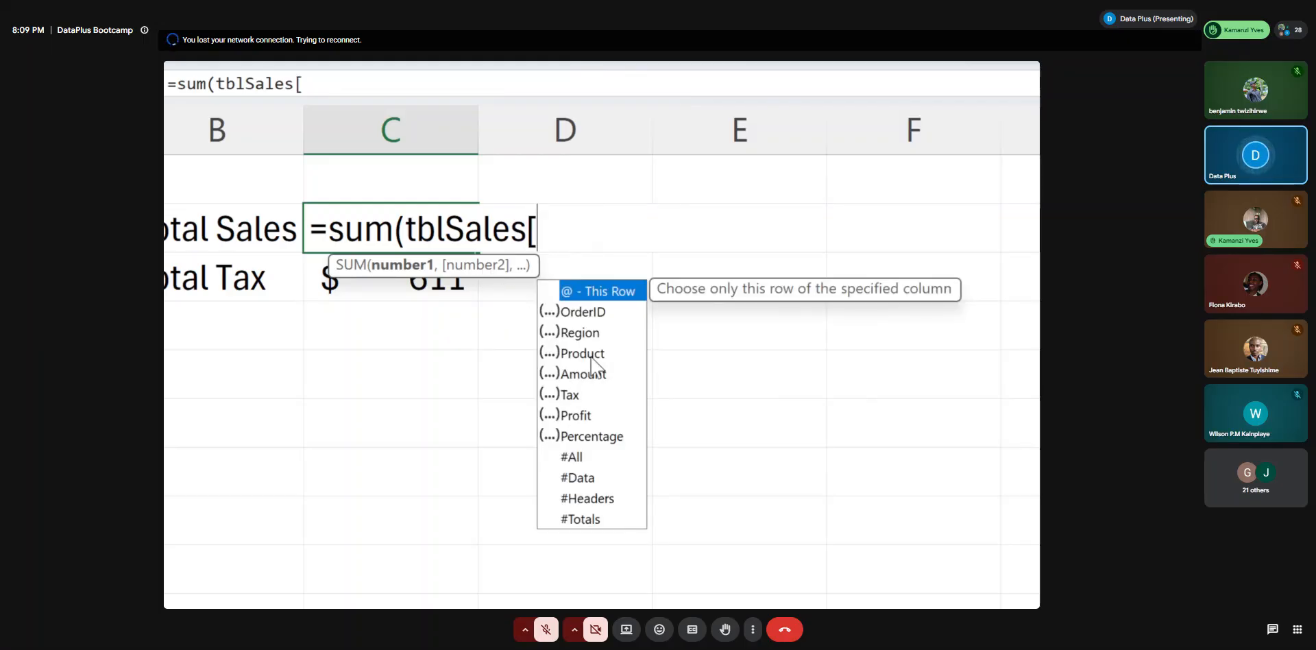
{"action": "left_click", "coordinate": [574, 374]}
{"action": "double_click", "coordinate": [576, 375]}
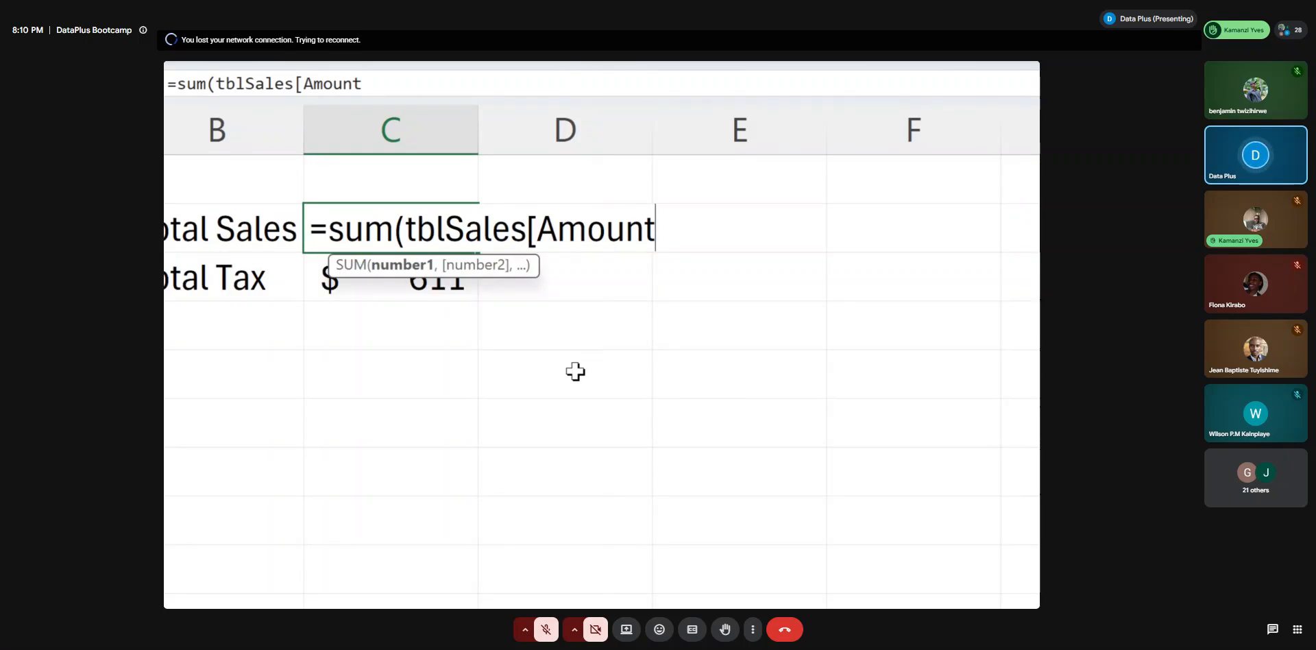
{"action": "left_click", "coordinate": [537, 228]}
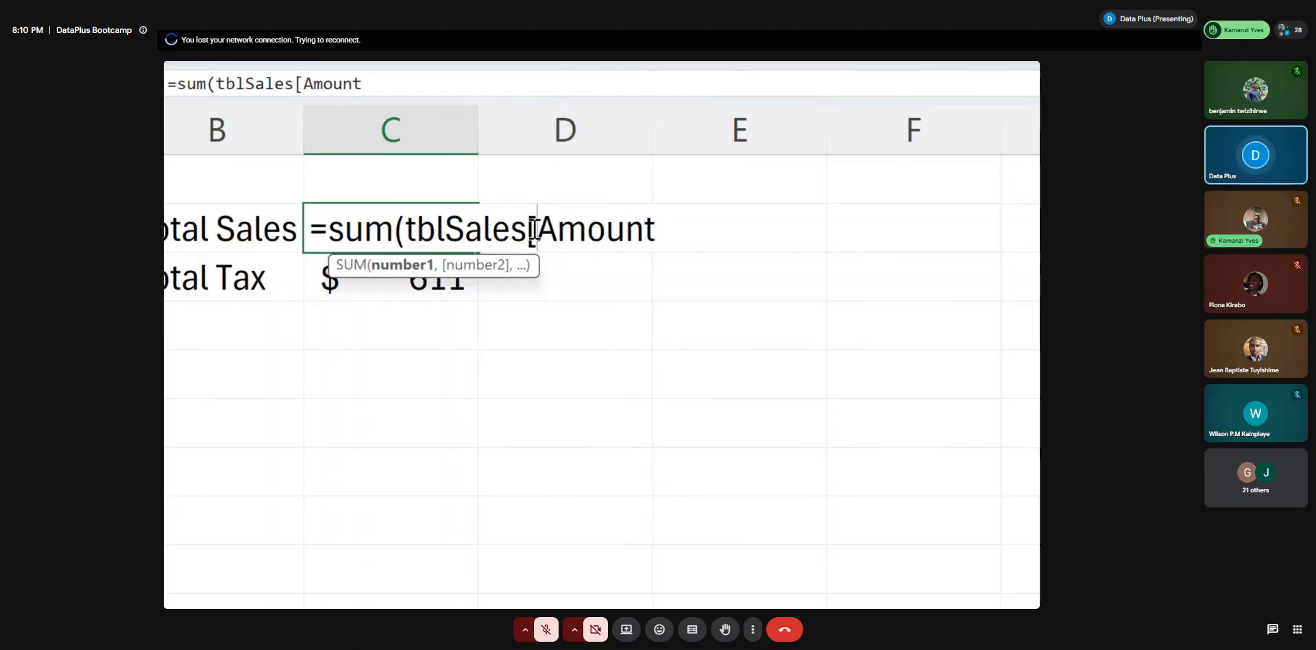
{"action": "left_click_drag", "start_coordinate": [535, 227], "coordinate": [653, 232]}
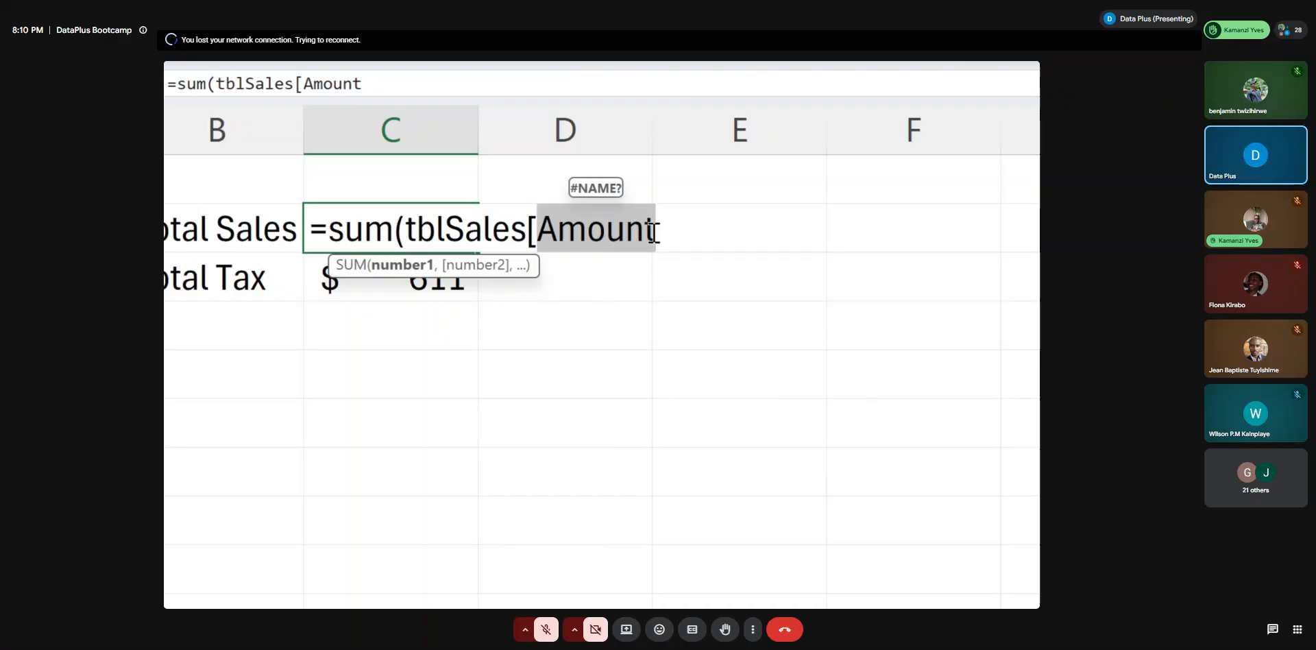
{"action": "left_click", "coordinate": [652, 232]}
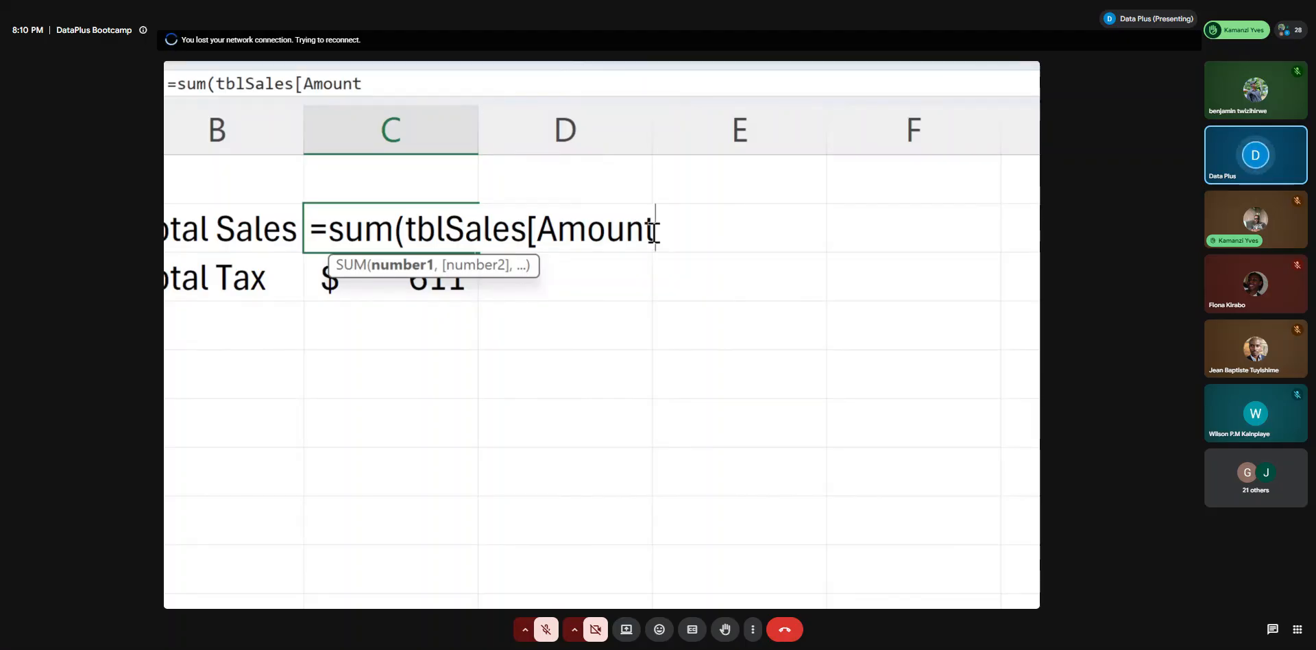
{"action": "type", "text": "])"}
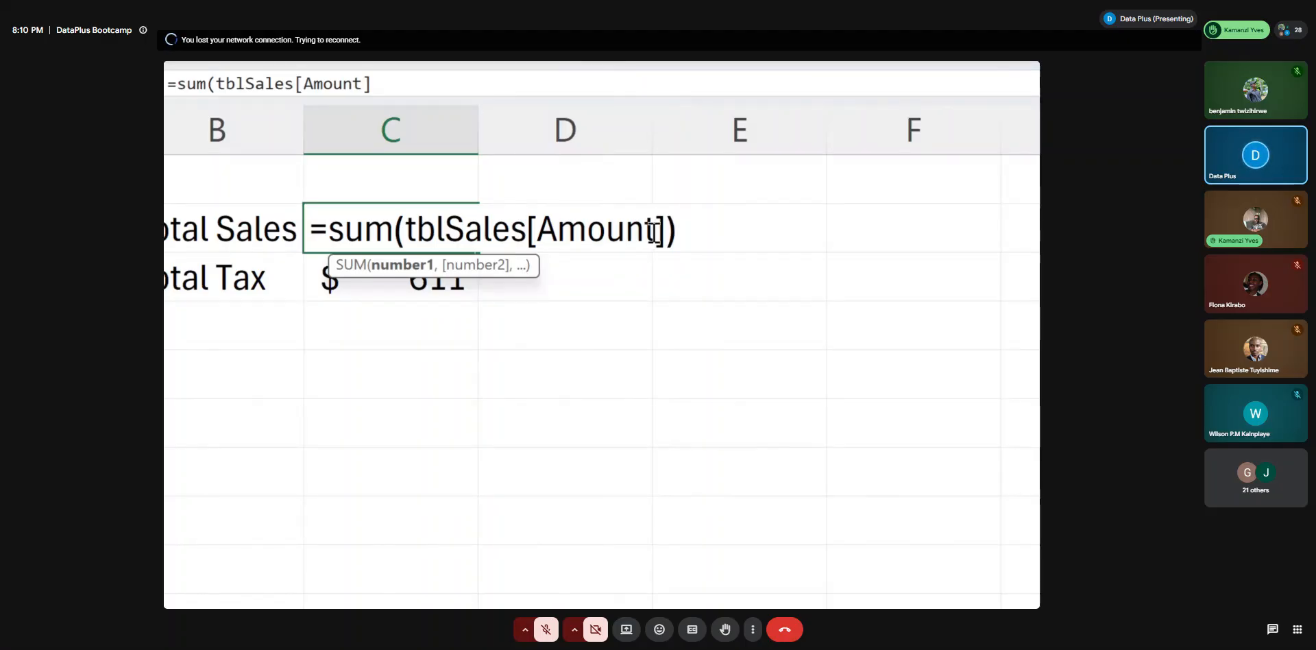
{"action": "key", "text": "Return"}
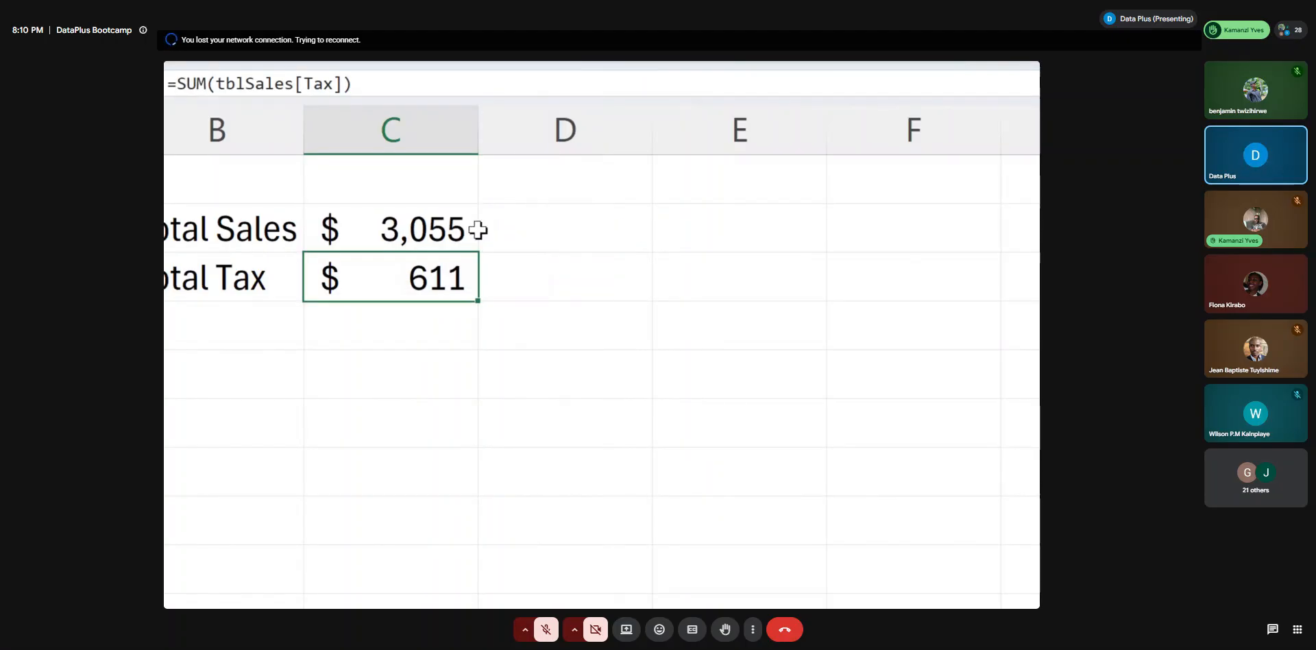
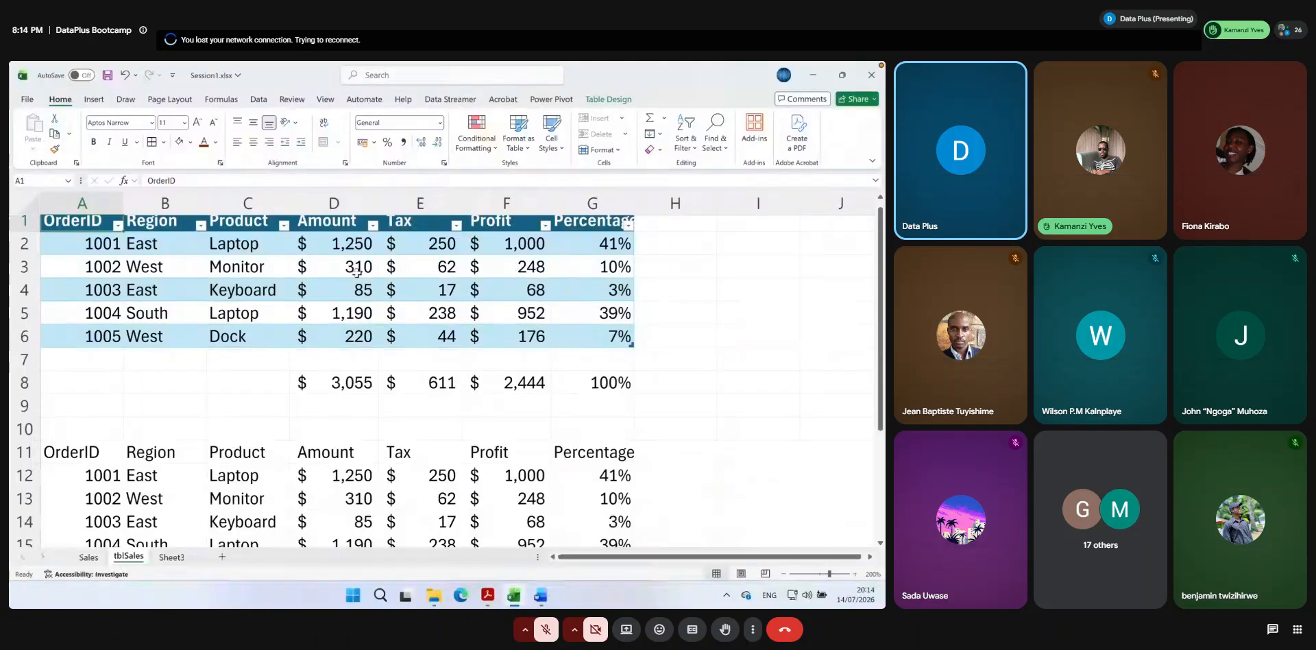
Compare the formatted table in A1:G6 with the plain copy of the sales data in rows 11 to 16 on the tblSales sheet
{"action": "scroll", "coordinate": [356, 273], "scroll_direction": "down", "scroll_amount": 2}
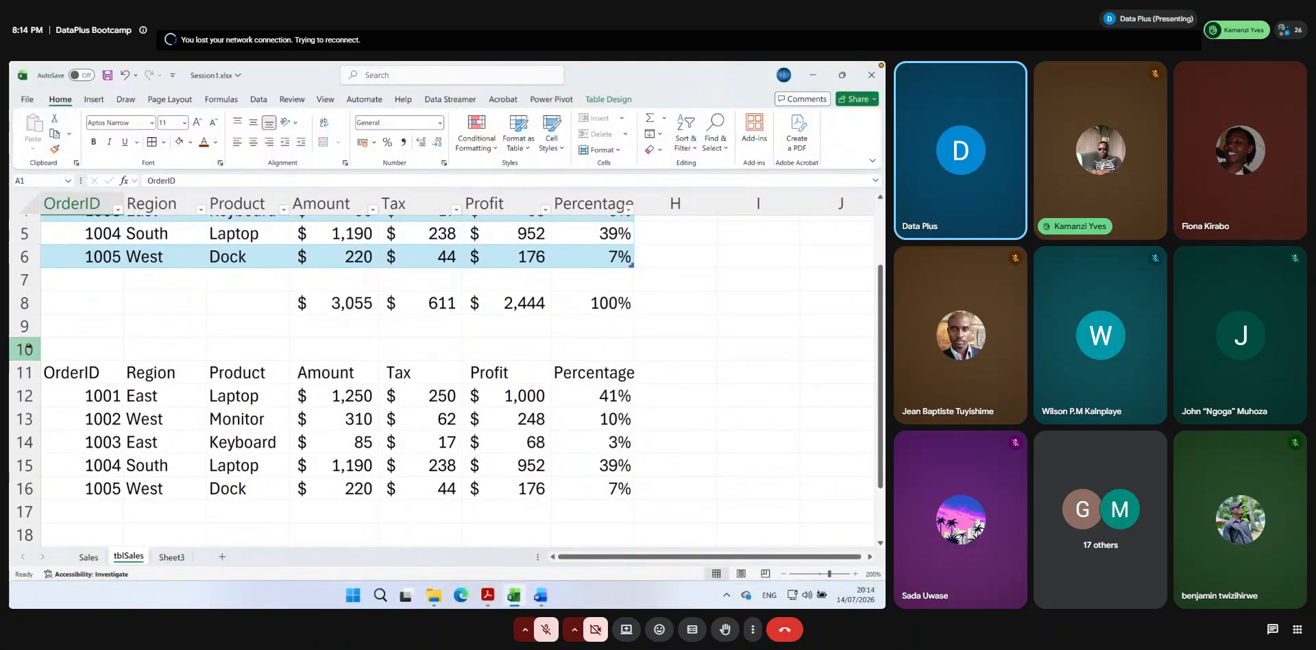
{"action": "left_click_drag", "start_coordinate": [28, 348], "coordinate": [28, 488]}
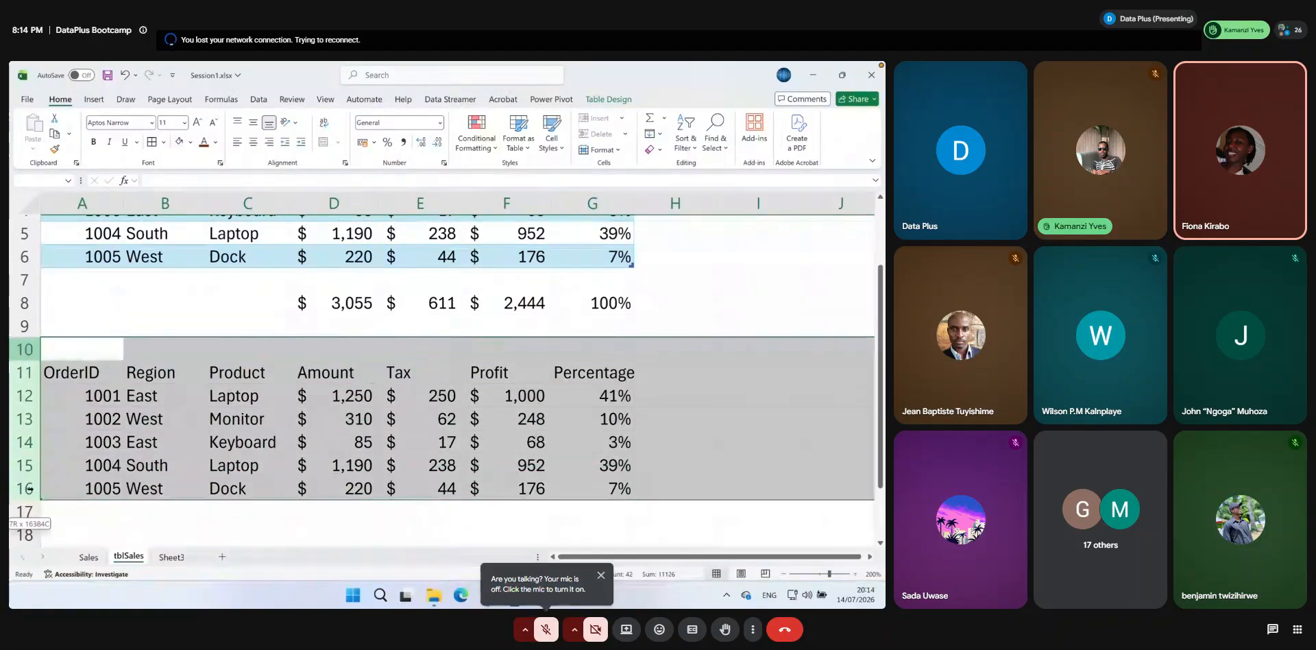
{"action": "left_click", "coordinate": [89, 371]}
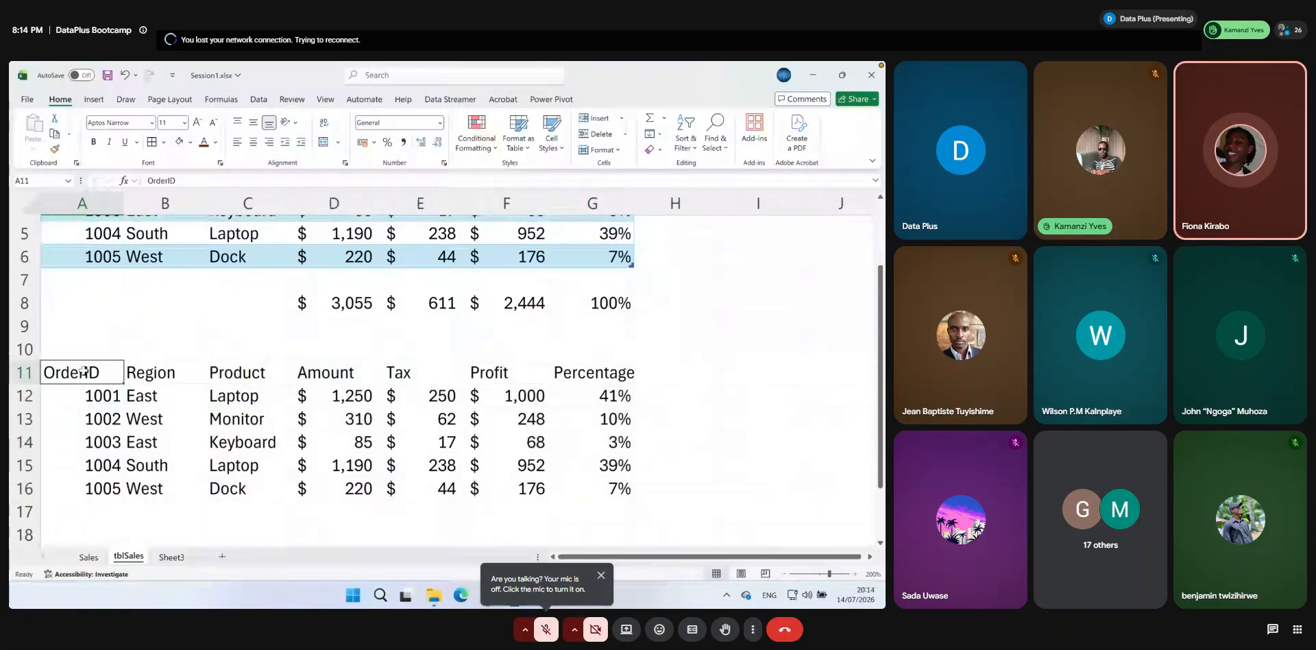
{"action": "scroll", "coordinate": [83, 371], "scroll_direction": "up", "scroll_amount": 1}
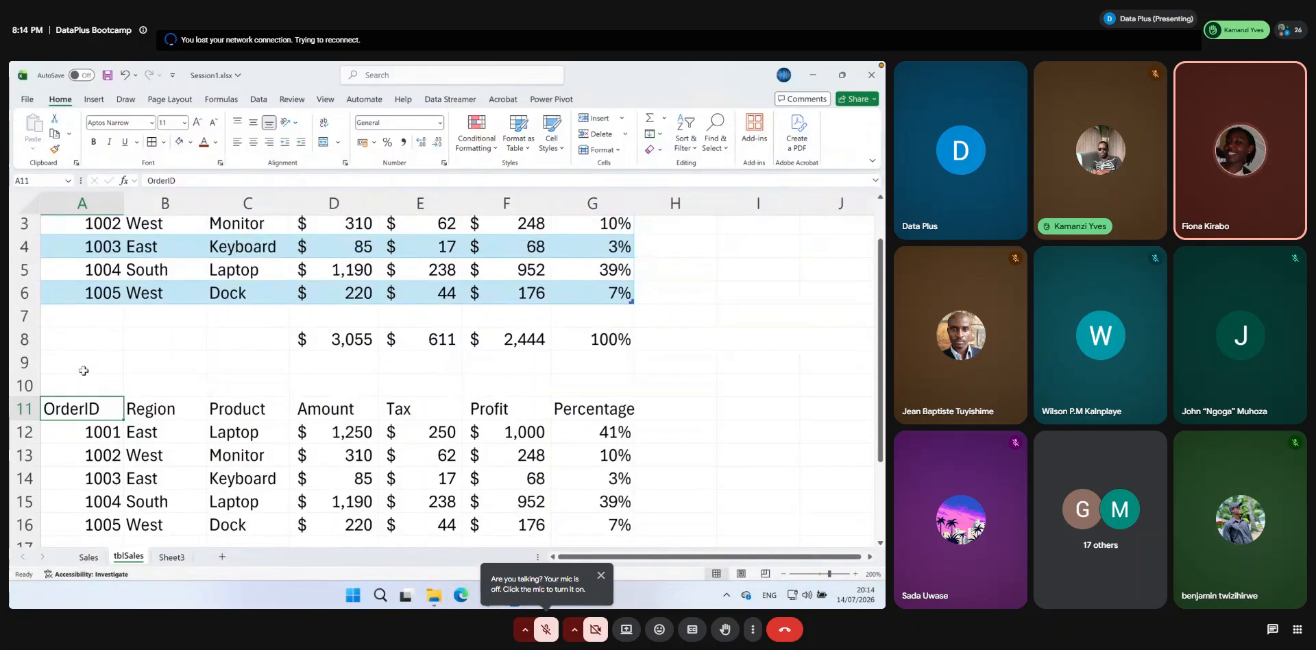
{"action": "scroll", "coordinate": [84, 370], "scroll_direction": "up", "scroll_amount": 1}
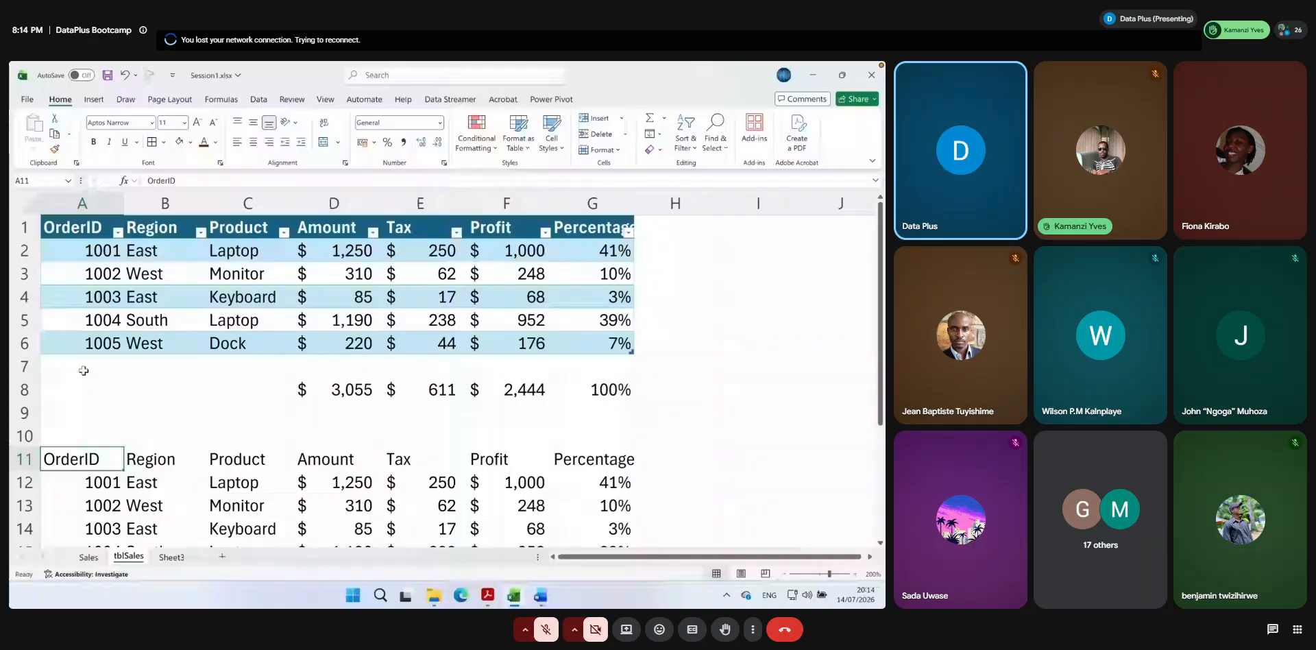
{"action": "scroll", "coordinate": [83, 370], "scroll_direction": "down", "scroll_amount": 1}
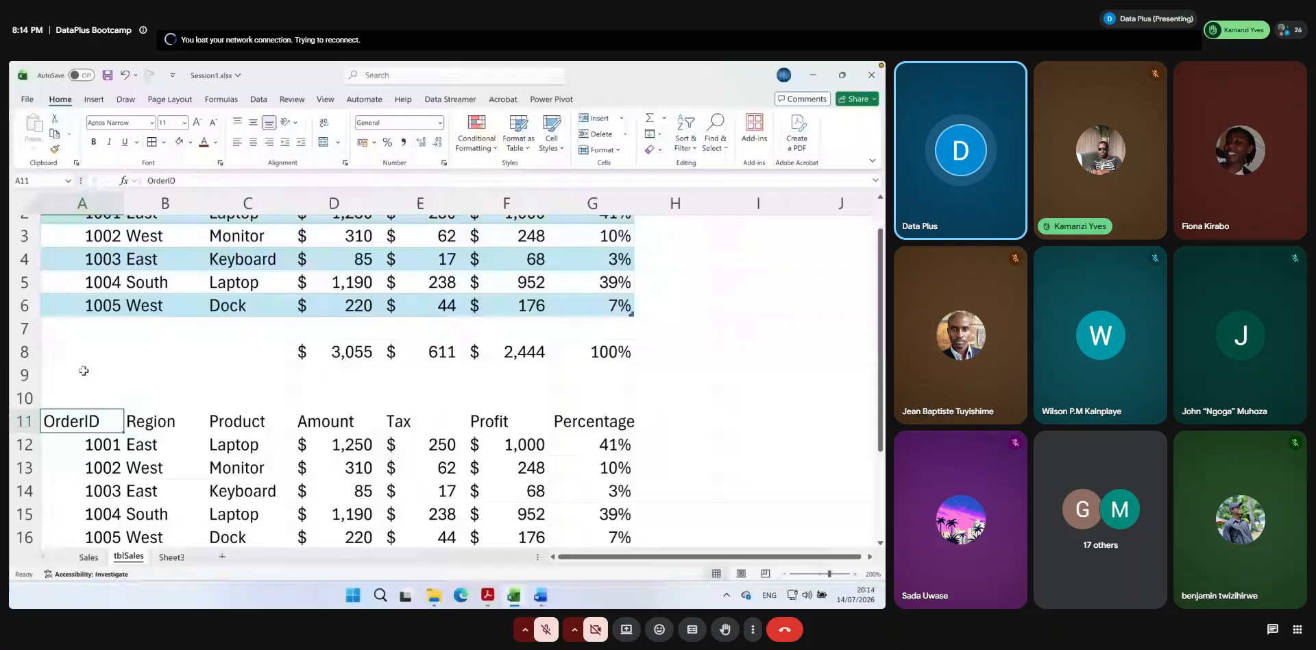
{"action": "scroll", "coordinate": [84, 370], "scroll_direction": "up", "scroll_amount": 1}
{"action": "left_click_drag", "start_coordinate": [69, 227], "coordinate": [620, 343]}
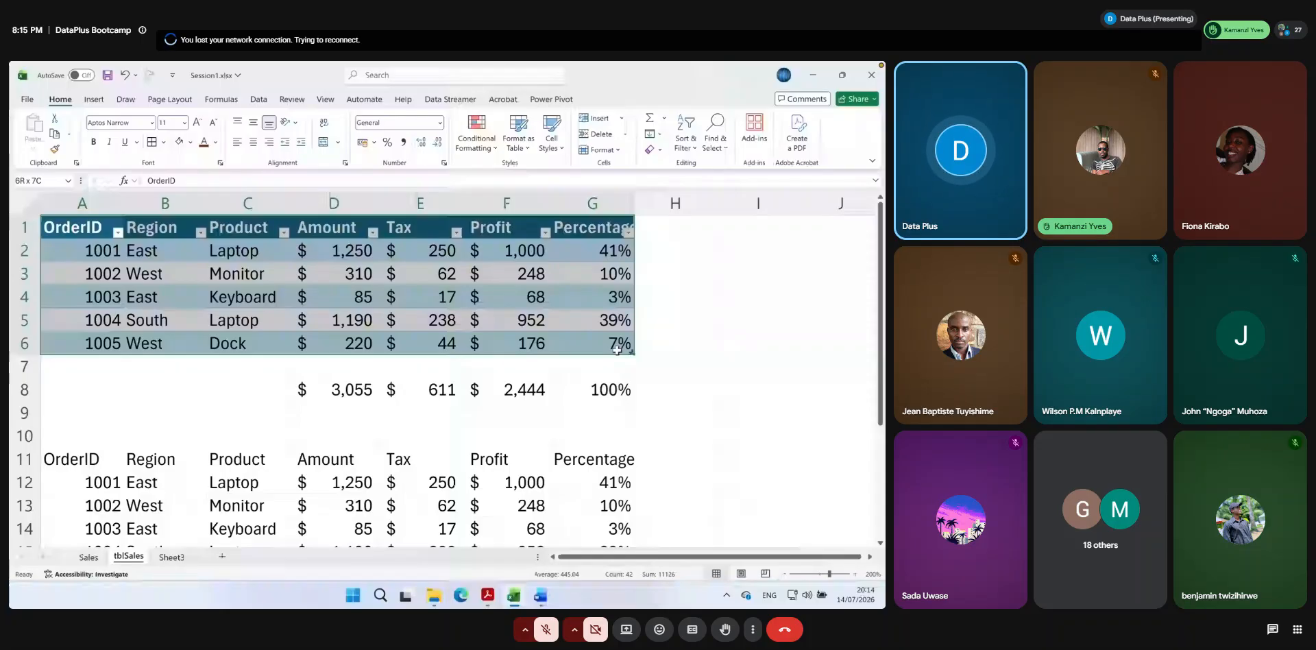
{"action": "scroll", "coordinate": [420, 481], "scroll_direction": "down", "scroll_amount": 1}
{"action": "left_click", "coordinate": [420, 482]}
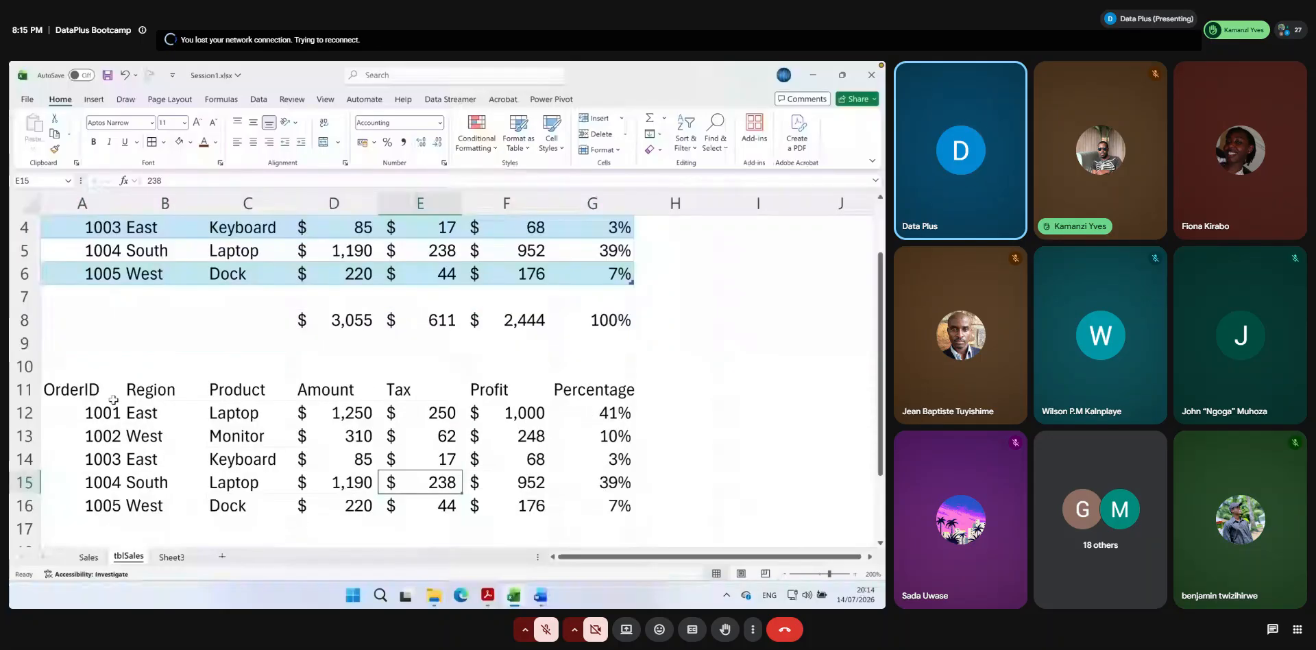
{"action": "left_click", "coordinate": [113, 399]}
{"action": "left_click", "coordinate": [248, 436]}
Start creating a table with headers from the plain sales data below the totals, and reselect its source range as A11:E16
{"action": "left_click", "coordinate": [55, 389]}
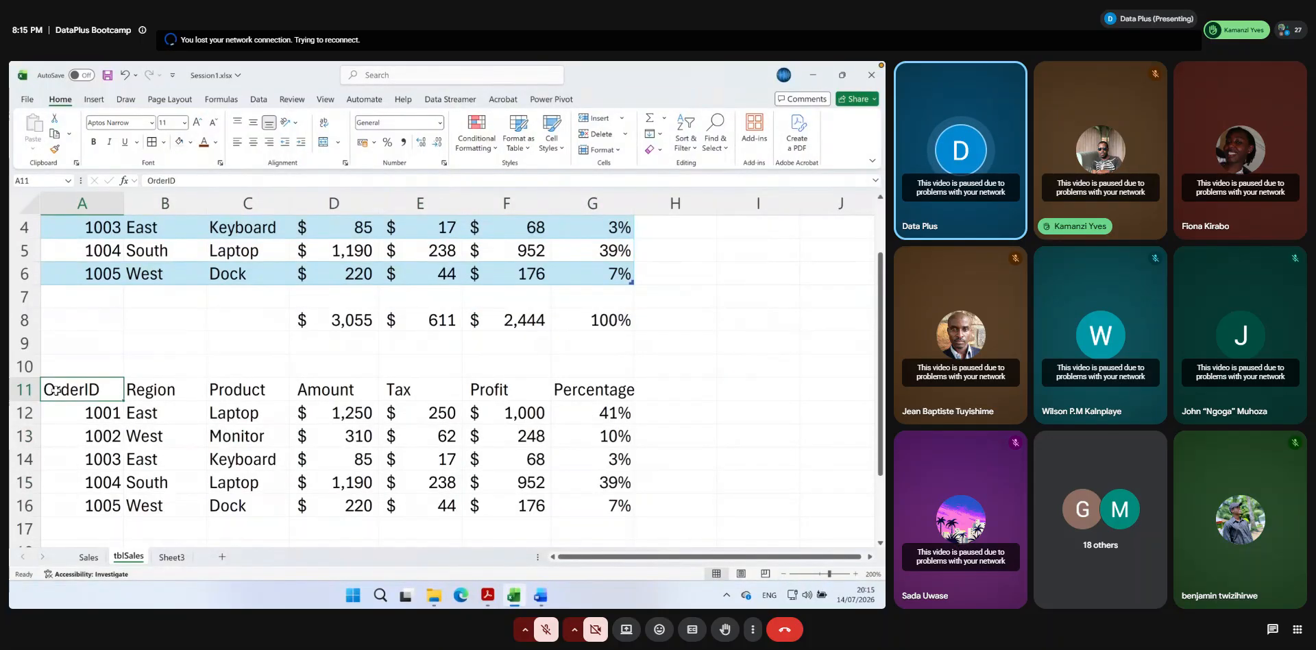
{"action": "left_click", "coordinate": [566, 386]}
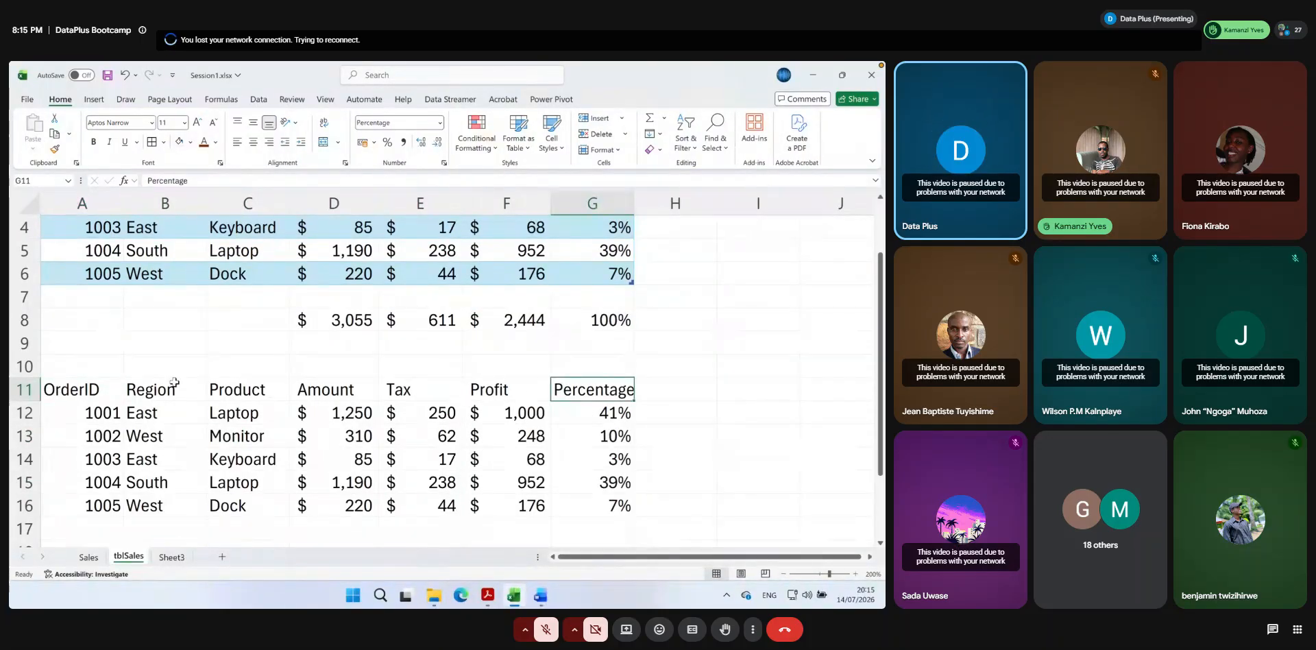
{"action": "left_click", "coordinate": [91, 387]}
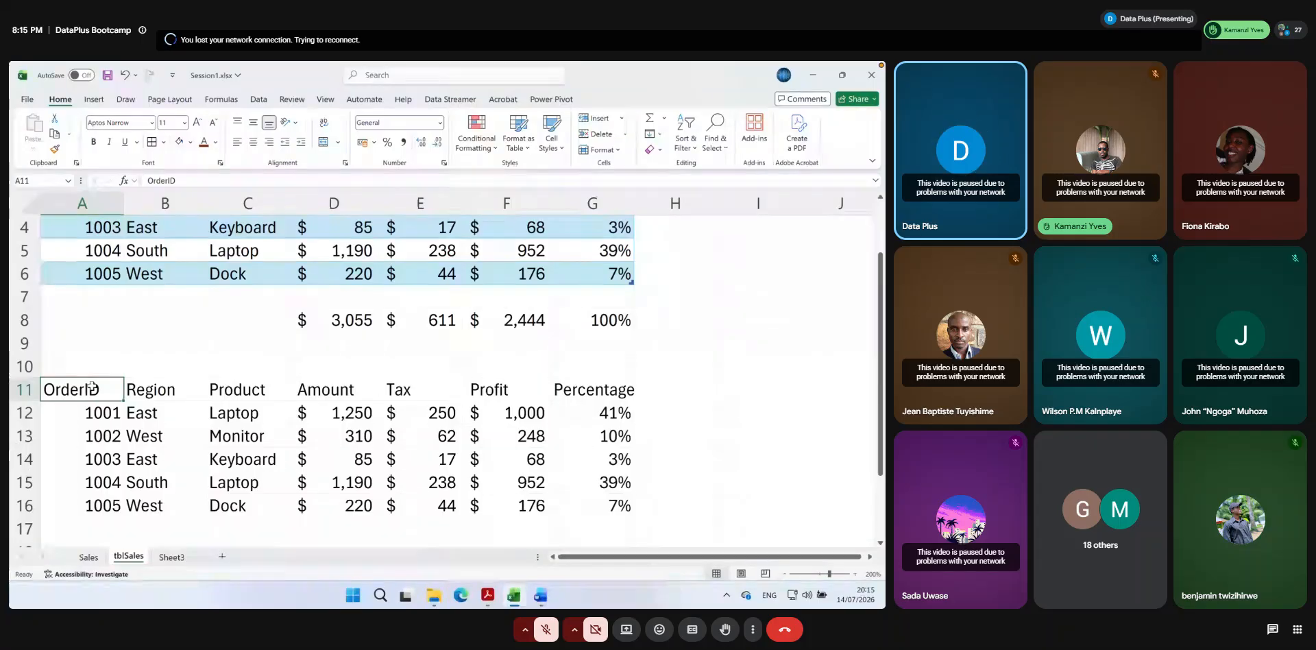
{"action": "left_click", "coordinate": [94, 100]}
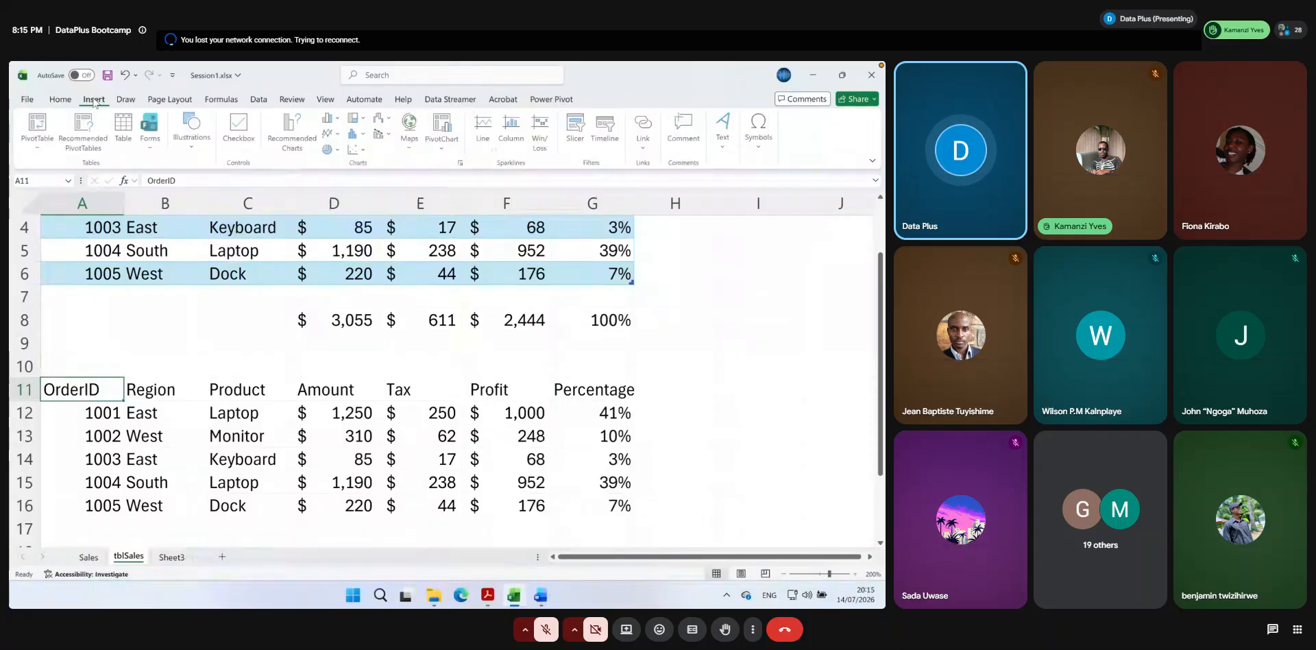
{"action": "left_click", "coordinate": [120, 129]}
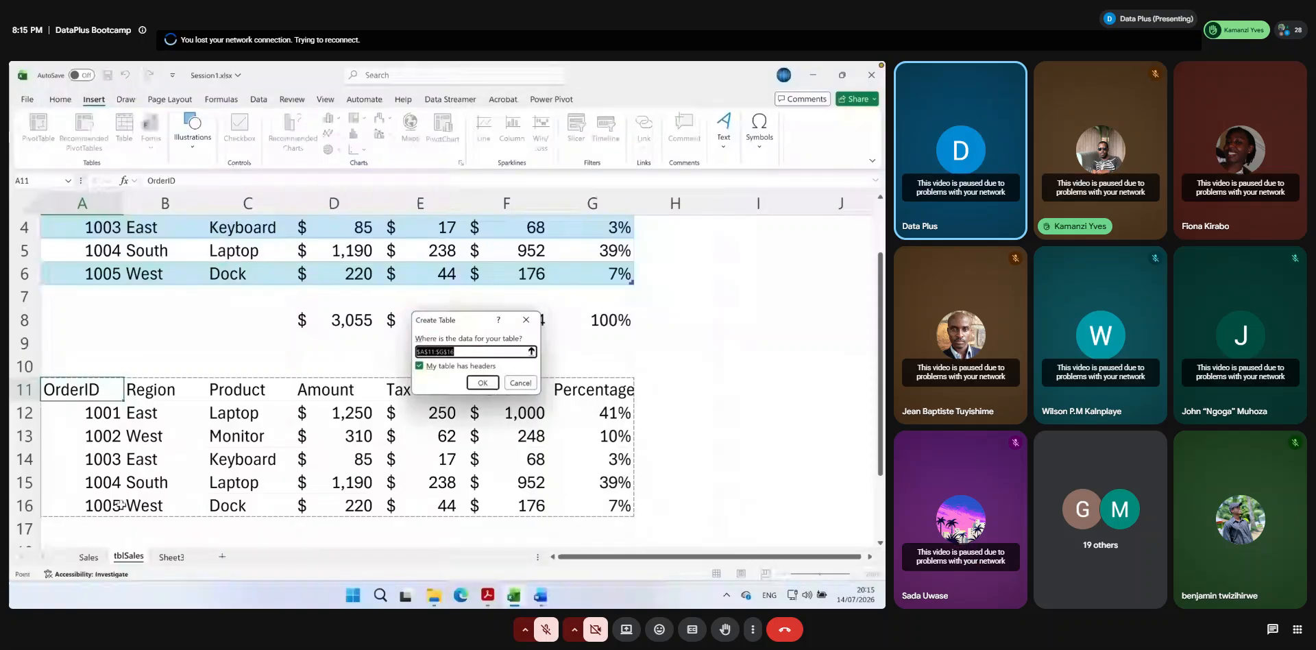
{"action": "left_click", "coordinate": [532, 351]}
{"action": "left_click_drag", "start_coordinate": [75, 389], "coordinate": [447, 500]}
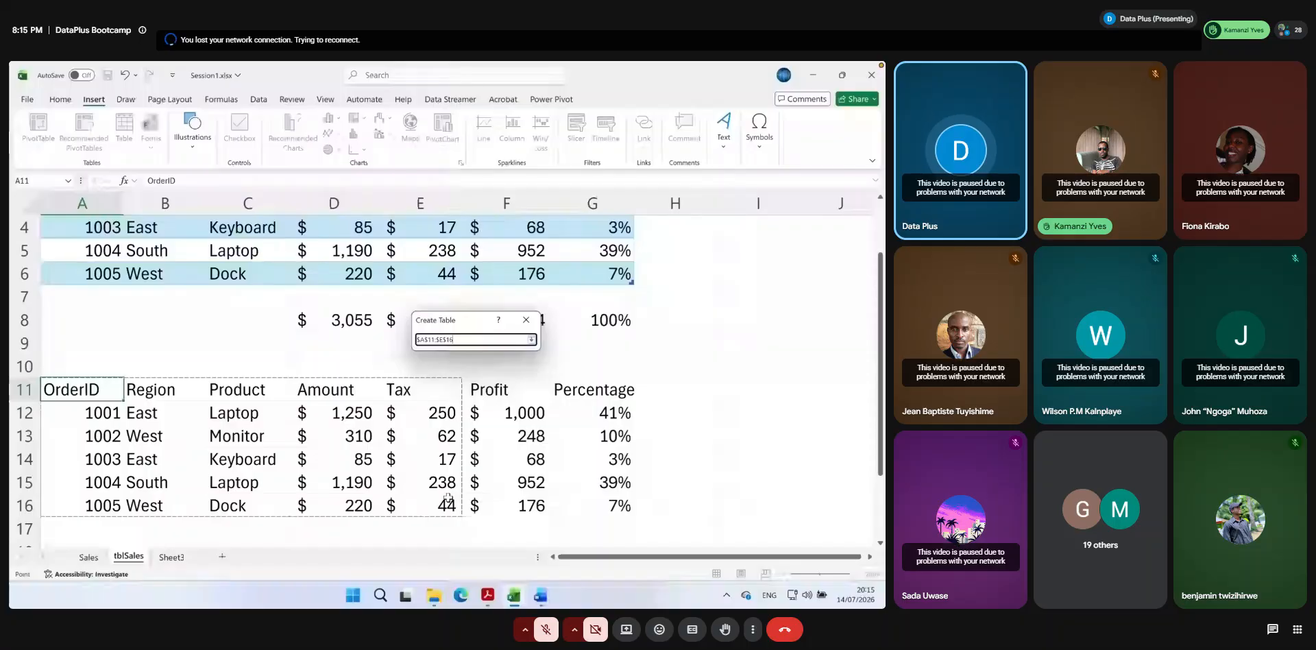
Dismiss the table creation dialog and examine the formatted sales table's name in its design properties
{"action": "left_click", "coordinate": [525, 380]}
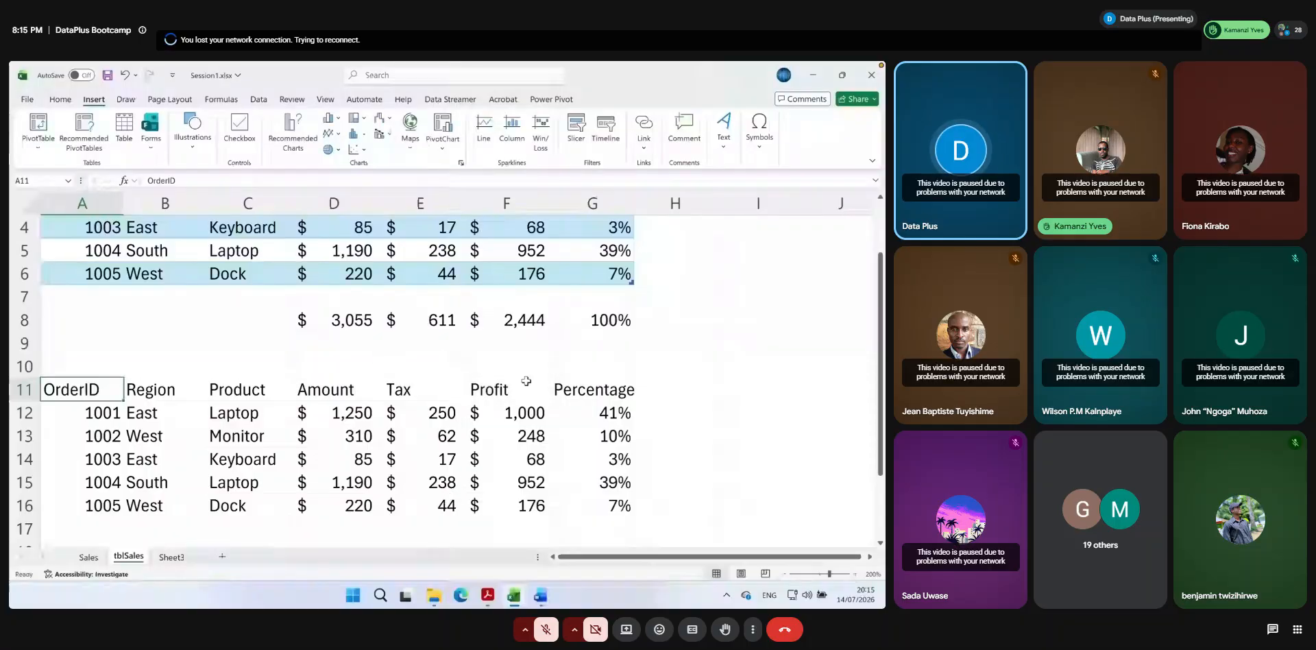
{"action": "scroll", "coordinate": [473, 339], "scroll_direction": "up", "scroll_amount": 1}
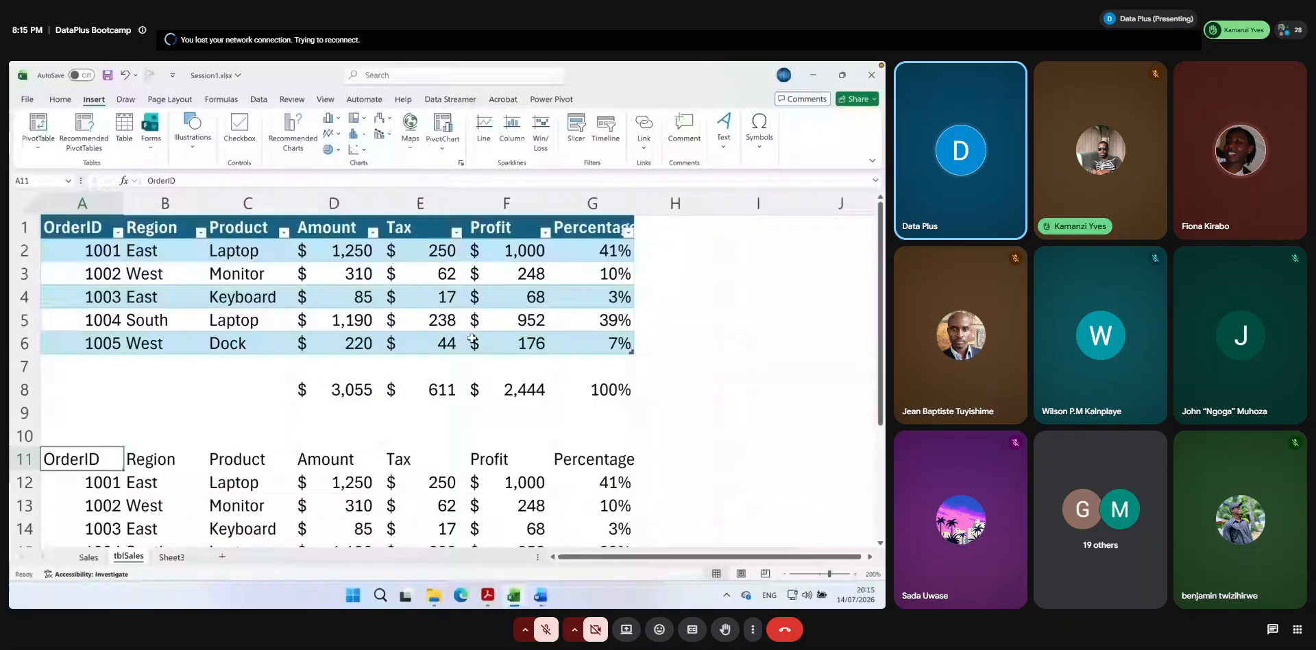
{"action": "left_click", "coordinate": [240, 256]}
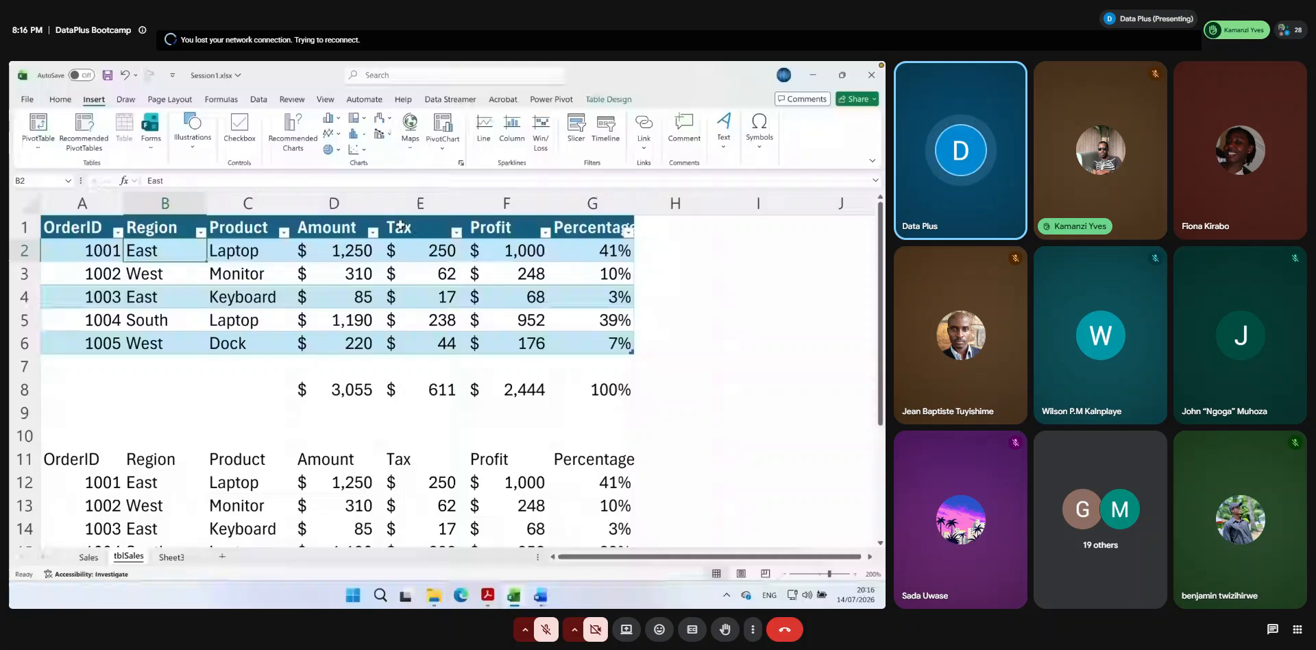
{"action": "left_click", "coordinate": [334, 320]}
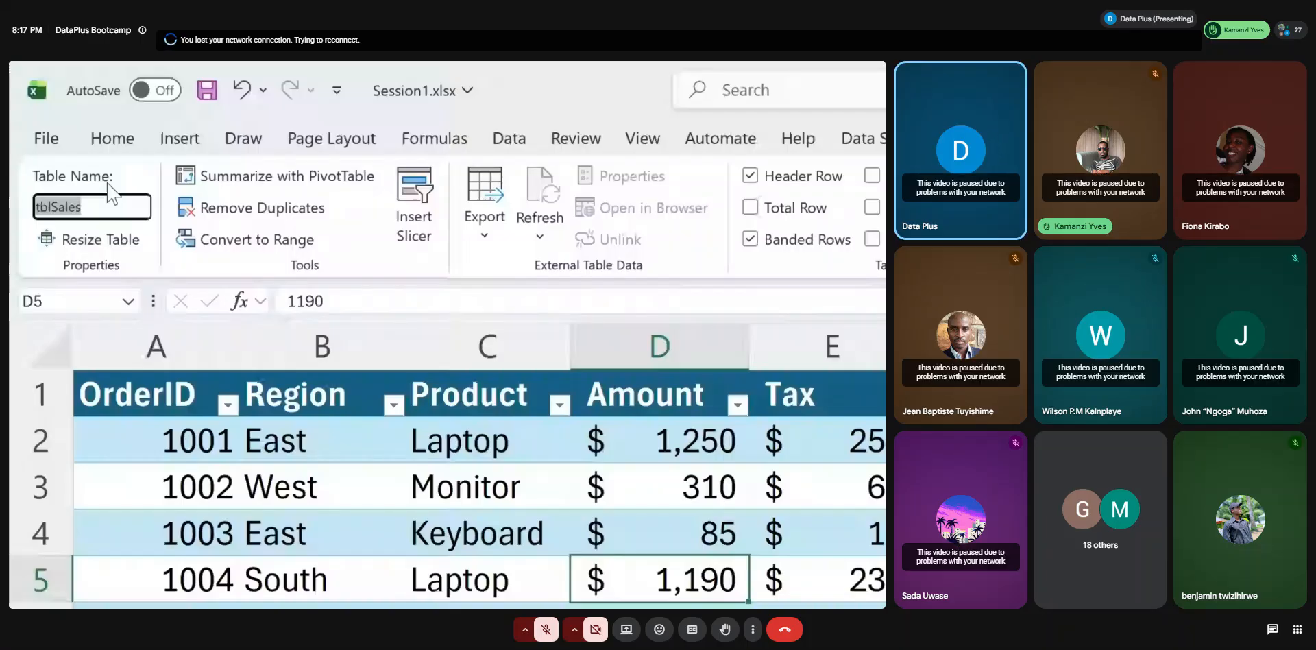
{"action": "left_click", "coordinate": [108, 184]}
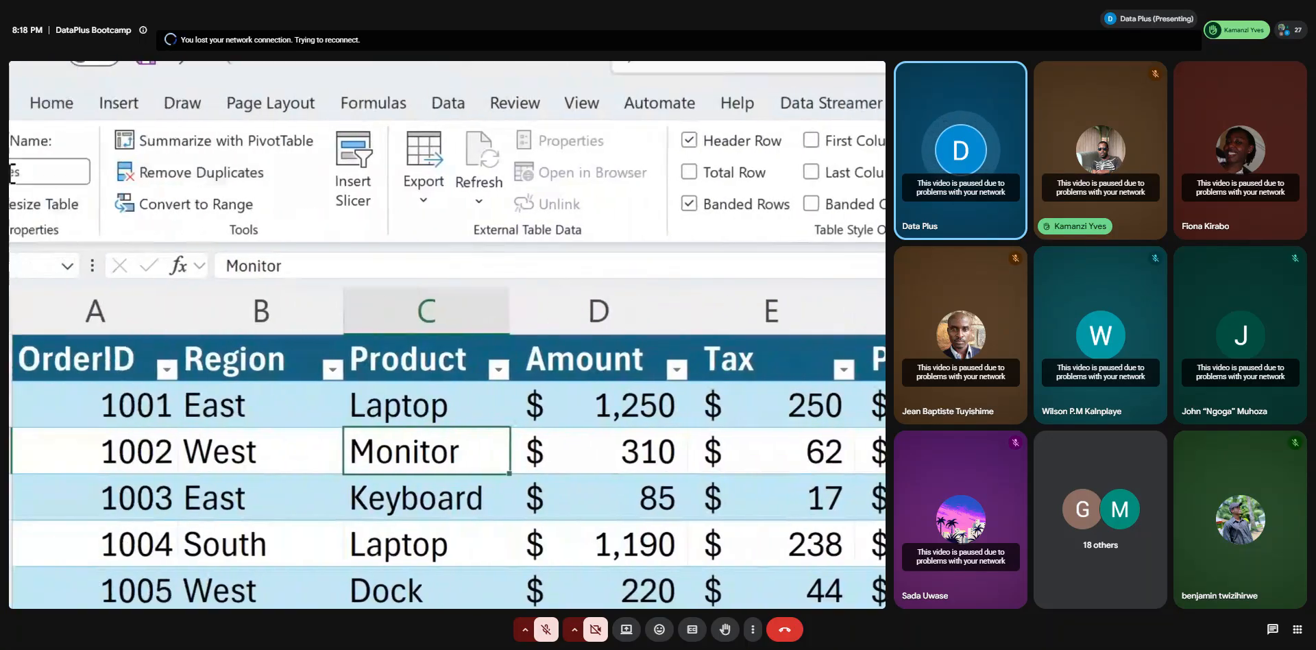
{"action": "mouse_move", "coordinate": [88, 170]}
{"action": "left_mouse_down"}
{"action": "mouse_move", "coordinate": [52, 171]}
{"action": "mouse_move", "coordinate": [89, 170]}
{"action": "left_mouse_up"}
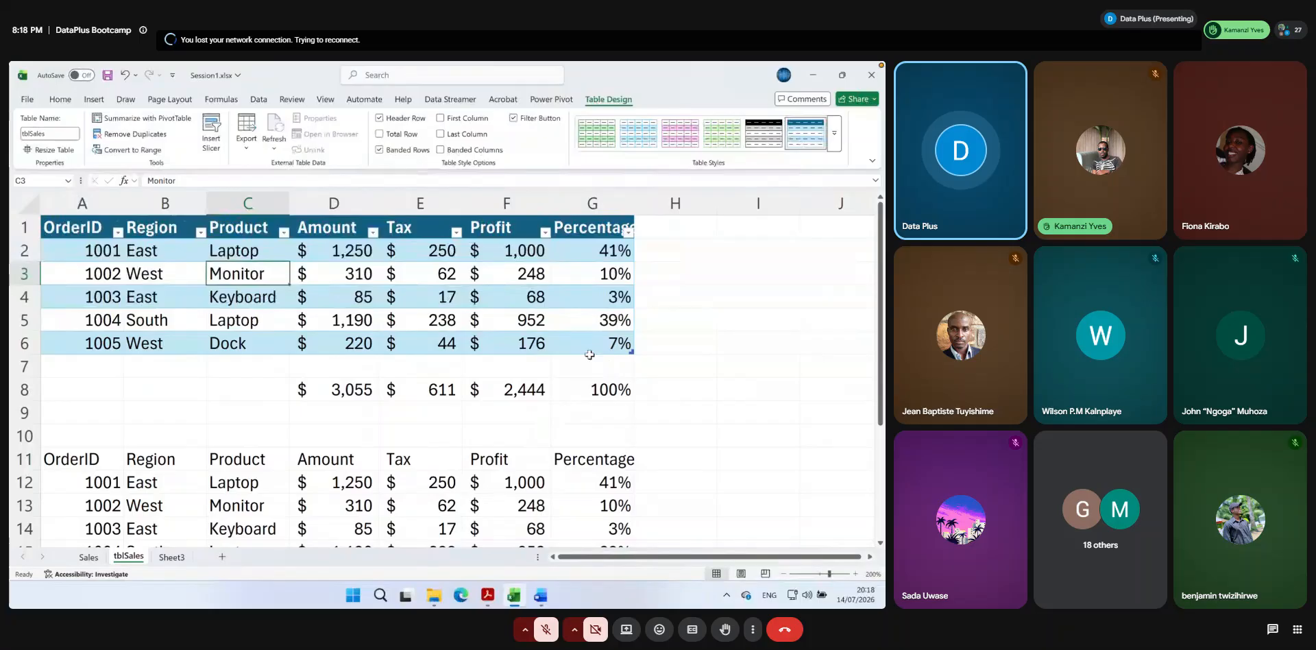
{"action": "left_click", "coordinate": [358, 254]}
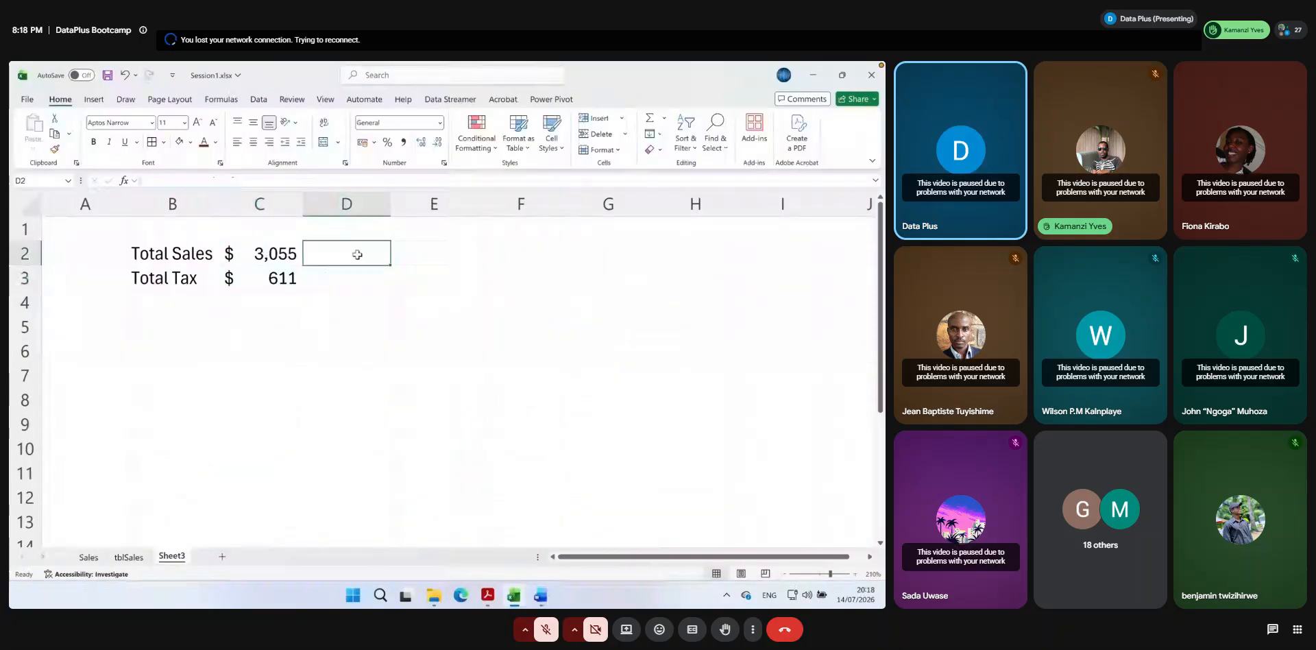
{"action": "type", "text": "="}
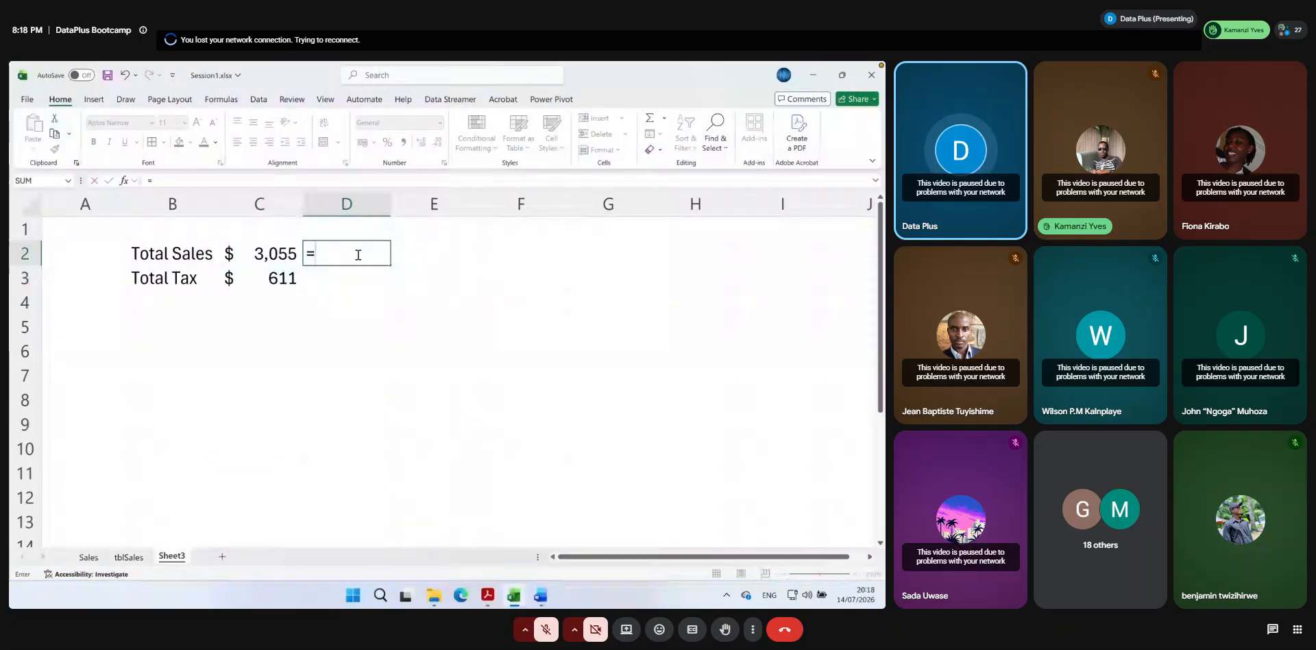
{"action": "type", "text": "sum(Tab"}
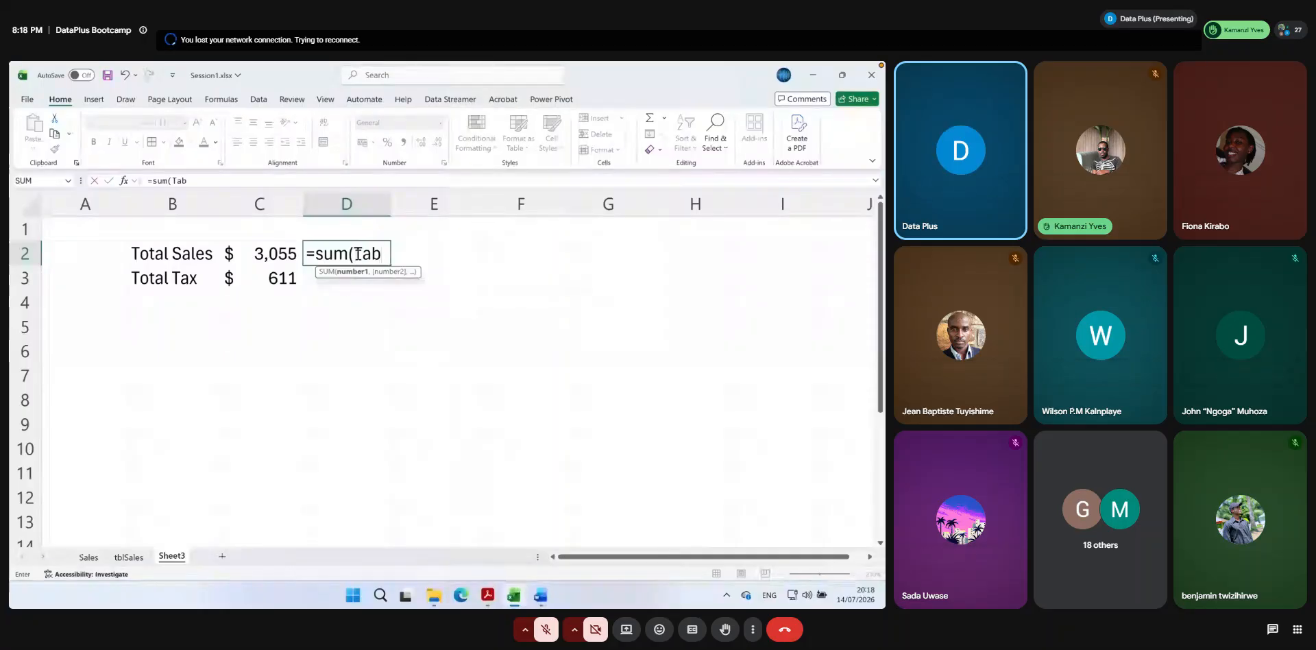
{"action": "type", "text": "le[Amo"}
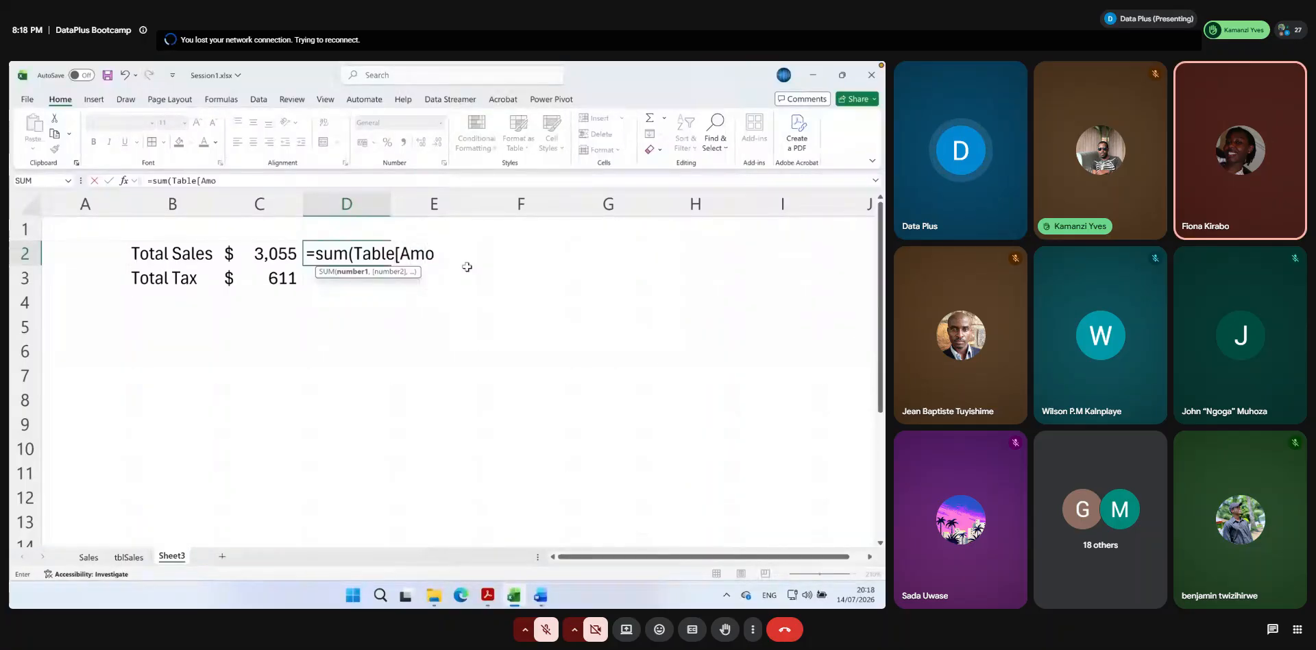
{"action": "key", "text": "BackSpace"}
{"action": "key", "text": "BackSpace"}
{"action": "key", "text": "BackSpace"}
{"action": "key", "text": "BackSpace"}
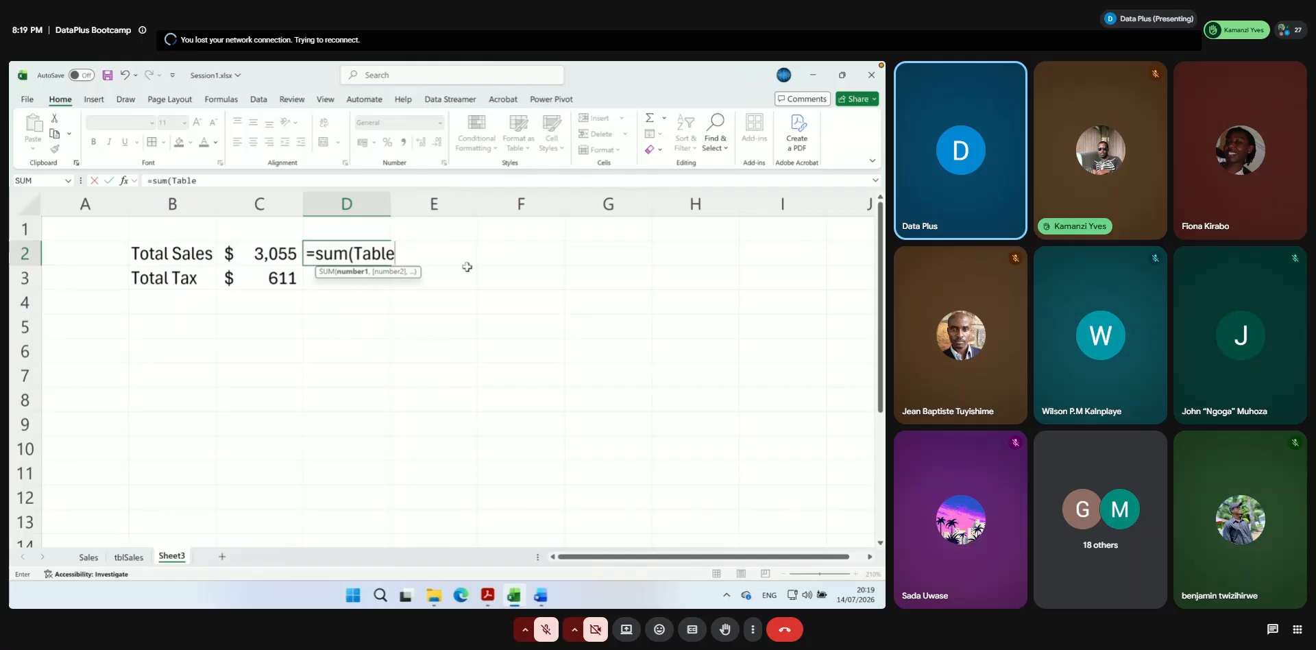
{"action": "mouse_move", "coordinate": [677, 364]}
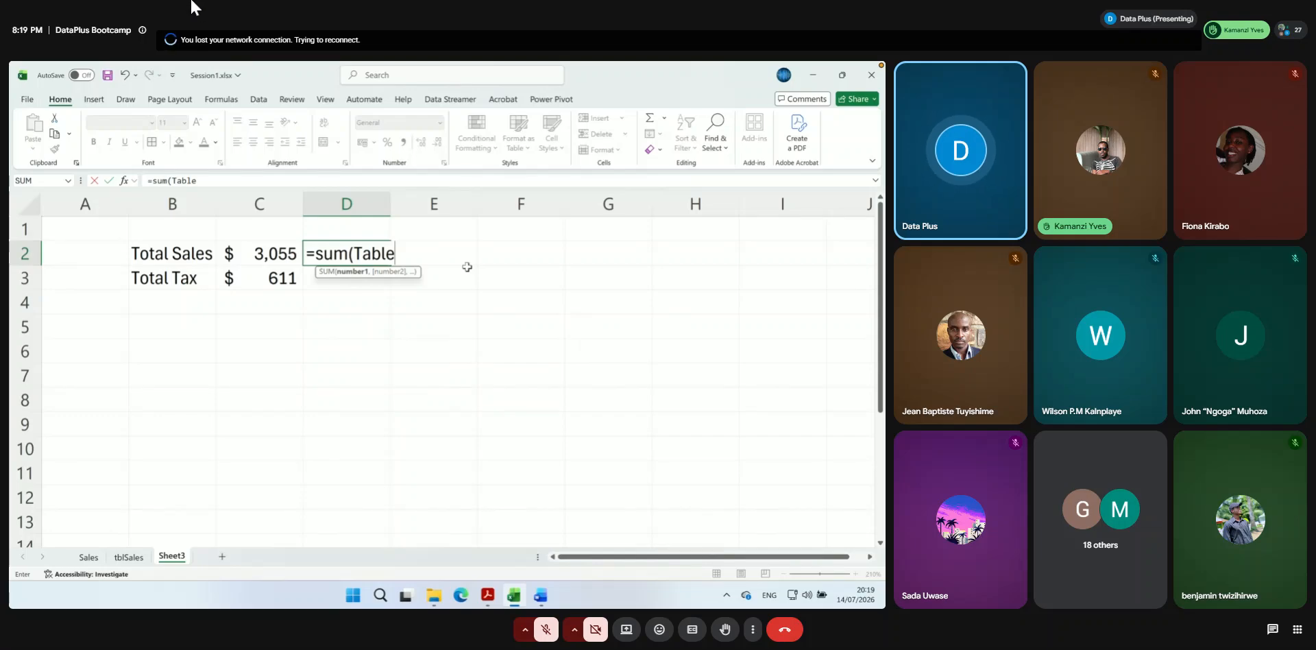
{"action": "key", "text": "BackSpace"}
{"action": "key", "text": "BackSpace"}
{"action": "key", "text": "BackSpace"}
{"action": "key", "text": "BackSpace"}
{"action": "key", "text": "BackSpace"}
{"action": "key", "text": "BackSpace"}
{"action": "key", "text": "BackSpace"}
{"action": "key", "text": "BackSpace"}
{"action": "key", "text": "BackSpace"}
{"action": "key", "text": "BackSpace"}
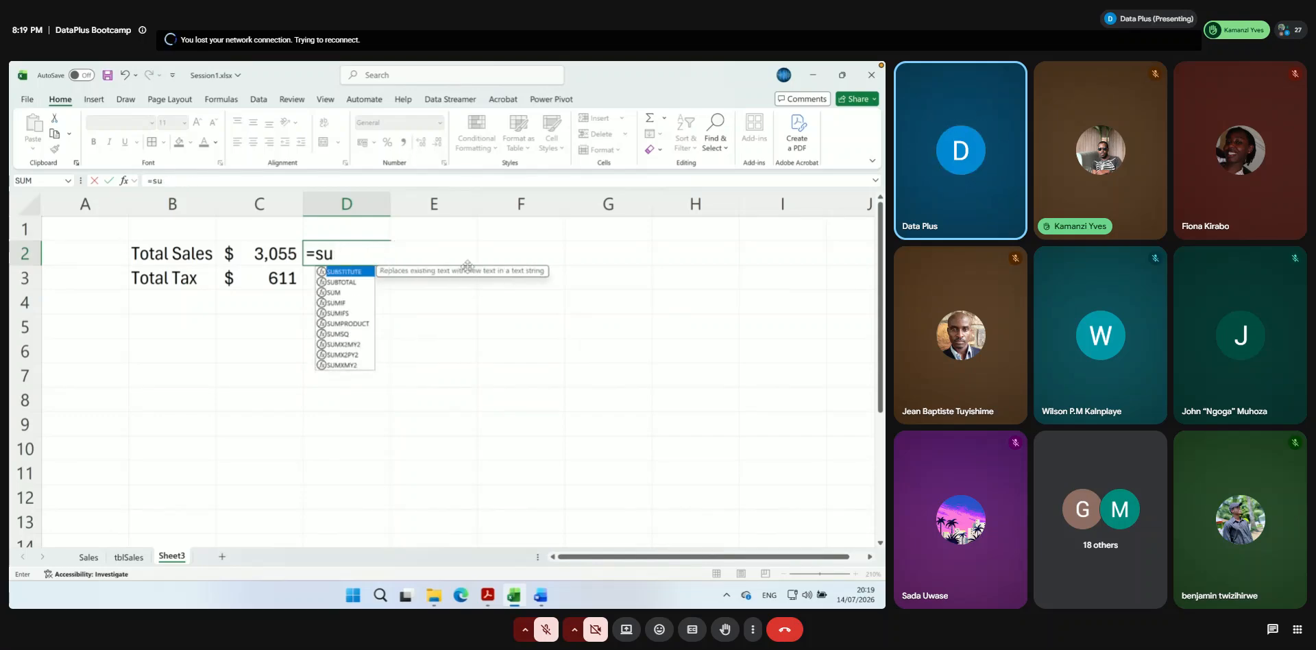
{"action": "key", "text": "Return"}
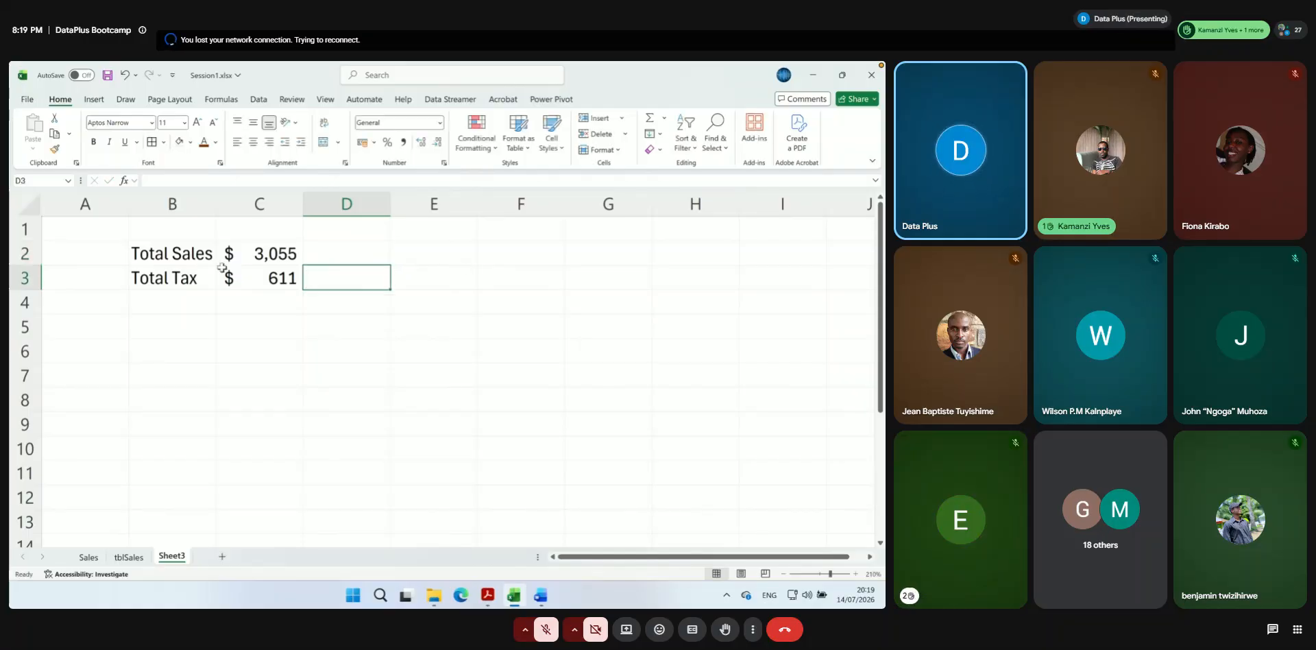
Inspect the Total Sales formula in cell C2, highlighting its table and column reference, and leave it as is
{"action": "left_click_drag", "start_coordinate": [151, 253], "coordinate": [260, 274]}
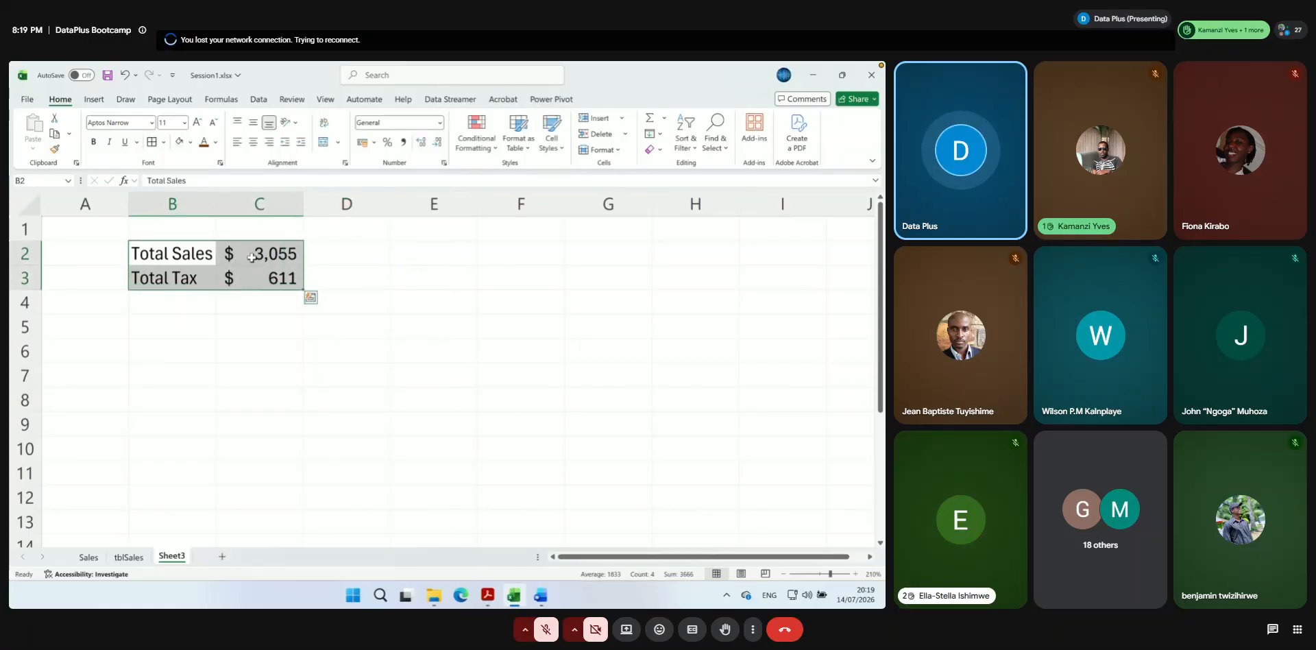
{"action": "double_click", "coordinate": [252, 256]}
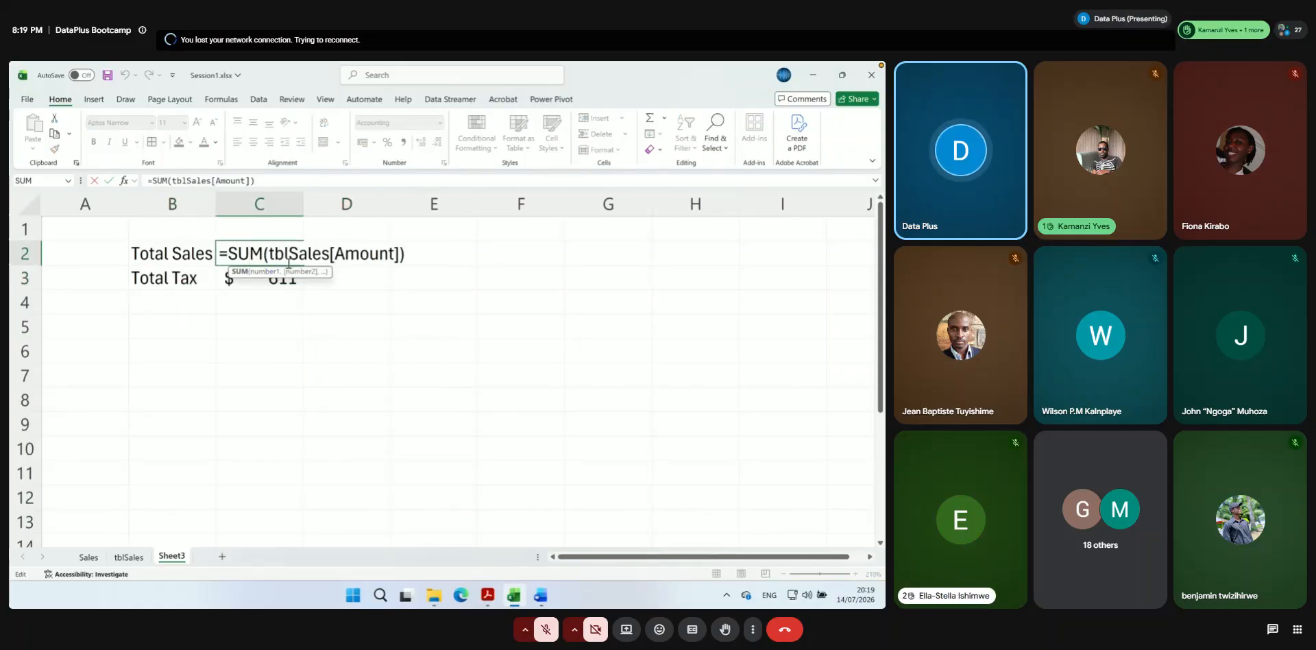
{"action": "left_click_drag", "start_coordinate": [268, 254], "coordinate": [396, 254]}
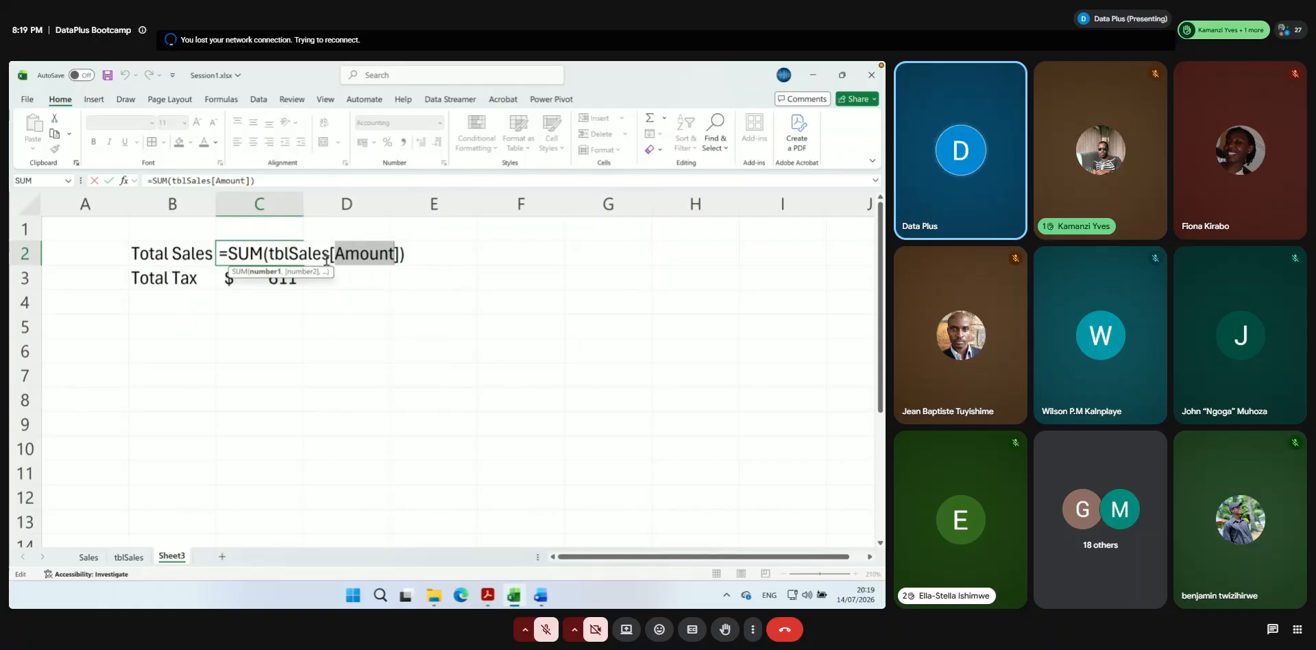
{"action": "key", "text": "Return"}
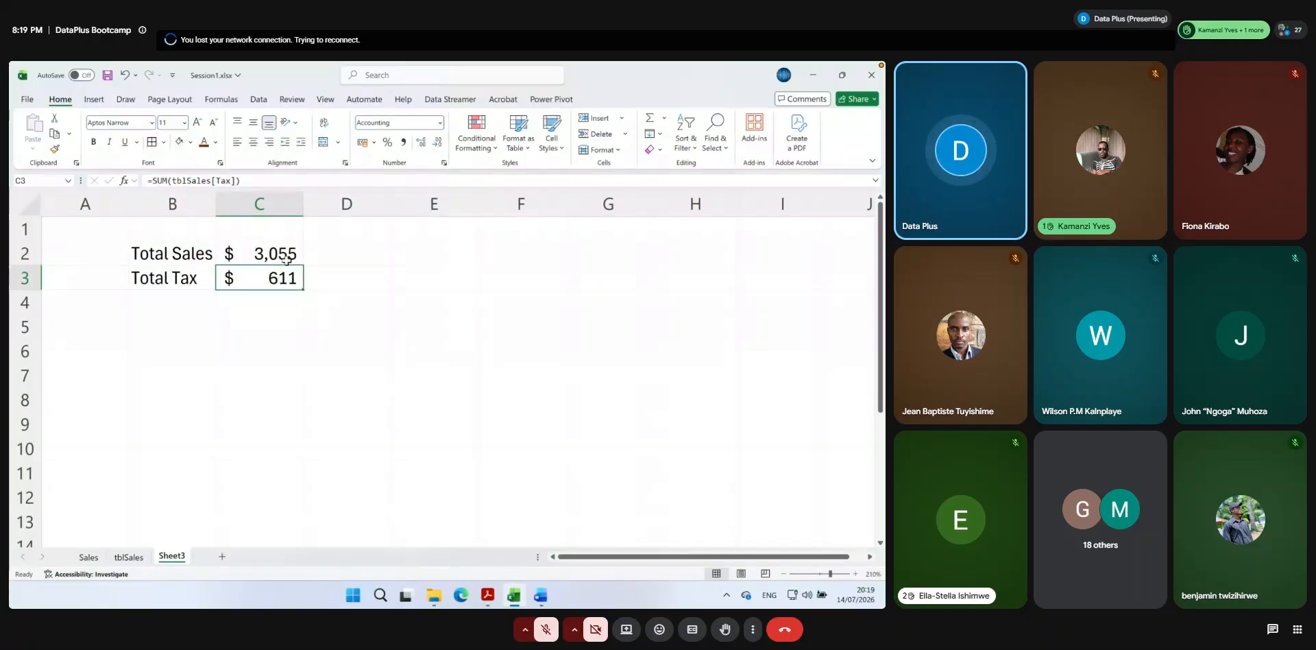
On the tblSales sheet, select the Amount, Tax and Profit values in D2:F6 and view the accounting currency format choices
{"action": "left_click", "coordinate": [128, 557]}
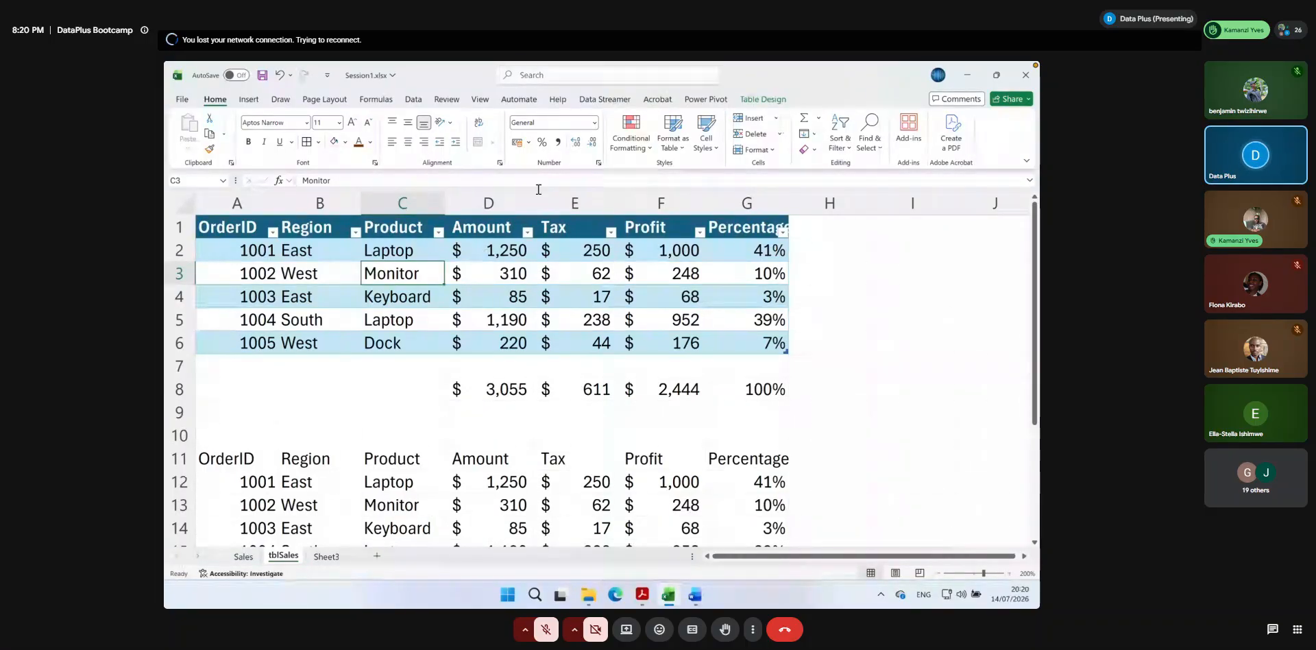
{"action": "left_click_drag", "start_coordinate": [488, 252], "coordinate": [486, 343]}
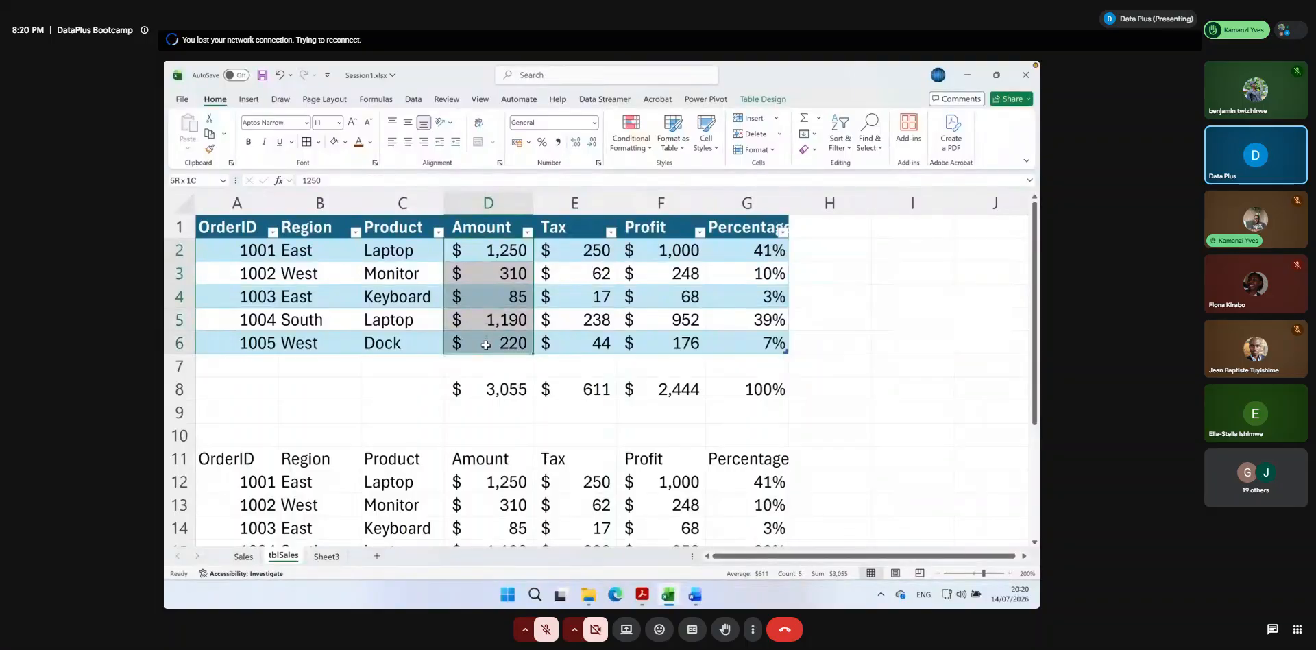
{"action": "left_click", "coordinate": [486, 268]}
{"action": "left_click_drag", "start_coordinate": [462, 250], "coordinate": [657, 341]}
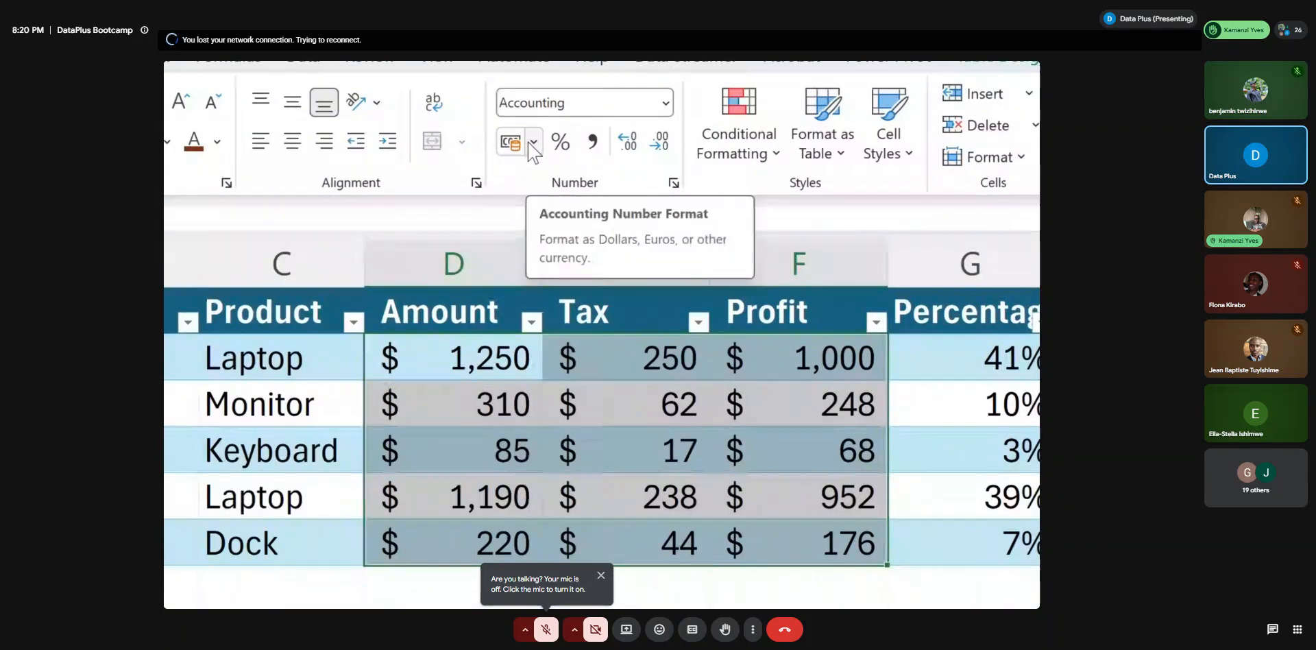
{"action": "left_click", "coordinate": [532, 142]}
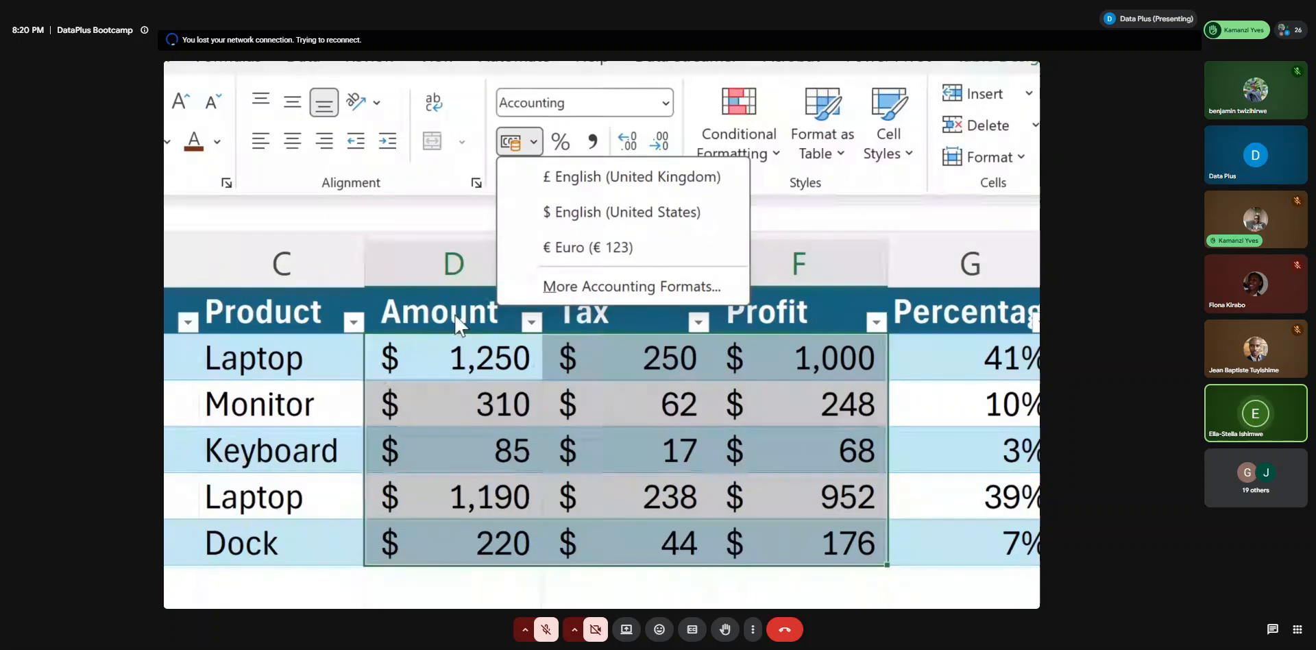
{"action": "key", "text": "Escape"}
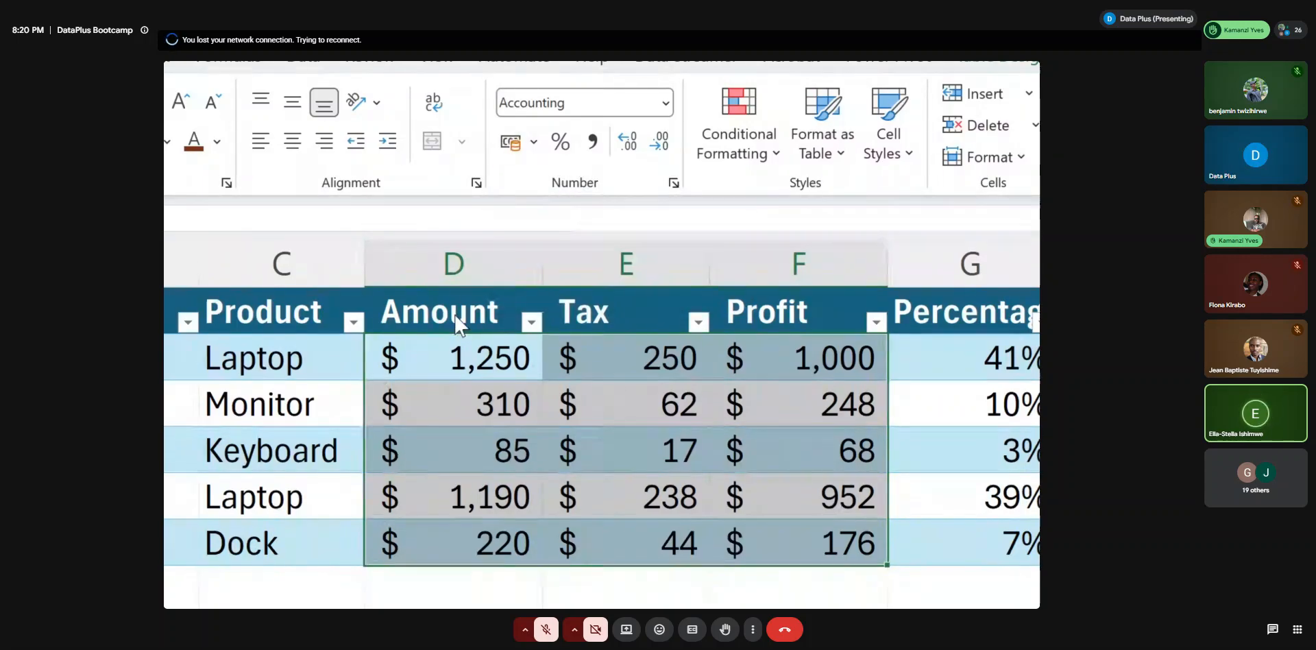
{"action": "left_click", "coordinate": [442, 383]}
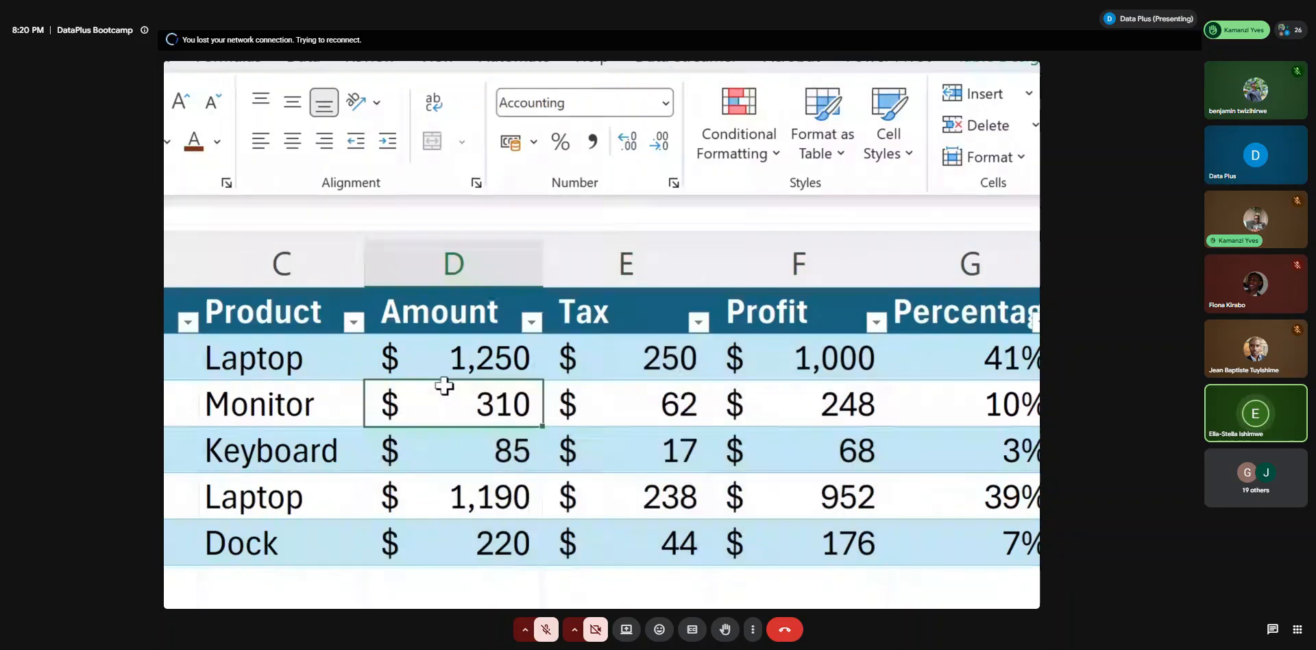
{"action": "scroll", "coordinate": [444, 386], "scroll_direction": "down", "scroll_amount": 1}
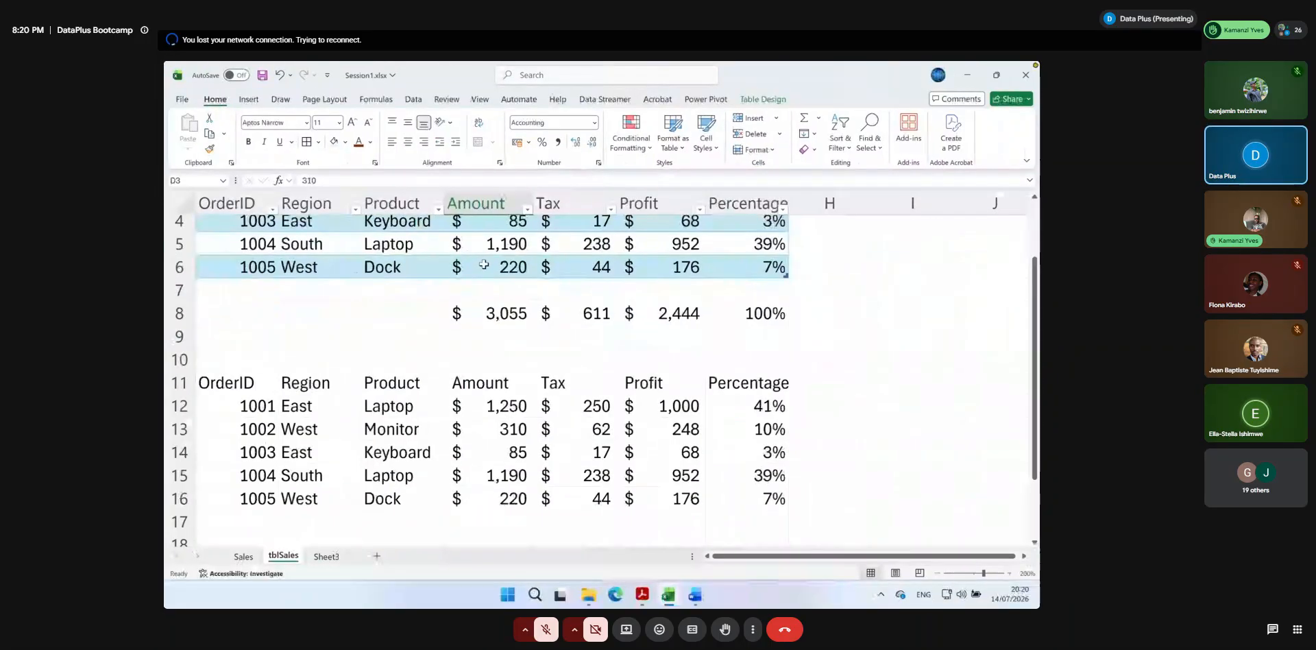
Return to Sheet3 and review the Total Sales and Total Tax cells C2:C3
{"action": "left_click", "coordinate": [327, 556]}
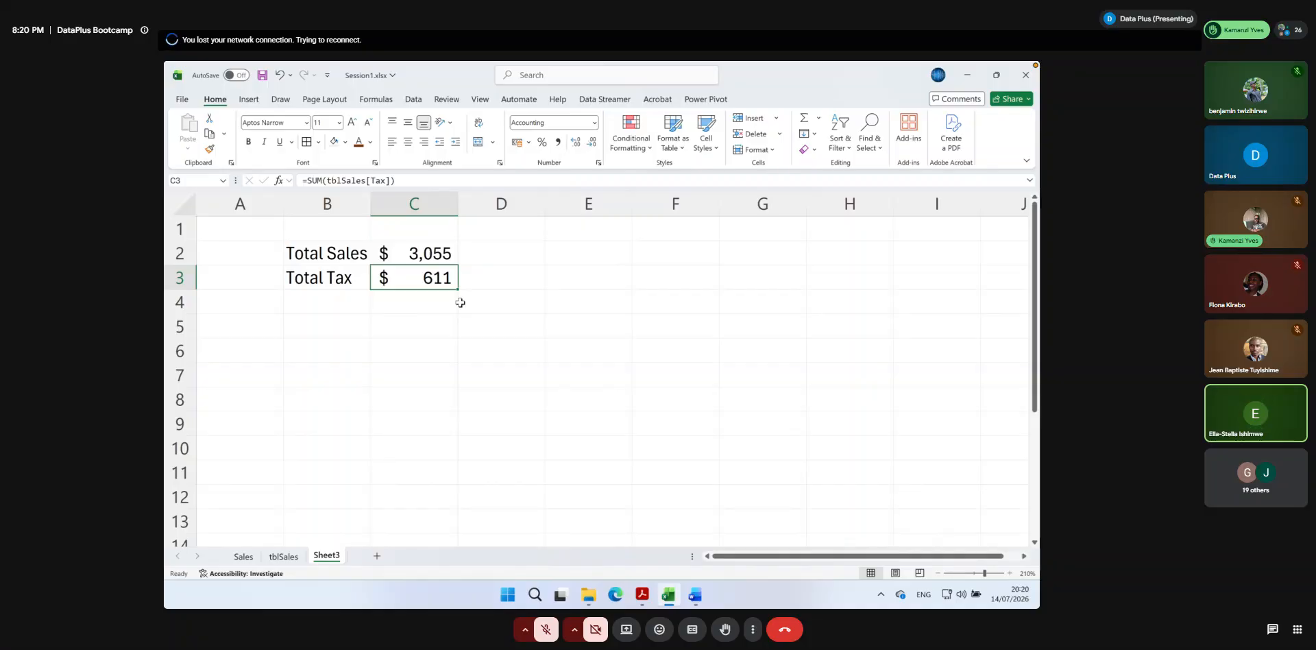
{"action": "left_click_drag", "start_coordinate": [423, 257], "coordinate": [418, 274]}
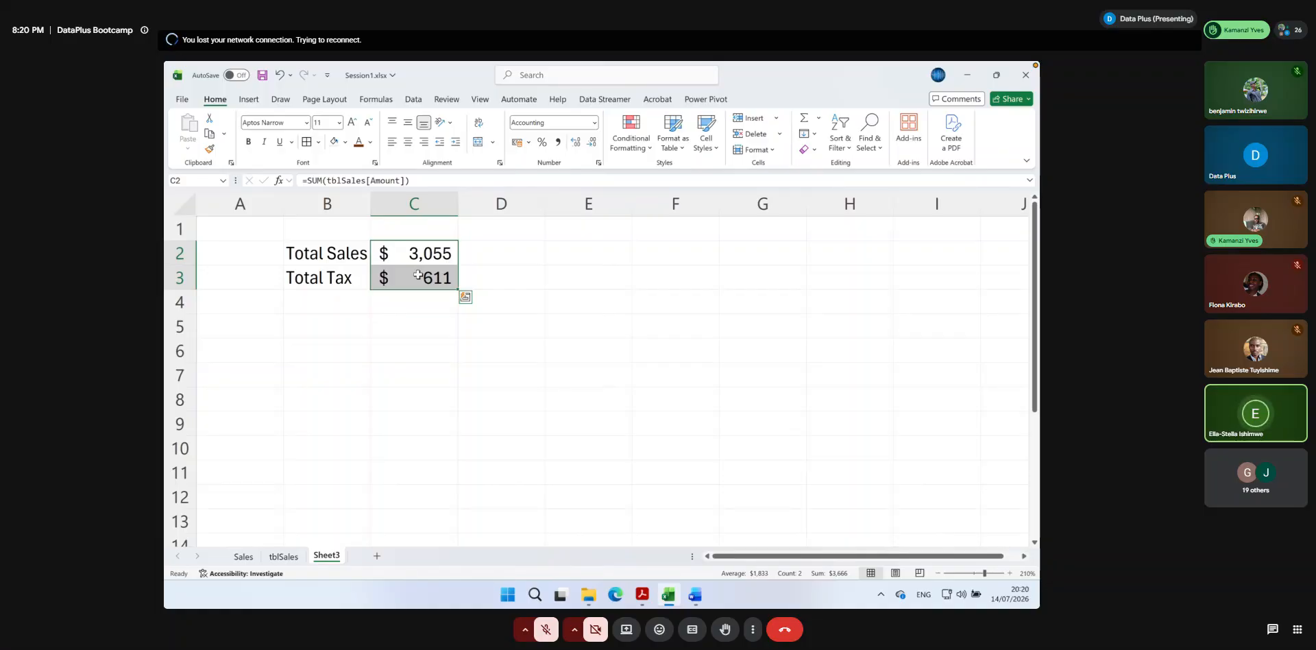
{"action": "left_click", "coordinate": [618, 419]}
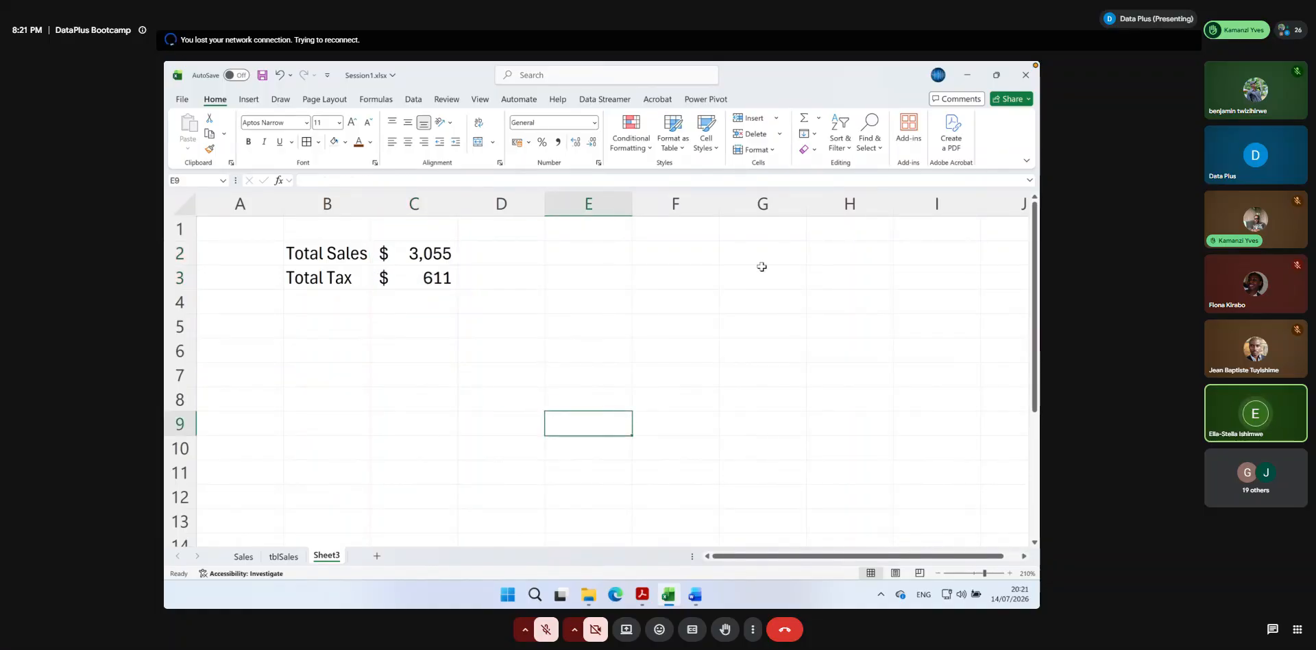
{"action": "scroll", "coordinate": [834, 299], "scroll_direction": "right", "scroll_amount": 5}
{"action": "scroll", "coordinate": [834, 299], "scroll_direction": "left", "scroll_amount": 5}
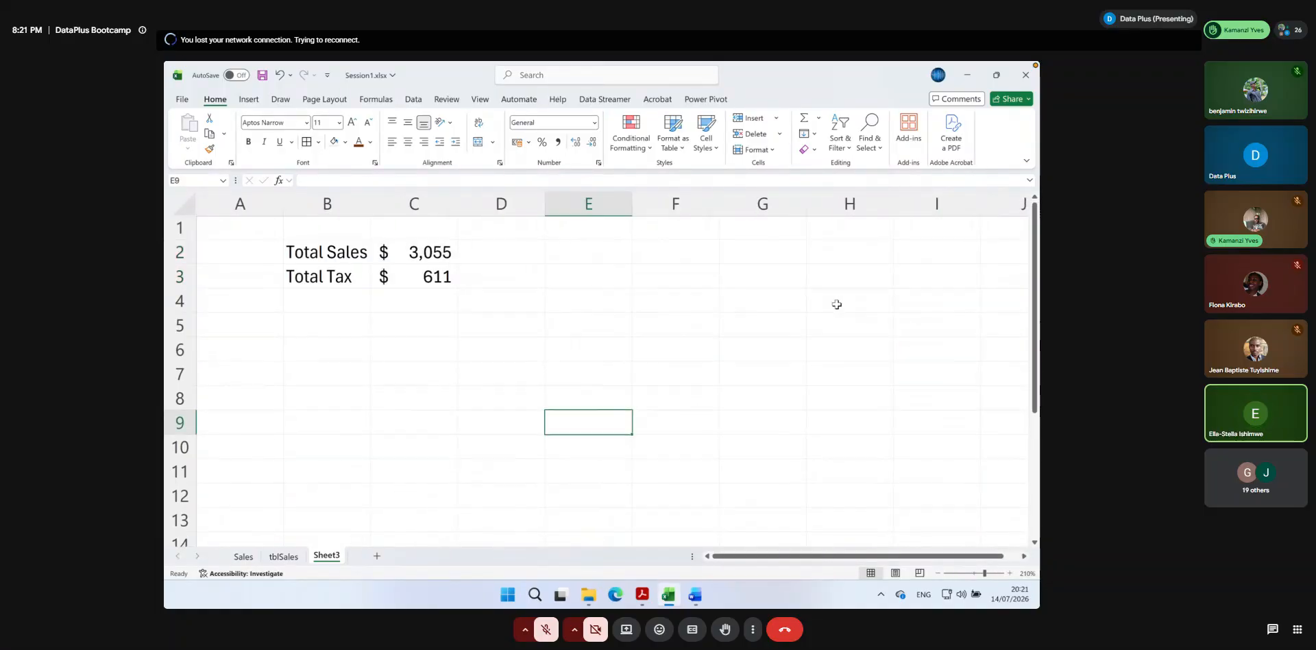
Enter the formula =SUM(tblSales[Amount]) in cell G2 of Sheet3 and reselect the cell to check it
{"action": "left_click", "coordinate": [783, 253]}
{"action": "type", "text": "="}
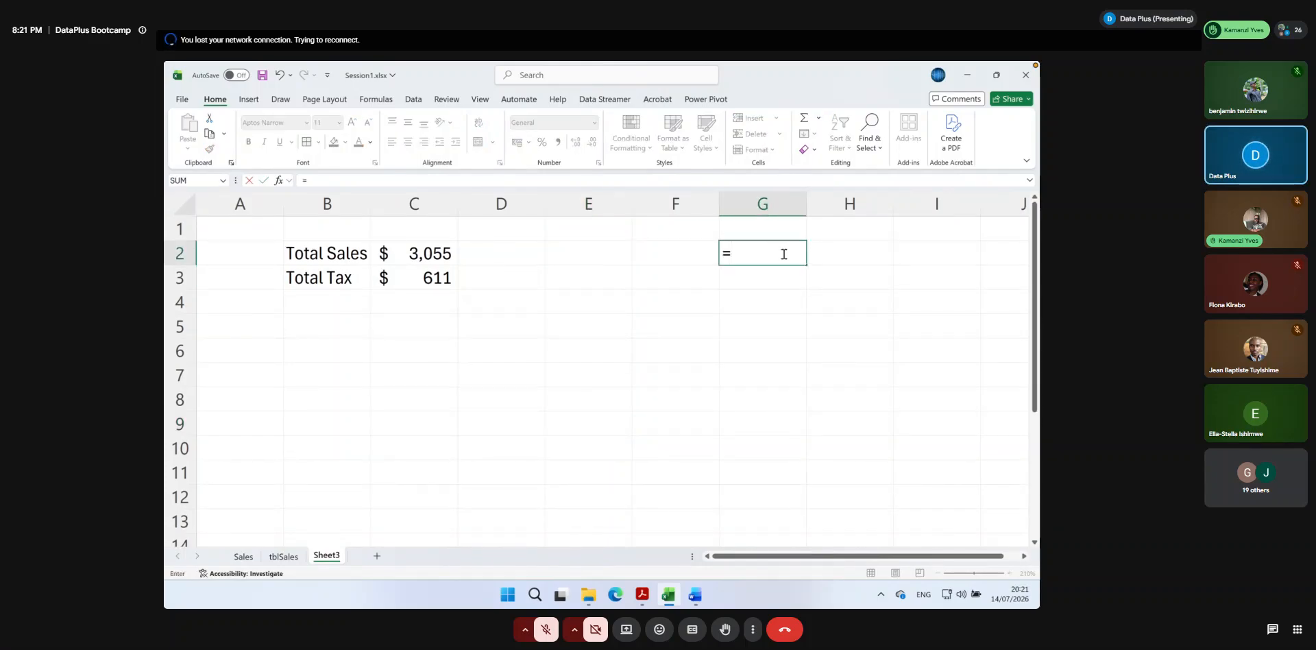
{"action": "type", "text": "sum("}
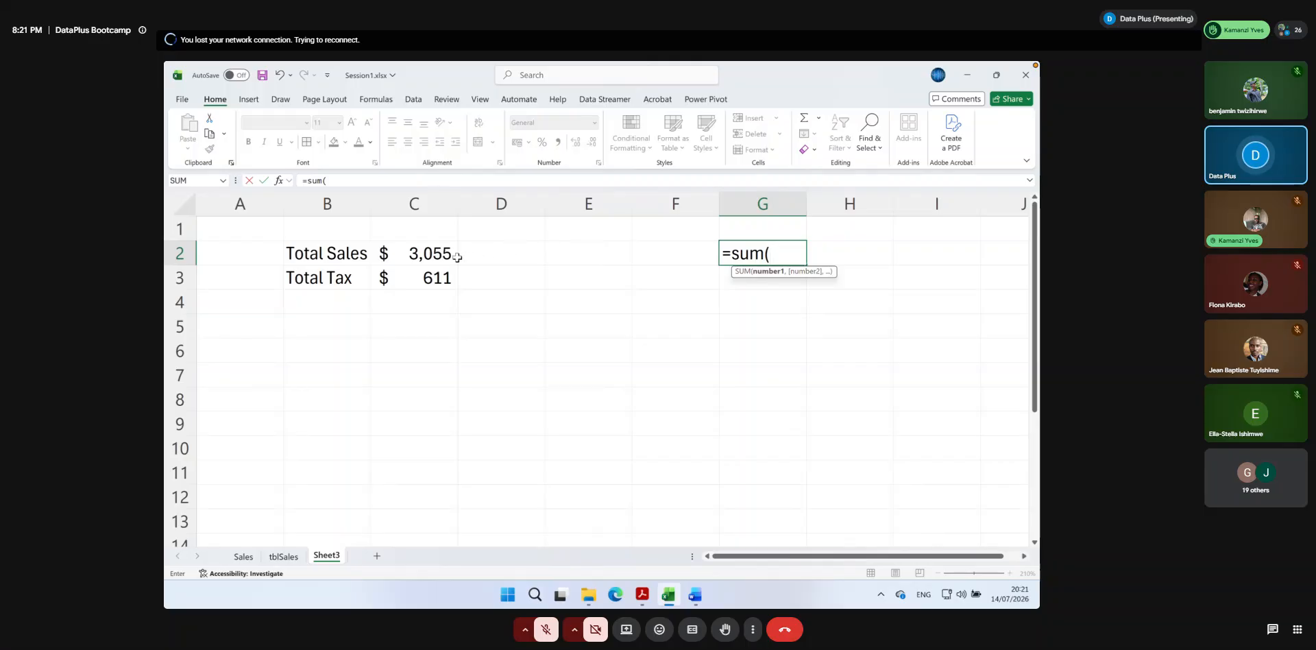
{"action": "type", "text": "tbl"}
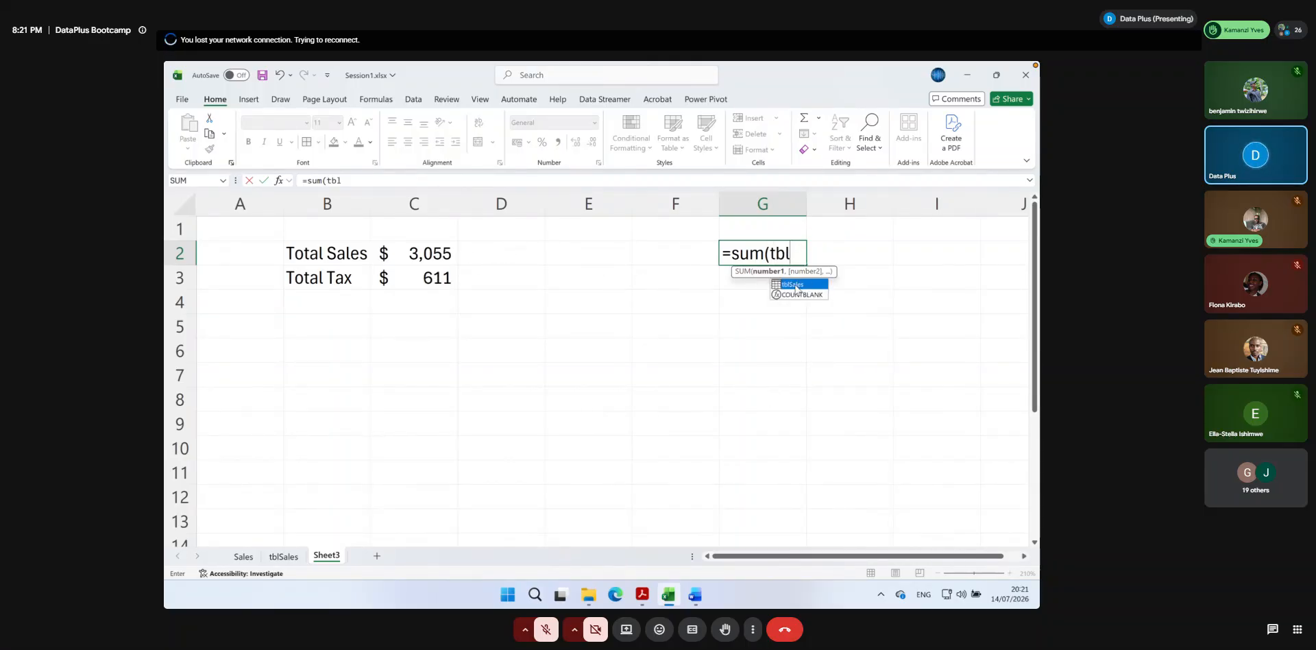
{"action": "double_click", "coordinate": [795, 285]}
{"action": "type", "text": "[Amou"}
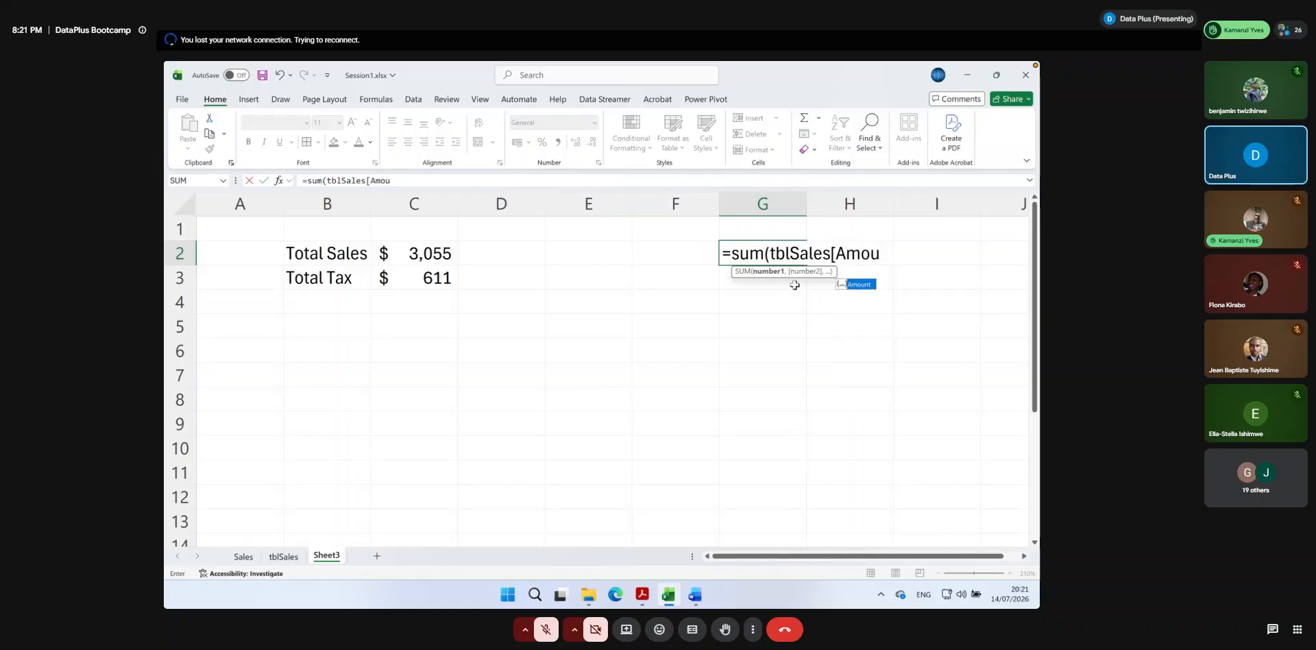
{"action": "type", "text": "])"}
{"action": "key", "text": "Return"}
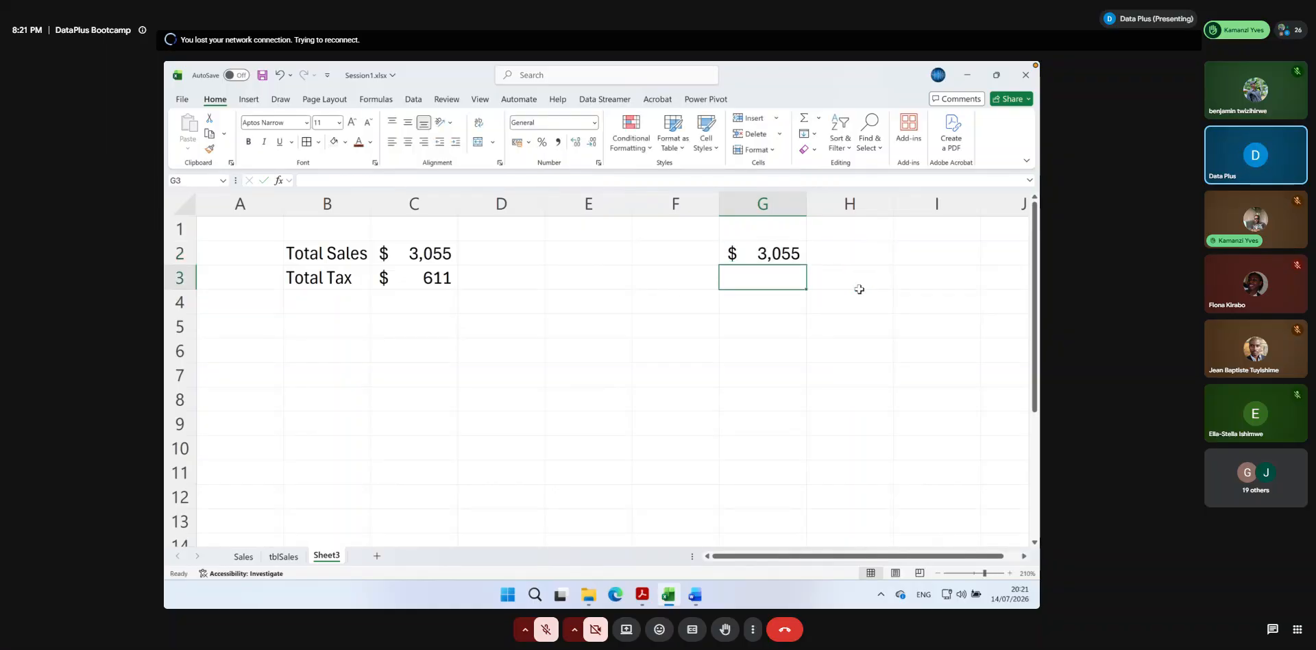
{"action": "left_click", "coordinate": [743, 257]}
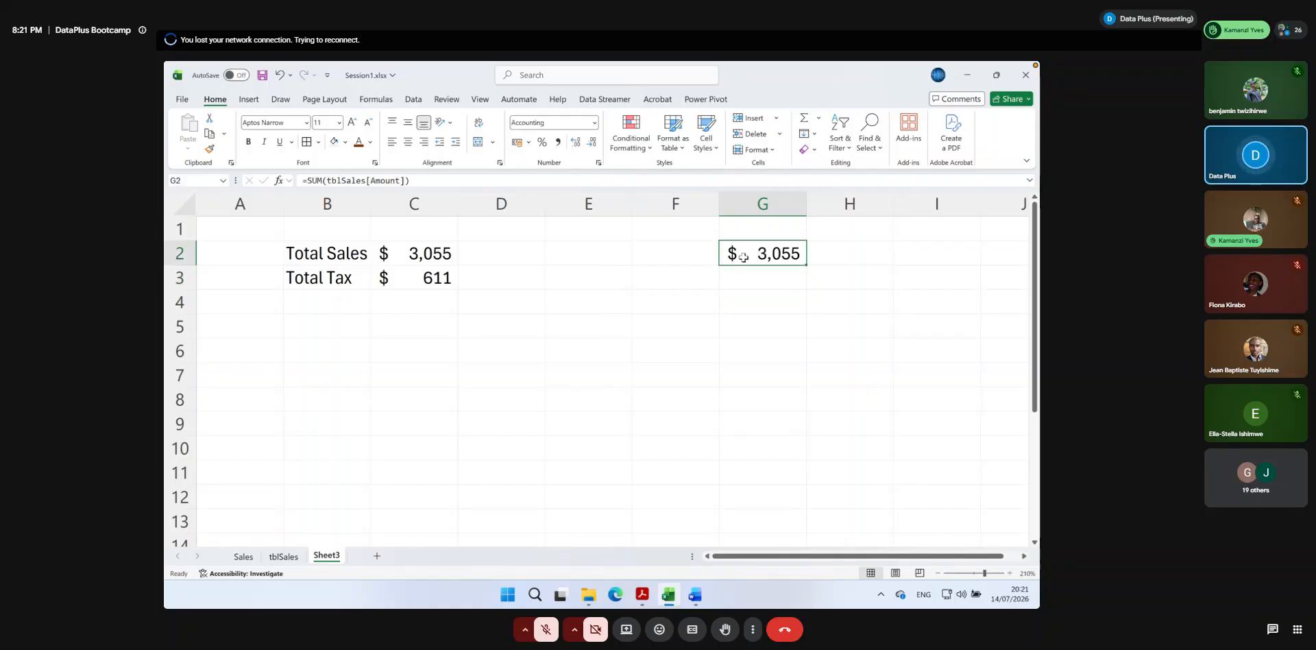
Clear the test formula from cell G2 of Sheet3
{"action": "key", "text": "BackSpace"}
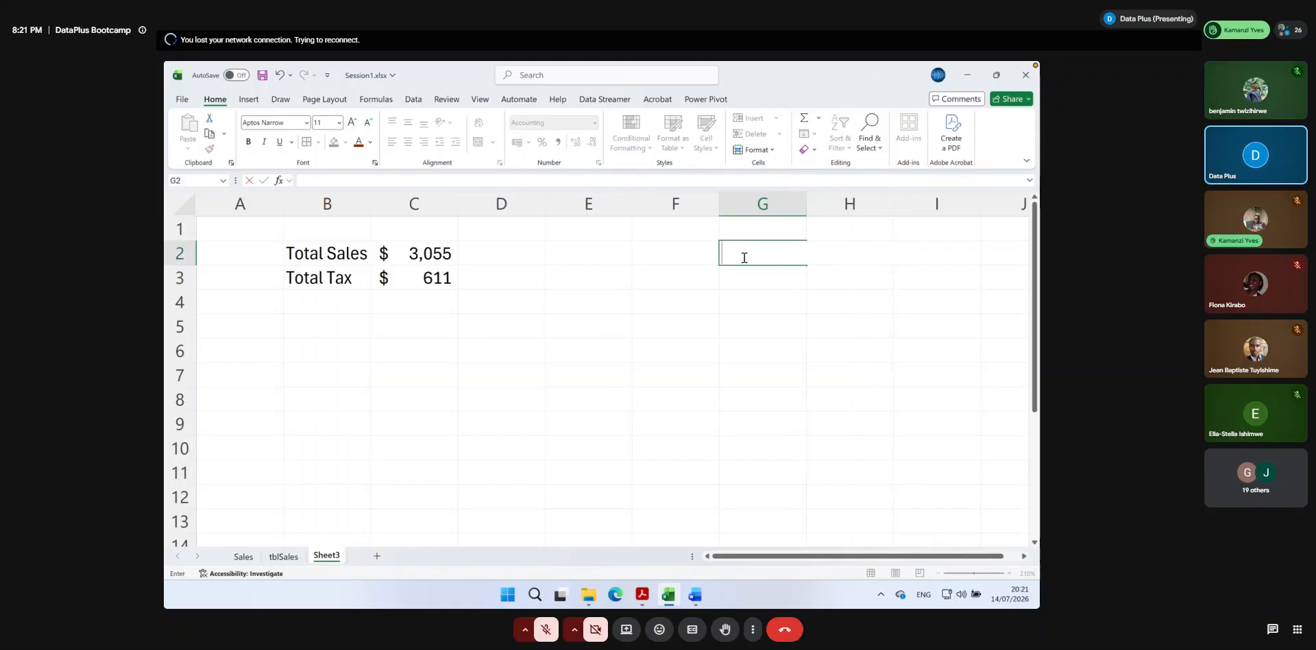
{"action": "key", "text": "Return"}
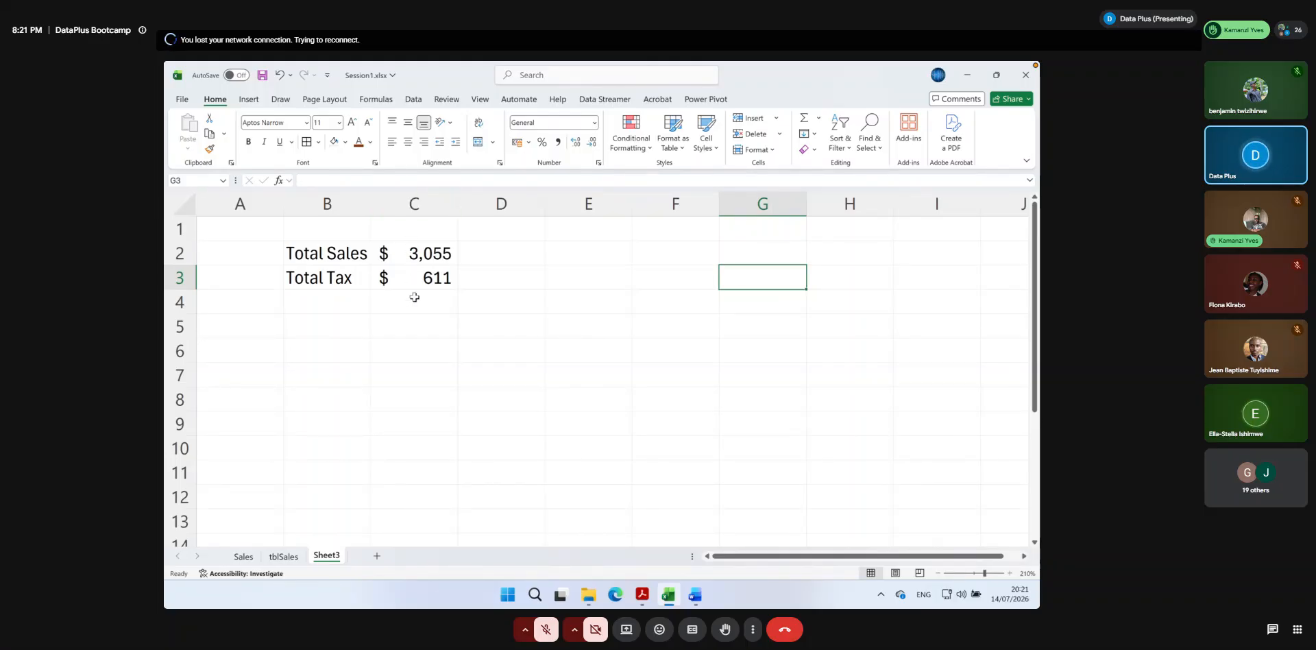
Format the totals in C2:C3 as $ English (United States) accounting without decimal places and save the workbook
{"action": "left_click_drag", "start_coordinate": [403, 248], "coordinate": [411, 278]}
{"action": "left_click", "coordinate": [530, 142]}
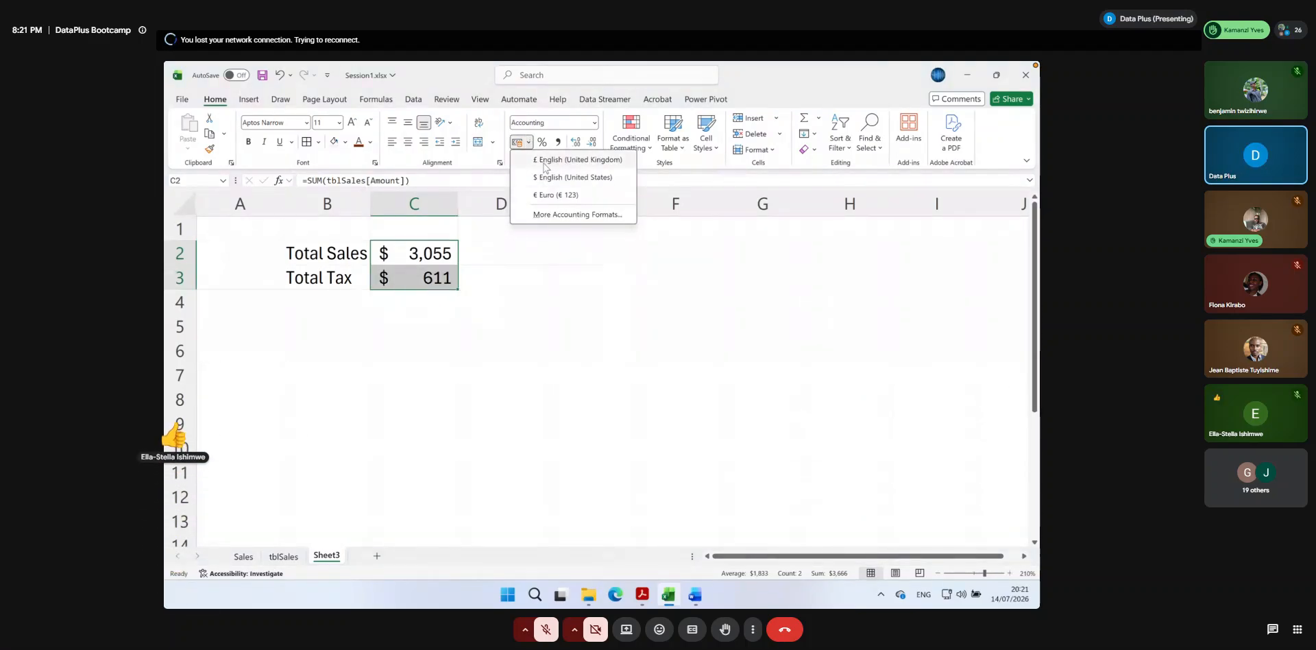
{"action": "left_click", "coordinate": [542, 177]}
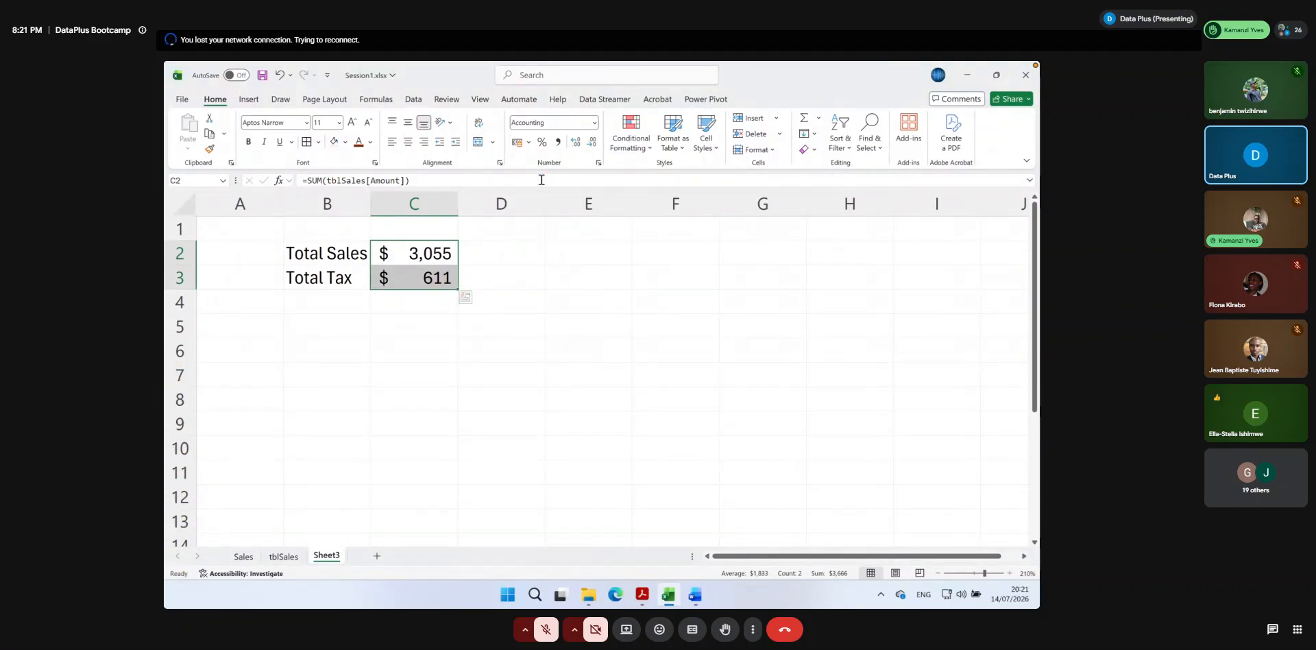
{"action": "left_click", "coordinate": [592, 146]}
{"action": "left_click", "coordinate": [592, 146]}
{"action": "left_click", "coordinate": [523, 306]}
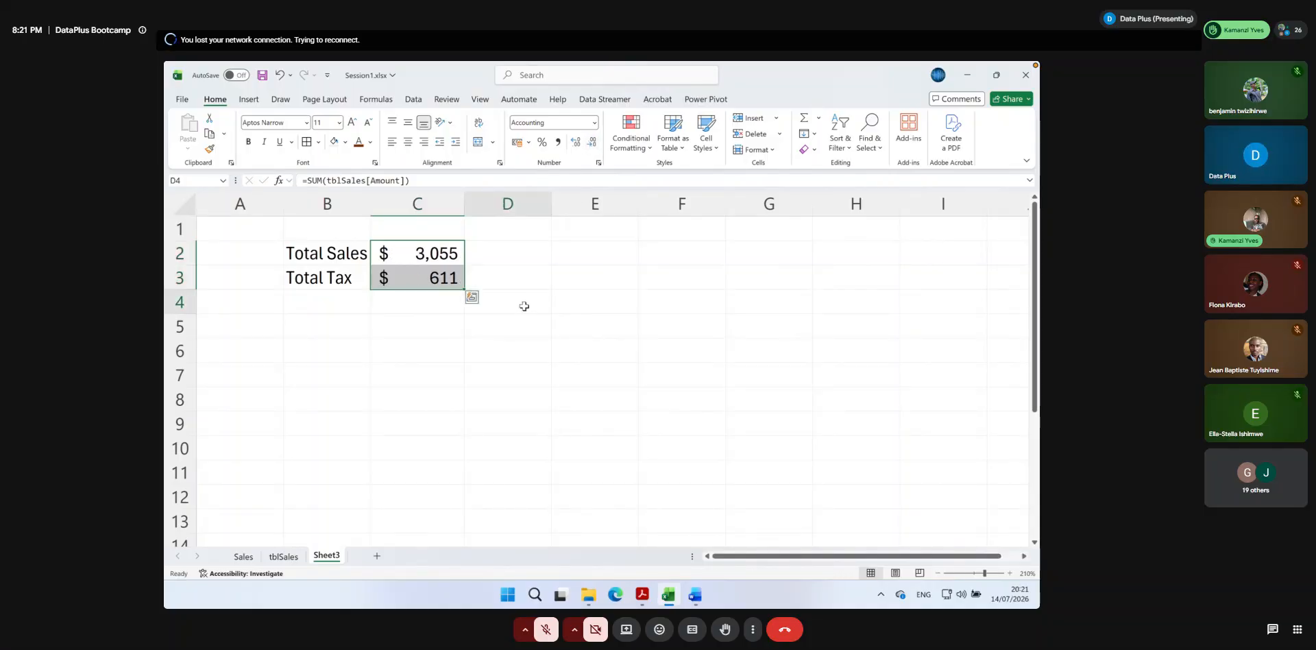
{"action": "key", "text": "ctrl+s"}
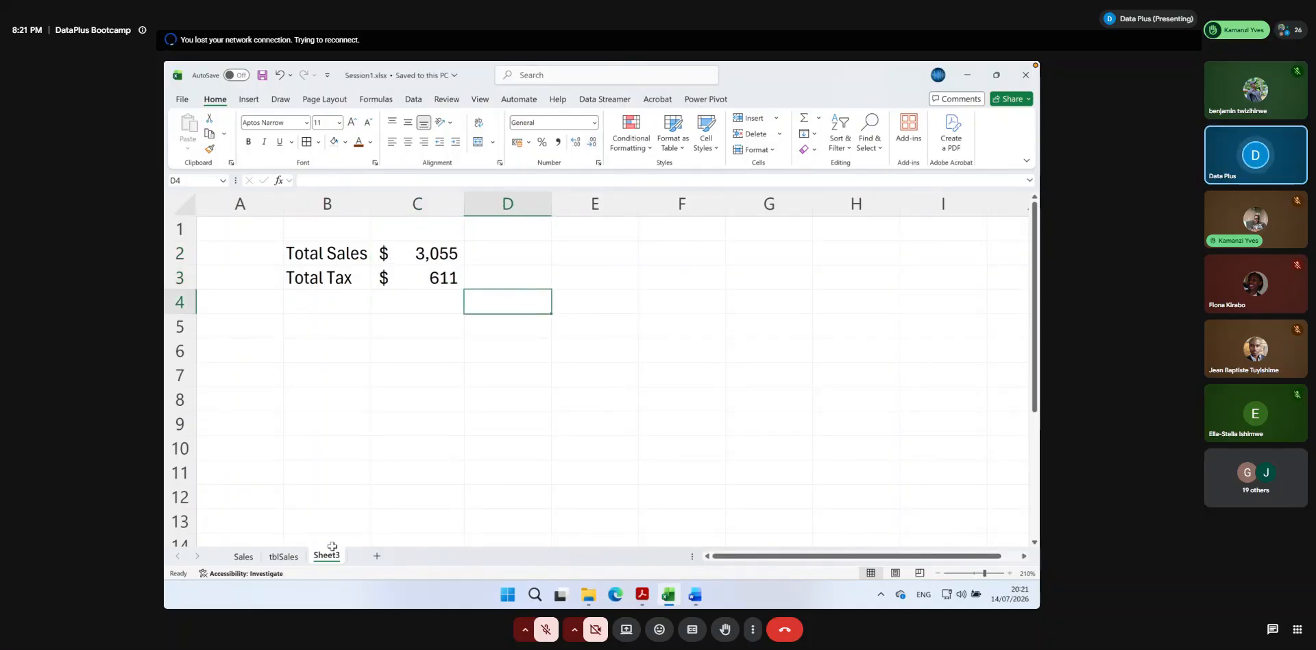
View the sales table on the tblSales sheet
{"action": "left_click", "coordinate": [283, 557]}
{"action": "scroll", "coordinate": [492, 445], "scroll_direction": "up", "scroll_amount": 1}
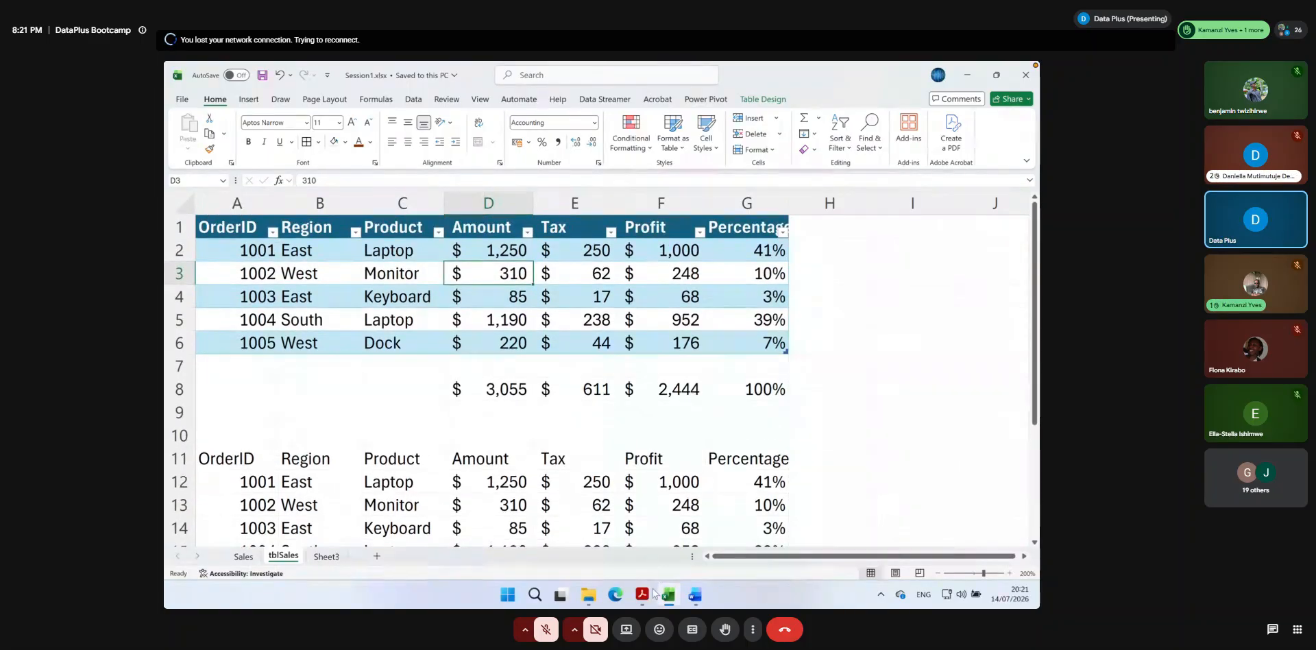
{"action": "mouse_move", "coordinate": [680, 539]}
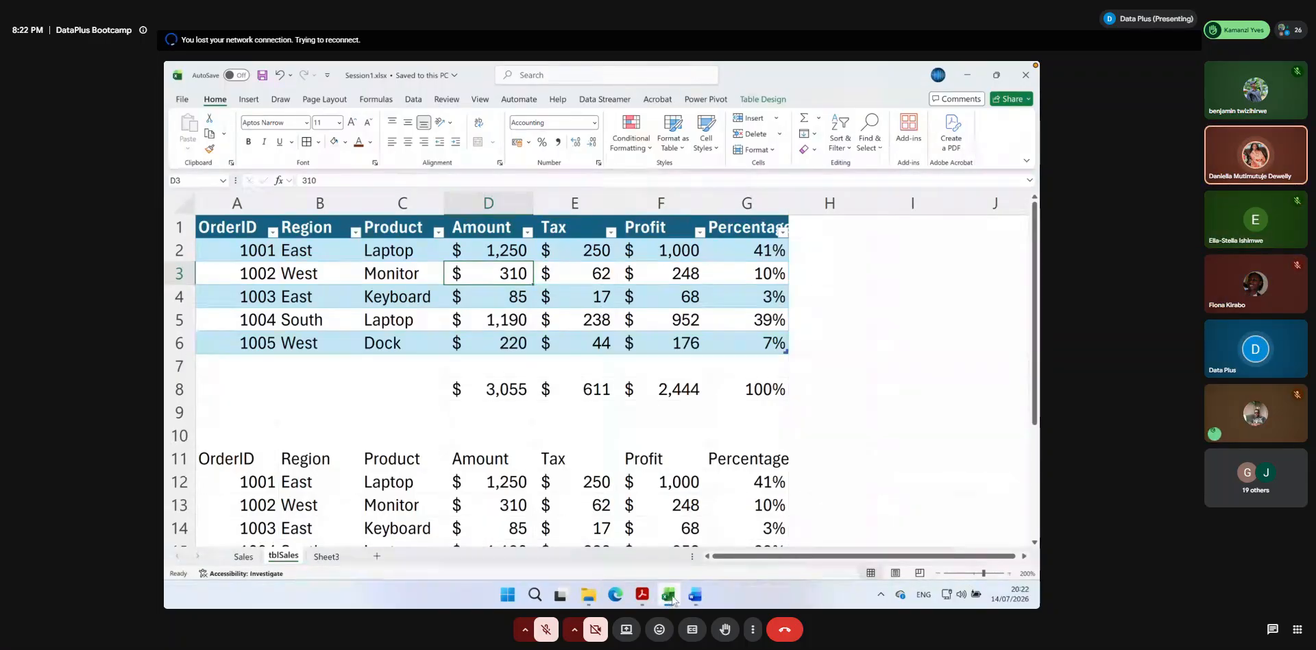
{"action": "mouse_move", "coordinate": [670, 594]}
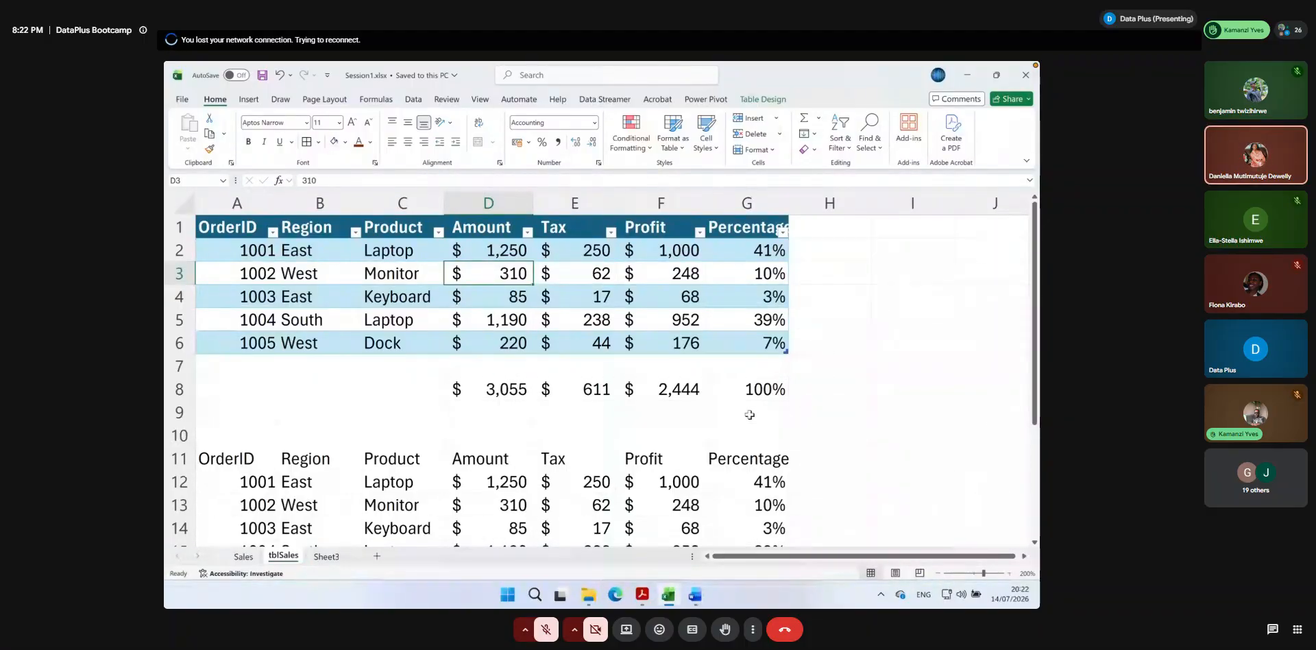
Re-enter the Total Sales formula =SUM(tblSales[Amount]) in cell C2 of Sheet3, choosing the table and column from the suggestions, and reselect the cell
{"action": "left_click", "coordinate": [333, 556]}
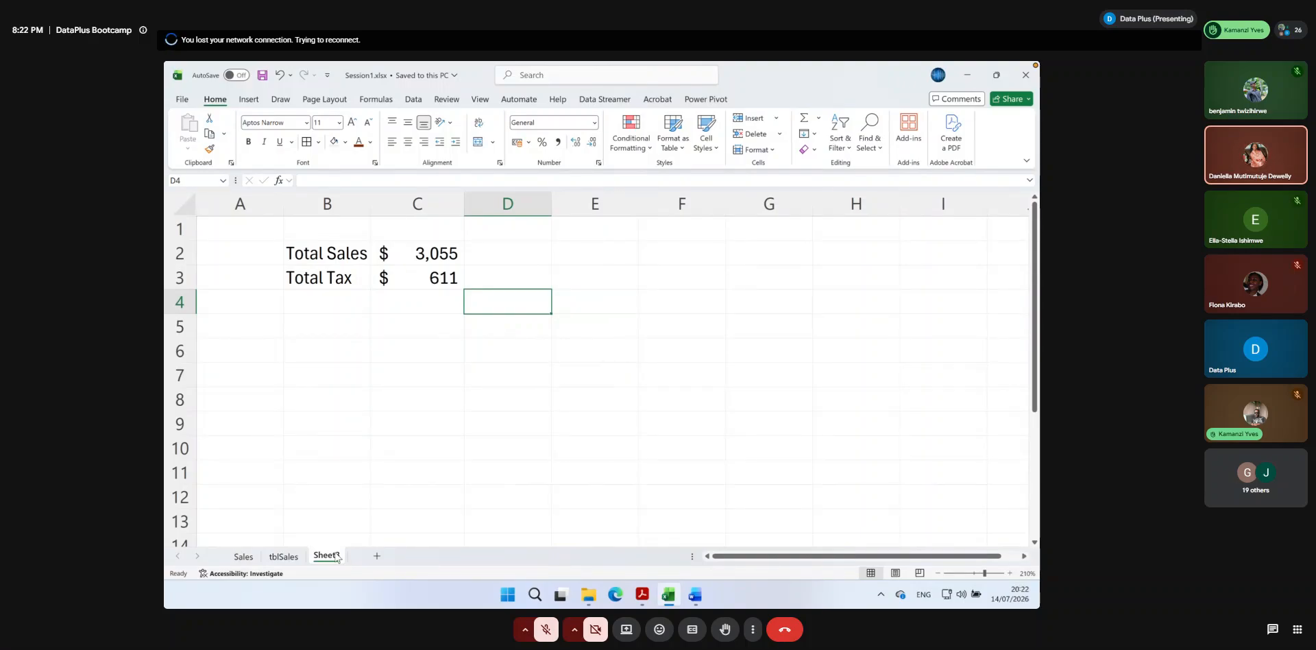
{"action": "left_click", "coordinate": [407, 255]}
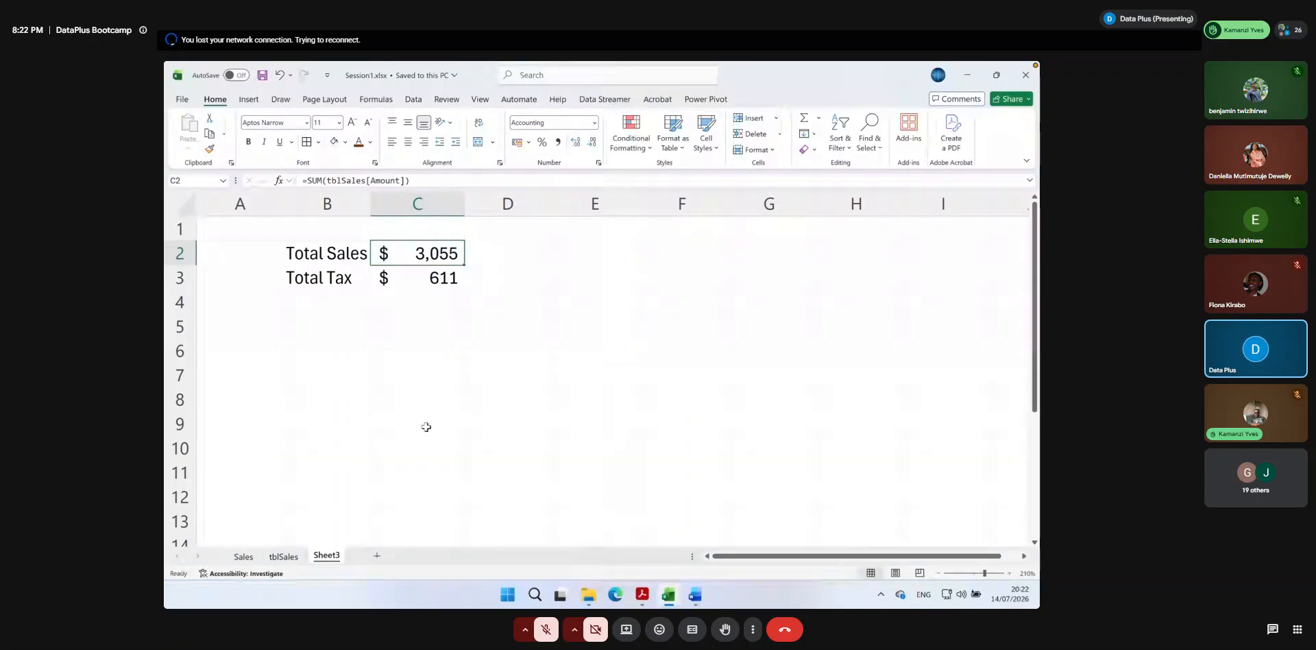
{"action": "type", "text": "="}
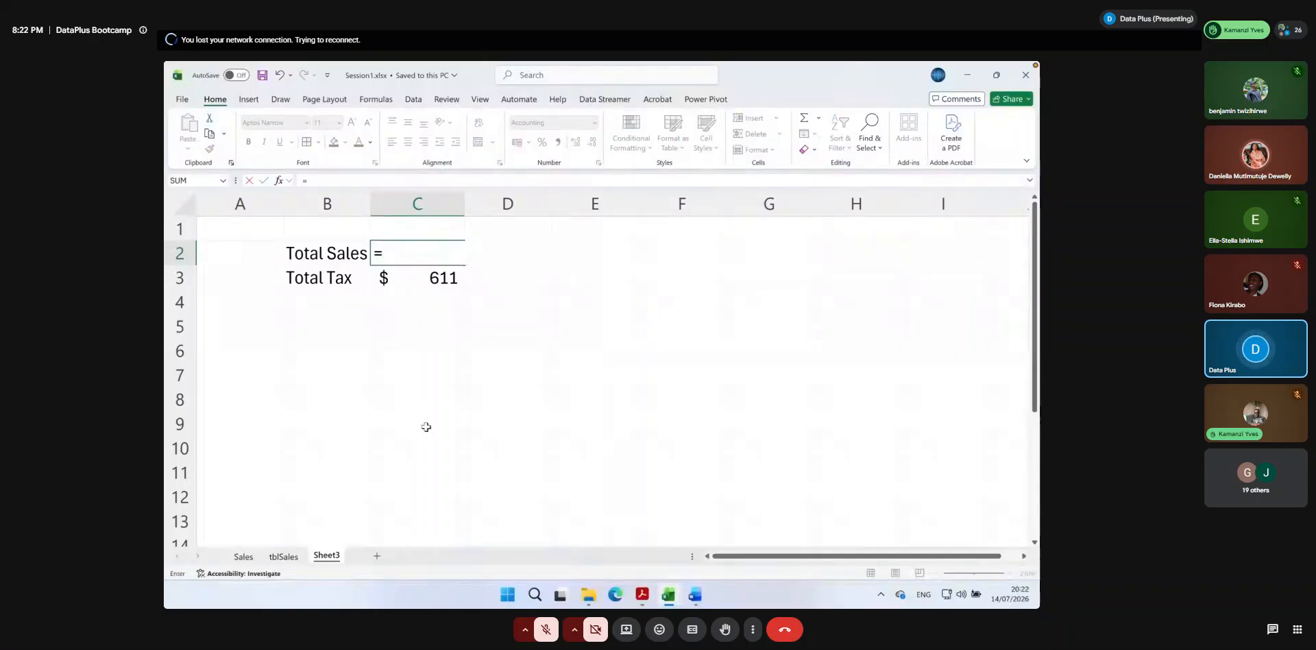
{"action": "type", "text": "sum("}
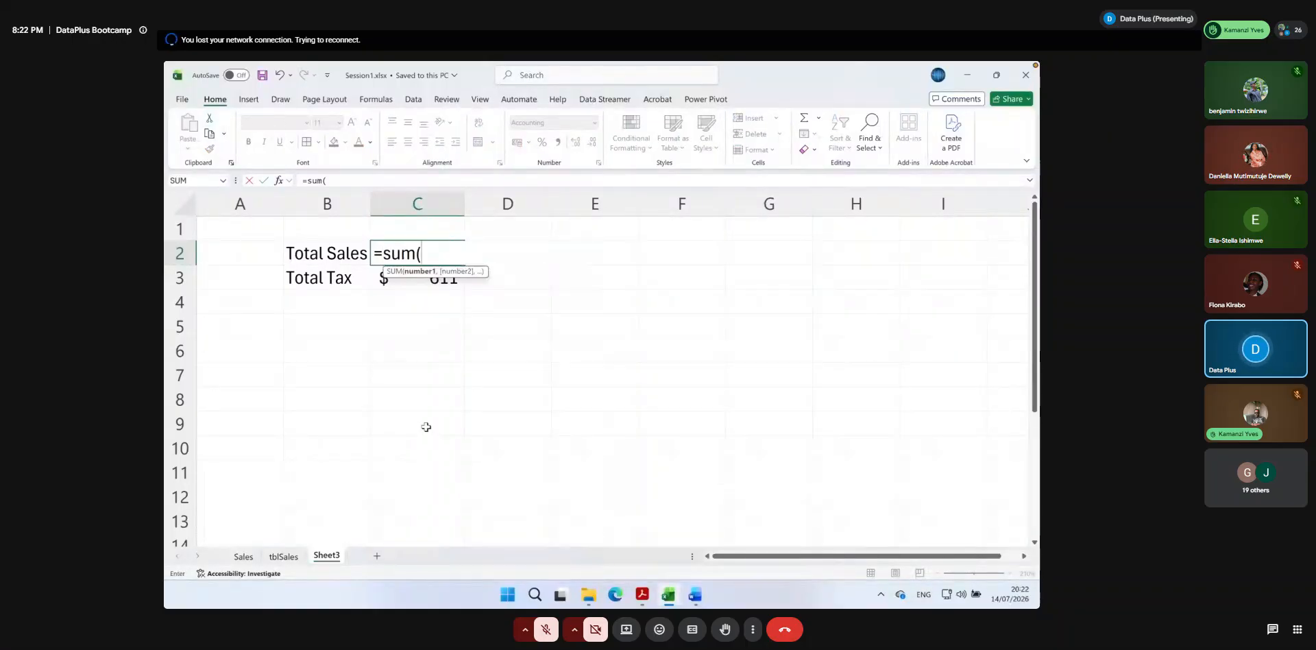
{"action": "type", "text": "tbl"}
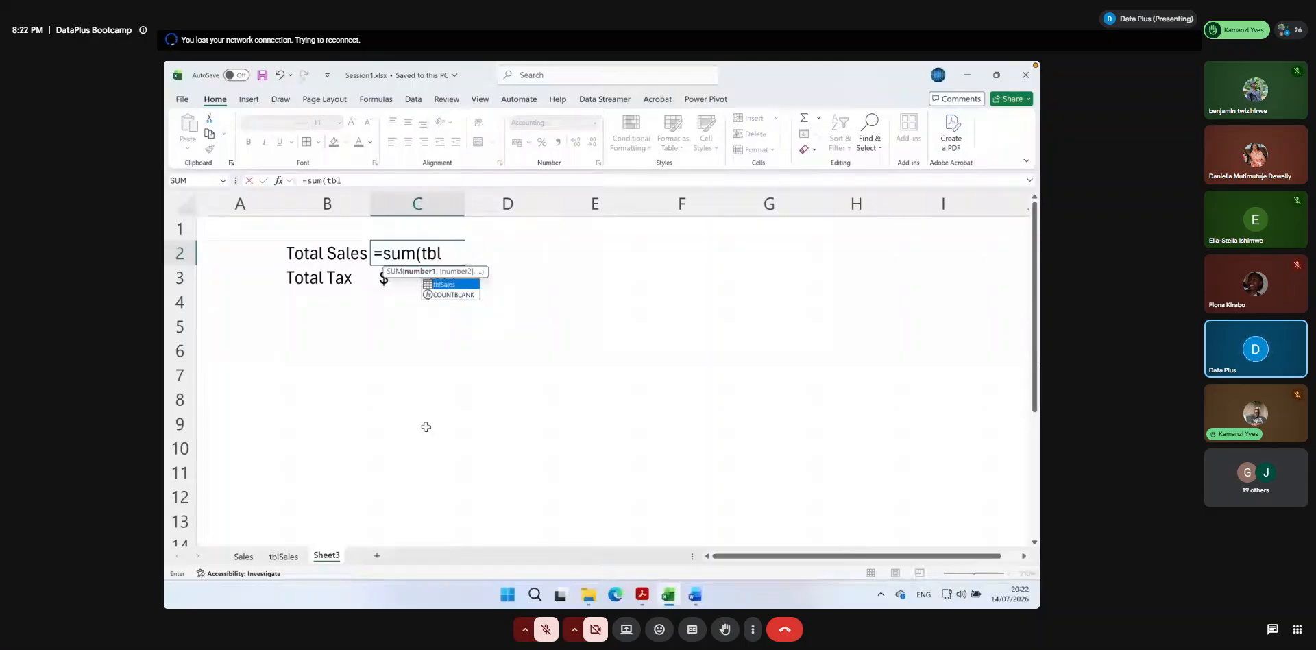
{"action": "double_click", "coordinate": [438, 284]}
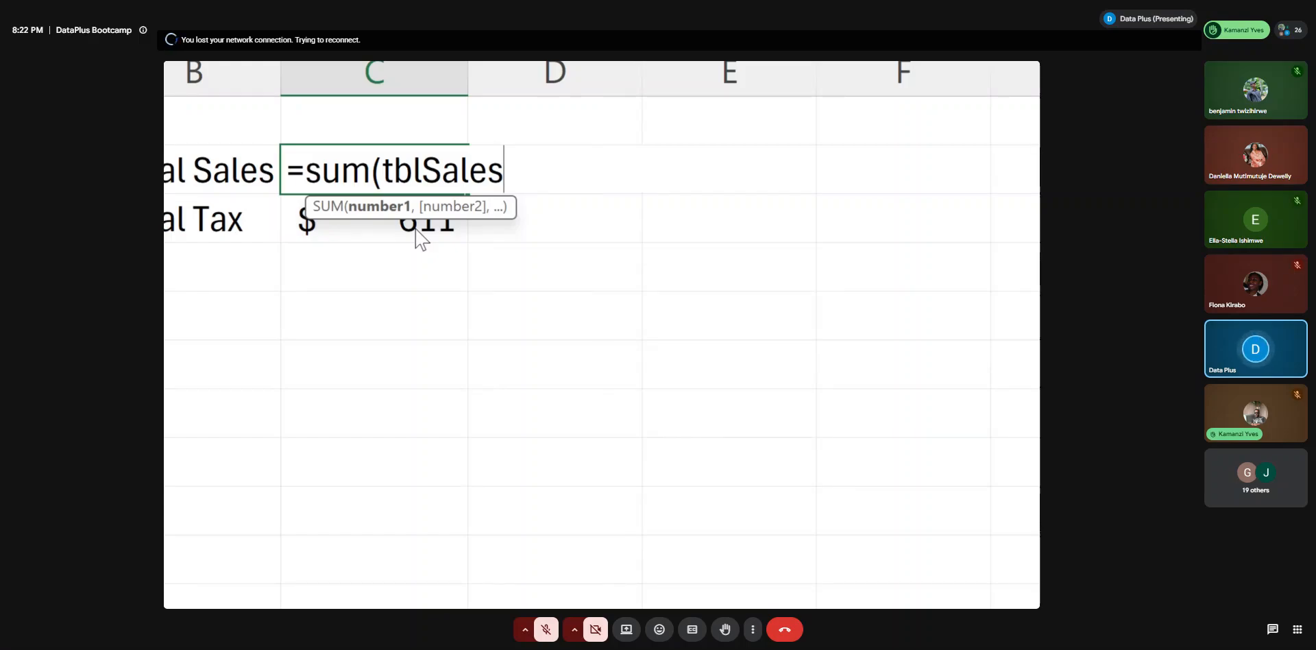
{"action": "type", "text": "["}
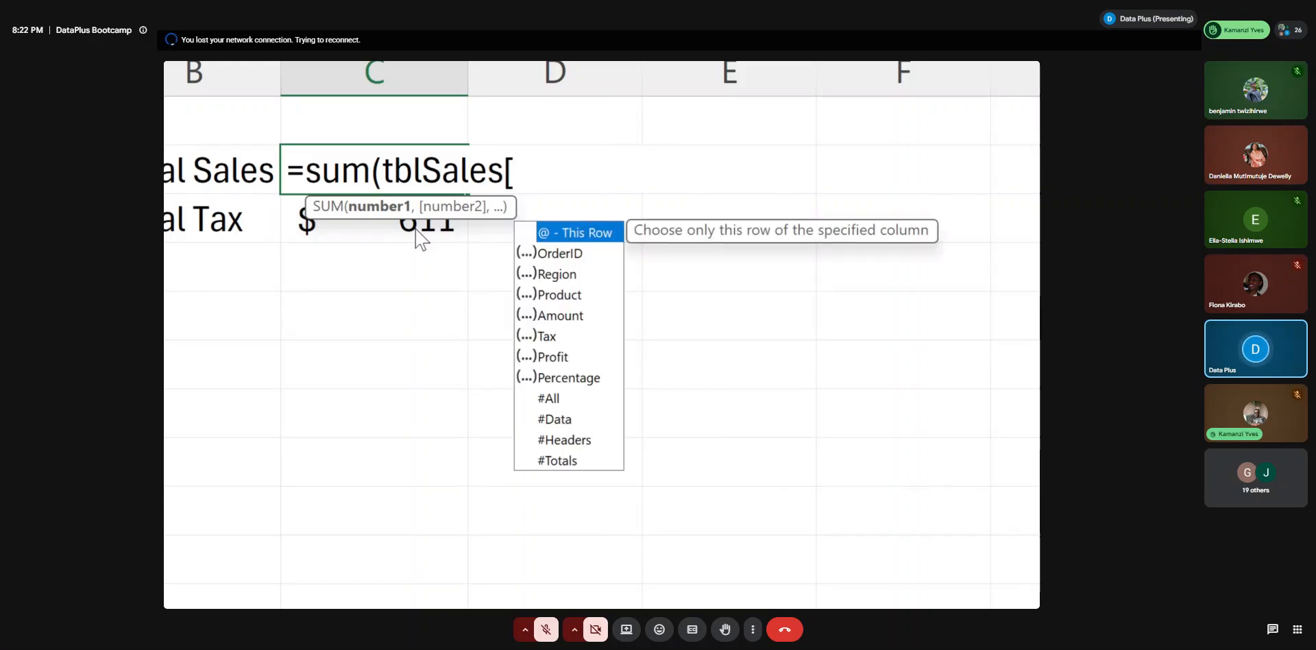
{"action": "double_click", "coordinate": [556, 314]}
{"action": "type", "text": "]"}
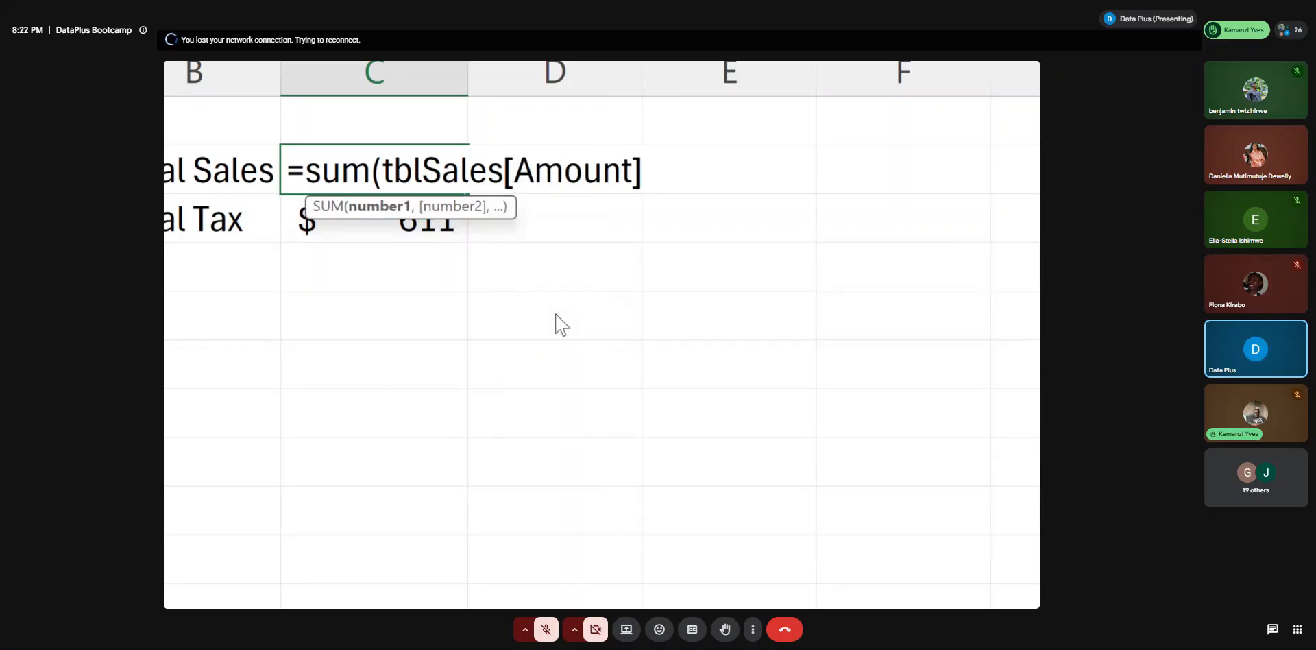
{"action": "type", "text": ")"}
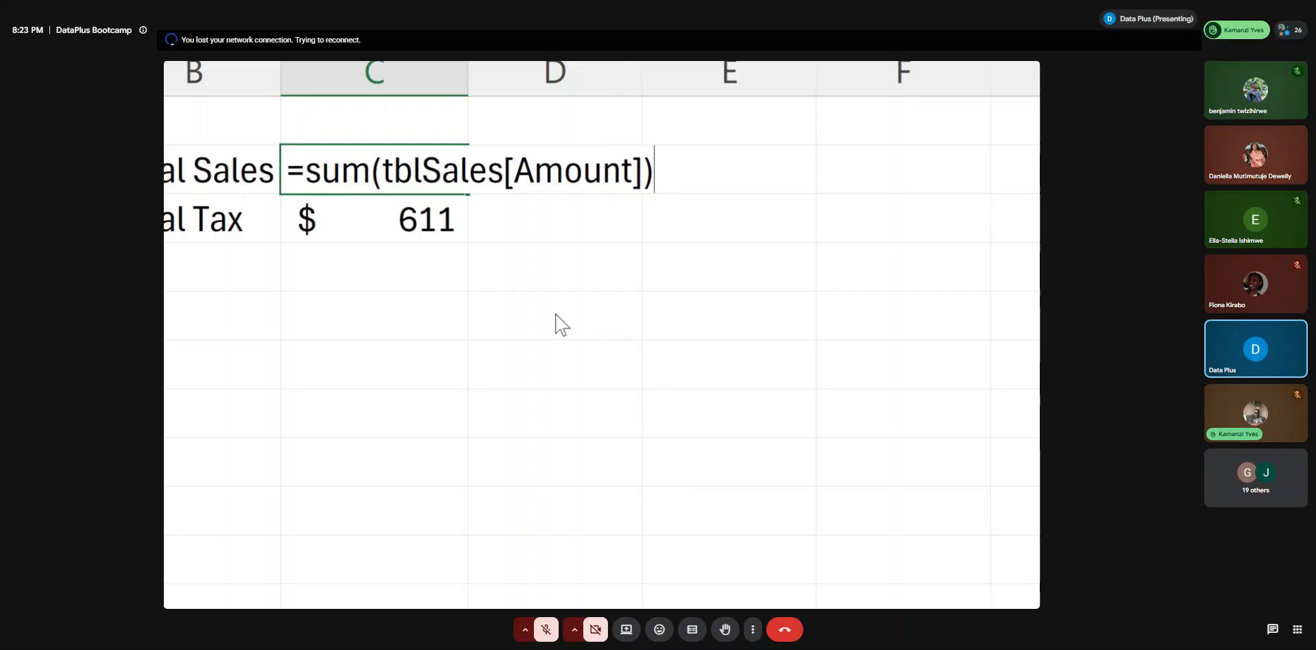
{"action": "key", "text": "Return"}
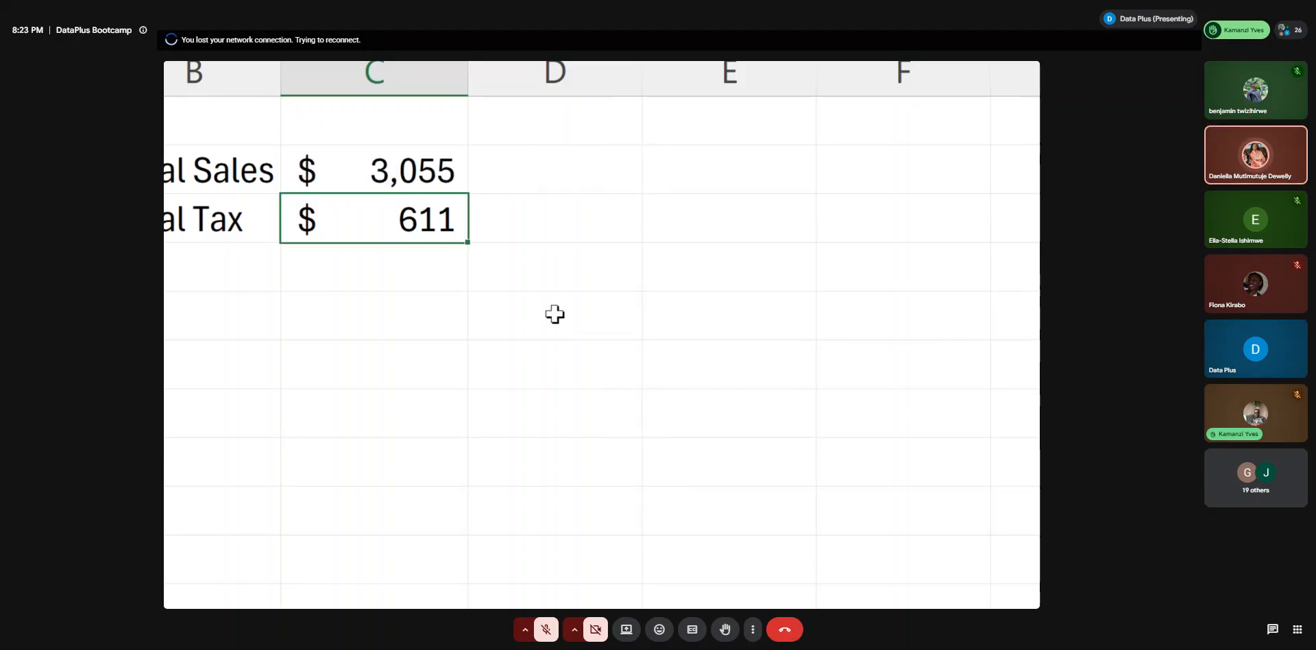
{"action": "left_click", "coordinate": [419, 175]}
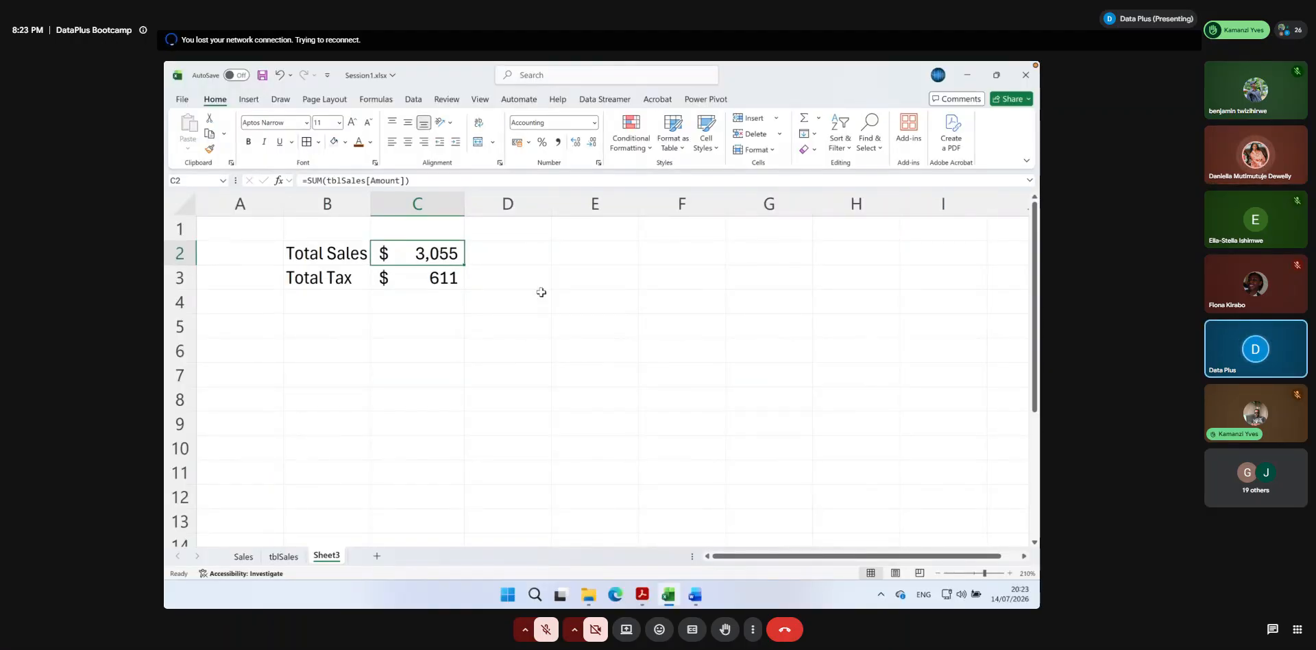
Go to the tblSales sheet and look over the sales table, including its Tax, Profit and Percentage columns
{"action": "key", "text": "ctrl+Page_Up"}
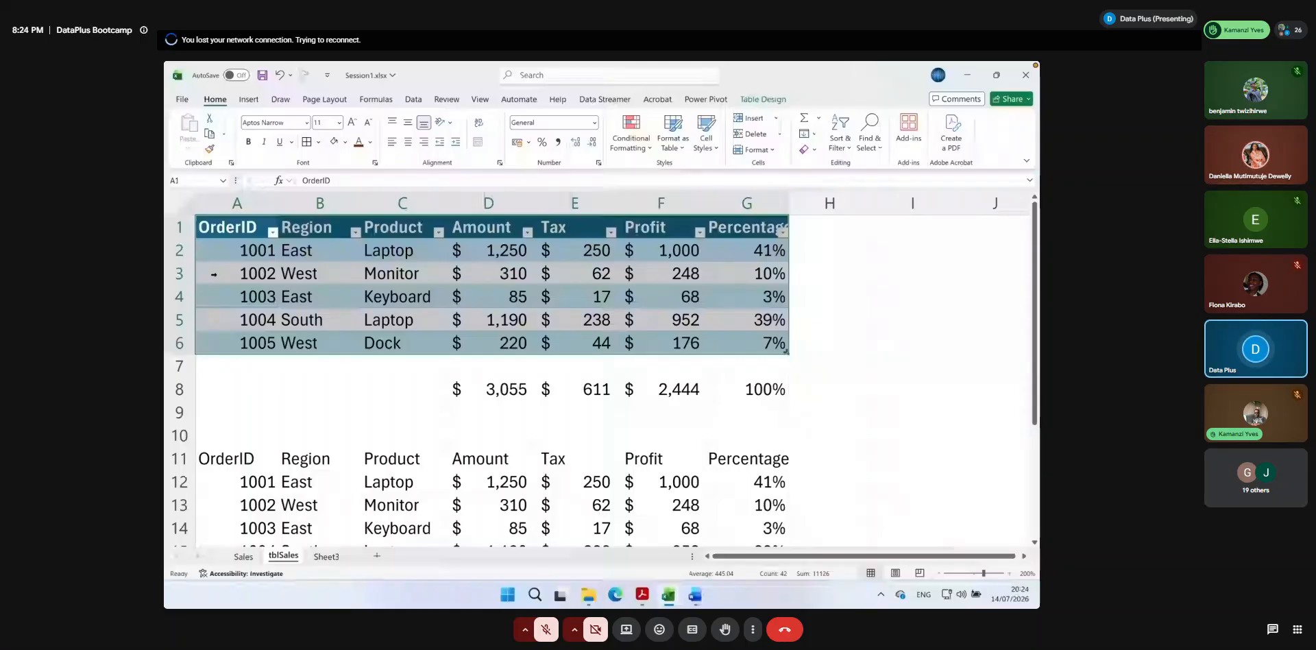
{"action": "left_click", "coordinate": [261, 272]}
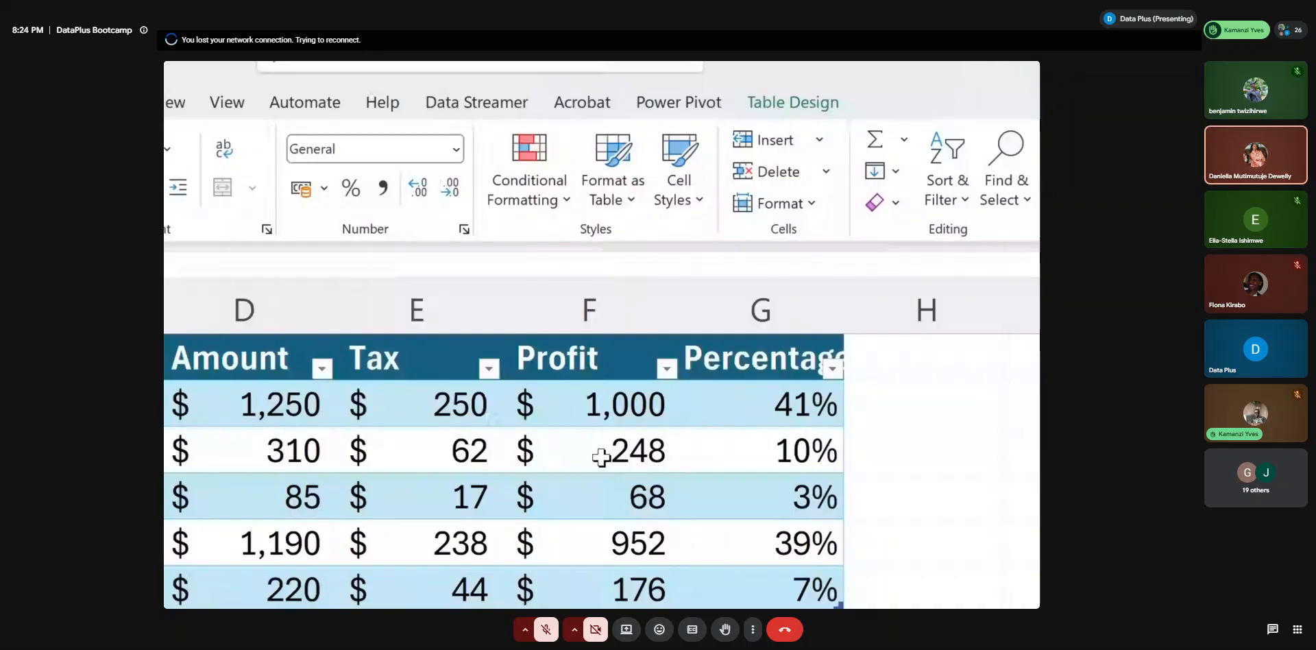
{"action": "left_click", "coordinate": [644, 439]}
{"action": "left_click", "coordinate": [675, 491]}
{"action": "left_click", "coordinate": [493, 458]}
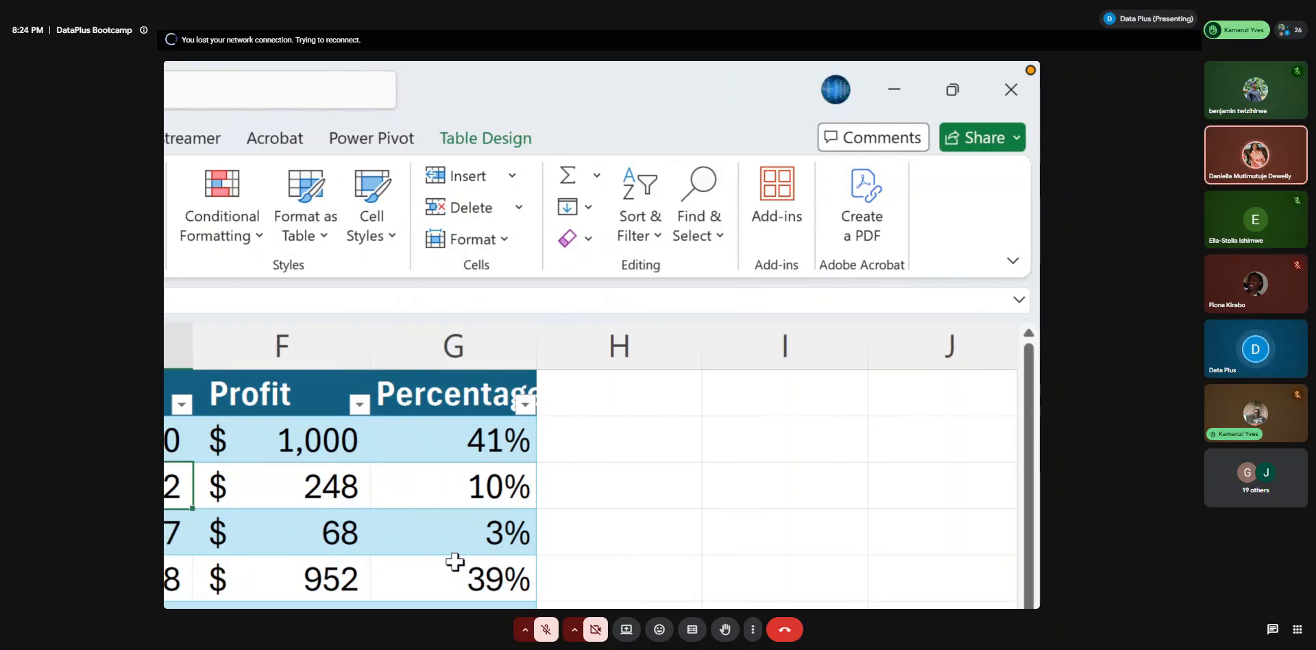
{"action": "key", "text": "super+minus"}
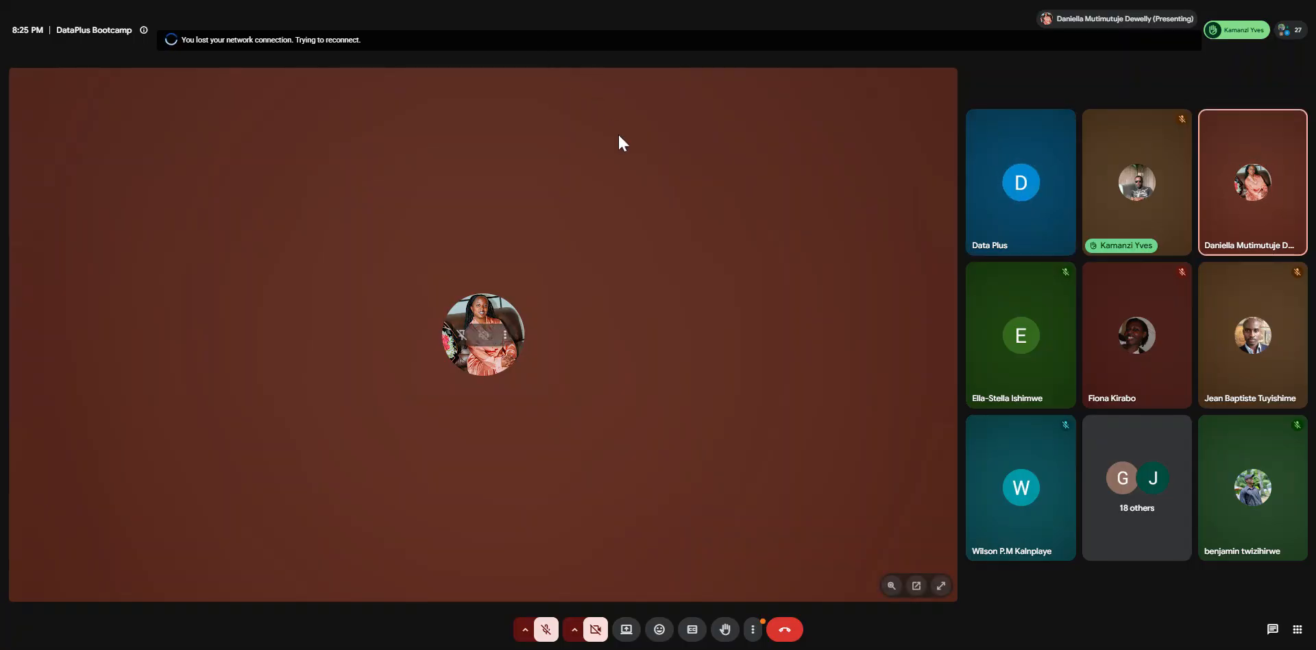
{"action": "left_click", "coordinate": [940, 587]}
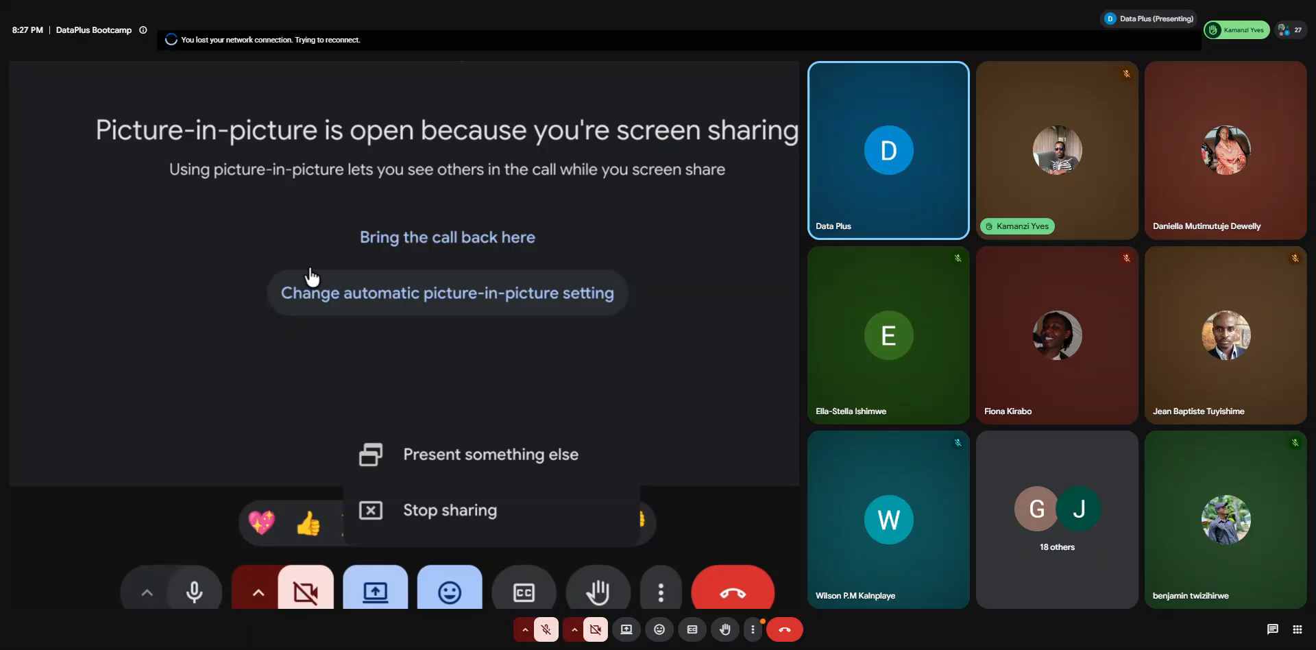
{"action": "left_click", "coordinate": [478, 504]}
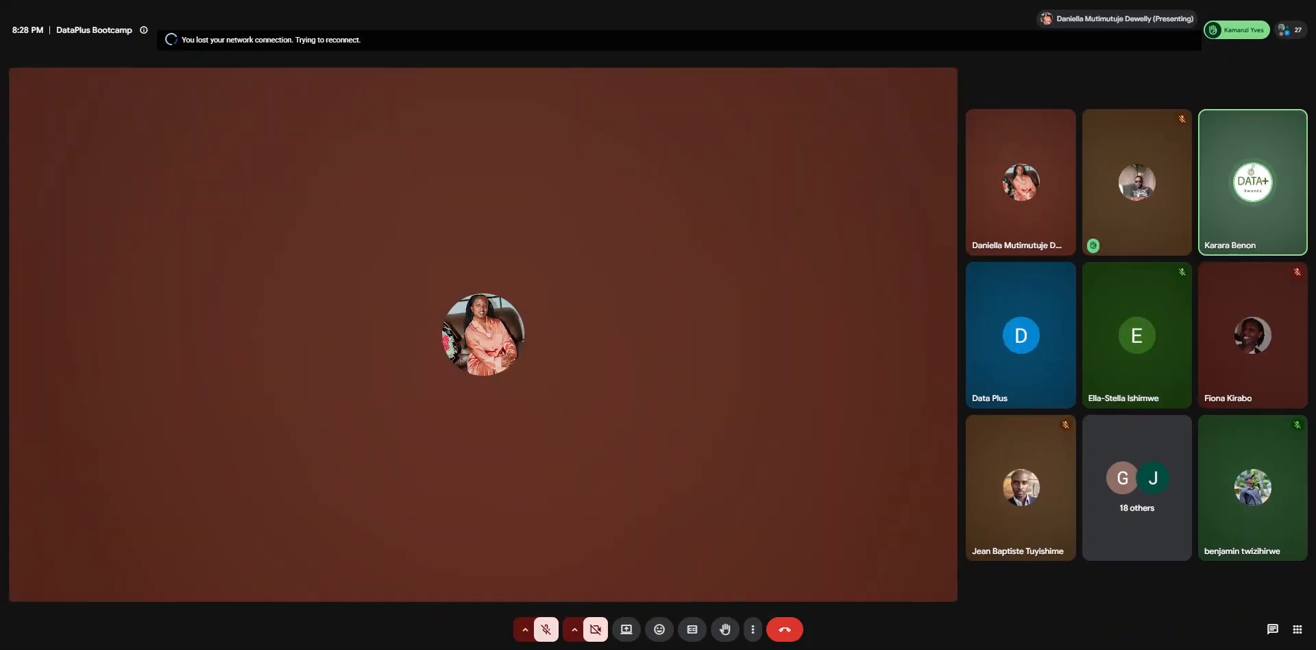
{"action": "mouse_move", "coordinate": [886, 459]}
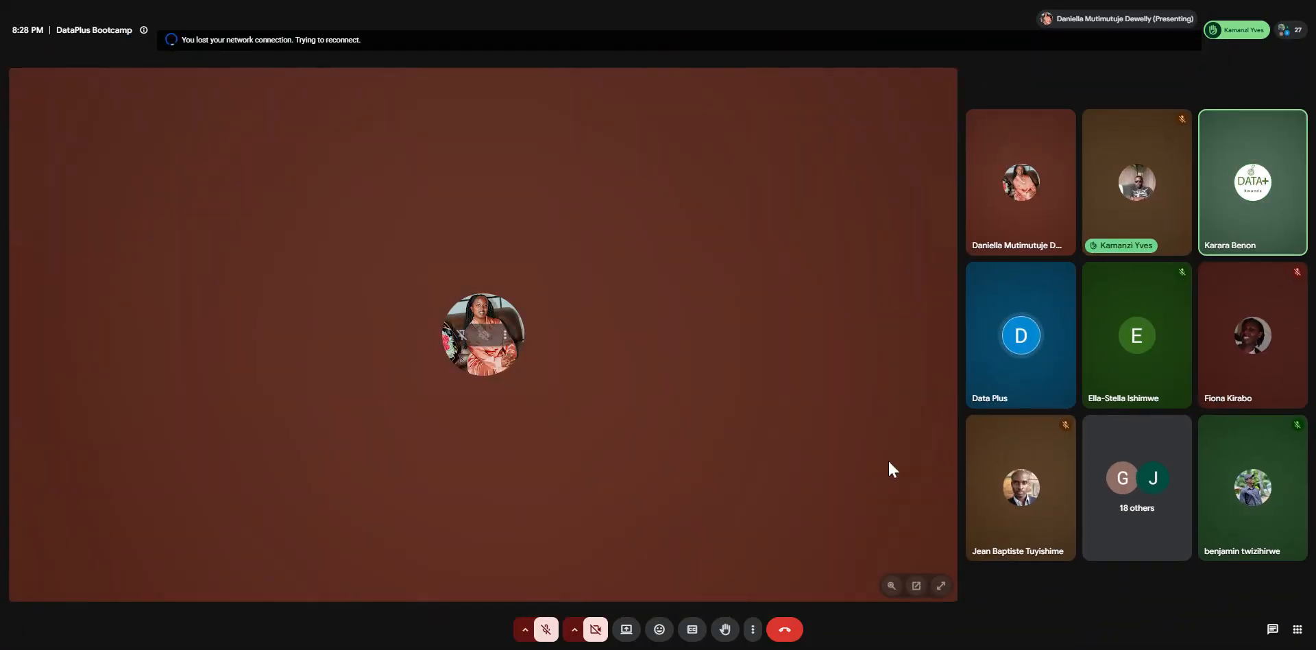
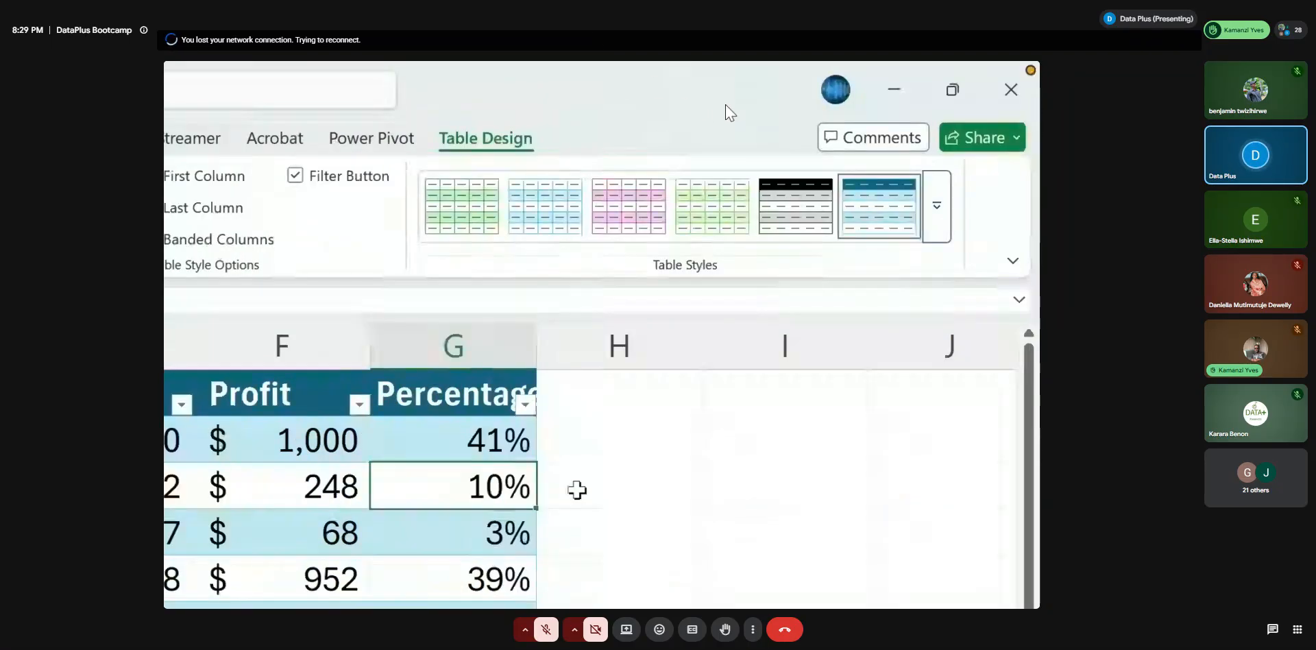
Examine the East entries in the Region column and select the whole sales table A1:G6
{"action": "left_click", "coordinate": [577, 489]}
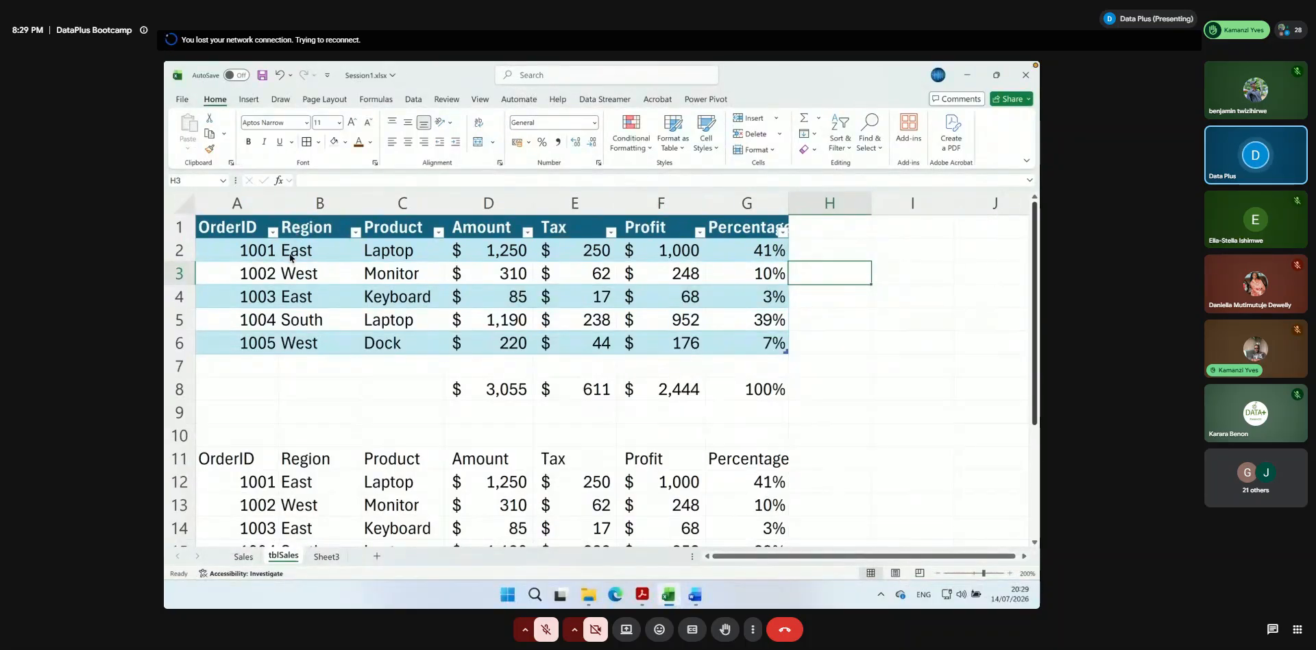
{"action": "left_click", "coordinate": [299, 294]}
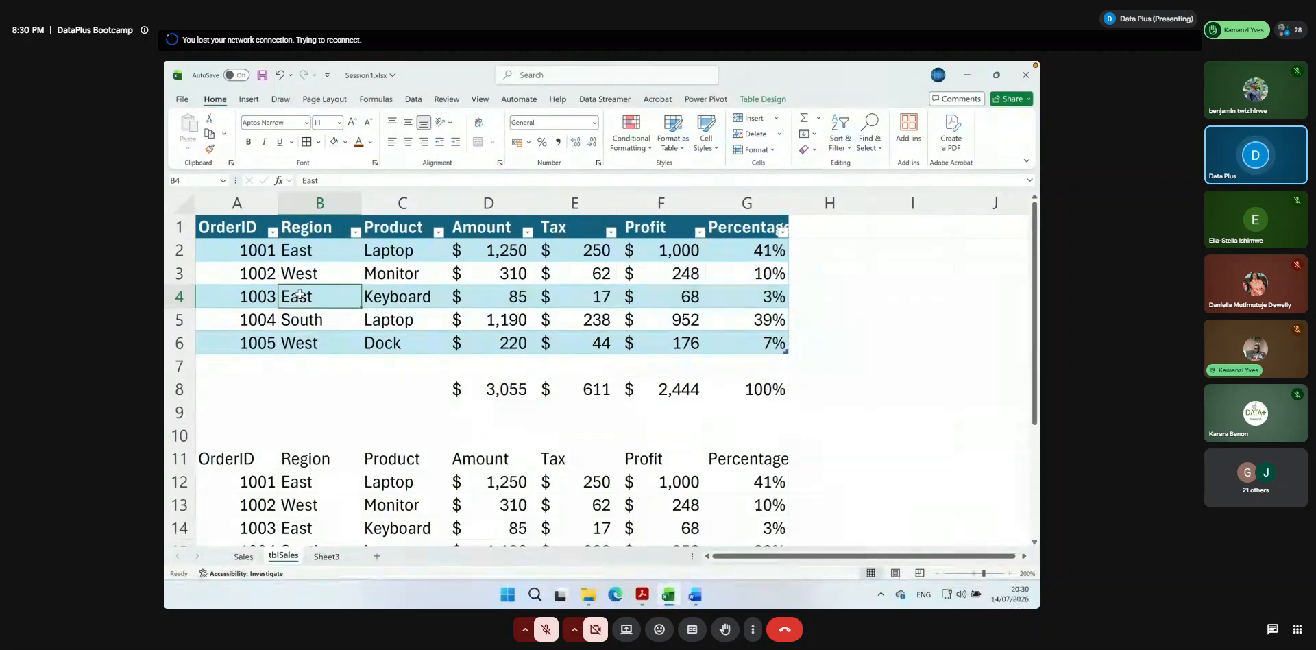
{"action": "left_click", "coordinate": [302, 258]}
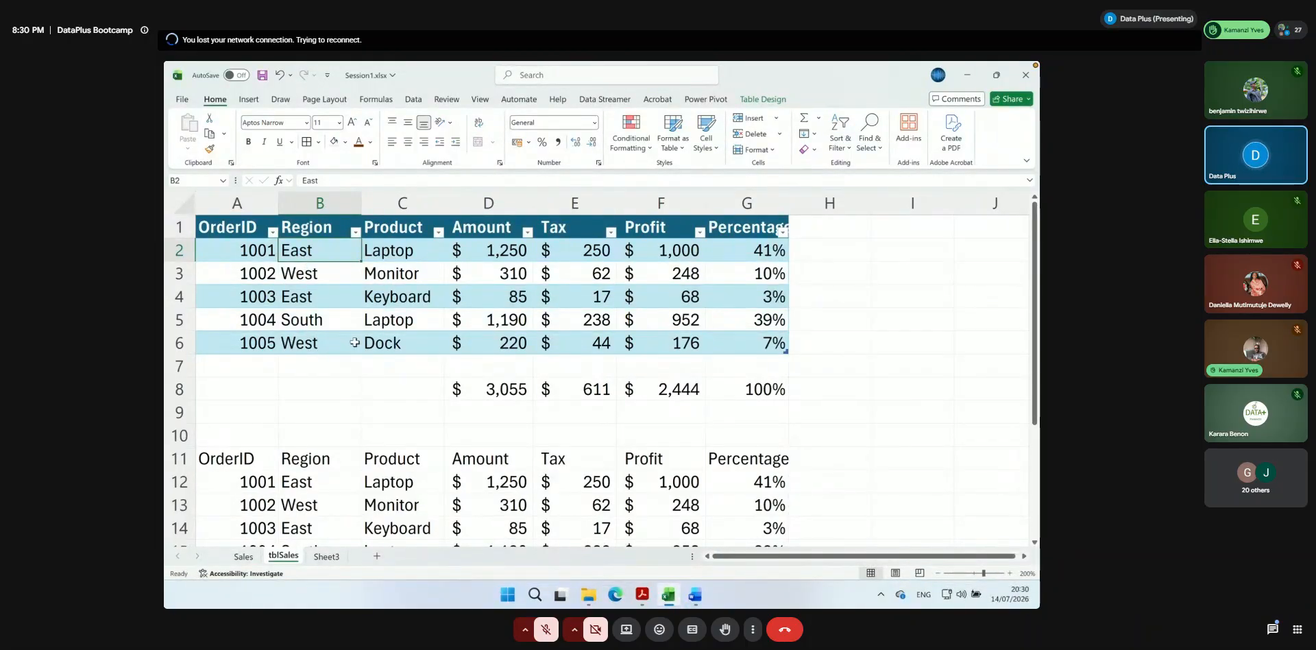
{"action": "left_click_drag", "start_coordinate": [202, 227], "coordinate": [232, 338]}
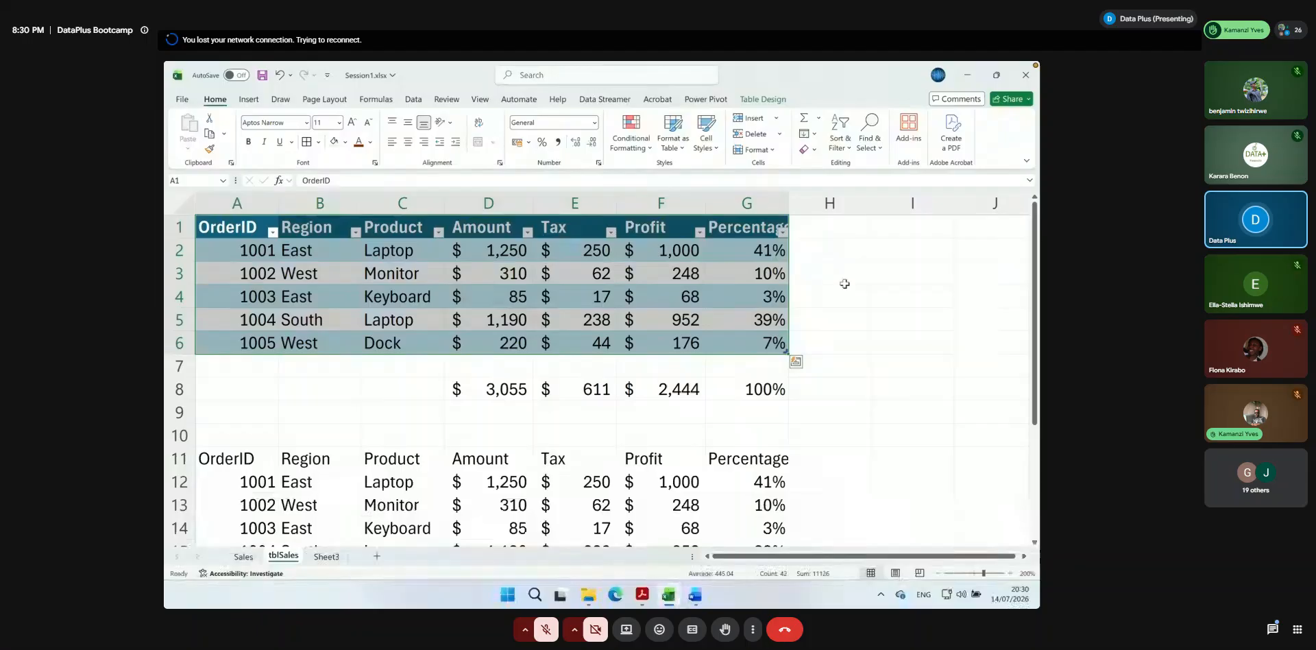
Enter the question "How many people purchased my goods from East:" in cell B5 of Sheet3
{"action": "left_click", "coordinate": [326, 556]}
{"action": "type", "text": "How many p"}
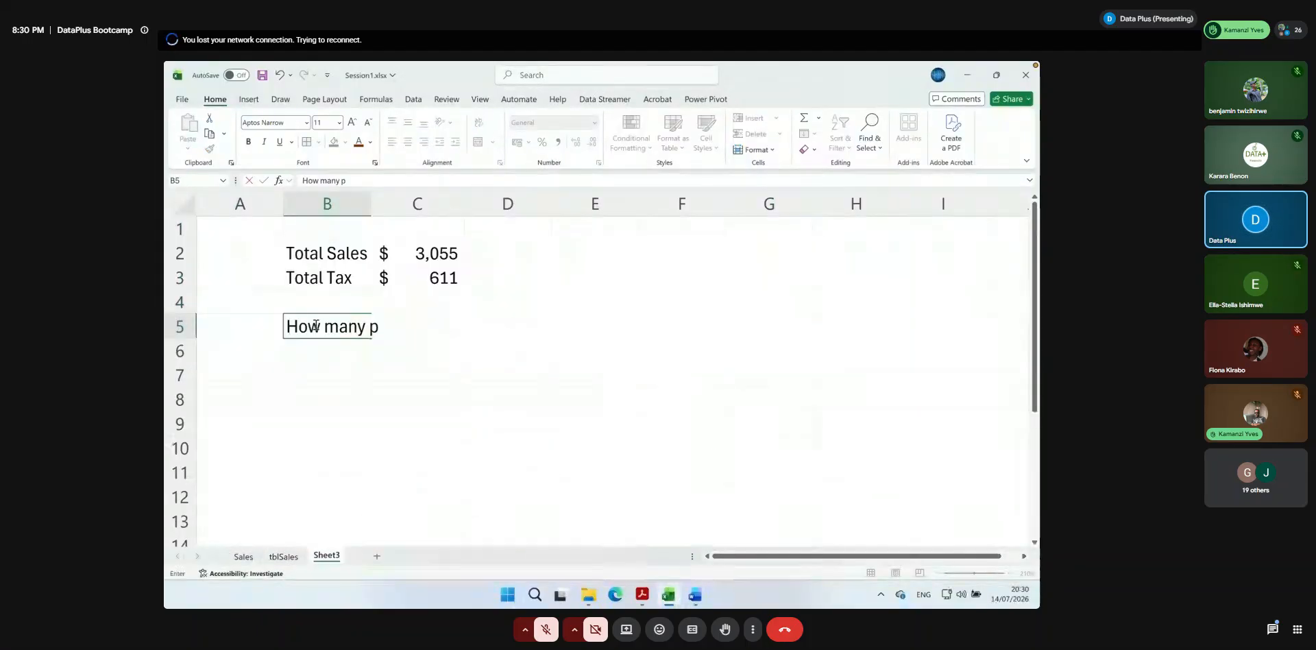
{"action": "type", "text": "eople"}
{"action": "type", "text": "pr"}
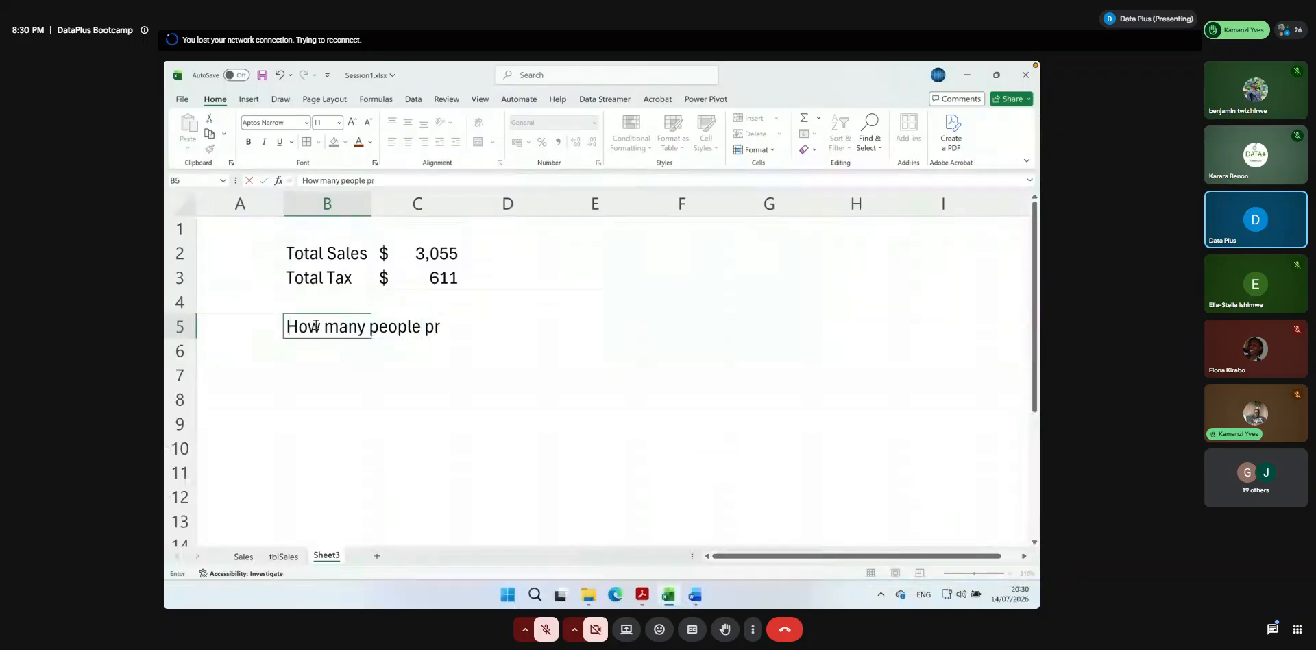
{"action": "key", "text": "BackSpace"}
{"action": "type", "text": "urchased my goods from"}
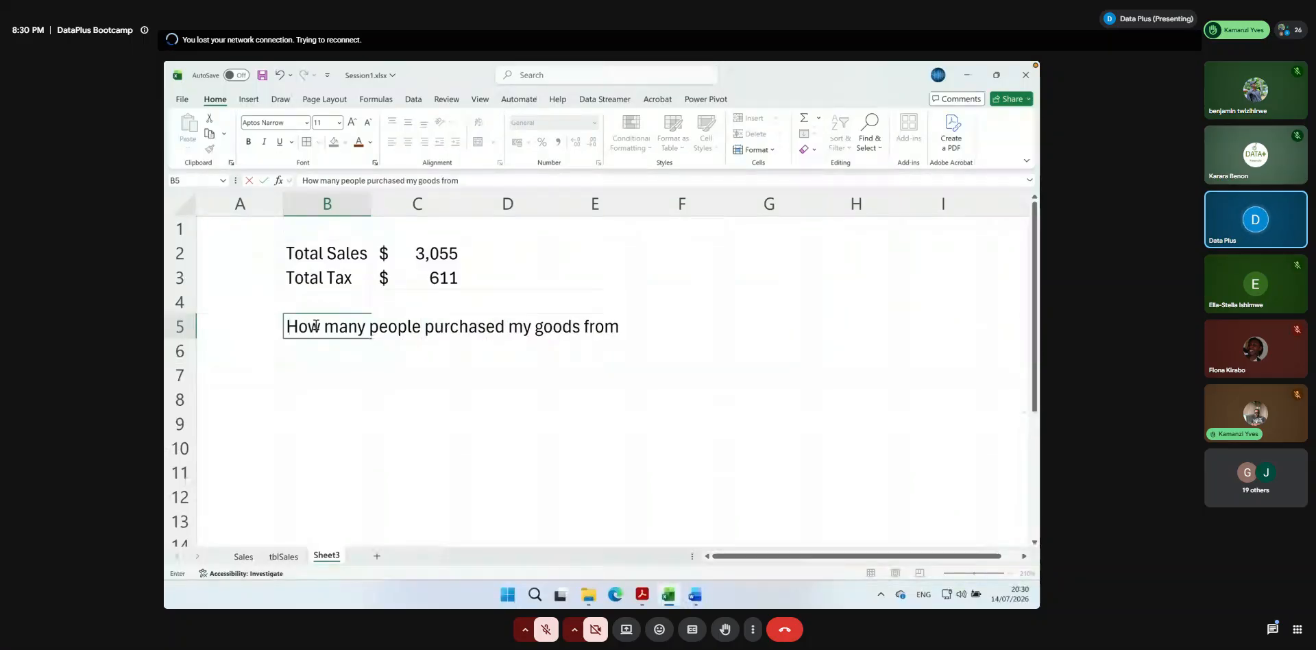
{"action": "type", "text": " East"}
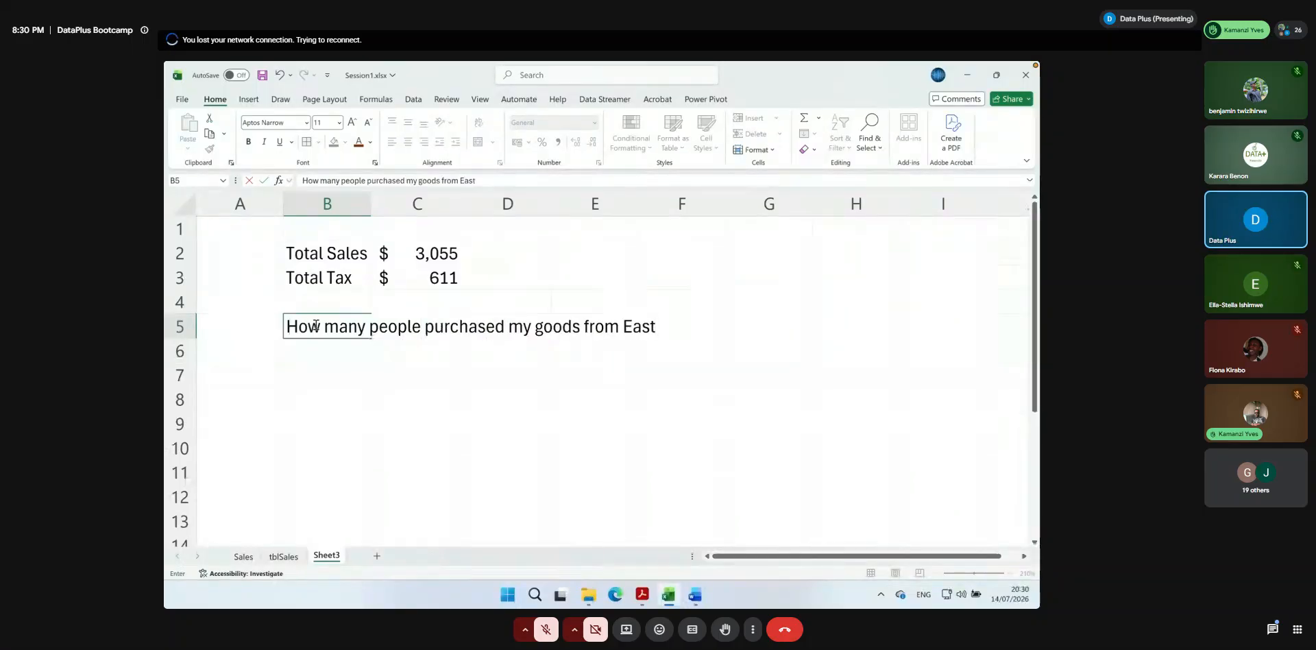
{"action": "type", "text": ":"}
{"action": "key", "text": "Return"}
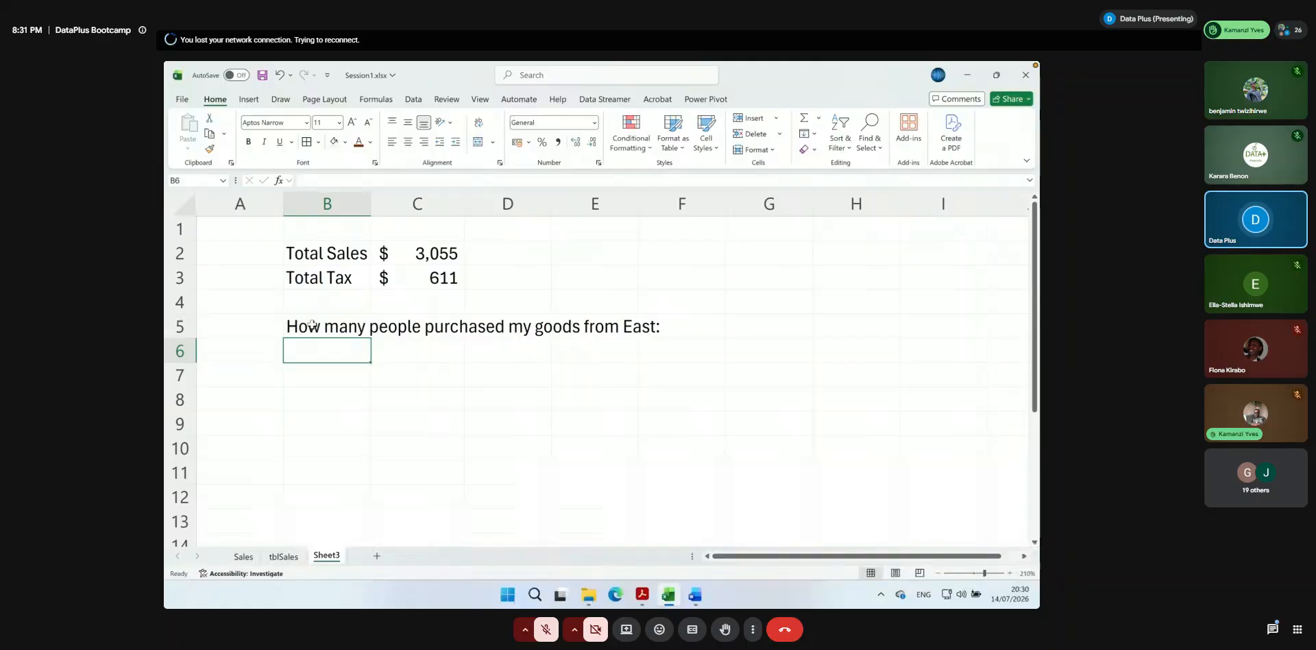
{"action": "type", "text": "=coun"}
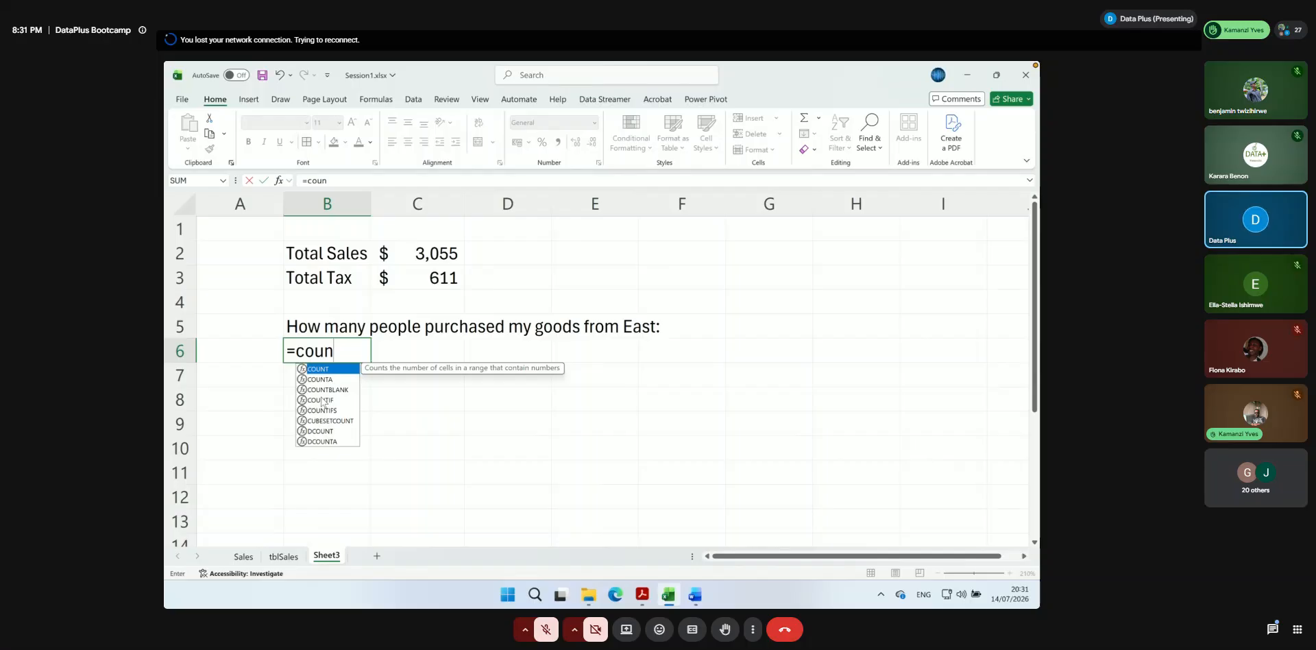
{"action": "double_click", "coordinate": [323, 400]}
{"action": "left_click", "coordinate": [374, 352]}
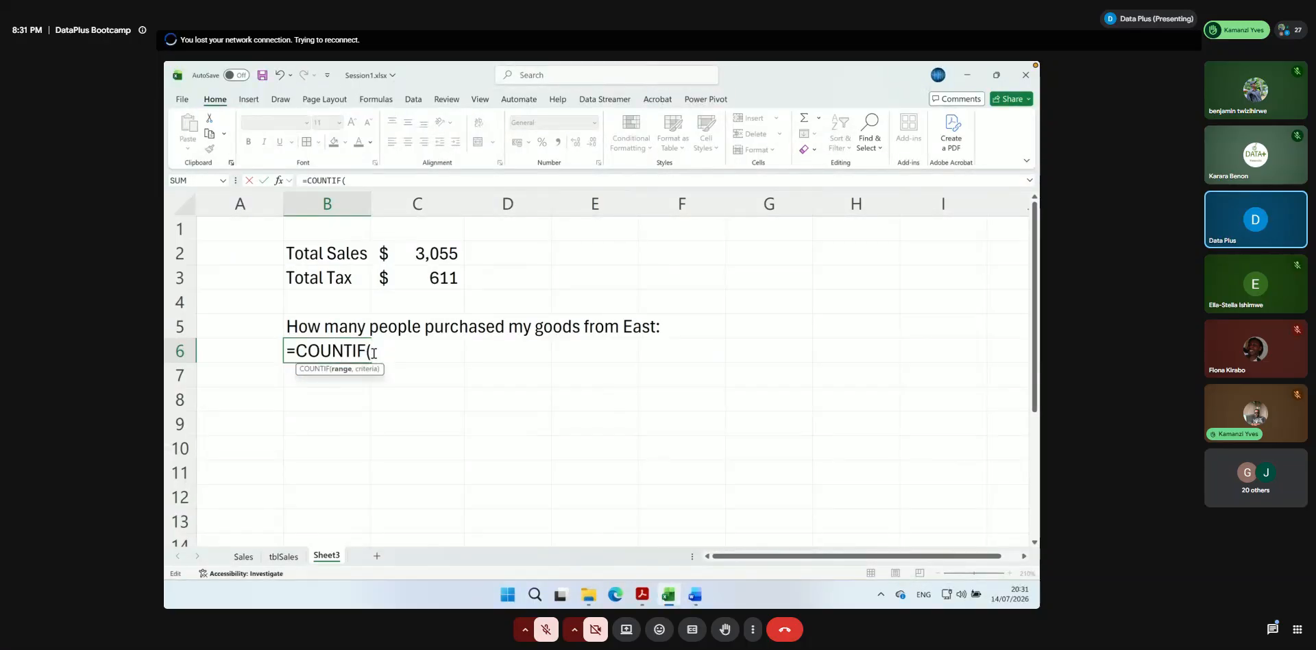
{"action": "left_click", "coordinate": [278, 558]}
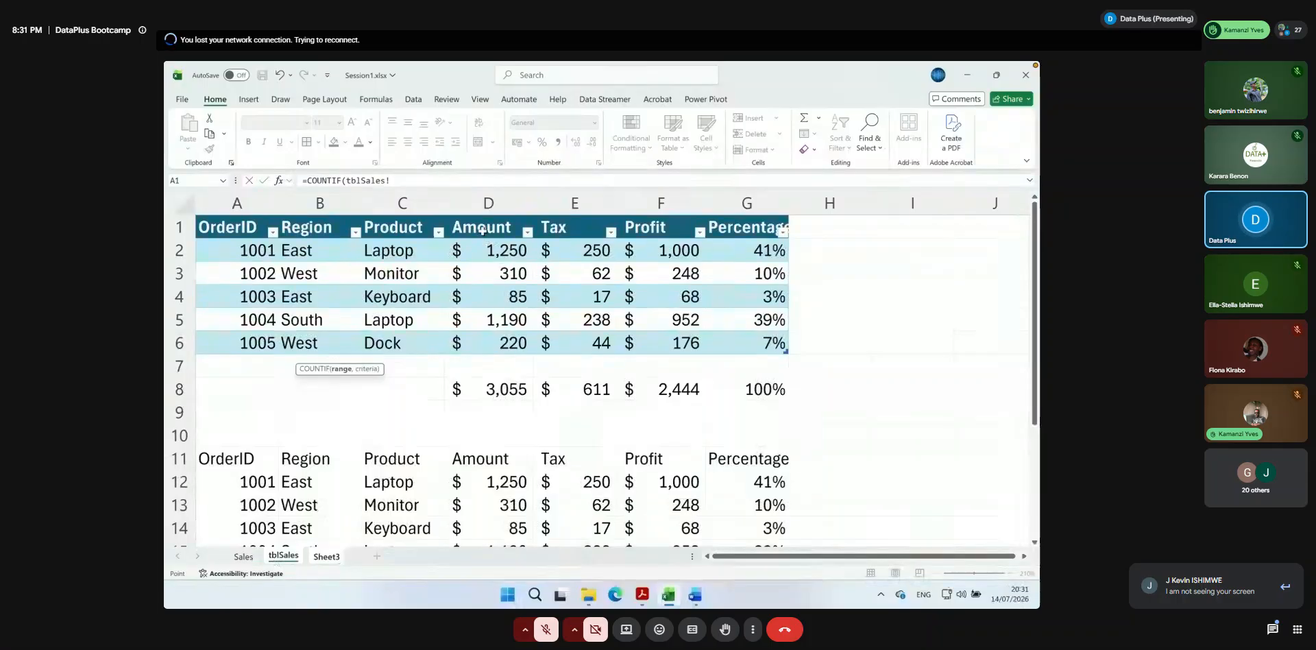
{"action": "left_click", "coordinate": [311, 229]}
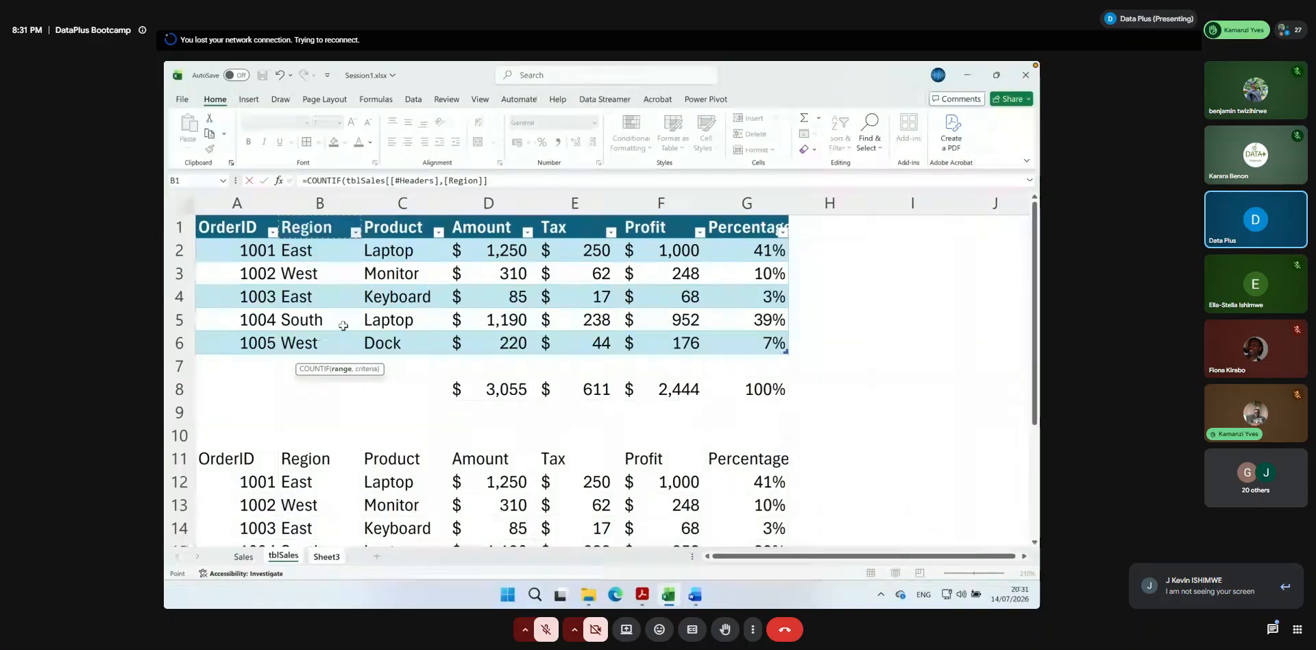
{"action": "left_click", "coordinate": [327, 558]}
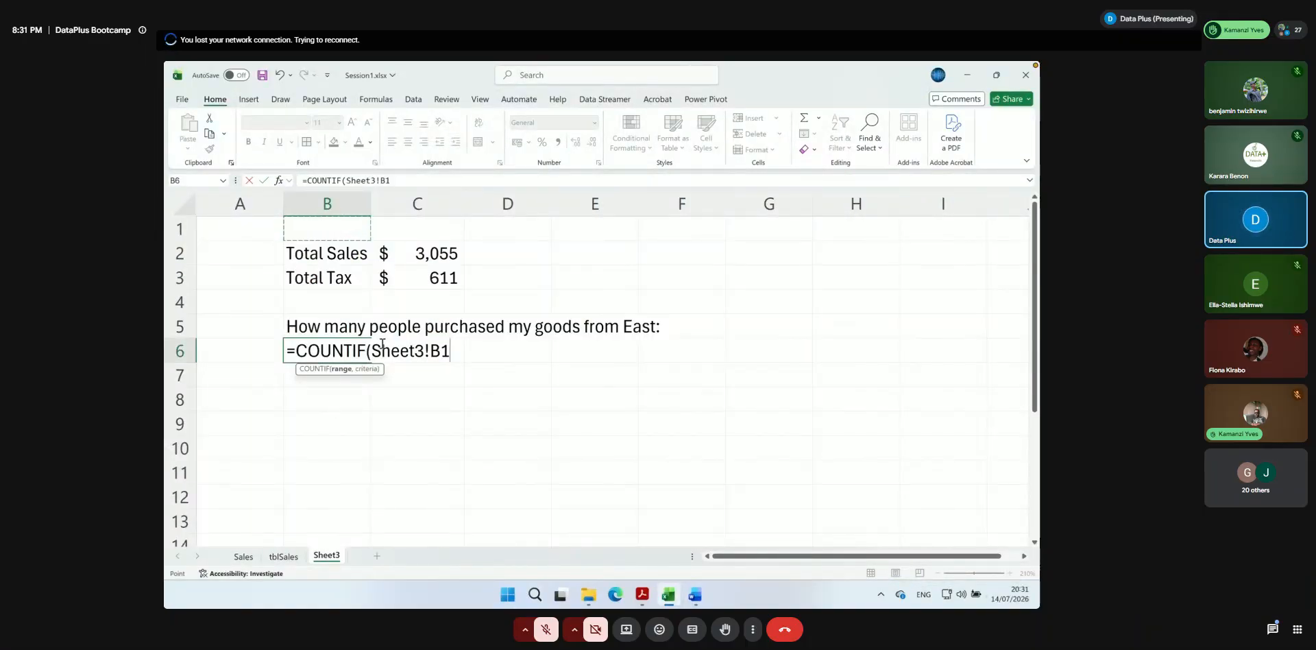
{"action": "left_click_drag", "start_coordinate": [372, 350], "coordinate": [461, 351]}
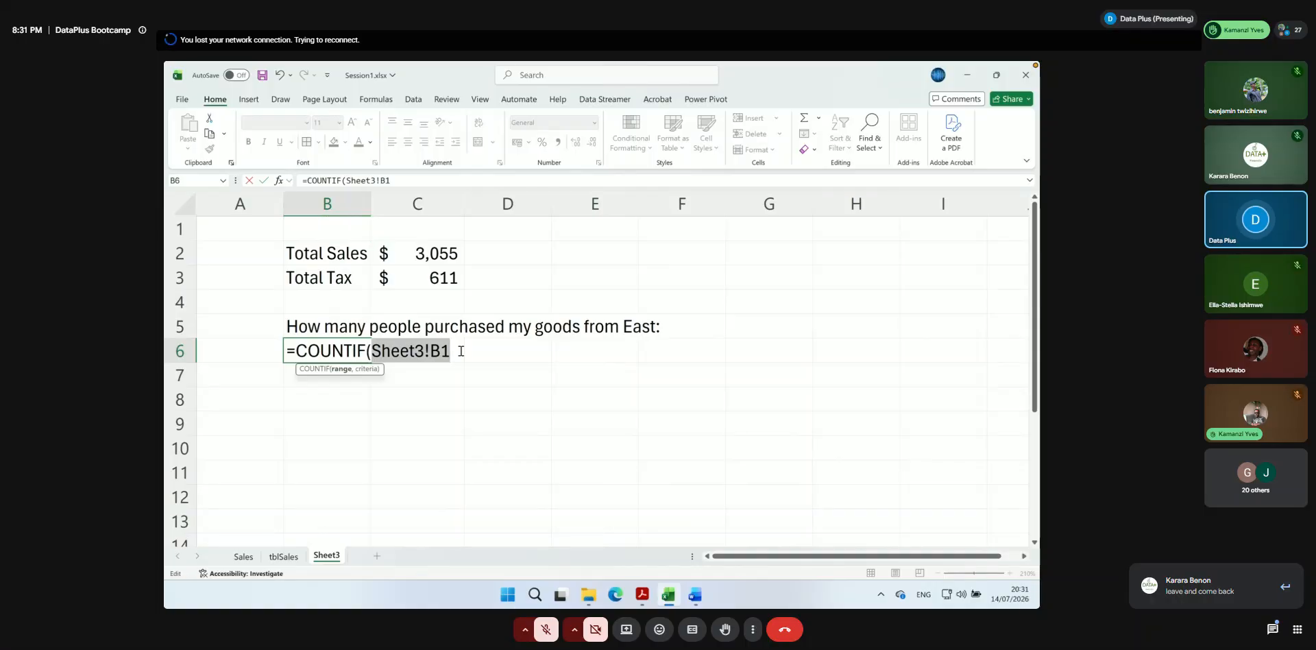
{"action": "key", "text": "BackSpace"}
{"action": "left_click", "coordinate": [283, 556]}
{"action": "left_click_drag", "start_coordinate": [301, 227], "coordinate": [319, 350]}
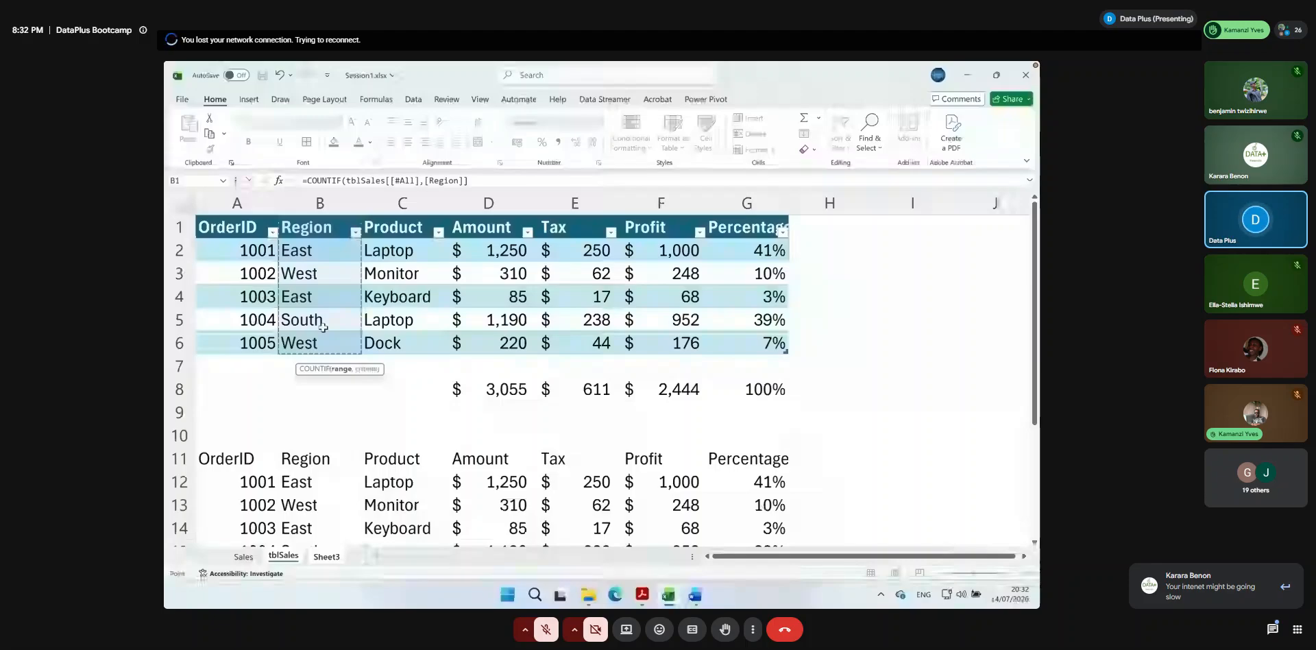
{"action": "left_click_drag", "start_coordinate": [319, 251], "coordinate": [323, 345]}
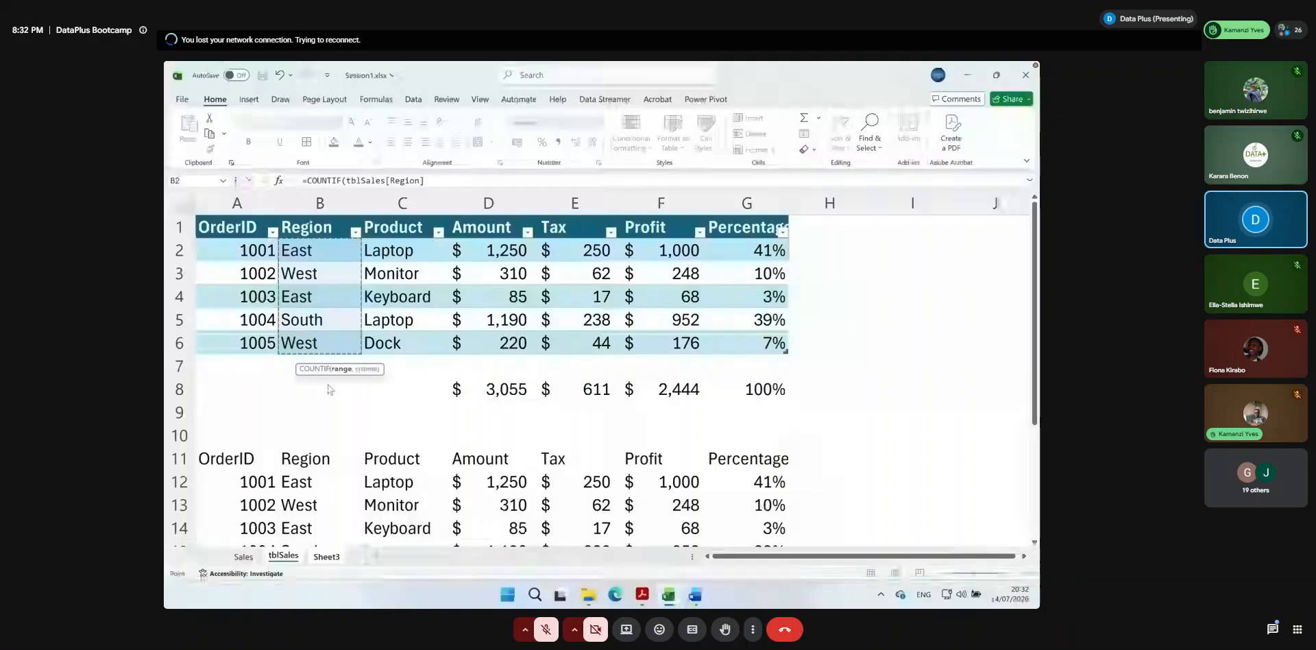
{"action": "key", "text": "Escape"}
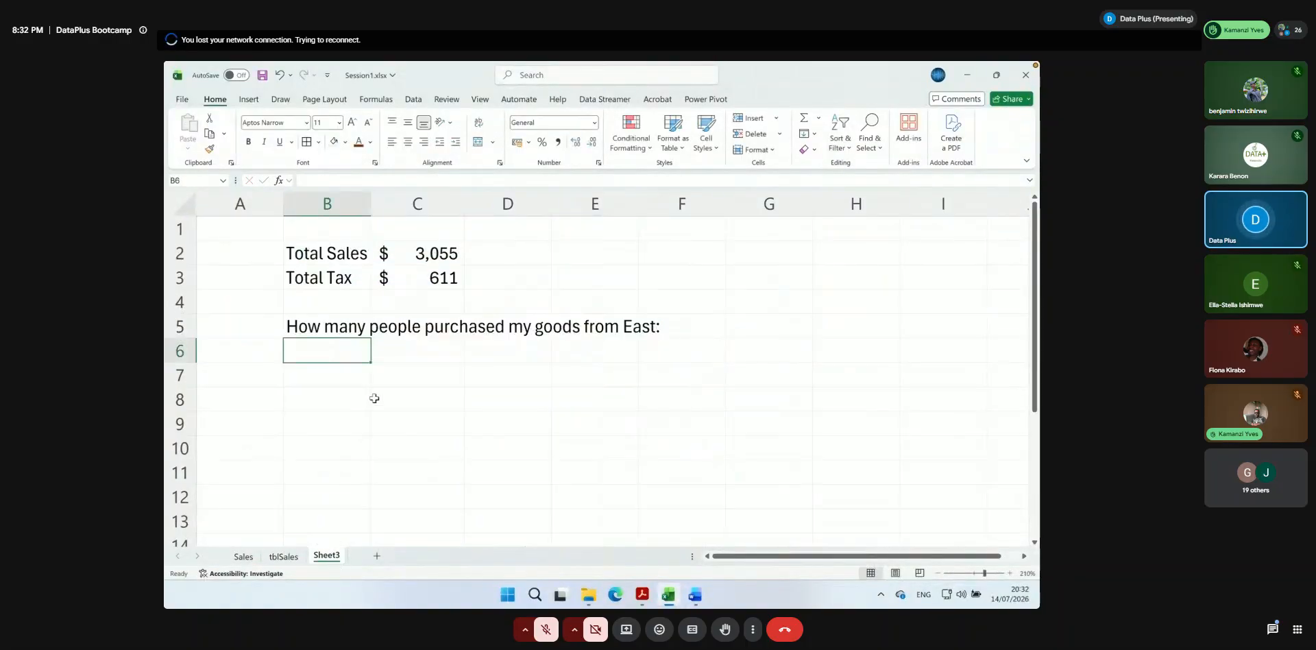
Start a COUNTIF formula in cell B6 with the structured reference tblSales[Region] as its range, choosing the table and column from the suggestions
{"action": "type", "text": "="}
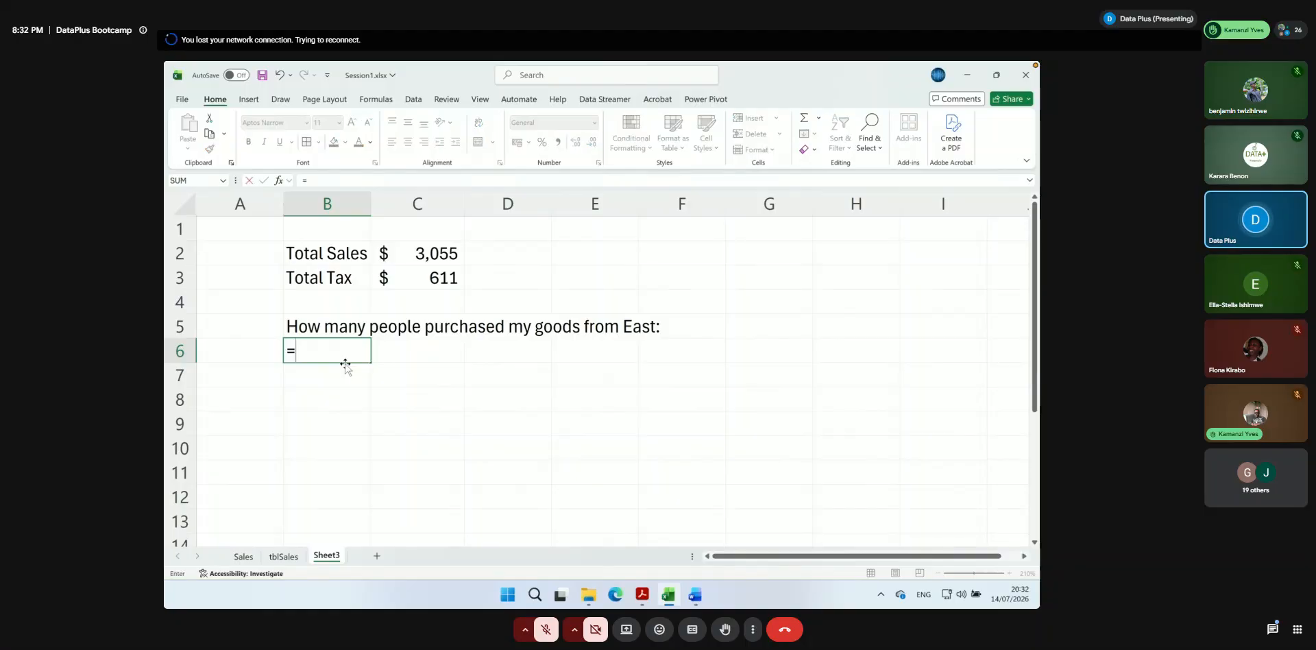
{"action": "type", "text": "count"}
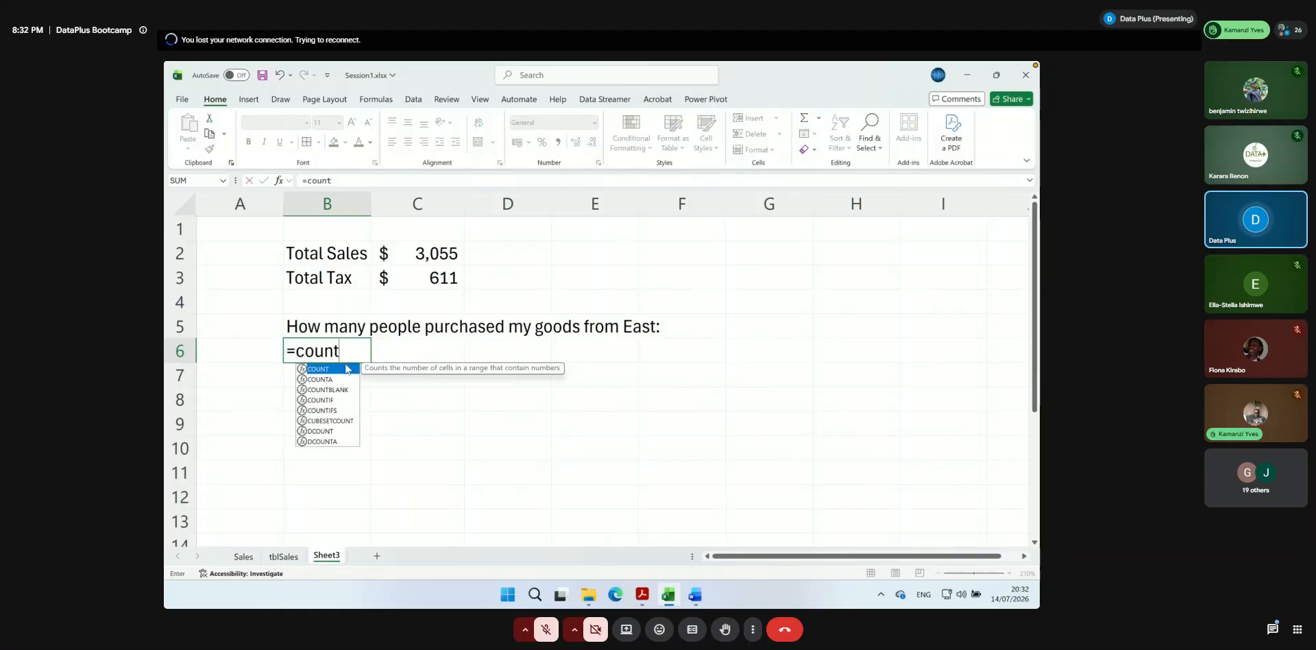
{"action": "type", "text": "if("}
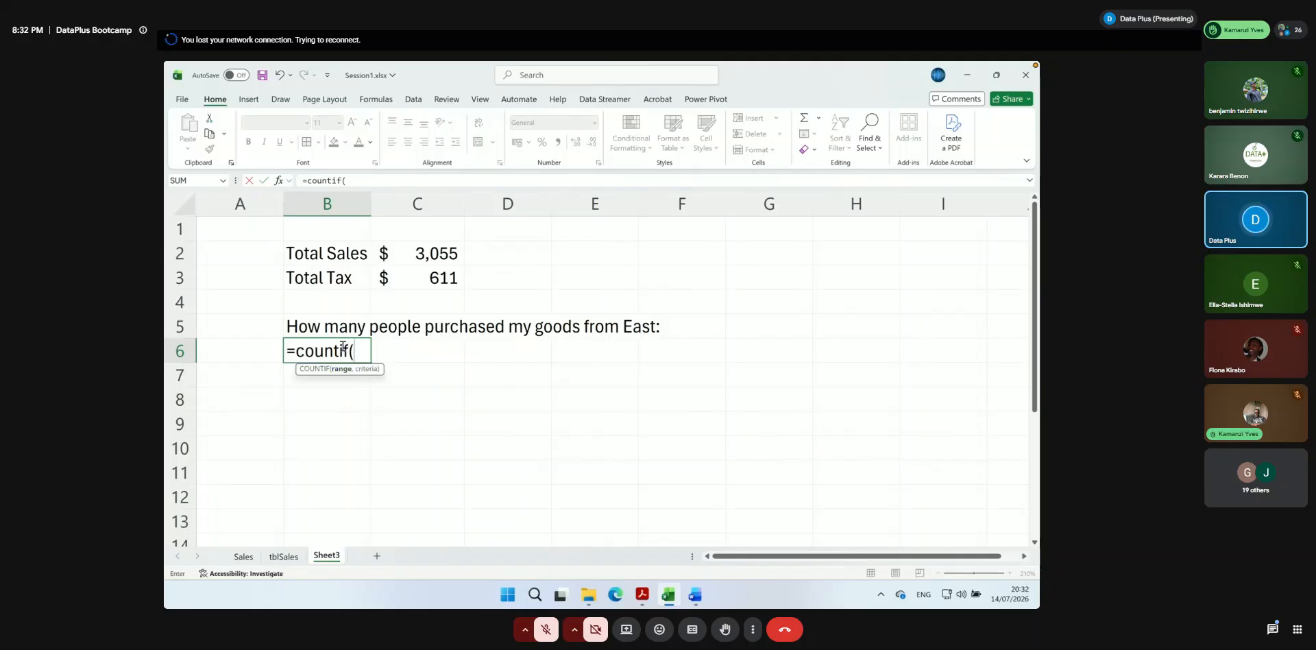
{"action": "type", "text": "tb"}
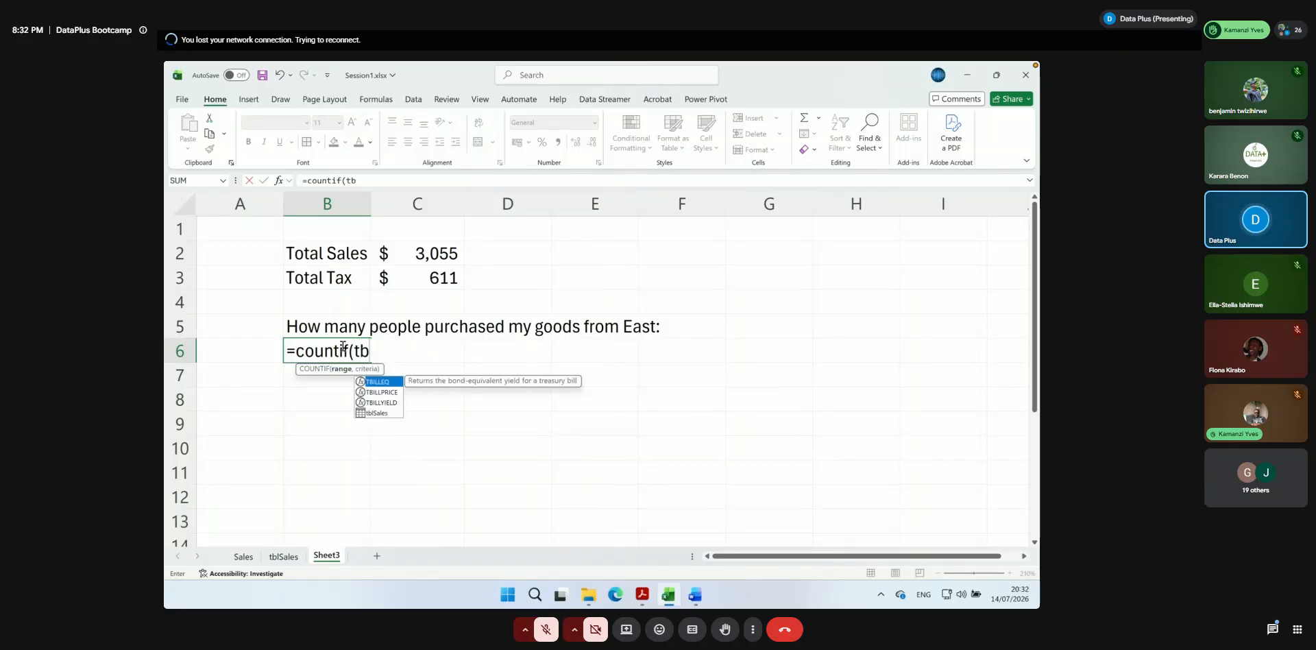
{"action": "type", "text": "l"}
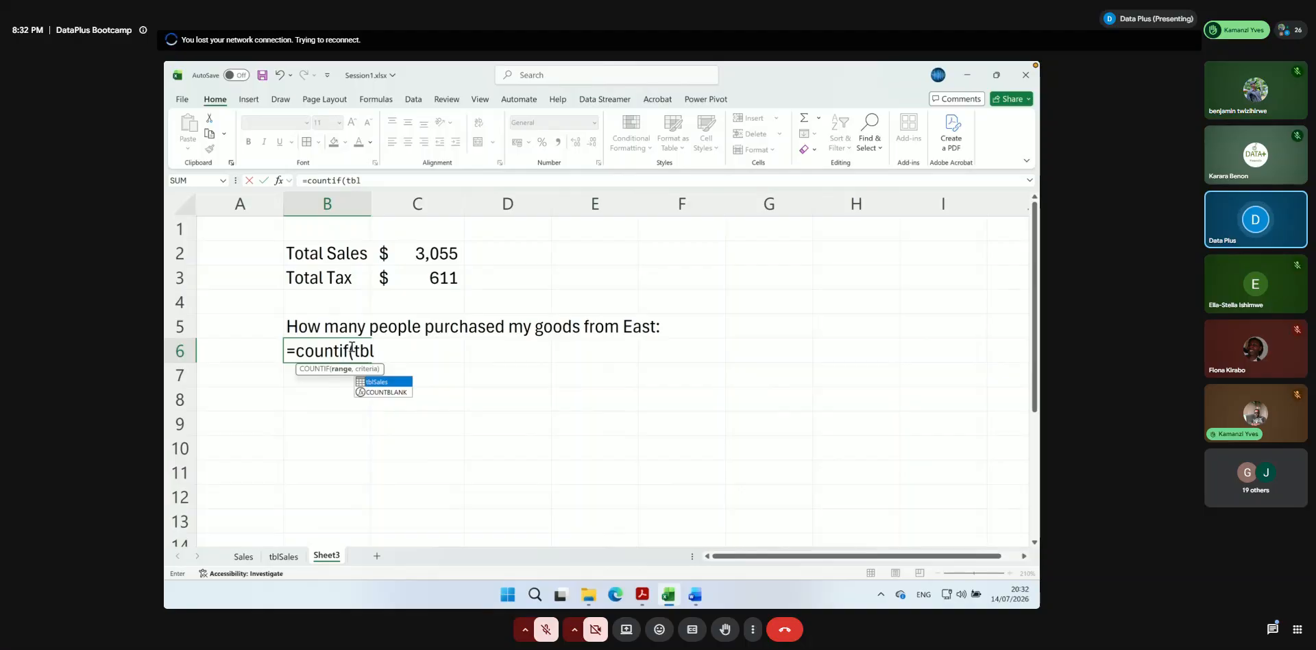
{"action": "double_click", "coordinate": [387, 382]}
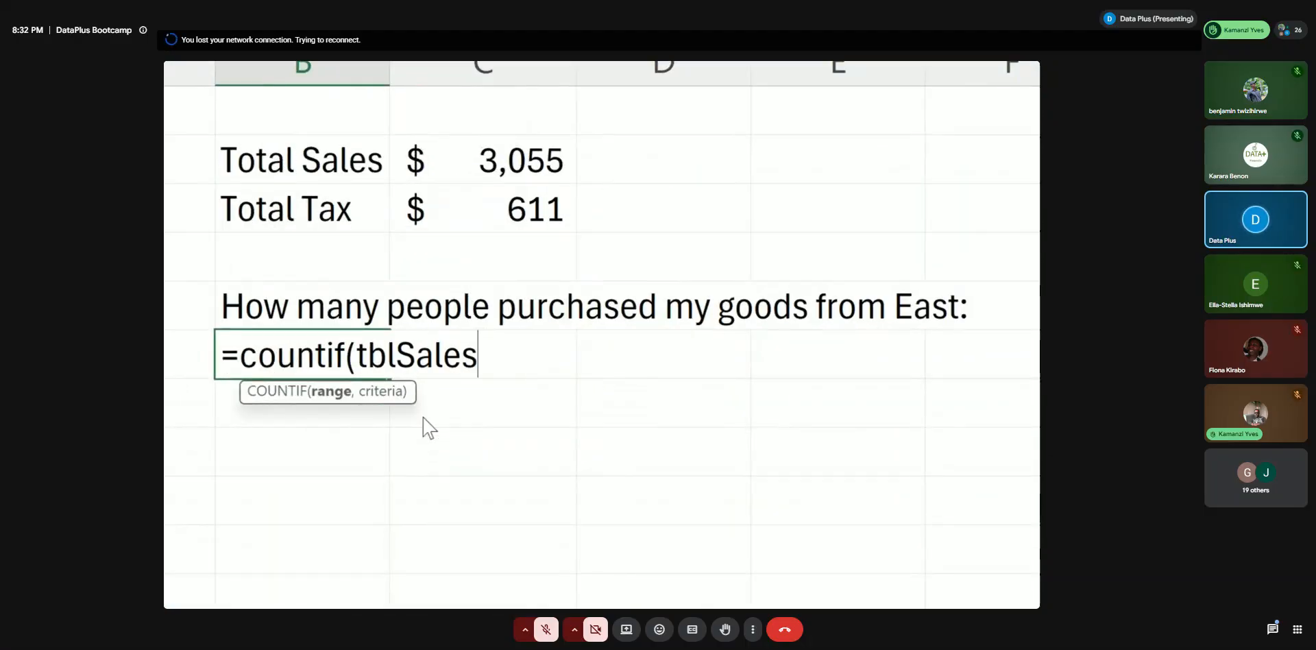
{"action": "type", "text": "["}
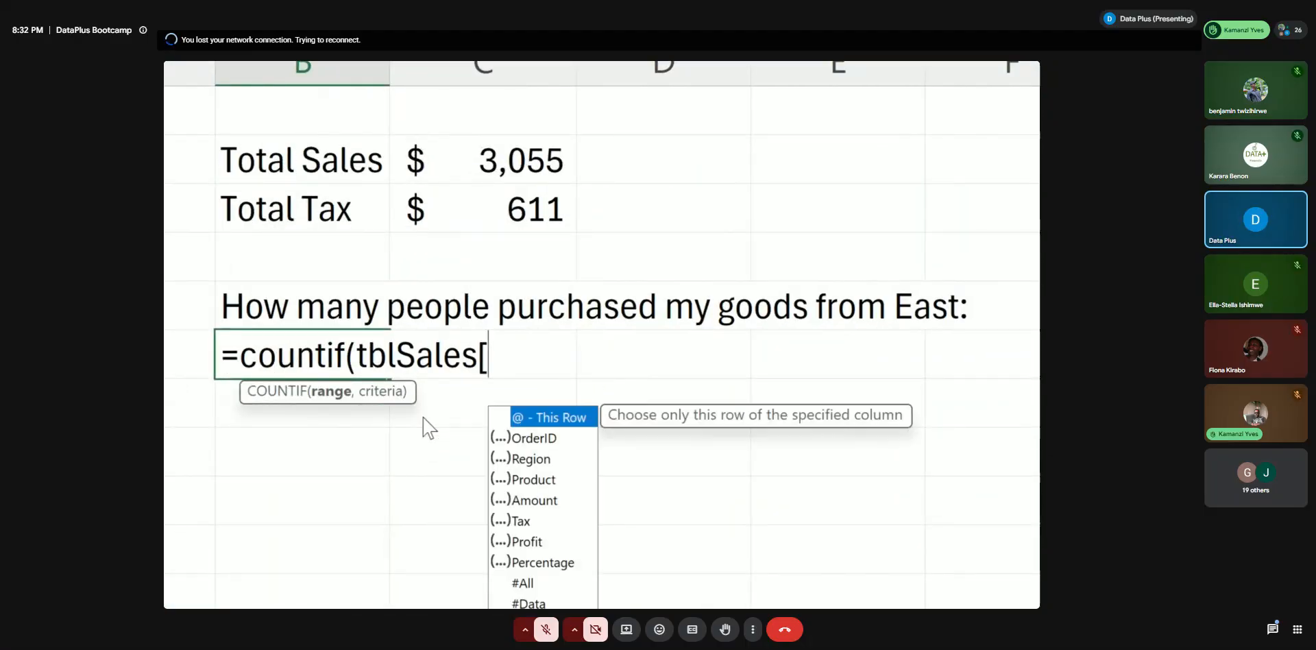
{"action": "type", "text": "Re"}
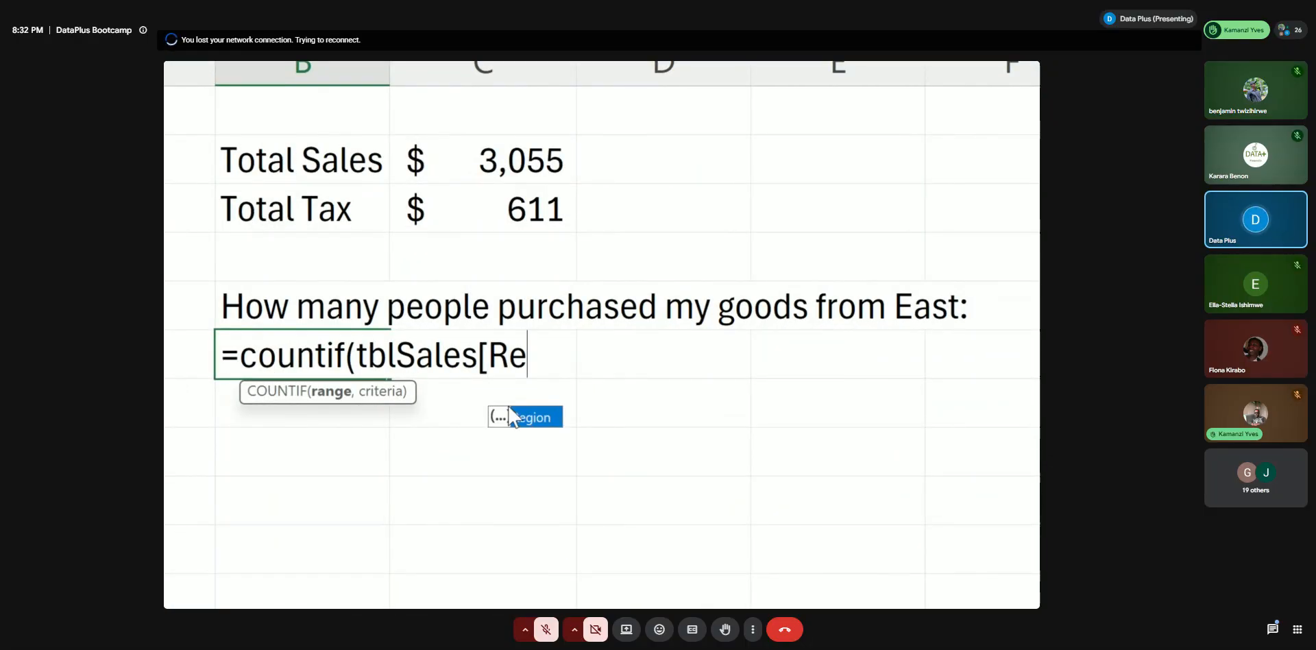
{"action": "double_click", "coordinate": [518, 414]}
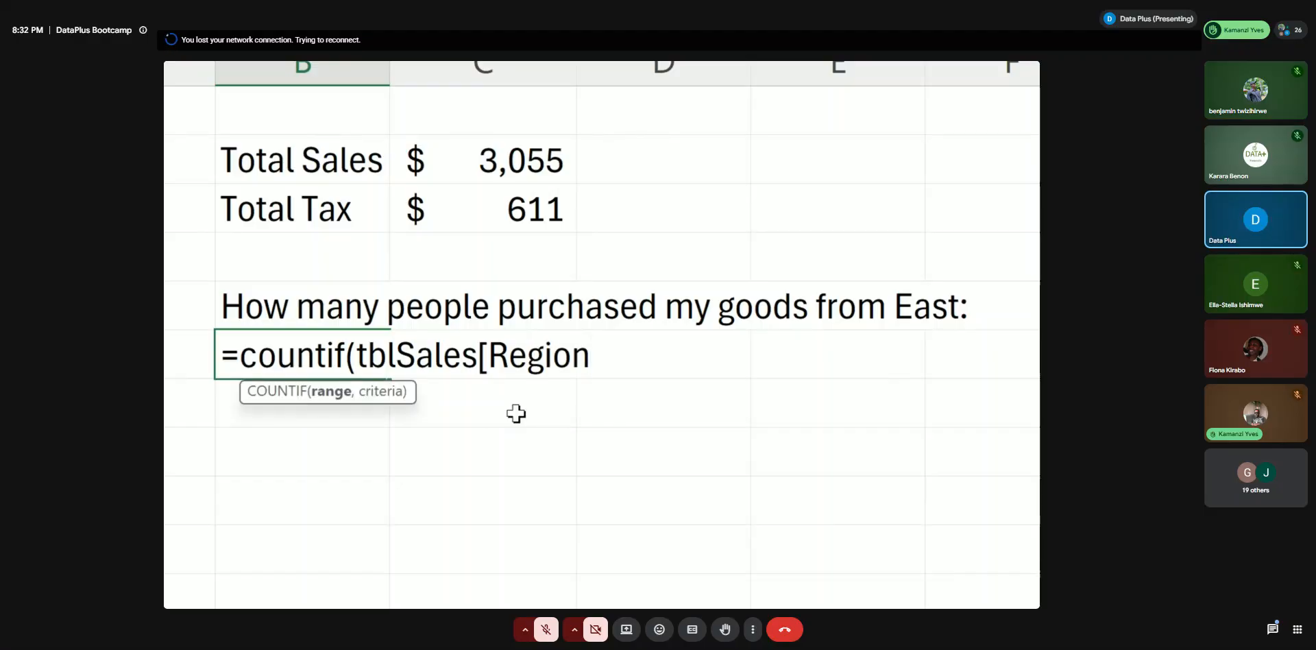
{"action": "type", "text": "])"}
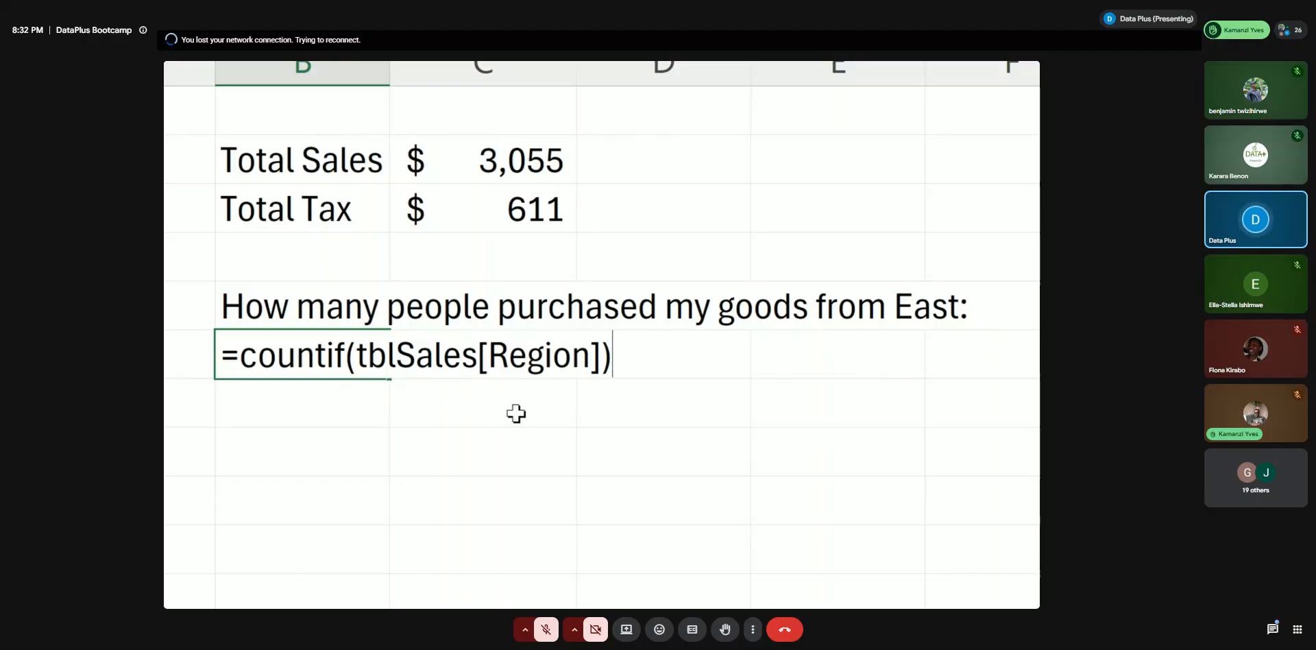
{"action": "key", "text": "BackSpace"}
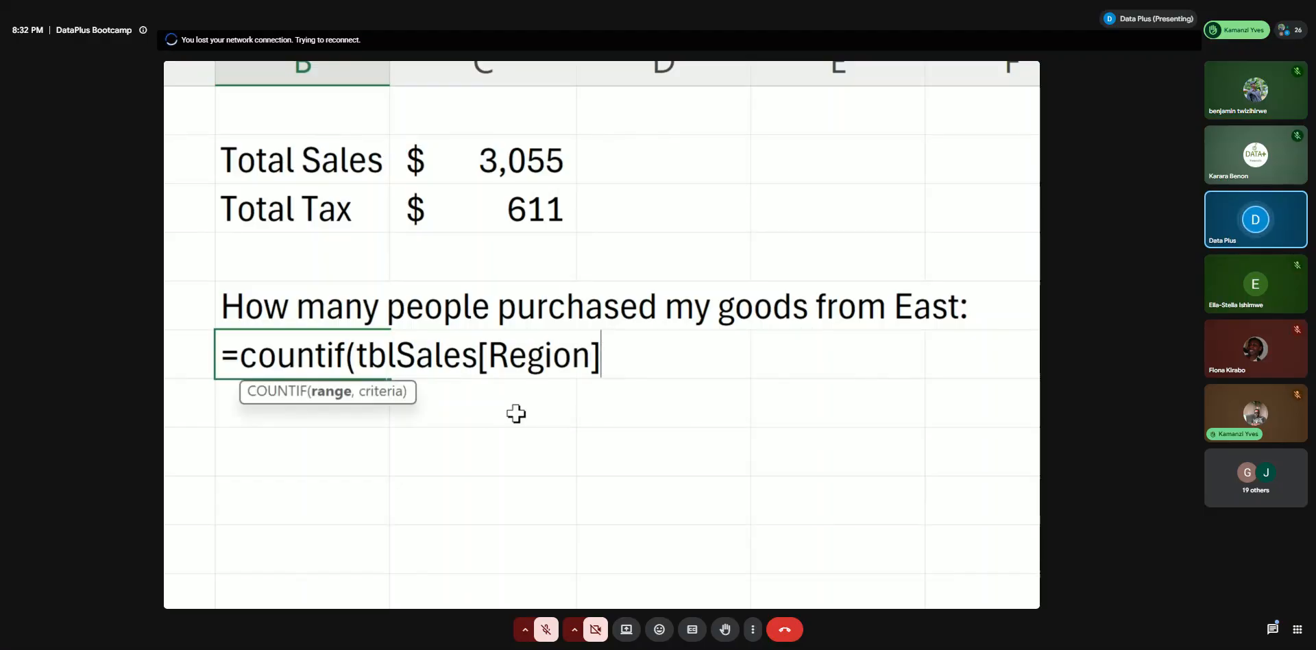
Complete the COUNTIF formula in B6 with the criterion "East", confirm it, and reselect the result and the question above it
{"action": "type", "text": ", @"}
{"action": "key", "text": "BackSpace"}
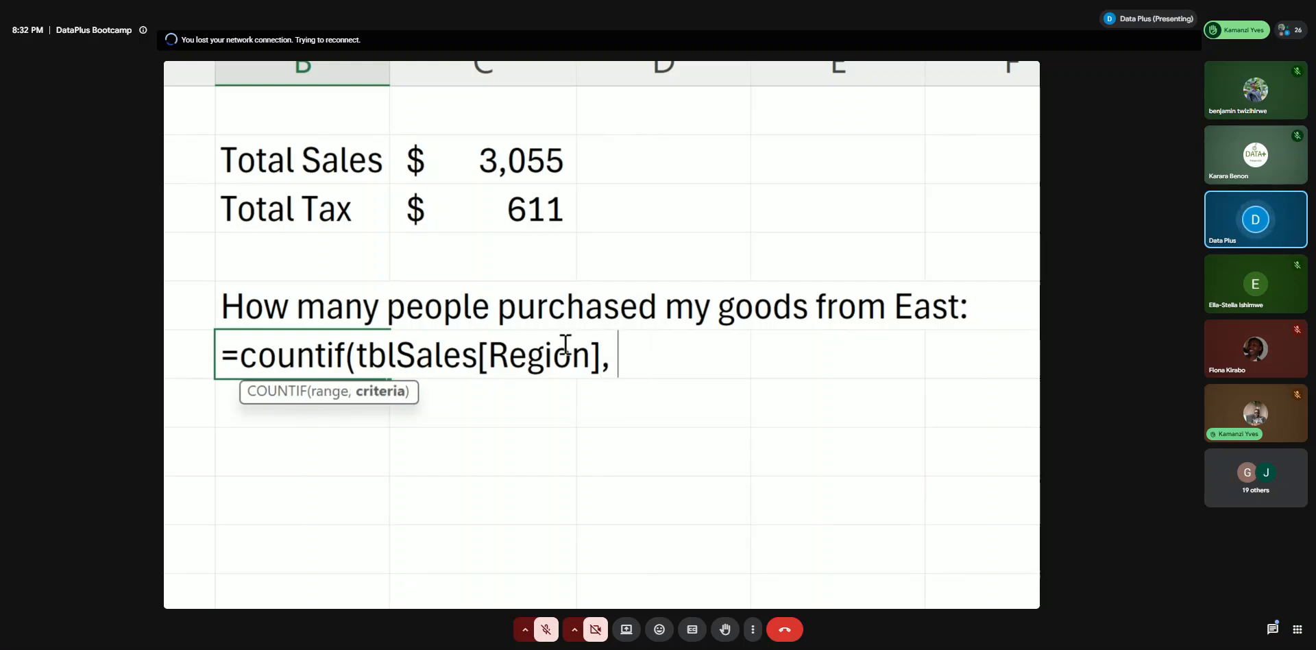
{"action": "type", "text": "\""}
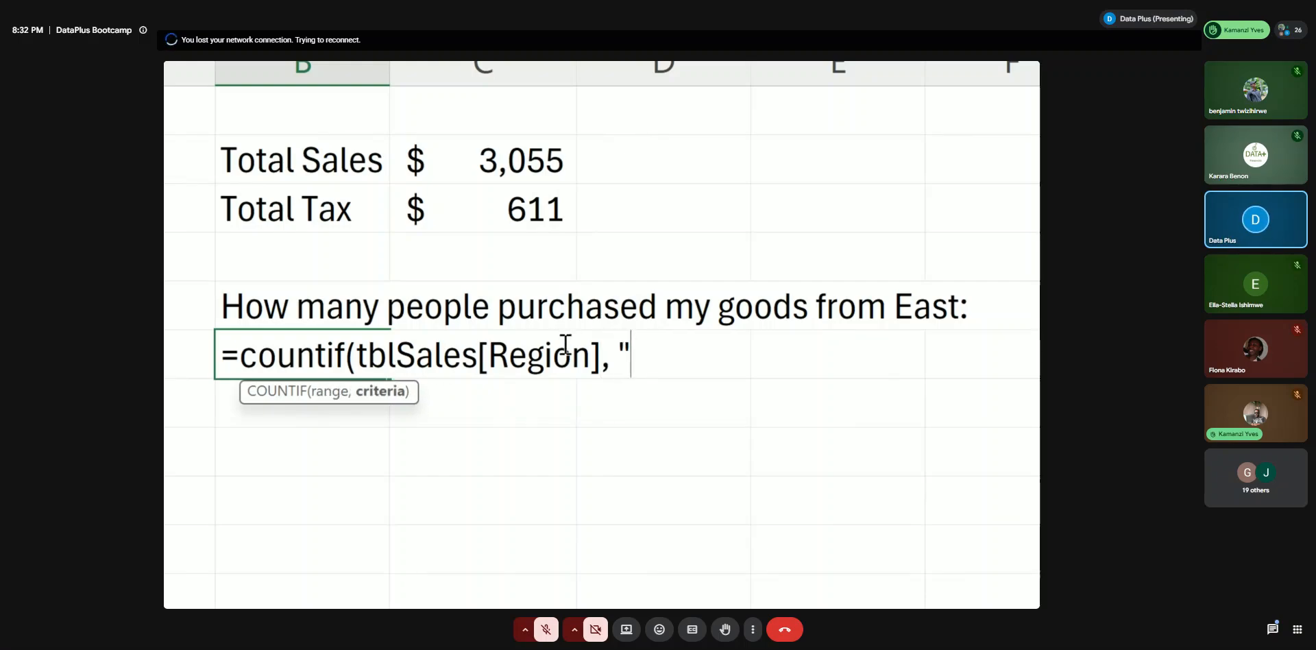
{"action": "type", "text": "Eas"}
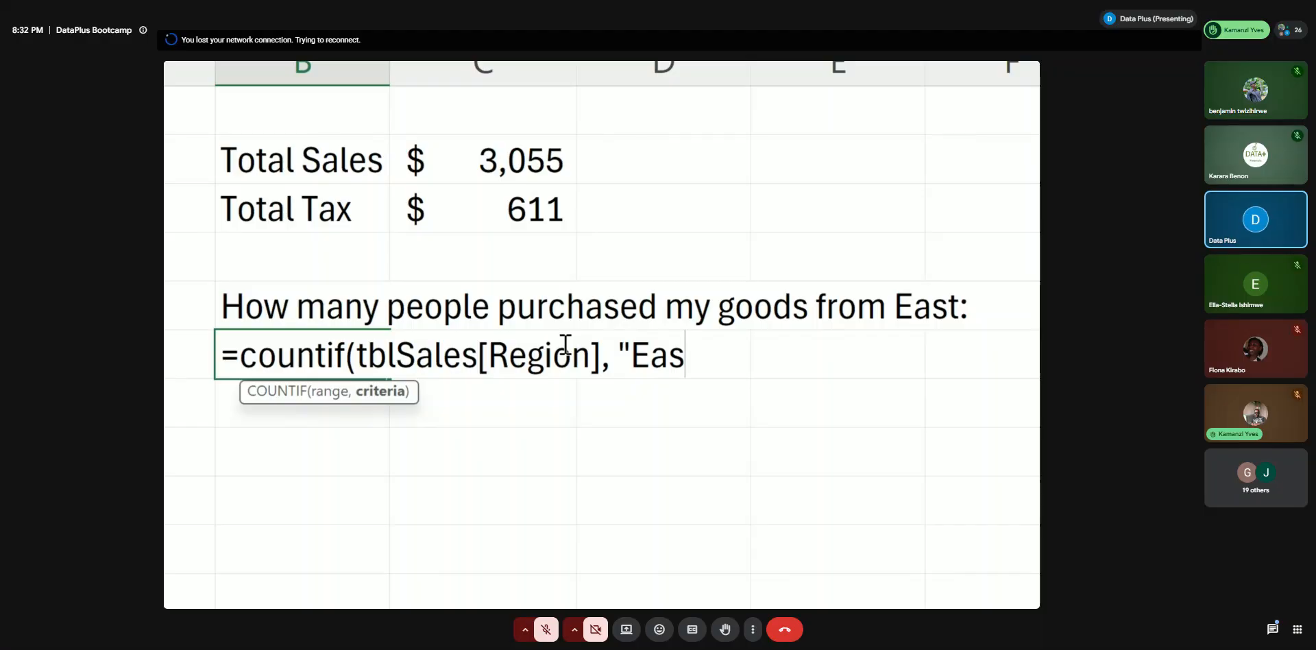
{"action": "type", "text": "t\")"}
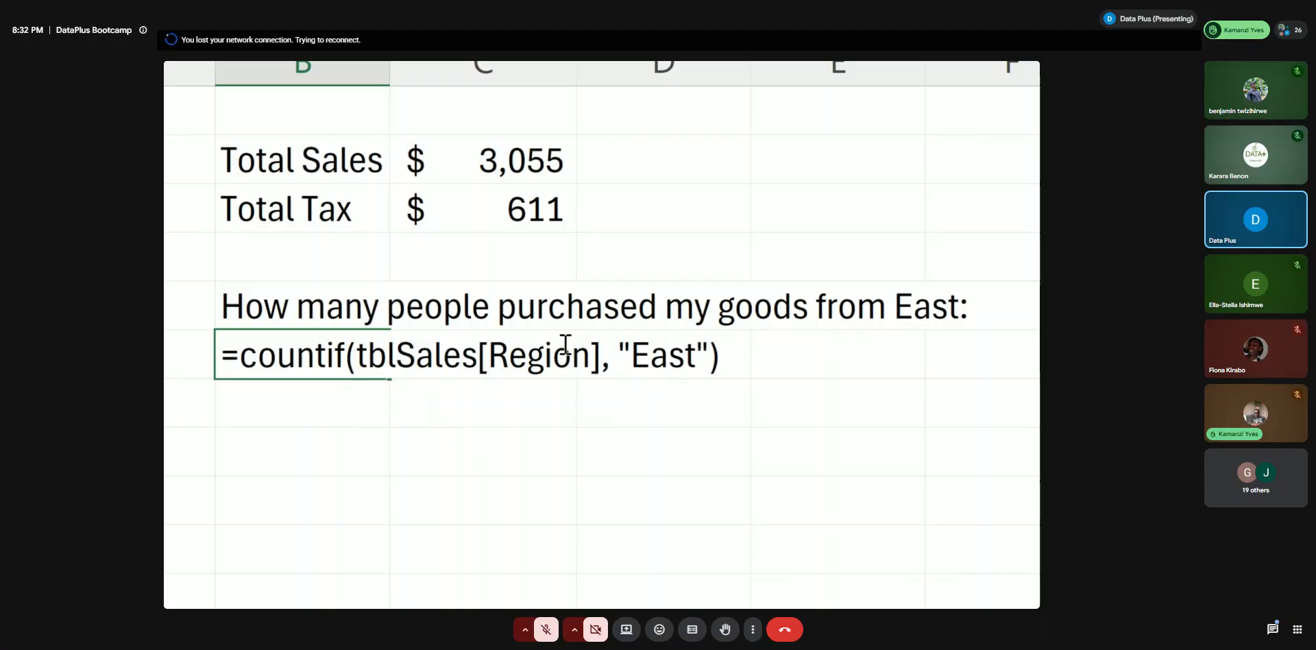
{"action": "left_click_drag", "start_coordinate": [630, 353], "coordinate": [707, 354]}
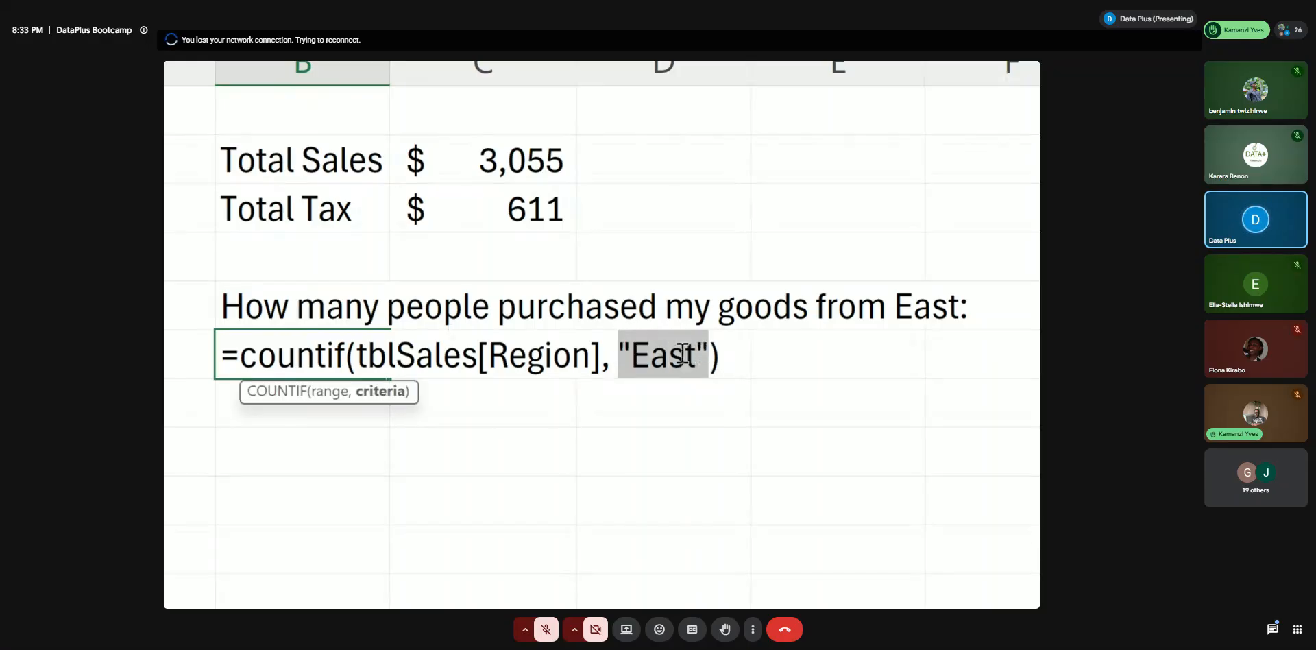
{"action": "key", "text": "Return"}
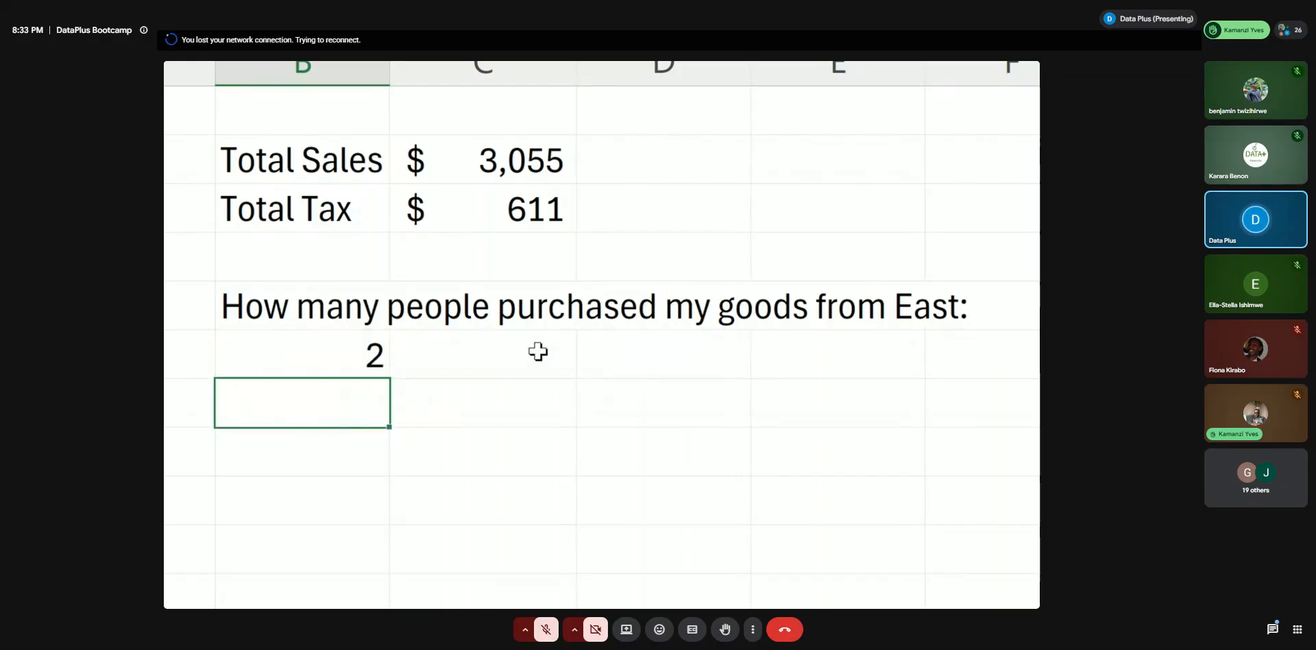
{"action": "left_click", "coordinate": [355, 351]}
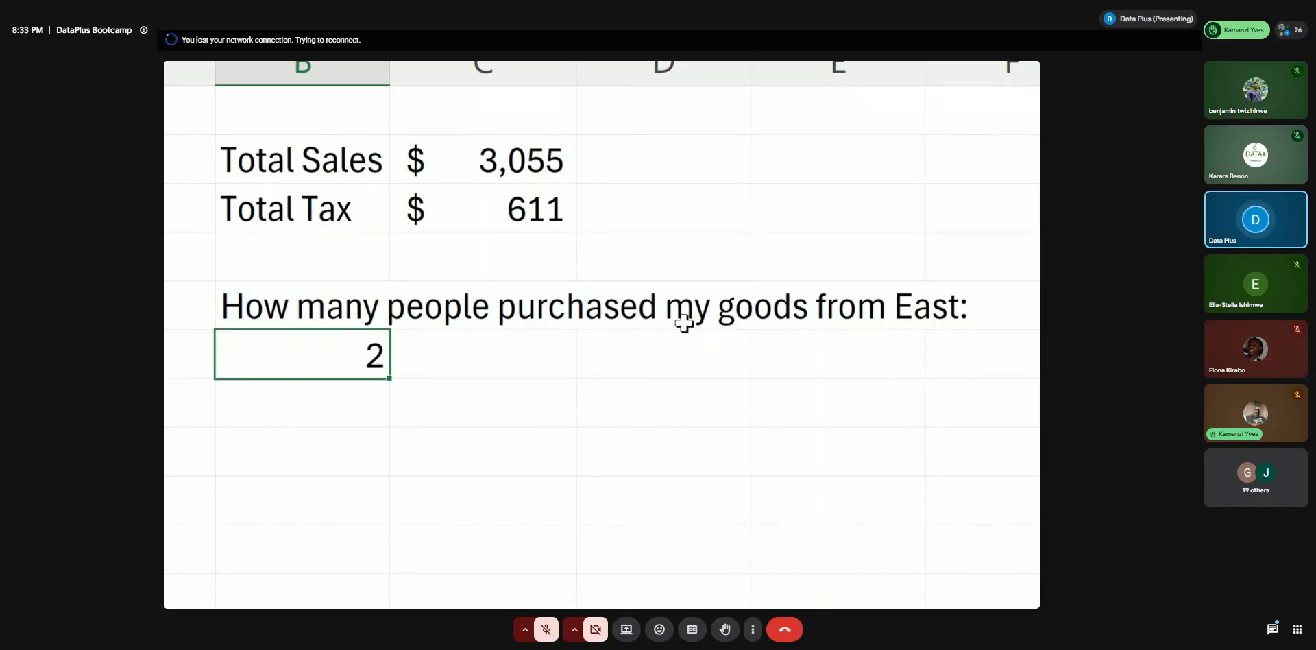
{"action": "left_click", "coordinate": [348, 300]}
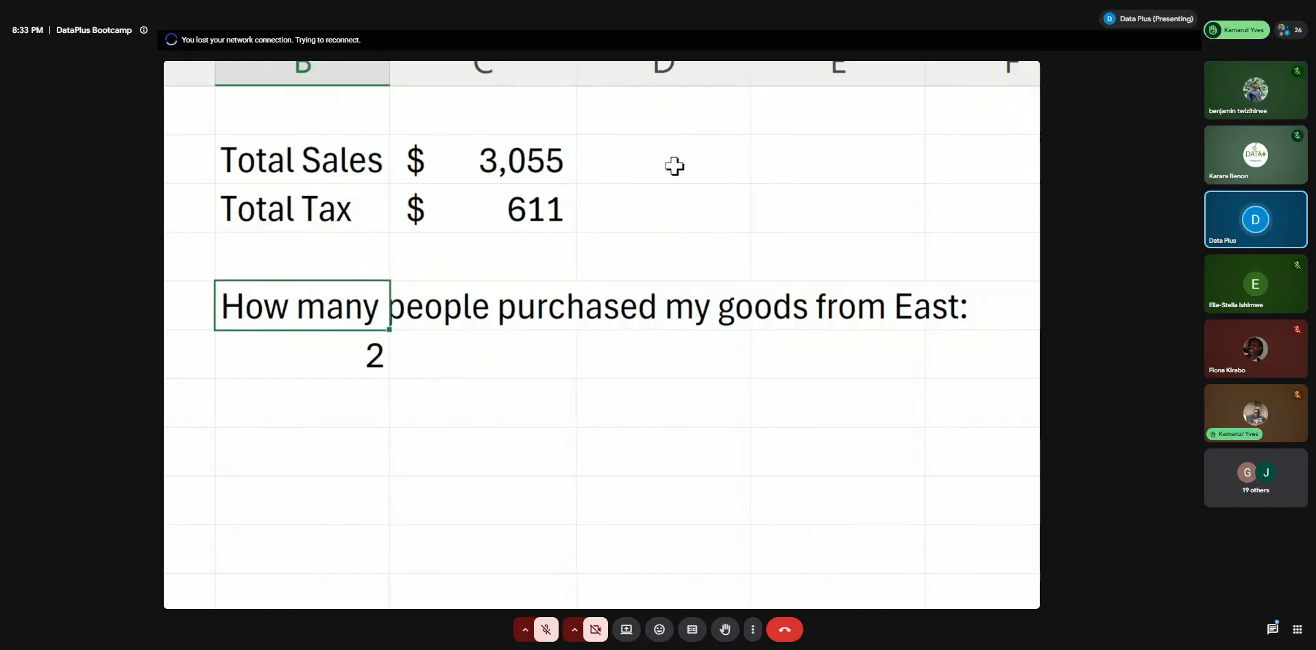
{"action": "key", "text": "super+Escape"}
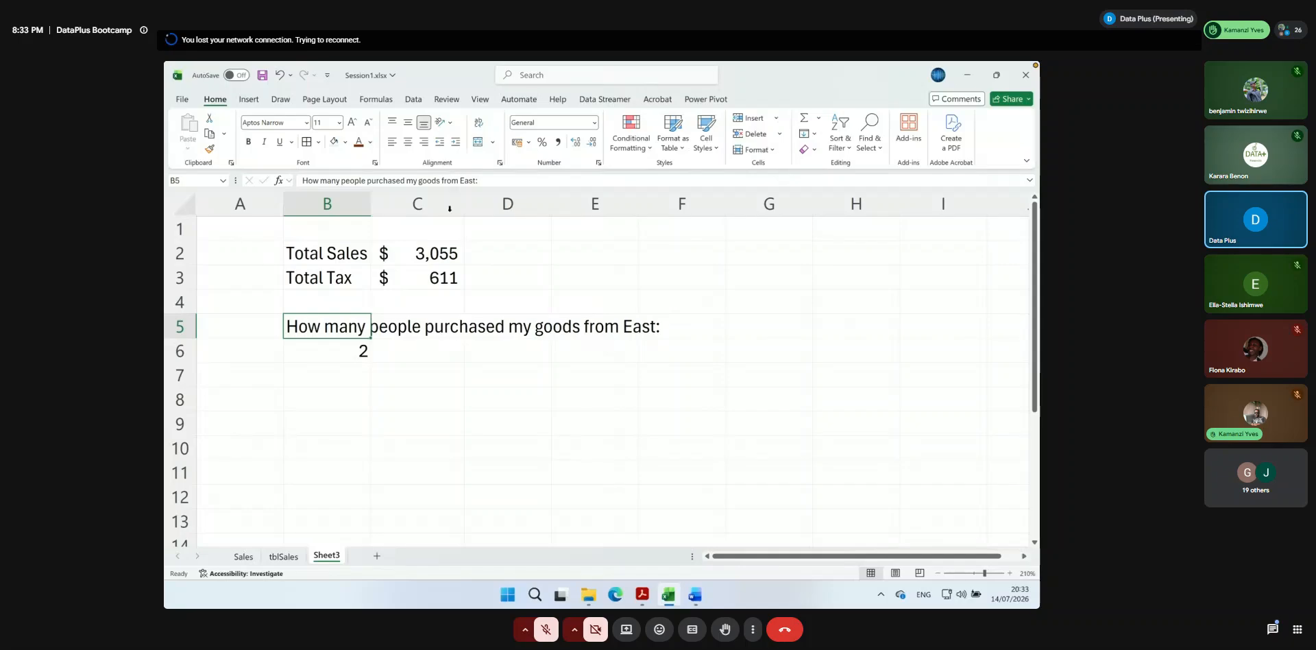
Start a COUNTIF formula in cell B8 with tblSales[Region] as its range, choosing the table and column from the suggestions
{"action": "left_click", "coordinate": [330, 404]}
{"action": "type", "text": "=cou t"}
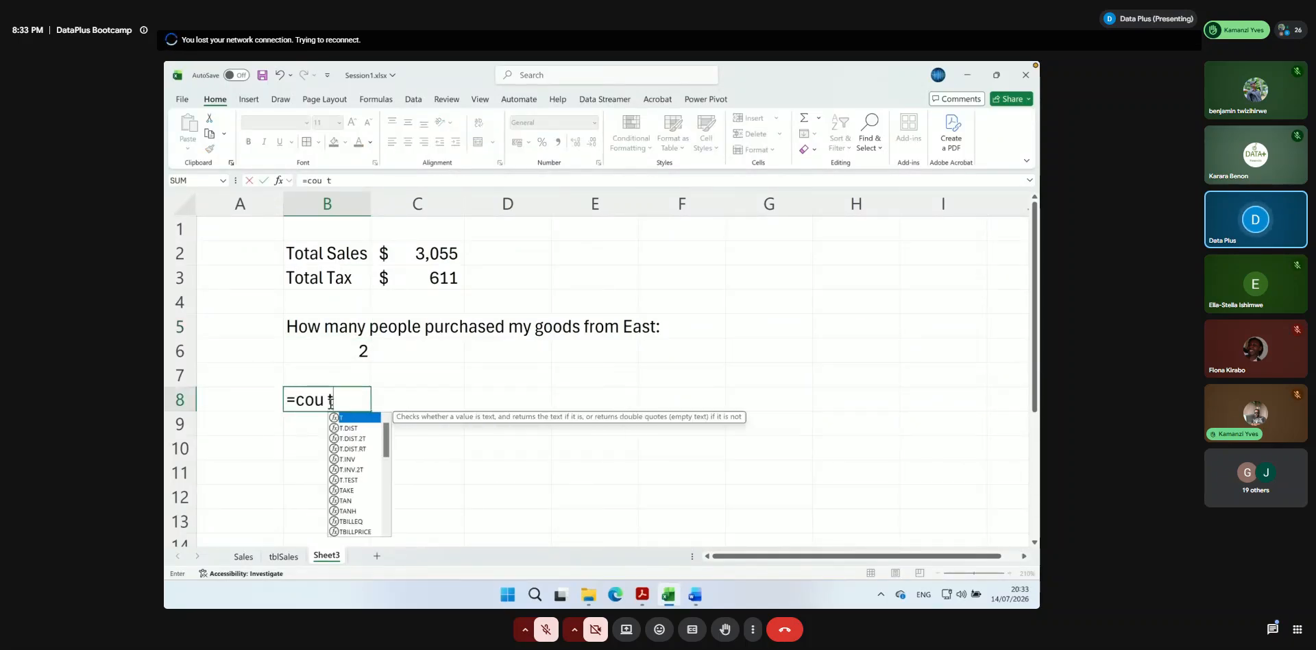
{"action": "key", "text": "BackSpace"}
{"action": "key", "text": "BackSpace"}
{"action": "type", "text": "ntif"}
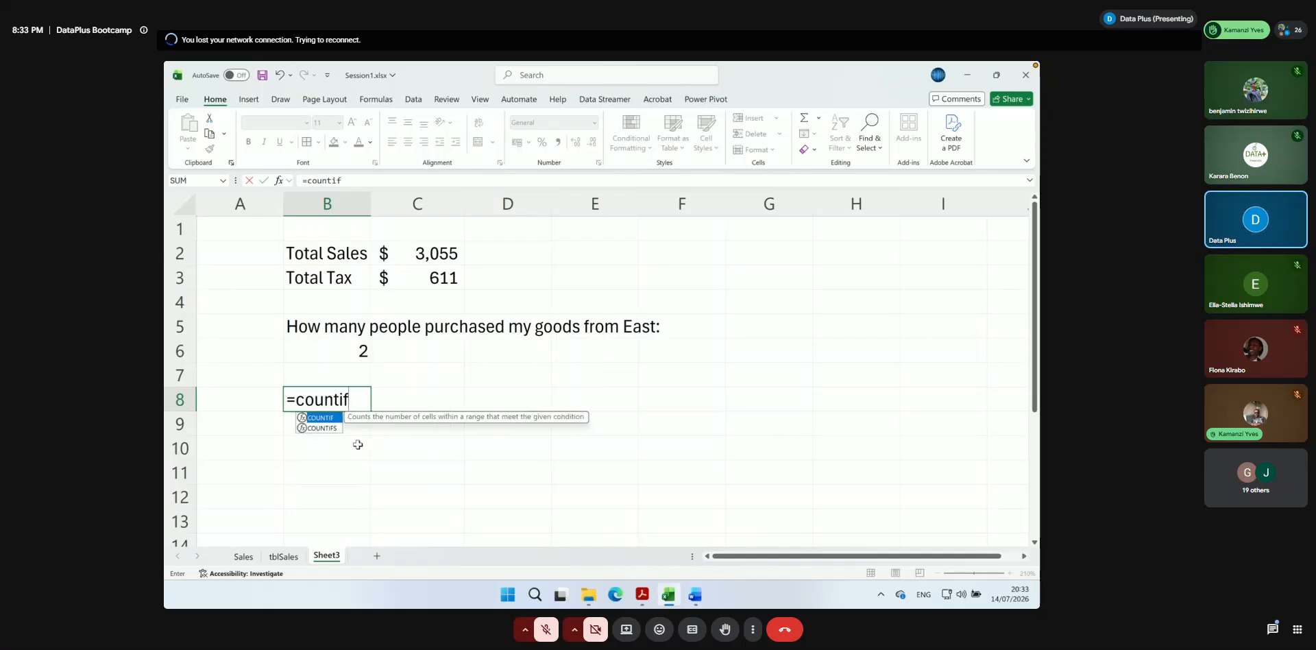
{"action": "type", "text": "(tbl"}
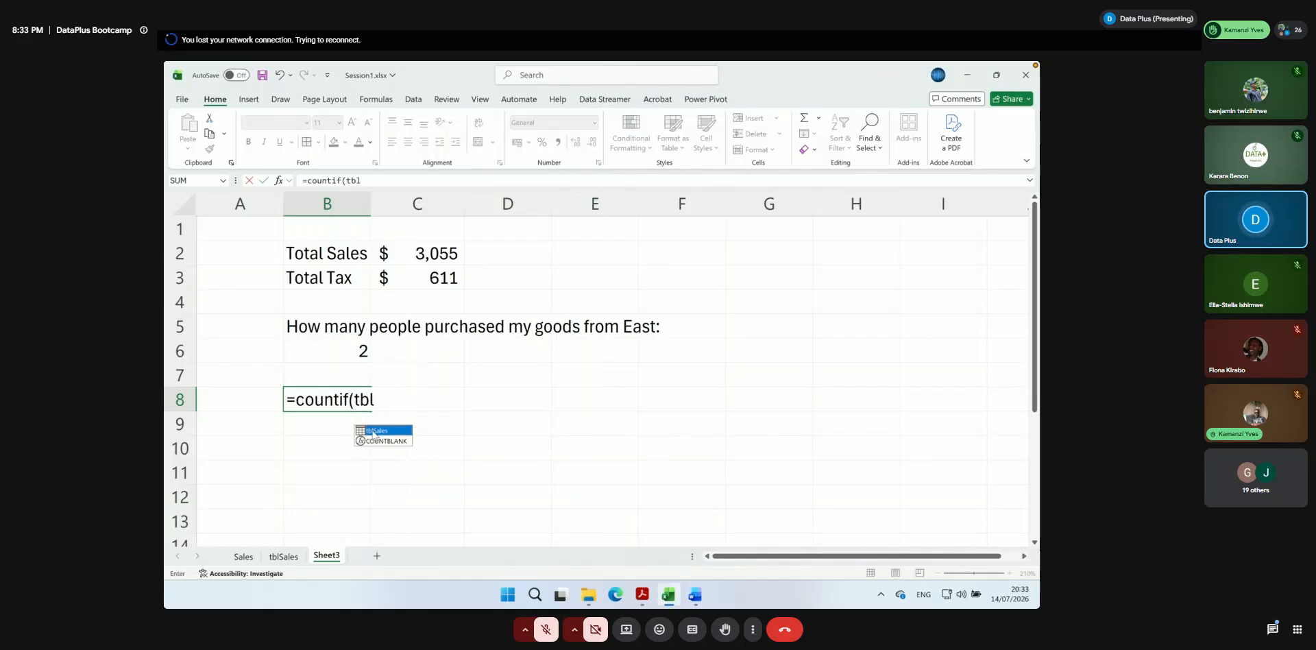
{"action": "double_click", "coordinate": [373, 432]}
{"action": "type", "text": "["}
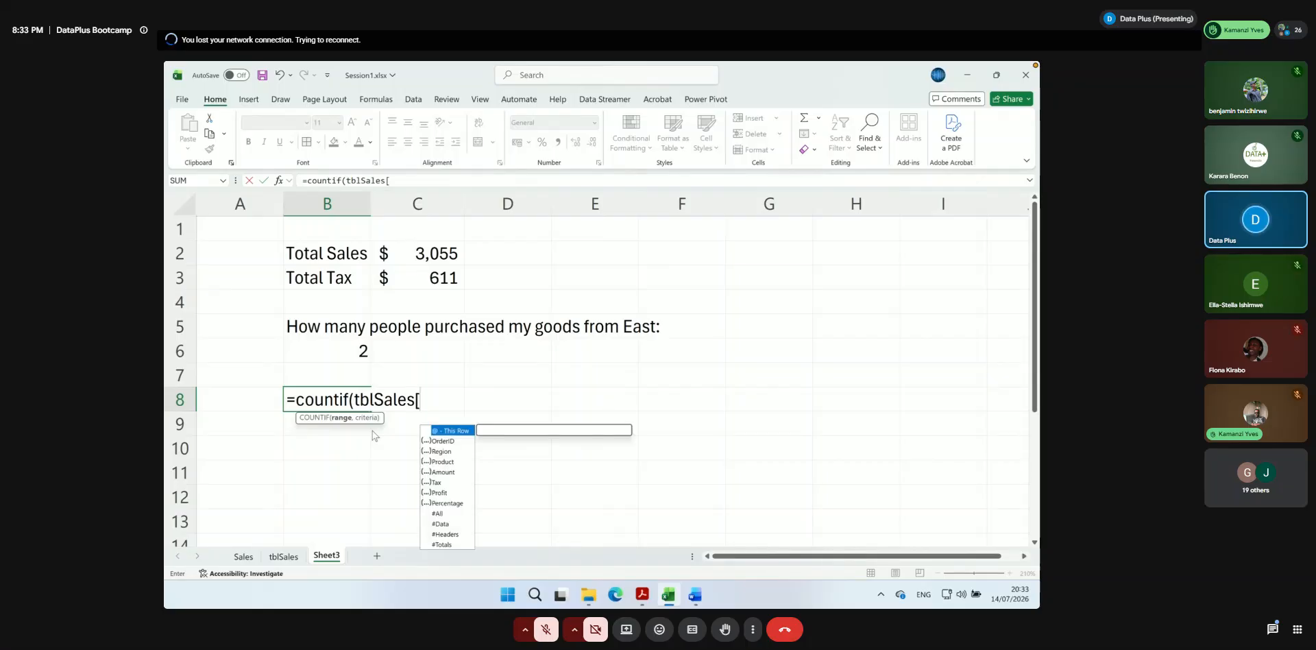
{"action": "type", "text": "Re"}
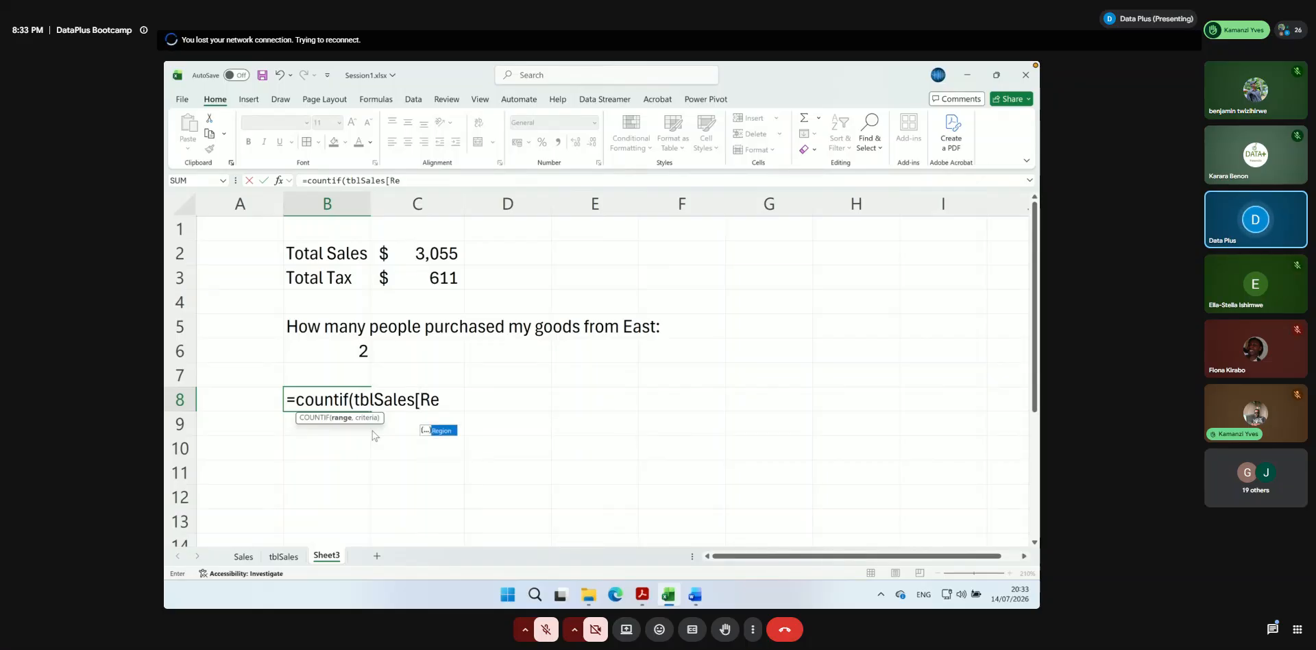
{"action": "double_click", "coordinate": [445, 430]}
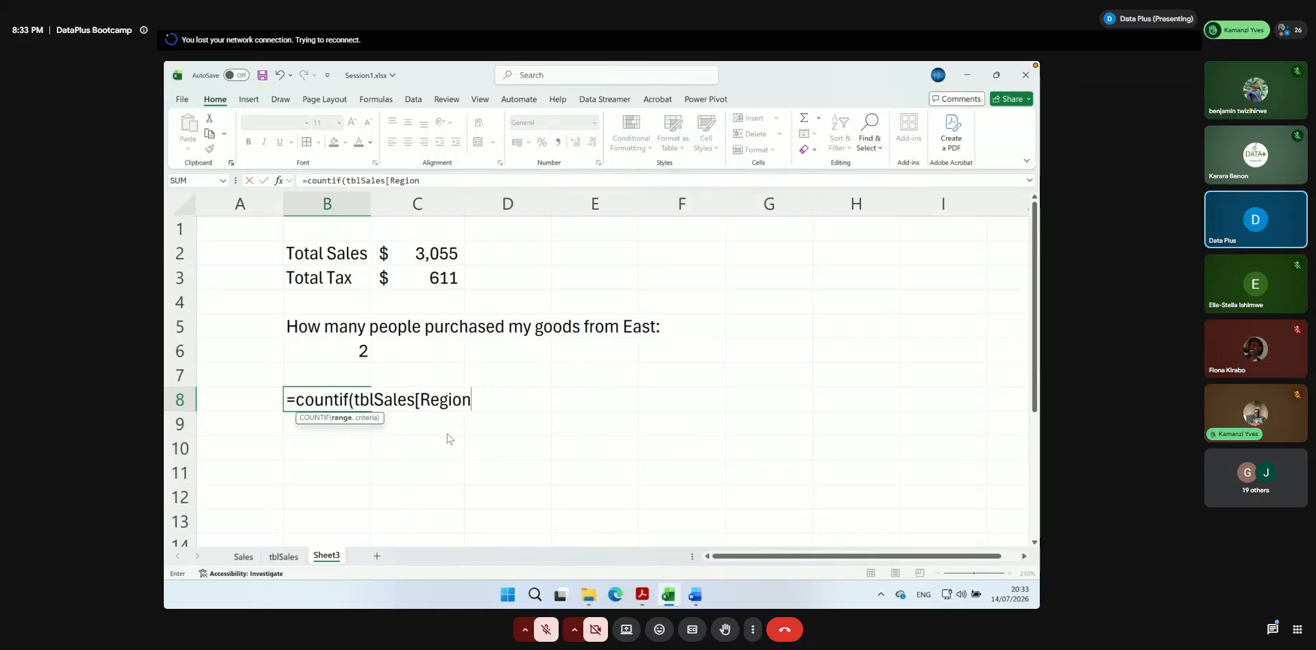
Complete the COUNTIF formula in B8 with the criterion "South" and confirm it
{"action": "type", "text": "], \"\""}
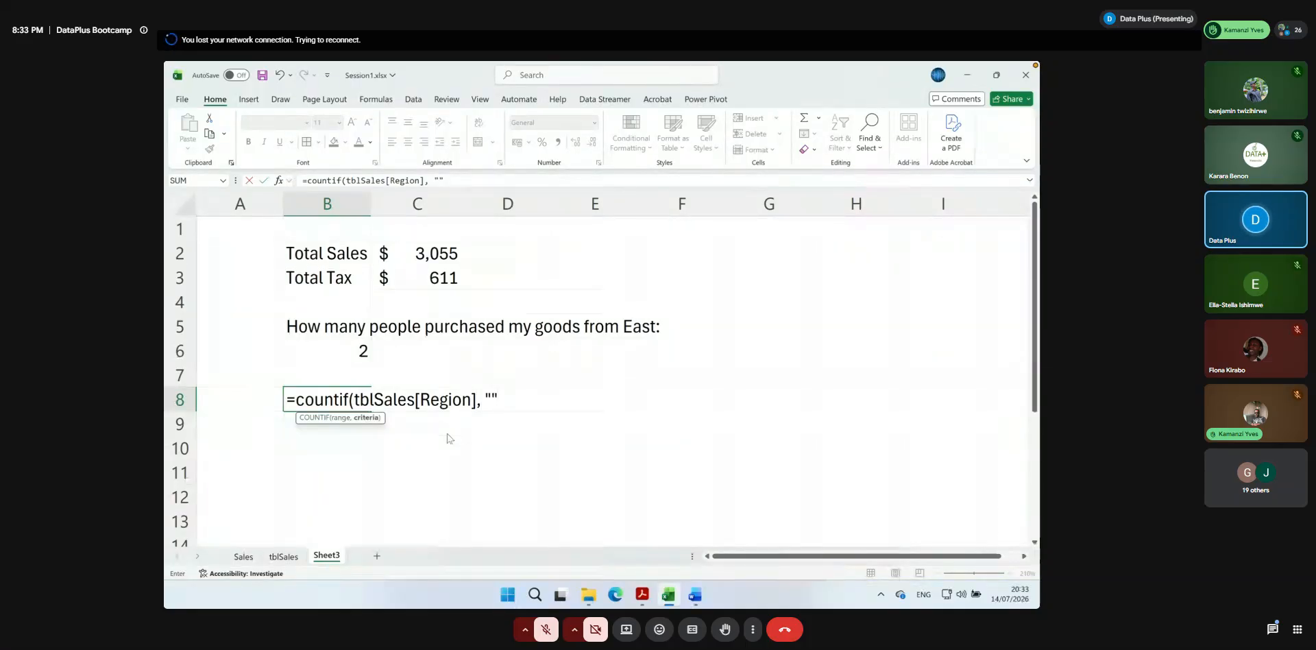
{"action": "key", "text": "Left"}
{"action": "double_click", "coordinate": [359, 398]}
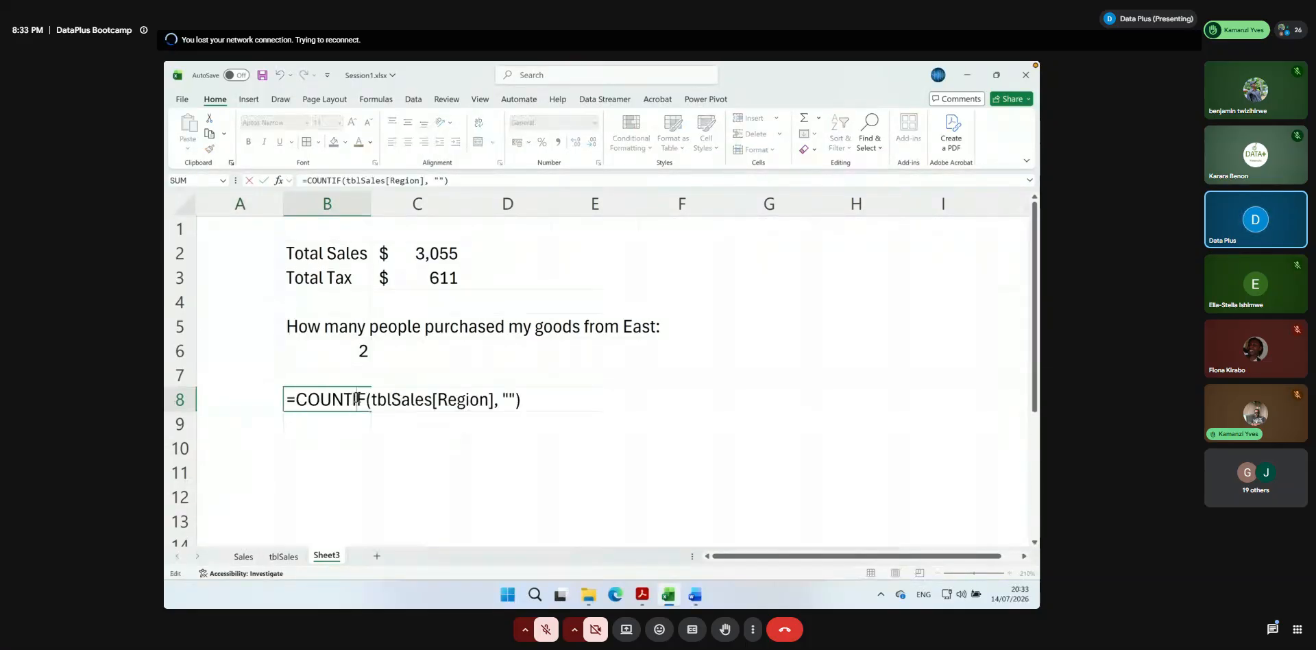
{"action": "left_click", "coordinate": [438, 179]}
{"action": "type", "text": "South"}
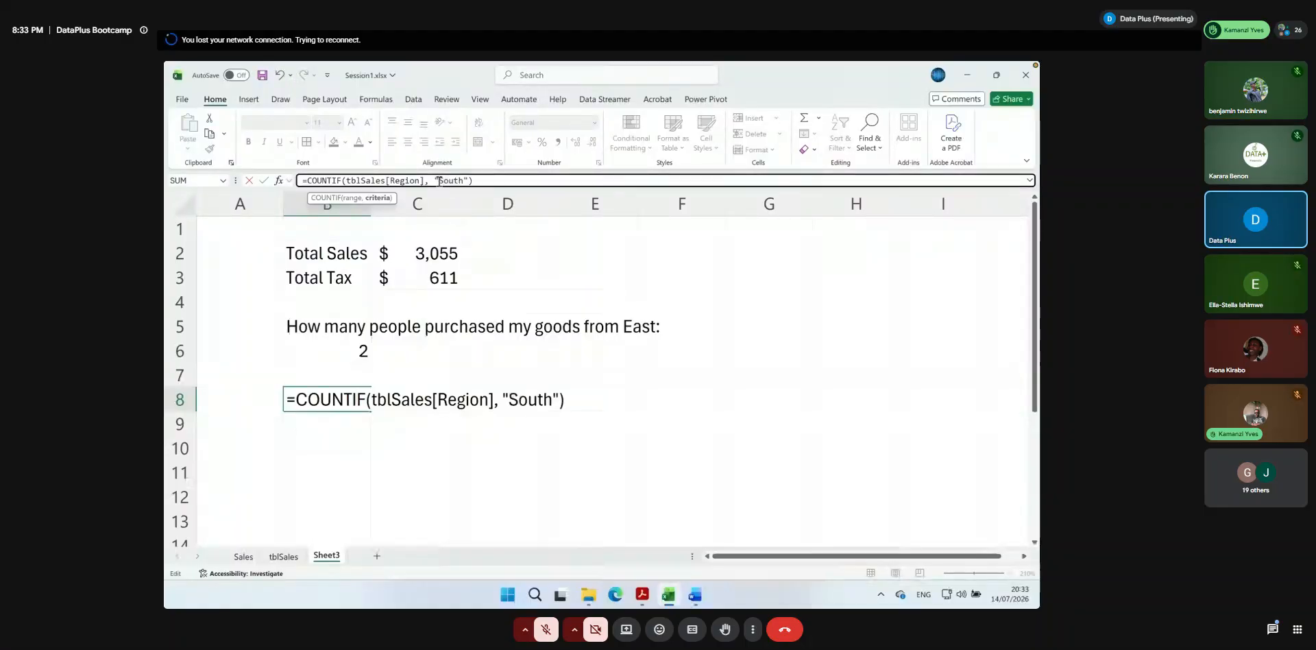
{"action": "key", "text": "Return"}
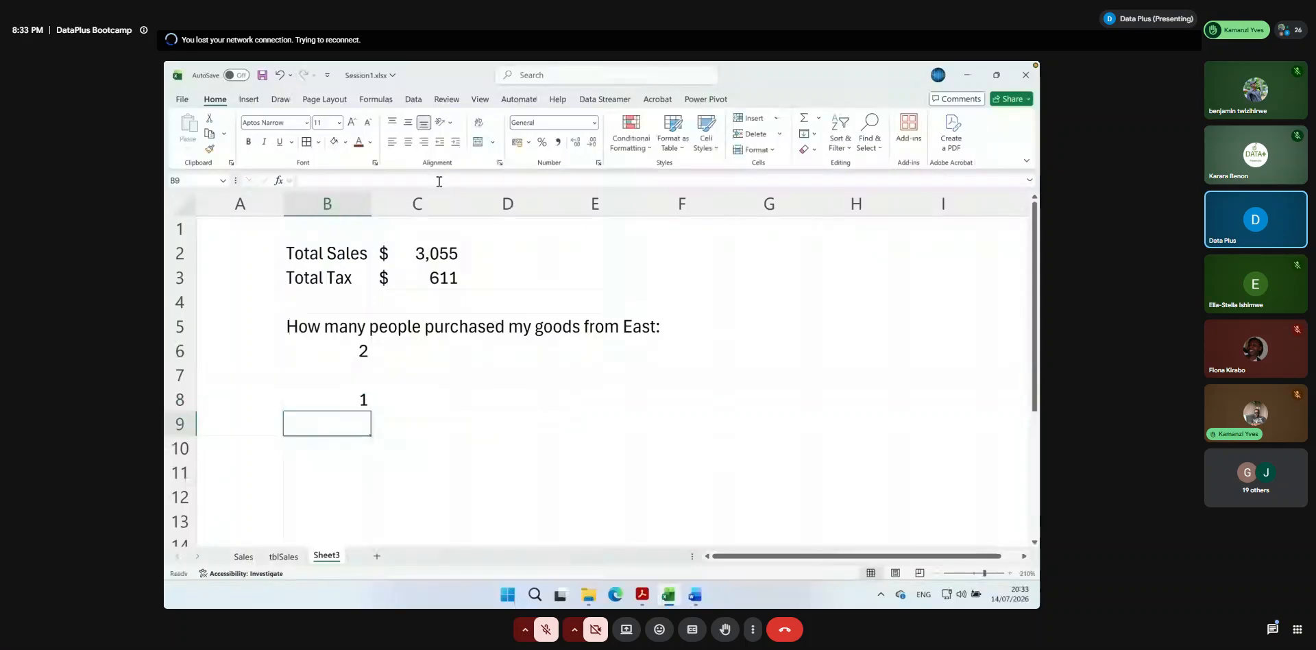
Check the South entry in the tblSales sheet's Region column and highlight the range argument of Sheet3's B6 COUNTIF formula
{"action": "left_click", "coordinate": [283, 556]}
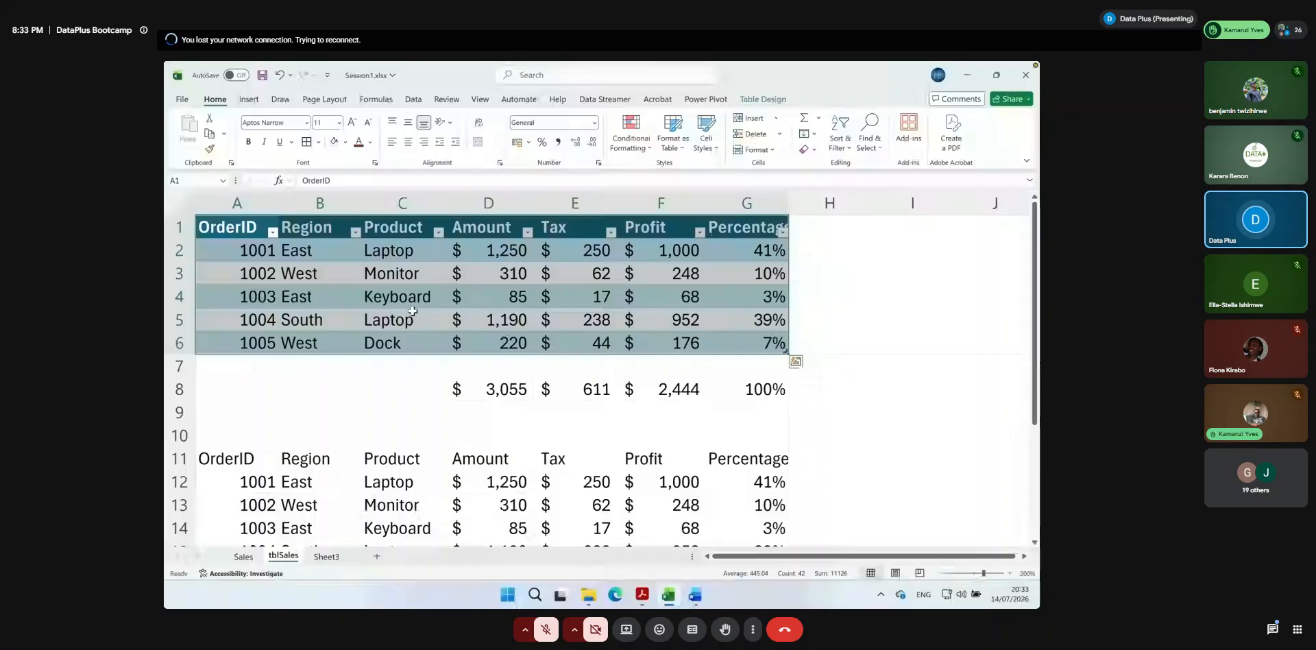
{"action": "left_click", "coordinate": [344, 323]}
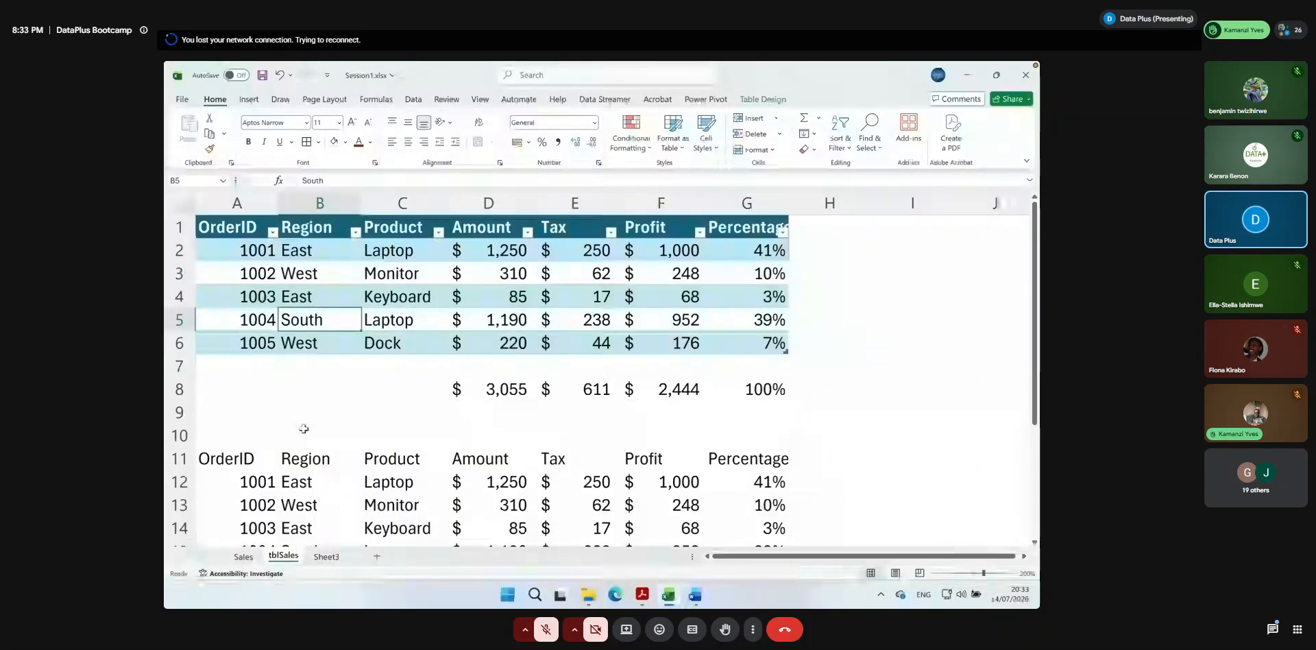
{"action": "left_click", "coordinate": [326, 555]}
{"action": "double_click", "coordinate": [346, 352]}
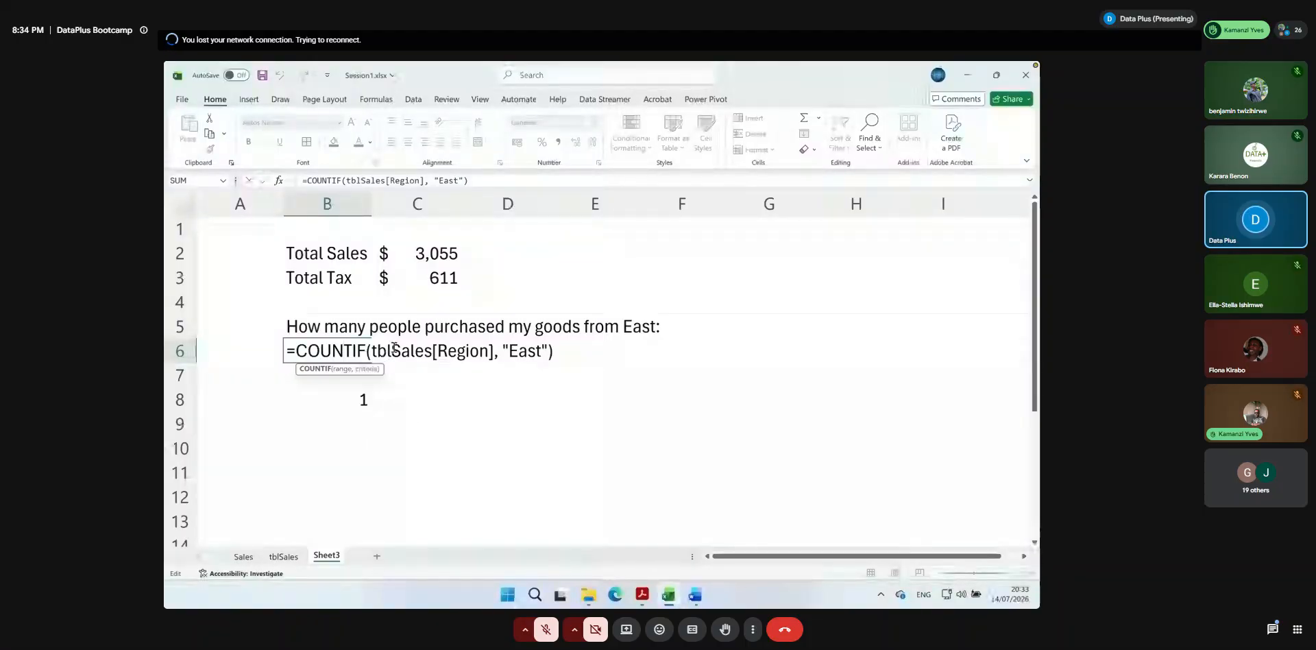
{"action": "left_click_drag", "start_coordinate": [371, 350], "coordinate": [458, 352]}
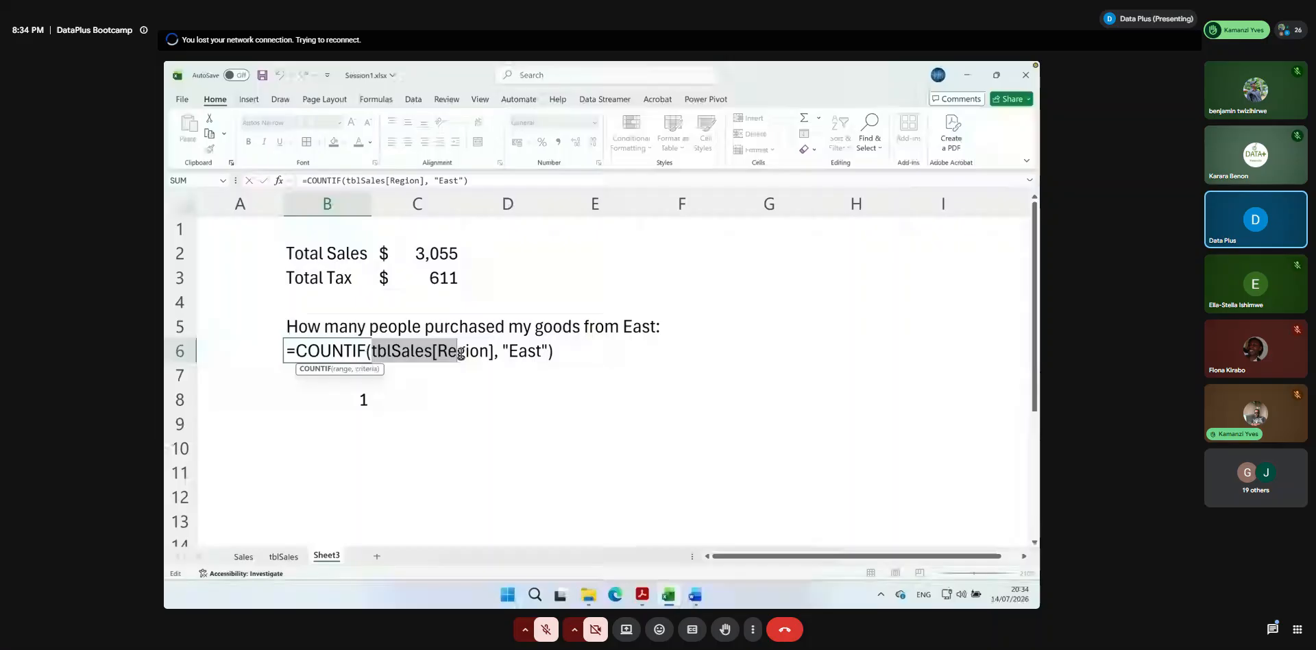
{"action": "left_click_drag", "start_coordinate": [460, 352], "coordinate": [493, 353]}
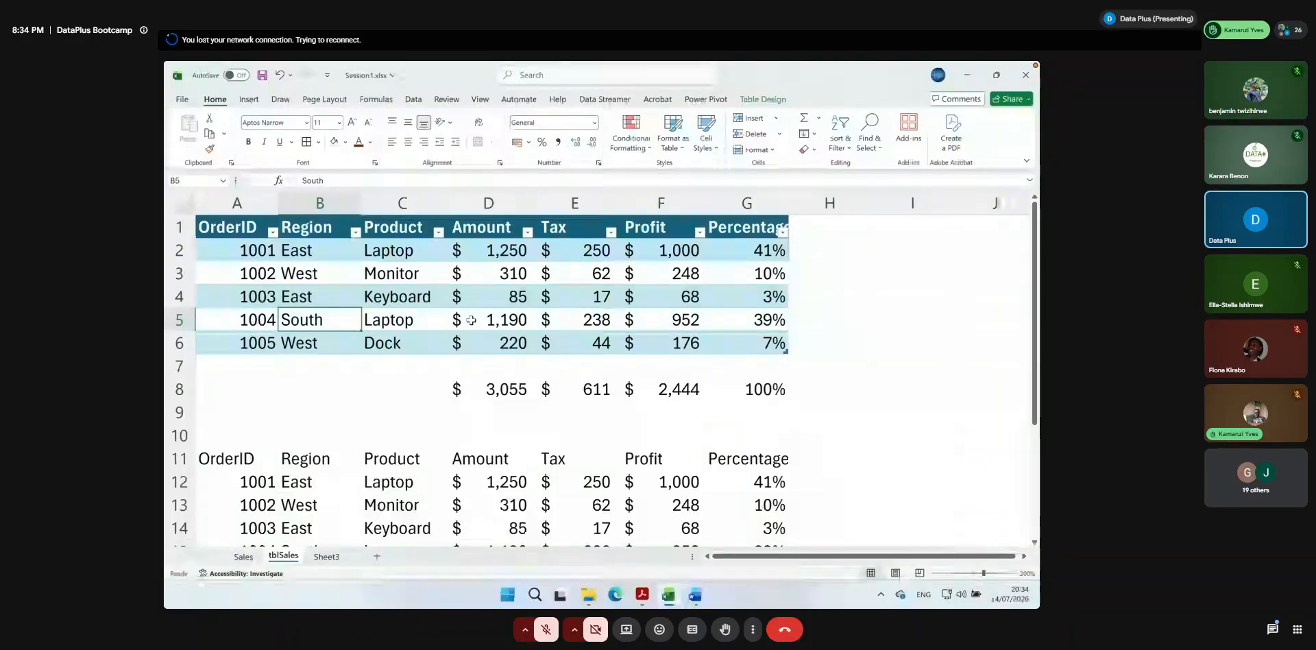
Delete rows 10 to 17 of the tblSales sheet, which hold the plain copy of the sales data below the table
{"action": "left_click_drag", "start_coordinate": [180, 436], "coordinate": [173, 526]}
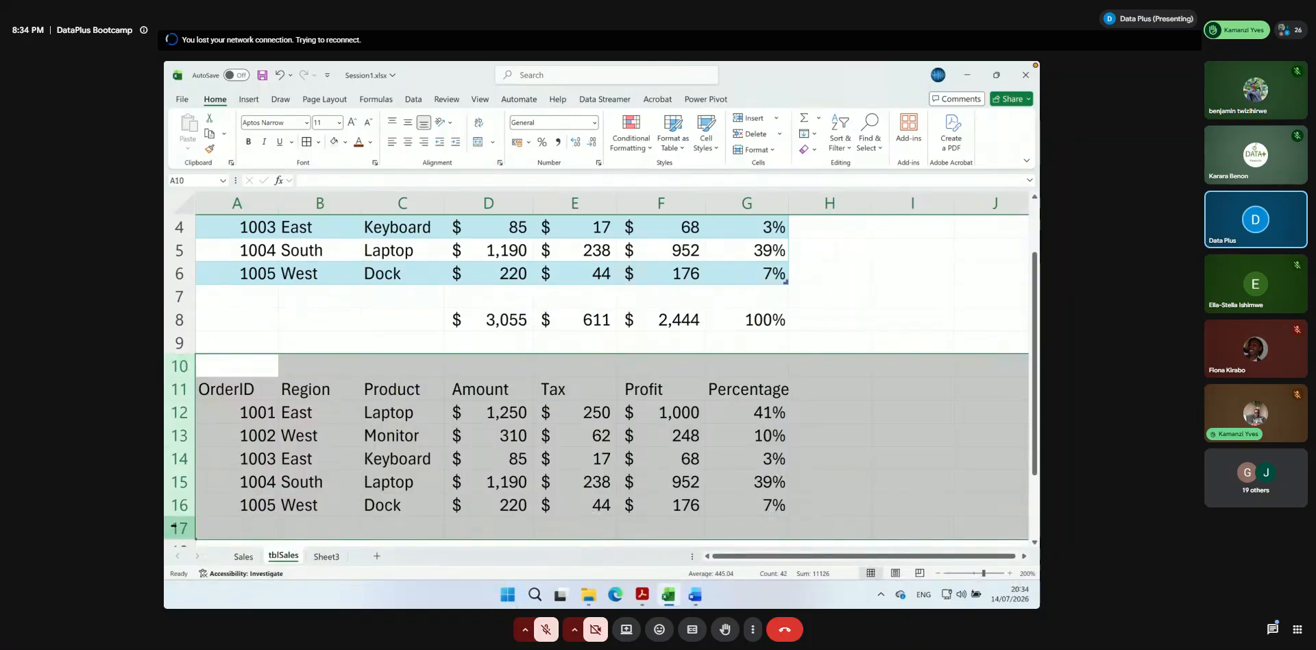
{"action": "right_click", "coordinate": [168, 409]}
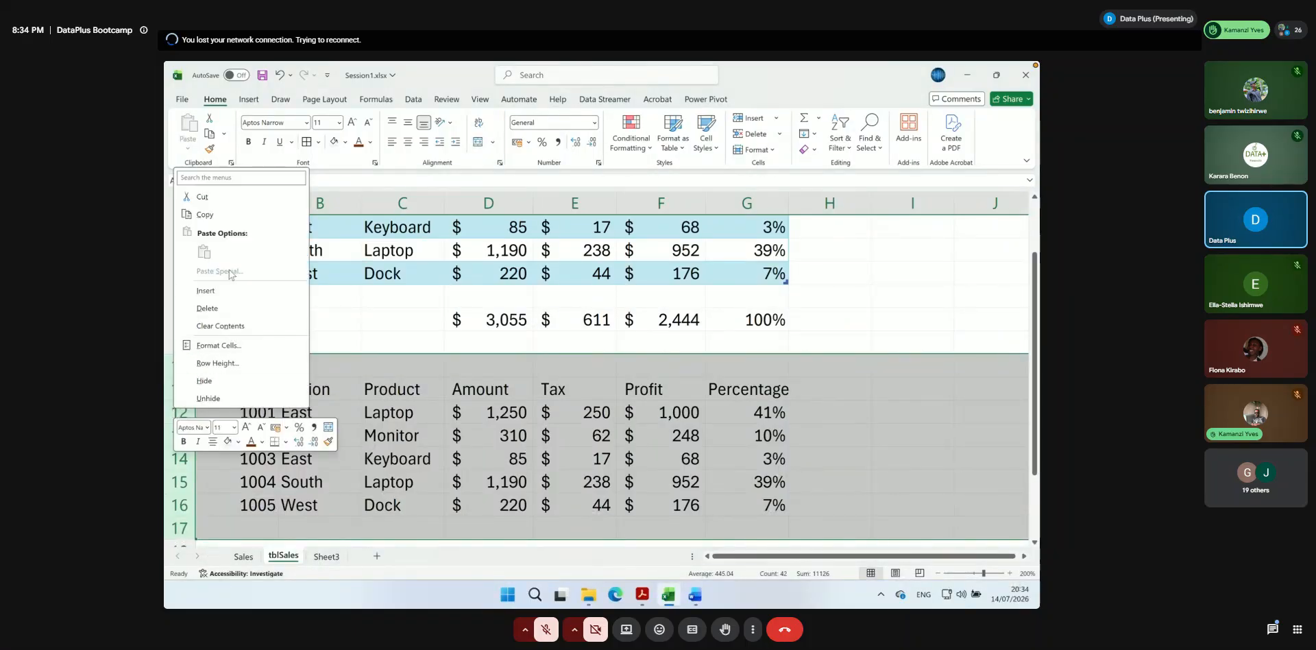
{"action": "left_click", "coordinate": [206, 312]}
{"action": "left_click", "coordinate": [376, 391]}
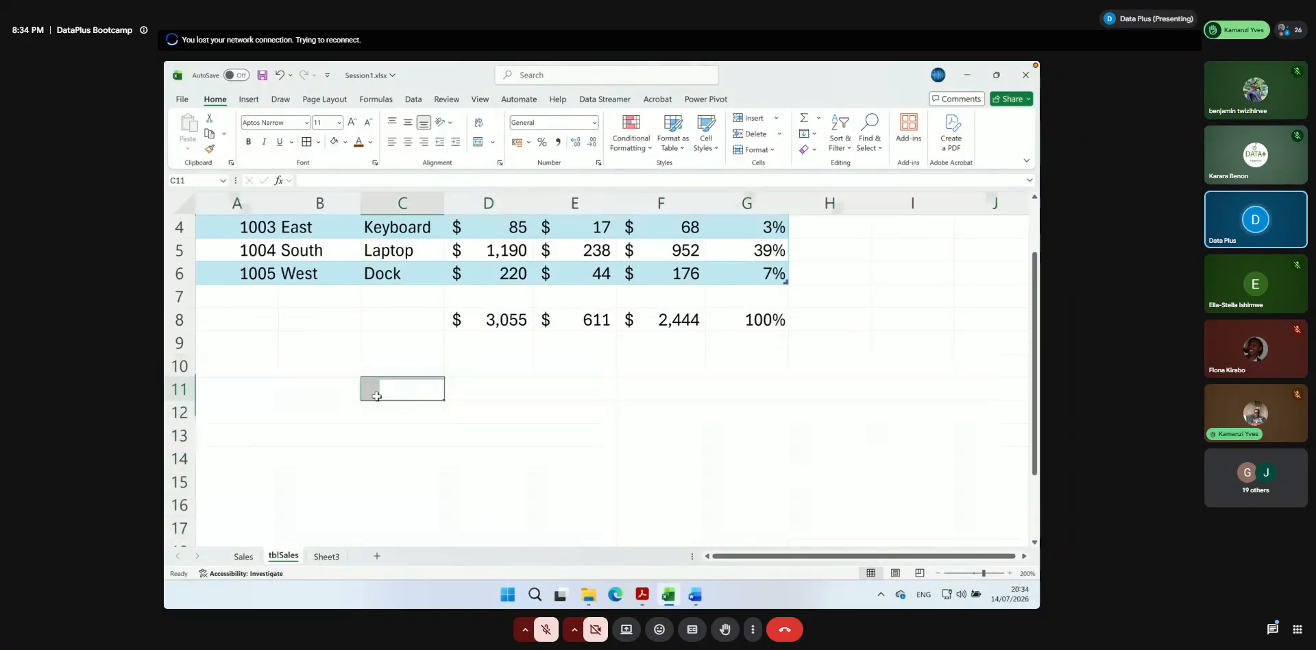
Enter the label "Nb Laptops purchased=" in cell B10 of Sheet3
{"action": "left_click", "coordinate": [337, 557]}
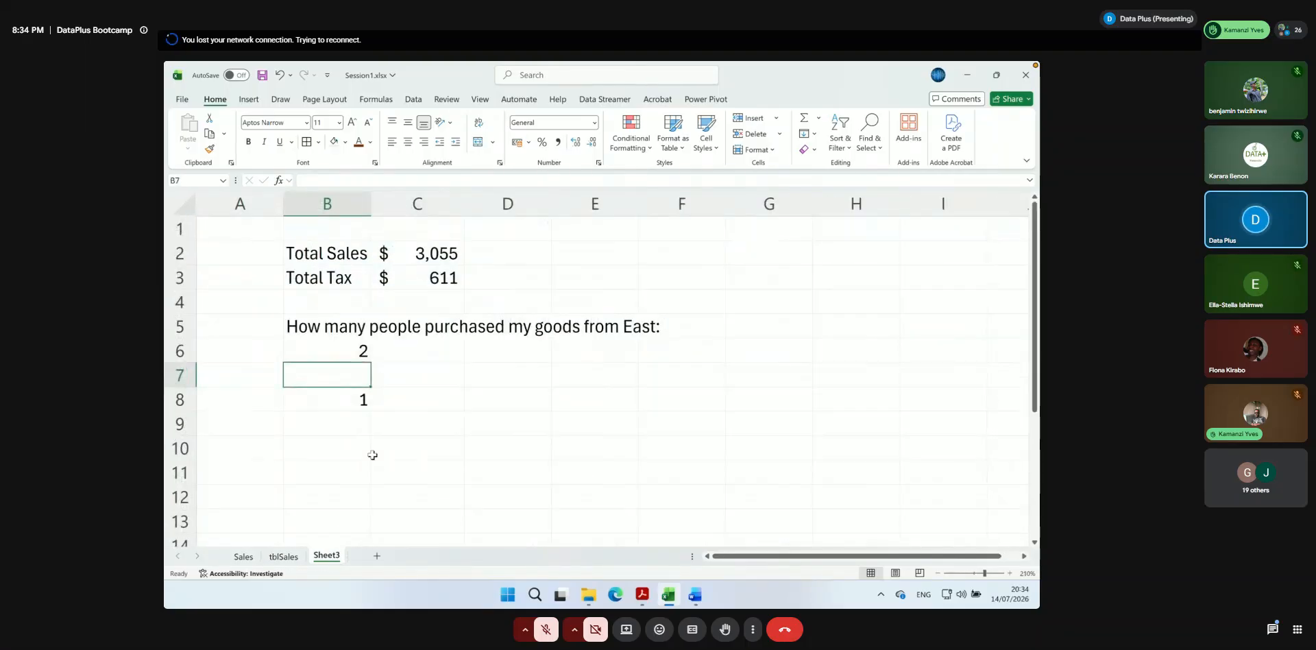
{"action": "left_click", "coordinate": [337, 455]}
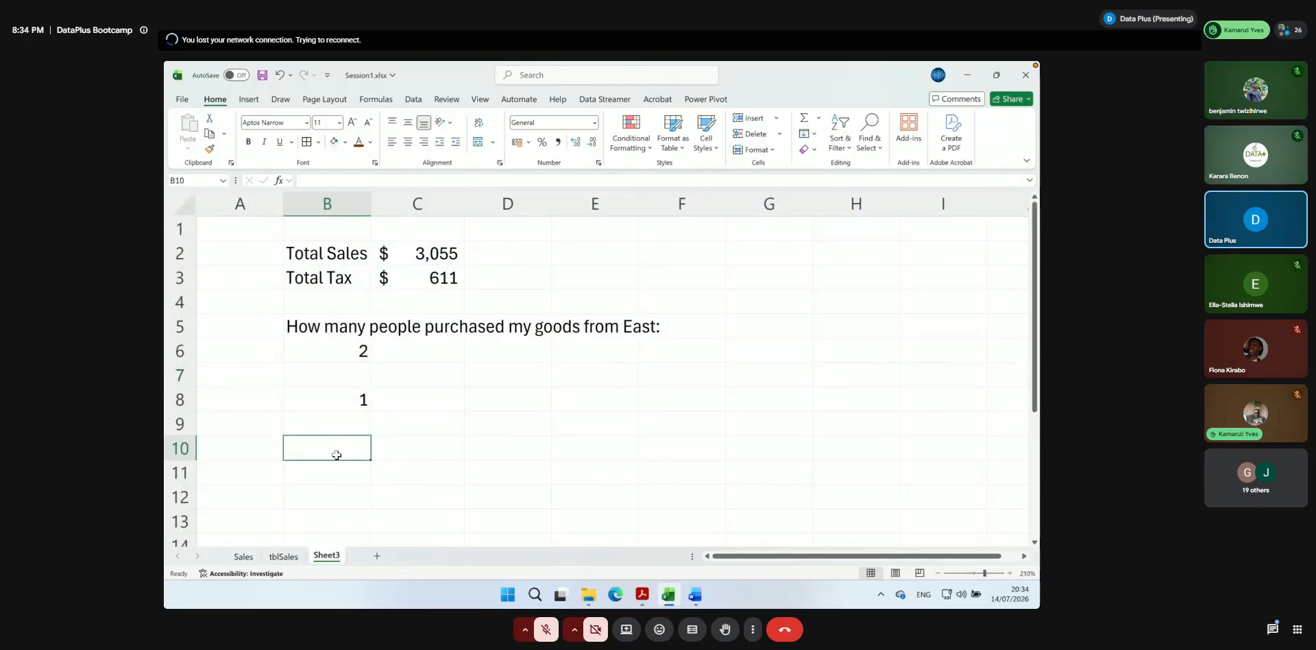
{"action": "type", "text": "Nb Laptops"}
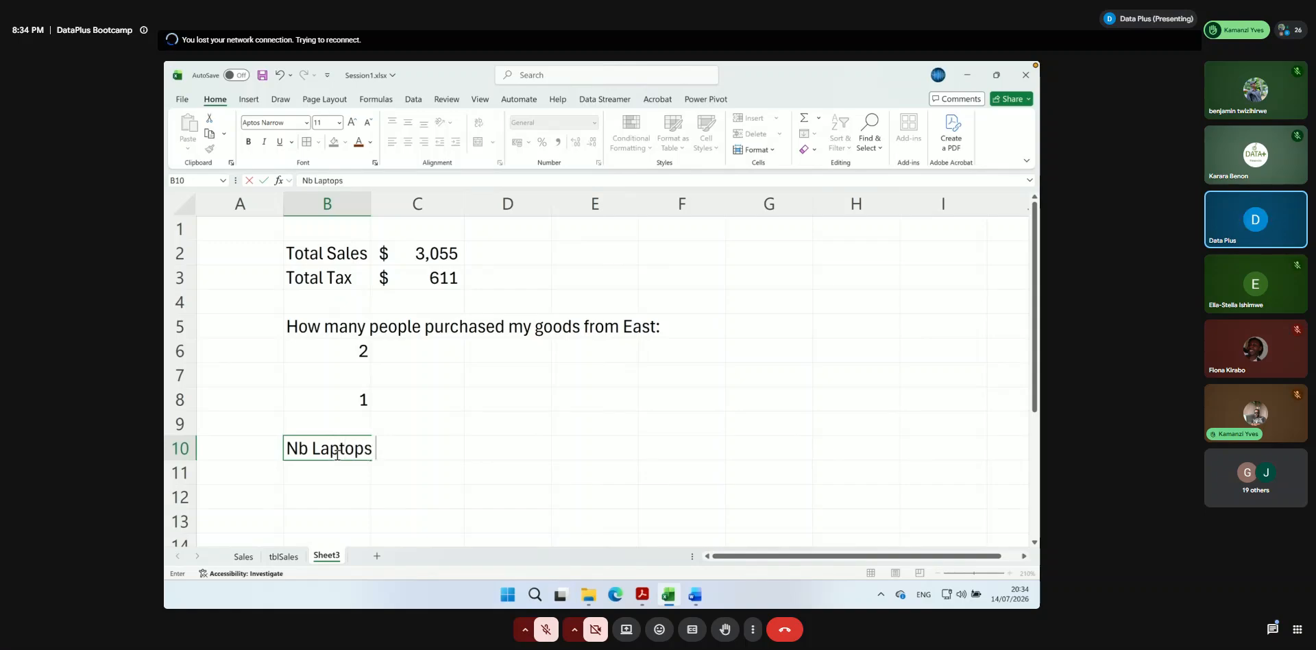
{"action": "type", "text": " purch"}
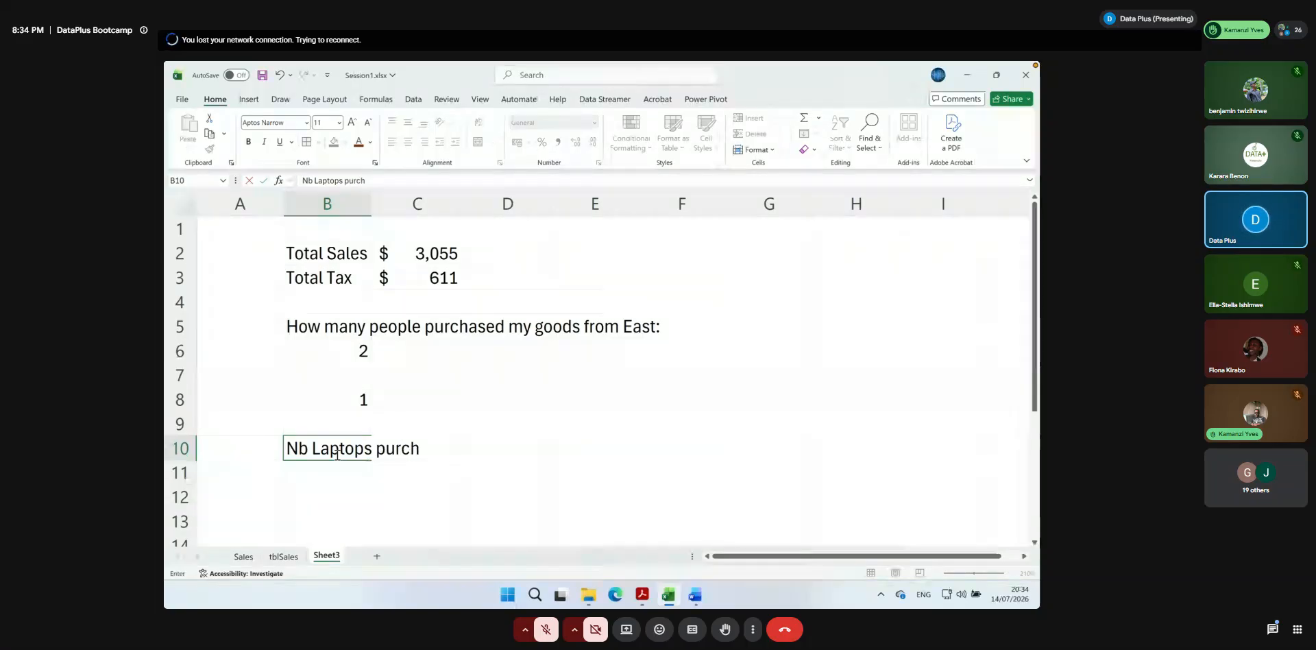
{"action": "type", "text": "ased="}
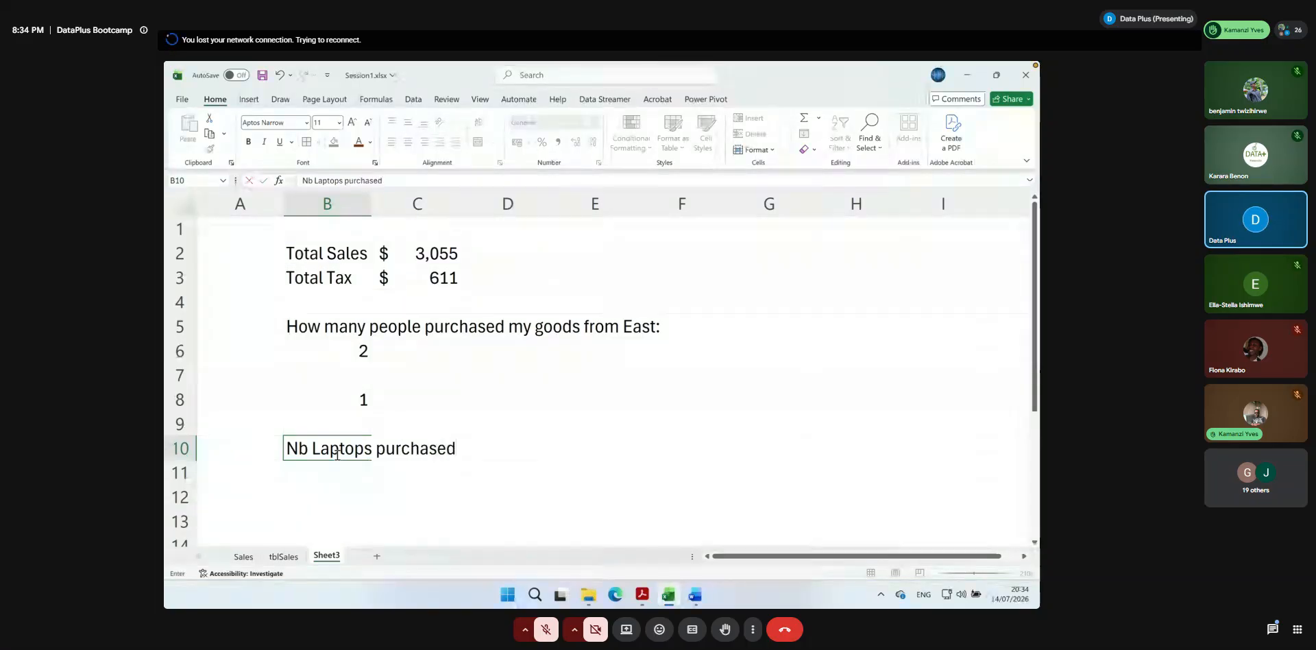
{"action": "key", "text": "Return"}
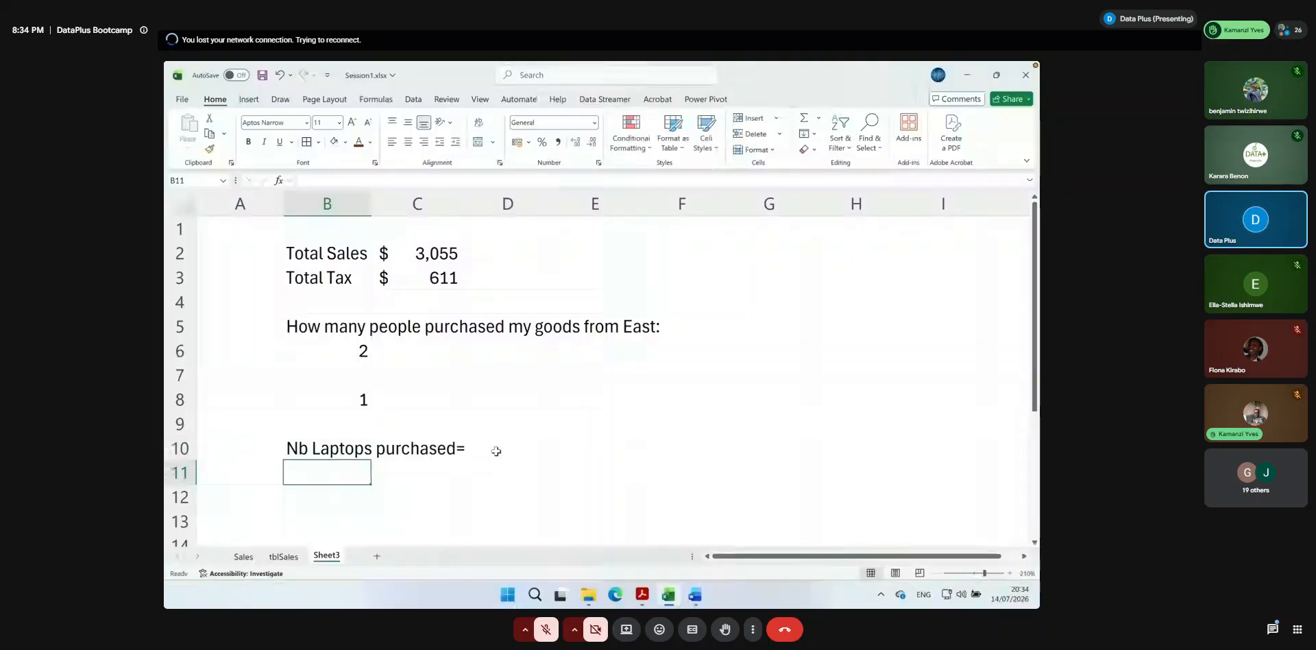
Start a COUNTIF formula in cell D10 with the Product column of tblSales as its range, chosen from the suggestions
{"action": "left_click", "coordinate": [500, 449]}
{"action": "type", "text": "=sum"}
{"action": "key", "text": "BackSpace"}
{"action": "key", "text": "BackSpace"}
{"action": "key", "text": "BackSpace"}
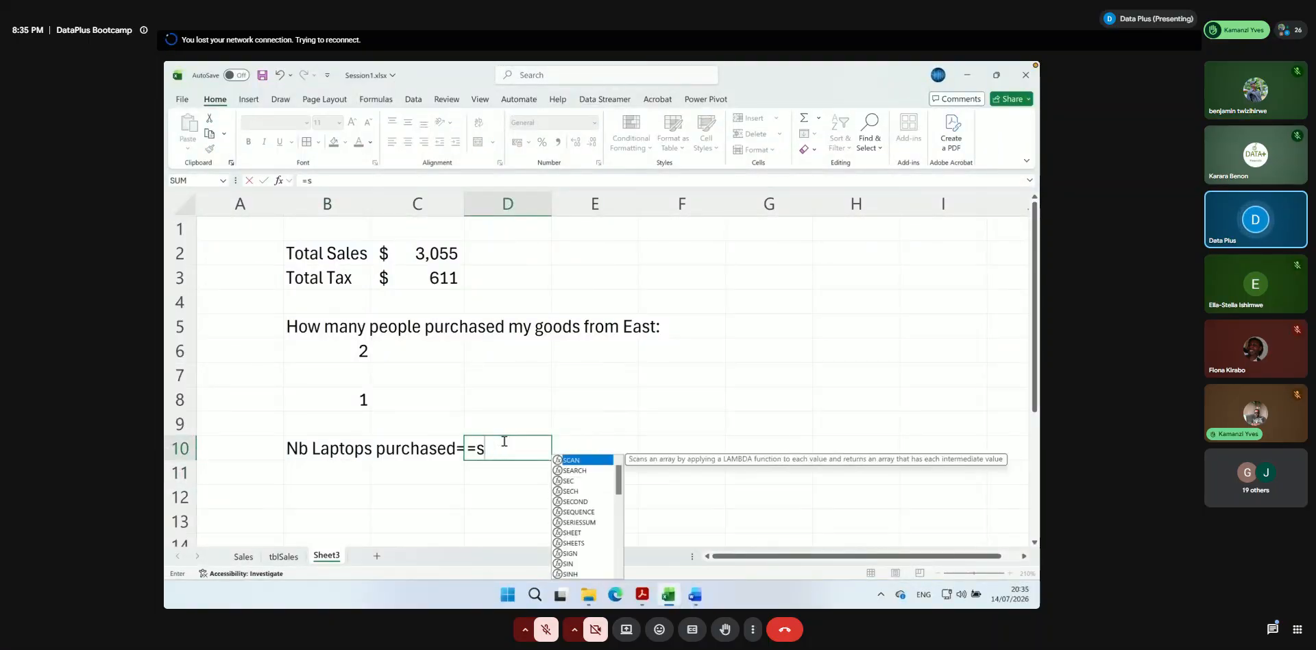
{"action": "type", "text": "count"}
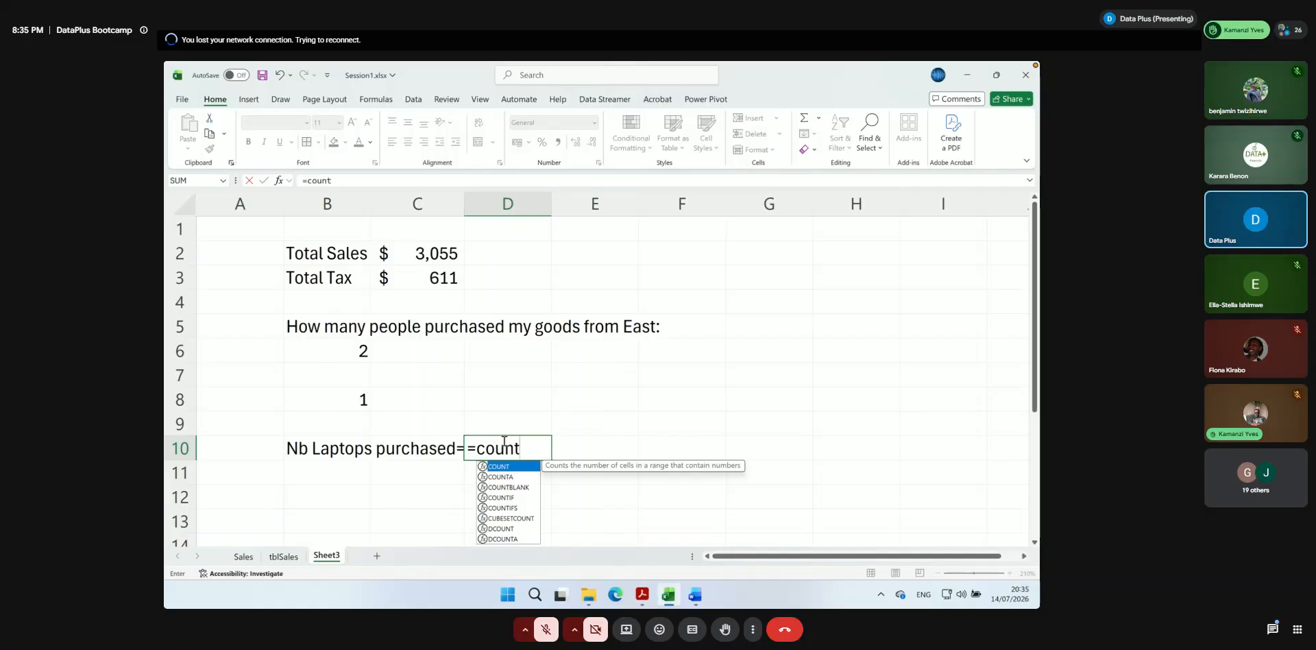
{"action": "type", "text": "if("}
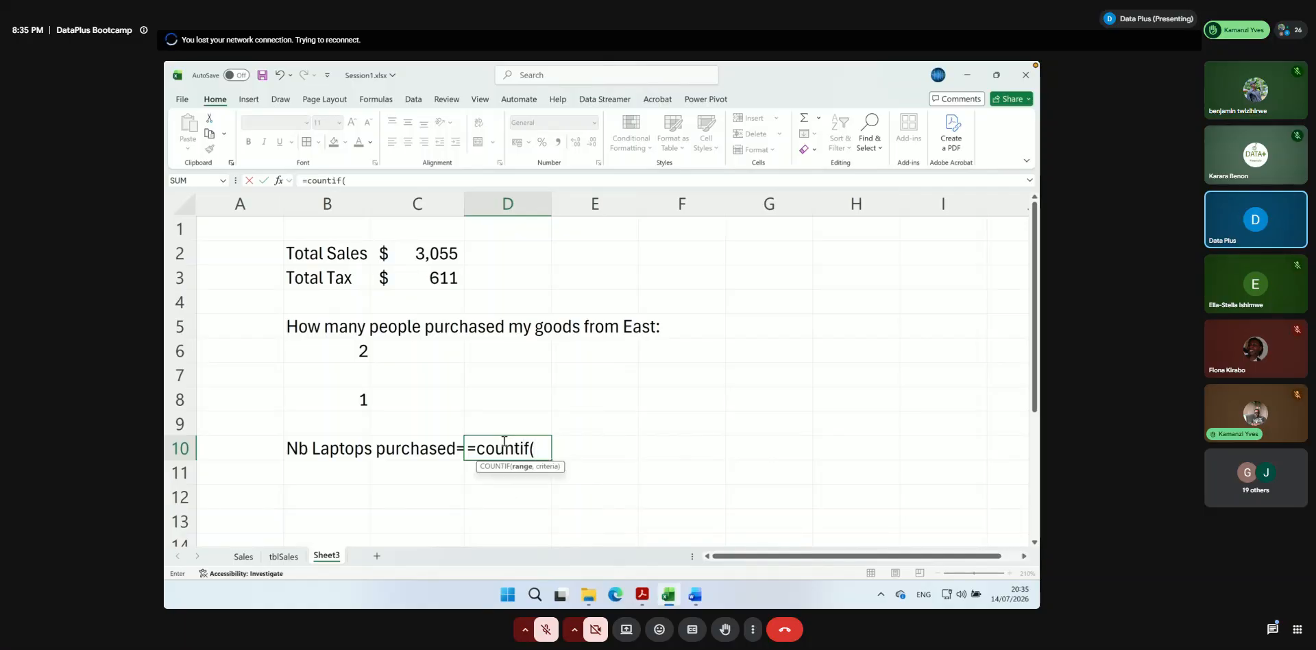
{"action": "type", "text": "tbl"}
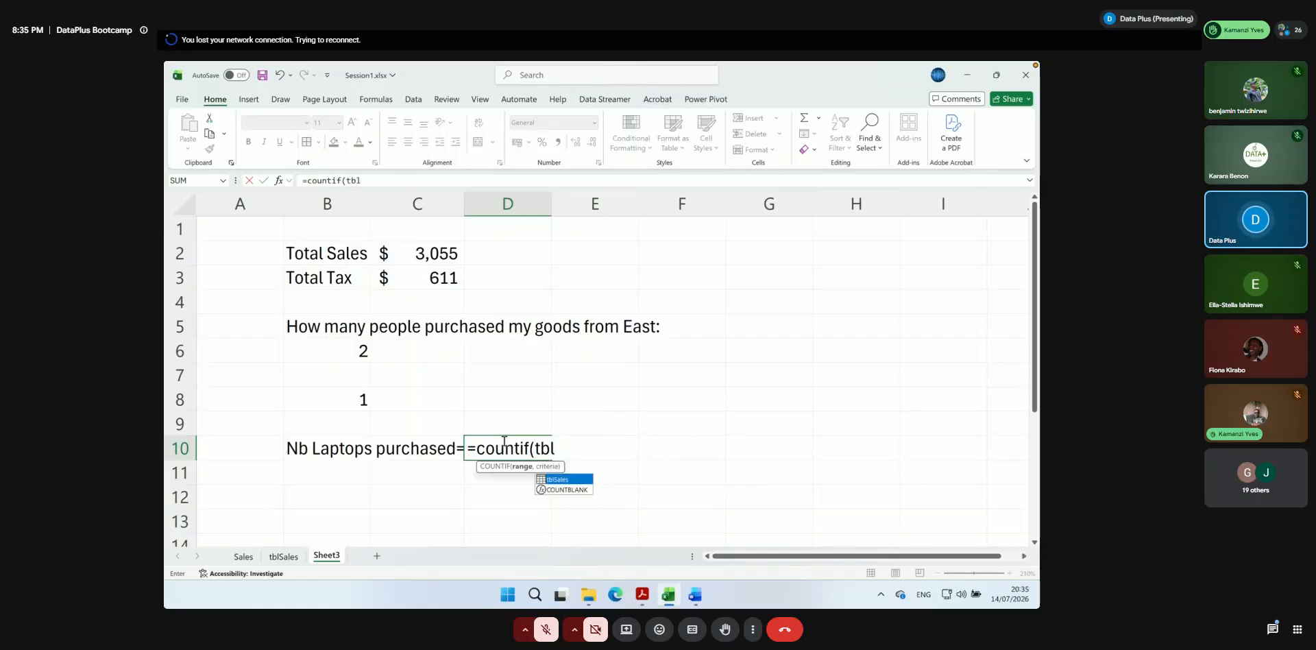
{"action": "double_click", "coordinate": [557, 479]}
{"action": "type", "text": "["}
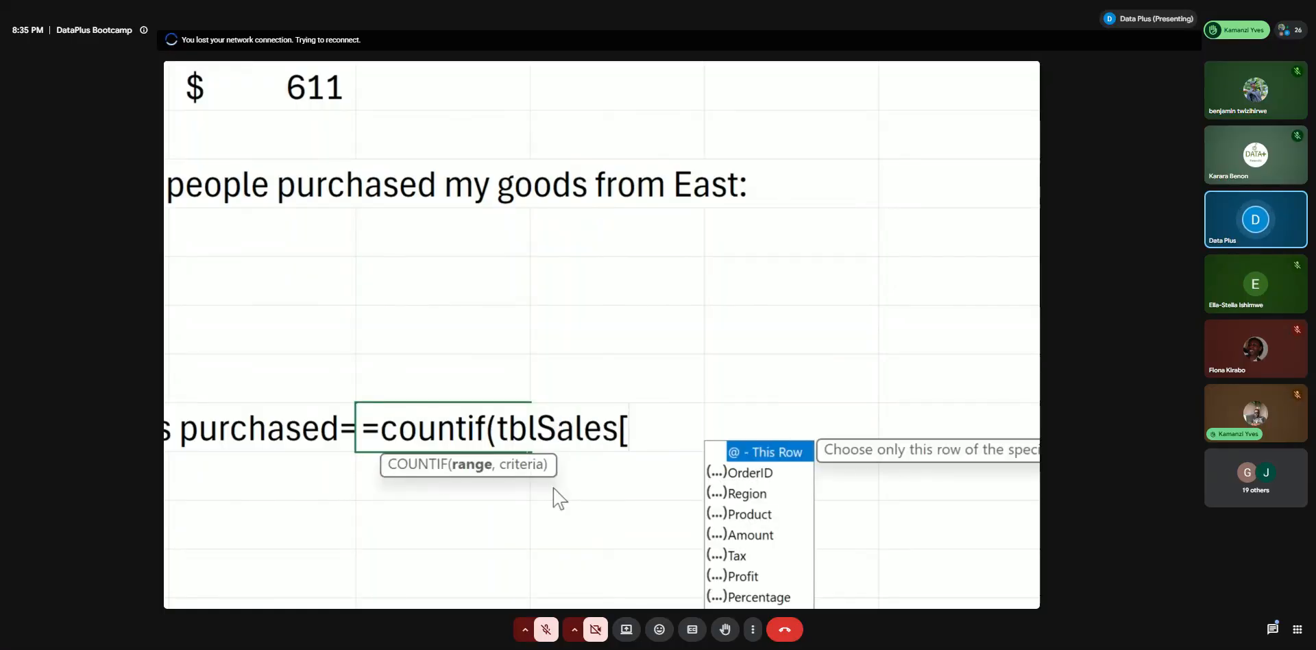
{"action": "double_click", "coordinate": [739, 514]}
{"action": "type", "text": "]"}
{"action": "key", "text": "BackSpace"}
{"action": "key", "text": "BackSpace"}
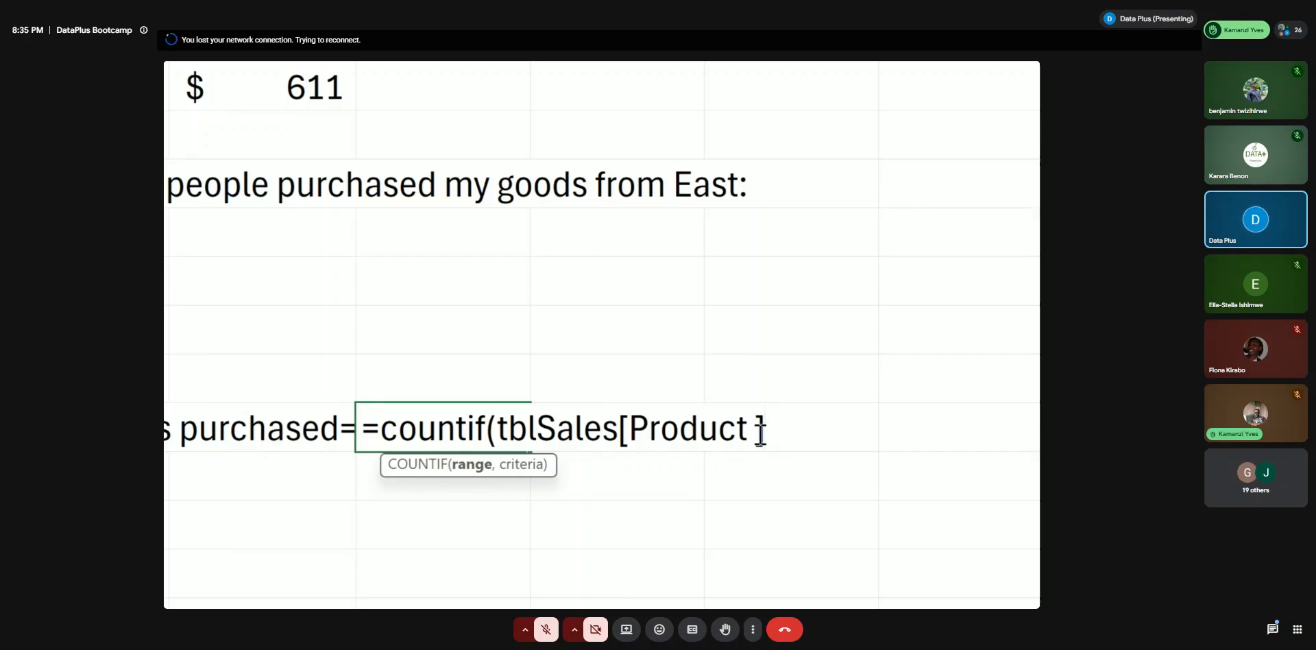
Complete the COUNTIF formula in D10 with the criterion "laptop", confirm it, and reopen the formula for review
{"action": "type", "text": ")"}
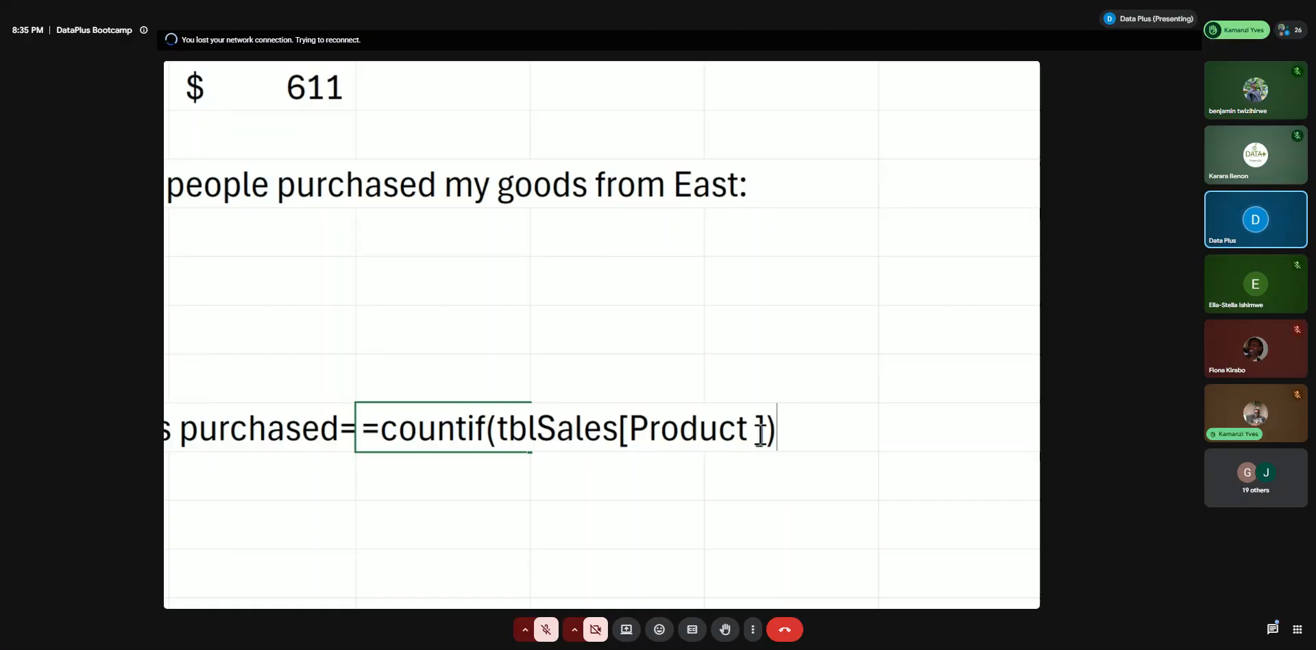
{"action": "key", "text": "Left"}
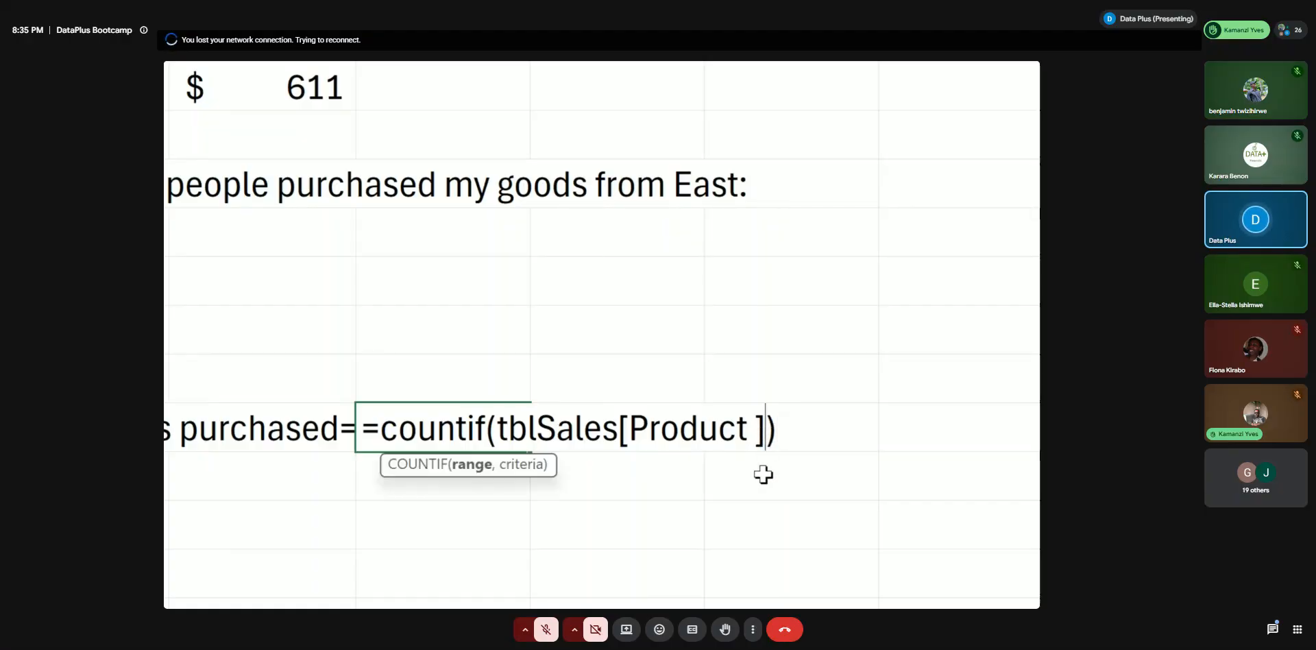
{"action": "type", "text": ","}
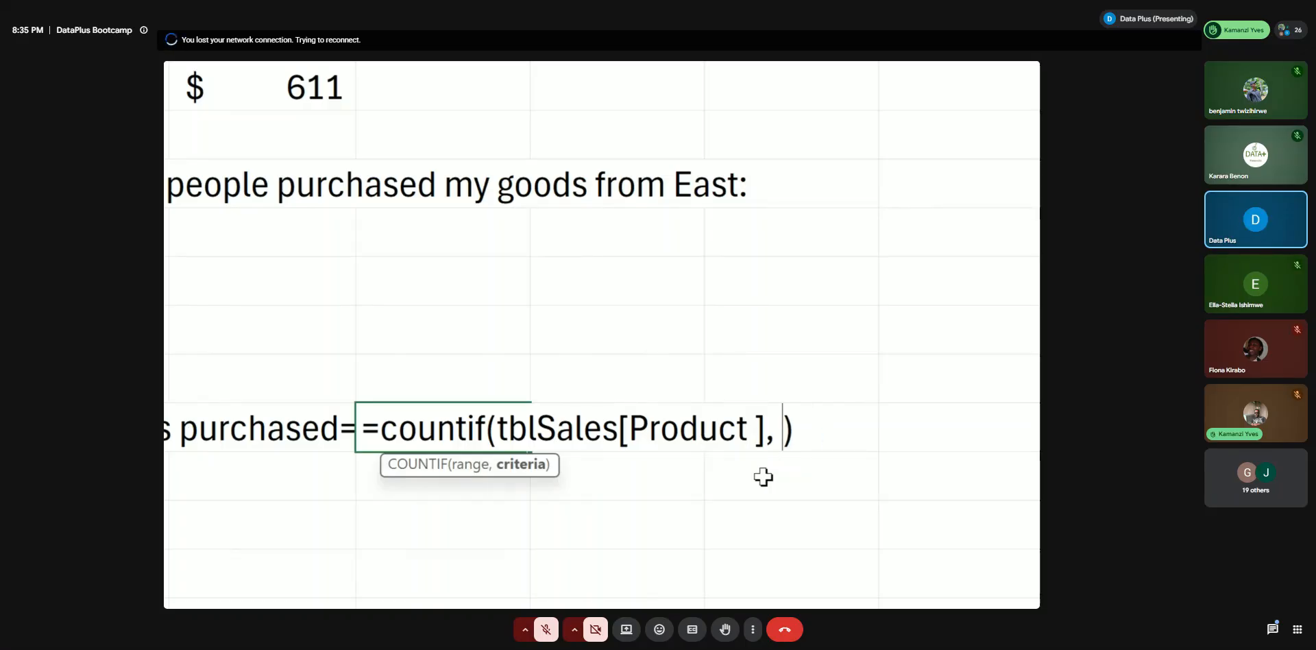
{"action": "type", "text": "\"\""}
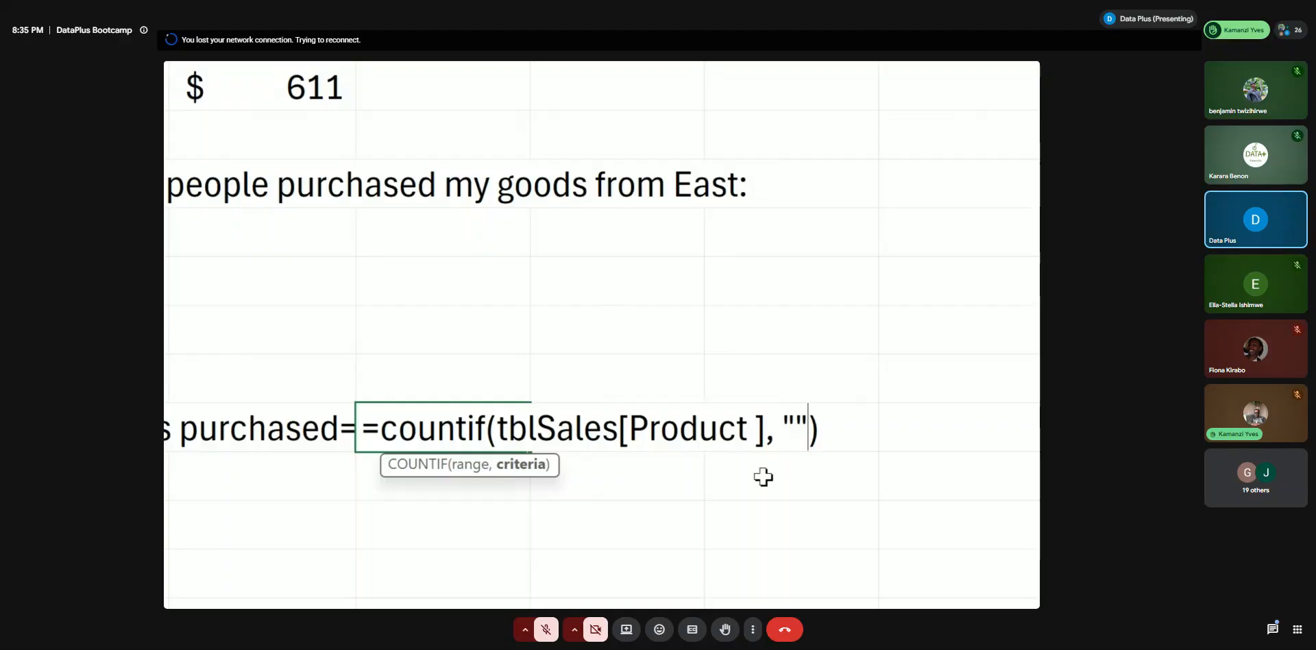
{"action": "type", "text": "laptop"}
{"action": "key", "text": "Return"}
{"action": "double_click", "coordinate": [512, 429]}
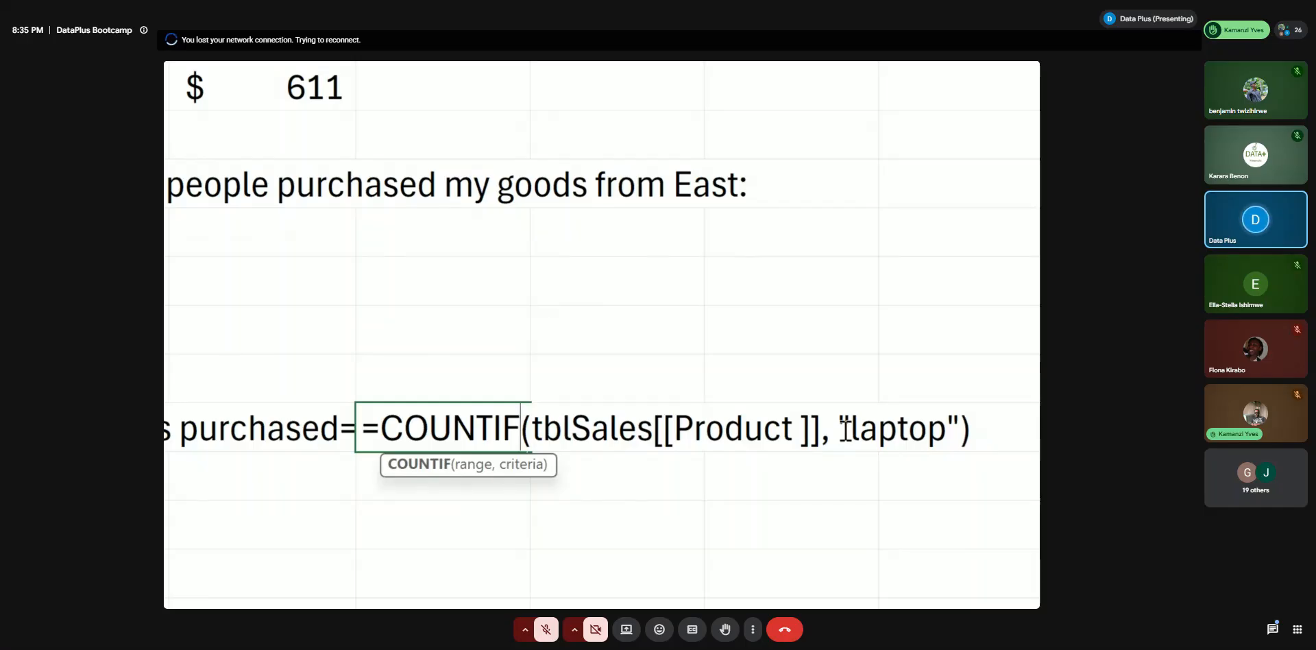
Change the COUNTIF criterion in cell D10 of Sheet3 to "Laptop" with a capital L and confirm the formula
{"action": "left_click_drag", "start_coordinate": [850, 428], "coordinate": [941, 434]}
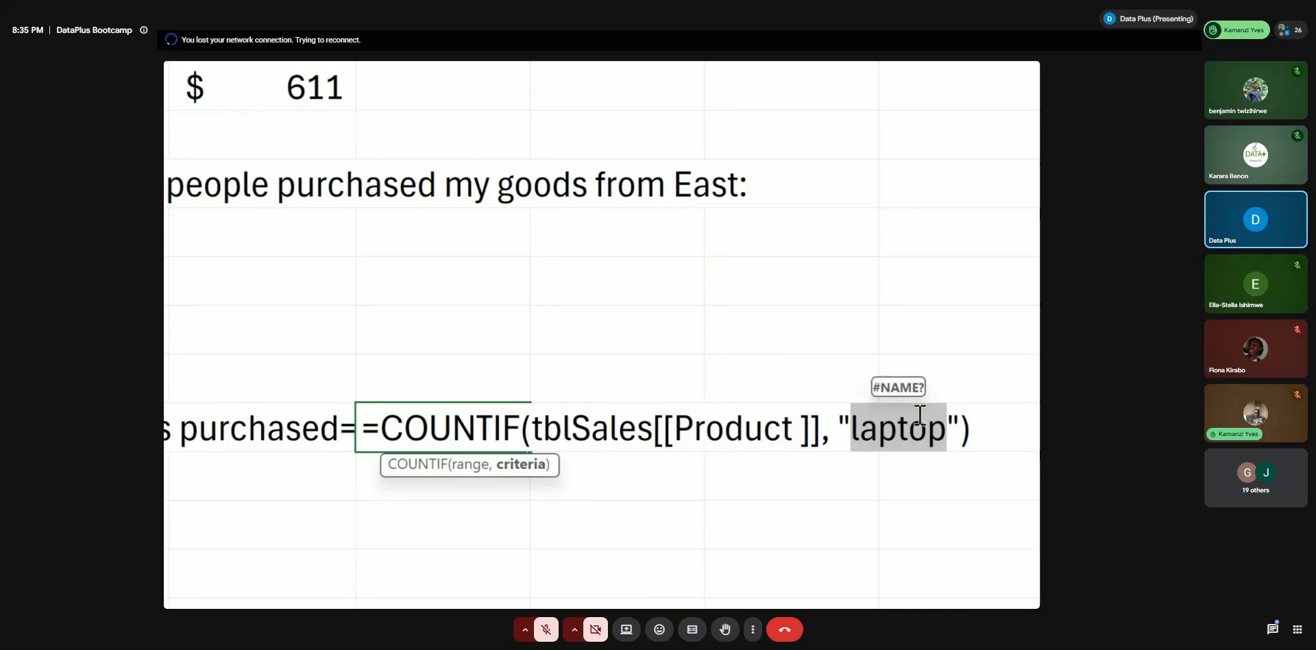
{"action": "left_click", "coordinate": [954, 426]}
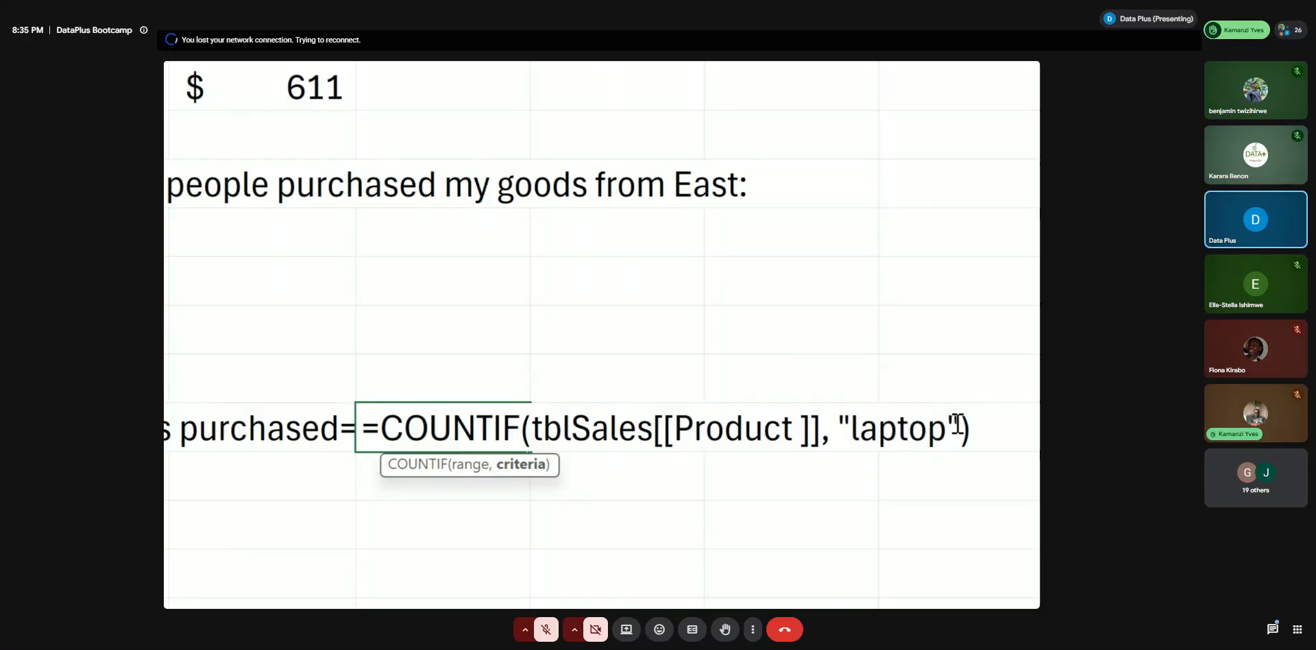
{"action": "left_click", "coordinate": [860, 427]}
{"action": "key", "text": "Delete"}
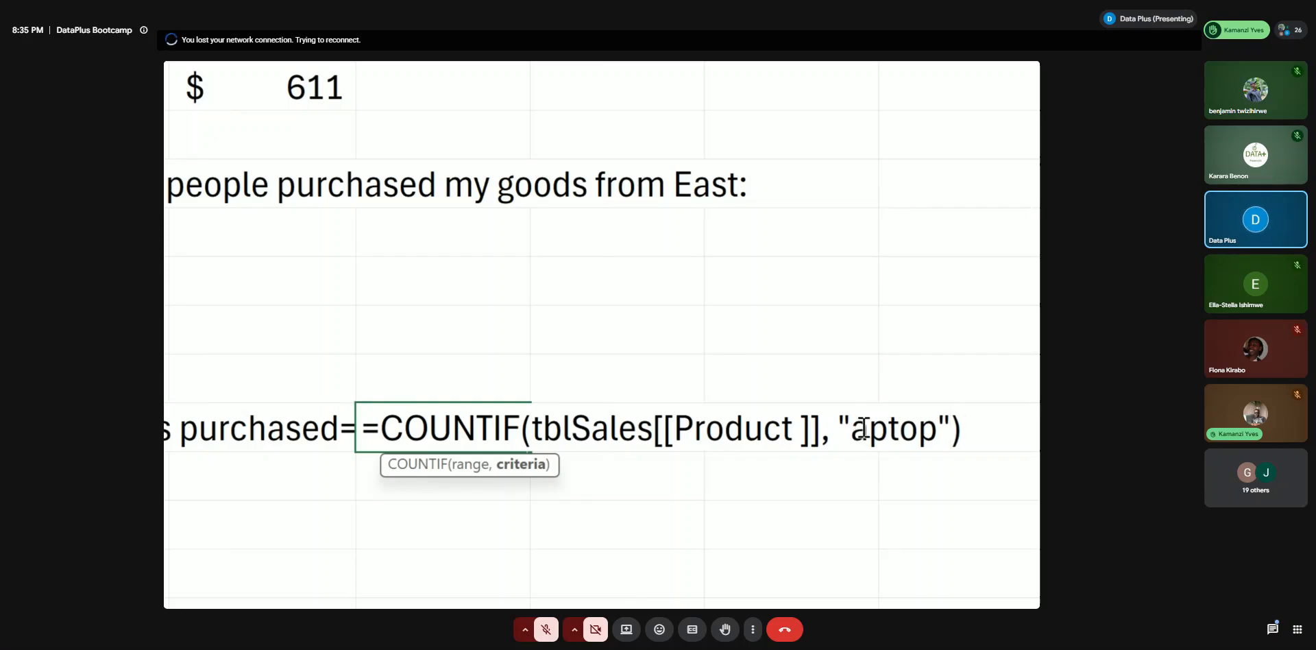
{"action": "type", "text": "L"}
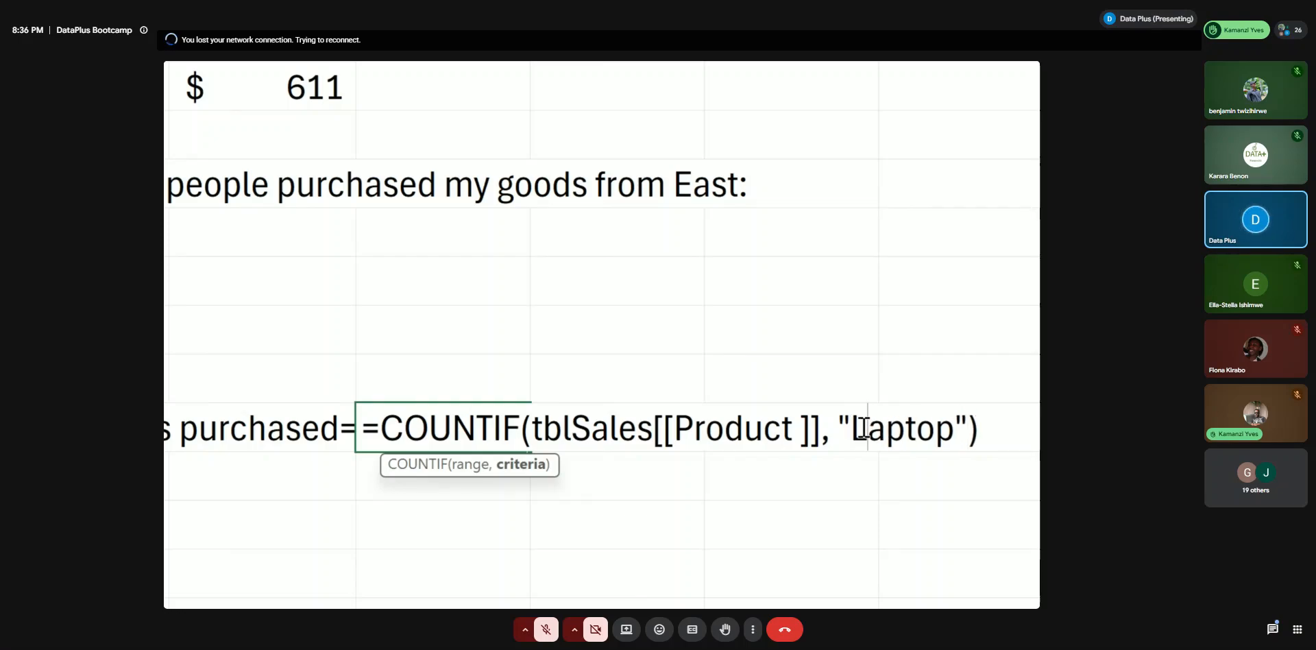
{"action": "key", "text": "Return"}
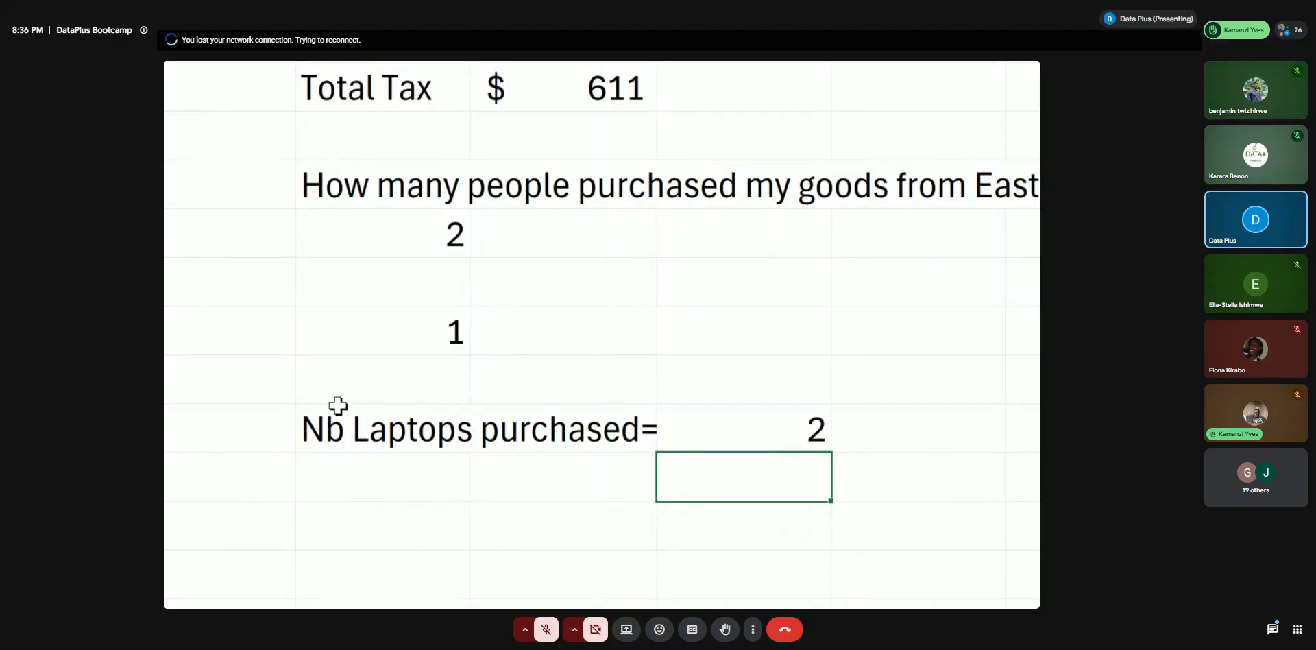
{"action": "double_click", "coordinate": [713, 431]}
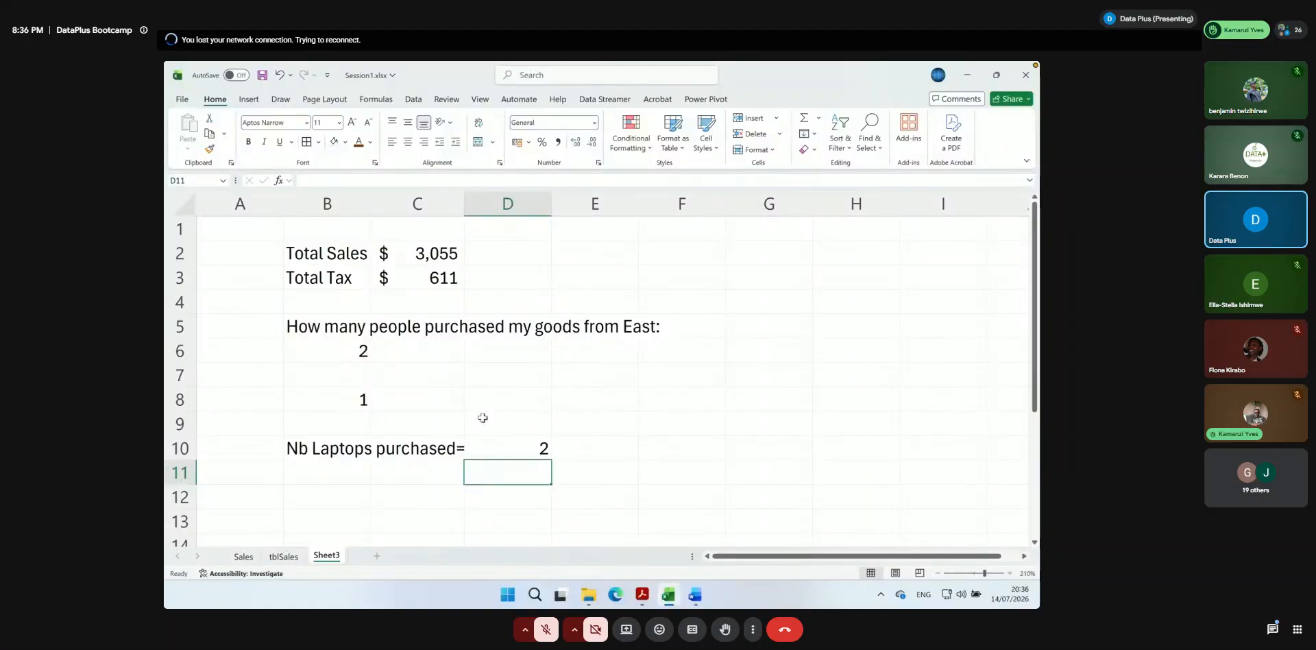
Examine the Laptop entries in the Product column of the tblSales sheet together with their amounts
{"action": "left_click", "coordinate": [279, 557]}
{"action": "scroll", "coordinate": [450, 333], "scroll_direction": "up", "scroll_amount": 3}
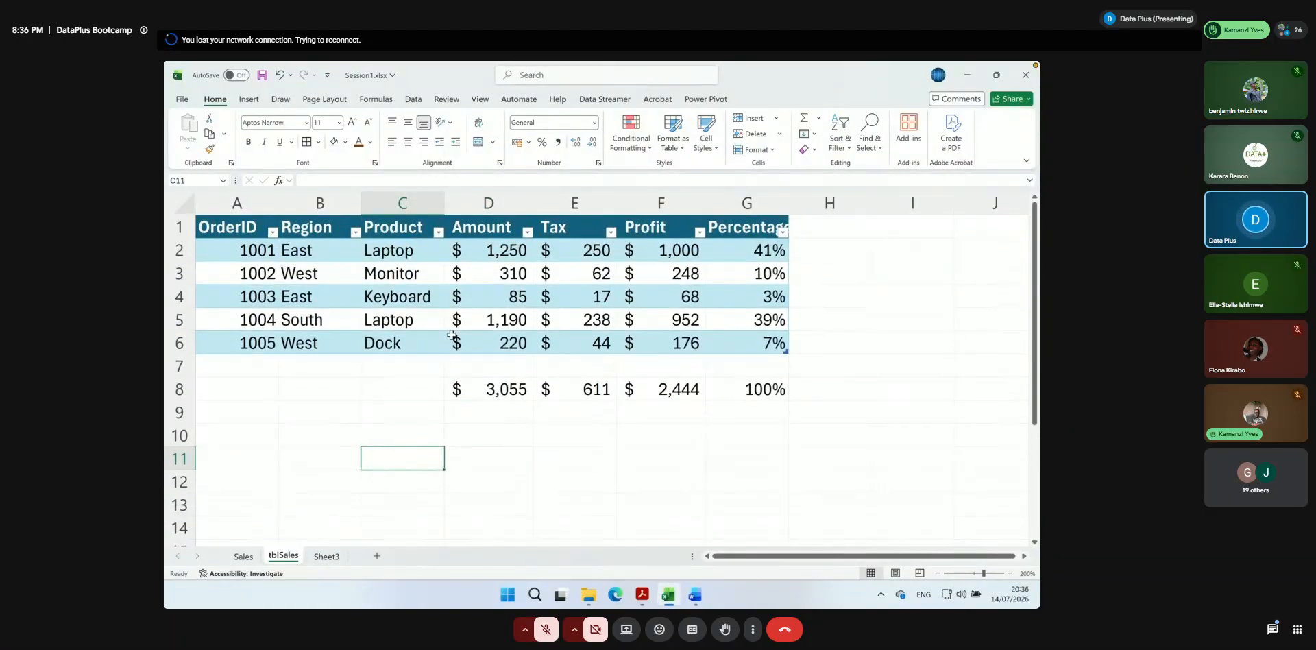
{"action": "left_click", "coordinate": [368, 248]}
{"action": "left_click", "coordinate": [389, 311]}
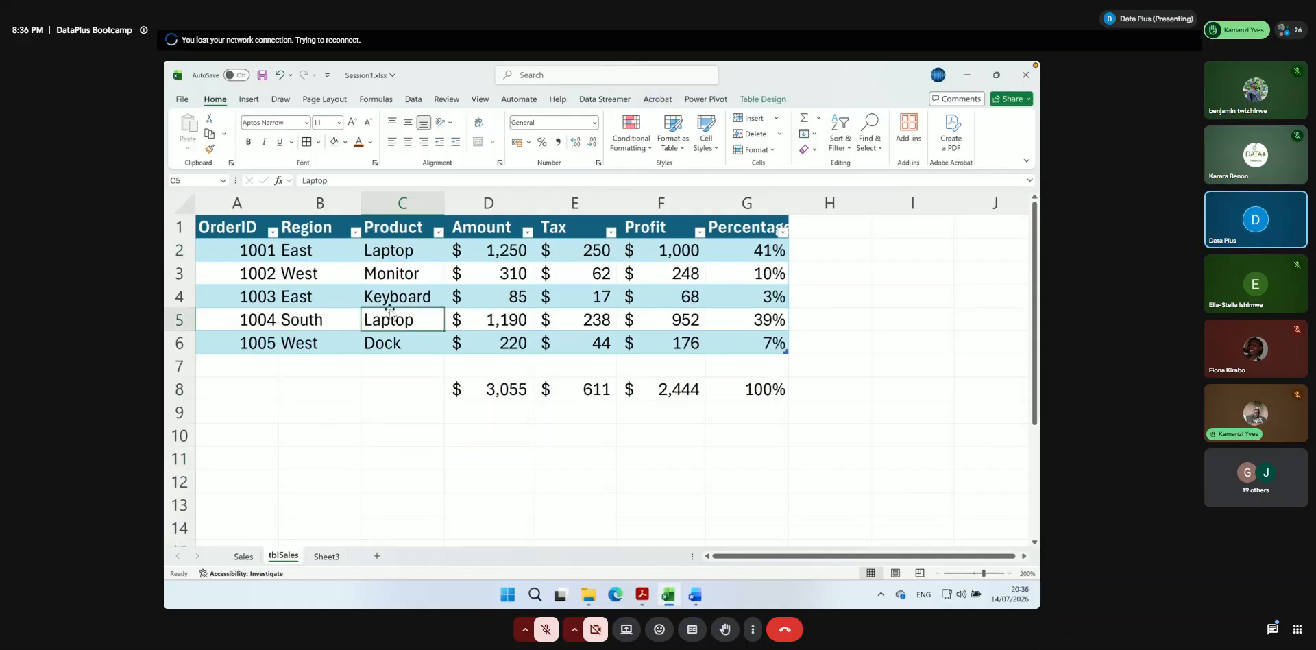
{"action": "left_click", "coordinate": [407, 248]}
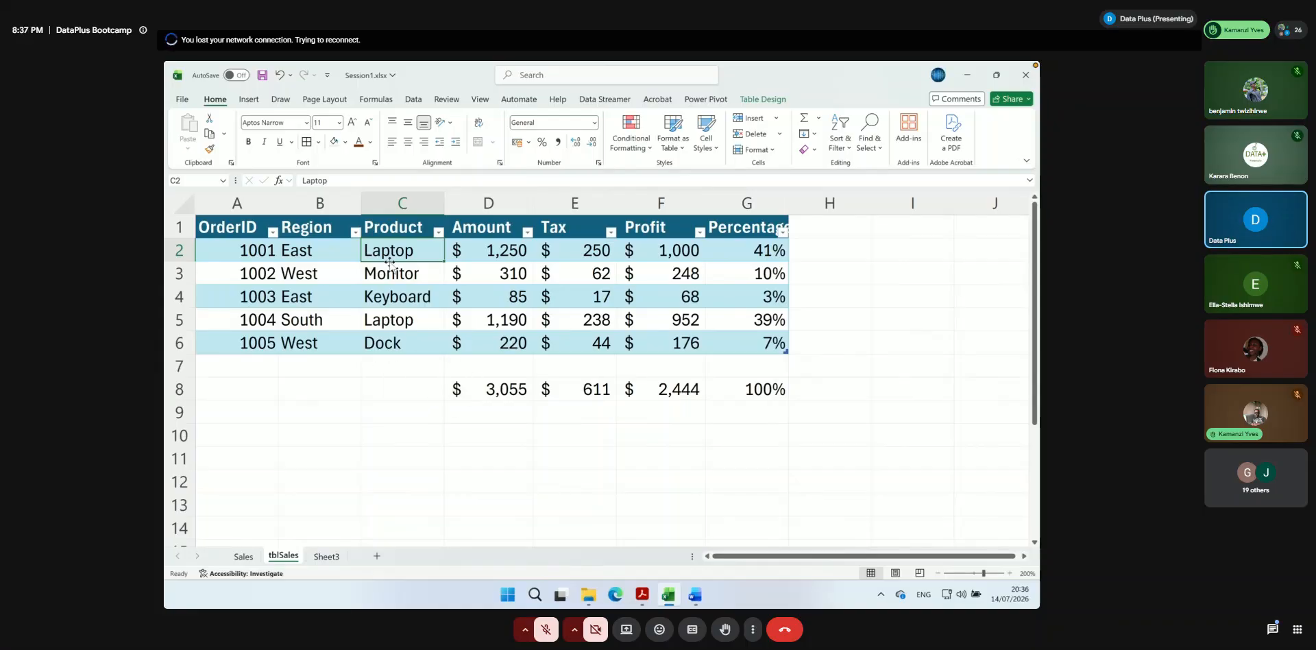
{"action": "left_click", "coordinate": [484, 259]}
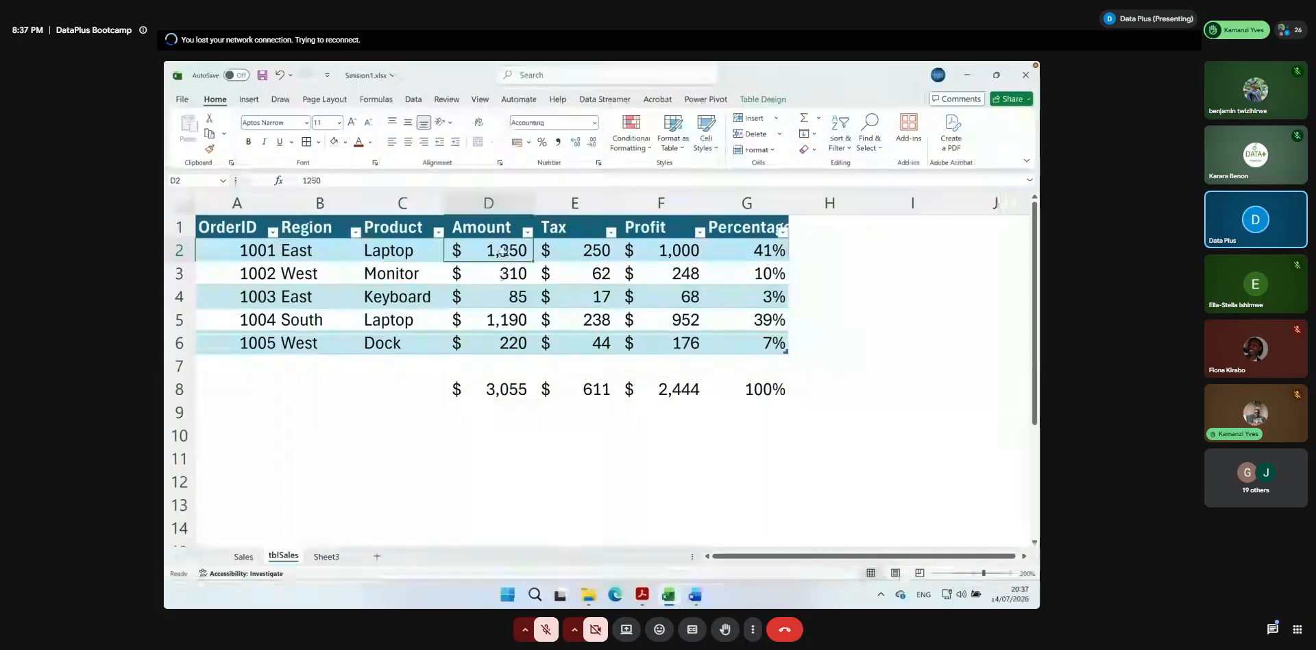
{"action": "left_click", "coordinate": [379, 249]}
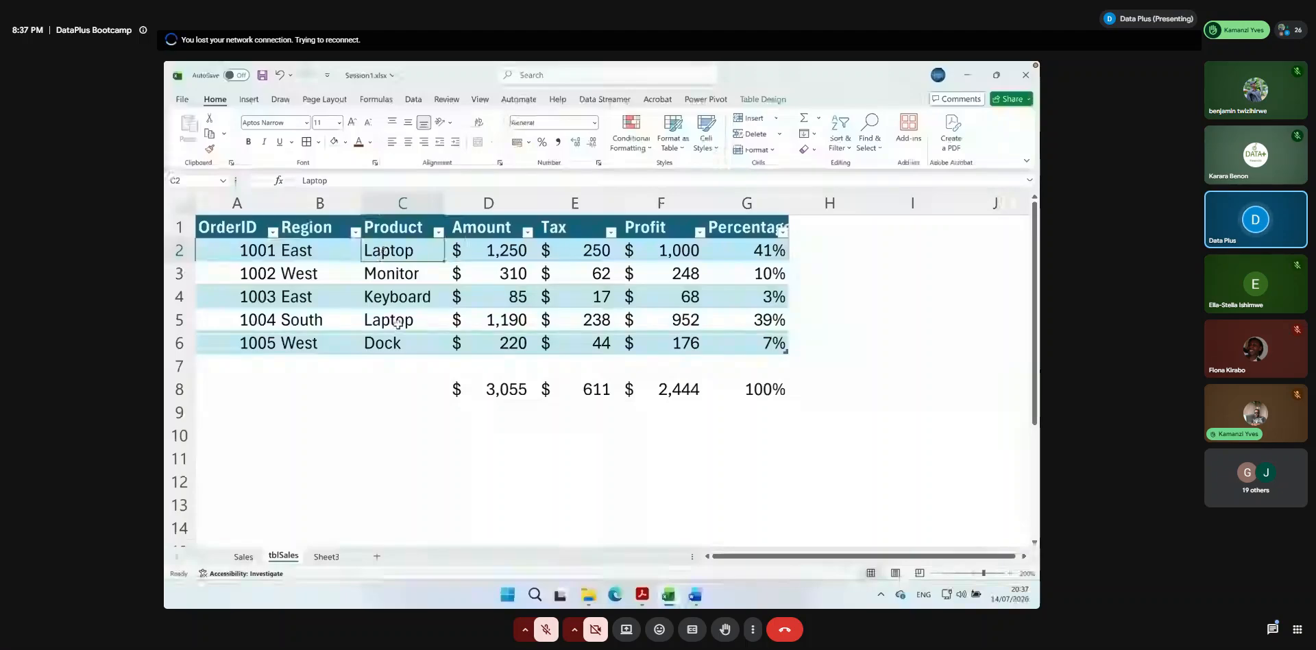
{"action": "left_click", "coordinate": [488, 321]}
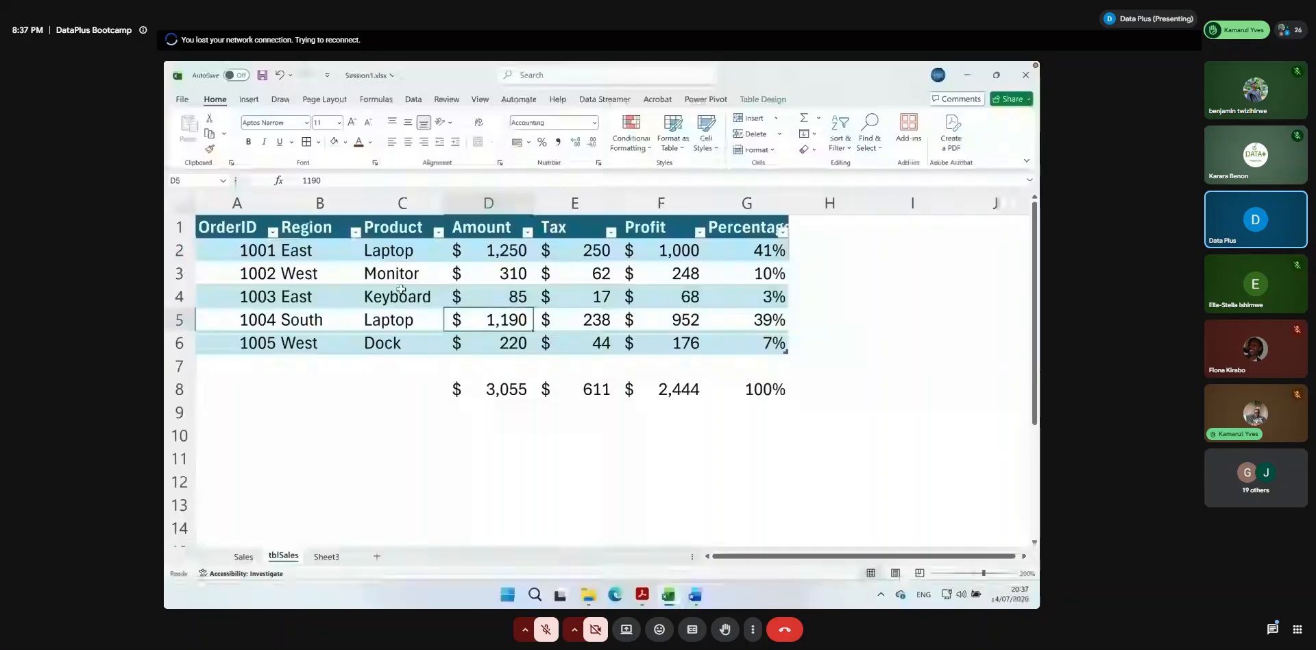
Review the COUNTIF formula in B6 of Sheet3 and check it against the entries on the tblSales sheet
{"action": "left_click", "coordinate": [326, 556]}
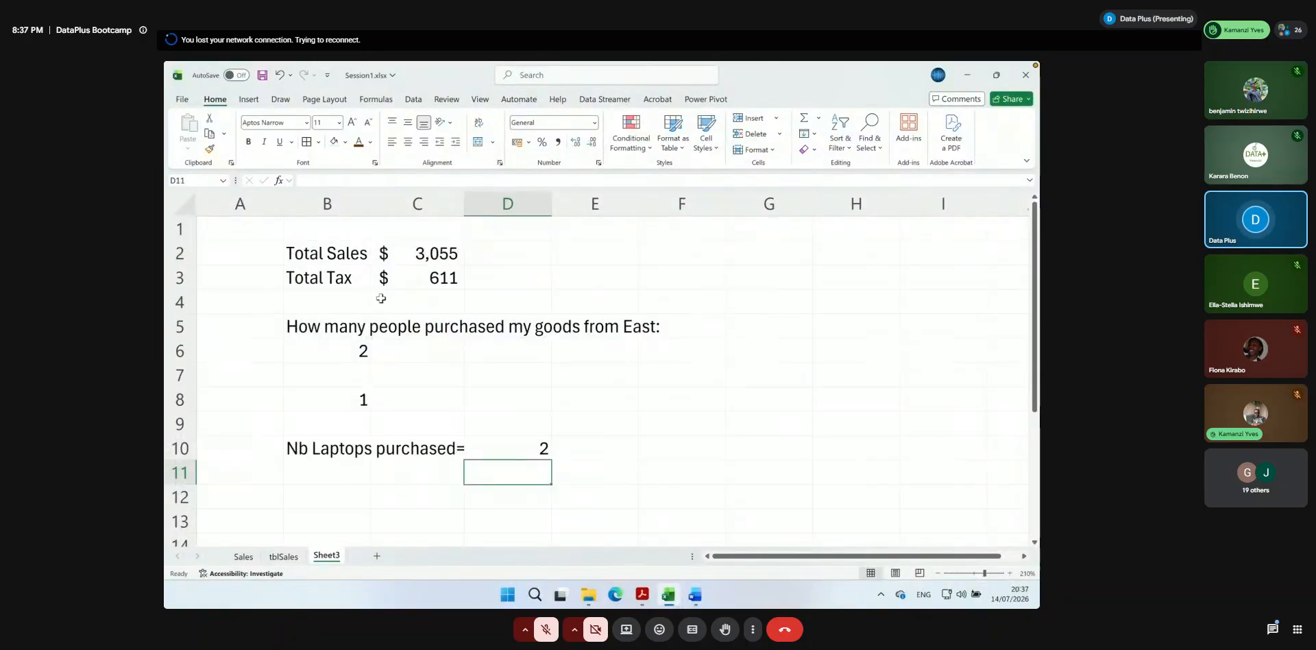
{"action": "left_click", "coordinate": [331, 355]}
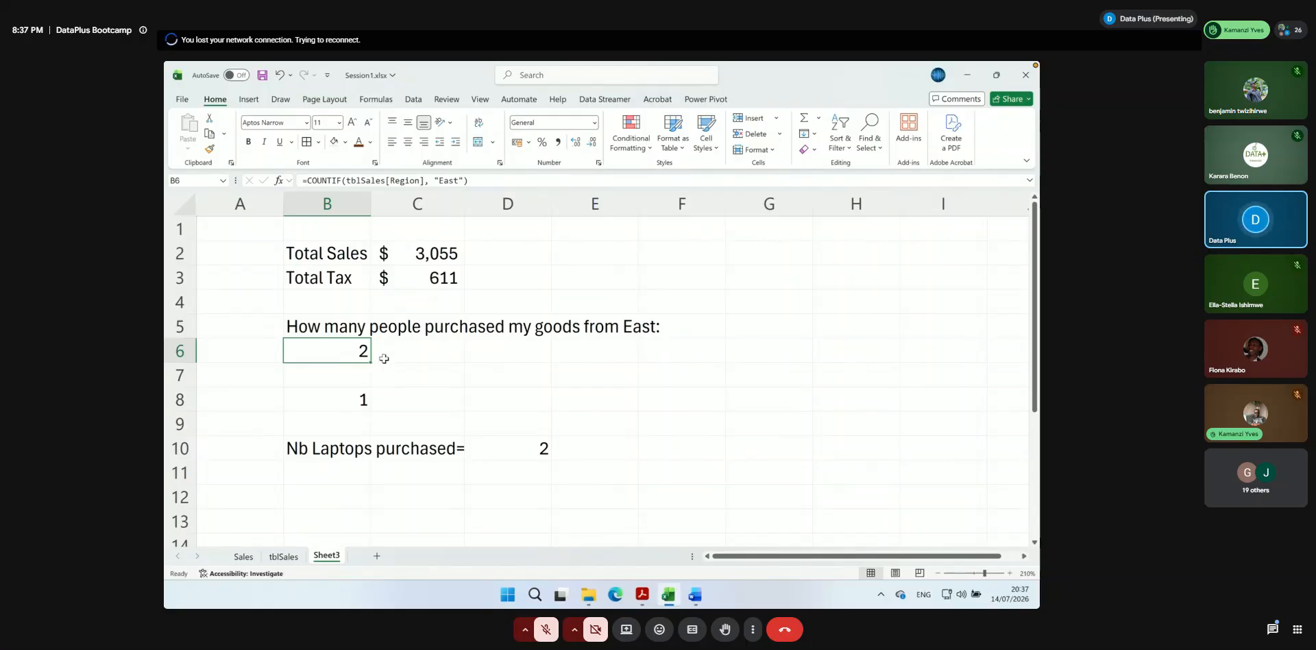
{"action": "left_click", "coordinate": [283, 556]}
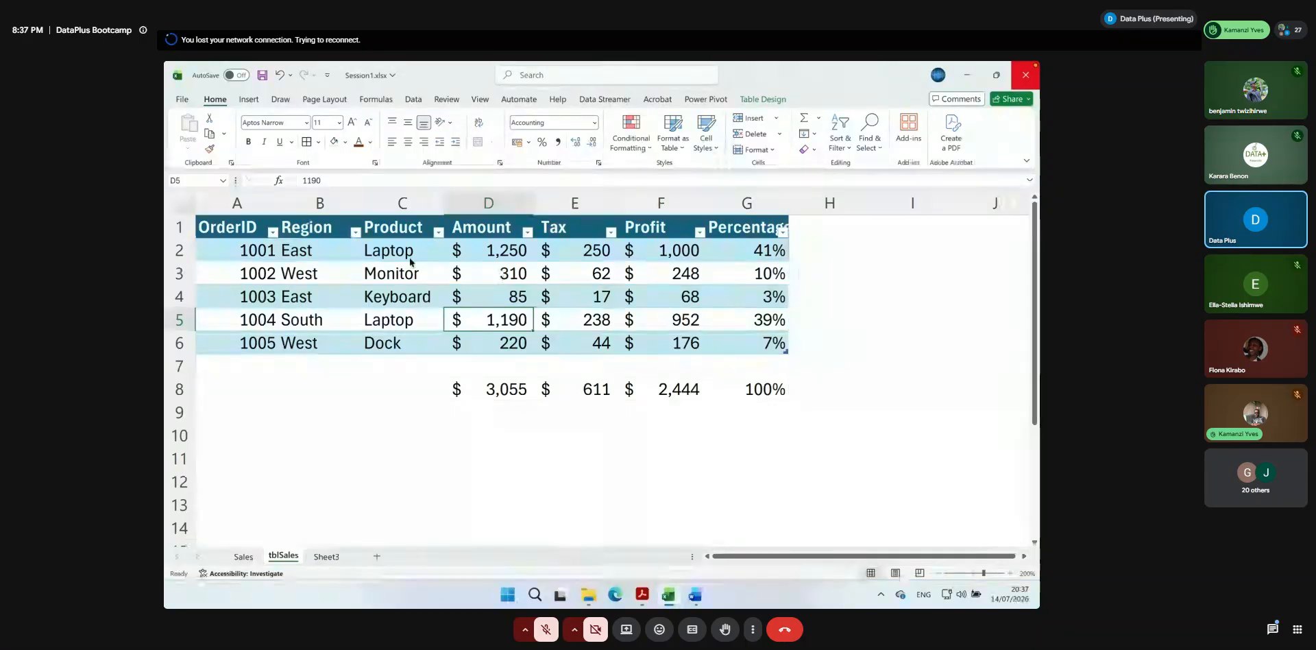
{"action": "left_click", "coordinate": [383, 274]}
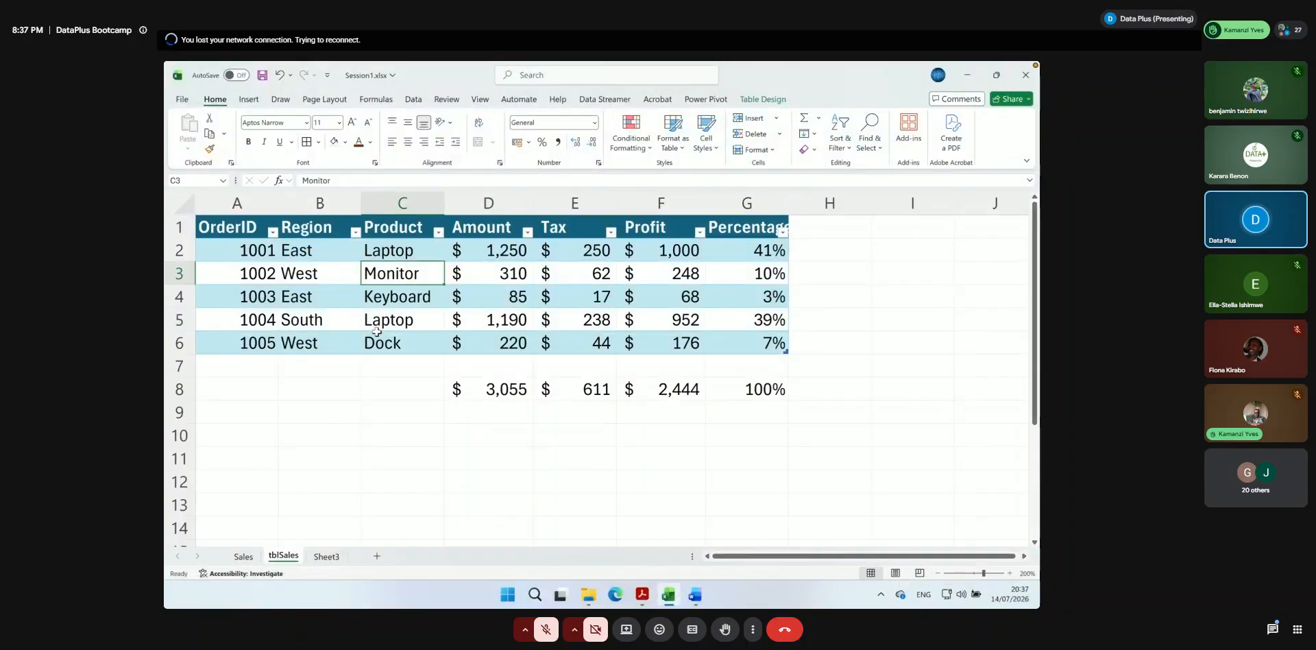
Compare the formatted table on the tblSales sheet with the plain data range A4:G9 on the Sales sheet
{"action": "left_click", "coordinate": [224, 228]}
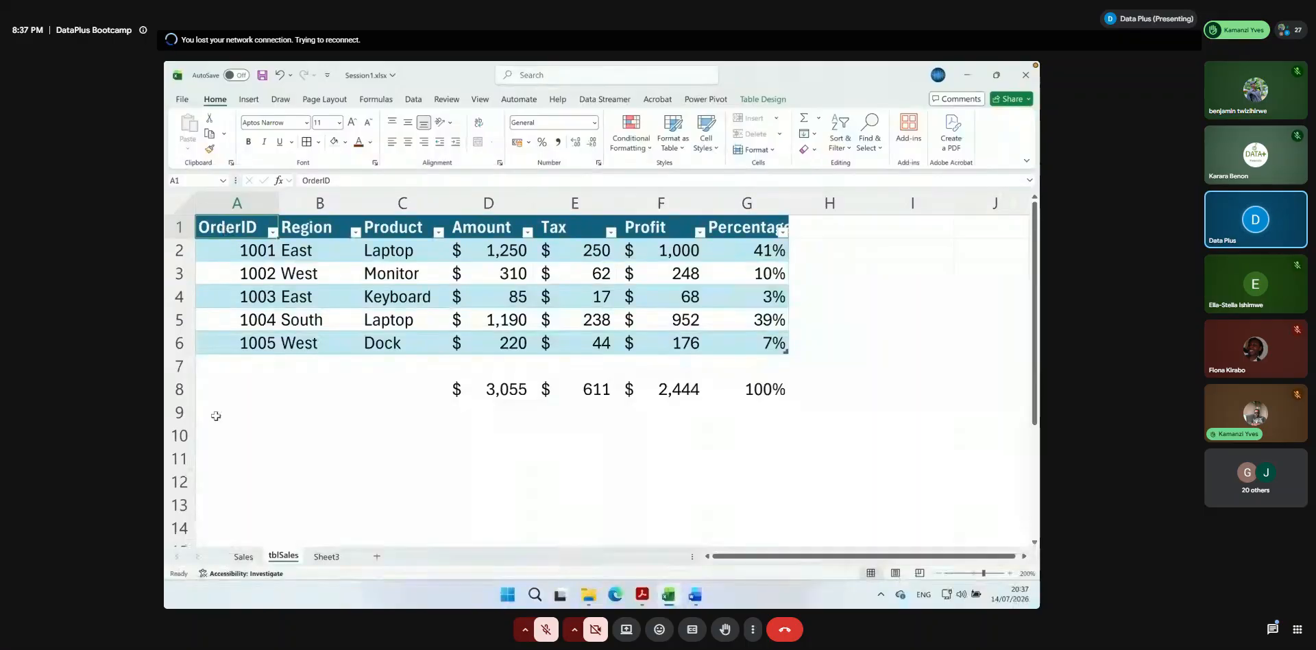
{"action": "left_click", "coordinate": [243, 557]}
{"action": "left_click", "coordinate": [210, 288]}
{"action": "left_click_drag", "start_coordinate": [210, 288], "coordinate": [616, 390]}
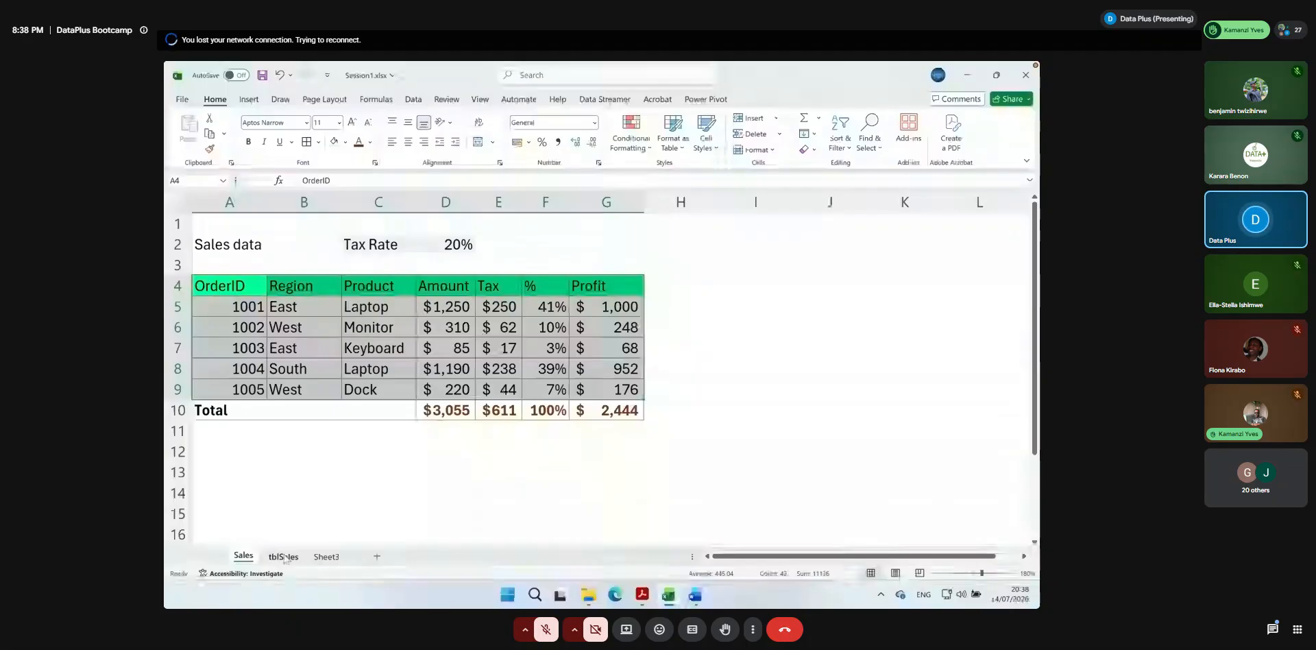
Inspect the source that a PivotTable would use for the table on the tblSales sheet, and cancel without creating it
{"action": "left_click", "coordinate": [283, 556]}
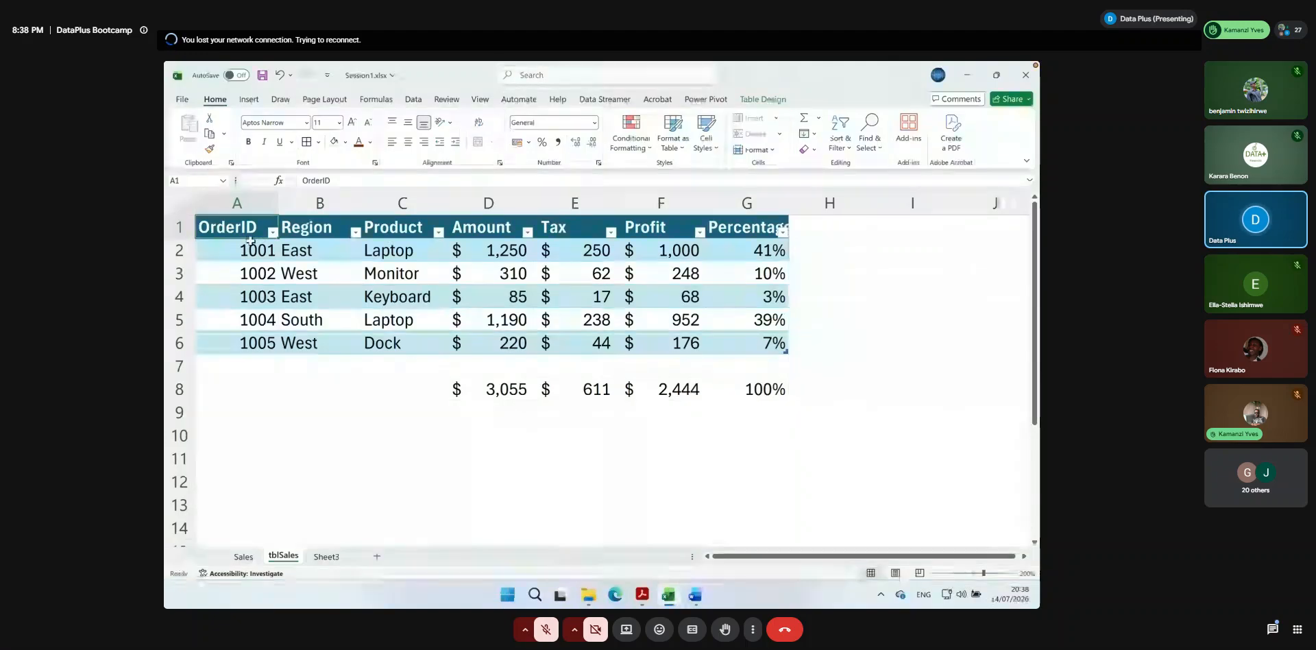
{"action": "left_click", "coordinate": [251, 99]}
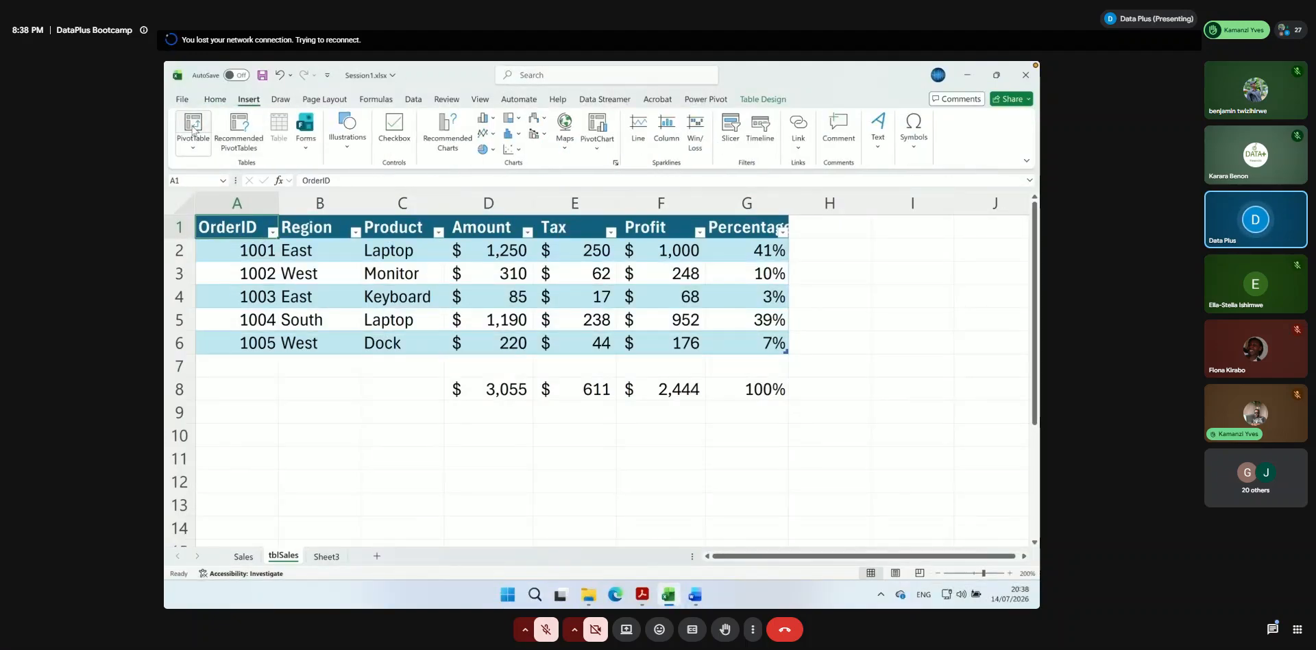
{"action": "scroll", "coordinate": [193, 130], "scroll_direction": "up", "scroll_amount": 5}
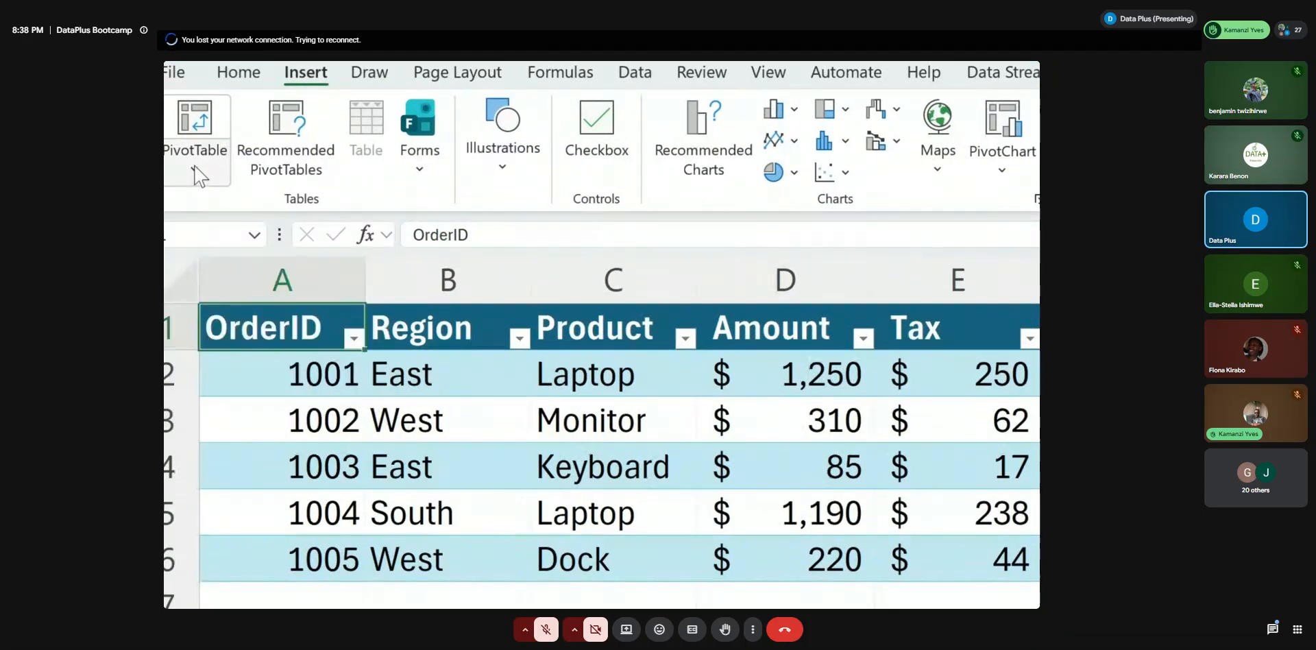
{"action": "left_click", "coordinate": [200, 124]}
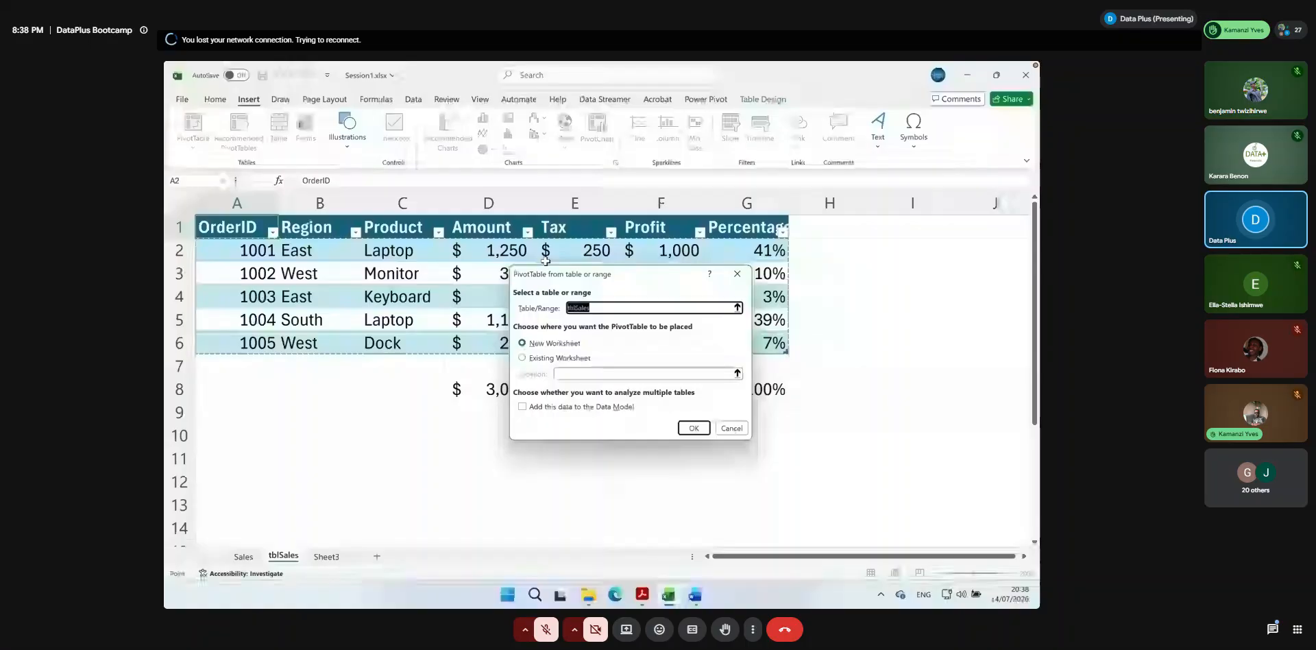
{"action": "left_click_drag", "start_coordinate": [545, 260], "coordinate": [492, 247]}
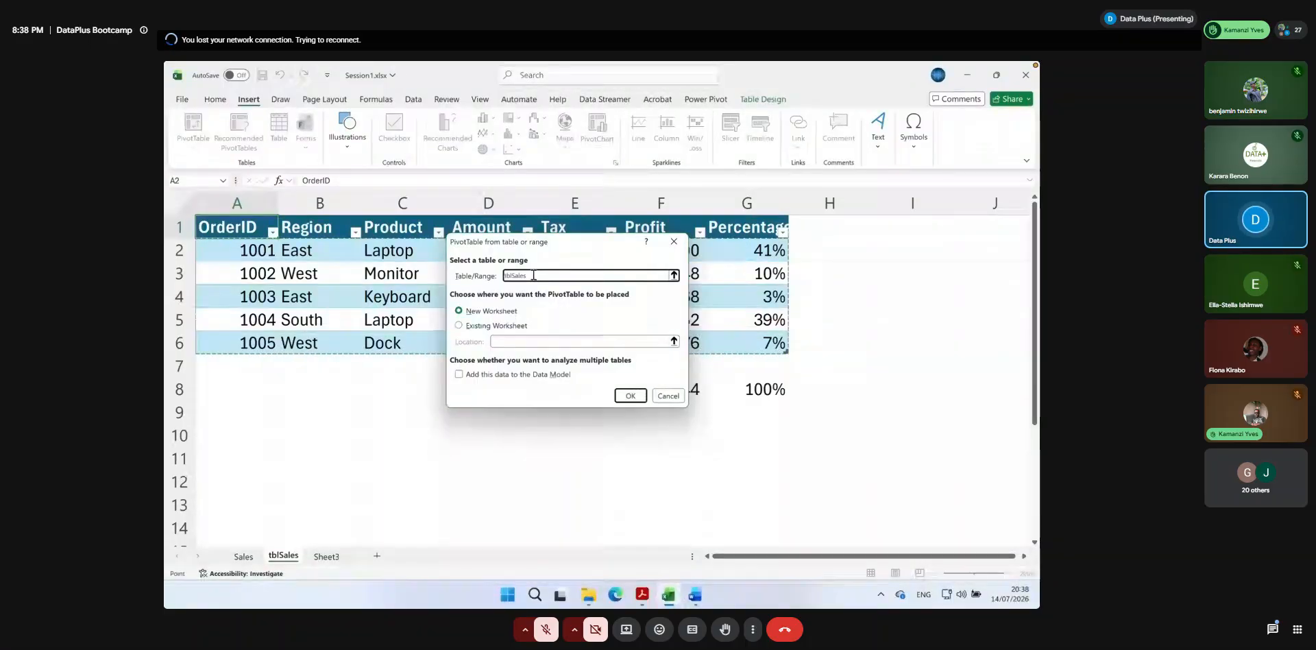
{"action": "left_click", "coordinate": [553, 275]}
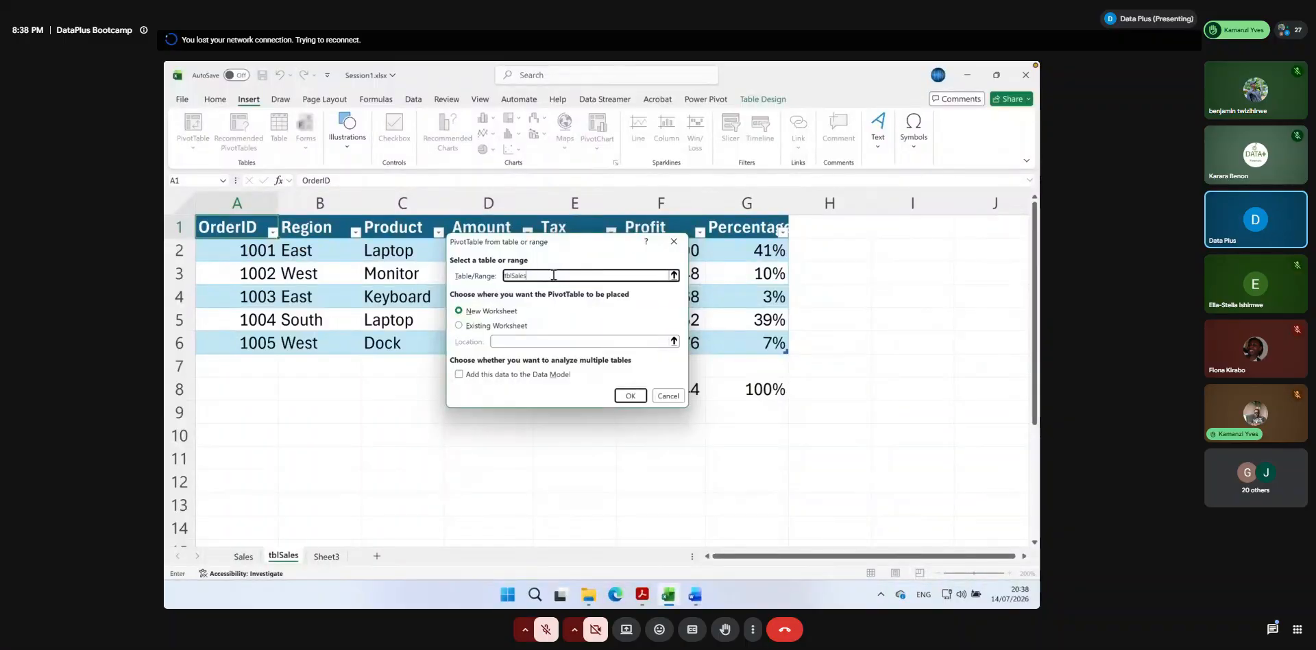
{"action": "left_click_drag", "start_coordinate": [553, 275], "coordinate": [463, 276]}
{"action": "left_click", "coordinate": [669, 396]}
Inspect the source range that a PivotTable would use for the plain data on the Sales sheet, and close without creating it
{"action": "key", "text": "ctrl+Page_Up"}
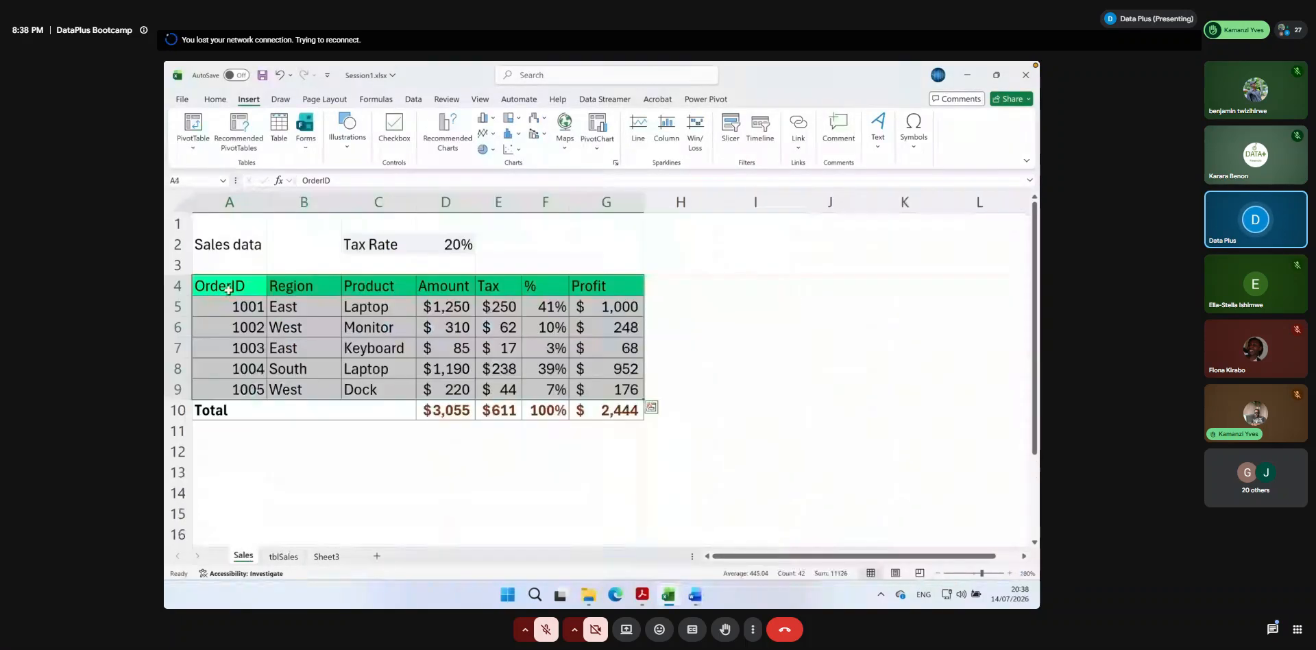
{"action": "left_click", "coordinate": [228, 289]}
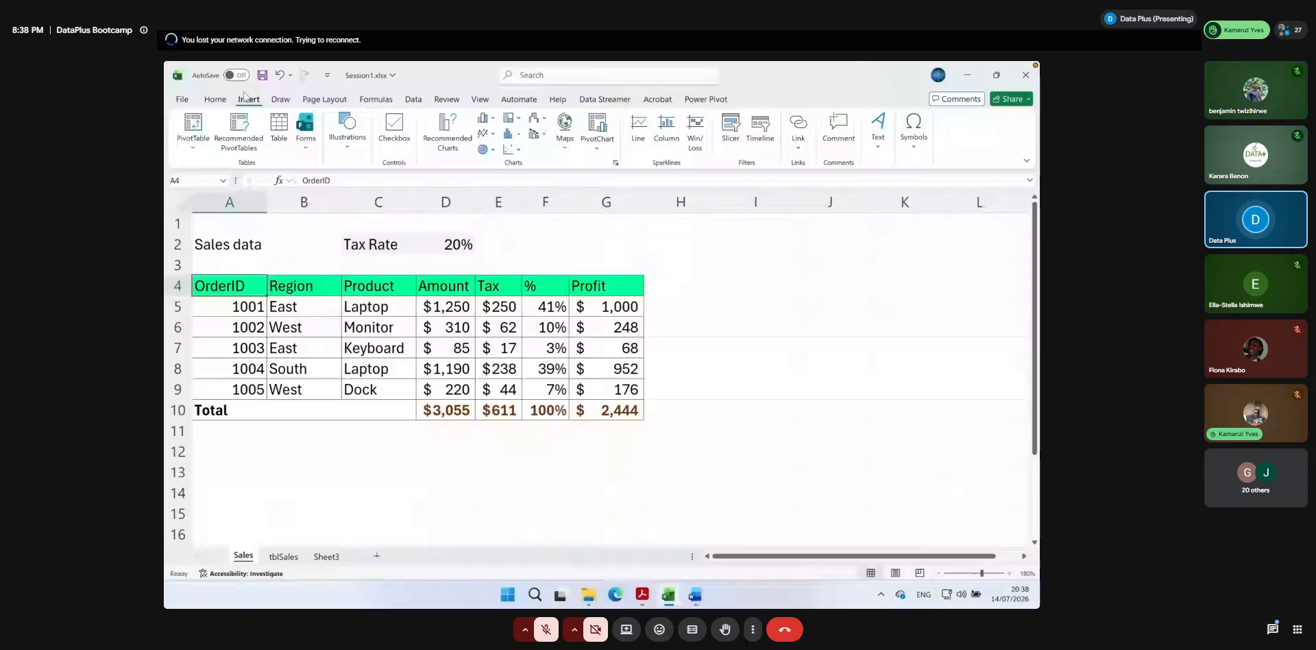
{"action": "left_click", "coordinate": [192, 123]}
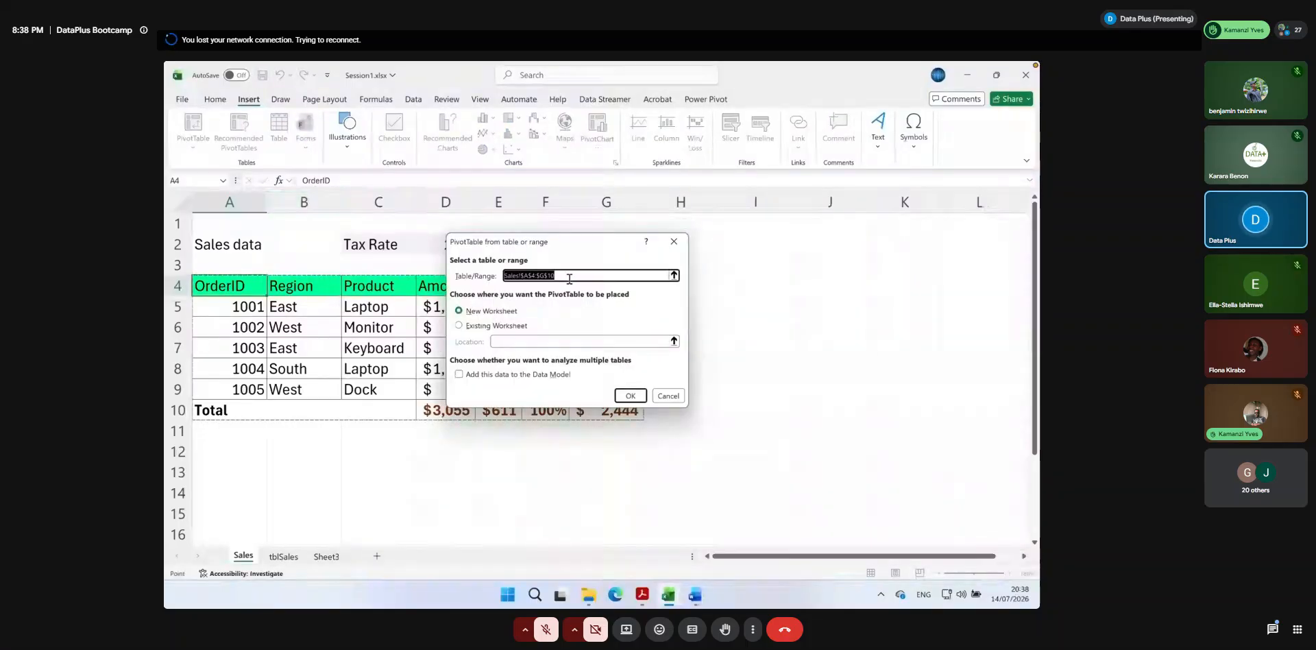
{"action": "left_click", "coordinate": [515, 276]}
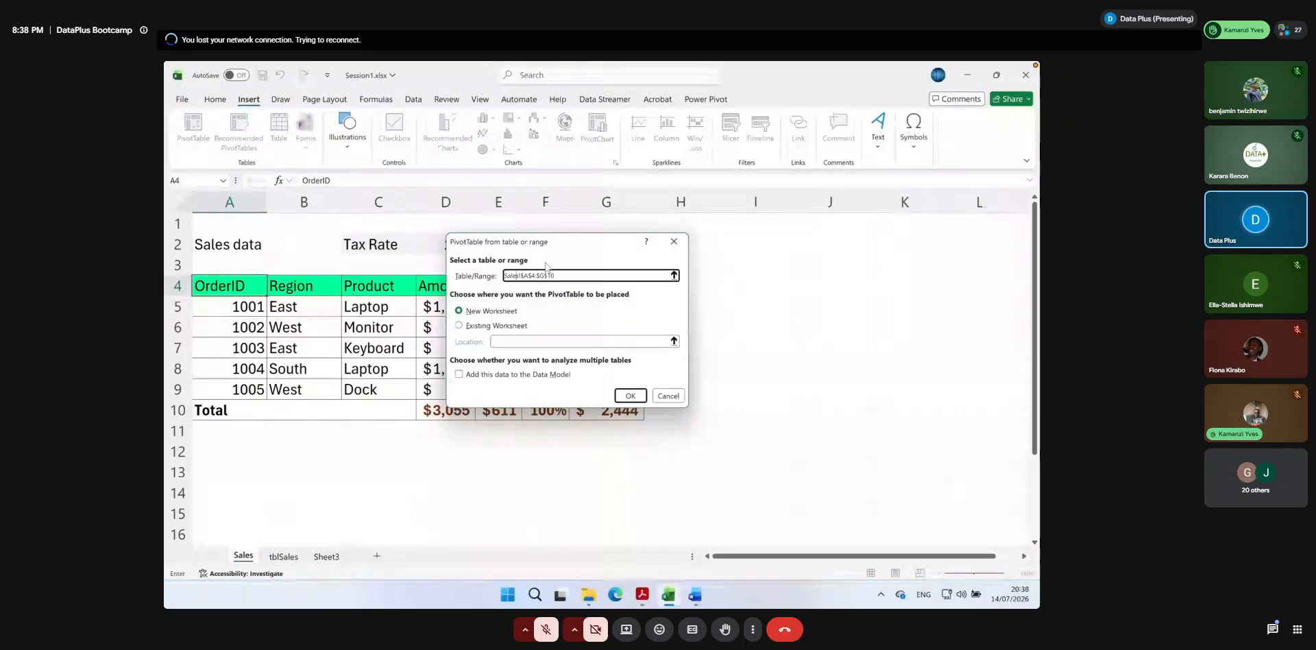
{"action": "left_click_drag", "start_coordinate": [549, 245], "coordinate": [724, 309]}
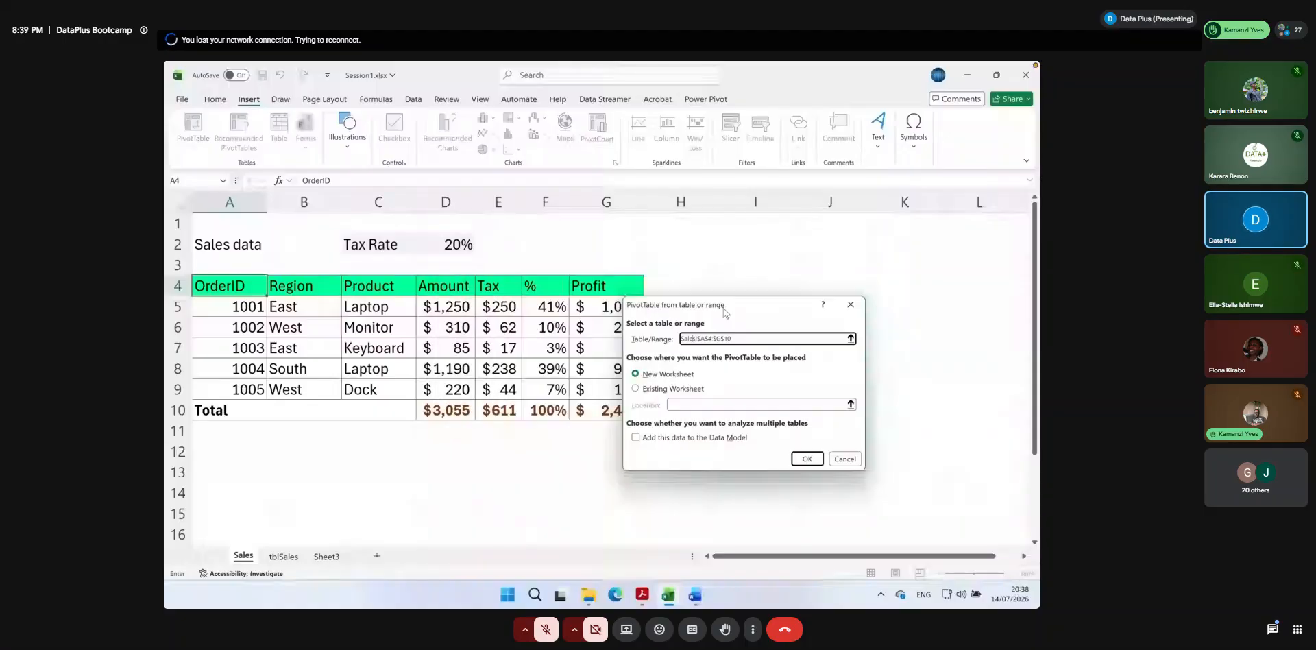
{"action": "left_click", "coordinate": [853, 307]}
Start a PivotTable from the table on the tblSales sheet and check that its source is tblSales
{"action": "left_click", "coordinate": [283, 556]}
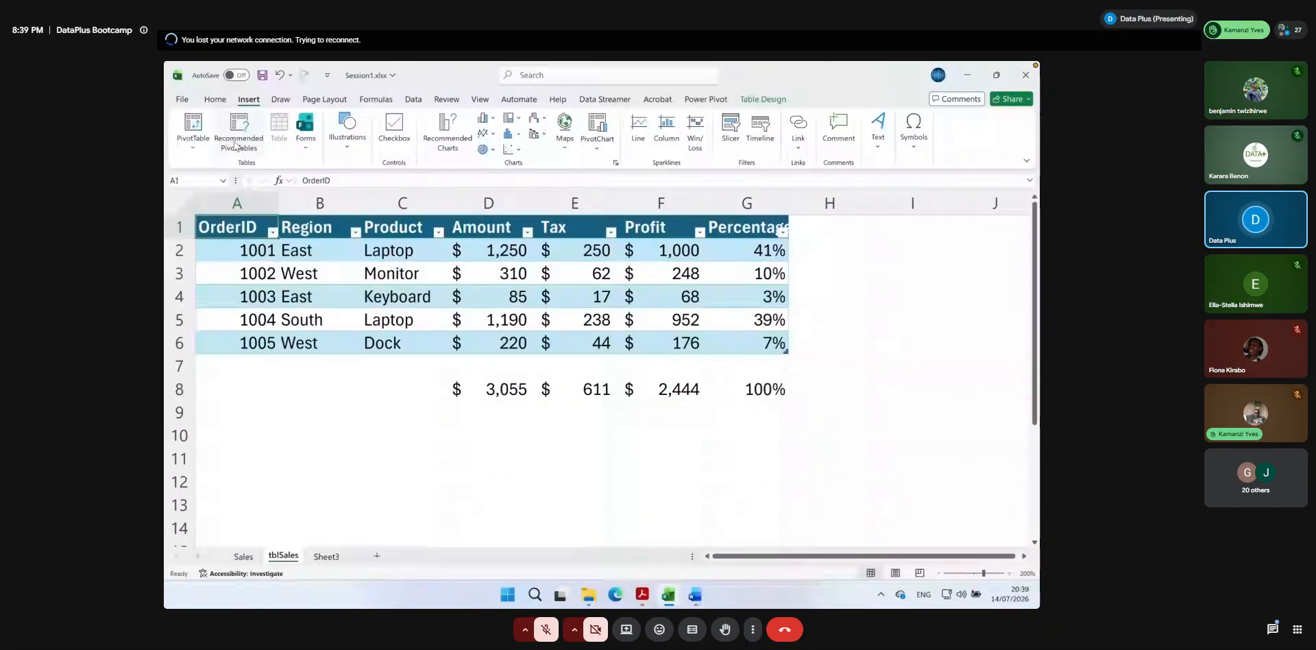
{"action": "left_click", "coordinate": [193, 125]}
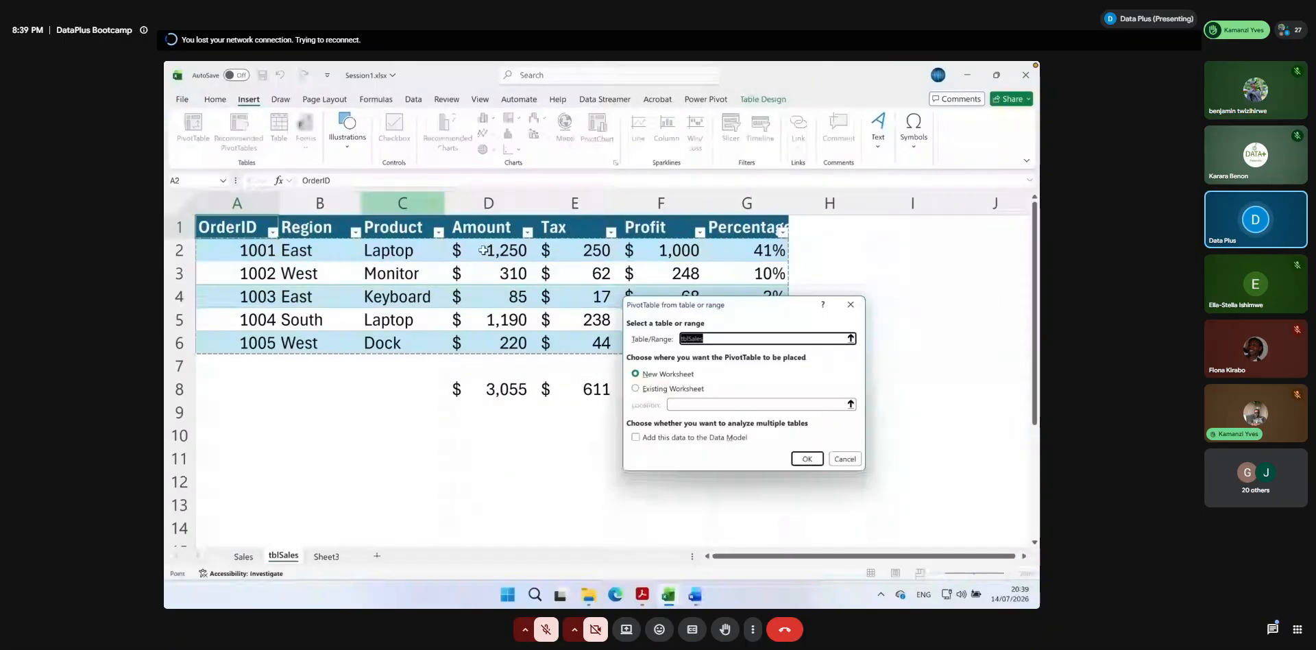
{"action": "left_click", "coordinate": [723, 337]}
{"action": "key", "text": "BackSpace"}
{"action": "key", "text": "BackSpace"}
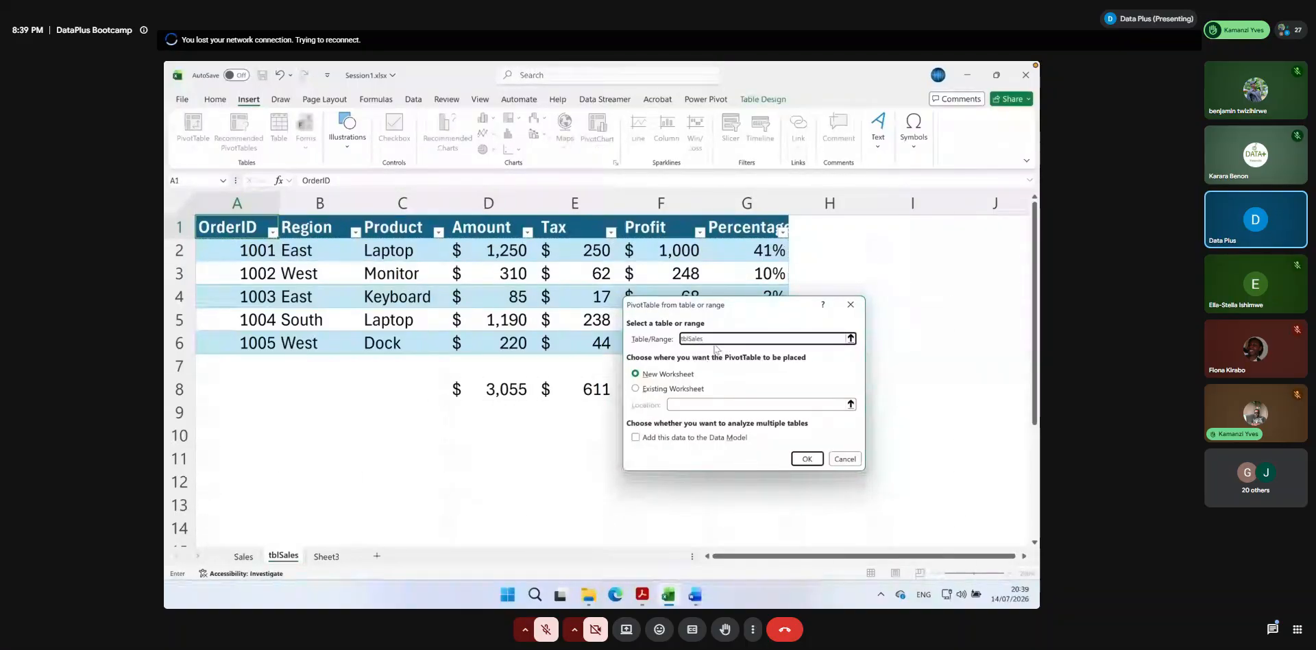
{"action": "left_click_drag", "start_coordinate": [680, 308], "coordinate": [505, 285]}
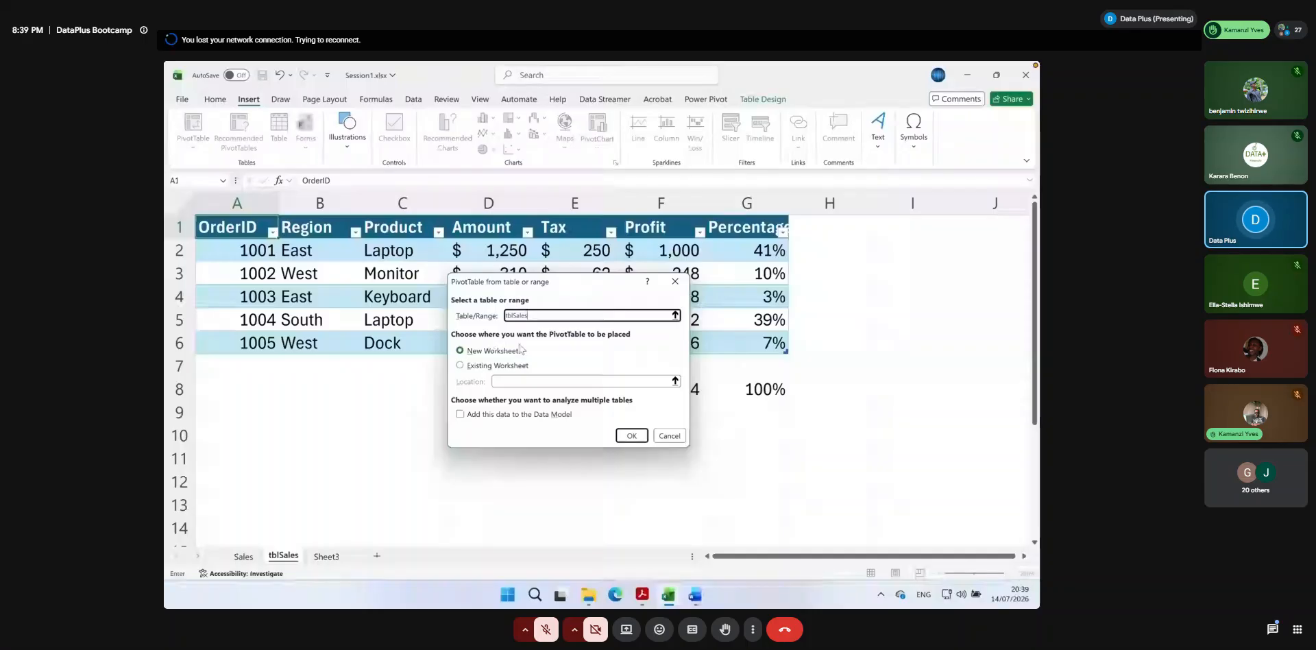
Try placing the PivotTable on the existing worksheet, with cell A10 of tblSales as its location
{"action": "left_click", "coordinate": [460, 366]}
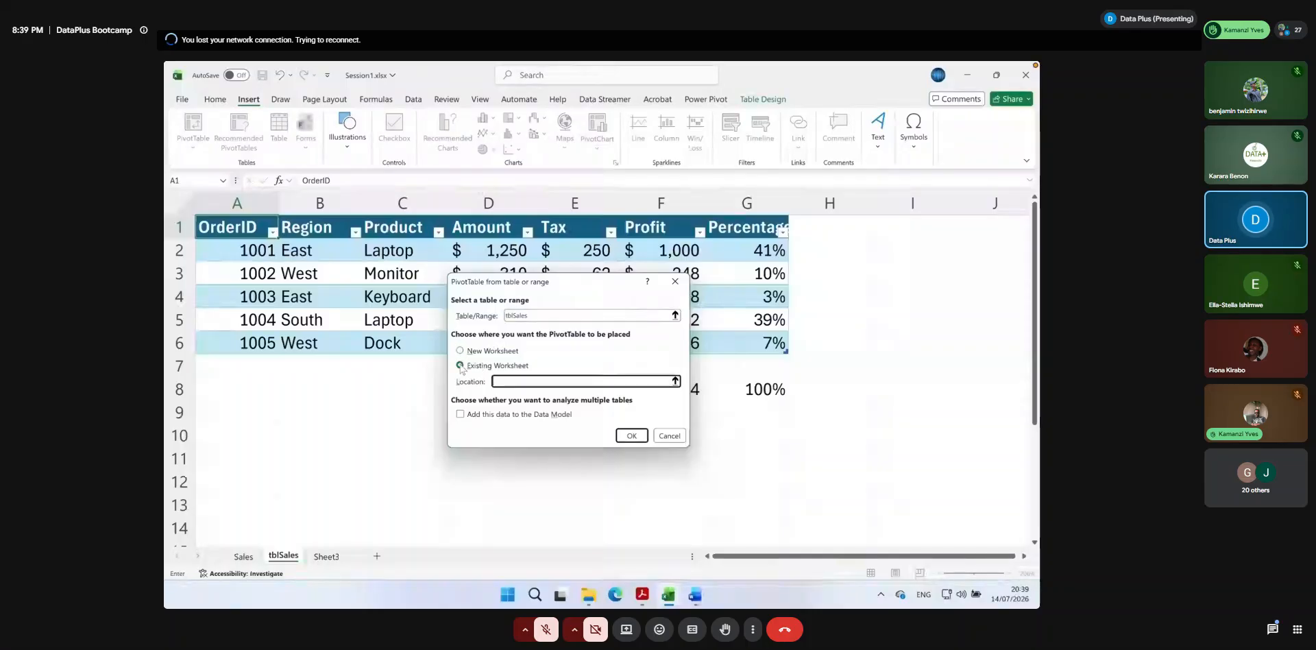
{"action": "left_click", "coordinate": [273, 435]}
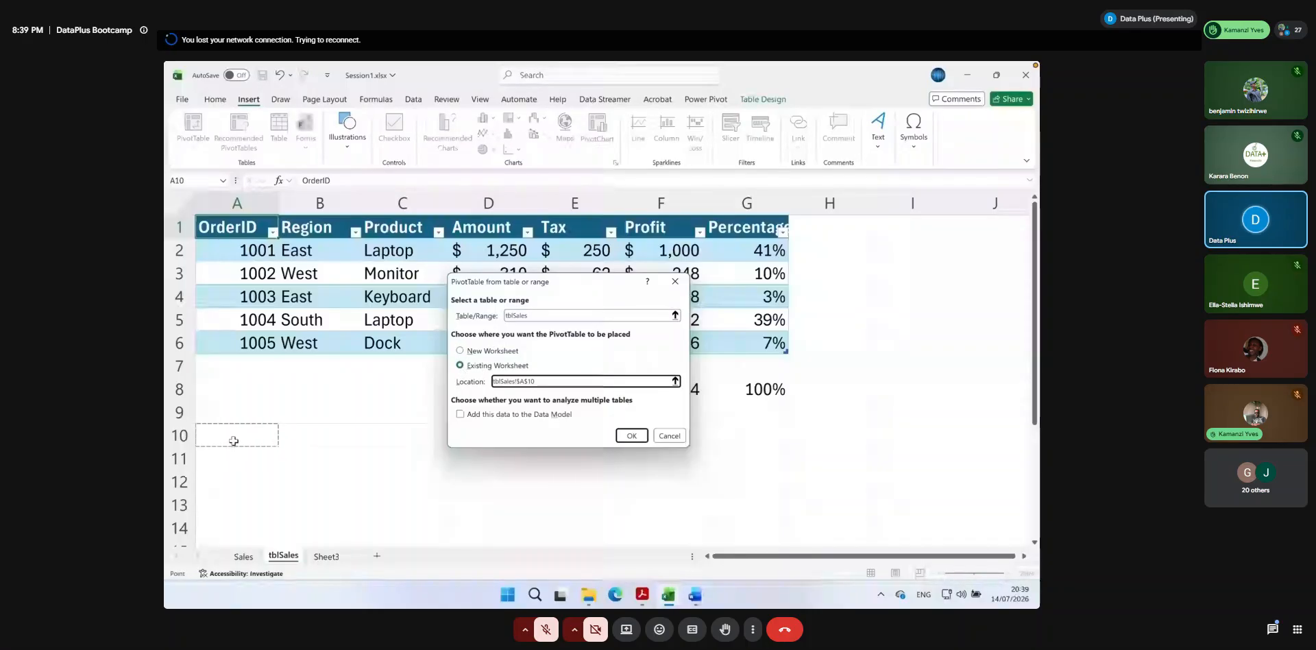
{"action": "left_click", "coordinate": [236, 461]}
{"action": "left_click", "coordinate": [269, 430]}
{"action": "left_click_drag", "start_coordinate": [543, 384], "coordinate": [482, 381]}
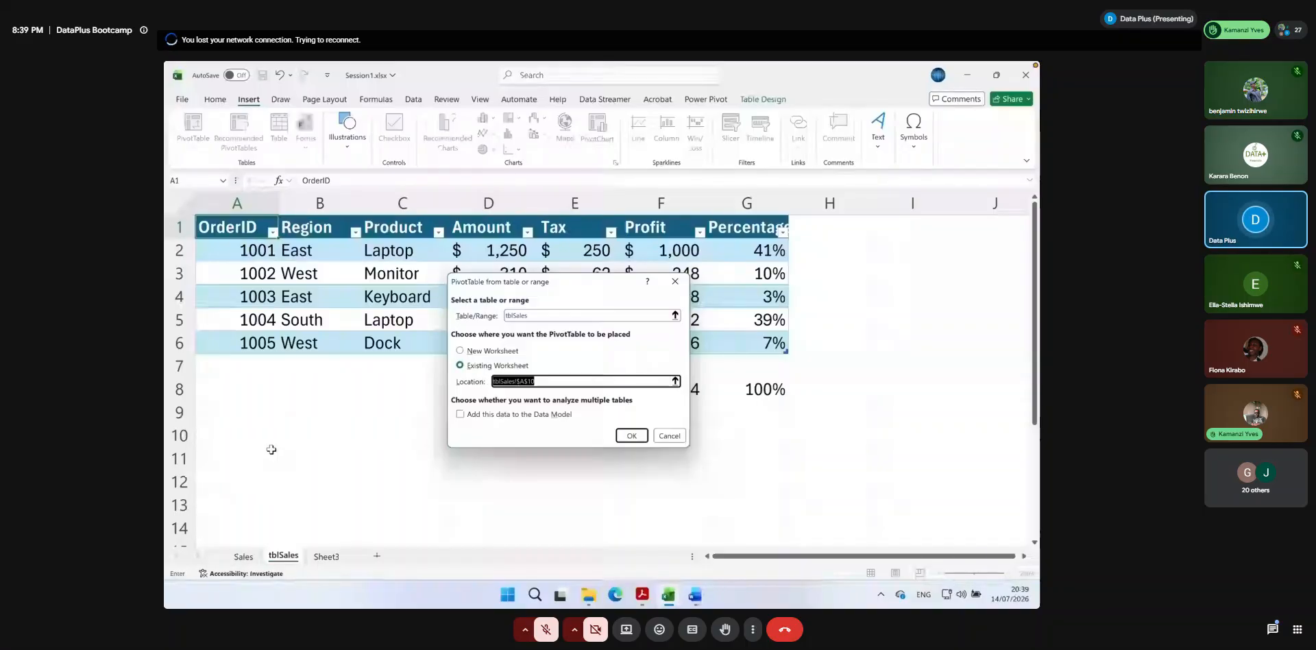
Choose a new worksheet as the PivotTable's destination and create it
{"action": "left_click", "coordinate": [490, 353]}
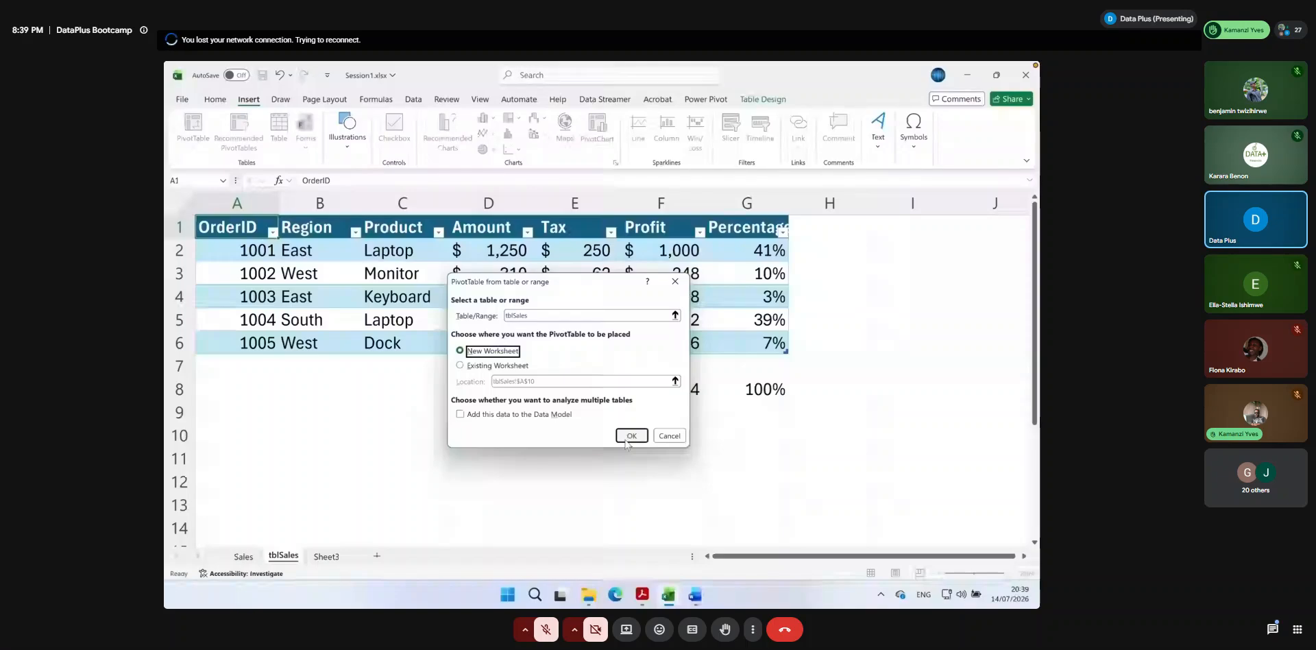
{"action": "left_click", "coordinate": [629, 438]}
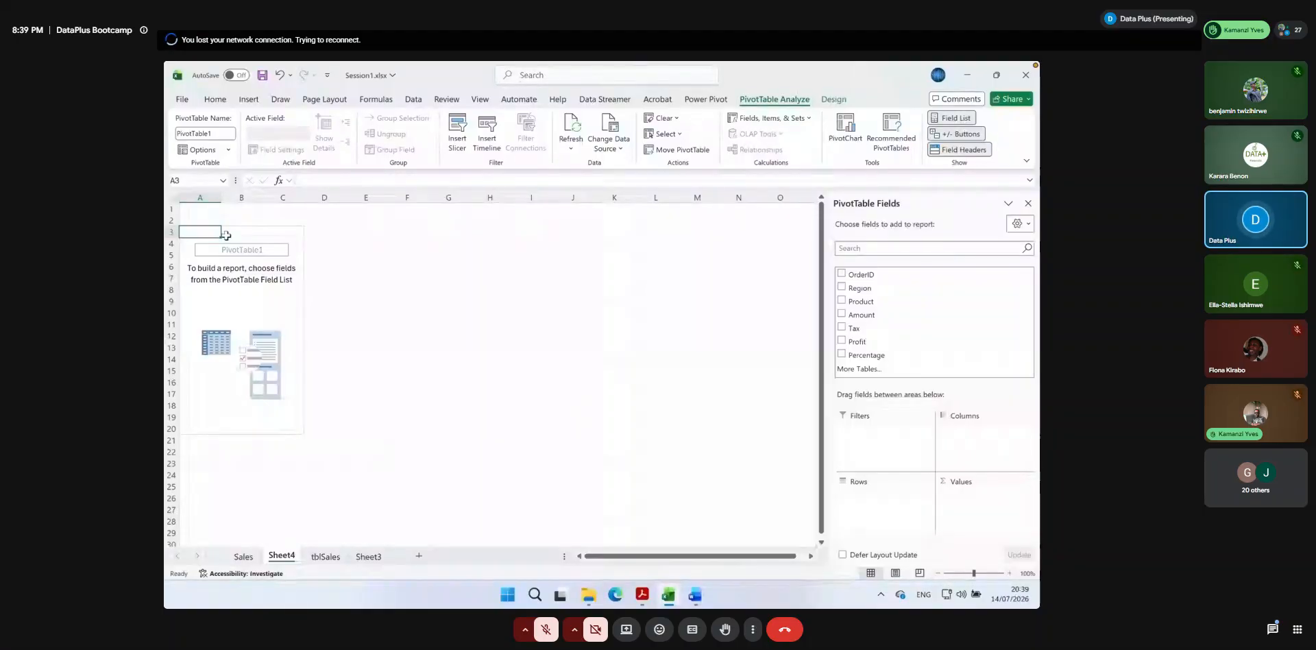
Look back at the tblSales table and the Sheet3 formulas, and return to the empty PivotTable on Sheet4
{"action": "left_click", "coordinate": [325, 555]}
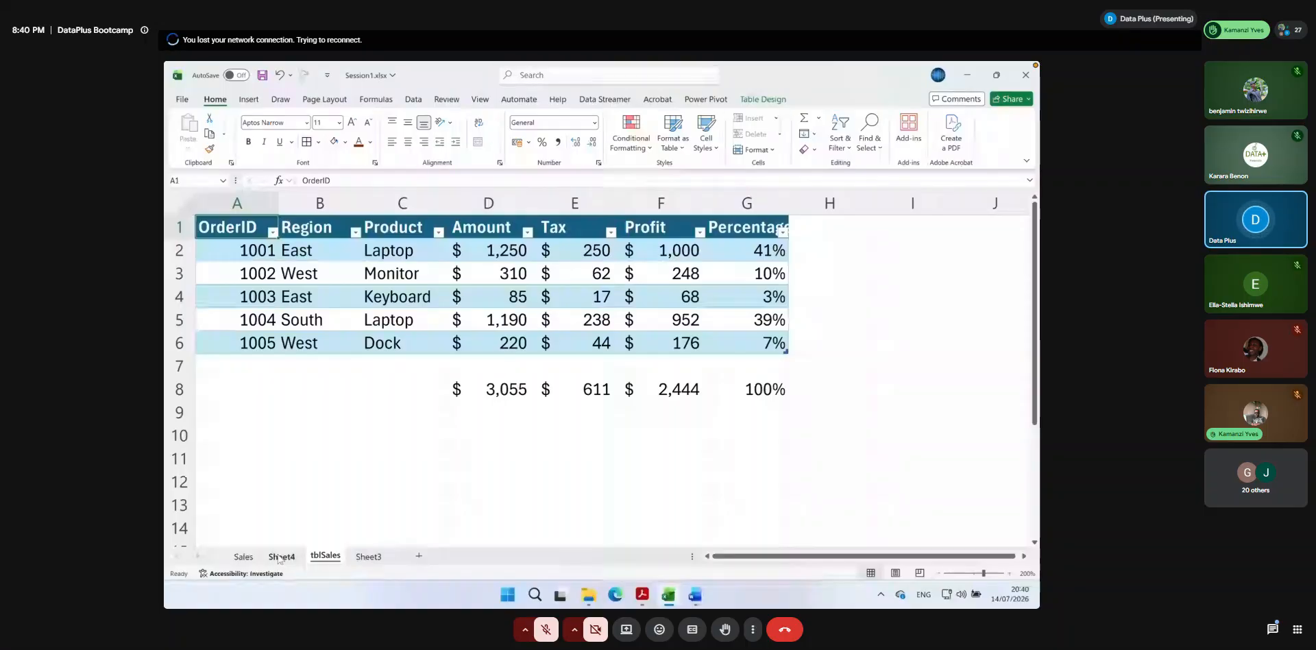
{"action": "left_click", "coordinate": [368, 555]}
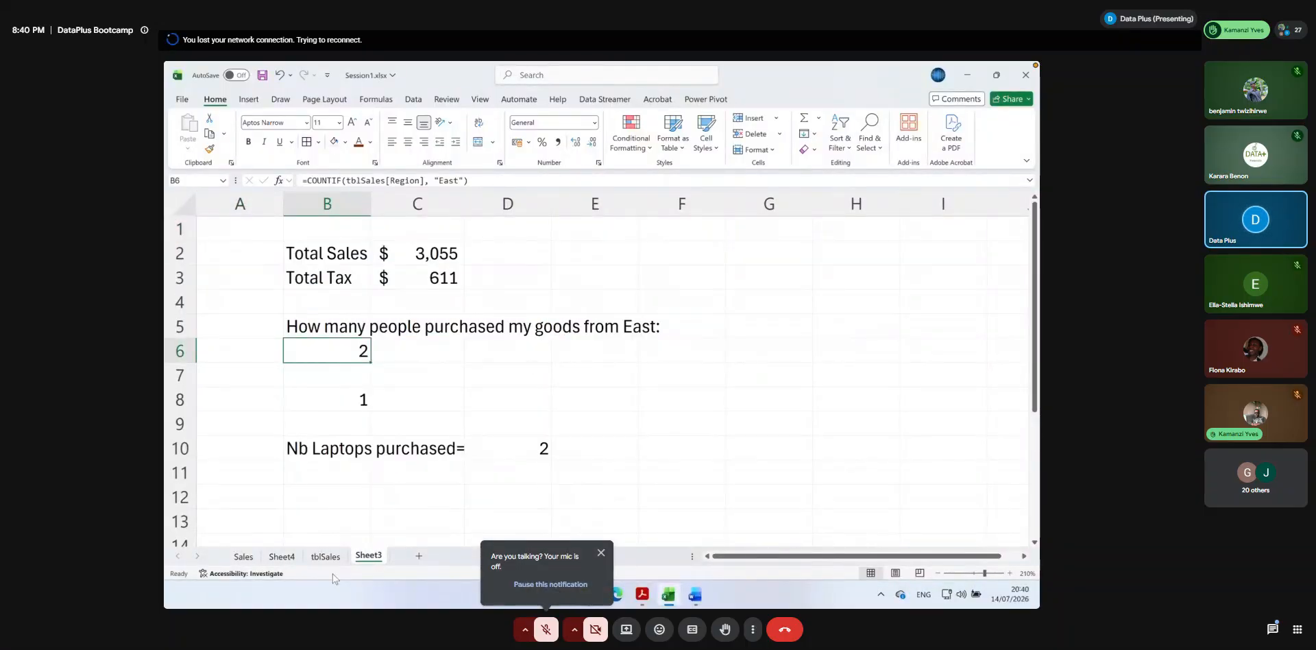
{"action": "left_click", "coordinate": [279, 564]}
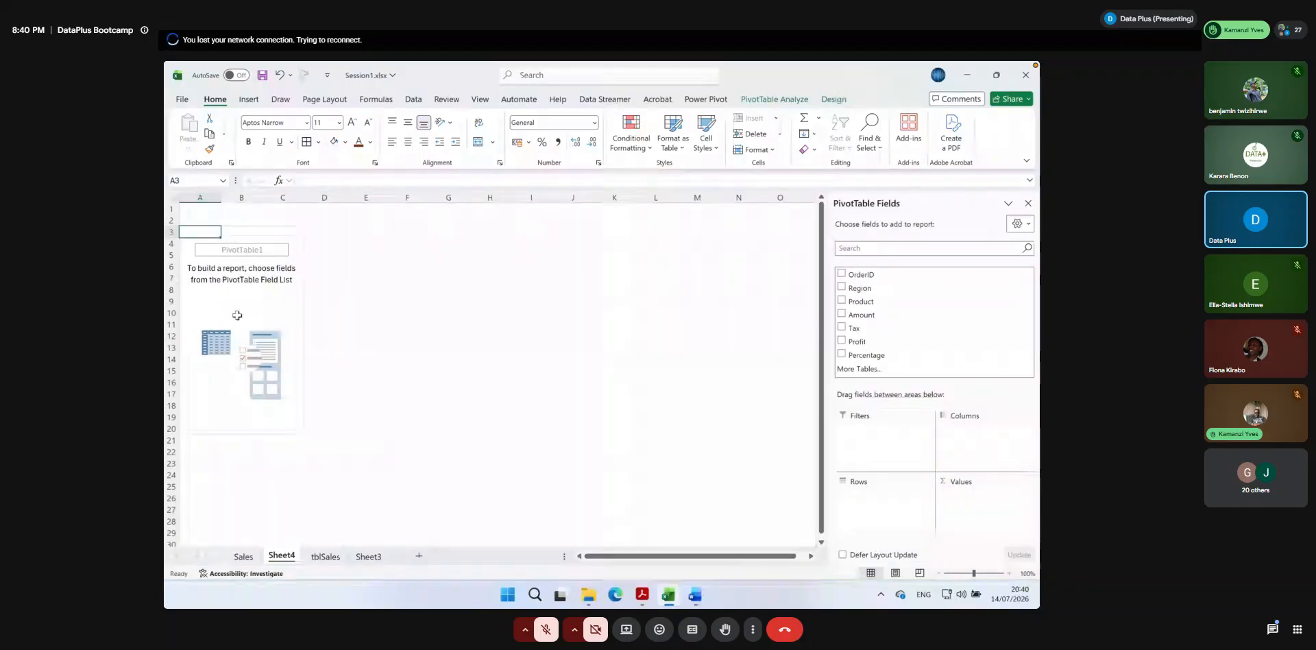
Add the Product field to the PivotTable rows and go through the listed product labels
{"action": "left_click", "coordinate": [841, 300]}
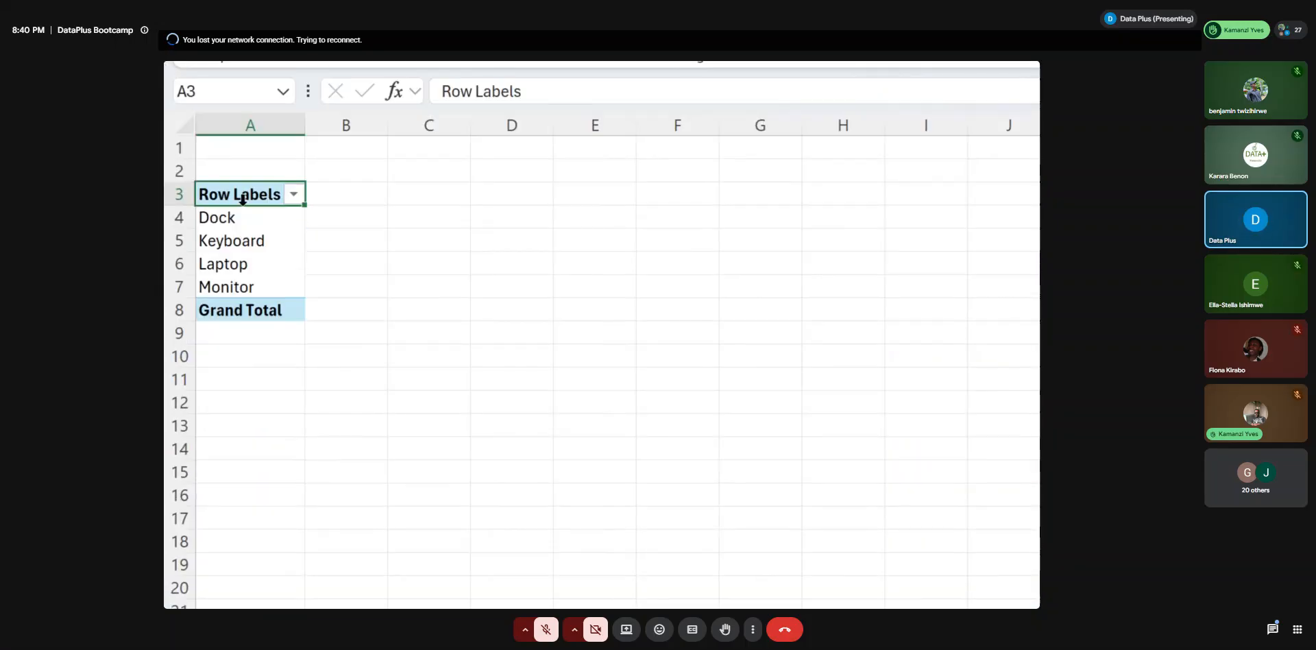
{"action": "key", "text": "Down"}
{"action": "key", "text": "Down"}
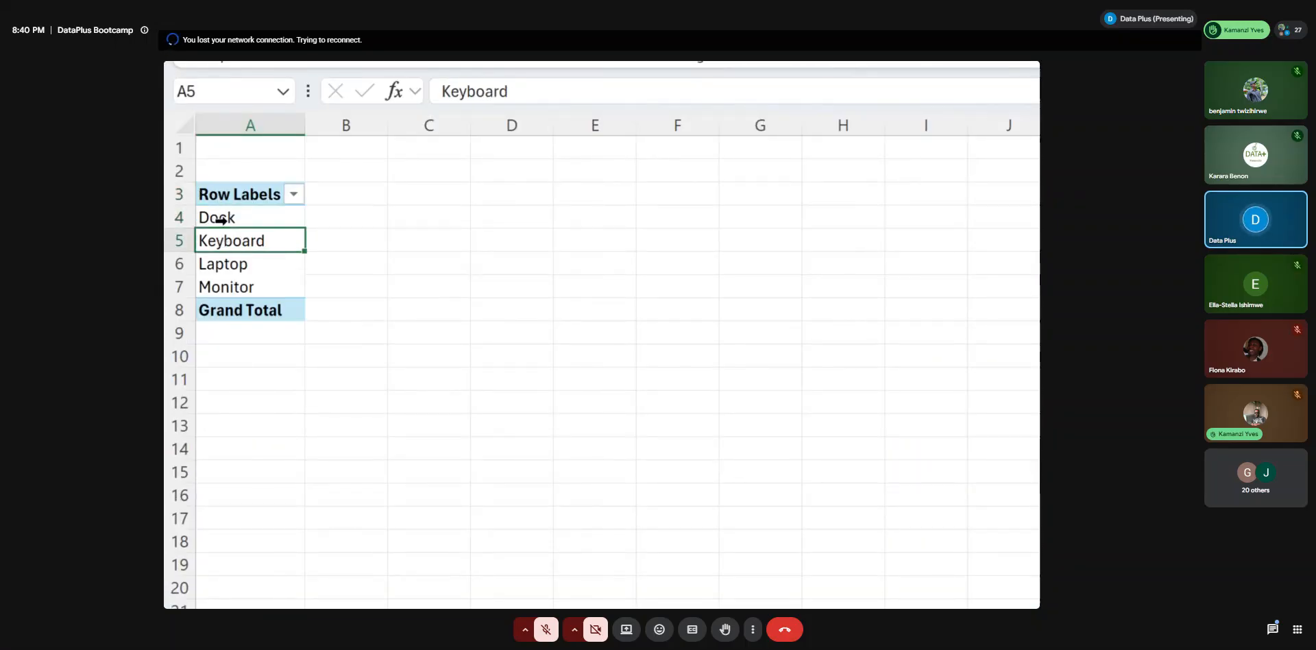
{"action": "left_click", "coordinate": [234, 261]}
{"action": "left_click", "coordinate": [238, 284]}
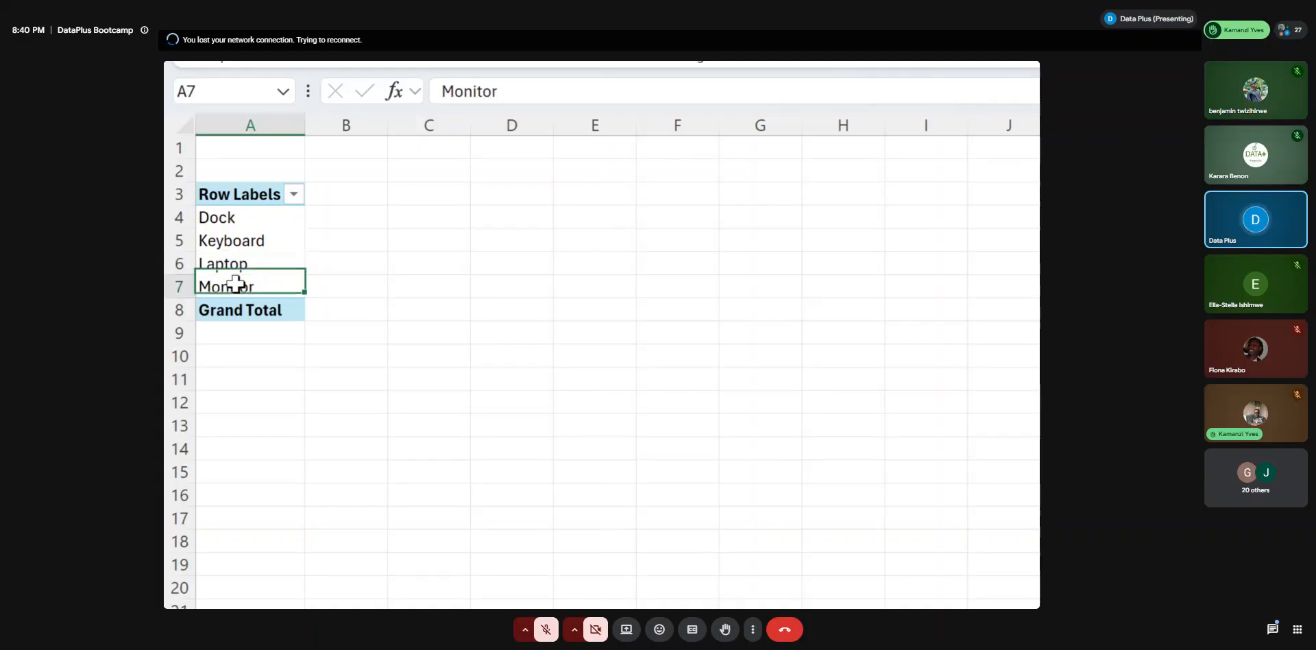
{"action": "left_click", "coordinate": [220, 222]}
{"action": "left_click", "coordinate": [231, 240]}
{"action": "left_click", "coordinate": [232, 255]}
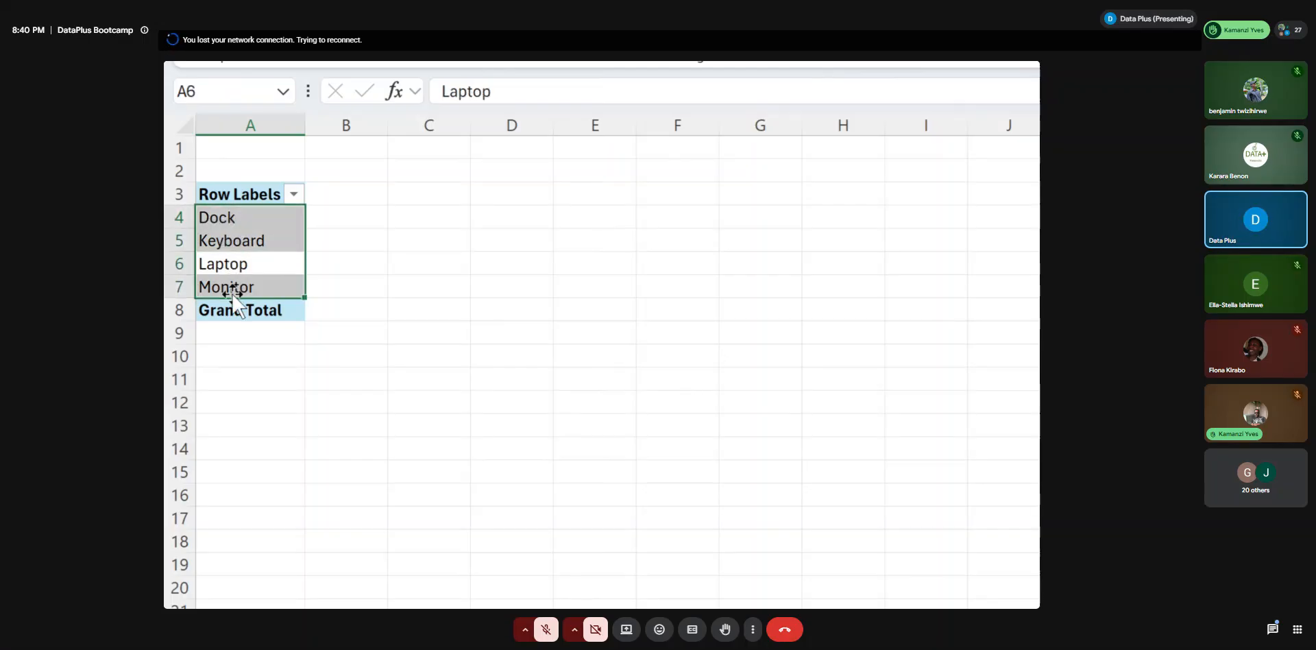
{"action": "left_click", "coordinate": [231, 288]}
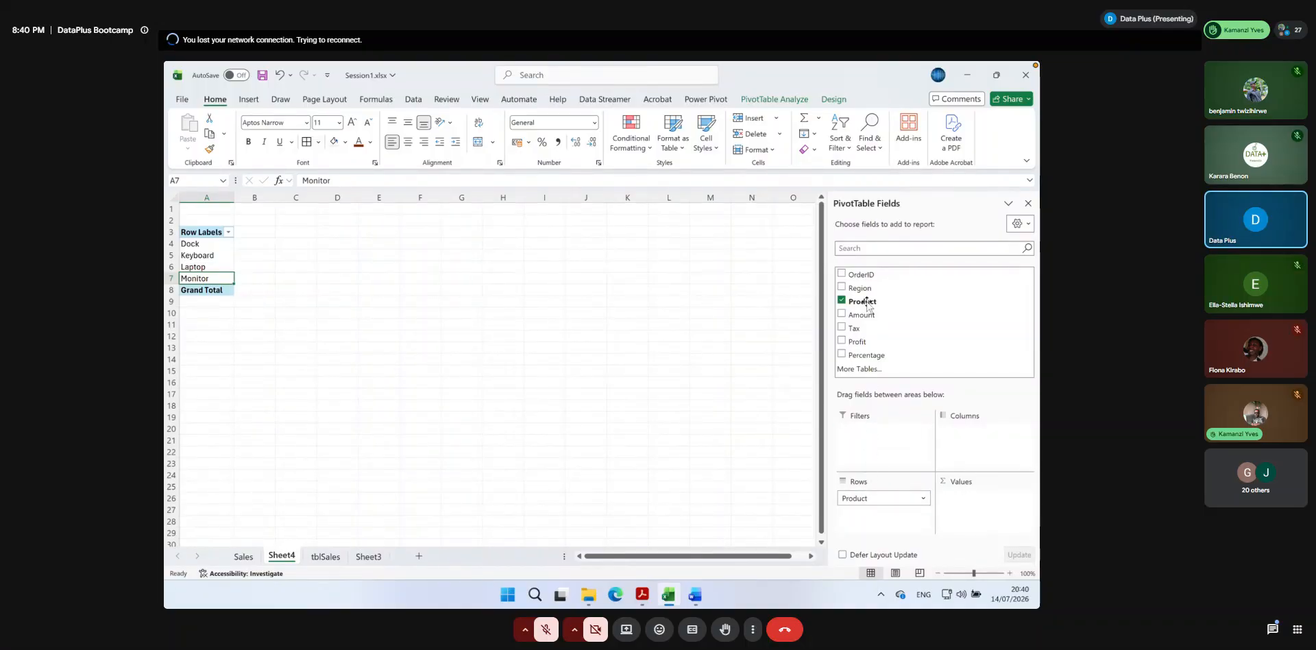
Remove the Product field from the PivotTable and add it back to the rows
{"action": "left_click_drag", "start_coordinate": [874, 496], "coordinate": [888, 336]}
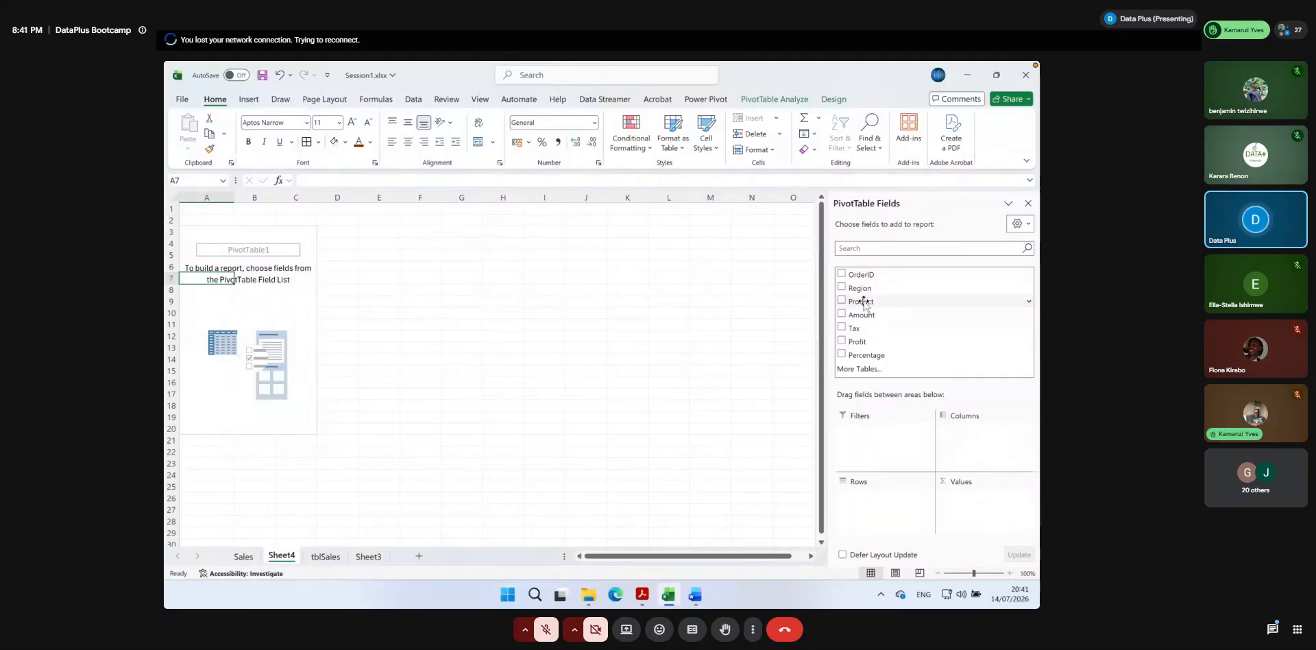
{"action": "left_click_drag", "start_coordinate": [862, 302], "coordinate": [869, 499]}
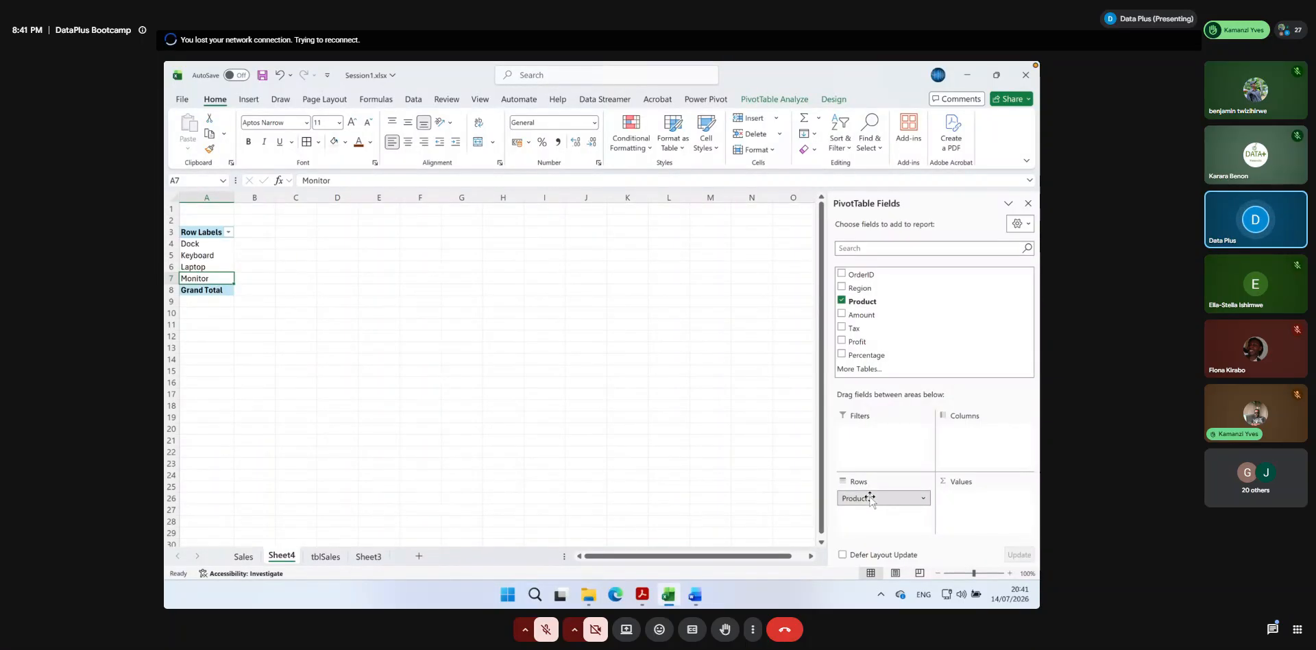
Try the Product field as PivotTable columns and return it to the rows
{"action": "left_click_drag", "start_coordinate": [887, 489], "coordinate": [966, 435]}
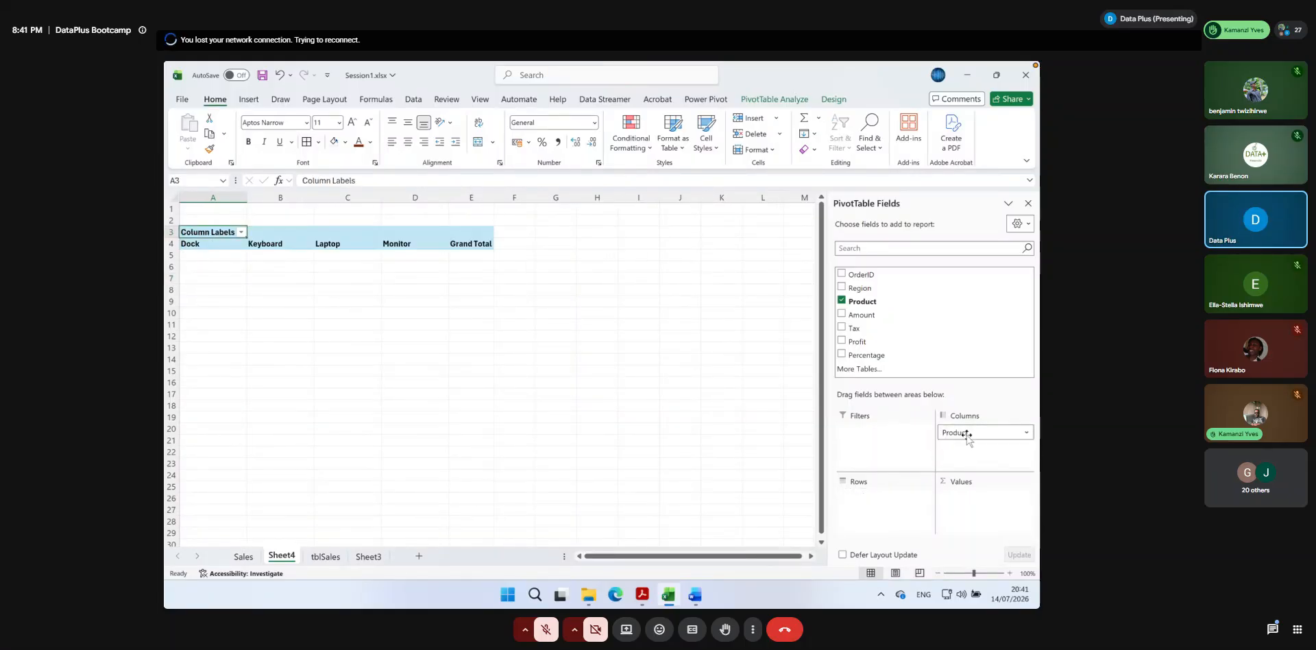
{"action": "left_click_drag", "start_coordinate": [967, 434], "coordinate": [890, 505]}
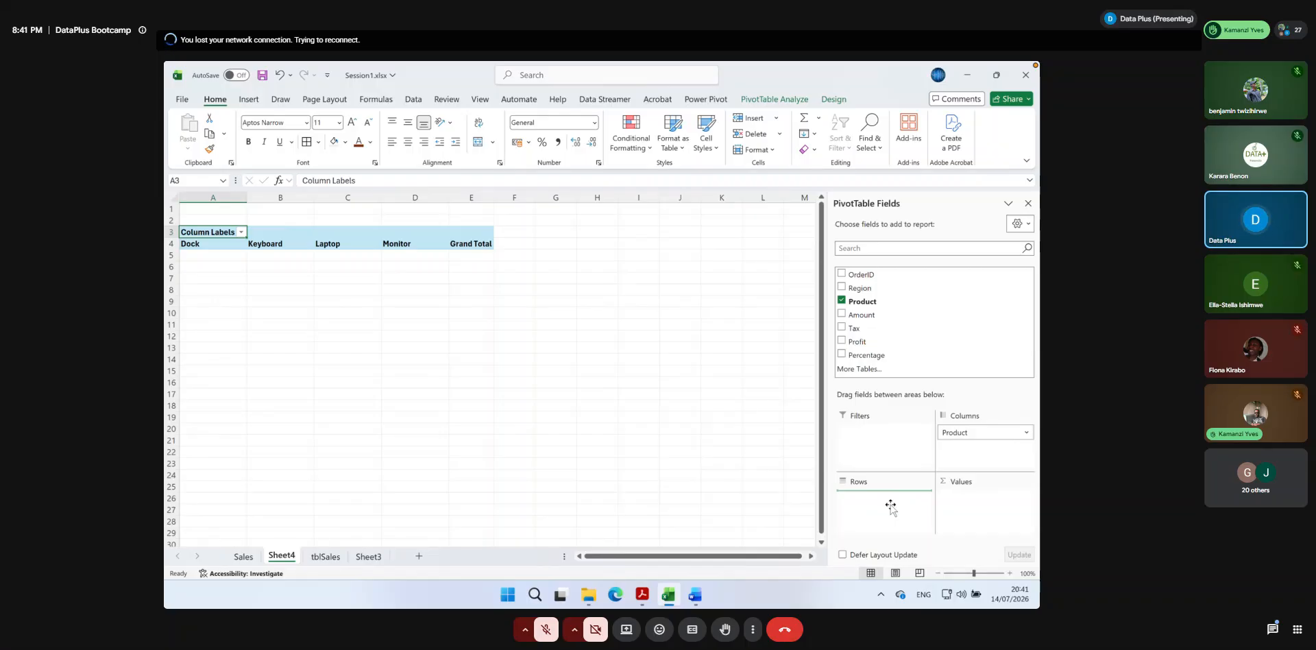
{"action": "left_click_drag", "start_coordinate": [890, 506], "coordinate": [892, 510]}
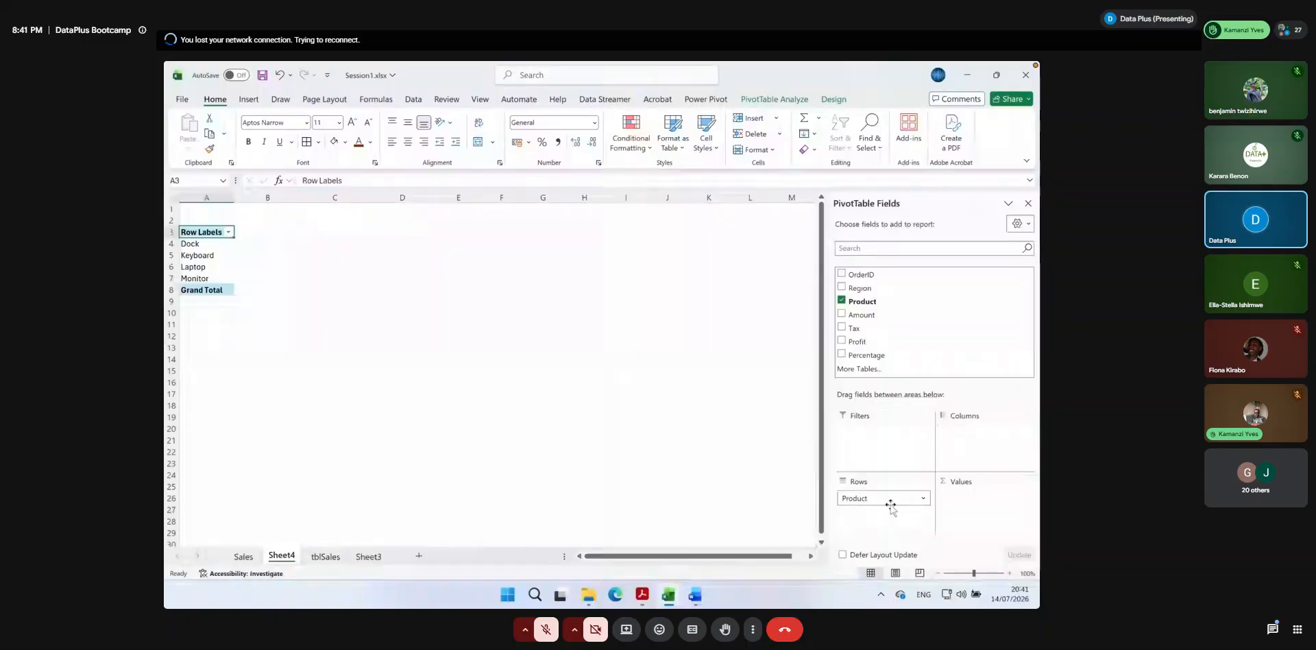
Add Product as a count and Amount as a sum to the PivotTable values
{"action": "left_click_drag", "start_coordinate": [862, 302], "coordinate": [981, 504]}
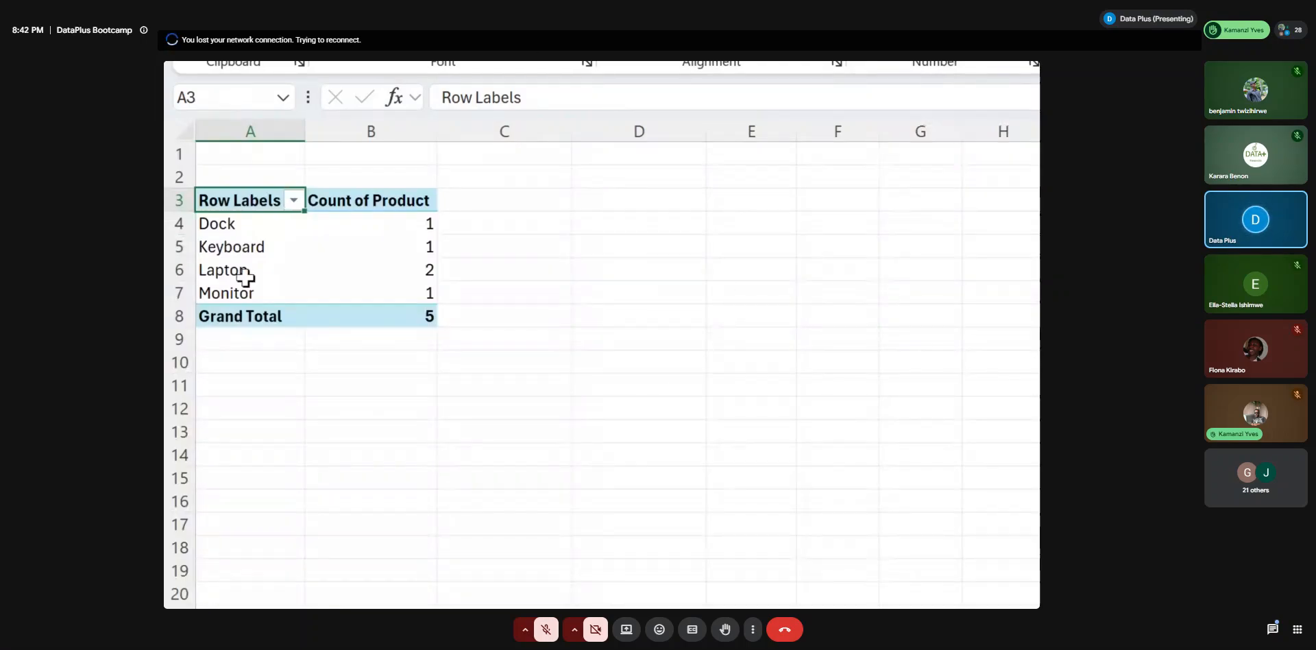
{"action": "left_click", "coordinate": [371, 270]}
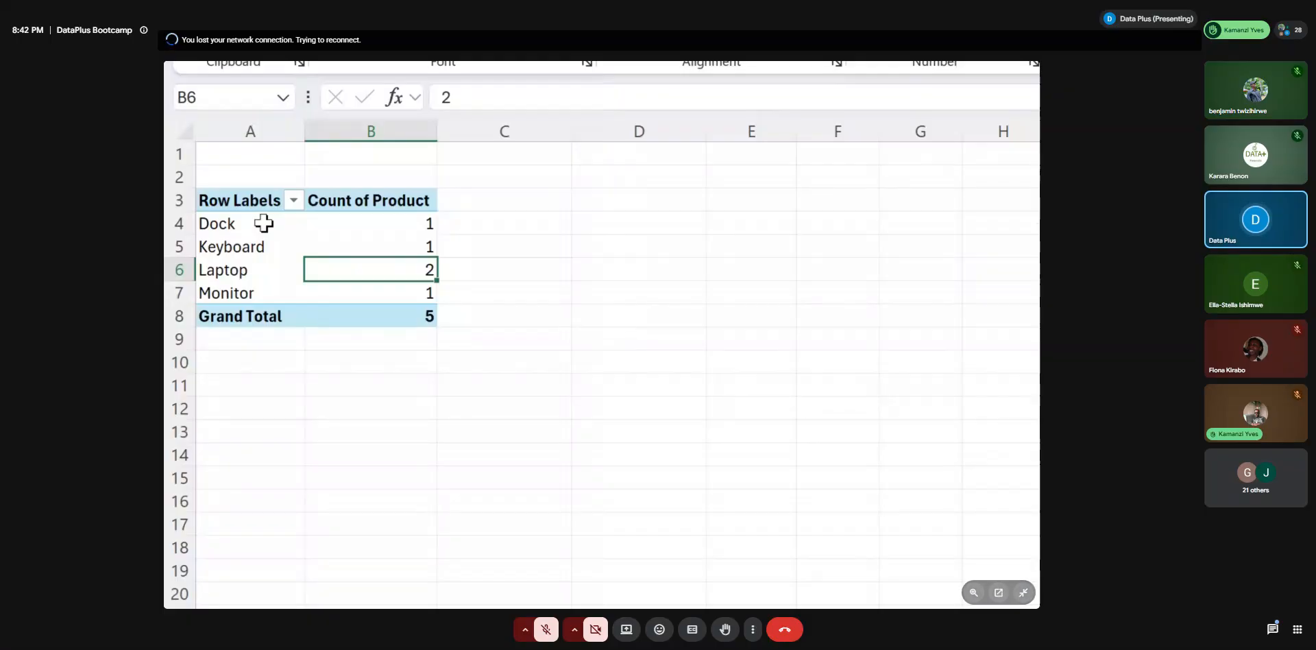
{"action": "left_click", "coordinate": [408, 315]}
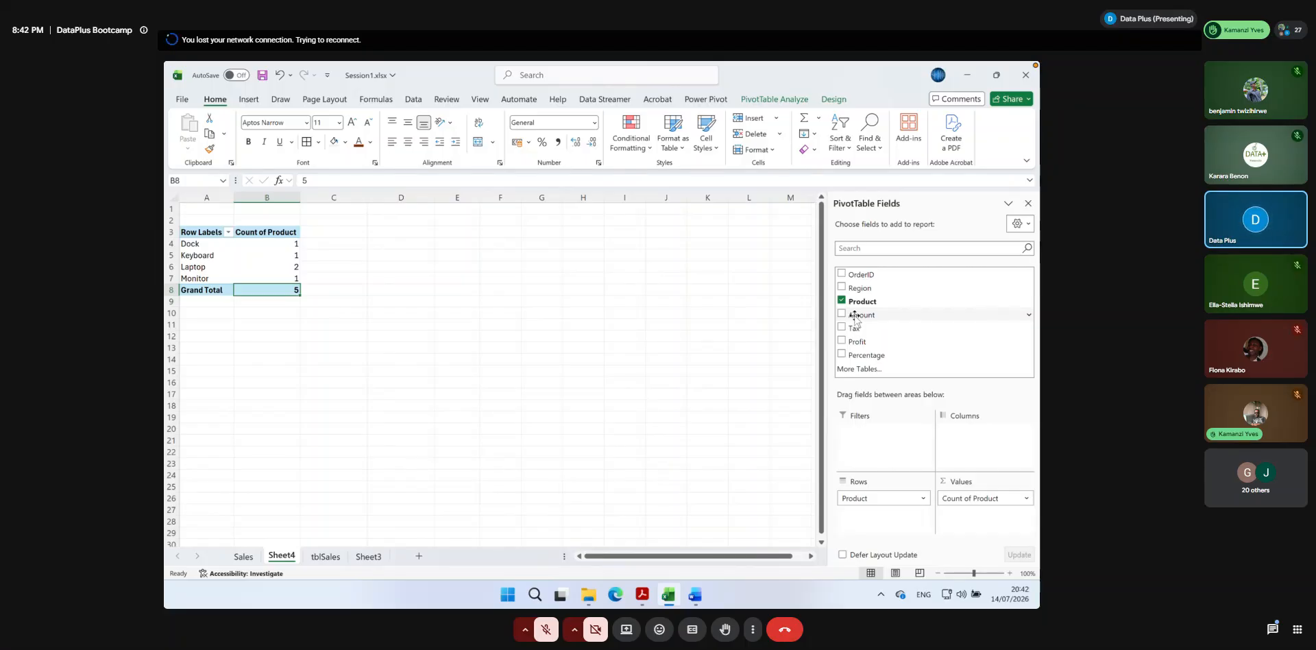
{"action": "left_click_drag", "start_coordinate": [854, 317], "coordinate": [975, 524]}
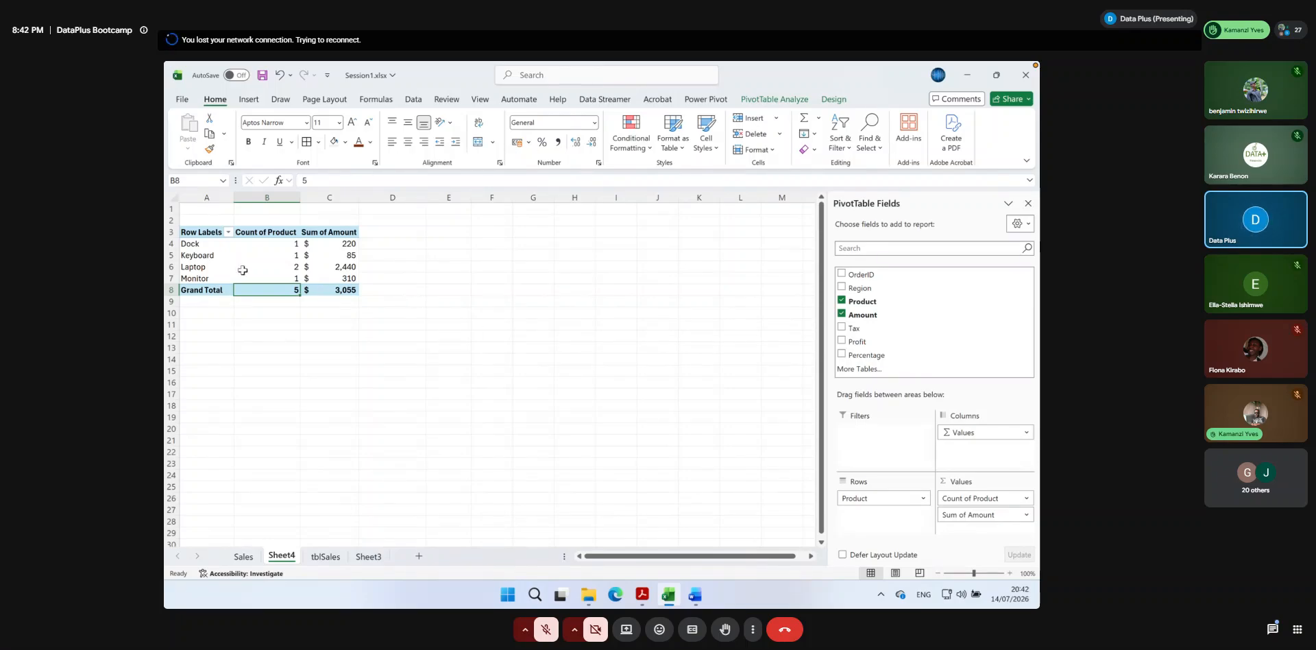
Review the product count and summed amount for Dock, Laptop, Monitor and the Grand Total
{"action": "left_click", "coordinate": [182, 244]}
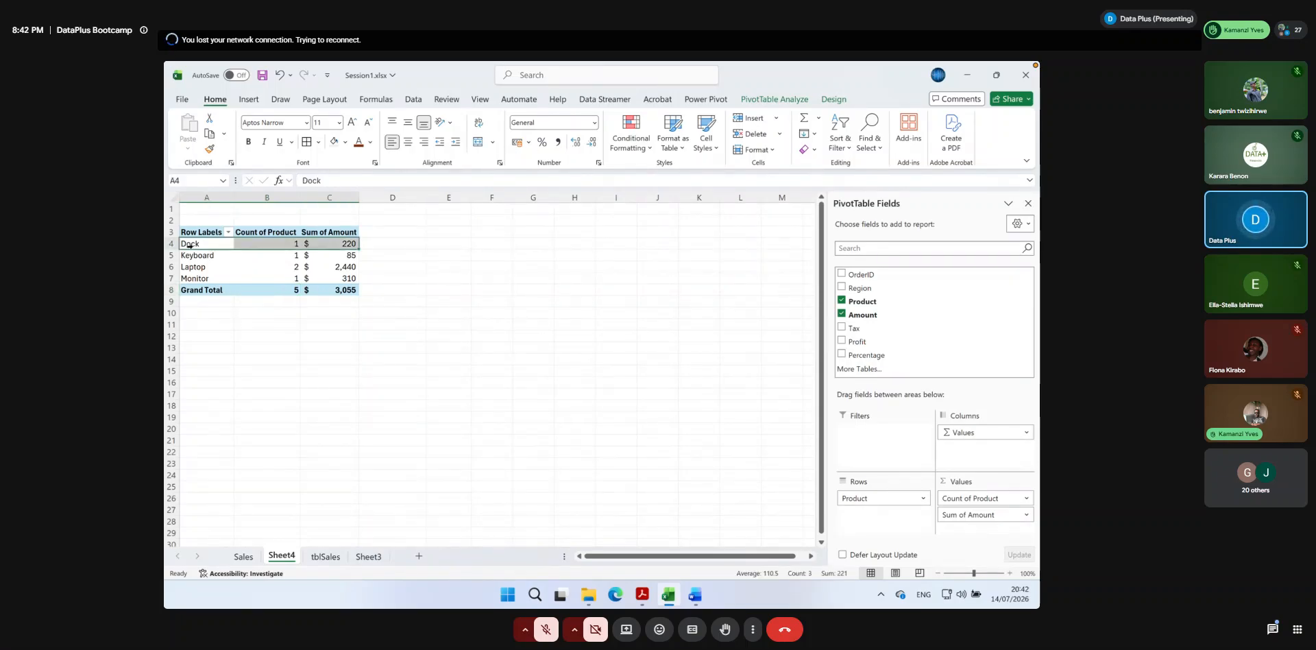
{"action": "left_click", "coordinate": [280, 245]}
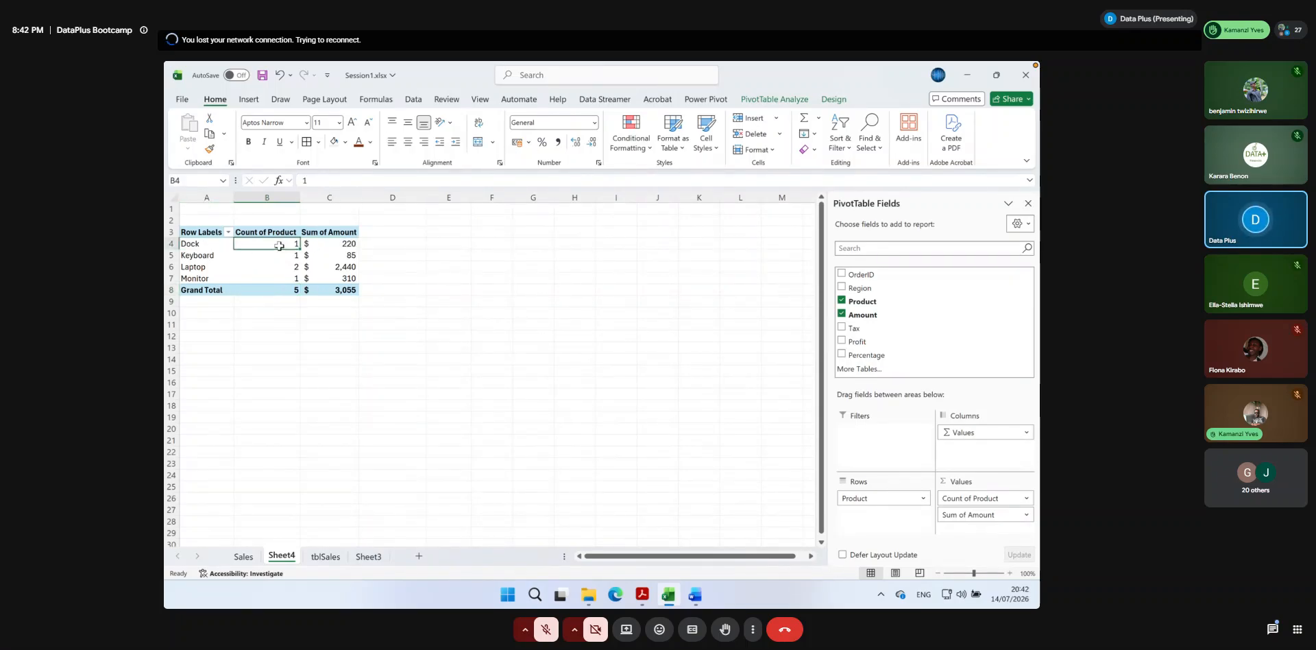
{"action": "left_click", "coordinate": [338, 245]}
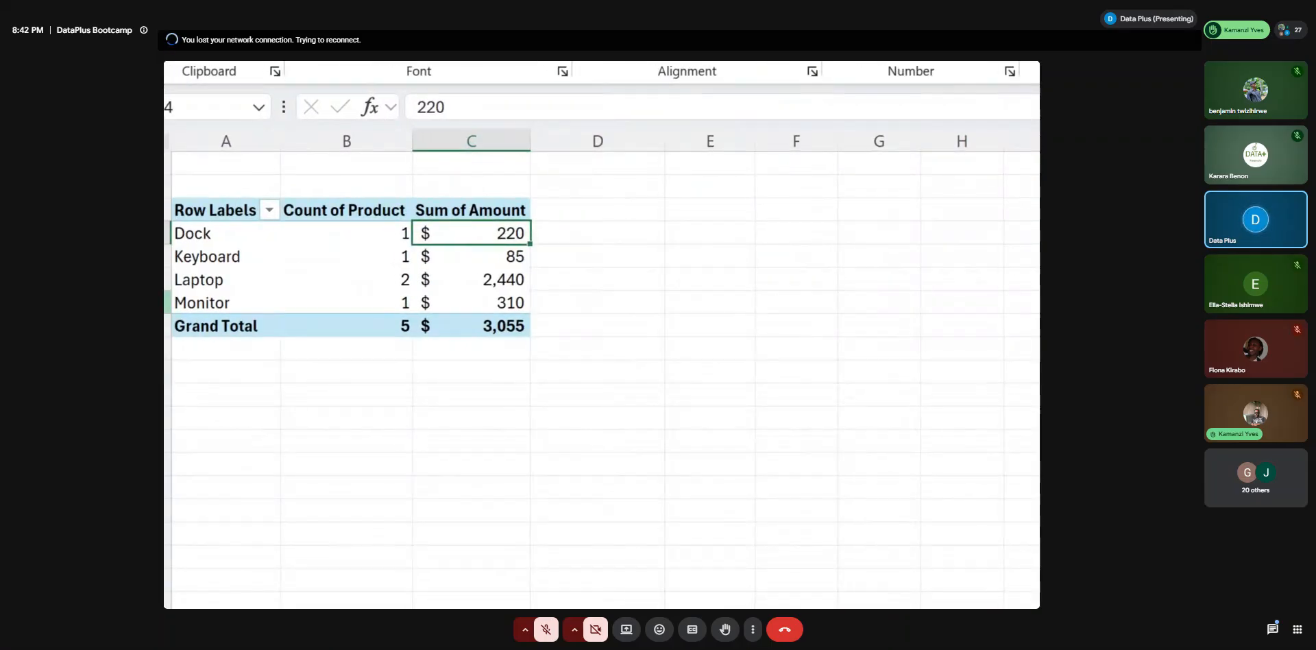
{"action": "left_click", "coordinate": [195, 283]}
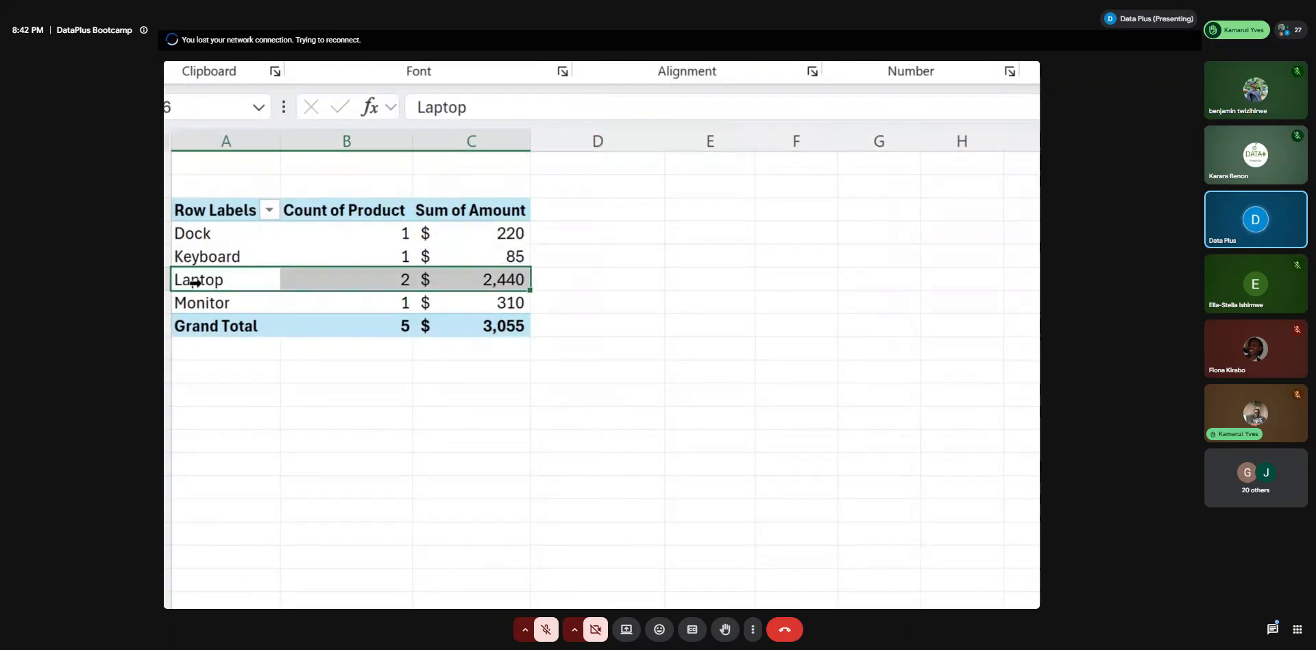
{"action": "left_click", "coordinate": [487, 279]}
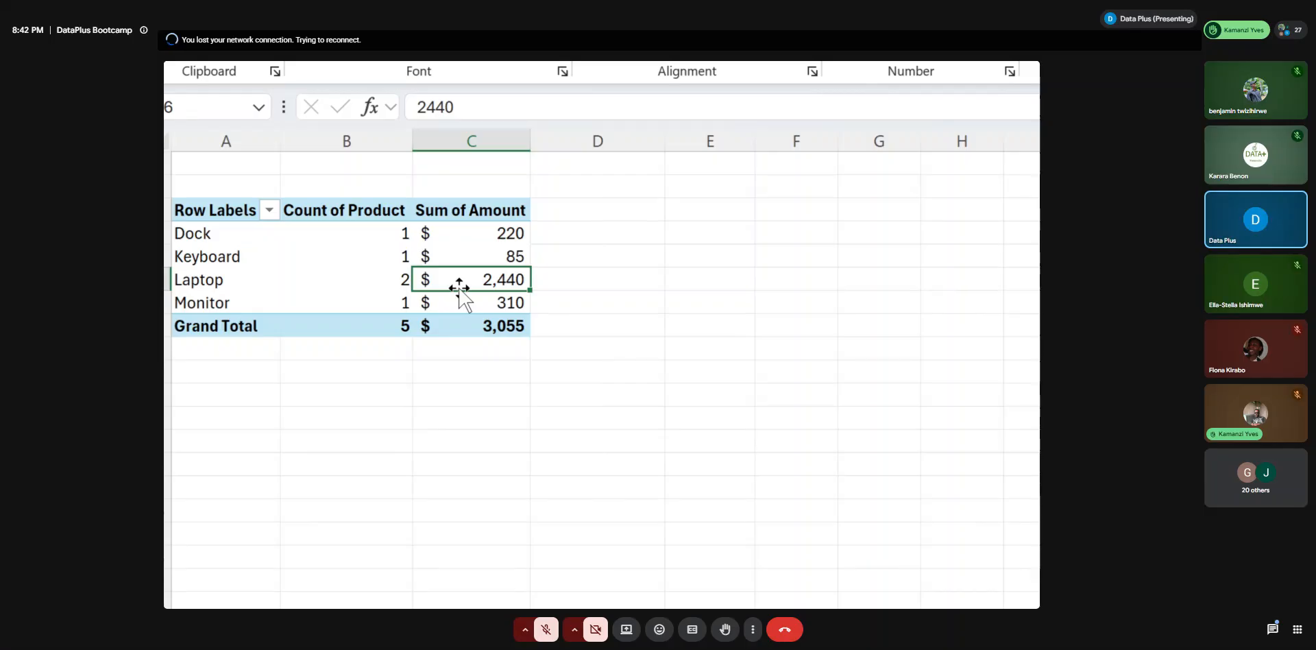
{"action": "mouse_move", "coordinate": [316, 264]}
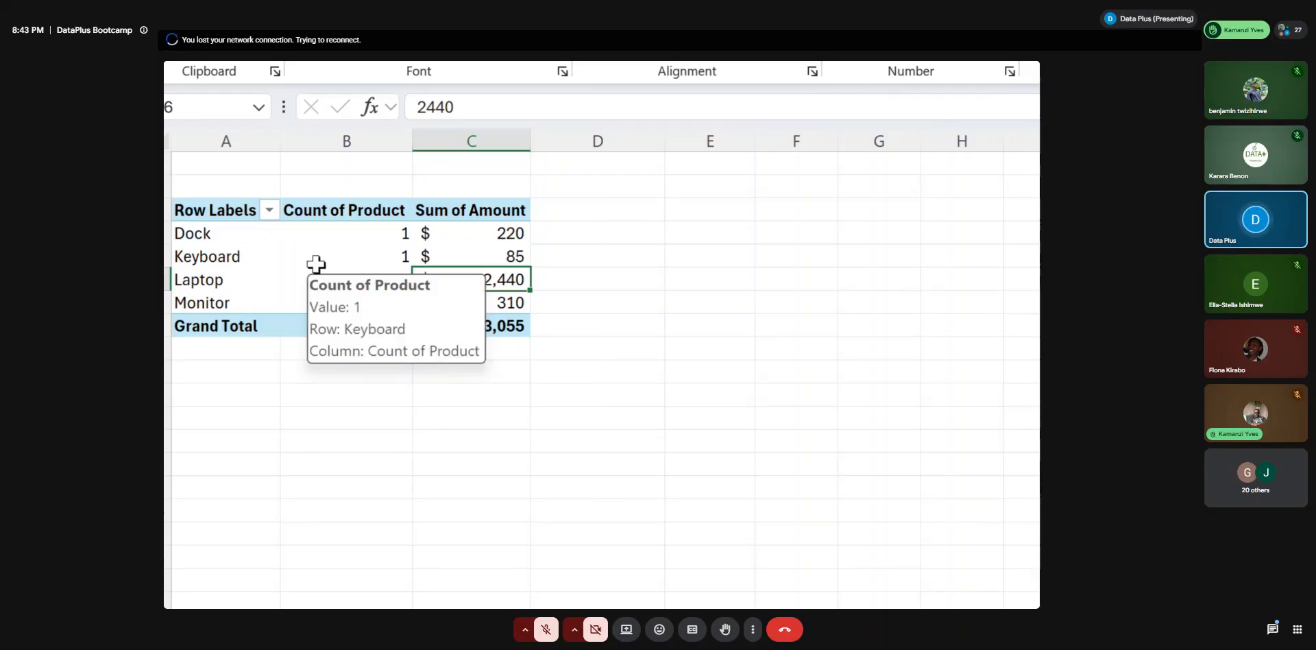
{"action": "left_click_drag", "start_coordinate": [211, 303], "coordinate": [428, 302]}
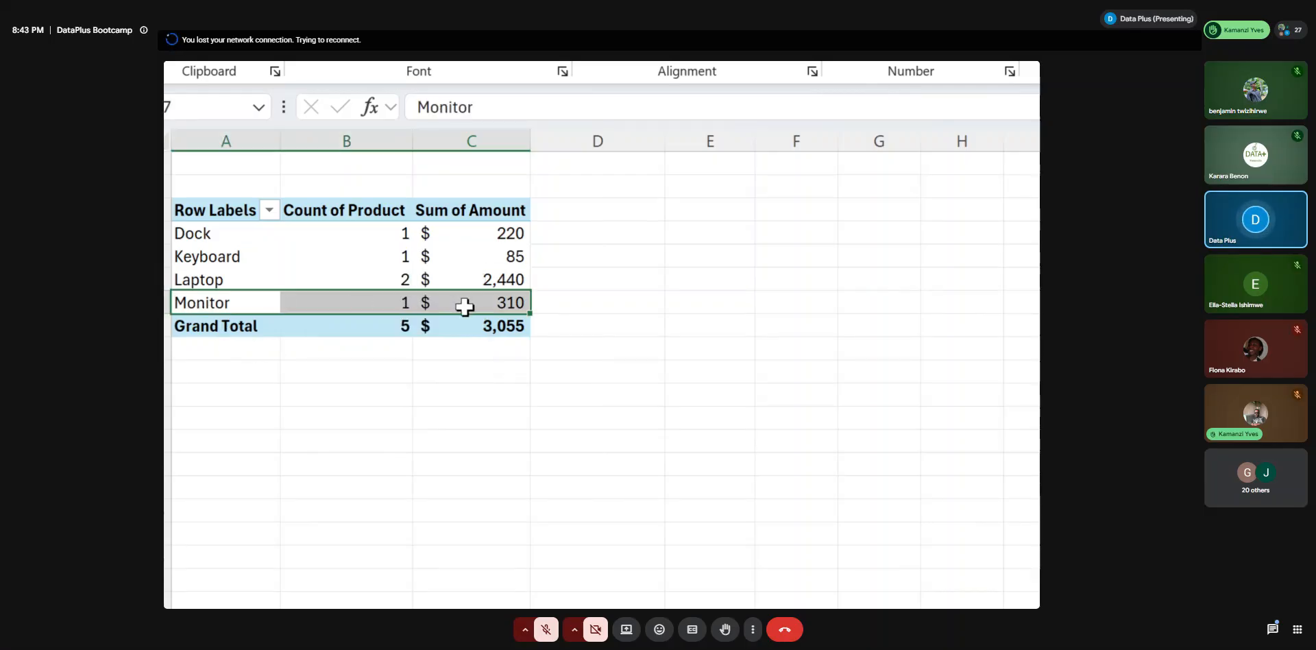
{"action": "left_click", "coordinate": [480, 327]}
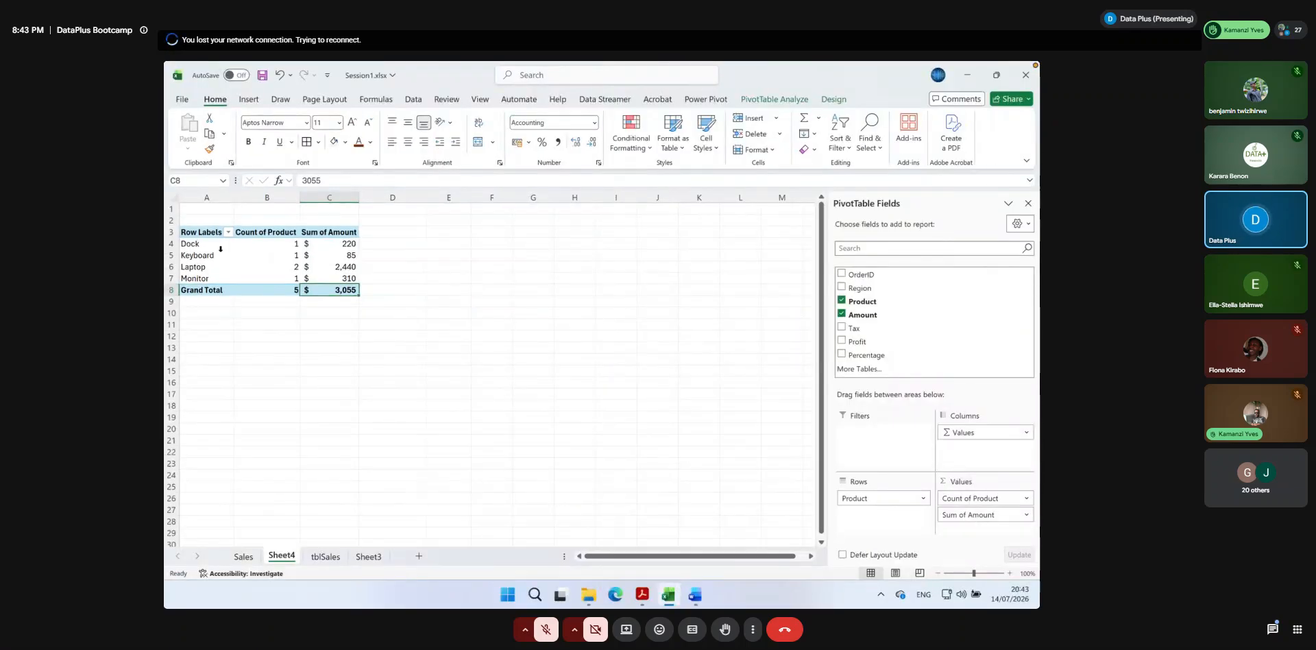
Enlarge the display of the PivotTable worksheet to 170%
{"action": "left_click", "coordinate": [1009, 573]}
{"action": "left_click", "coordinate": [1009, 573]}
{"action": "left_click", "coordinate": [1009, 573]}
{"action": "left_click", "coordinate": [1010, 573]}
{"action": "left_click", "coordinate": [1009, 572]}
{"action": "left_click", "coordinate": [1010, 573]}
{"action": "left_click", "coordinate": [1010, 573]}
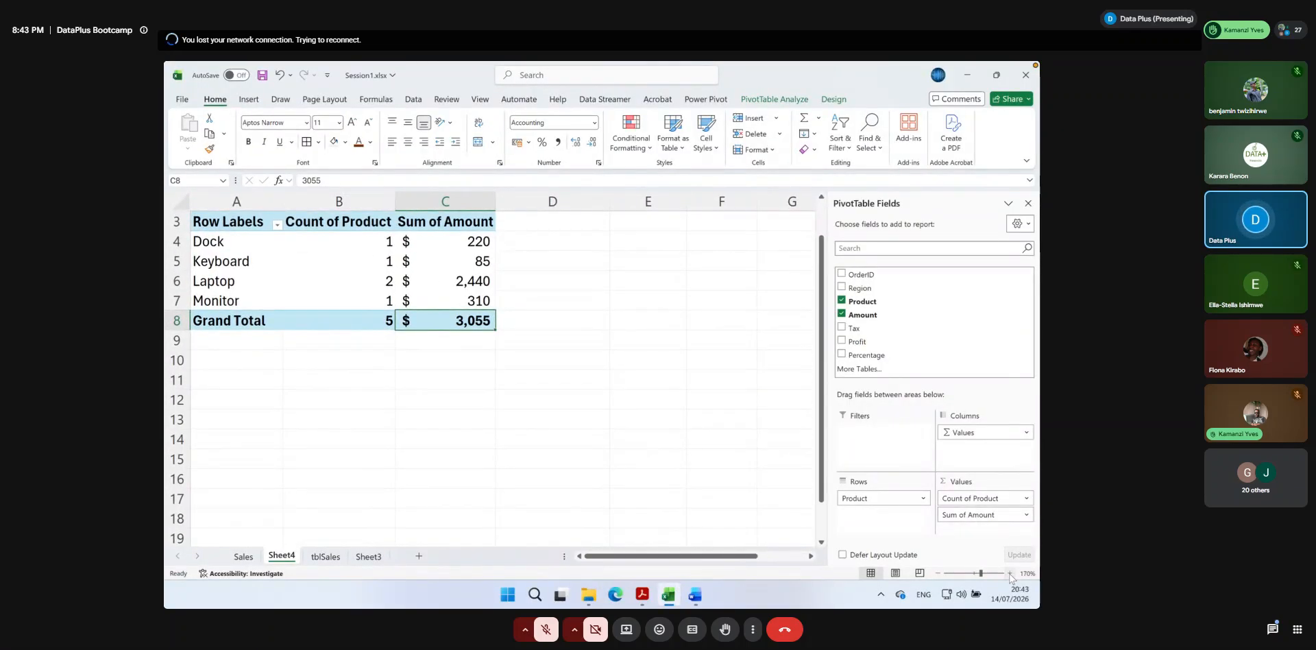
View the Course Roadmap page in the Advanced Excel PDF in Acrobat and return to the PivotTable in Session1.xlsx
{"action": "left_click_drag", "start_coordinate": [733, 556], "coordinate": [713, 562]}
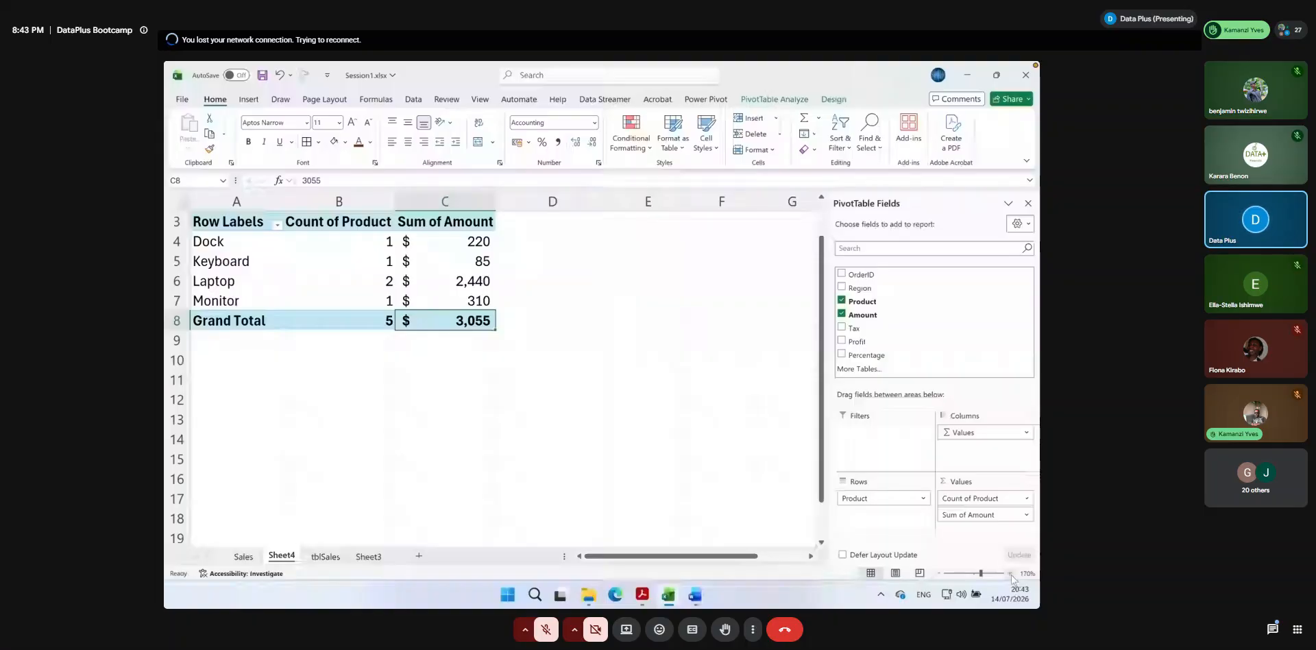
{"action": "scroll", "coordinate": [776, 377], "scroll_direction": "up", "scroll_amount": 2}
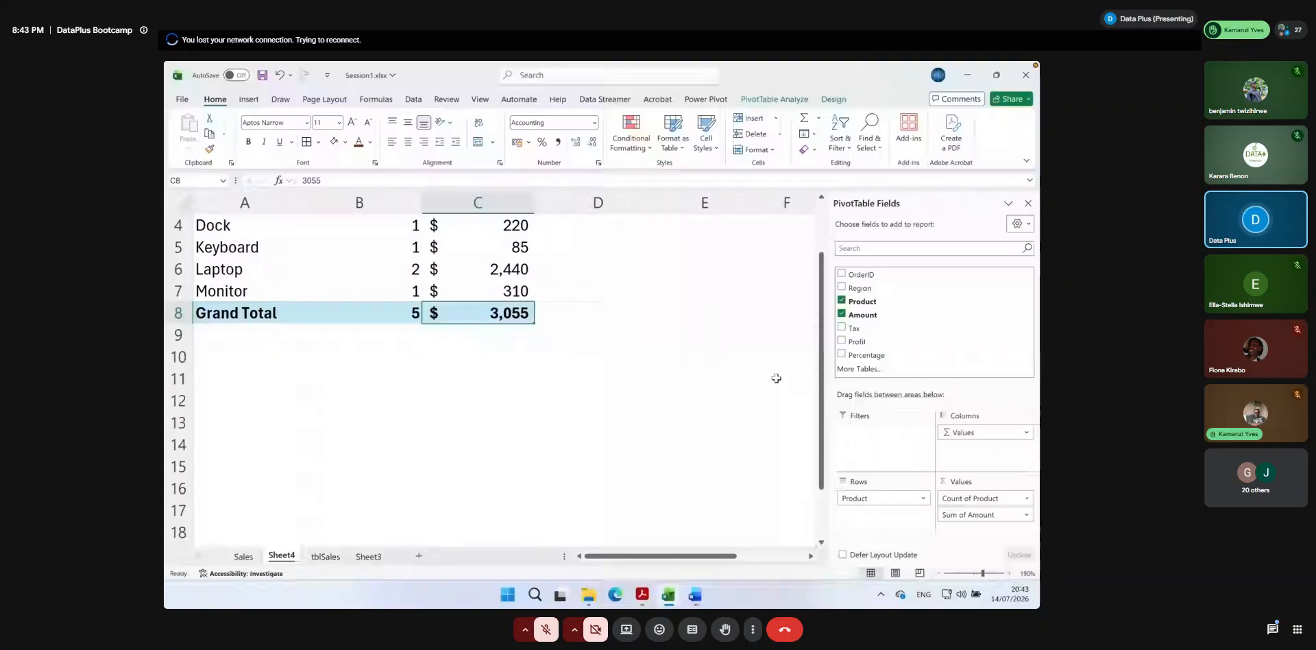
{"action": "scroll", "coordinate": [776, 377], "scroll_direction": "up", "scroll_amount": 1}
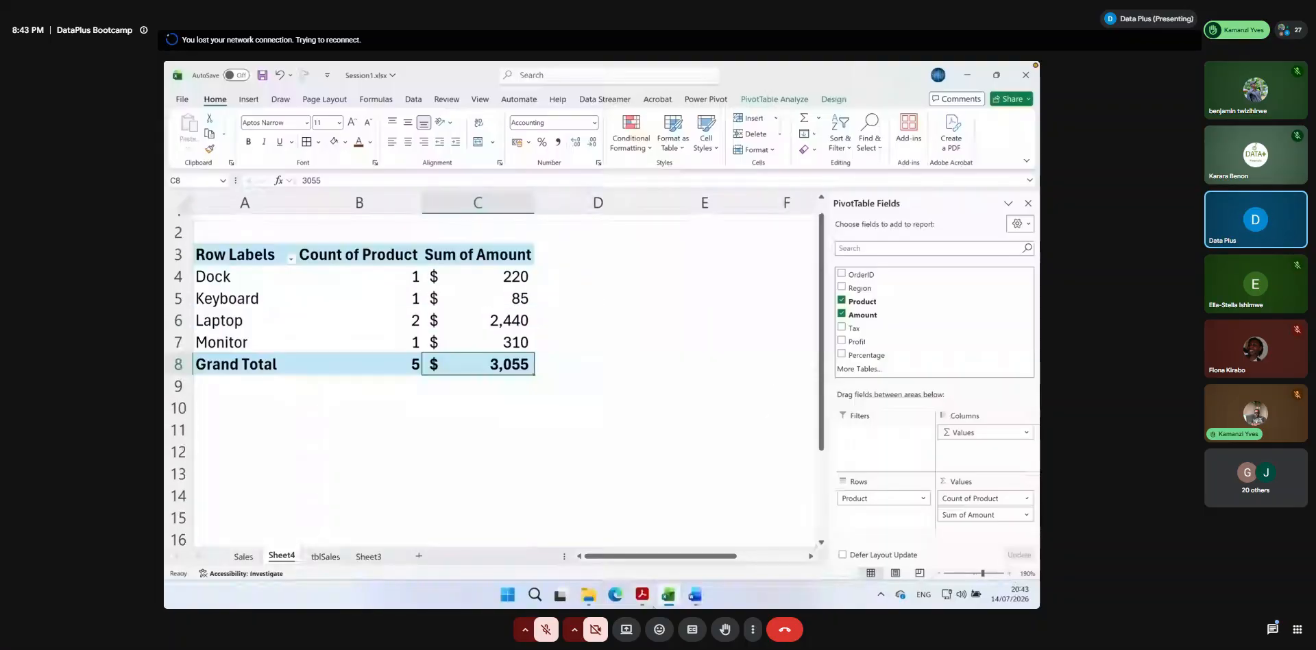
{"action": "left_click", "coordinate": [642, 594]}
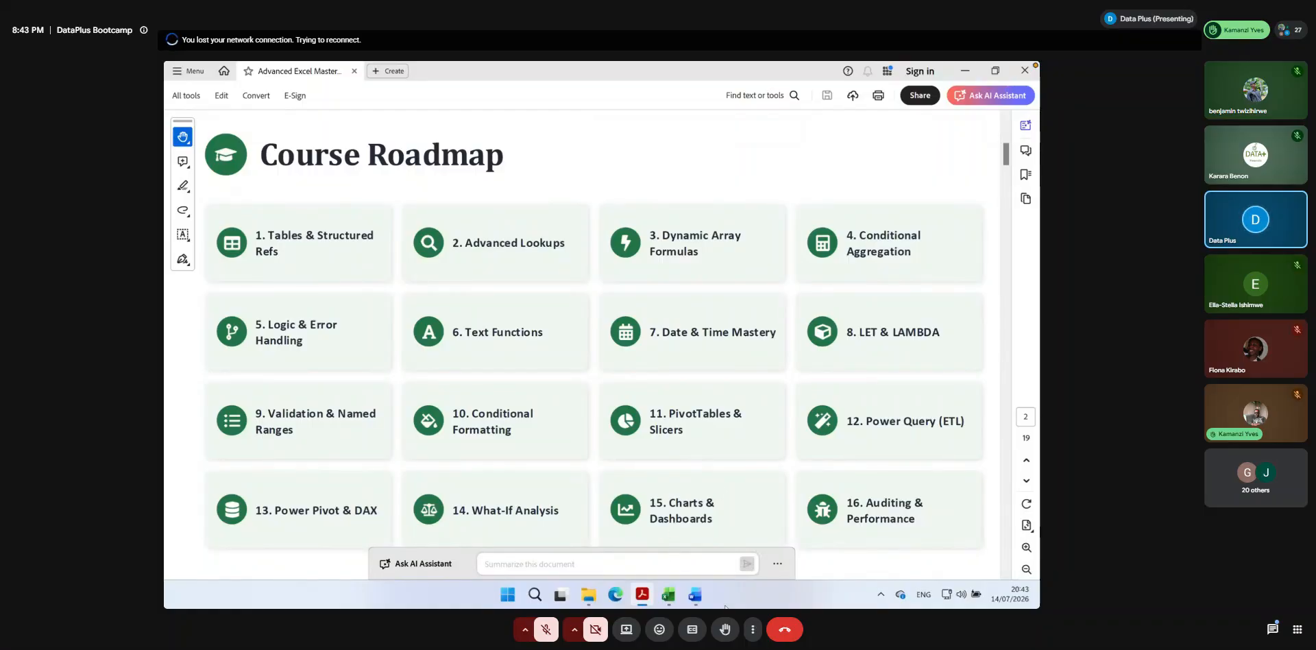
{"action": "mouse_move", "coordinate": [685, 603]}
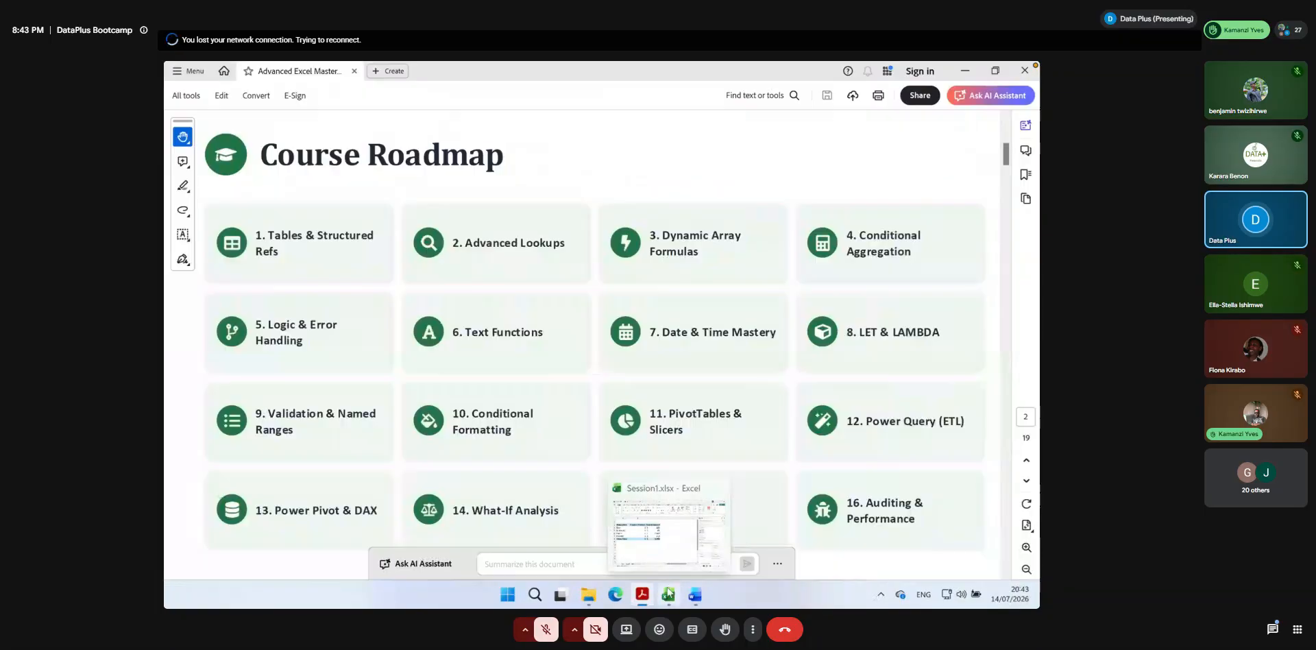
{"action": "left_click", "coordinate": [669, 594]}
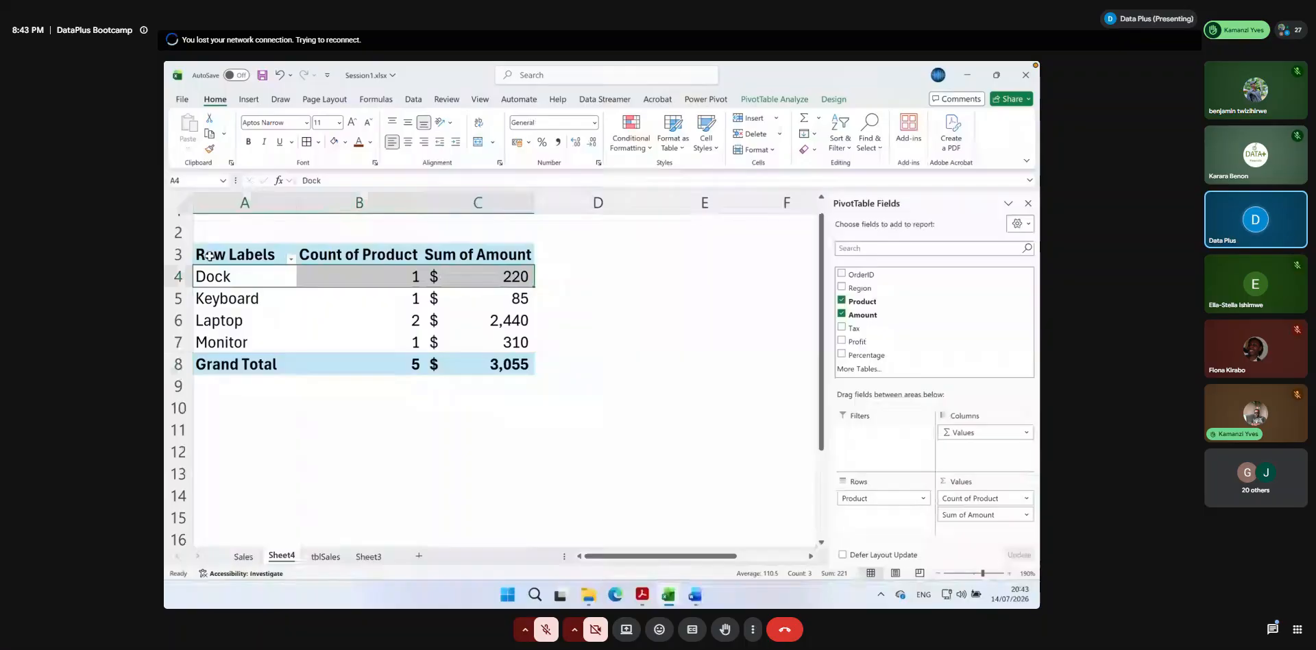
{"action": "left_click", "coordinate": [242, 260]}
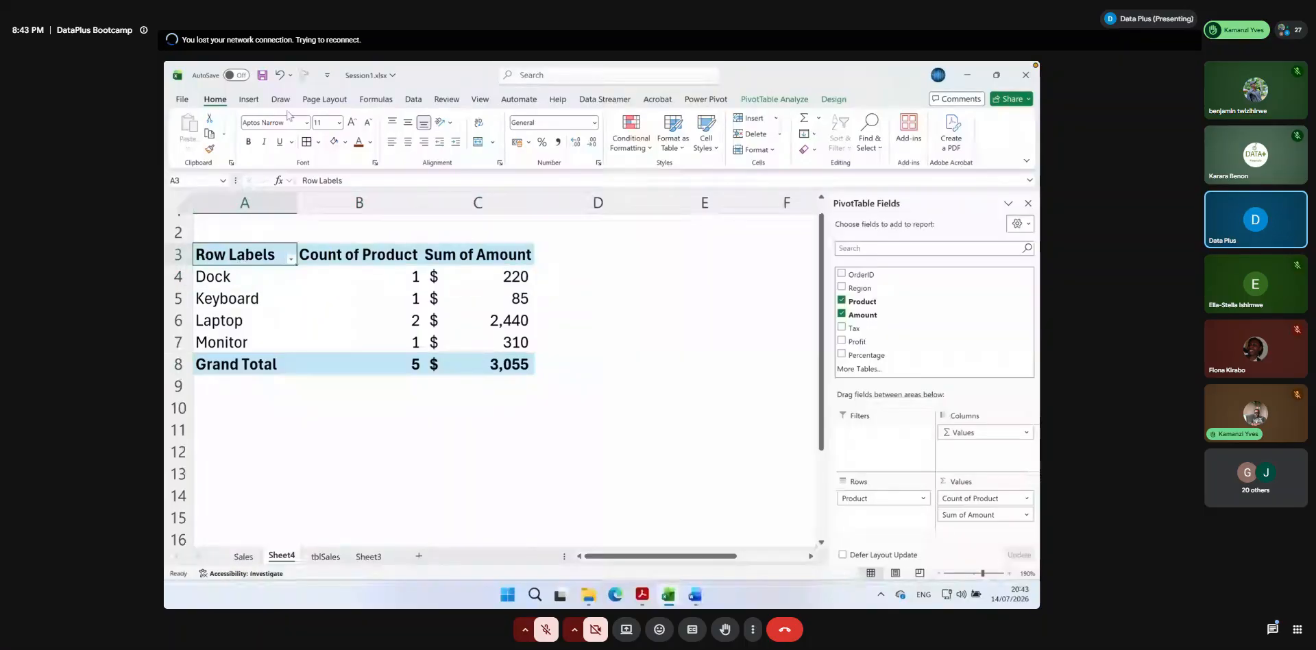
{"action": "left_click", "coordinate": [248, 99]}
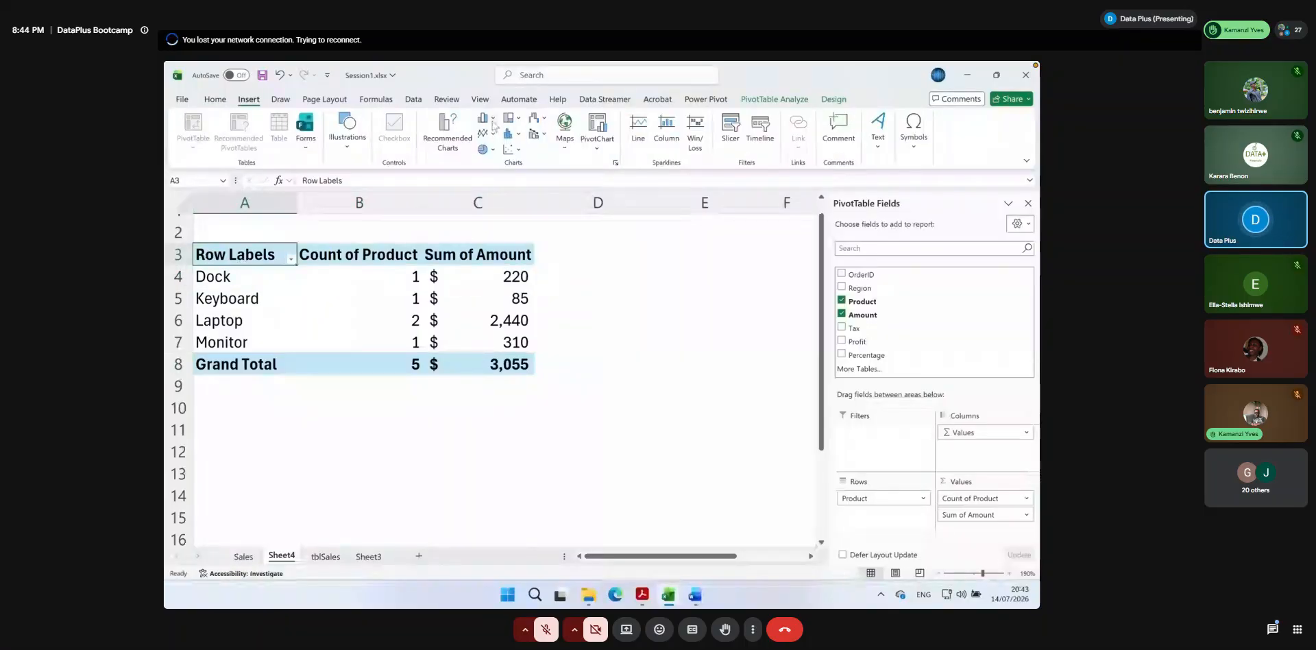
{"action": "left_click", "coordinate": [444, 140]}
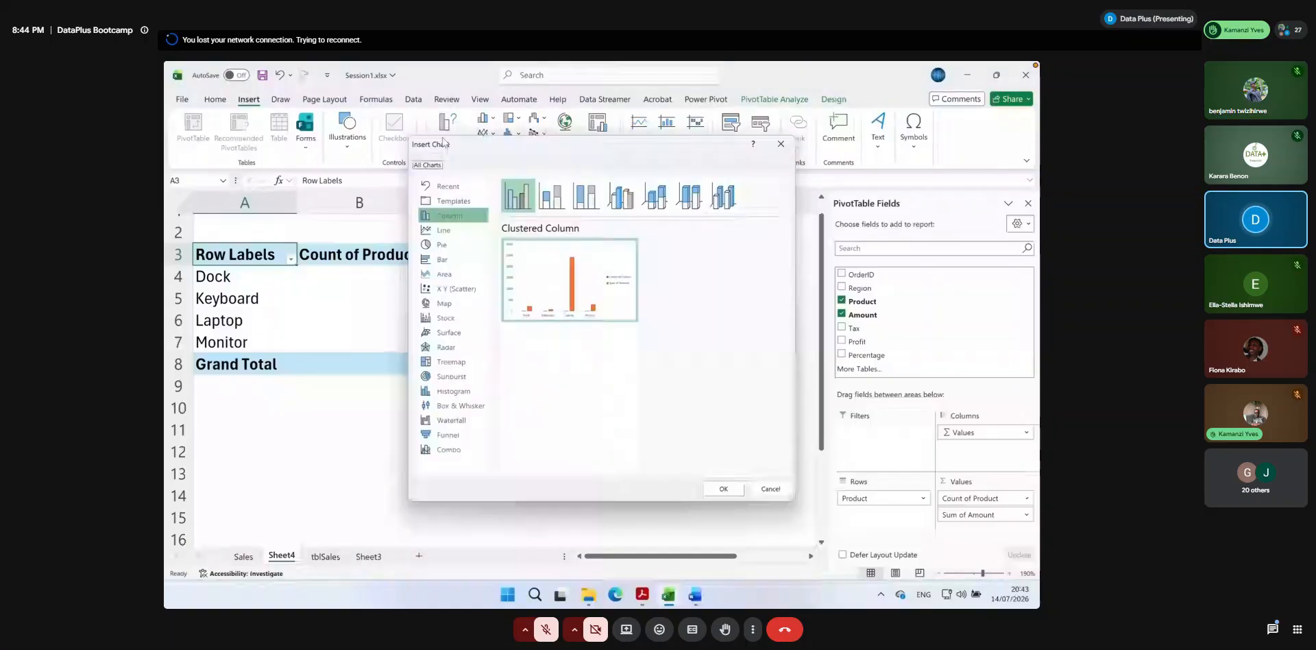
{"action": "left_click_drag", "start_coordinate": [794, 500], "coordinate": [969, 509]}
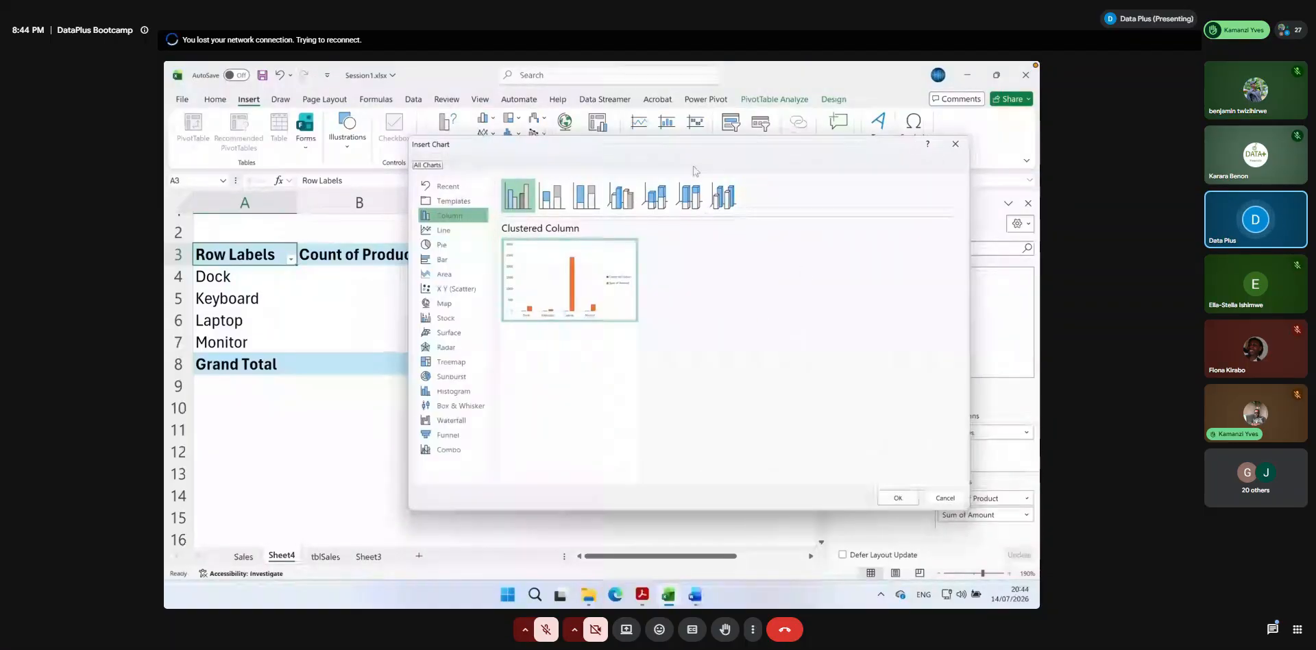
{"action": "left_click_drag", "start_coordinate": [655, 154], "coordinate": [751, 188]}
{"action": "mouse_move", "coordinate": [713, 299]}
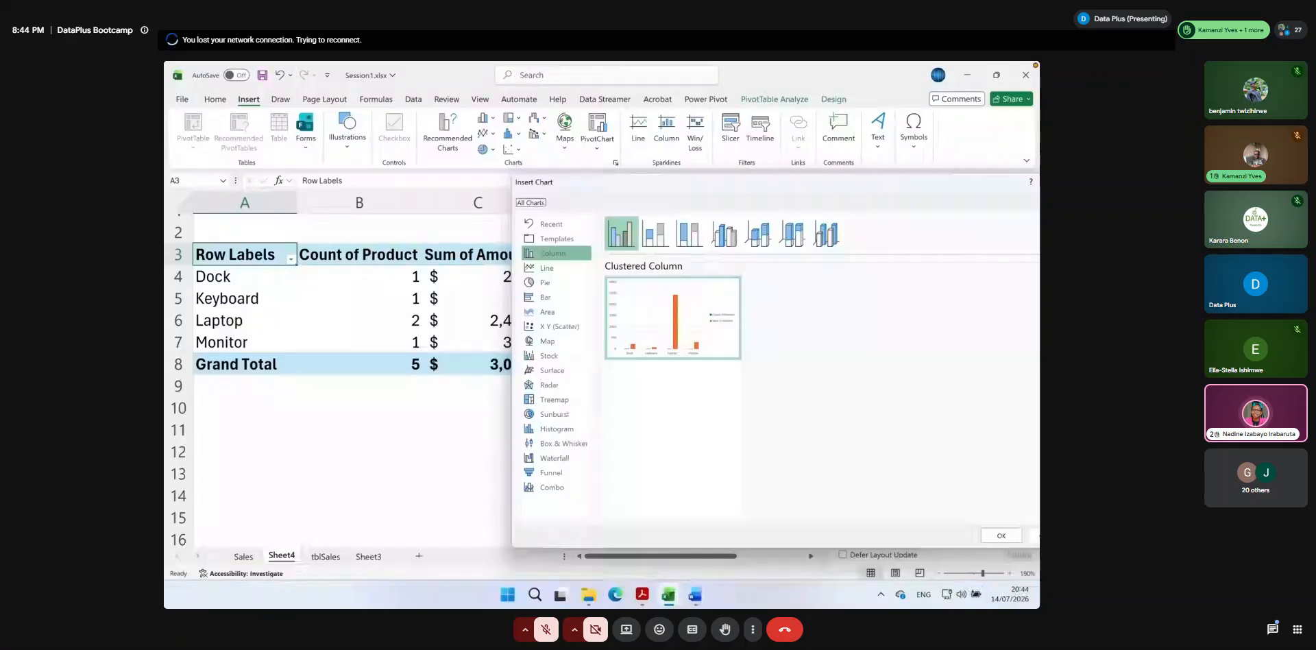
{"action": "left_click_drag", "start_coordinate": [617, 183], "coordinate": [478, 184]}
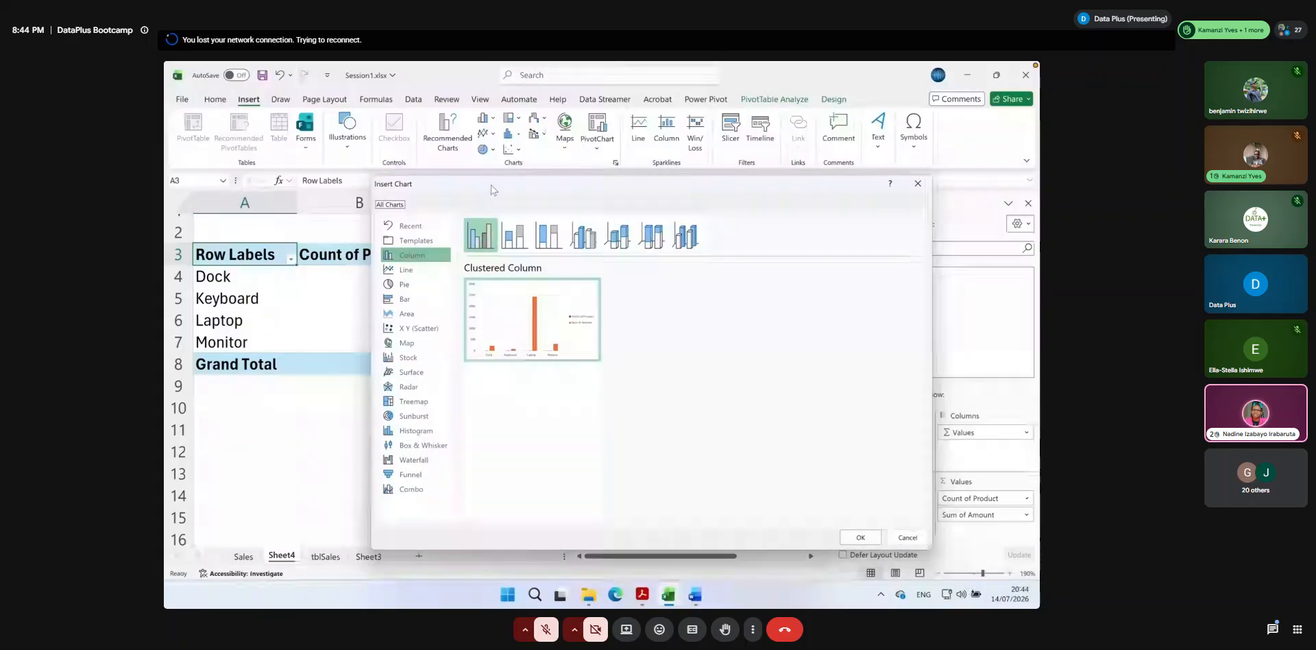
{"action": "left_click", "coordinate": [907, 536]}
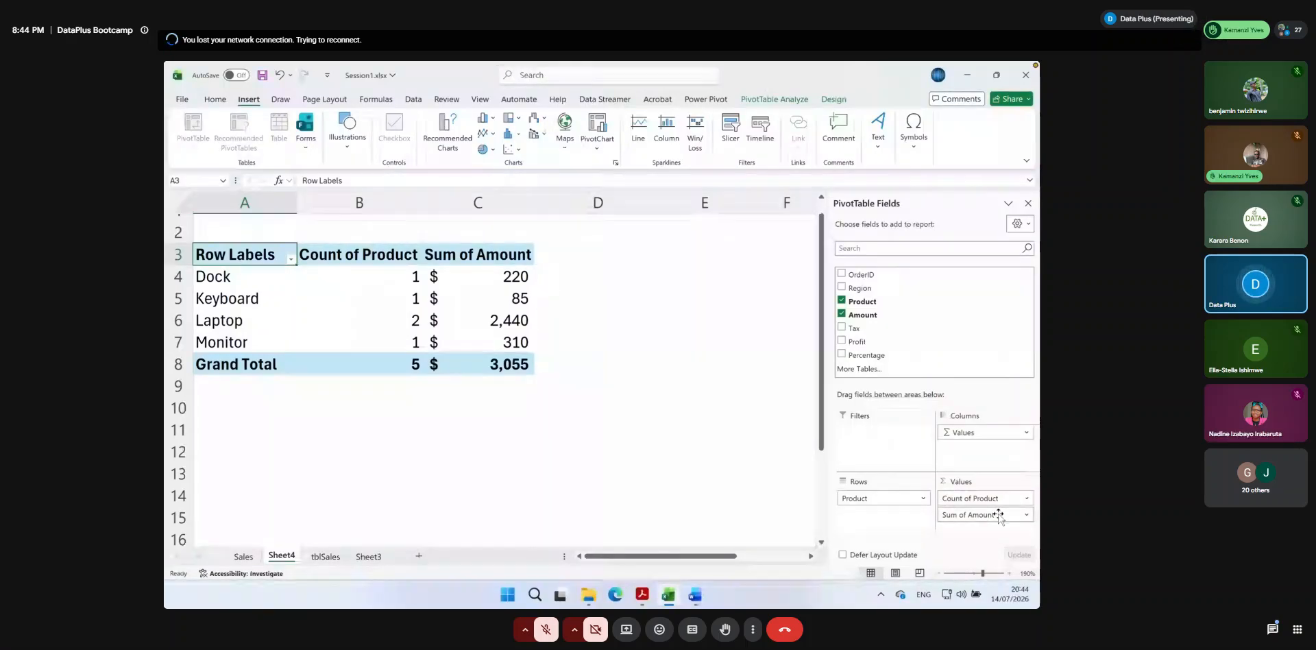
Remove Sum of Amount, Count of Product and the Product row field to empty the PivotTable
{"action": "left_click_drag", "start_coordinate": [998, 514], "coordinate": [1045, 510]}
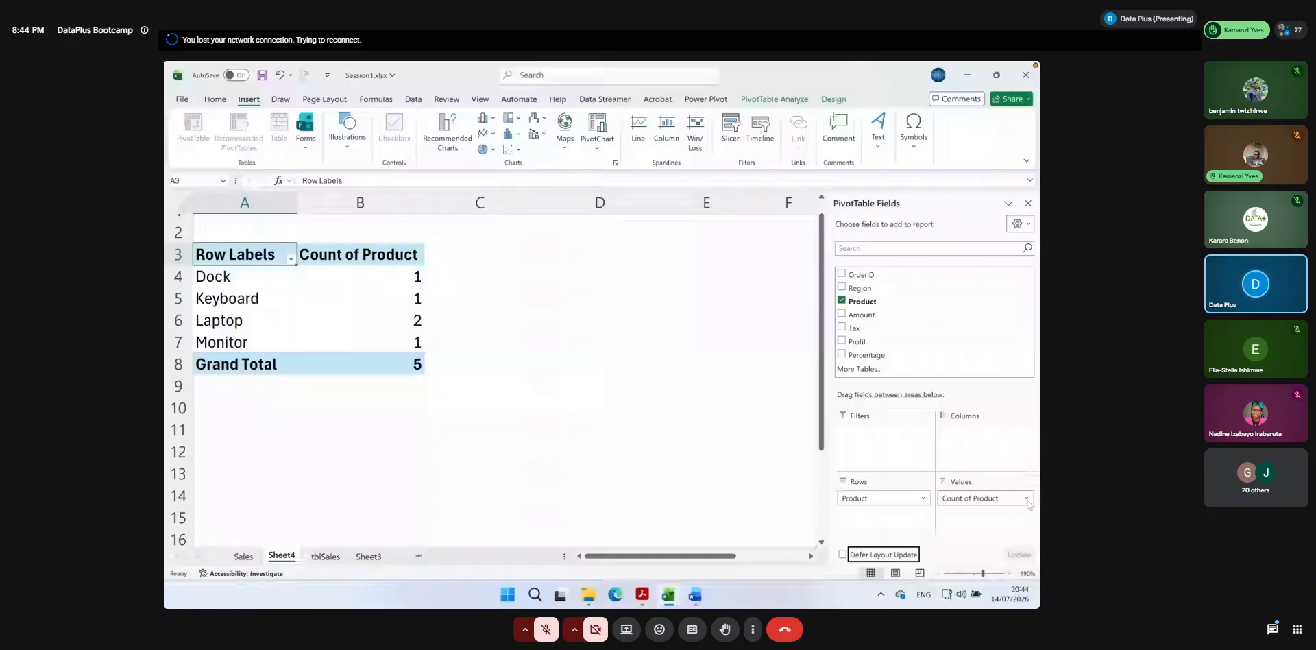
{"action": "left_click_drag", "start_coordinate": [1022, 504], "coordinate": [1045, 510]}
{"action": "left_click", "coordinate": [924, 498]}
{"action": "left_click", "coordinate": [878, 469]}
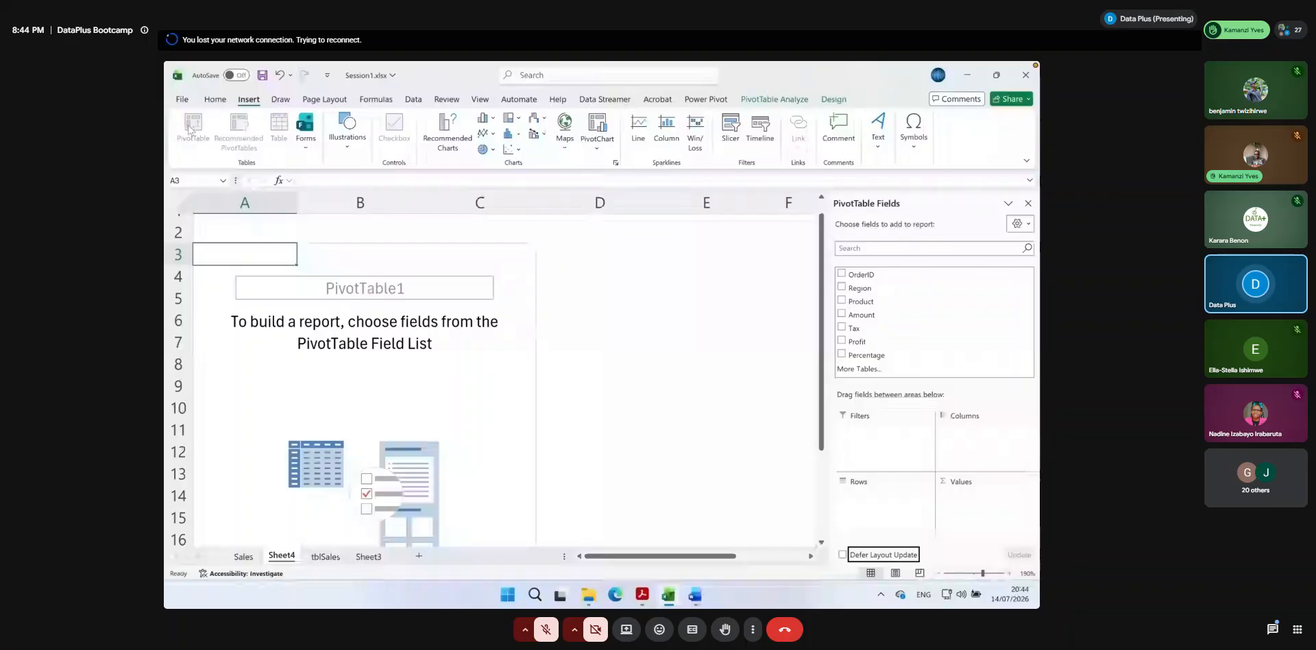
Add the Product field to the rows of the empty PivotTable
{"action": "left_click", "coordinate": [242, 260]}
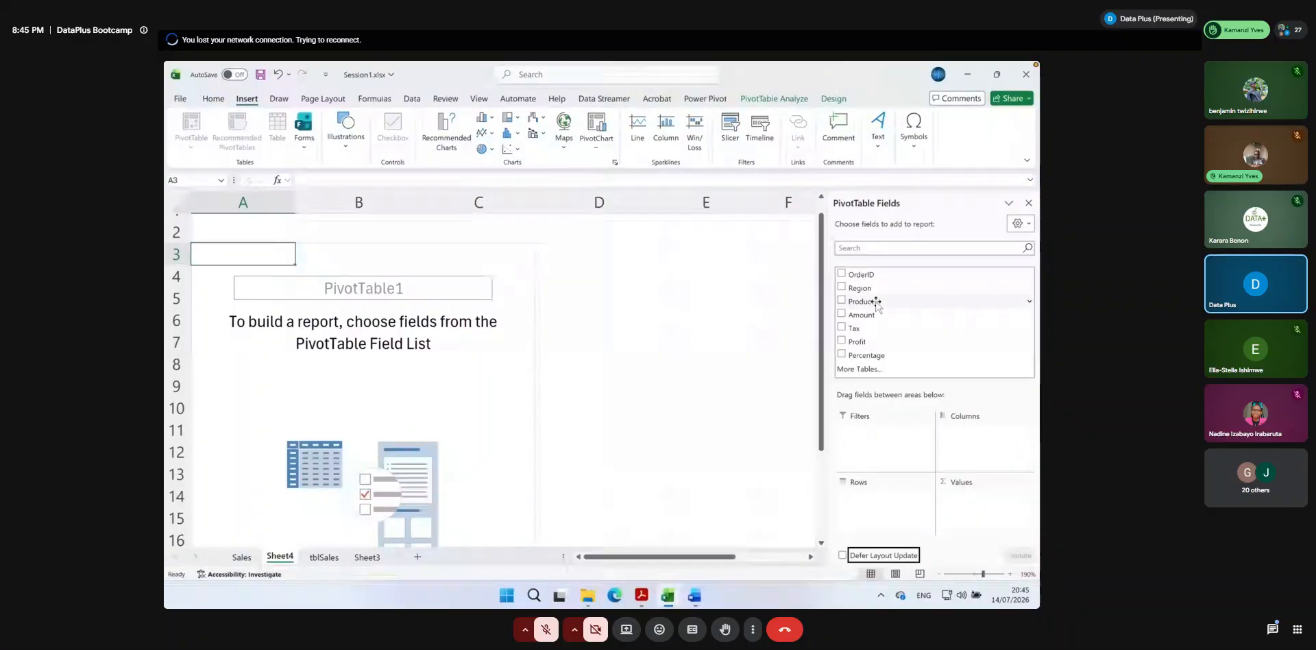
{"action": "key", "text": "super+plus"}
{"action": "key", "text": "super+minus"}
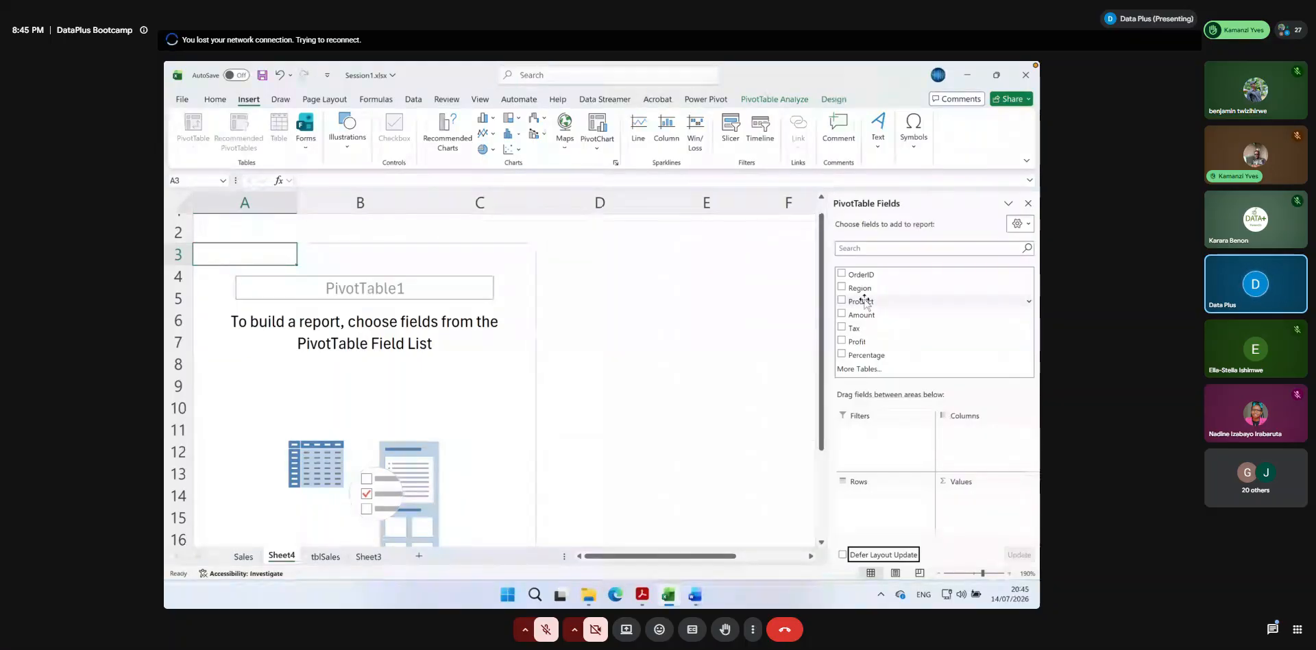
{"action": "left_click_drag", "start_coordinate": [865, 302], "coordinate": [876, 509]}
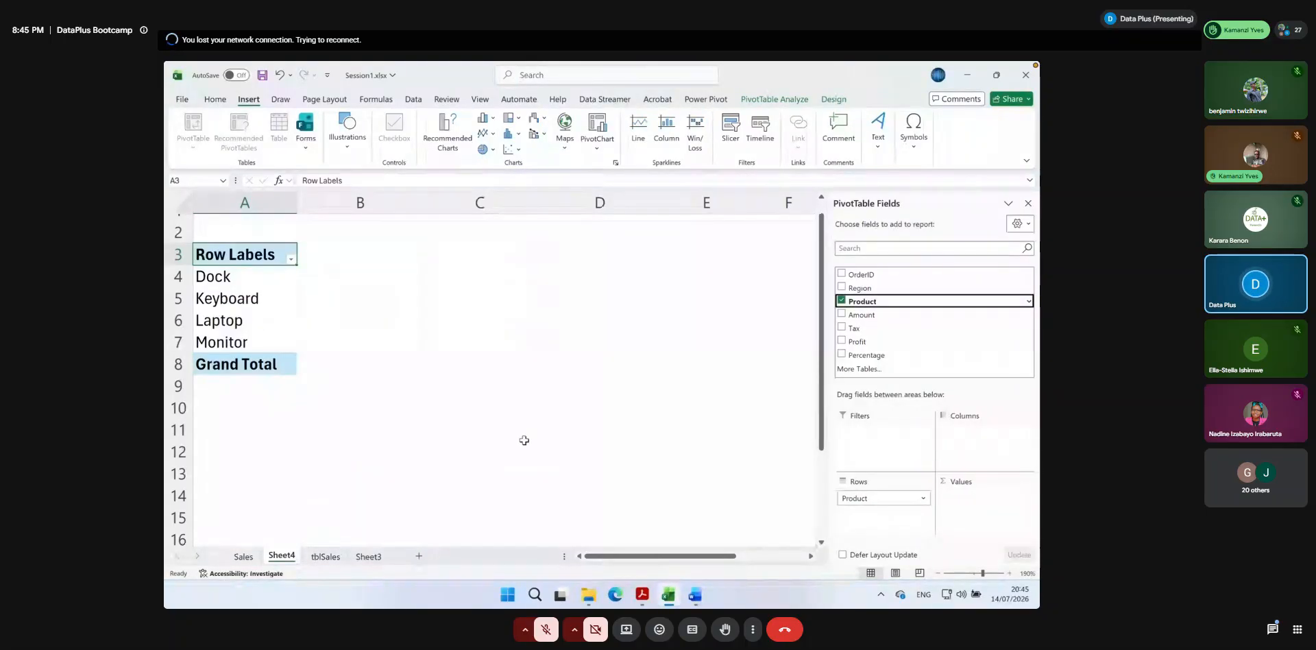
Examine the repeated Laptop entries in the Product column of the tblSales sheet
{"action": "left_click", "coordinate": [326, 556]}
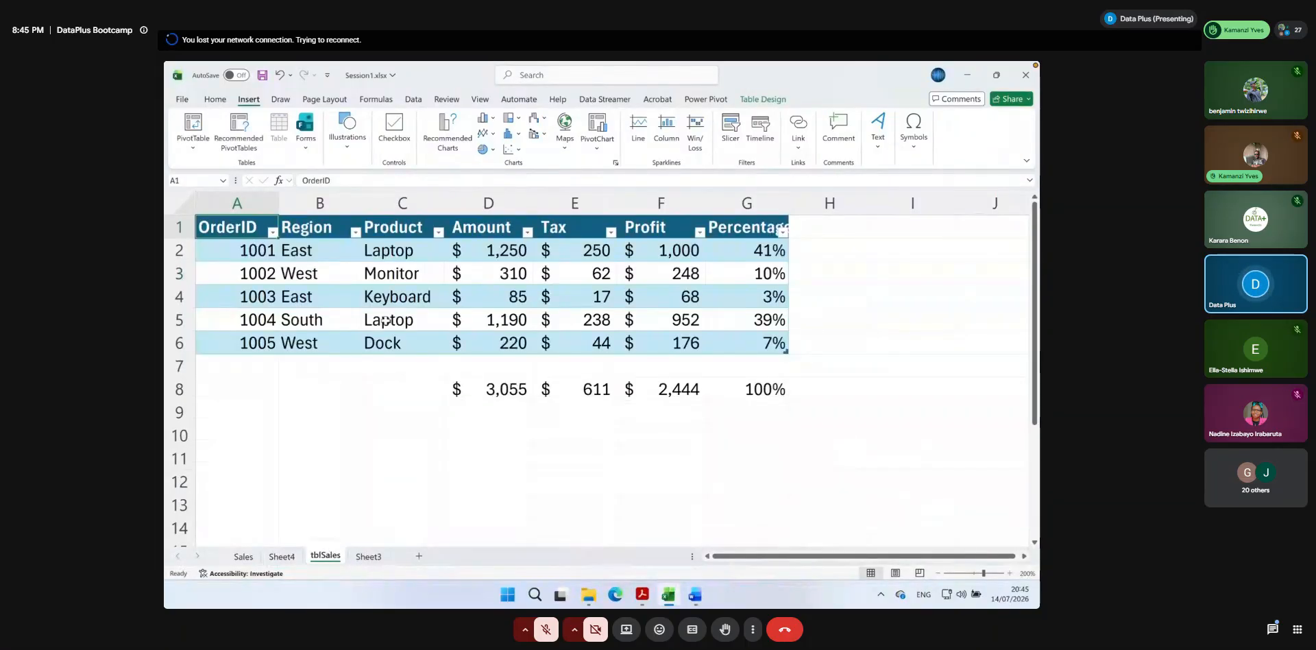
{"action": "left_click", "coordinate": [391, 252]}
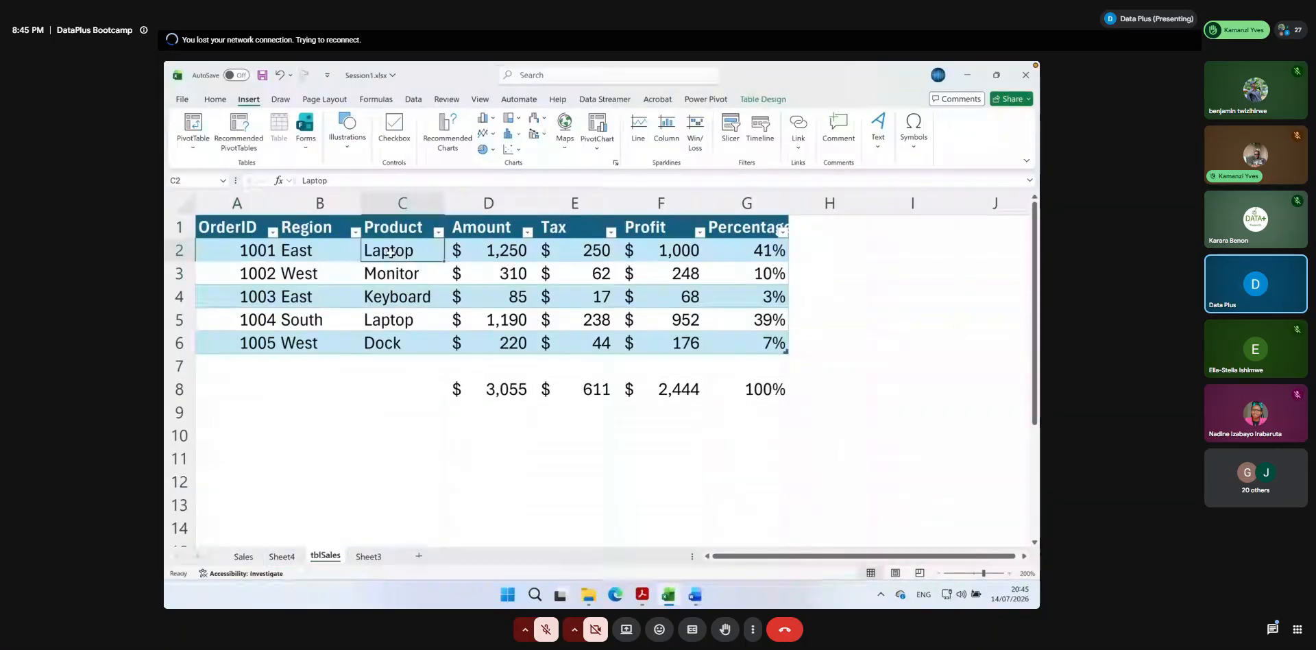
{"action": "left_click", "coordinate": [405, 326]}
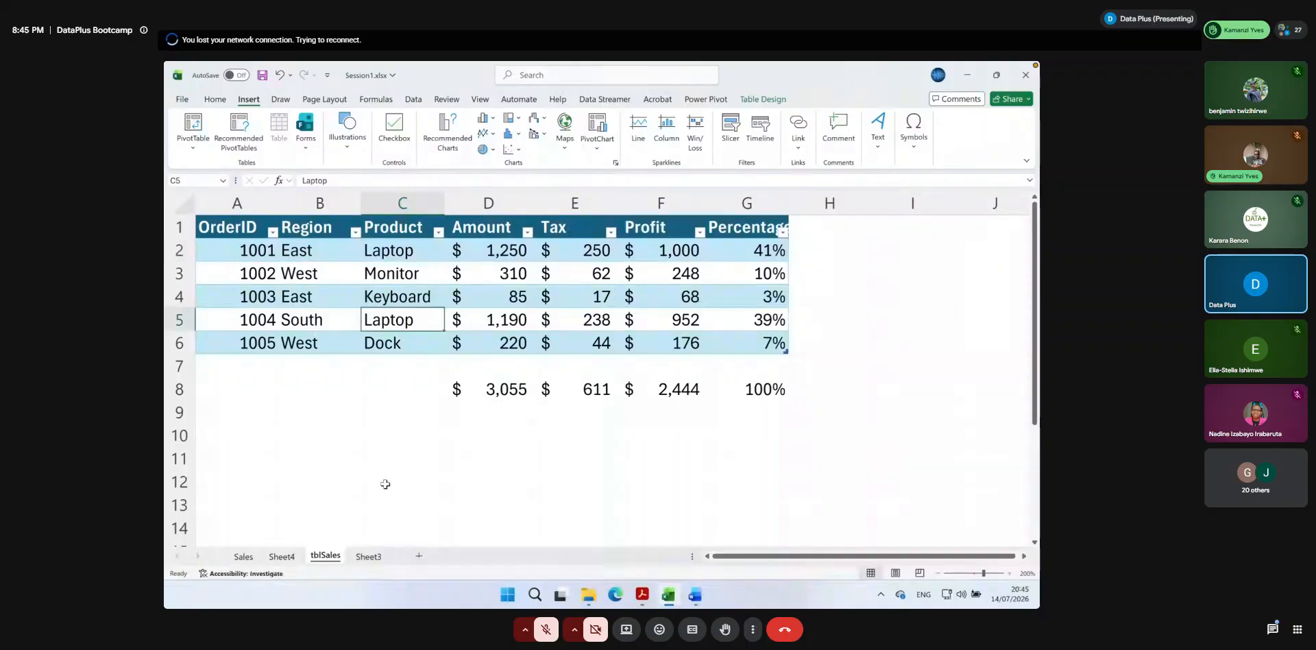
Review the unique product row labels from Dock to Monitor in the PivotTable on Sheet4
{"action": "left_click", "coordinate": [281, 557]}
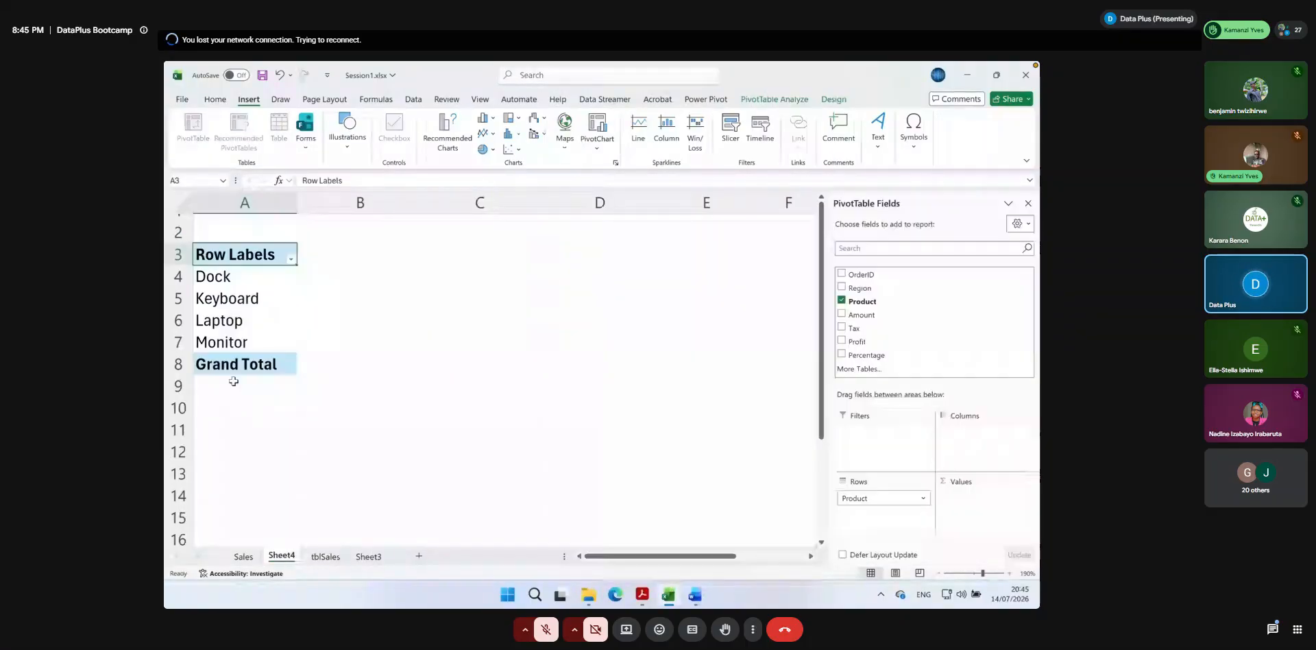
{"action": "left_click", "coordinate": [230, 276]}
{"action": "left_click_drag", "start_coordinate": [231, 276], "coordinate": [231, 339]}
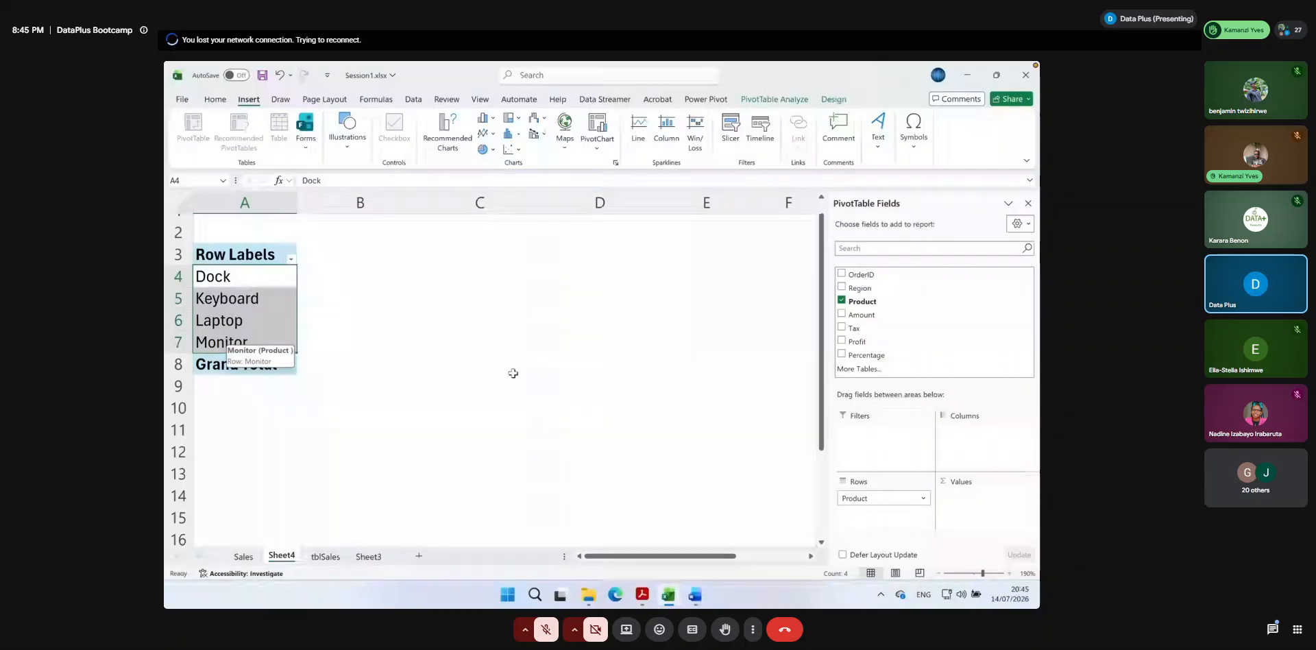
{"action": "left_click", "coordinate": [320, 259]}
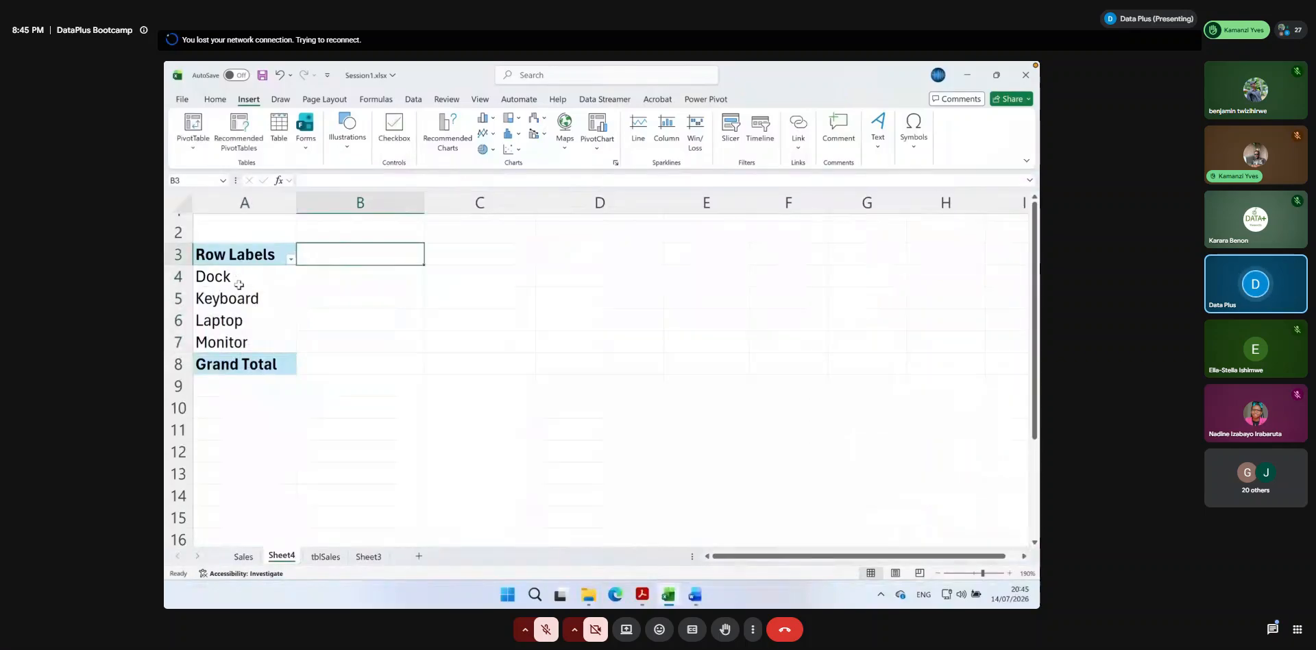
{"action": "left_click", "coordinate": [240, 276]}
{"action": "double_click", "coordinate": [231, 281]}
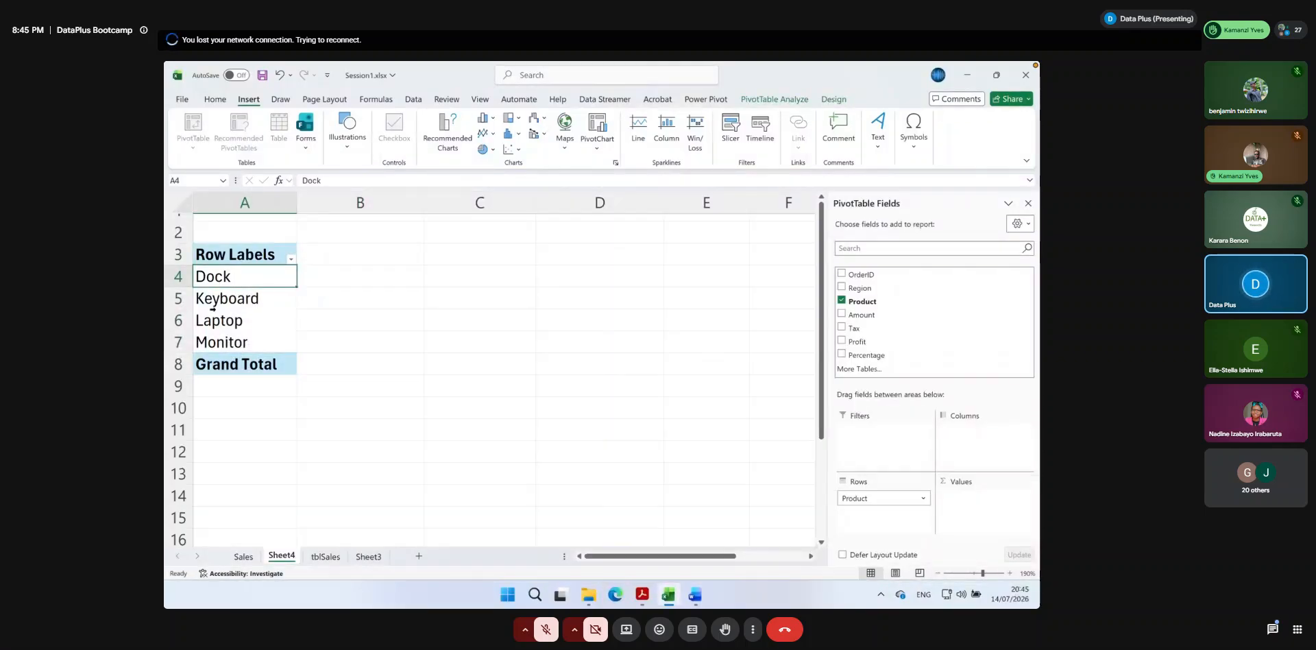
{"action": "key", "text": "Escape"}
{"action": "left_click", "coordinate": [234, 307]}
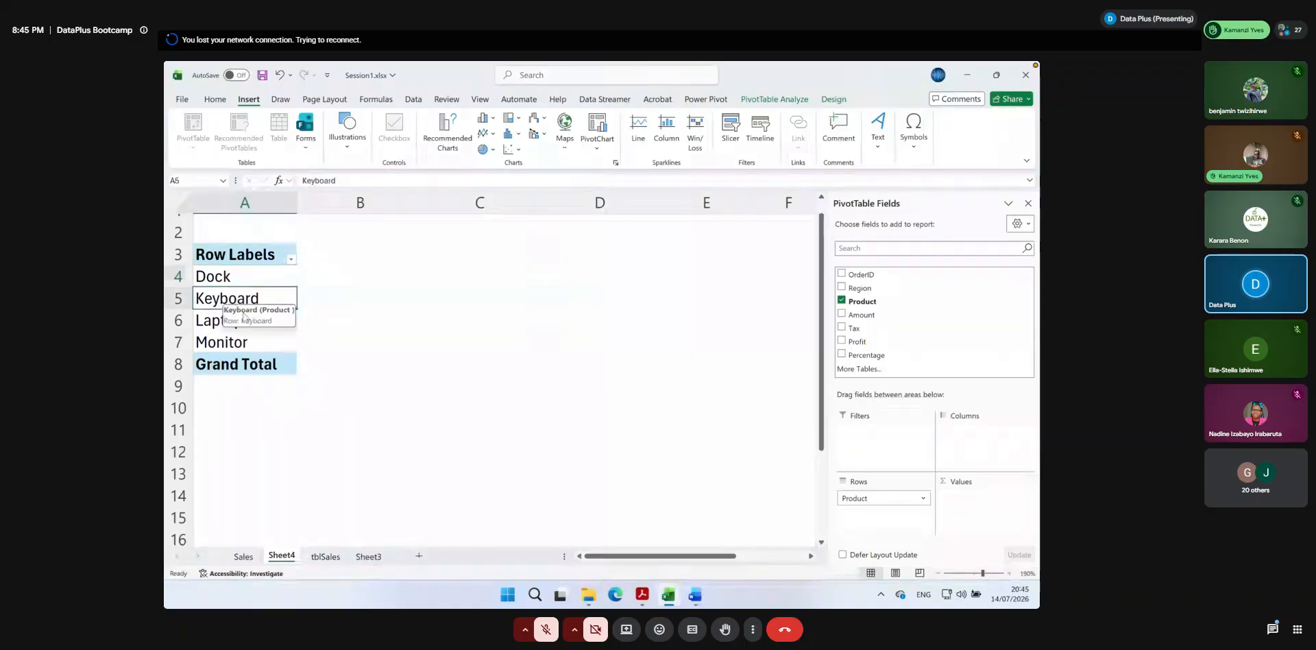
{"action": "left_click", "coordinate": [231, 328]}
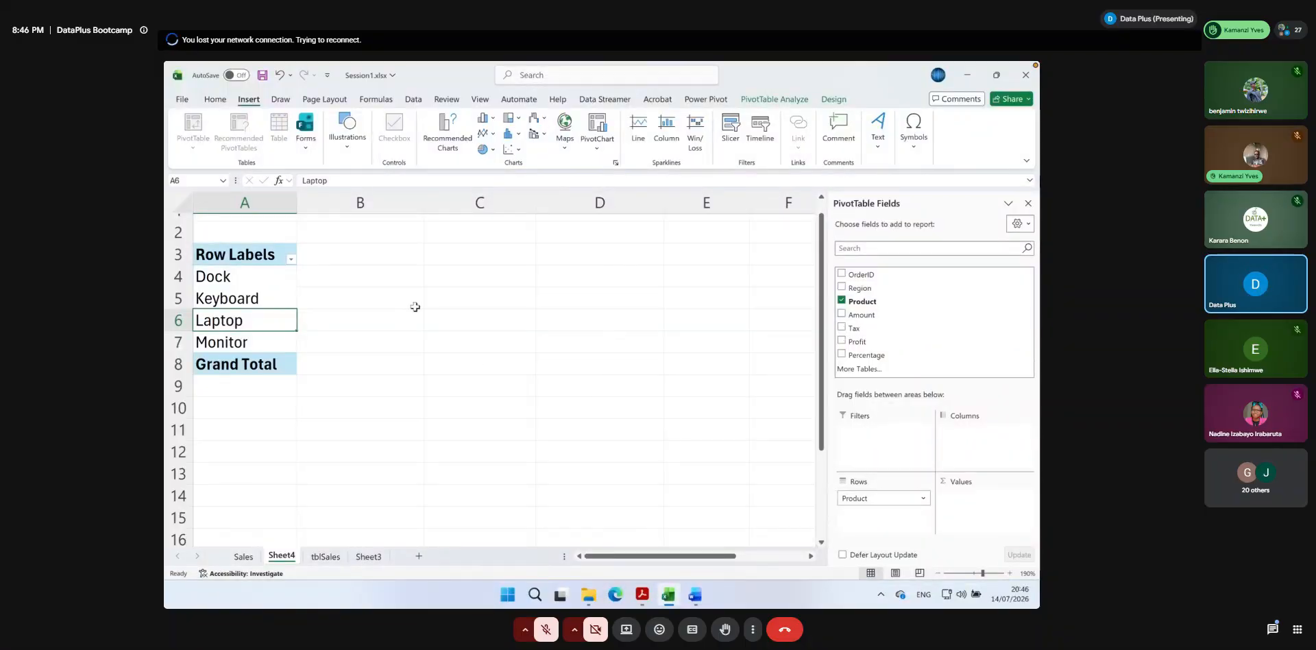
{"action": "left_click", "coordinate": [326, 252]}
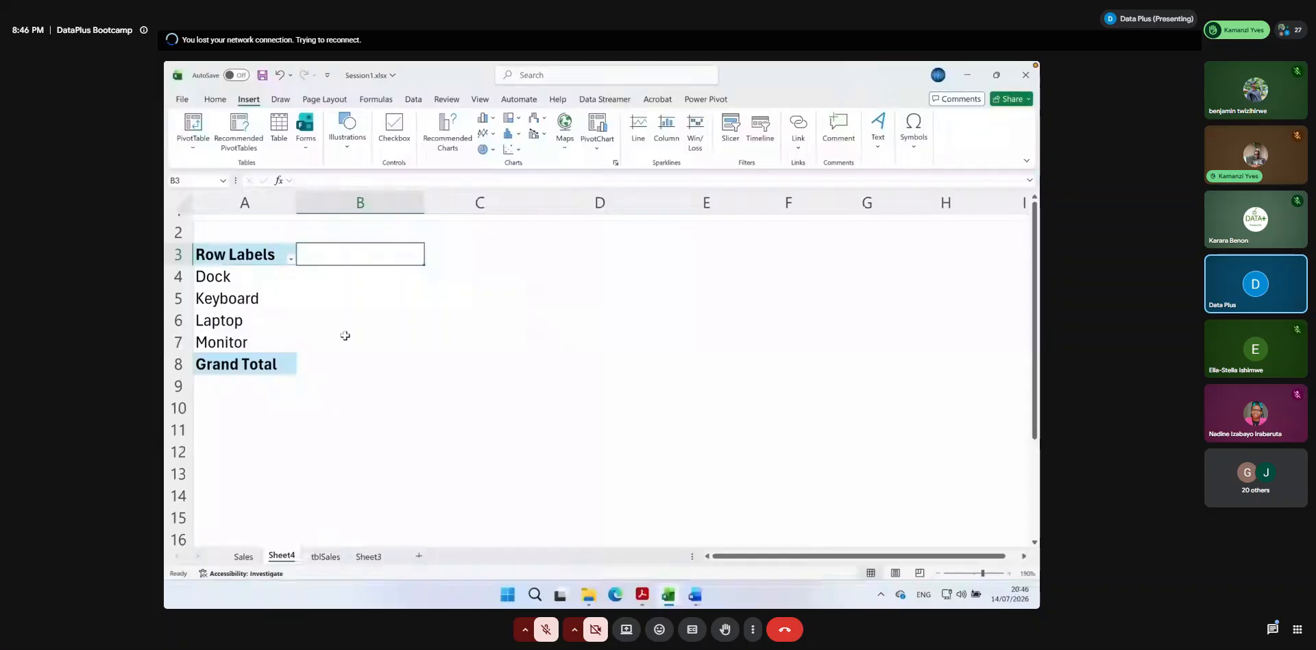
Add OrderID to the PivotTable values as a sum and inspect its Grand Total
{"action": "left_click", "coordinate": [247, 294]}
{"action": "left_click", "coordinate": [244, 275]}
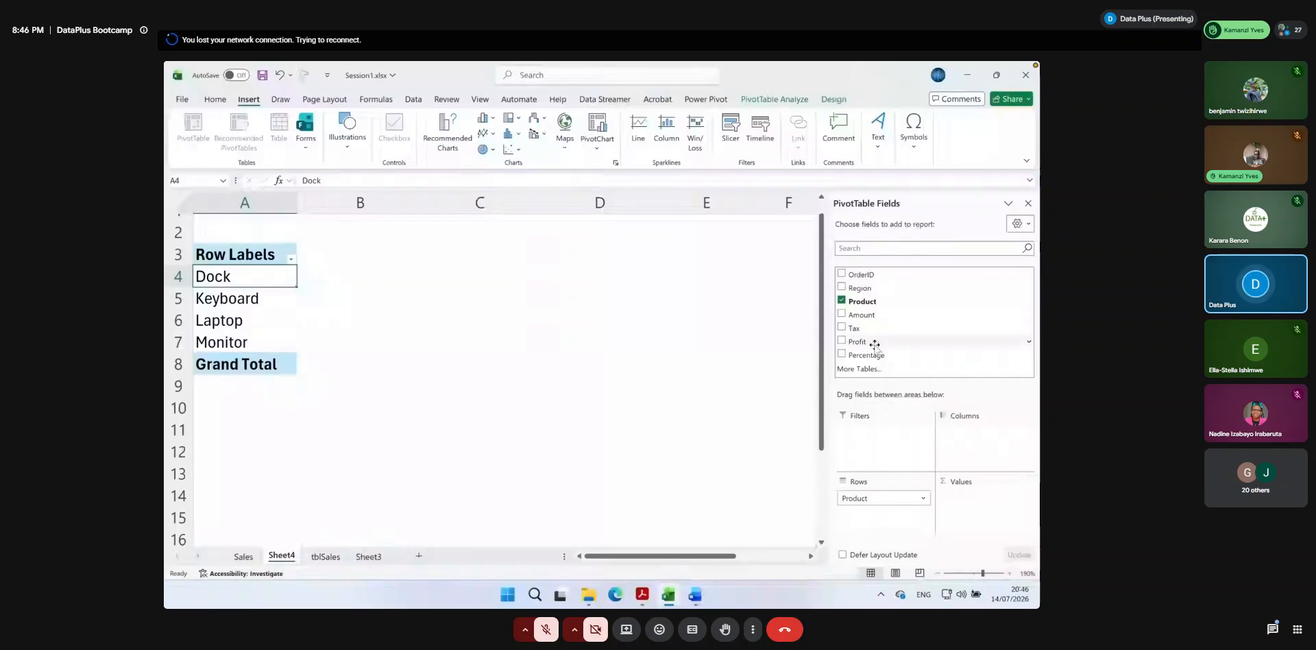
{"action": "left_click", "coordinate": [860, 274]}
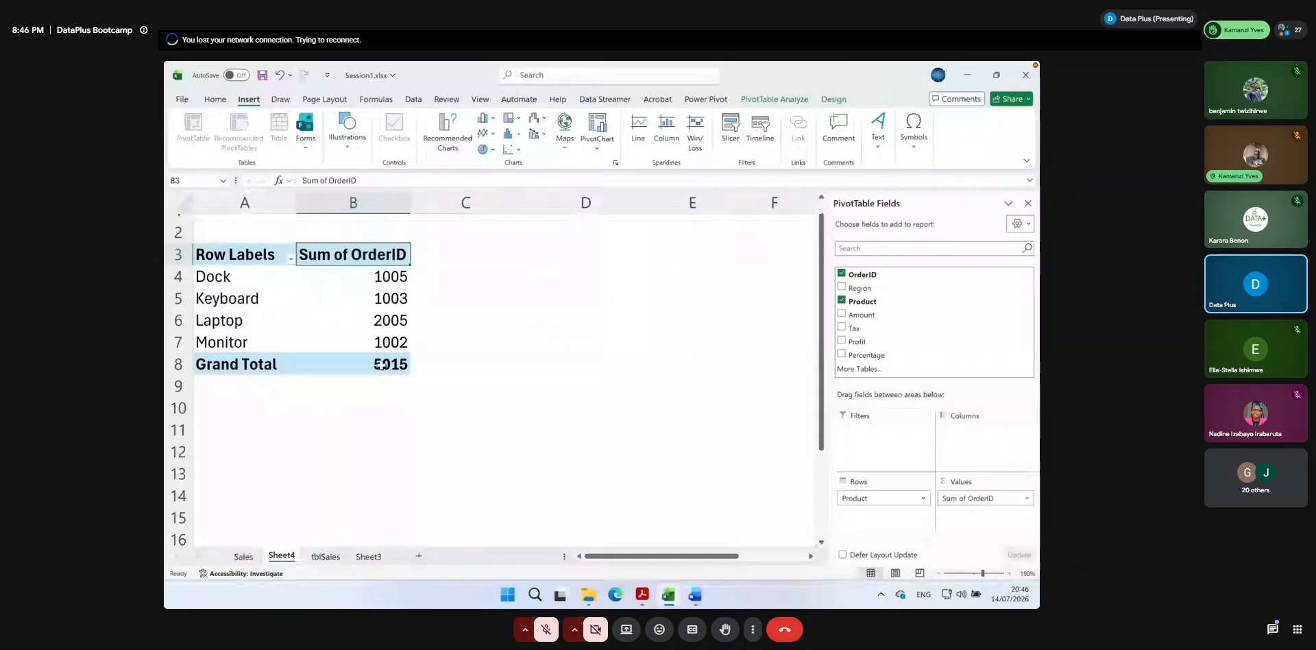
{"action": "left_click", "coordinate": [323, 368]}
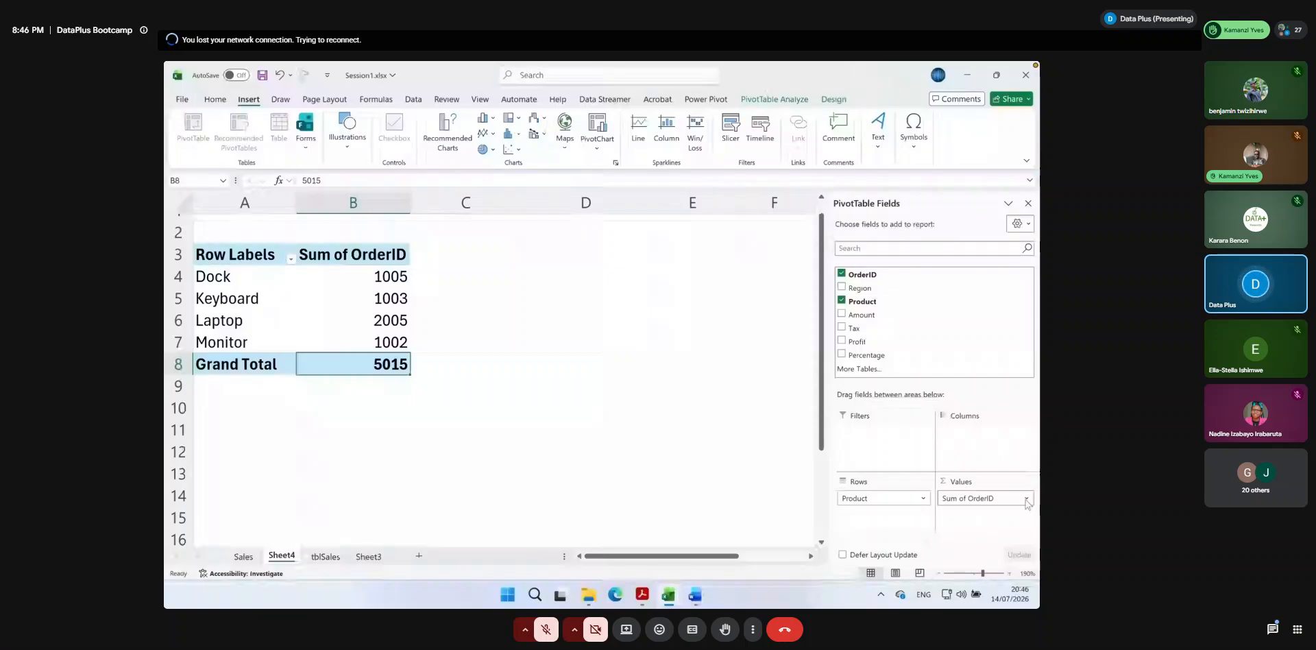
Change the OrderID value field in the PivotTable to summarize by Count instead of Sum
{"action": "key", "text": "super+plus"}
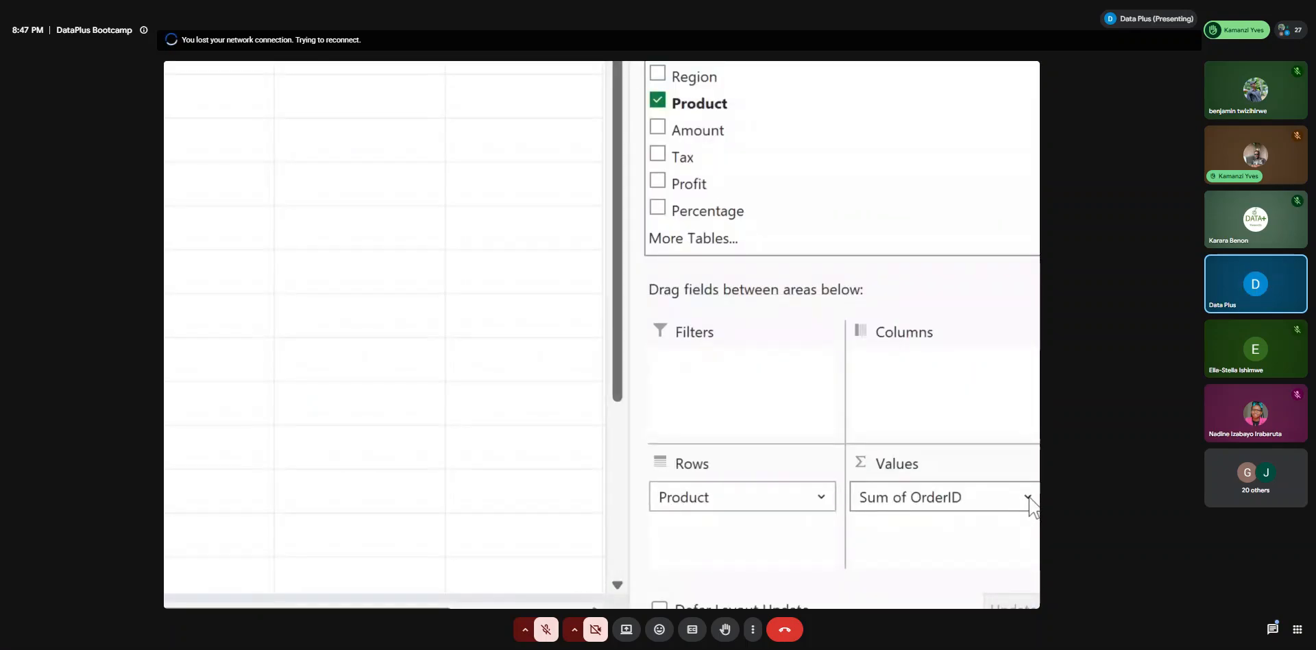
{"action": "left_click", "coordinate": [1028, 497]}
{"action": "left_click", "coordinate": [1029, 498]}
{"action": "left_click", "coordinate": [1029, 497]}
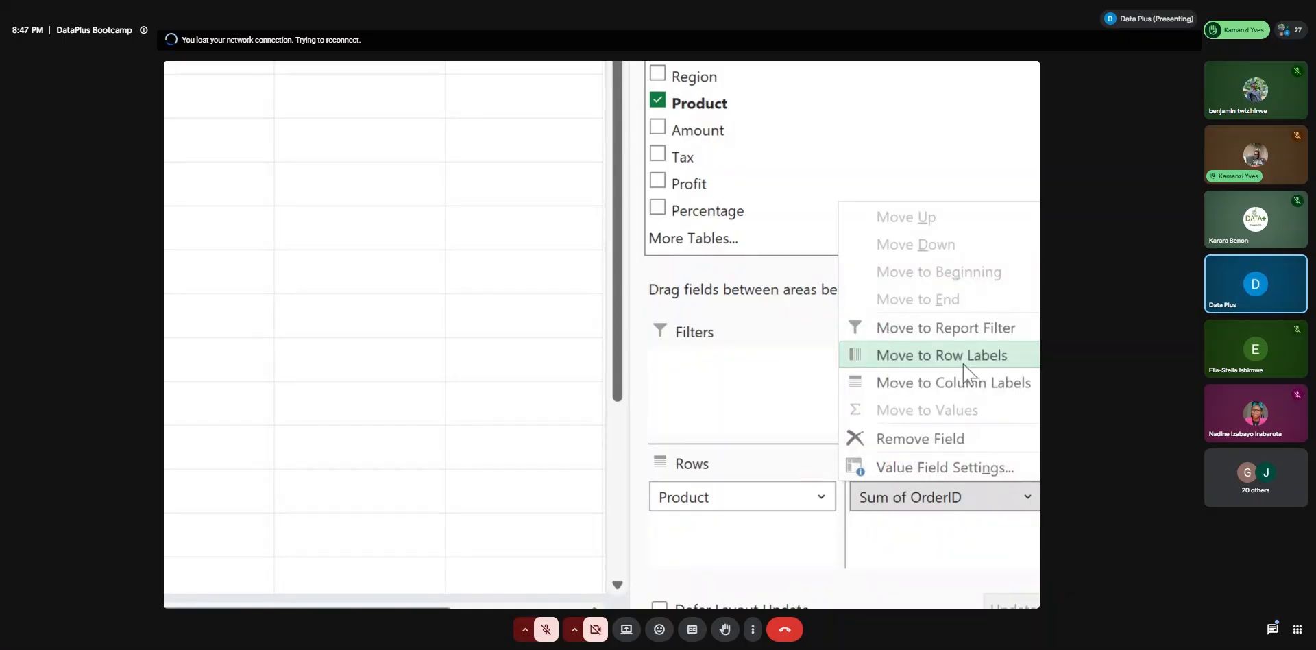
{"action": "left_click", "coordinate": [925, 473]}
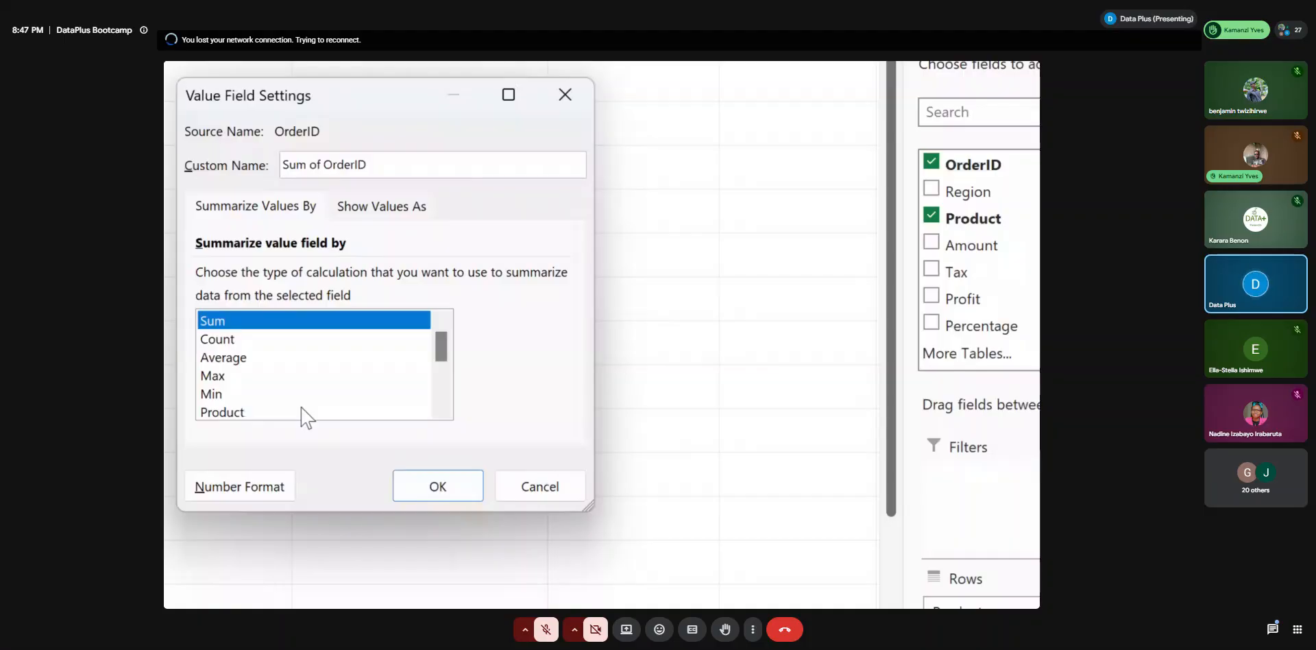
{"action": "left_click", "coordinate": [224, 340]}
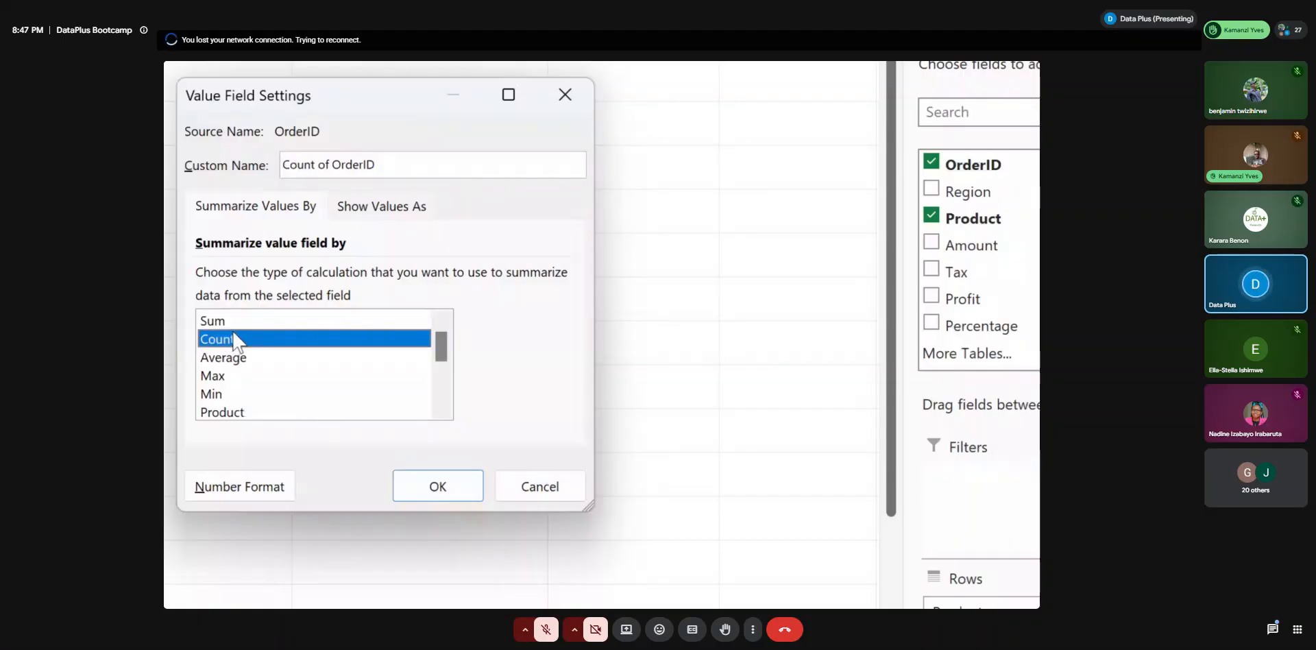
{"action": "left_click", "coordinate": [436, 486]}
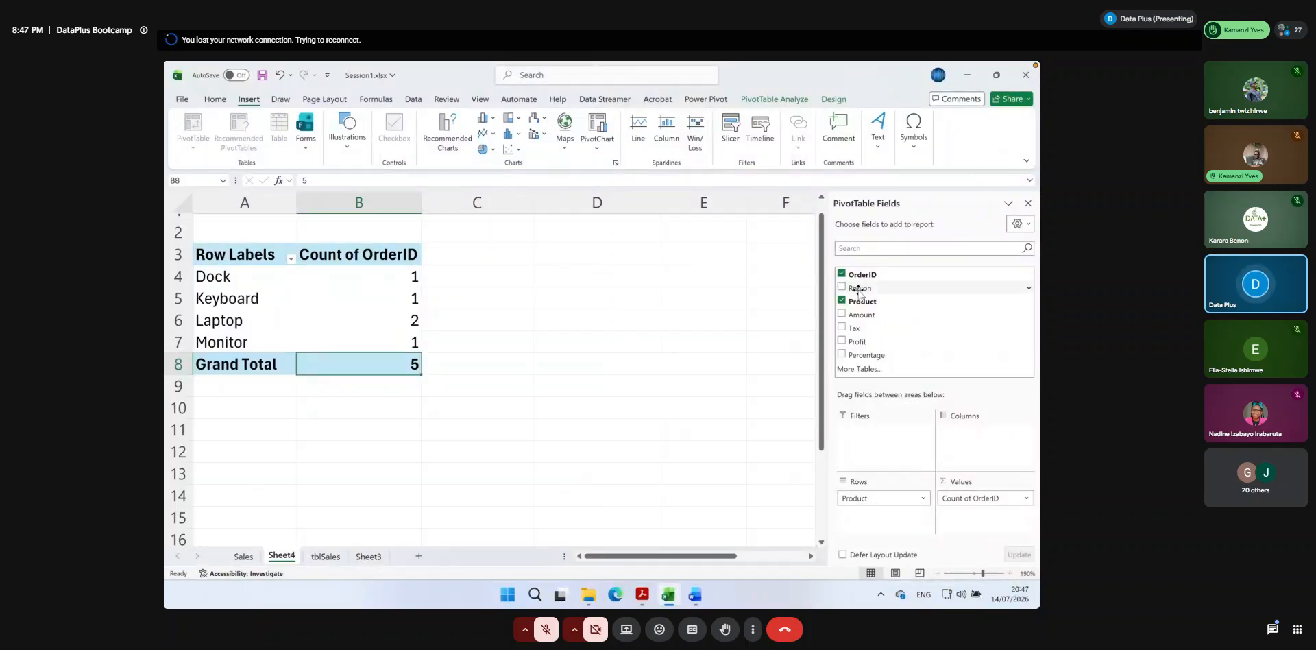
Replace OrderID in the PivotTable values with Region as a count and Amount as a sum
{"action": "left_click", "coordinate": [1026, 502]}
{"action": "left_click", "coordinate": [991, 472]}
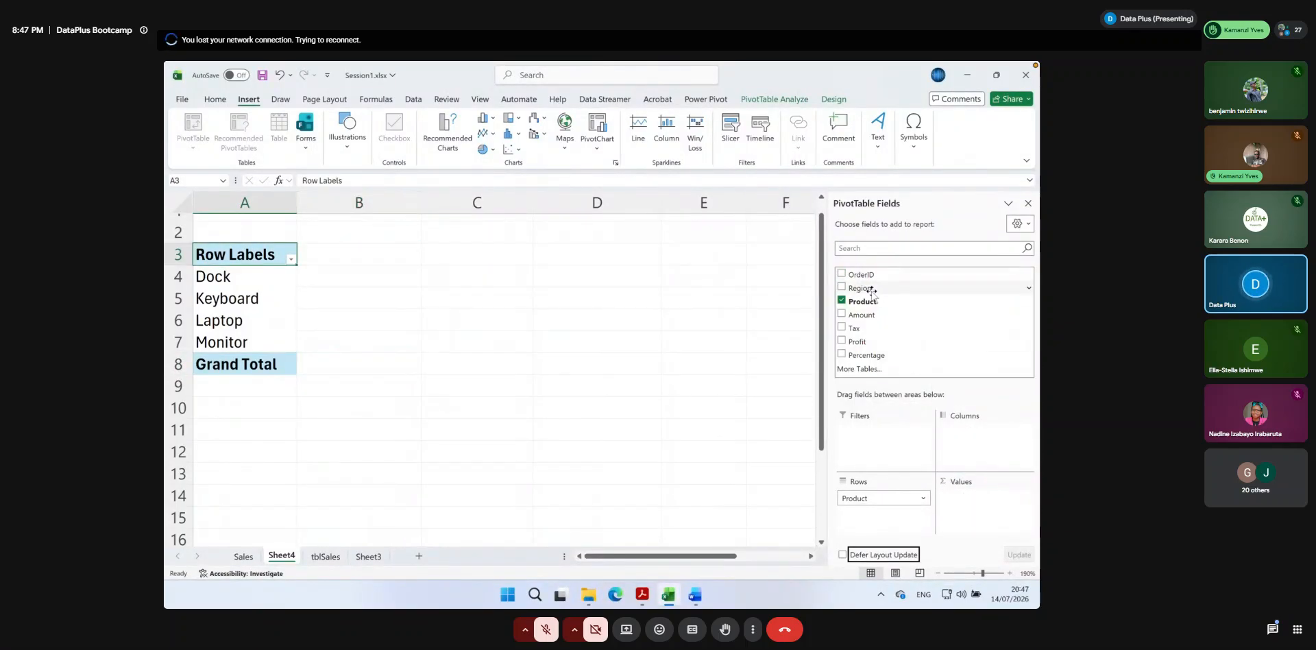
{"action": "left_click_drag", "start_coordinate": [860, 289], "coordinate": [973, 498]}
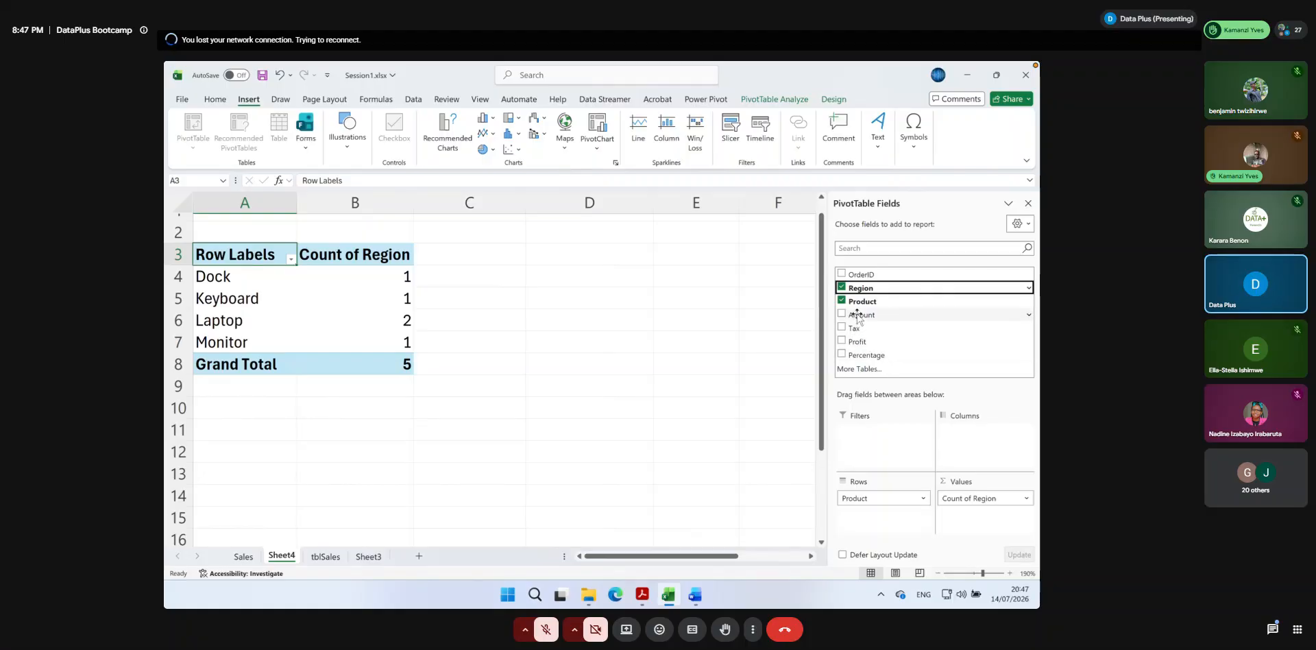
{"action": "left_click_drag", "start_coordinate": [857, 316], "coordinate": [982, 511]}
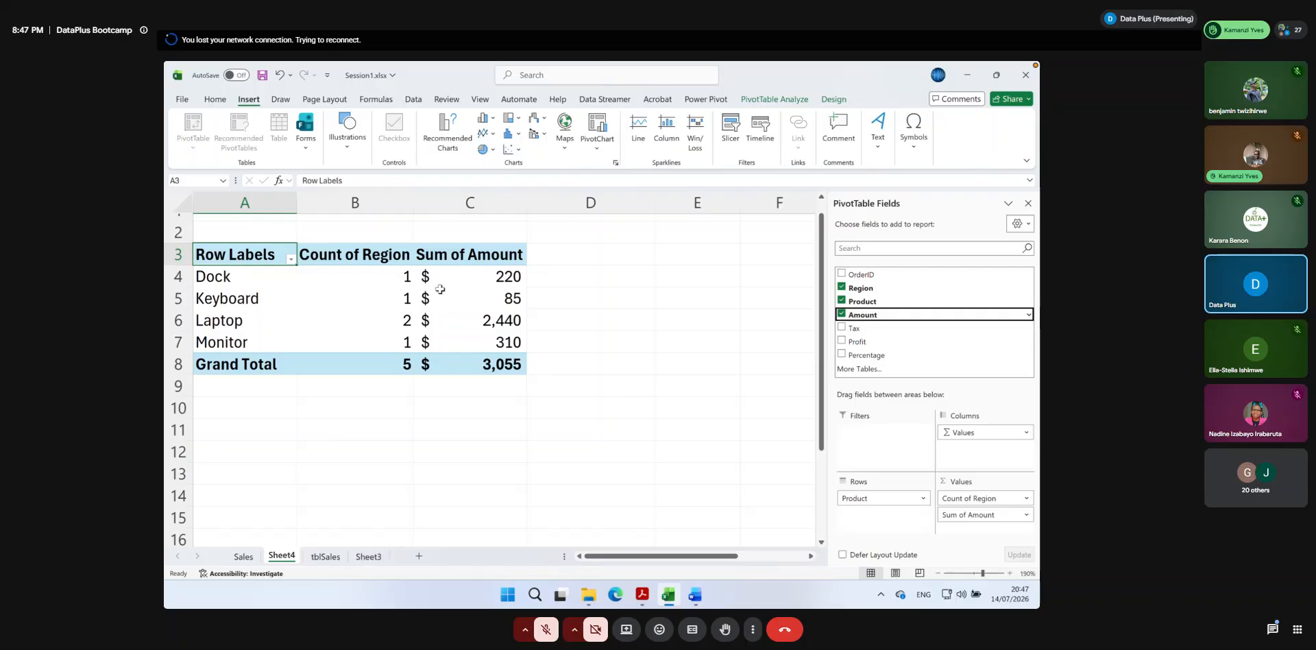
{"action": "left_click", "coordinate": [350, 275]}
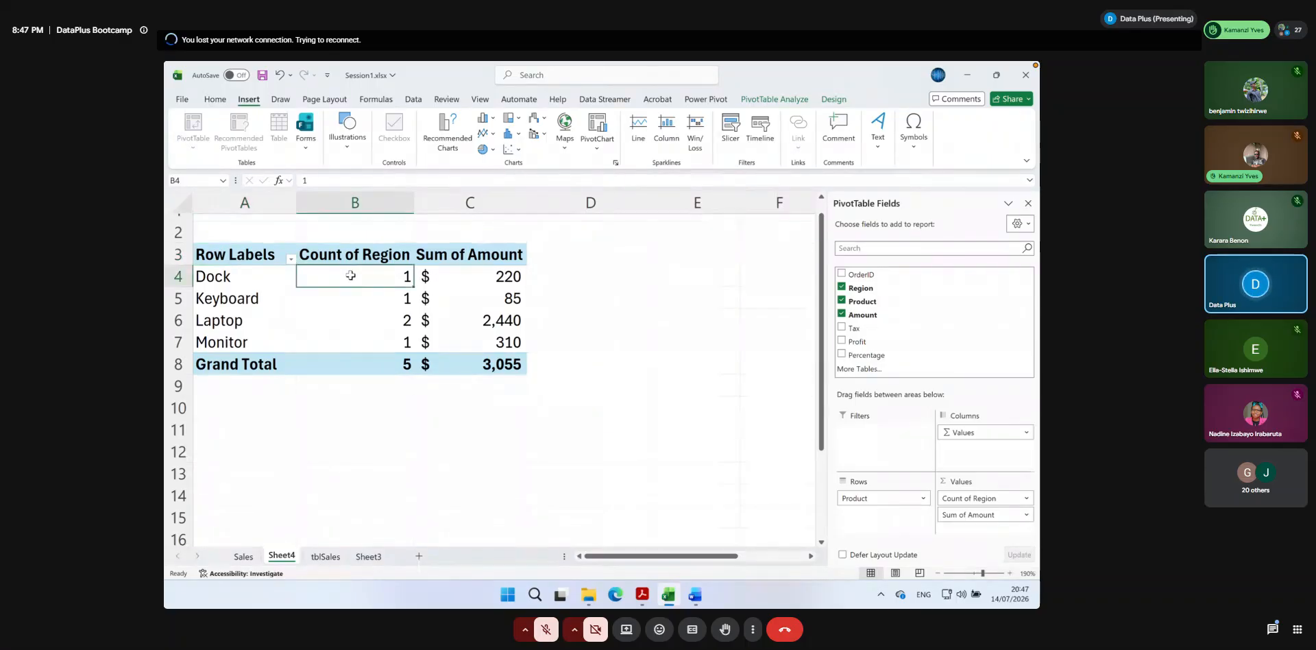
{"action": "left_click", "coordinate": [486, 275]}
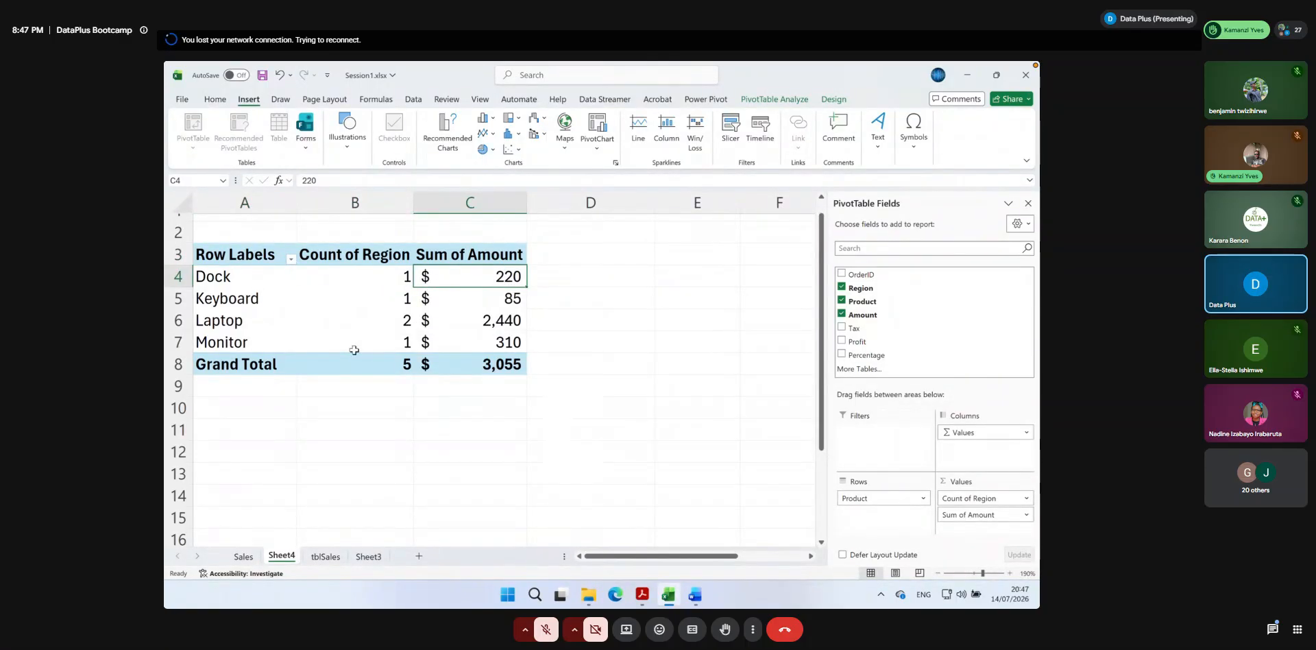
{"action": "mouse_move", "coordinate": [353, 350]}
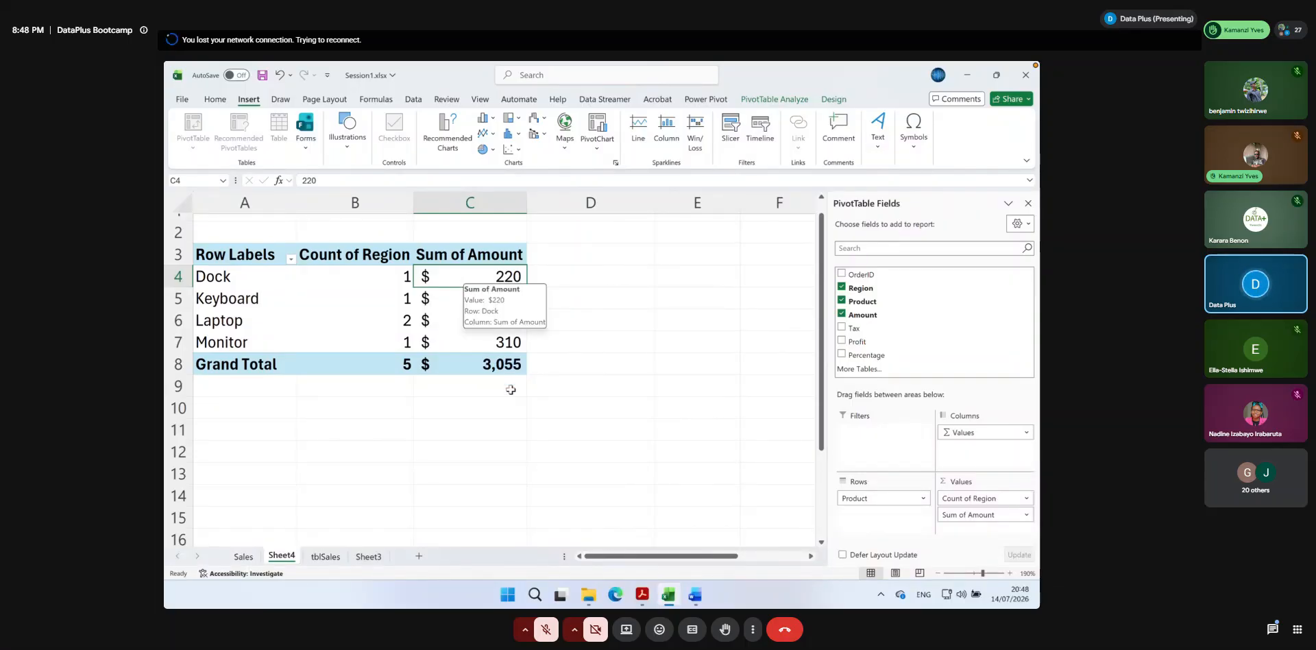
Sort the PivotTable's products by Sum of Amount from largest to smallest
{"action": "left_click", "coordinate": [440, 299]}
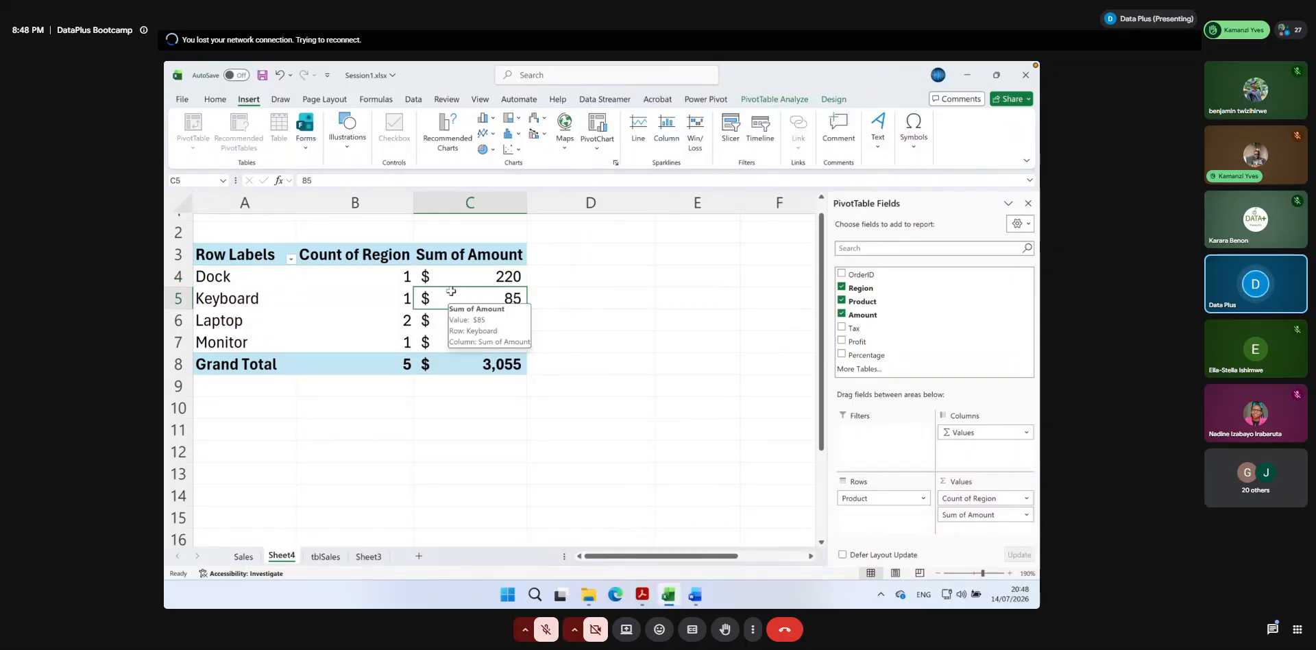
{"action": "right_click", "coordinate": [451, 278]}
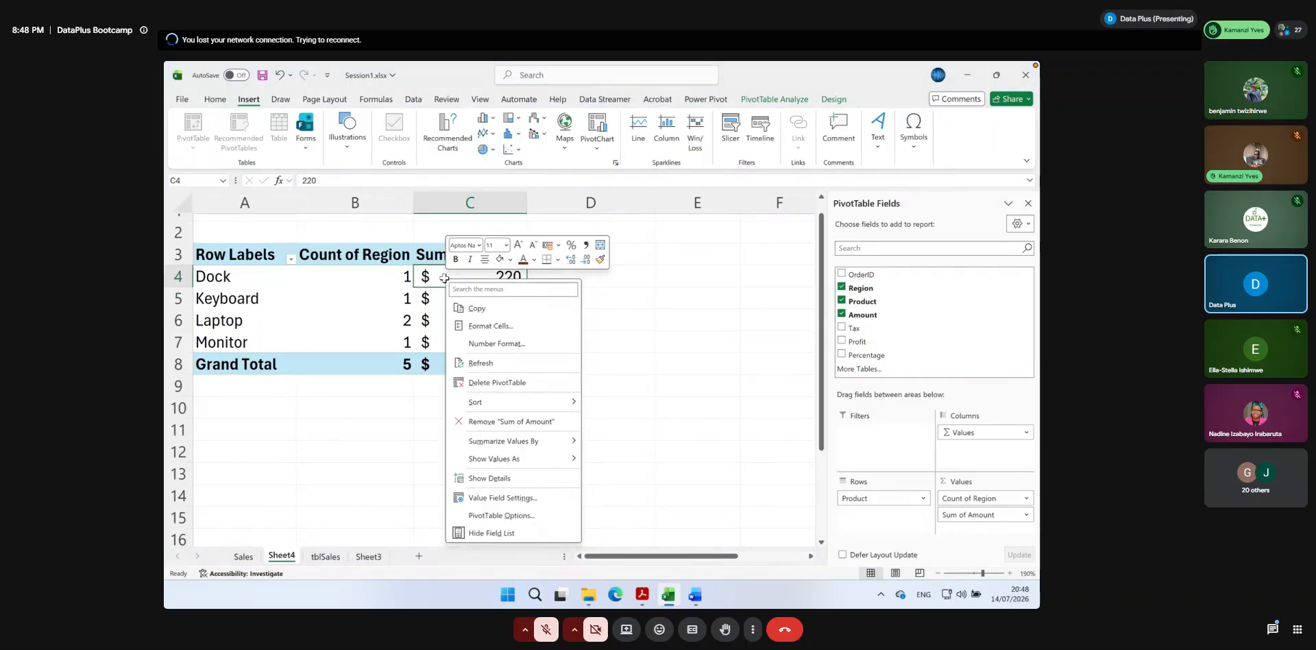
{"action": "left_click", "coordinate": [436, 278]}
{"action": "right_click", "coordinate": [435, 279]}
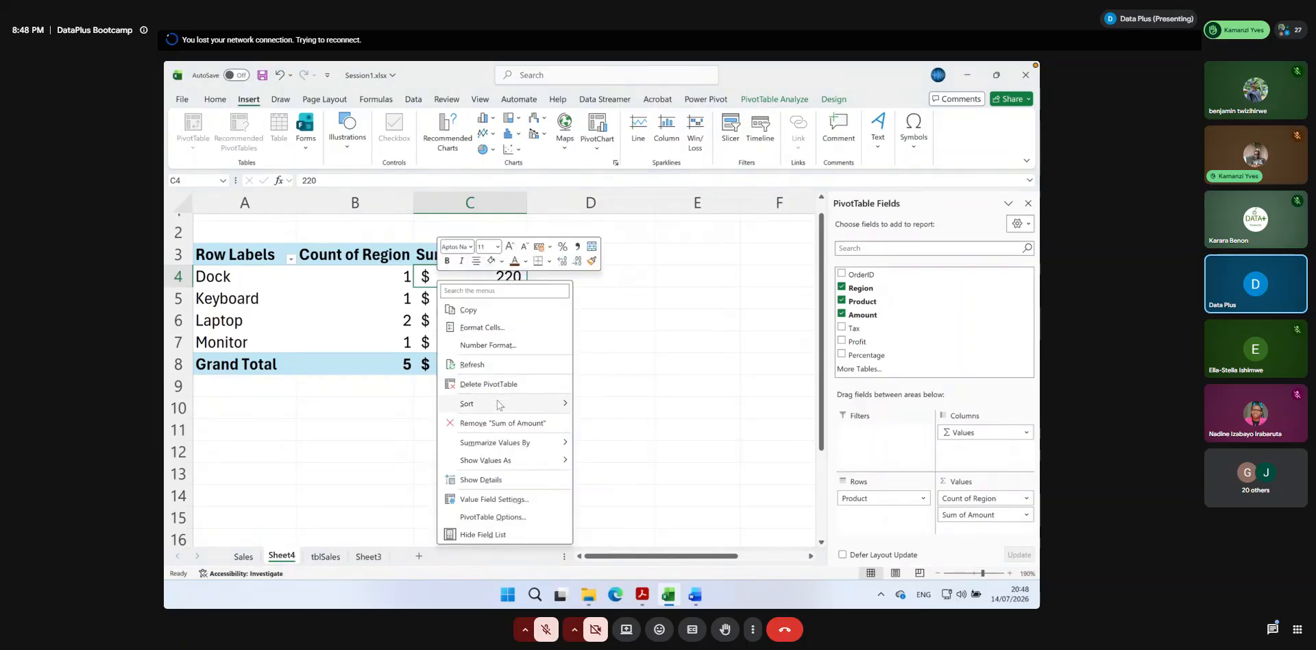
{"action": "mouse_move", "coordinate": [495, 404]}
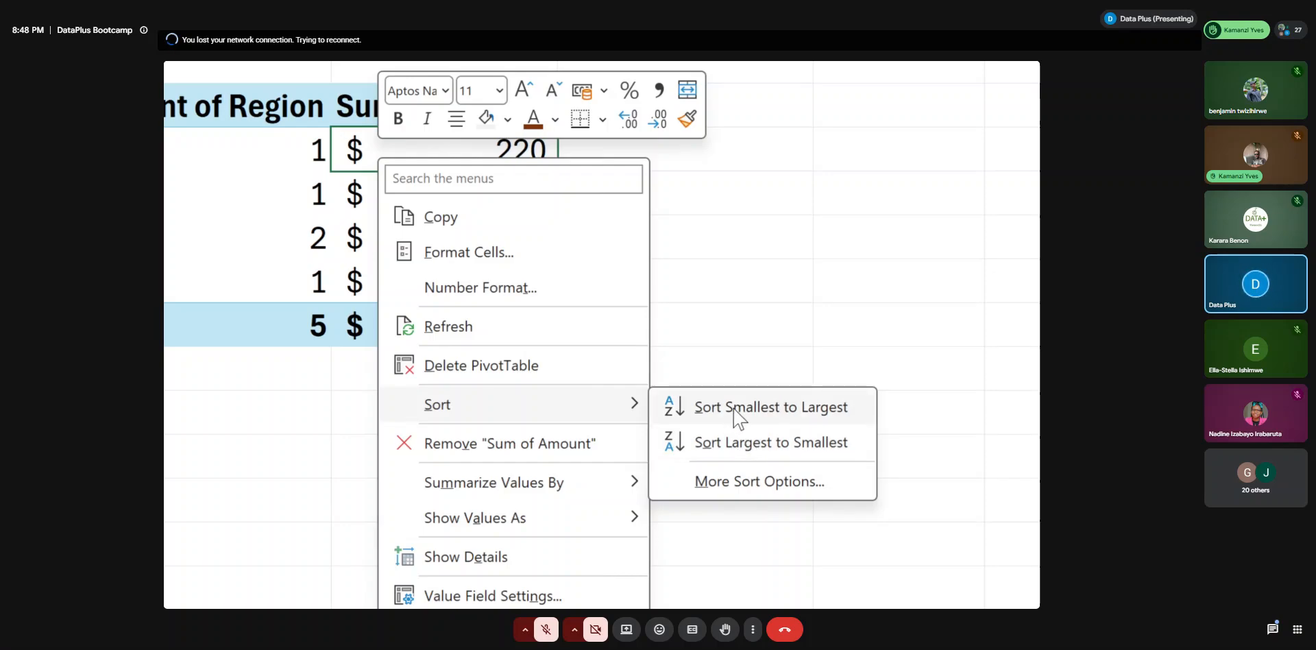
{"action": "left_click", "coordinate": [717, 447]}
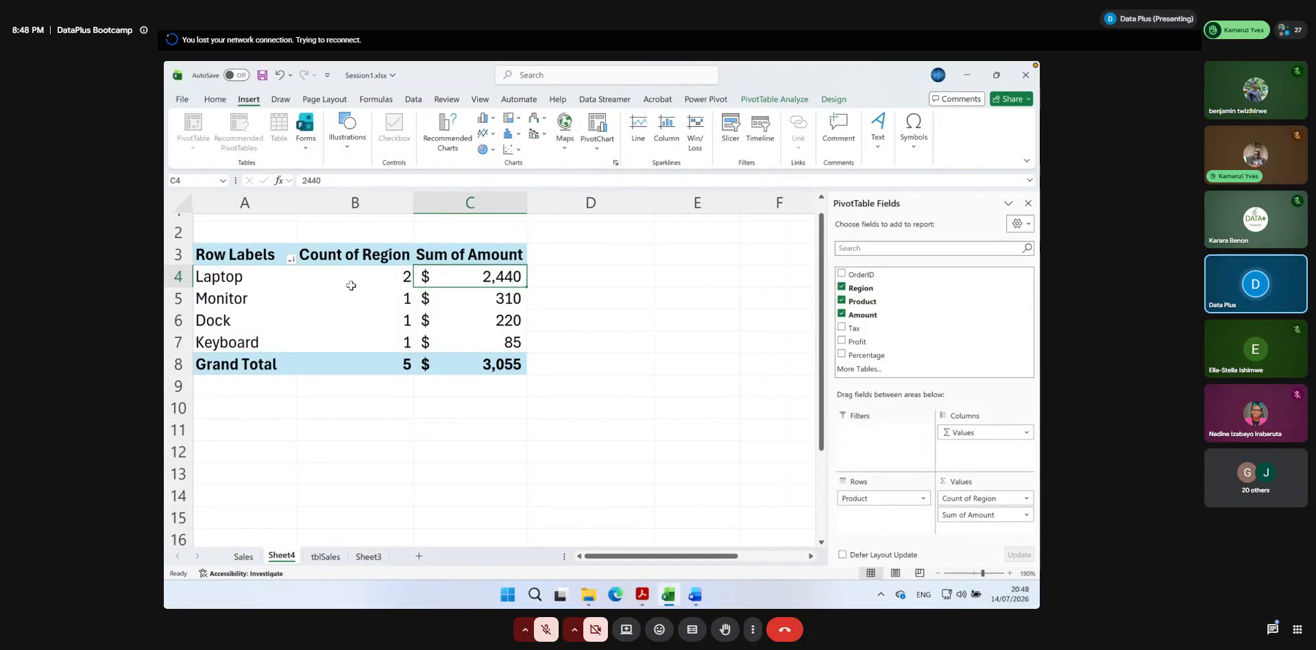
Review the ranking of Laptop, Monitor, Dock and Keyboard against their amounts in the sorted PivotTable
{"action": "mouse_move", "coordinate": [411, 328]}
{"action": "mouse_move", "coordinate": [334, 340]}
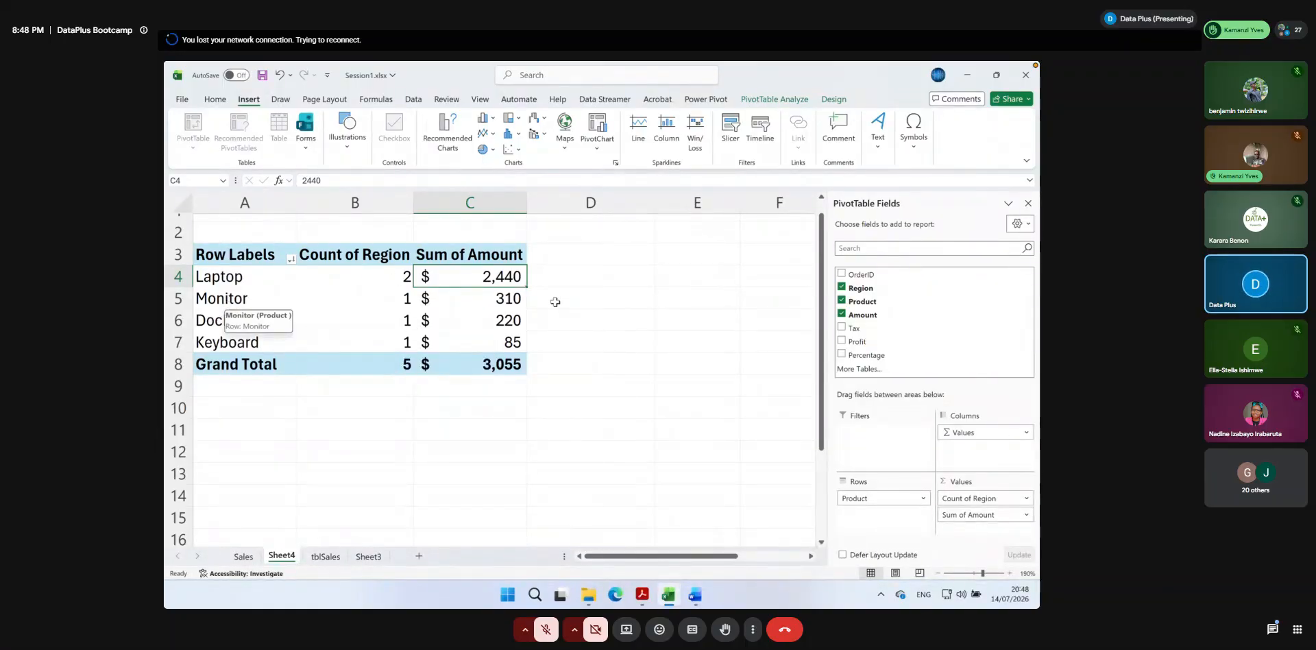
{"action": "left_click", "coordinate": [484, 303]}
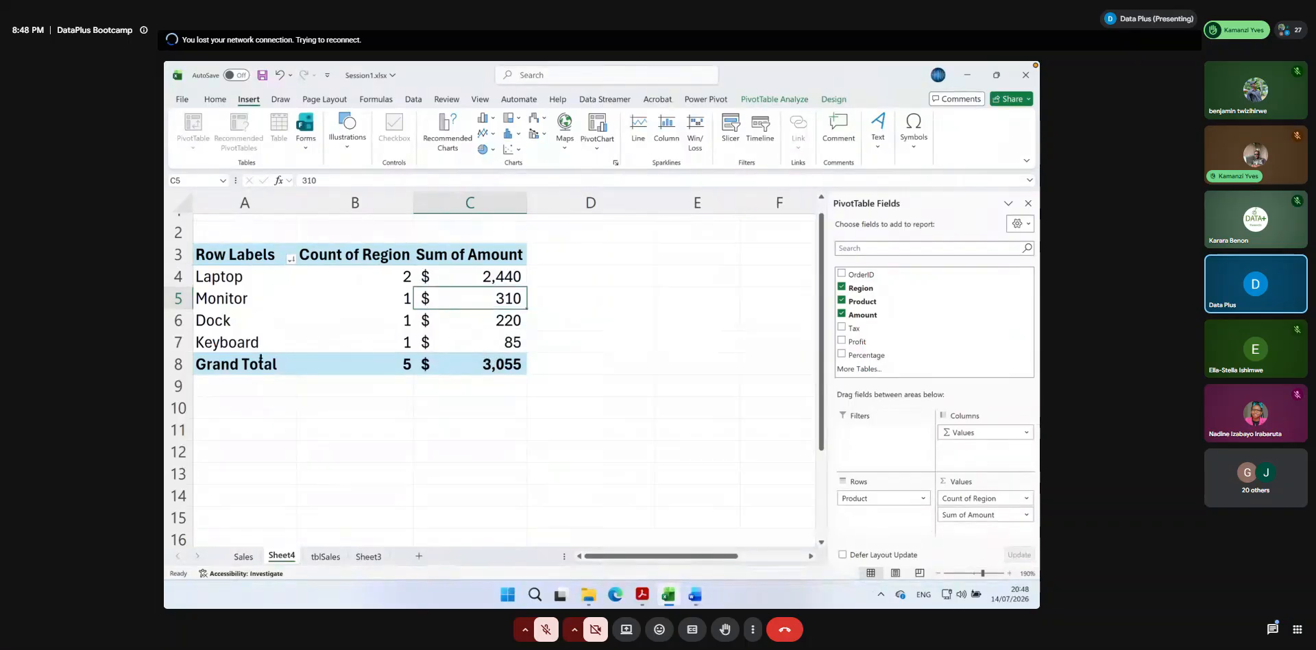
{"action": "left_click", "coordinate": [229, 319]}
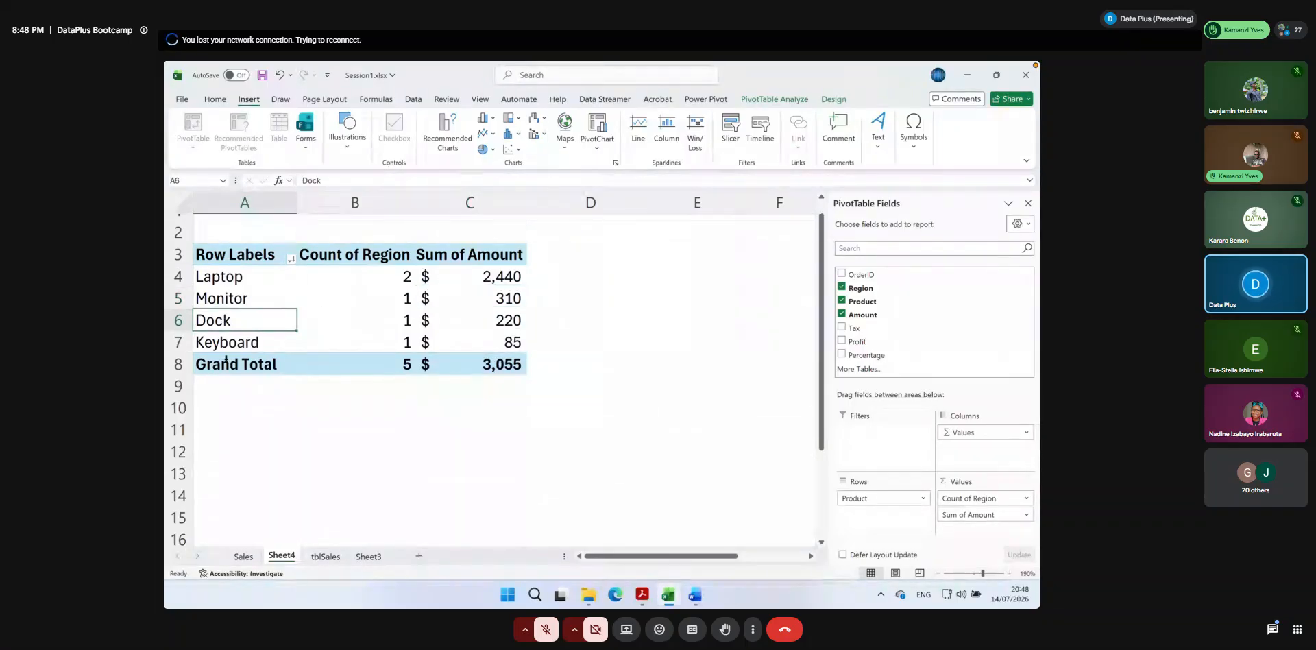
{"action": "left_click", "coordinate": [233, 346]}
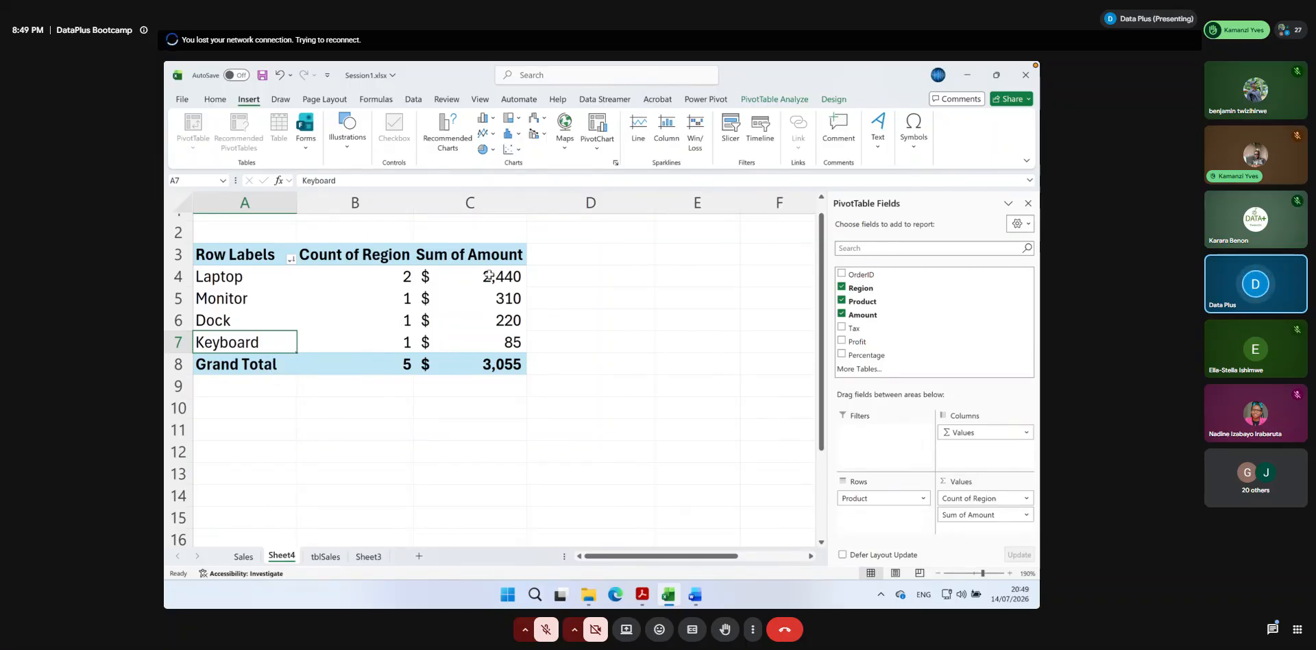
{"action": "left_click", "coordinate": [224, 279]}
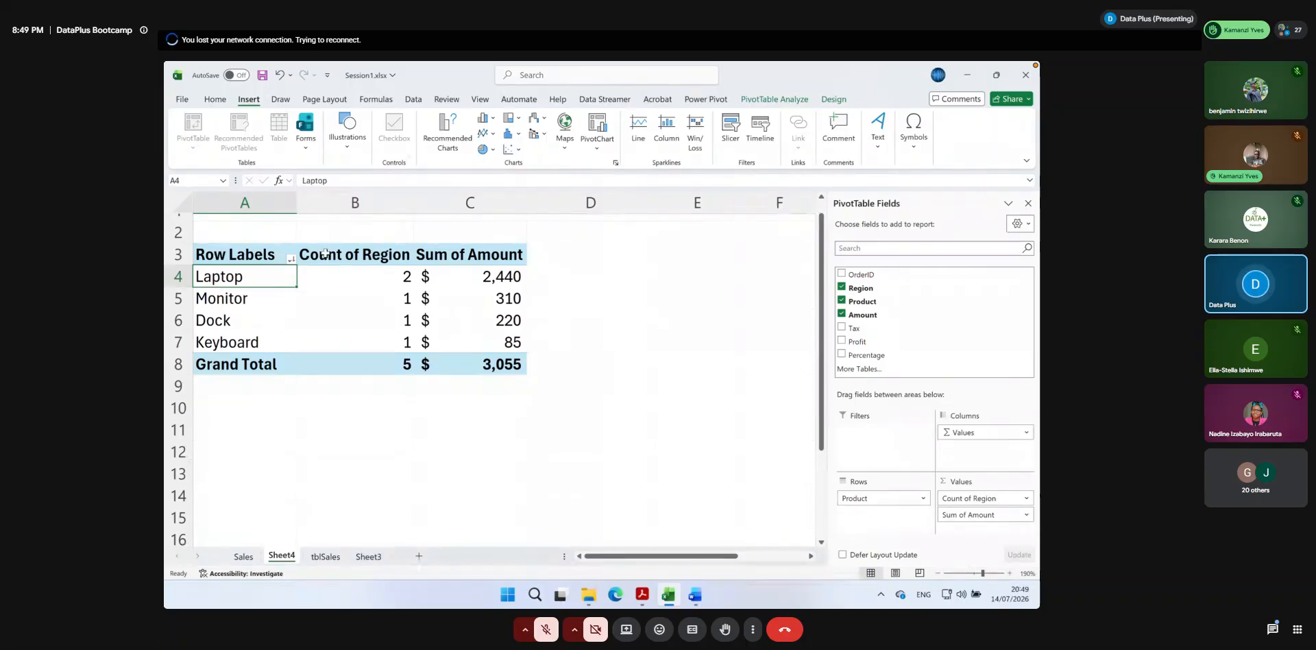
Remove the Count of Region field from the PivotTable values, keeping only Sum of Amount
{"action": "left_click", "coordinate": [351, 203]}
{"action": "left_click", "coordinate": [384, 356]}
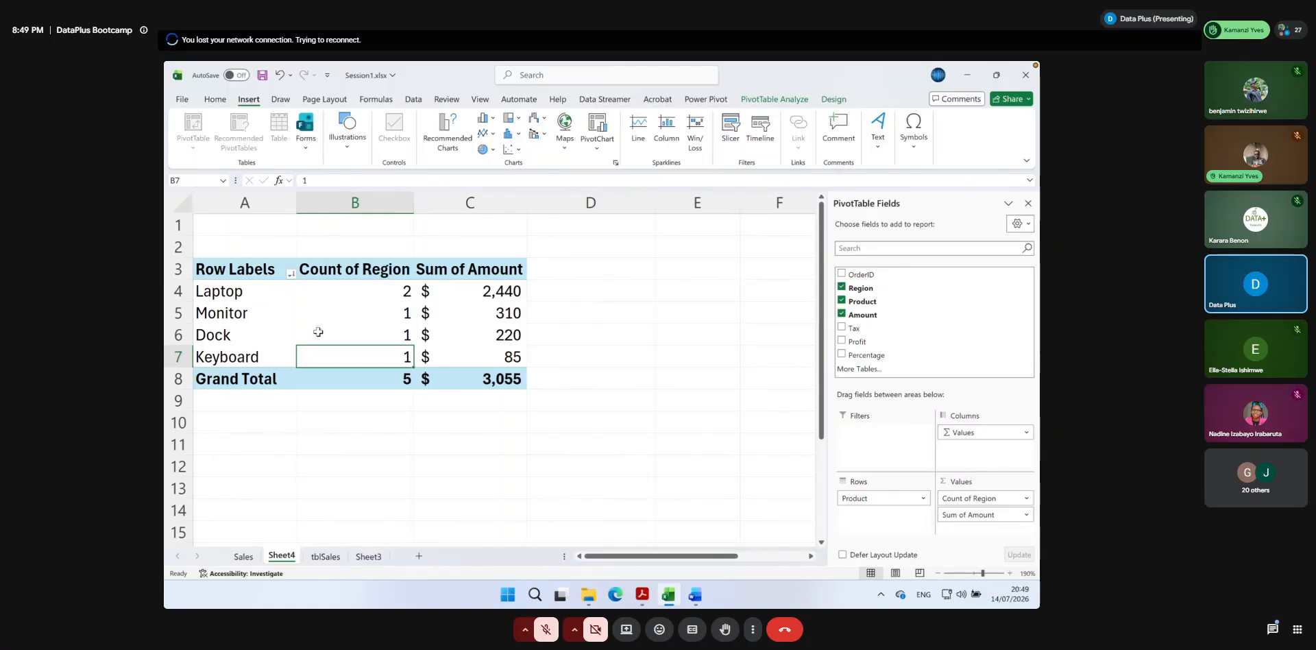
{"action": "mouse_move", "coordinate": [318, 332]}
{"action": "mouse_move", "coordinate": [375, 348]}
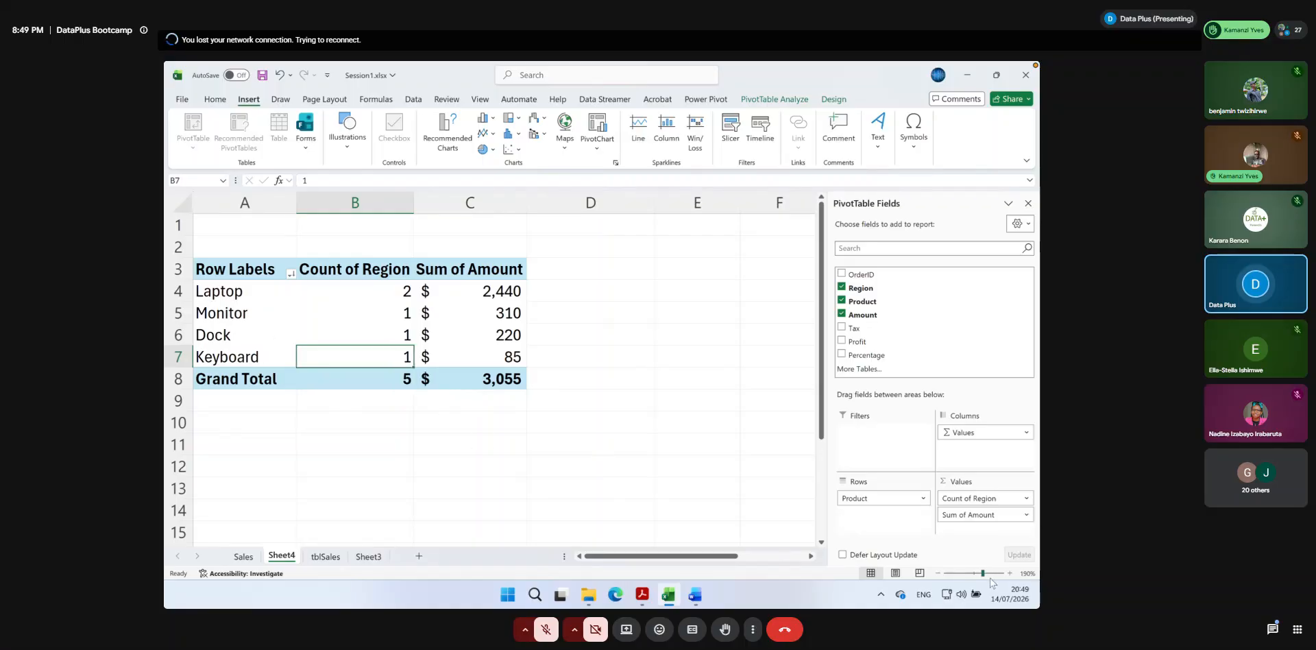
{"action": "left_click", "coordinate": [1027, 499]}
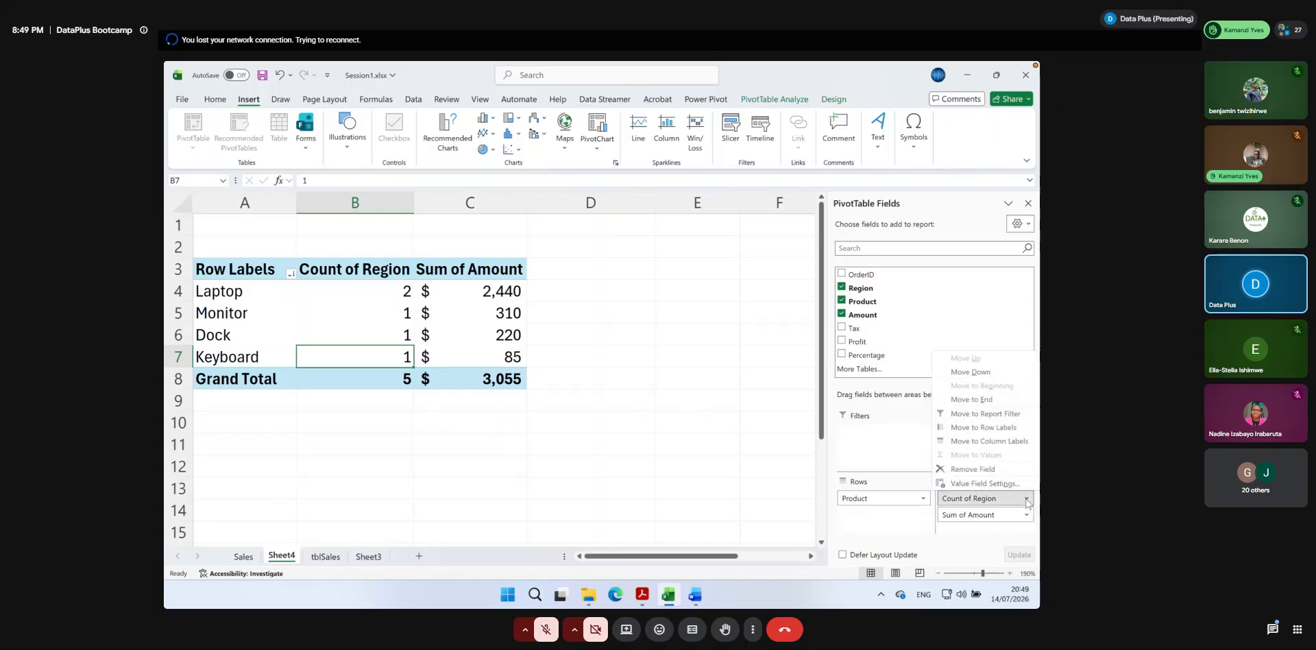
{"action": "left_click", "coordinate": [972, 470]}
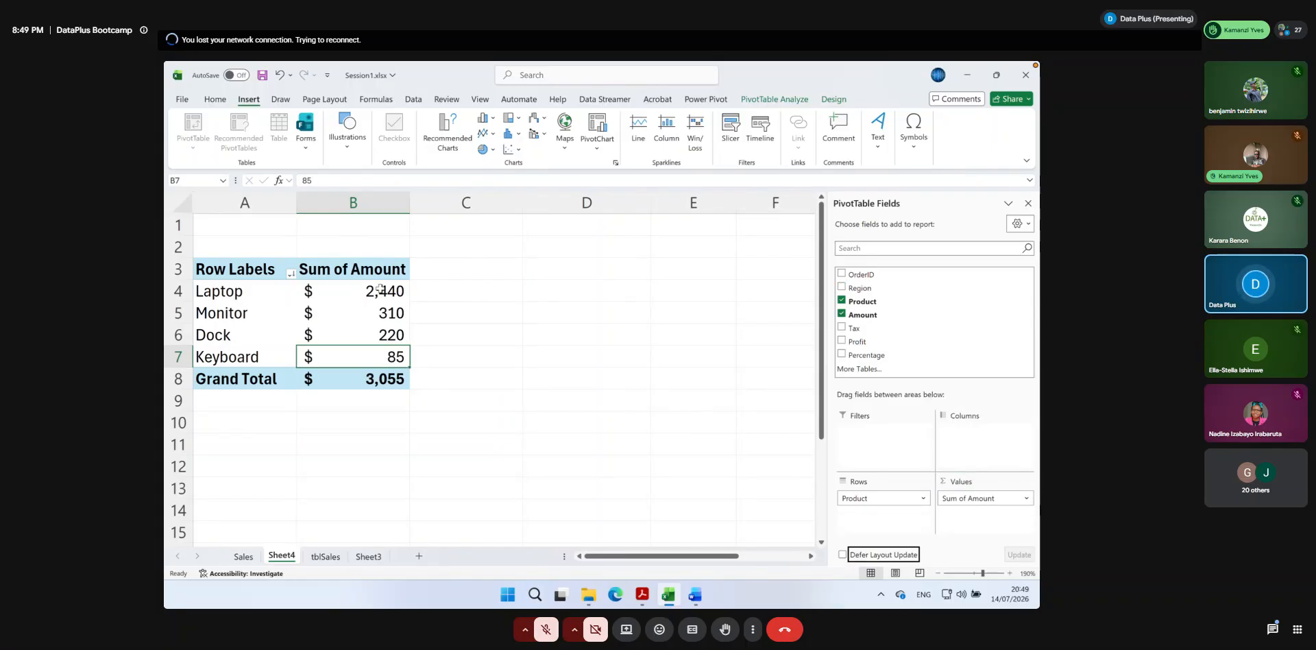
Compare the Column, Pie and Bar chart previews for the PivotTable and insert a Clustered Bar PivotChart of Amount by Product
{"action": "left_click", "coordinate": [245, 294]}
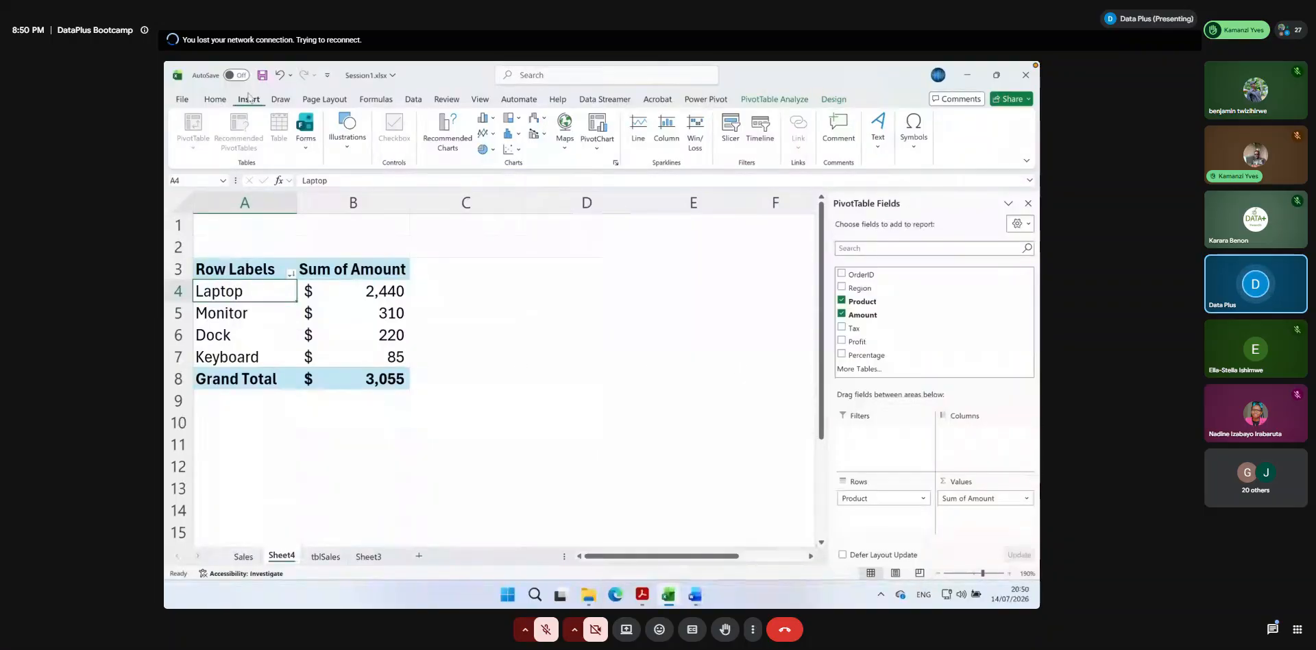
{"action": "left_click", "coordinate": [484, 118]}
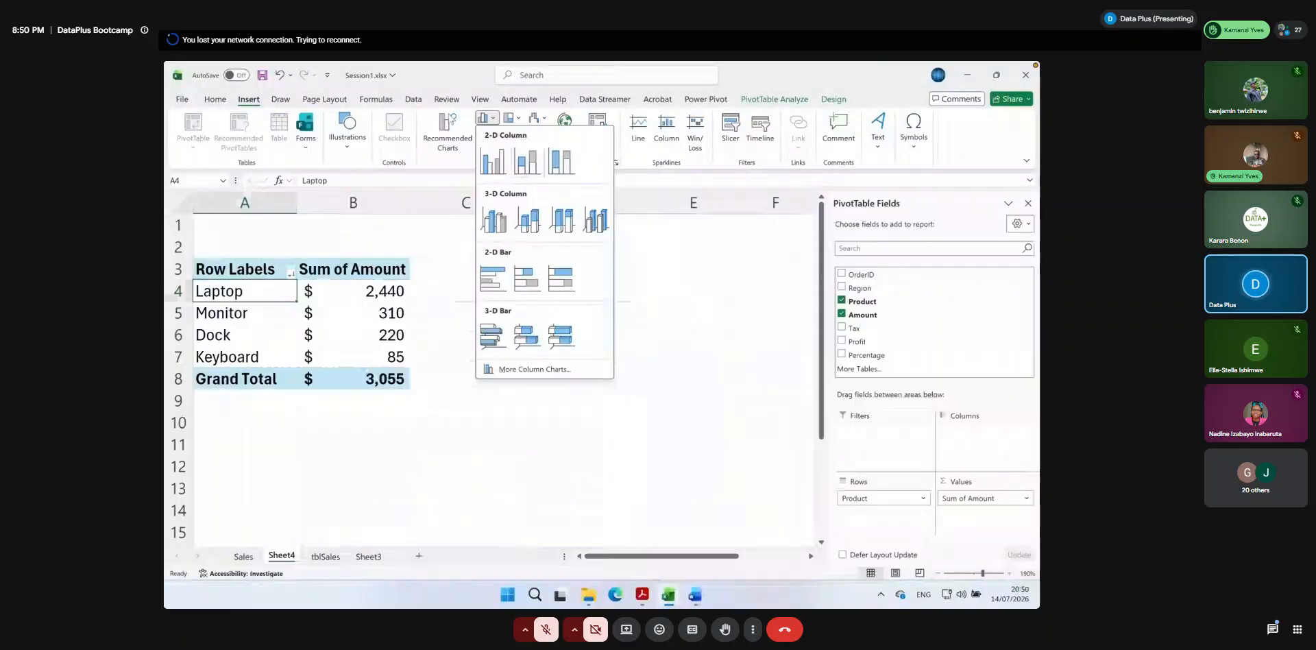
{"action": "left_click", "coordinate": [445, 124]}
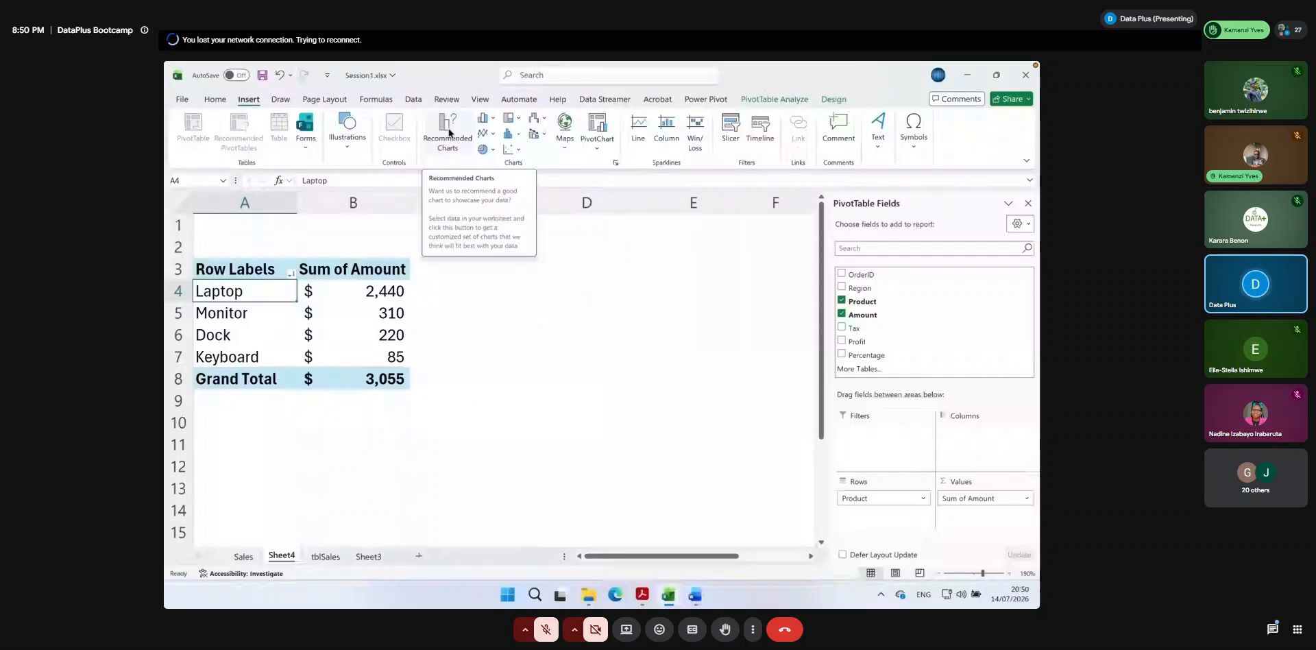
{"action": "left_click", "coordinate": [450, 137]}
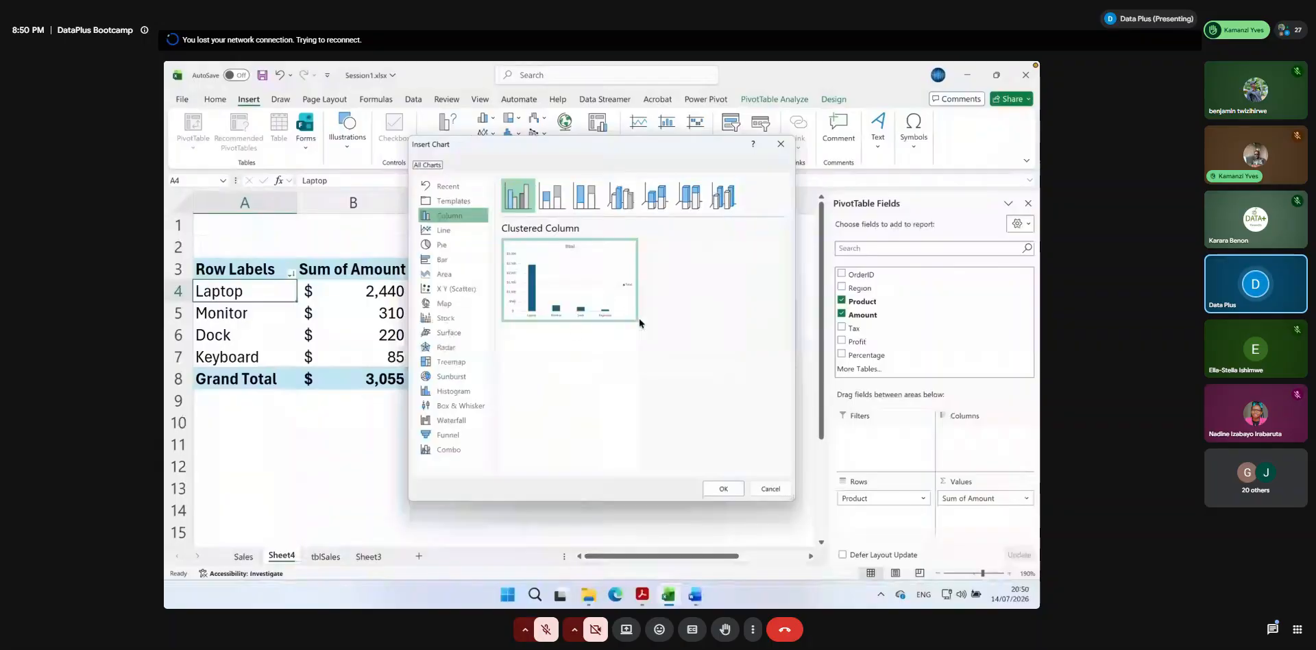
{"action": "left_click", "coordinate": [444, 246]}
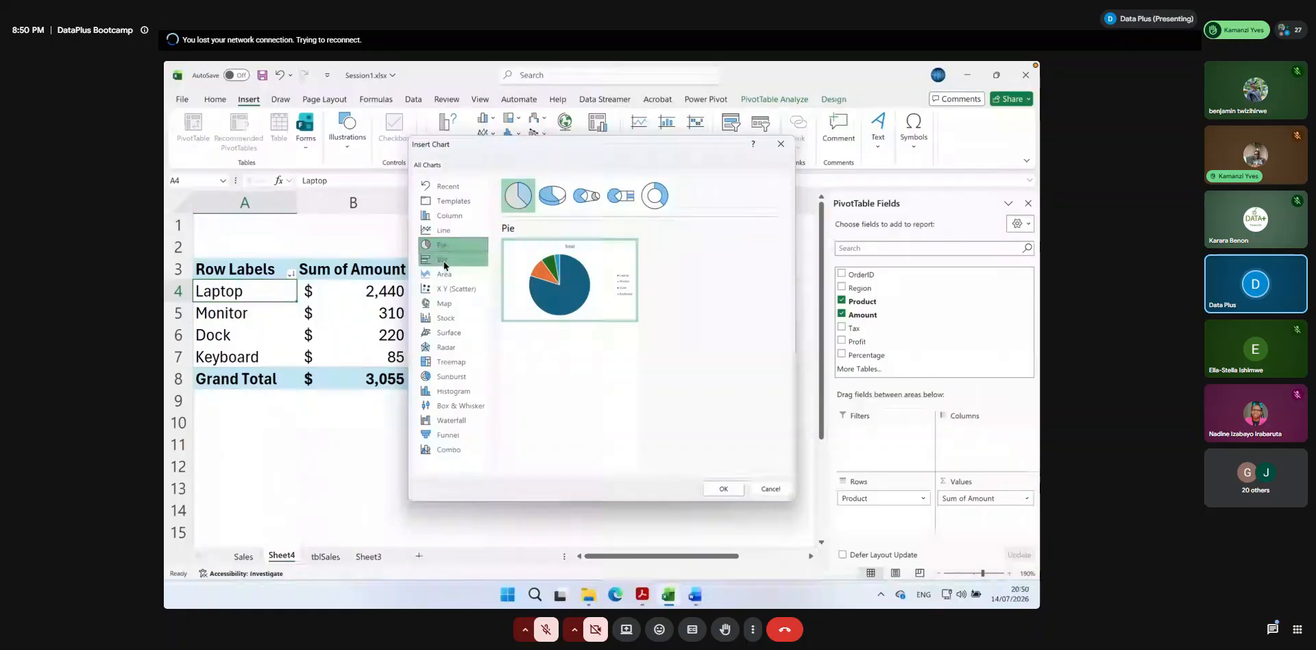
{"action": "left_click", "coordinate": [458, 258]}
{"action": "left_click", "coordinate": [448, 217]}
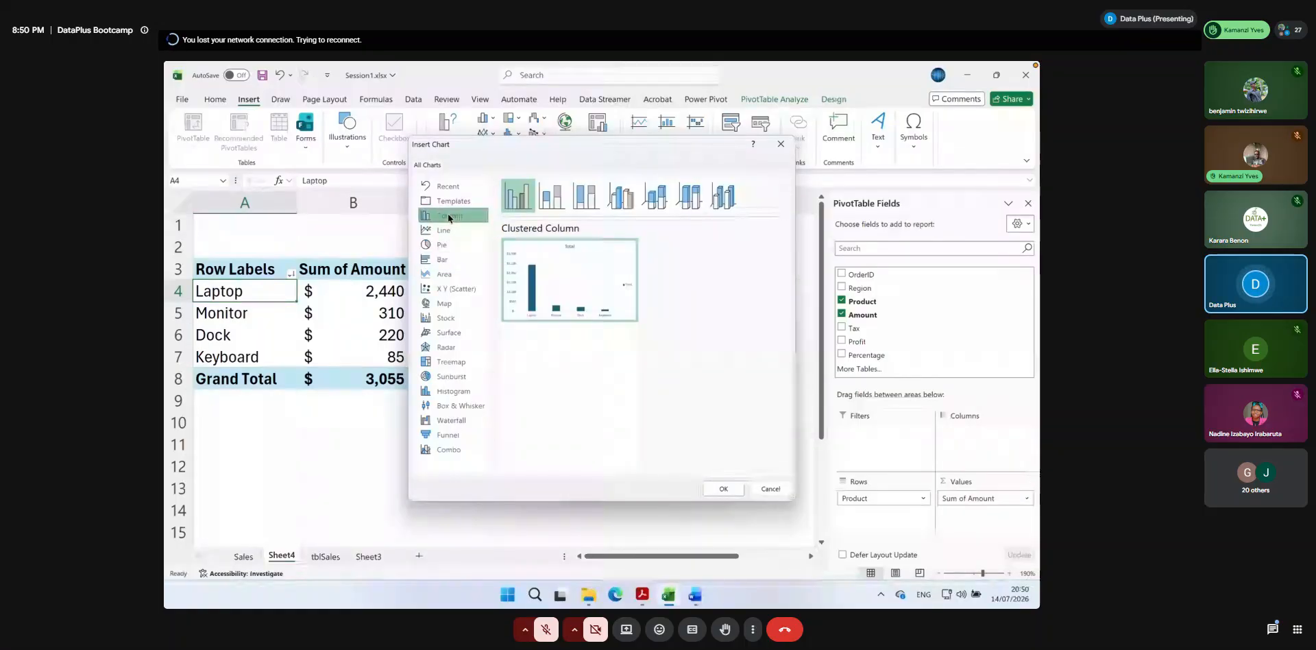
{"action": "left_click", "coordinate": [447, 259]}
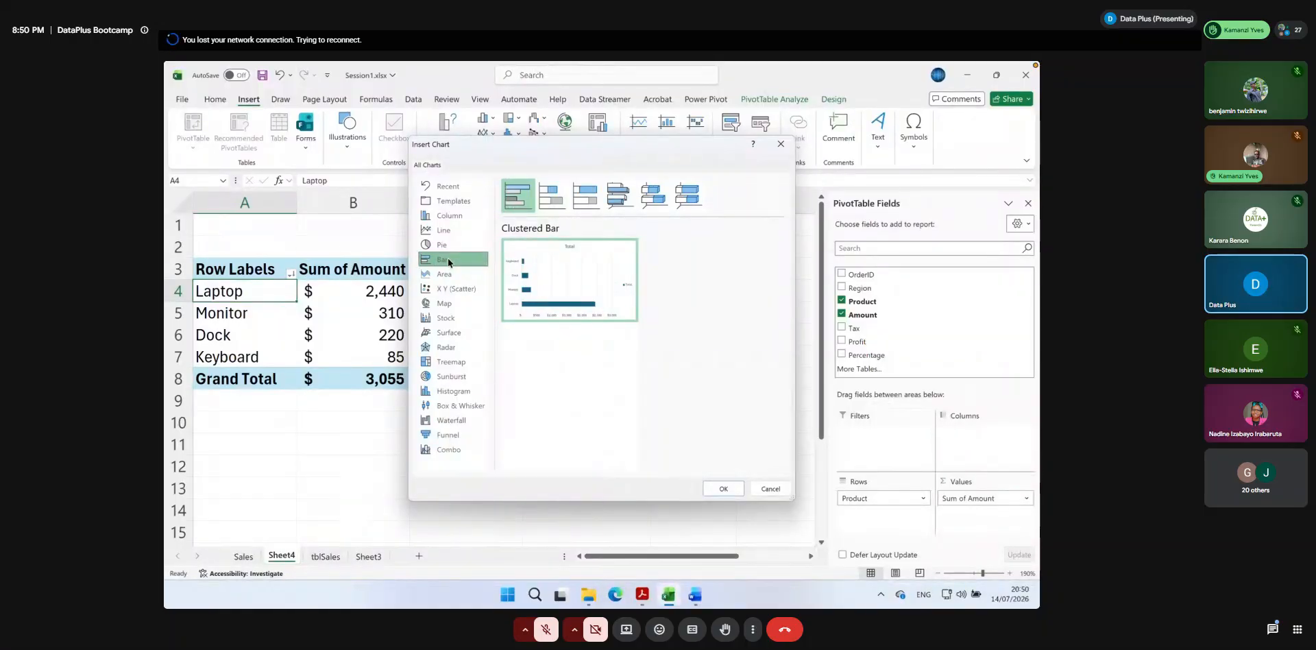
{"action": "left_click", "coordinate": [435, 246]}
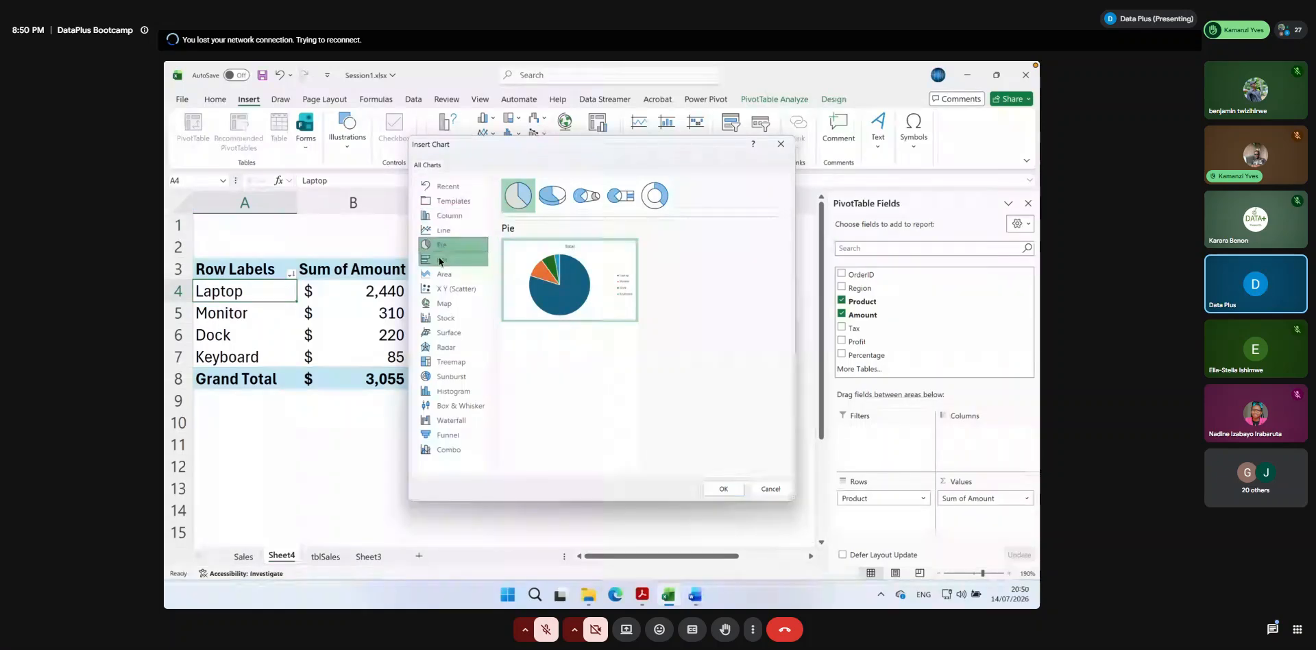
{"action": "left_click", "coordinate": [439, 261]}
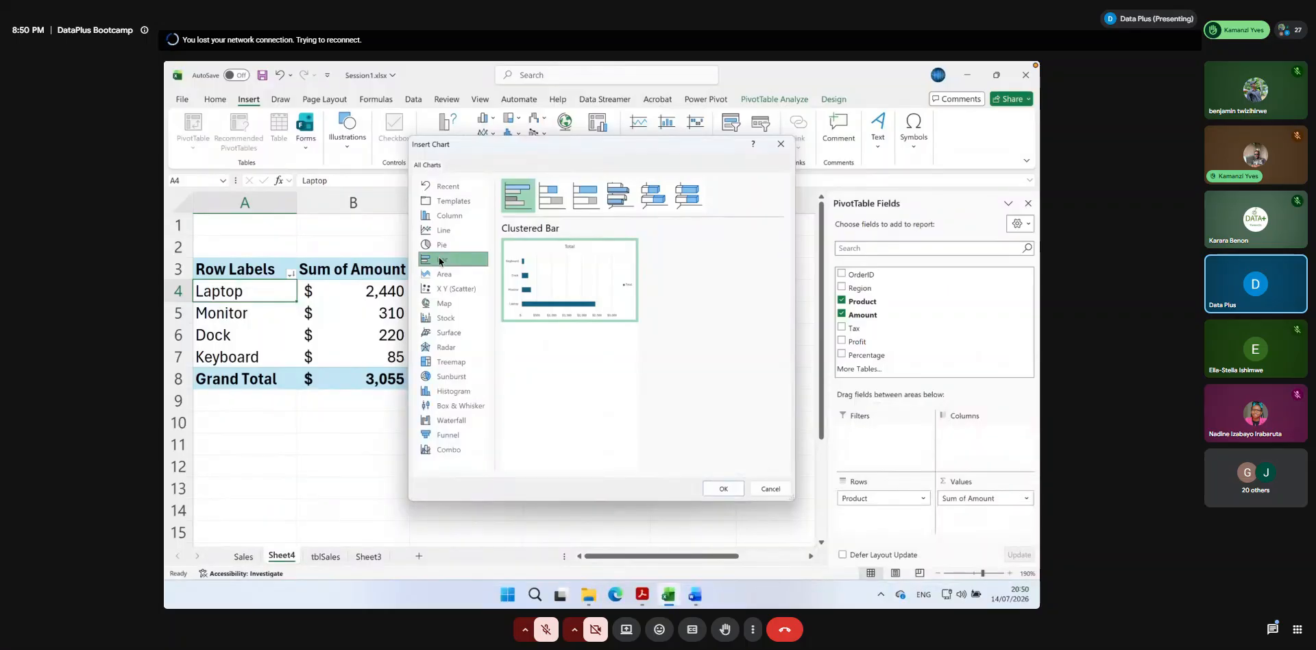
{"action": "left_click", "coordinate": [725, 489]}
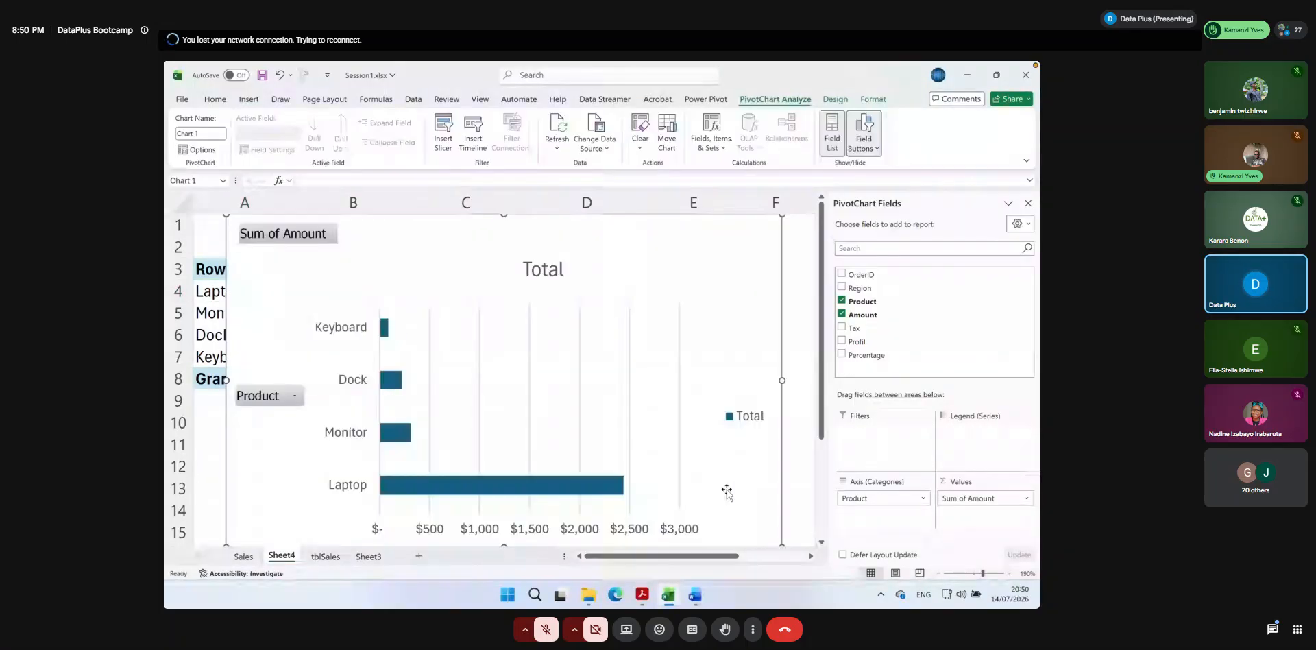
Resize the PivotChart and place it beside the PivotTable, spanning about columns C to H, with the field list closed
{"action": "left_click_drag", "start_coordinate": [827, 340], "coordinate": [900, 341]}
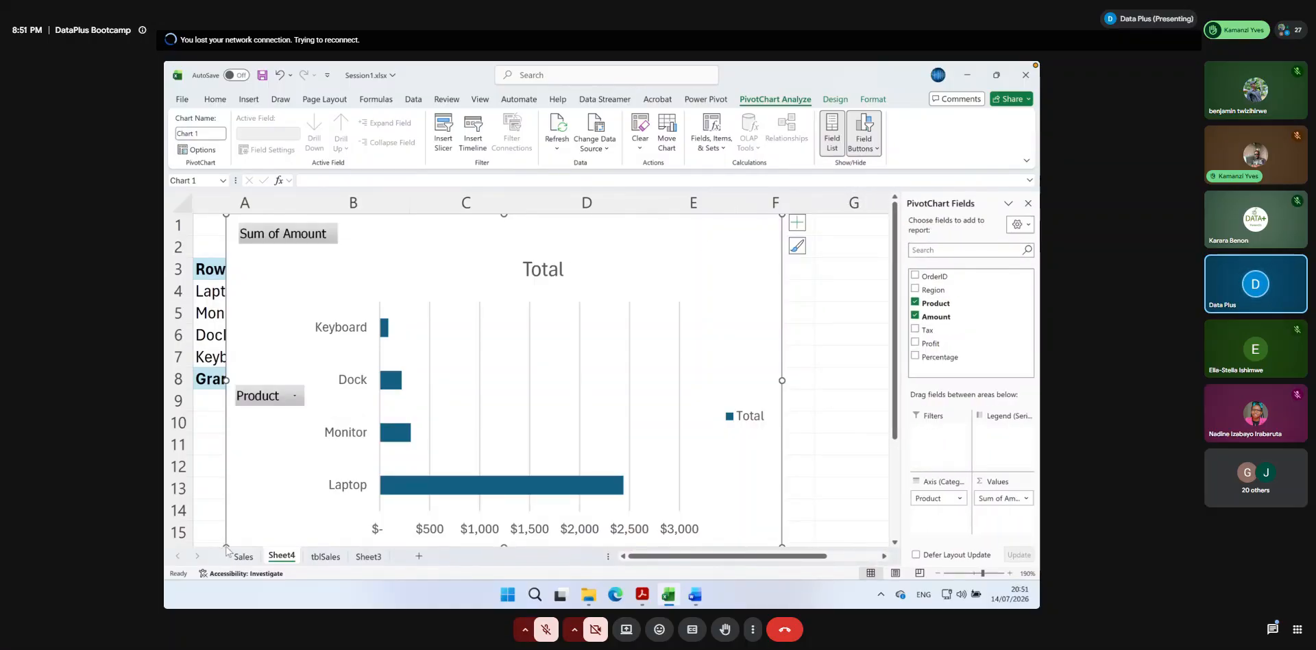
{"action": "left_click_drag", "start_coordinate": [227, 543], "coordinate": [311, 411]}
{"action": "left_click_drag", "start_coordinate": [347, 253], "coordinate": [451, 286]}
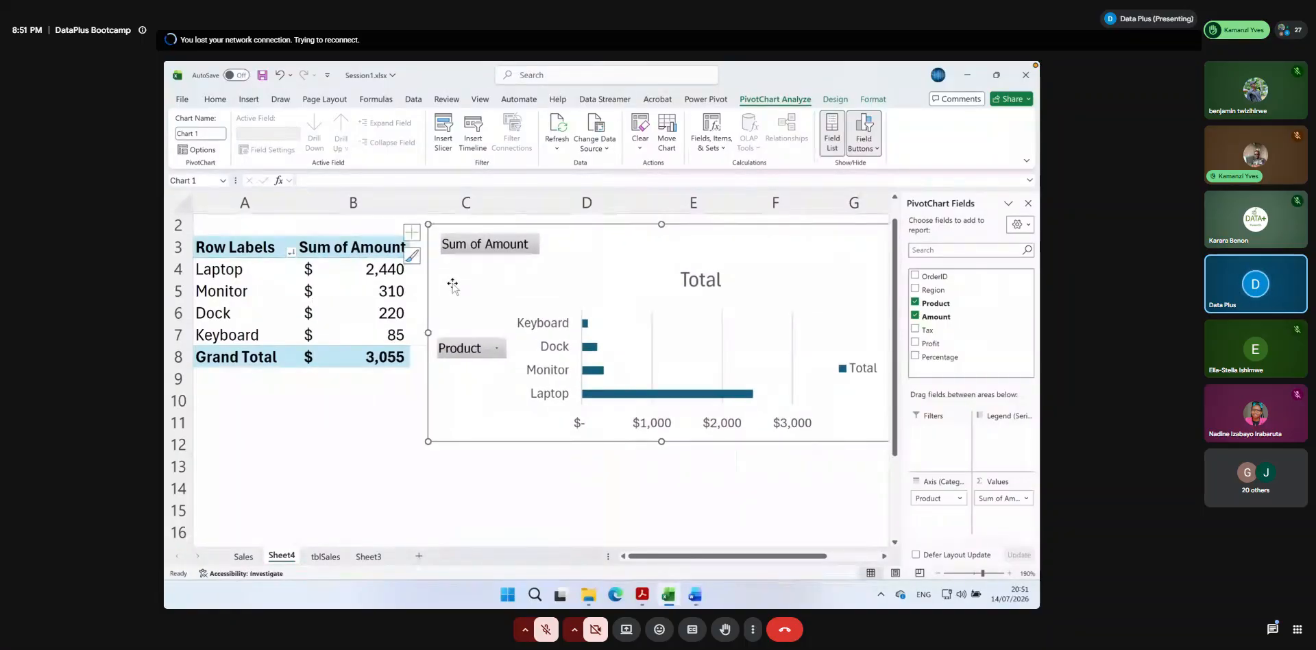
{"action": "left_click", "coordinate": [1028, 202]}
{"action": "left_click_drag", "start_coordinate": [895, 332], "coordinate": [985, 322]}
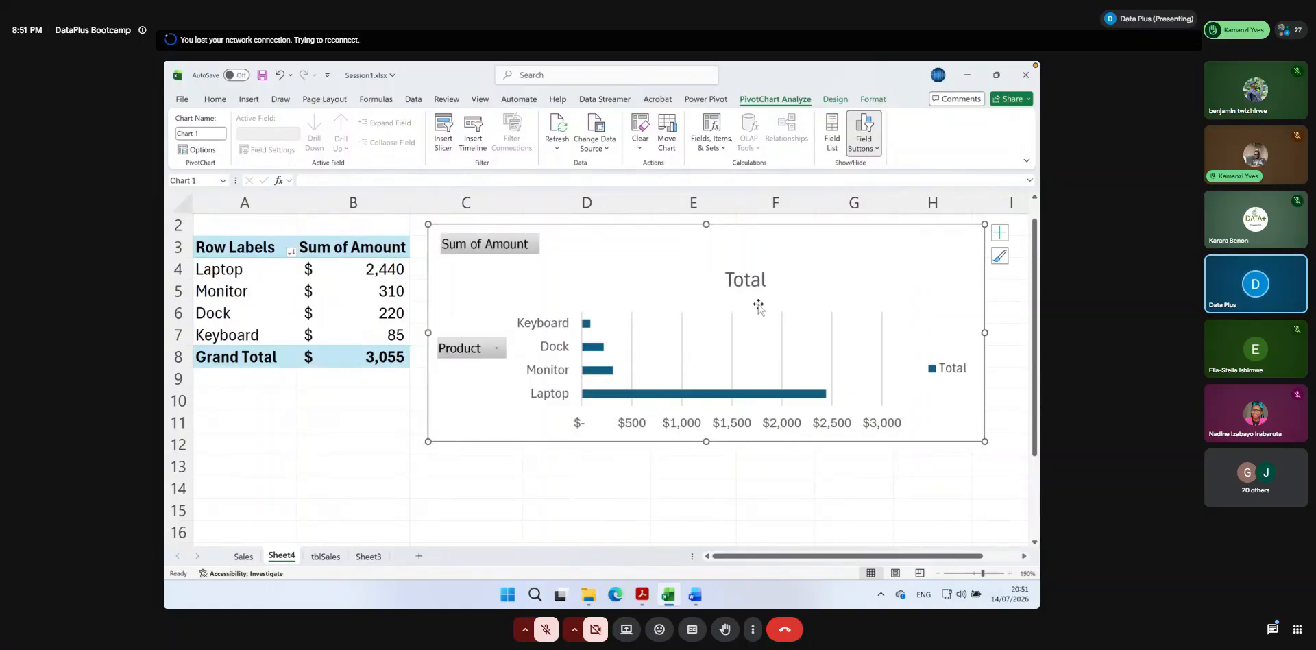
Remove the title and legend from the PivotChart and hide all its field buttons
{"action": "left_click", "coordinate": [732, 279]}
{"action": "key", "text": "Delete"}
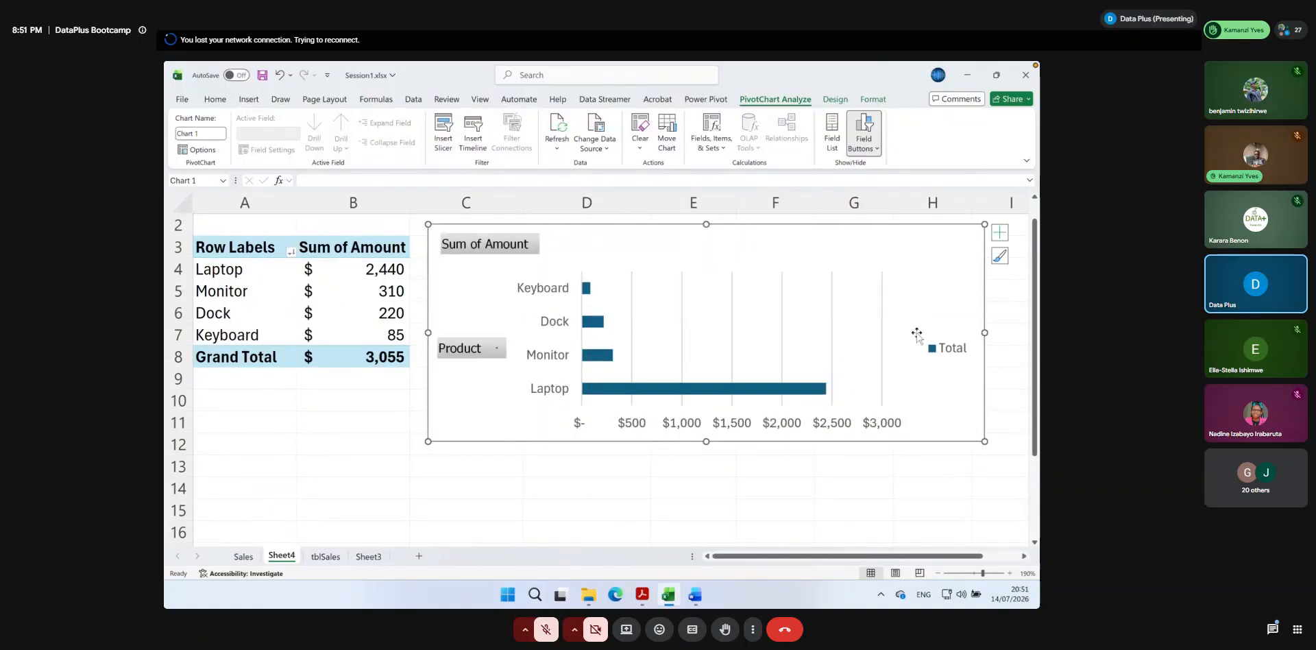
{"action": "left_click", "coordinate": [933, 347]}
{"action": "key", "text": "Delete"}
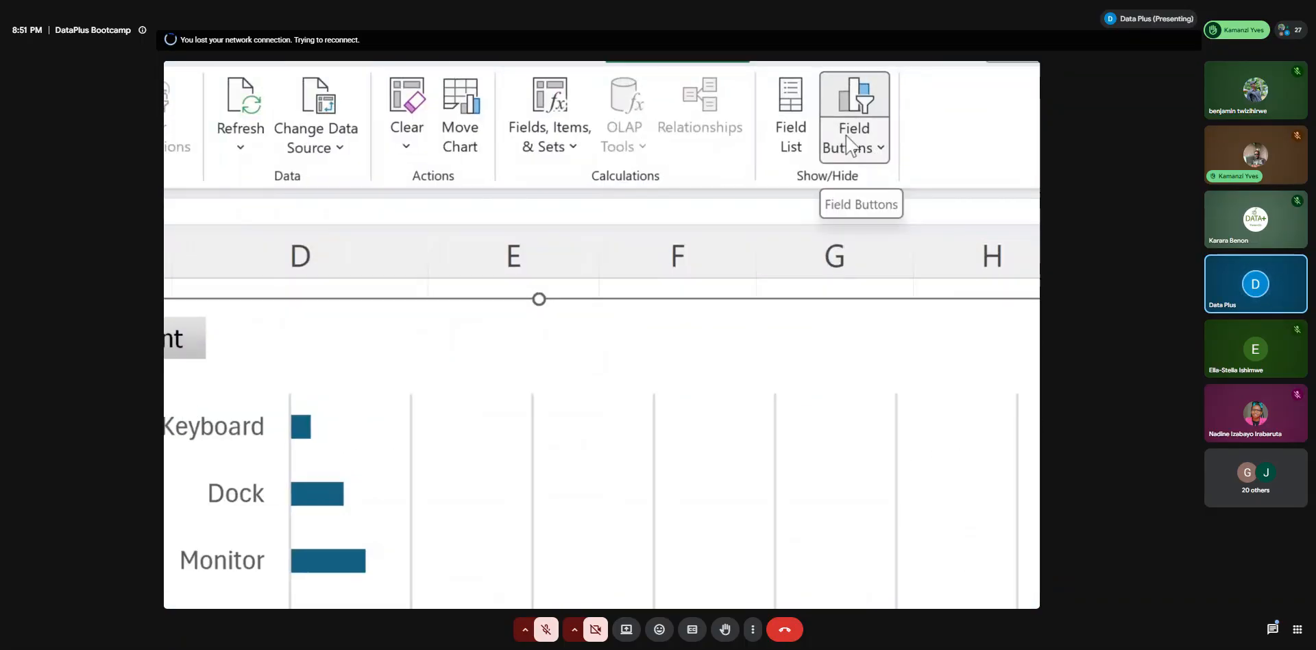
{"action": "left_click", "coordinate": [850, 144]}
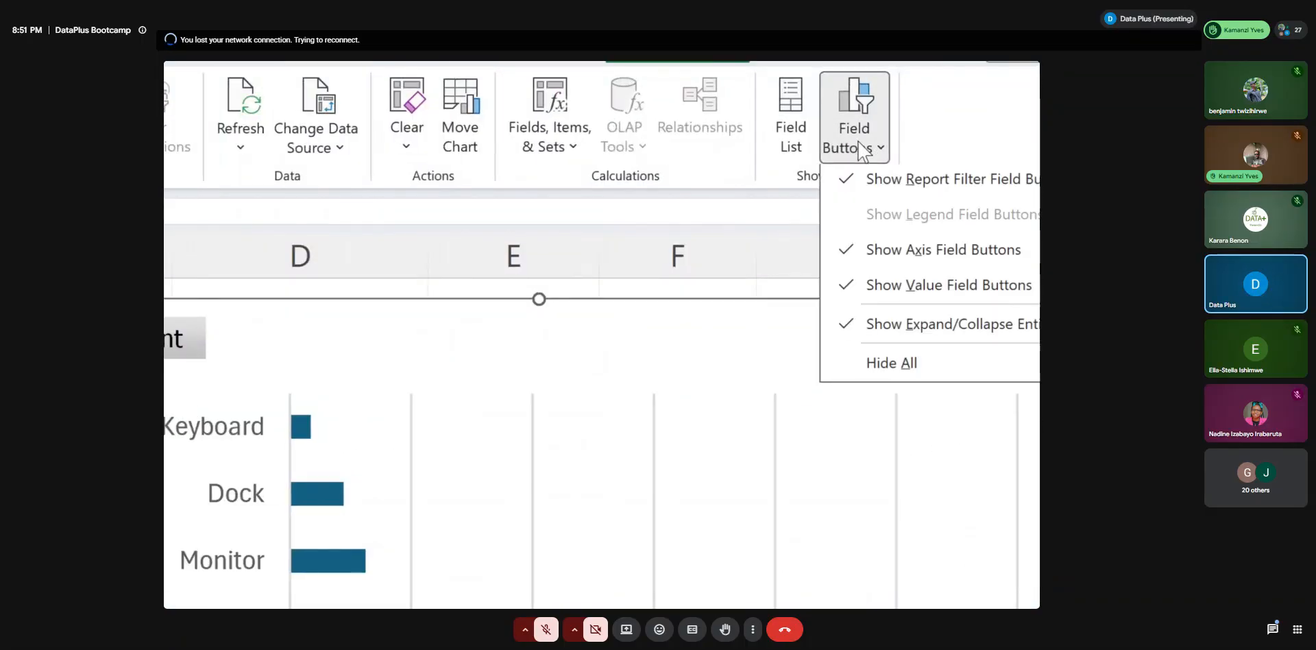
{"action": "left_click", "coordinate": [902, 370]}
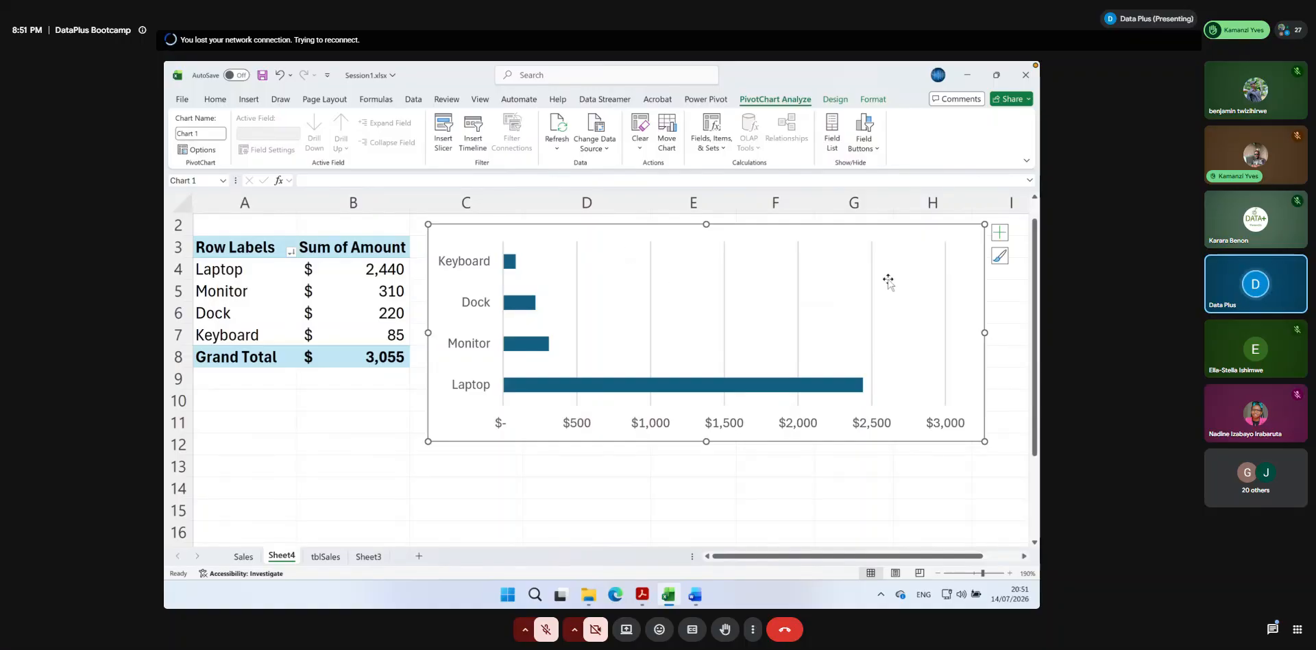
Widen the PivotChart slightly and add a data label to the Laptop bar only
{"action": "left_click_drag", "start_coordinate": [984, 332], "coordinate": [1001, 332]}
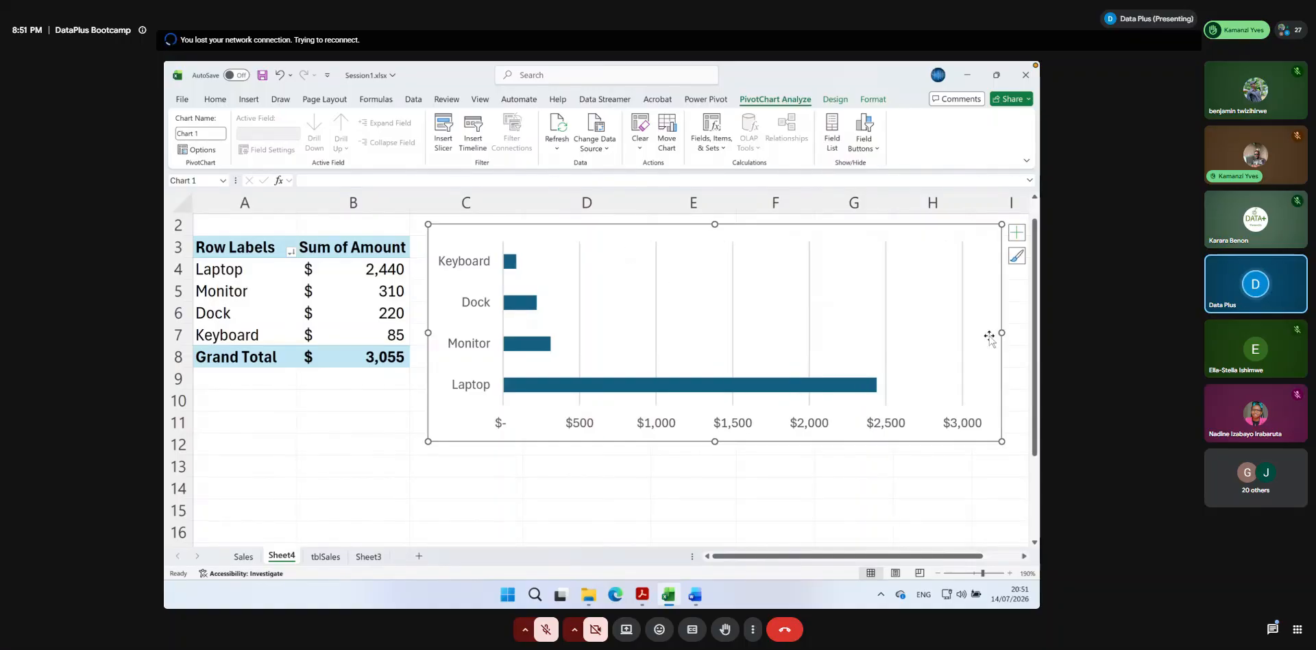
{"action": "left_click", "coordinate": [759, 384]}
{"action": "left_click", "coordinate": [759, 388]}
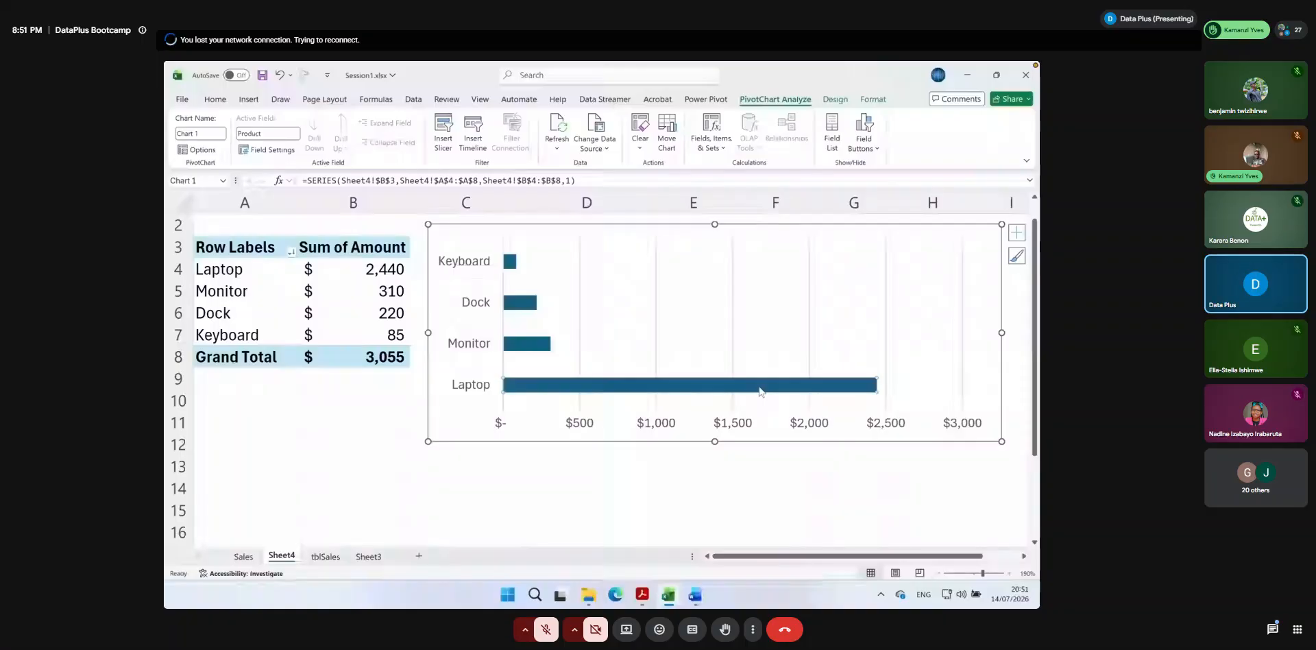
{"action": "right_click", "coordinate": [760, 392]}
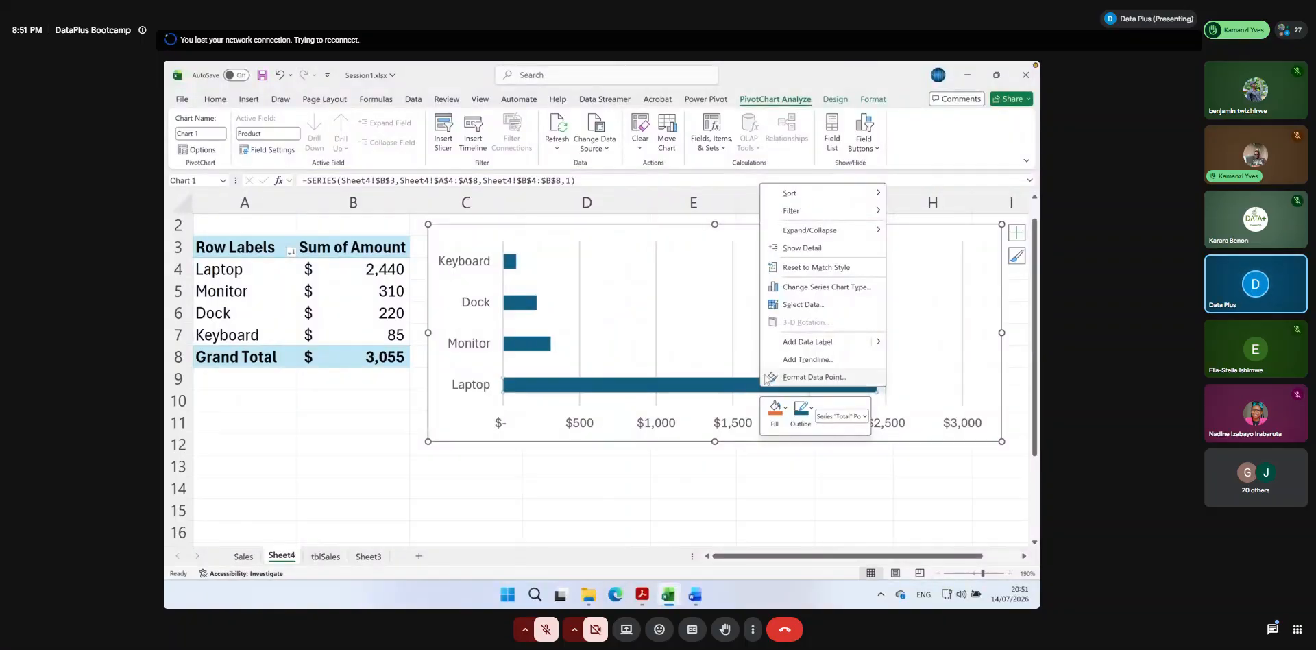
{"action": "key", "text": "Escape"}
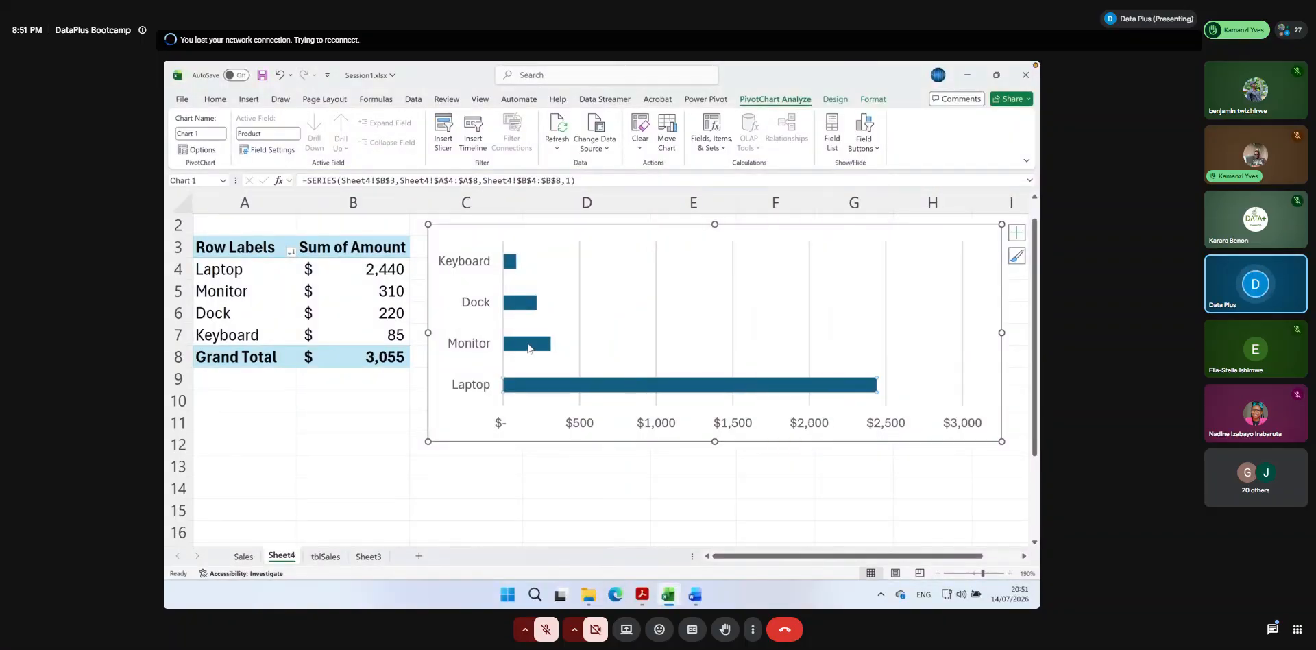
{"action": "key", "text": "Right"}
{"action": "key", "text": "Right"}
{"action": "key", "text": "Right"}
{"action": "left_click", "coordinate": [560, 385]}
{"action": "right_click", "coordinate": [560, 390]}
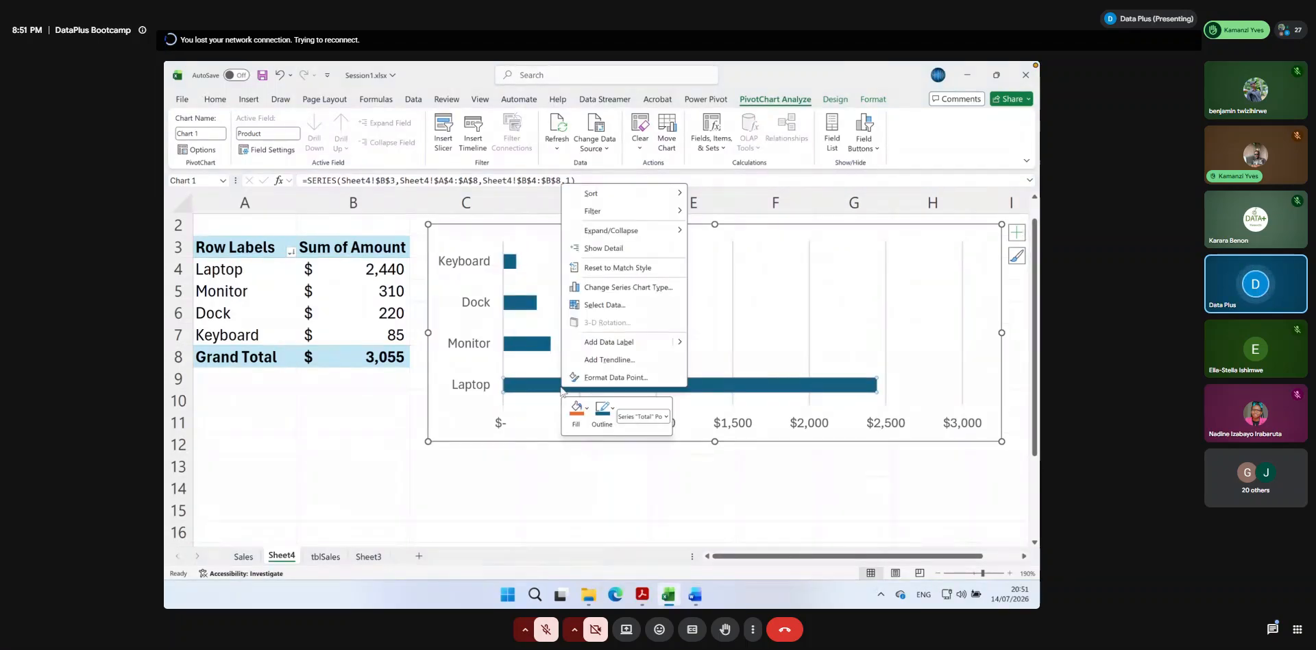
{"action": "left_click", "coordinate": [609, 341]}
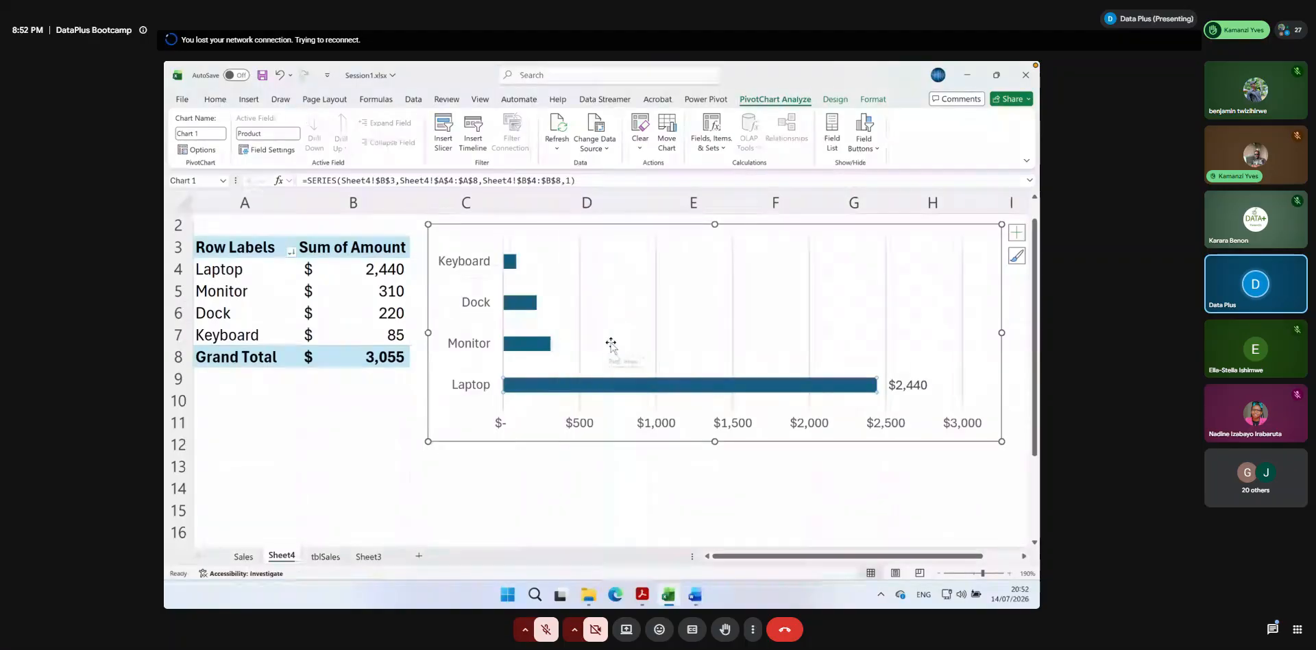
Try a linear trendline on the PivotChart and undo it together with the Laptop bar's data label and the chart widening
{"action": "left_click", "coordinate": [688, 316]}
{"action": "left_click", "coordinate": [509, 264]}
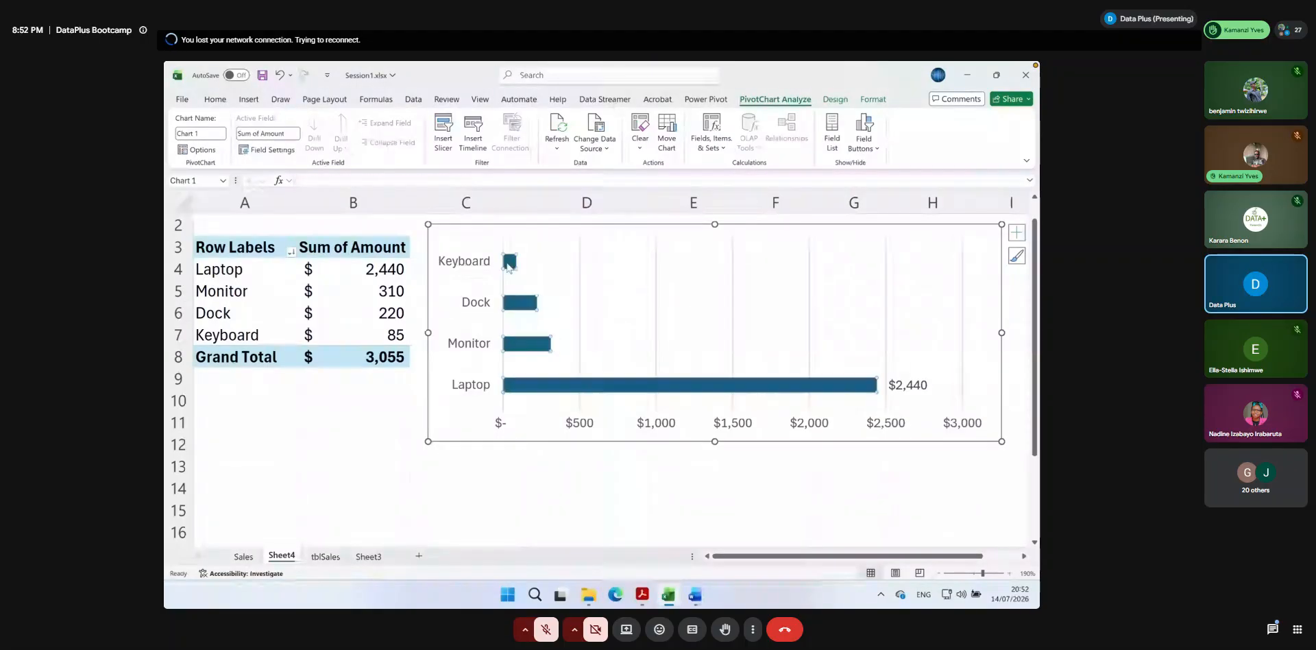
{"action": "right_click", "coordinate": [513, 305]}
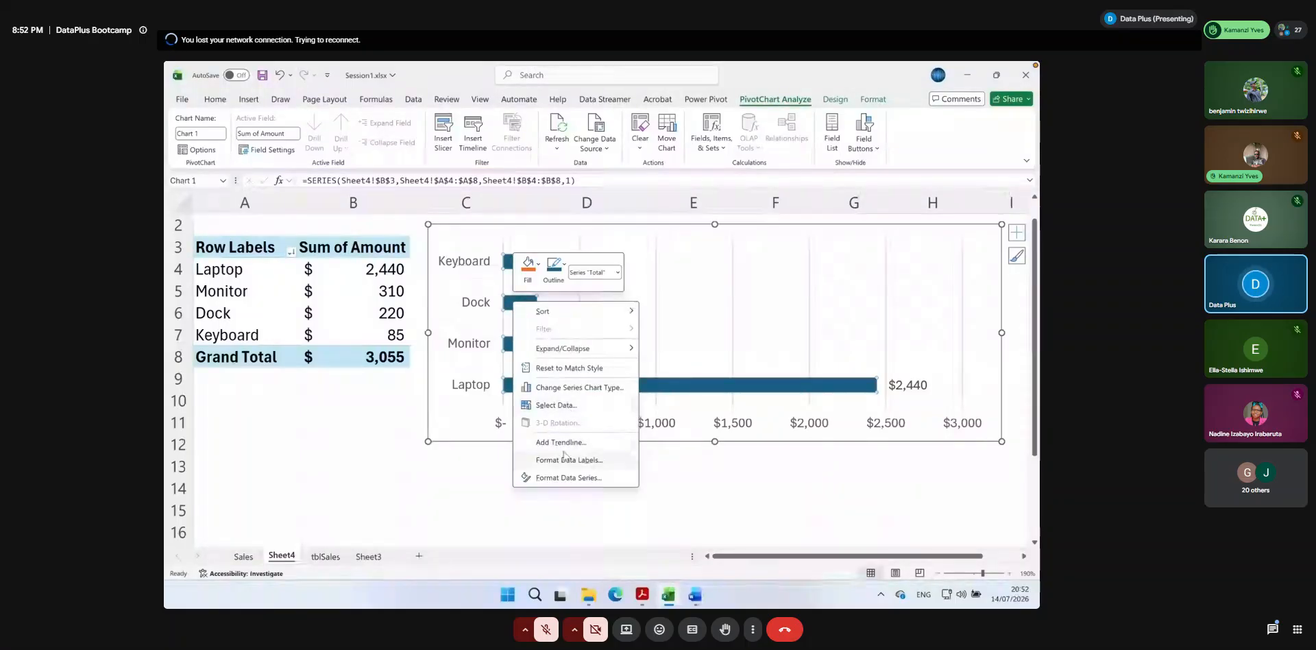
{"action": "left_click", "coordinate": [852, 390]}
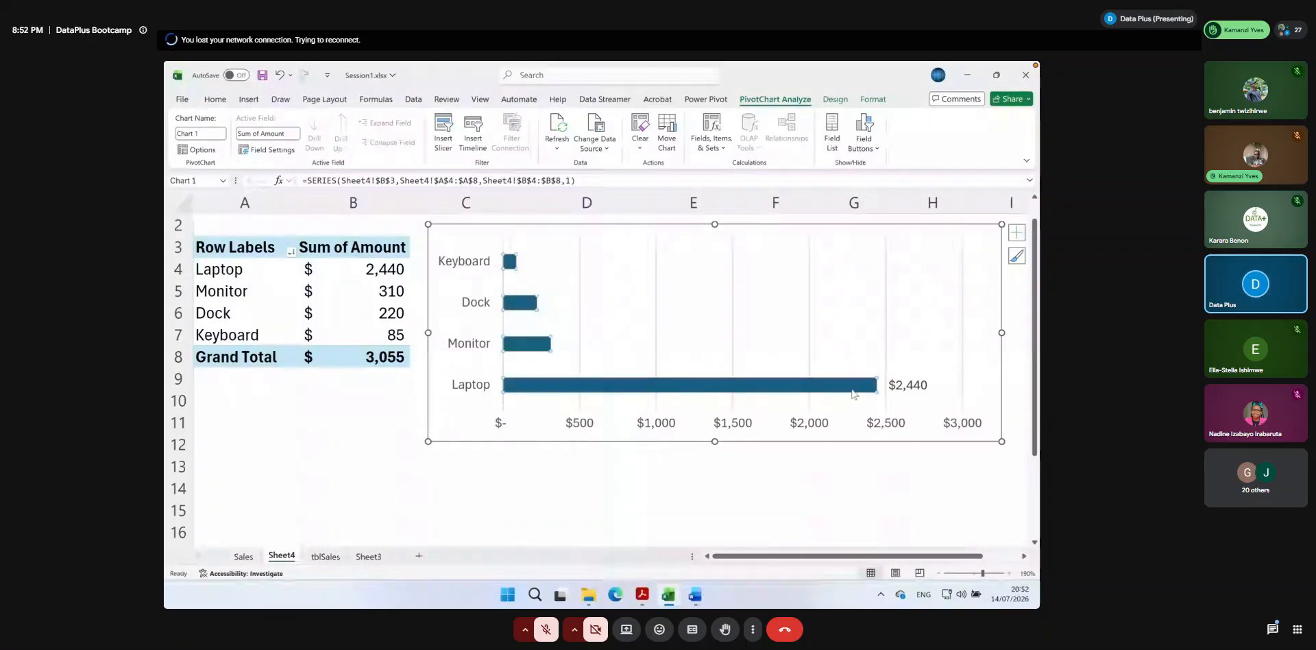
{"action": "left_click", "coordinate": [846, 390]}
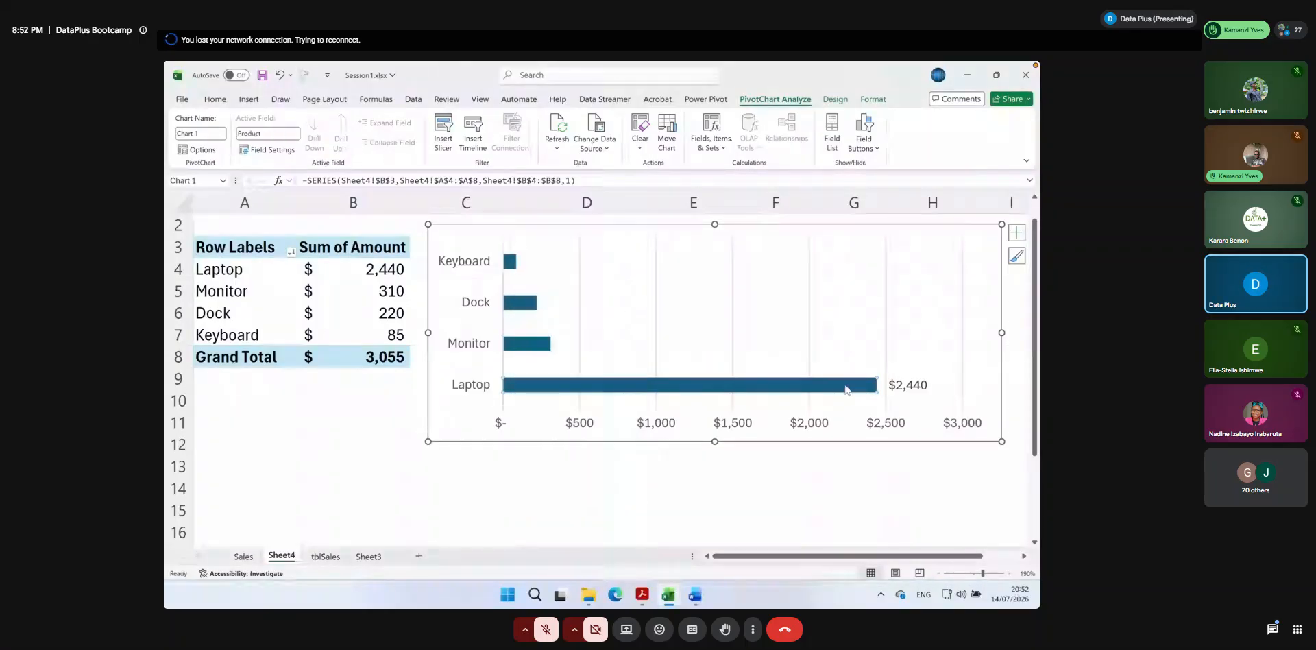
{"action": "right_click", "coordinate": [846, 386]}
{"action": "left_click", "coordinate": [869, 339]}
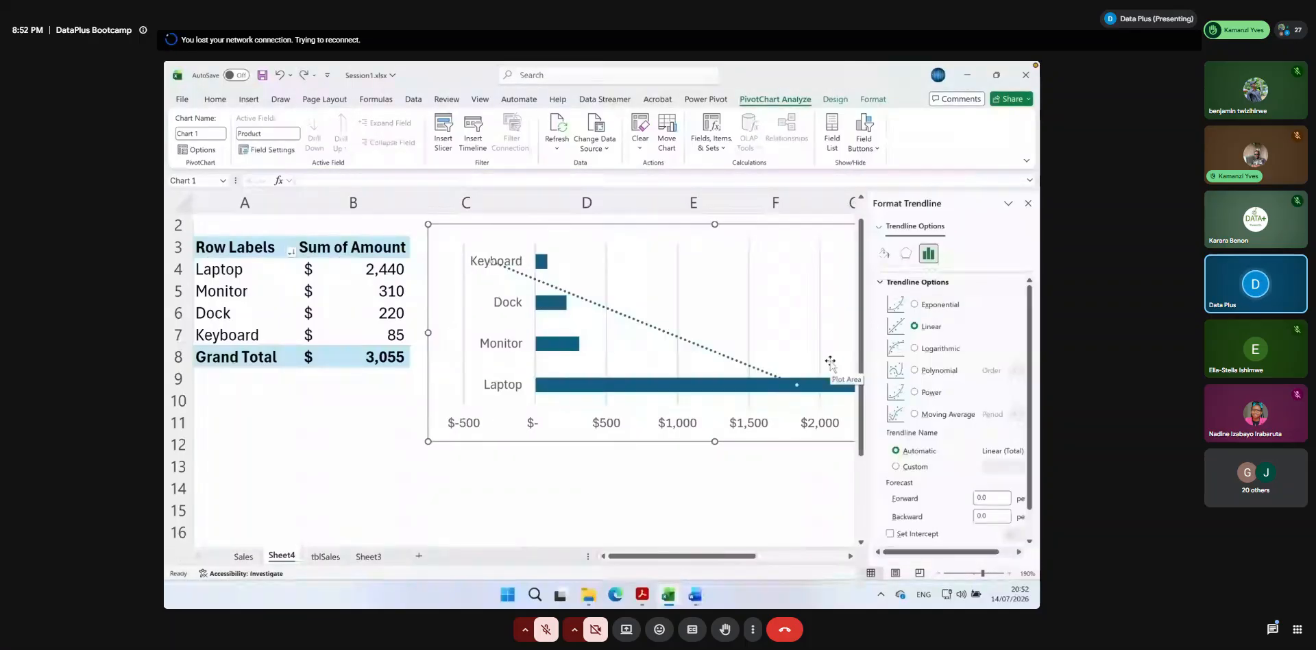
{"action": "key", "text": "Delete"}
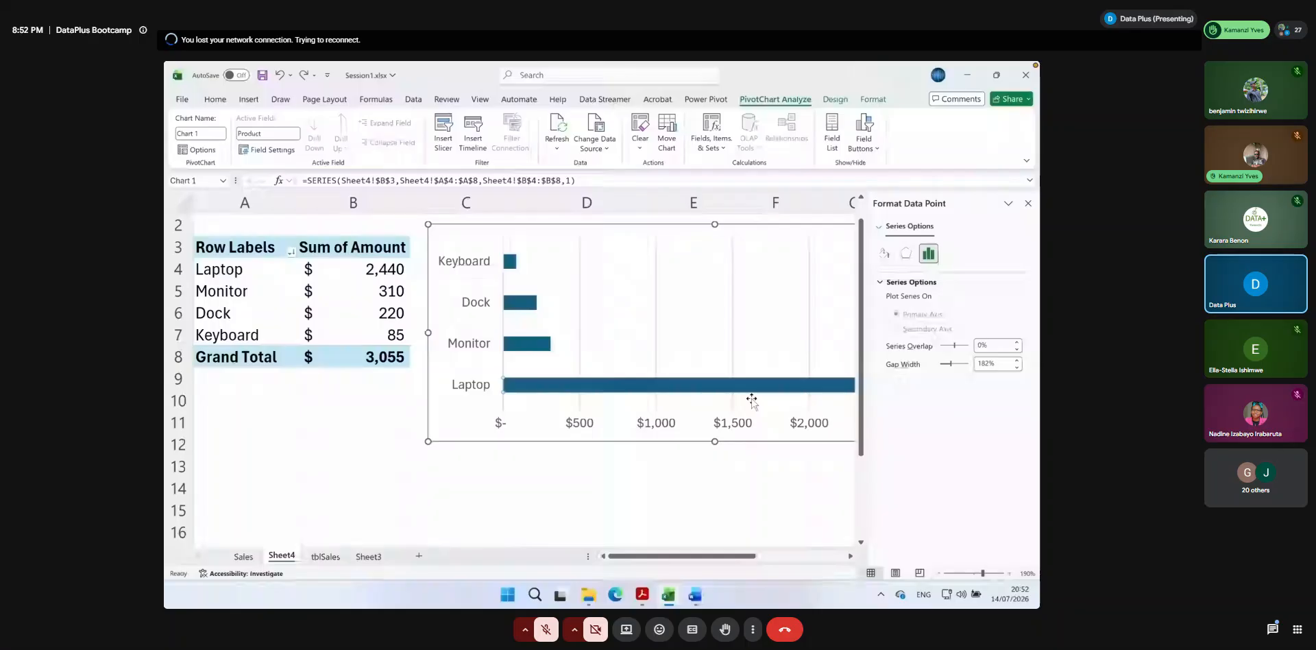
{"action": "left_click", "coordinate": [669, 466]}
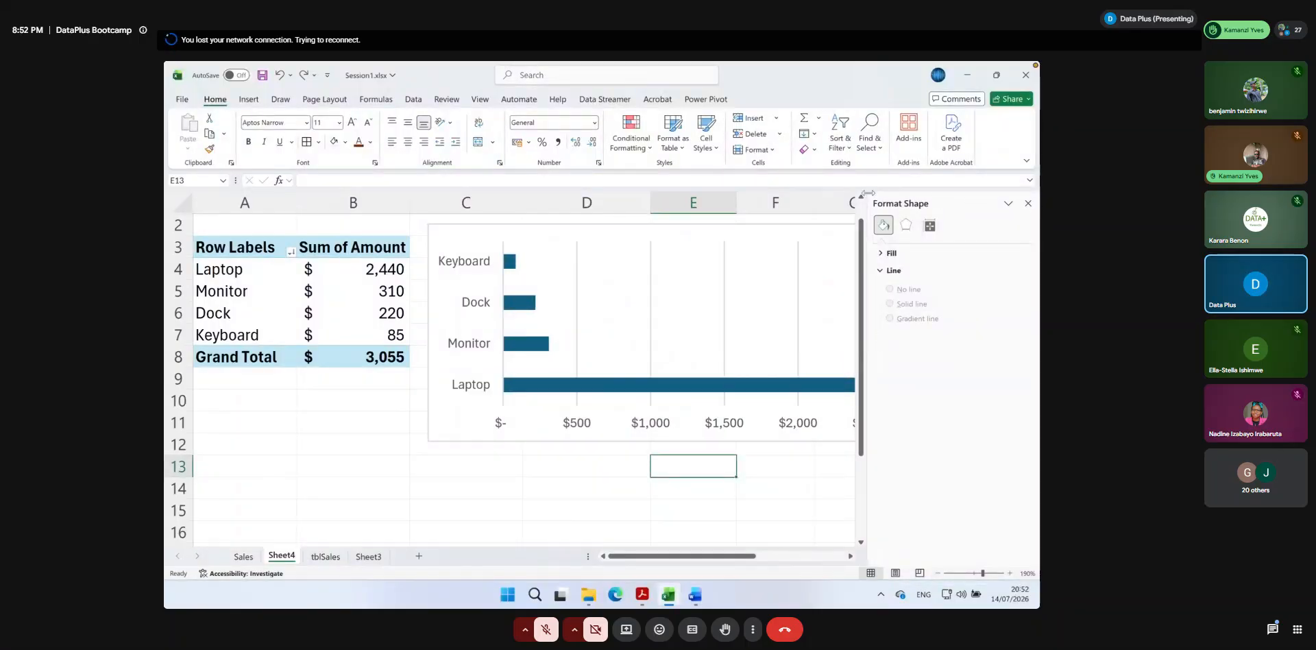
{"action": "left_click", "coordinate": [1028, 204]}
Add data labels to the whole Total series so that every product bar shows its amount
{"action": "left_click", "coordinate": [831, 388]}
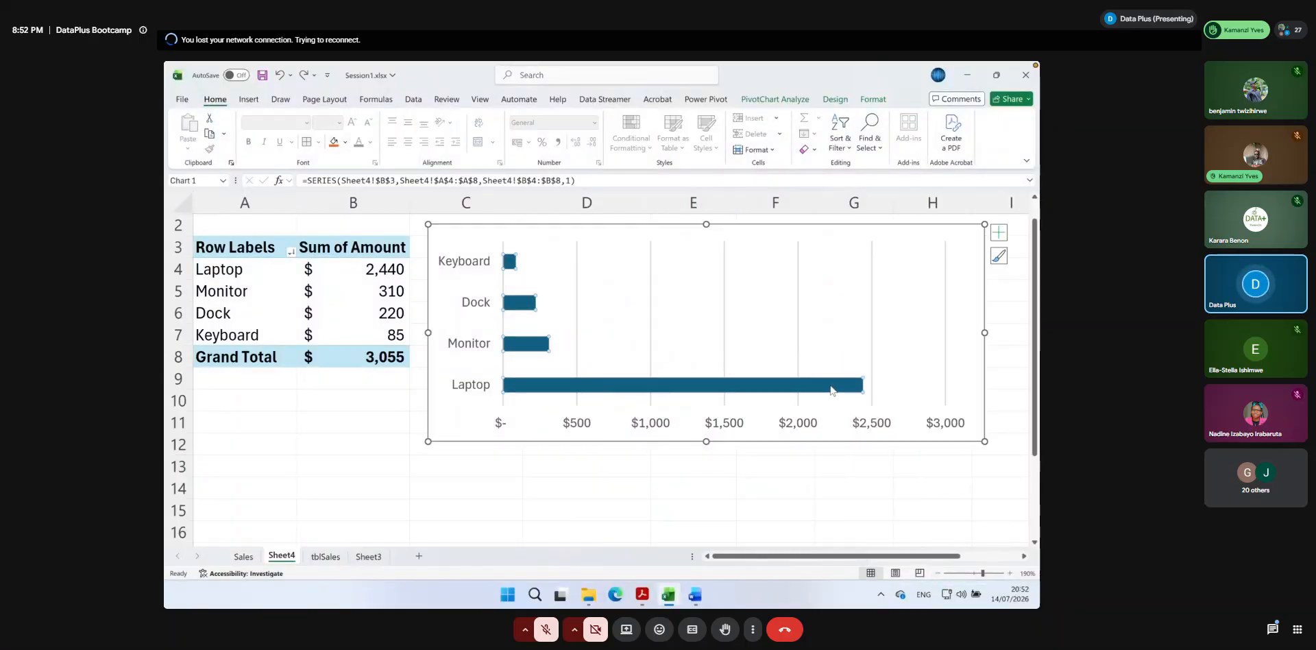
{"action": "right_click", "coordinate": [831, 390]}
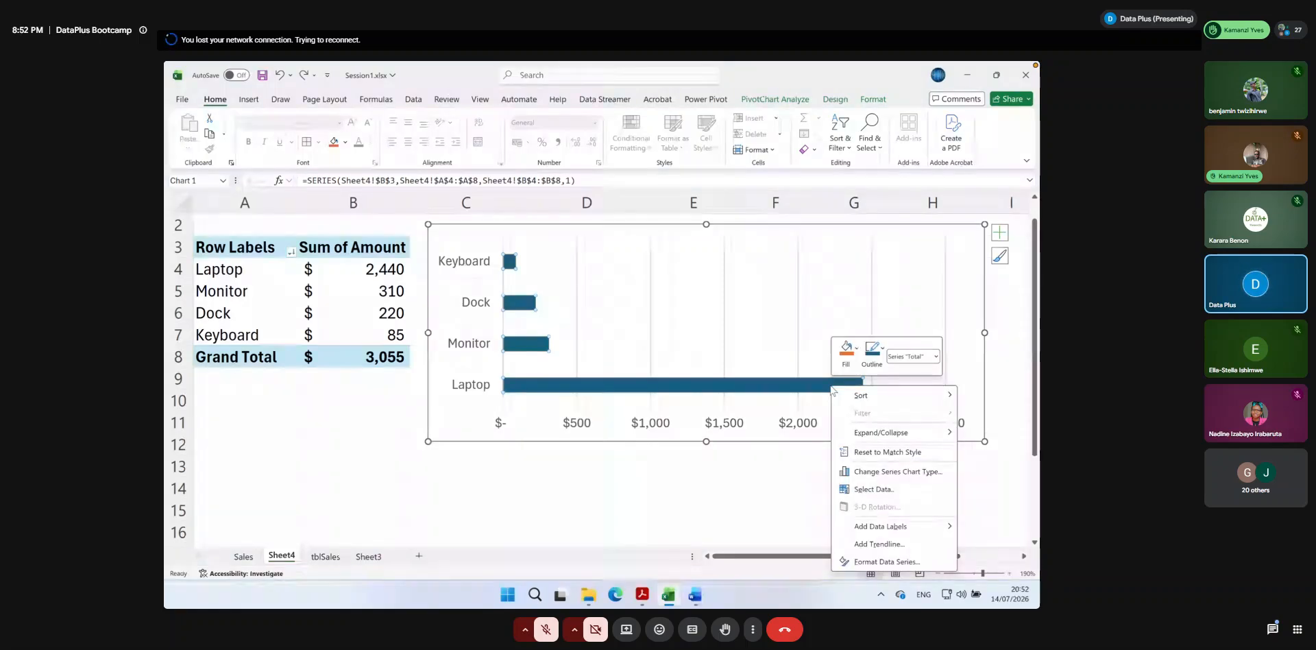
{"action": "left_click", "coordinate": [872, 525]}
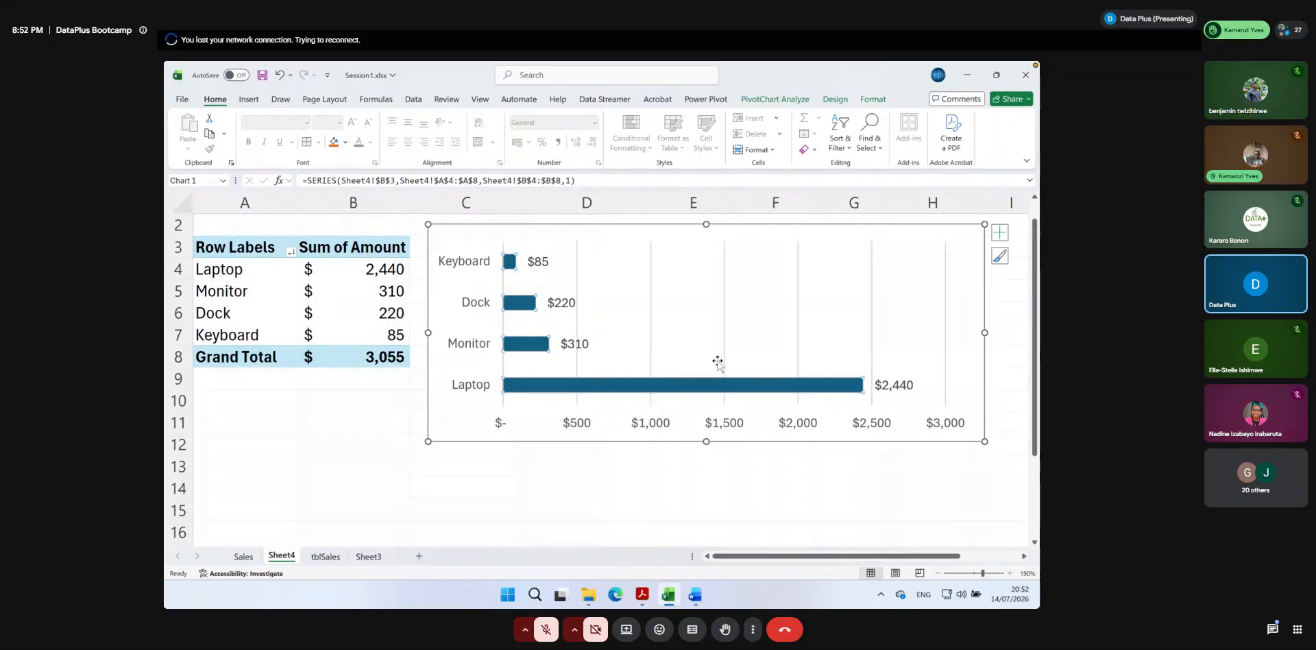
{"action": "left_click", "coordinate": [529, 466]}
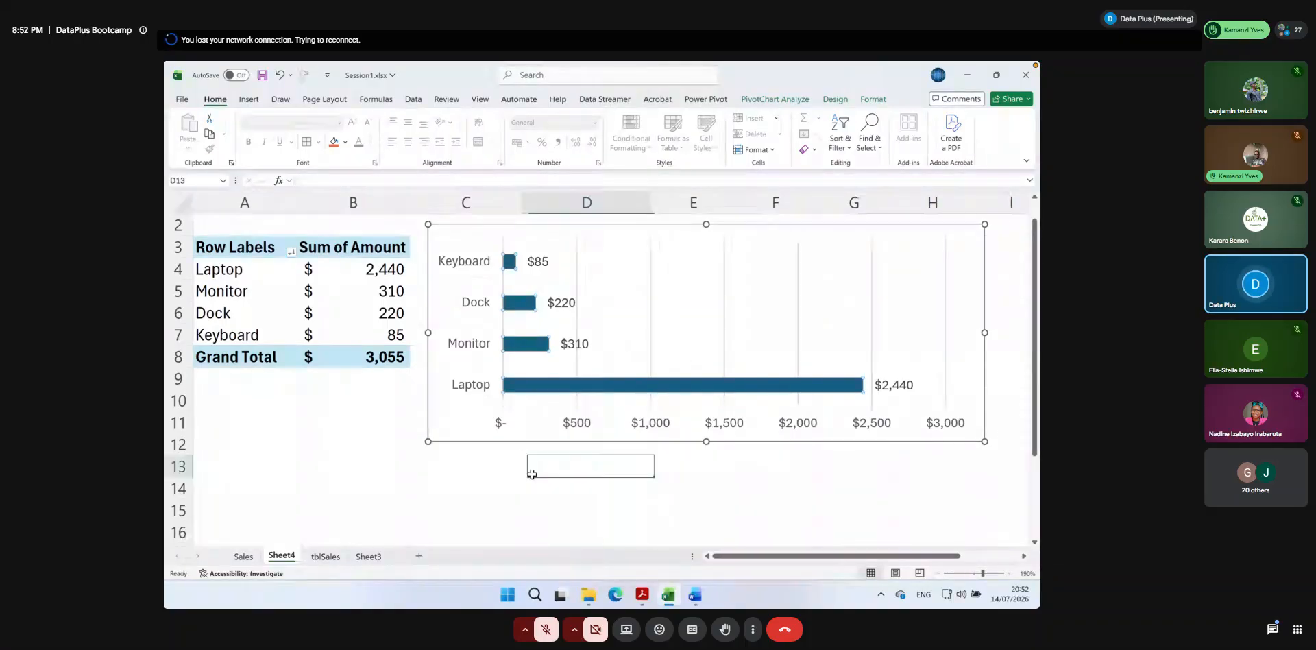
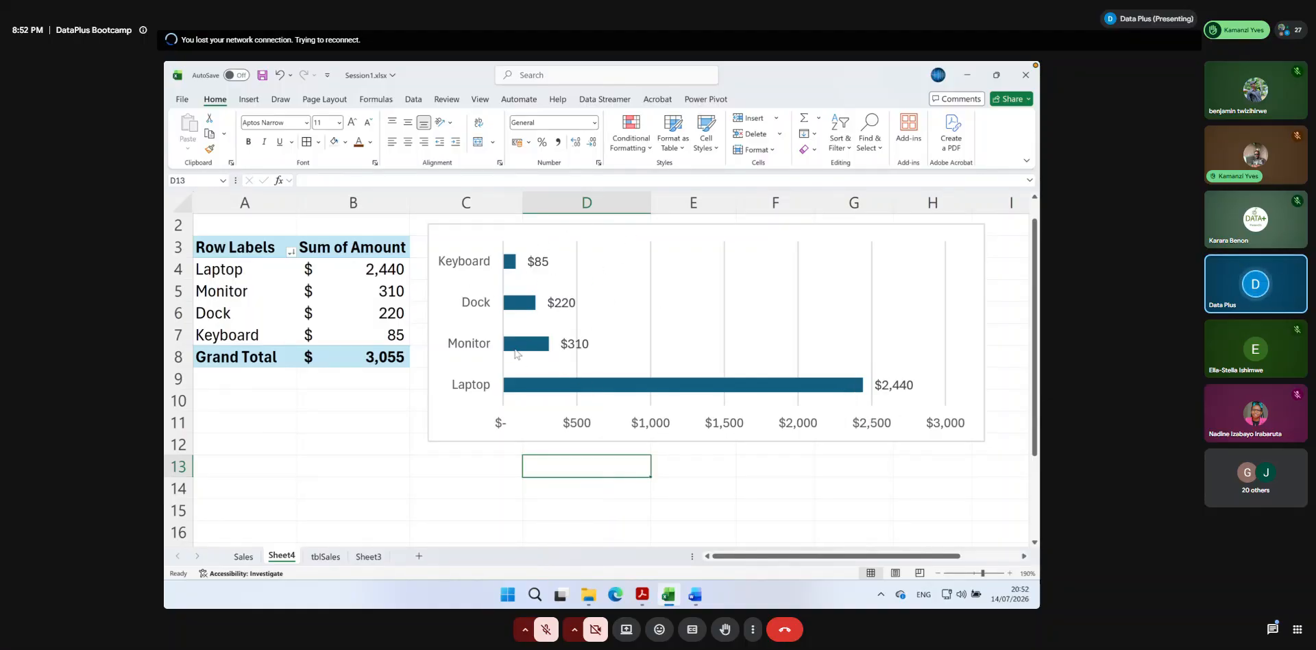
Sort the PivotTable's Sum of Amount from smallest to largest so the Laptop bar comes first in the chart
{"action": "left_click", "coordinate": [364, 270]}
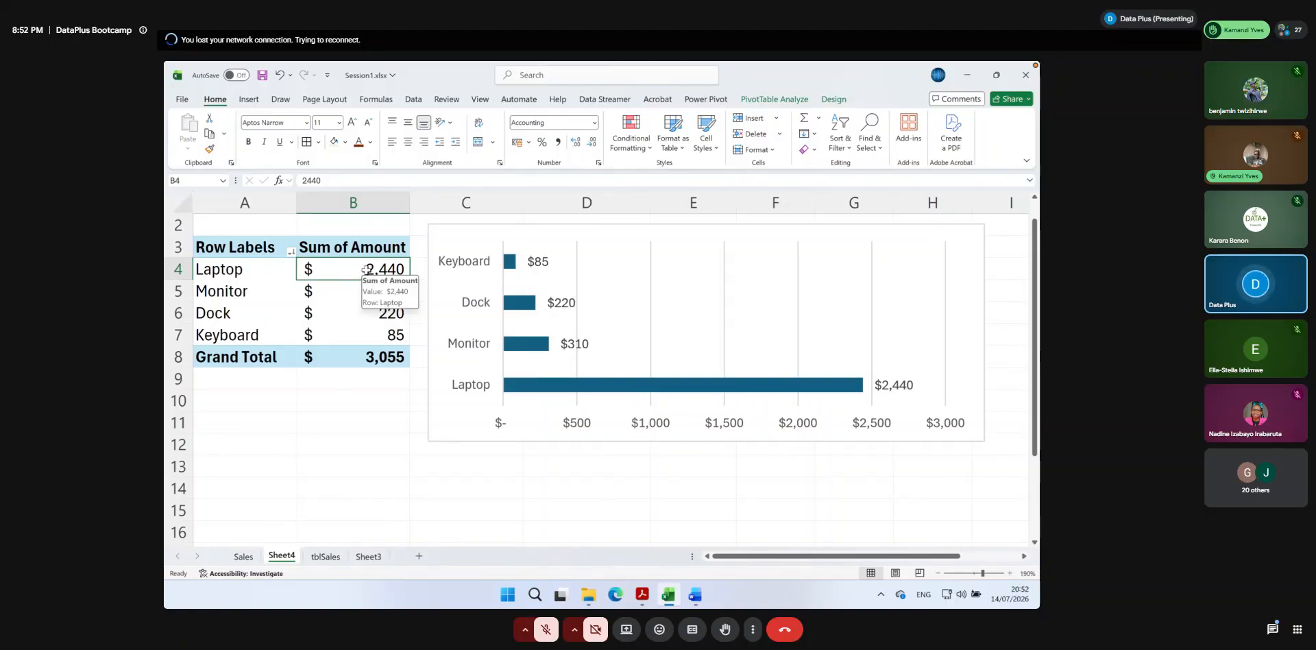
{"action": "right_click", "coordinate": [364, 270]}
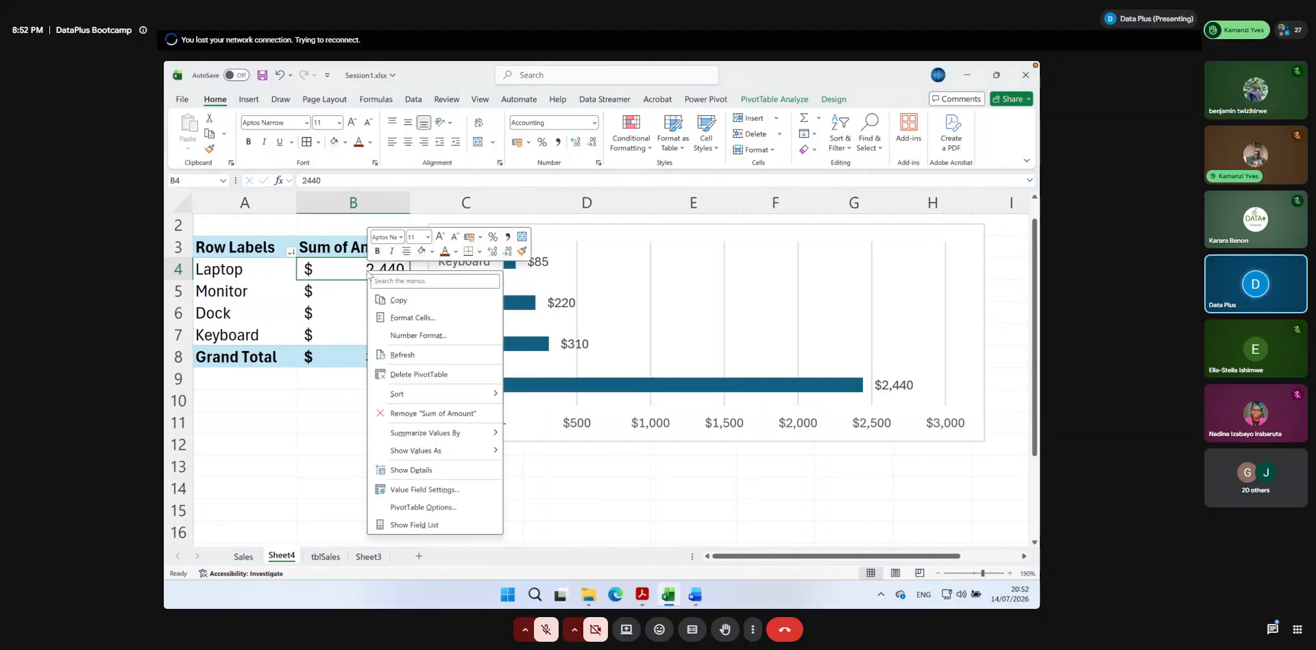
{"action": "mouse_move", "coordinate": [460, 396]}
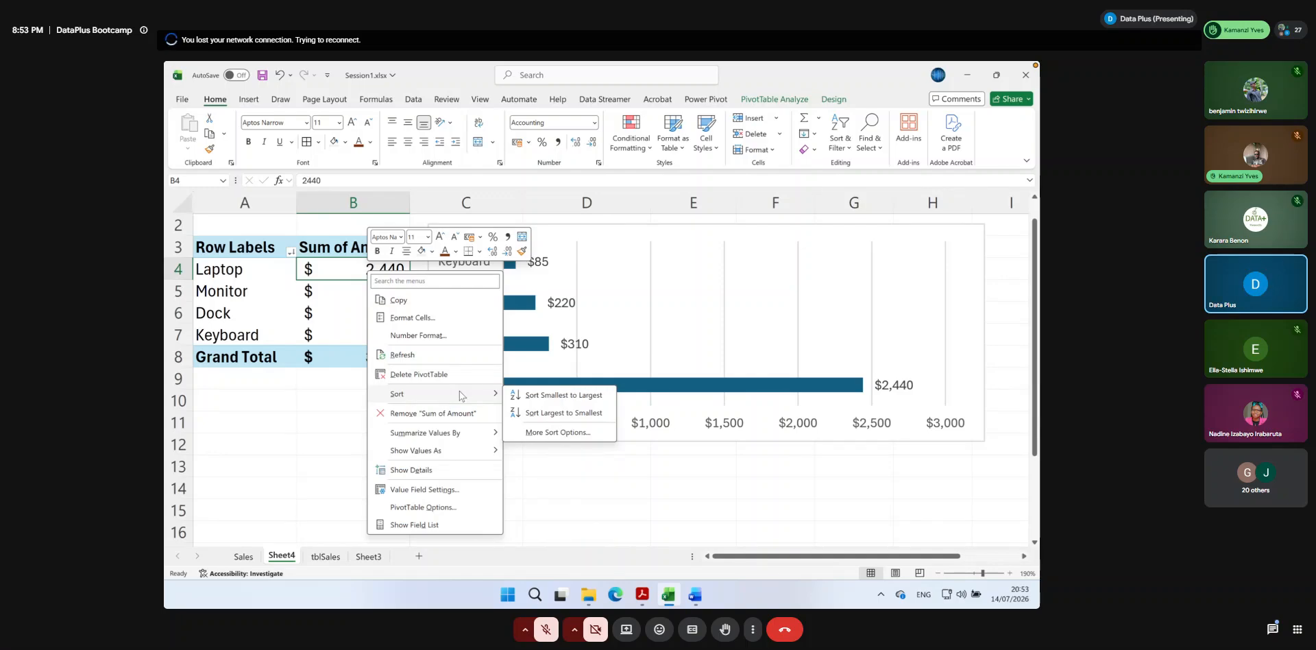
{"action": "left_click", "coordinate": [538, 395]}
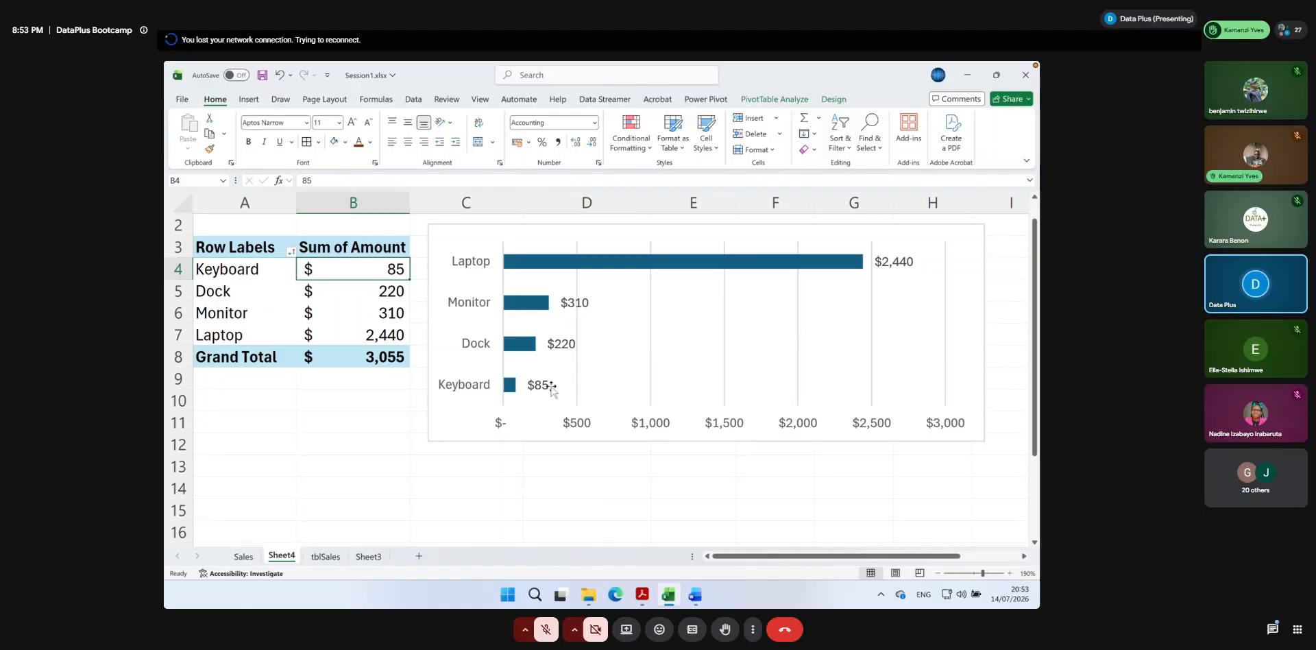
Try the dark chart style on the PivotChart and apply the fifth style with a white background and bold title instead
{"action": "left_click", "coordinate": [463, 229]}
{"action": "left_click_drag", "start_coordinate": [463, 228], "coordinate": [466, 235]}
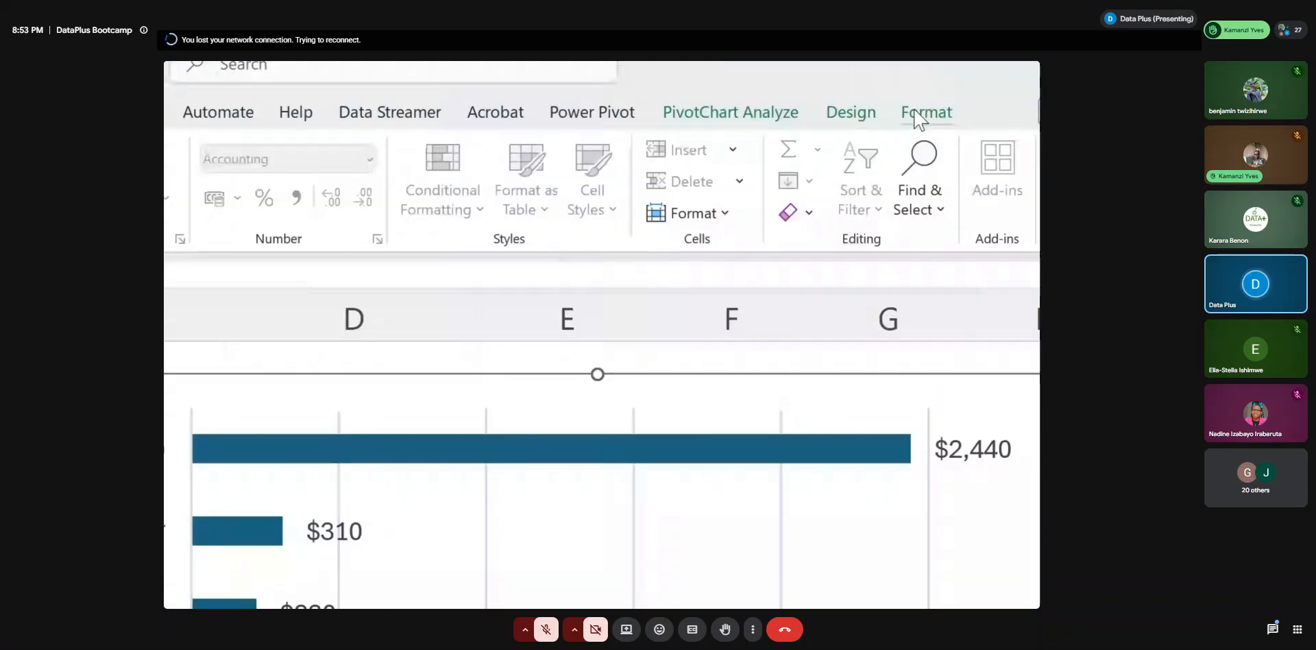
{"action": "left_click", "coordinate": [848, 115]}
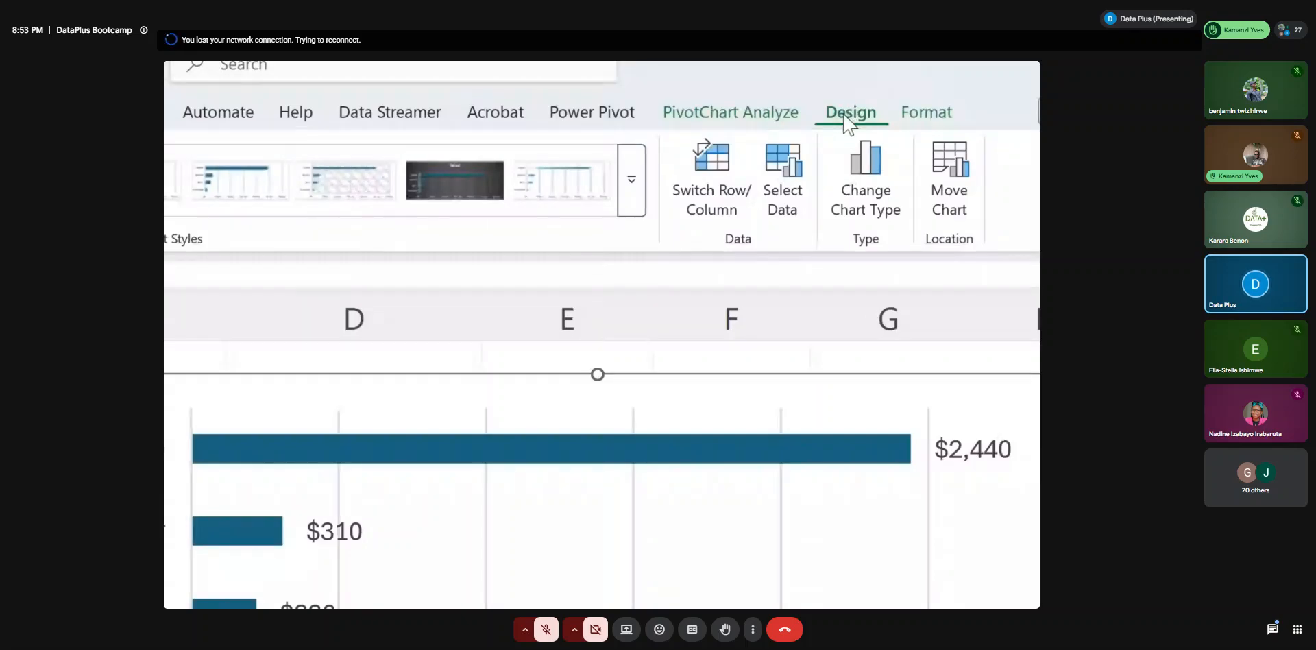
{"action": "left_click", "coordinate": [624, 294]}
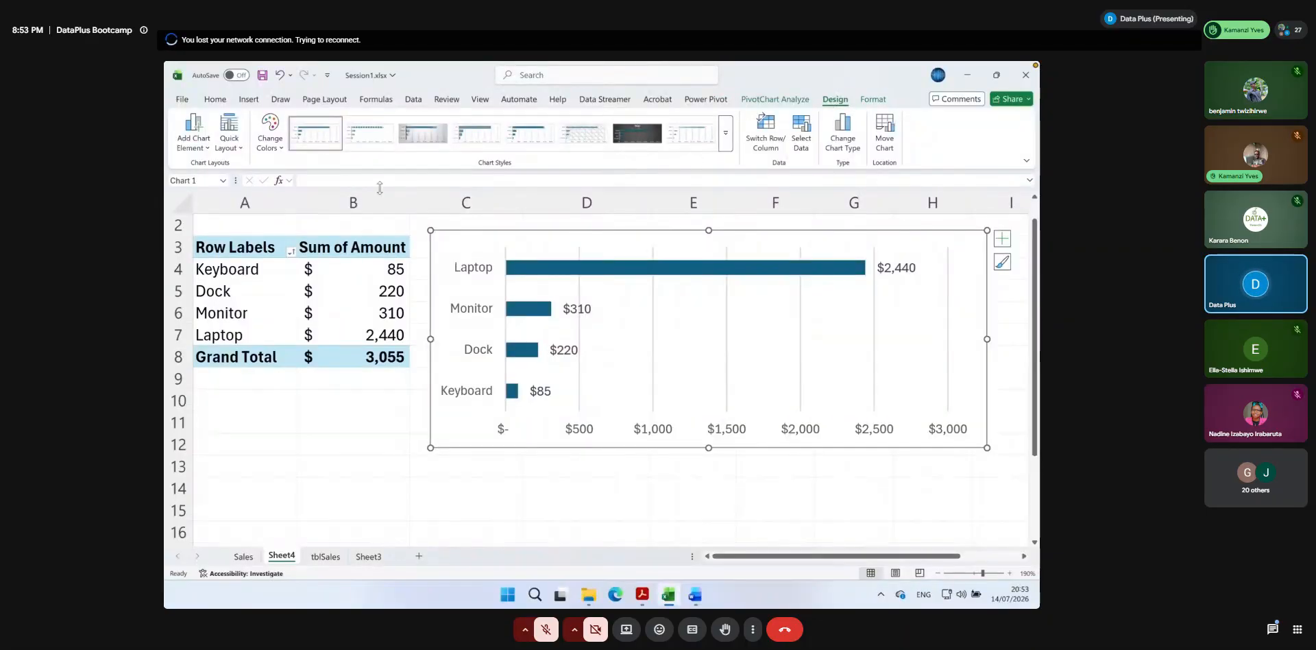
{"action": "left_click", "coordinate": [648, 133]}
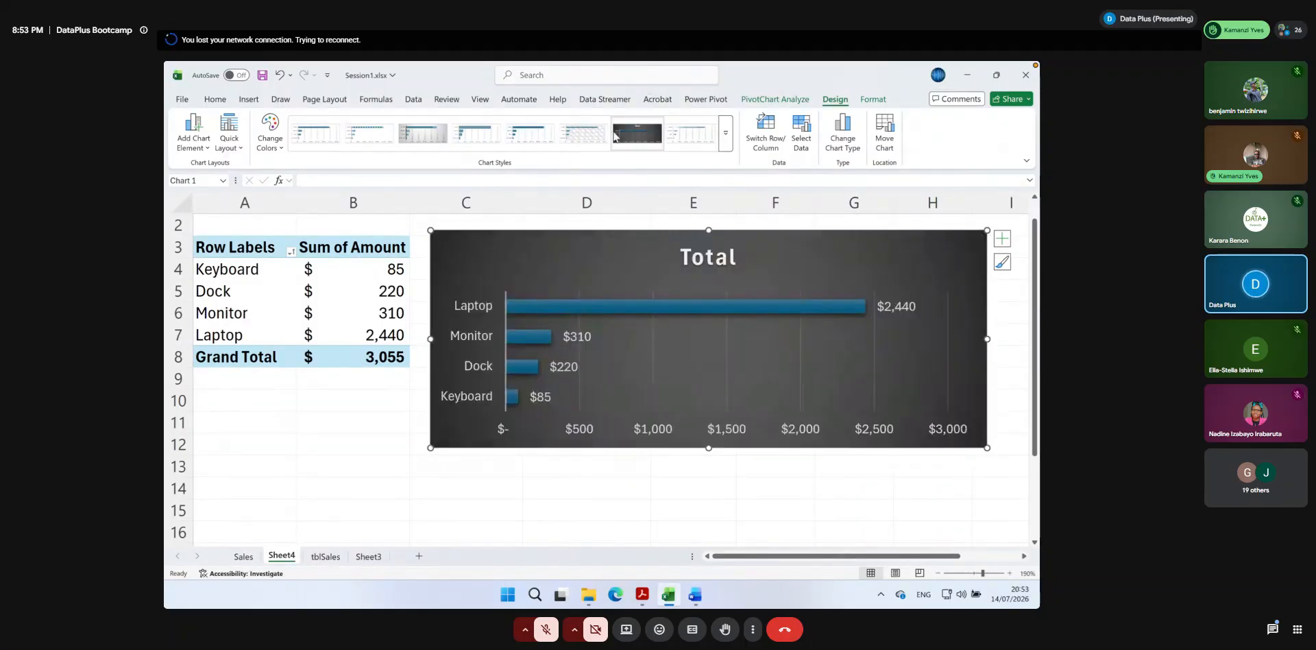
{"action": "left_click", "coordinate": [540, 137]}
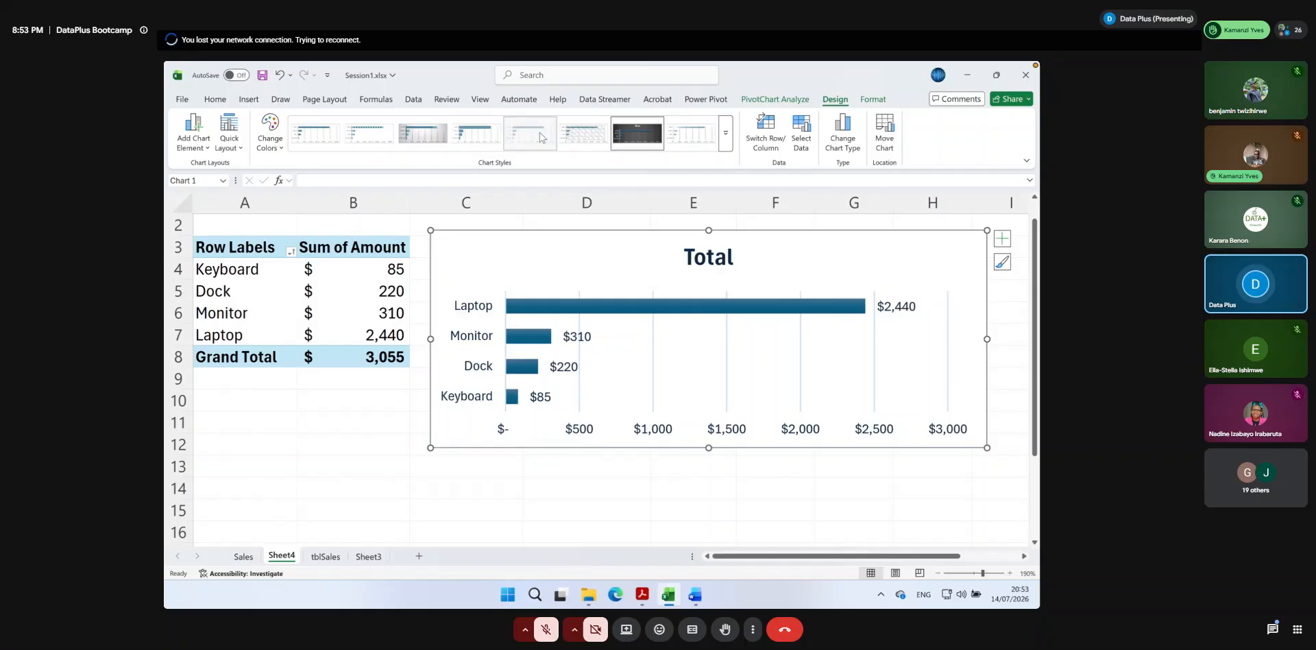
Change the PivotChart's title to "Total Amount by Product"
{"action": "left_click", "coordinate": [699, 257]}
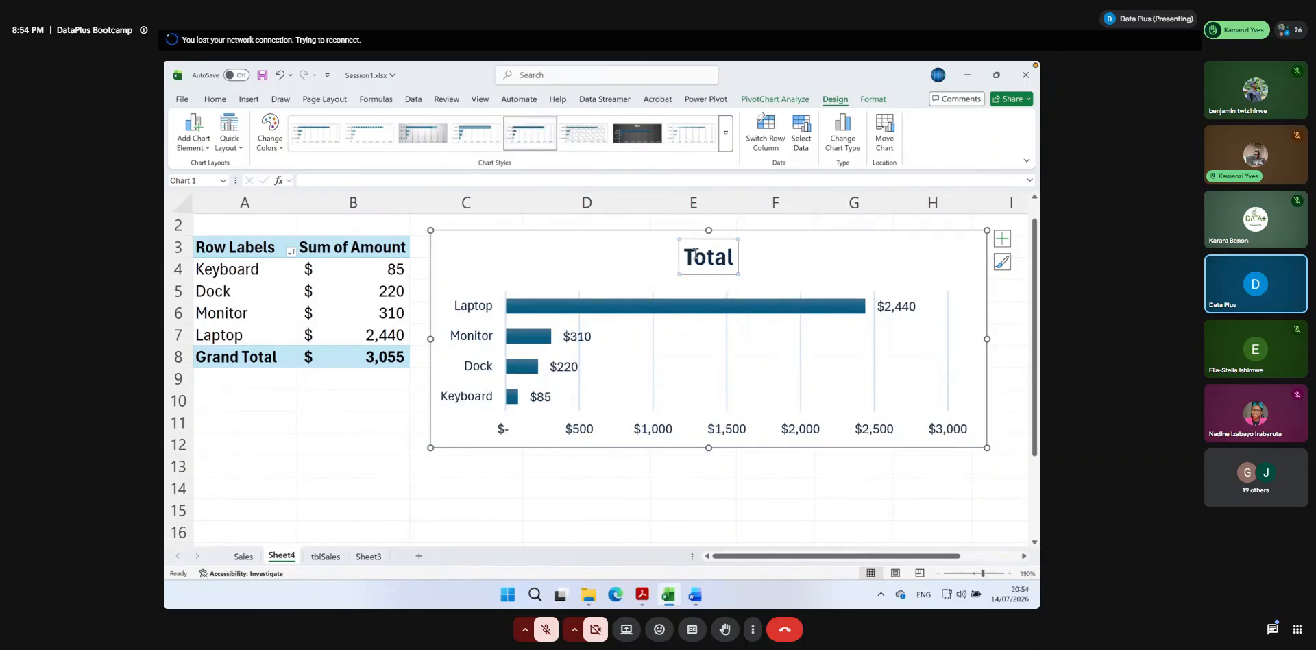
{"action": "double_click", "coordinate": [692, 255]}
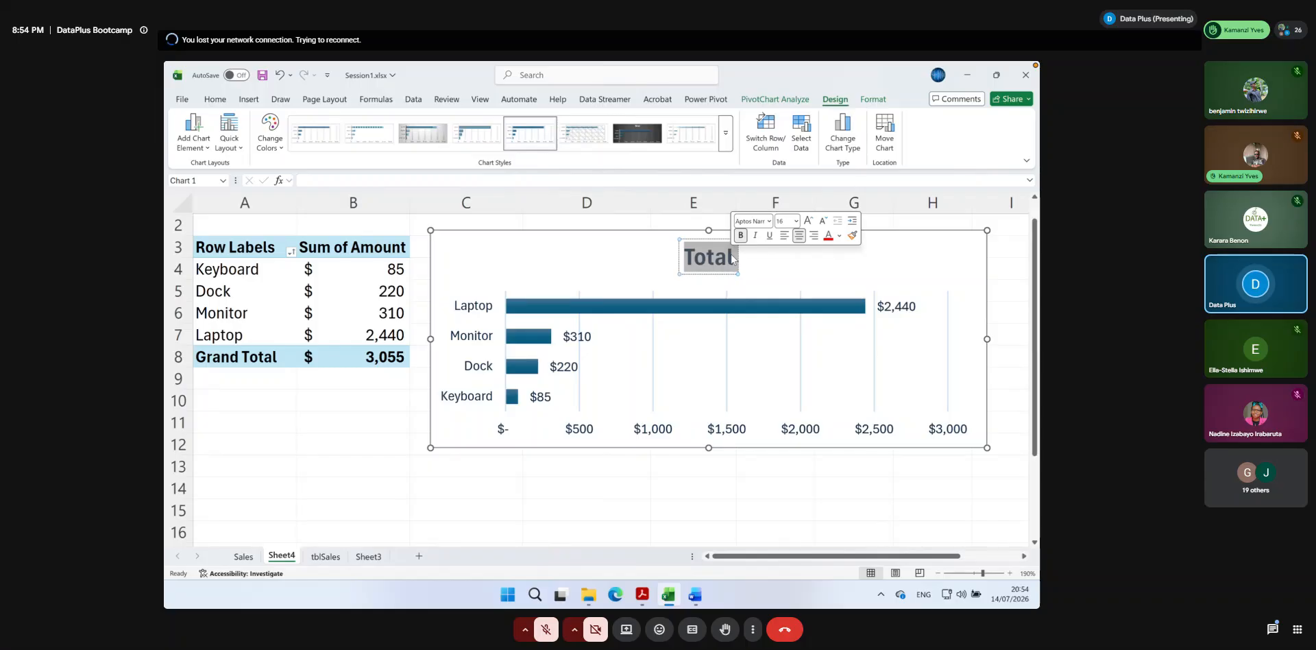
{"action": "type", "text": "Total amou"}
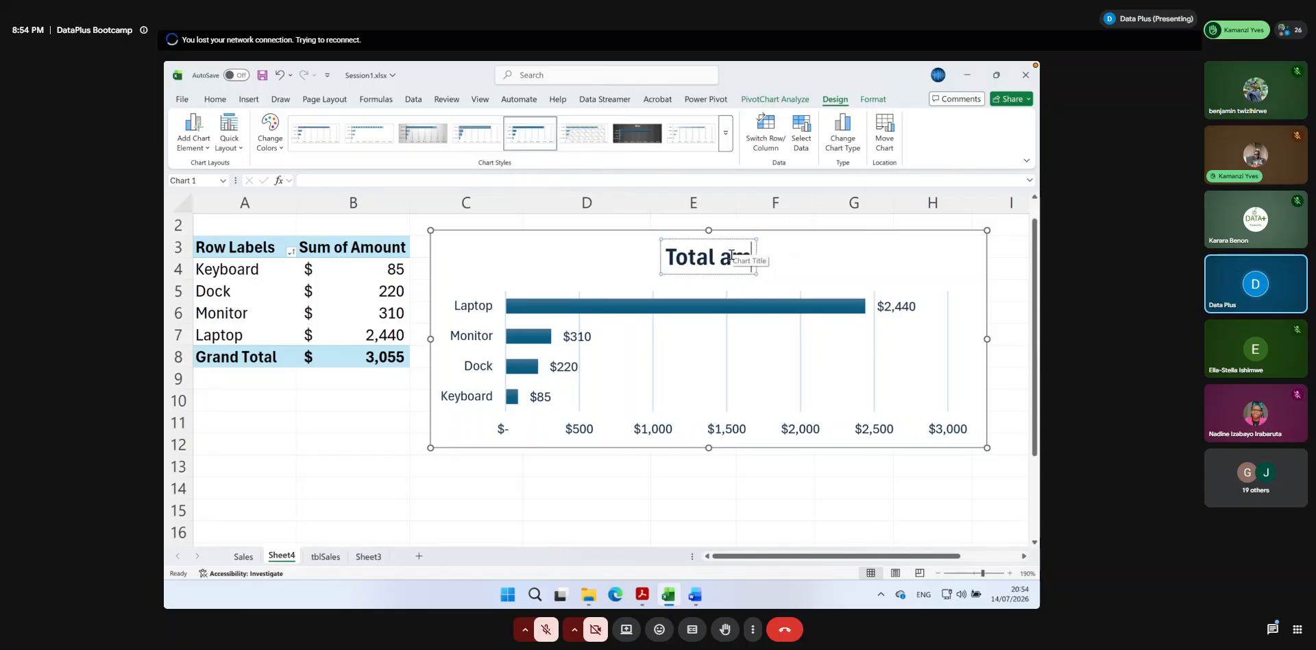
{"action": "key", "text": "BackSpace"}
{"action": "key", "text": "BackSpace"}
{"action": "key", "text": "BackSpace"}
{"action": "key", "text": "BackSpace"}
{"action": "key", "text": "BackSpace"}
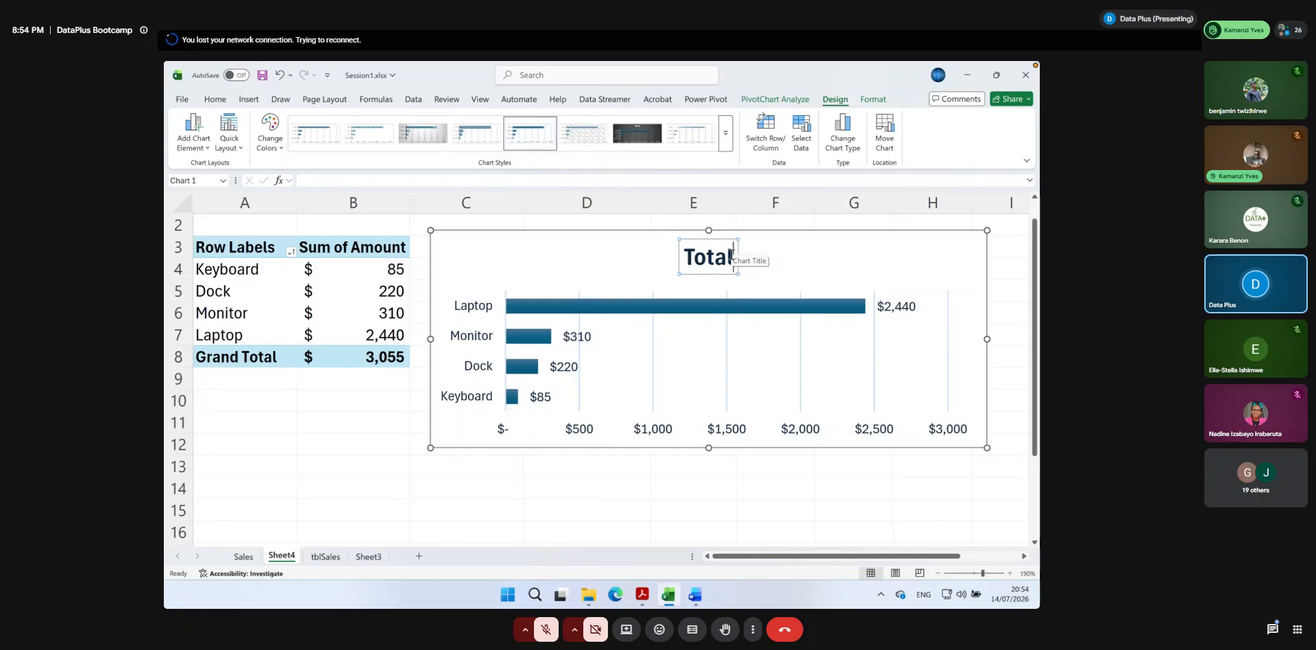
{"action": "type", "text": "M"}
{"action": "key", "text": "BackSpace"}
{"action": "key", "text": "BackSpace"}
{"action": "type", "text": "Amount"}
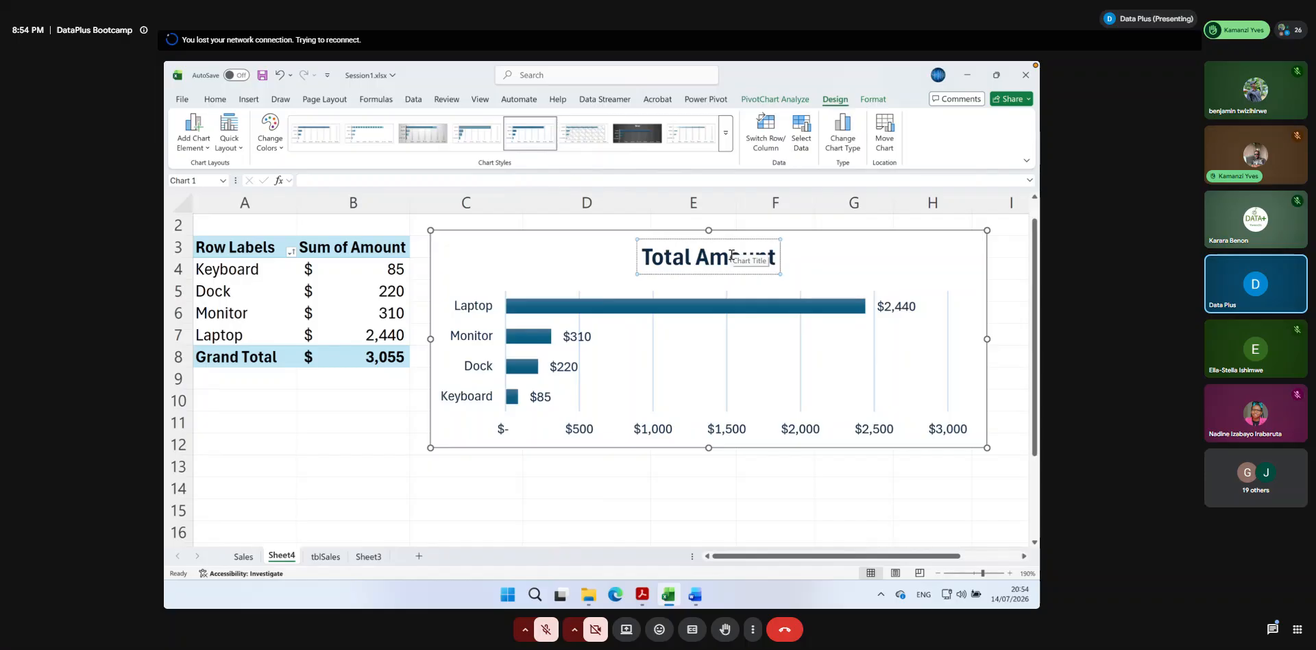
{"action": "type", "text": " by Product"}
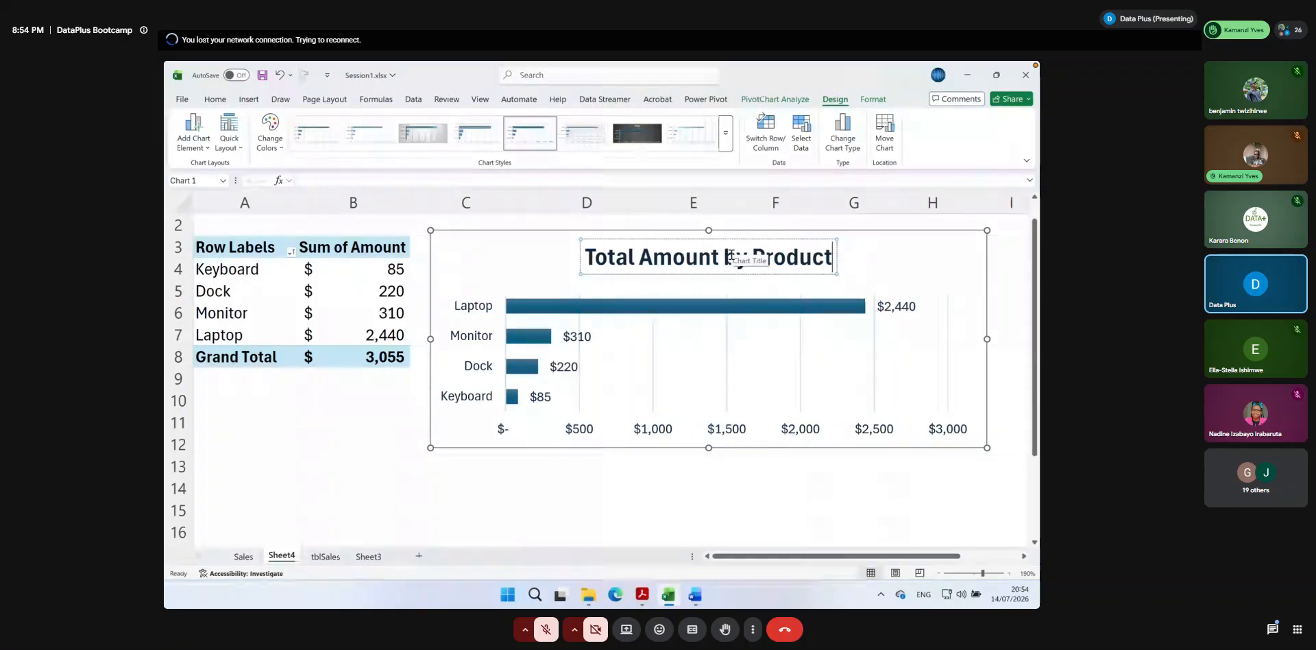
{"action": "left_click", "coordinate": [872, 260]}
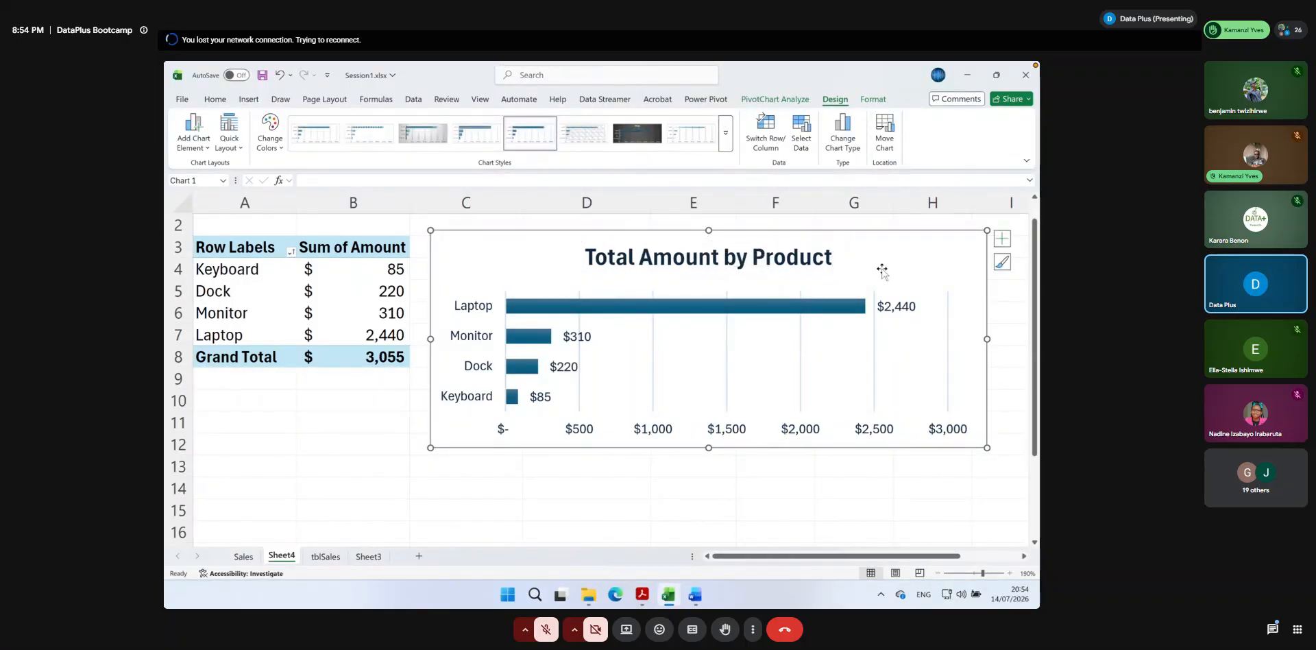
Copy the whole PivotChart, switch to the Word document and paste it below the second sales table
{"action": "left_click", "coordinate": [829, 255]}
{"action": "left_click", "coordinate": [869, 240]}
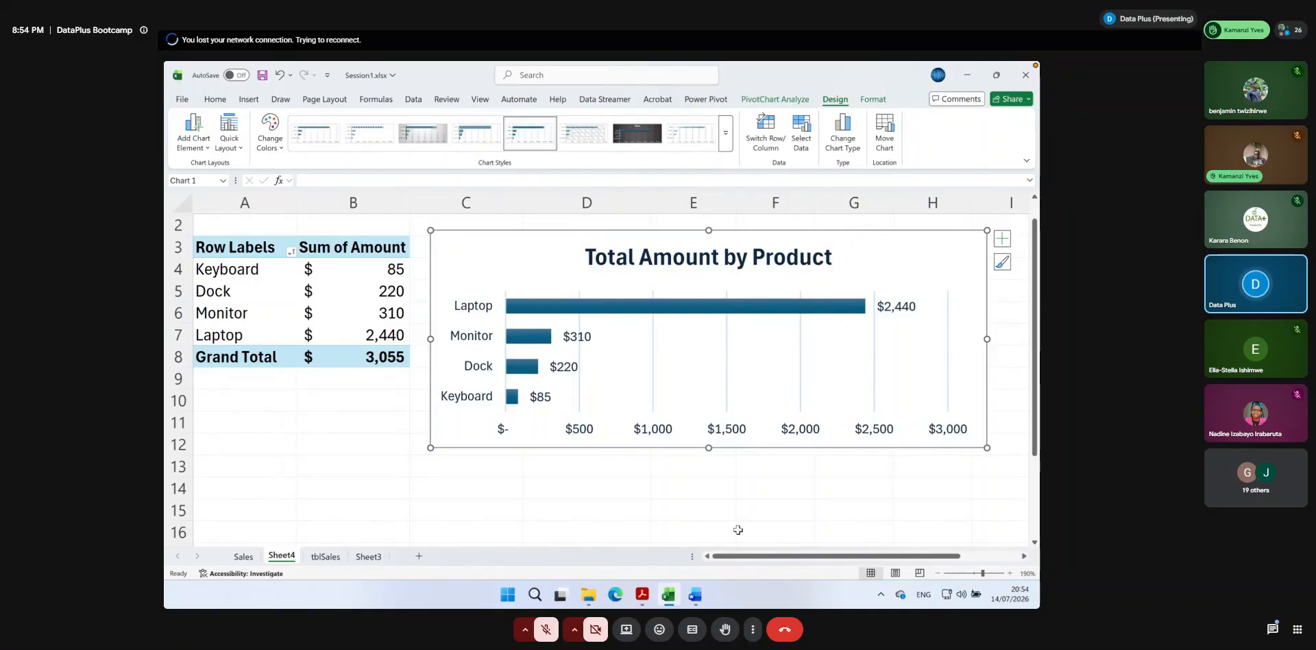
{"action": "left_click", "coordinate": [694, 594]}
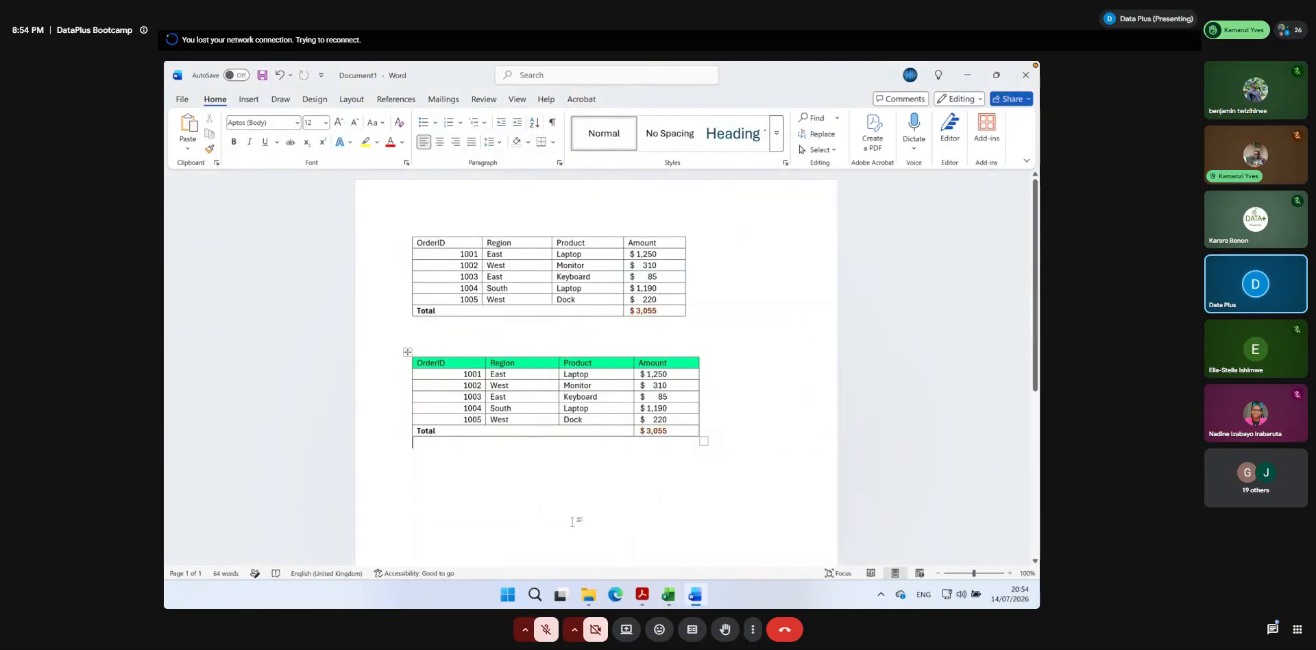
{"action": "key", "text": "ctrl+v"}
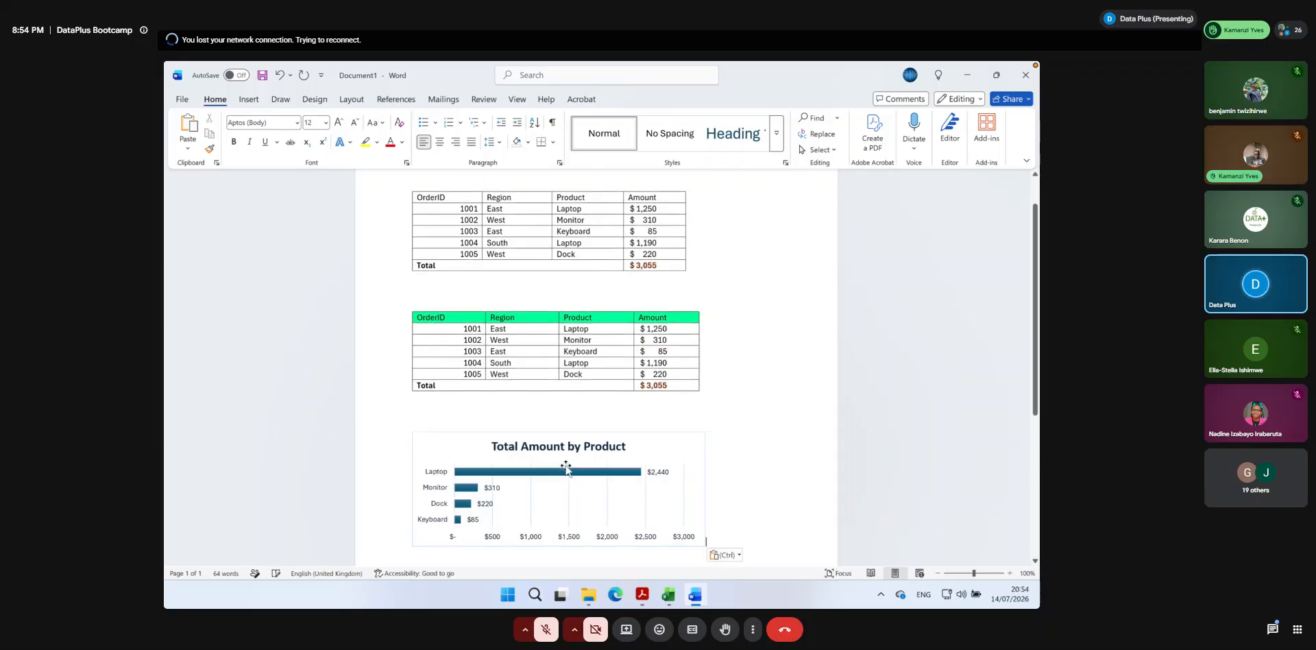
{"action": "scroll", "coordinate": [692, 418], "scroll_direction": "down", "scroll_amount": 2}
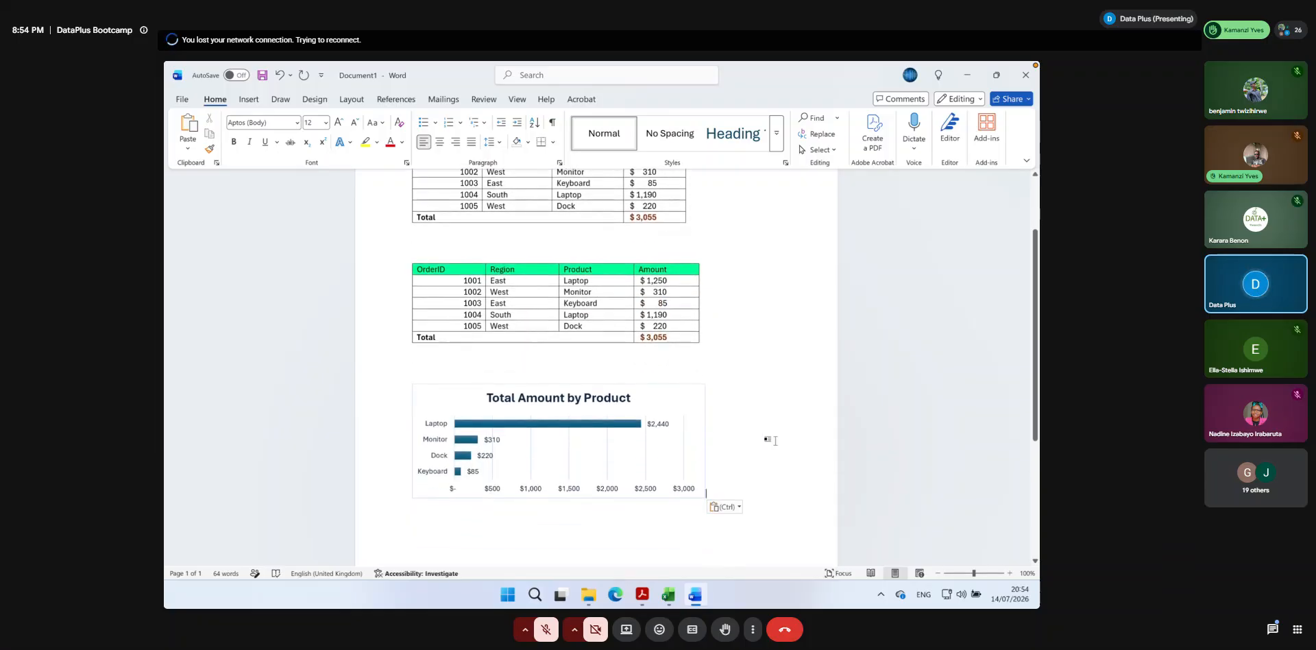
Add the placeholder sentence "According my sales I hdehjkdhekjdhj" on a new line below the pasted chart
{"action": "key", "text": "Return"}
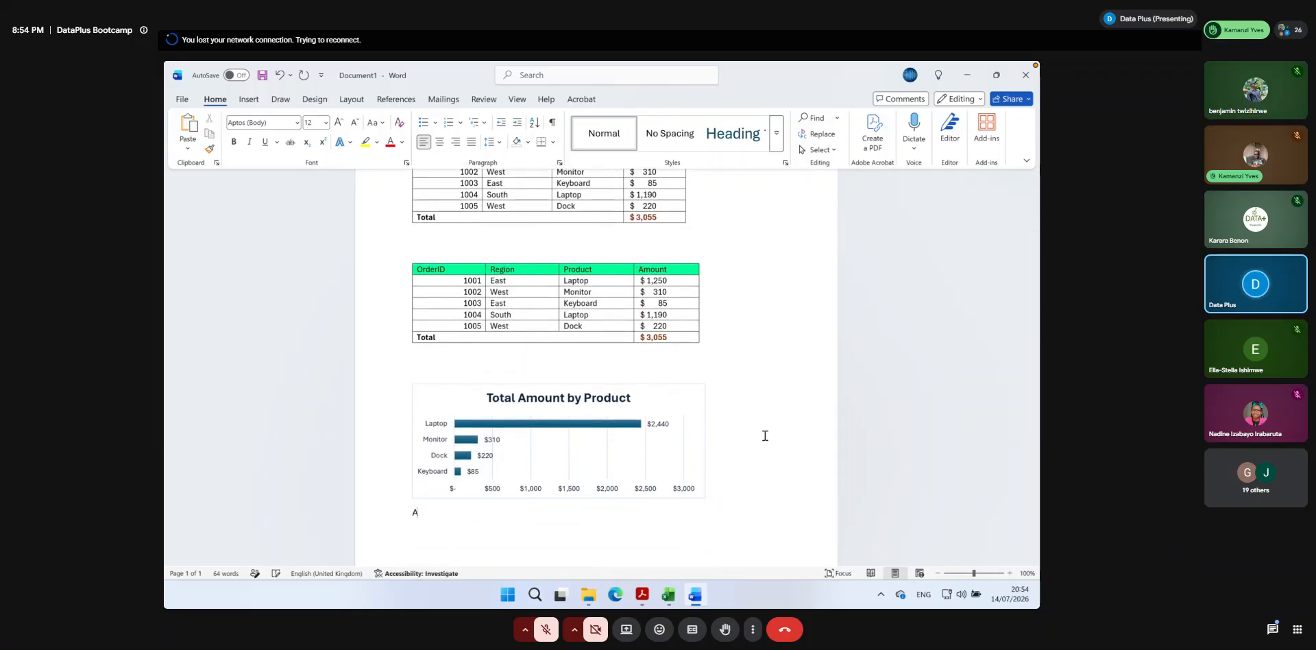
{"action": "type", "text": "According my sales I hdehjkdhekjdhj"}
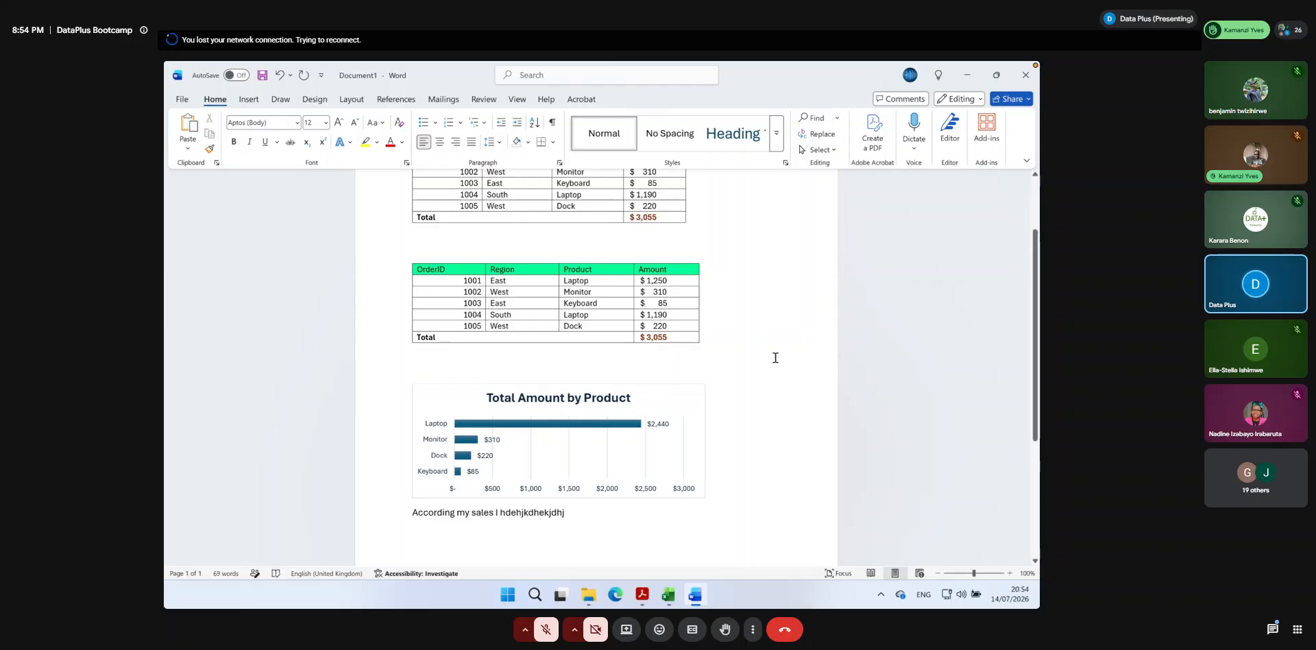
{"action": "scroll", "coordinate": [714, 347], "scroll_direction": "down", "scroll_amount": 4}
{"action": "scroll", "coordinate": [714, 347], "scroll_direction": "up", "scroll_amount": 6}
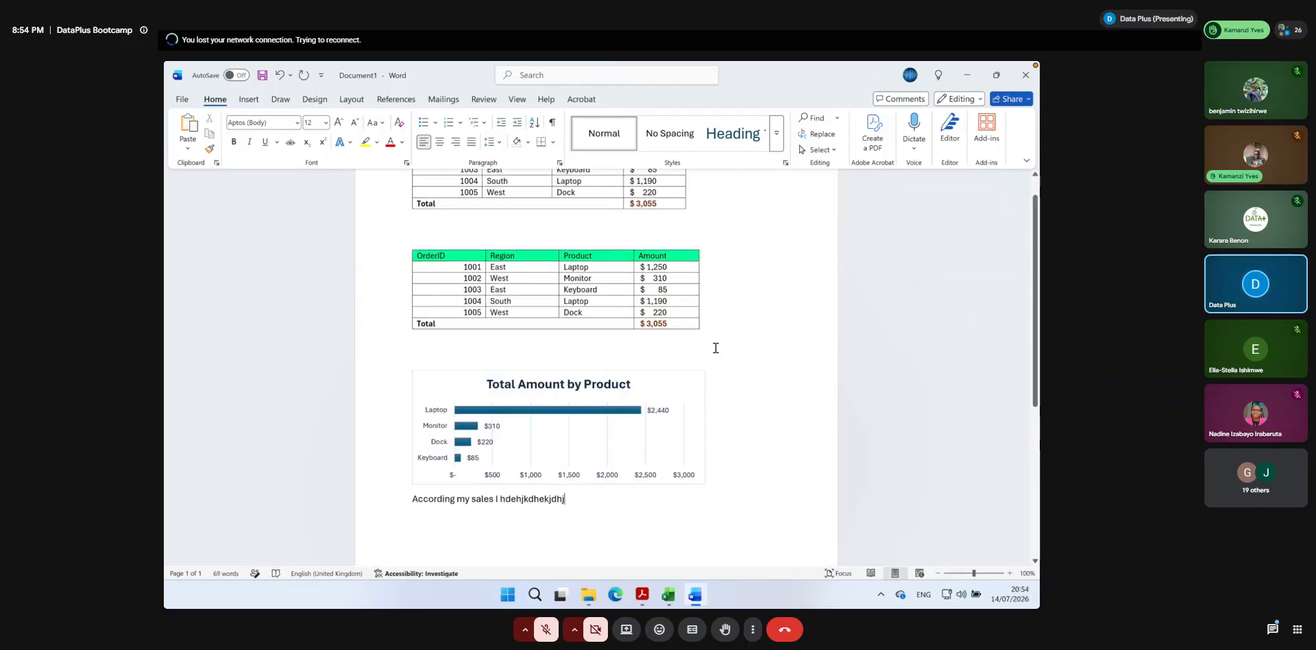
Enlarge the pasted chart in both directions so it extends past the width of the table above it
{"action": "scroll", "coordinate": [714, 347], "scroll_direction": "down", "scroll_amount": 3}
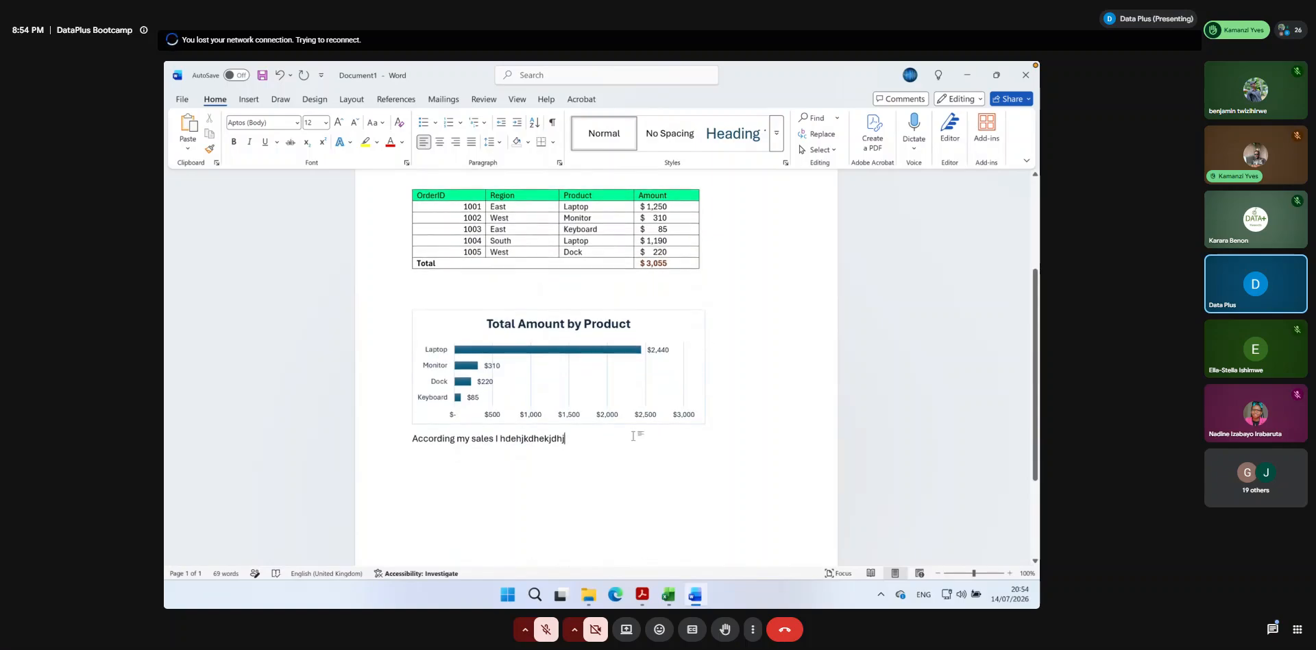
{"action": "left_click", "coordinate": [698, 417]}
{"action": "left_click_drag", "start_coordinate": [705, 423], "coordinate": [780, 460]}
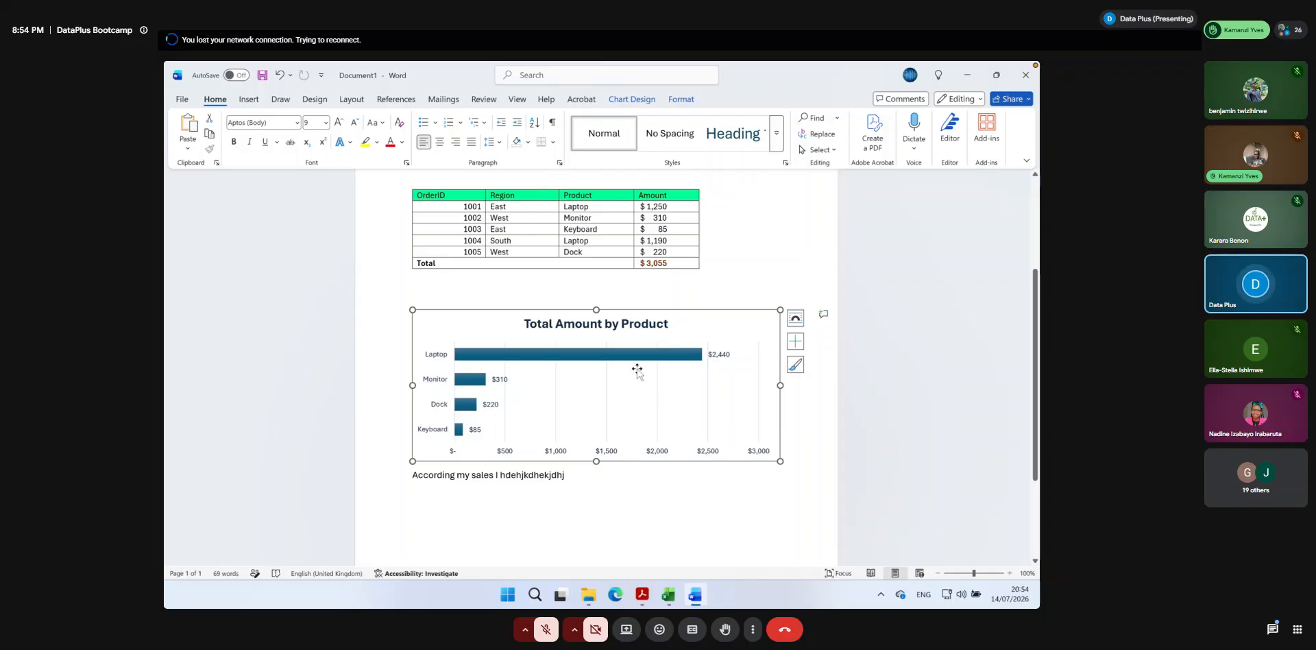
Switch back to the Excel workbook and delete all of the Total series' data labels from the PivotChart
{"action": "key", "text": "alt+Tab"}
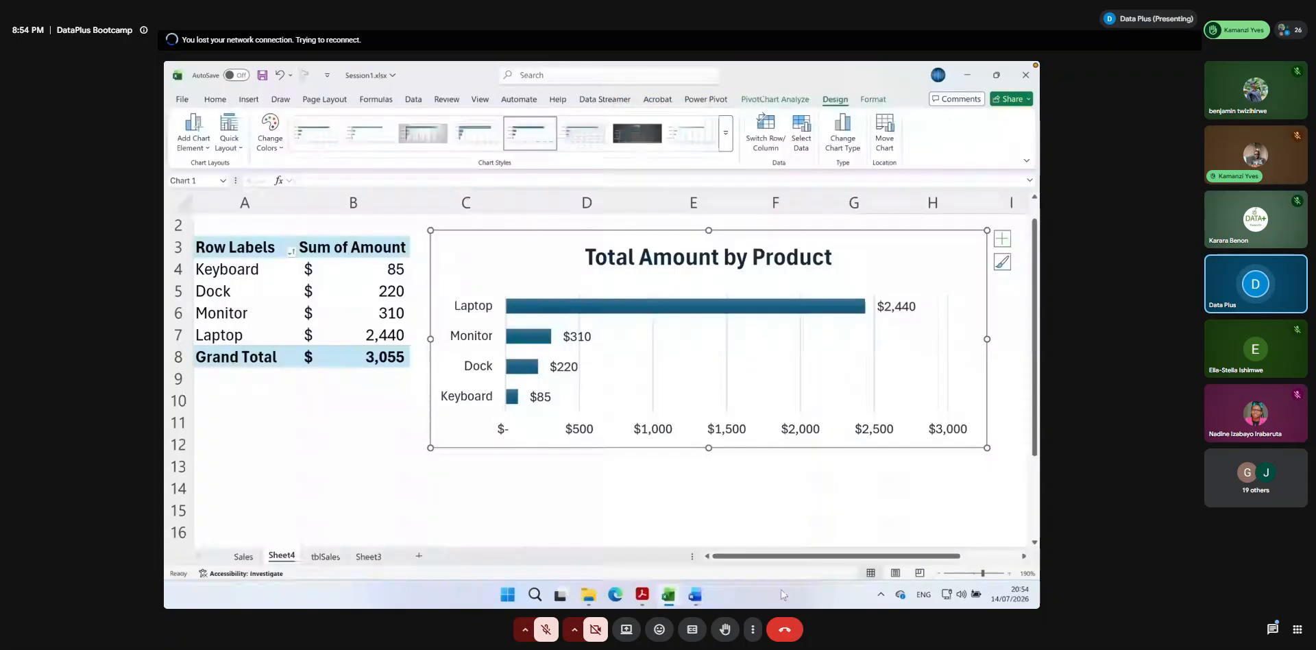
{"action": "left_click", "coordinate": [696, 595]}
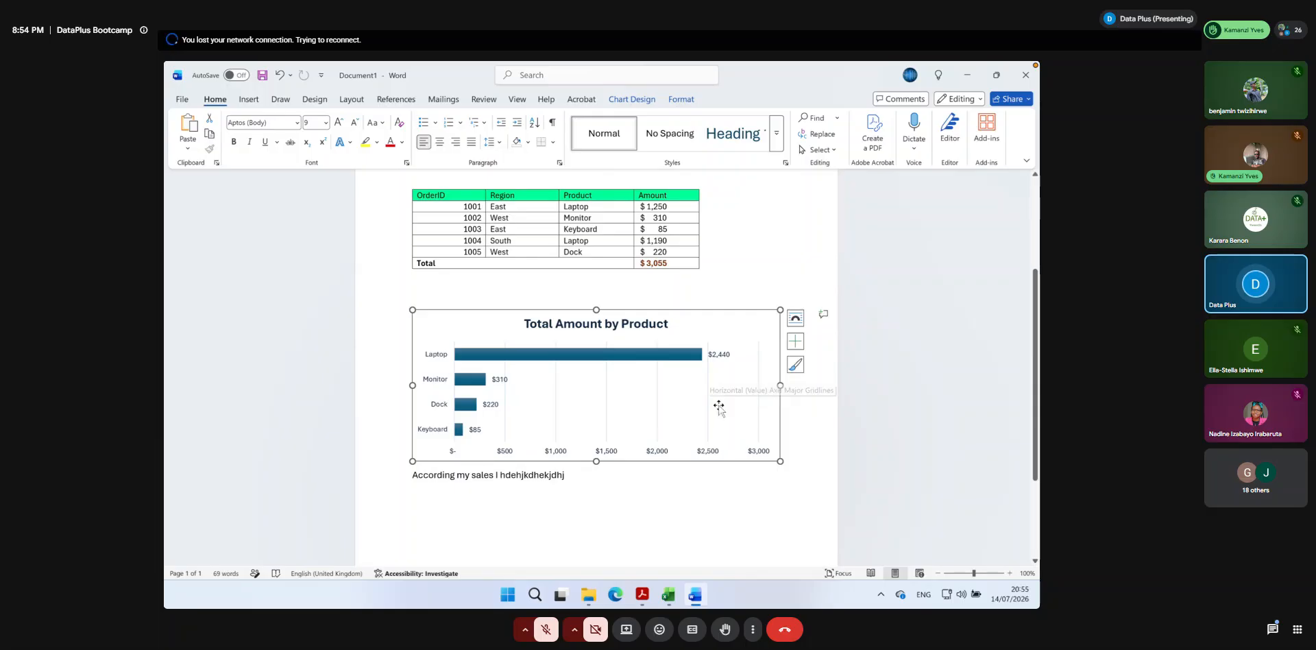
{"action": "left_click", "coordinate": [666, 596]}
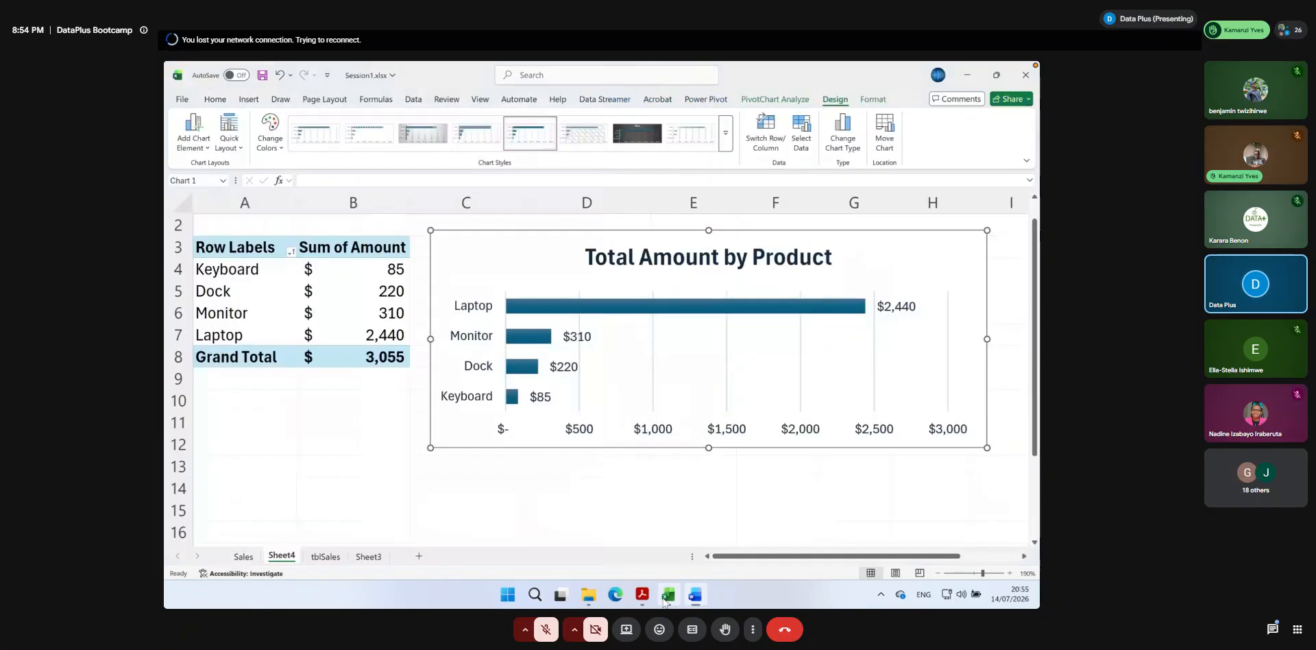
{"action": "left_click", "coordinate": [884, 296]}
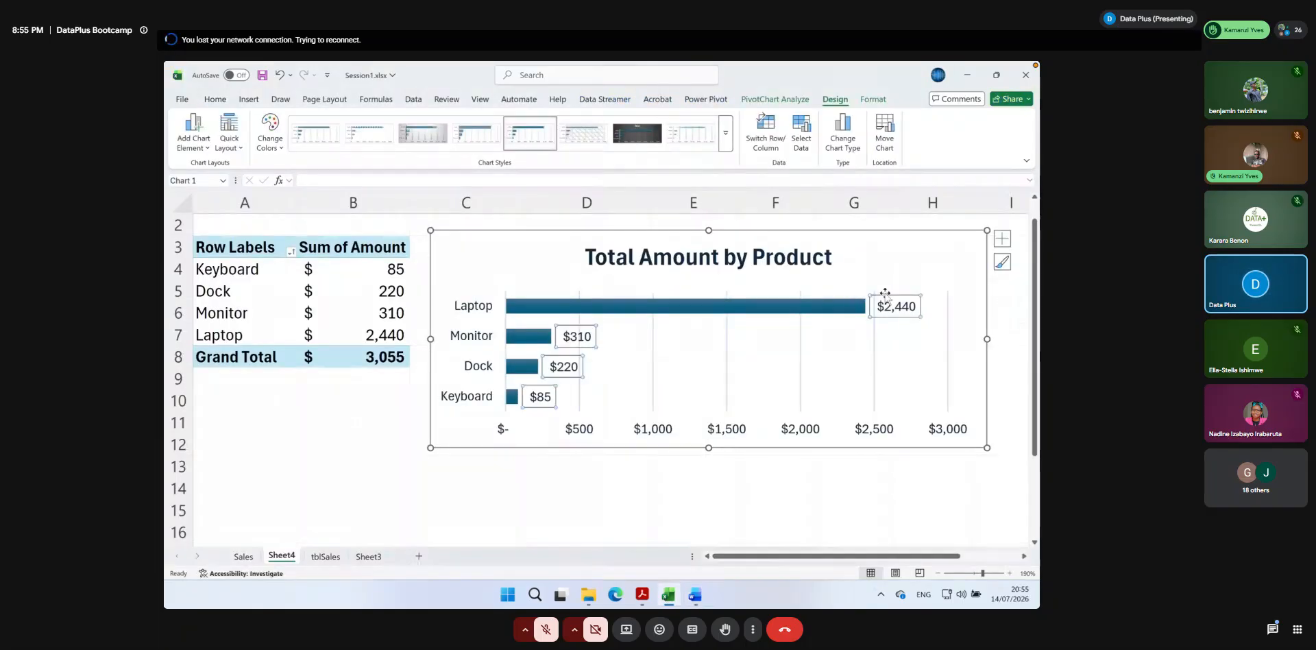
{"action": "left_click", "coordinate": [884, 296]}
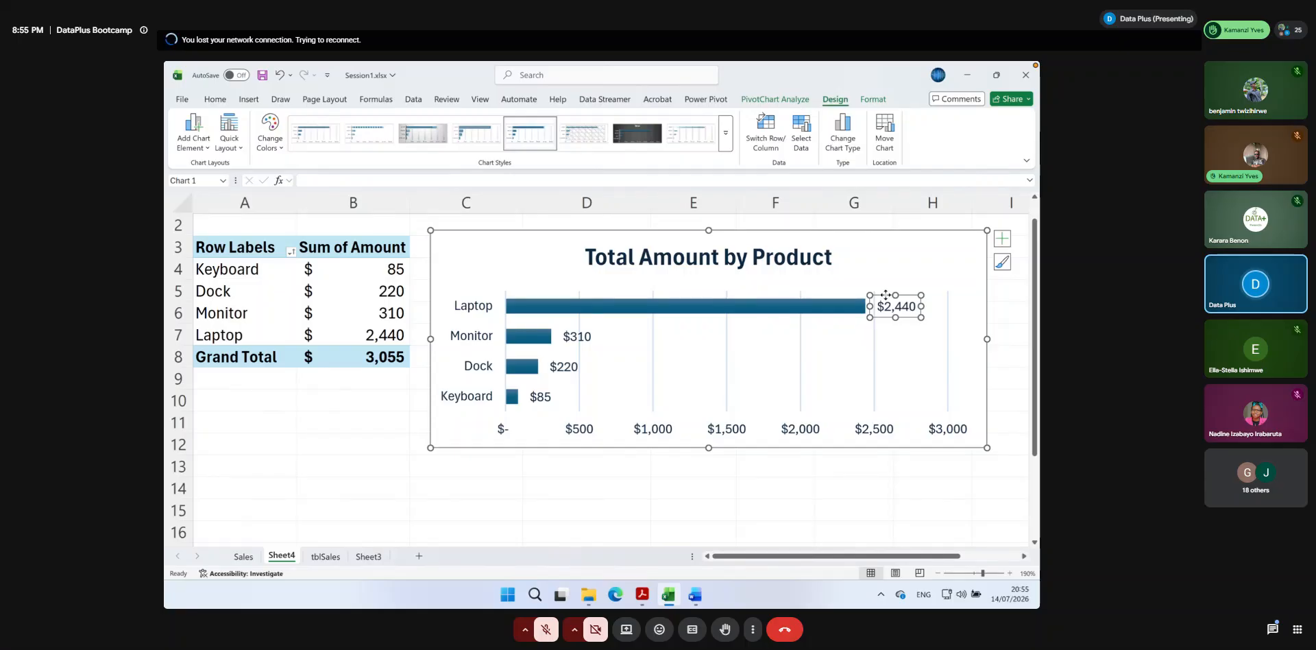
{"action": "left_click", "coordinate": [837, 363]}
{"action": "left_click", "coordinate": [892, 309]}
{"action": "key", "text": "Delete"}
Switch to Word, check whether the pasted chart's data labels changed, and view its chart design options
{"action": "left_click", "coordinate": [695, 594]}
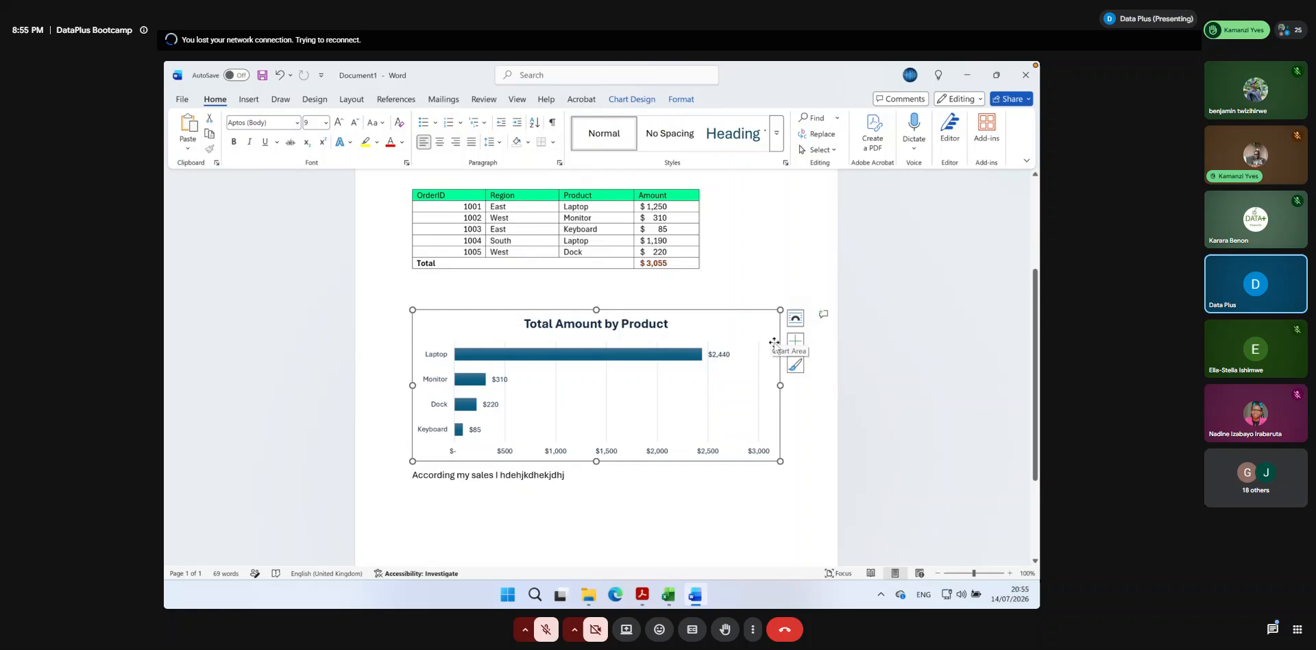
{"action": "left_click", "coordinate": [794, 439]}
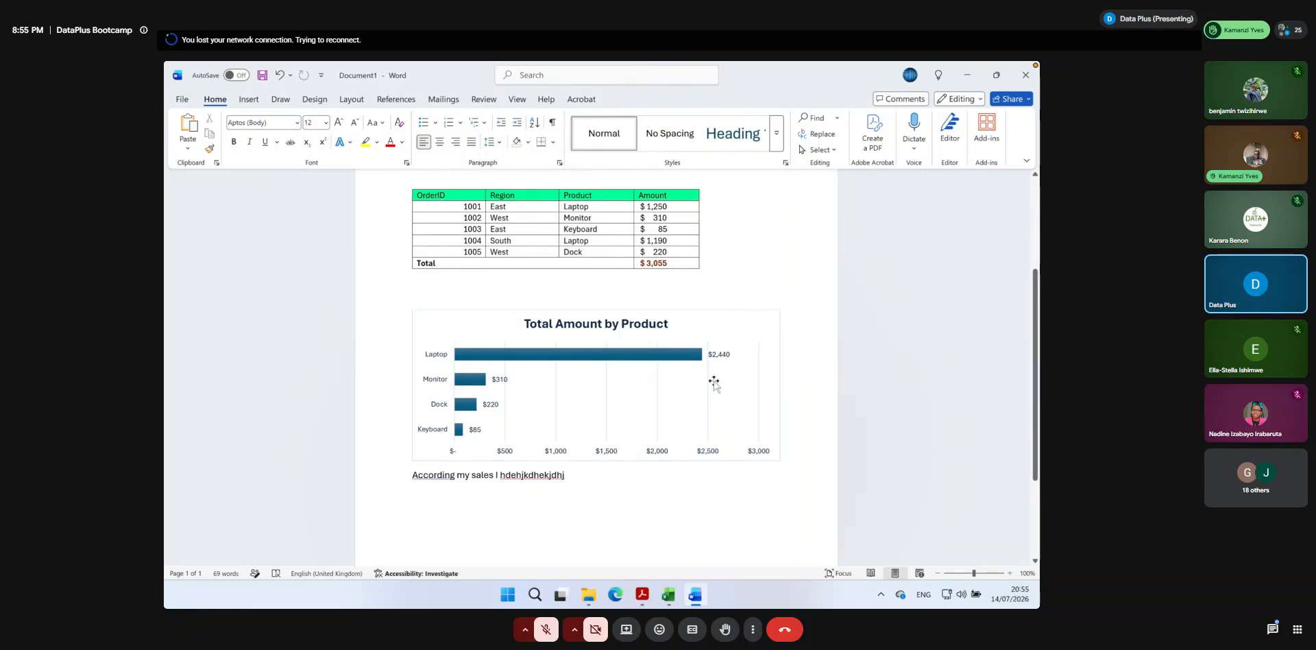
{"action": "left_click", "coordinate": [629, 311]}
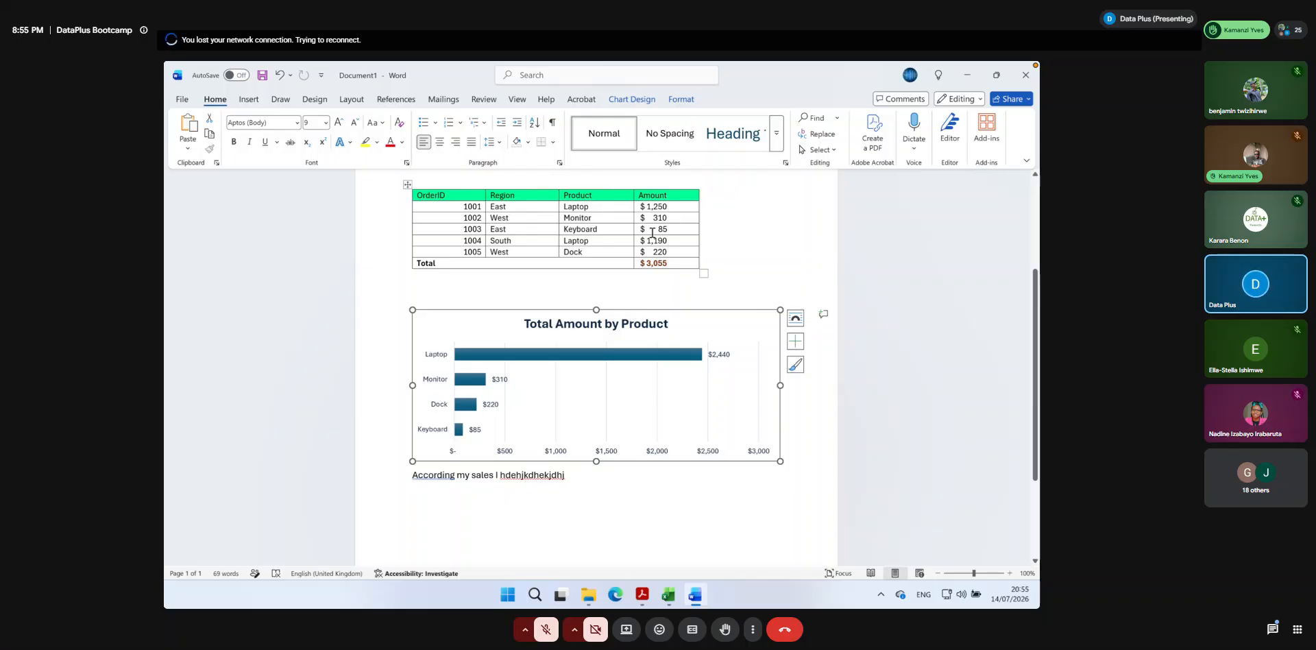
{"action": "left_click", "coordinate": [681, 100]}
{"action": "left_click", "coordinate": [631, 99]}
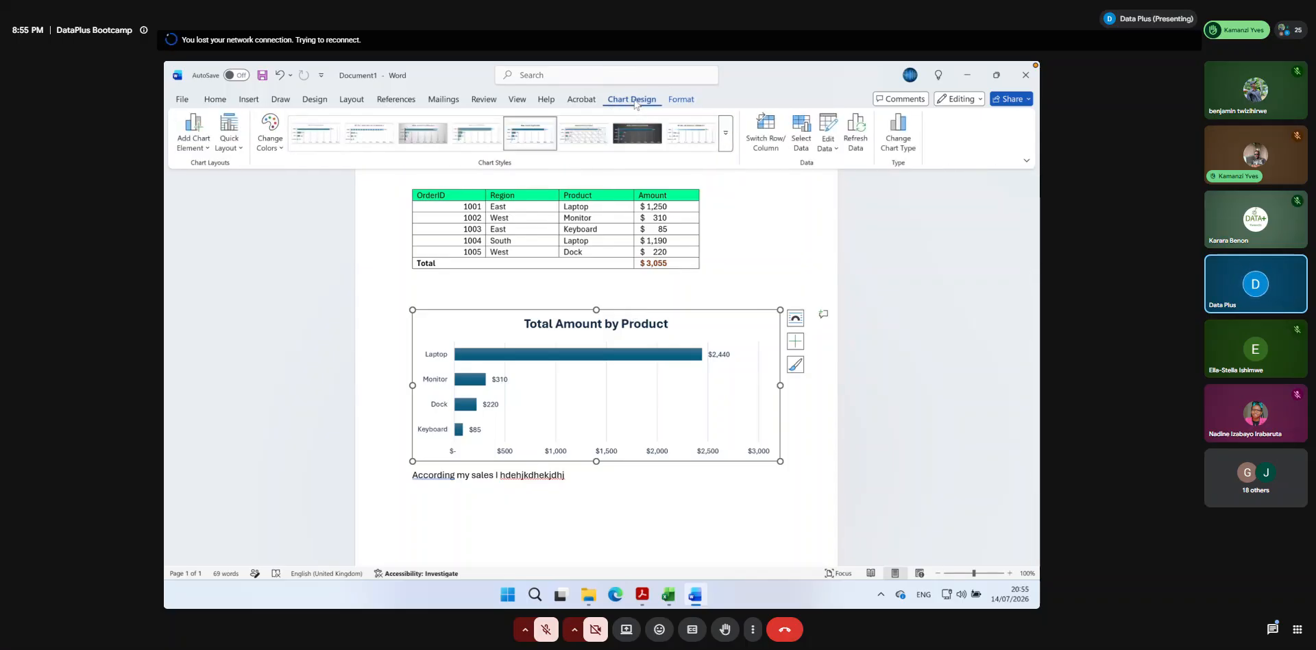
{"action": "mouse_move", "coordinate": [694, 365]}
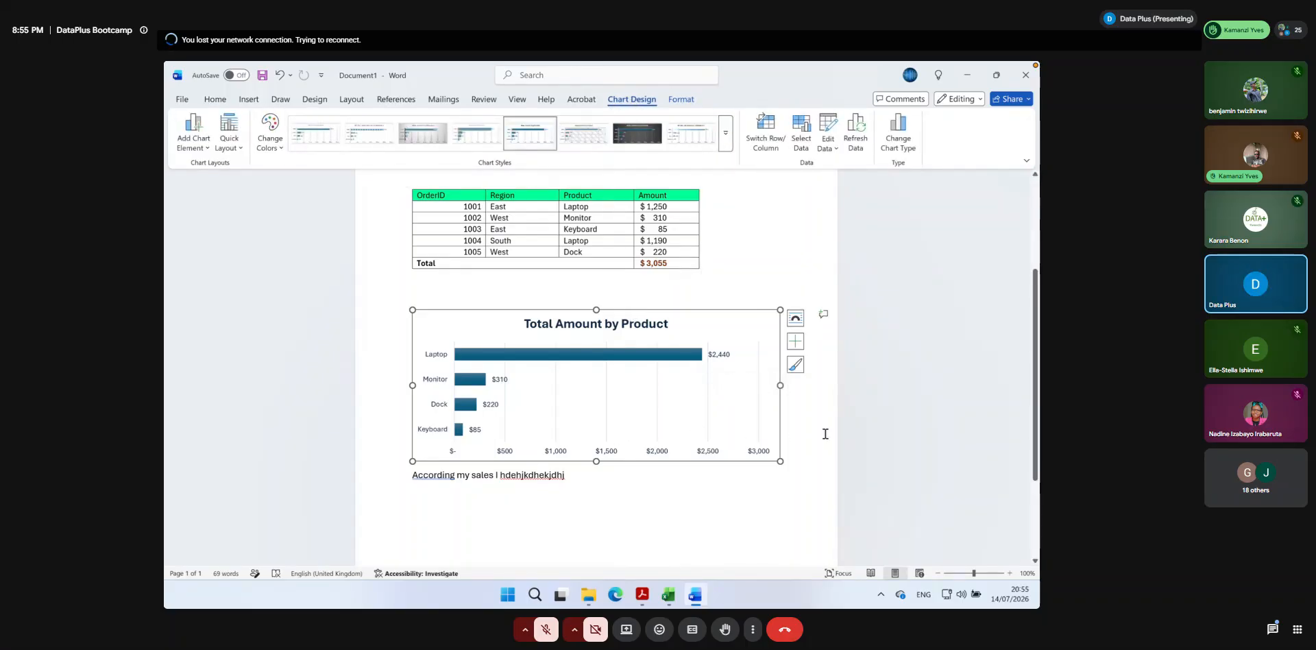
{"action": "left_click", "coordinate": [812, 460]}
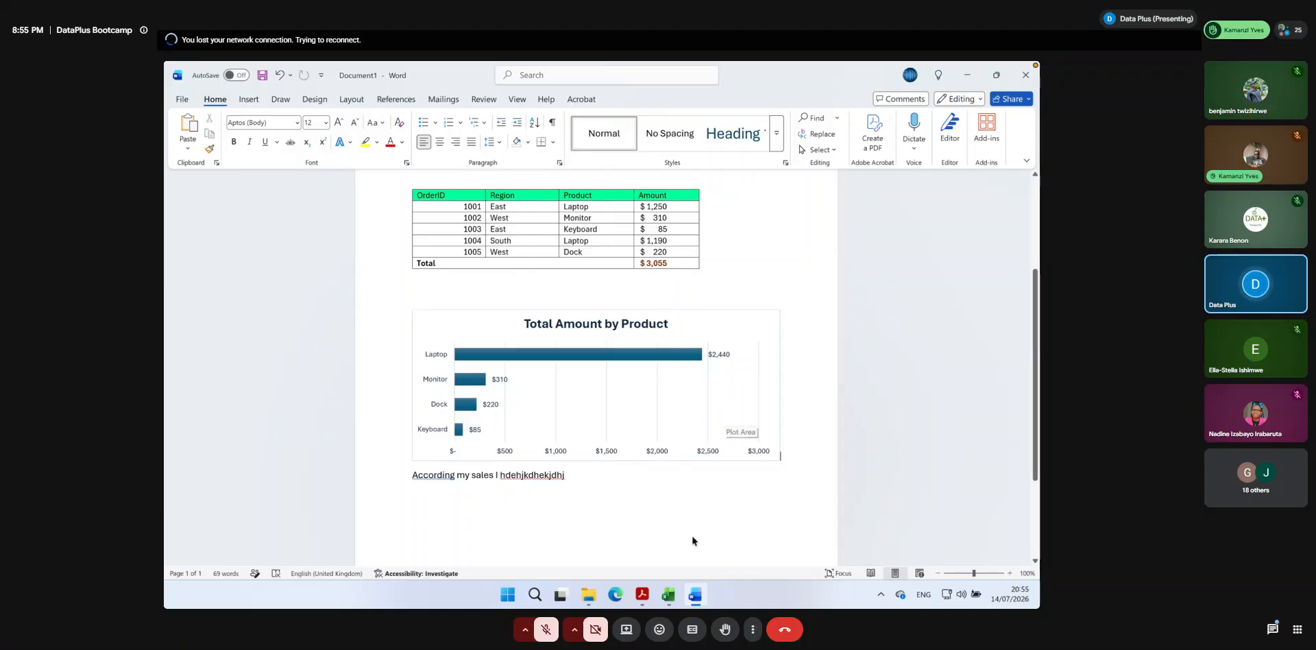
Inspect the PivotChart's bar series in Excel and compare the chart with its copy in Word
{"action": "left_click", "coordinate": [668, 595]}
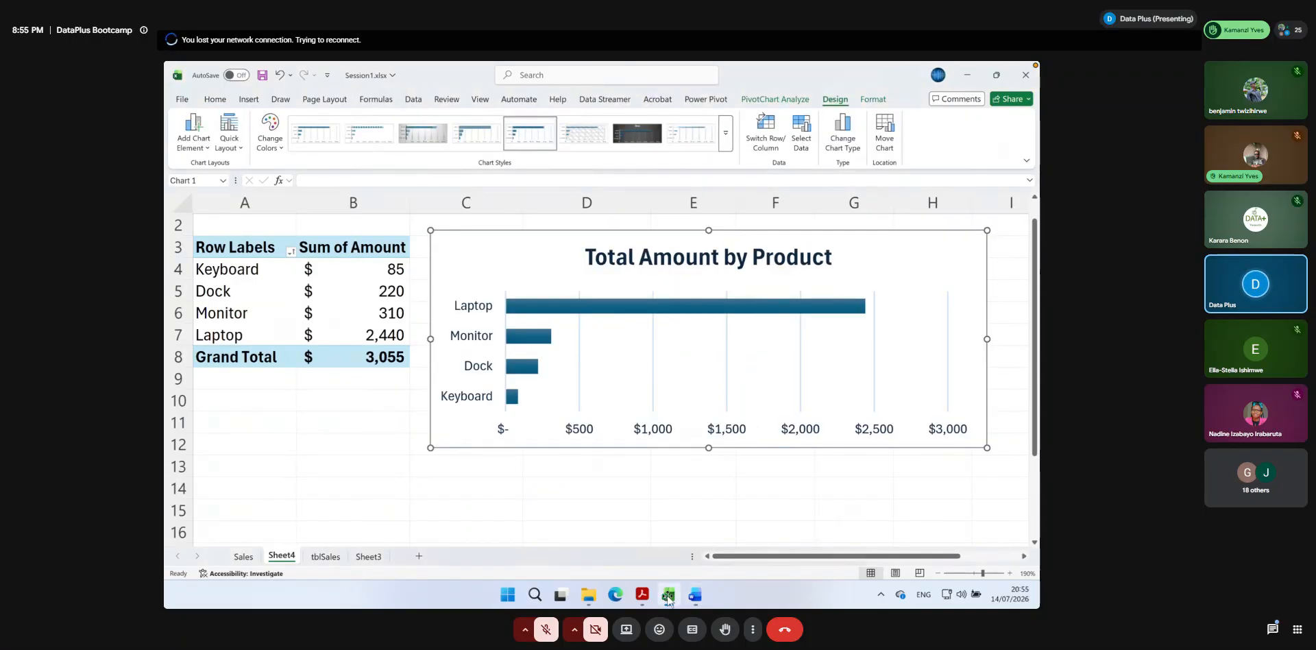
{"action": "left_click", "coordinate": [757, 303]}
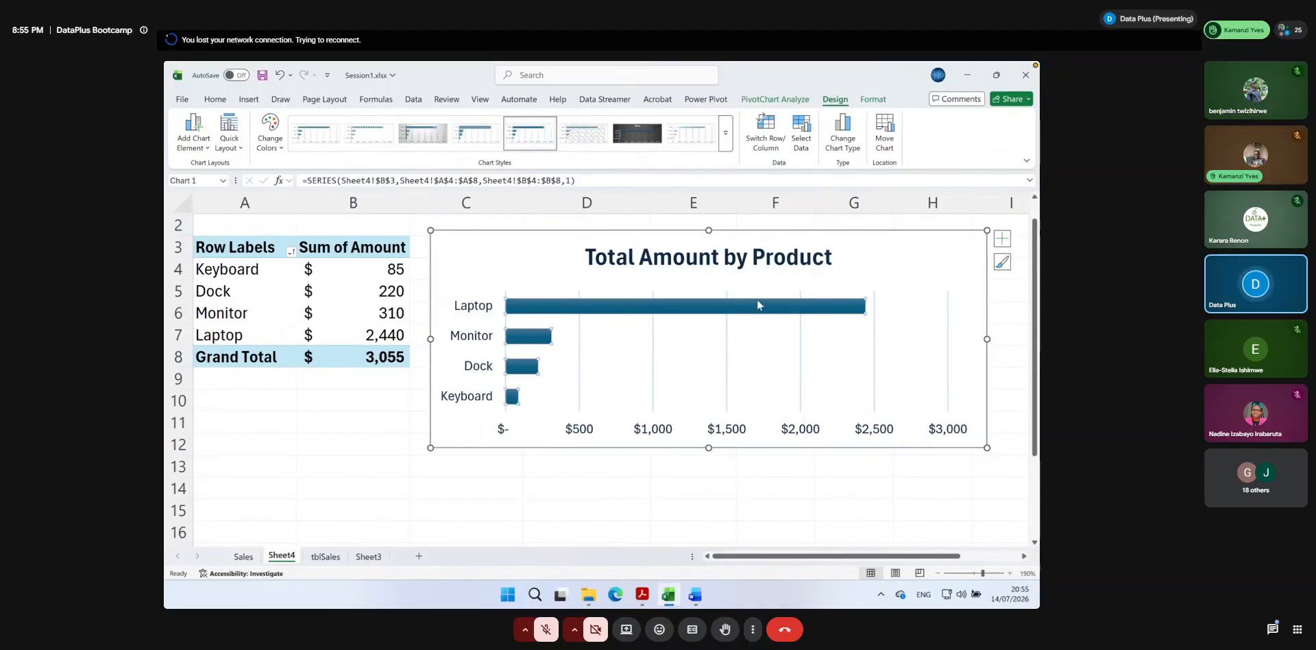
{"action": "right_click", "coordinate": [757, 299]}
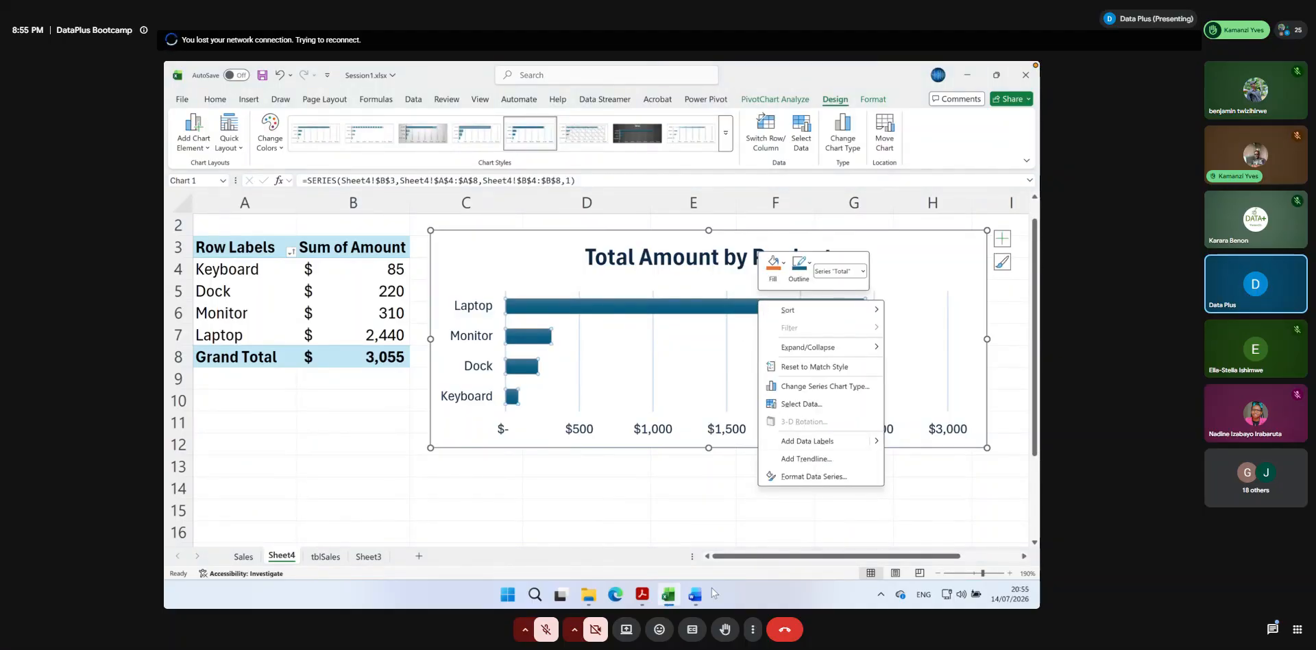
{"action": "key", "text": "Escape"}
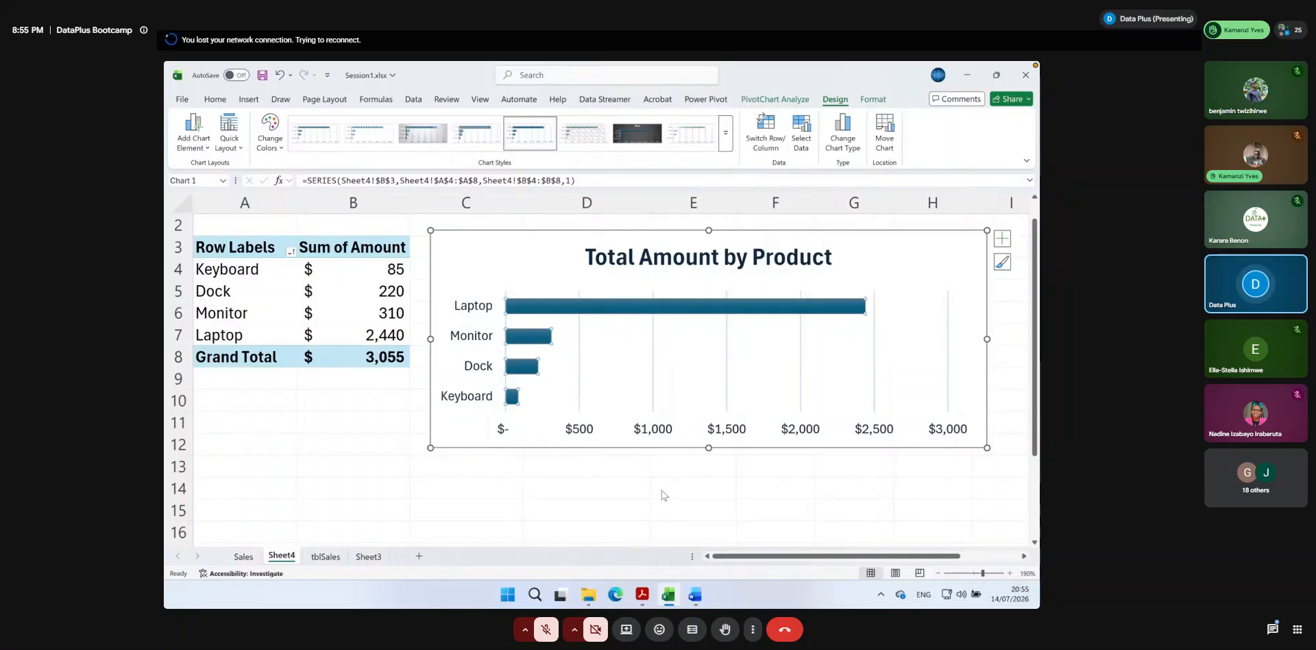
{"action": "left_click", "coordinate": [655, 490]}
{"action": "left_click", "coordinate": [695, 596]}
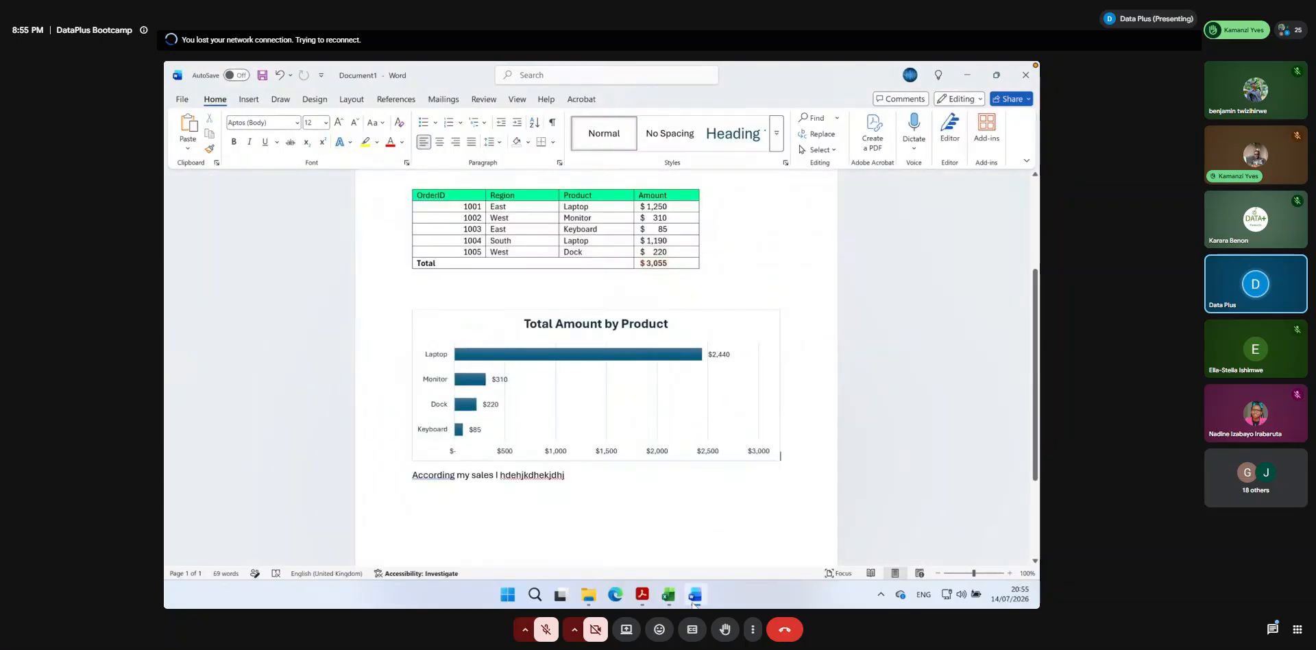
Switch to the Excel workbook and apply the dark-background chart style to the Total Amount by Product PivotChart
{"action": "left_click", "coordinate": [669, 596]}
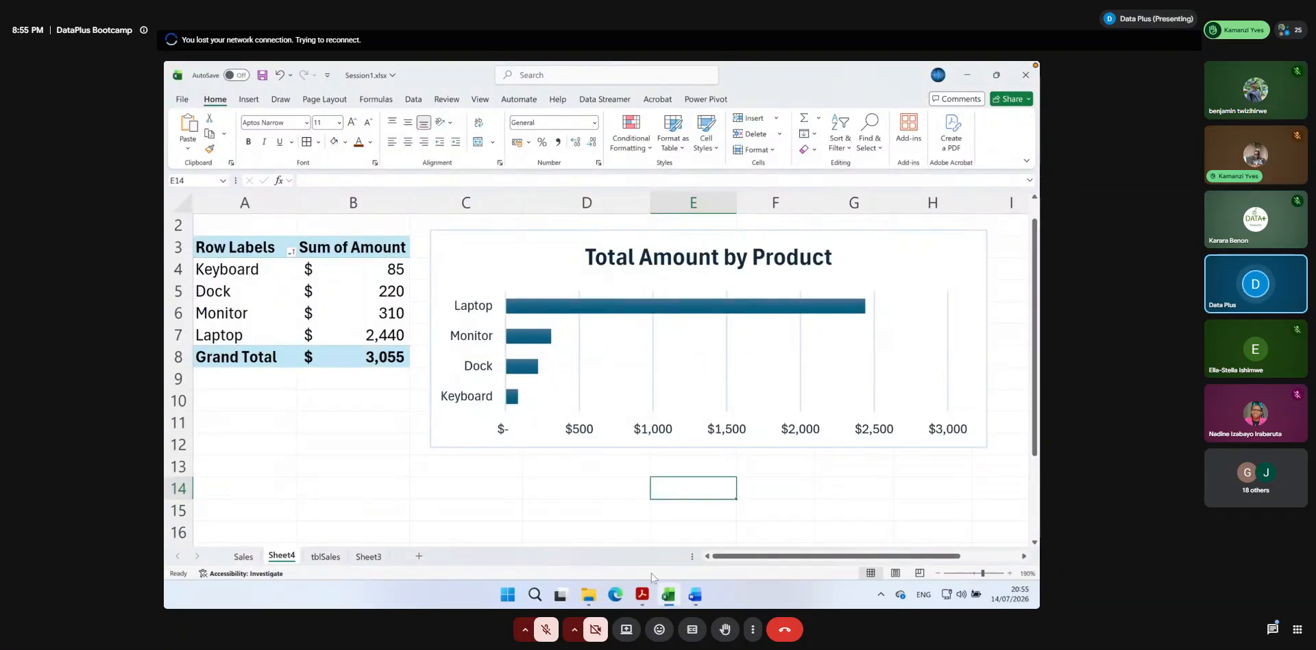
{"action": "left_click", "coordinate": [598, 236]}
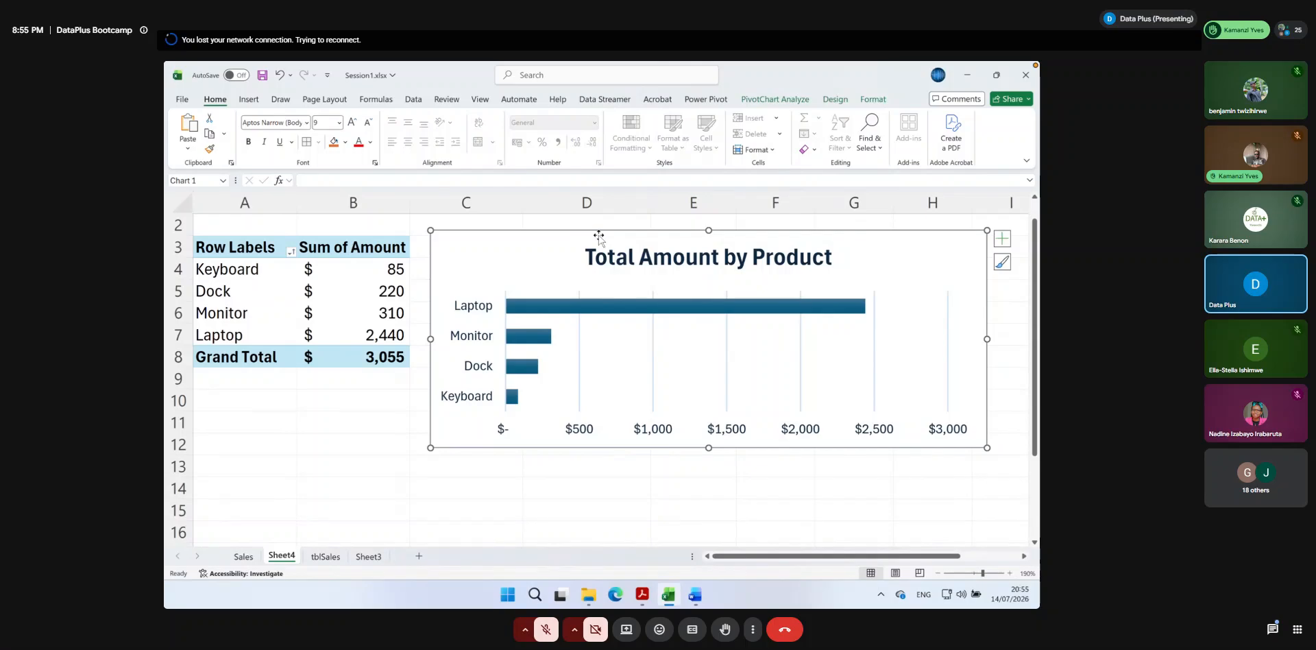
{"action": "left_click", "coordinate": [871, 100]}
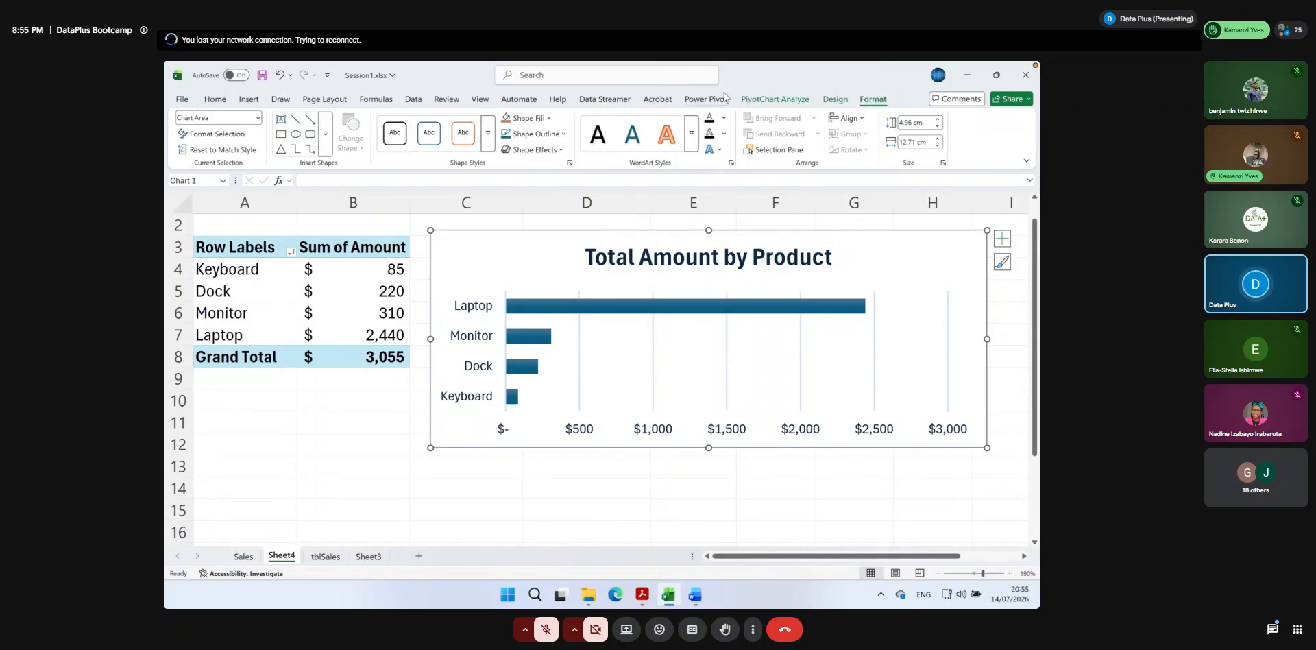
{"action": "left_click", "coordinate": [830, 100]}
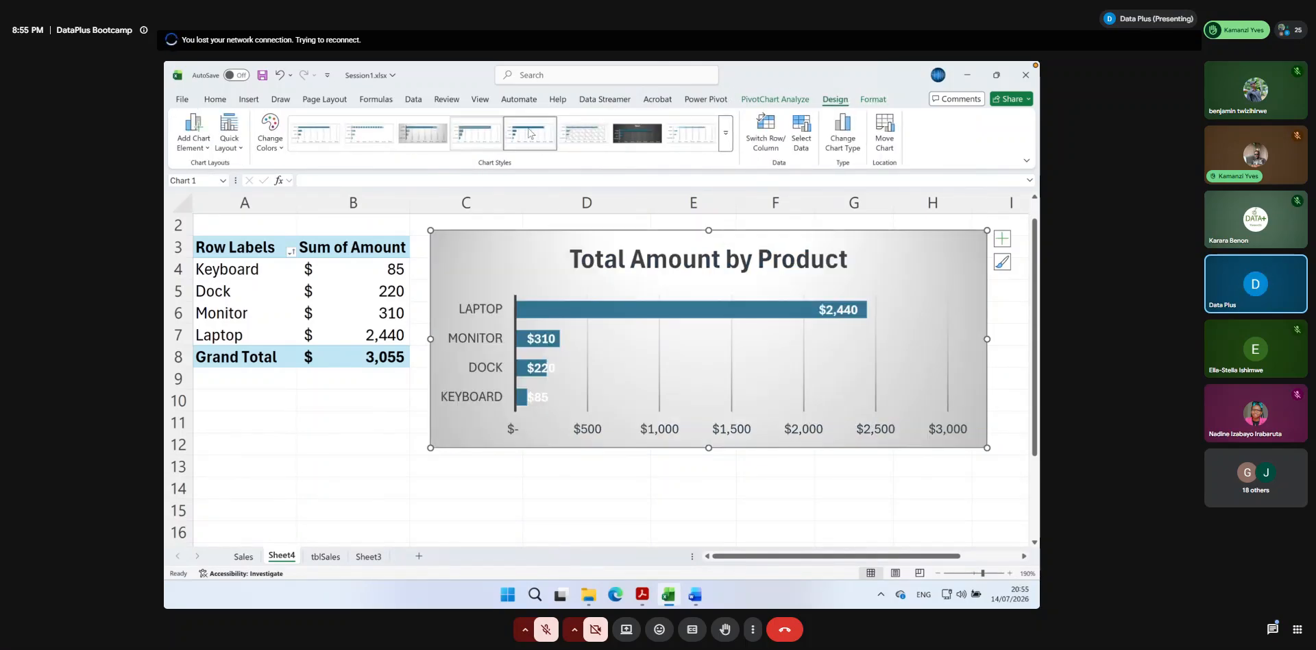
{"action": "left_click", "coordinate": [632, 135]}
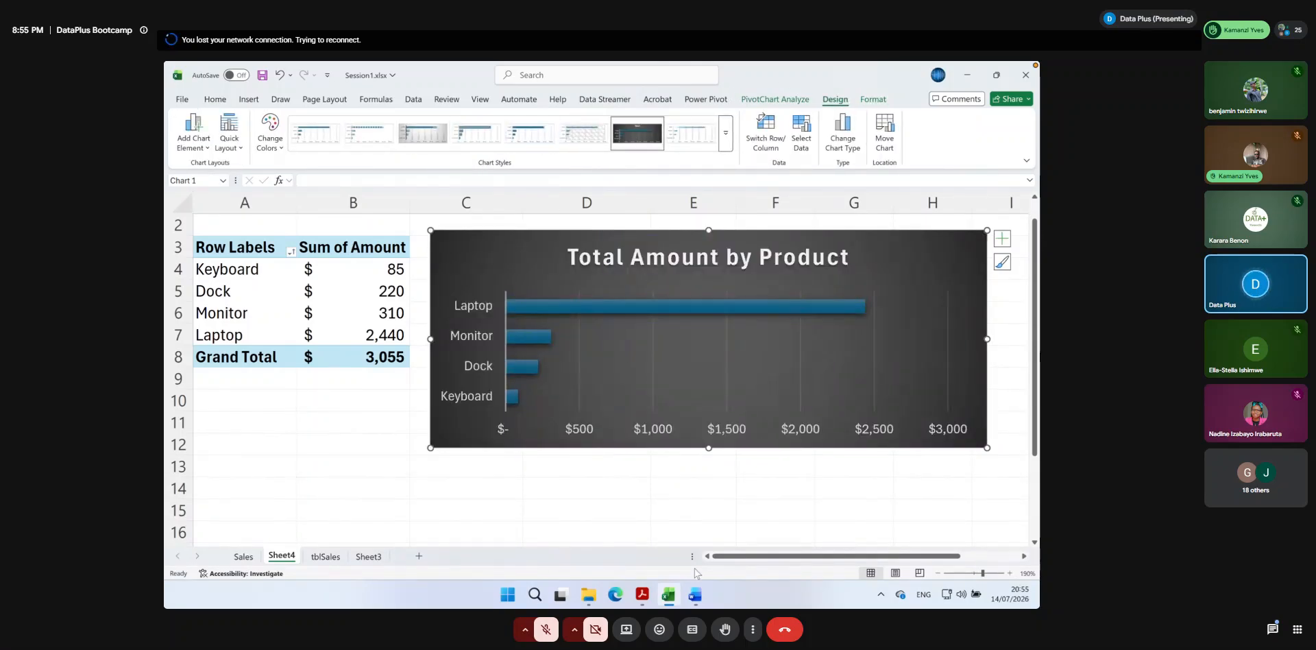
Switch to Word and check whether the pasted chart follows the PivotChart's new style
{"action": "left_click", "coordinate": [695, 594]}
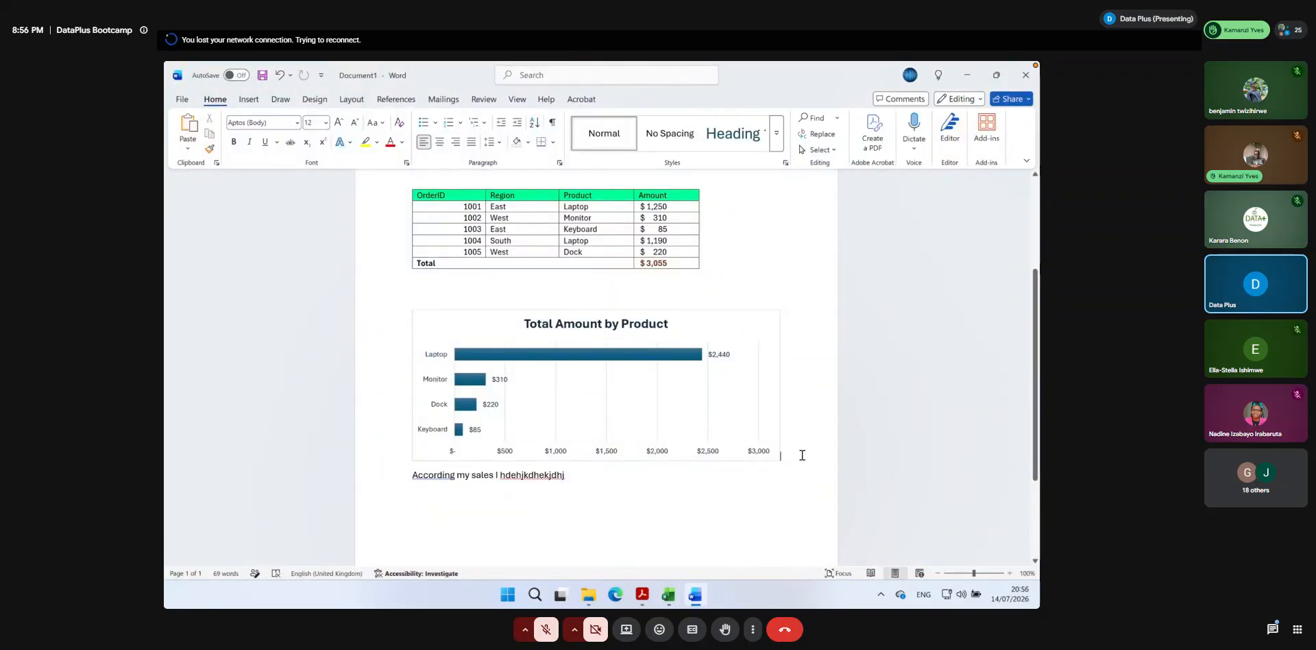
{"action": "key", "text": "super"}
{"action": "key", "text": "super"}
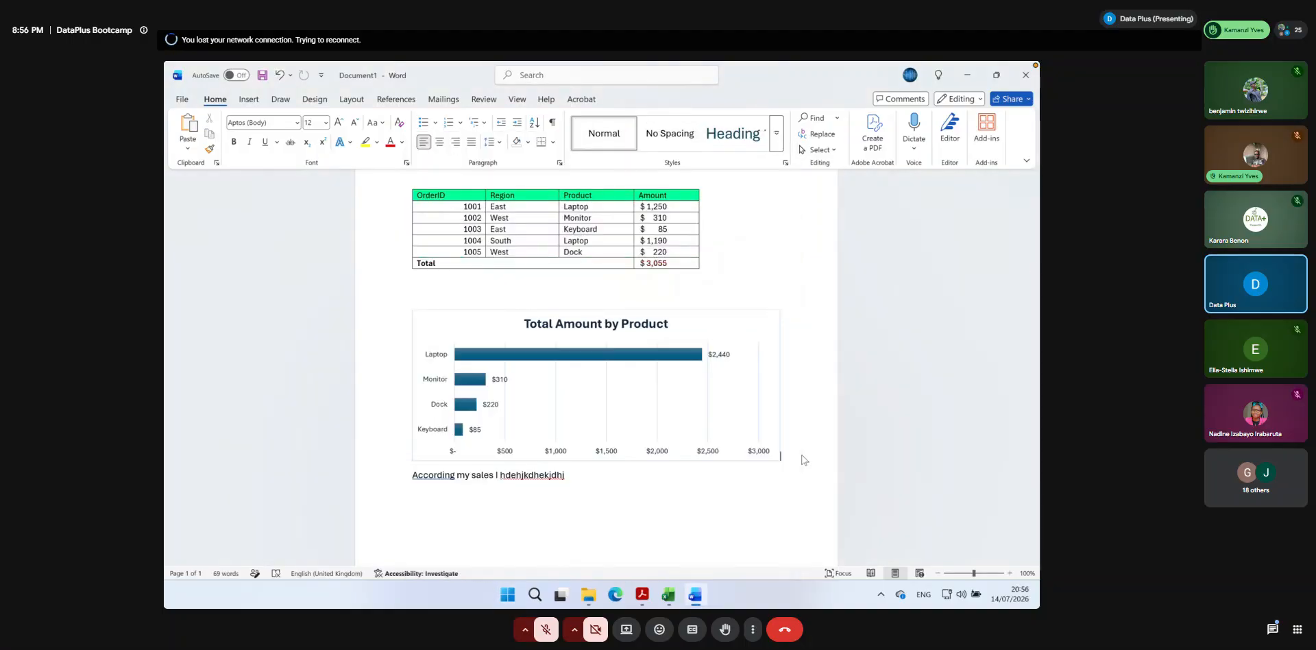
Switch back to Excel, move the PivotChart slightly farther from the PivotTable, and highlight the PivotTable range A3:B8 before reselecting the chart
{"action": "left_click", "coordinate": [667, 595]}
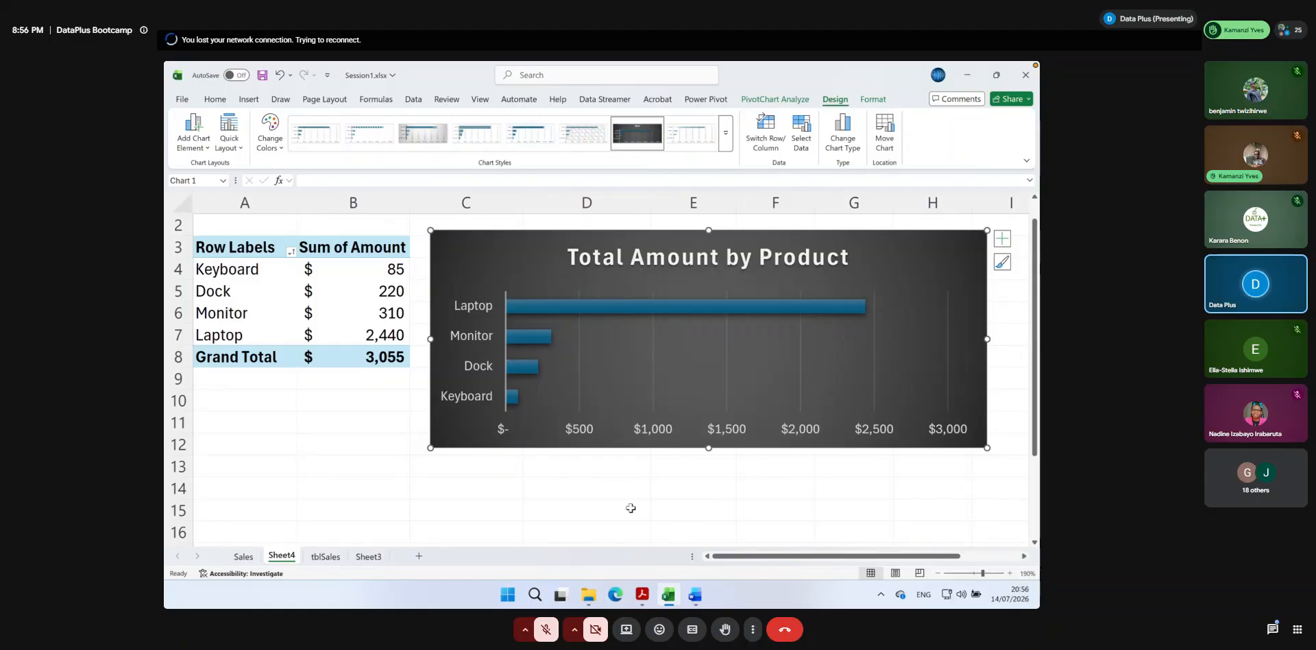
{"action": "scroll", "coordinate": [610, 459], "scroll_direction": "up", "scroll_amount": 1}
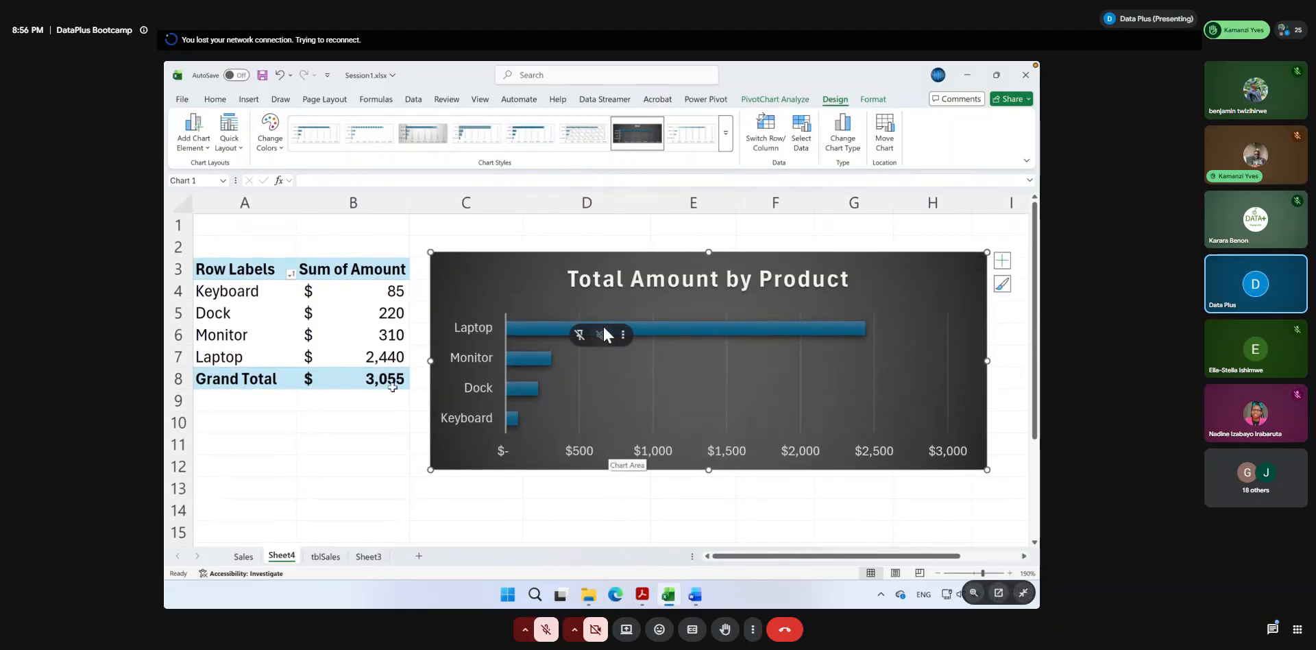
{"action": "left_click", "coordinate": [353, 334]}
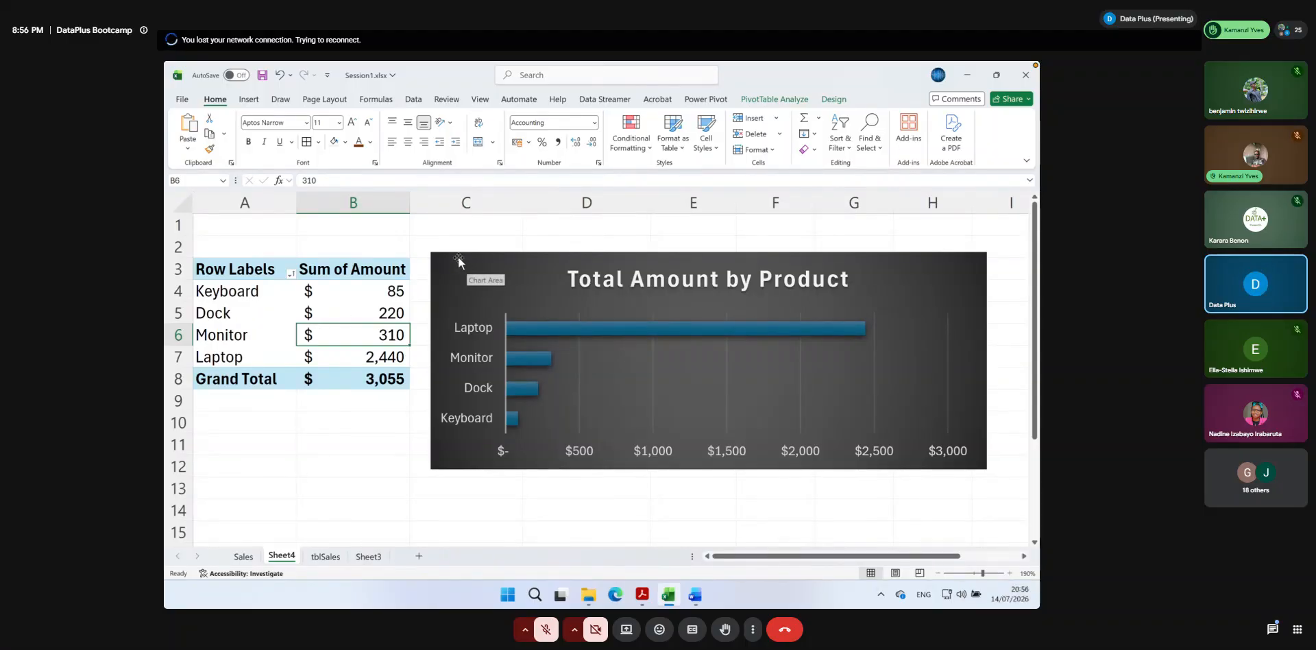
{"action": "left_click_drag", "start_coordinate": [457, 257], "coordinate": [480, 256]}
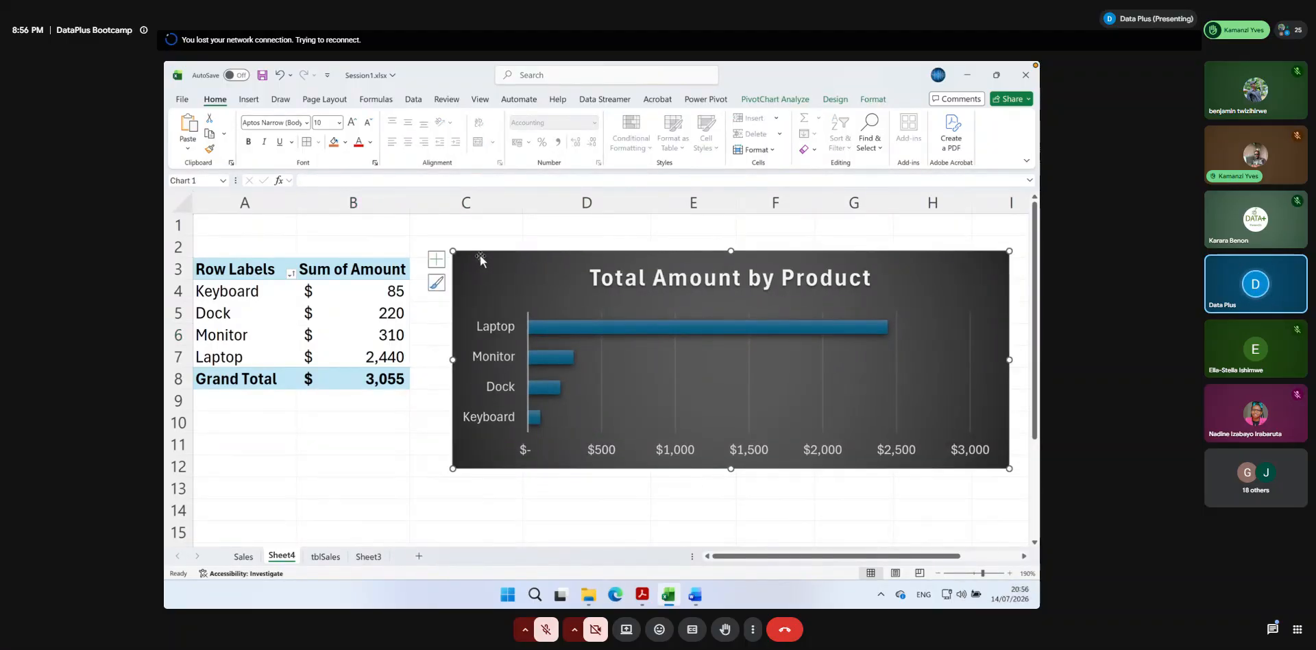
{"action": "left_click_drag", "start_coordinate": [226, 269], "coordinate": [391, 379]}
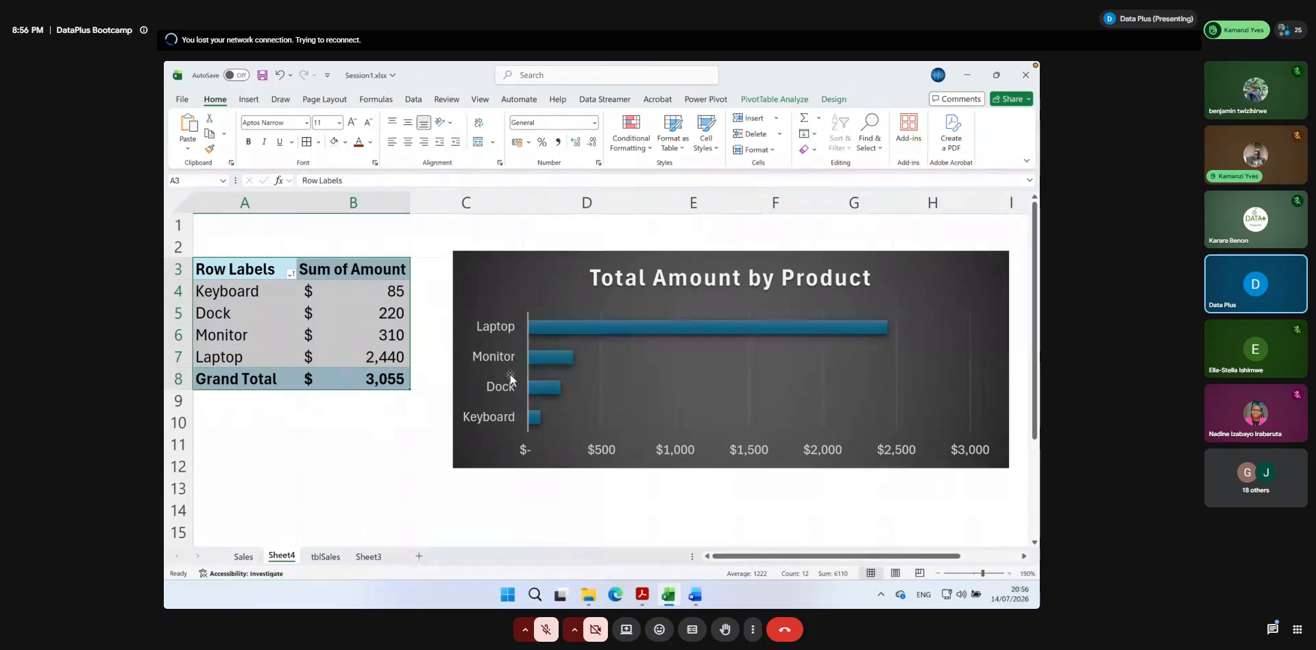
{"action": "left_click", "coordinate": [479, 299]}
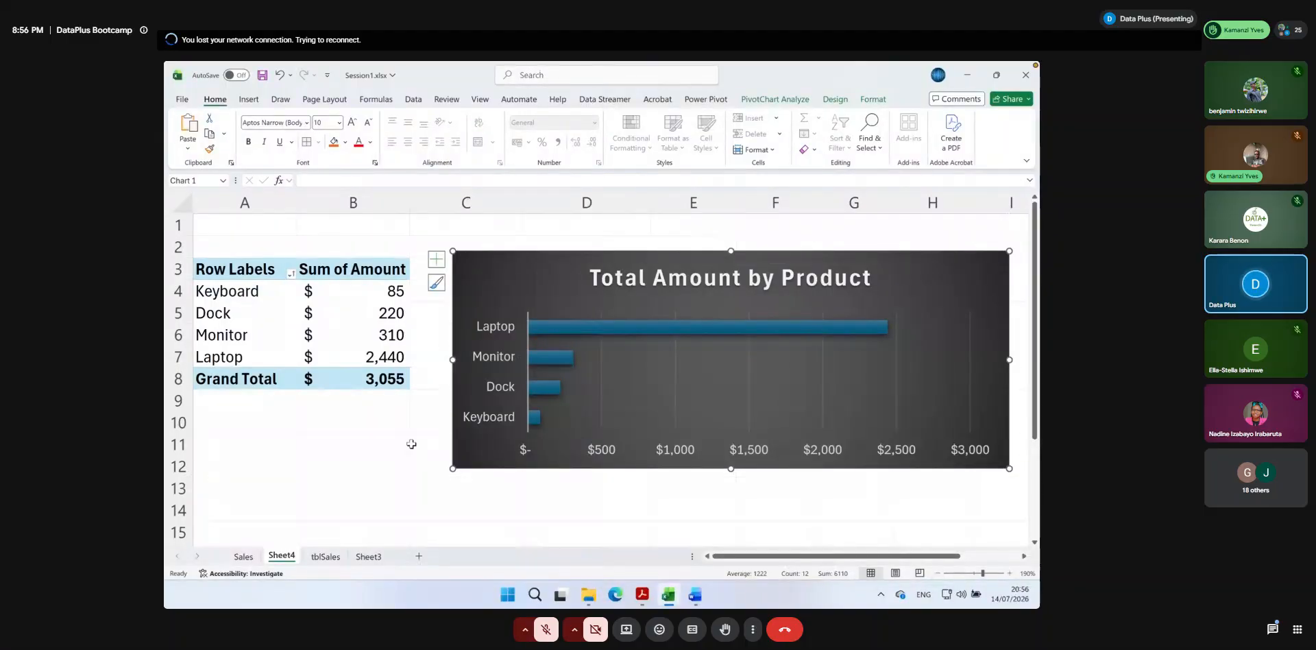
Switch to the Advanced Excel Masterclass PDF, review the Excel Tables and XLOOKUP pages, and return to the Word report
{"action": "left_click", "coordinate": [642, 594]}
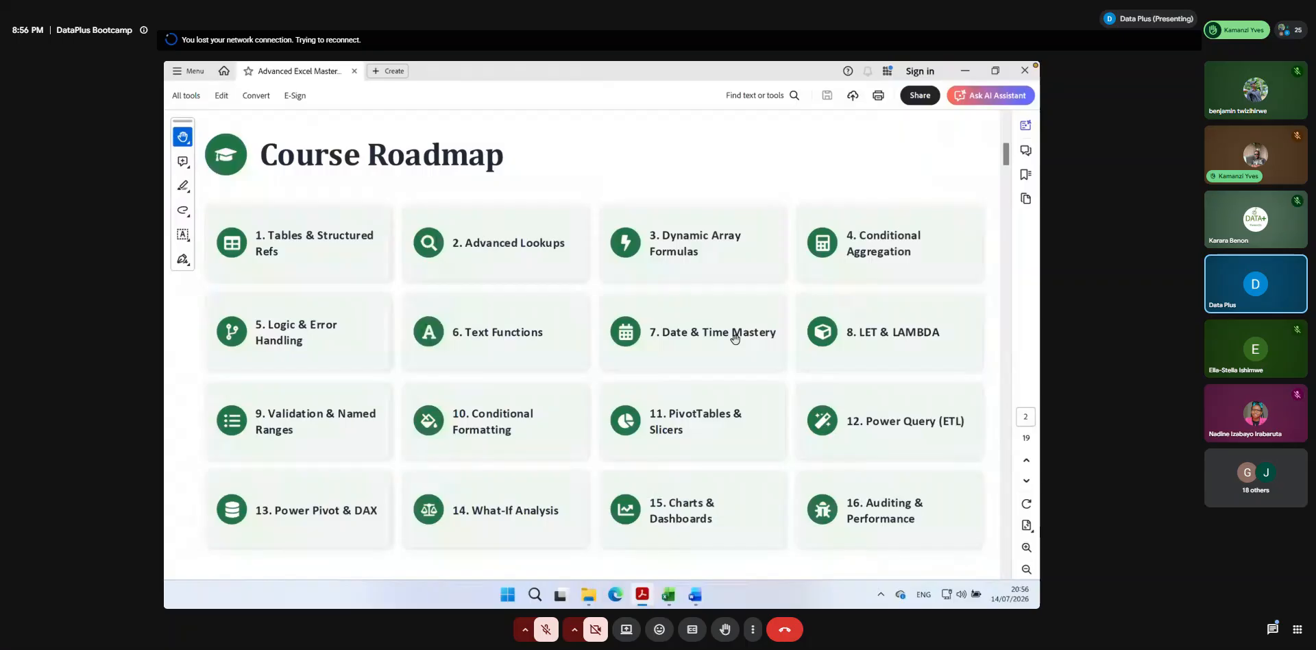
{"action": "scroll", "coordinate": [735, 339], "scroll_direction": "down", "scroll_amount": 3}
{"action": "scroll", "coordinate": [734, 338], "scroll_direction": "down", "scroll_amount": 3}
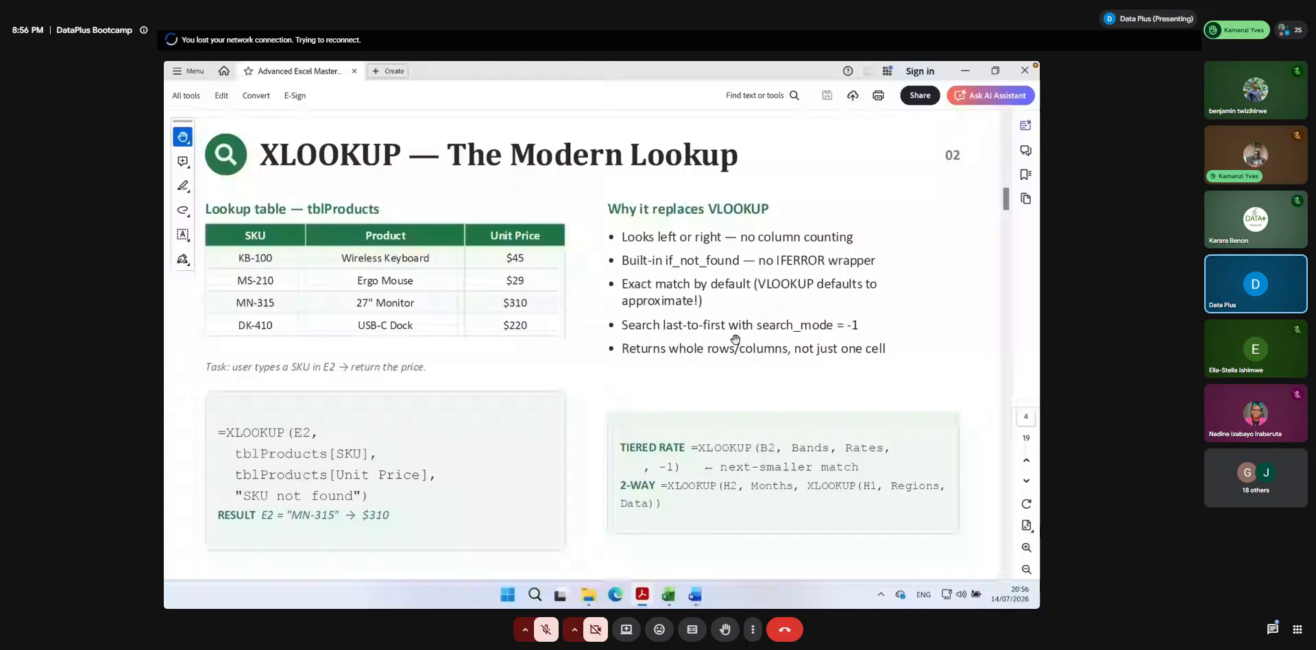
{"action": "scroll", "coordinate": [734, 338], "scroll_direction": "up", "scroll_amount": 3}
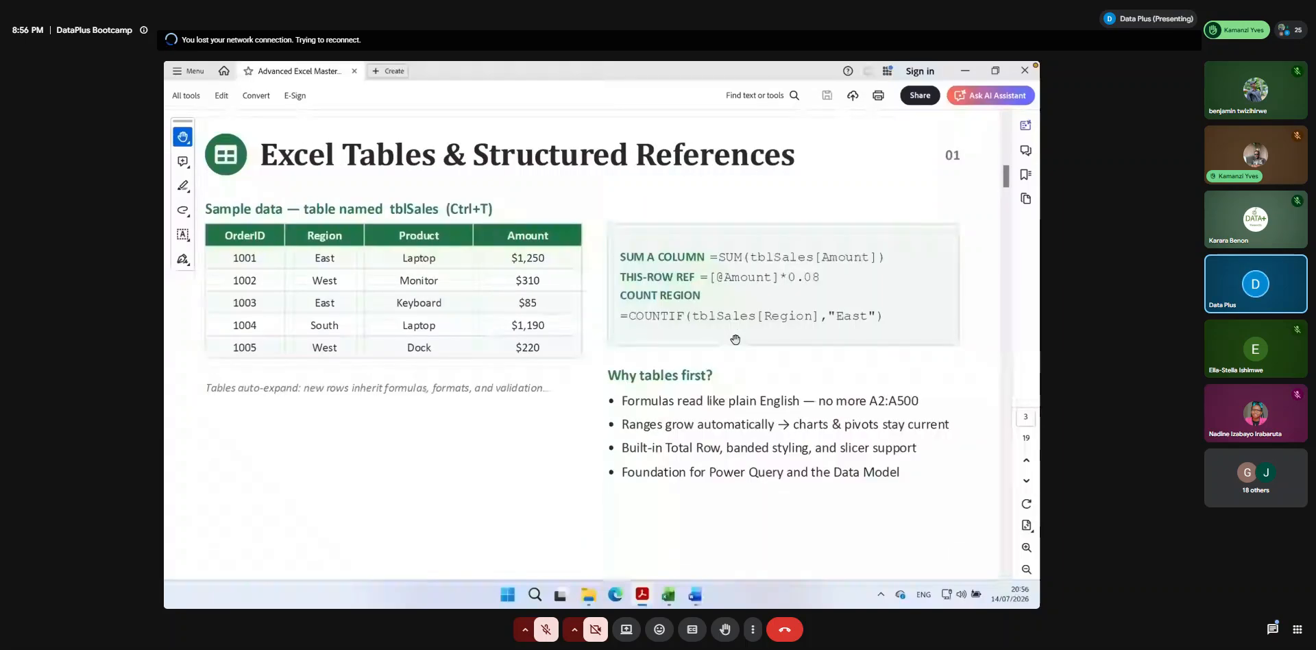
{"action": "scroll", "coordinate": [735, 338], "scroll_direction": "down", "scroll_amount": 3}
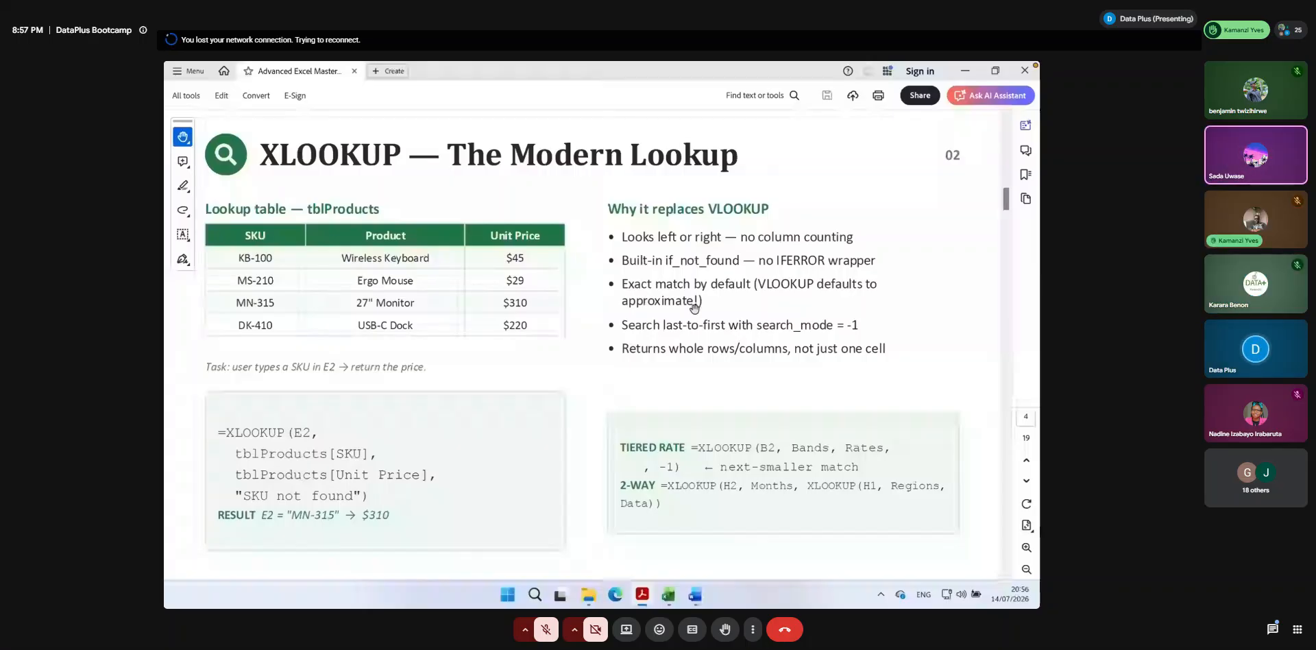
{"action": "mouse_move", "coordinate": [696, 598]}
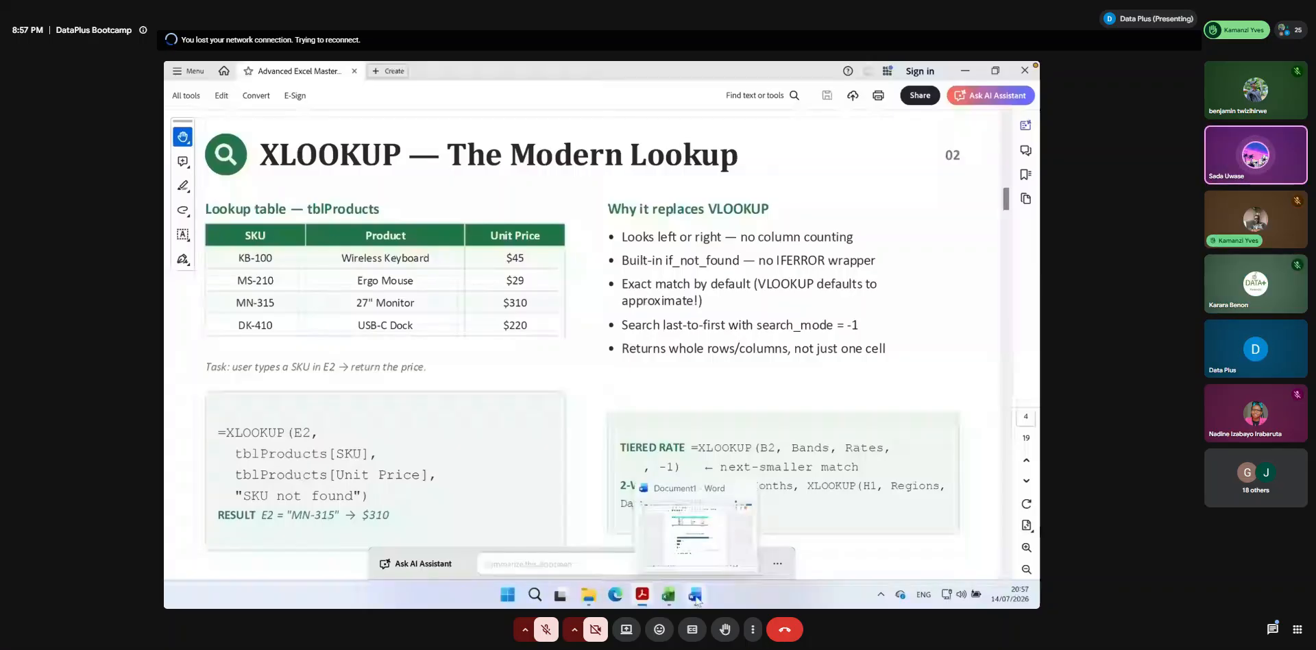
{"action": "left_click", "coordinate": [694, 594]}
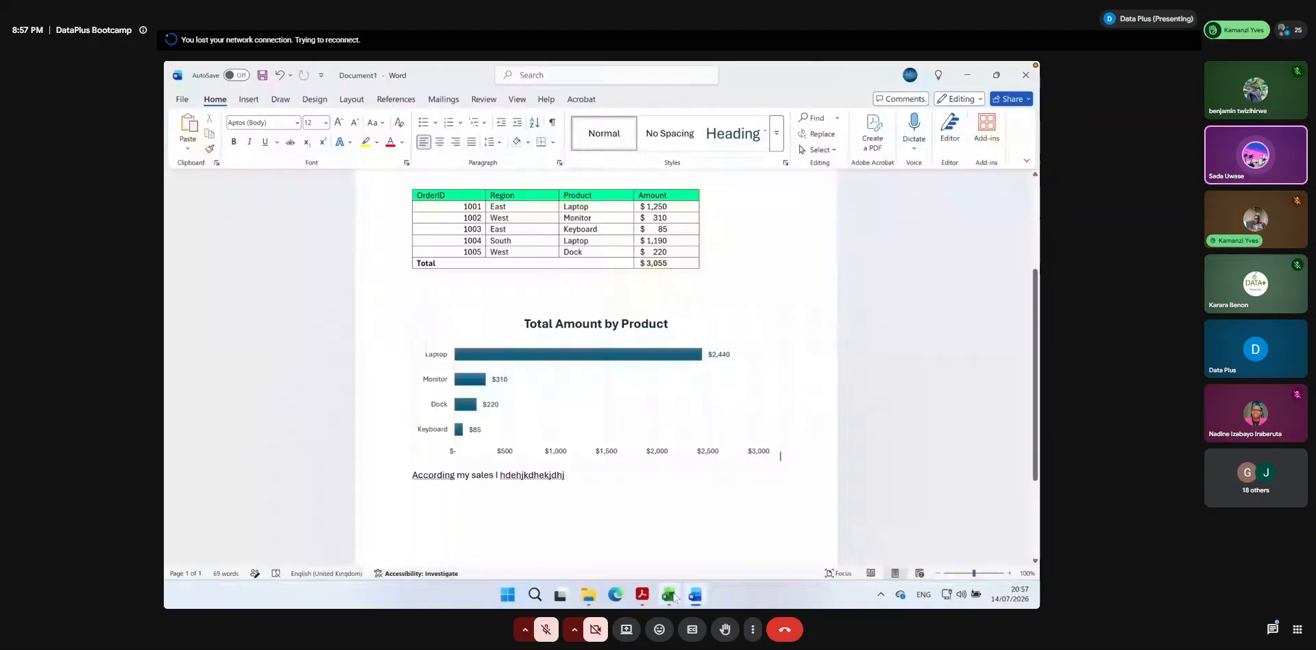
Switch to Excel and shrink the PivotChart so it spans columns C to G and ends at row 11
{"action": "left_click", "coordinate": [668, 595]}
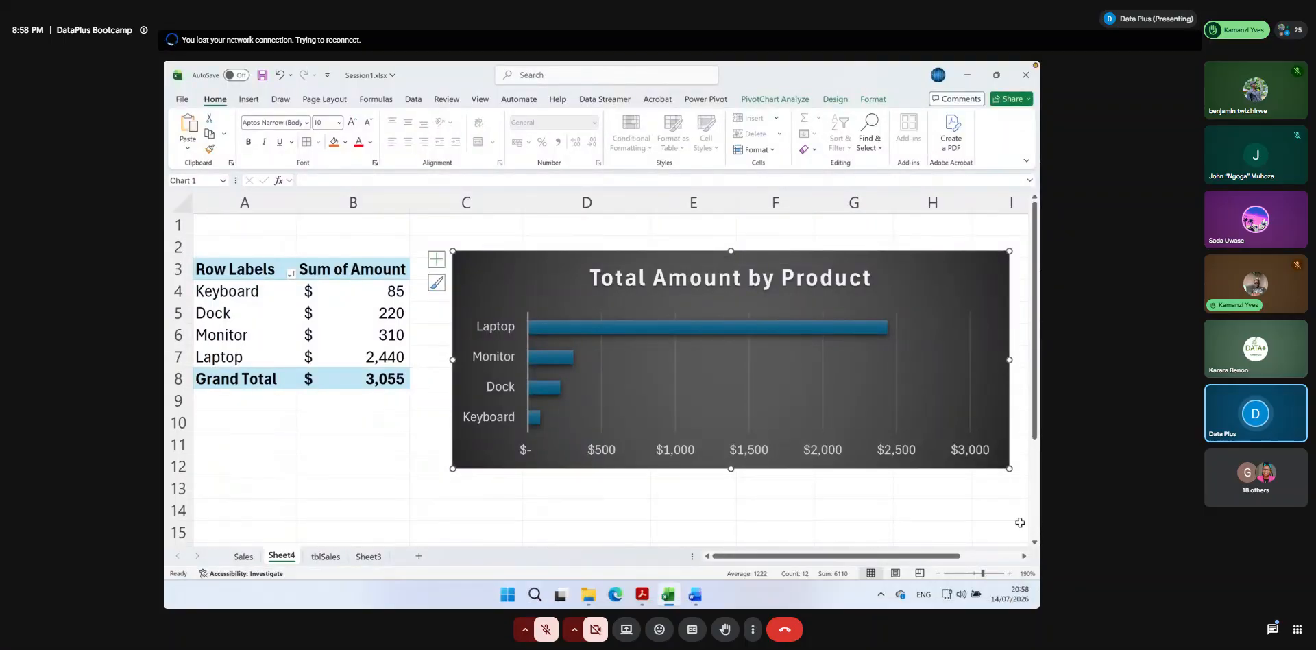
{"action": "left_click_drag", "start_coordinate": [1009, 359], "coordinate": [758, 359]}
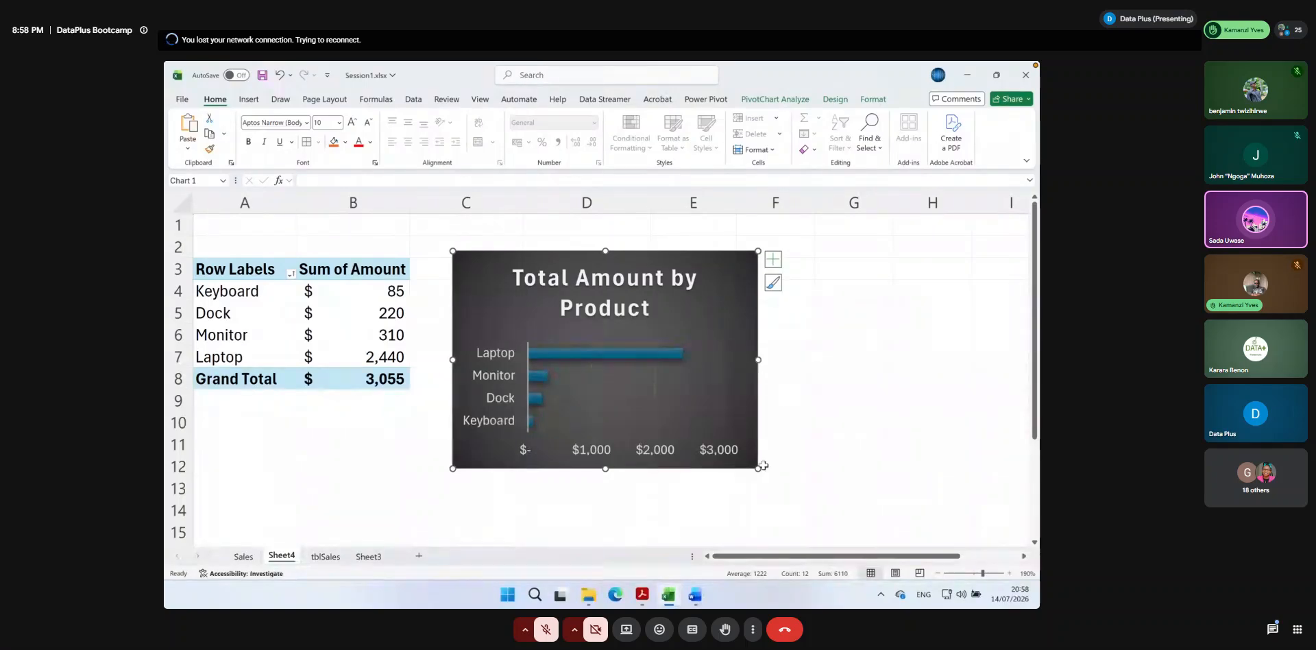
{"action": "left_click_drag", "start_coordinate": [758, 469], "coordinate": [851, 452]}
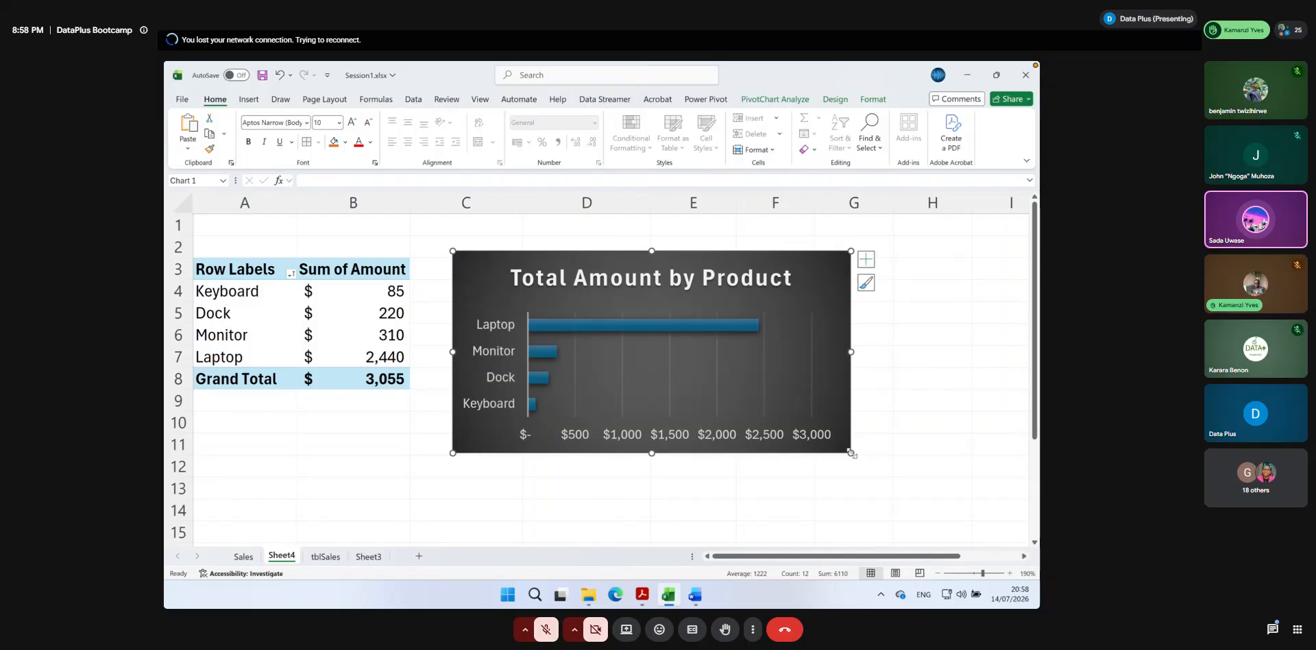
{"action": "left_click", "coordinate": [753, 485]}
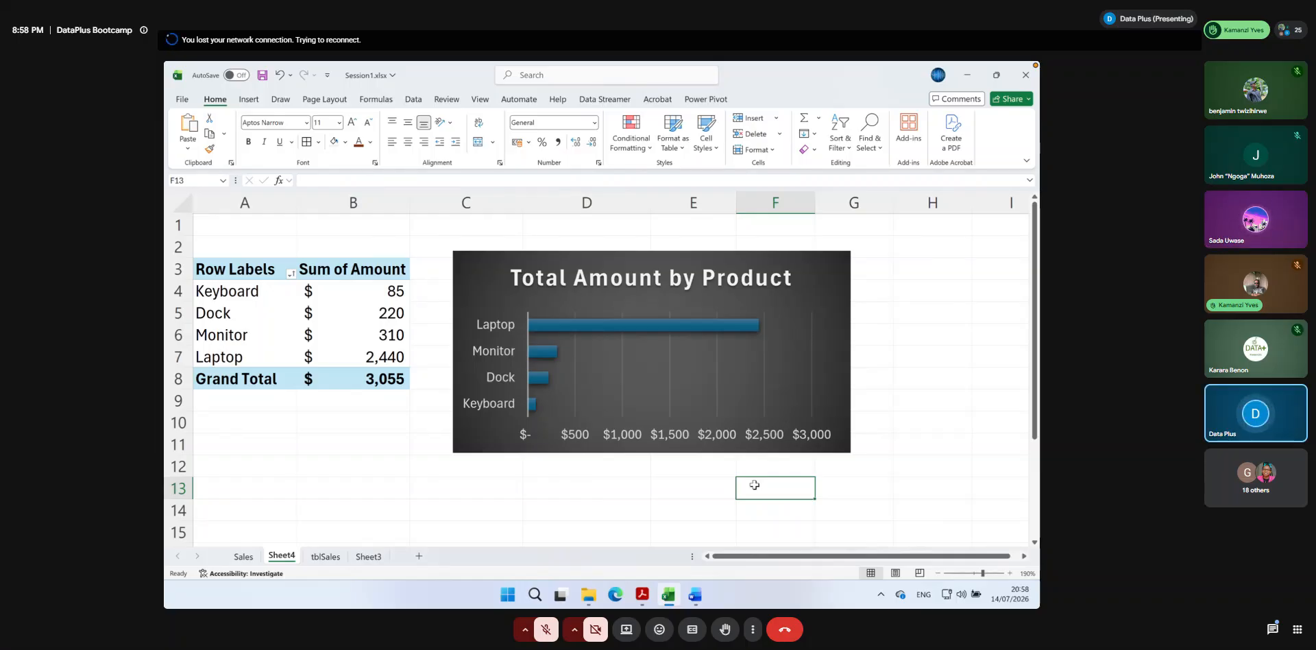
Arrange the Excel workbook in the left half of the display with the Advanced Excel Masterclass PDF beside it
{"action": "key", "text": "super+Left"}
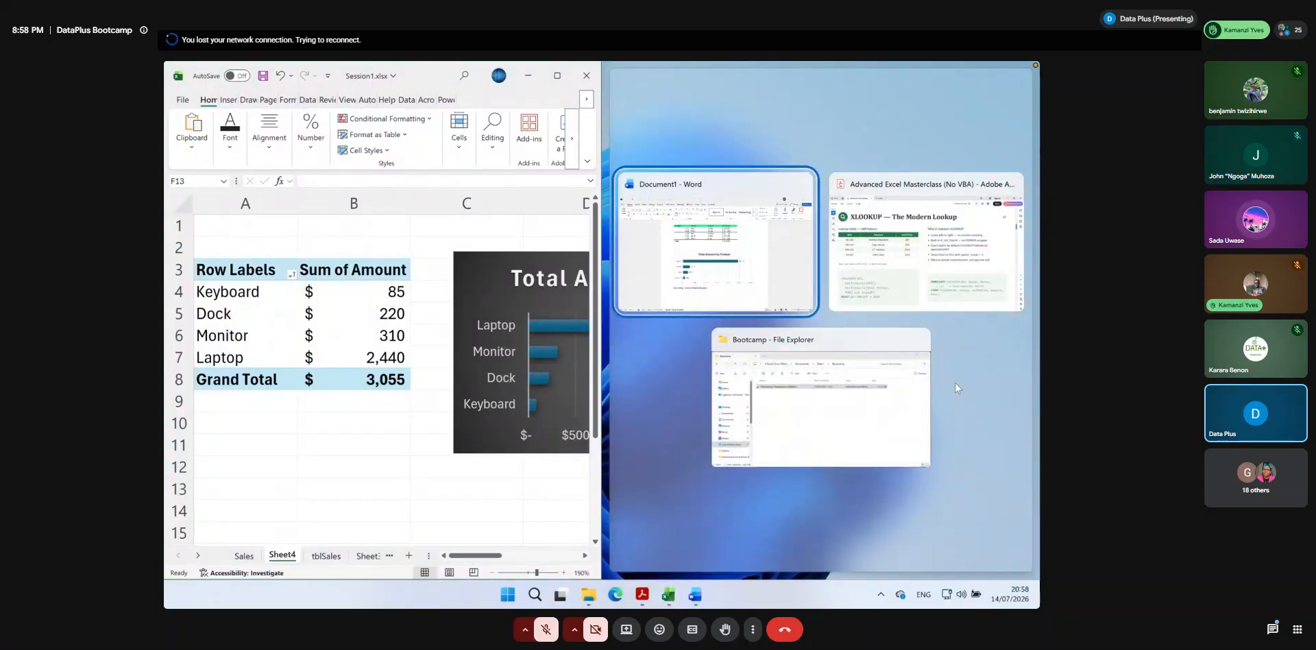
{"action": "left_click", "coordinate": [923, 261]}
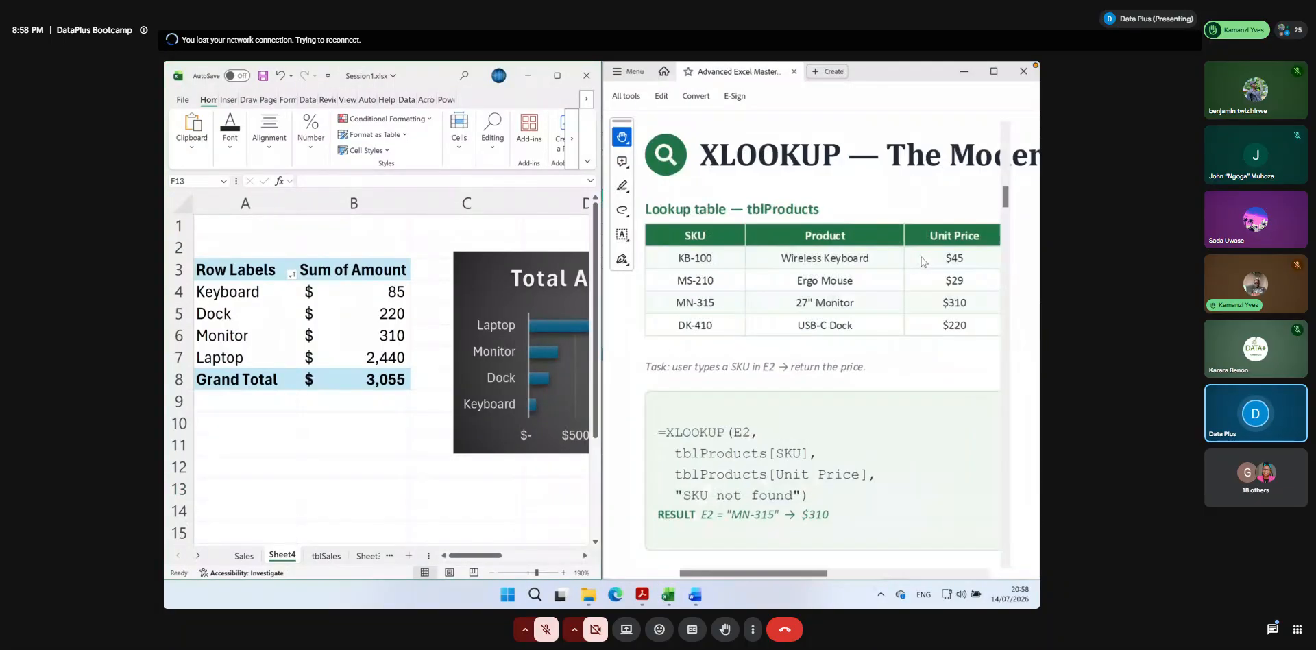